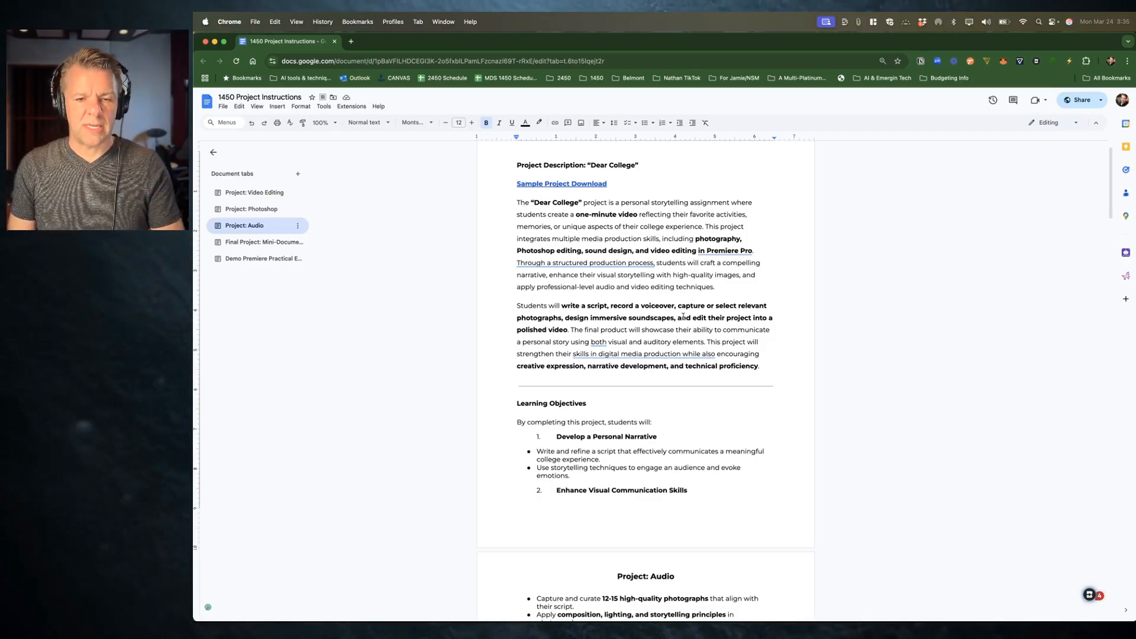
Step: Switch to Premiere Pro and open the 1450 Day in my College Life Exemplar project
key(super+Tab)
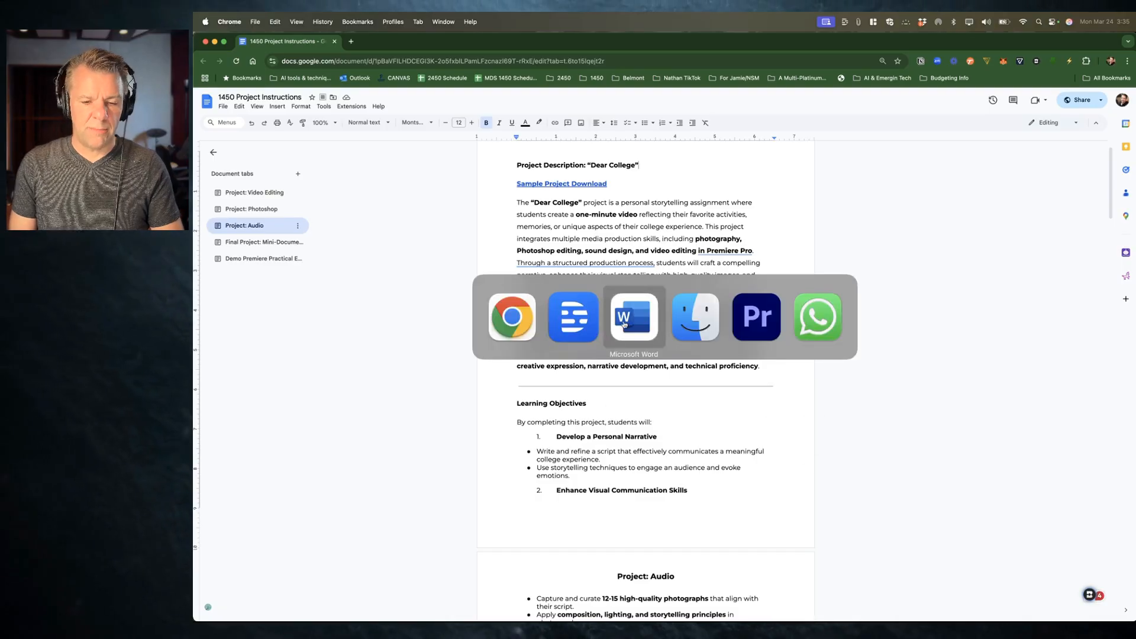
click(759, 320)
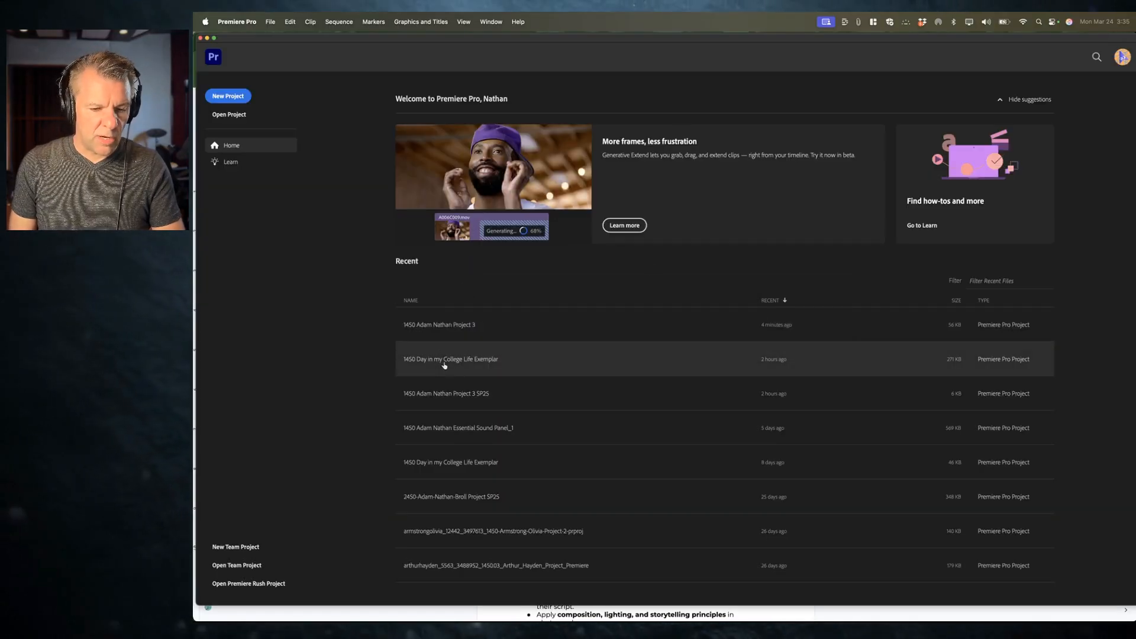
click(467, 359)
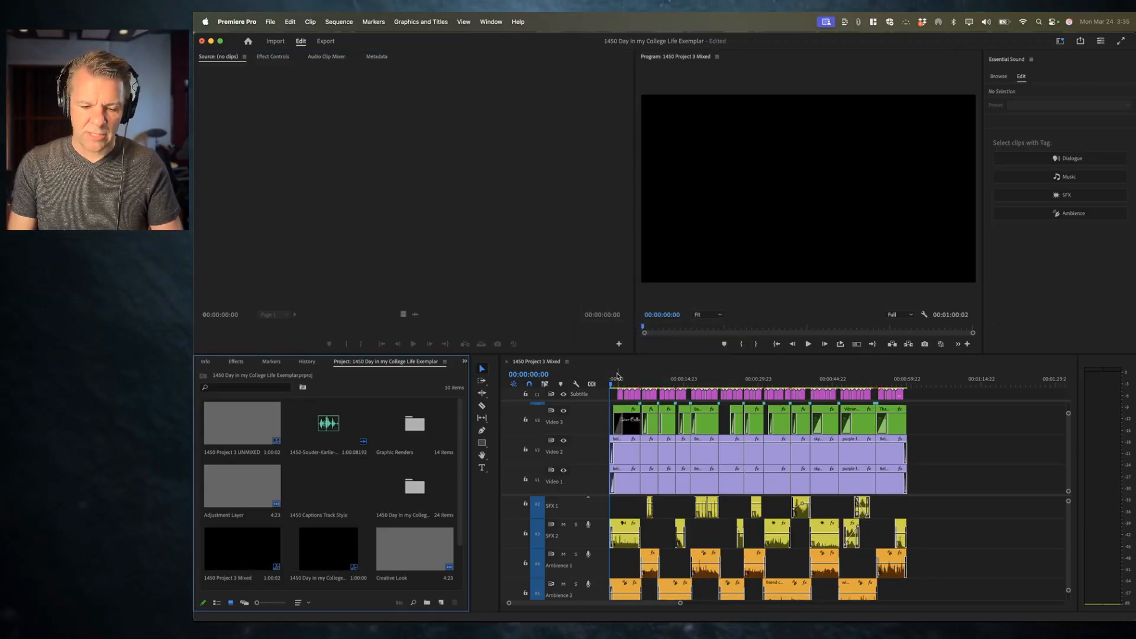
Step: Zoom the timeline to fit and play back the exemplar sequence to review the finished project
click(565, 371)
key(=)
key(=)
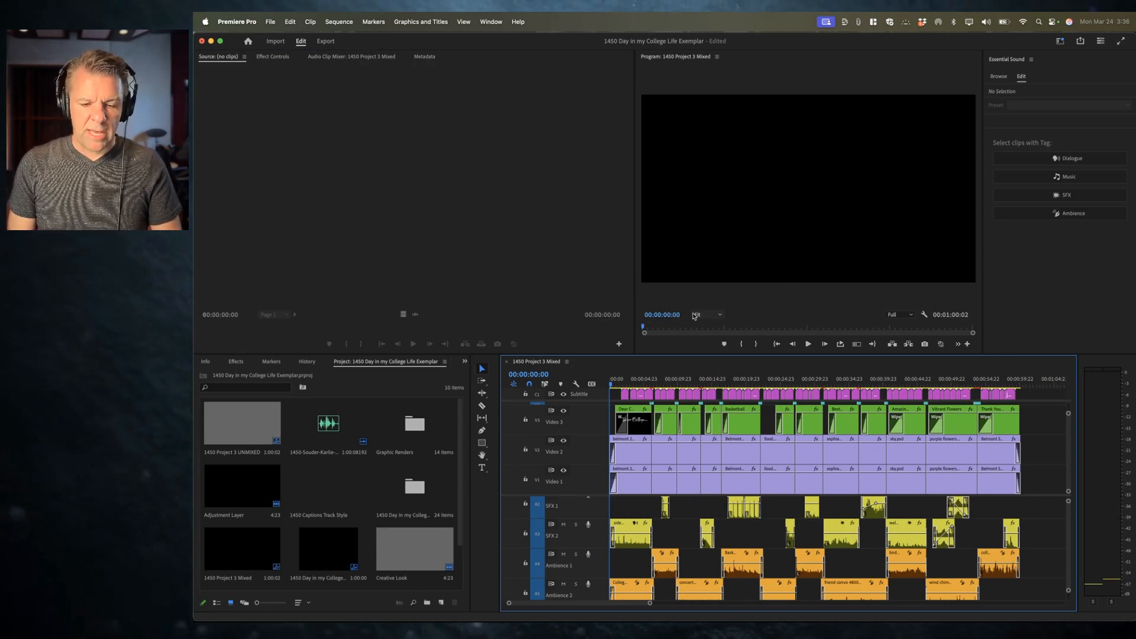
key(space)
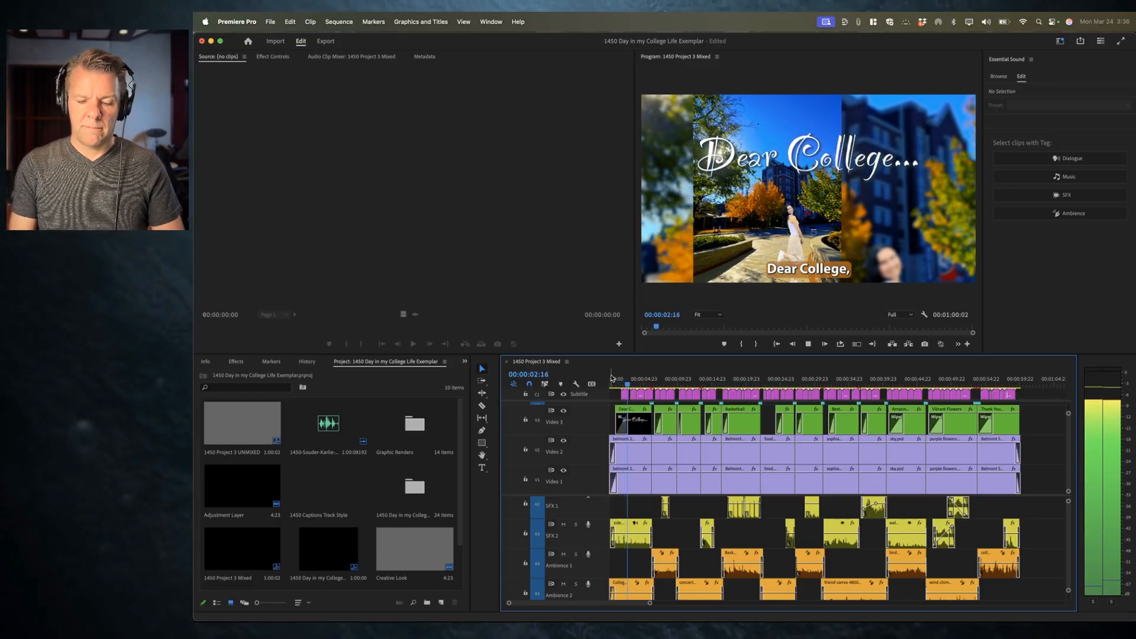
key(XF86AudioRaiseVolume)
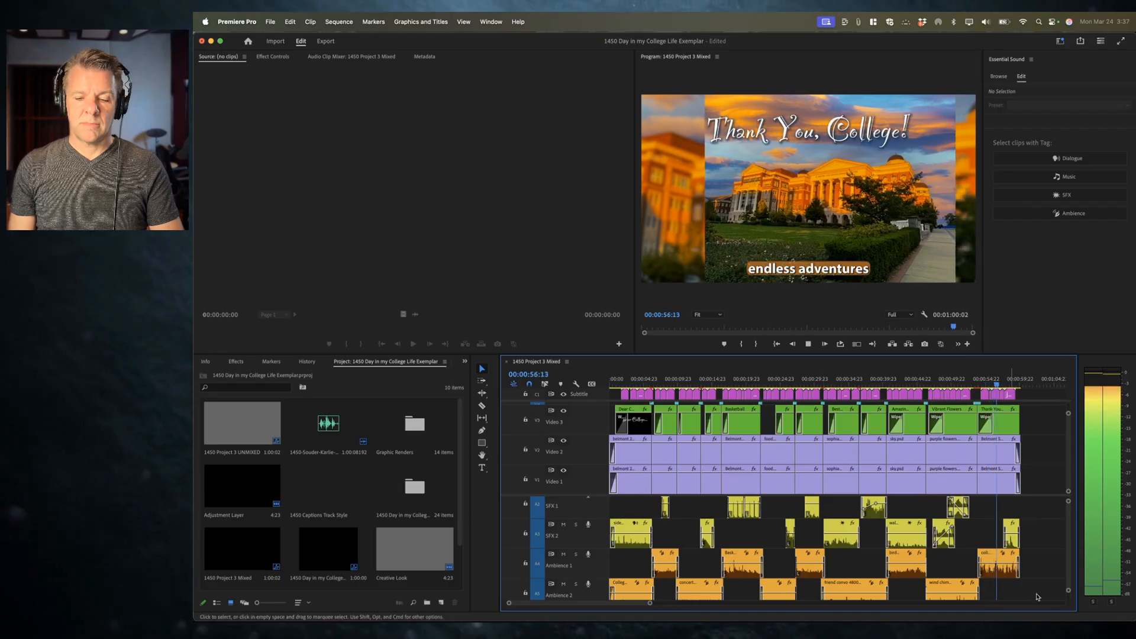
scroll(1030, 586, up, 1)
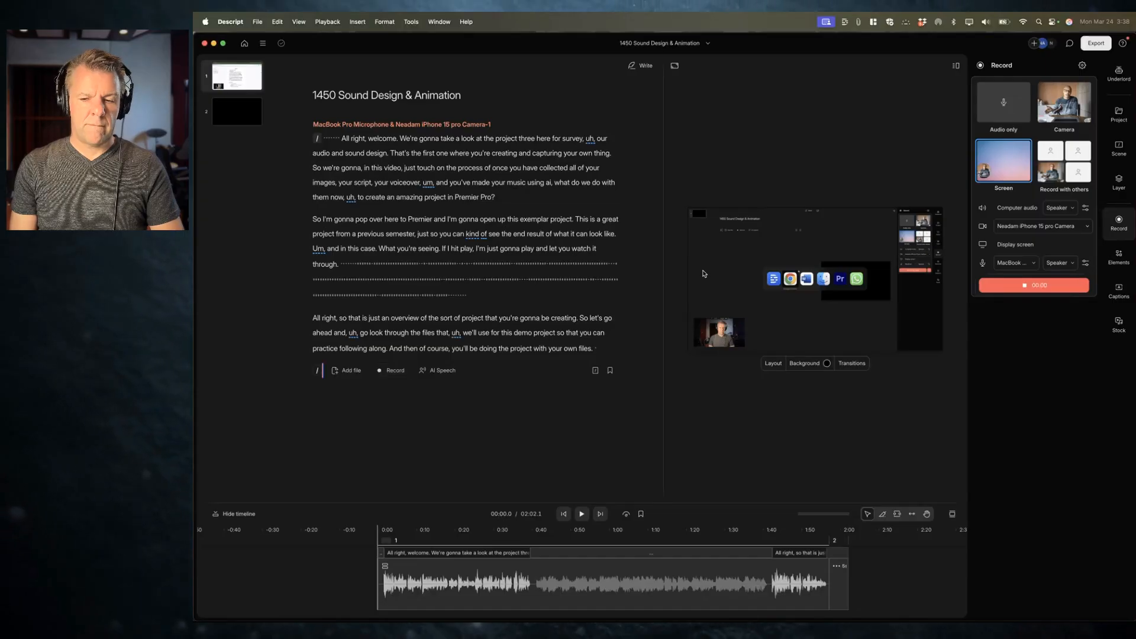
Step: Switch to the project instructions document and open the Sample Project Download link to view the Dropbox folder
key(super+Tab)
click(609, 303)
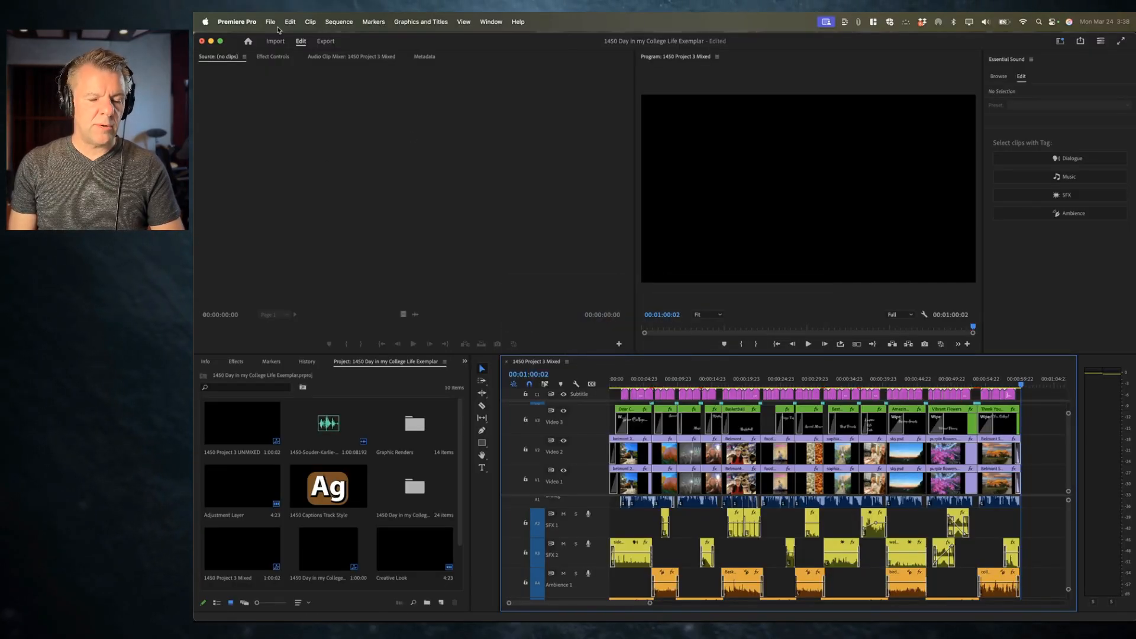
key(super+Tab)
click(734, 327)
key(super+Tab)
click(541, 185)
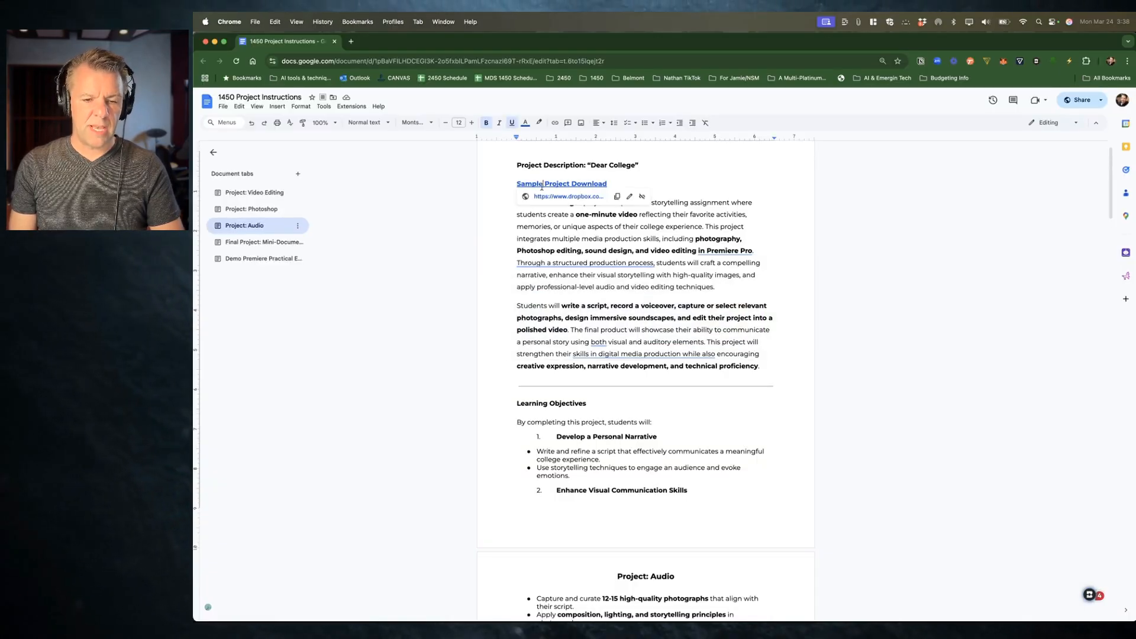
click(569, 196)
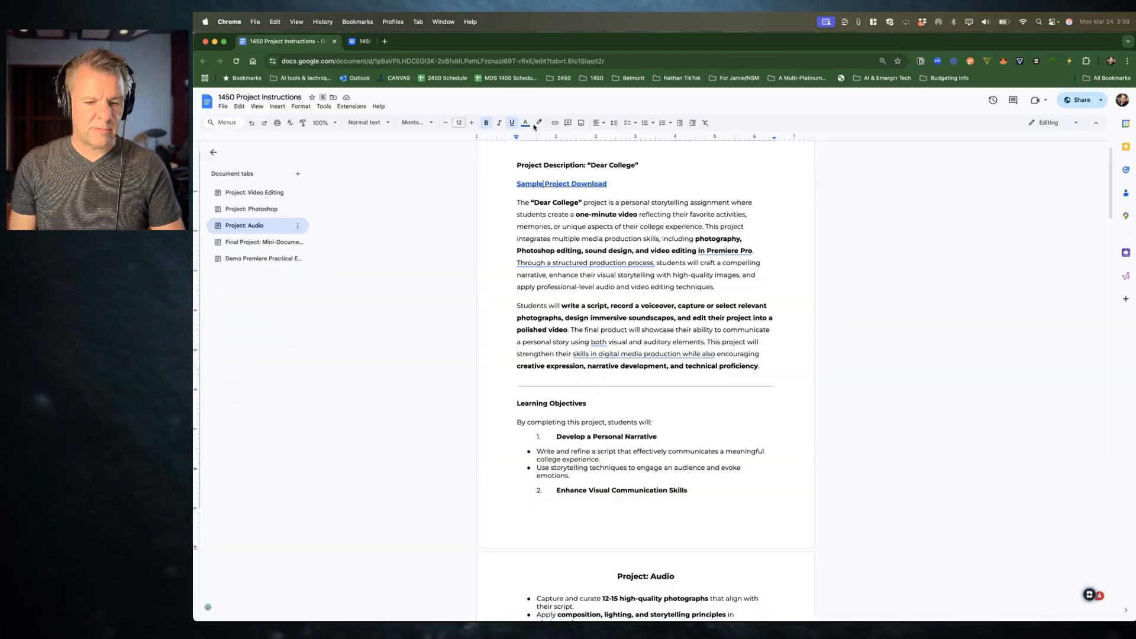
click(444, 41)
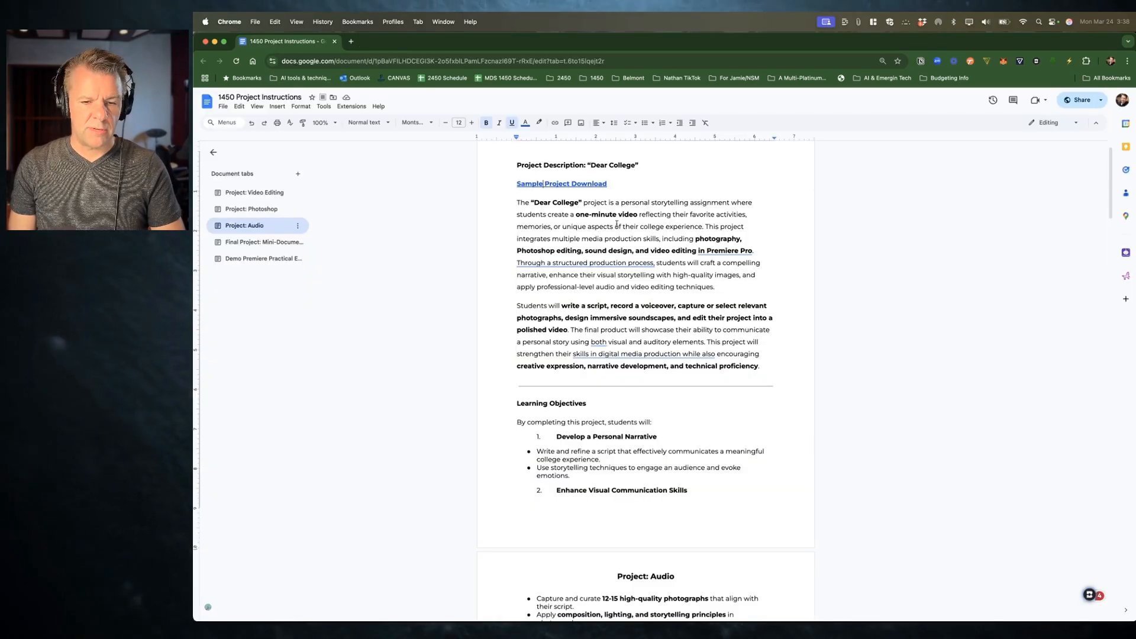
Step: Open the Sample Project Download link in an incognito window
click(582, 184)
right_click(591, 197)
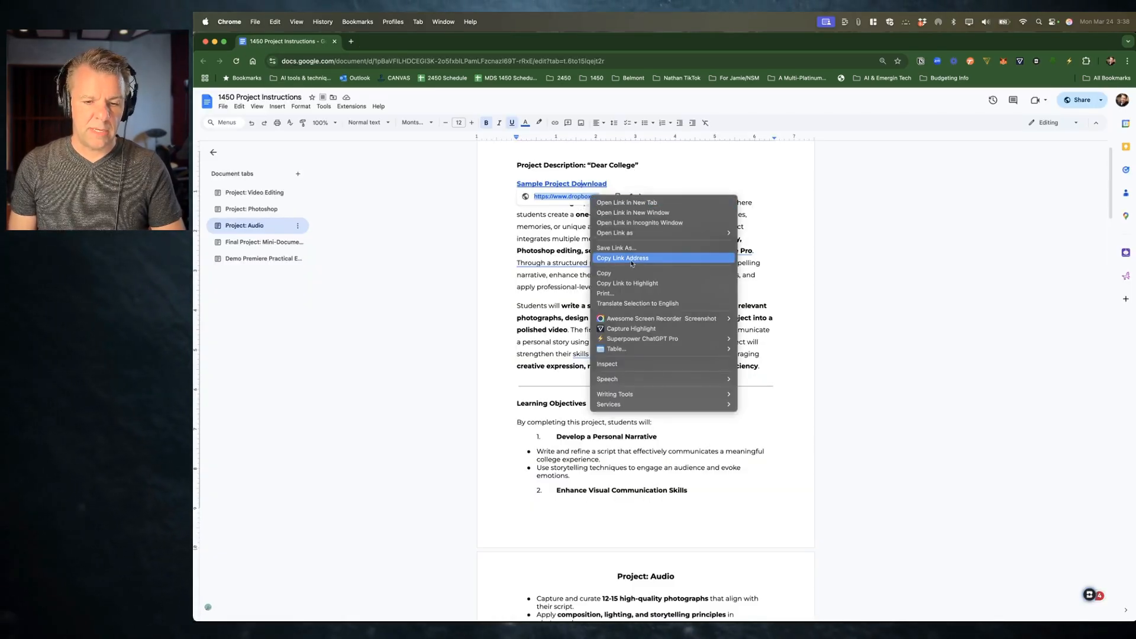
click(635, 224)
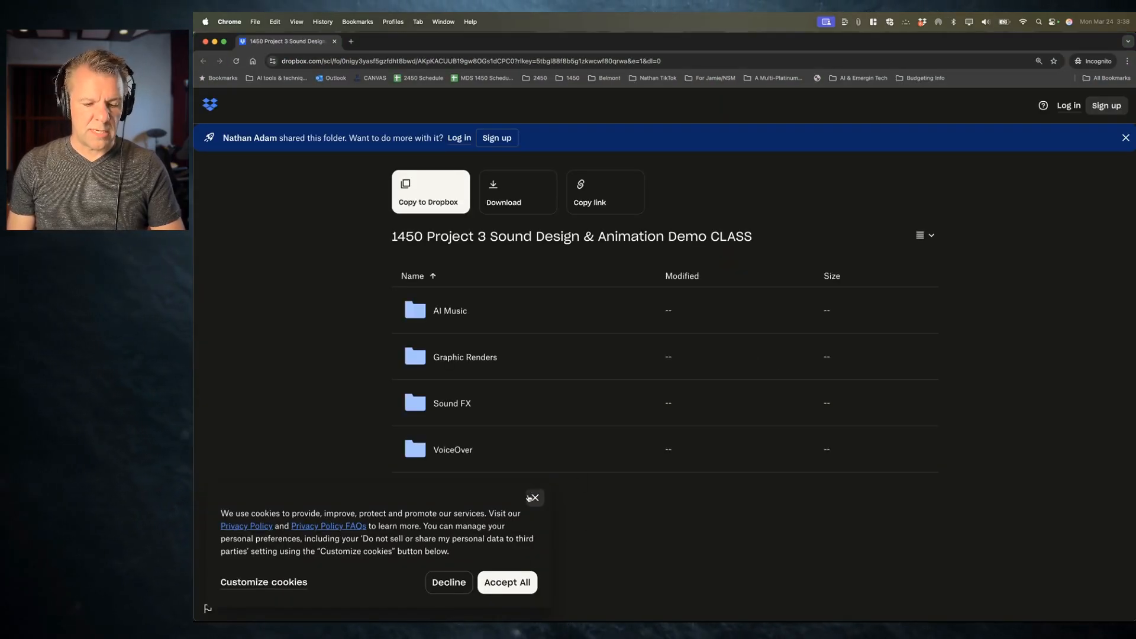
Step: Dismiss the cookie notice and download the shared folder, continuing with download only
click(531, 498)
click(502, 198)
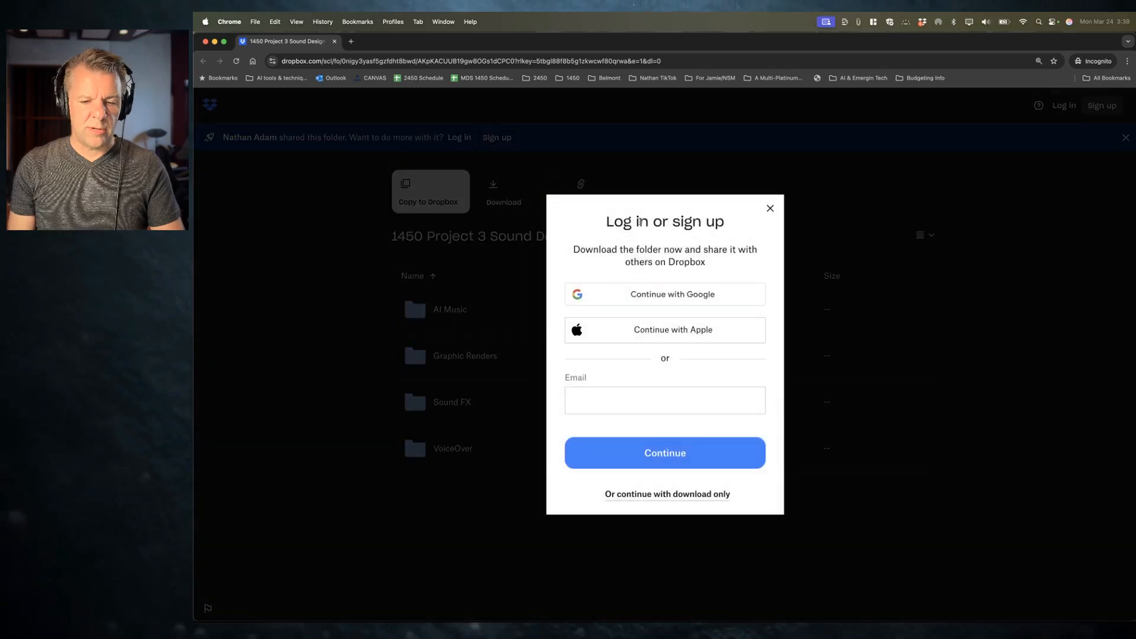
click(683, 496)
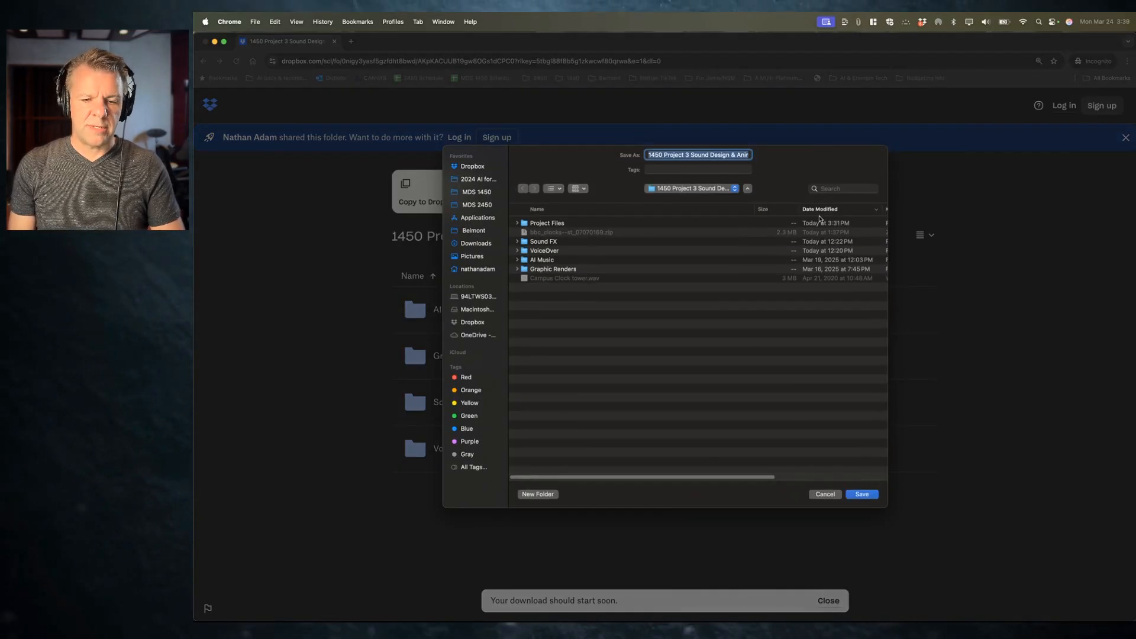
Step: Save the 1450 Project 3 Sound Design & Animation Demo CLASS download to the Desktop and check its progress
key(super+d)
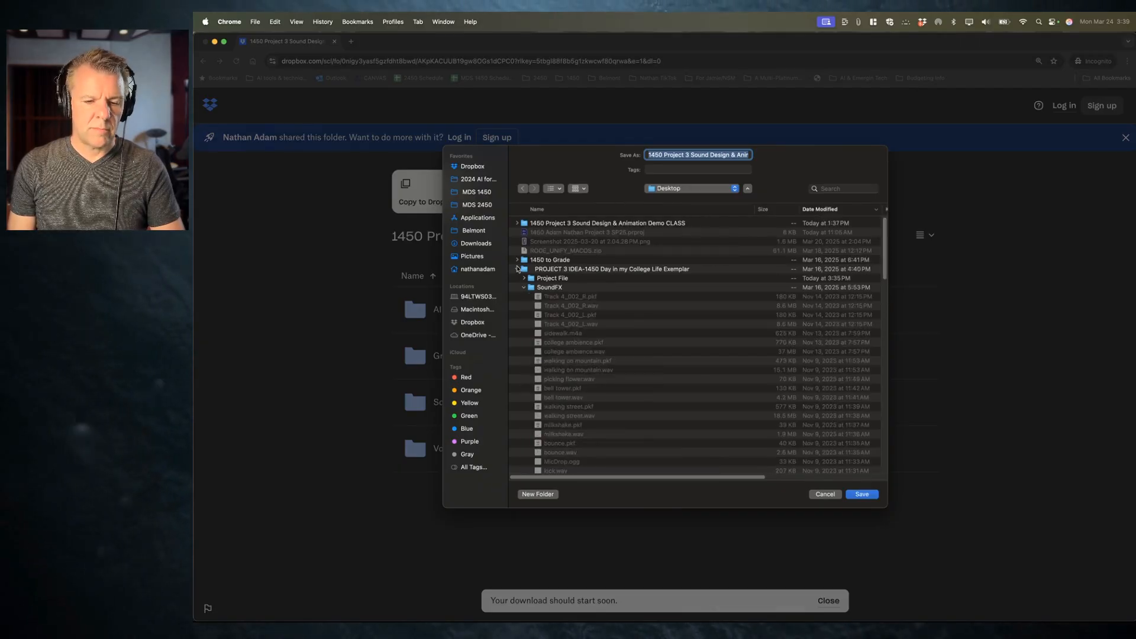
click(517, 270)
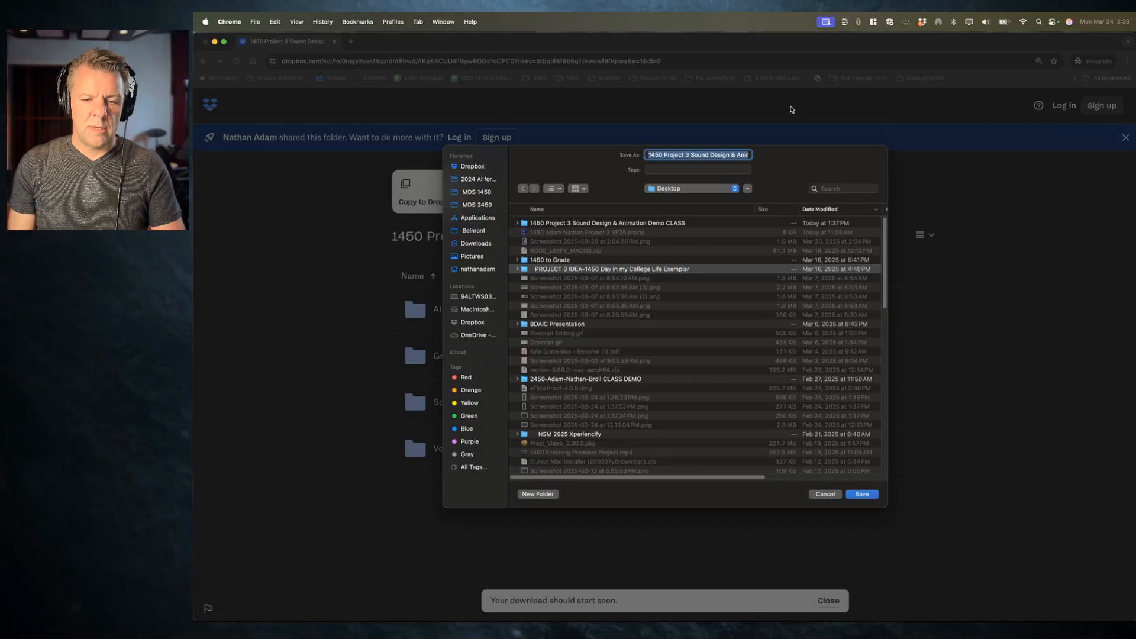
key(super+Down)
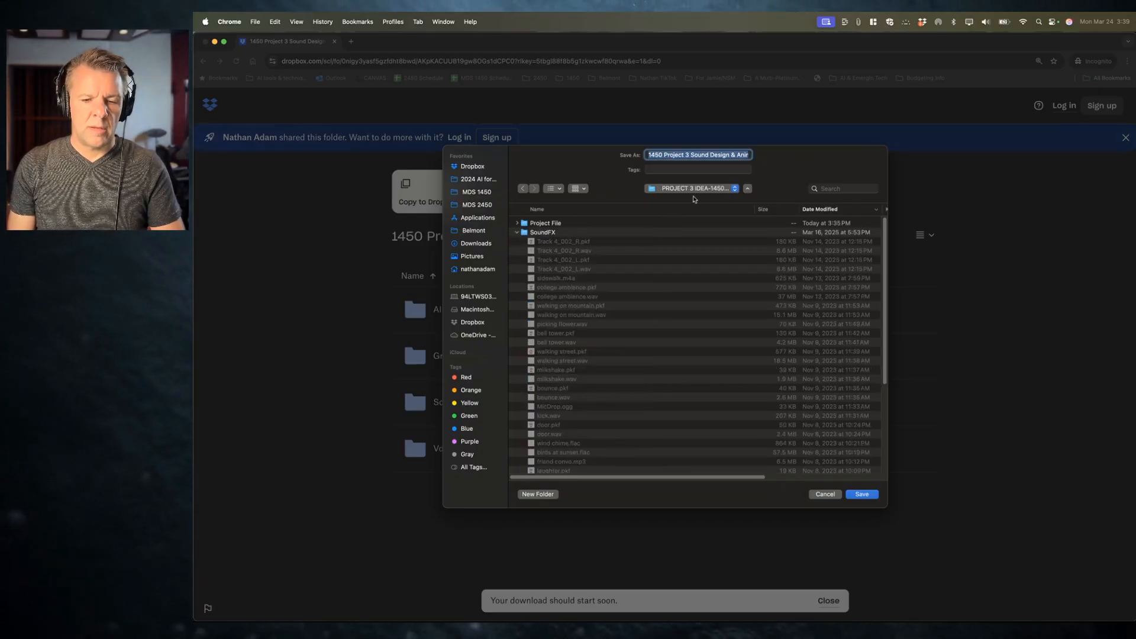
click(693, 190)
click(675, 209)
click(678, 189)
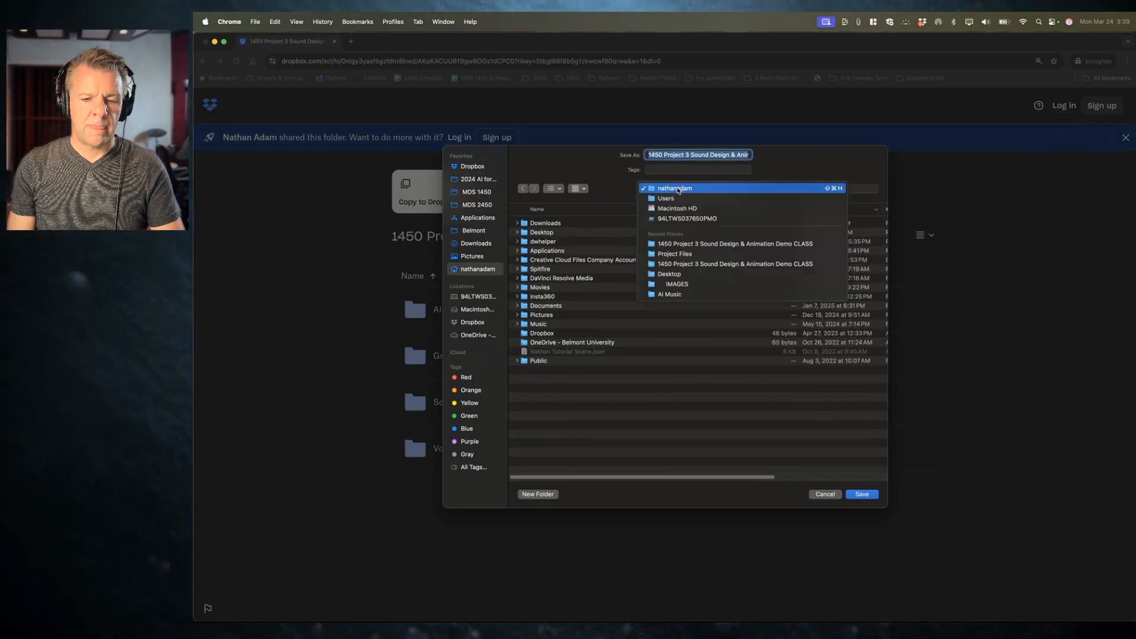
click(553, 228)
double_click(543, 233)
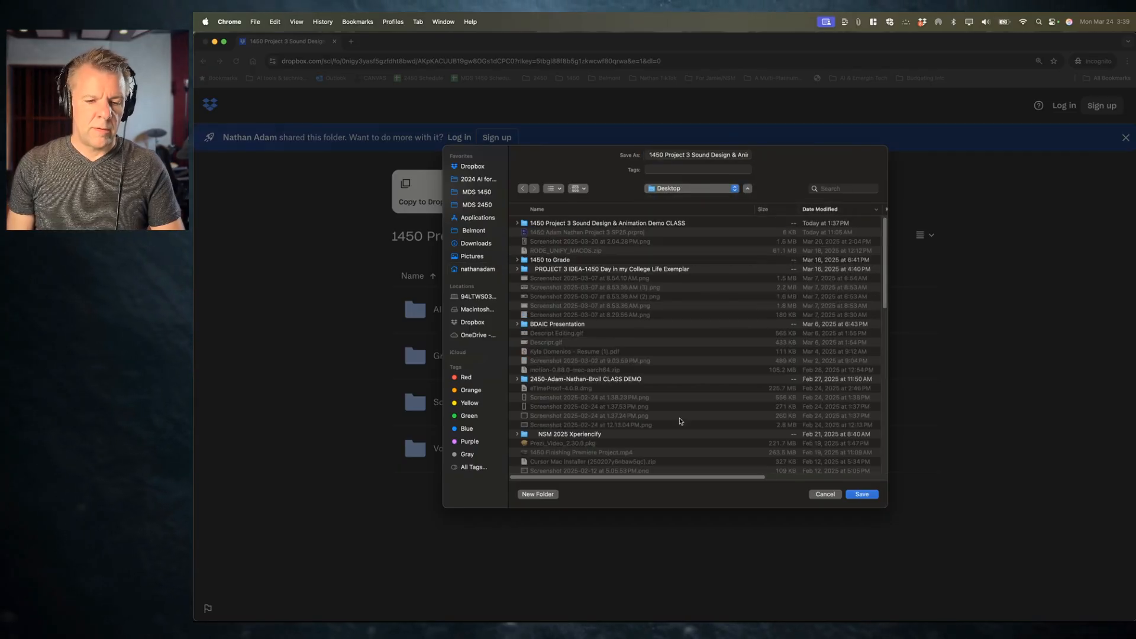
click(861, 494)
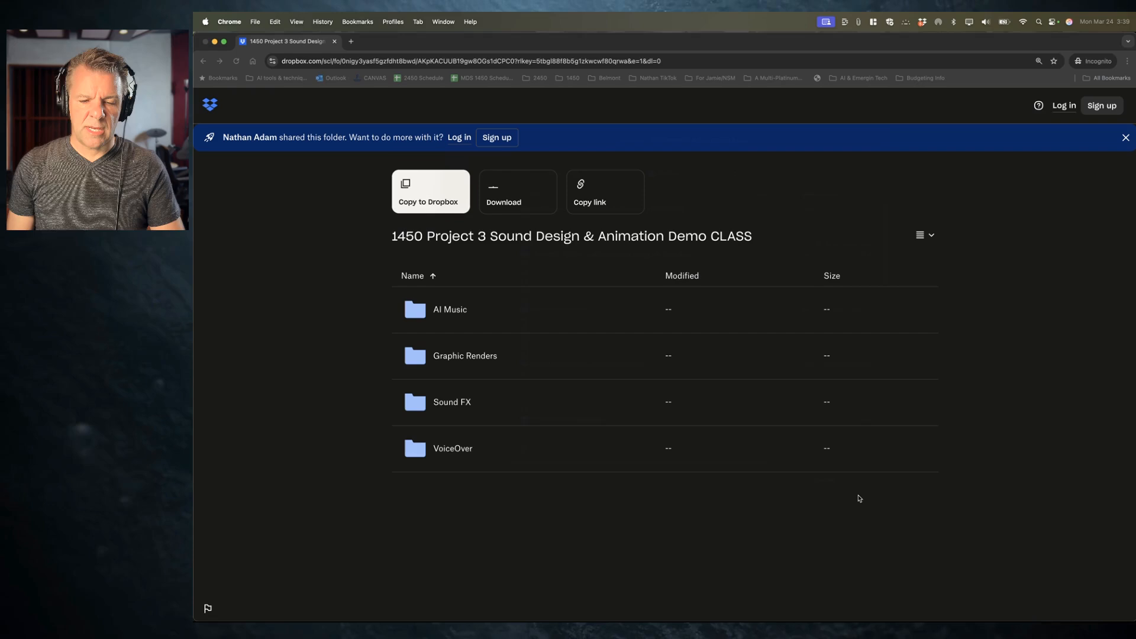
click(1059, 61)
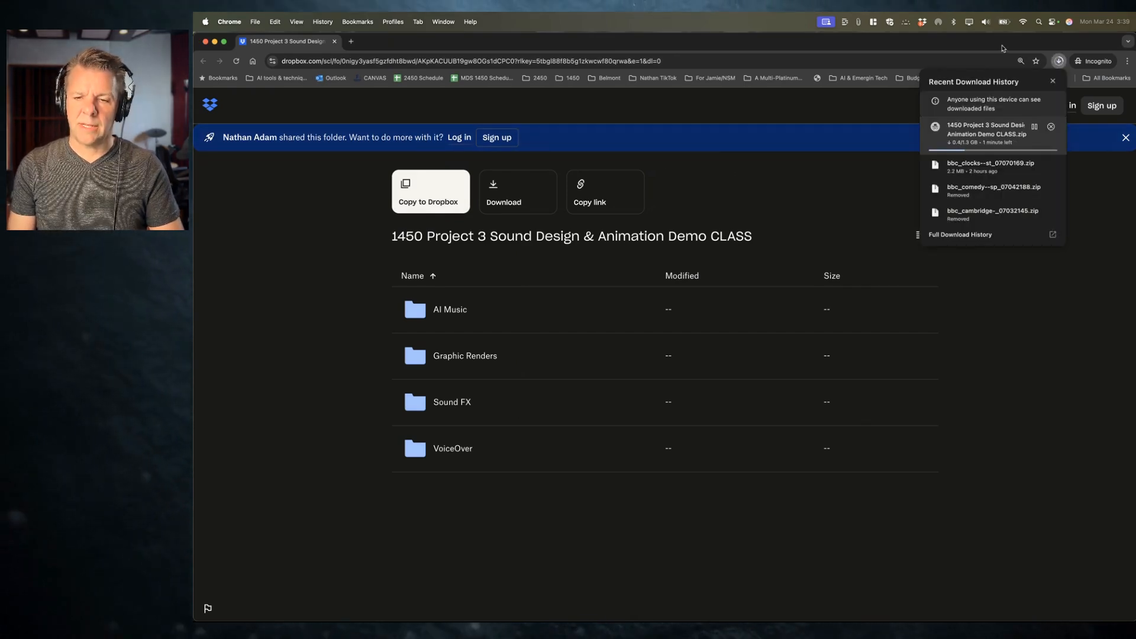
Step: Switch to Premiere Pro and close the exemplar project without saving changes
key(super+Tab)
click(655, 315)
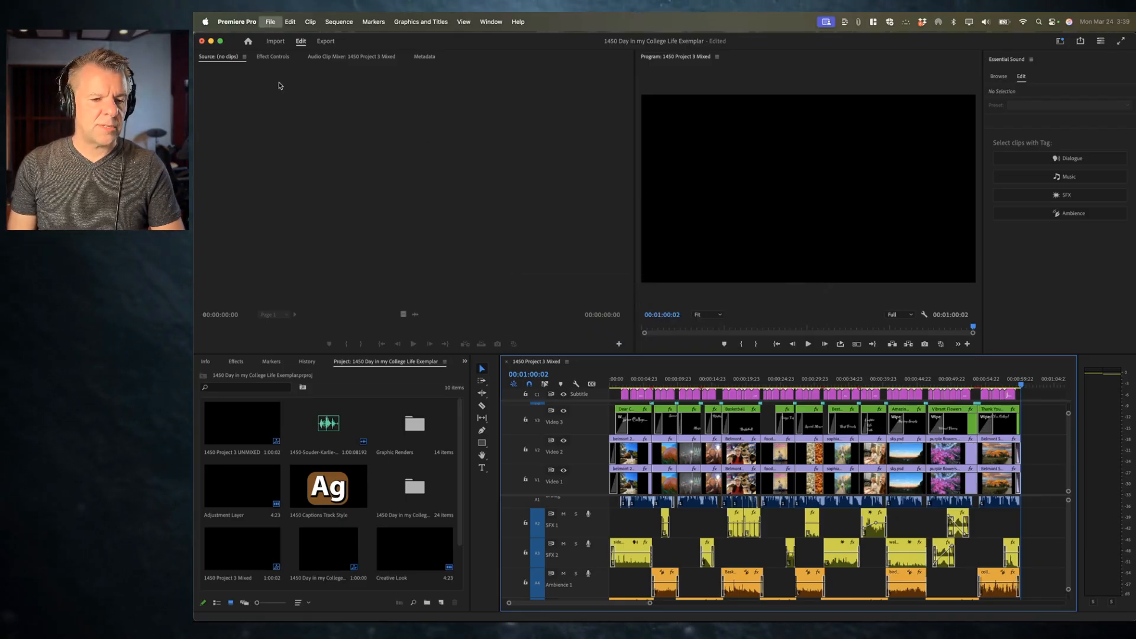
click(284, 105)
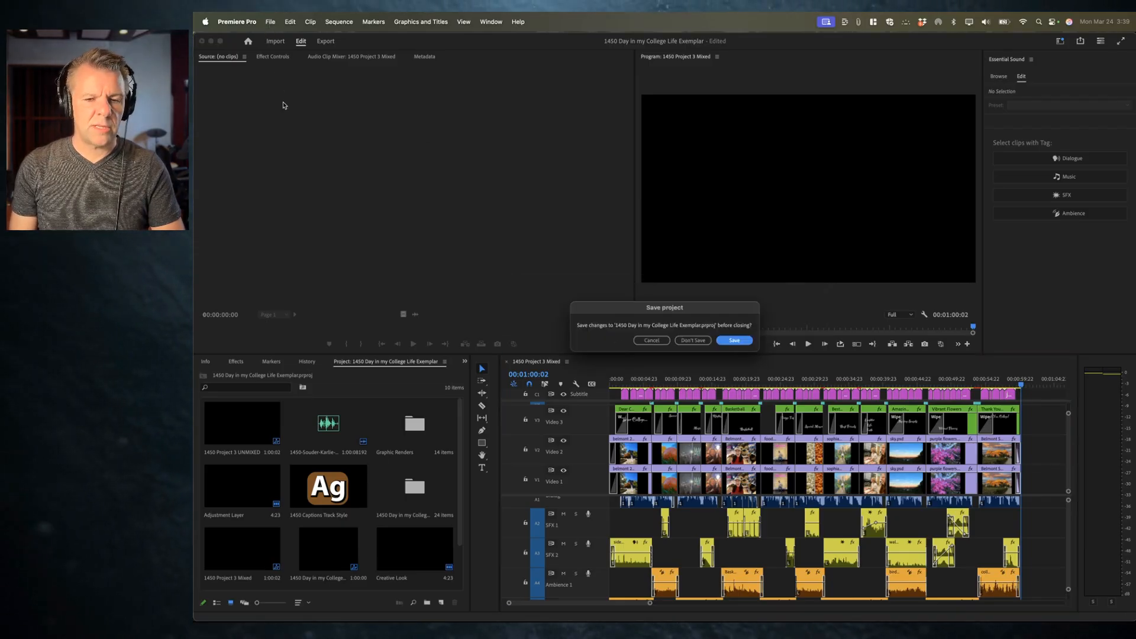
click(693, 341)
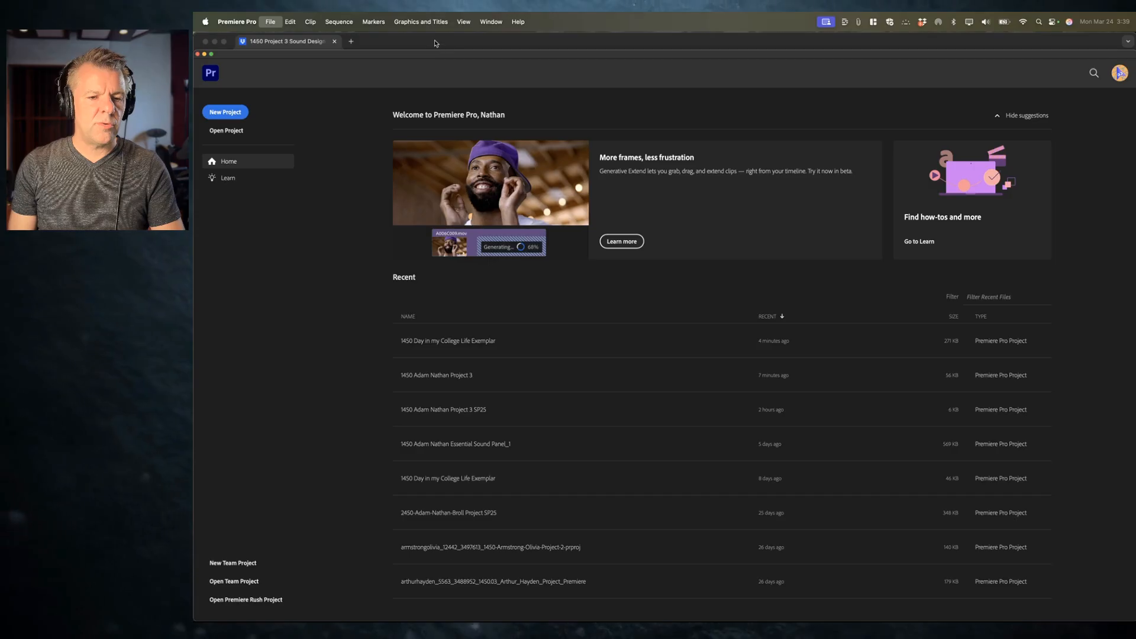
Step: Start a new project and name it with the course number 1450, your name, and Project 3
click(210, 114)
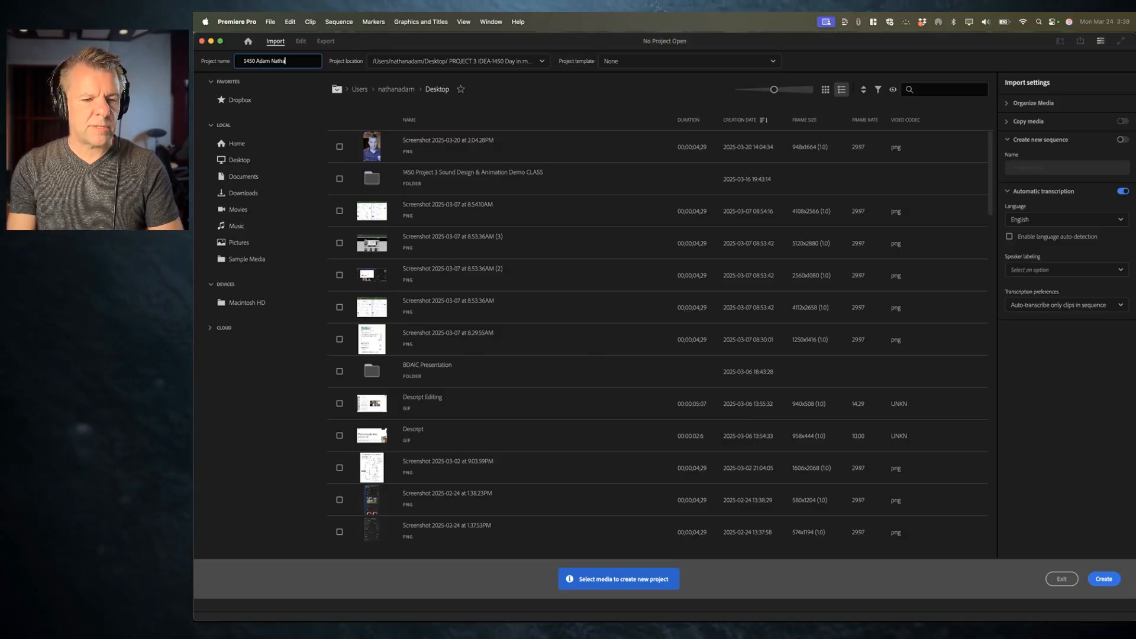
text(Project 3)
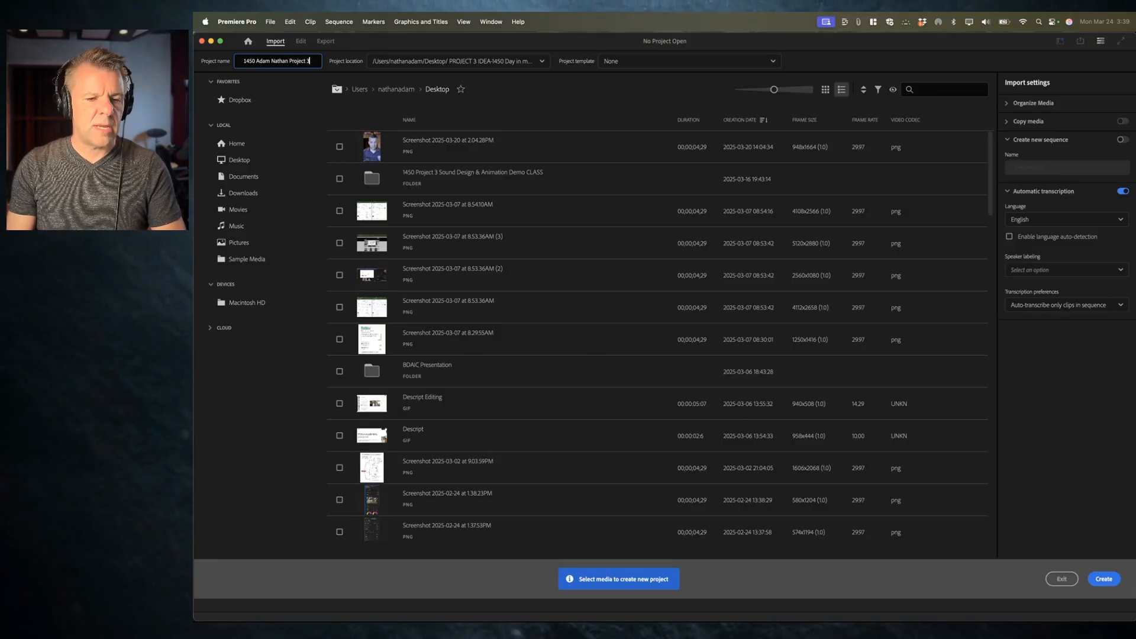
Step: Create a new Desktop folder for the project location named with 1450, your name, Project 3 and MW
click(438, 63)
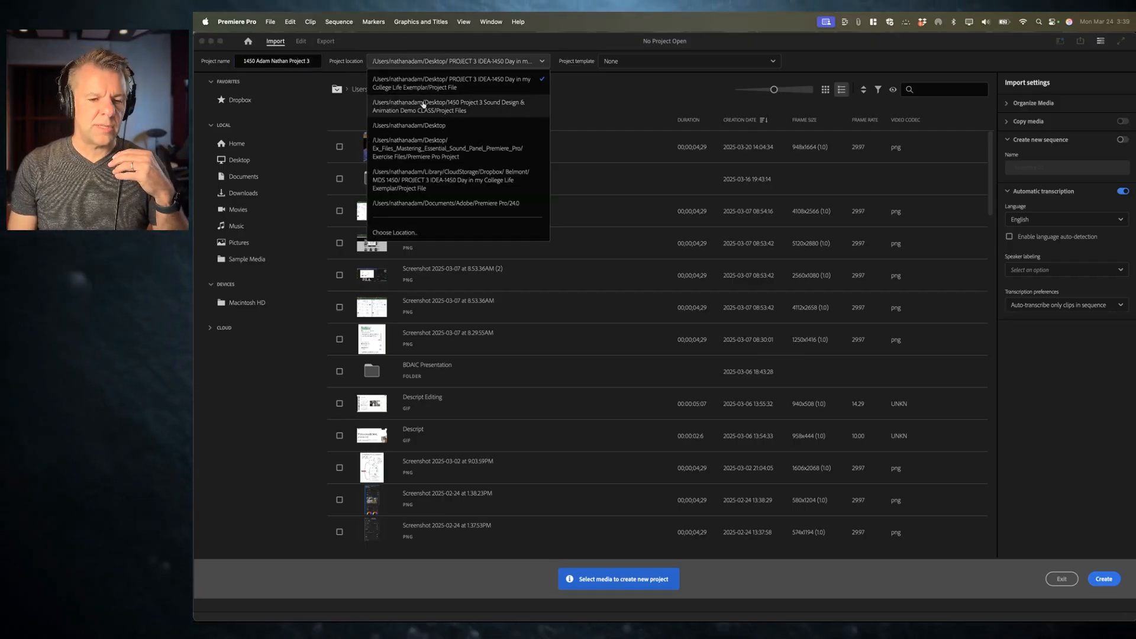
click(408, 239)
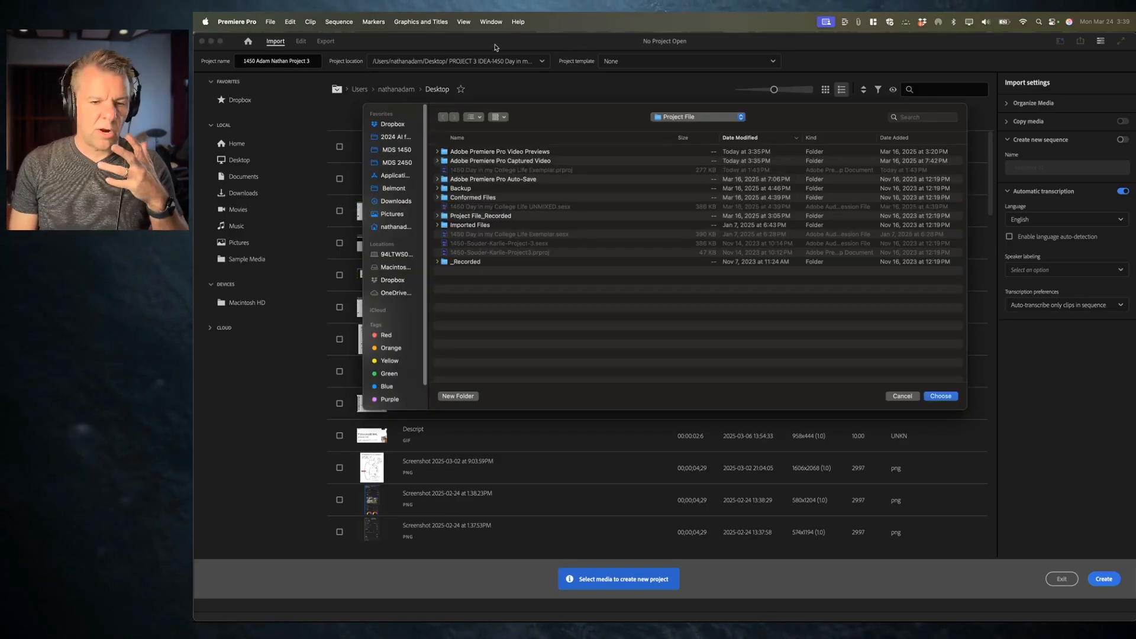
drag(572, 117, 545, 90)
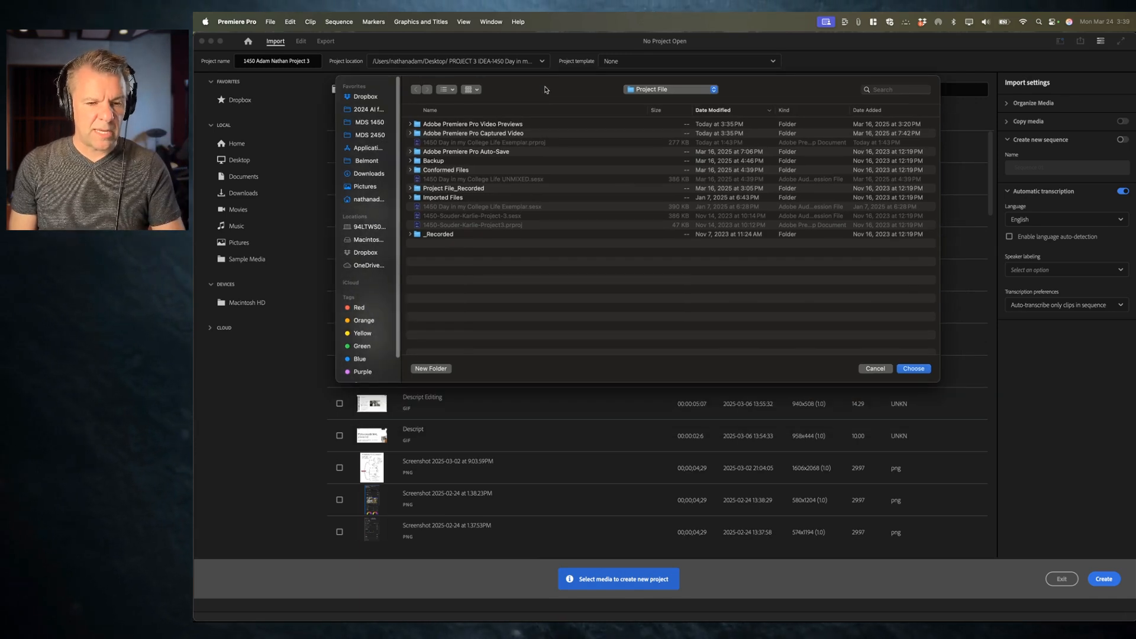
key(super+d)
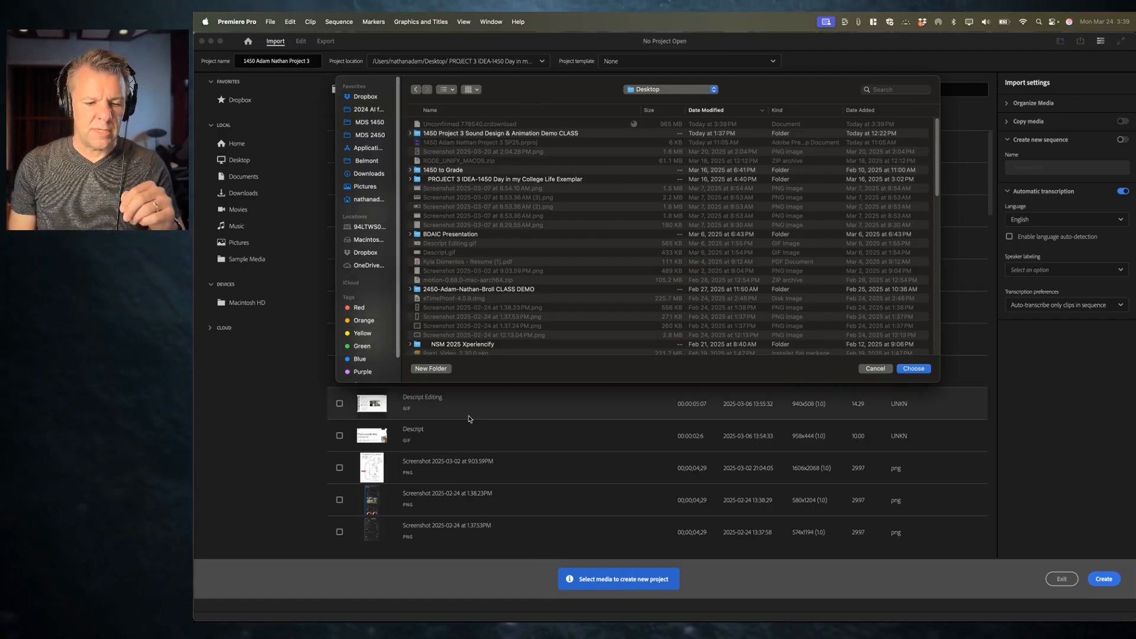
click(430, 369)
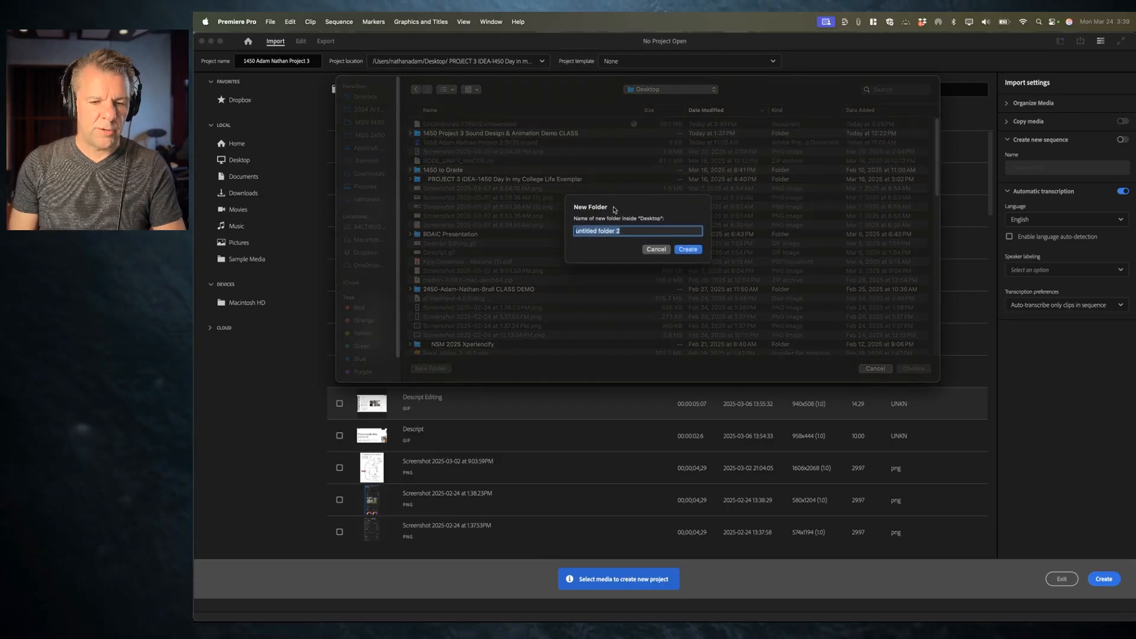
text(145)
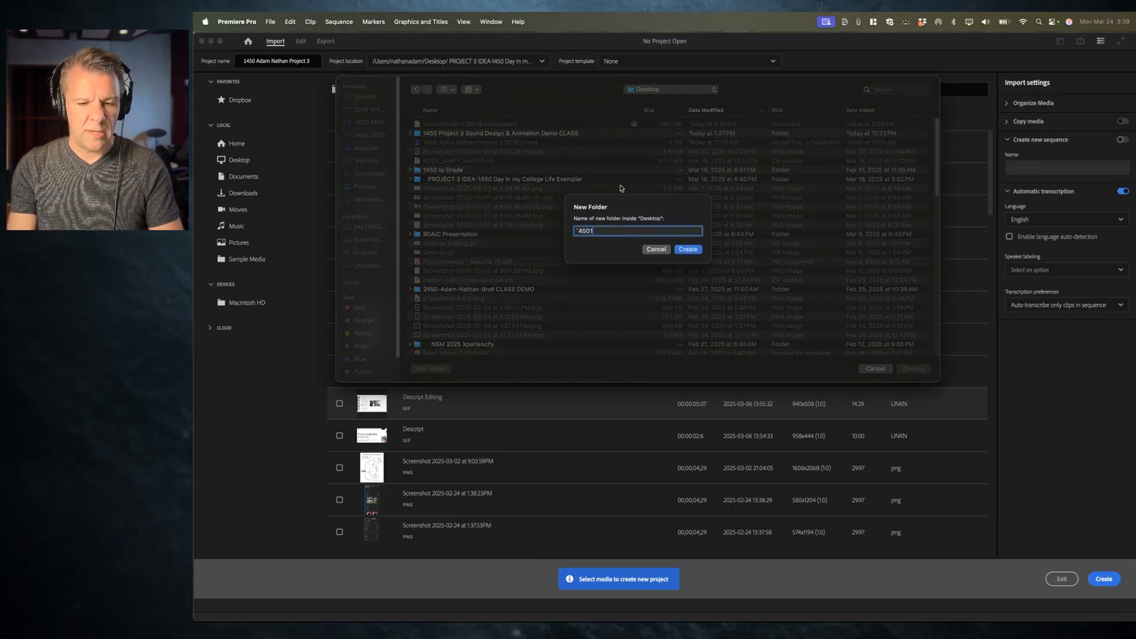
text(0 Adam)
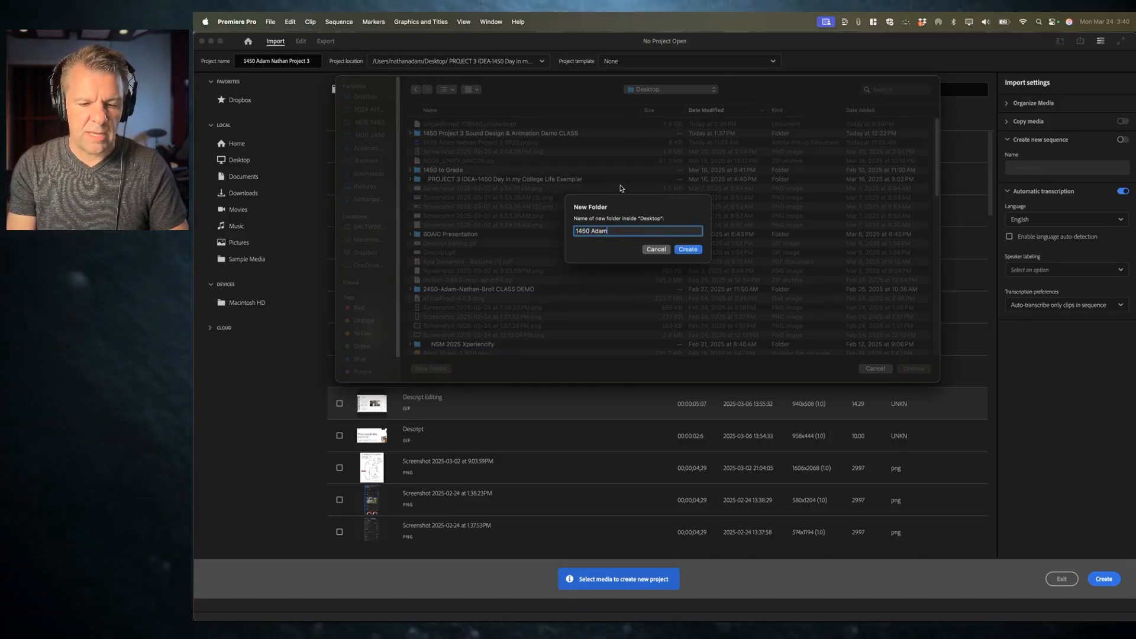
text( Nathan Project 3 MW)
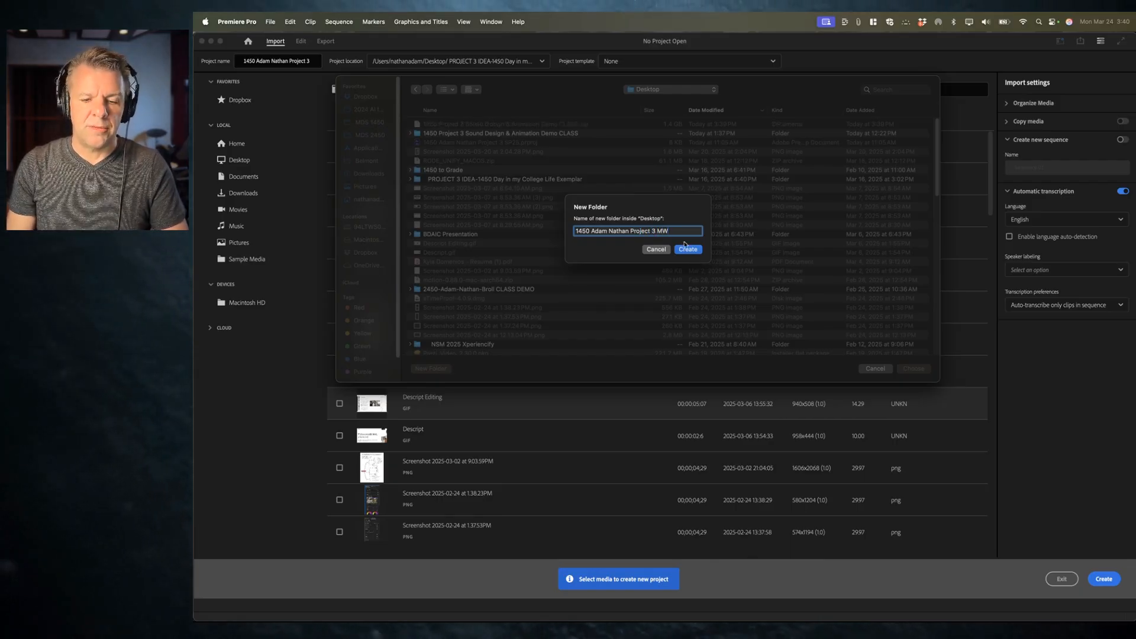
click(686, 249)
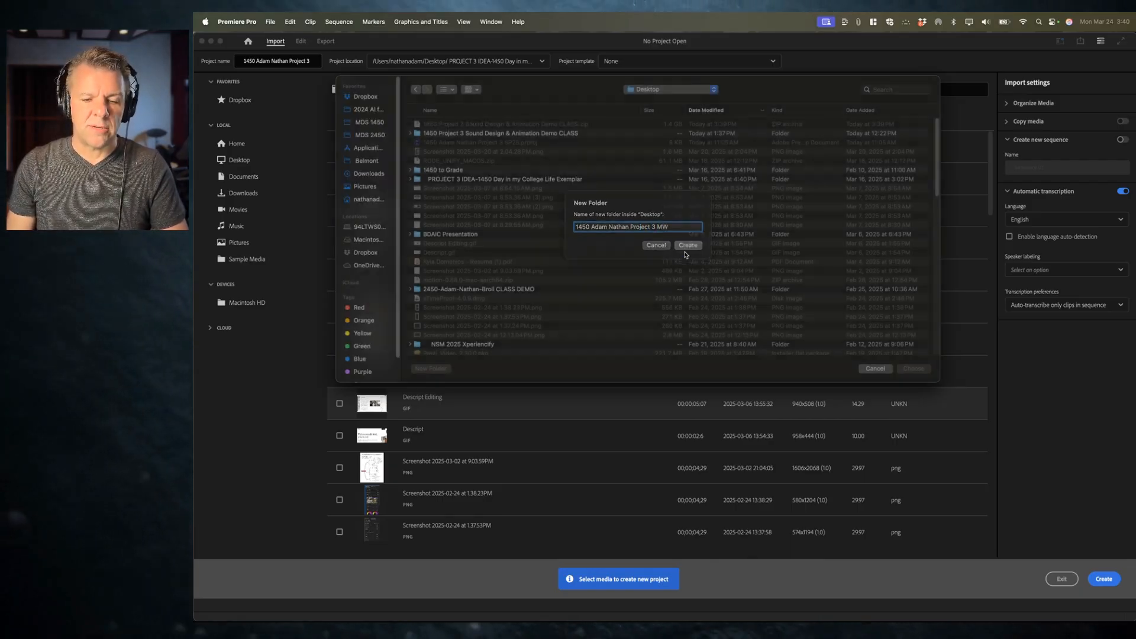
Step: Set the new folder as the project location and create the project
click(914, 369)
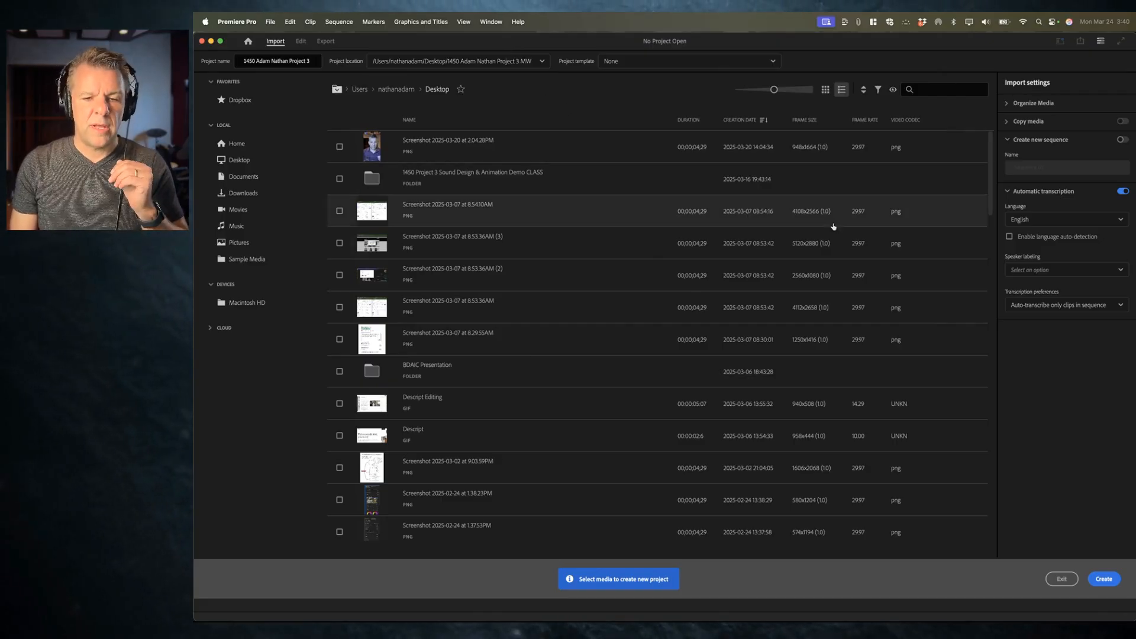
click(1103, 579)
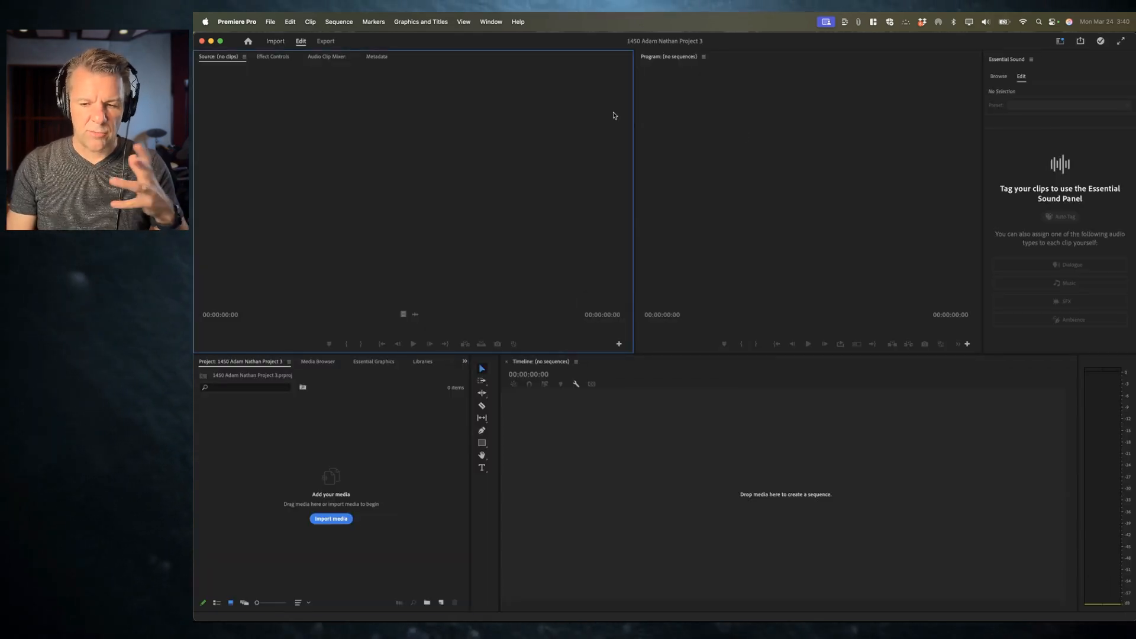
click(498, 22)
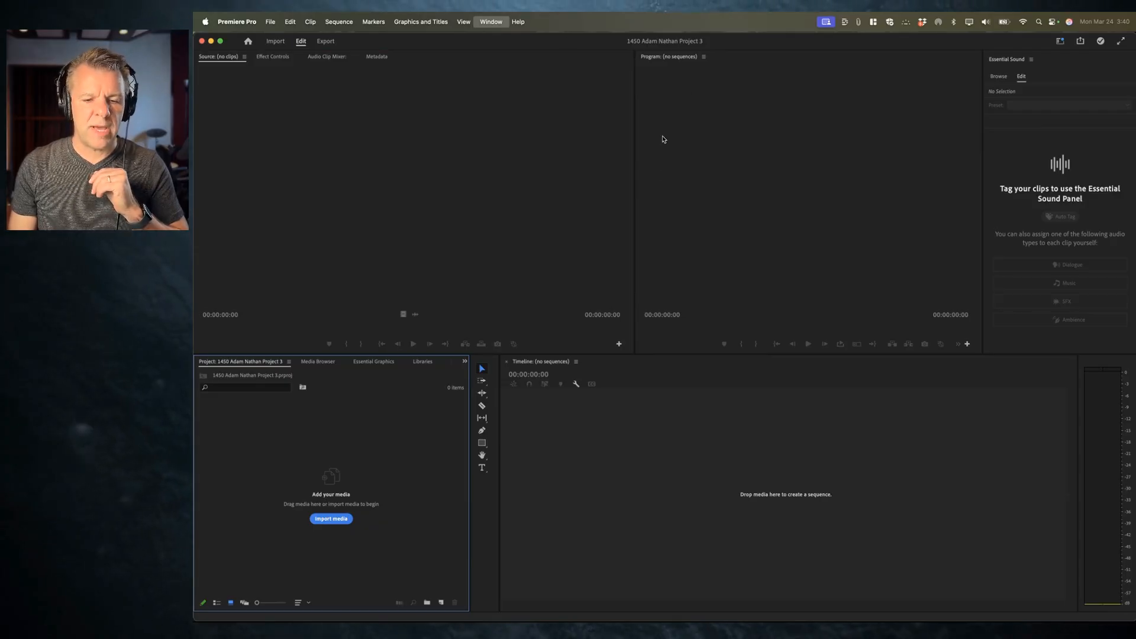
click(660, 238)
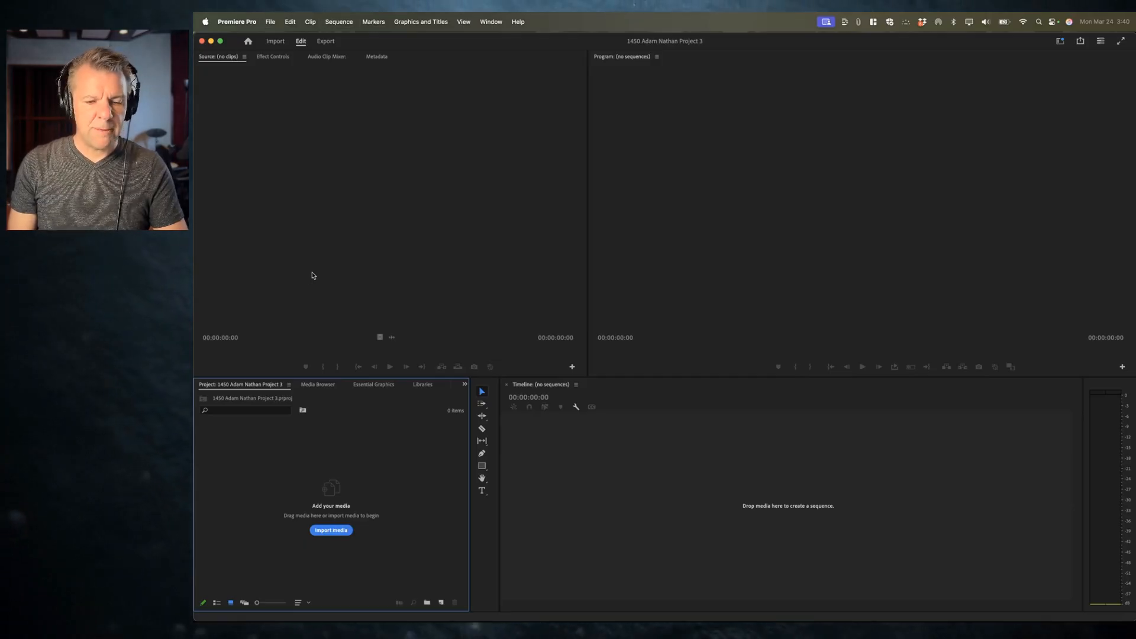
key(super+i)
key(super+d)
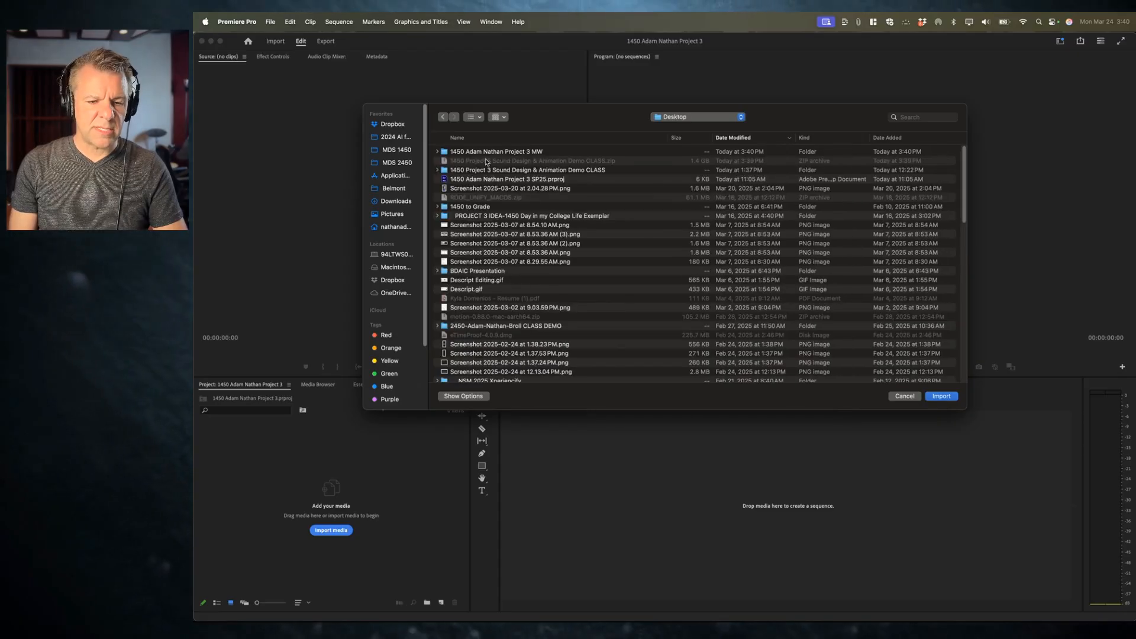
click(537, 152)
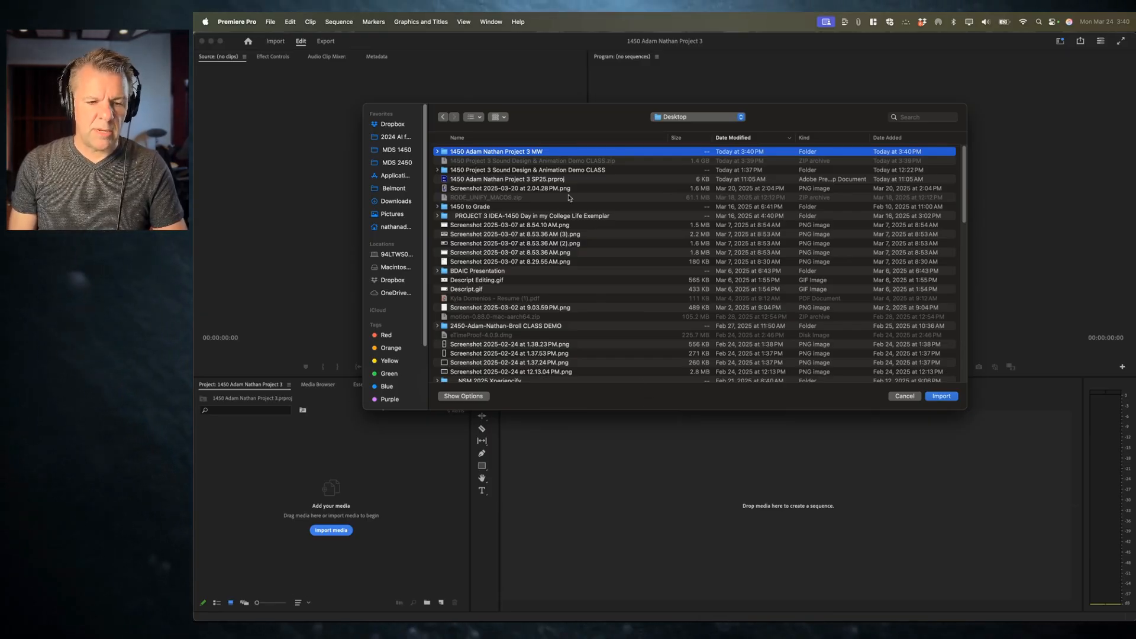
click(905, 396)
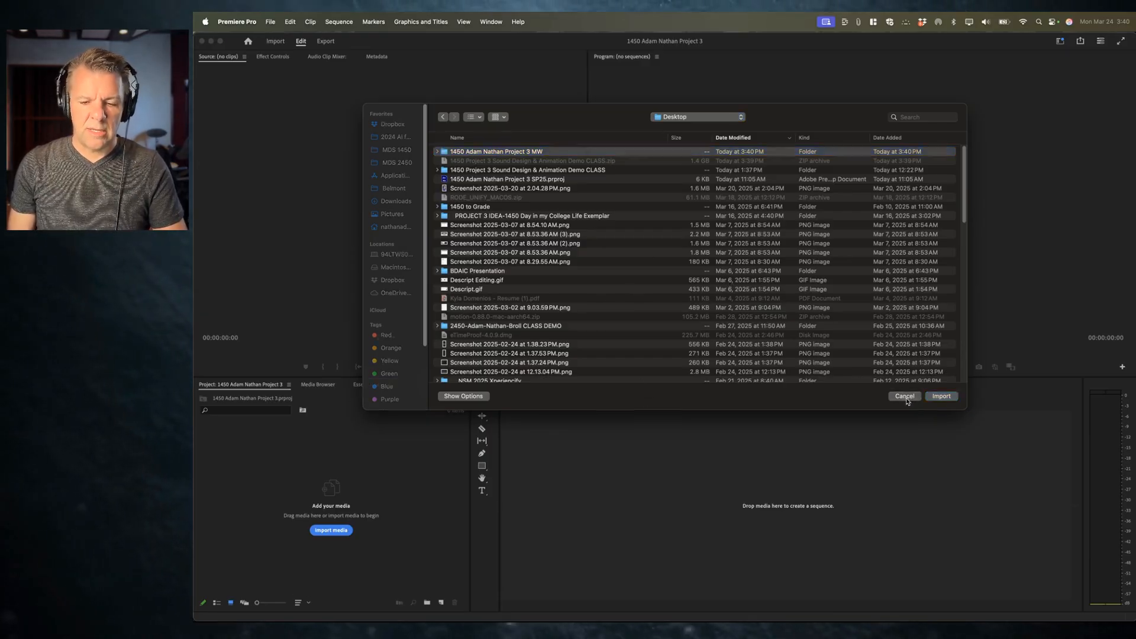
Step: Switch to Finder on the Desktop and examine the contents of the downloaded Project 3 folder
key(super+Tab)
key(shift+super+d)
click(405, 207)
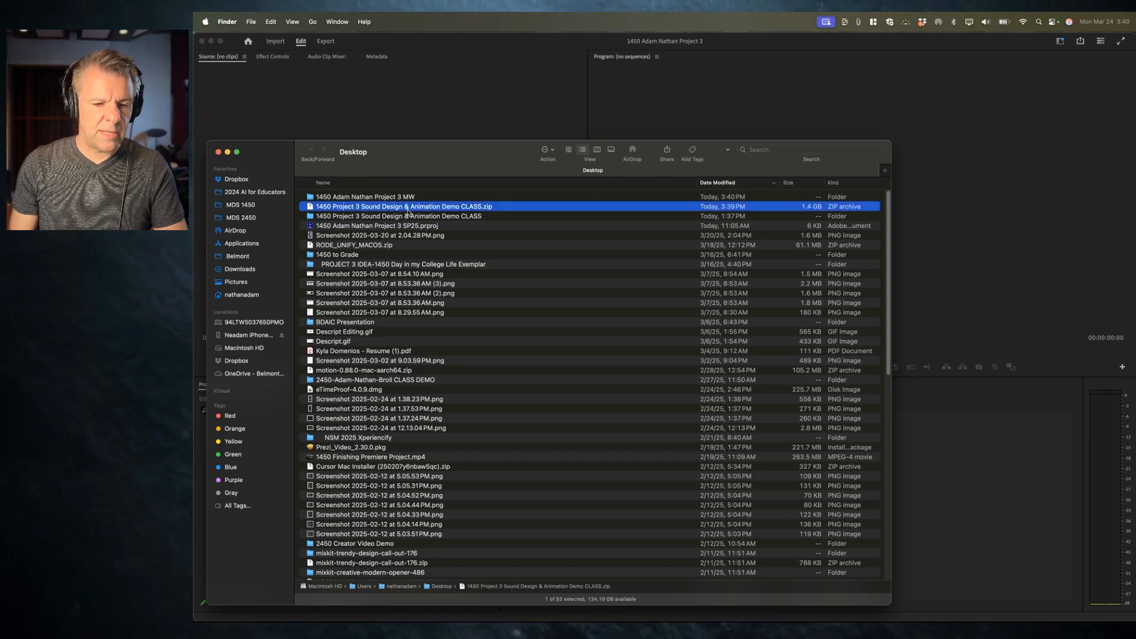
click(407, 214)
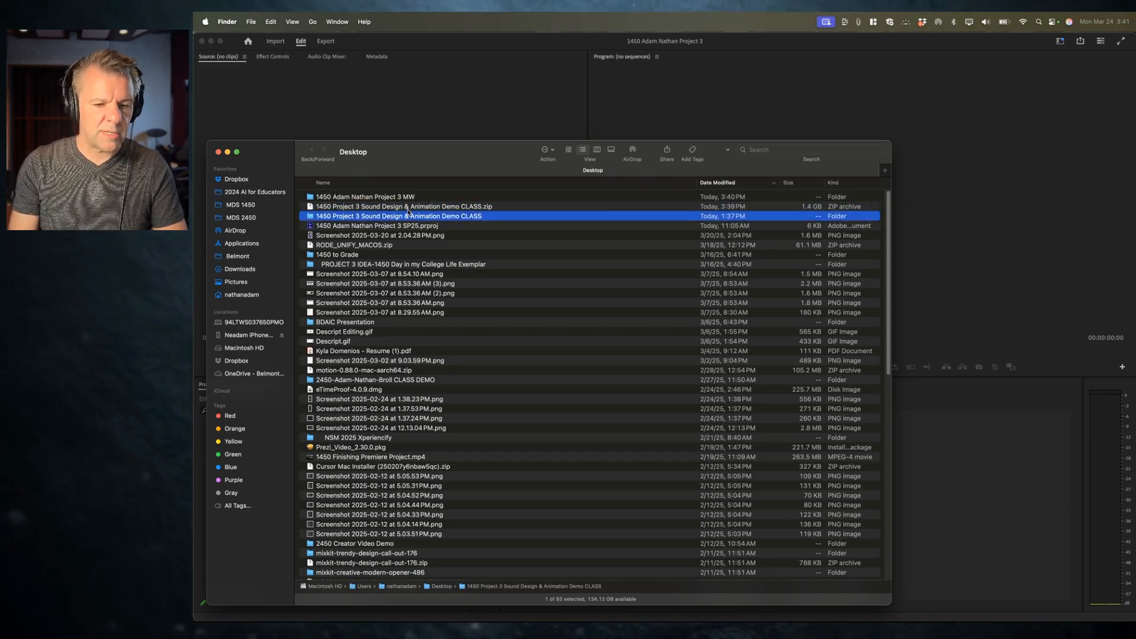
click(374, 209)
key(super+BackSpace)
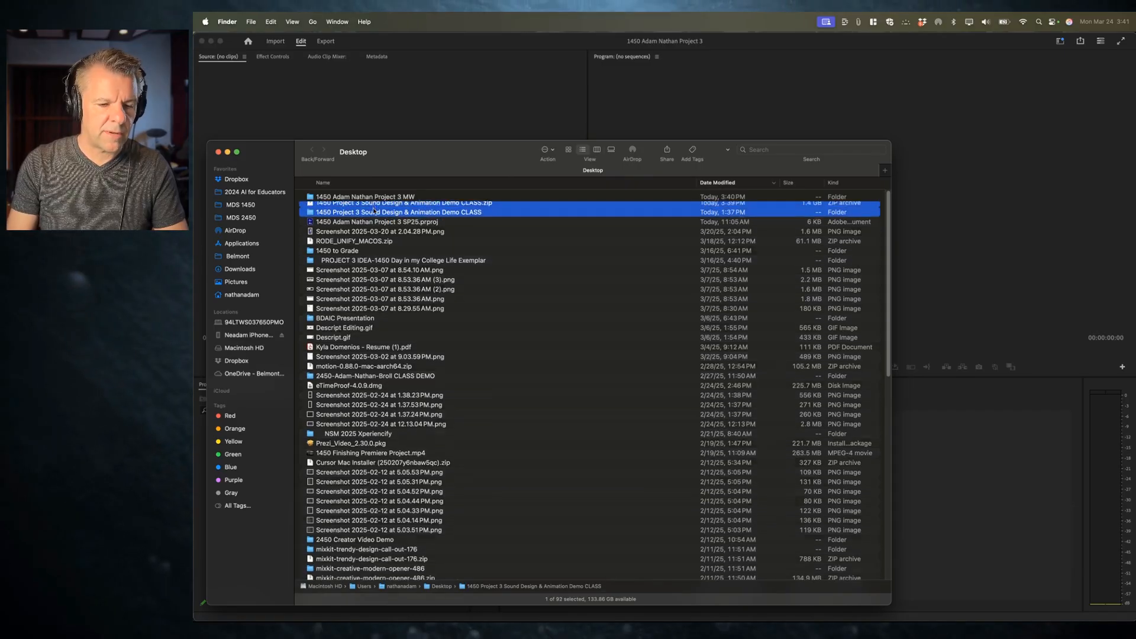
double_click(374, 210)
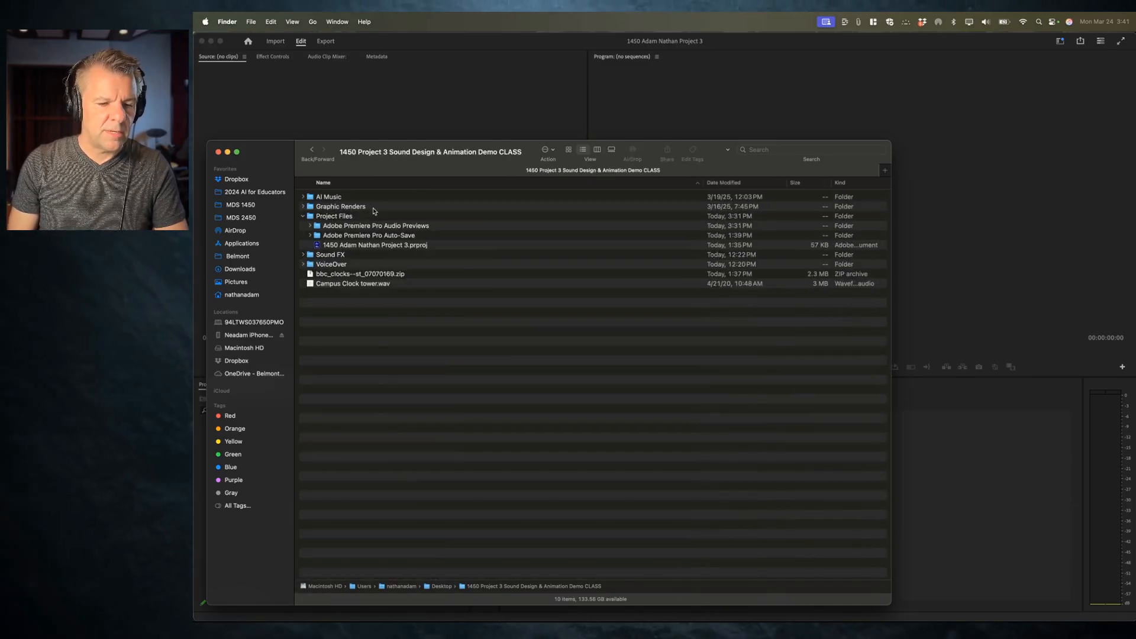
click(304, 217)
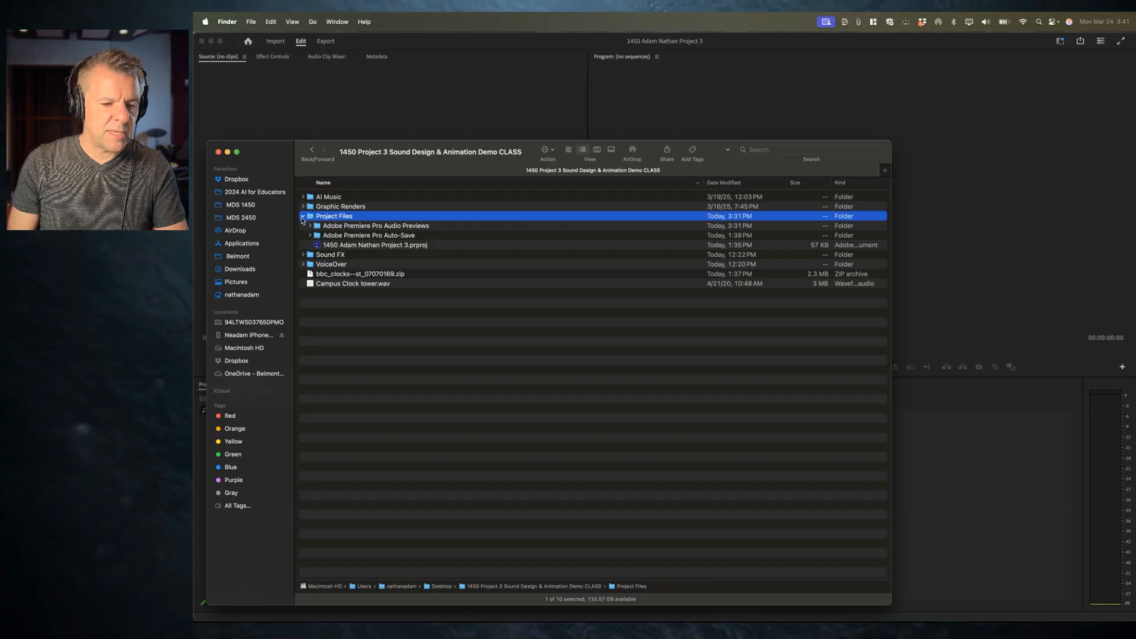
click(303, 217)
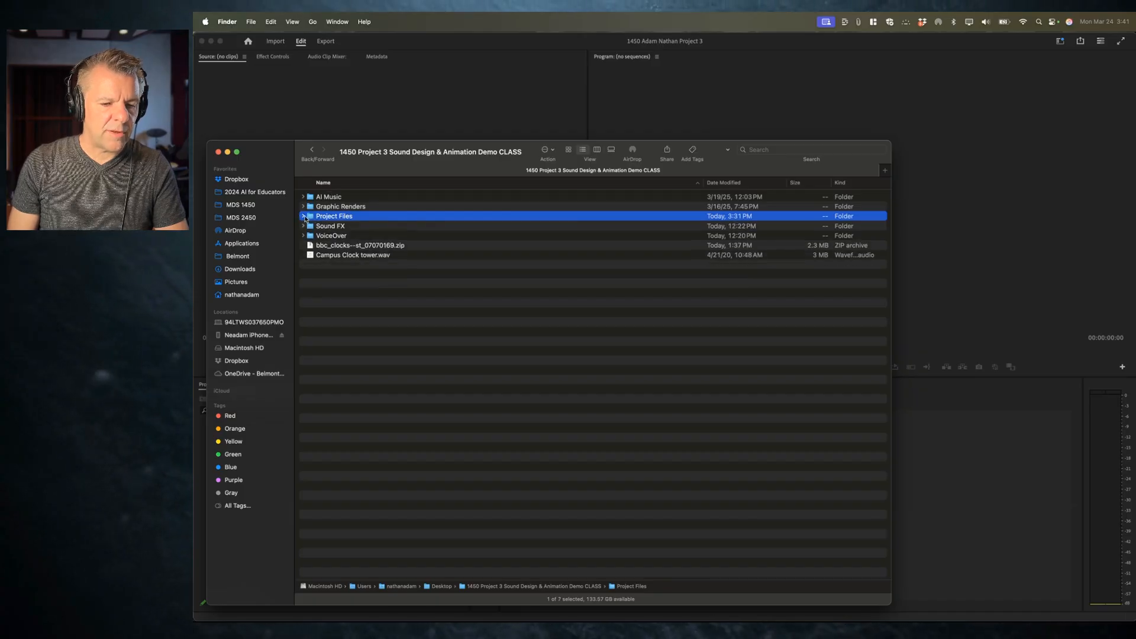
click(311, 152)
Step: Unzip the 1450 Project 3 Sound Design & Animation Demo CLASS archive and open the extracted folder
click(408, 206)
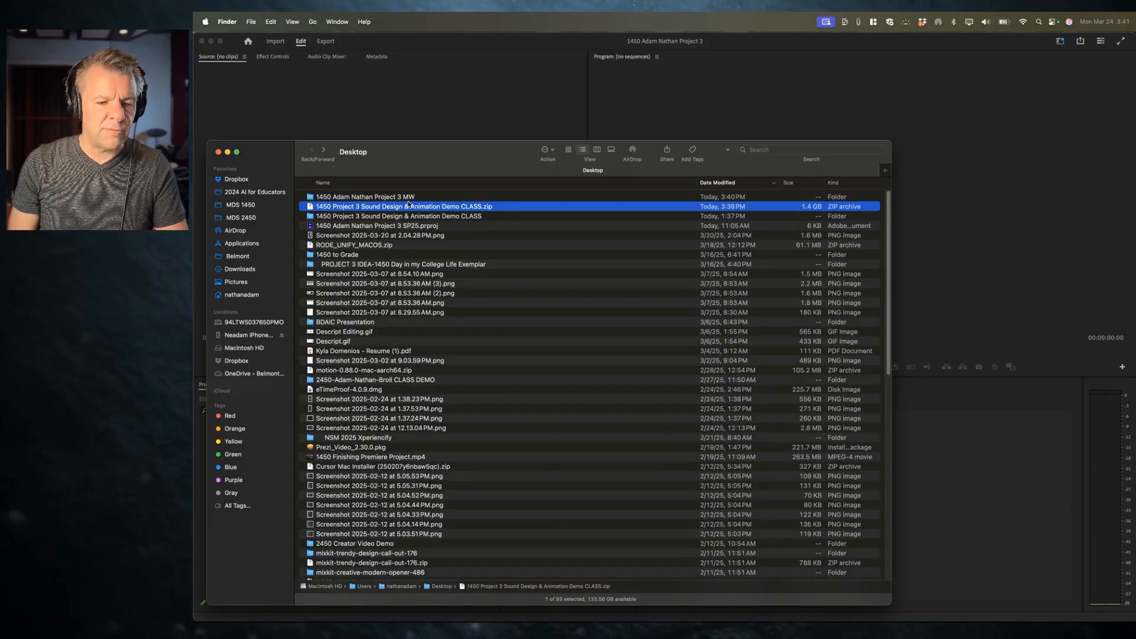
double_click(414, 207)
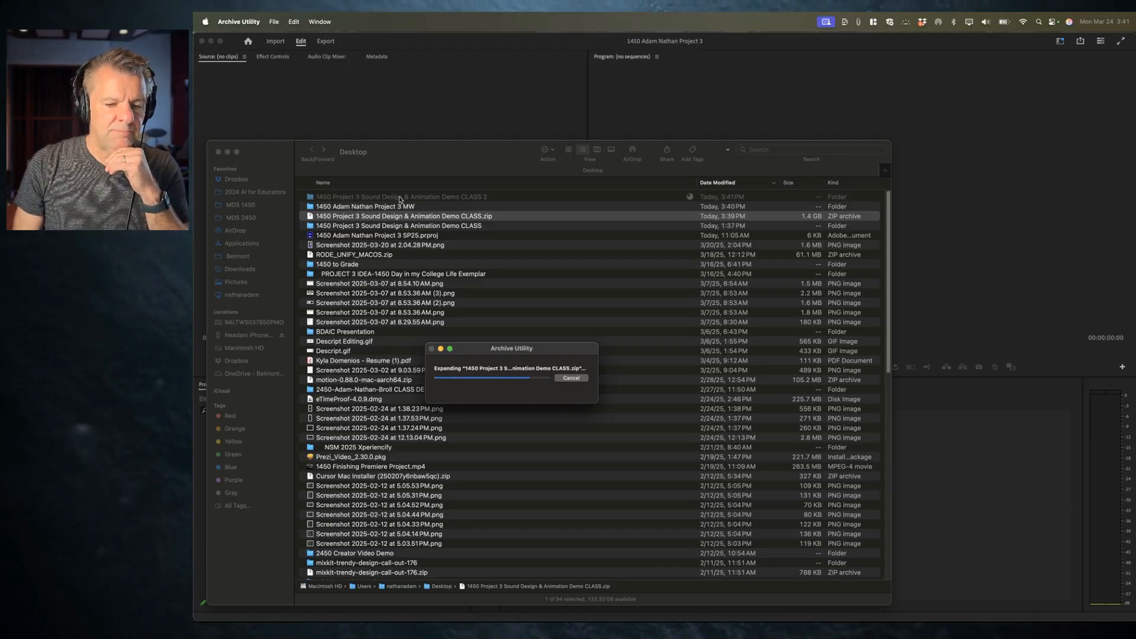
click(379, 197)
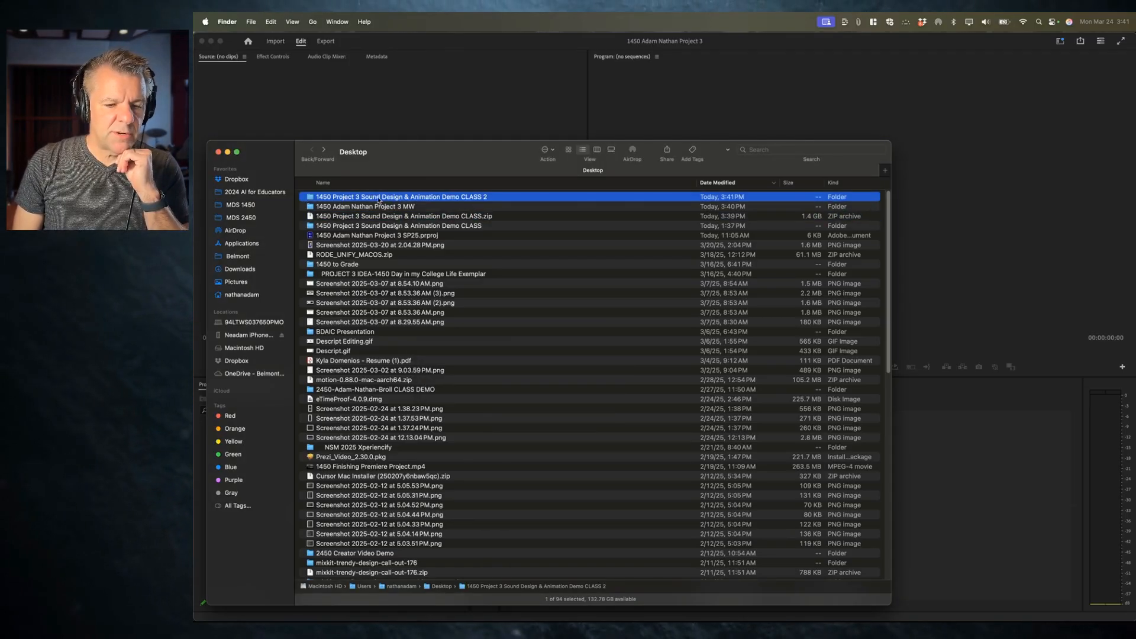
double_click(387, 200)
Step: Examine the contents of the AI Music, Graphic Renders, Sound FX and VoiceOver subfolders
click(304, 196)
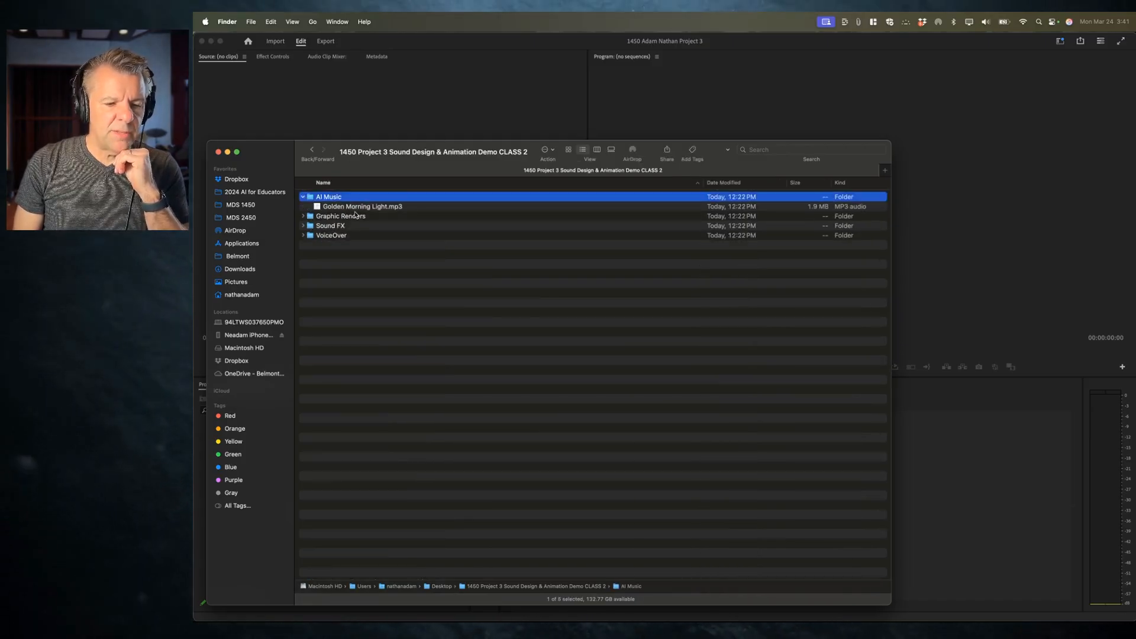
click(303, 217)
click(303, 216)
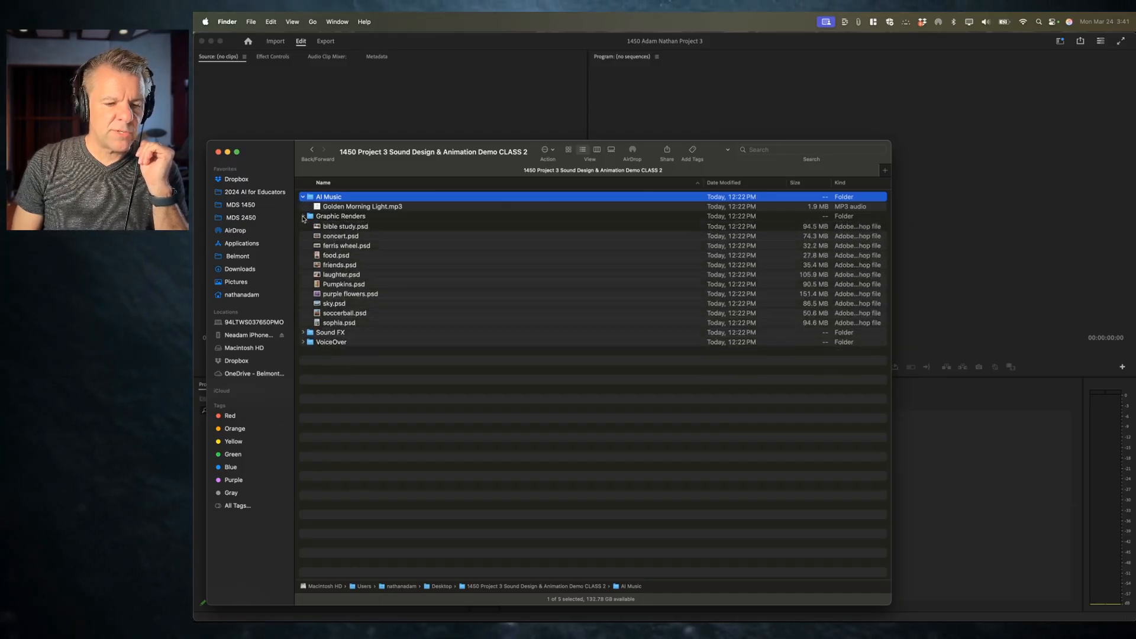
click(302, 226)
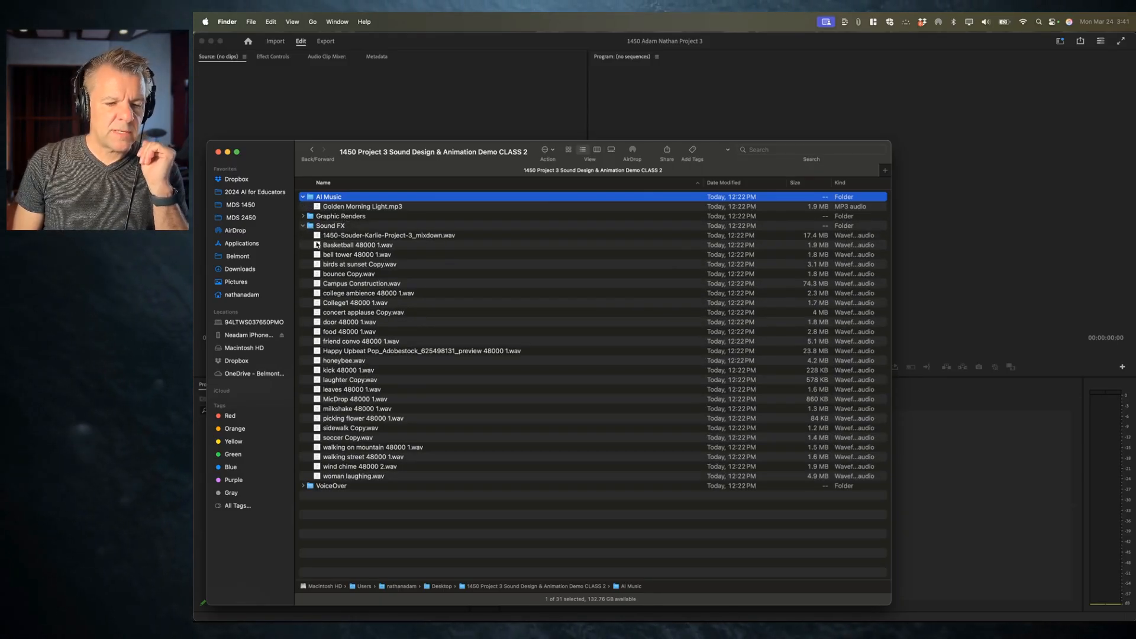
click(303, 226)
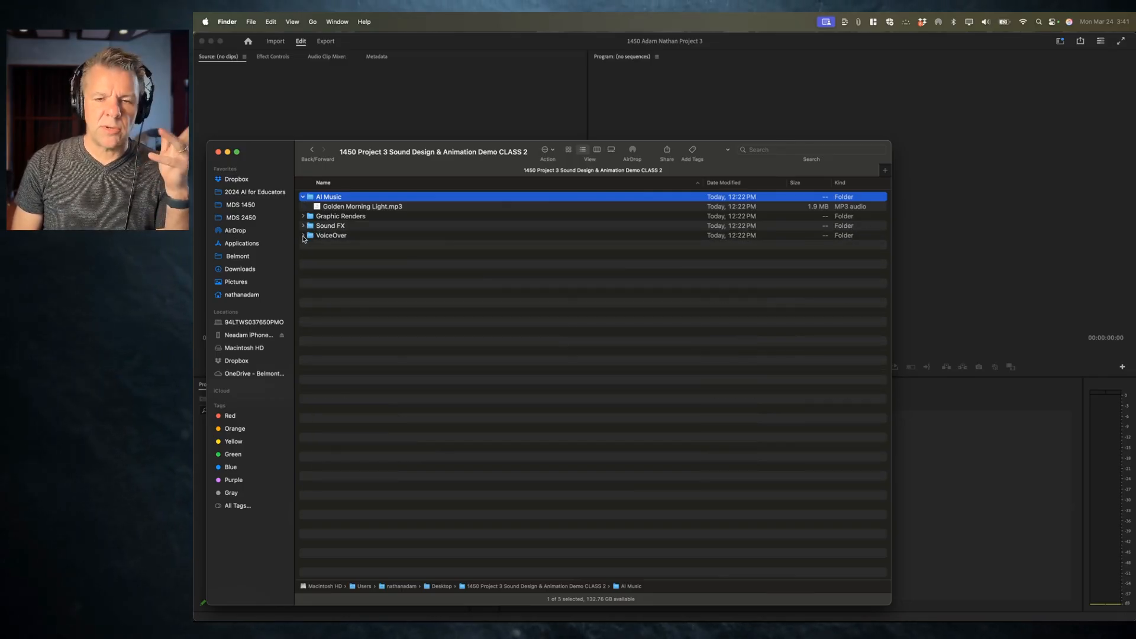
click(303, 237)
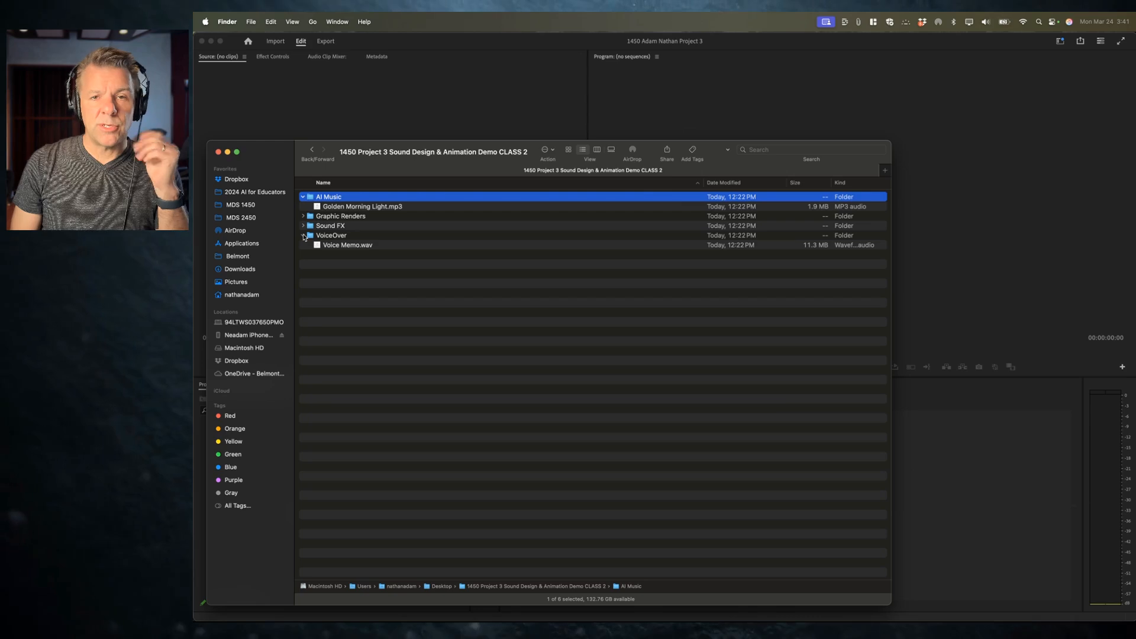
click(303, 237)
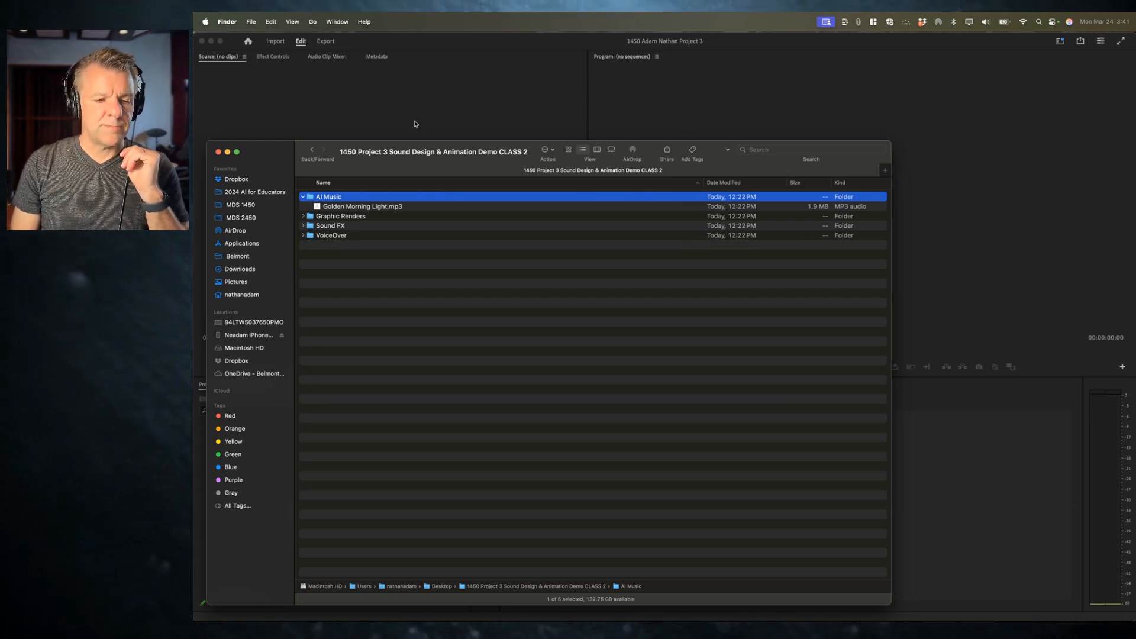
Step: Import the AI Music, Graphic Renders, Sound FX and VoiceOver folders from the extracted Project 3 CLASS 2 folder
click(388, 118)
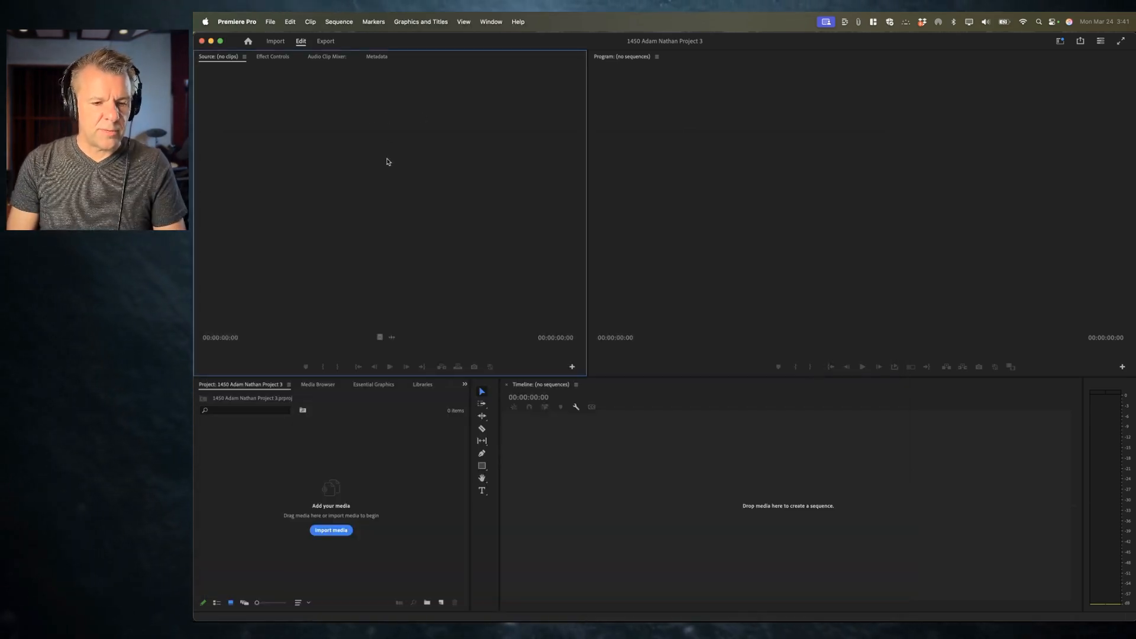
key(super+i)
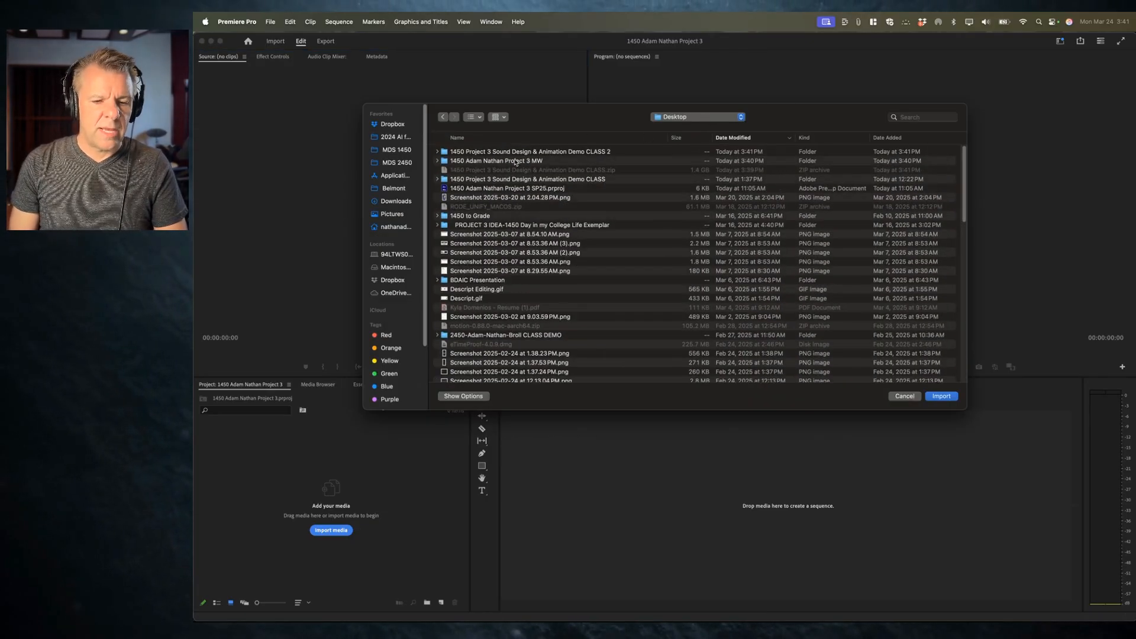
click(560, 152)
double_click(536, 152)
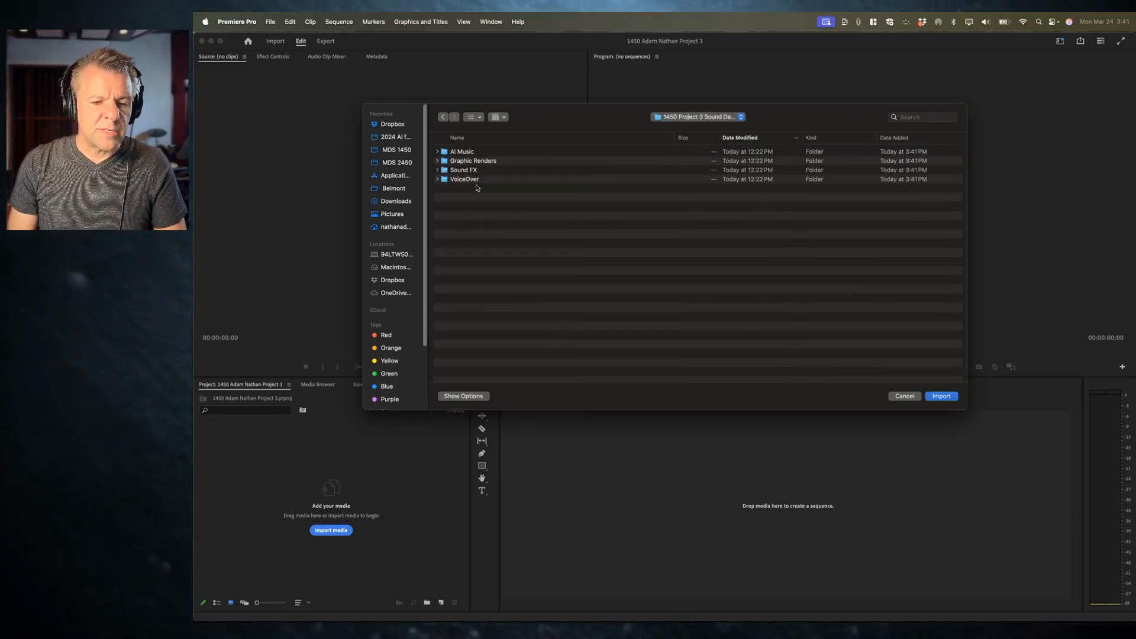
drag(474, 203, 441, 123)
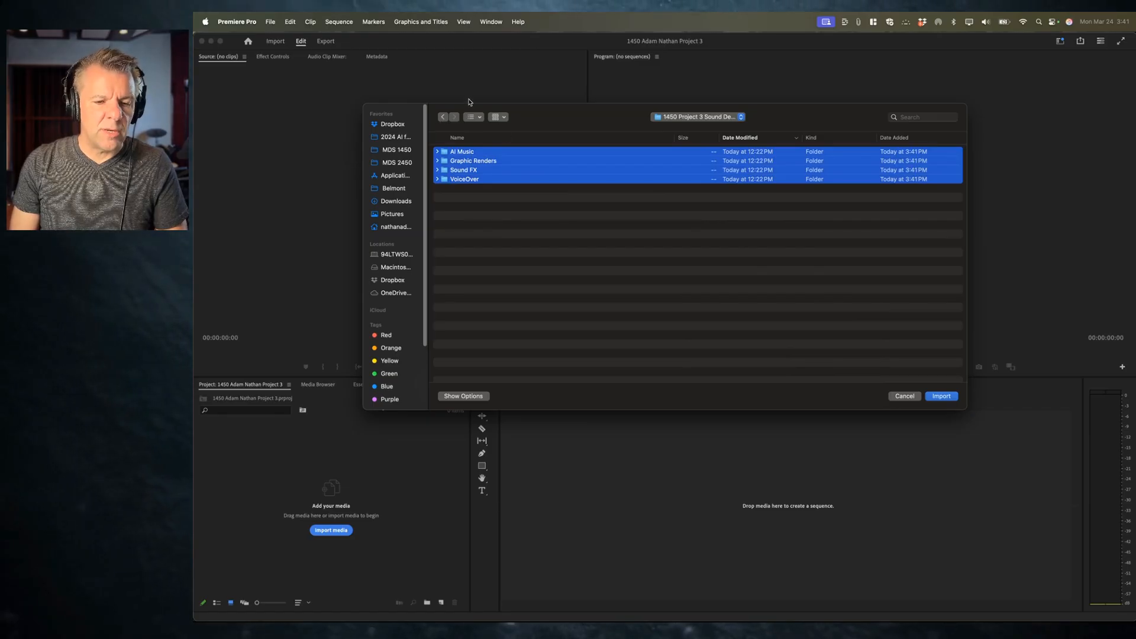
click(473, 117)
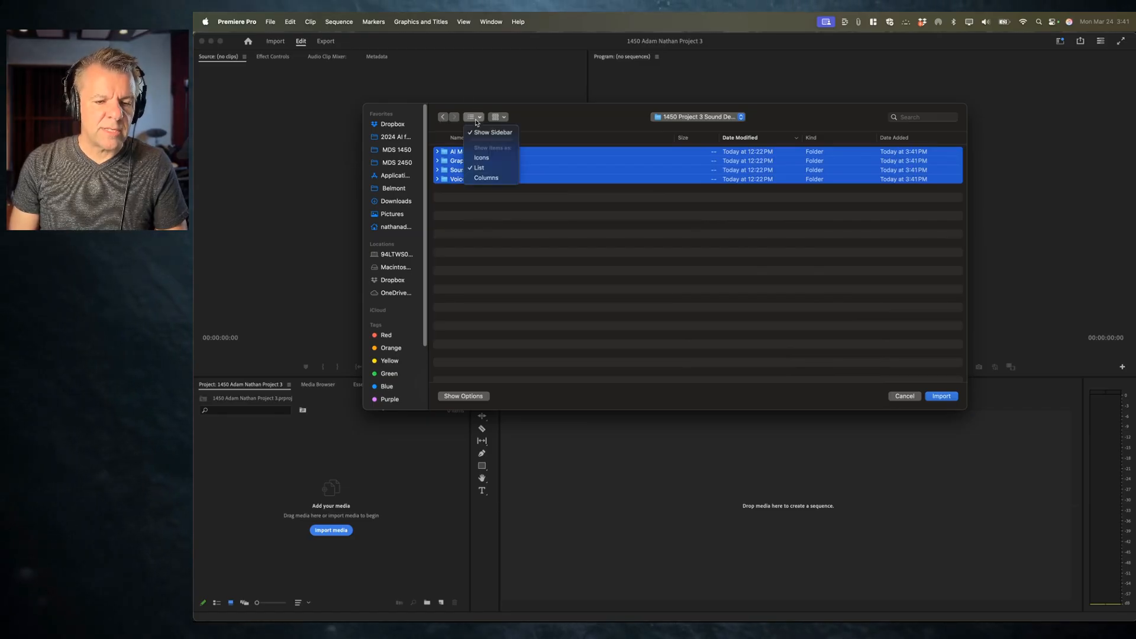
click(458, 256)
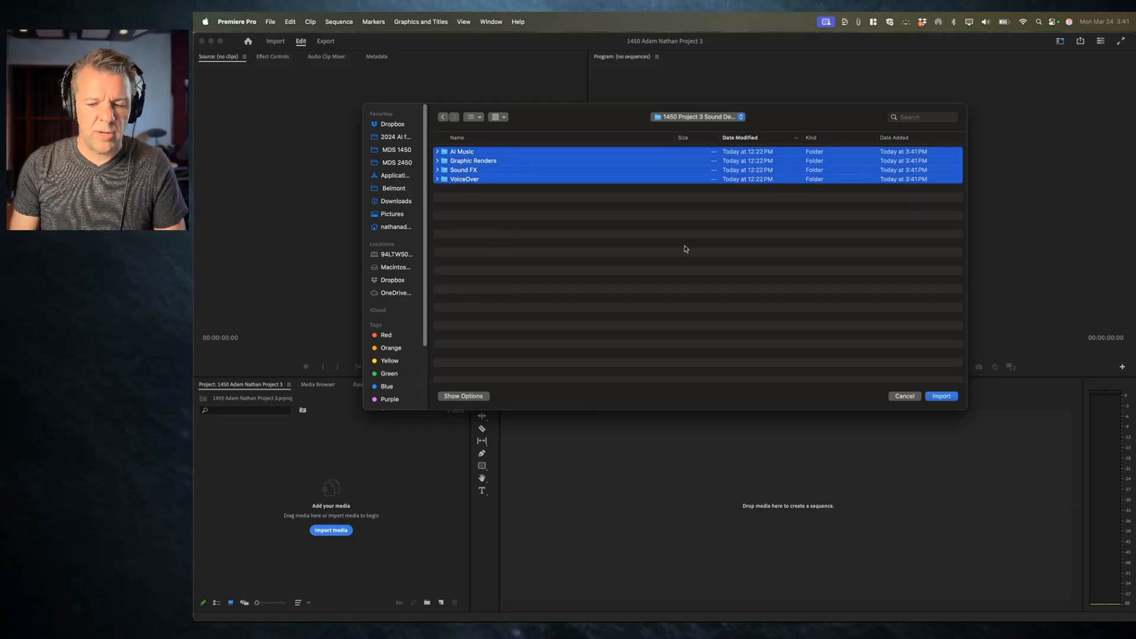
key(Return)
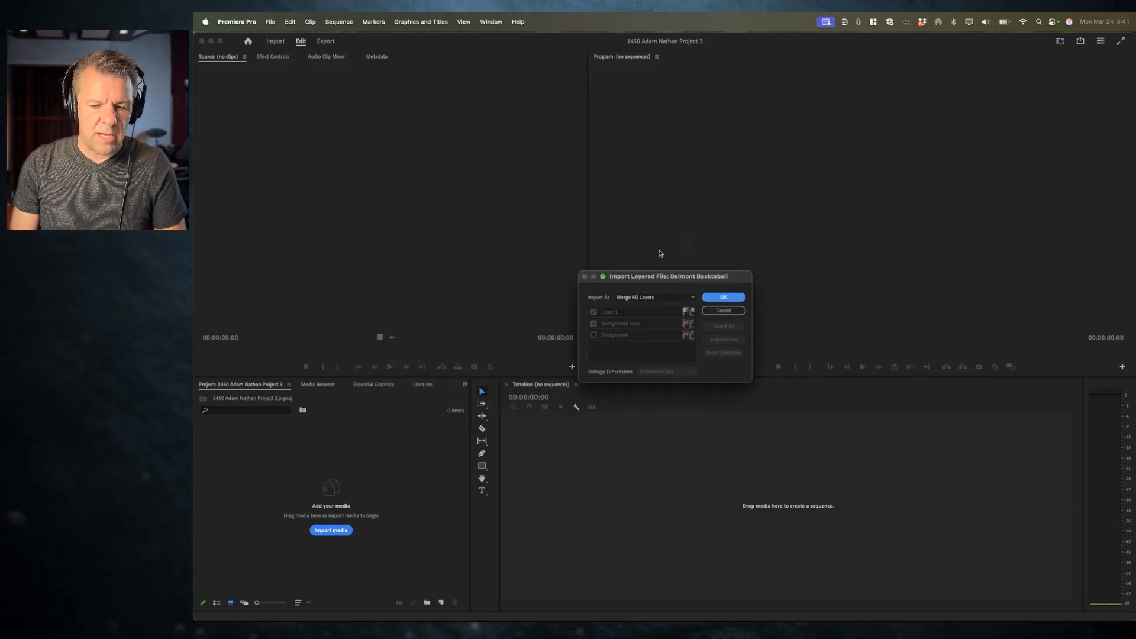
Step: Accept Merge All Layers for each layered graphic file as it imports
drag(674, 276, 633, 252)
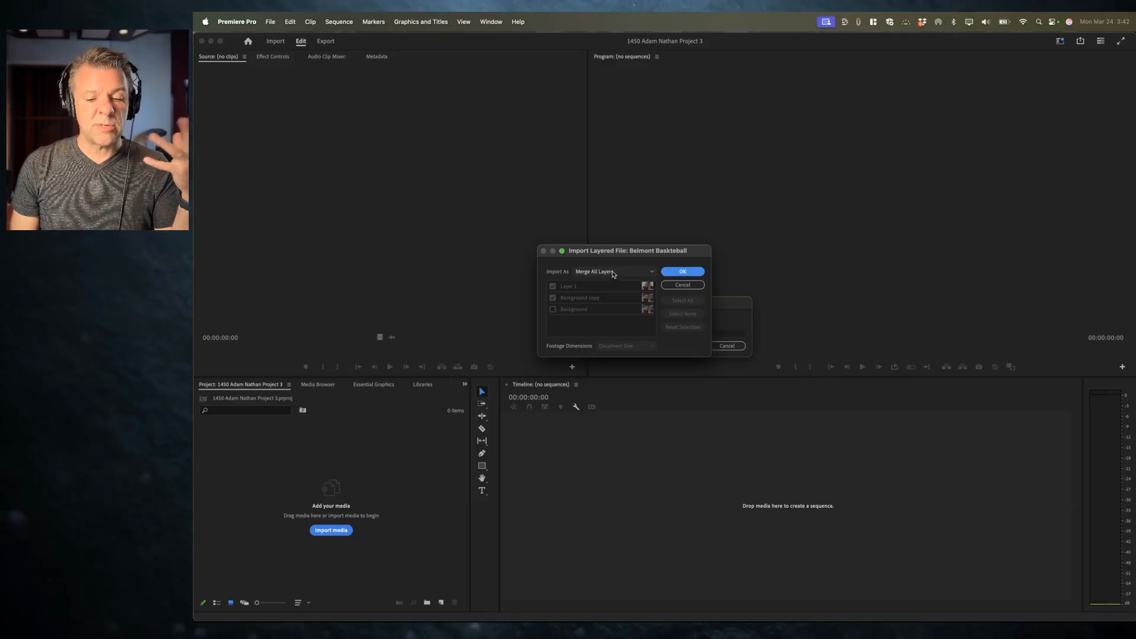
click(683, 272)
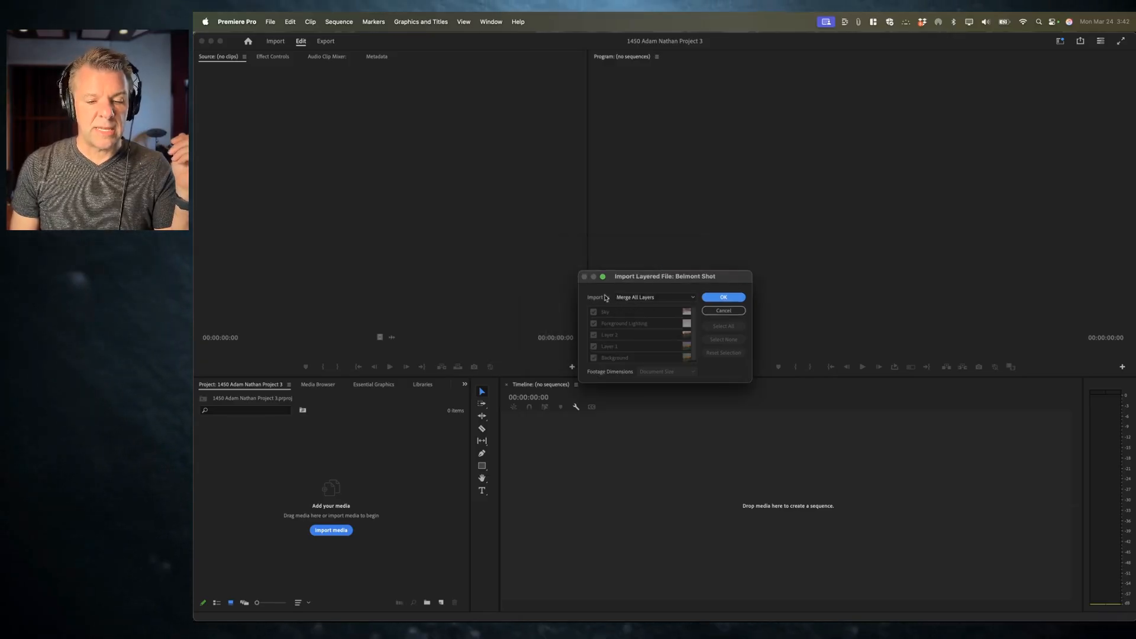
click(723, 299)
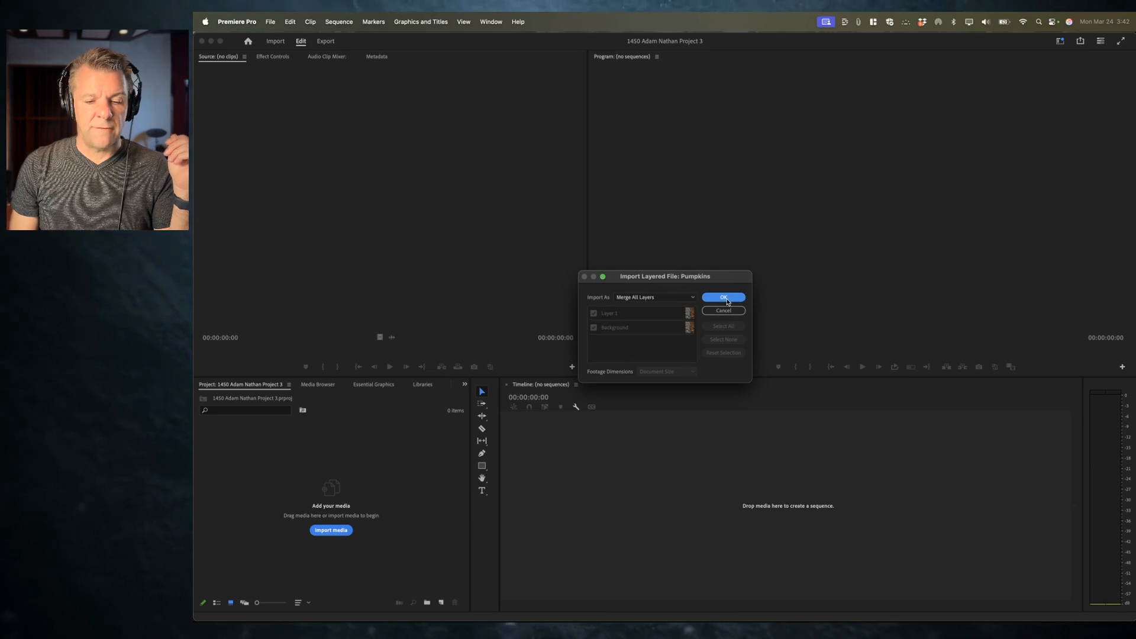
click(724, 298)
click(728, 299)
click(731, 298)
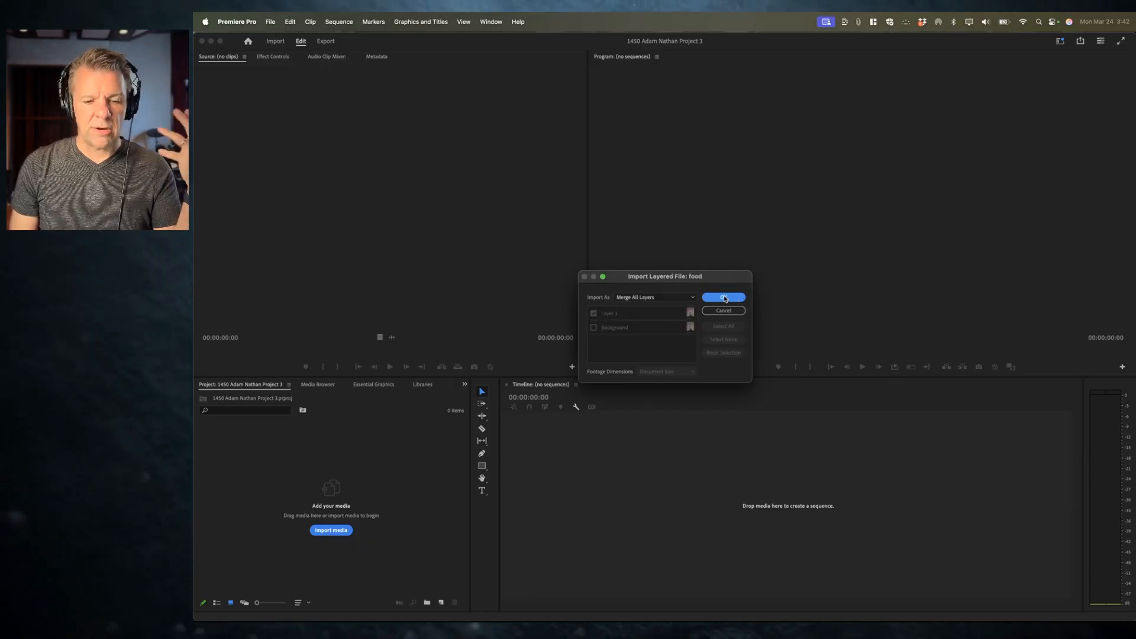
click(719, 298)
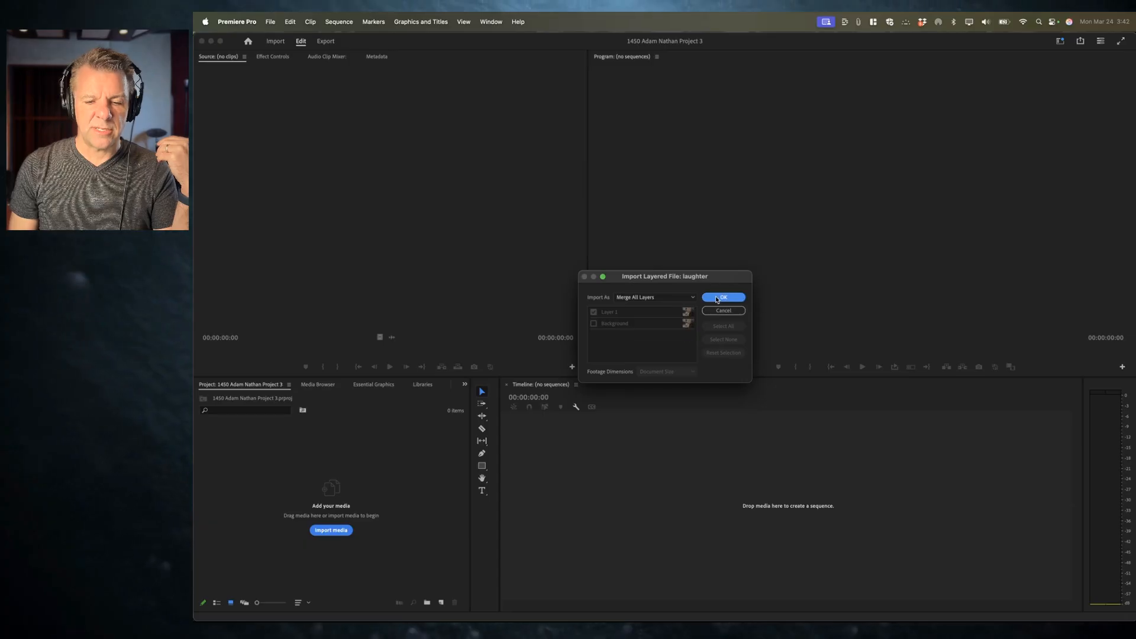
click(717, 299)
click(717, 298)
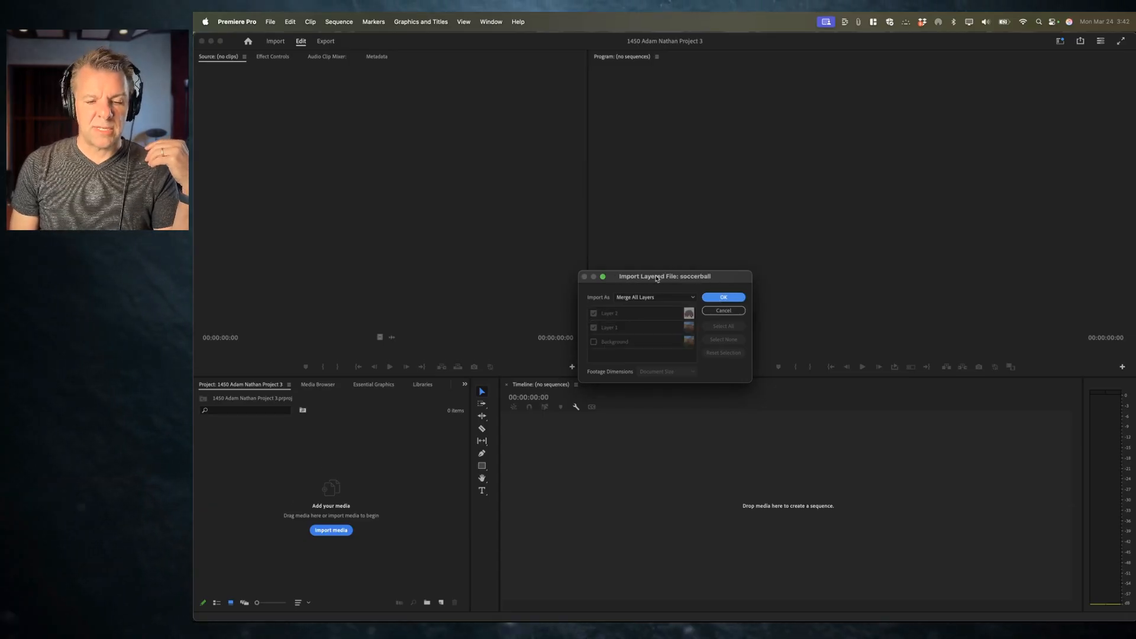
click(738, 301)
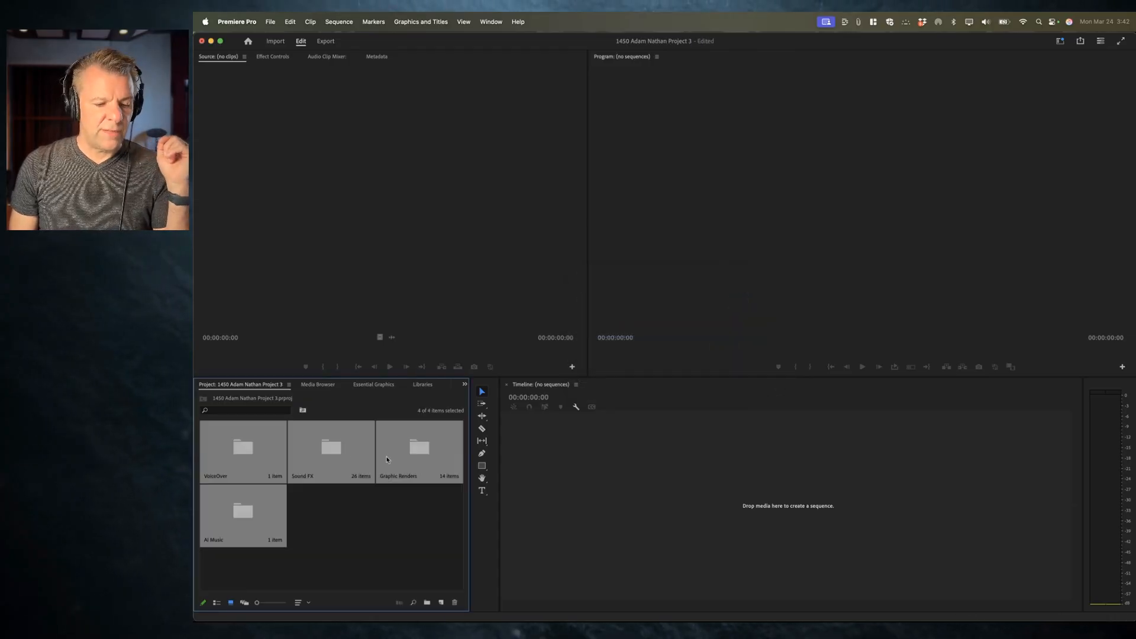
Step: Deselect the imported bins and switch the project panel to list view
click(337, 509)
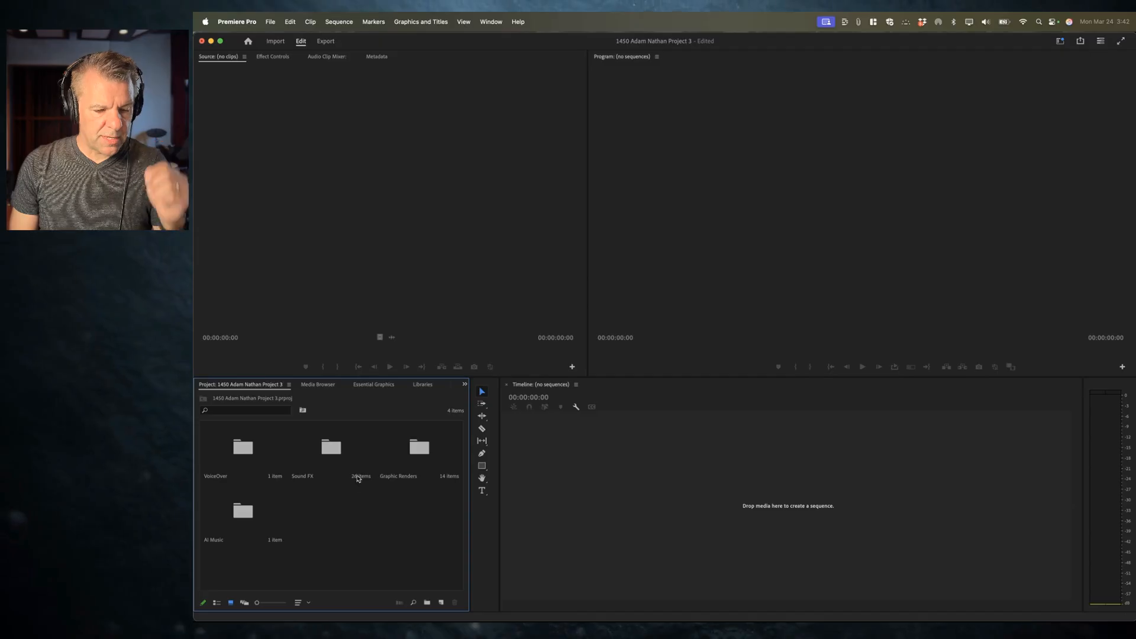
click(216, 603)
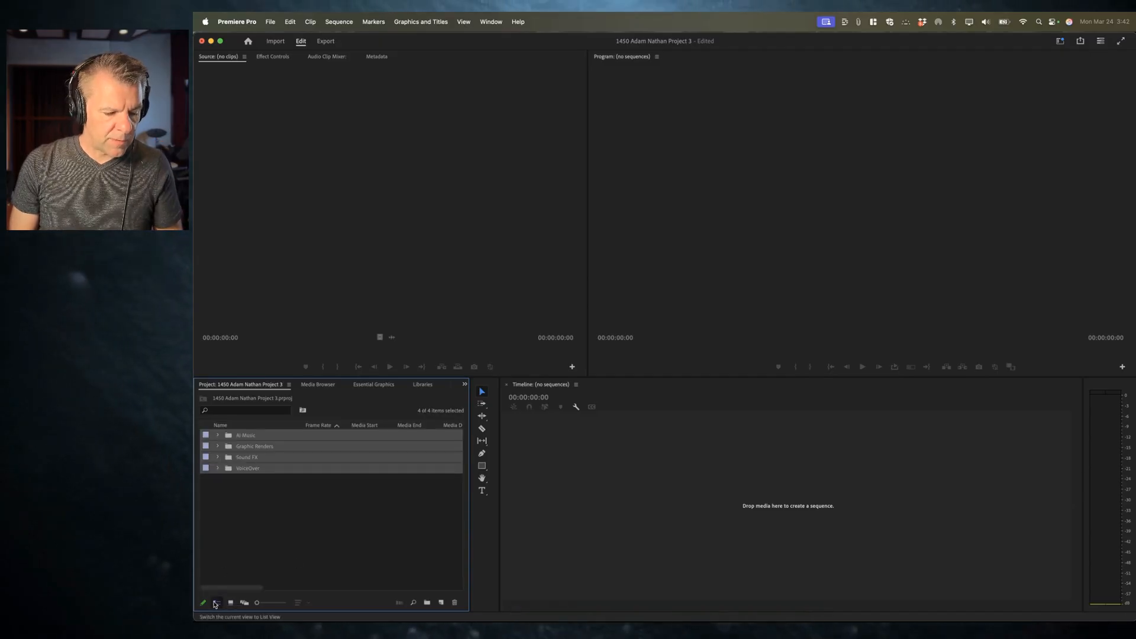
Step: Start a new sequence and choose the Legacy Digital SLR 1080p preset DSLR 1080p24
click(218, 496)
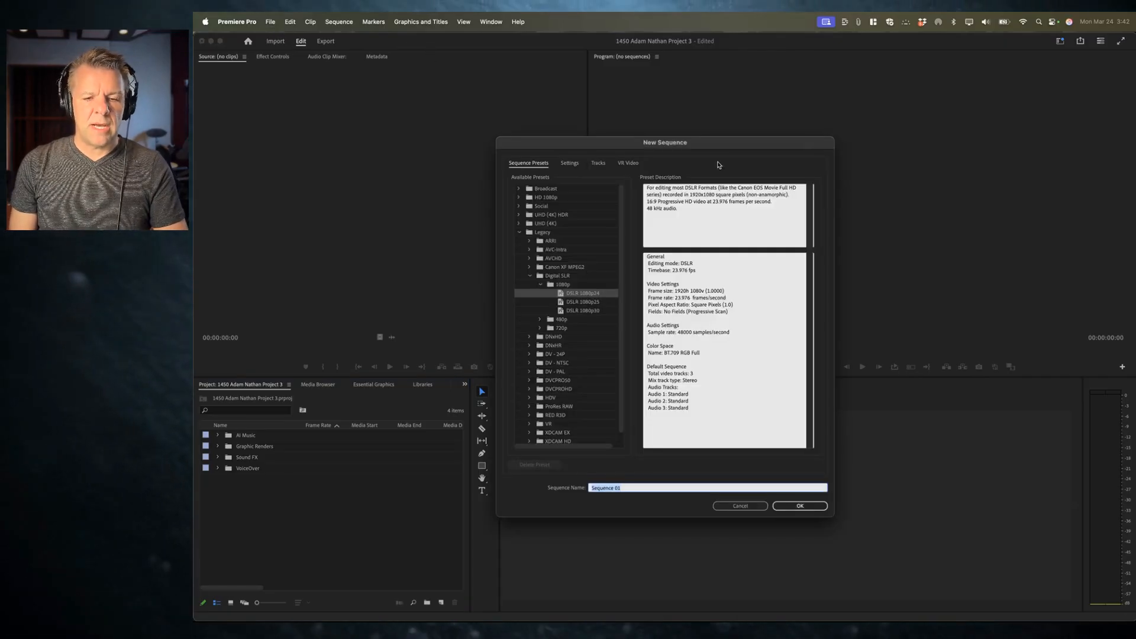
drag(717, 144, 664, 91)
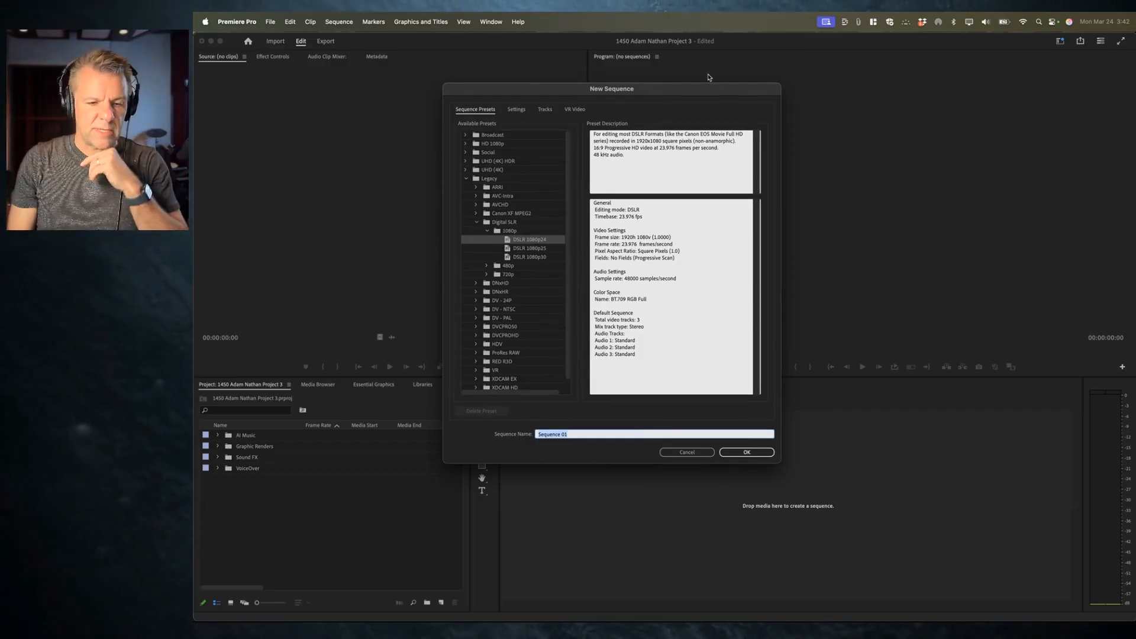
click(466, 179)
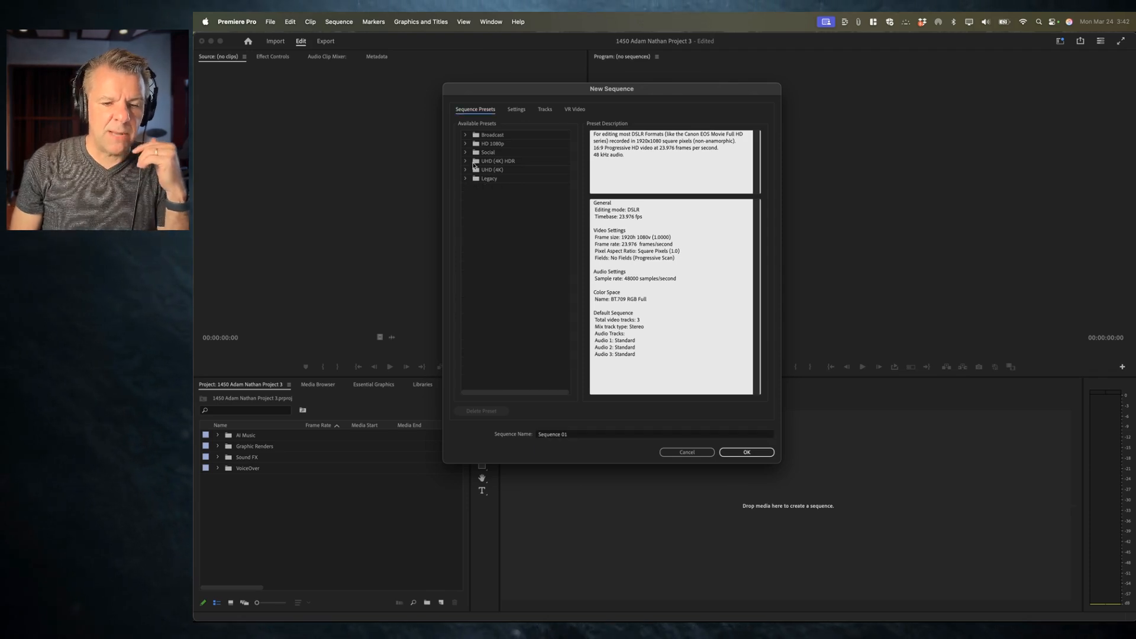
click(466, 179)
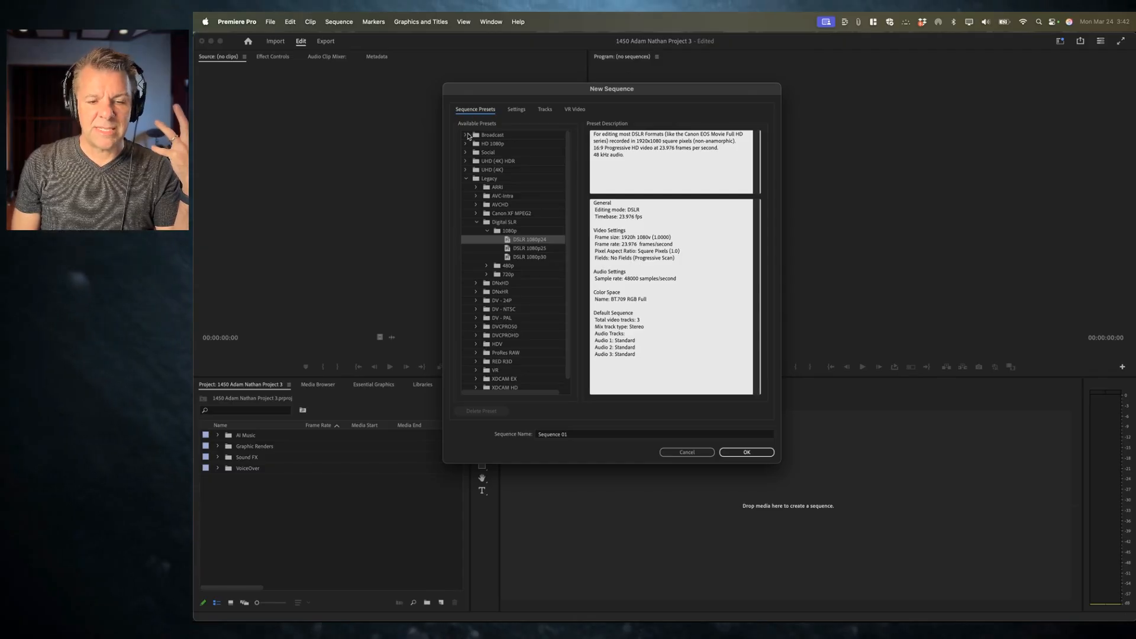
click(466, 153)
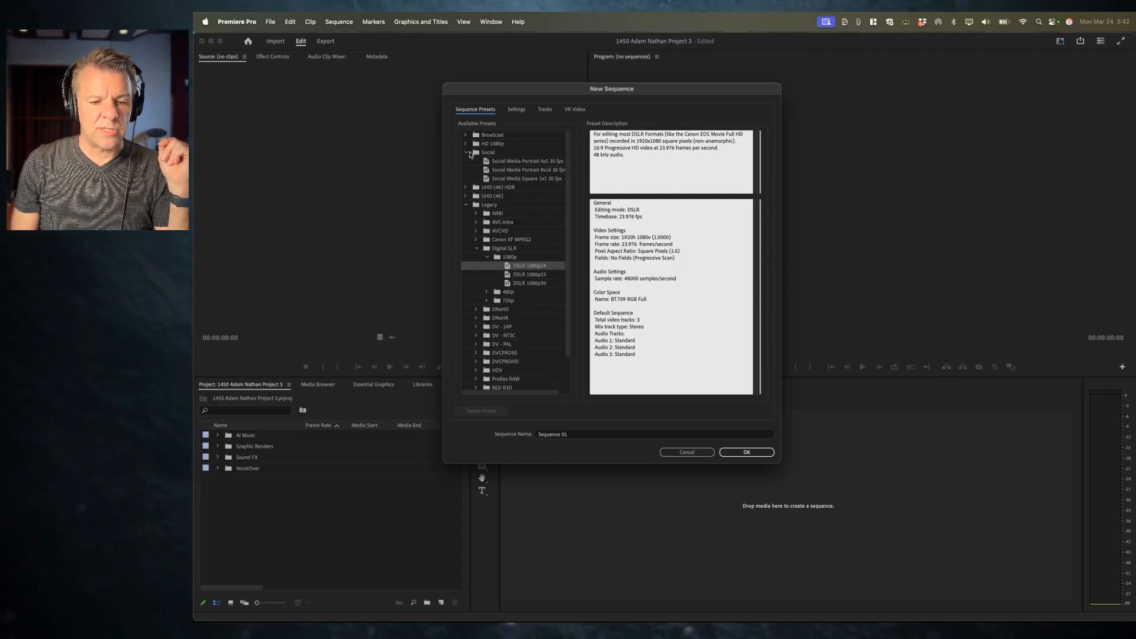
click(488, 152)
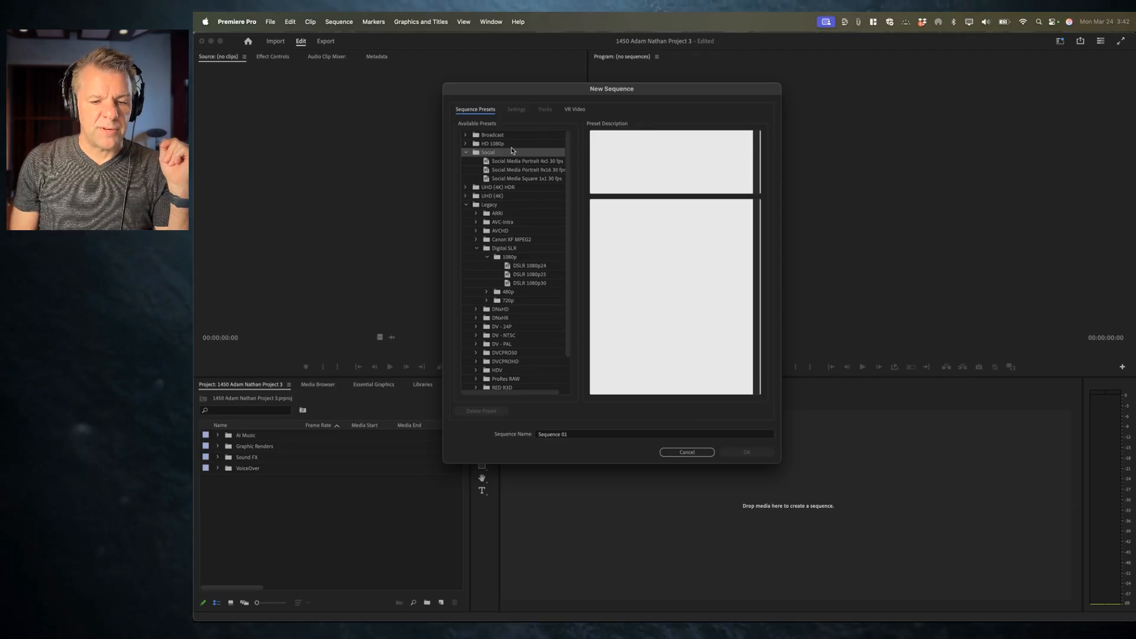
click(544, 179)
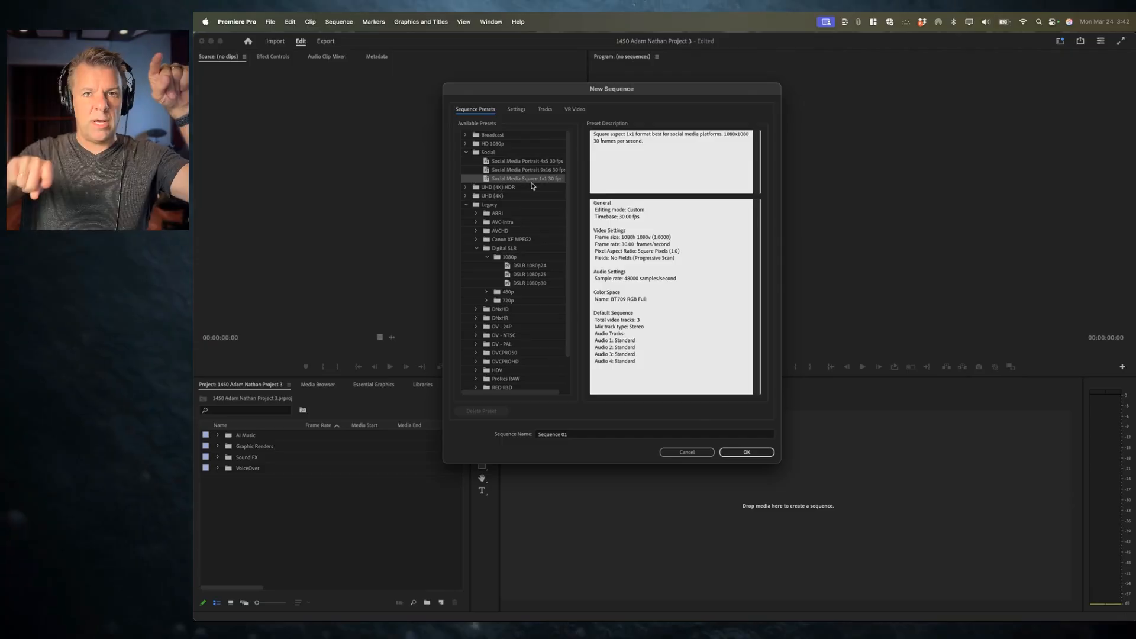
click(538, 171)
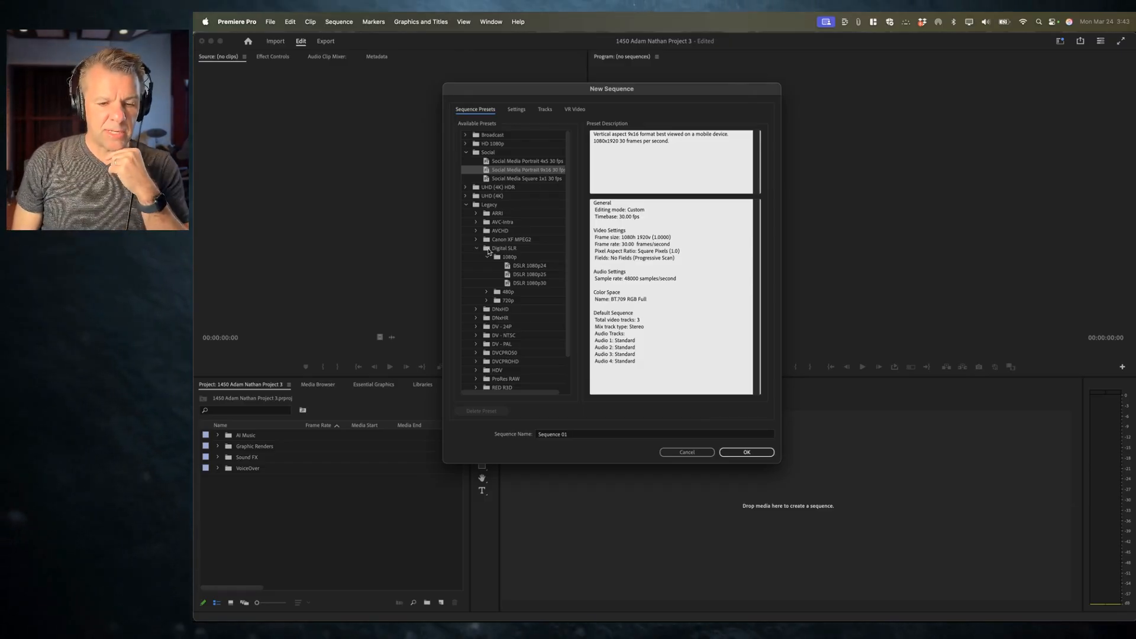
click(511, 257)
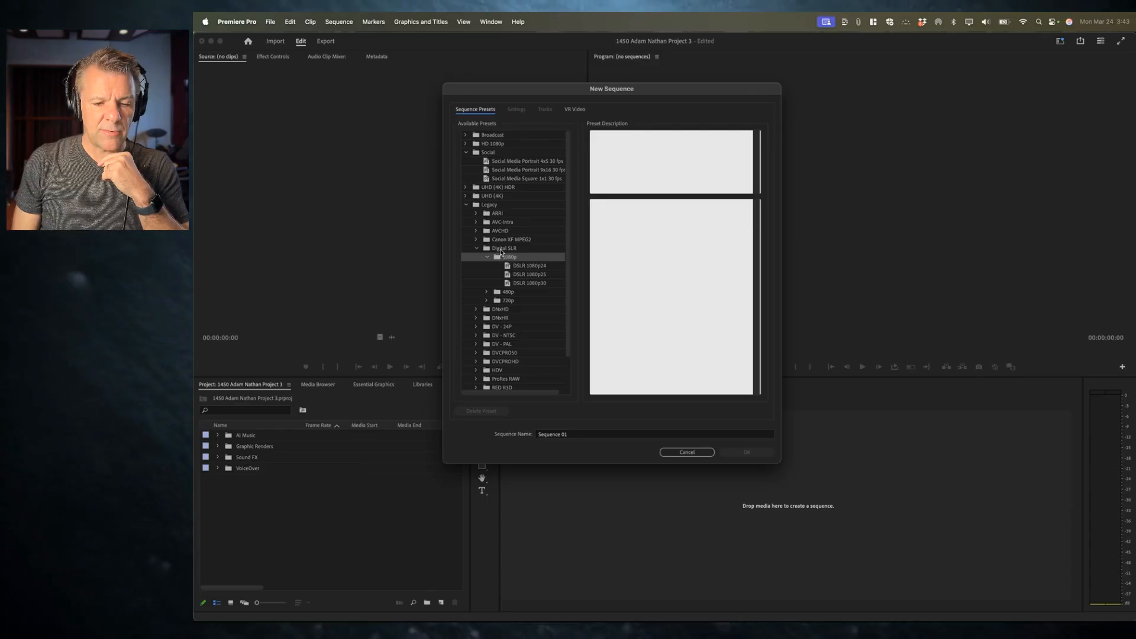
click(531, 266)
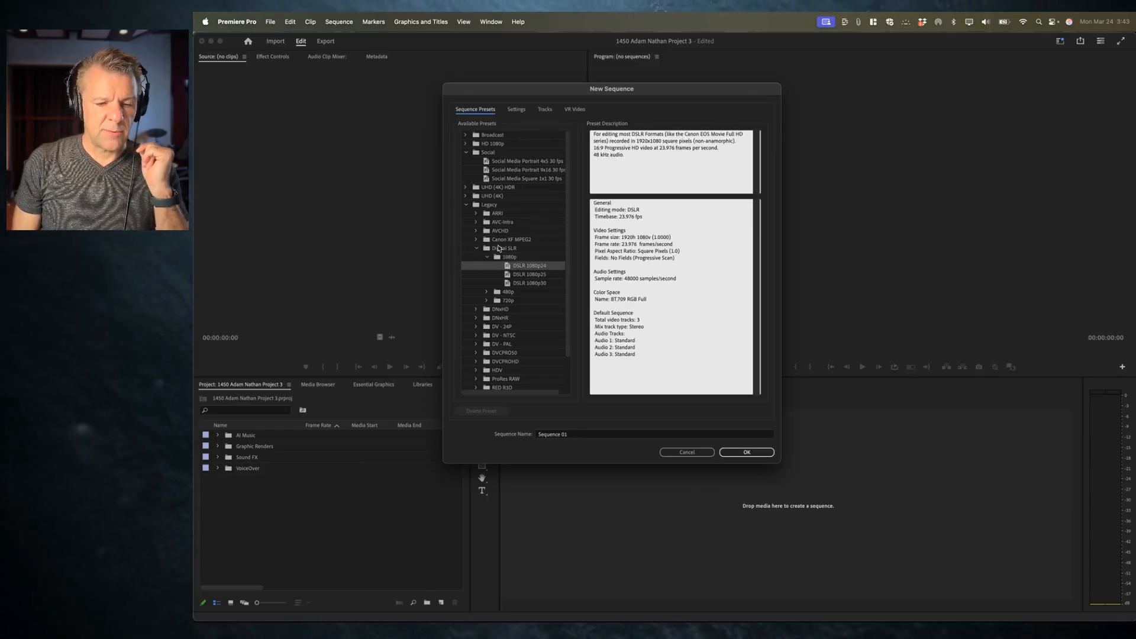
click(497, 251)
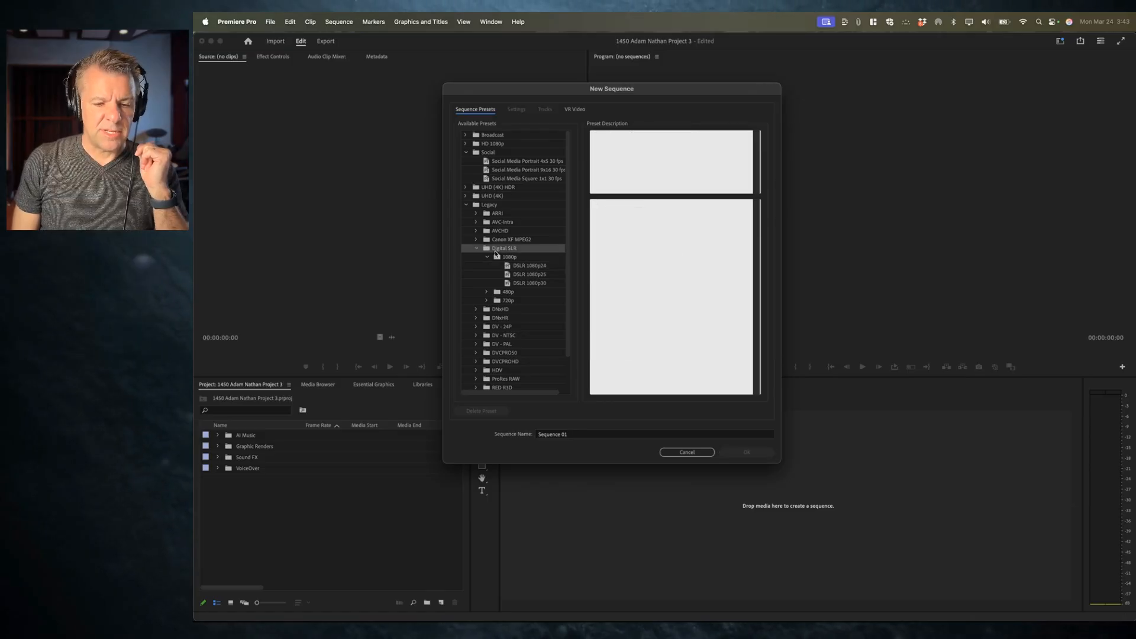
click(530, 265)
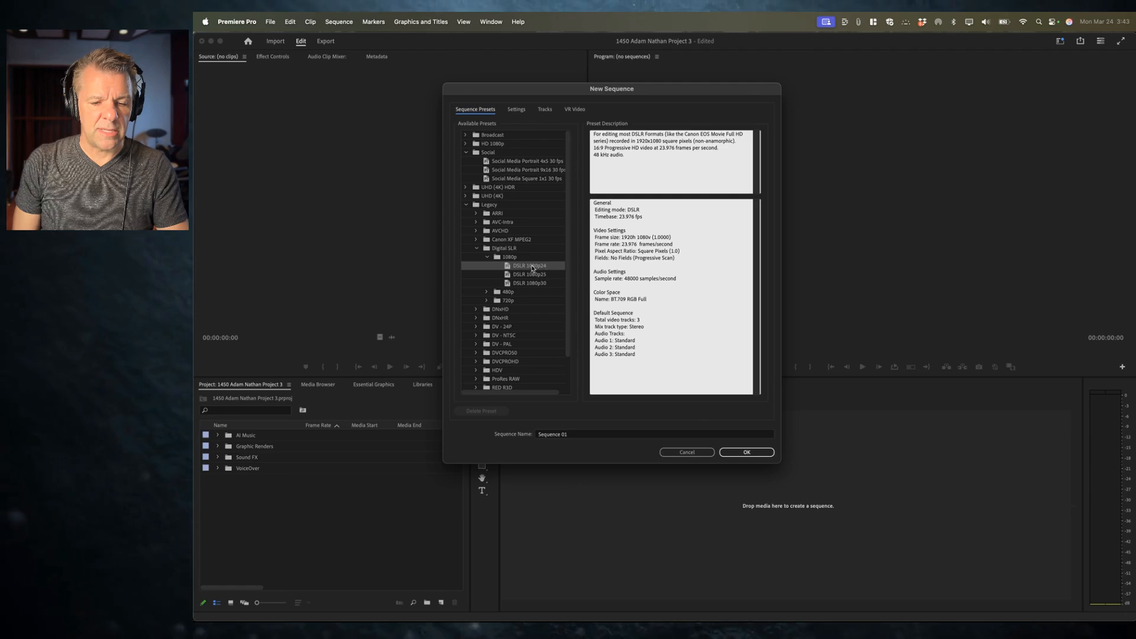
Step: Name the sequence with 1450, the student's name and 'Project 3 Sequence', then create it
key(Tab)
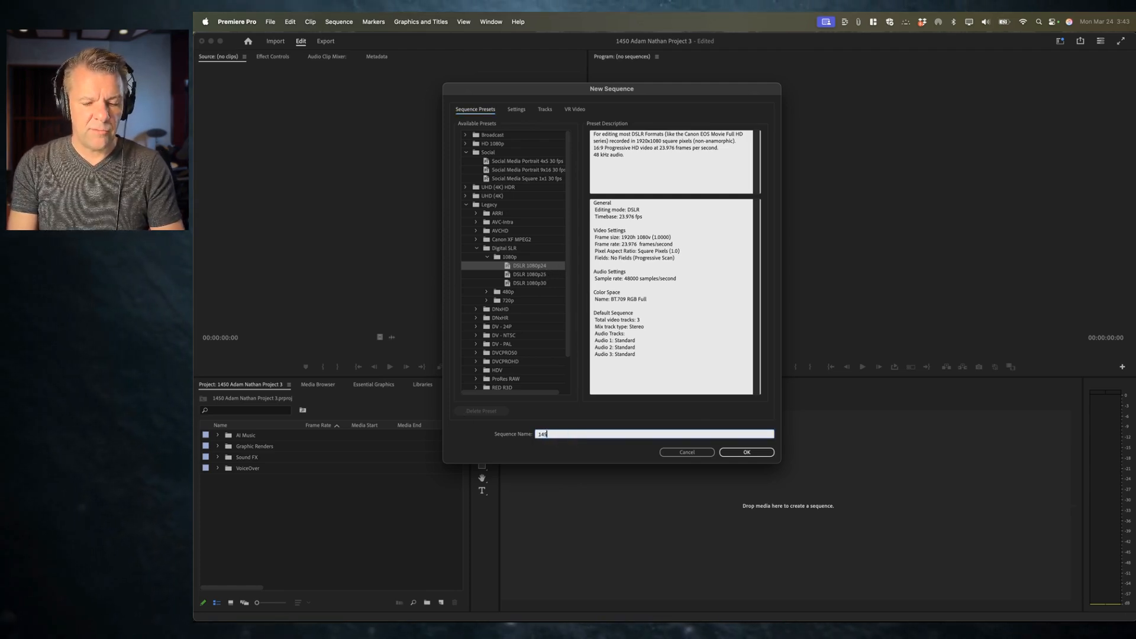
text(1450 Adam Nathan Project 3 Sequ)
key(BackSpace)
text(uence)
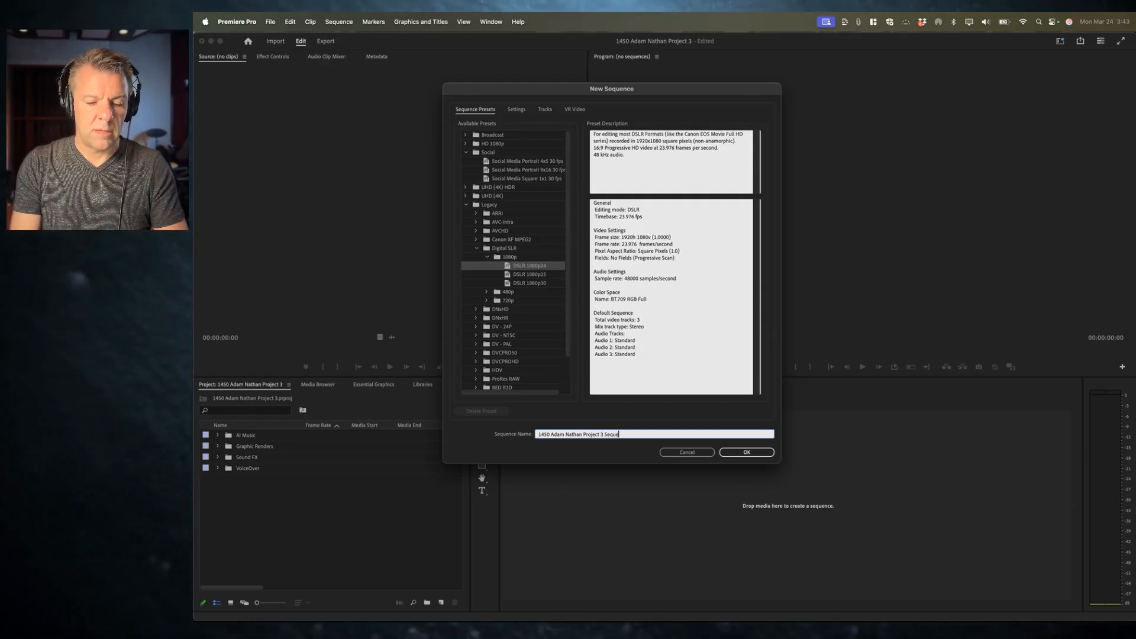
click(754, 452)
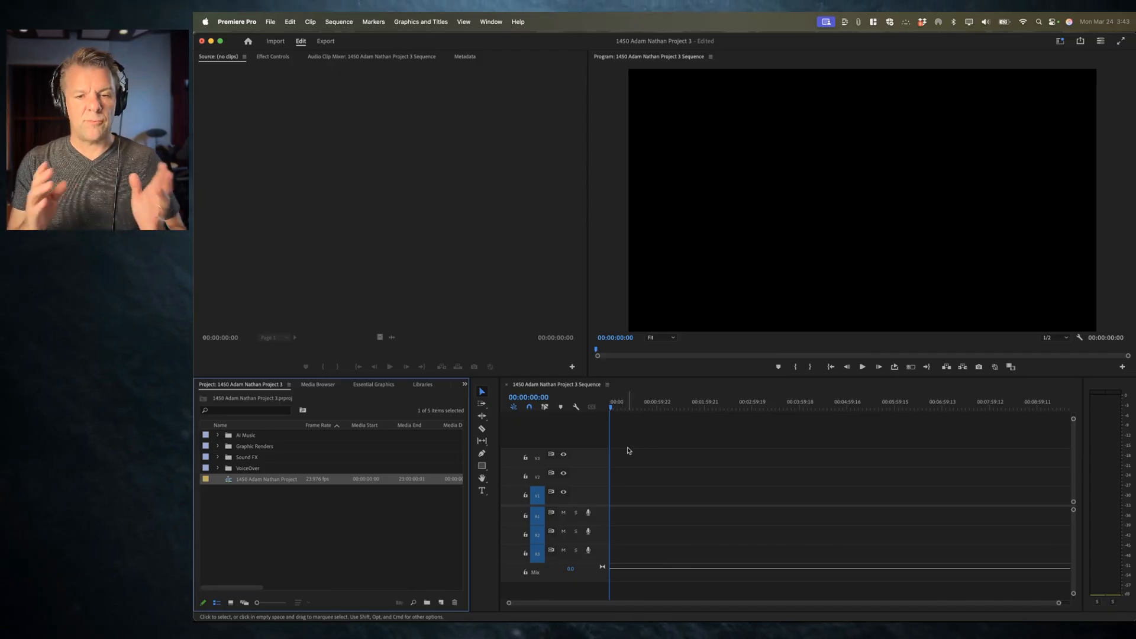
Step: Expand the AI Music bin and open Golden Morning Light in the Source Monitor
click(313, 502)
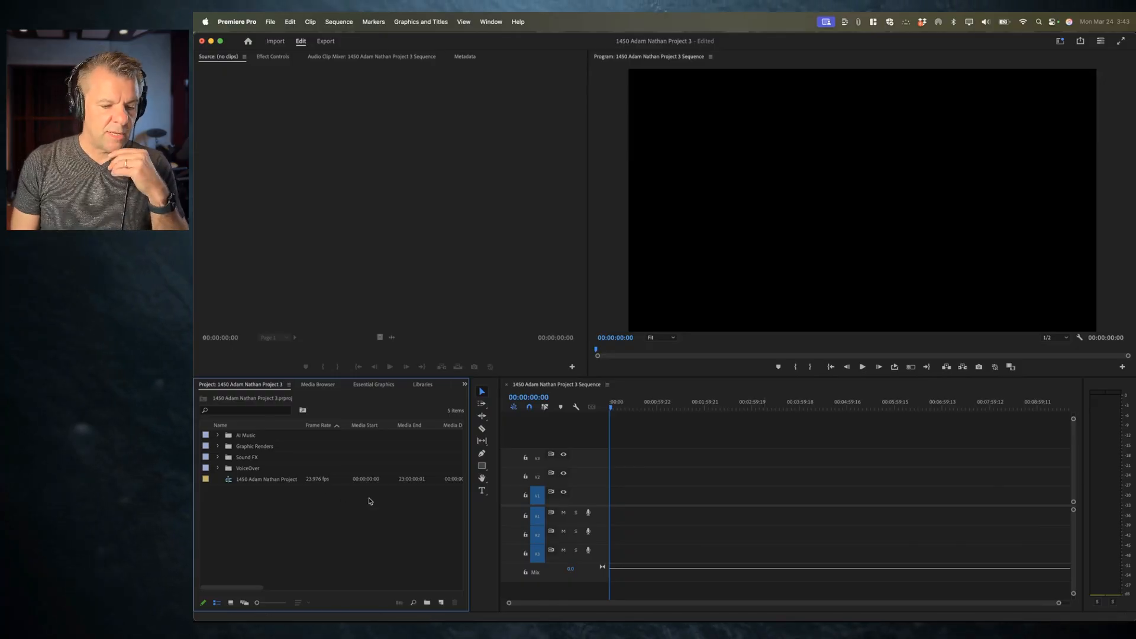
click(218, 435)
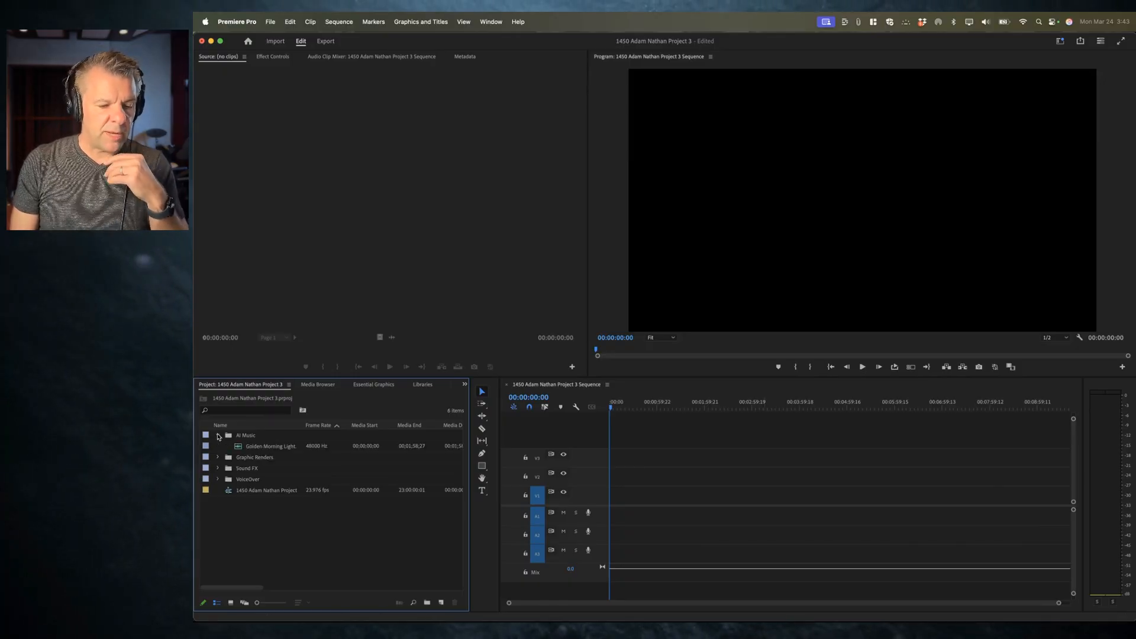
click(276, 448)
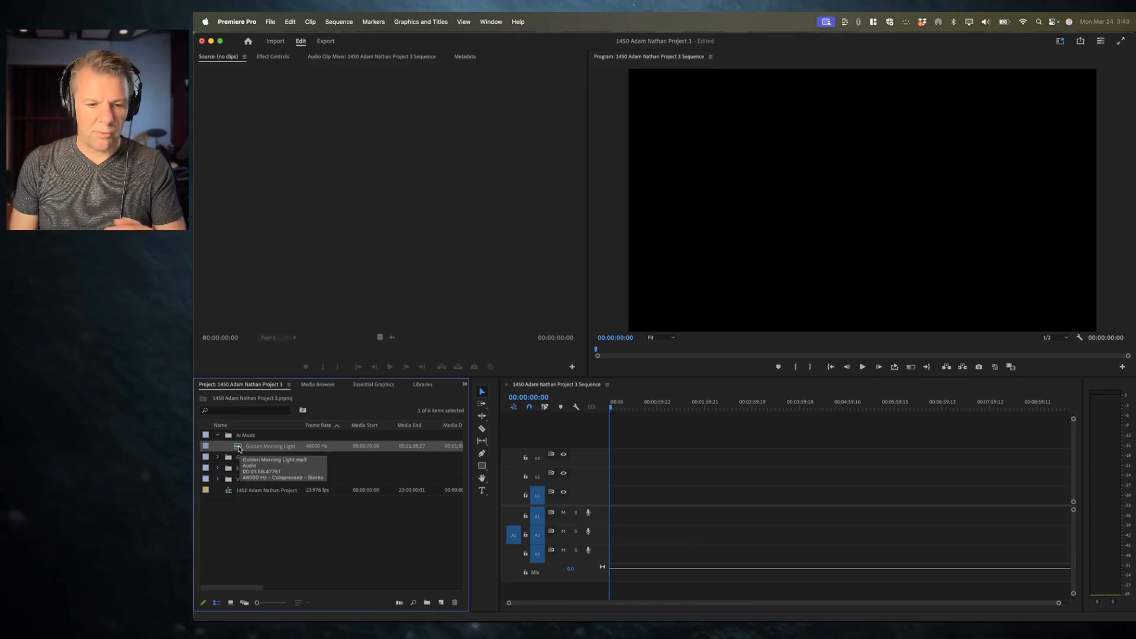
double_click(239, 447)
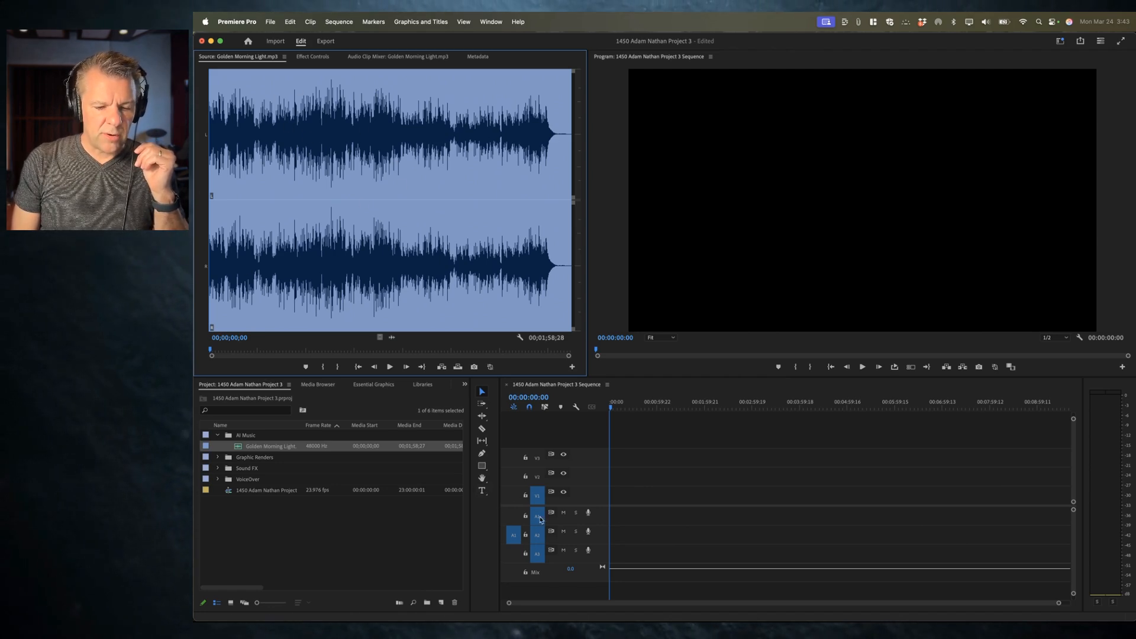
Step: Patch the source audio to Audio 3 and overwrite Golden Morning Light into the sequence at the start
click(641, 541)
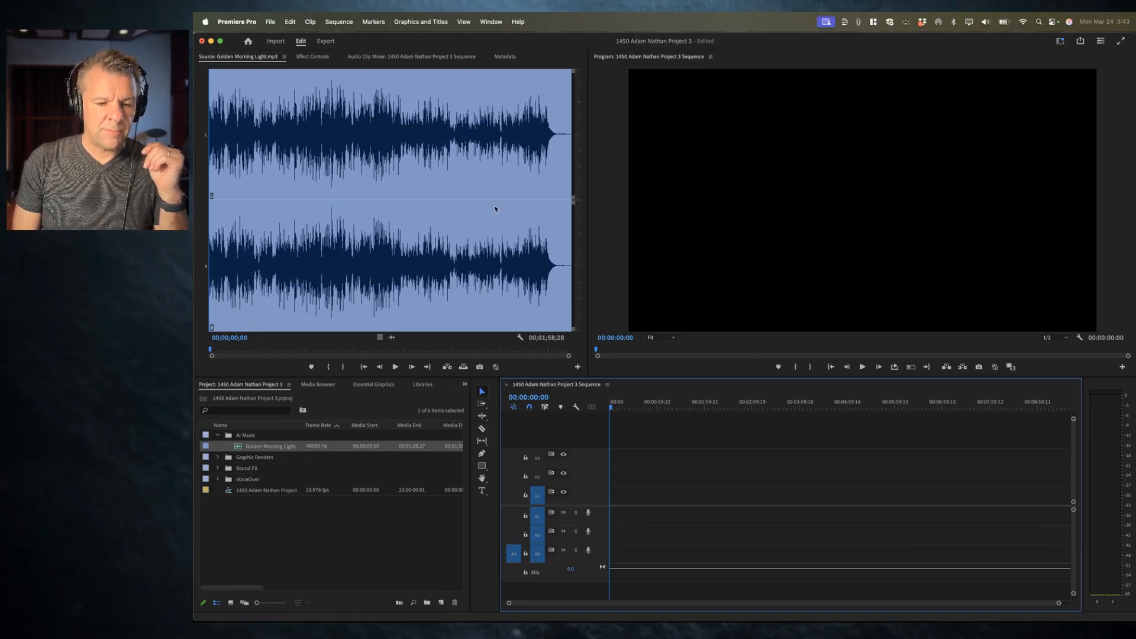
key(period)
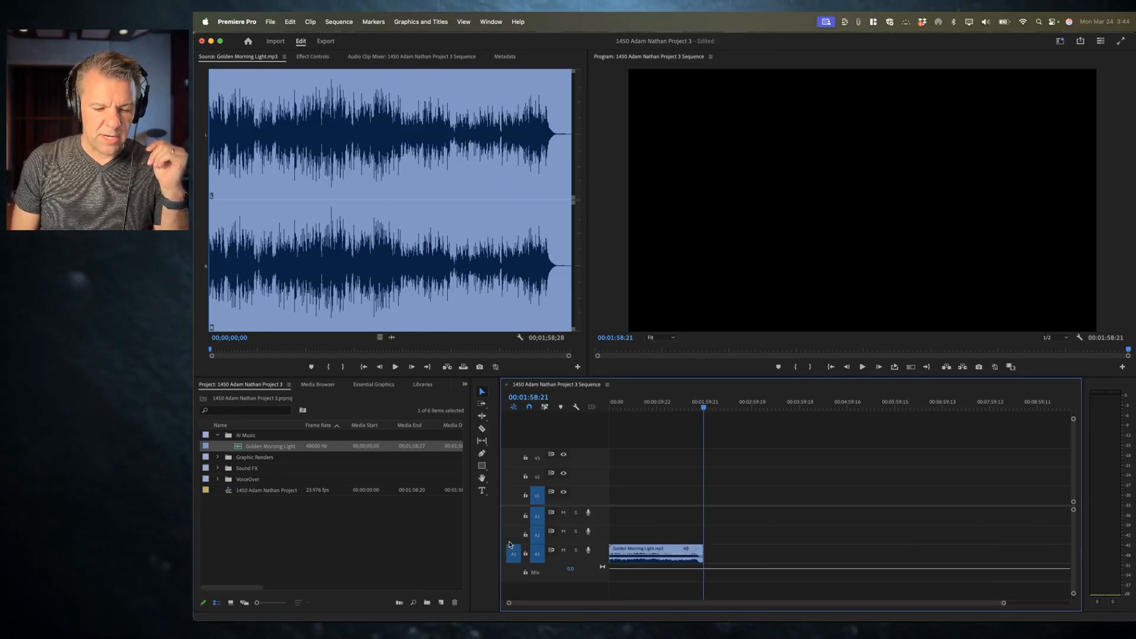
Step: Adjust the timeline zoom and audio track heights to inspect the music clip
click(642, 562)
key(equal)
key(equal)
key(minus)
key(minus)
key(equal)
key(equal)
key(minus)
key(minus)
key(minus)
key(equal)
key(equal)
key(equal)
key(equal)
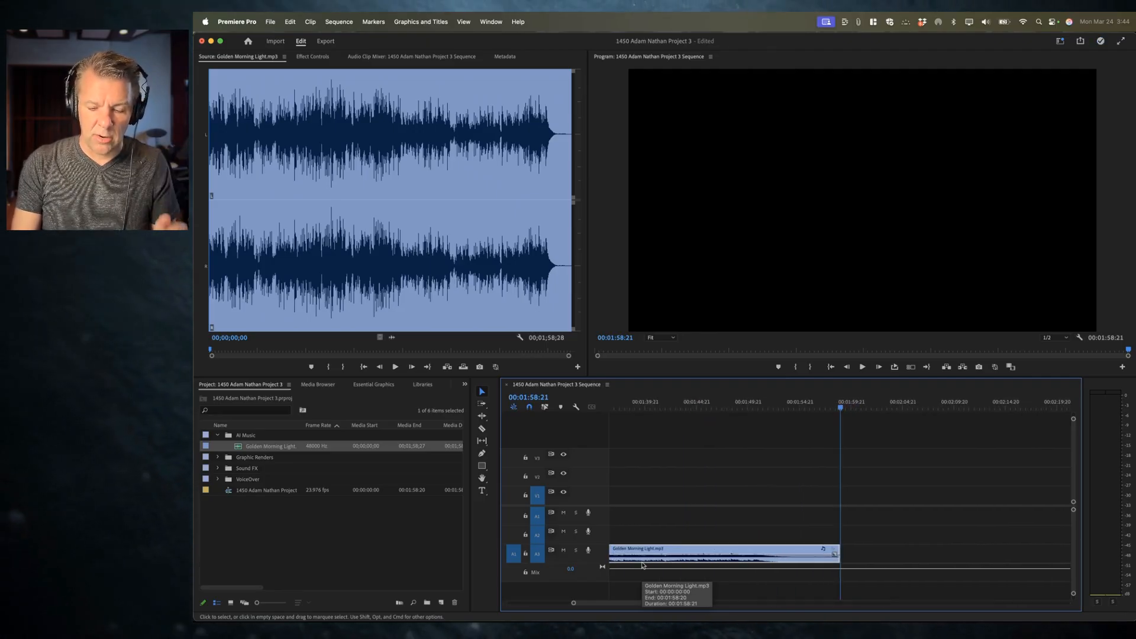
key(minus)
key(minus)
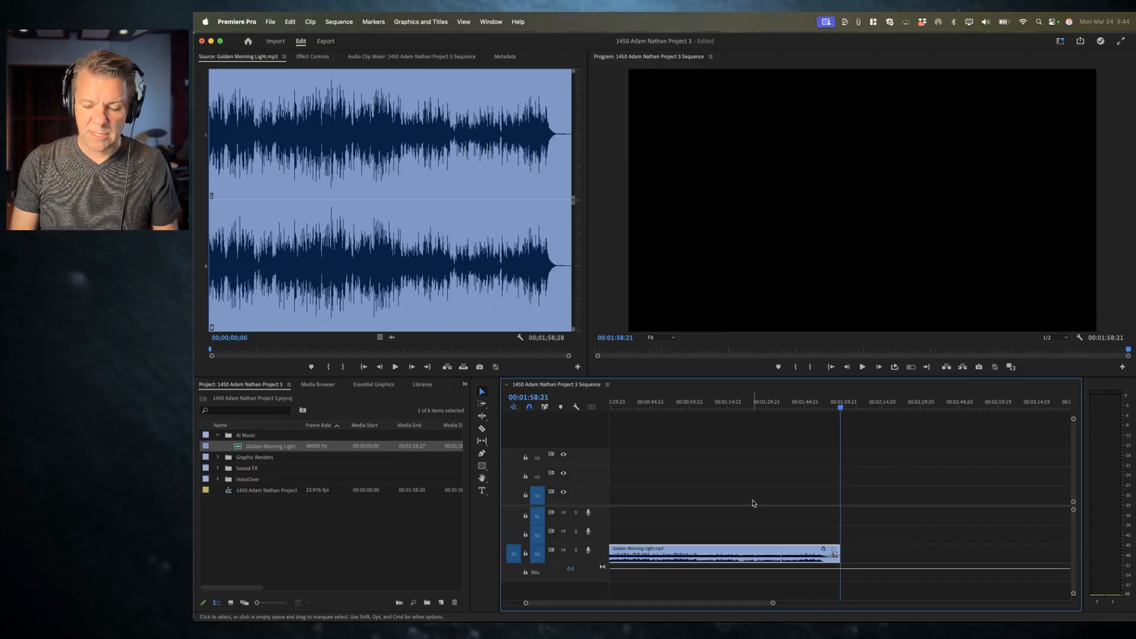
key(backslash)
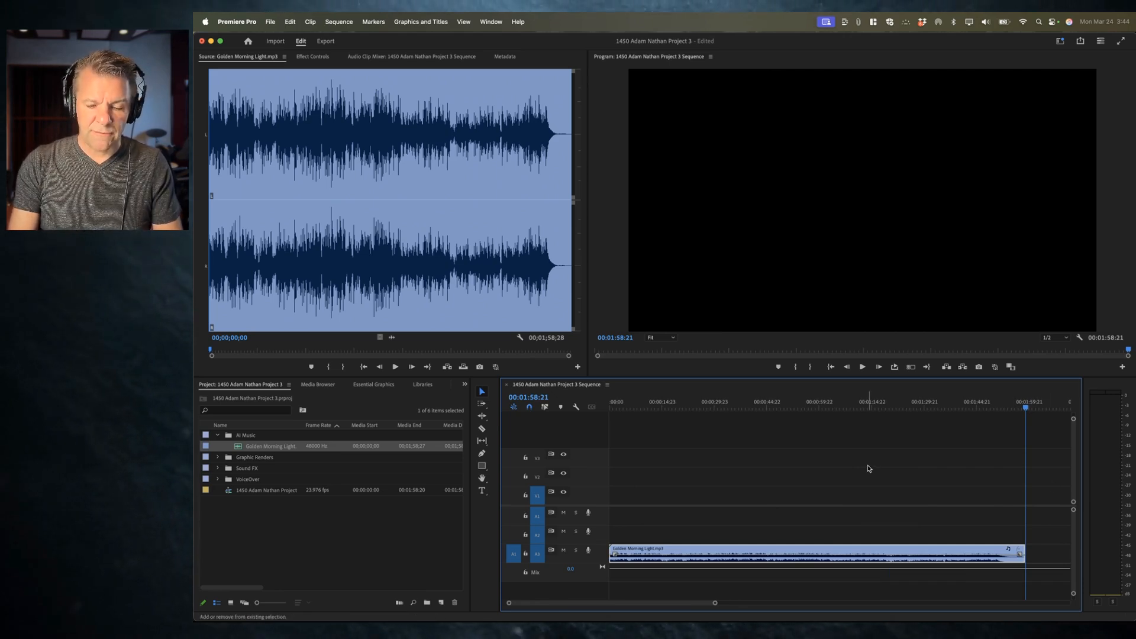
key(shift+minus)
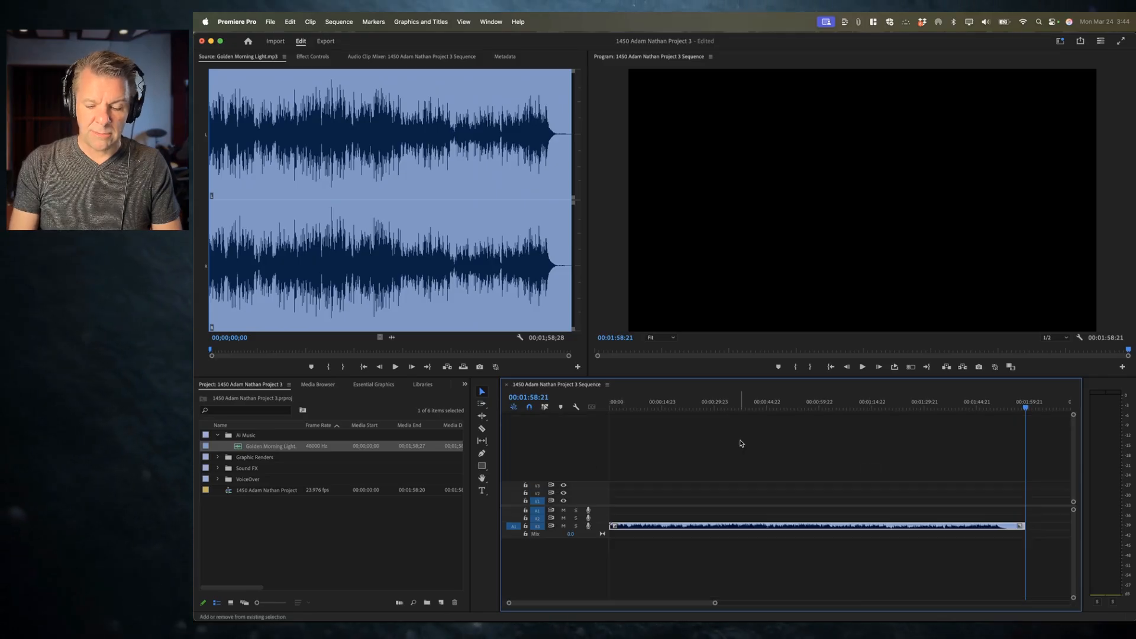
key(shift+equal)
key(shift+minus)
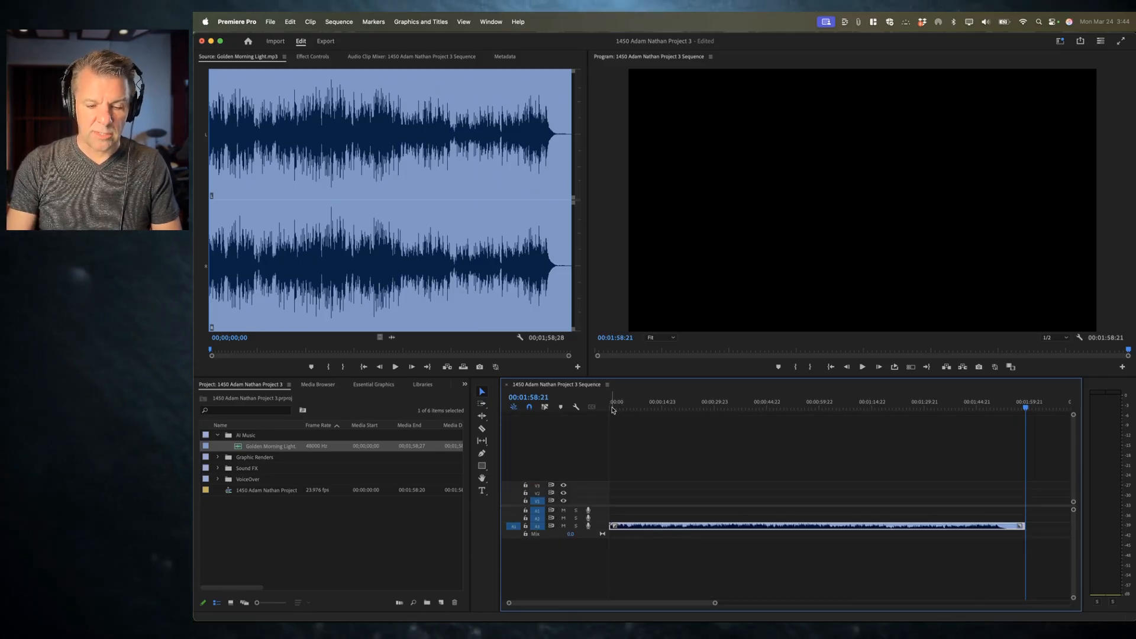
key(shift+equal)
key(shift+minus)
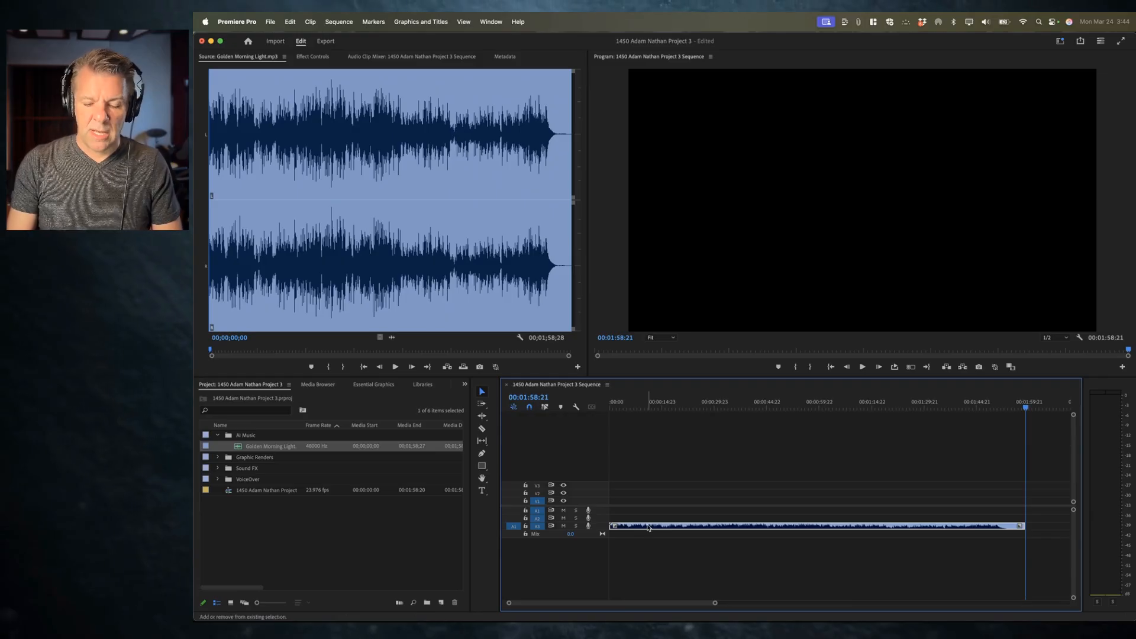
key(shift+equal)
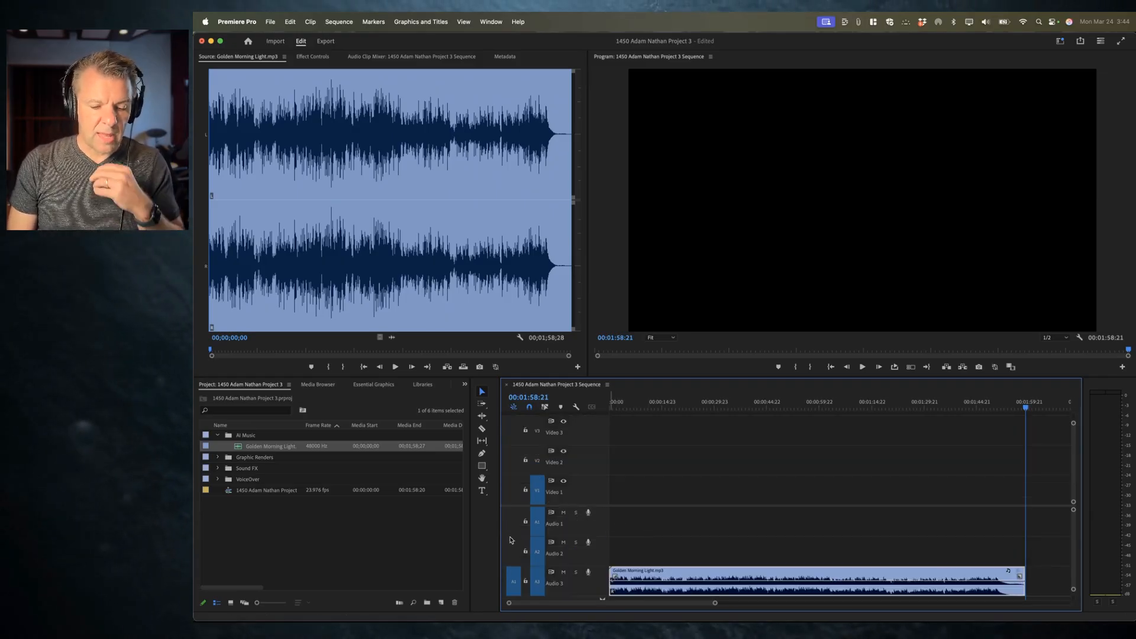
Step: Expand the VoiceOver bin, open Voice Memo.wav in the Source Monitor and preview it
click(218, 480)
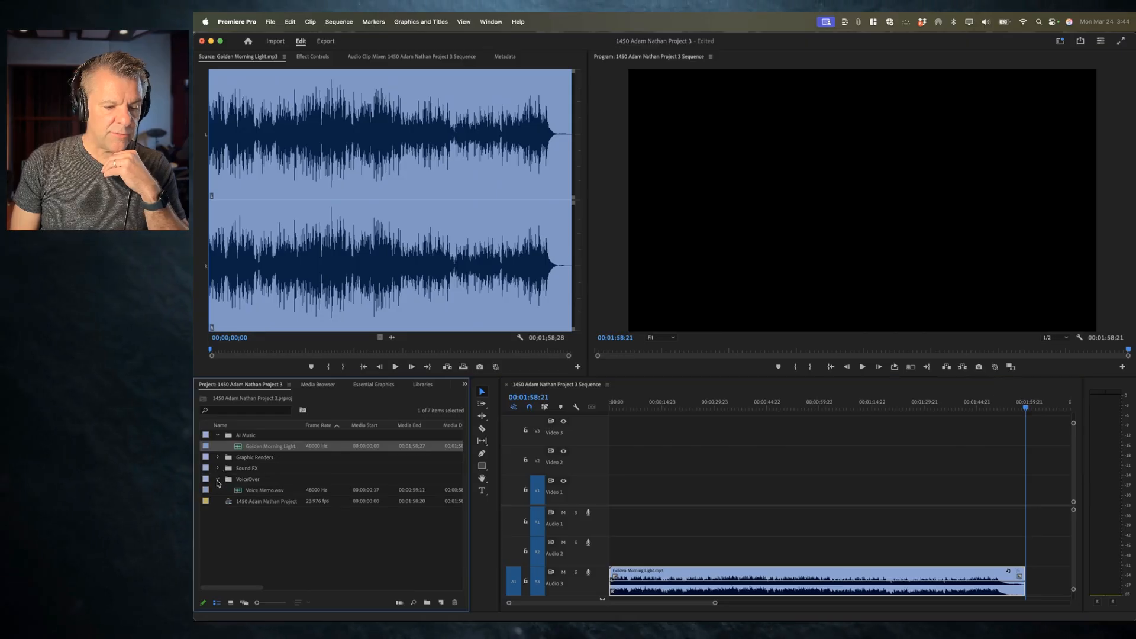
double_click(237, 491)
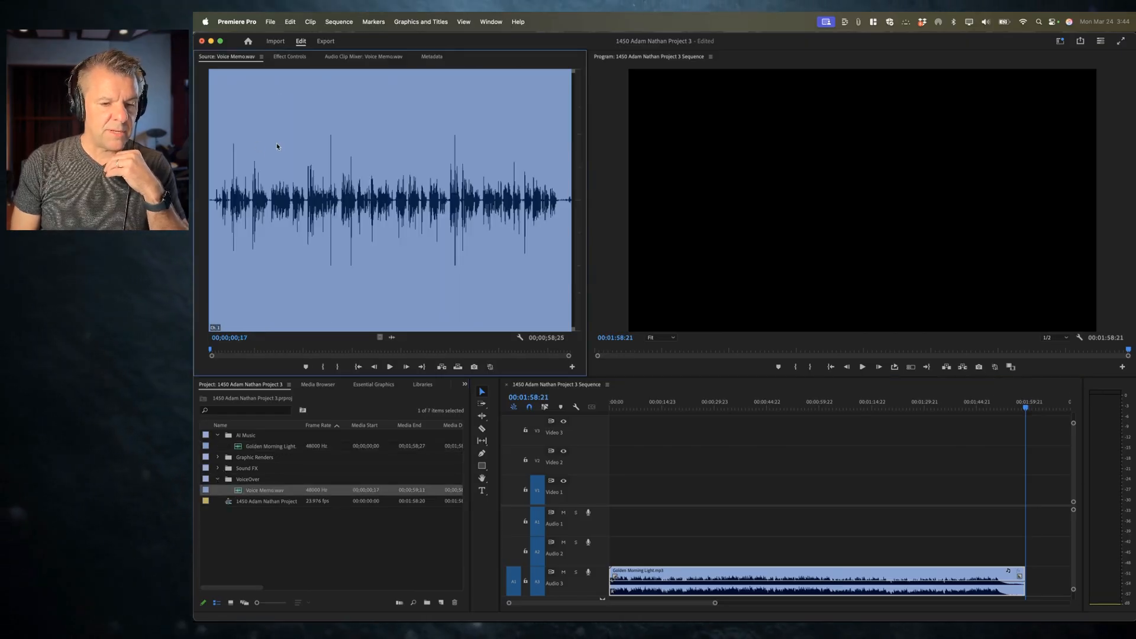
key(space)
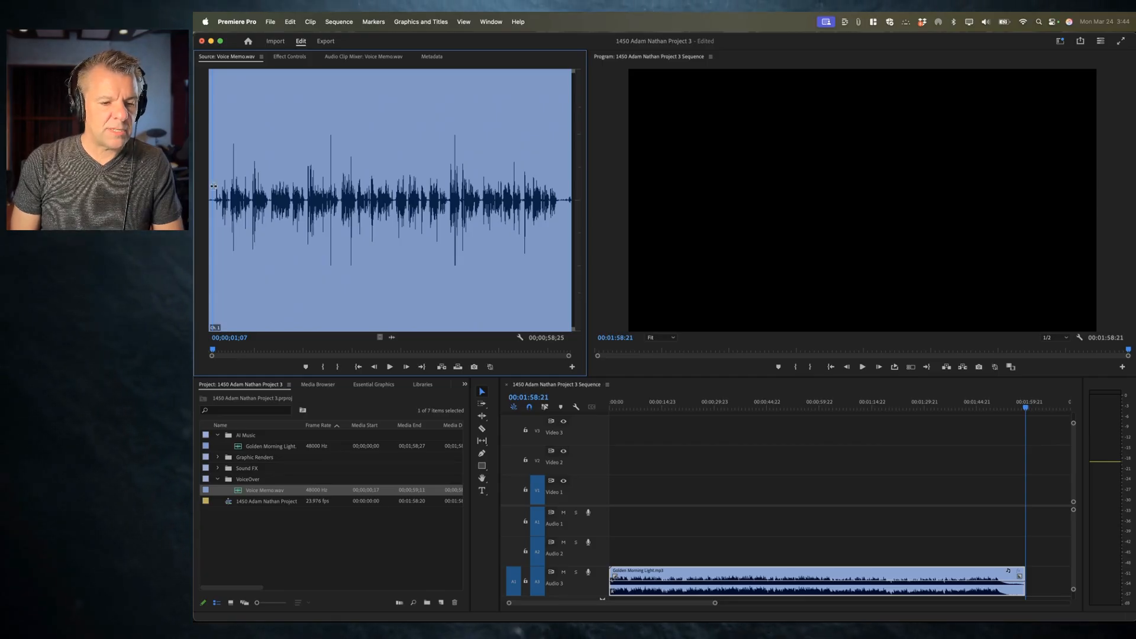
key(space)
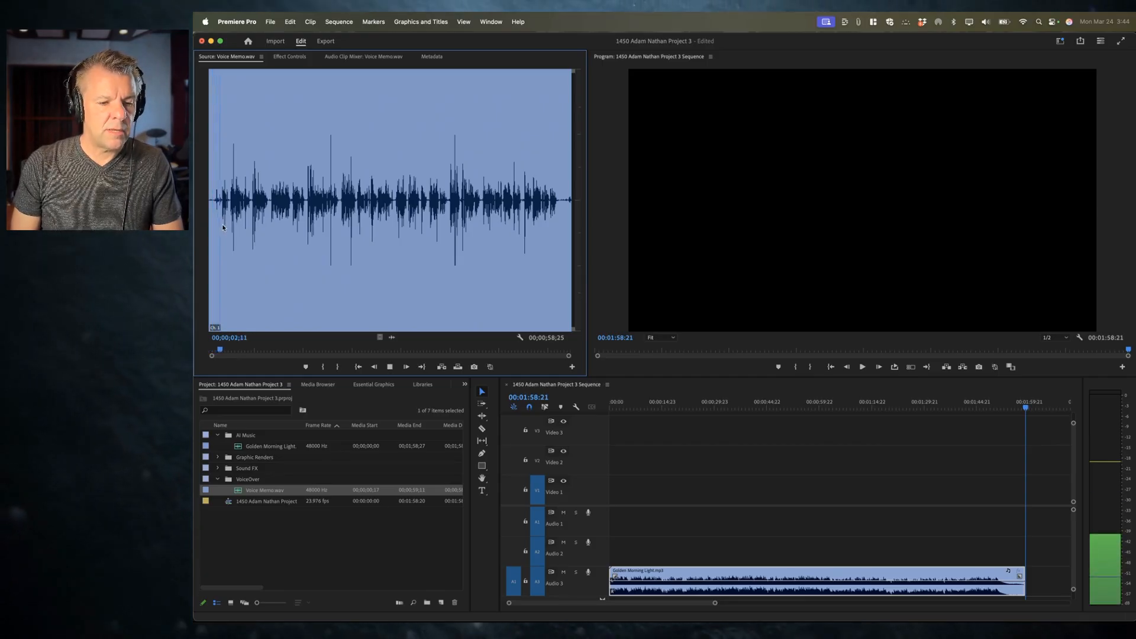
key(space)
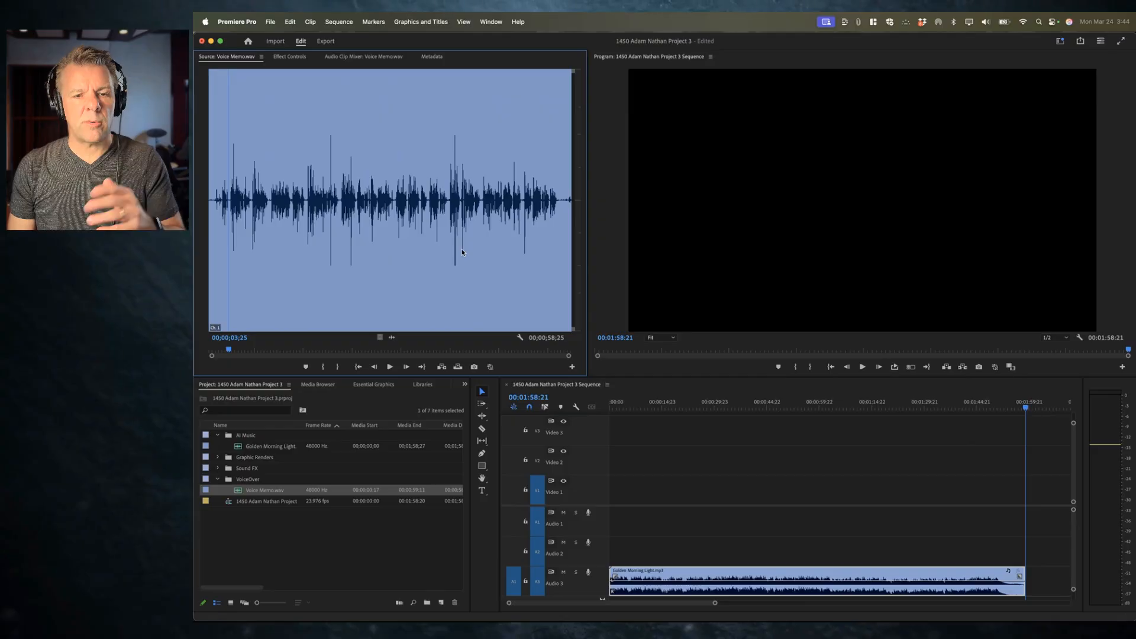
Step: Patch the source audio to Audio 1 and overwrite Voice Memo.wav into the sequence at the start
click(515, 522)
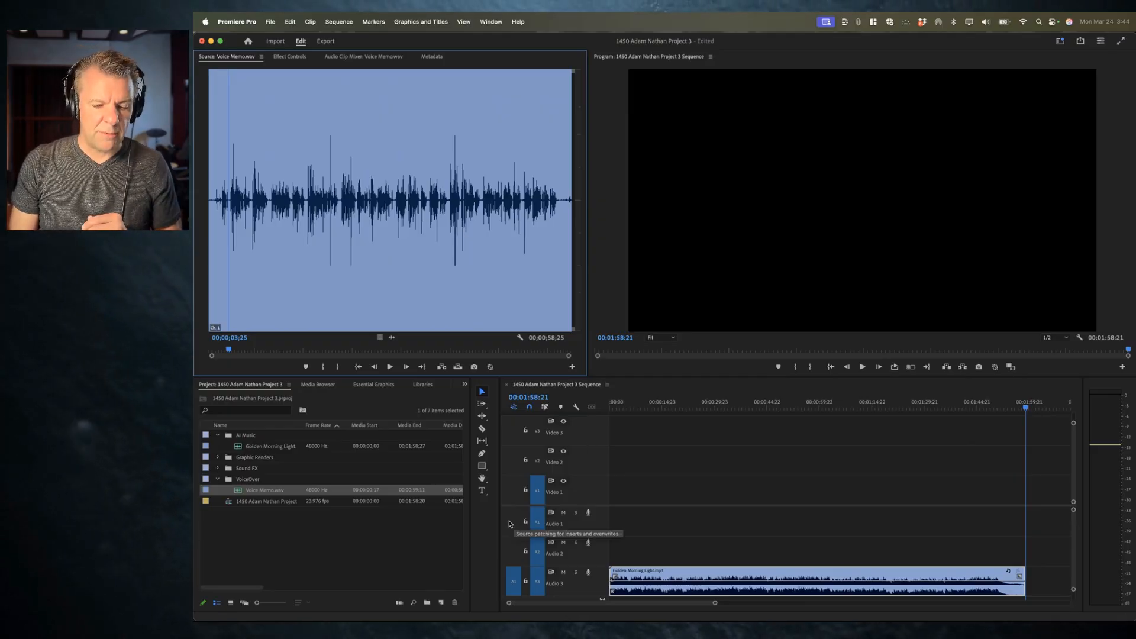
click(678, 407)
key(Home)
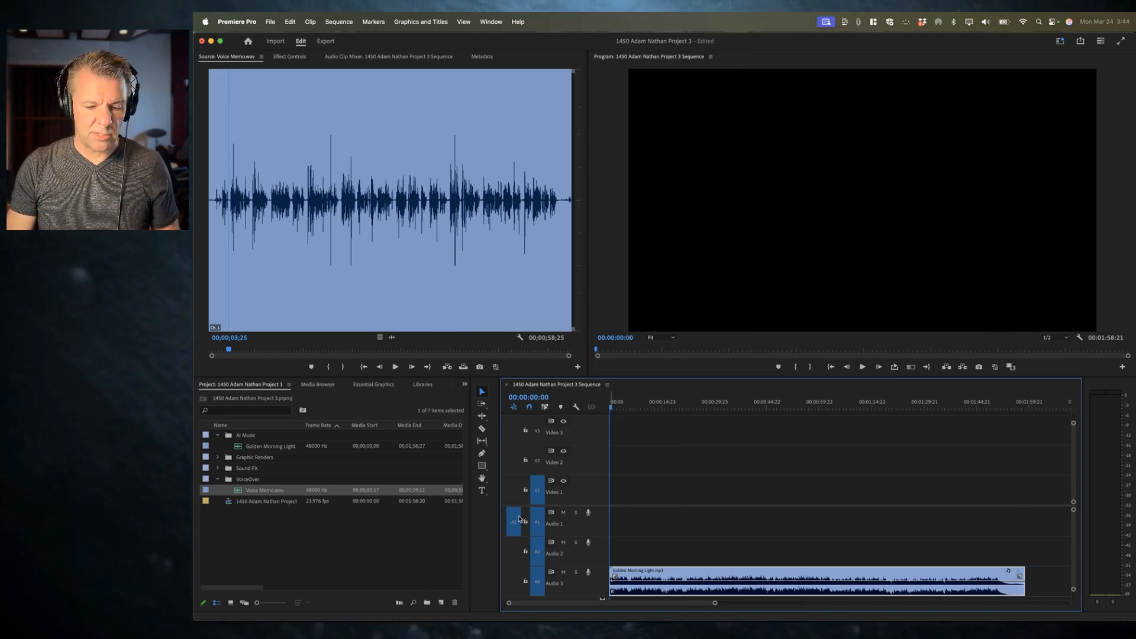
key(period)
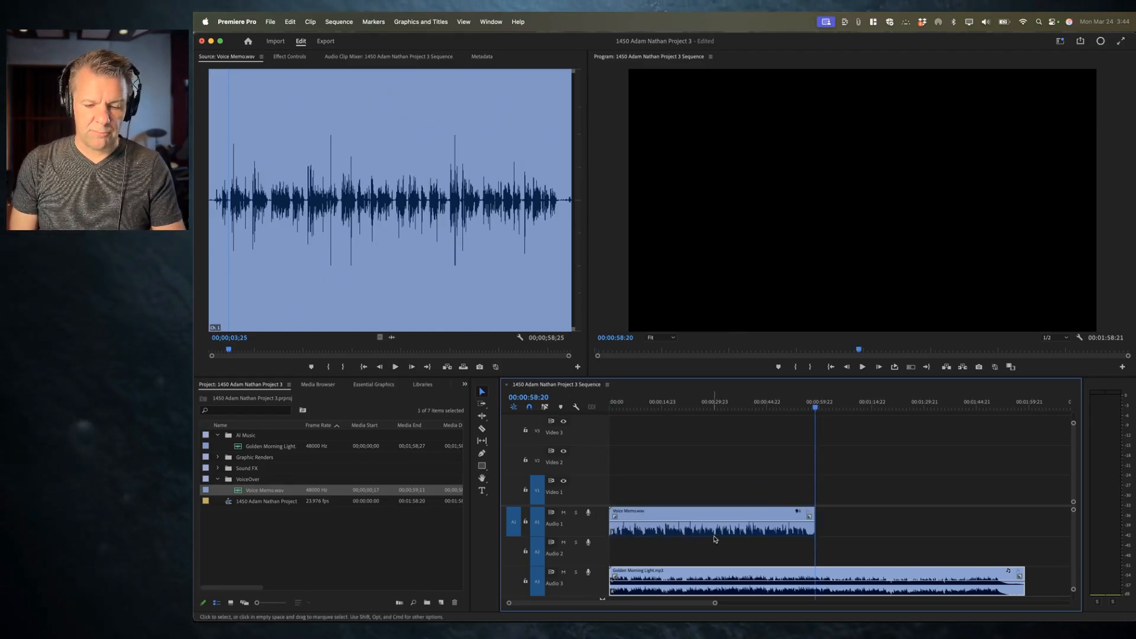
Step: Zoom into the start of the voice memo clip and play it back
click(670, 533)
key(equal)
scroll(671, 533, left, 8)
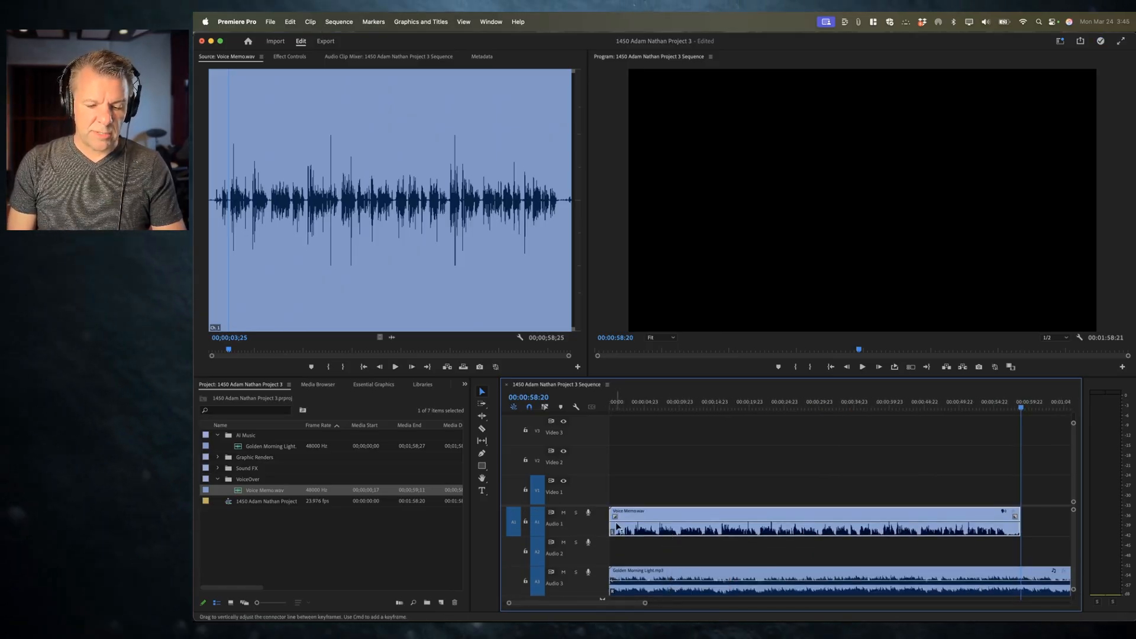
key(equal)
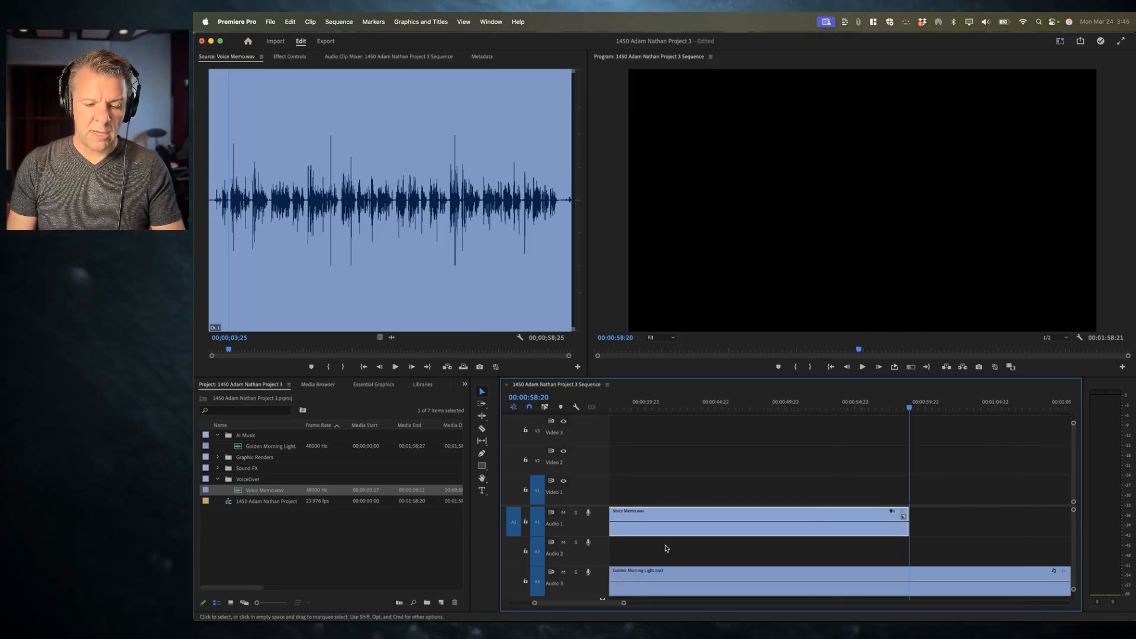
scroll(665, 548, left, 8)
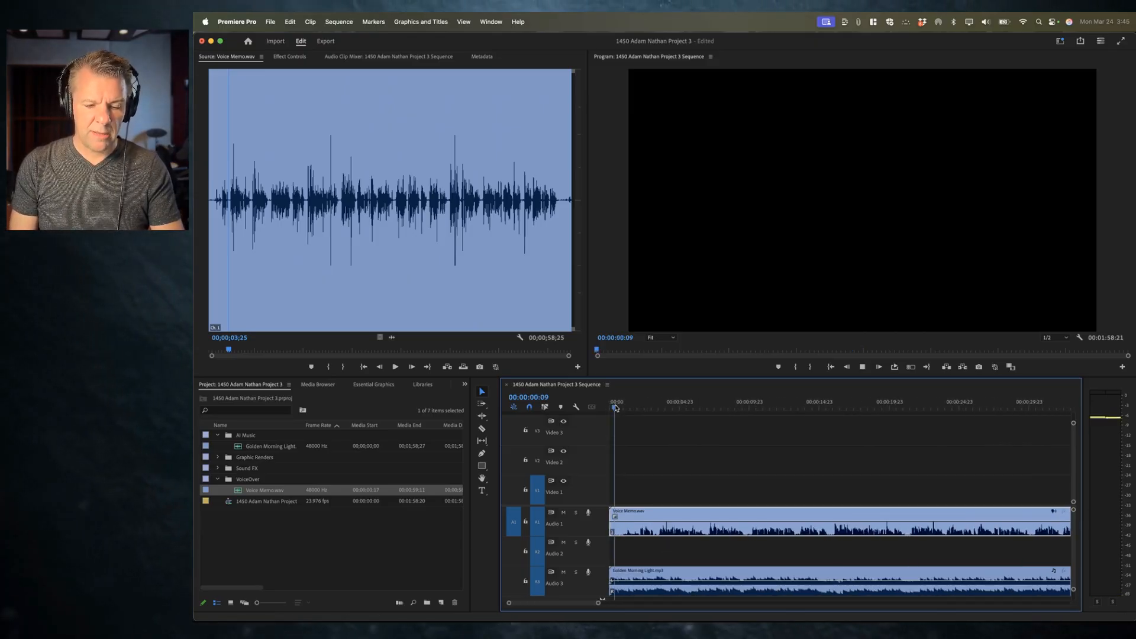
key(space)
drag(615, 408, 577, 407)
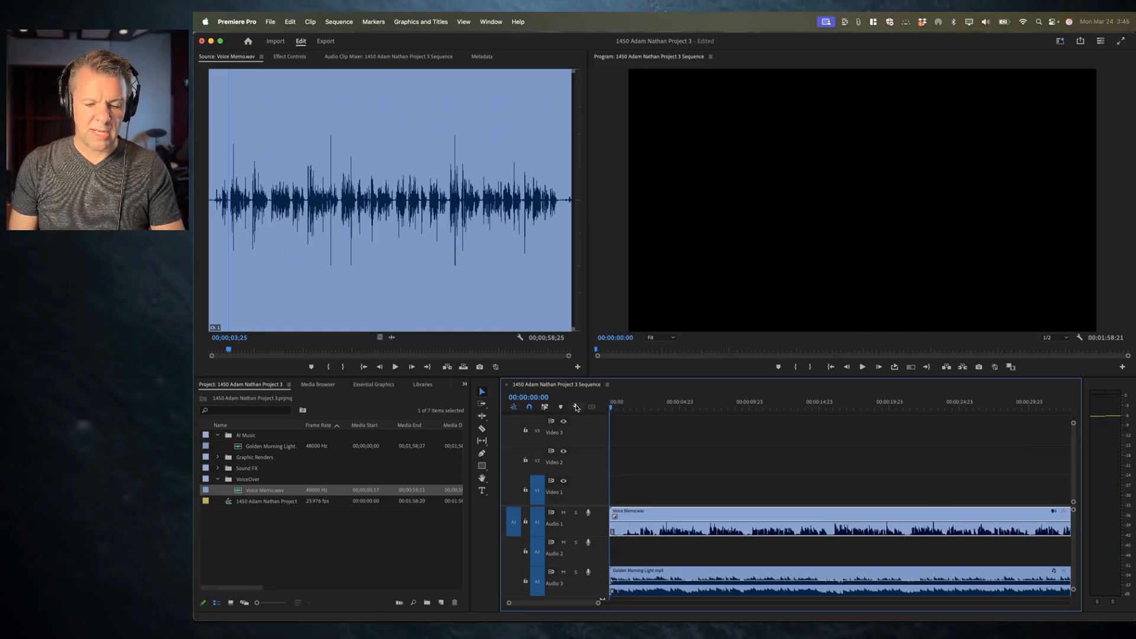
key(space)
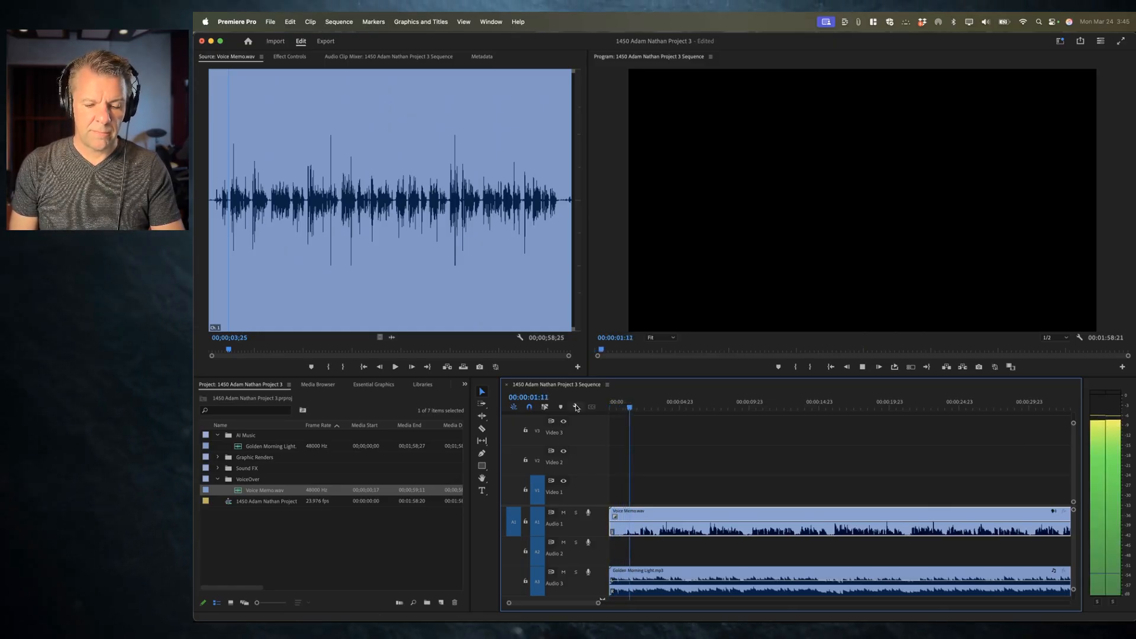
Step: Trim about 2 seconds off the start of the voice memo clip
click(637, 407)
key(equal)
key(equal)
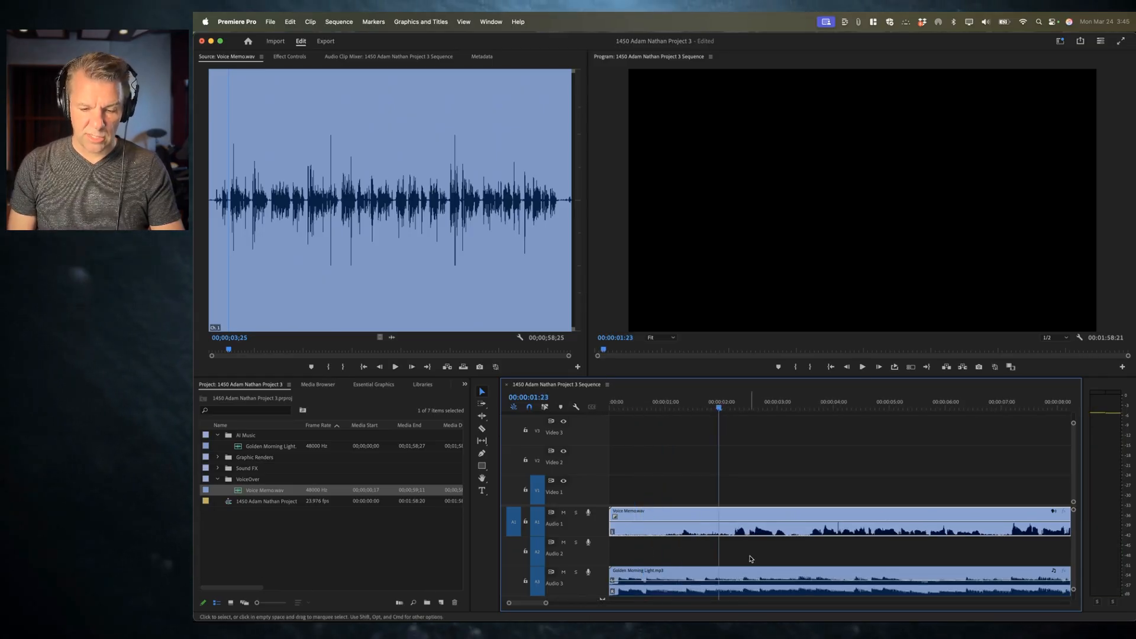
key(space)
key(space)
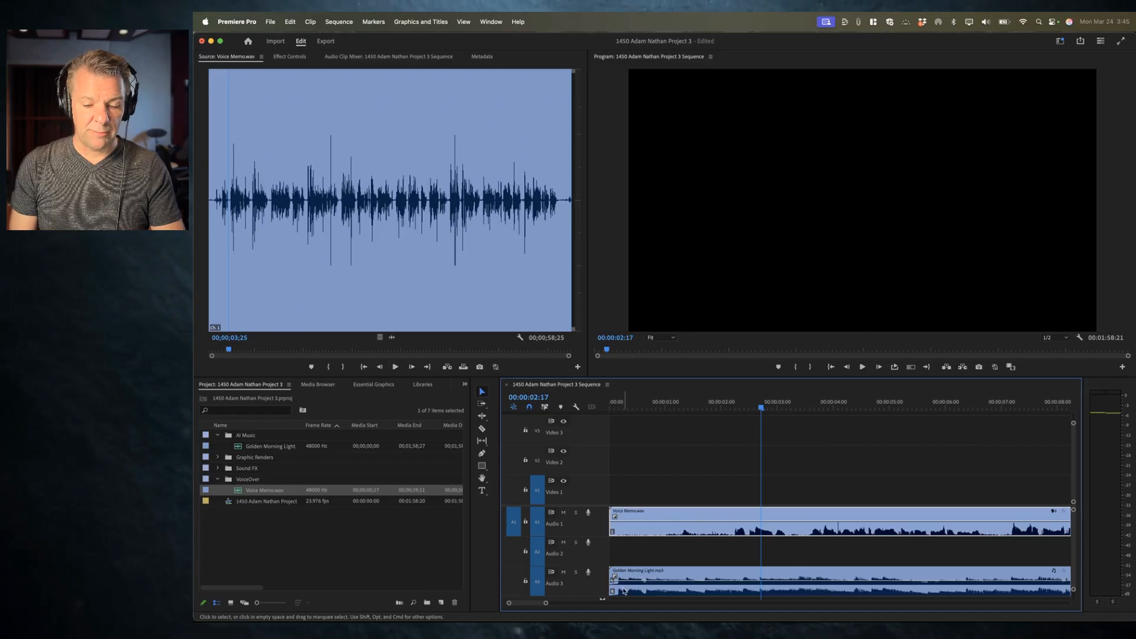
drag(611, 528, 732, 531)
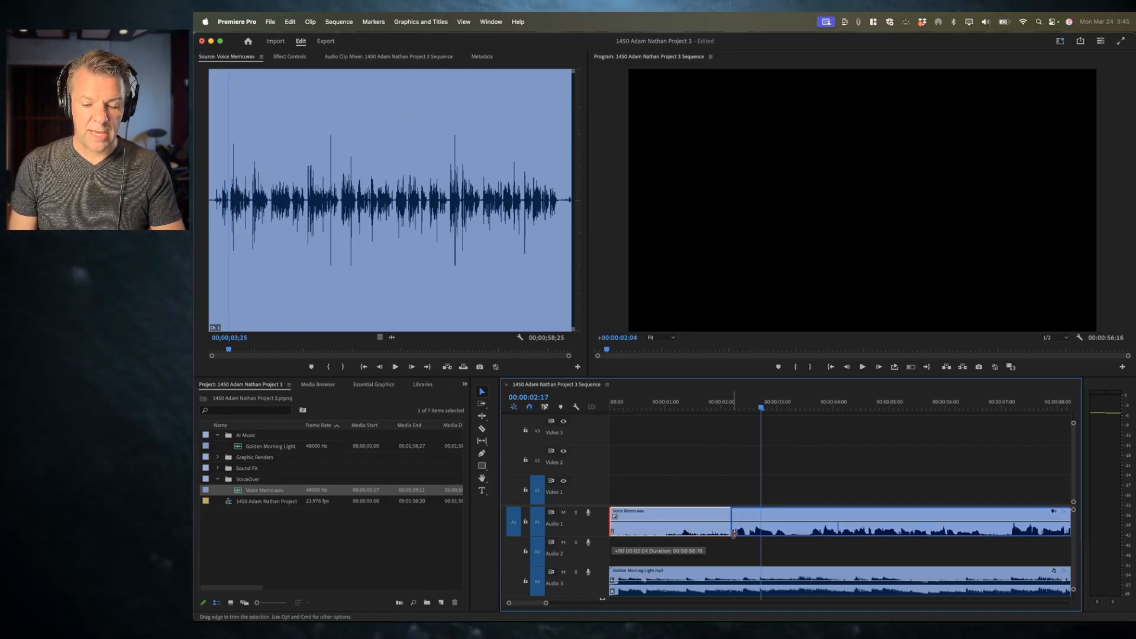
Step: Apply the Constant Power audio transition to the trimmed start of the voice memo clip
click(713, 400)
key(space)
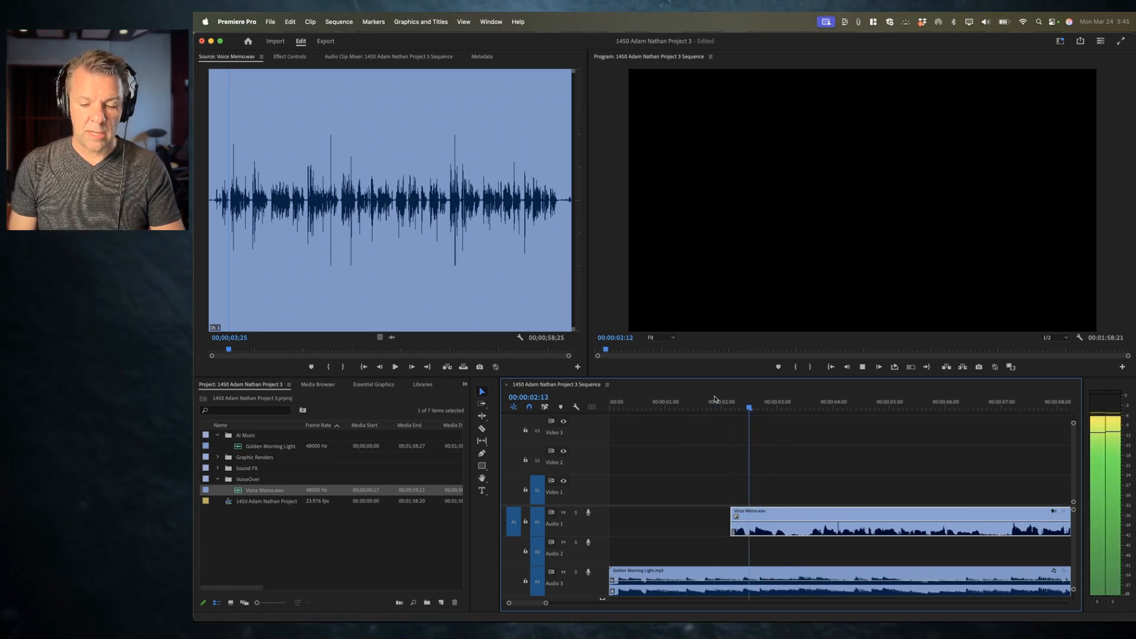
key(space)
mouse_move(732, 528)
mouse_down()
mouse_move(721, 528)
mouse_move(734, 518)
mouse_up()
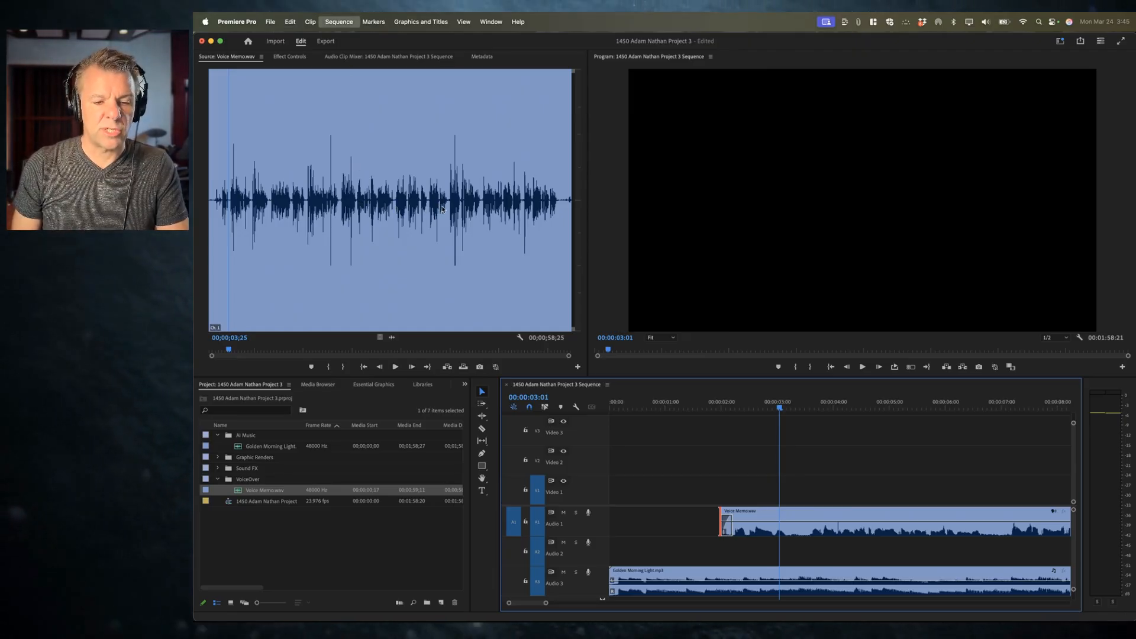
click(620, 320)
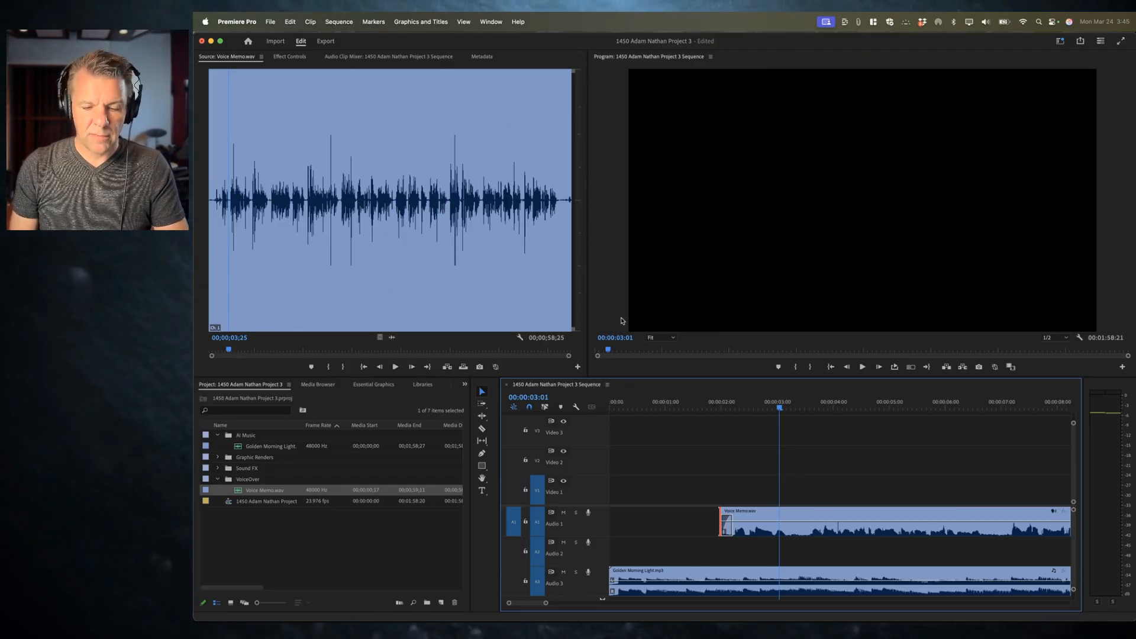
click(717, 407)
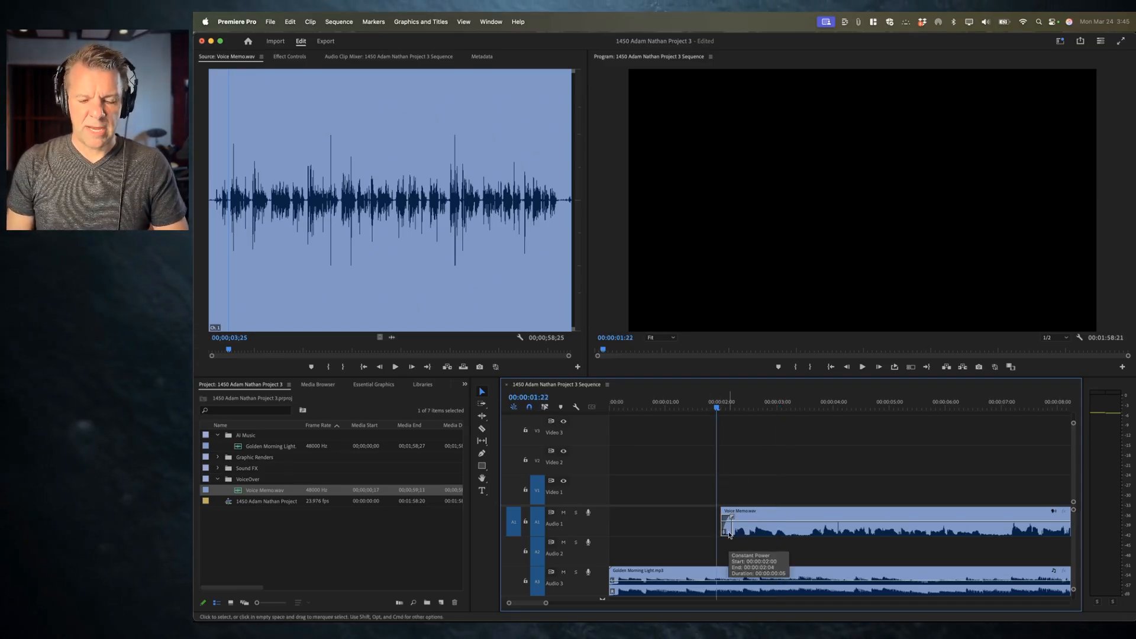
Step: Play back the fade-in and the end of the voice memo clip
key(space)
key(space)
scroll(872, 533, down, 5)
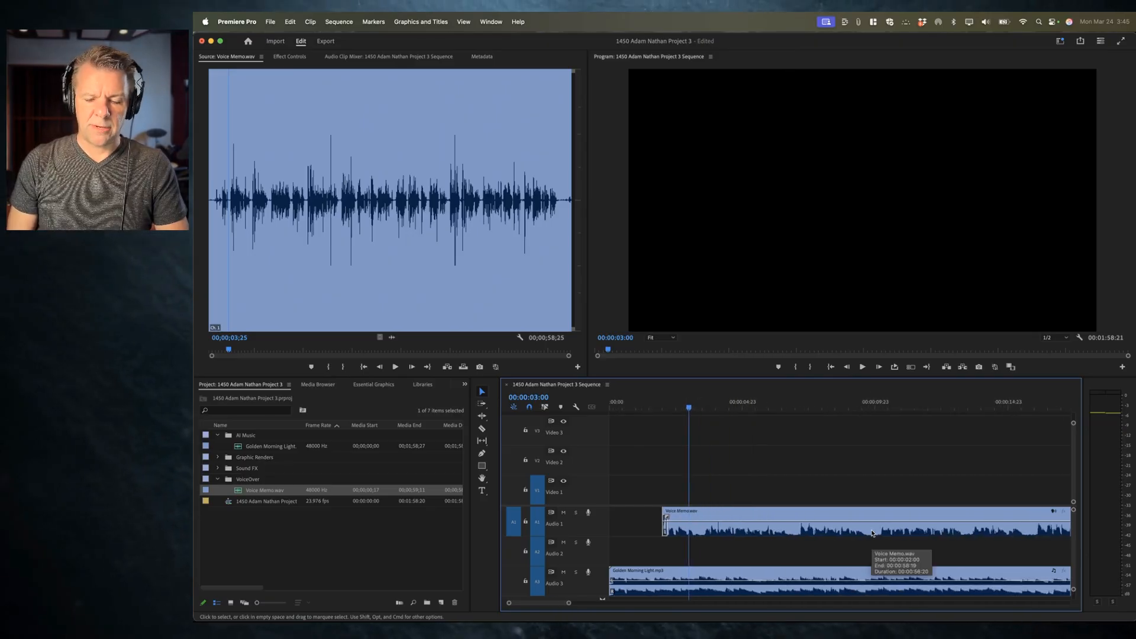
scroll(873, 533, right, 10)
scroll(872, 533, right, 1)
click(797, 408)
key(space)
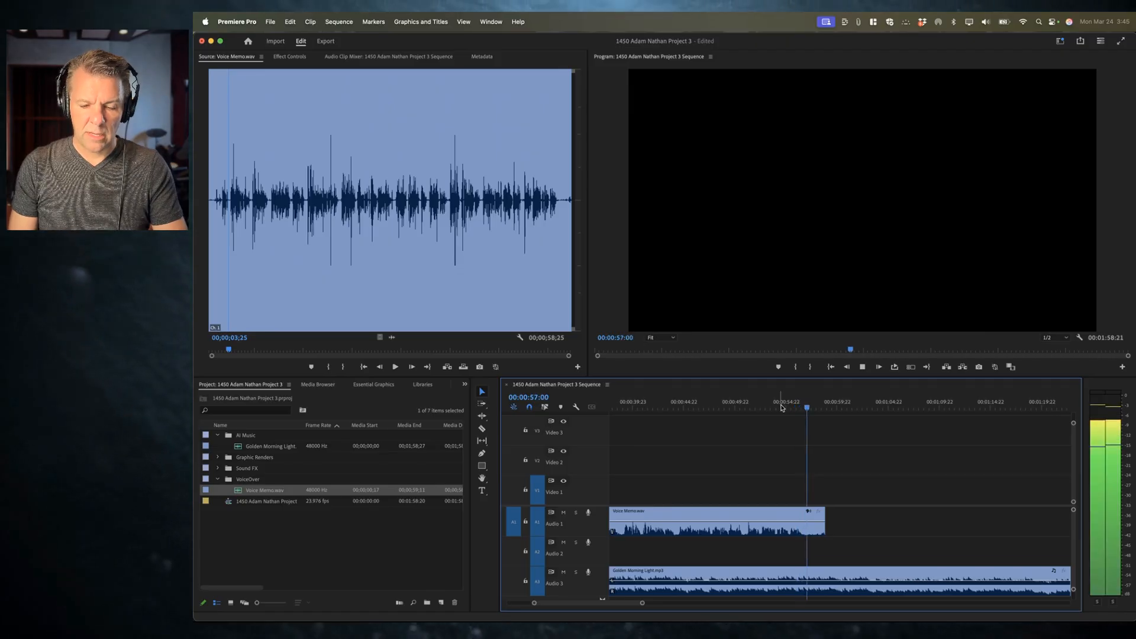
click(778, 407)
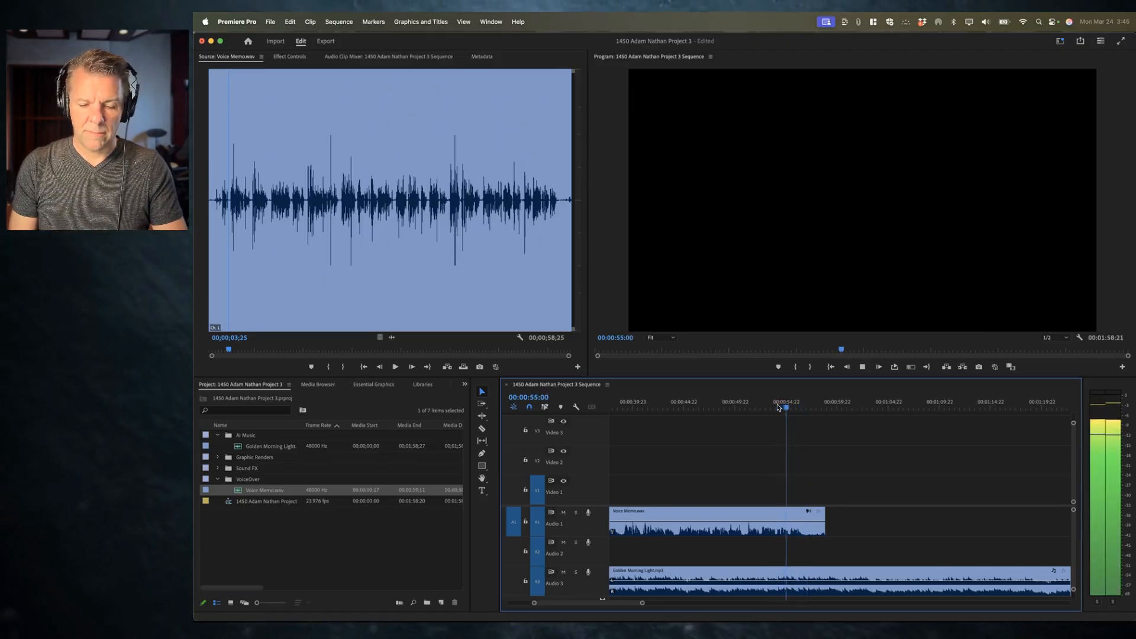
key(space)
Step: Solo Audio 1 and trim about 2 seconds off the end of the voice memo clip
click(575, 513)
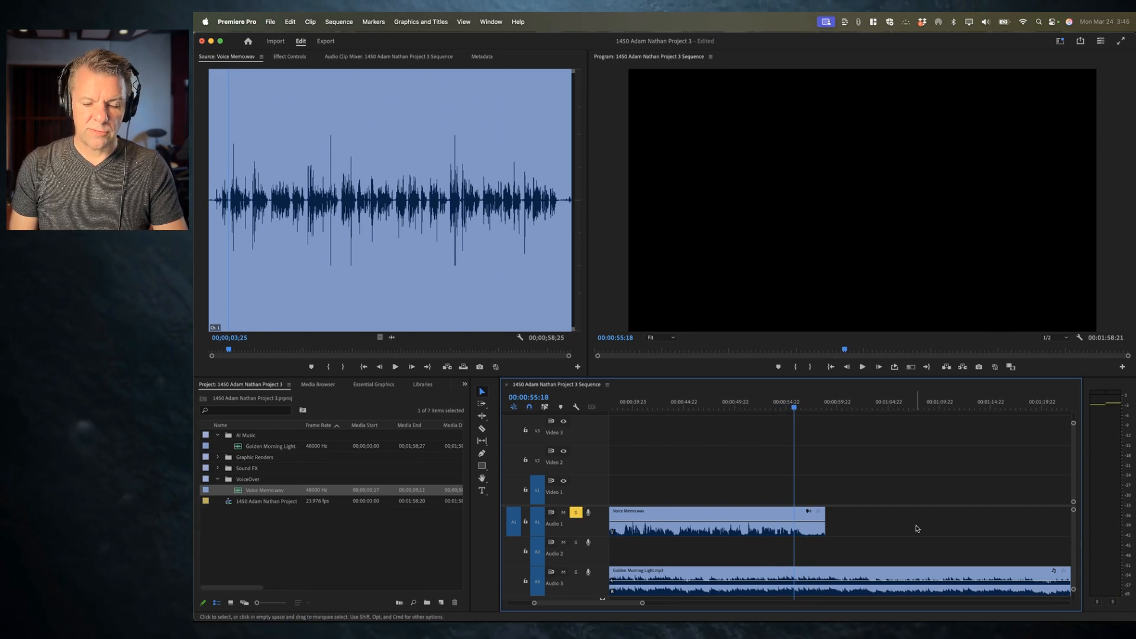
key(space)
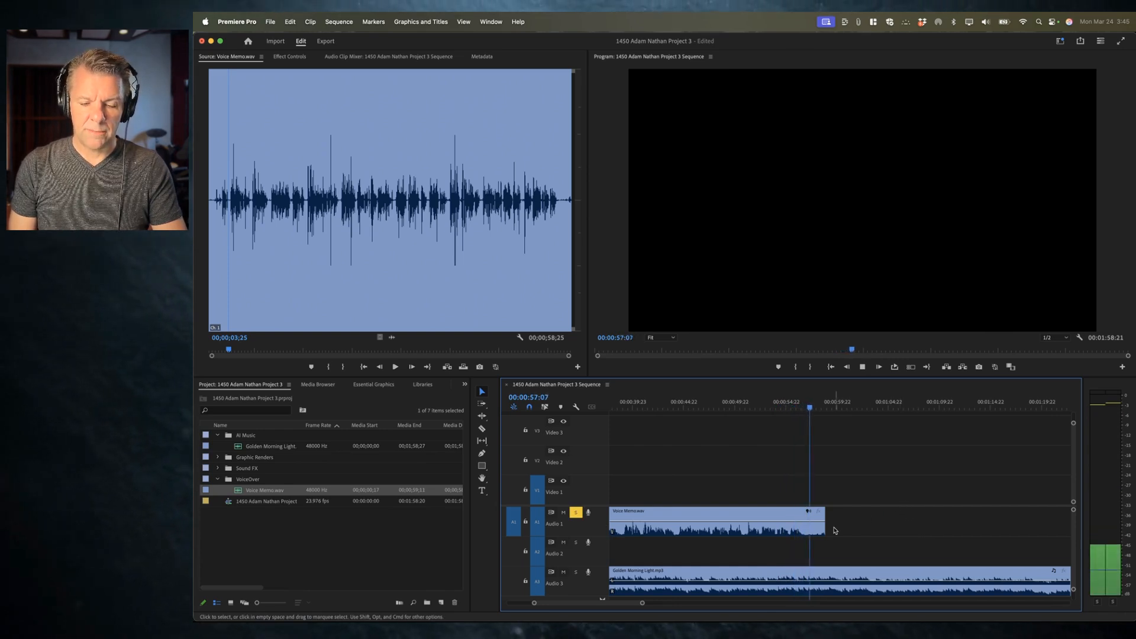
key(space)
drag(822, 528, 805, 528)
click(768, 402)
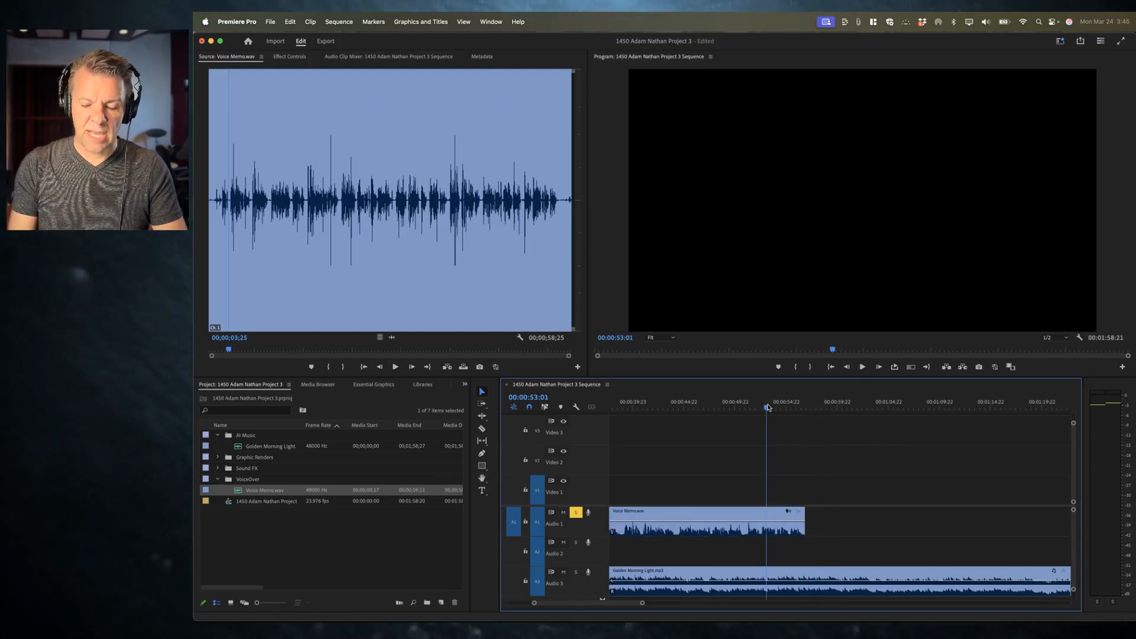
Step: Open the Essential Sound panel with the voice memo clip selected in the timeline
key(minus)
click(838, 406)
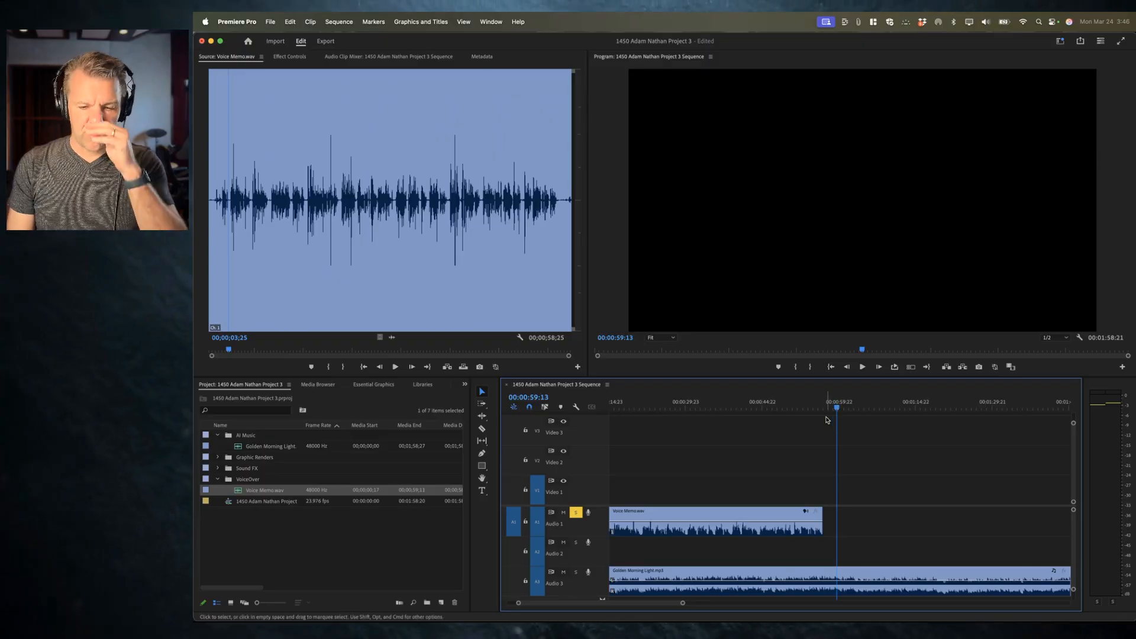
key(minus)
key(minus)
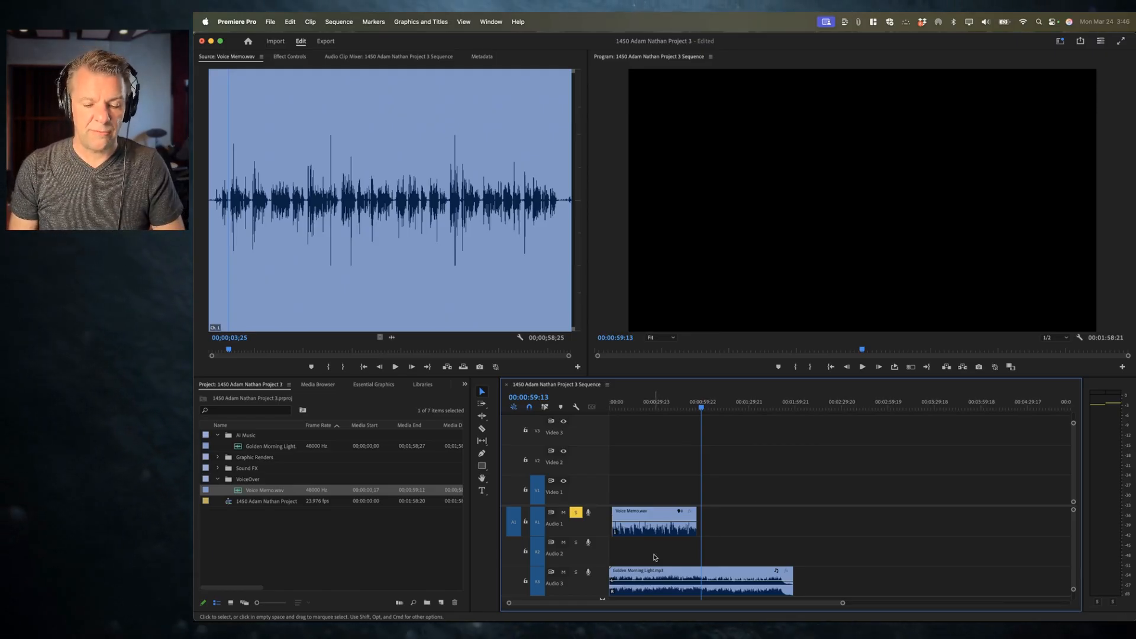
alt+scroll(637, 553, up, 3)
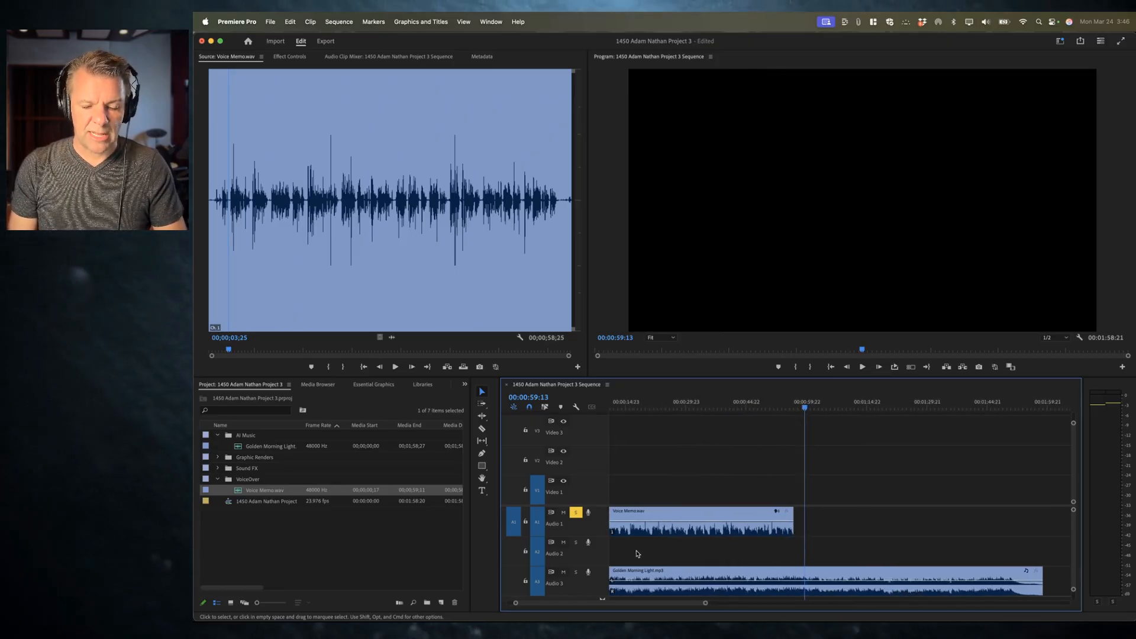
alt+scroll(637, 553, down, 2)
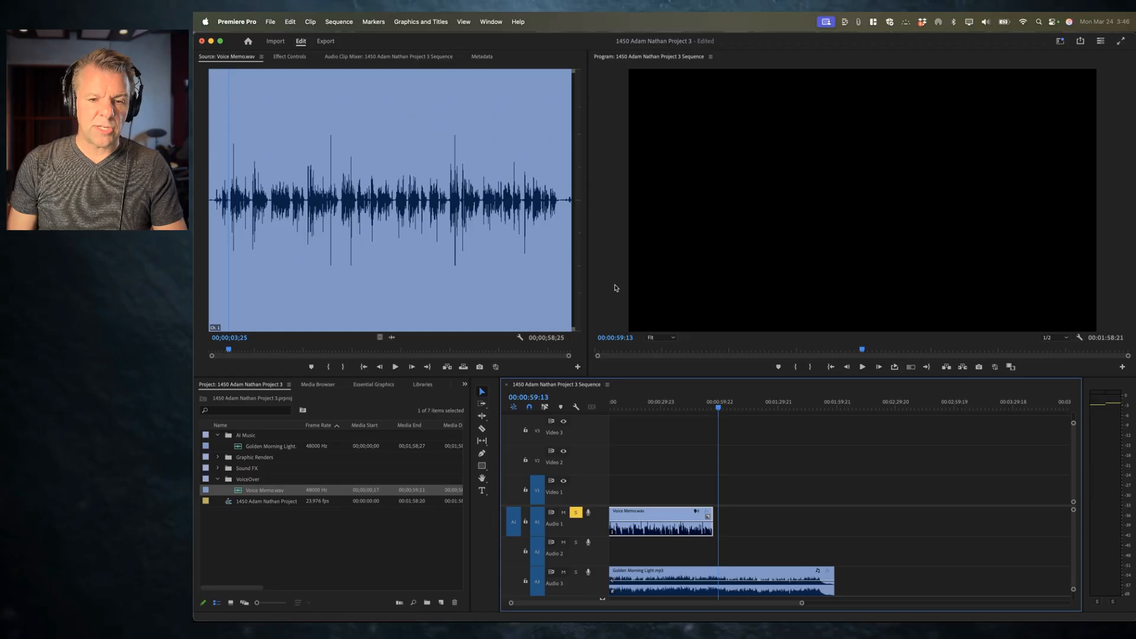
click(491, 22)
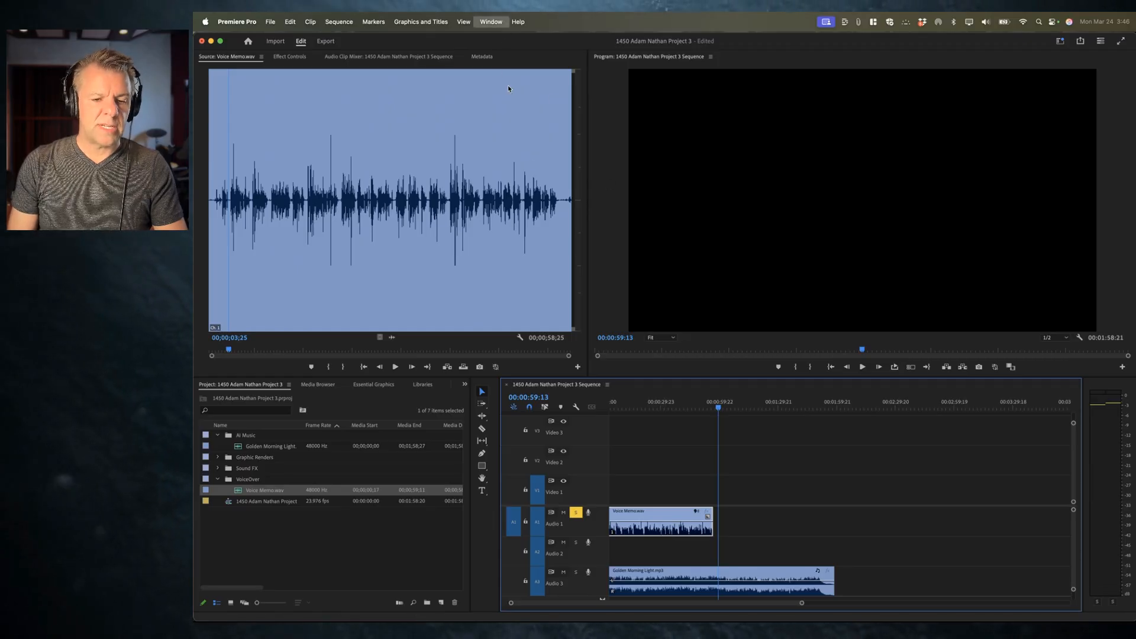
click(533, 181)
scroll(697, 564, left, 1)
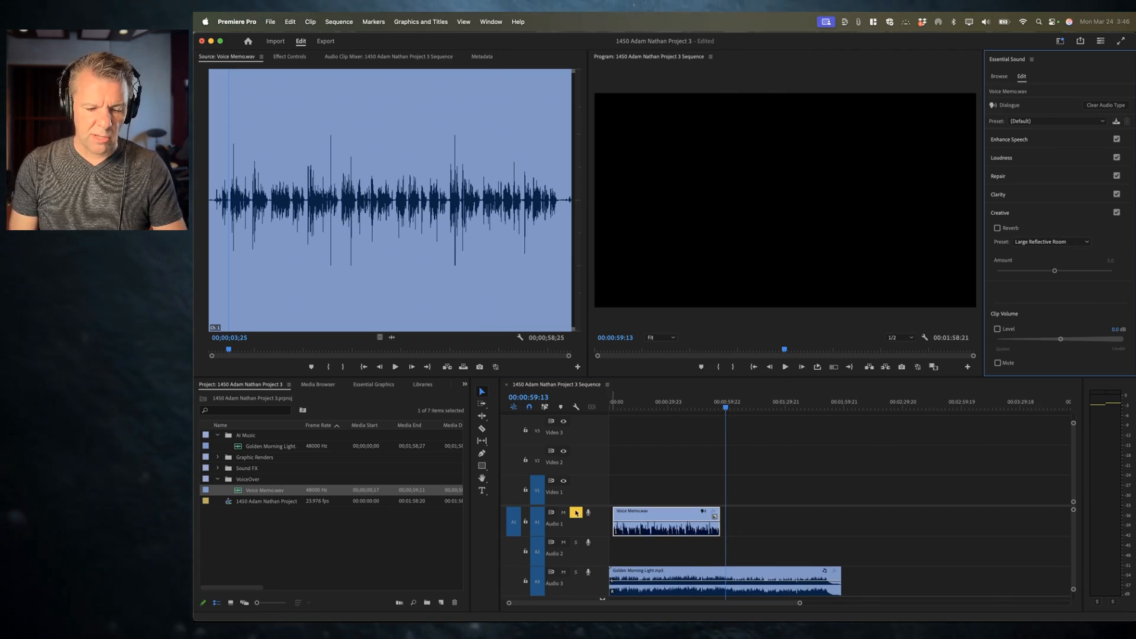
click(637, 530)
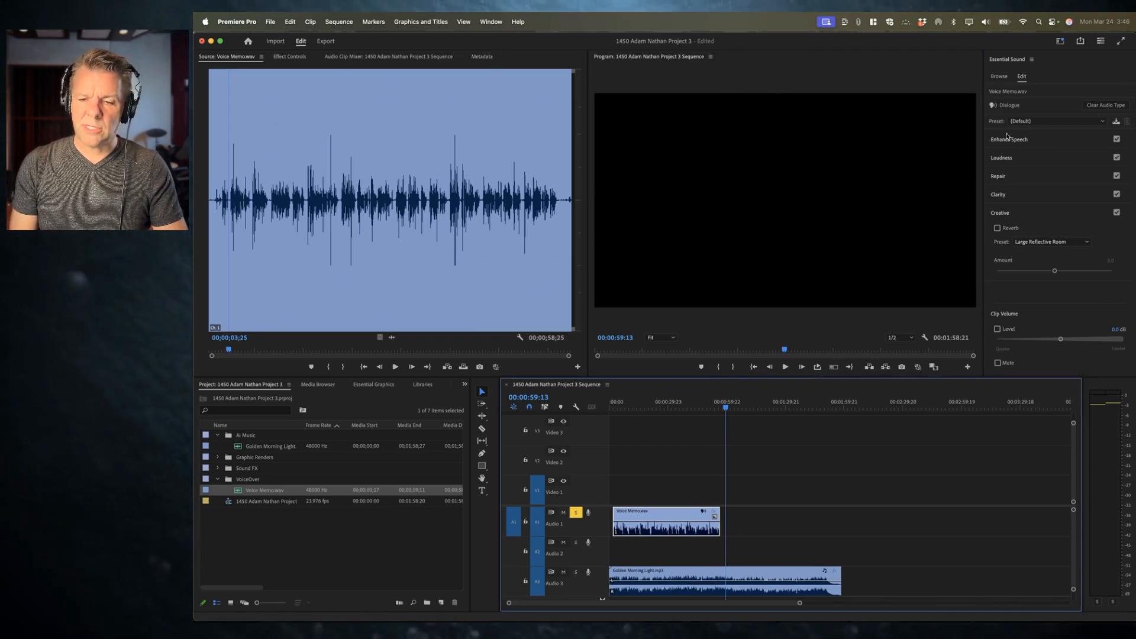
Step: Clear the voice memo clip's audio type and tag it as Dialogue again
click(1000, 211)
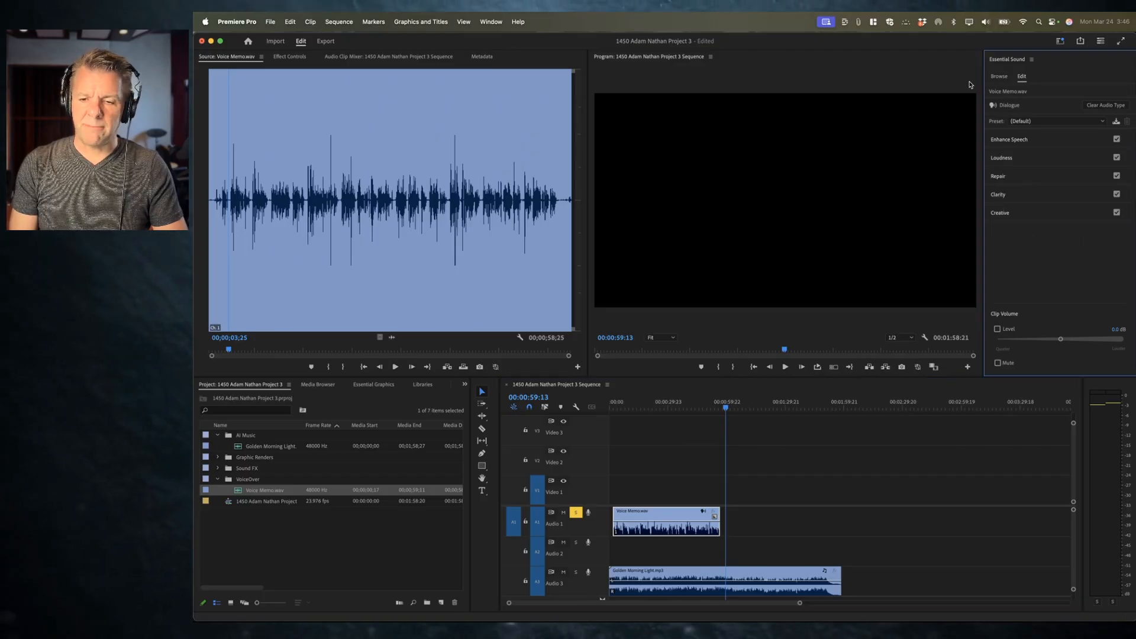
click(1104, 107)
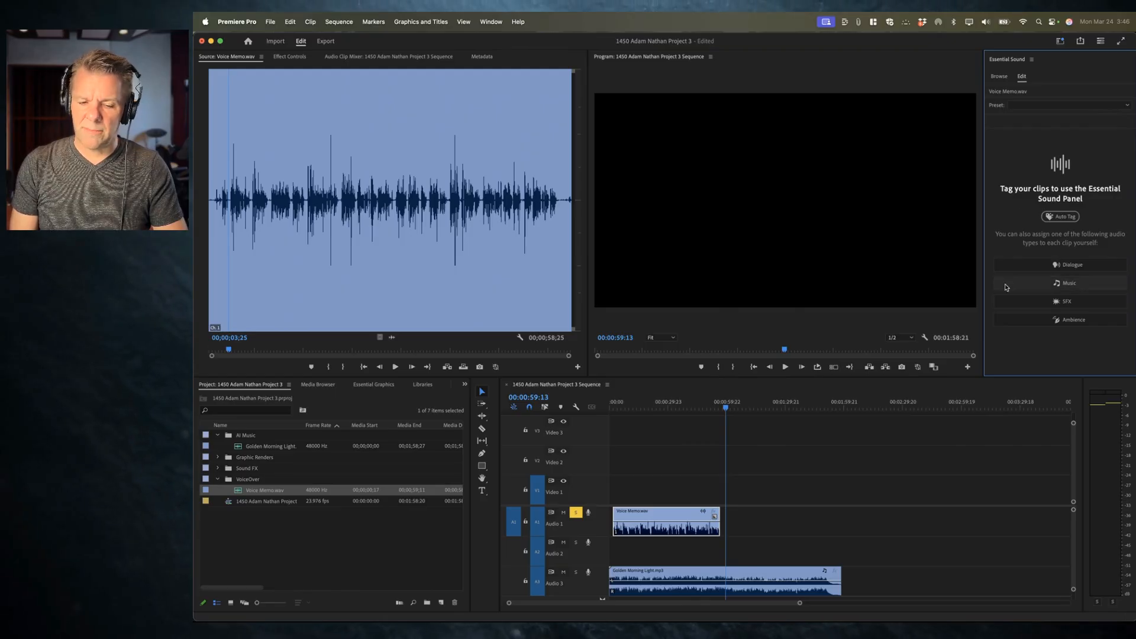
click(644, 496)
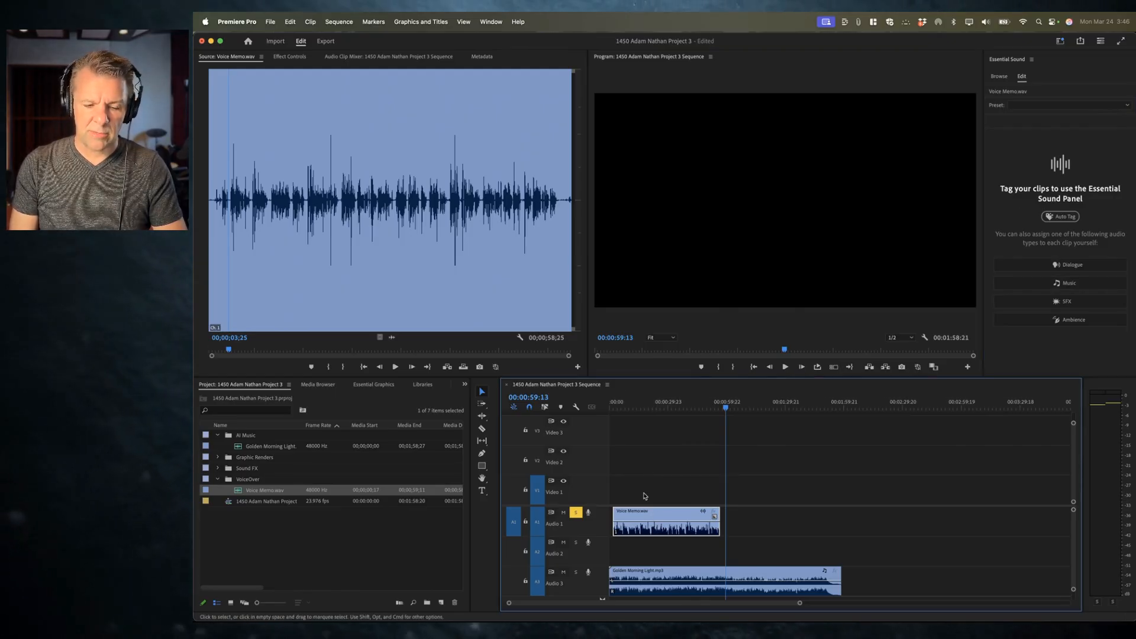
click(1072, 265)
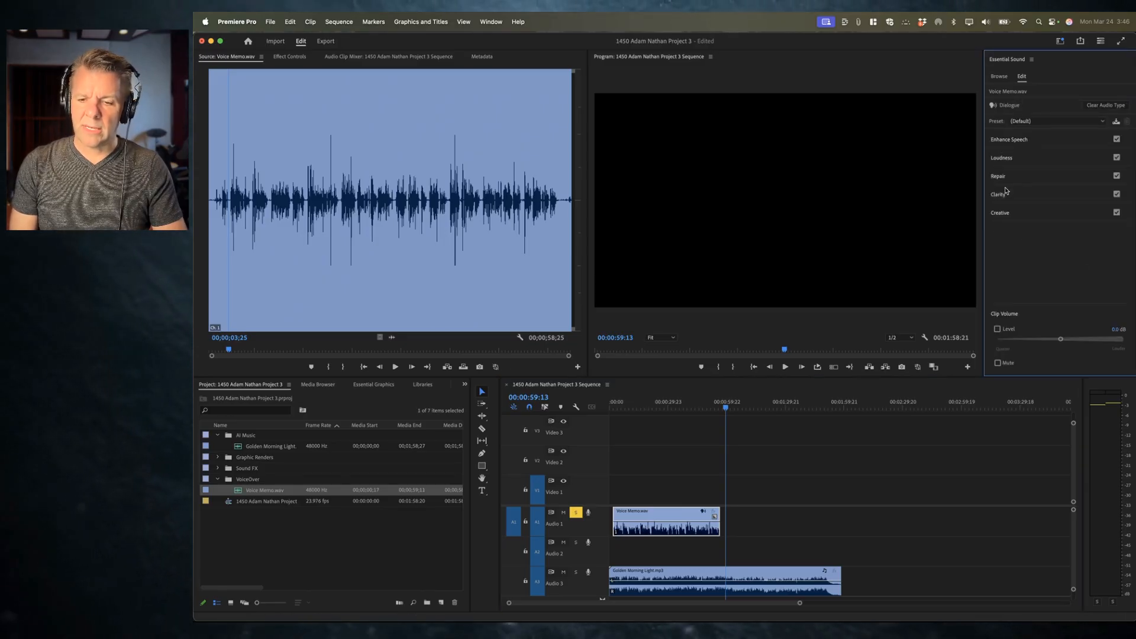
Step: Expand and collapse the Dialogue sections to examine the Enhance Speech, Loudness, Repair and Clarity options
click(1006, 176)
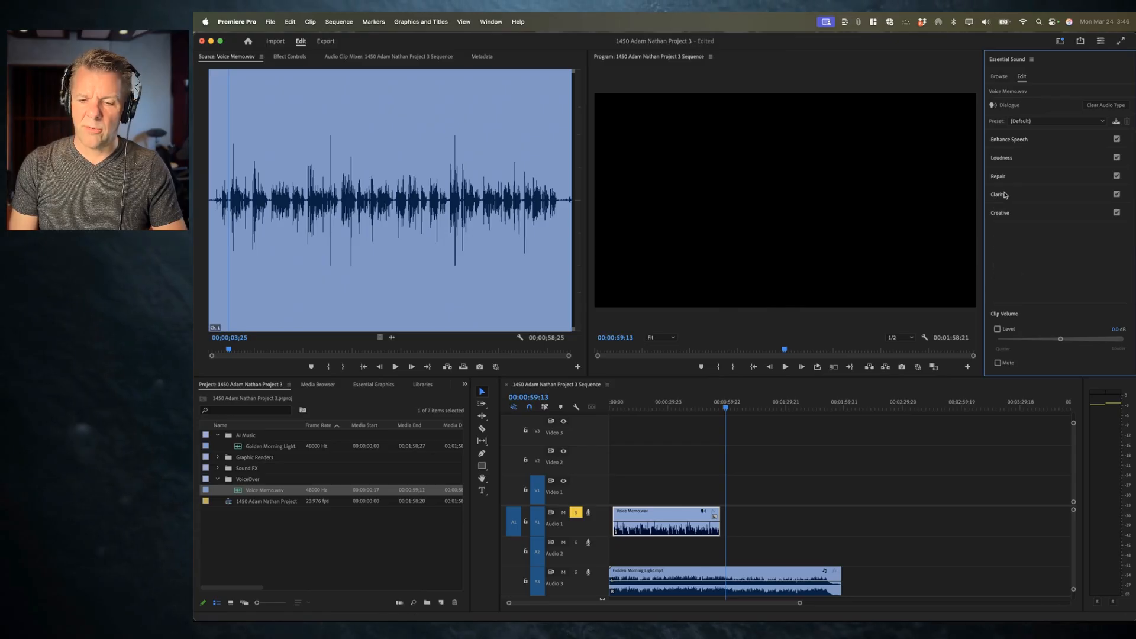
click(1005, 157)
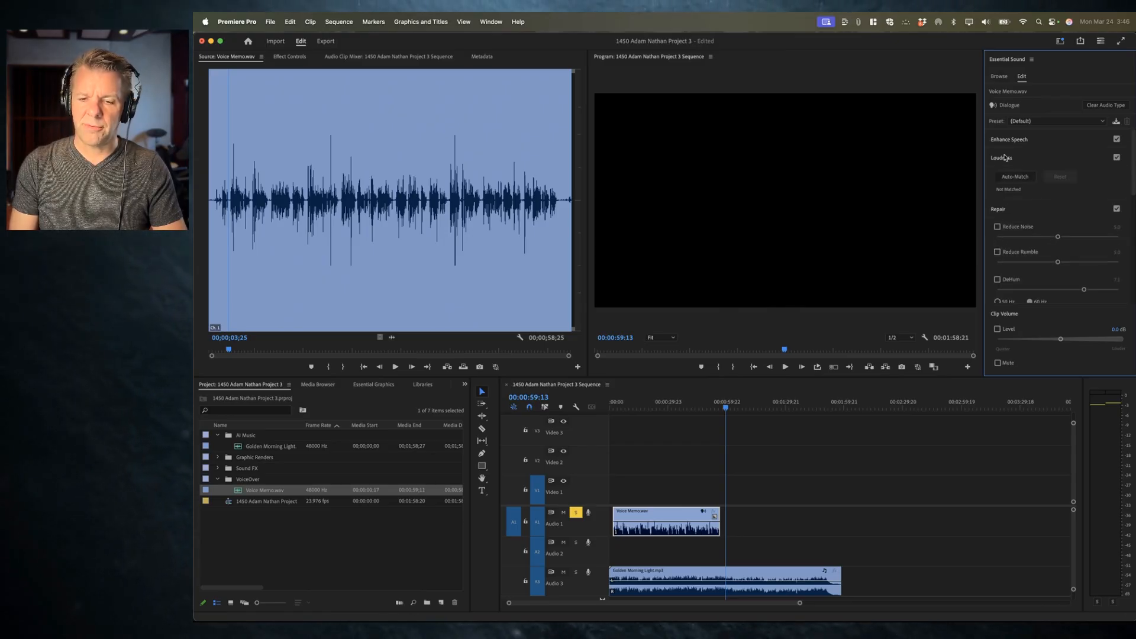
click(1004, 159)
click(1000, 176)
click(1000, 195)
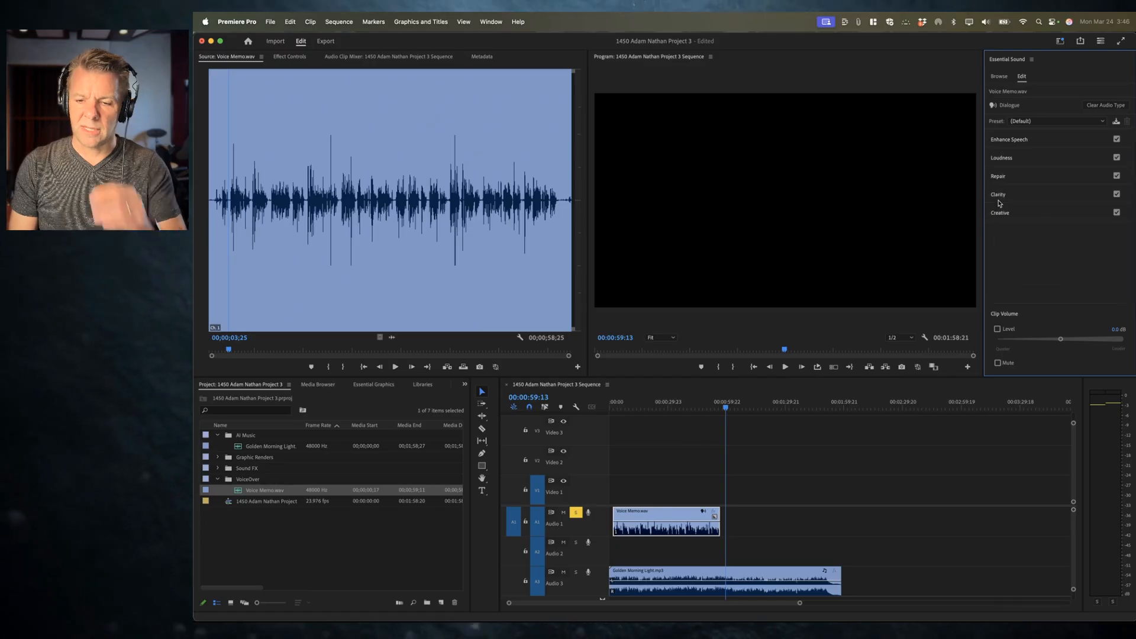
click(1011, 139)
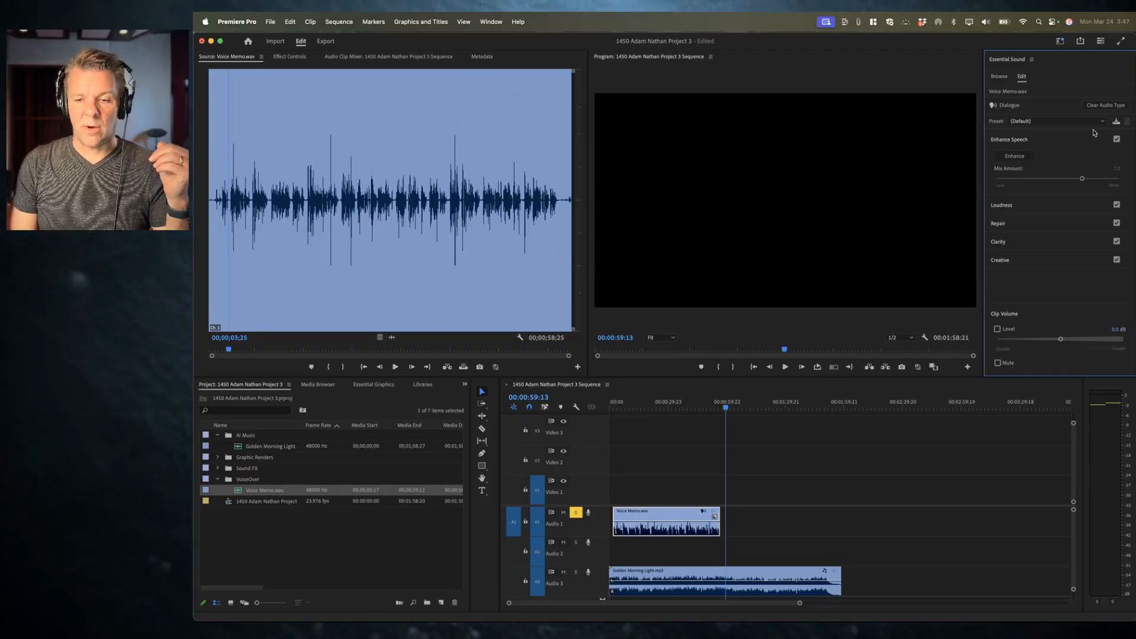
click(1024, 141)
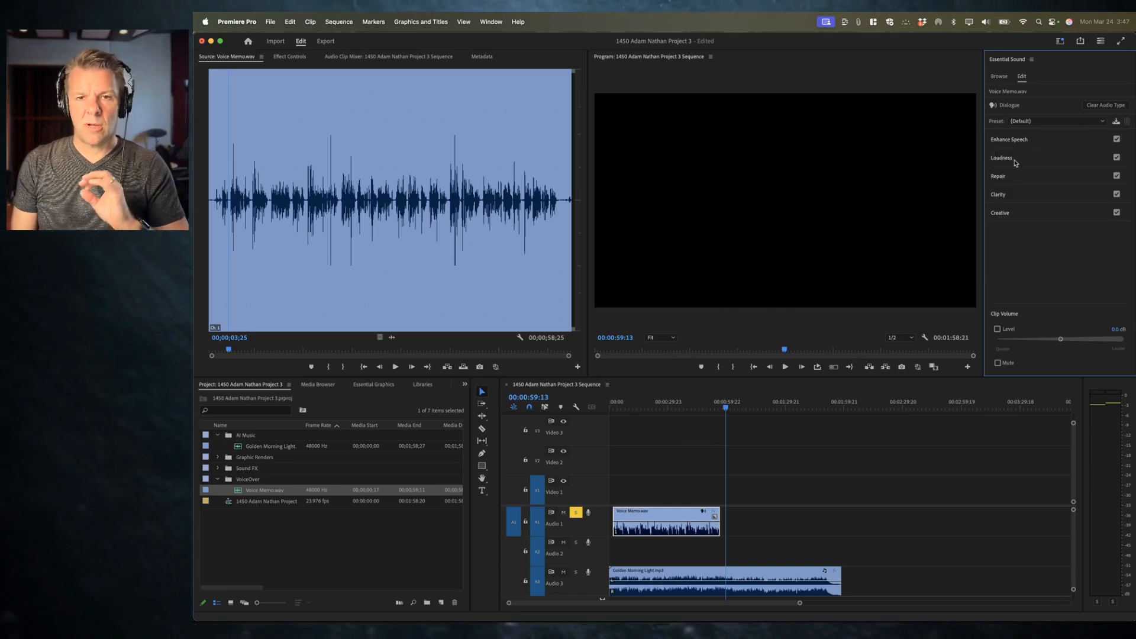
Step: Auto-match the voice memo clip's loudness, undoing and redoing it to compare
click(1012, 161)
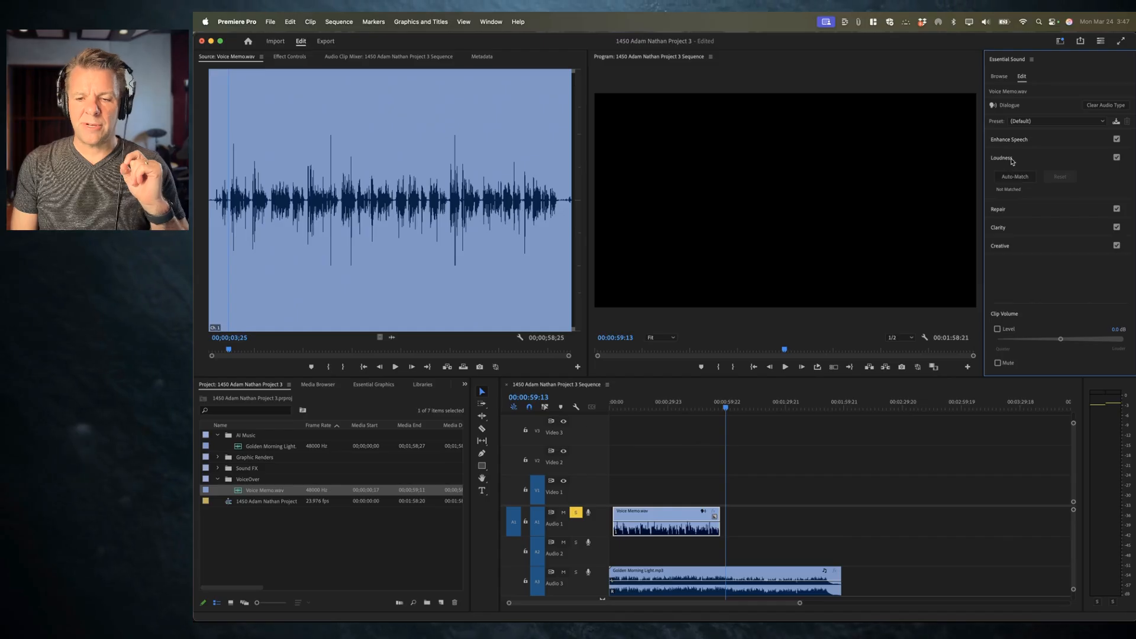
click(1014, 177)
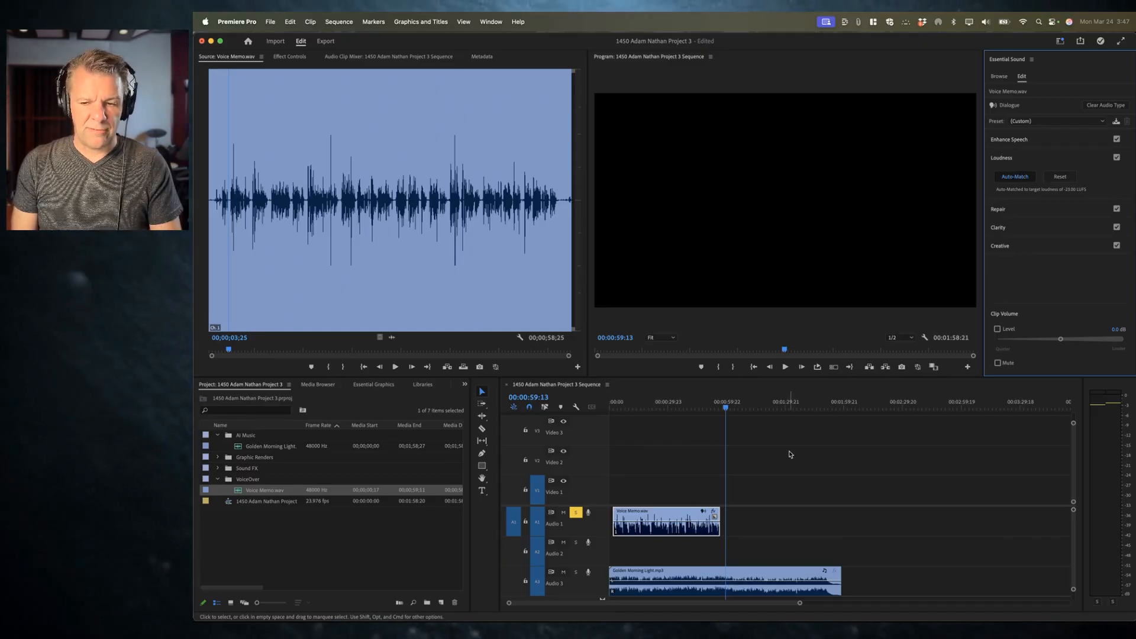
key(super+z)
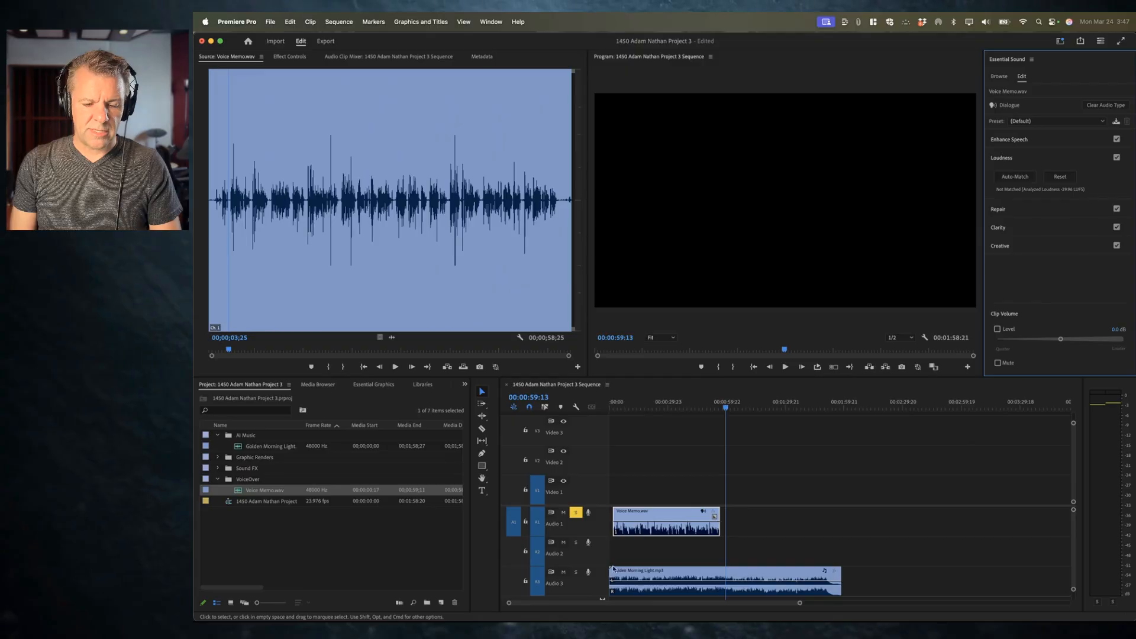
click(624, 404)
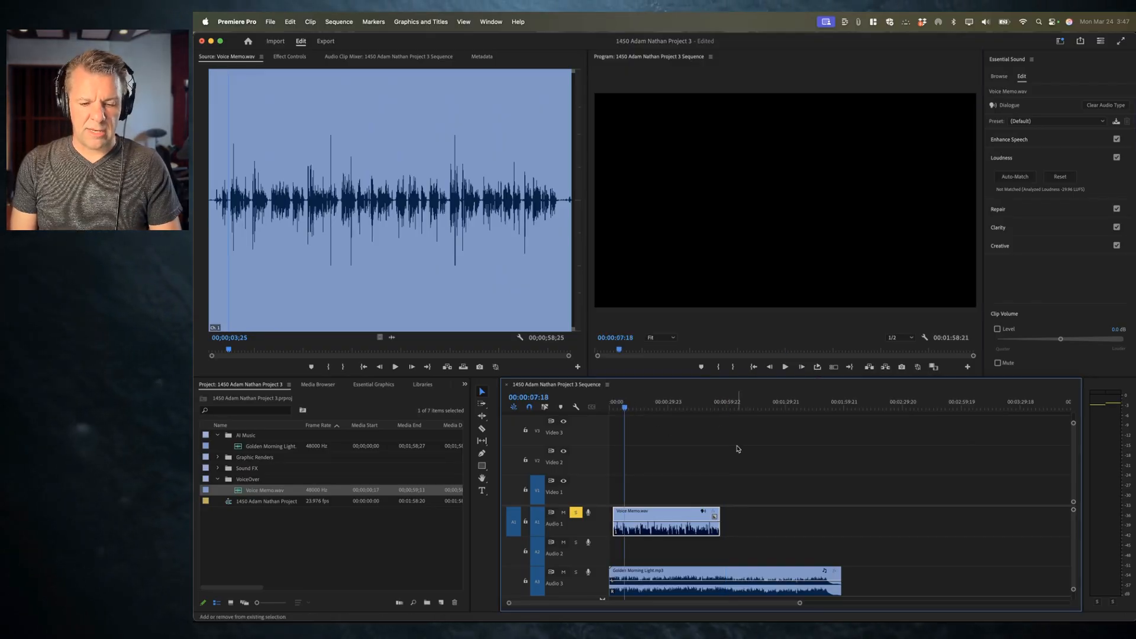
key(super+shift+z)
Step: Play back the voiceover from the start while watching the widened audio meters
key(space)
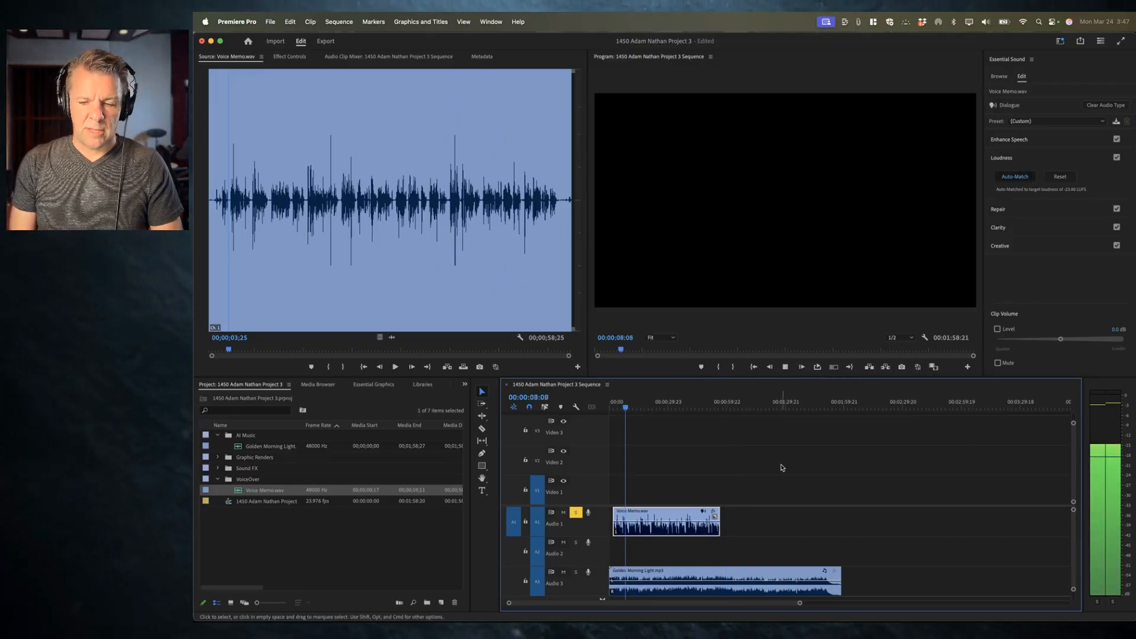
key(space)
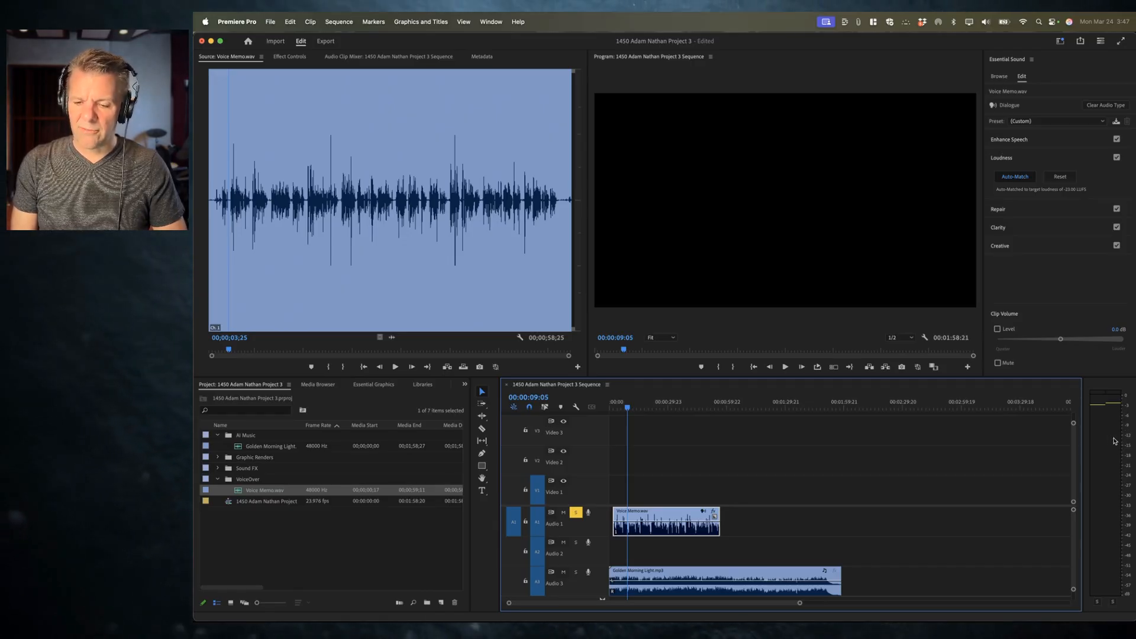
drag(1084, 439, 1053, 439)
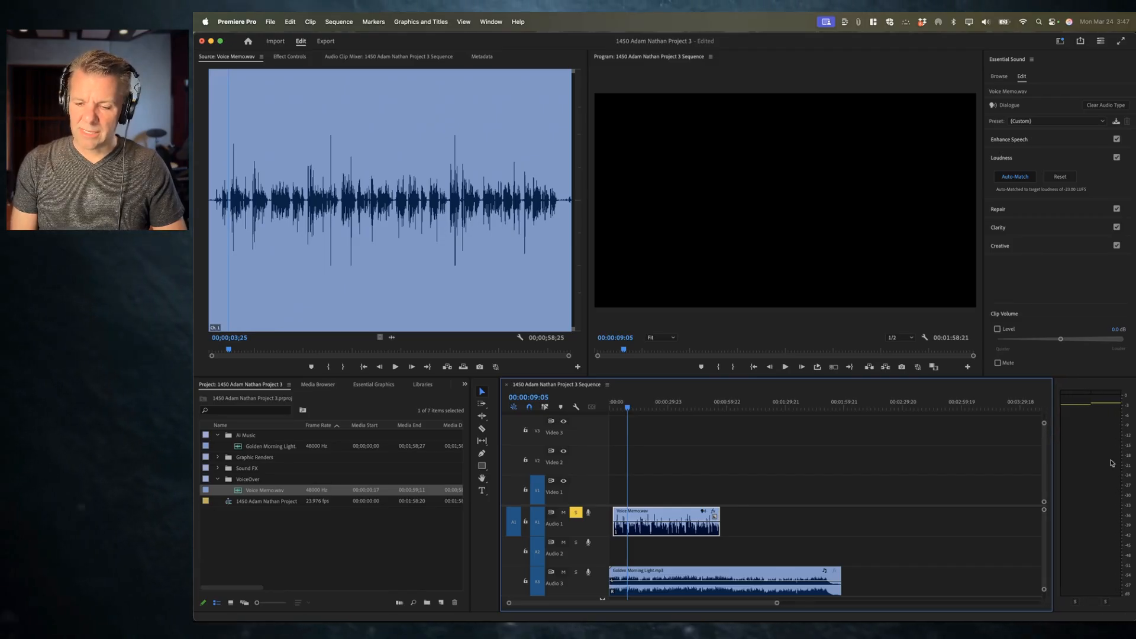
key(space)
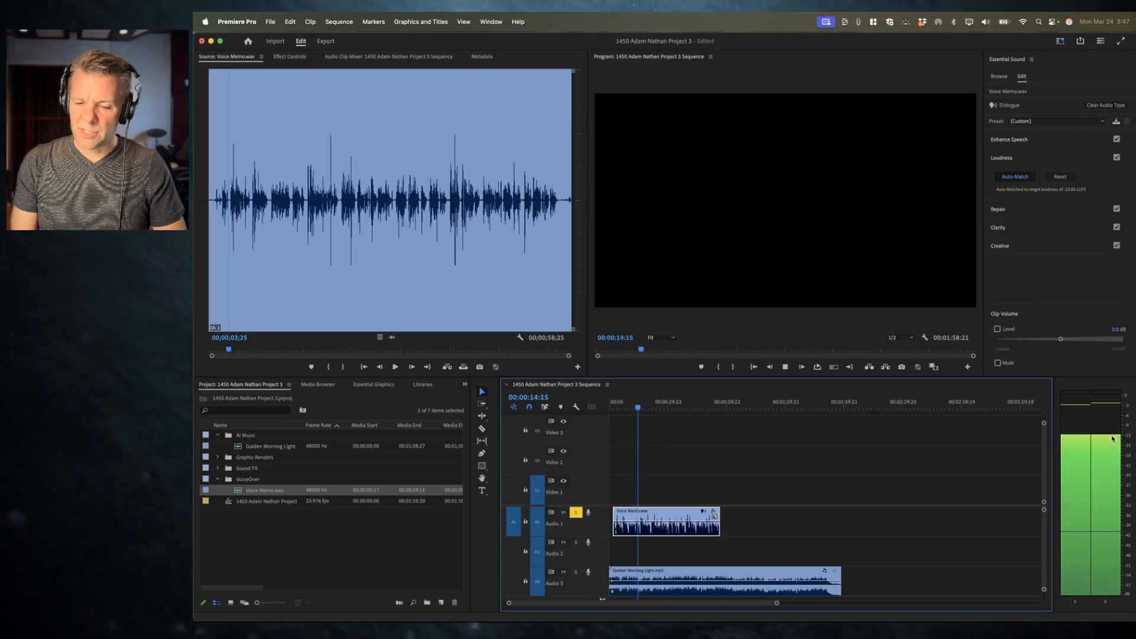
key(space)
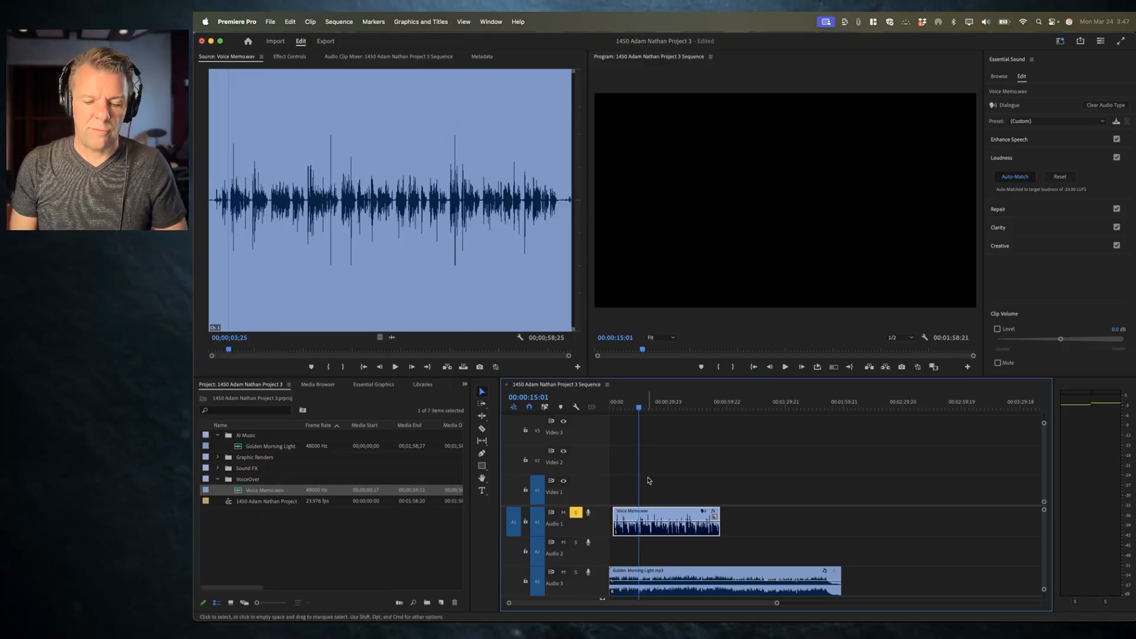
drag(640, 407, 608, 407)
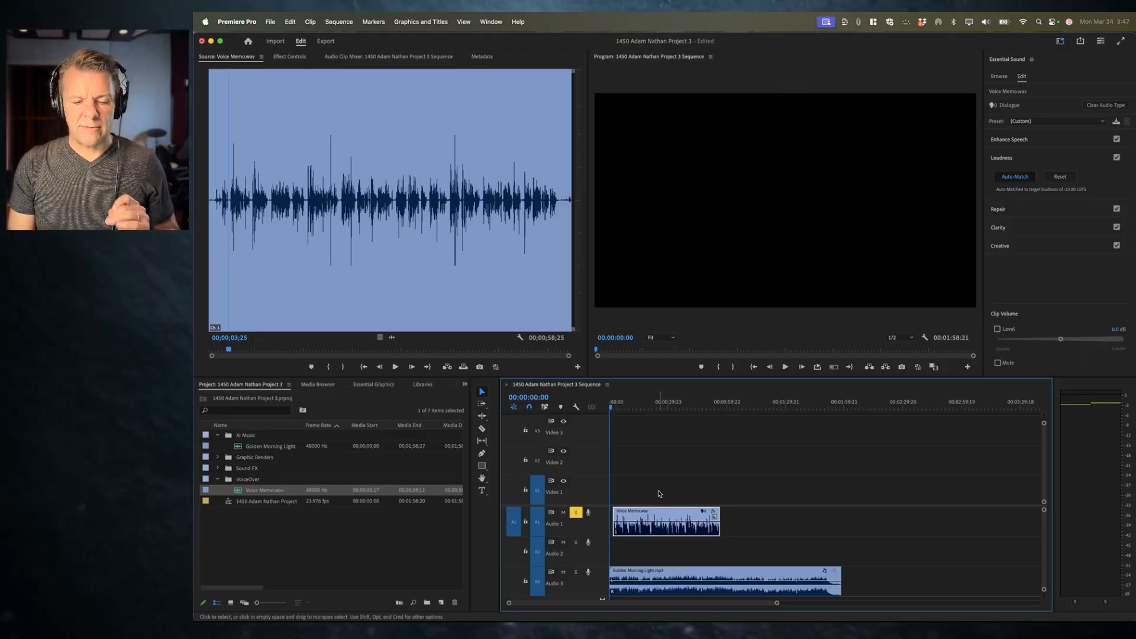
click(642, 406)
key(space)
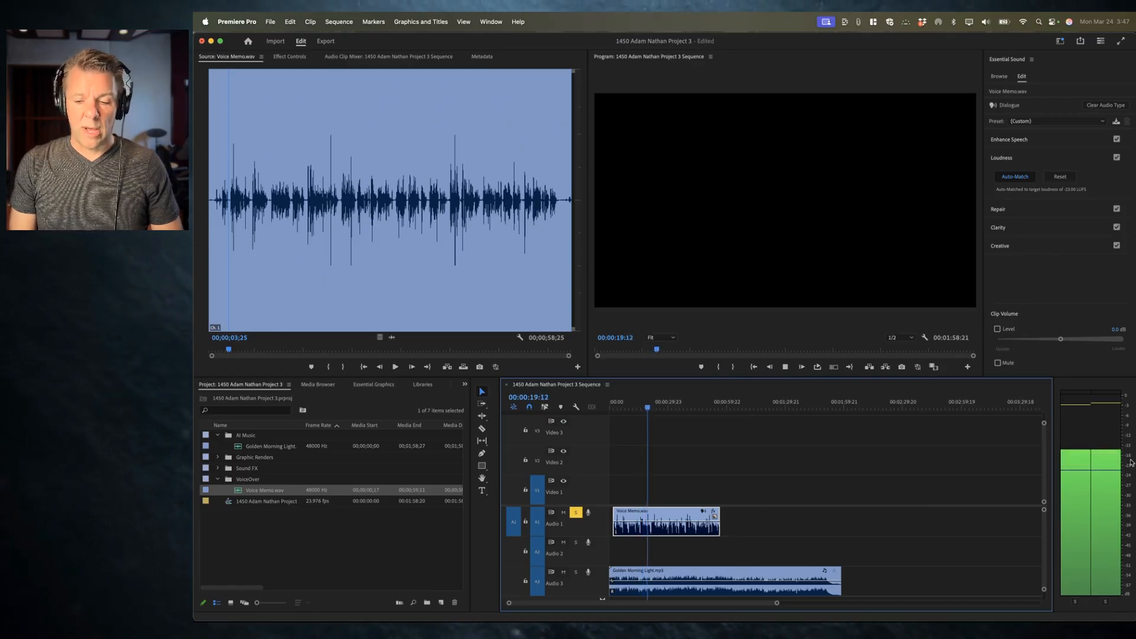
key(space)
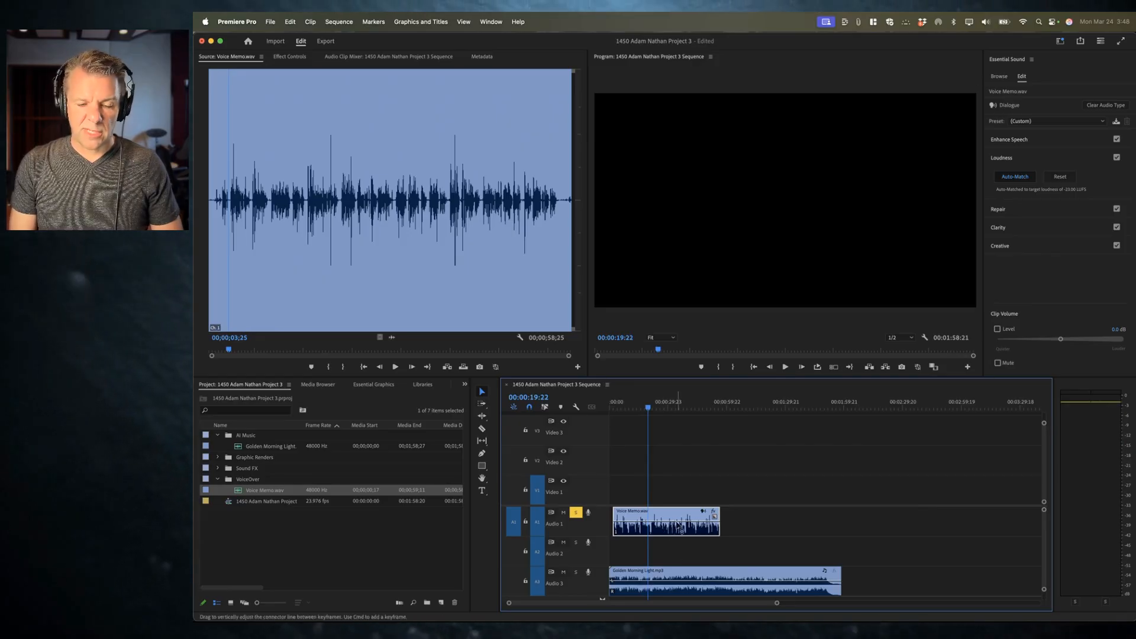
Step: Reset the voice memo's loudness match and play the voiceover back
click(1024, 175)
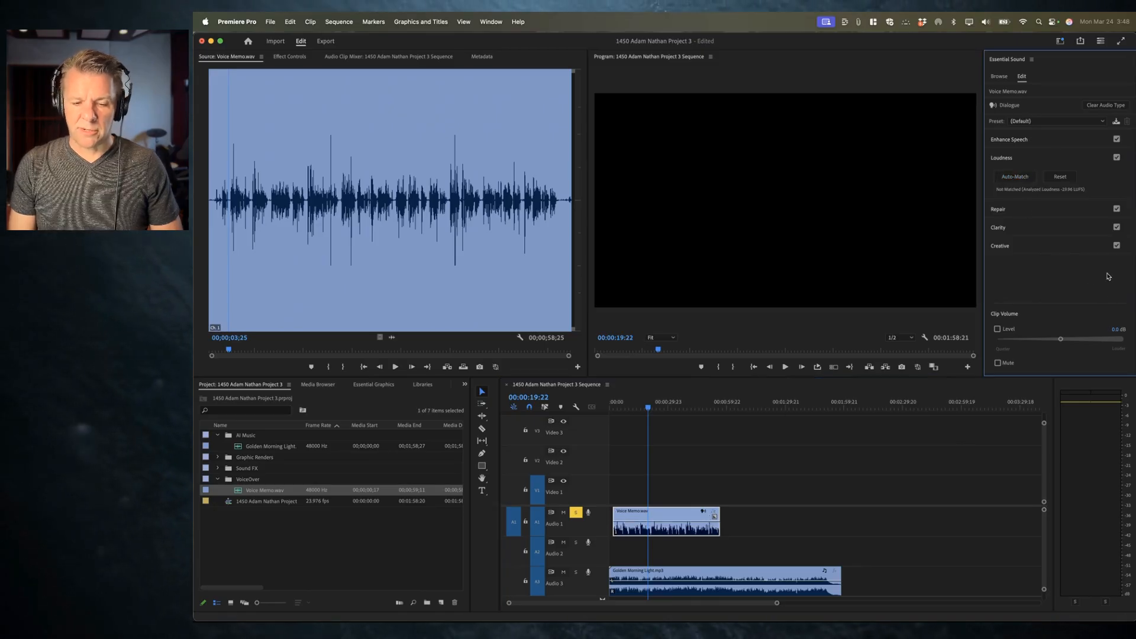
key(space)
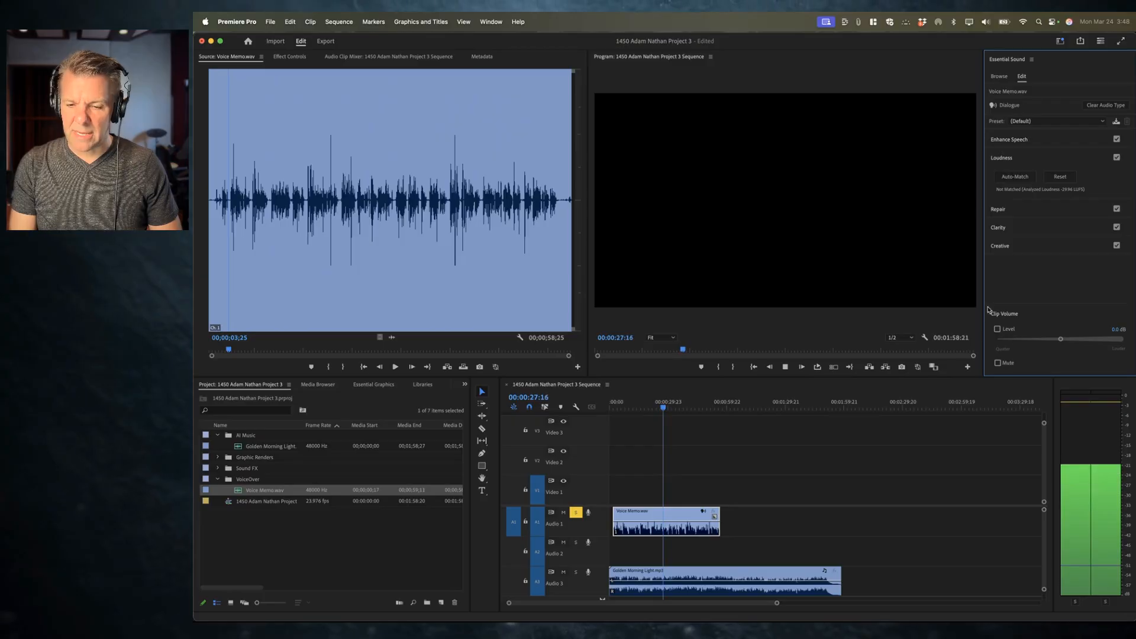
key(space)
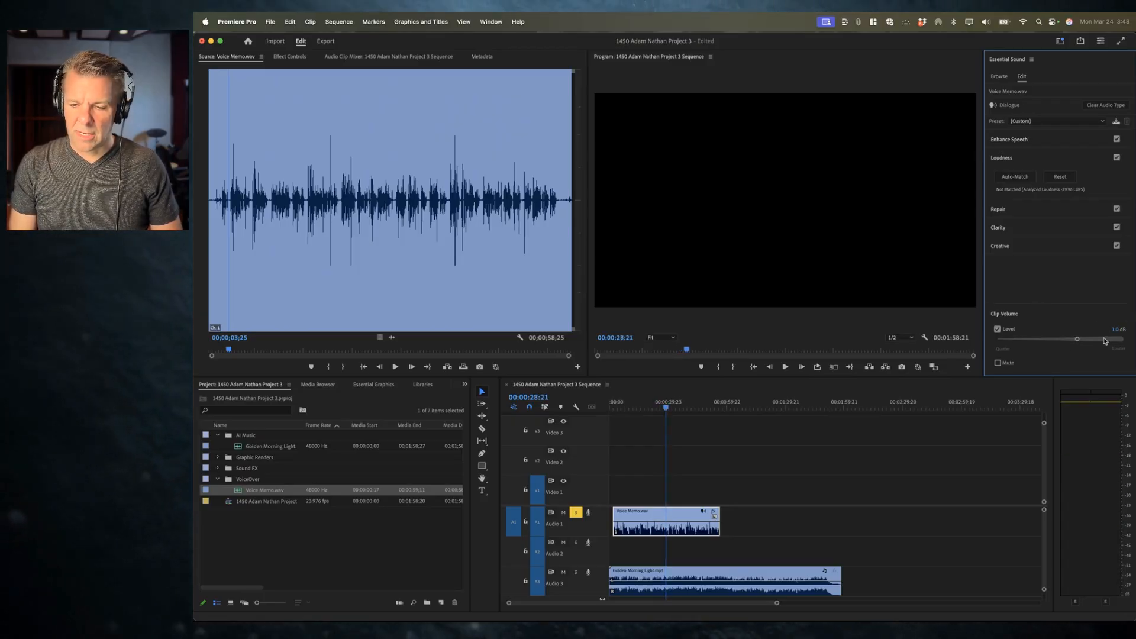
Step: Raise the voice memo's clip volume level to 6.2 dB and play it back
drag(1077, 340, 1082, 340)
drag(1134, 239, 1082, 241)
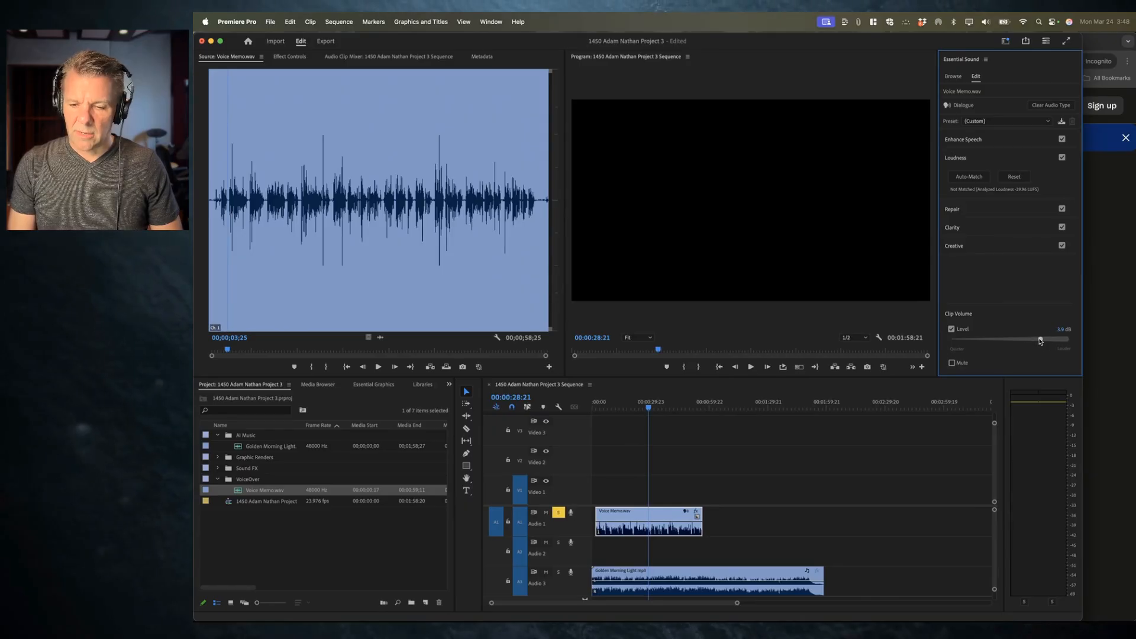
drag(1065, 342, 1048, 342)
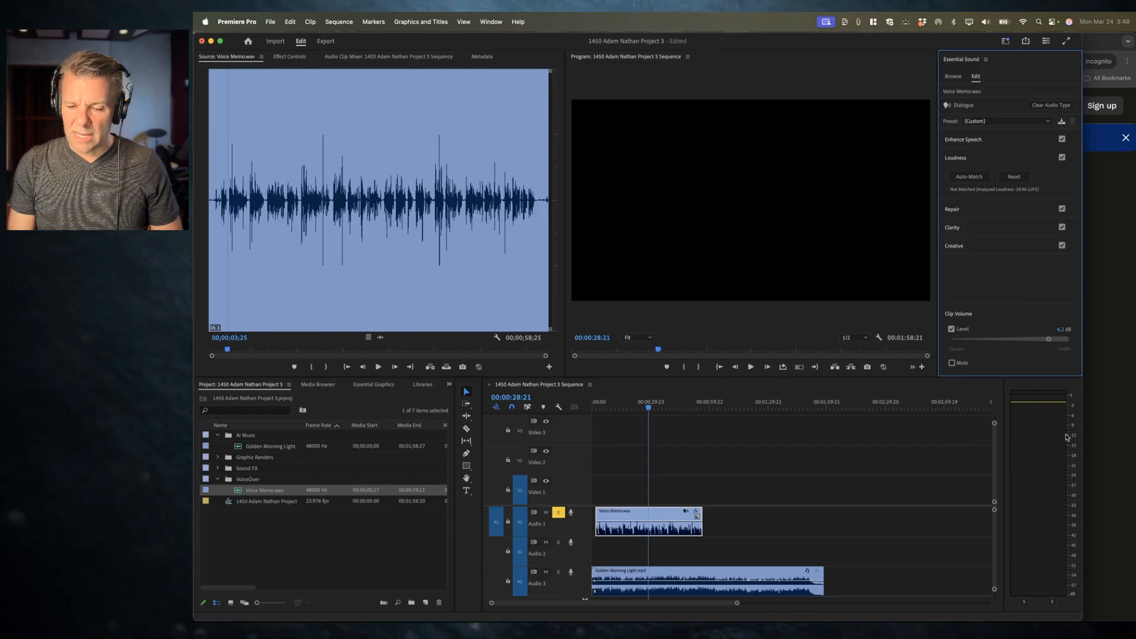
key(space)
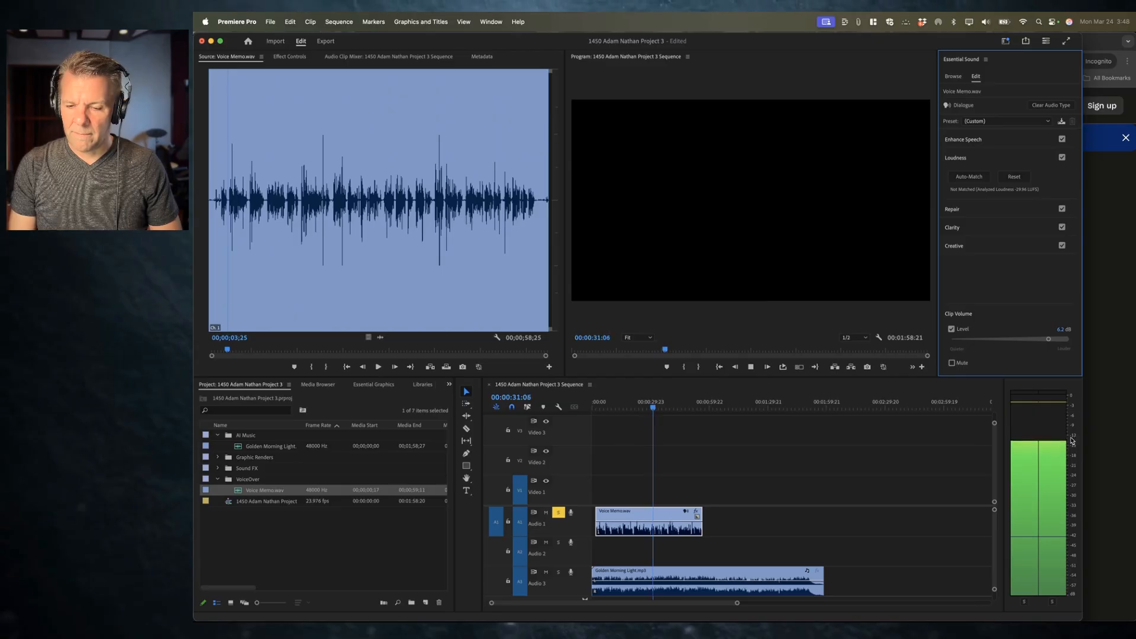
key(space)
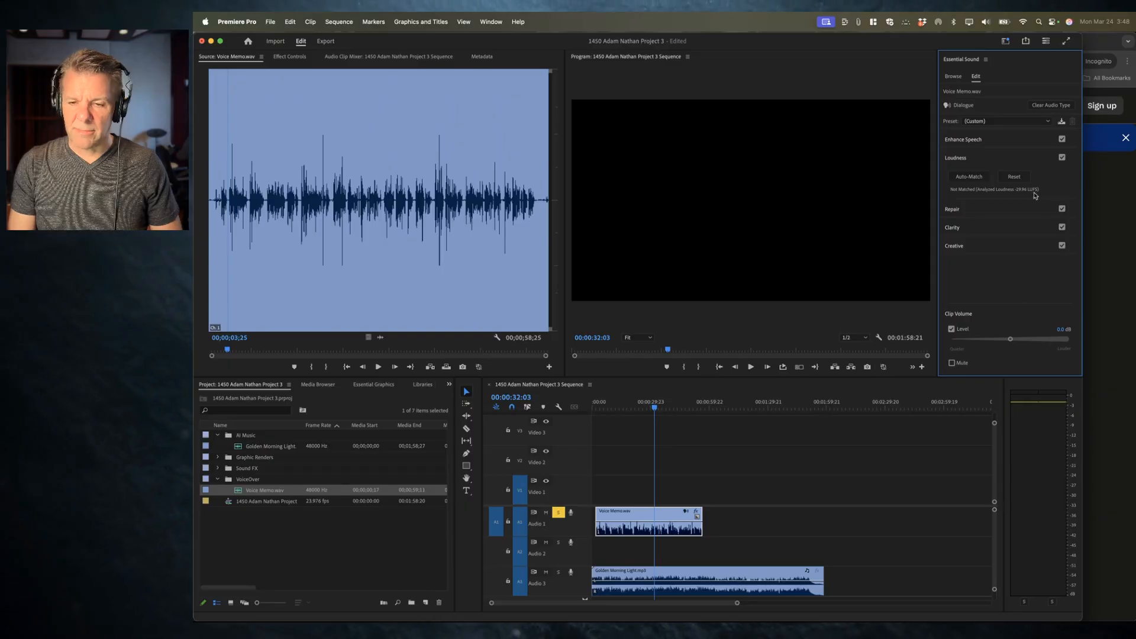
Step: Auto-match the voice memo clip's loudness again
click(968, 176)
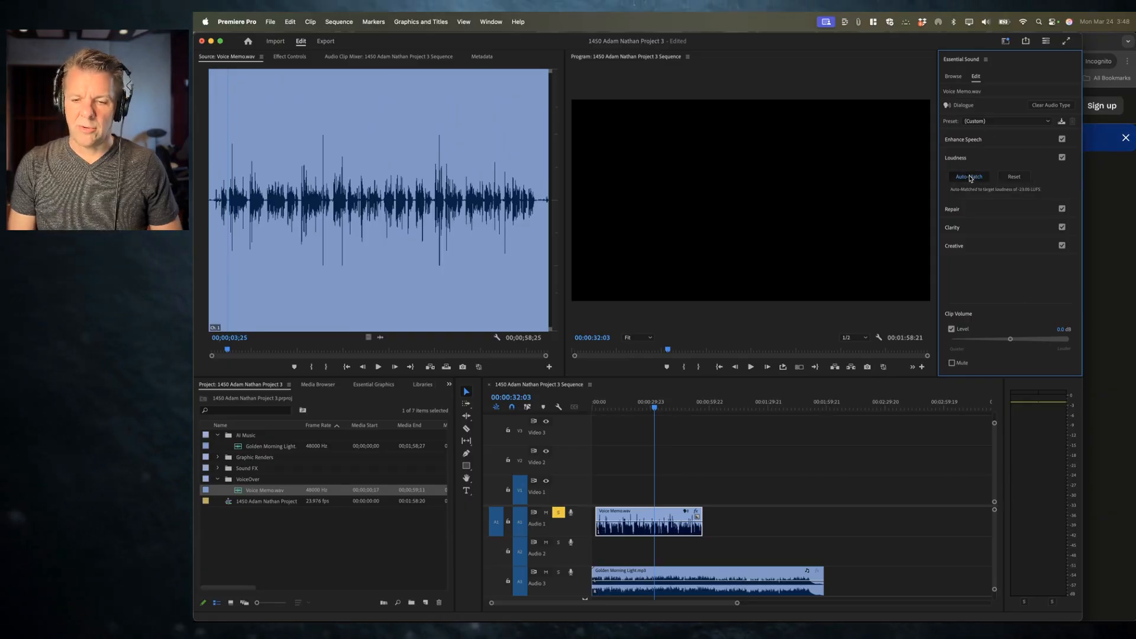
drag(1079, 196, 1134, 196)
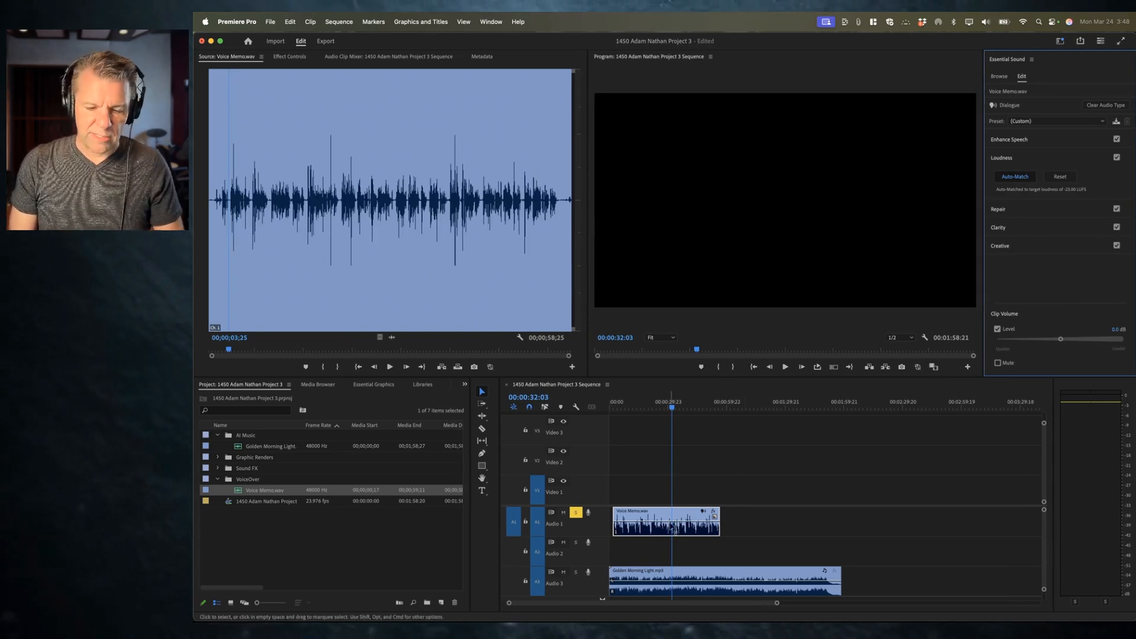
Step: Clear the music clip's audio type, re-tag it as Music, and auto-match its loudness
click(699, 574)
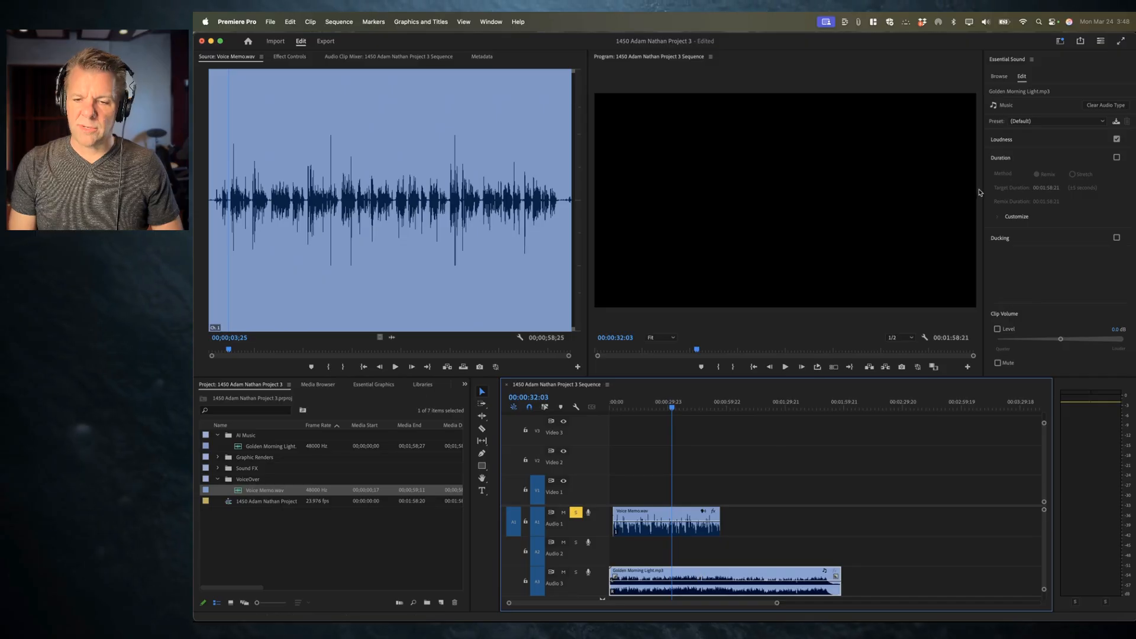
click(1005, 158)
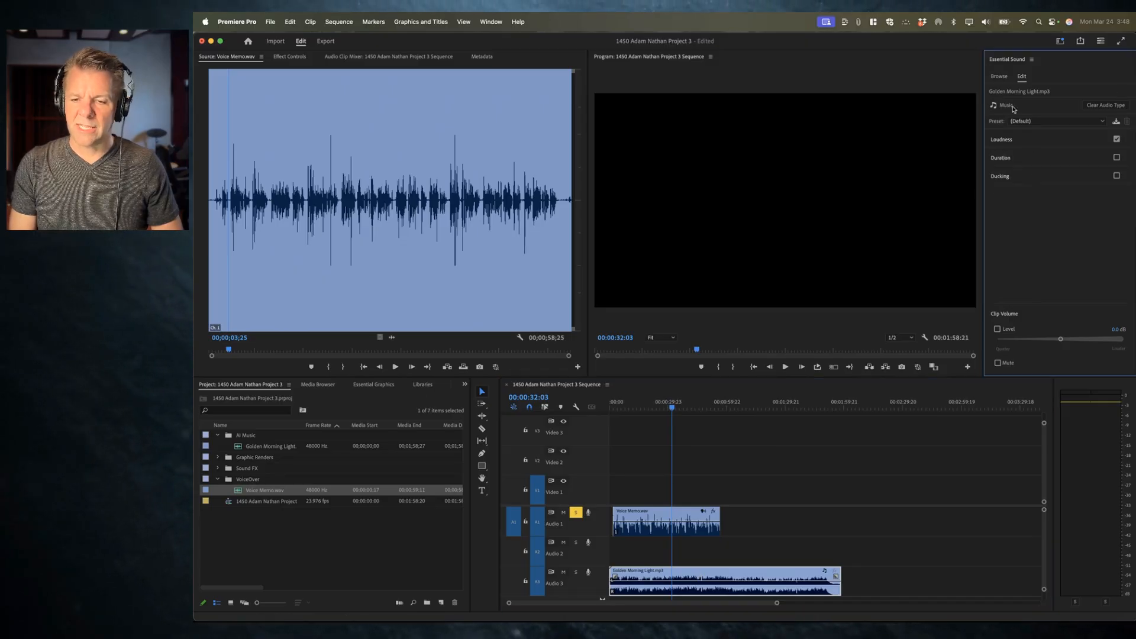
click(1106, 106)
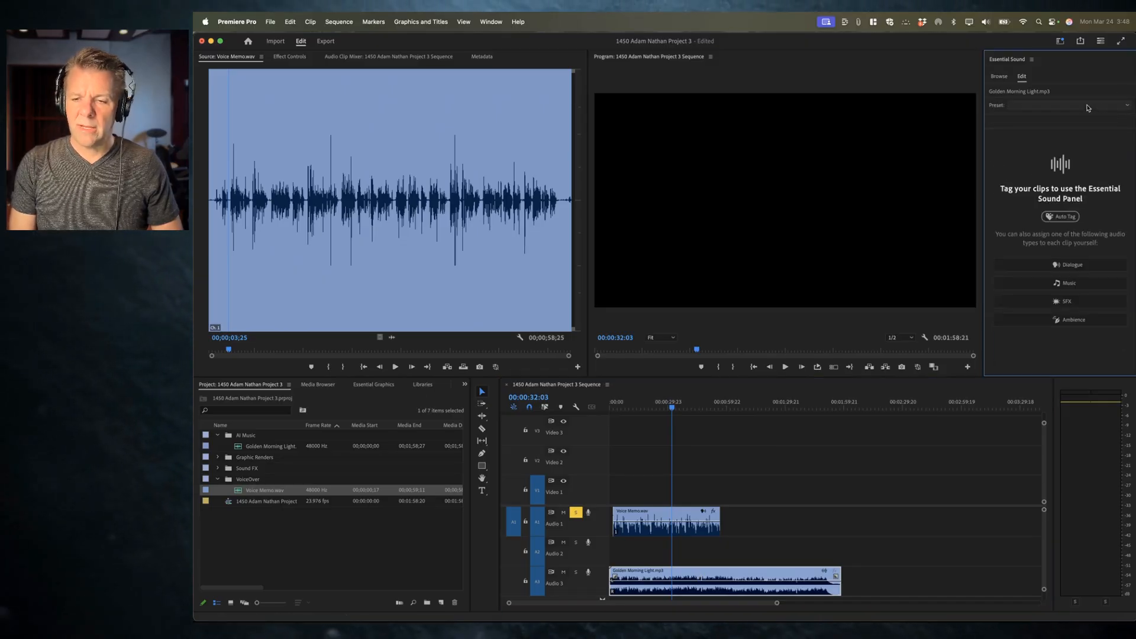
click(1058, 288)
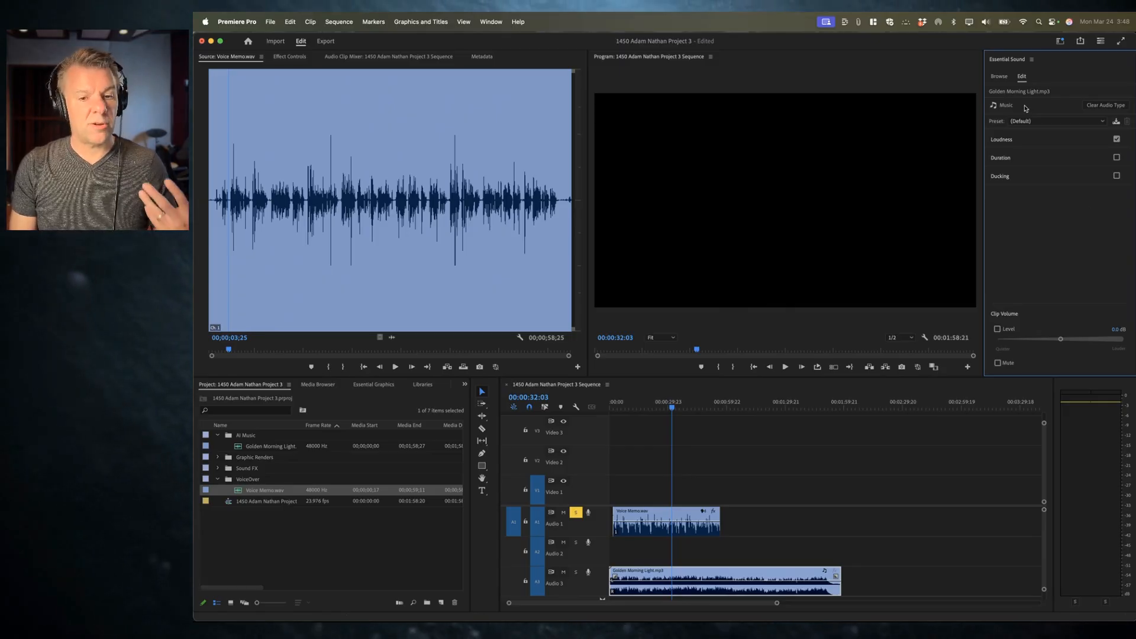
click(1033, 140)
click(1022, 160)
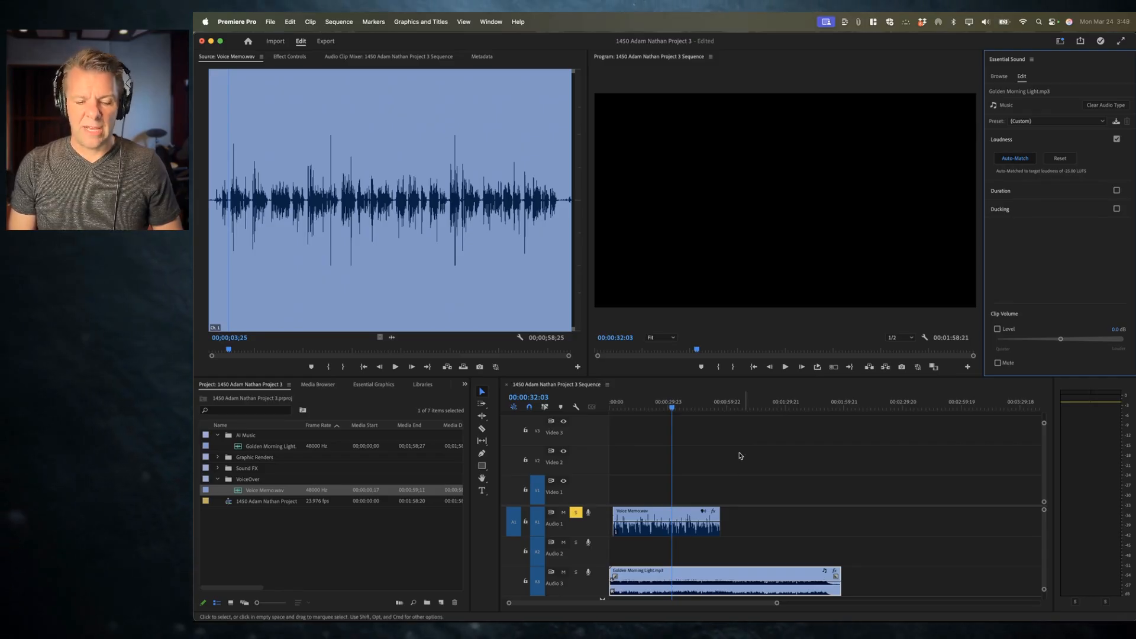
Step: Solo the music track and play it back
click(576, 512)
key(space)
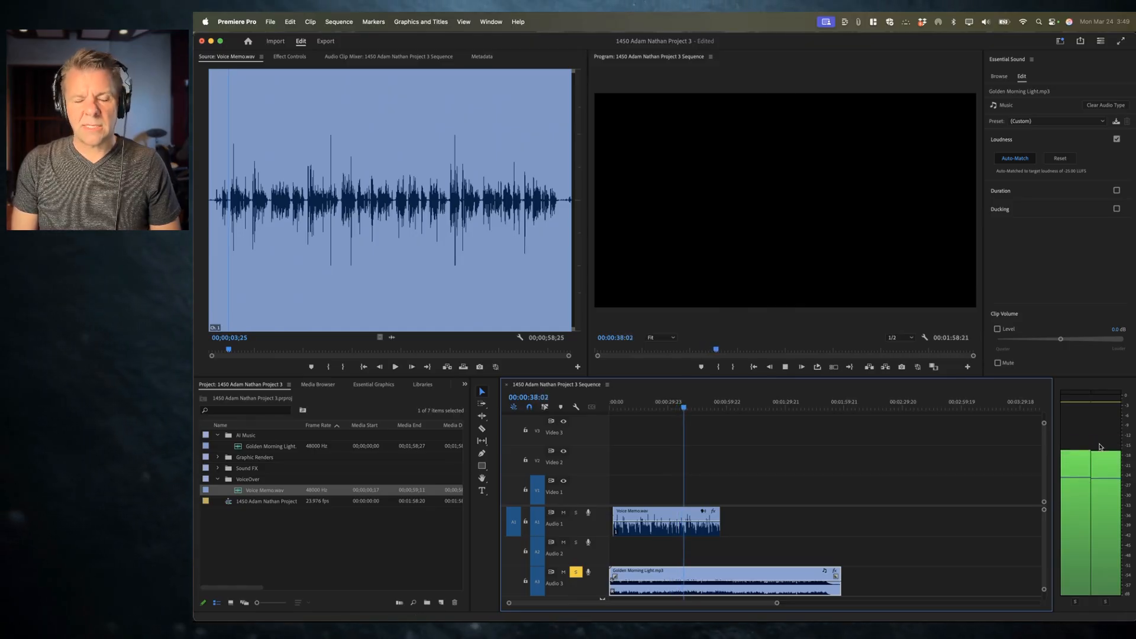
key(space)
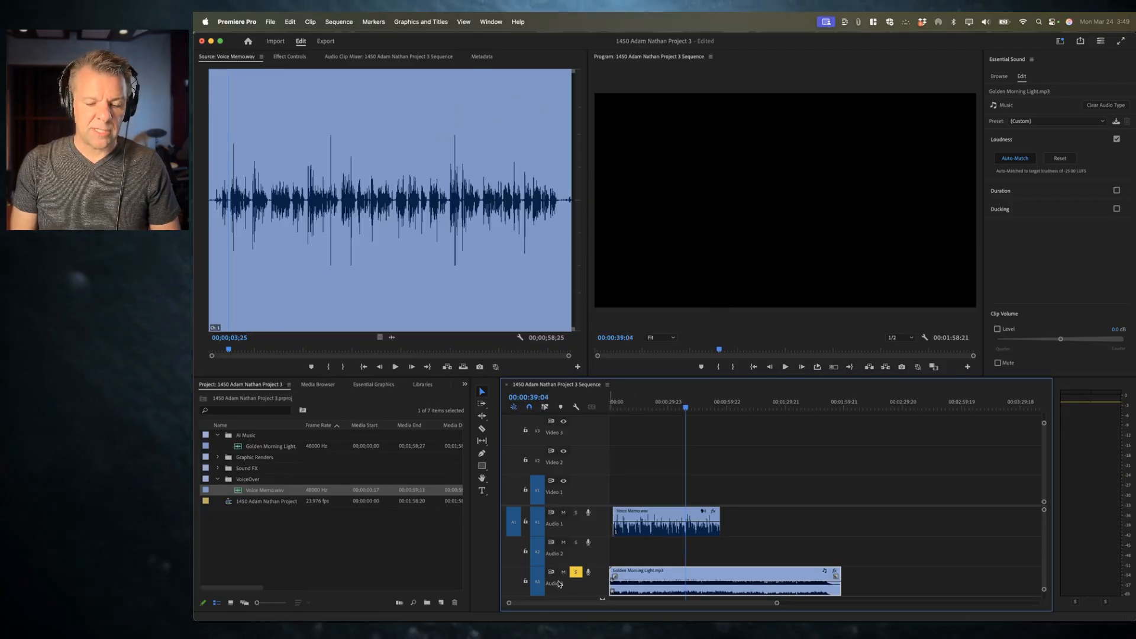
Step: Unsolo the music track and play the sequence from the start
click(575, 572)
drag(630, 403, 597, 400)
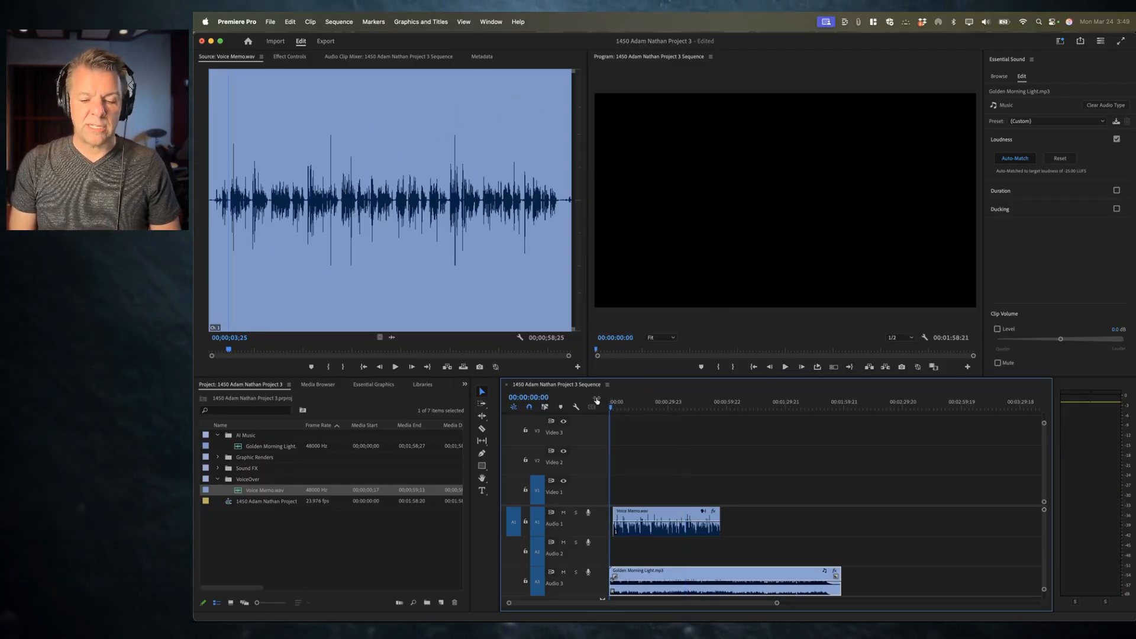
key(space)
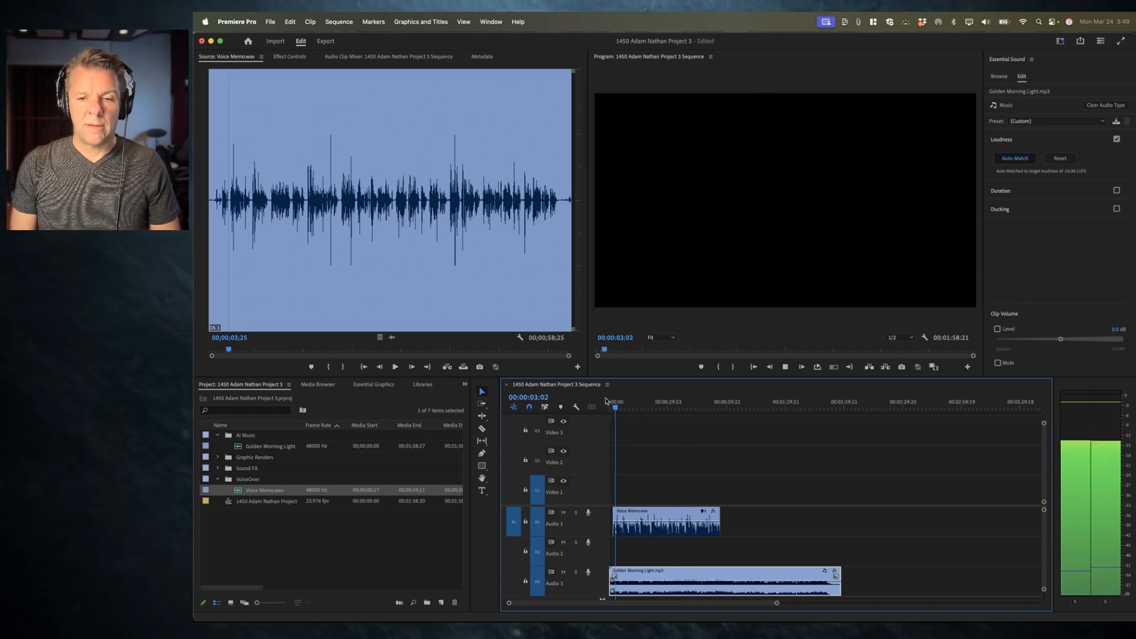
key(space)
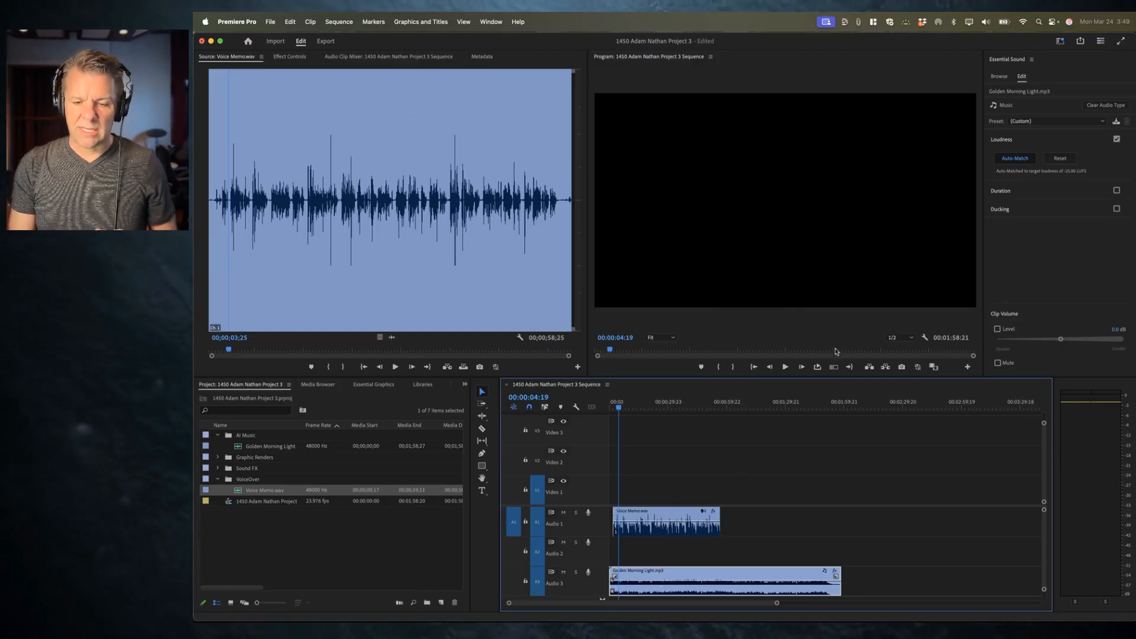
Step: Try trimming the music clip's end to the voiceover's end, preview it, and undo the trim
drag(837, 588, 720, 577)
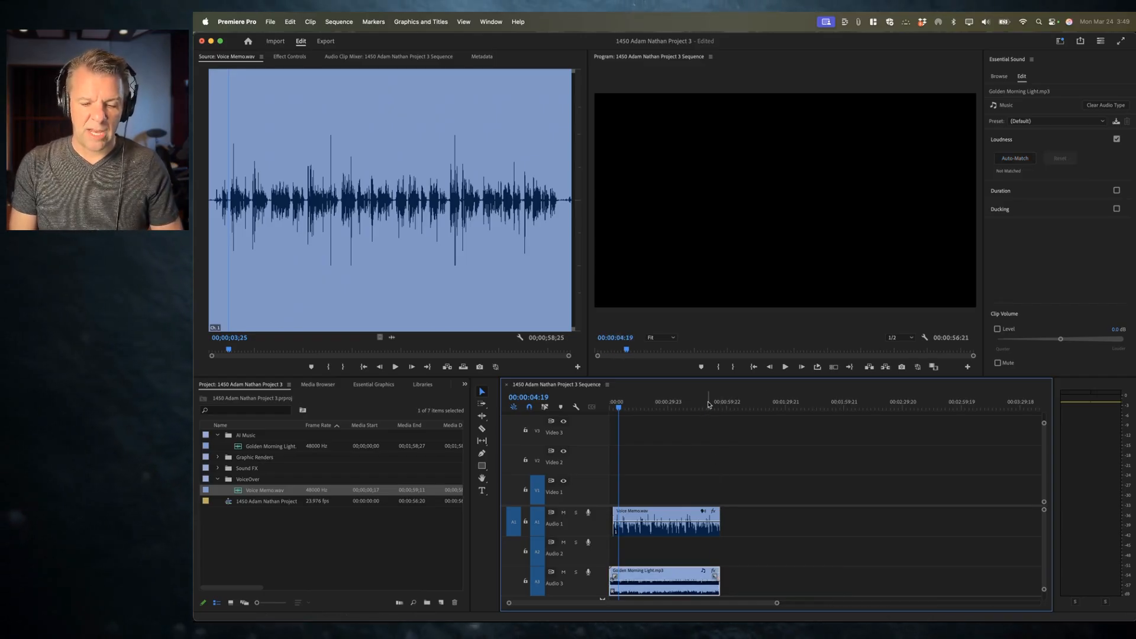
click(705, 404)
key(space)
key(space)
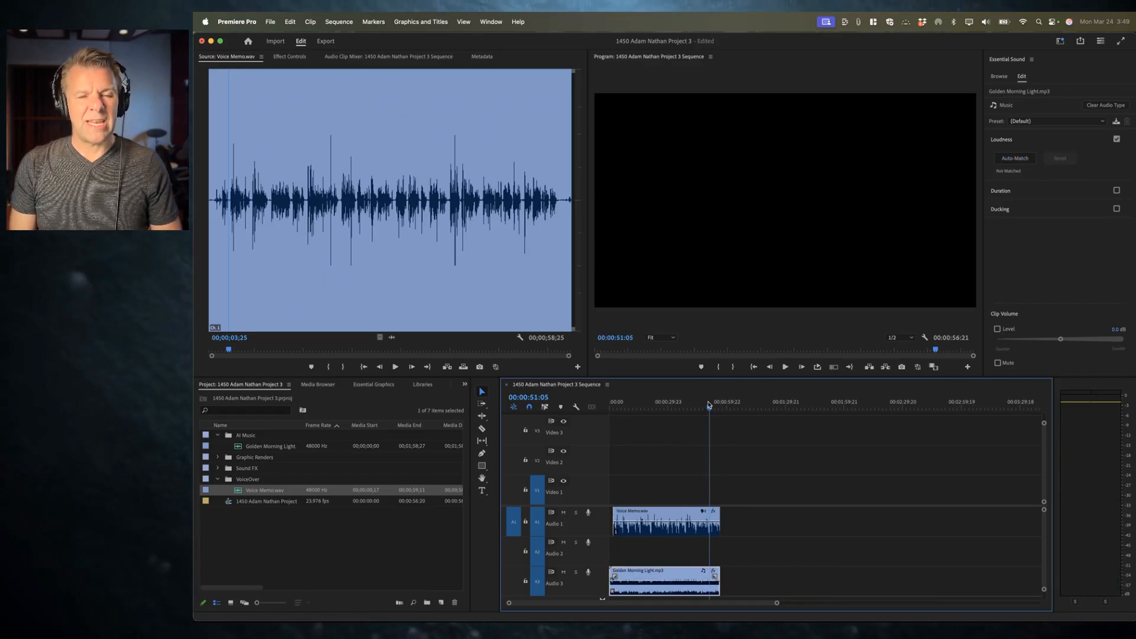
key(super+z)
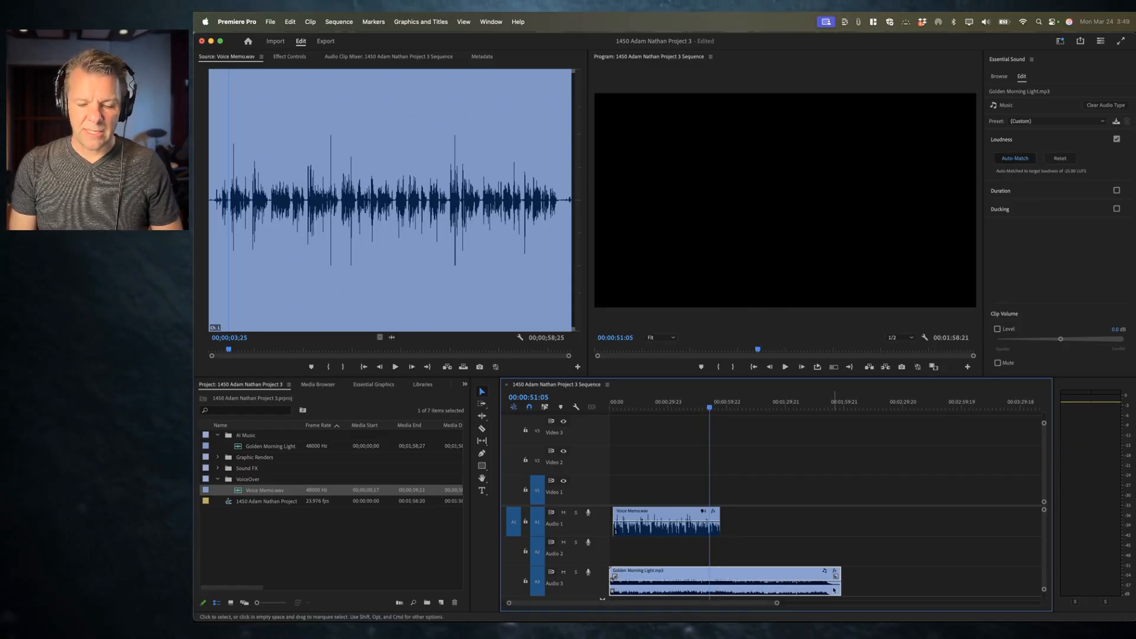
Step: Zoom into the end of the music clip and play it back
click(838, 407)
key(=)
key(=)
key(=)
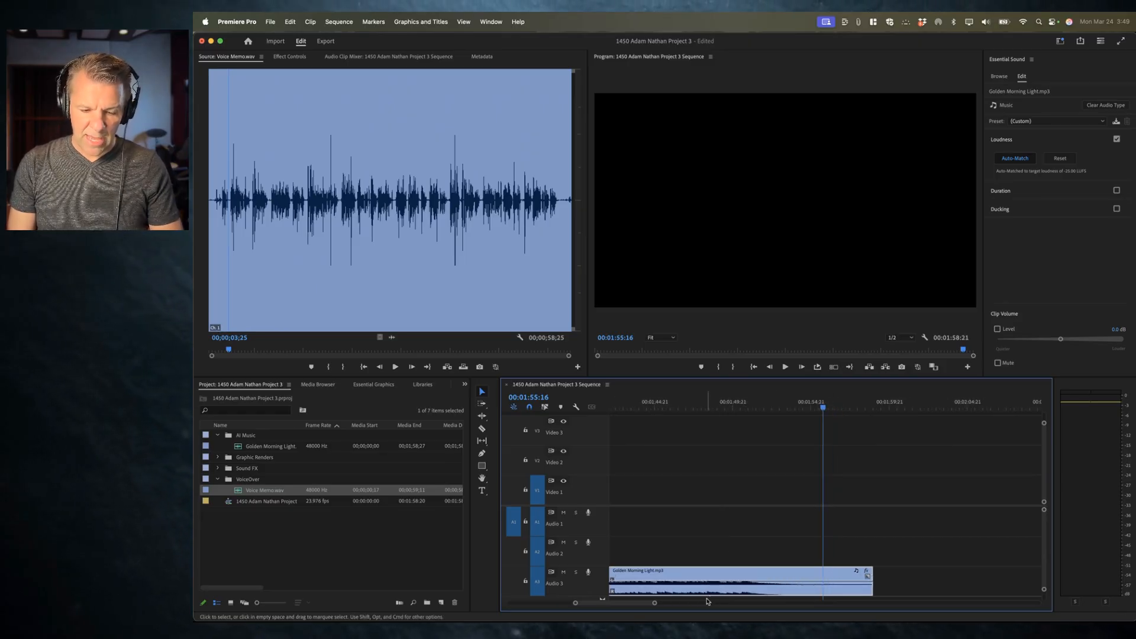
scroll(755, 542, down, 2)
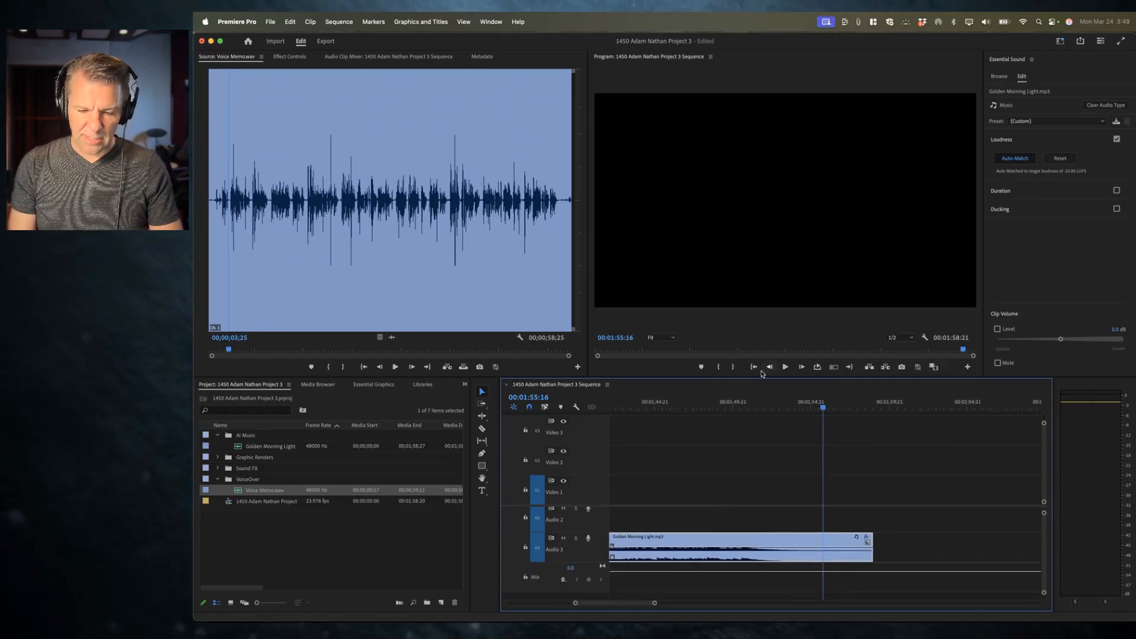
click(739, 407)
key(space)
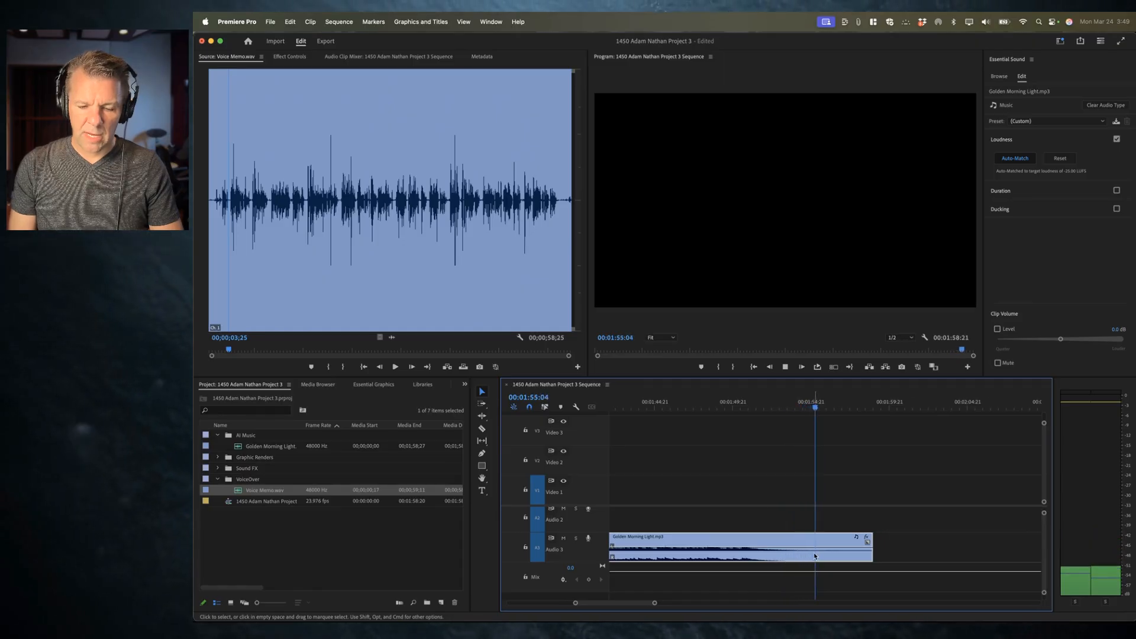
Step: Trim the music clip's end to about 1:55 and add a short fade-out at its end
drag(875, 554, 816, 554)
click(752, 405)
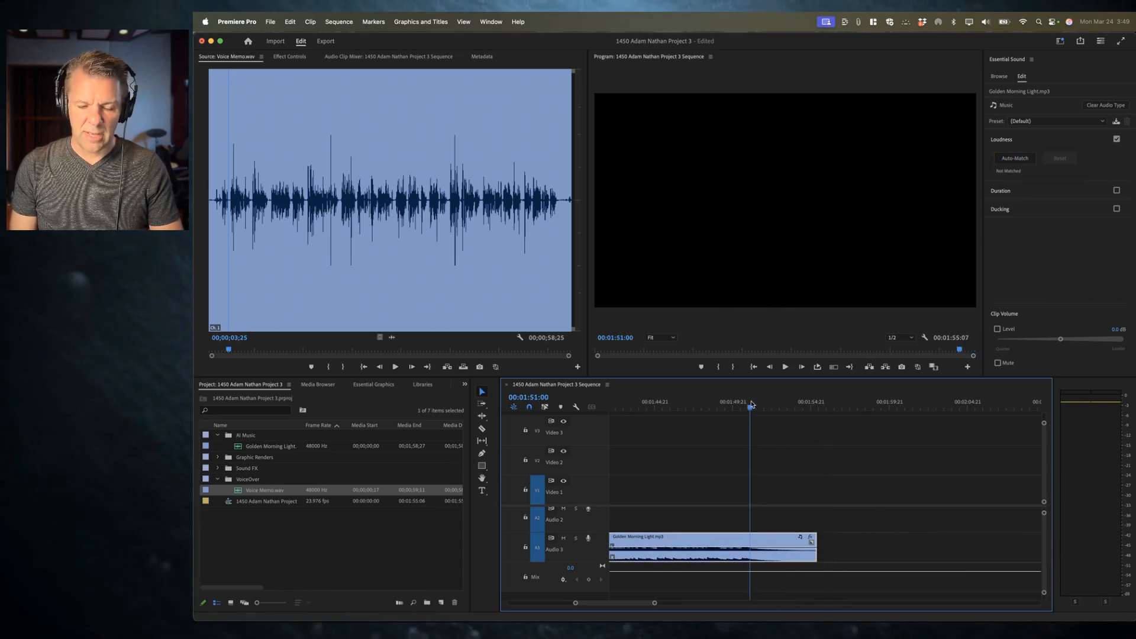
key(space)
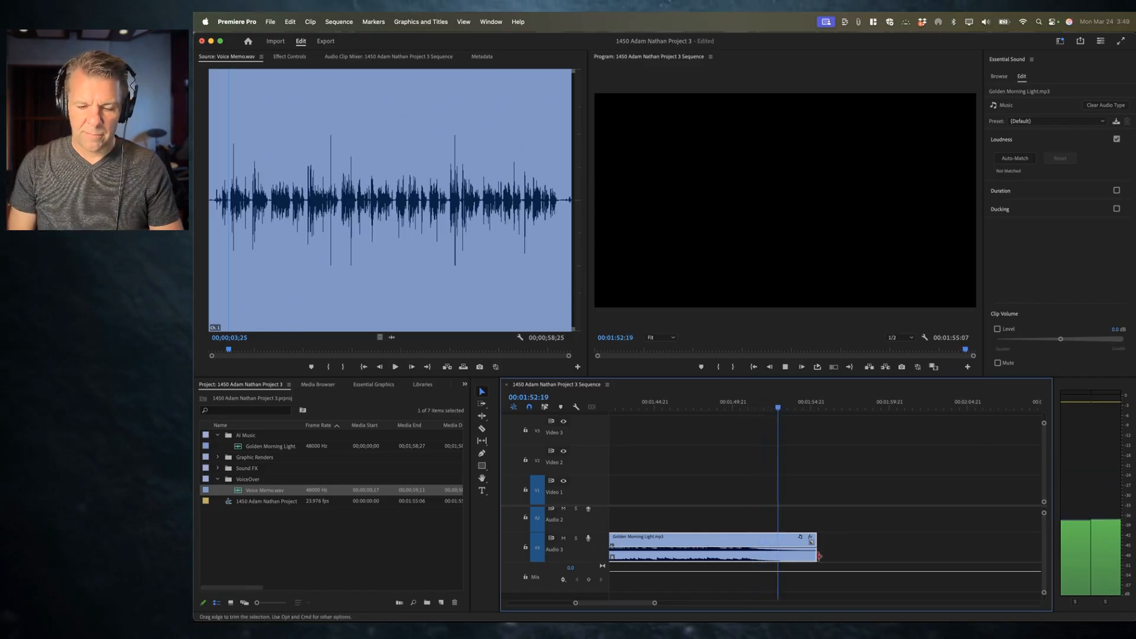
drag(816, 554, 780, 546)
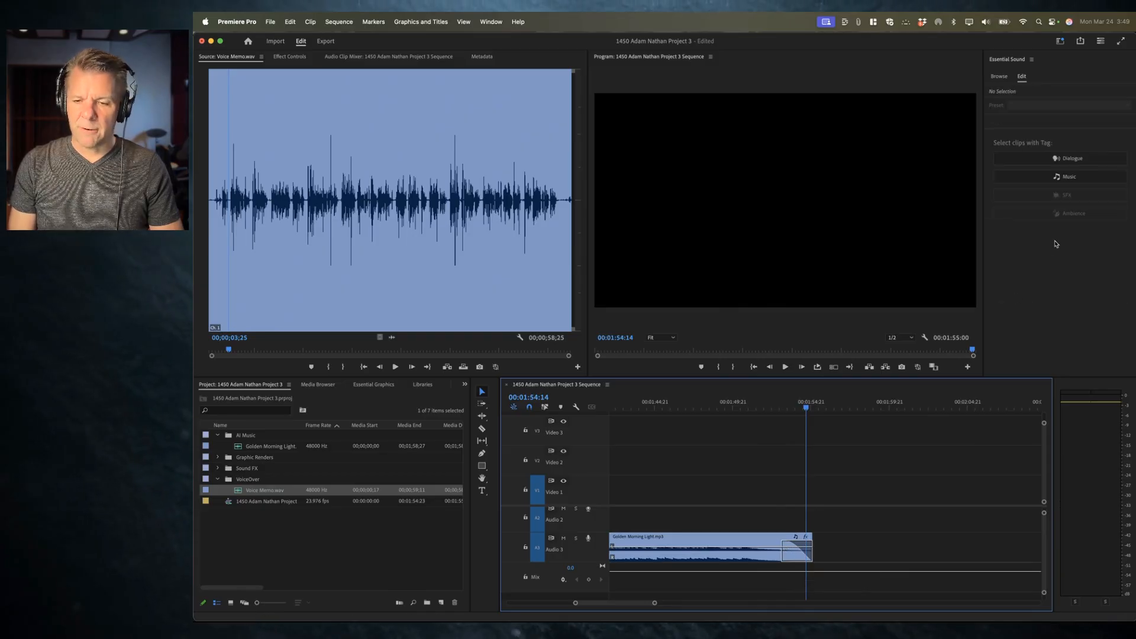
click(738, 539)
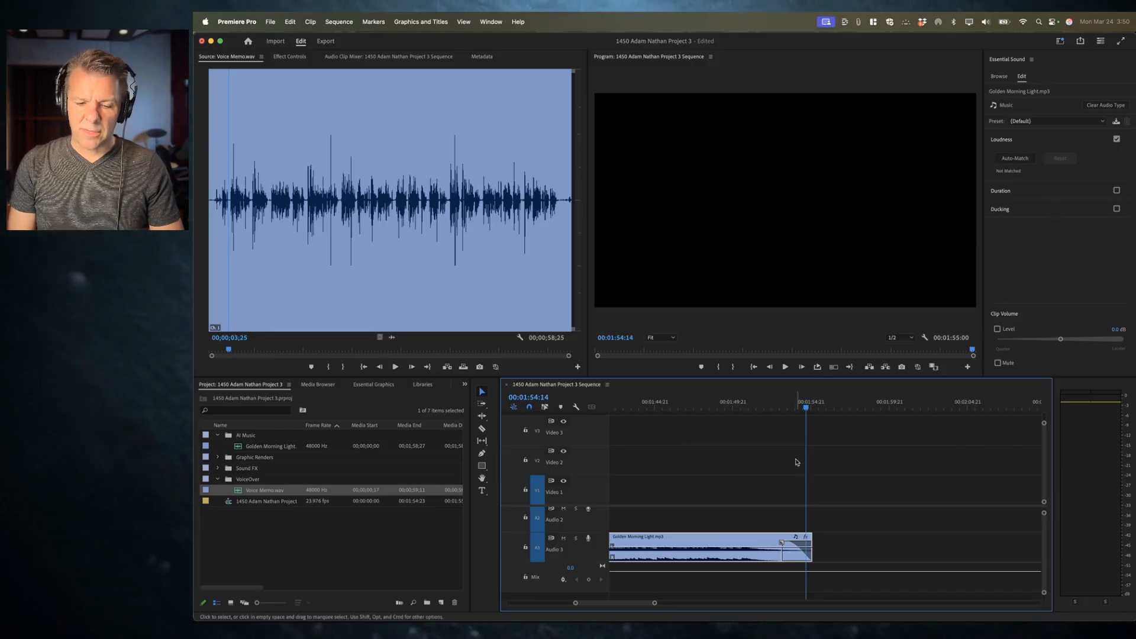
Step: Auto-match the music clip's loudness and enable Duration with the Stretch method set to 00:01:00:00
click(1012, 159)
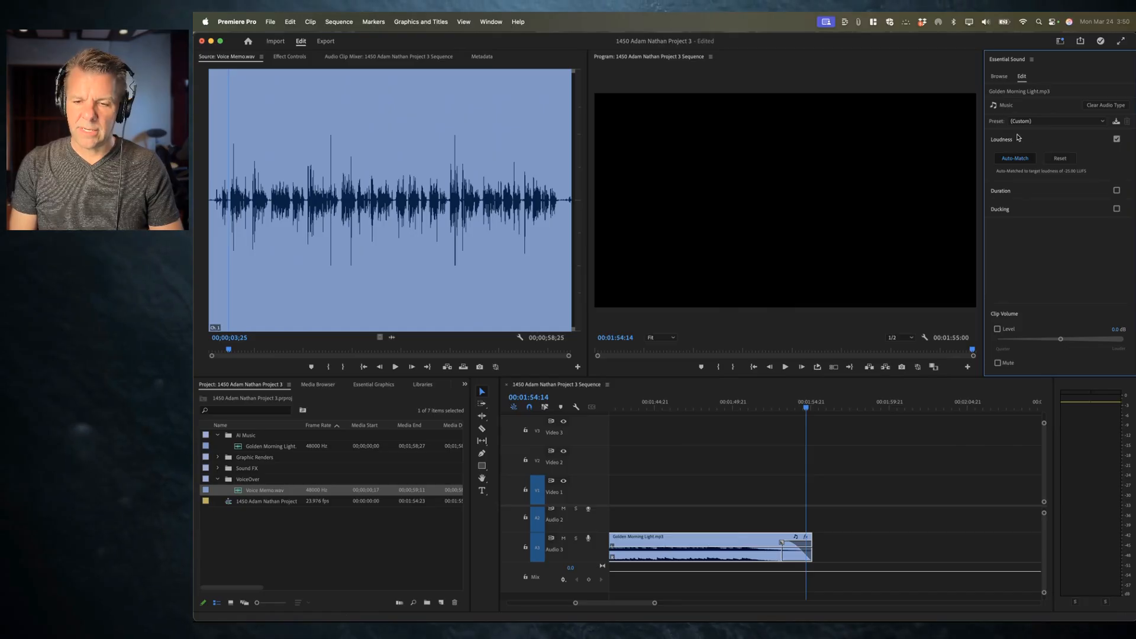
click(1018, 139)
click(1013, 159)
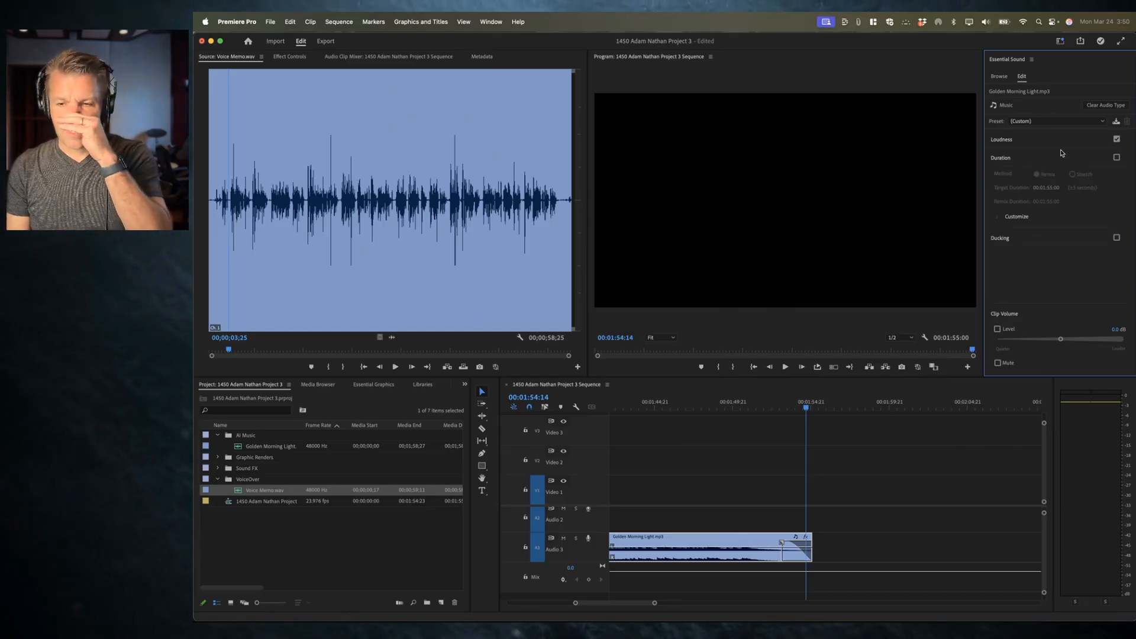
click(1117, 158)
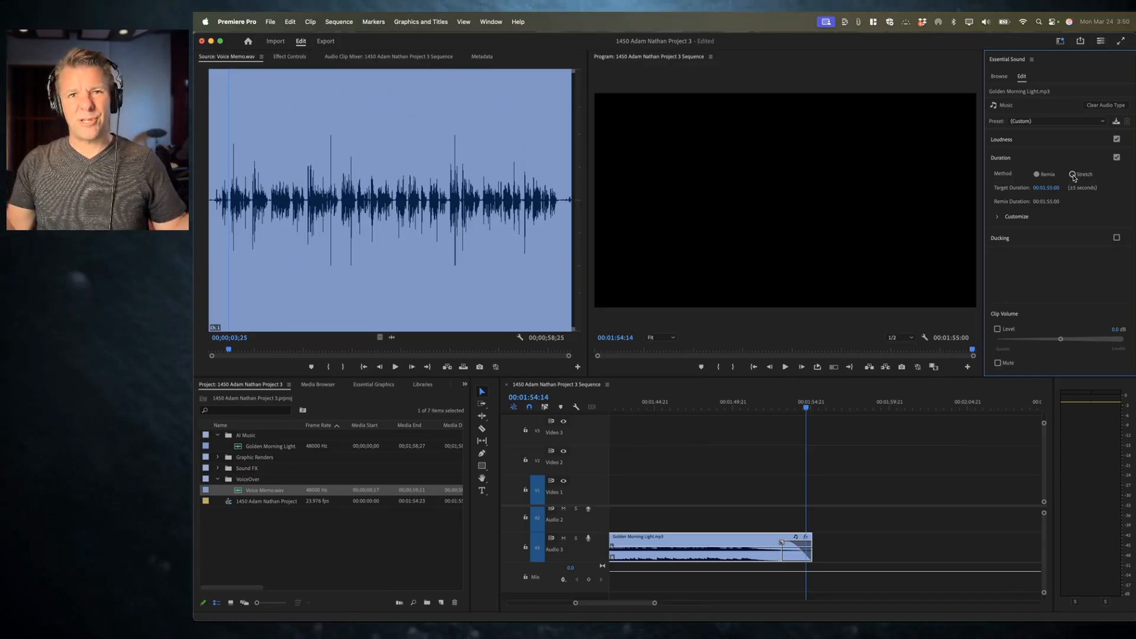
click(1072, 174)
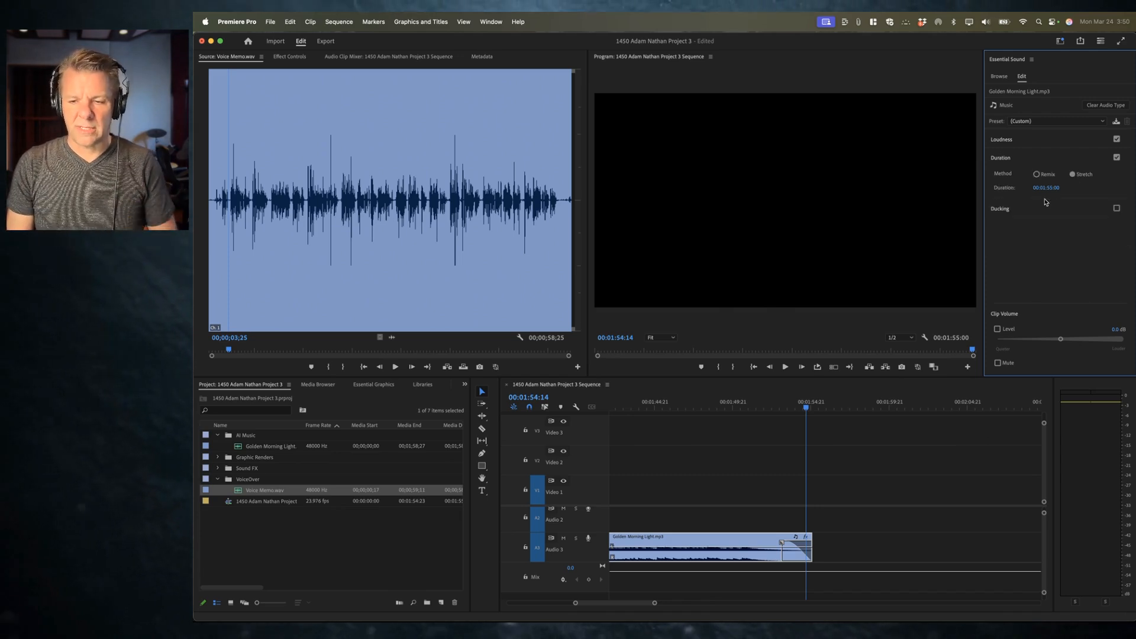
click(1045, 188)
text(10)
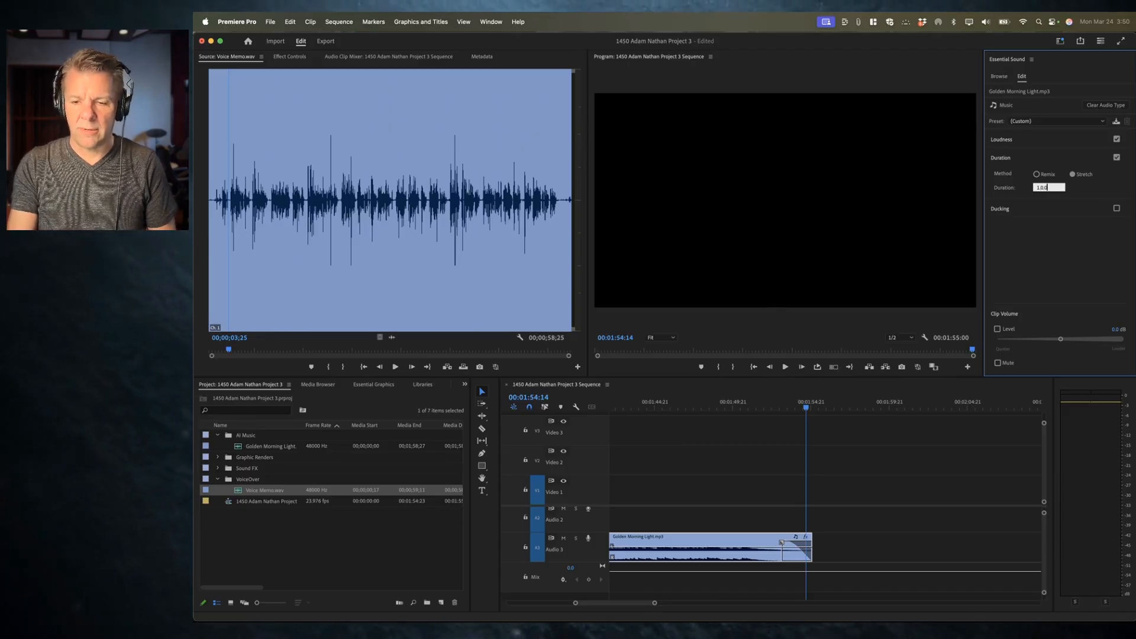
key(Return)
Step: Play the stretched music clip from the start of the sequence
scroll(720, 521, down, 5)
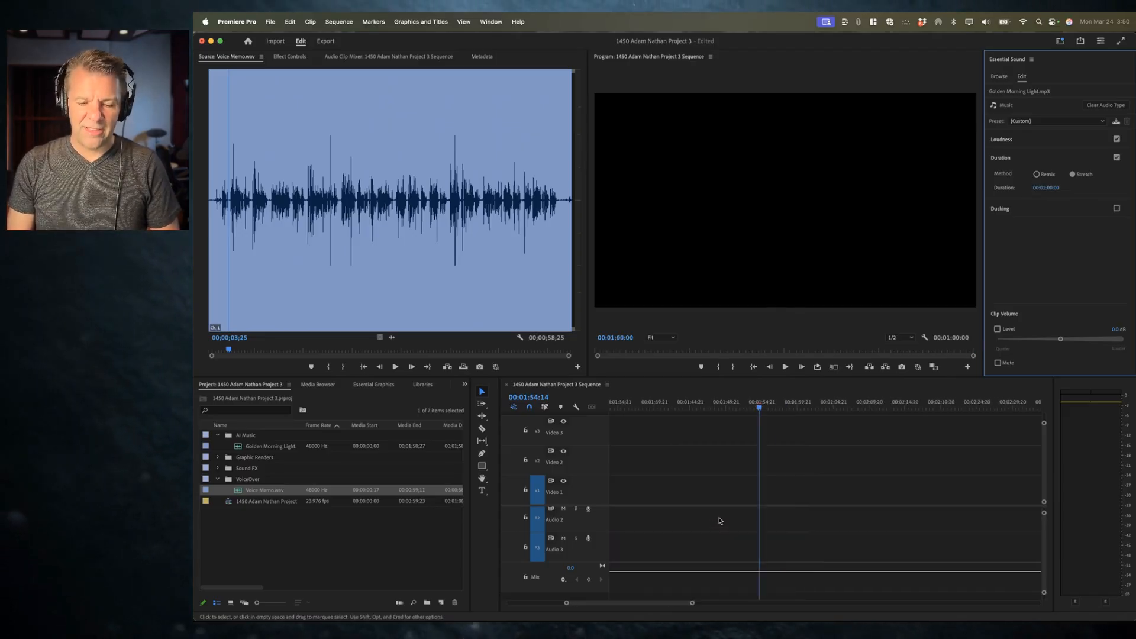
scroll(720, 520, left, 10)
click(628, 401)
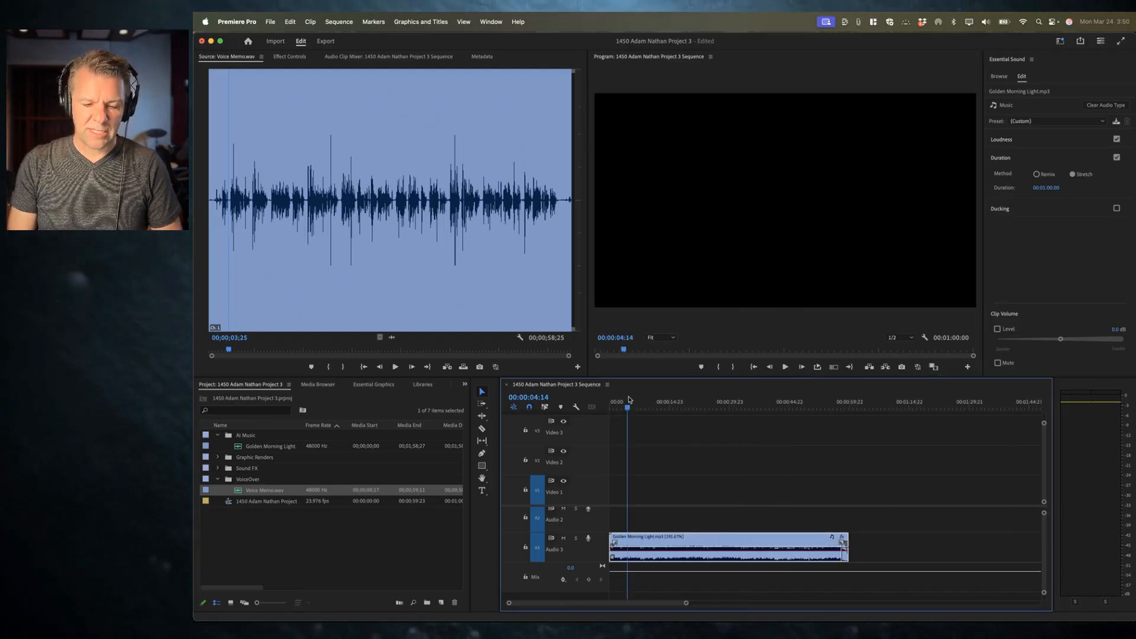
key(space)
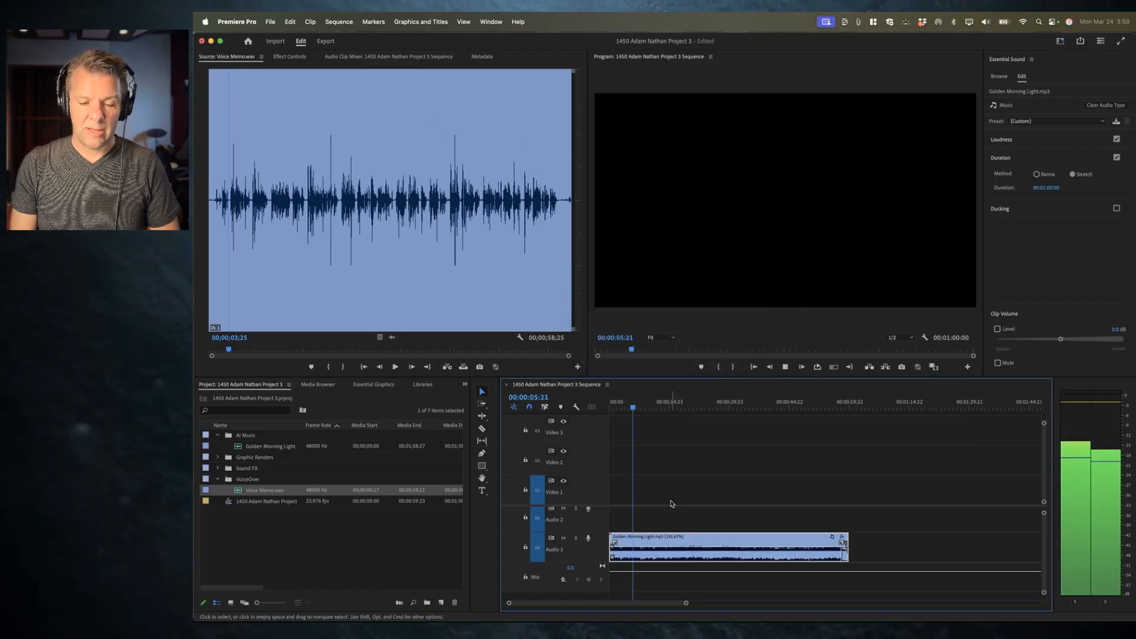
key(space)
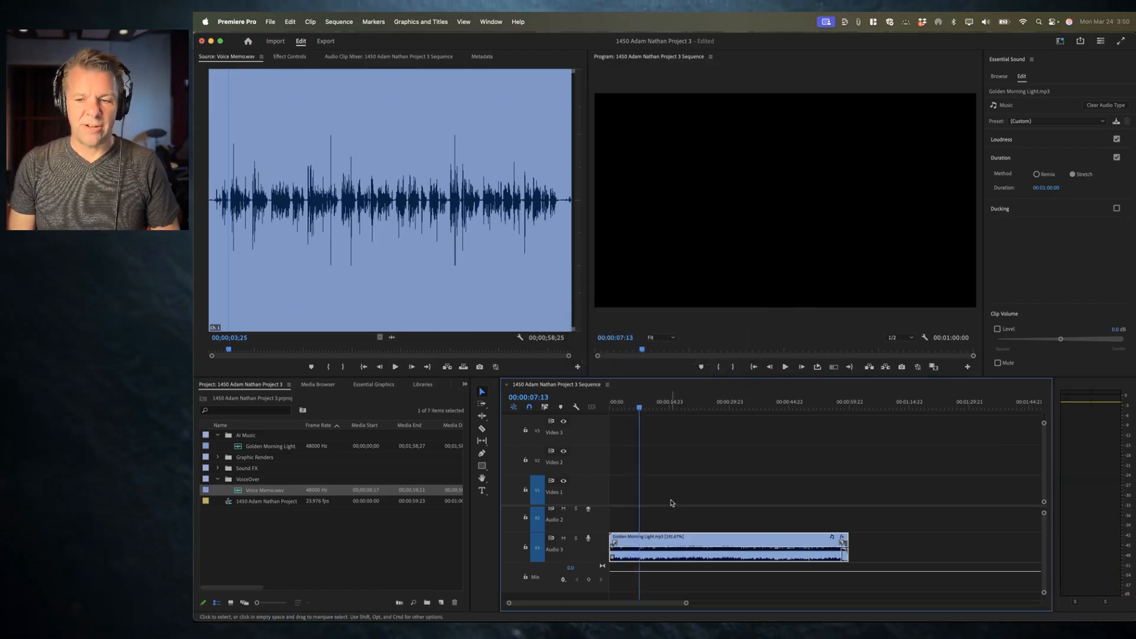
Step: Switch the music clip's duration method to Remix and play it back
click(1038, 174)
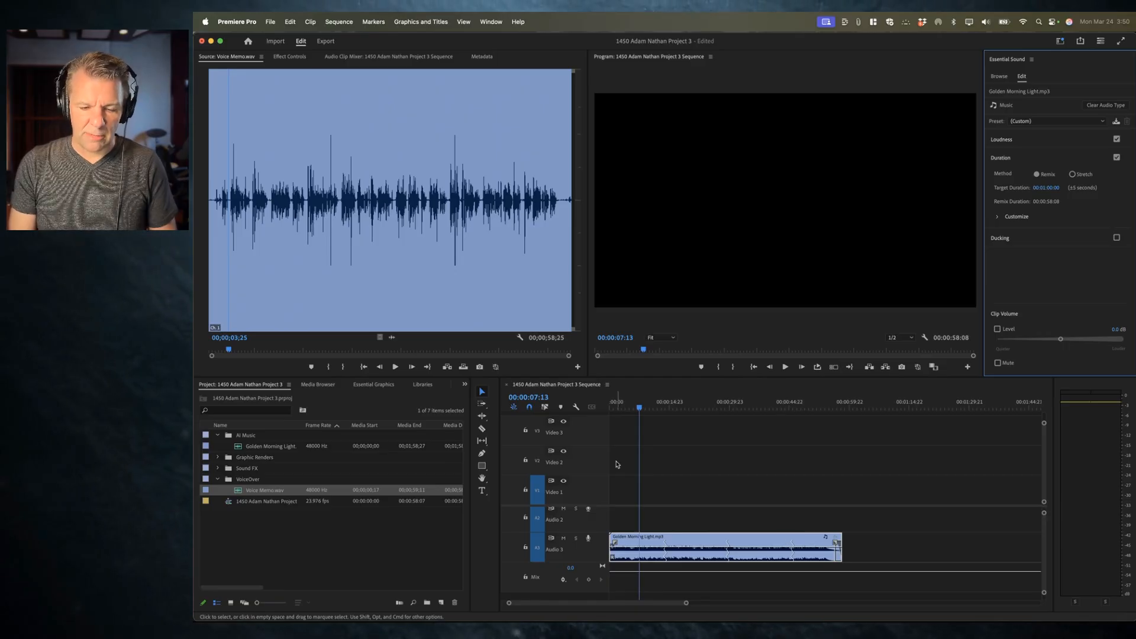
key(space)
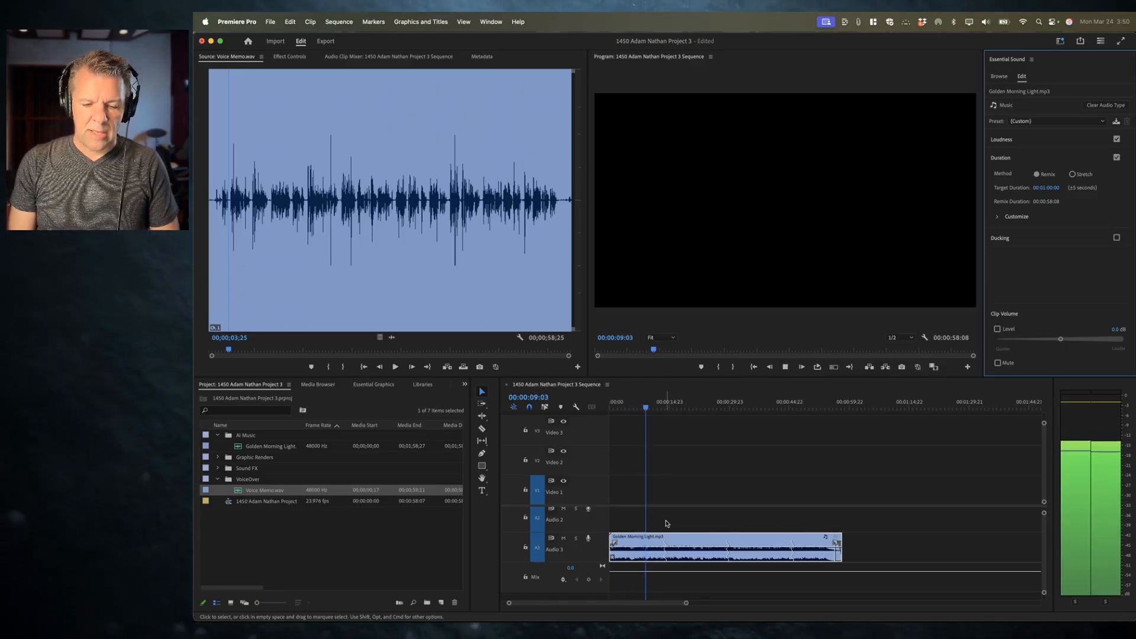
key(space)
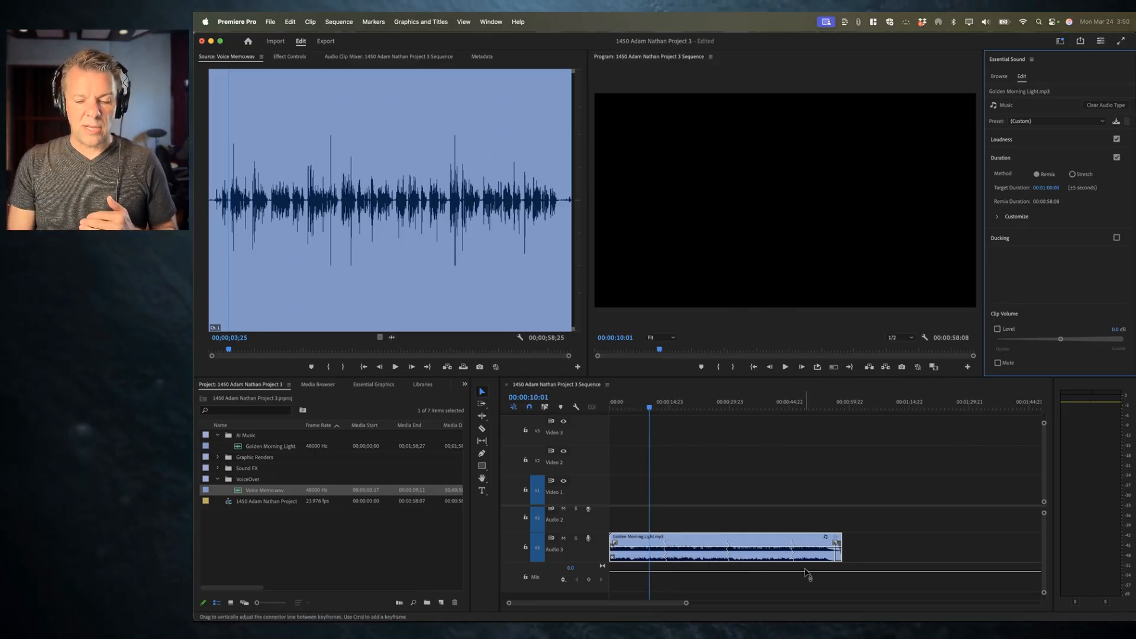
scroll(866, 550, up, 2)
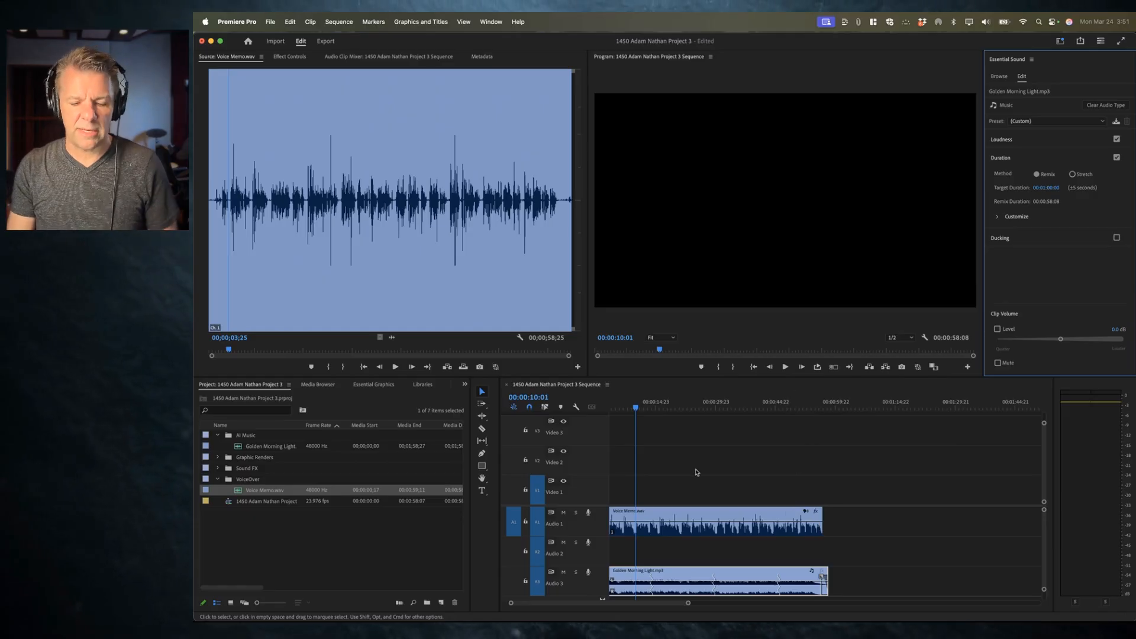
Step: Play the remixed music from several points early in the sequence
click(642, 406)
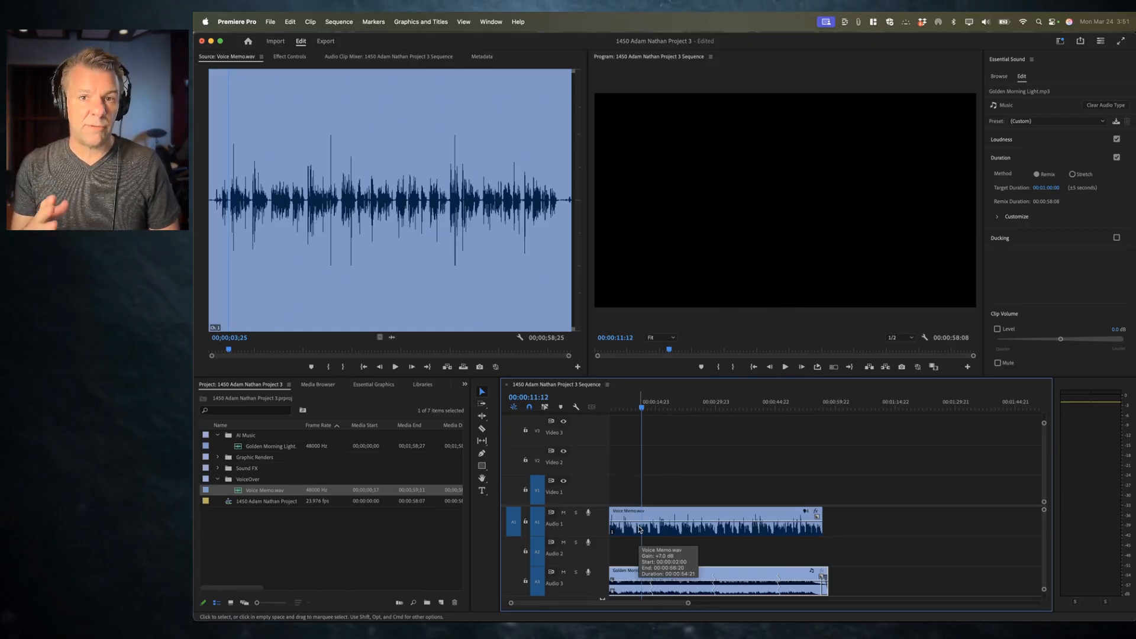
key(space)
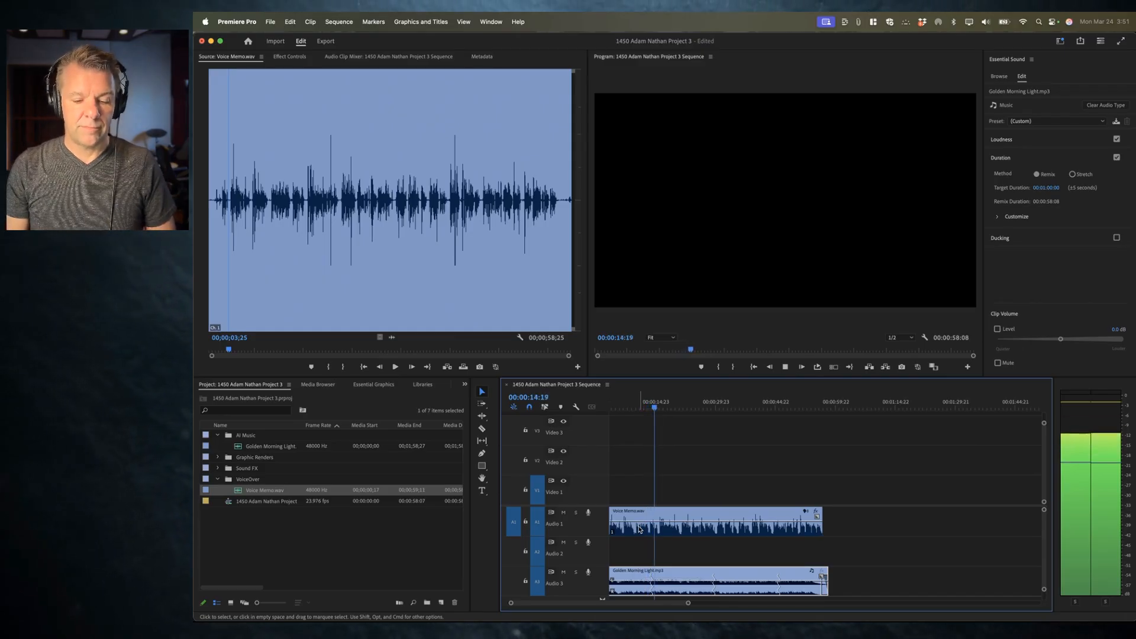
key(space)
click(704, 406)
key(space)
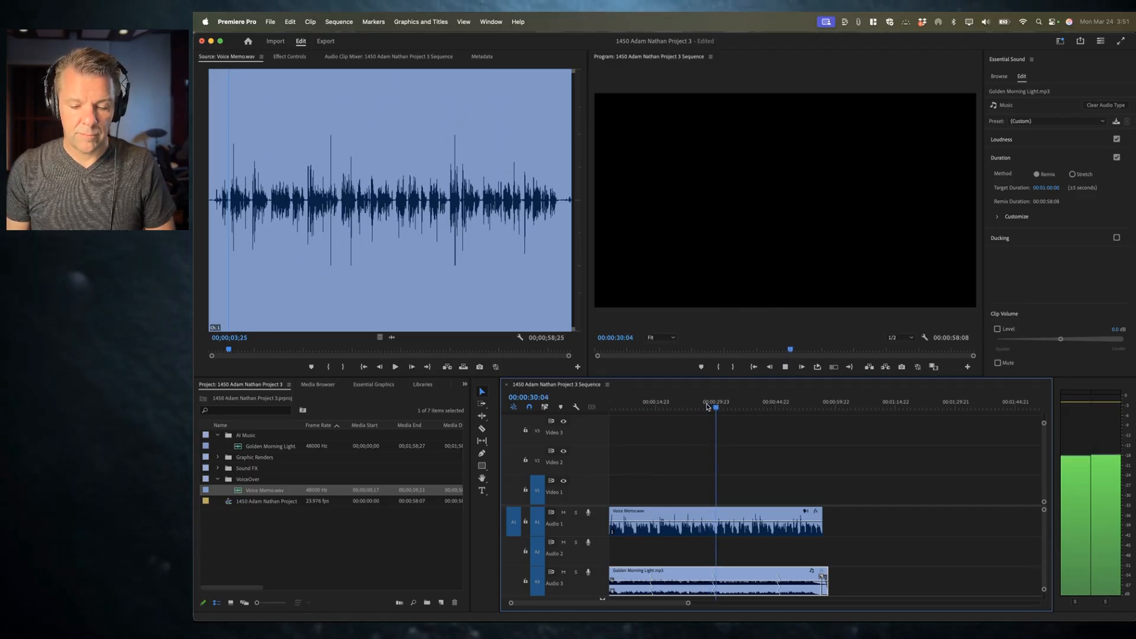
key(space)
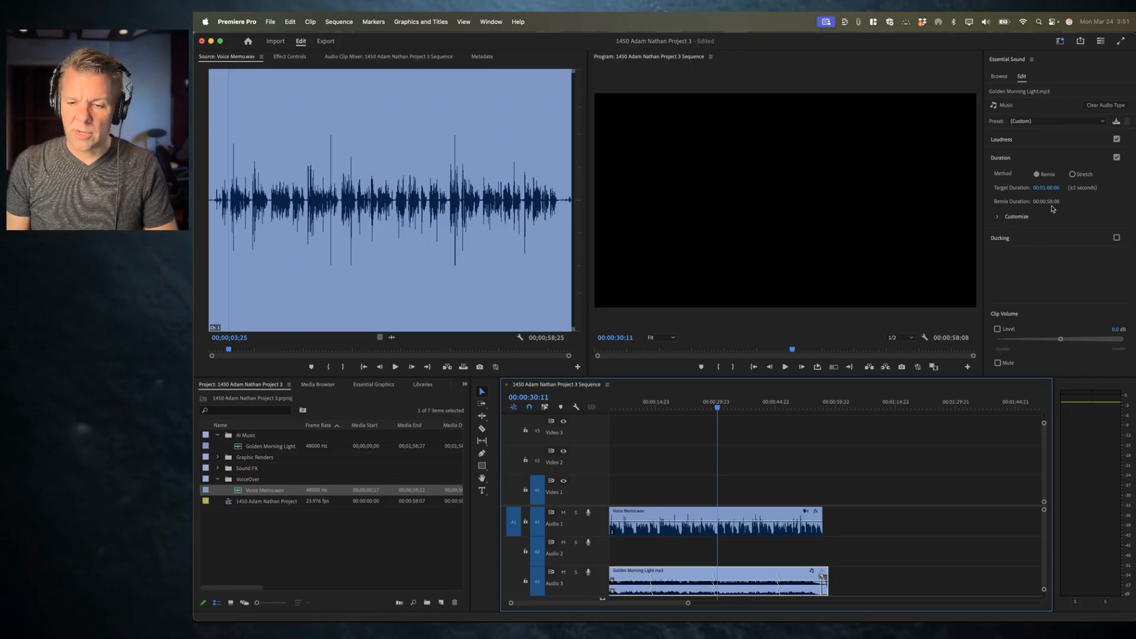
Step: Customize the remix, setting Segments to 9.1 and Variations to 0.8
click(997, 217)
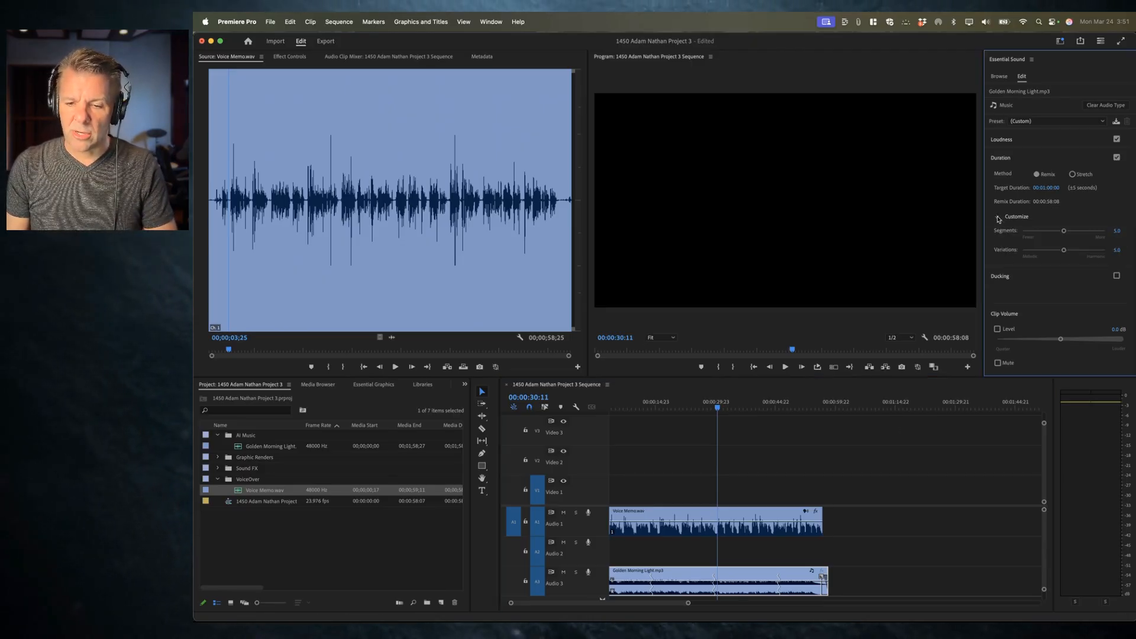
drag(1065, 234, 1098, 232)
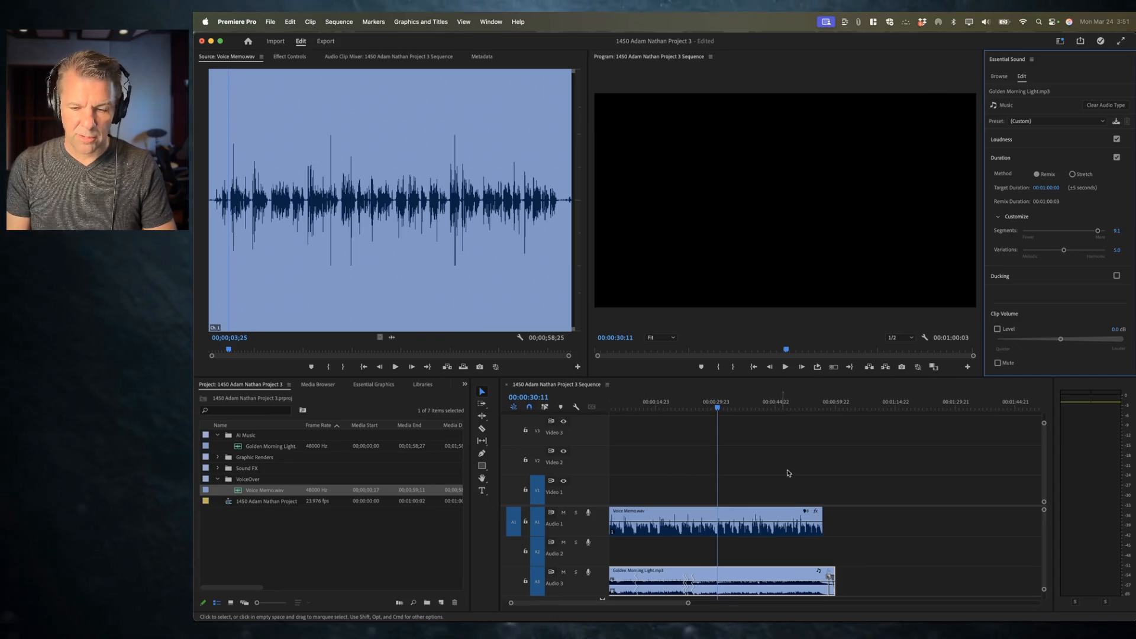
drag(1092, 253, 1095, 251)
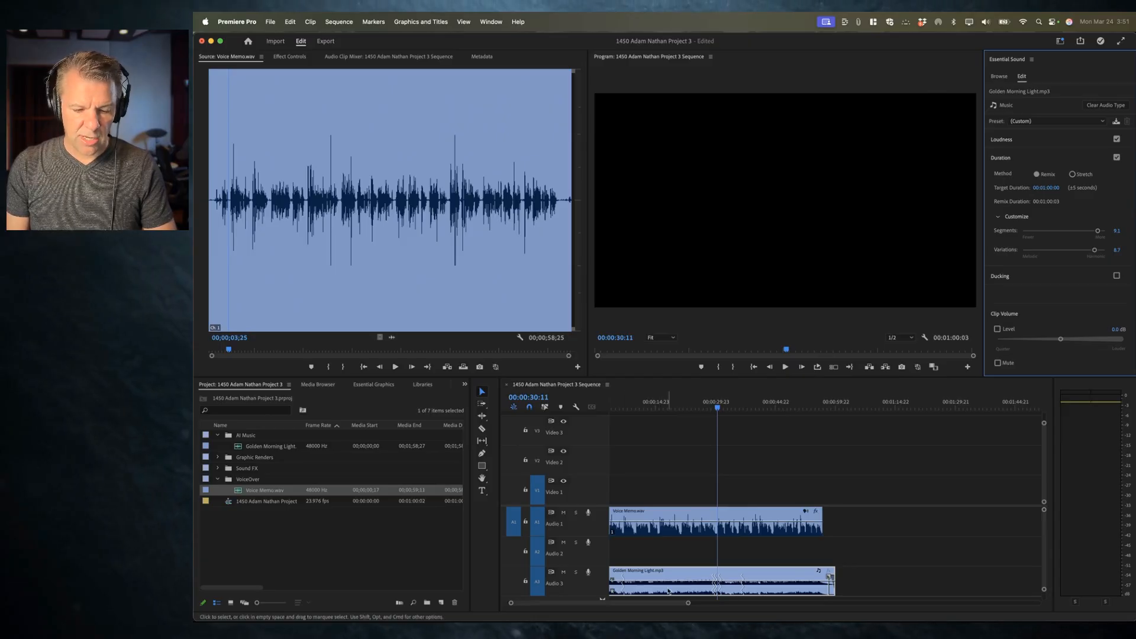
drag(1028, 253, 1029, 250)
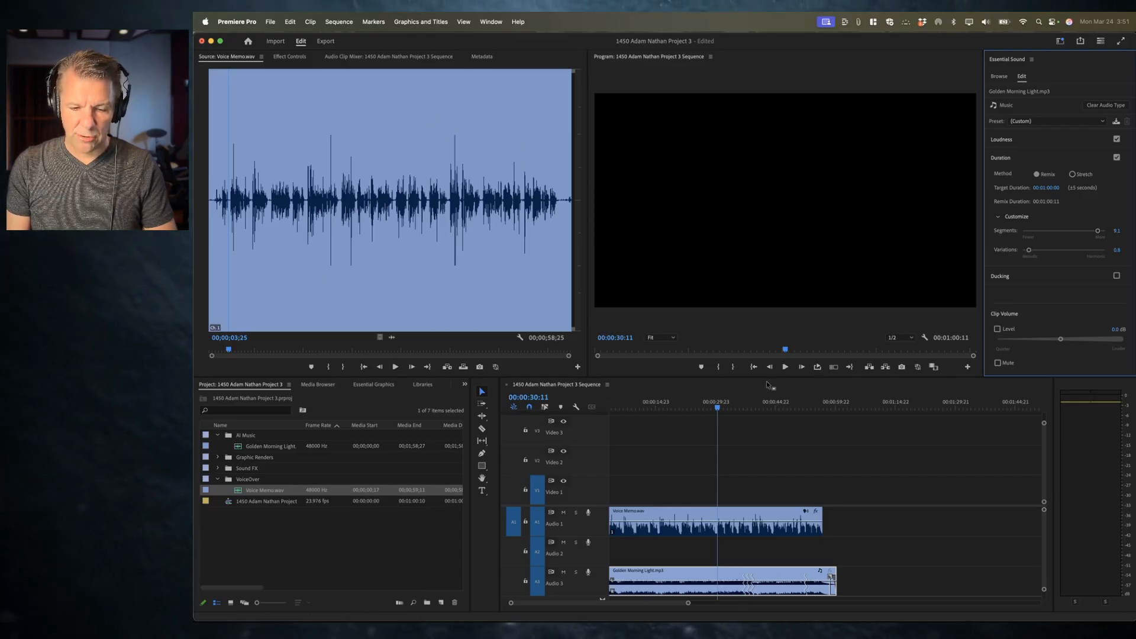
Step: Play the customized remix from around 35 seconds into the sequence
click(740, 404)
key(space)
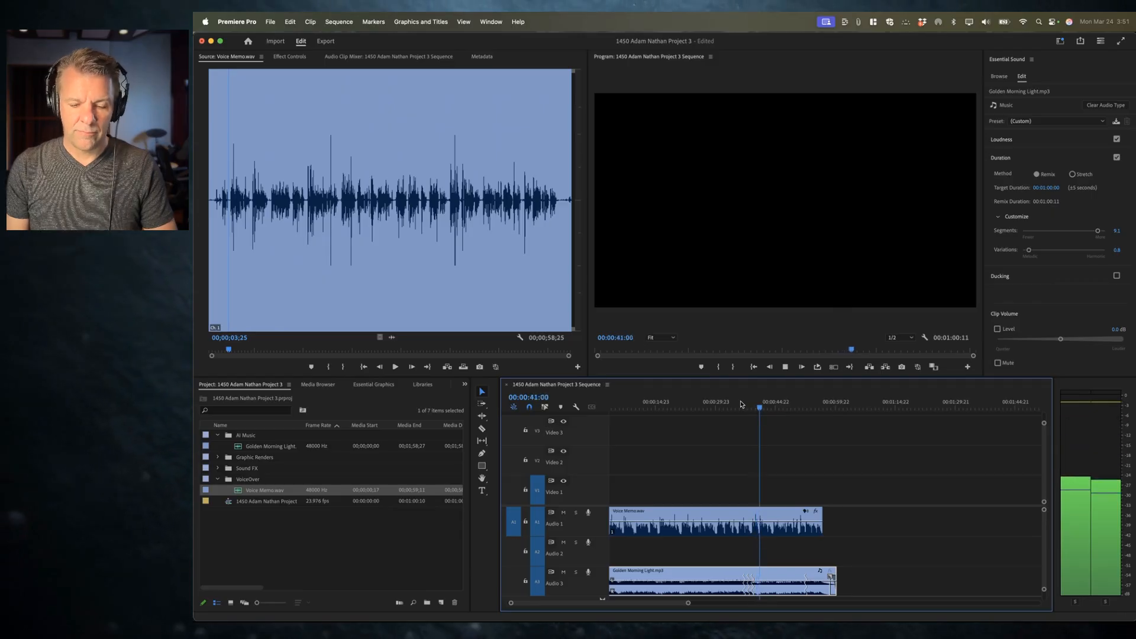
key(space)
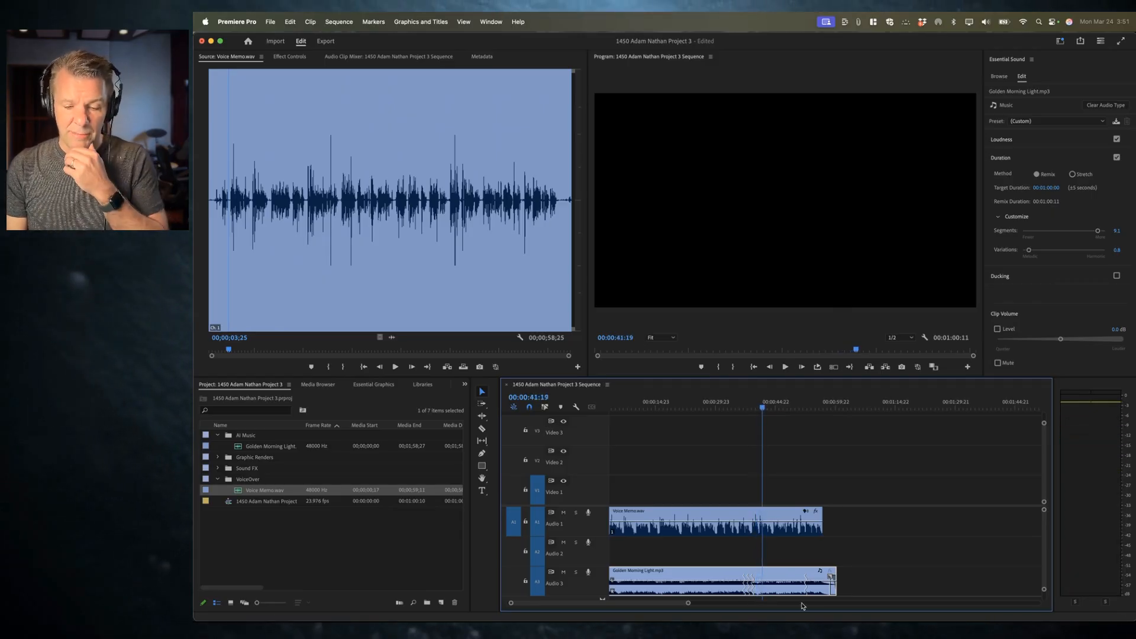
Step: Trim the music clip's end to about 00:00:59:22, adjusting the edit point frame by frame
mouse_move(822, 407)
mouse_down()
mouse_move(840, 406)
mouse_move(829, 406)
mouse_up()
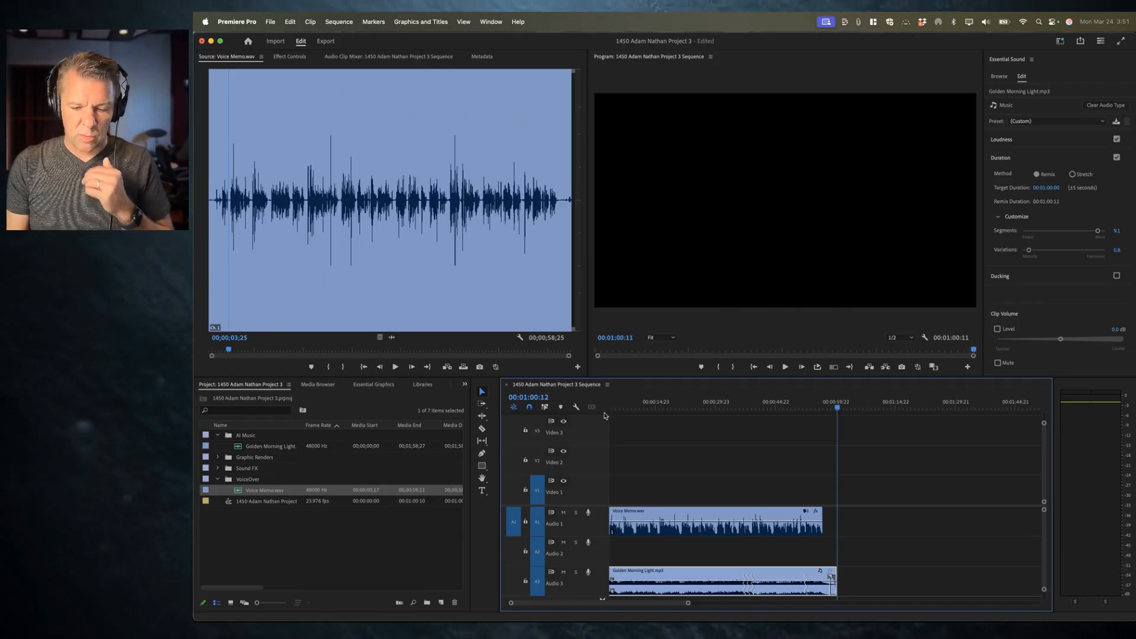
key(equal)
key(equal)
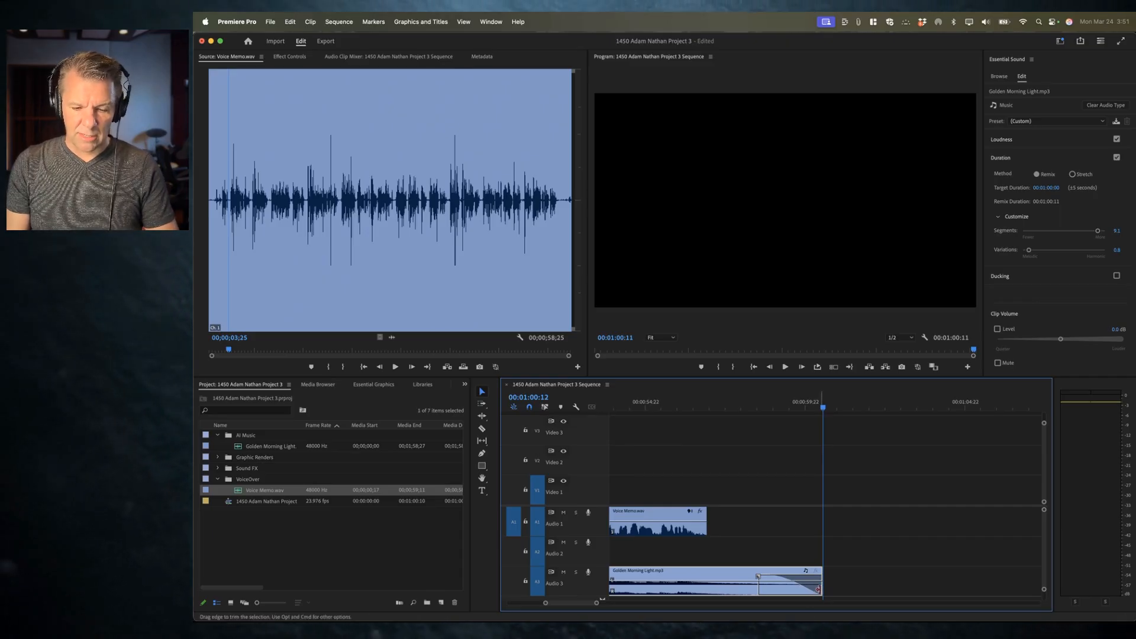
drag(819, 589, 802, 590)
key(Up)
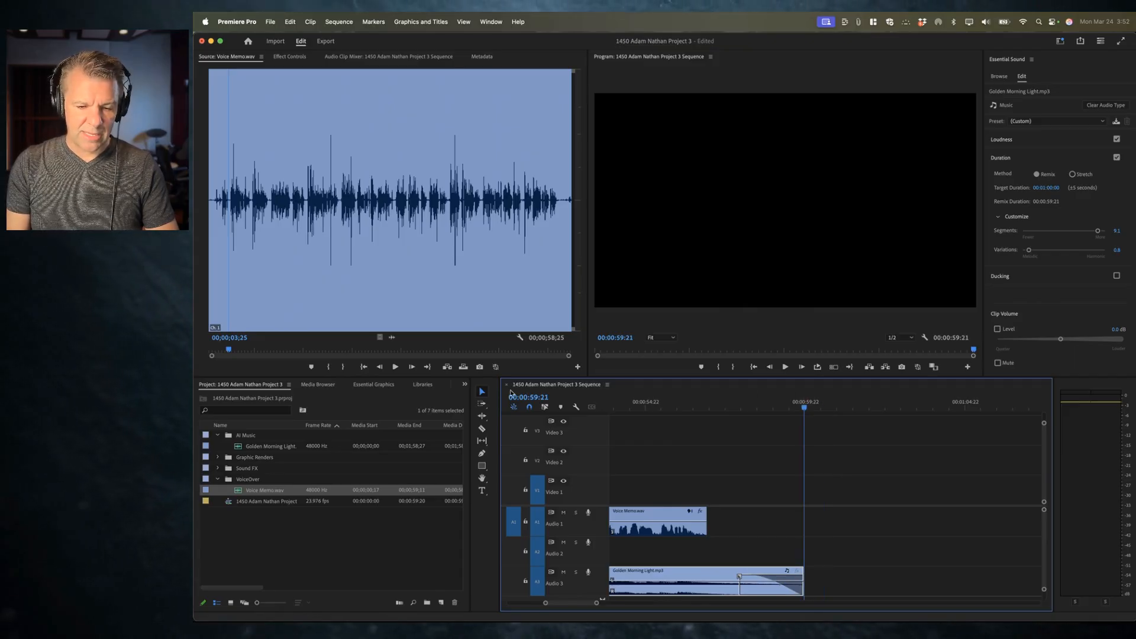
key(Right)
key(Right)
key(Right)
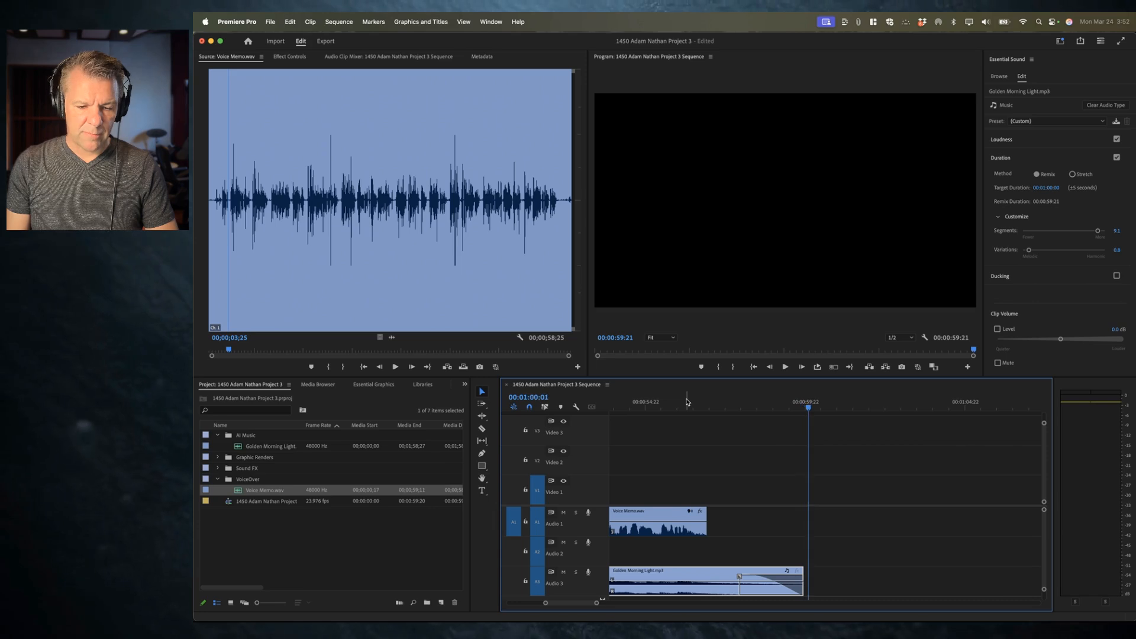
key(Left)
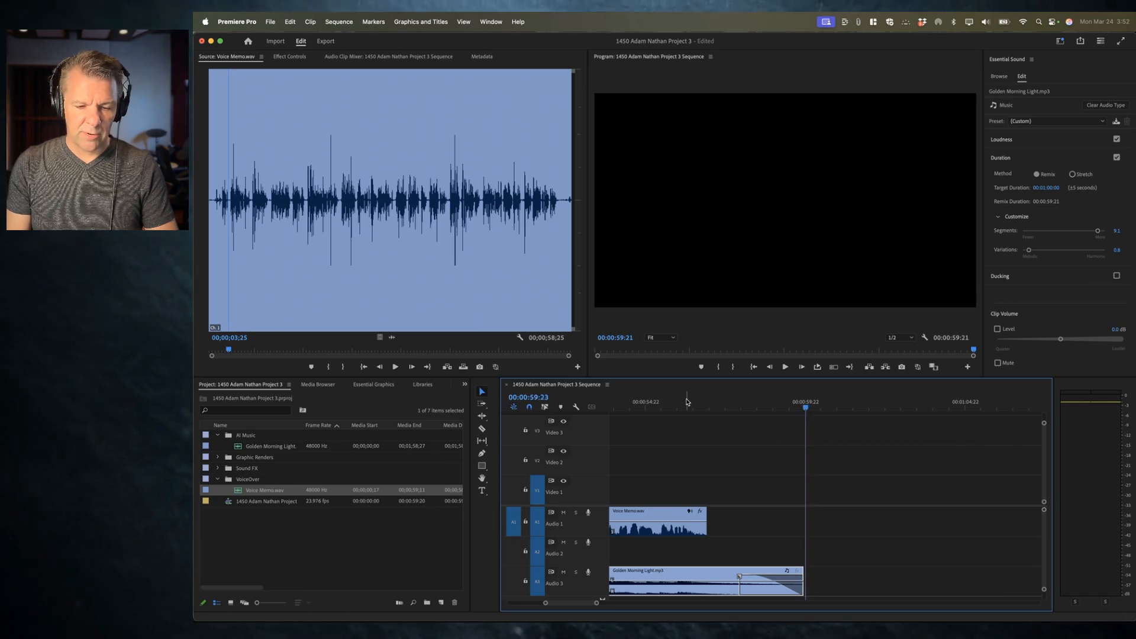
drag(797, 586, 805, 585)
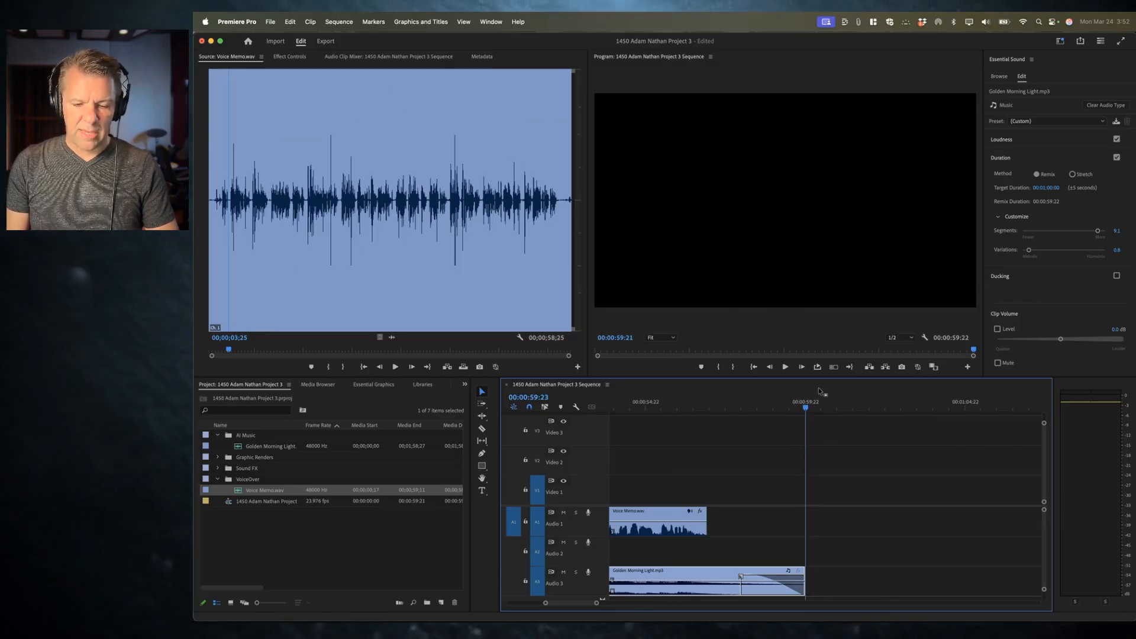
Step: Play the end of the sequence where the voiceover and music finish
key(minus)
click(770, 405)
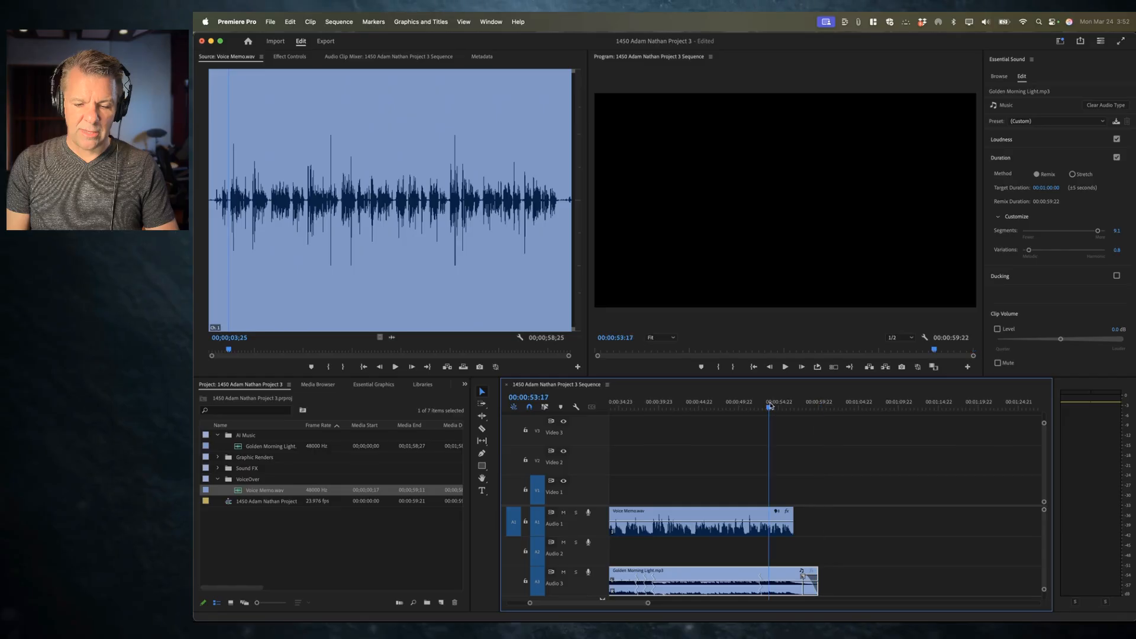
key(space)
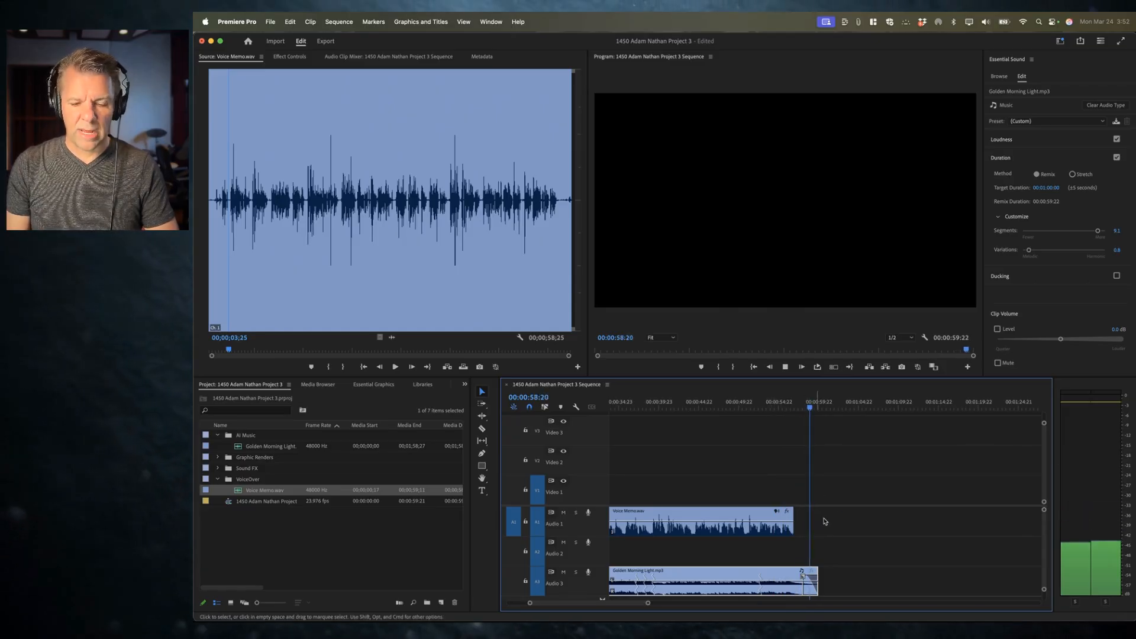
key(space)
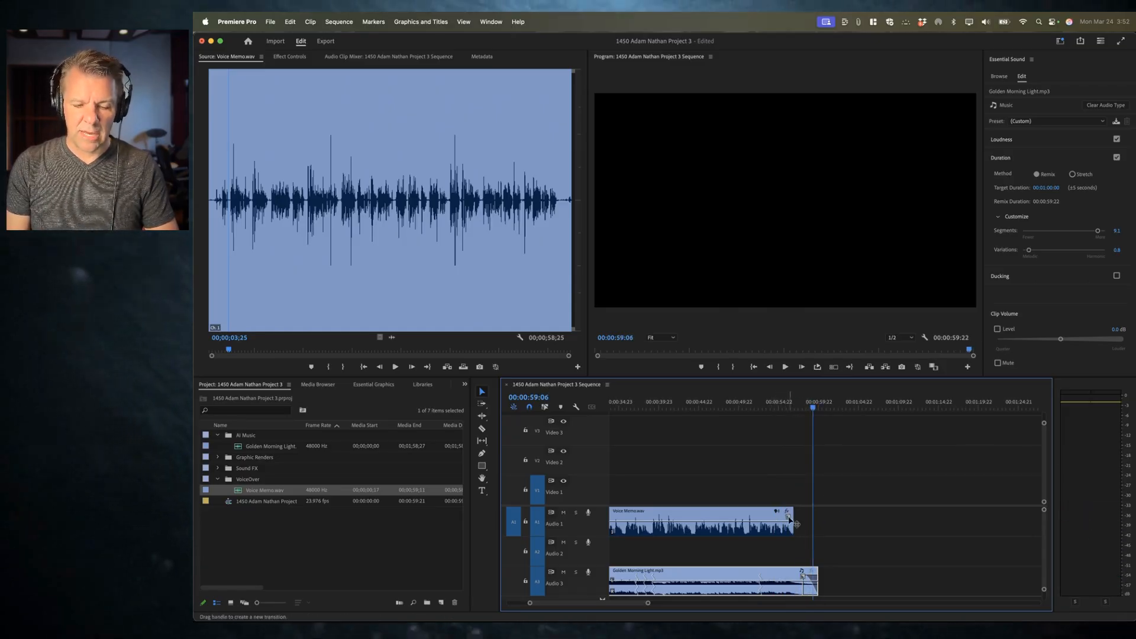
drag(788, 517, 789, 519)
click(780, 404)
key(space)
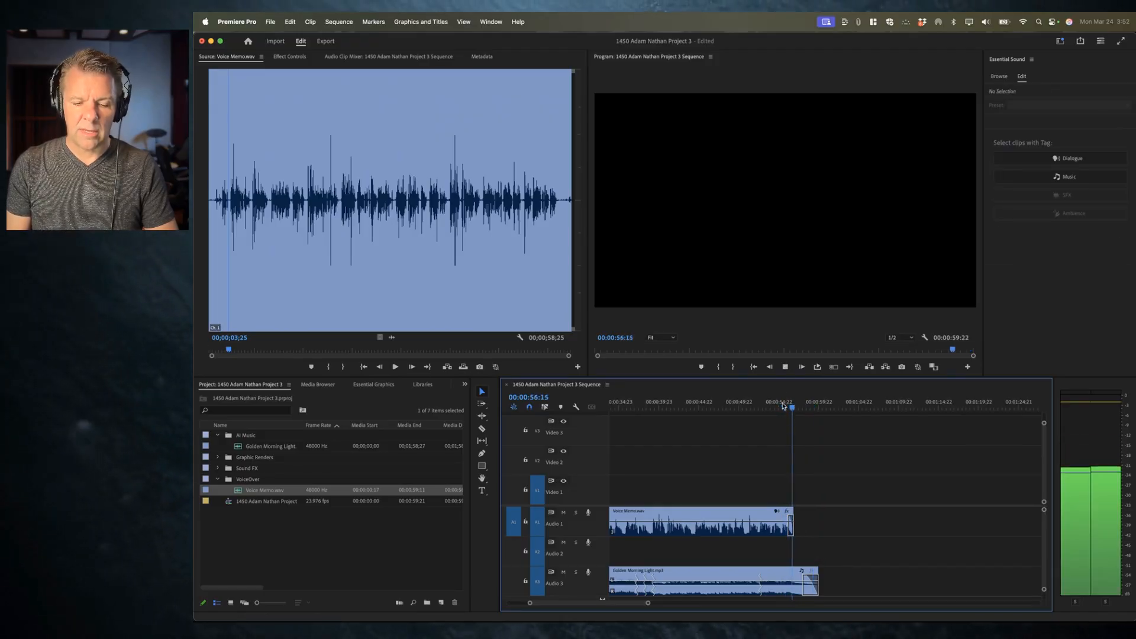
key(space)
Step: Save the project
key(super+s)
key(backslash)
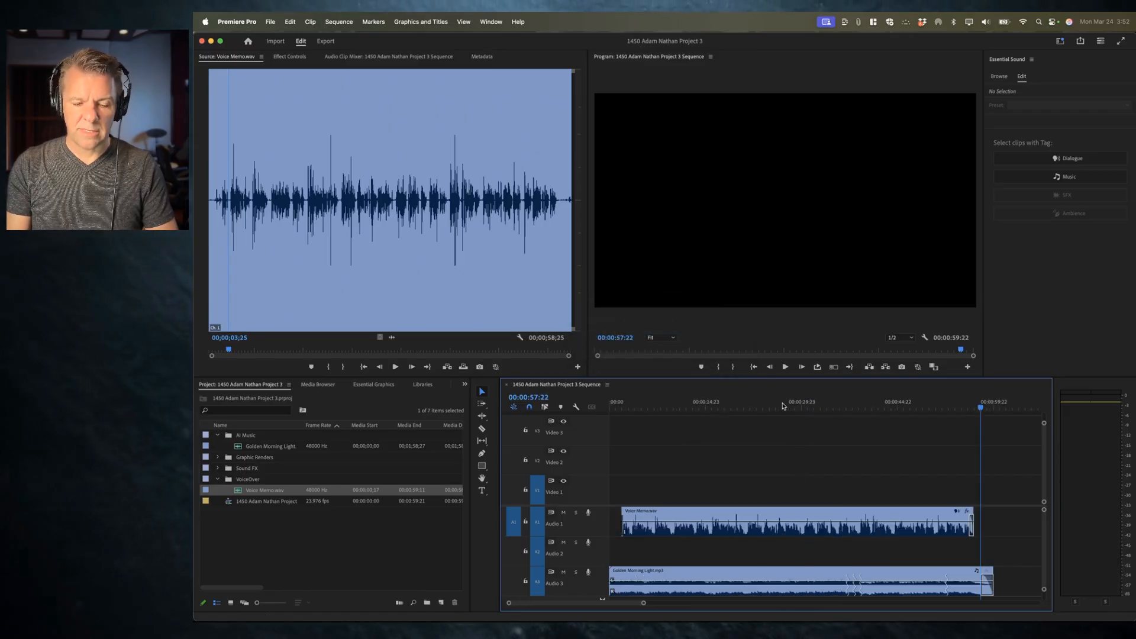
key(space)
key(super+s)
Step: Play the sequence from the start and mark an out point at 00:00:06:23
key(Home)
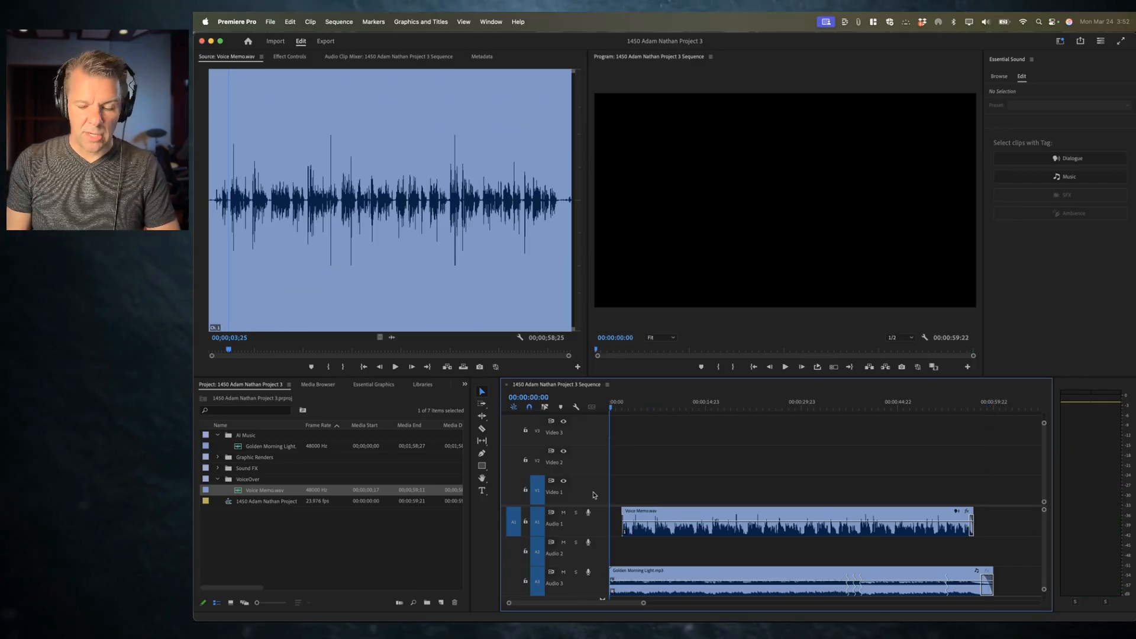
key(equal)
key(equal)
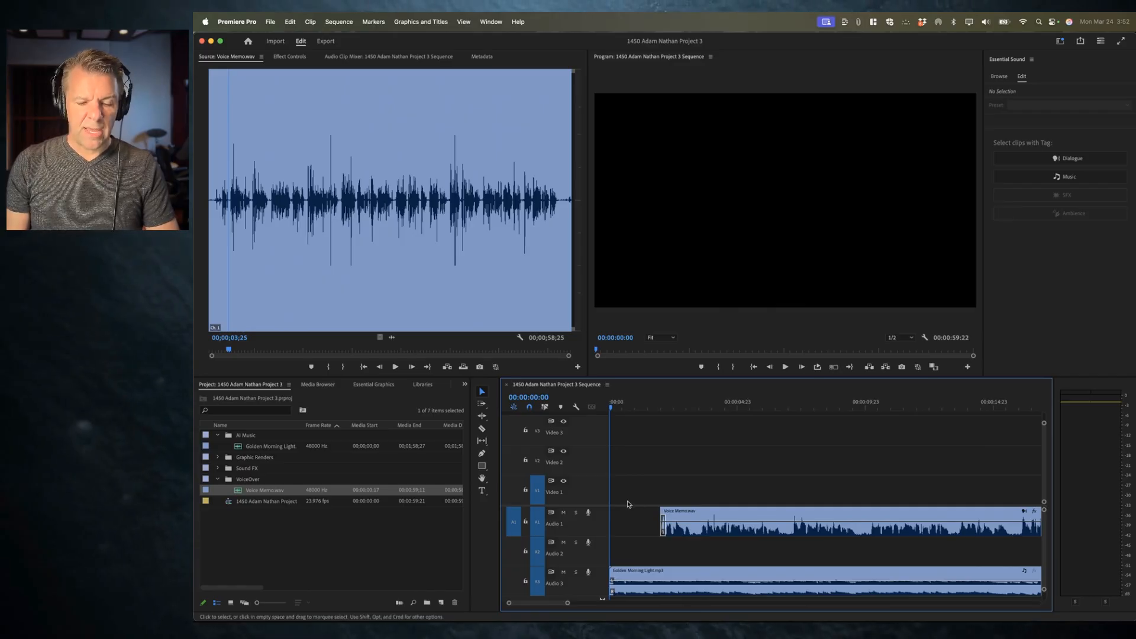
key(space)
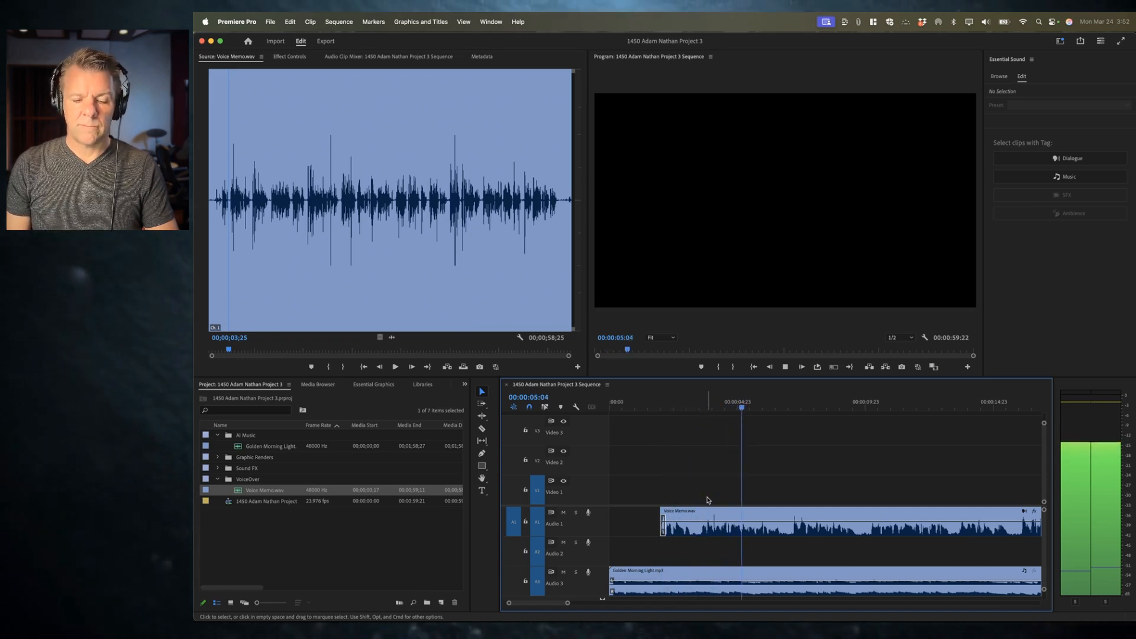
key(space)
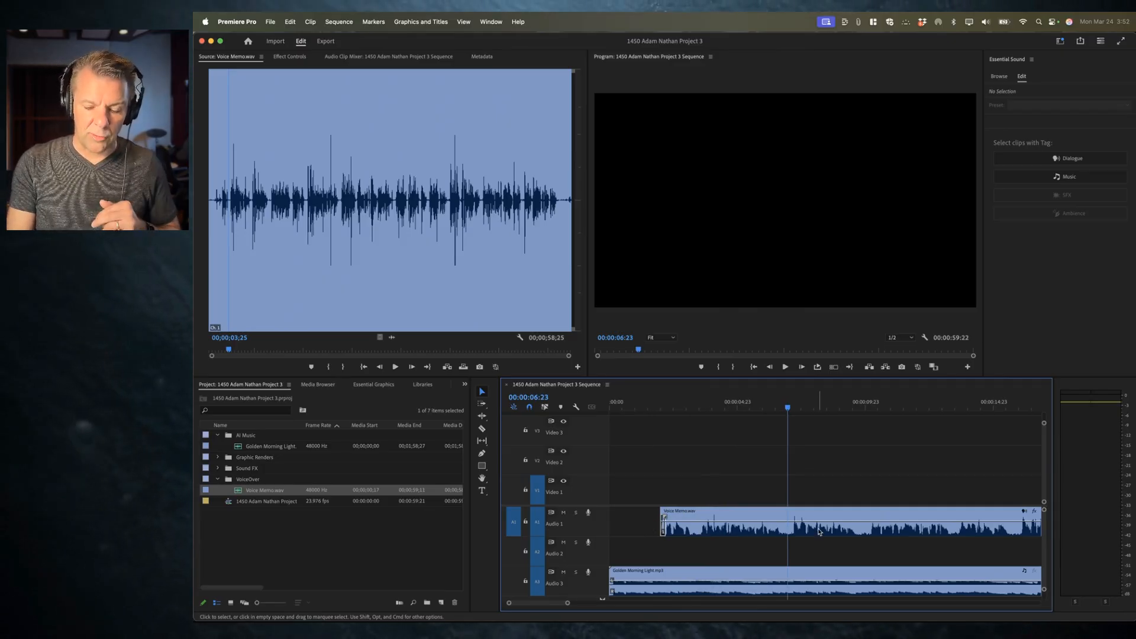
key(o)
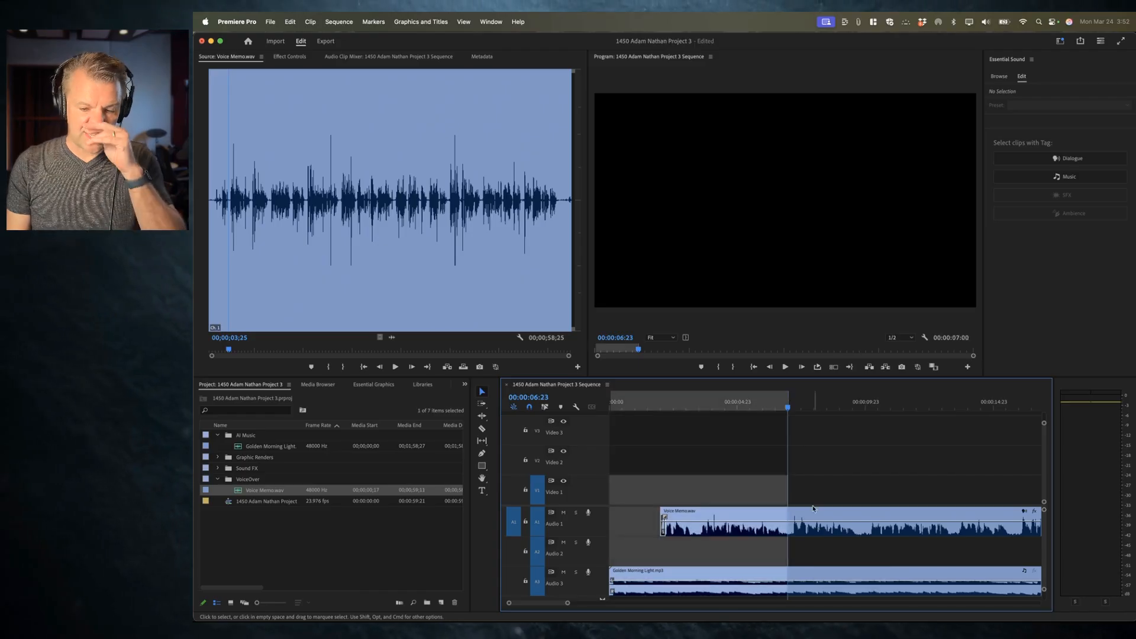
Step: Open belmont 2.psd from the Graphic Renders bin in the Source monitor
click(217, 457)
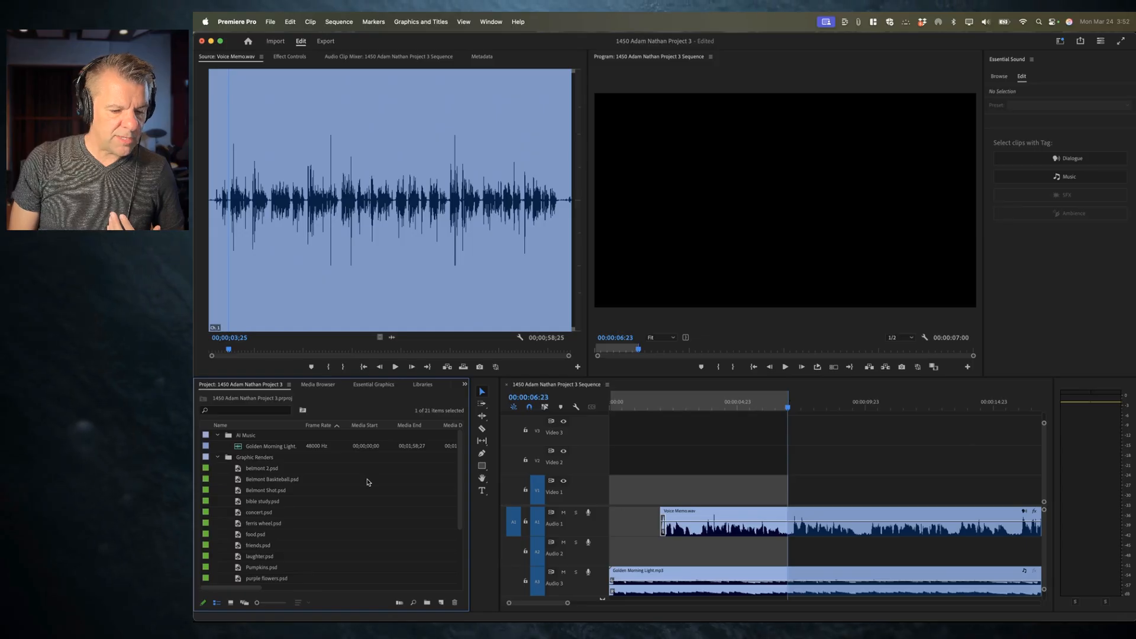
click(247, 470)
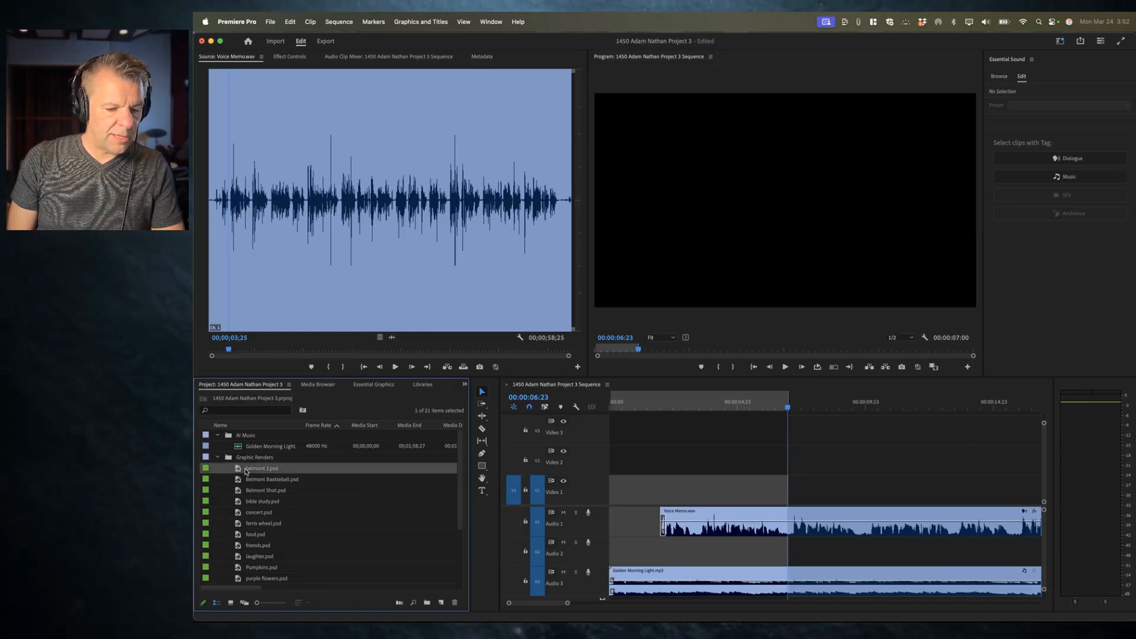
double_click(237, 470)
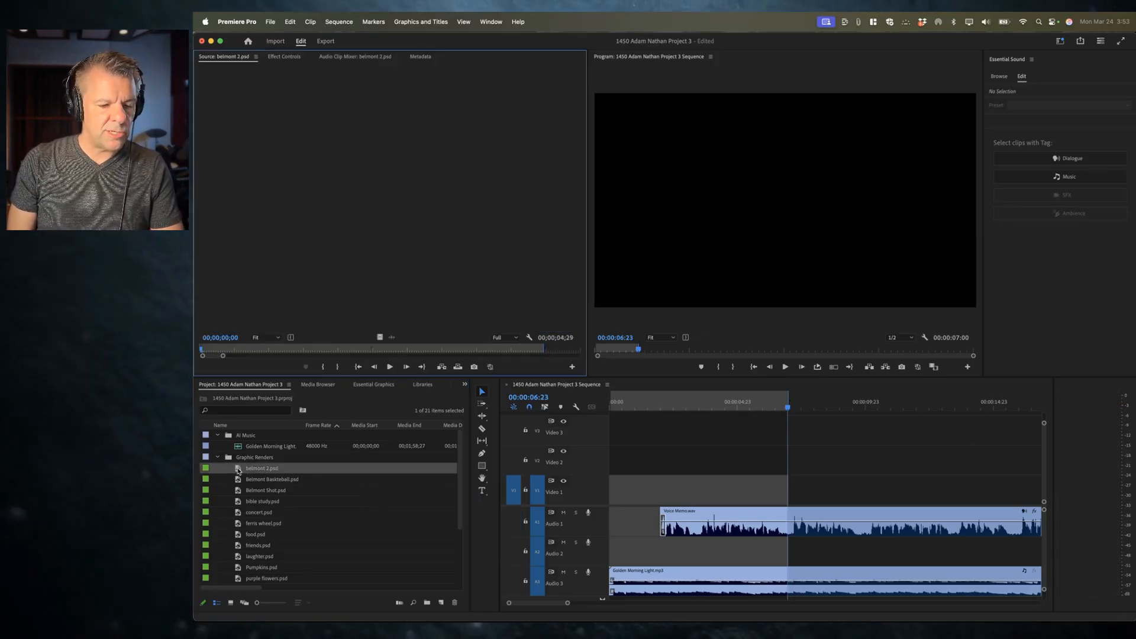
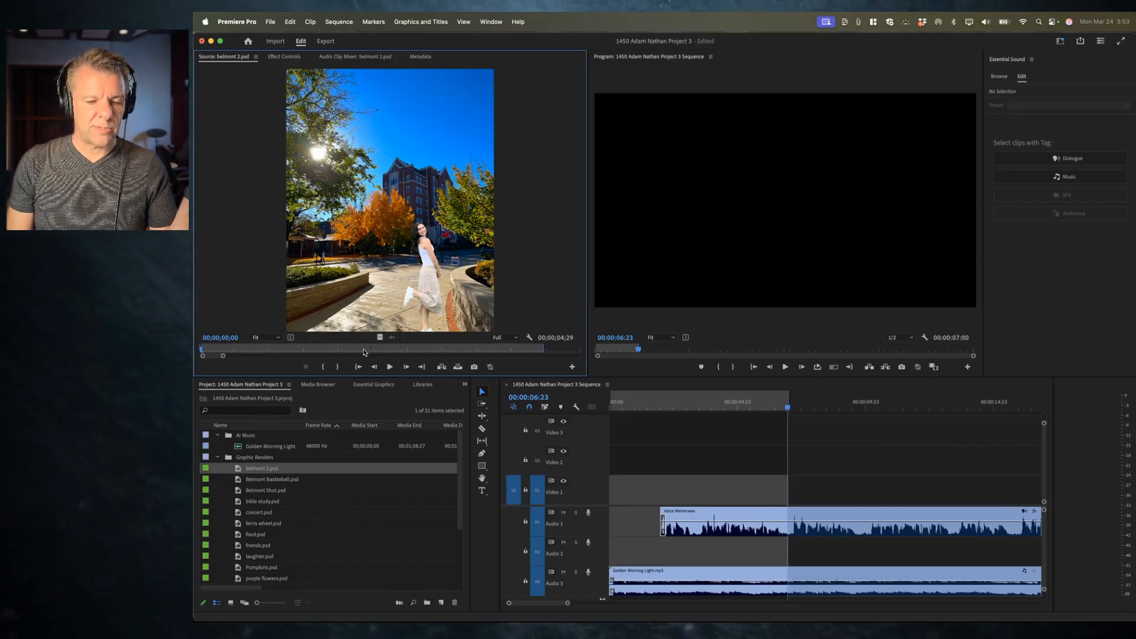
Step: Clear the in and out points on belmont 2.psd in the Source monitor
right_click(364, 353)
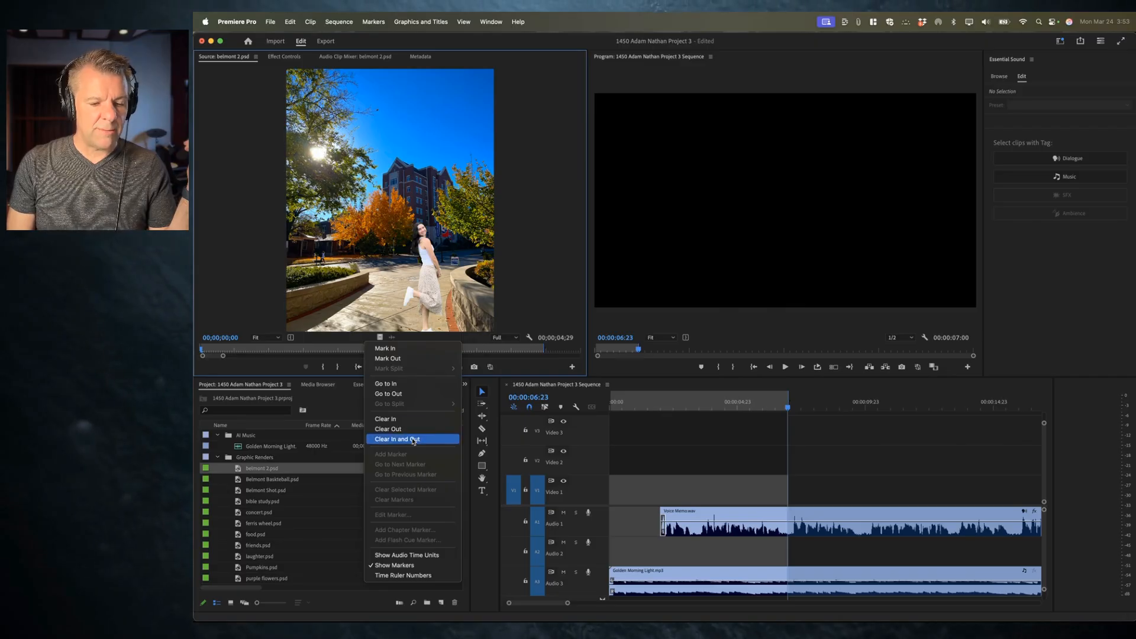
click(340, 353)
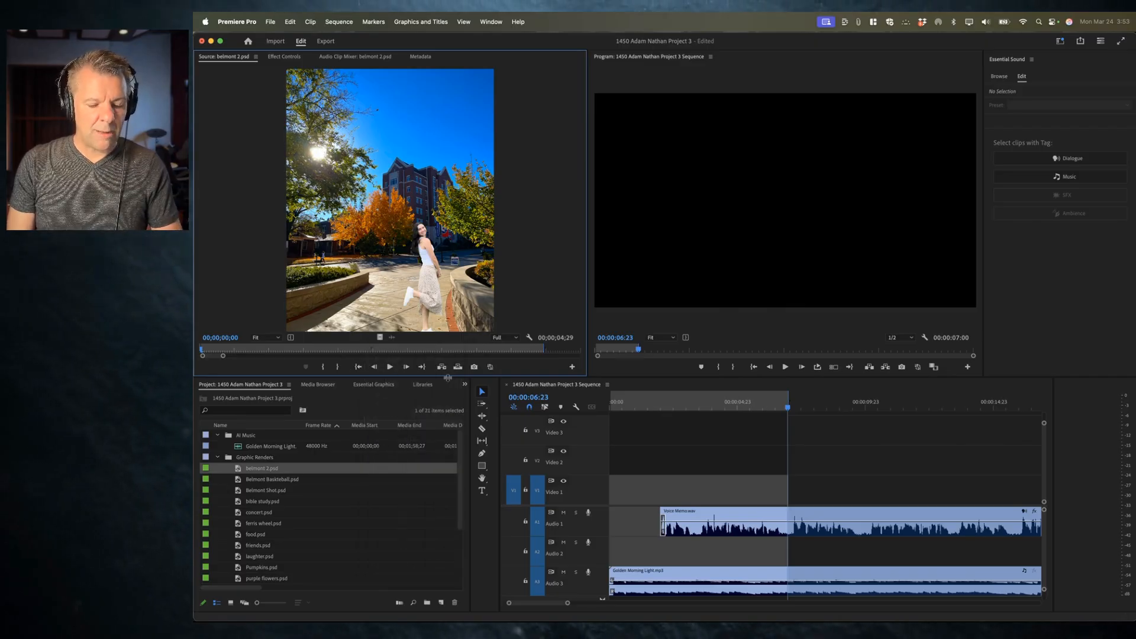
key(alt+x)
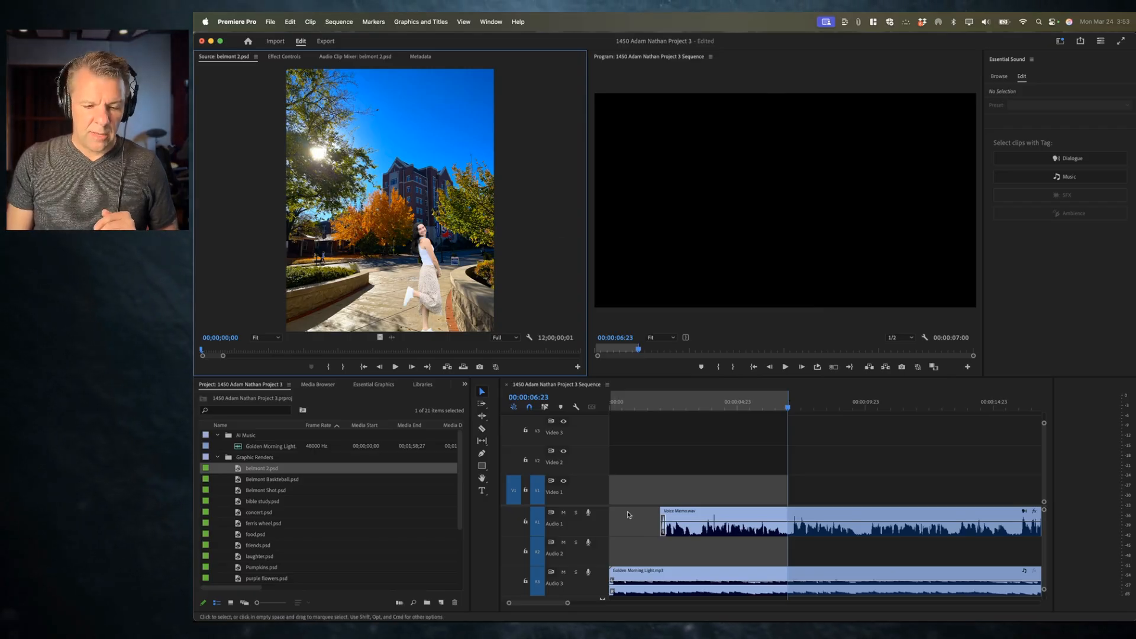
Step: Overwrite belmont 2.psd onto Video 1 from the sequence start to the marked out point
click(513, 490)
click(514, 491)
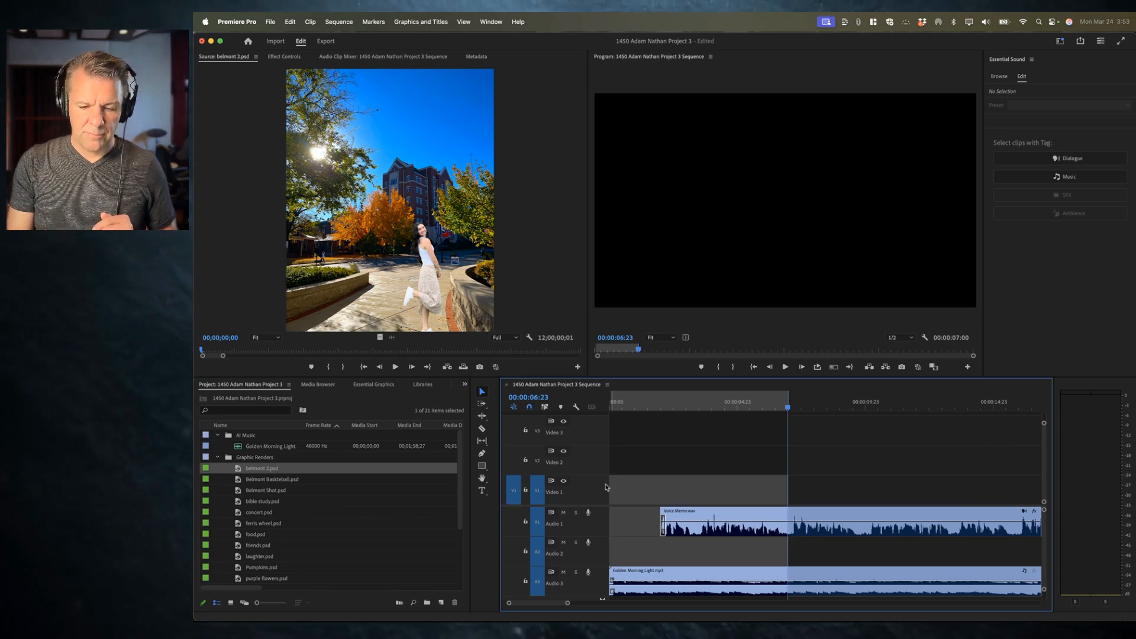
key(Up)
key(Up)
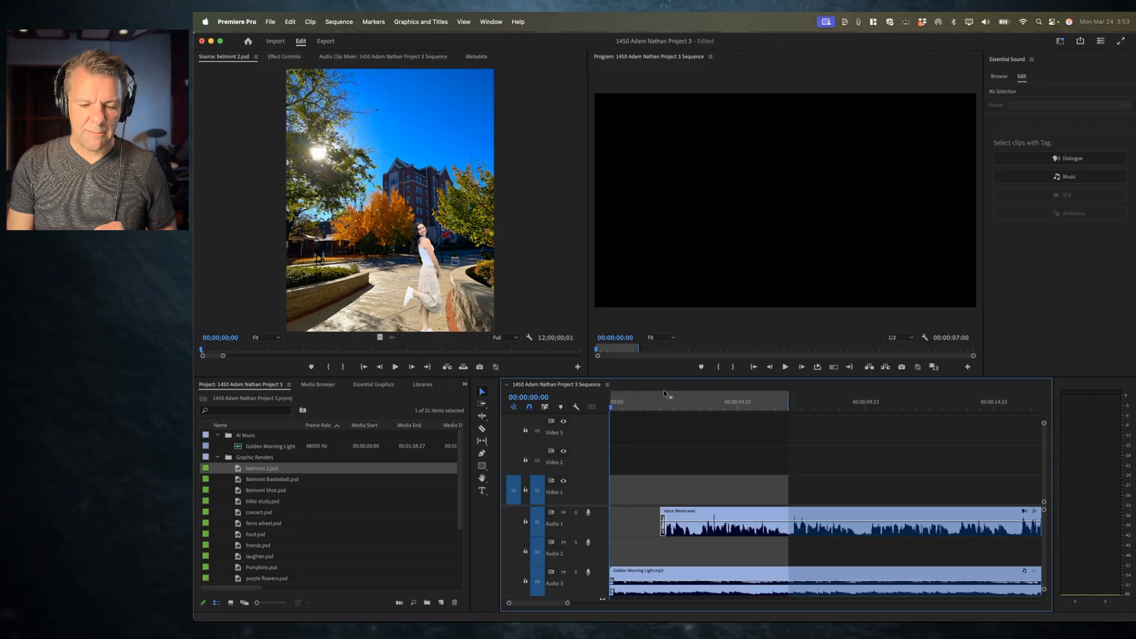
key(.)
click(661, 407)
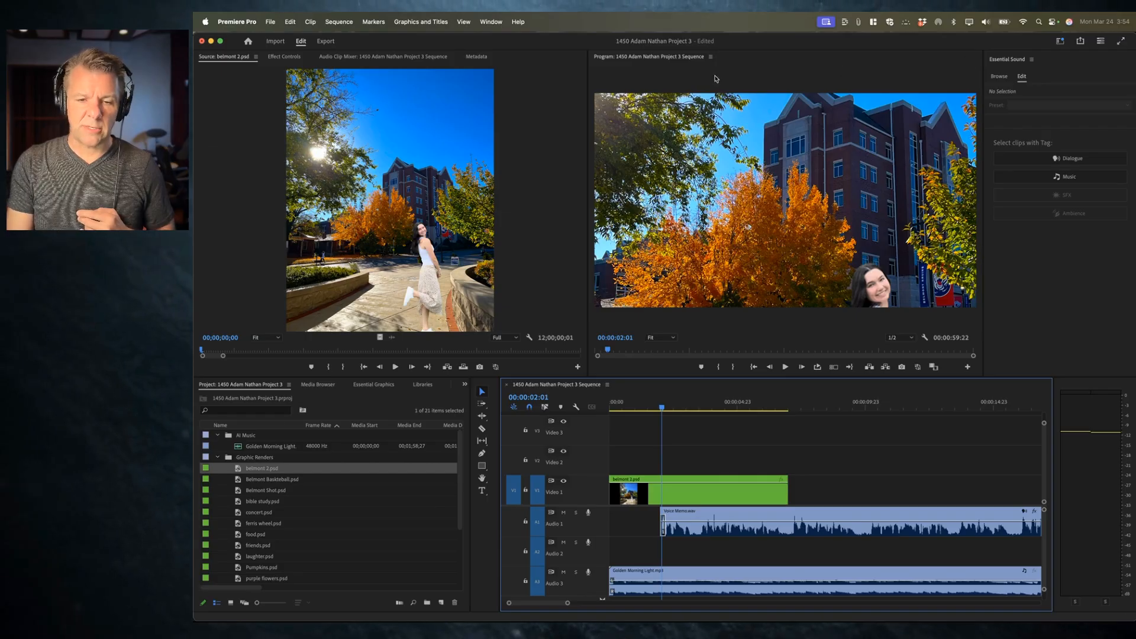
Step: Change the sequence's frame size to 1080 by 1080 in Sequence Settings and confirm deleting previews
click(217, 457)
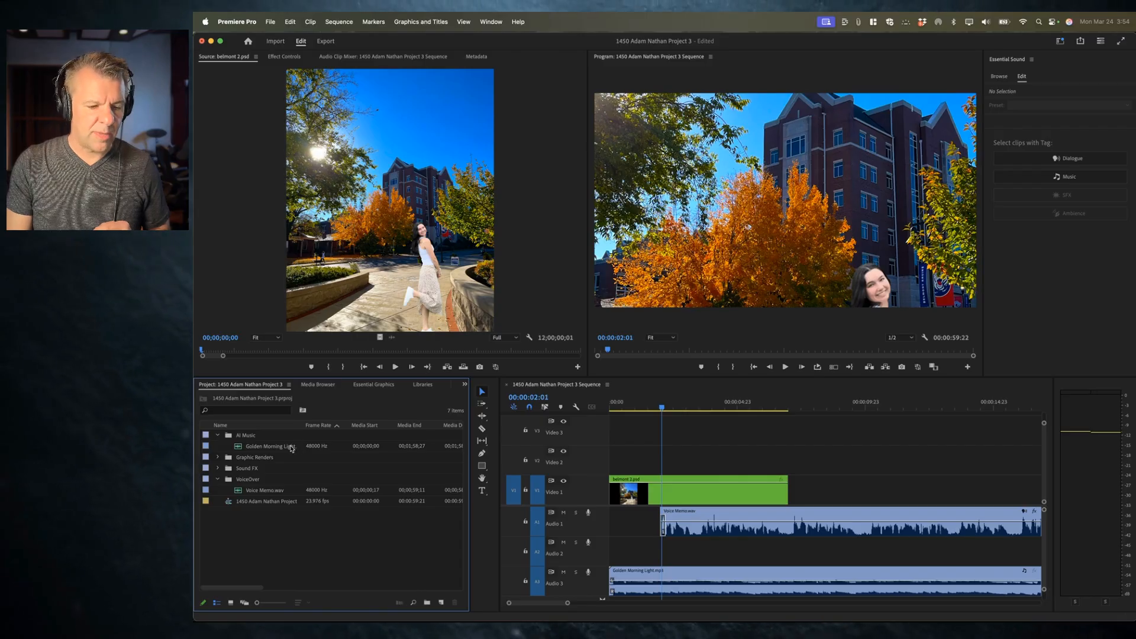
click(229, 504)
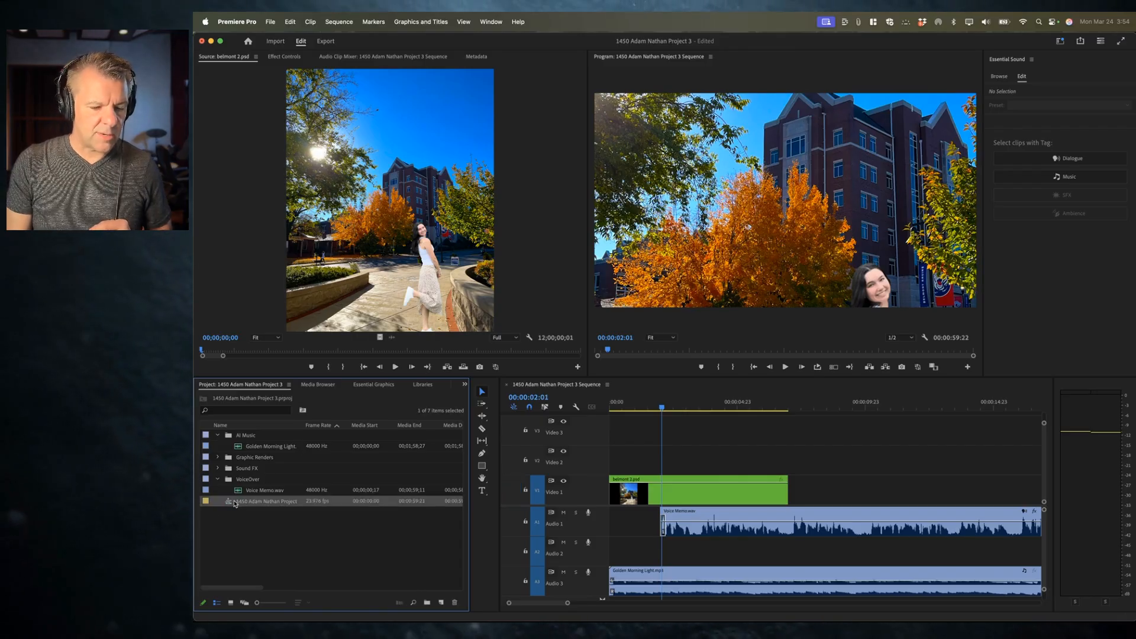
right_click(249, 503)
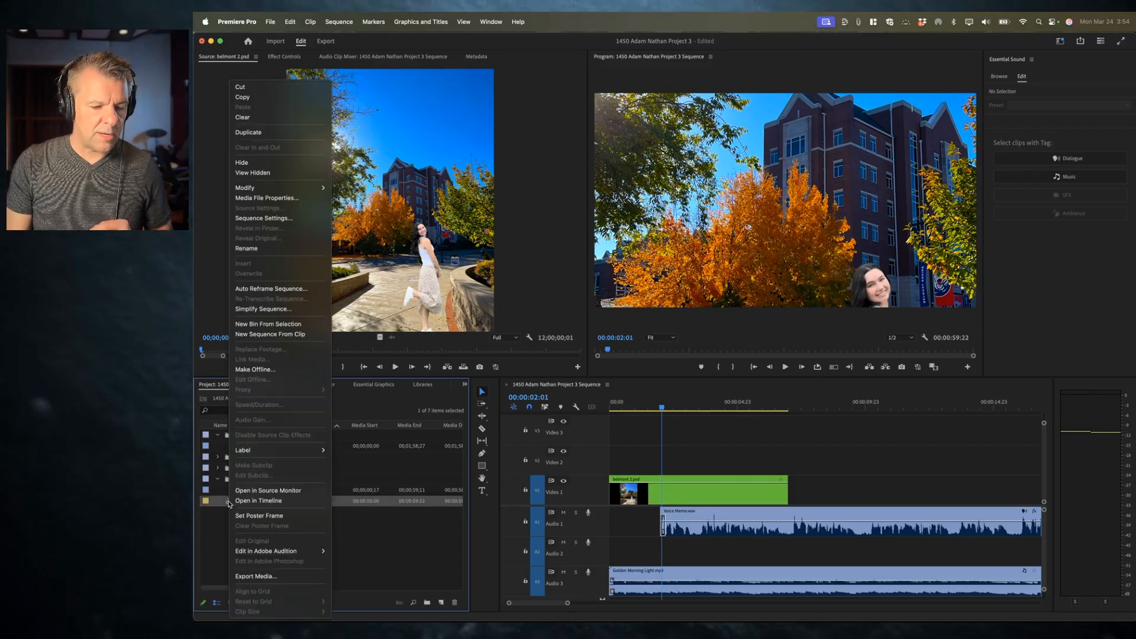
click(276, 218)
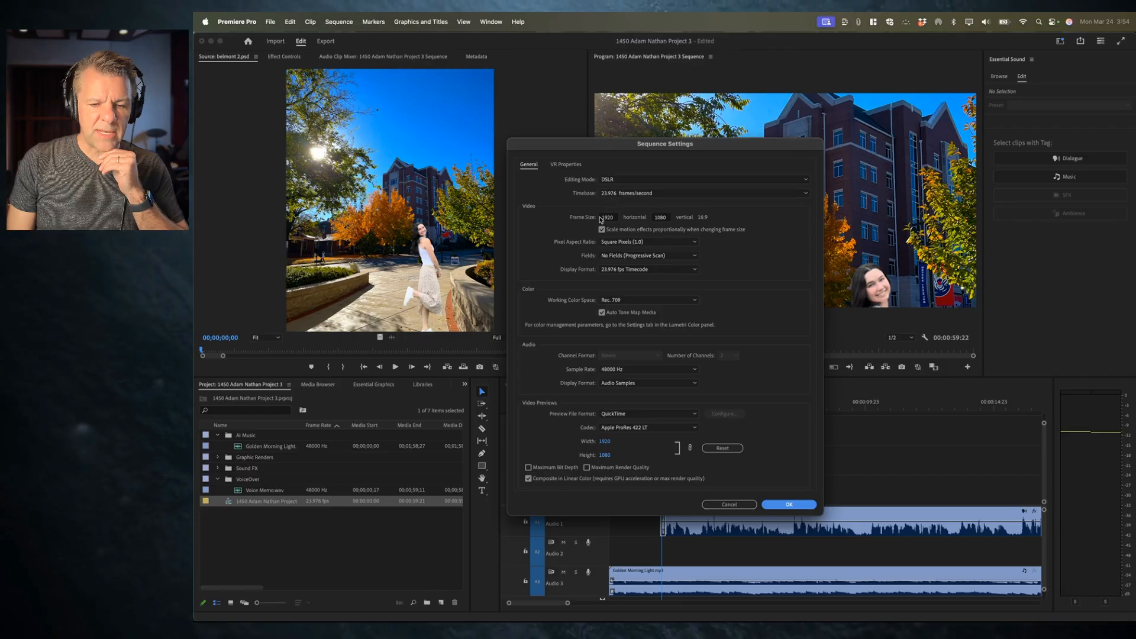
click(661, 218)
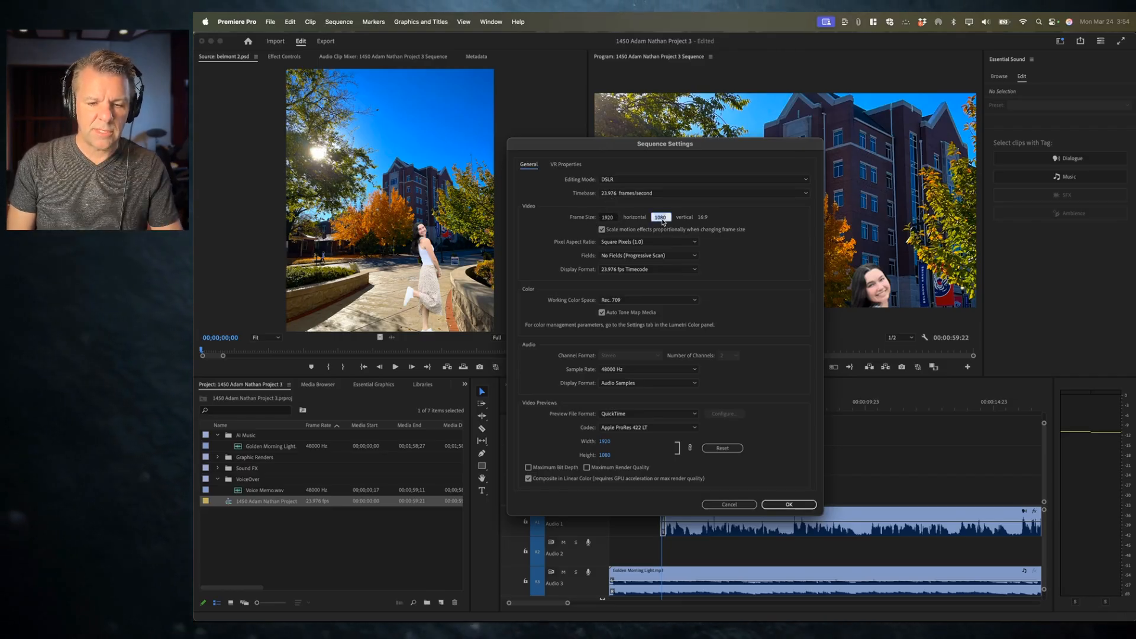
click(608, 218)
text(1080)
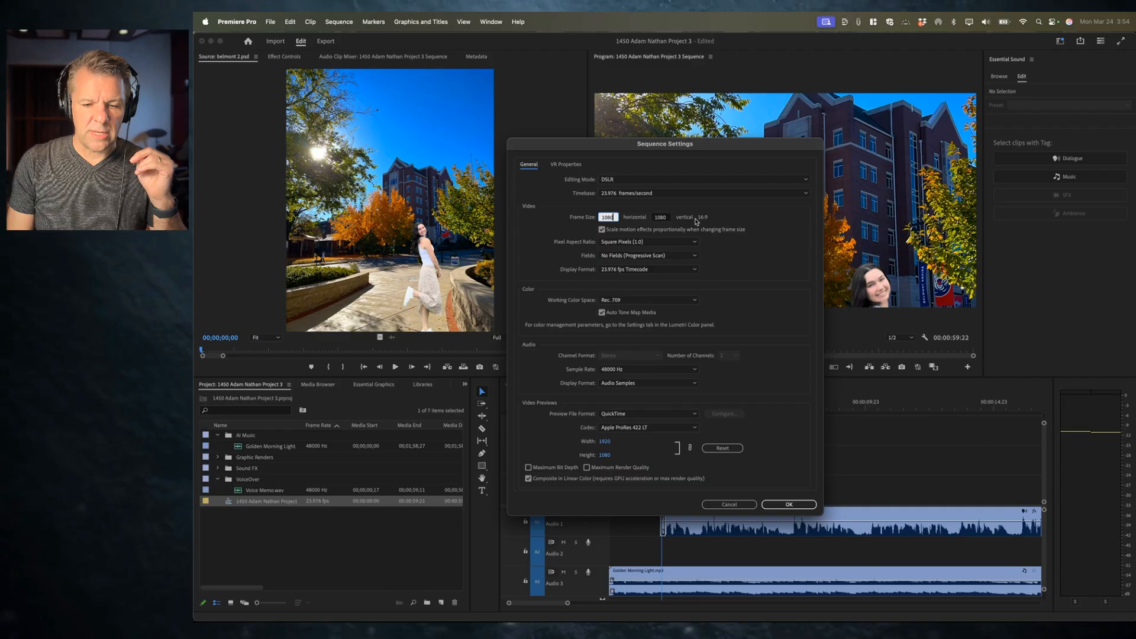
click(788, 504)
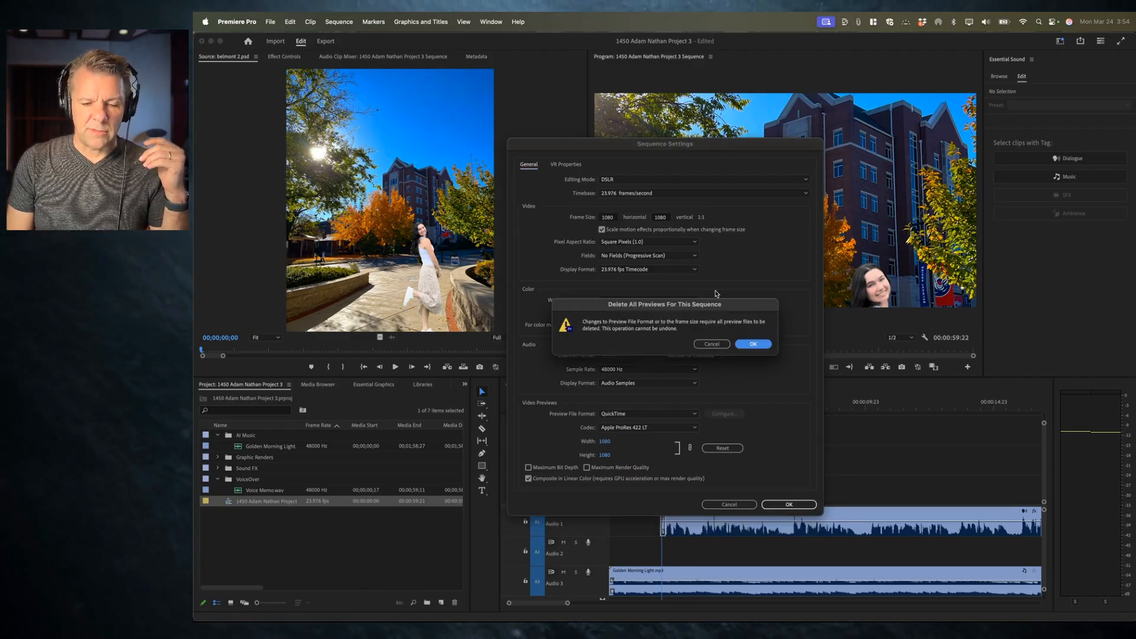
click(753, 345)
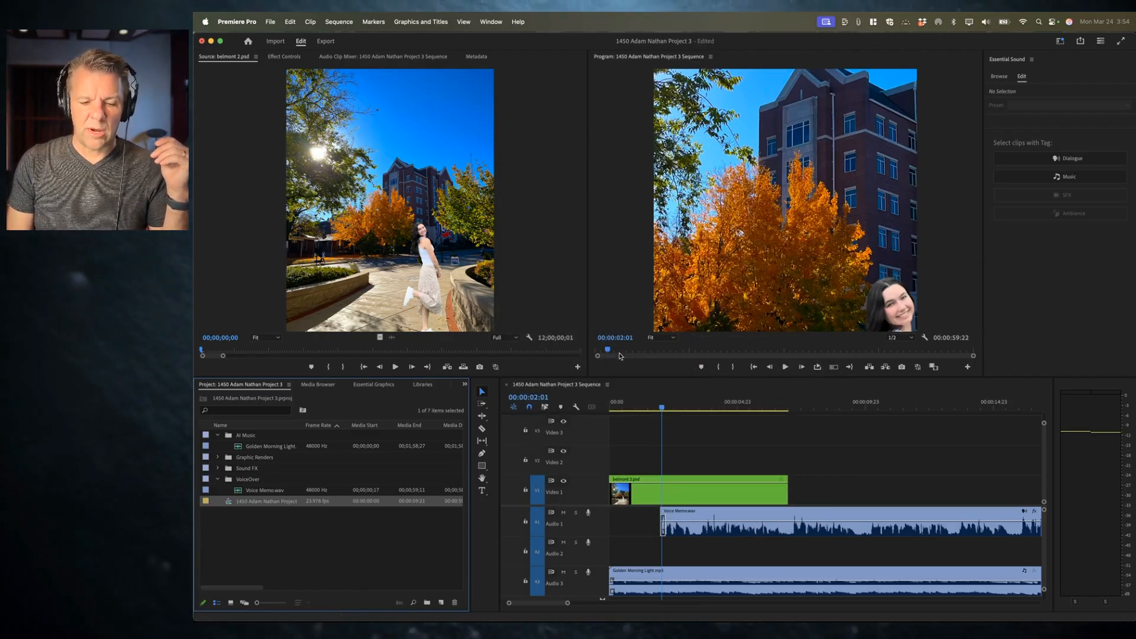
Step: Play the sequence from the start to review the square framing of the first render
click(663, 502)
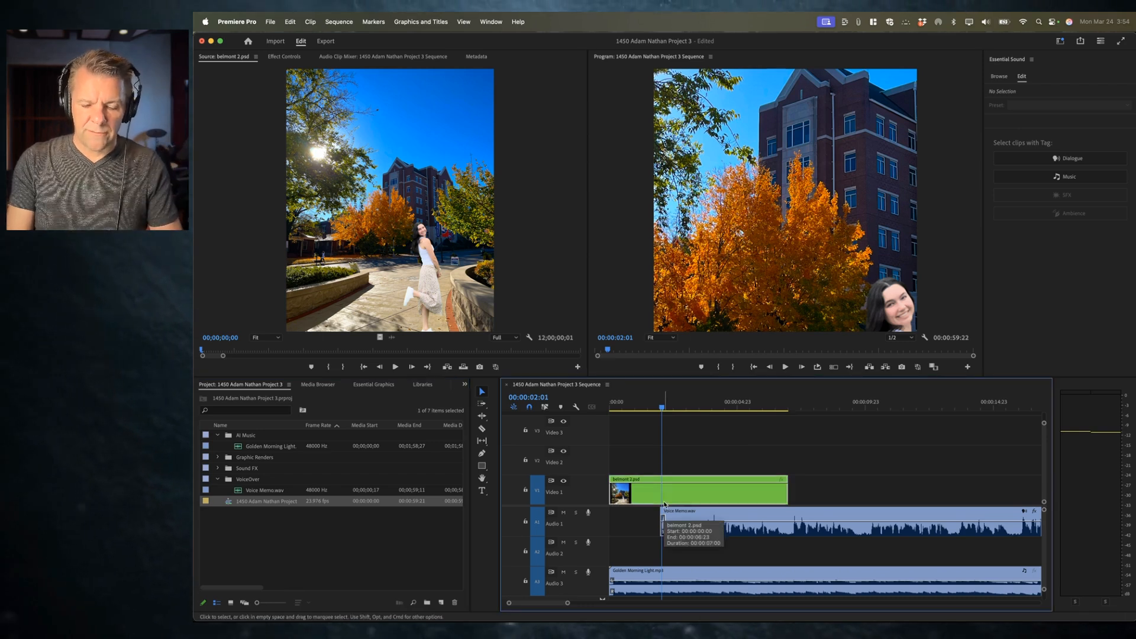
key(minus)
key(Down)
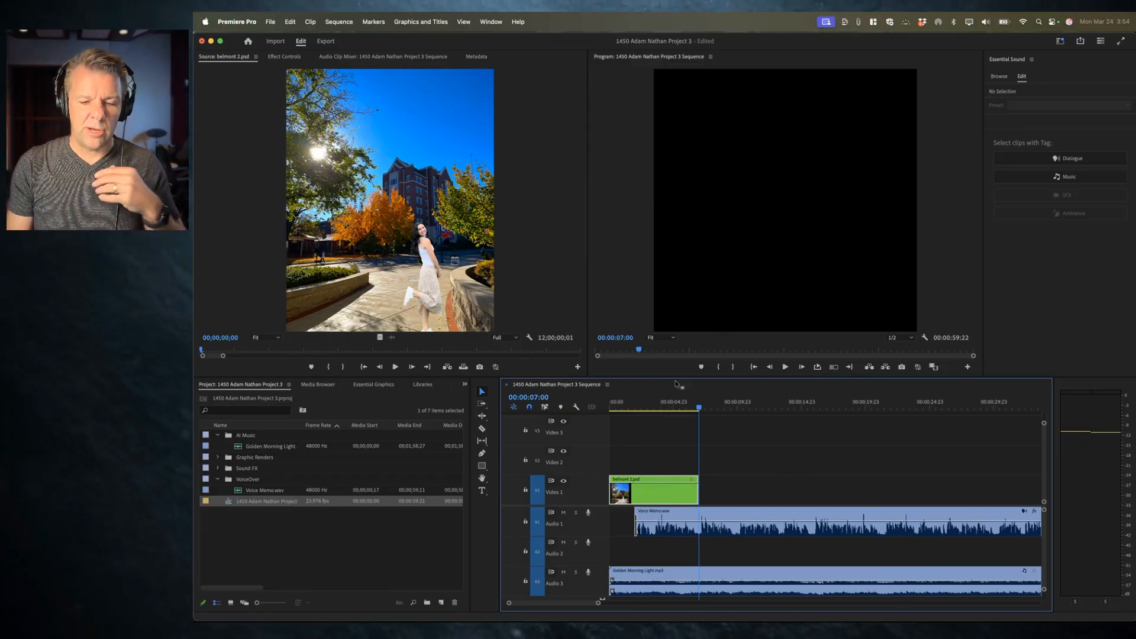
key(Home)
key(space)
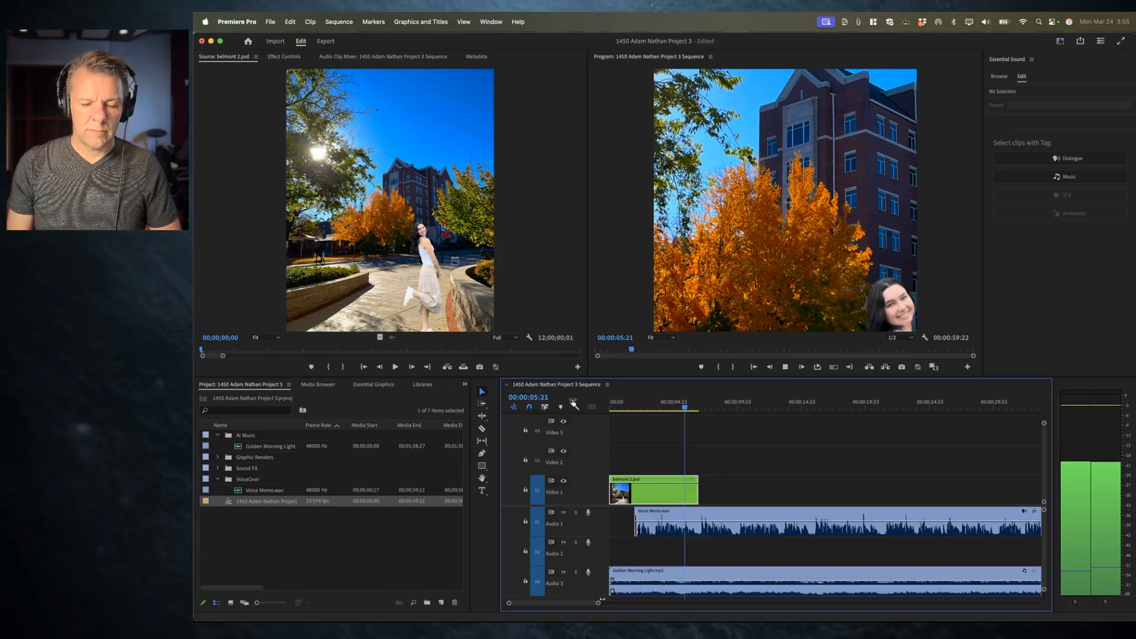
key(space)
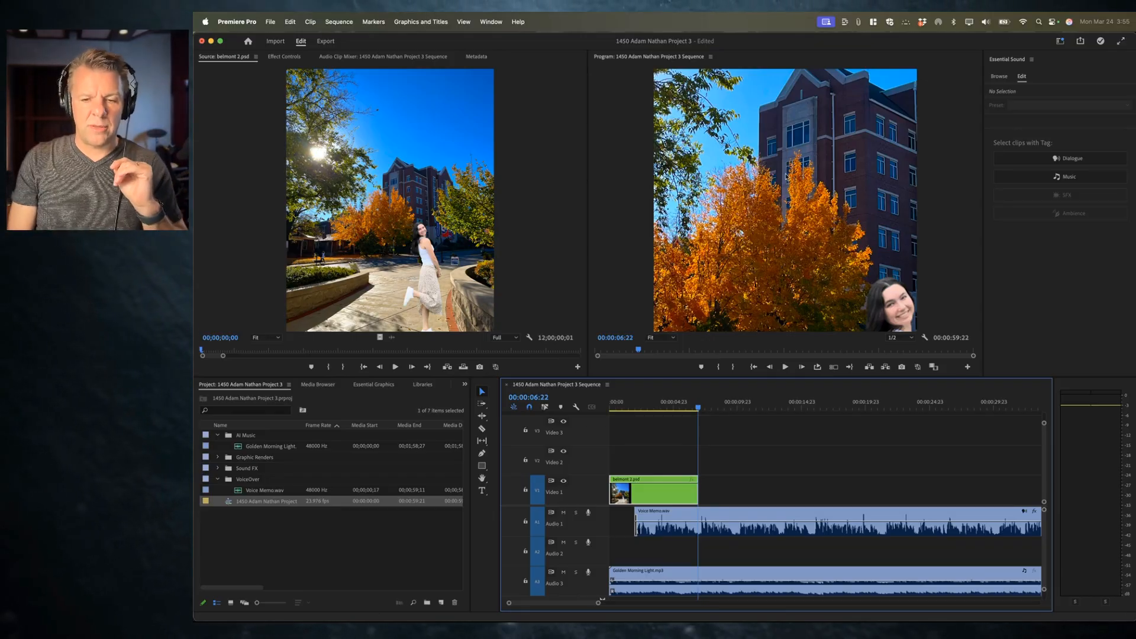
Step: Mark a sequence in point at 00:00:07:00 and an out point at 00:00:09:23
key(Up)
key(Down)
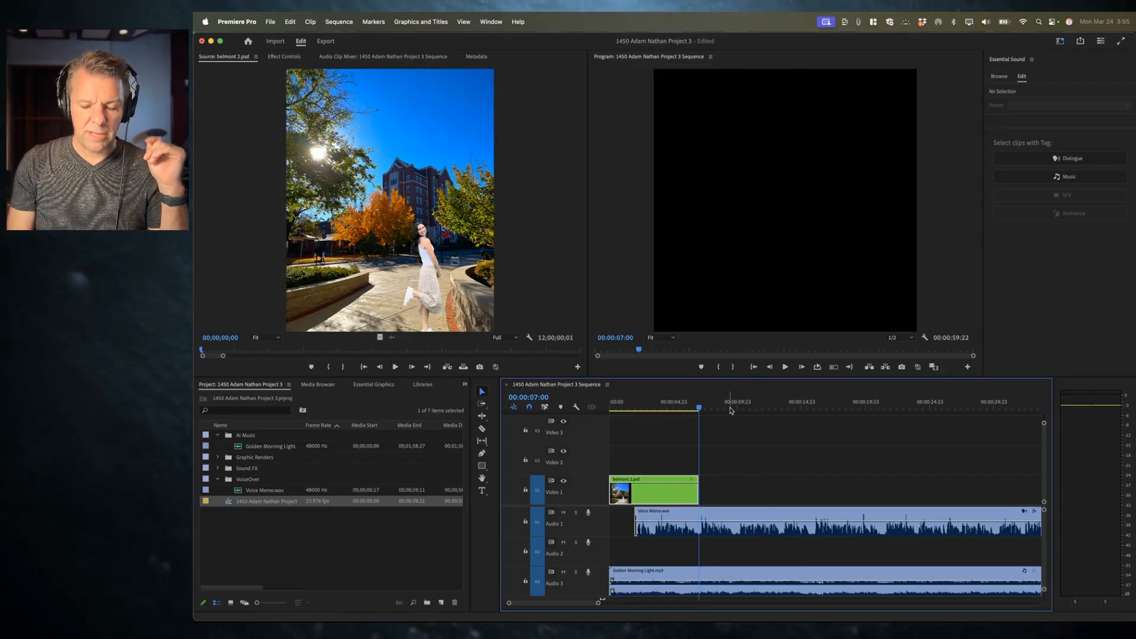
key(i)
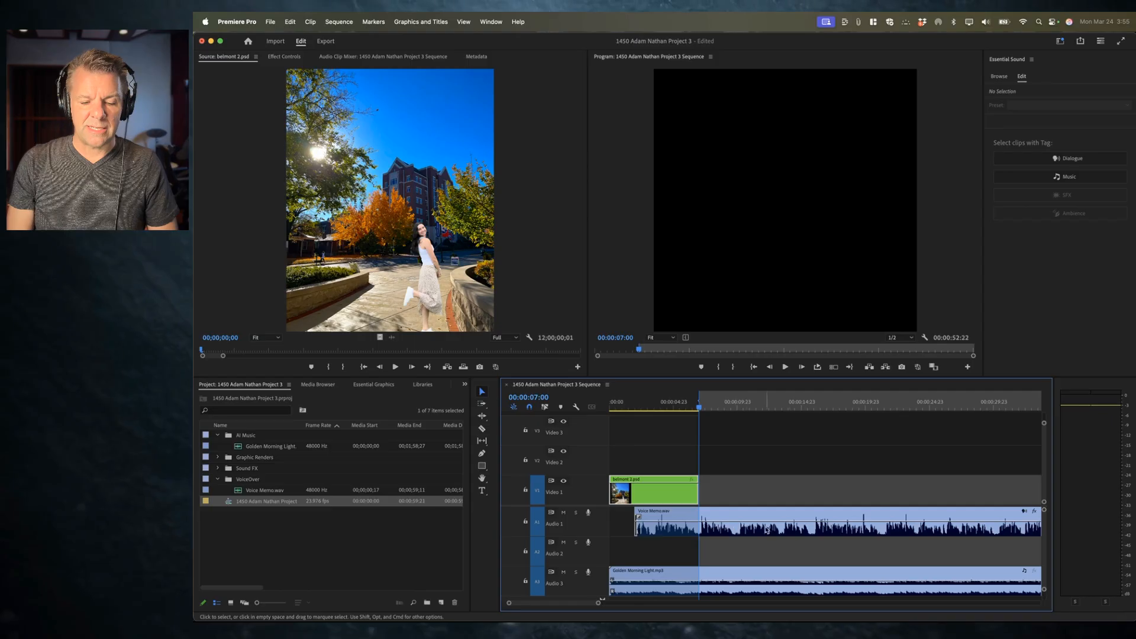
key(space)
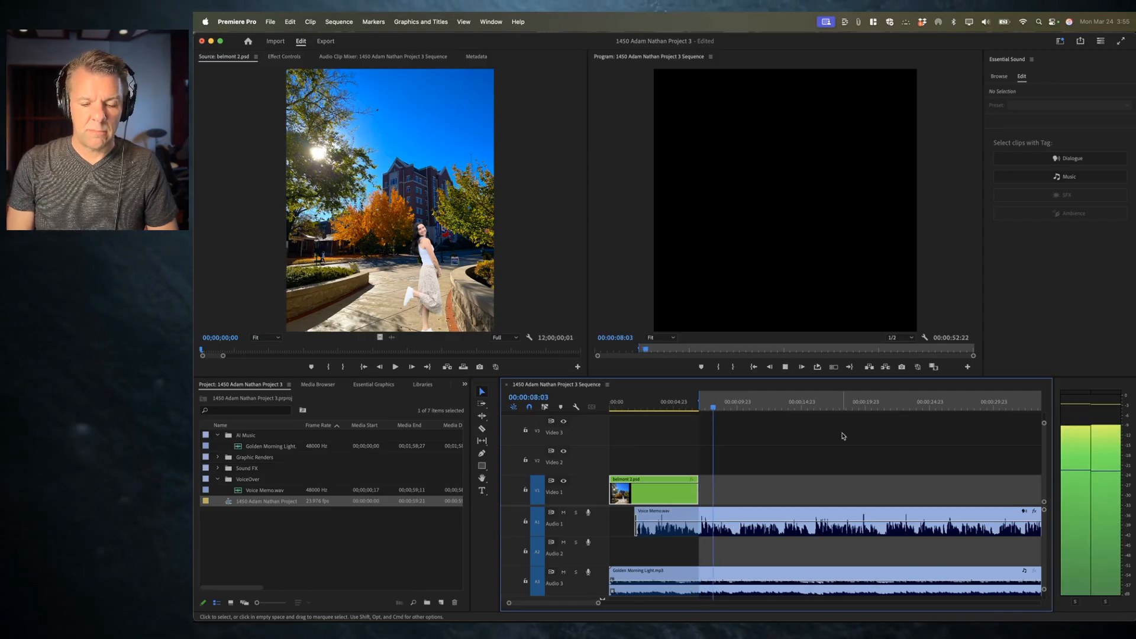
key(space)
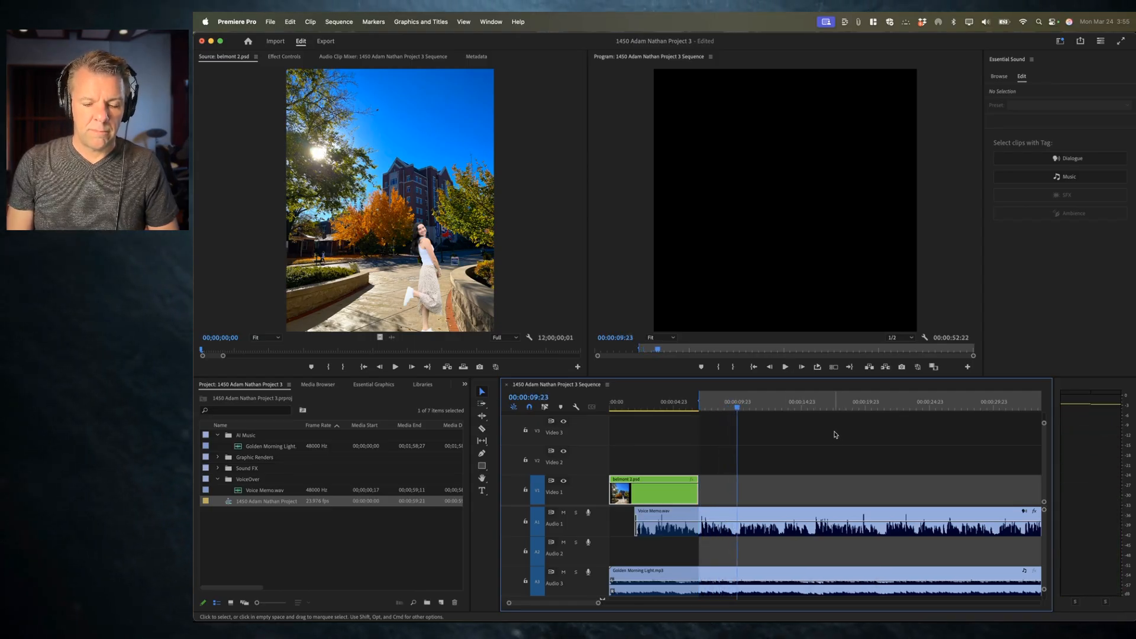
key(o)
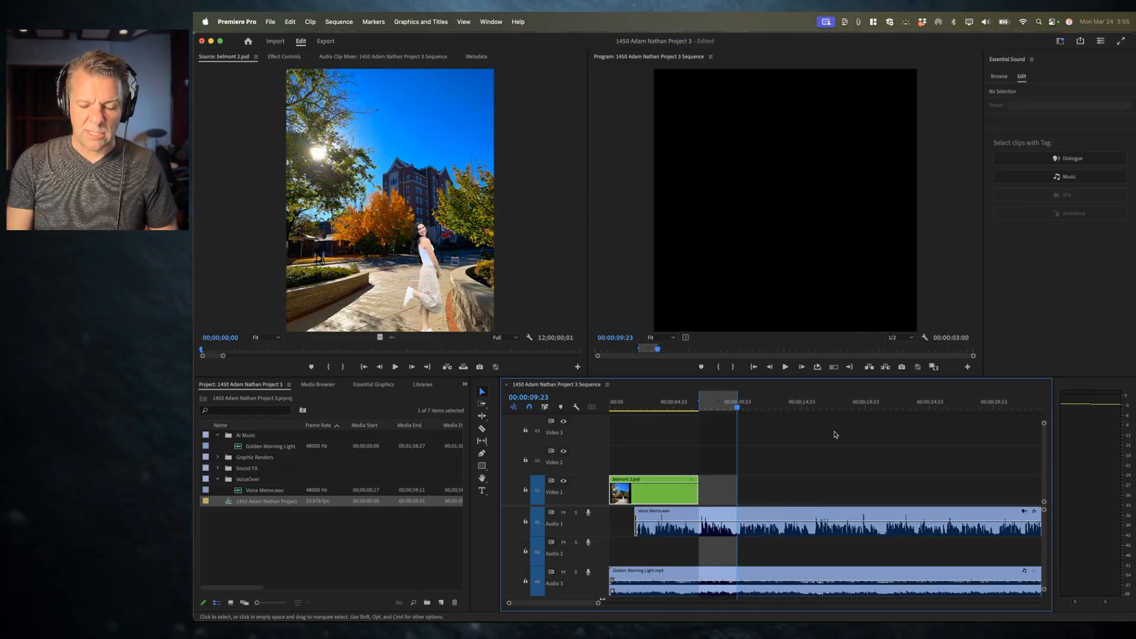
key(=)
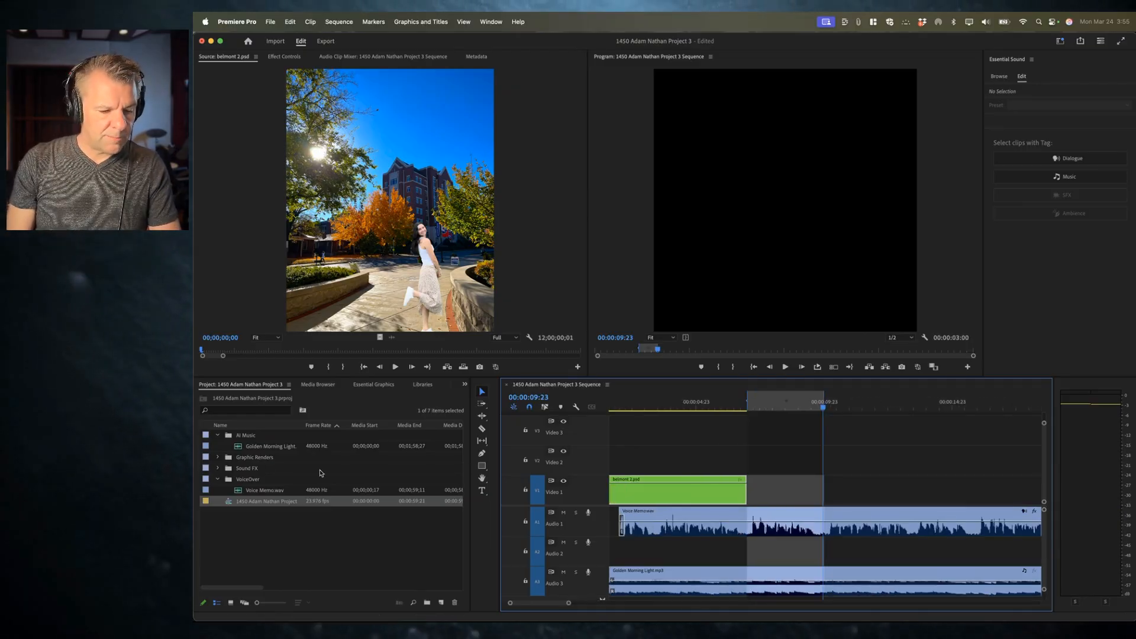
Step: Open soccerball.psd from the Graphic Renders bin in the Source monitor
click(217, 458)
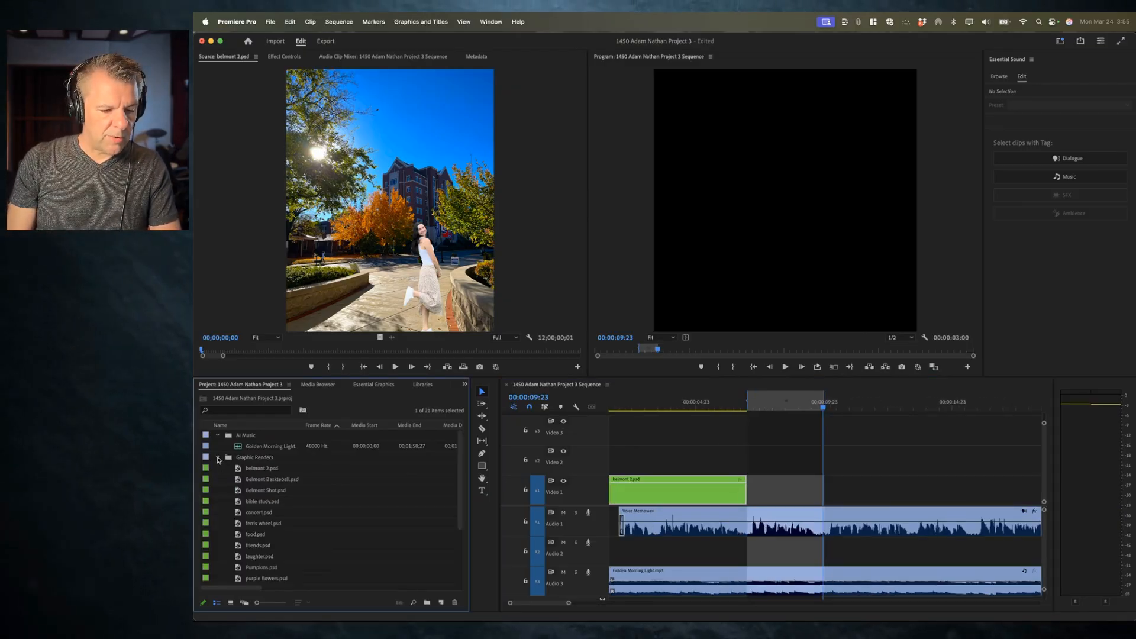
click(261, 480)
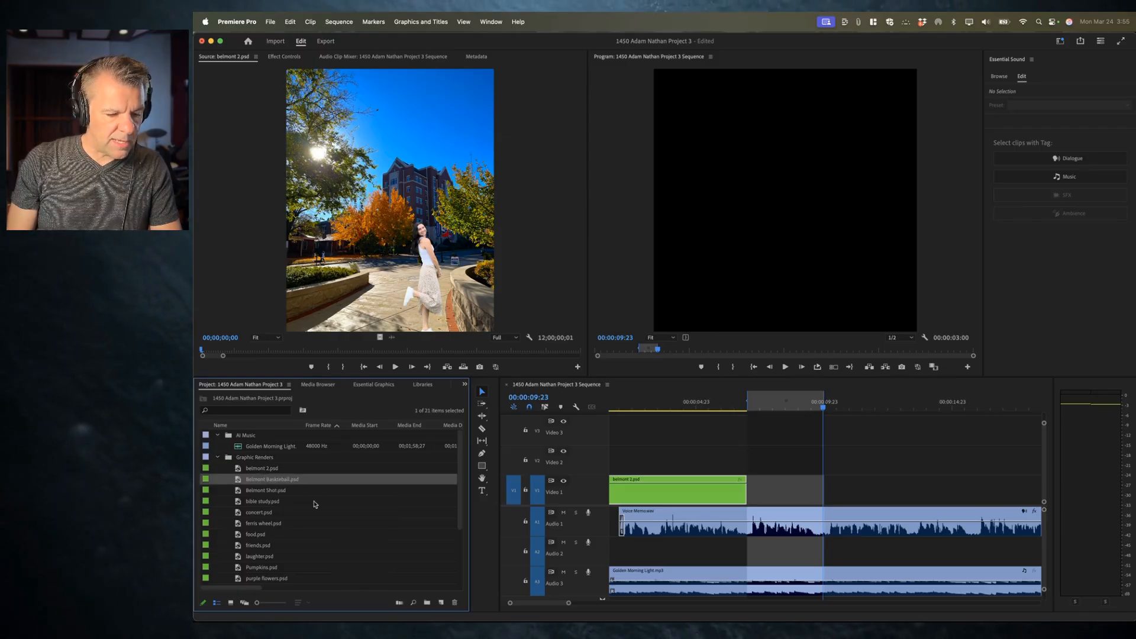
scroll(315, 504, down, 5)
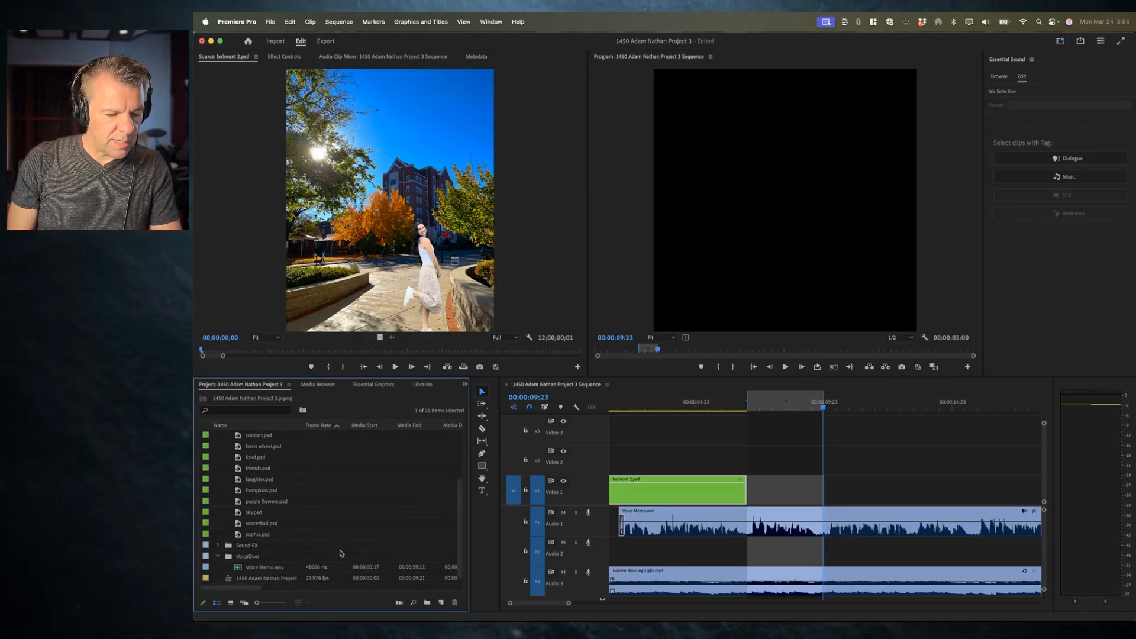
double_click(255, 525)
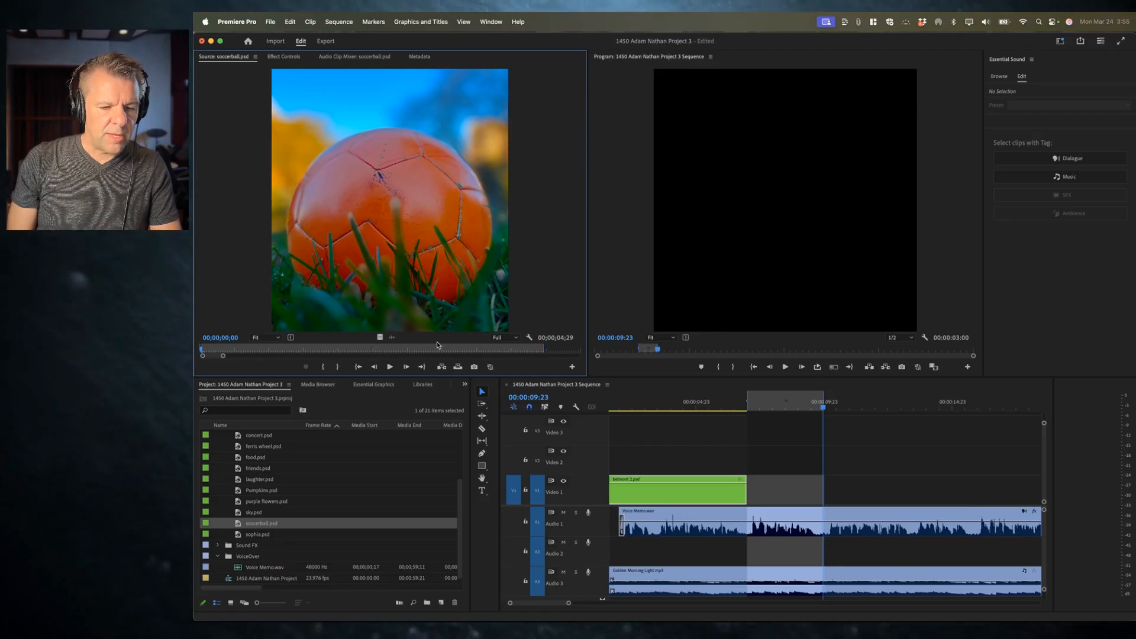
Step: Clear soccerball.psd's in and out points and overwrite it into the marked range on Video 1
right_click(299, 350)
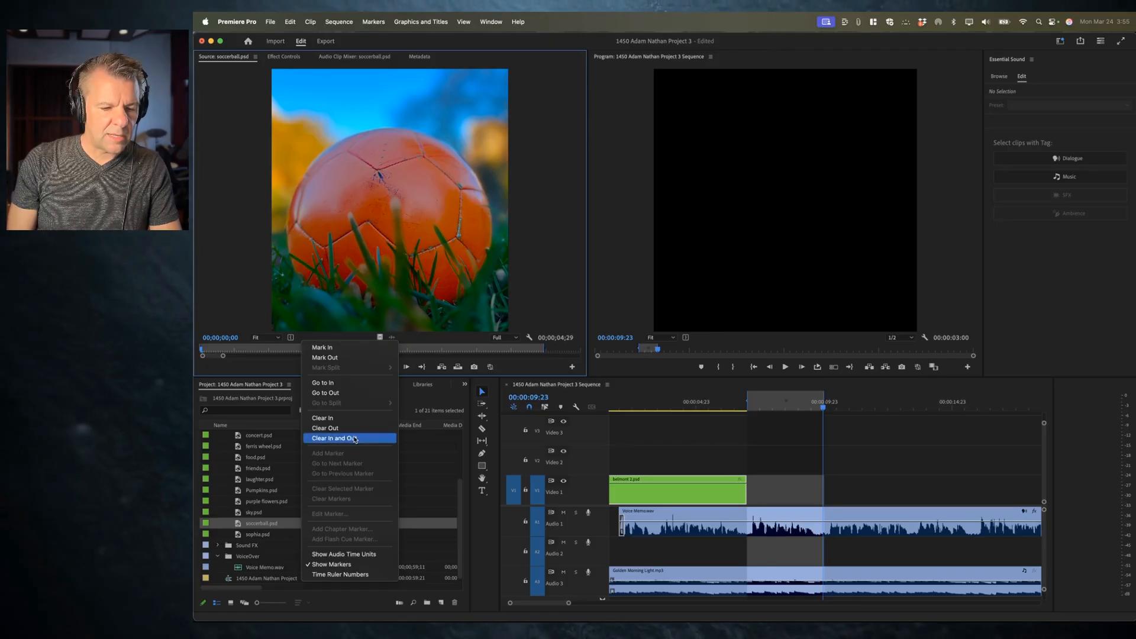
click(331, 439)
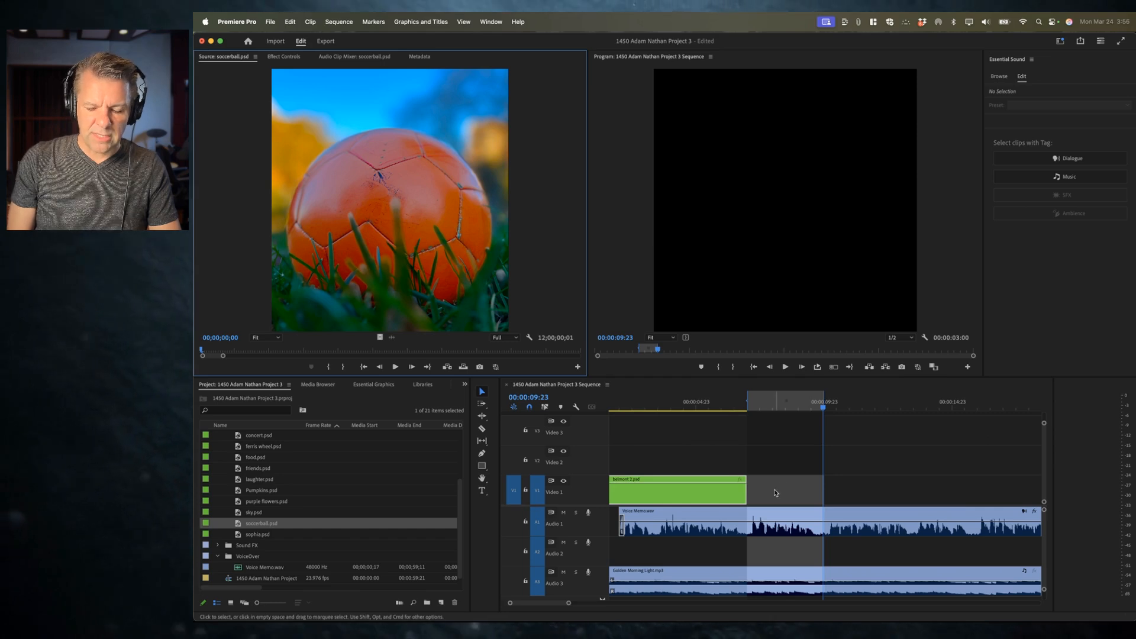
key(.)
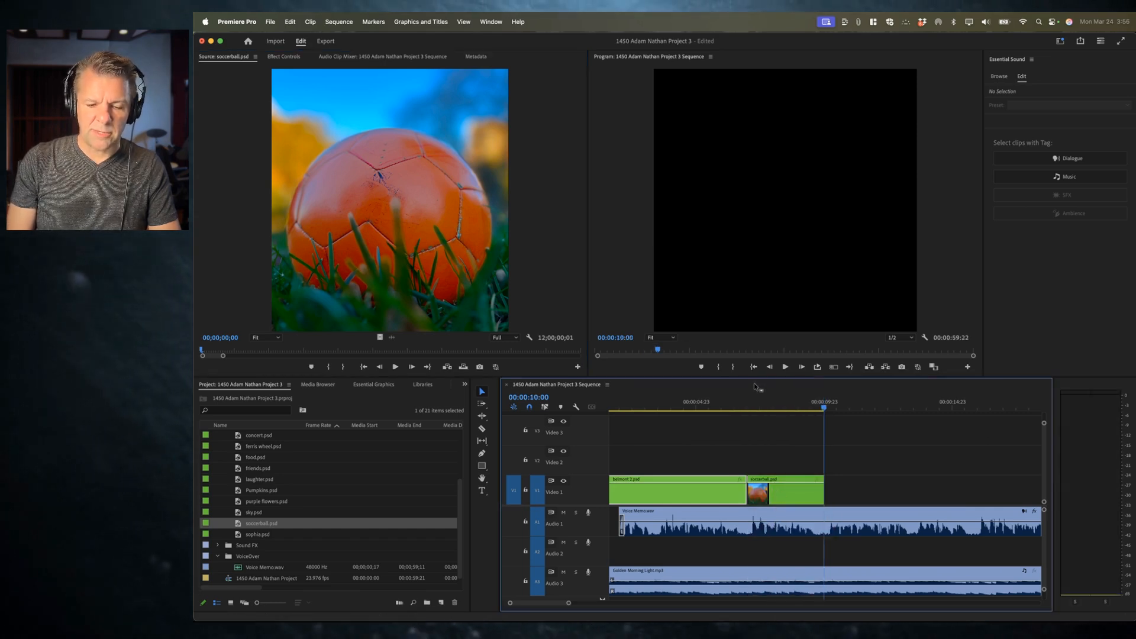
Step: Mark a sequence in point at 00:00:10:00 and an out point at 00:00:15:18
click(785, 407)
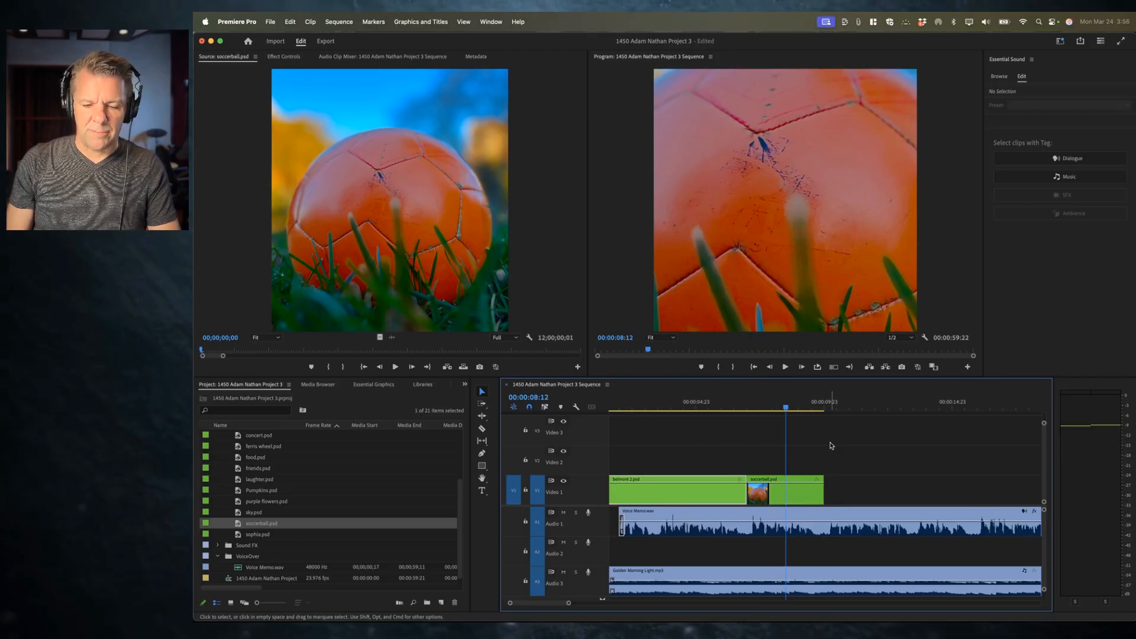
key(Down)
key(i)
key(space)
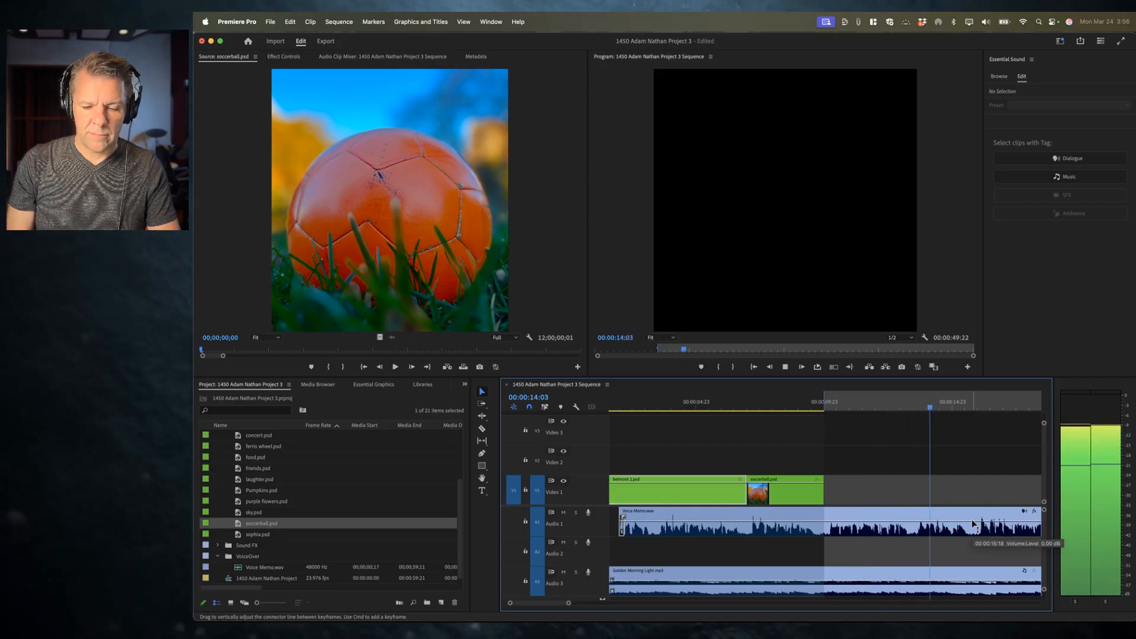
key(space)
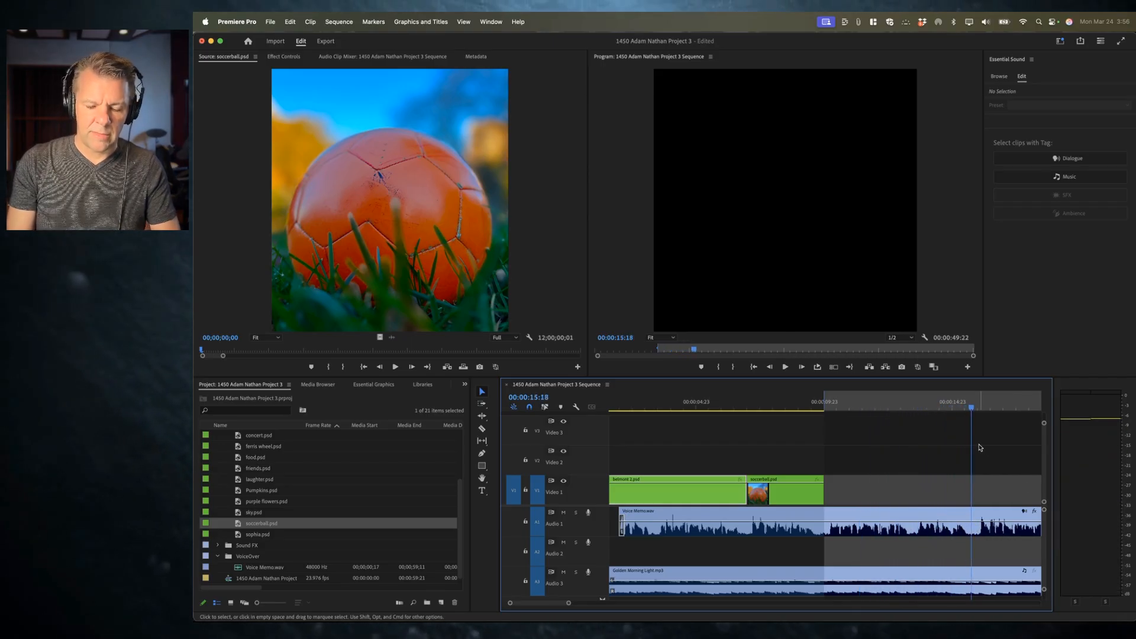
key(o)
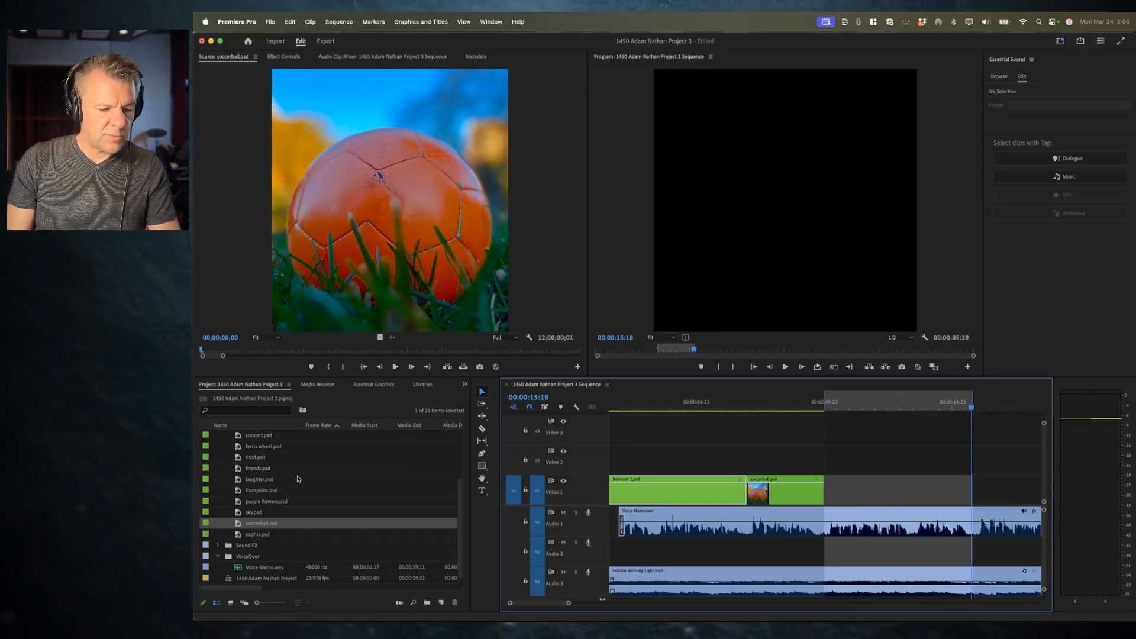
Step: Open concert.psd from the Graphic Renders bin and overwrite it into the marked sequence range on Video 1
scroll(298, 479, up, 3)
double_click(241, 491)
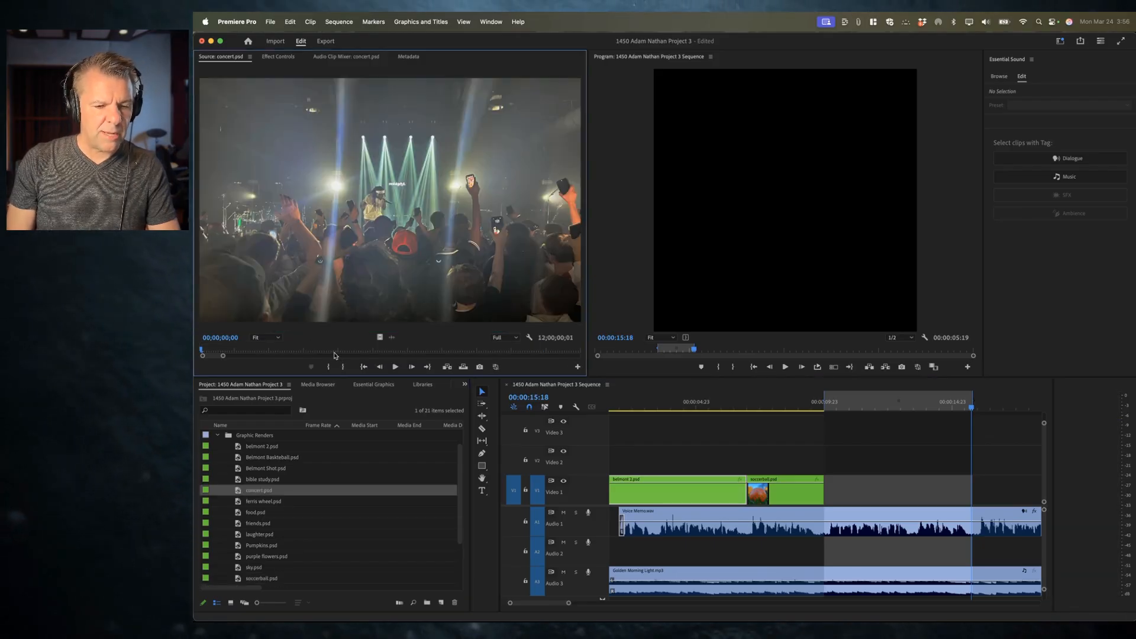
key(.)
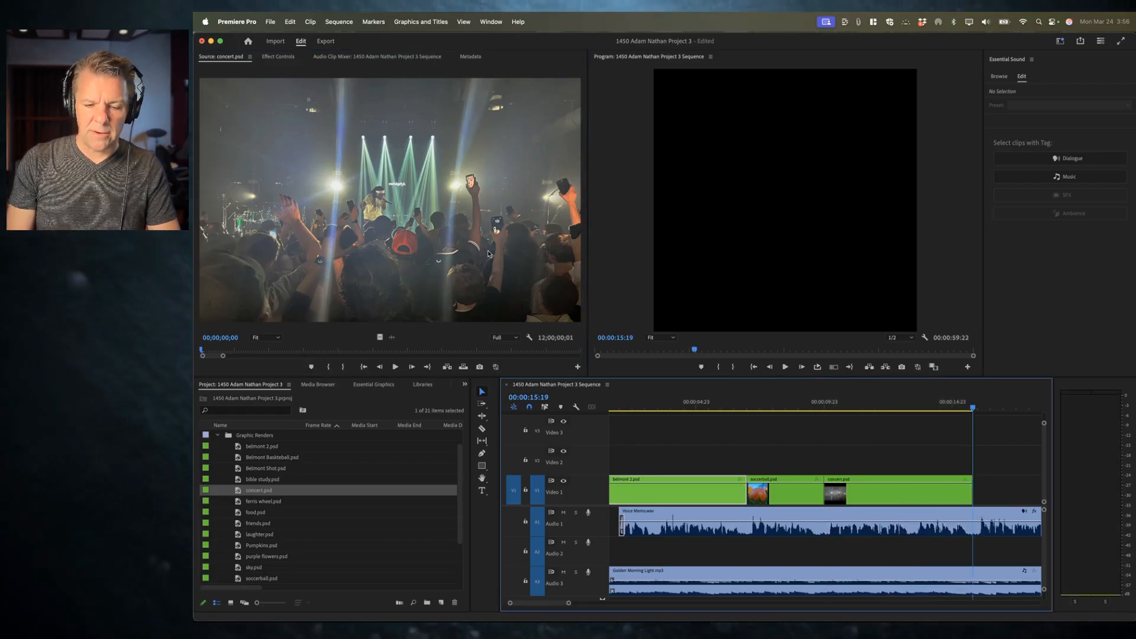
Step: Play through the sequence past the concert clip and mark a sequence out point around 00:00:21:05
drag(852, 403, 911, 404)
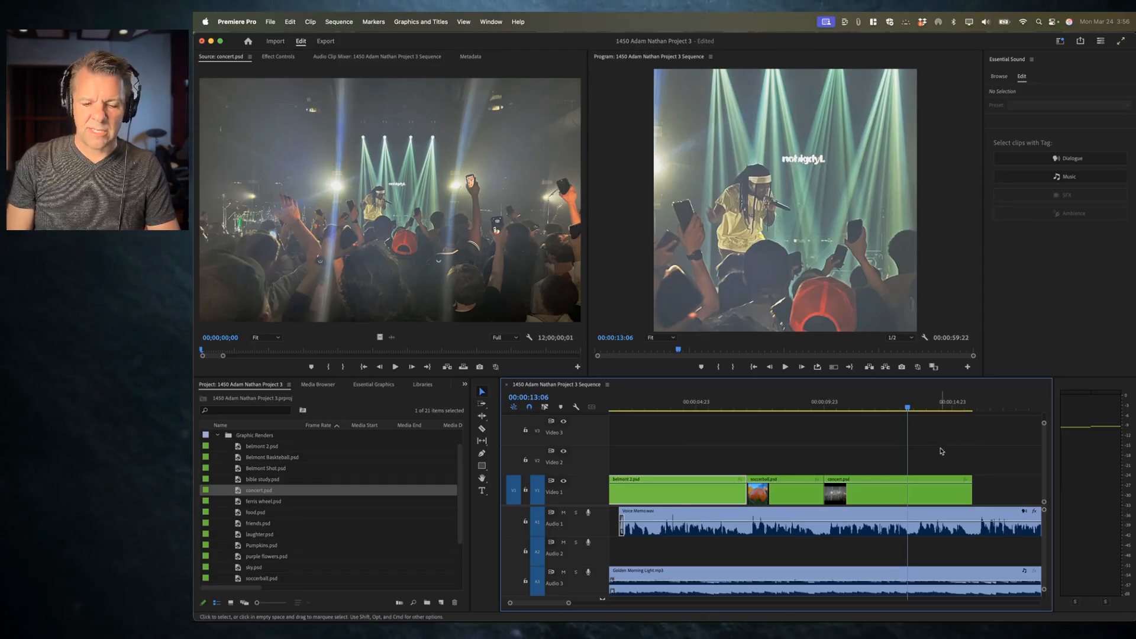
scroll(942, 450, left, 3)
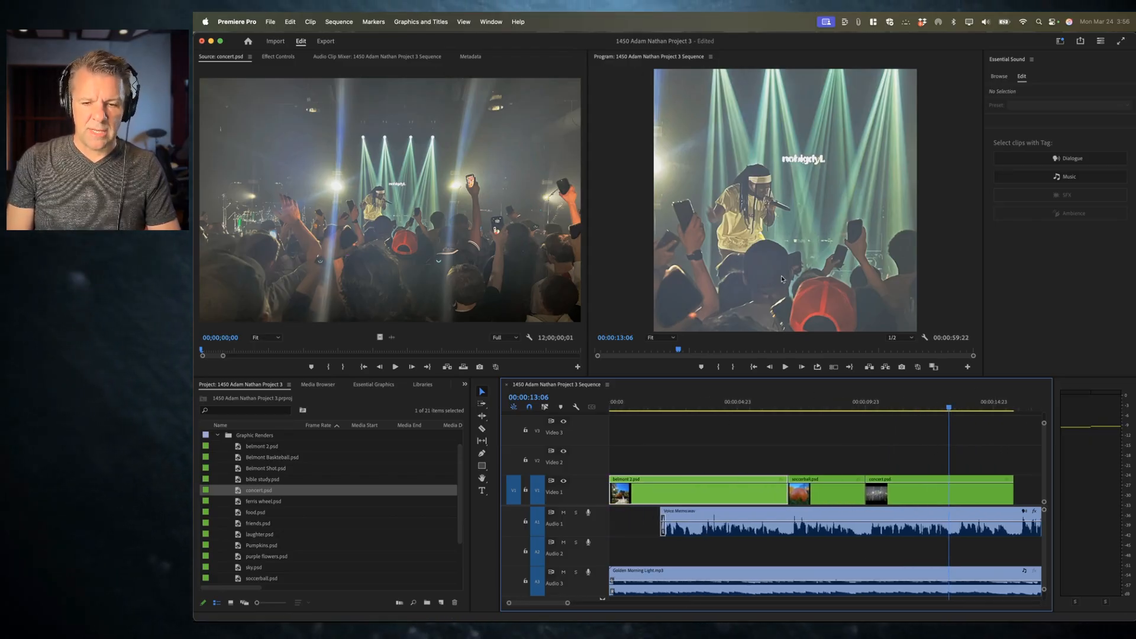
key(Home)
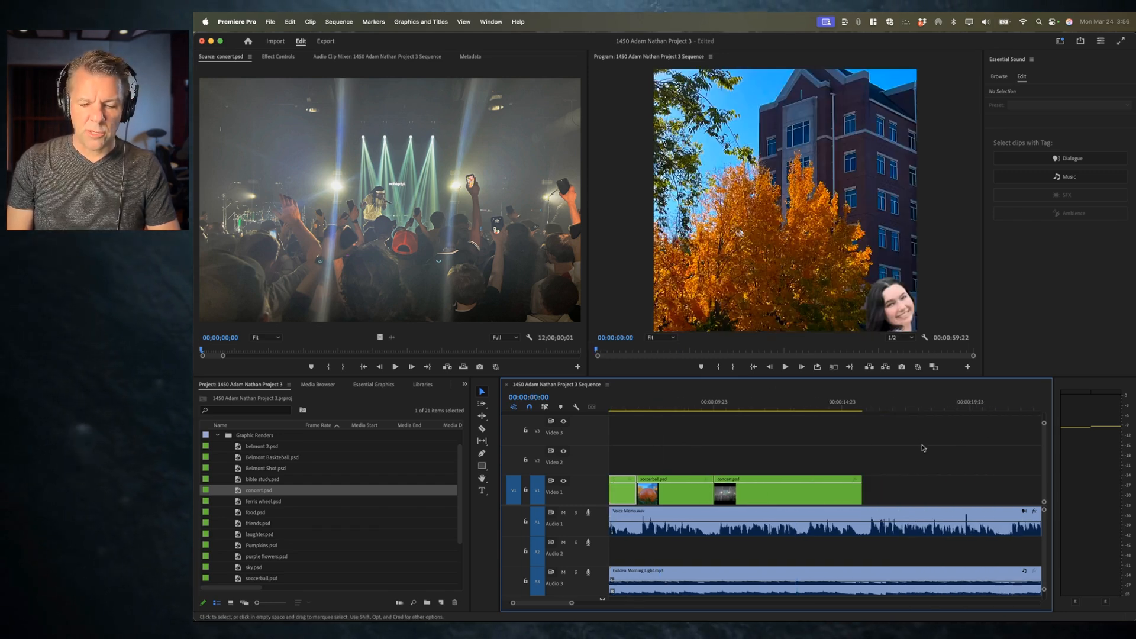
key(End)
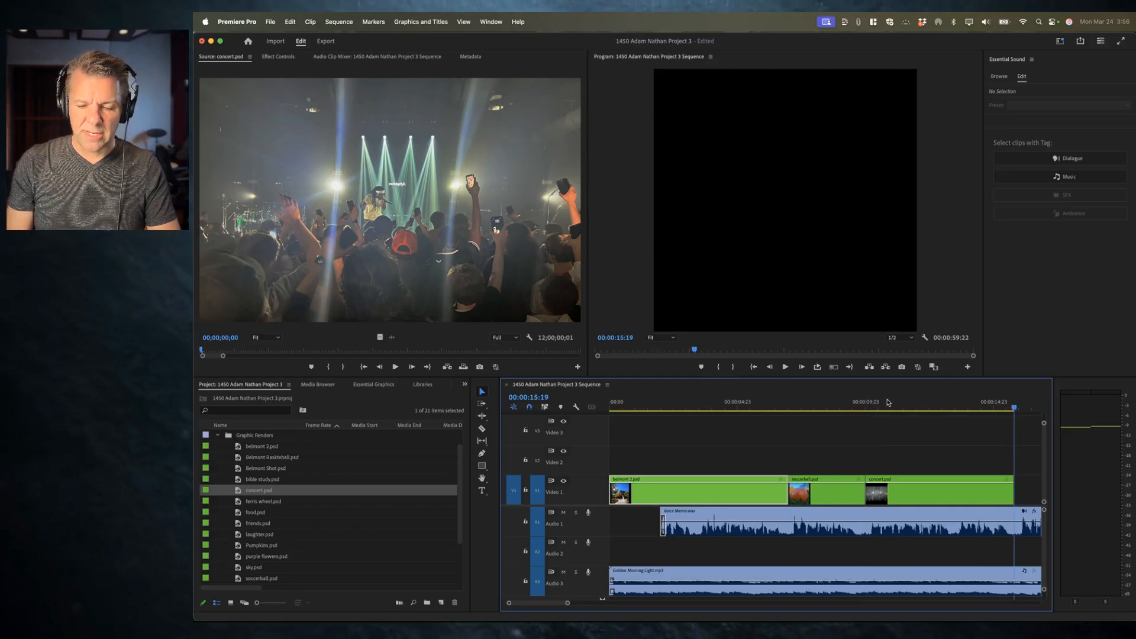
scroll(888, 403, right, 5)
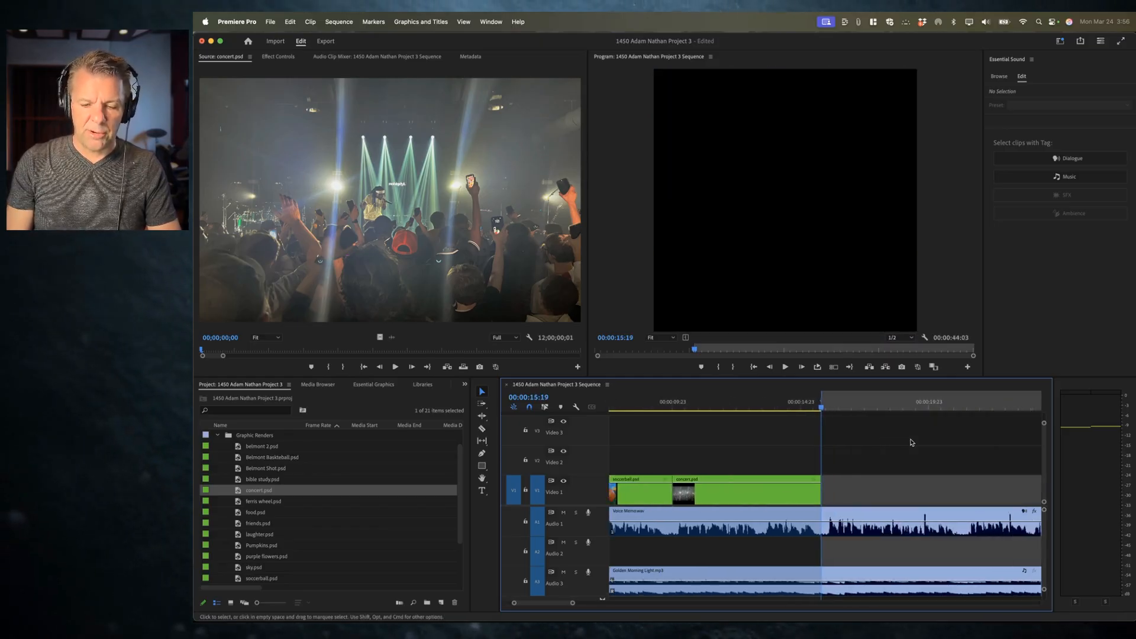
key(space)
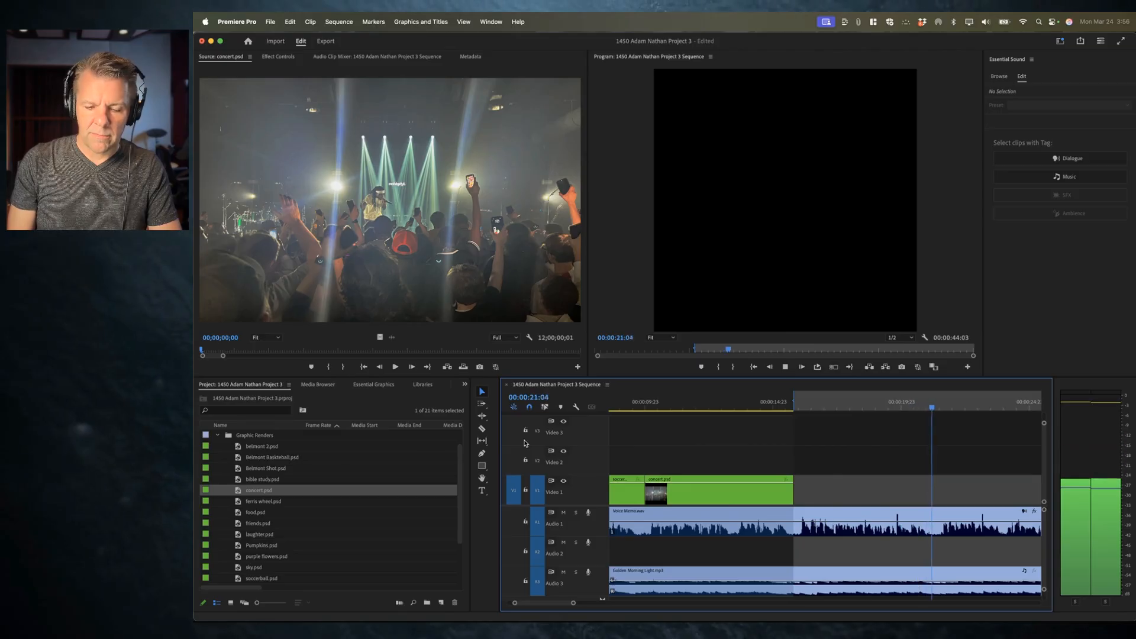
key(space)
key(o)
Step: Open Belmont Basketball.psd, clear its in and out points, and overwrite it into the marked range on Video 1
double_click(266, 459)
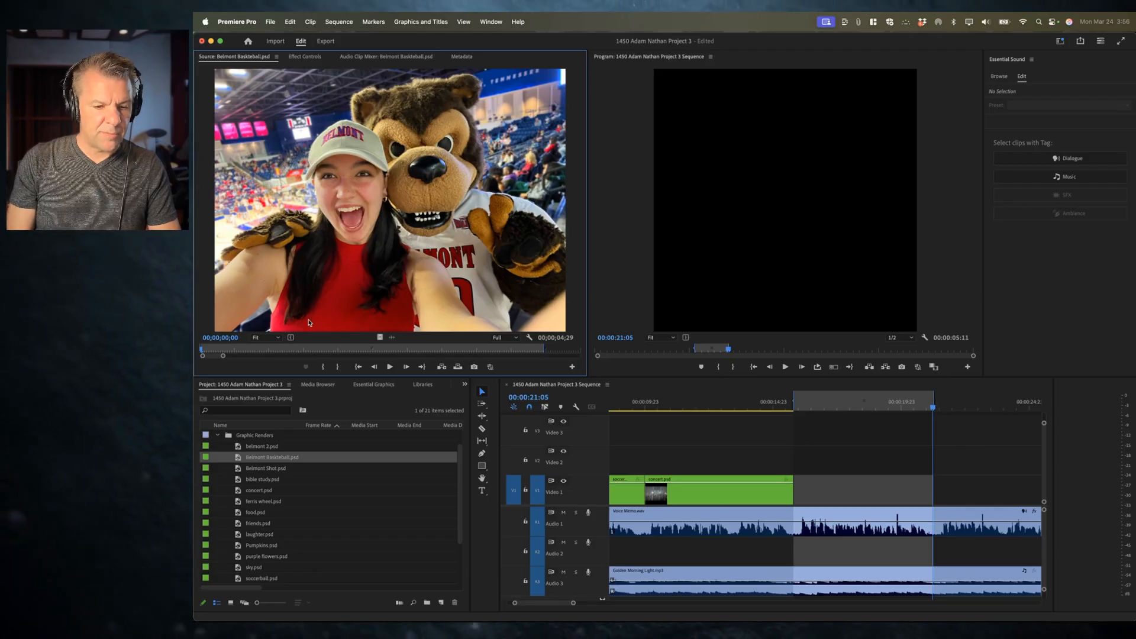
key(alt+x)
key(.)
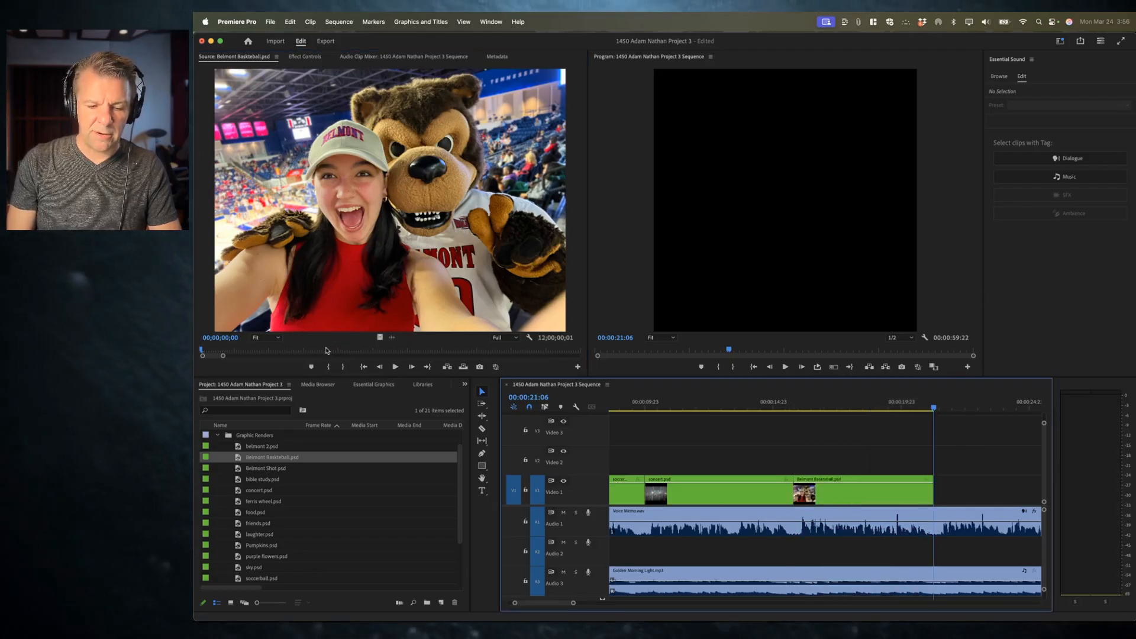
Step: Preview Belmont Shot.psd and bible study.psd in the Source monitor and park the playhead on the belmont 2.psd clip
double_click(275, 469)
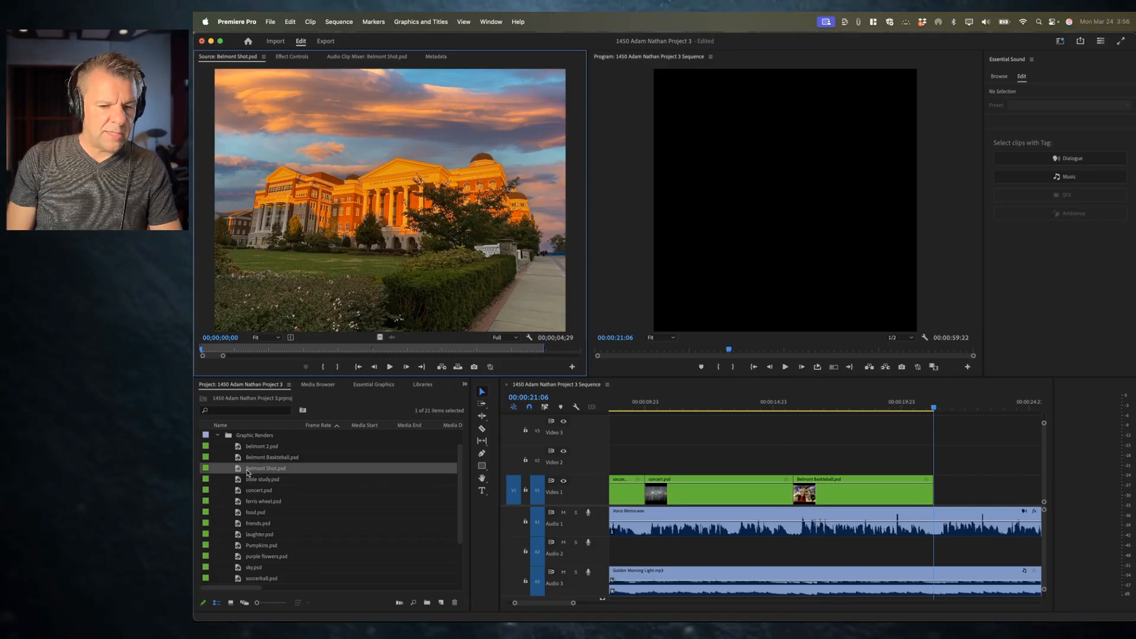
double_click(261, 480)
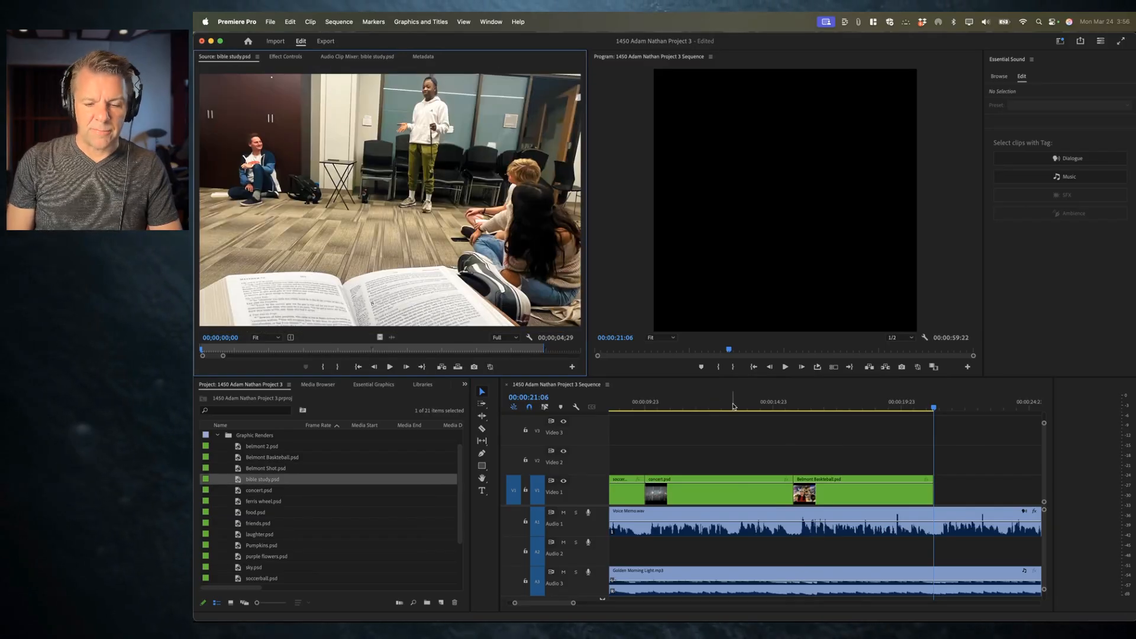
click(733, 409)
scroll(710, 461, left, 5)
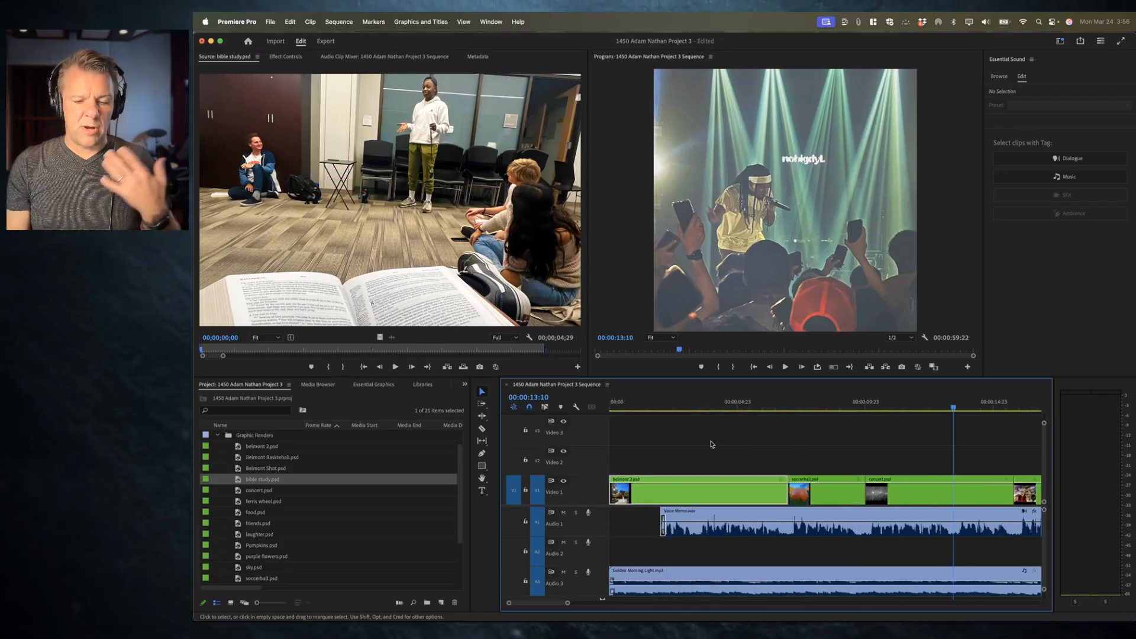
click(688, 407)
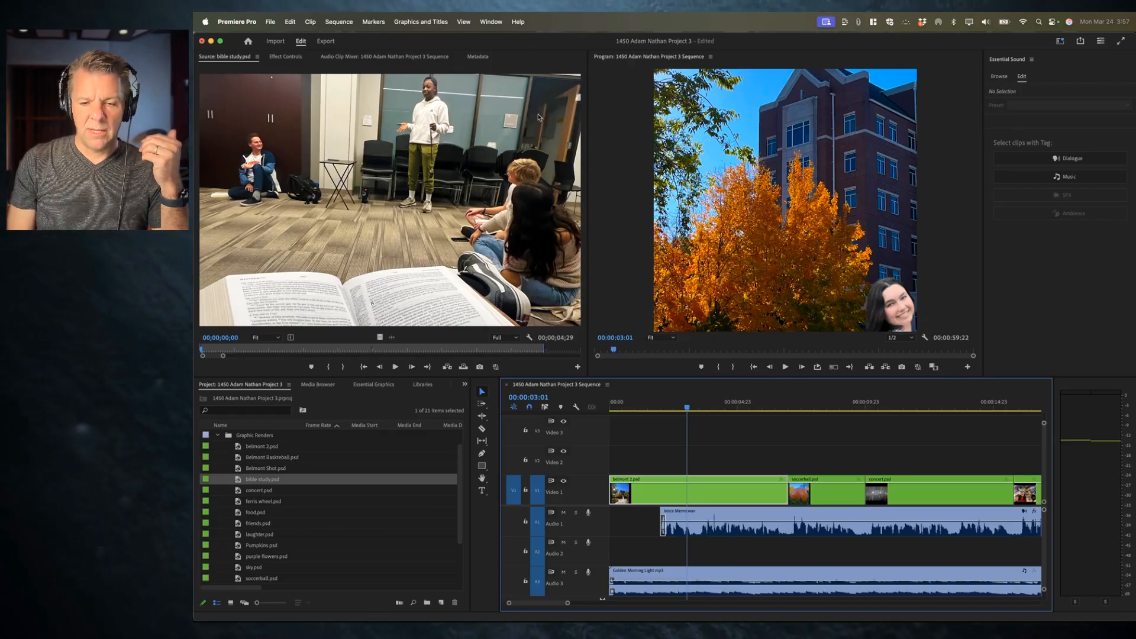
Step: Open Effect Controls for belmont 2.psd and scrub its Scale down to about 24
click(286, 57)
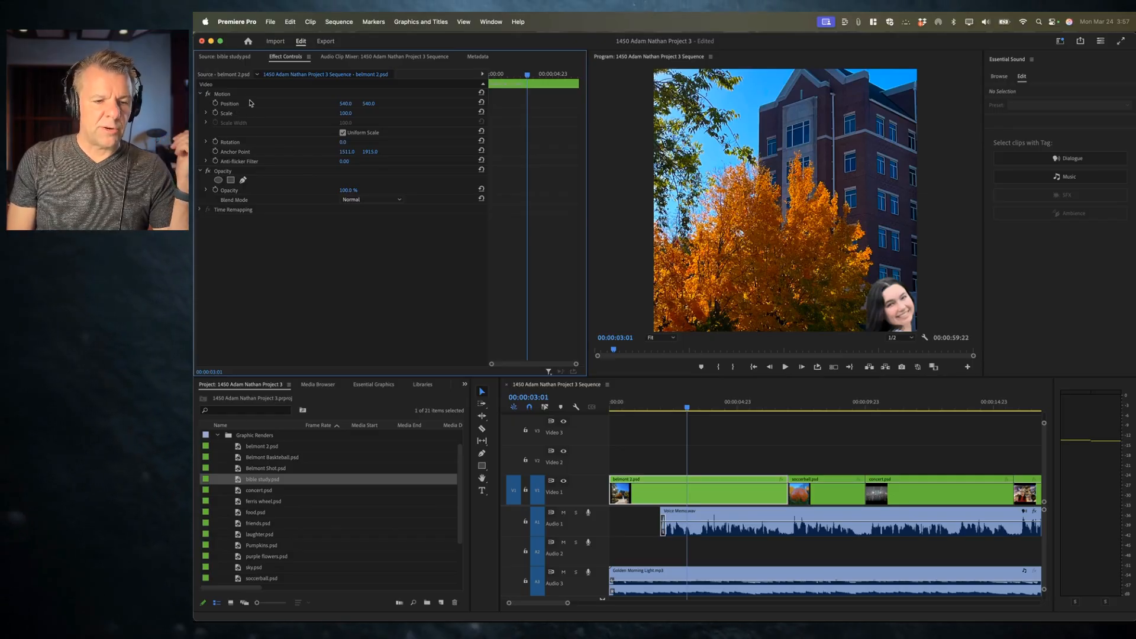
click(200, 94)
click(200, 94)
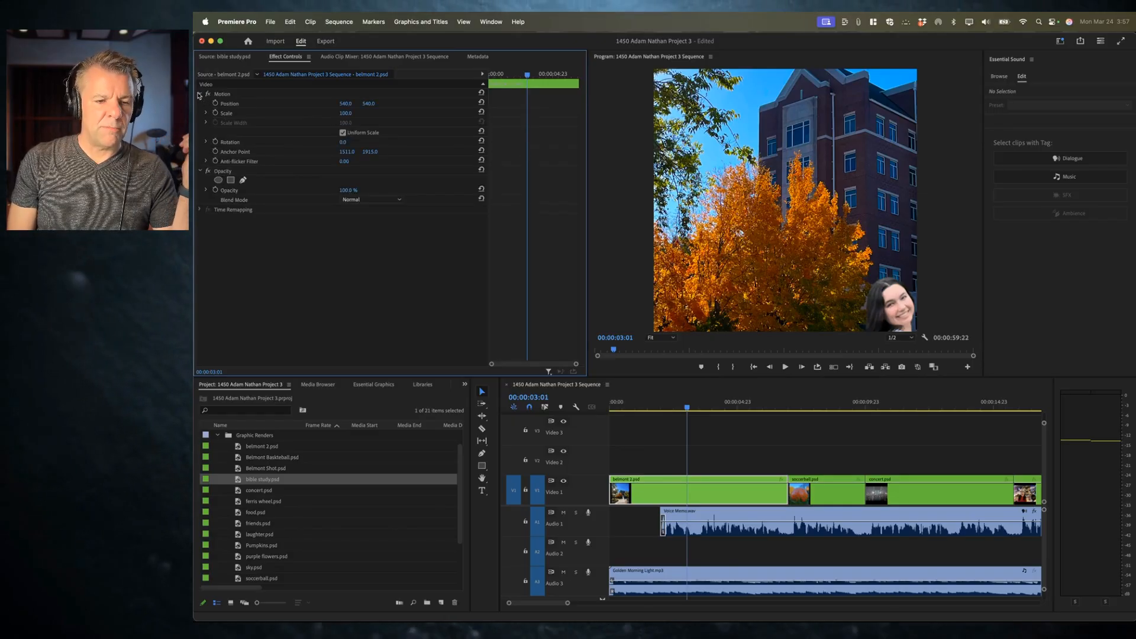
click(251, 115)
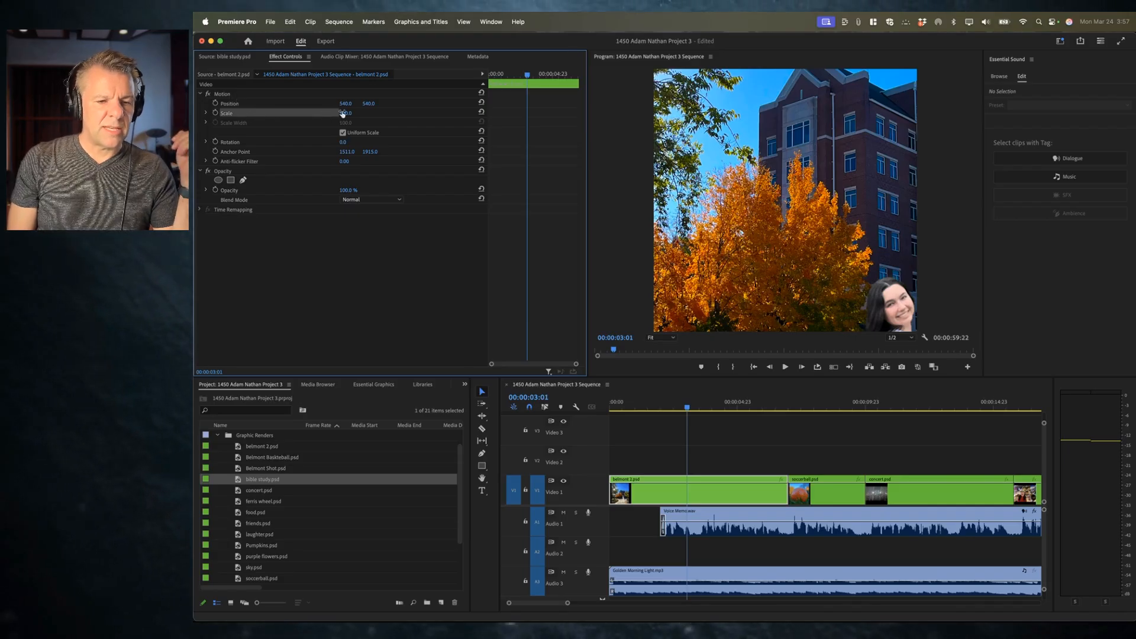
drag(347, 115, 314, 115)
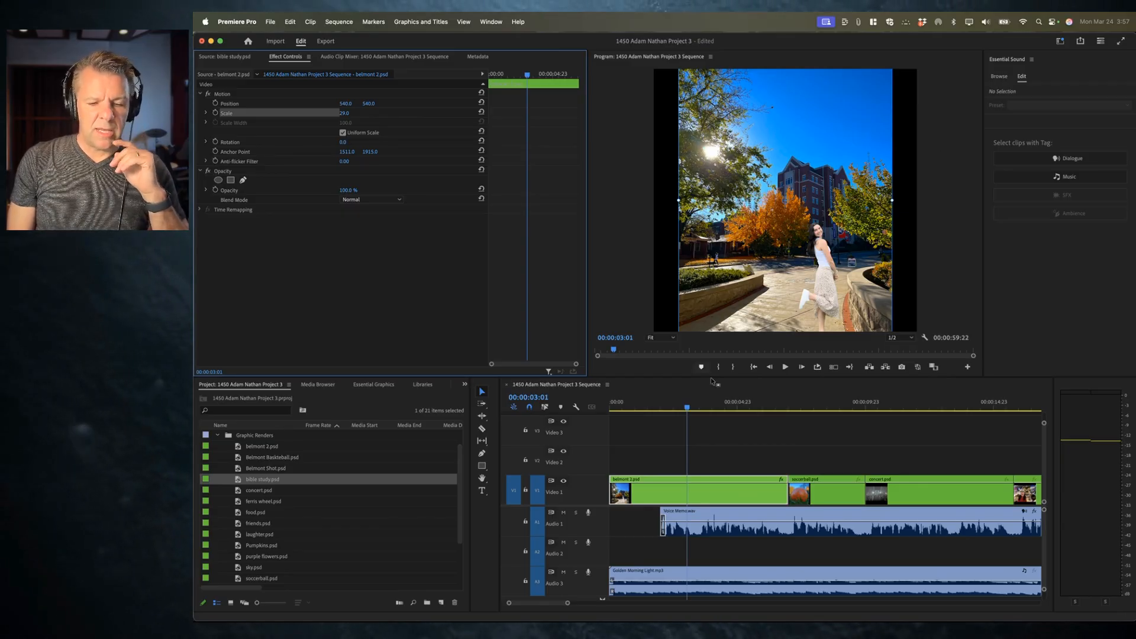
mouse_move(344, 113)
mouse_down()
mouse_move(355, 113)
mouse_move(341, 113)
mouse_up()
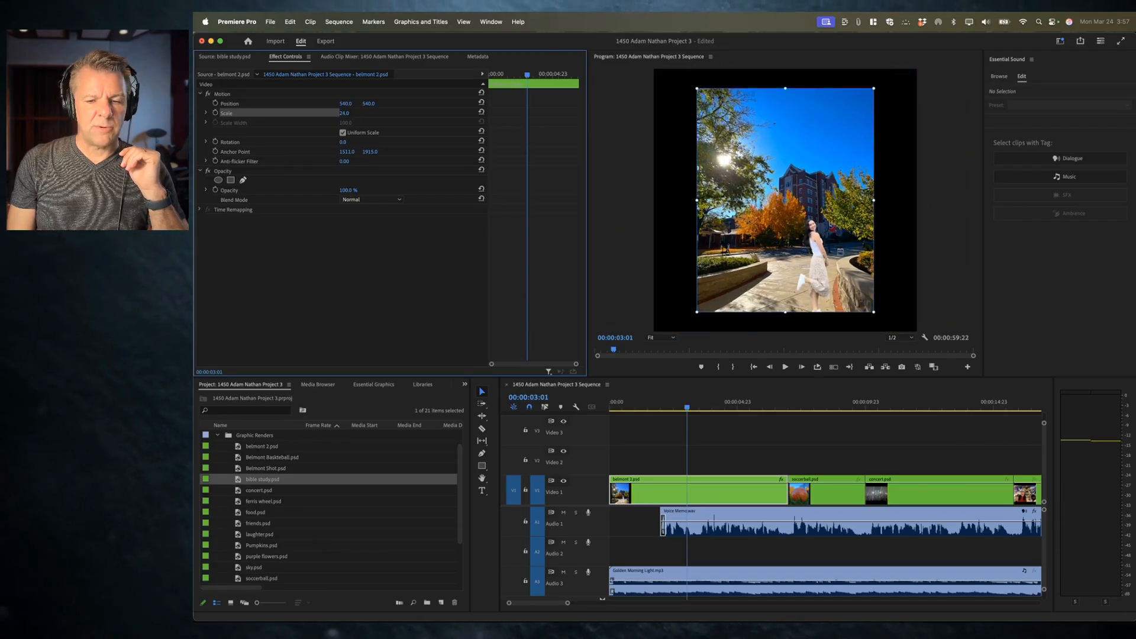
Step: Apply Set to Frame Size to belmont 2.psd, then set its Scale back to 100
right_click(688, 492)
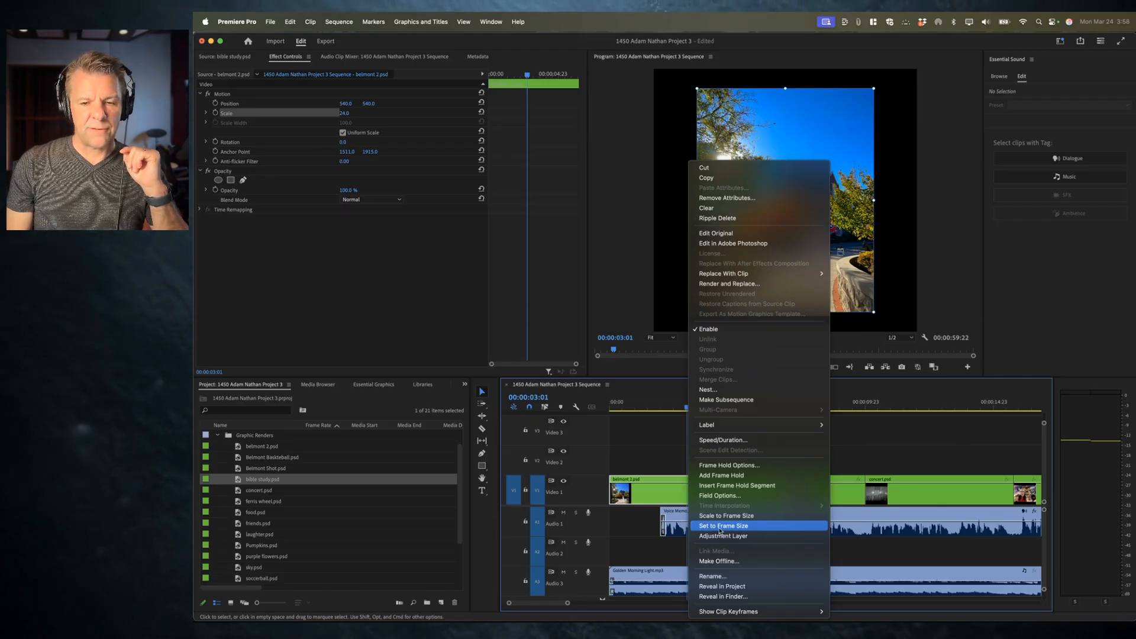
click(720, 529)
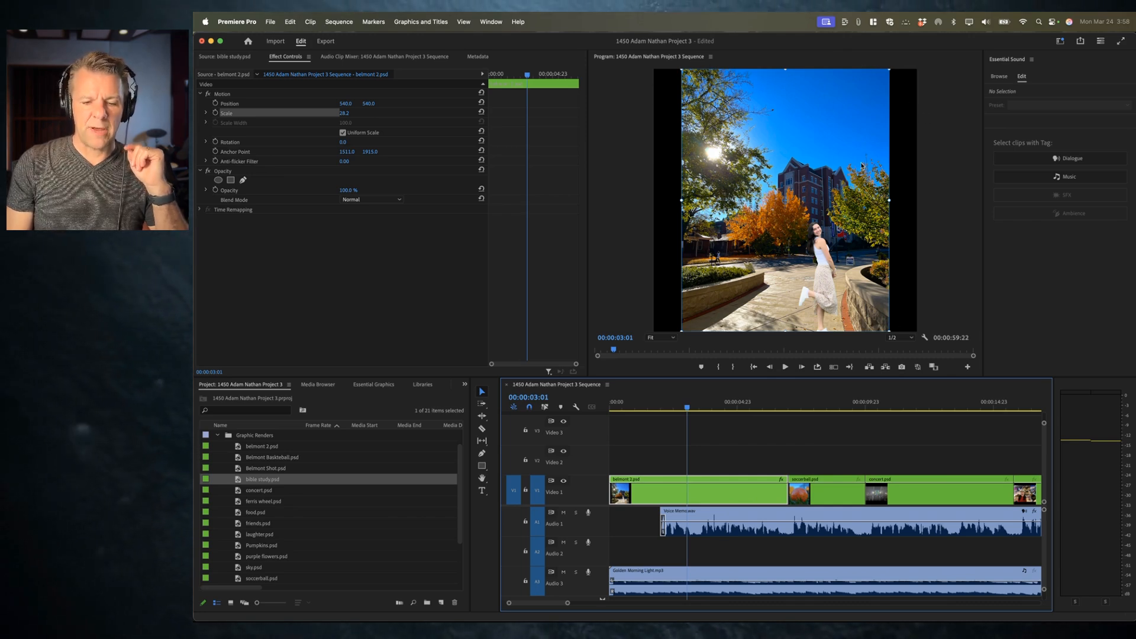
click(349, 112)
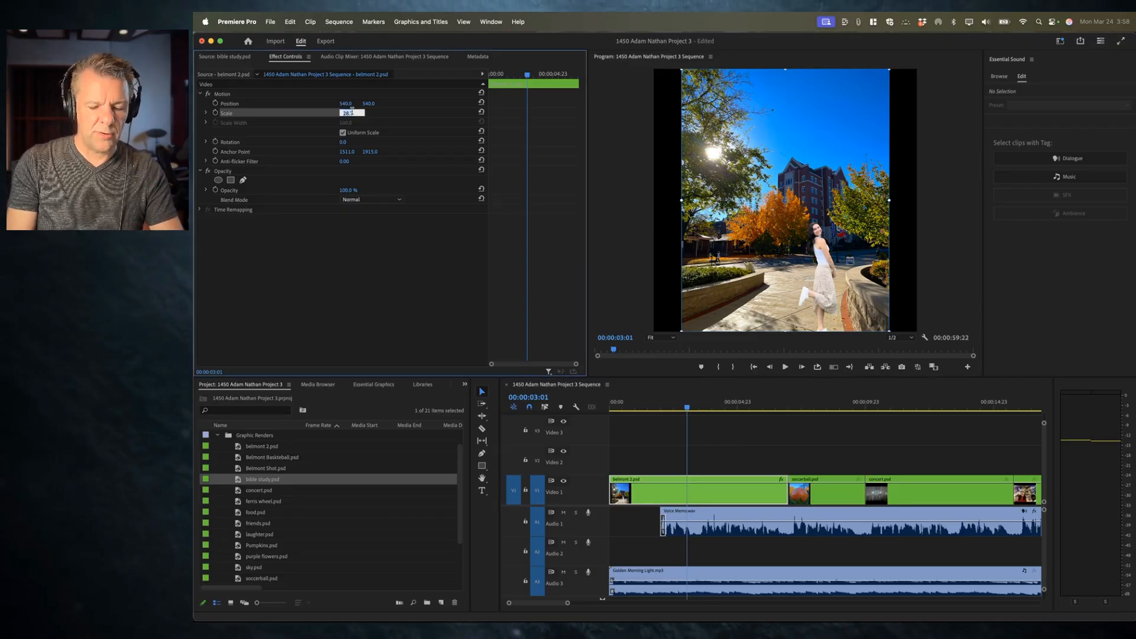
text(100)
key(Return)
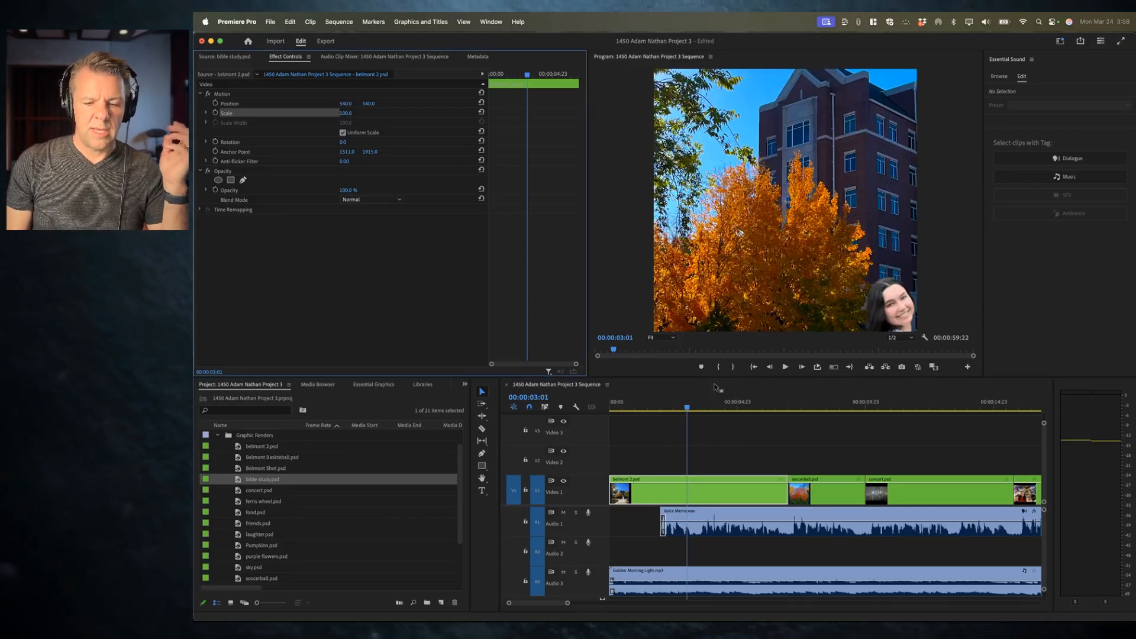
Step: Undo and redo the 100% Scale change on belmont 2.psd to compare it with the fitted size
right_click(686, 494)
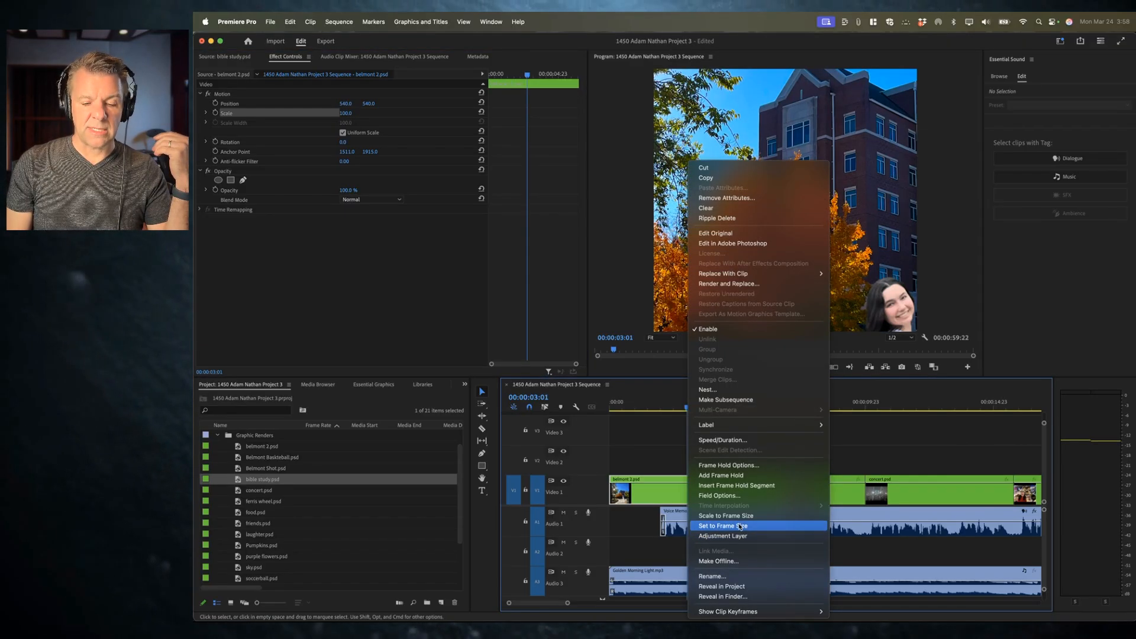
key(Escape)
key(super+z)
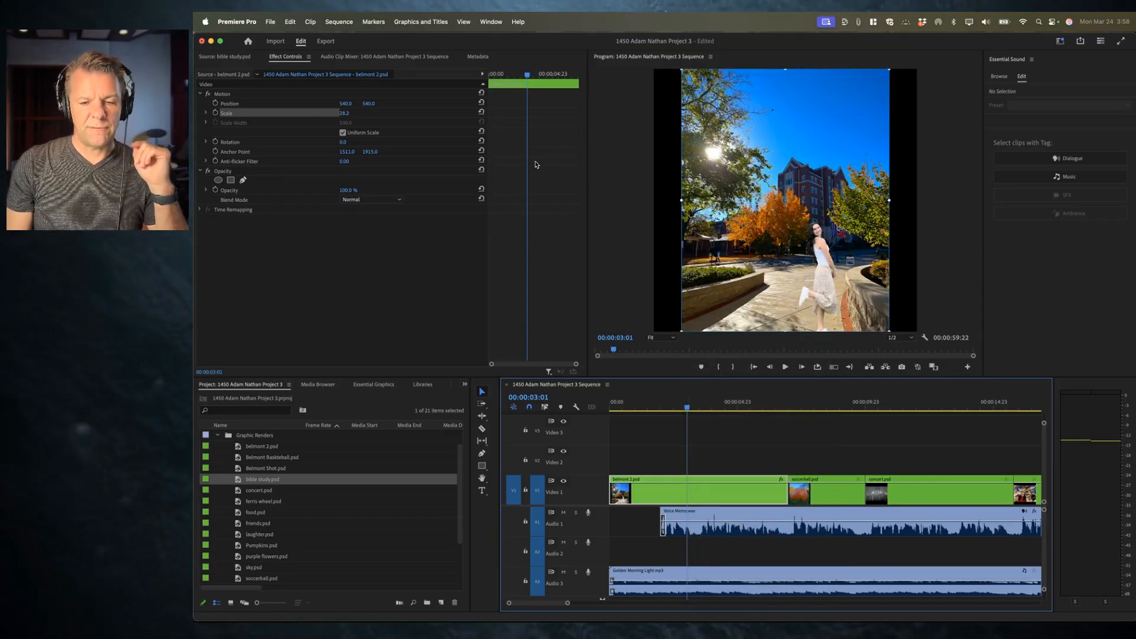
key(super+shift+z)
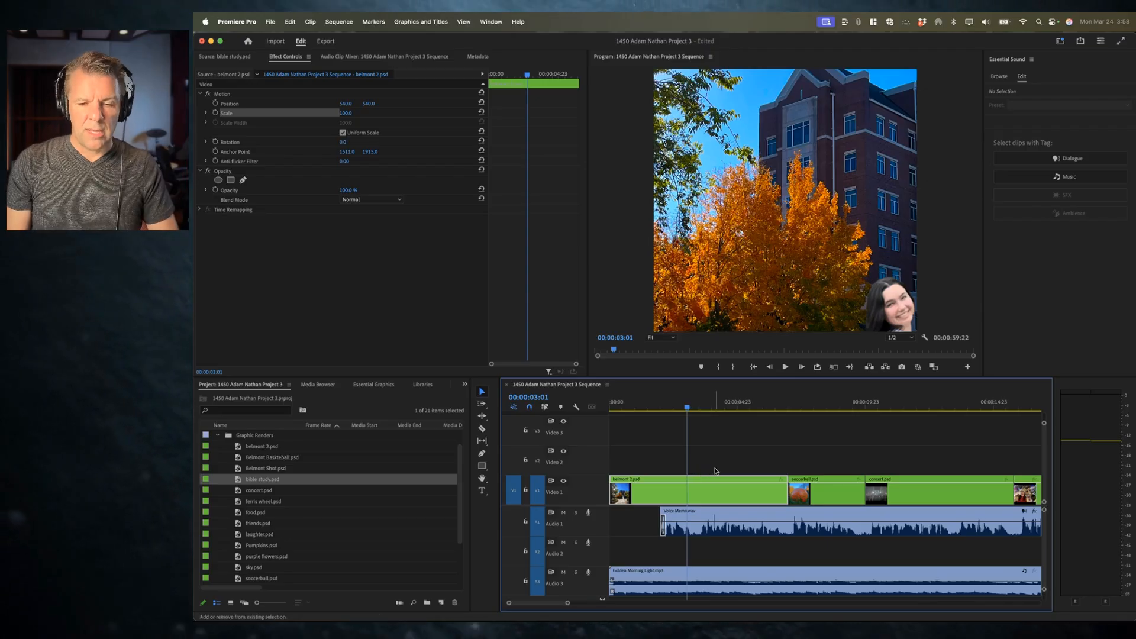
Step: Scrub belmont 2.psd's Scale up to about 286 and undo it
drag(345, 113, 385, 114)
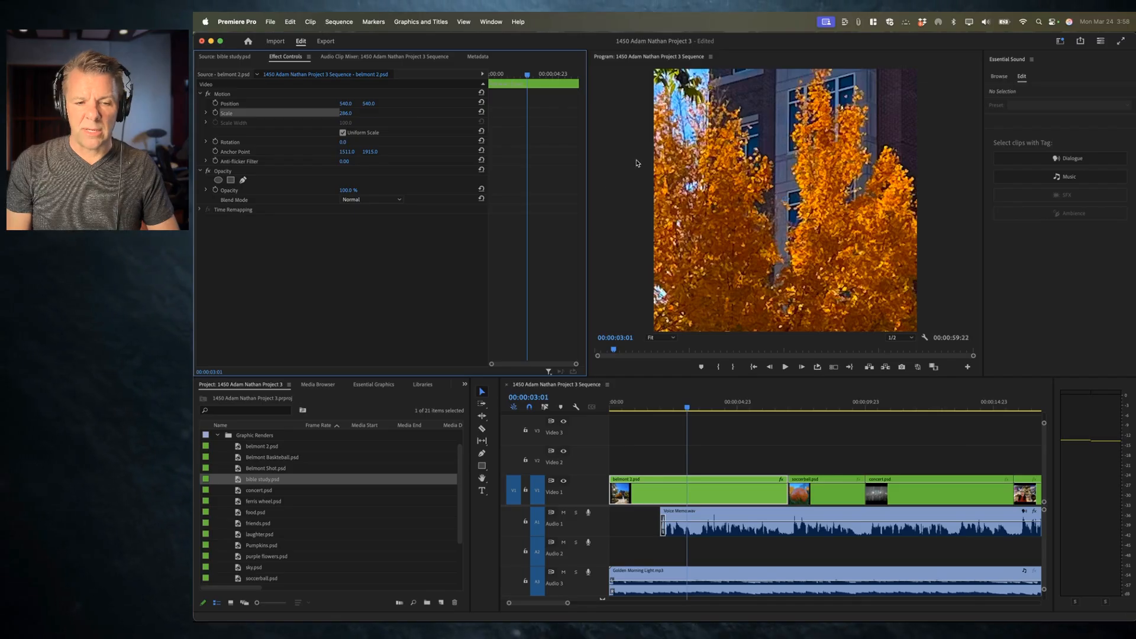
key(super+z)
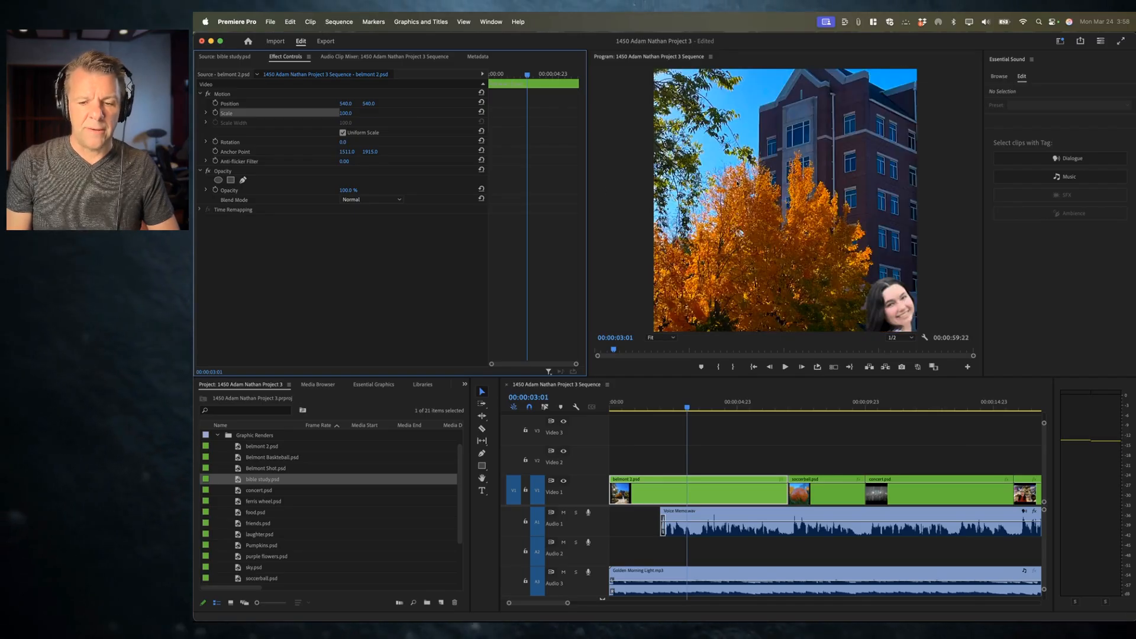
Step: Apply Scale to Frame Size to belmont 2.psd, scrub Scale to about 460, and undo the scrub
right_click(703, 480)
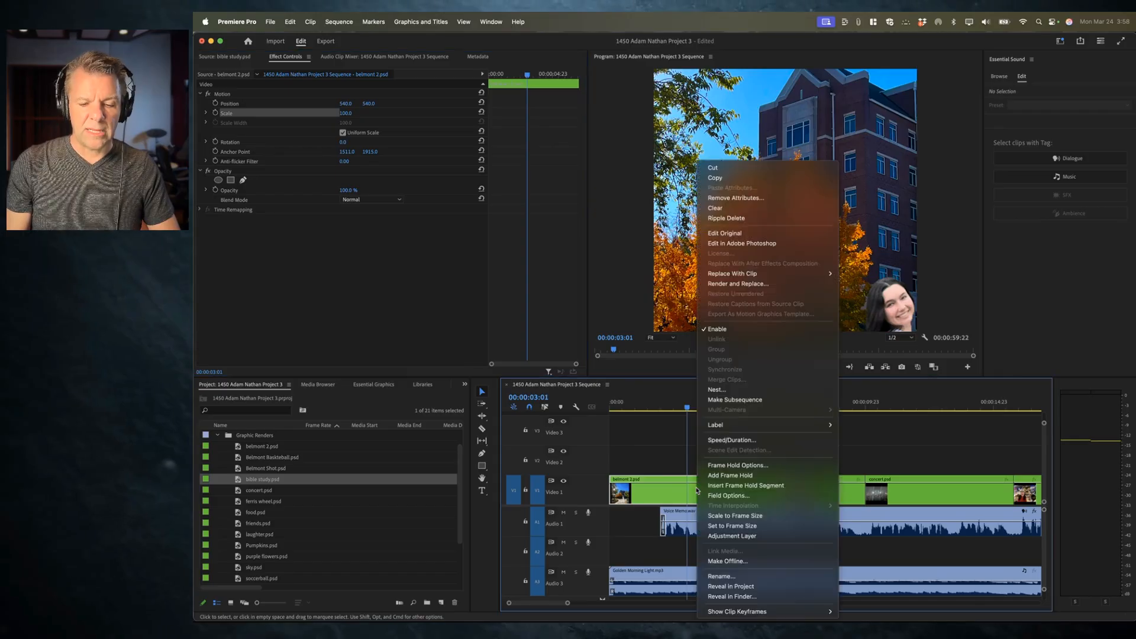
click(722, 516)
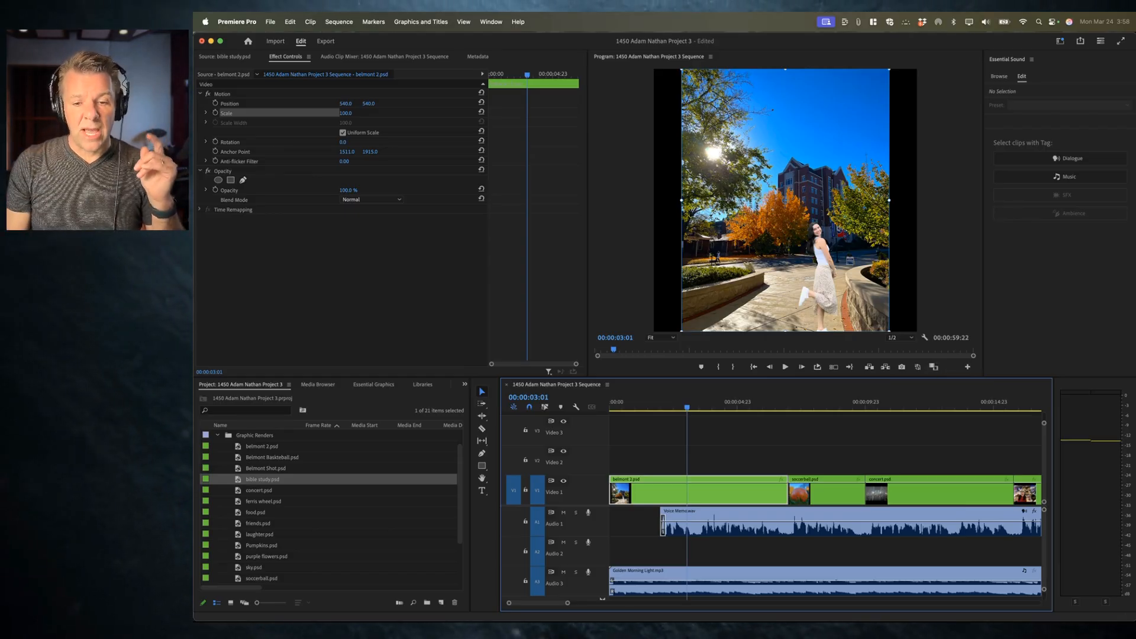
drag(890, 200, 1135, 200)
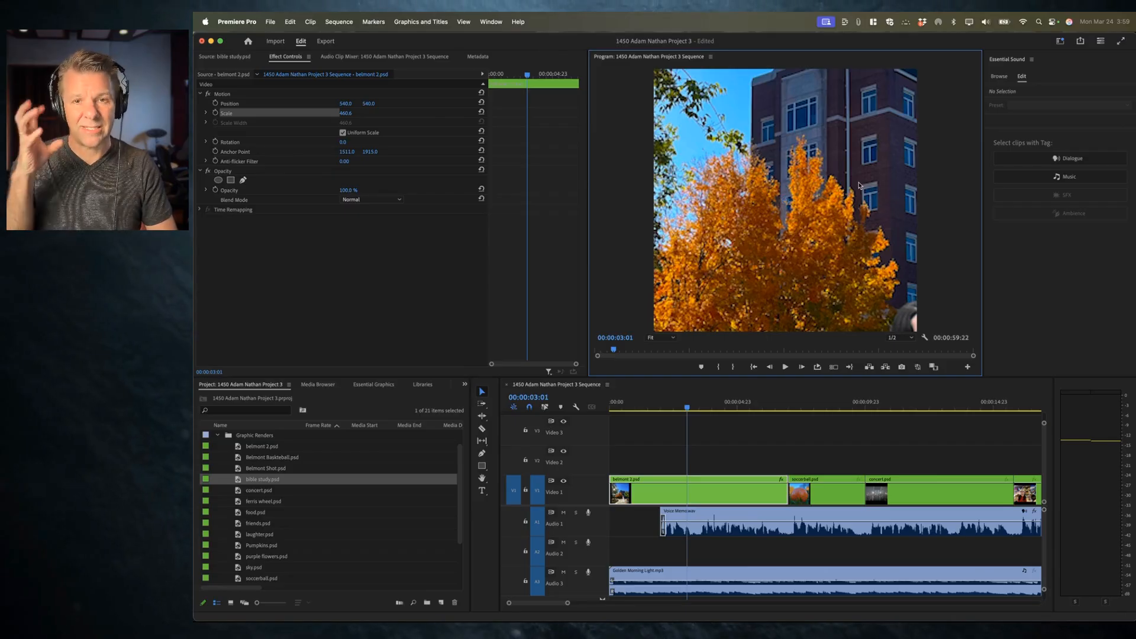
key(super+z)
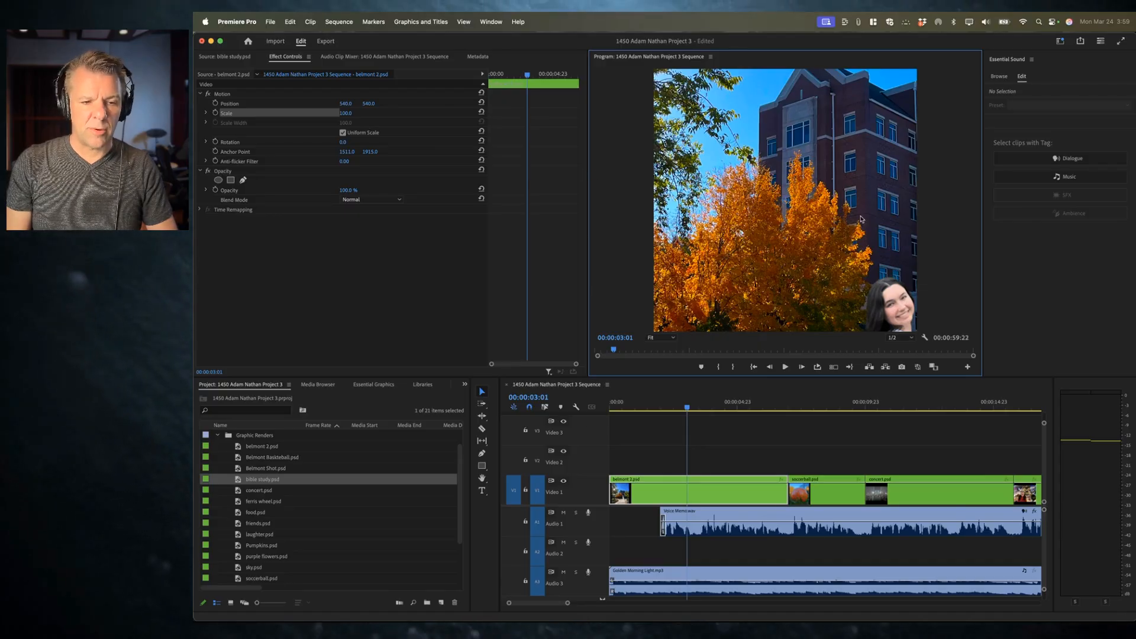
Step: Apply Set to Frame Size to belmont 2.psd and move the playhead to about 00:00:08:02
right_click(695, 498)
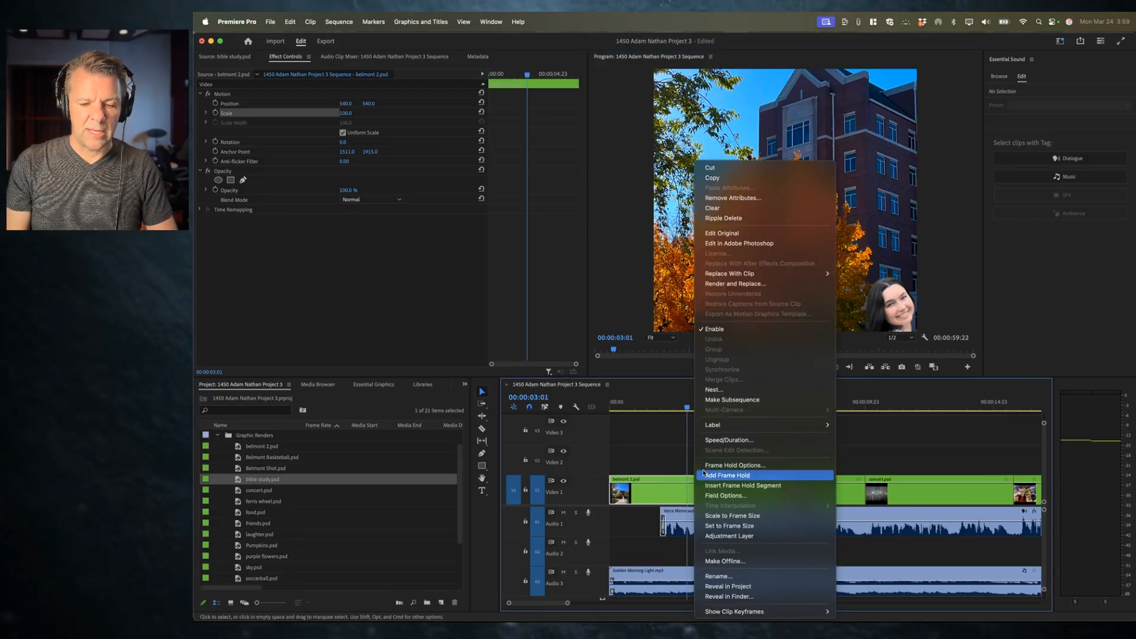
click(734, 527)
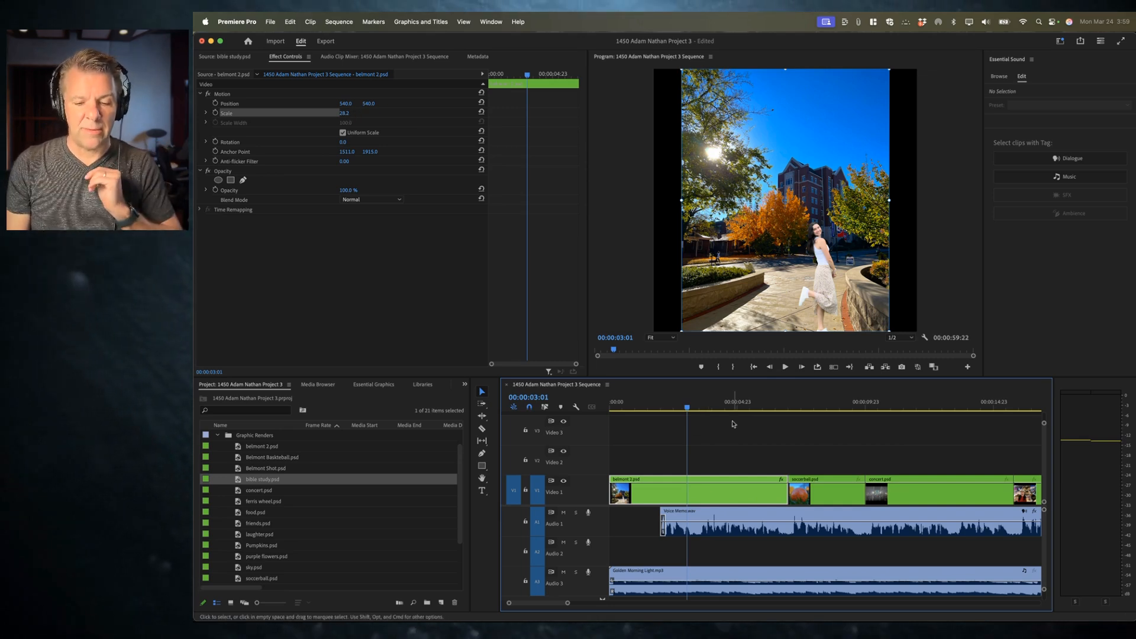
click(816, 407)
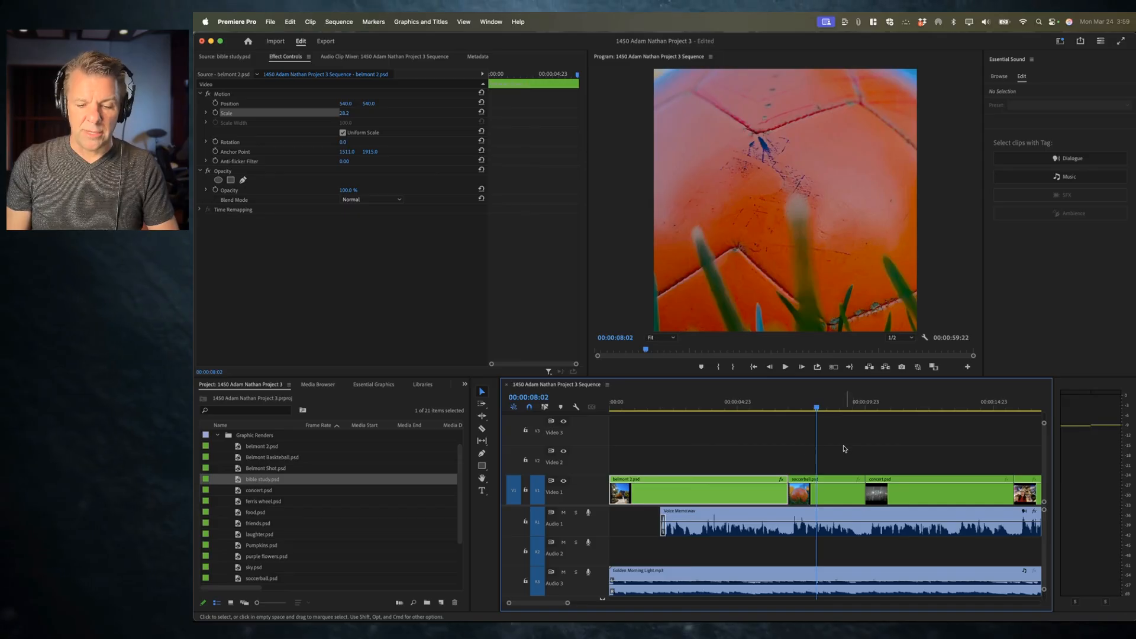
Step: Select the soccerball, concert and Belmont Basketball clips on Video 1 and apply Set to Frame Size to them
drag(823, 451, 926, 487)
drag(1028, 439, 767, 493)
right_click(769, 495)
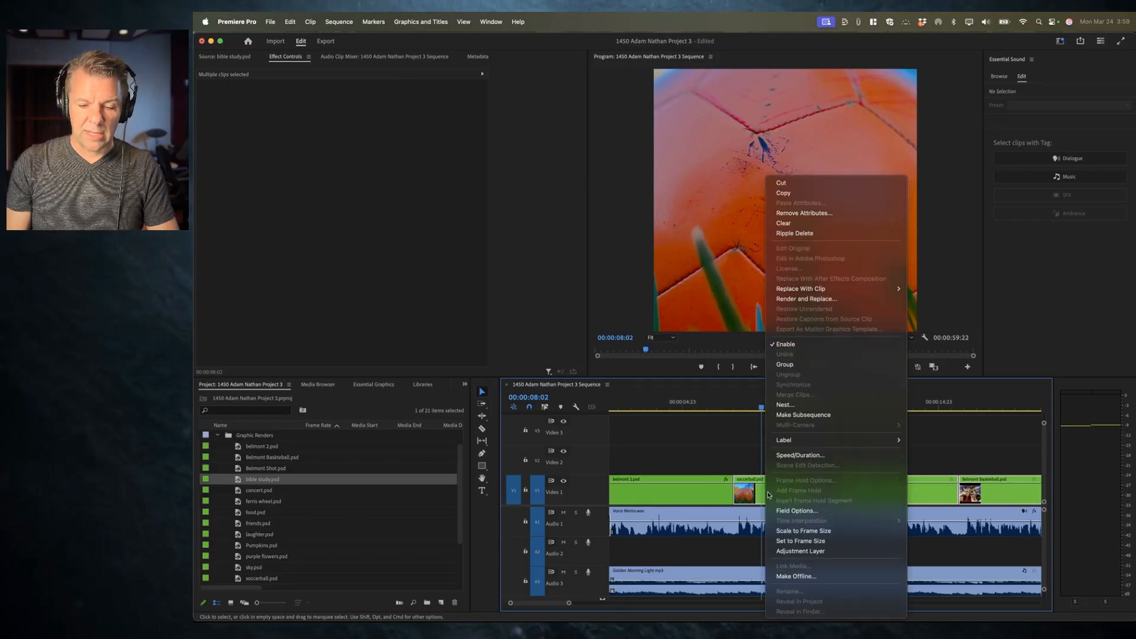
click(800, 541)
Step: Inspect the resized soccerball and concert clips by moving the playhead and selecting each one, then zoom the timeline
click(858, 410)
click(994, 408)
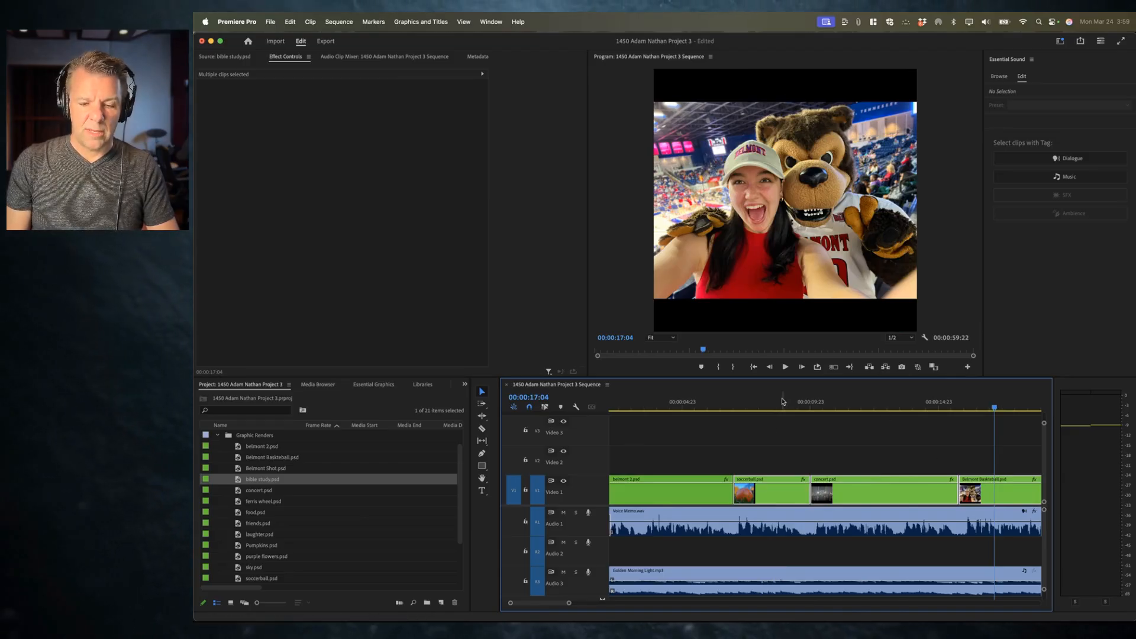
click(782, 405)
click(771, 442)
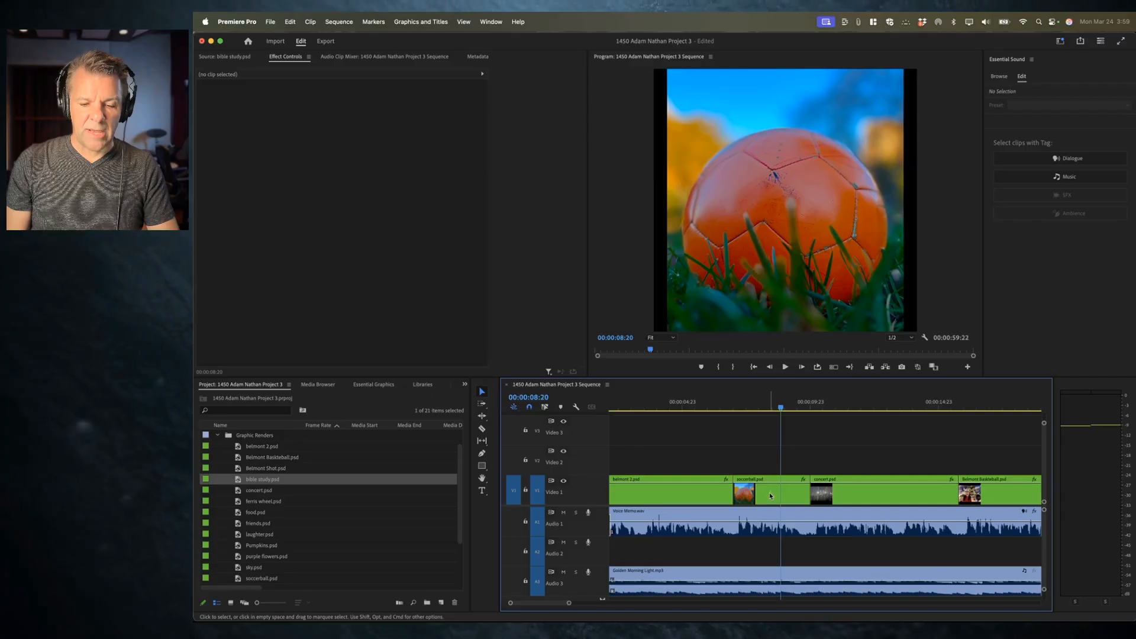
click(769, 493)
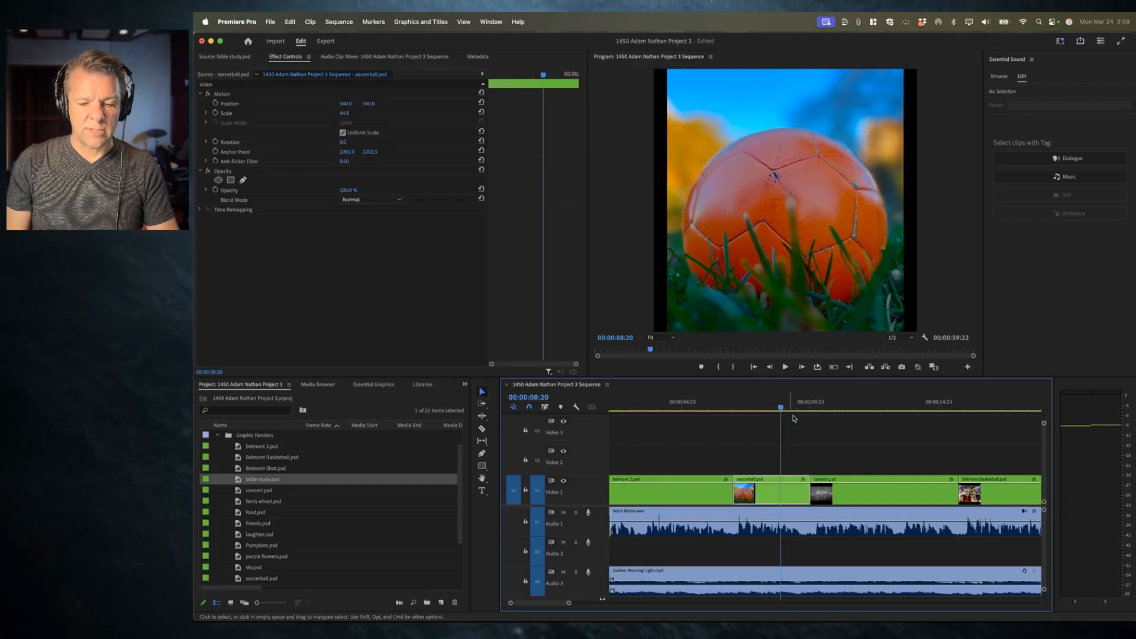
click(855, 443)
click(856, 408)
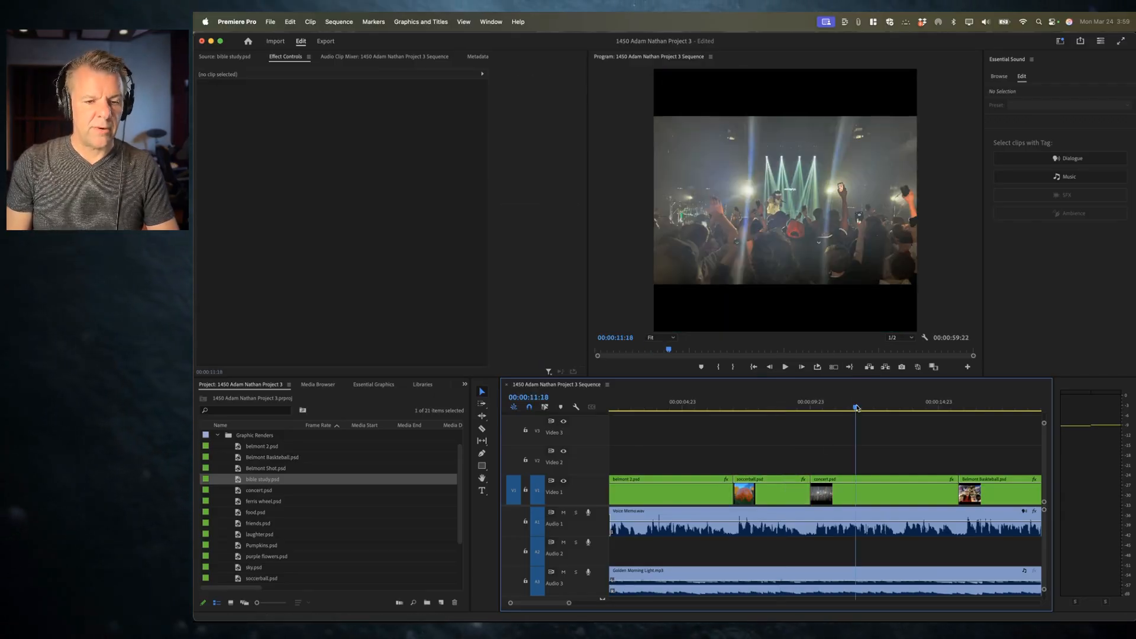
click(852, 492)
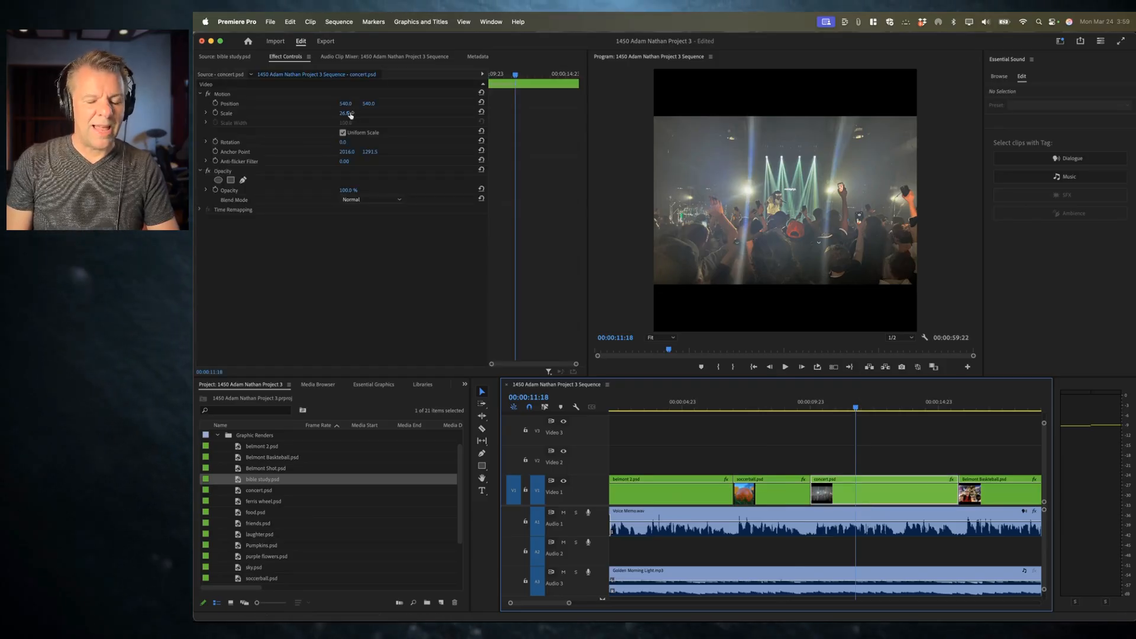
click(680, 406)
scroll(628, 444, up, 2)
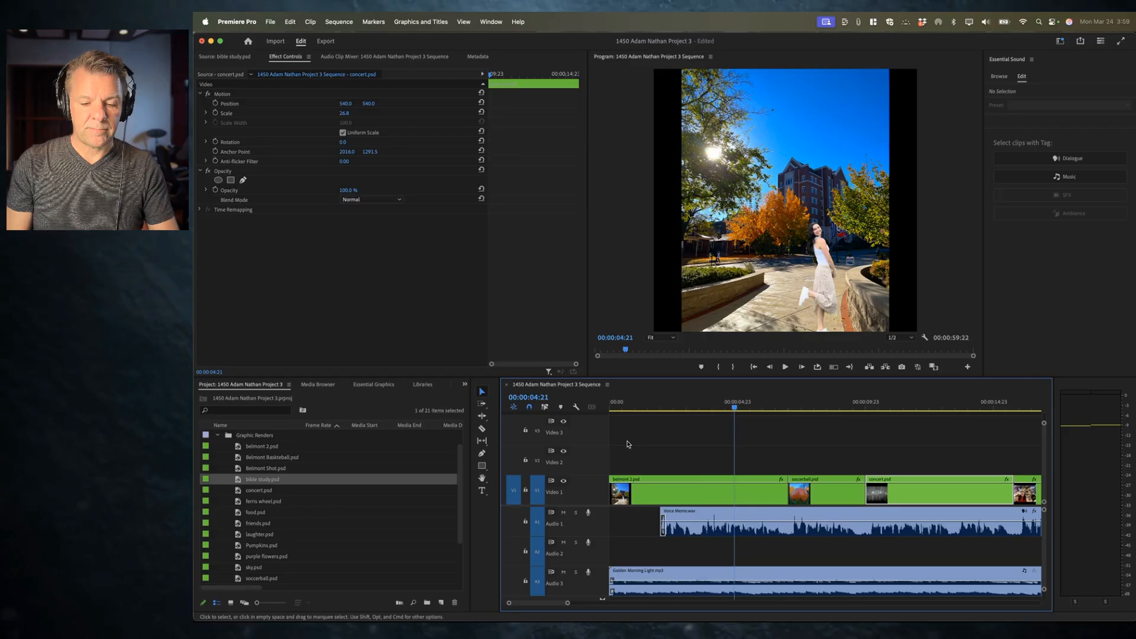
Step: Review belmont 2.psd and the following clips at several playhead positions, then return the playhead to the sequence start
click(691, 491)
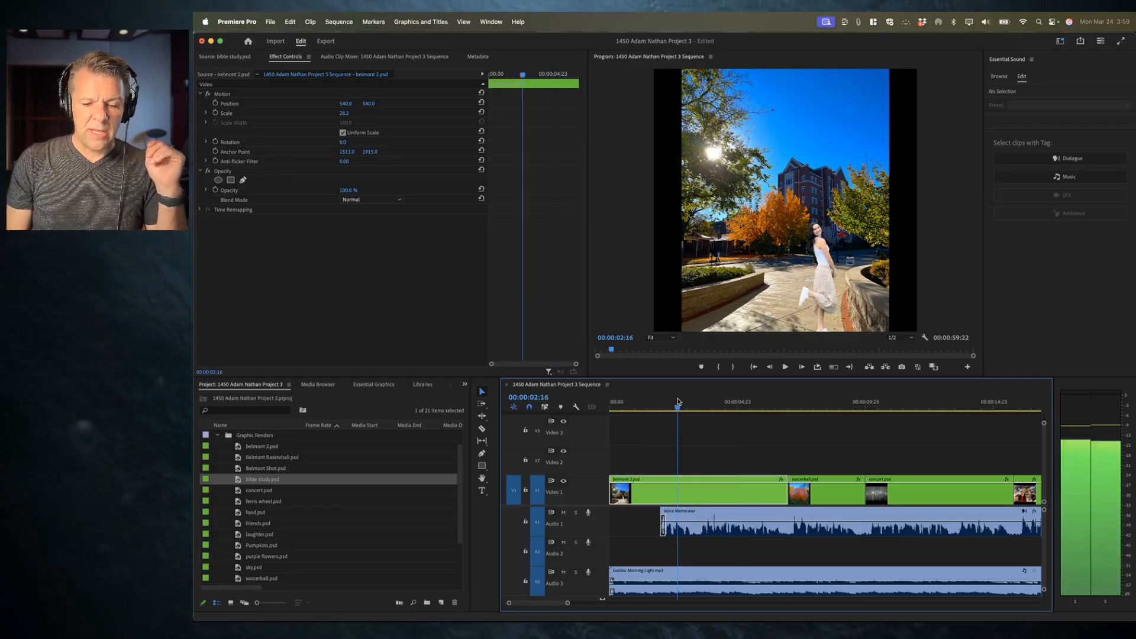
click(822, 407)
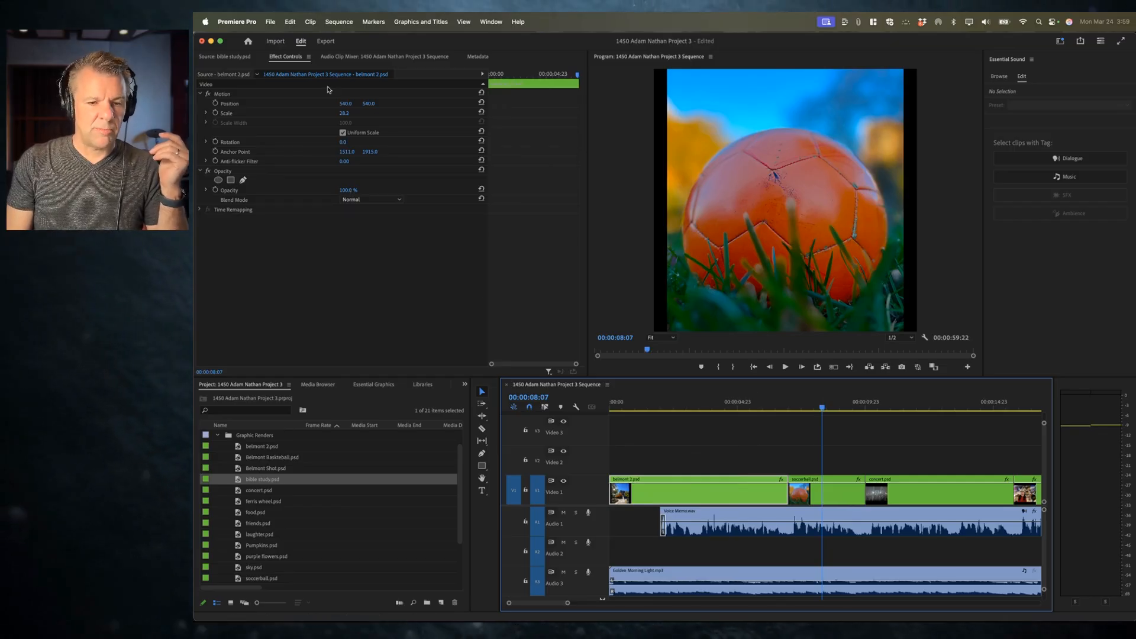
click(339, 21)
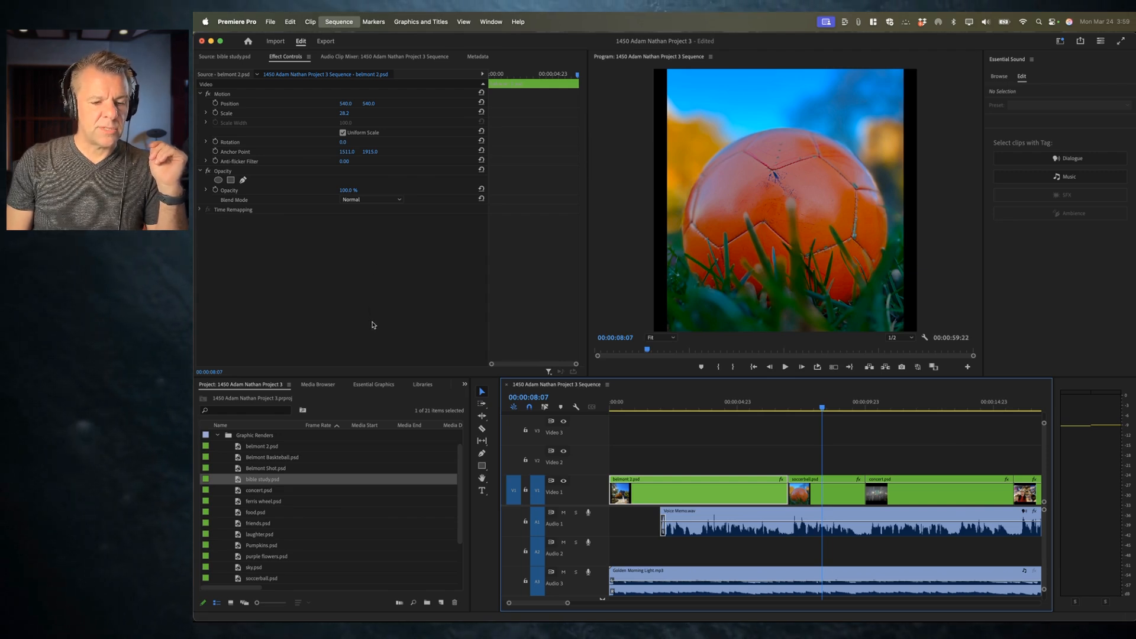
click(385, 327)
click(732, 406)
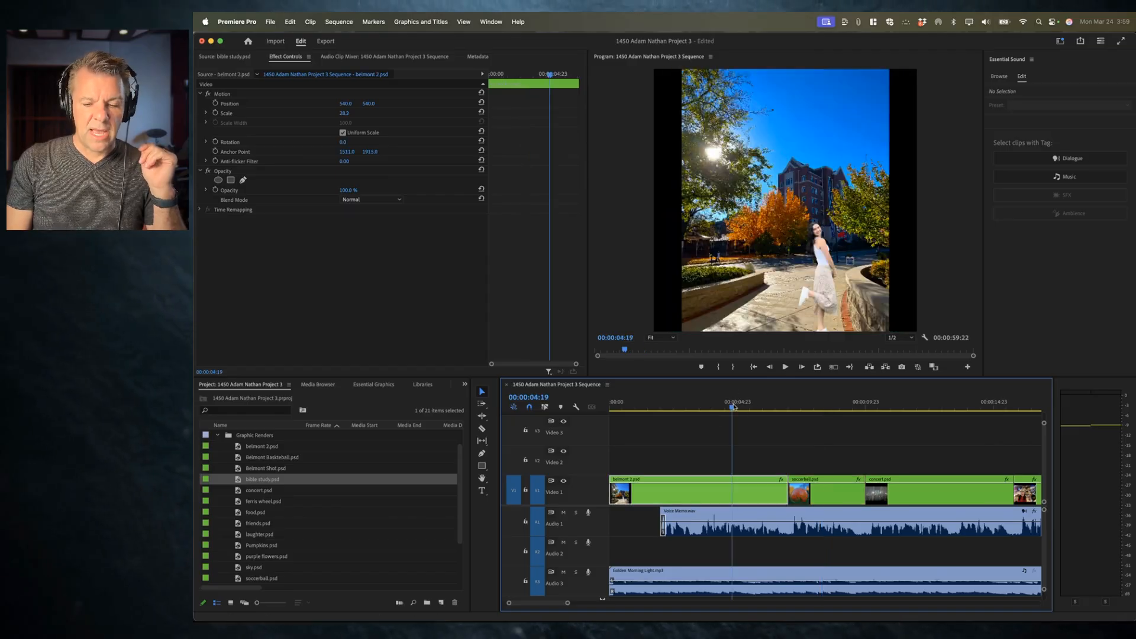
click(914, 406)
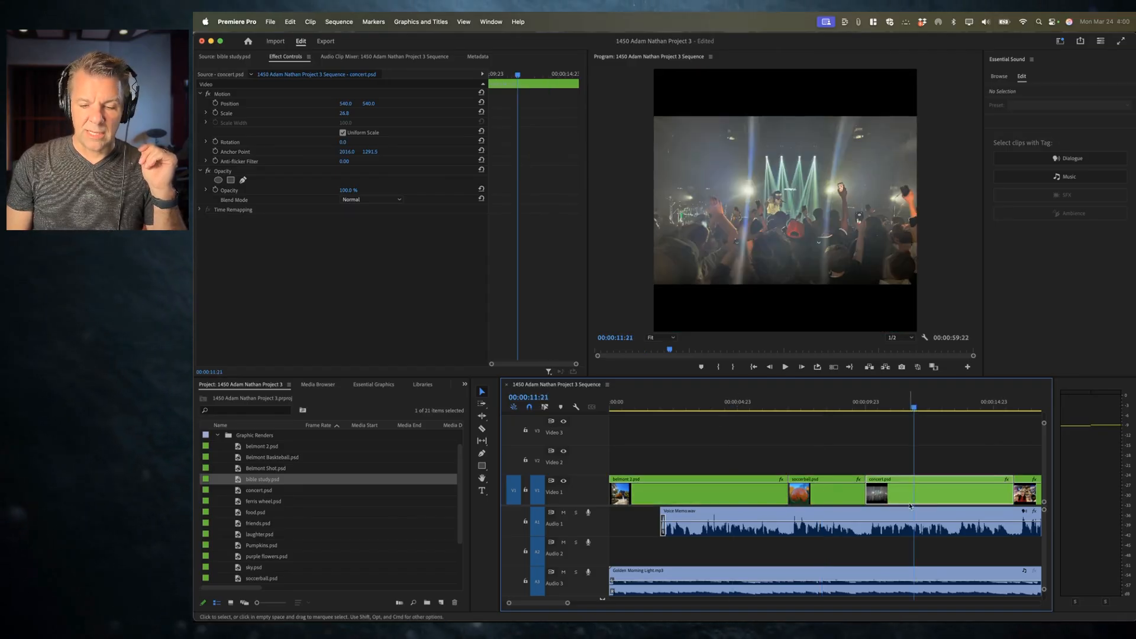
click(828, 504)
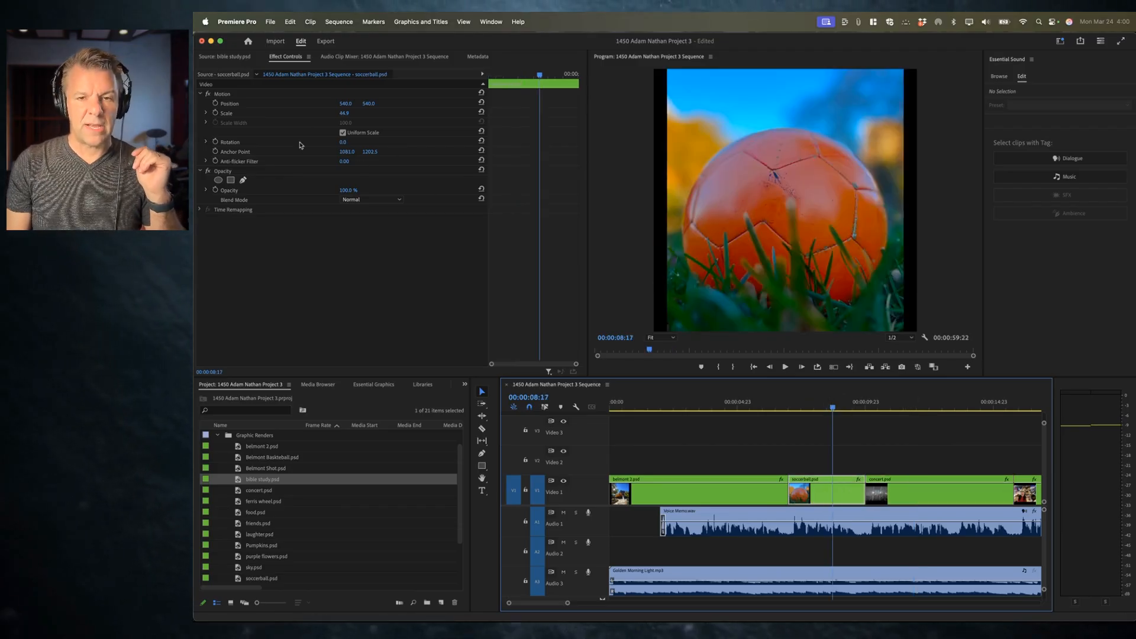
click(700, 407)
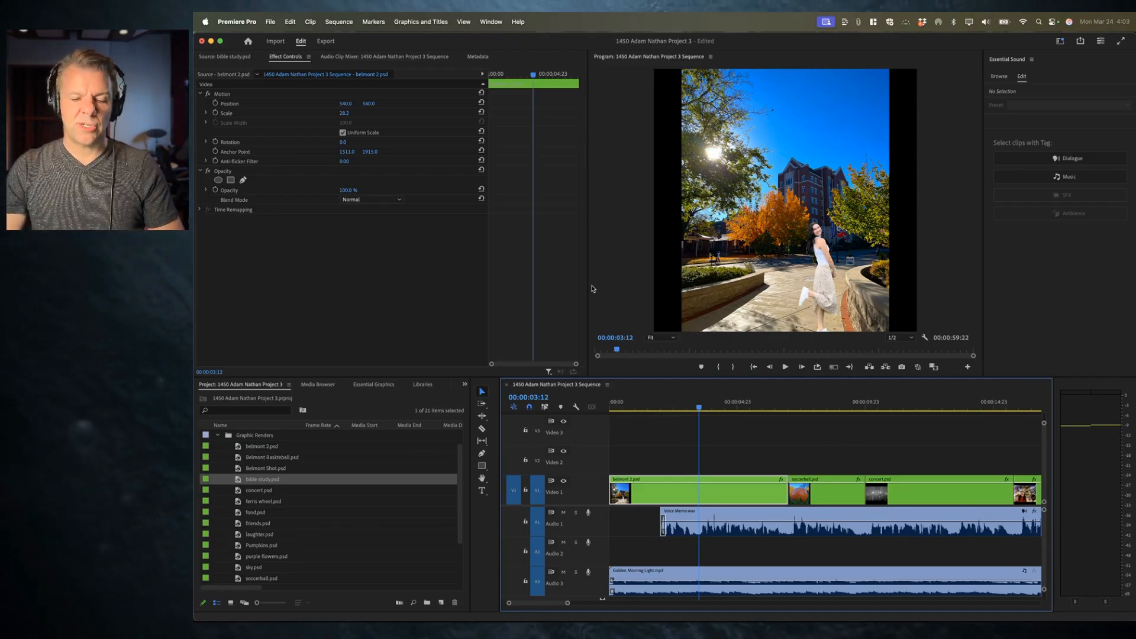
click(661, 409)
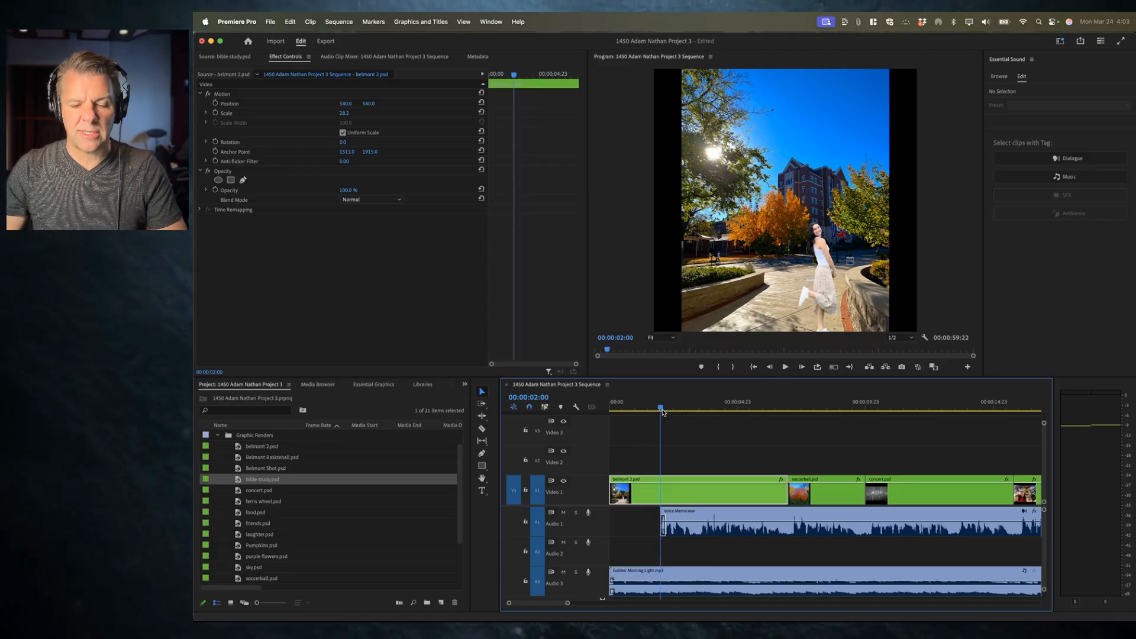
drag(661, 409, 580, 407)
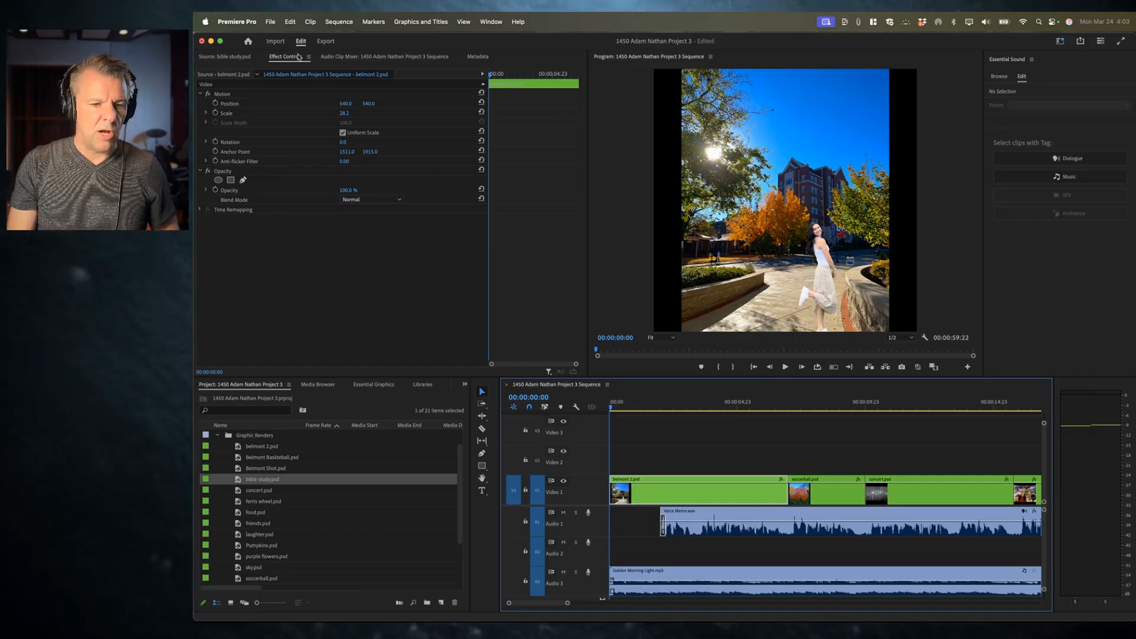
Step: Resize and reposition belmont 2.psd directly in the Program Monitor by its handles, ending at about 28.1 Scale
click(292, 58)
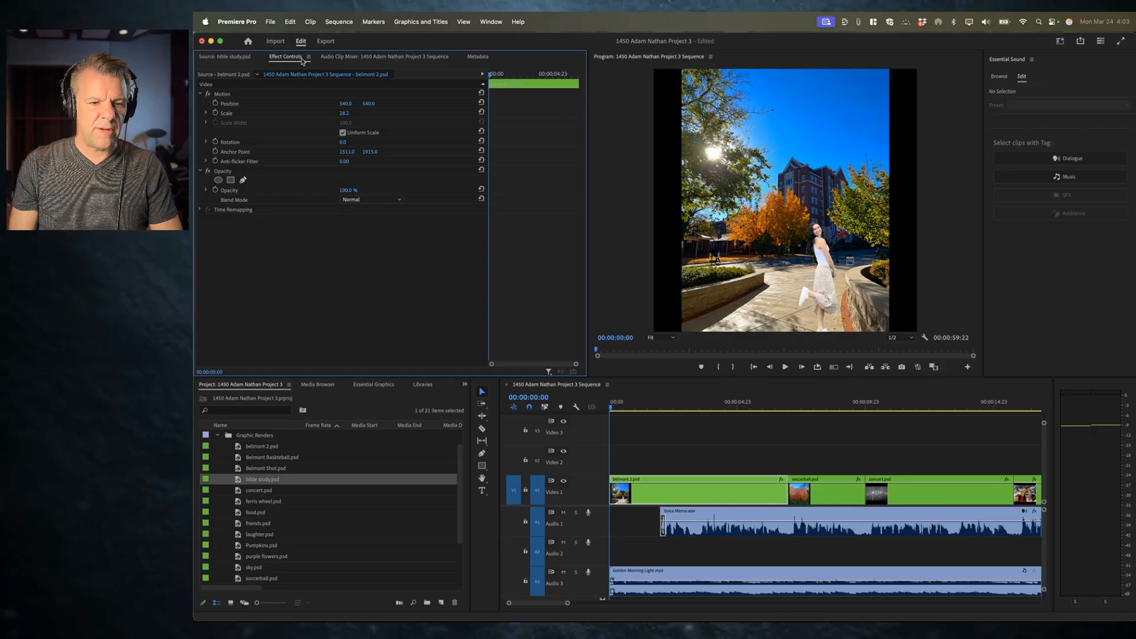
click(228, 113)
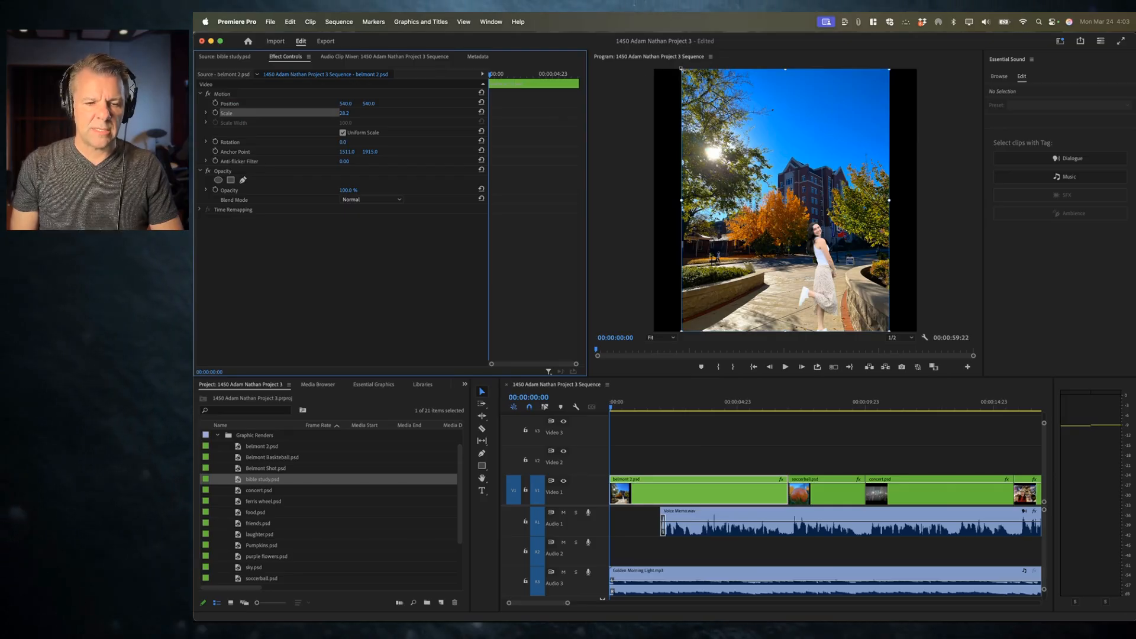
click(243, 105)
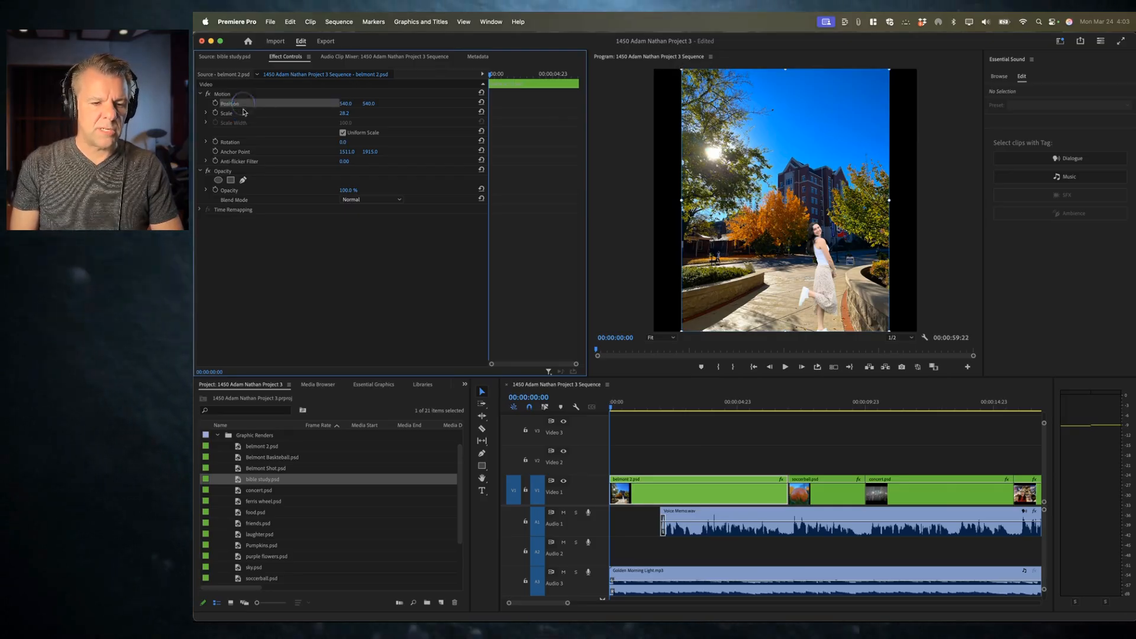
click(243, 115)
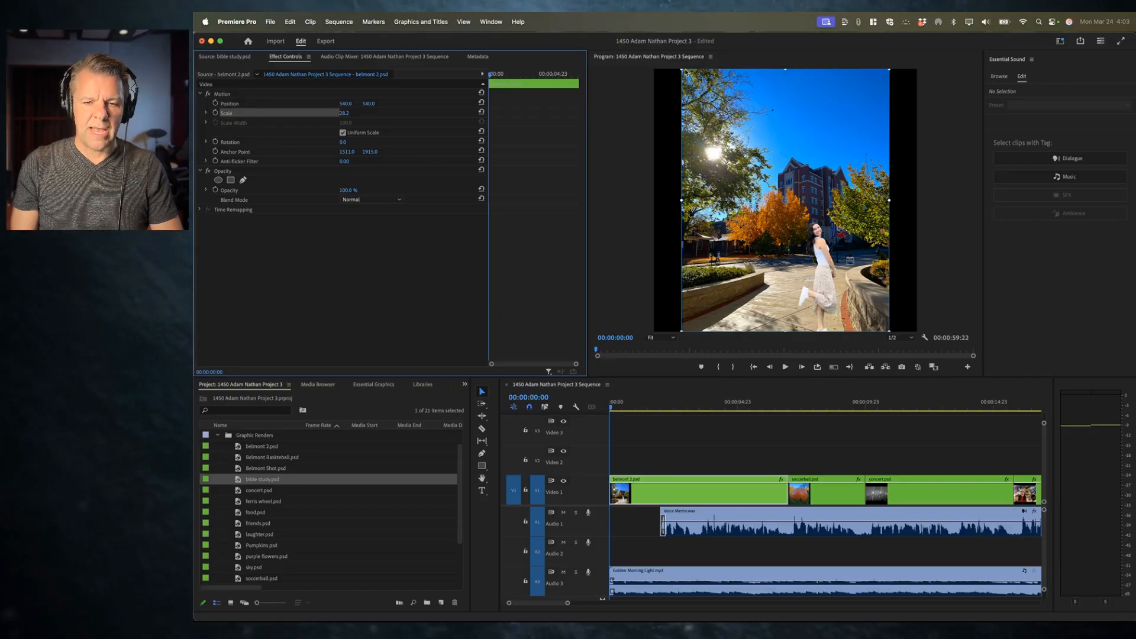
mouse_move(681, 68)
mouse_down()
mouse_move(655, 46)
mouse_move(668, 80)
mouse_up()
drag(344, 113, 372, 104)
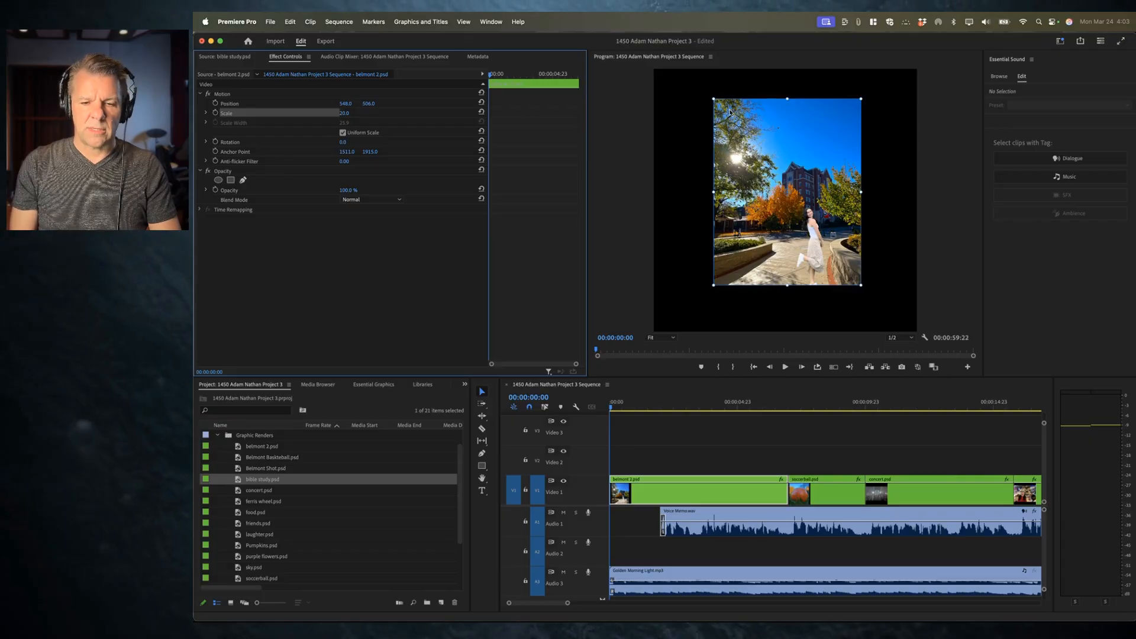
drag(714, 98, 685, 77)
drag(719, 128, 717, 138)
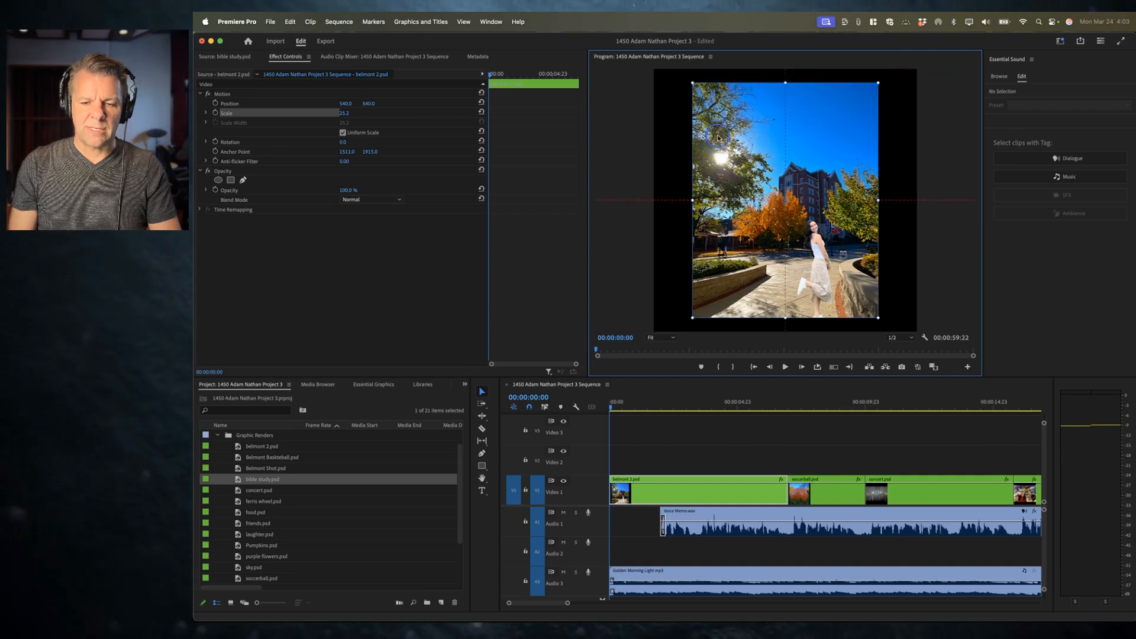
drag(692, 82, 673, 75)
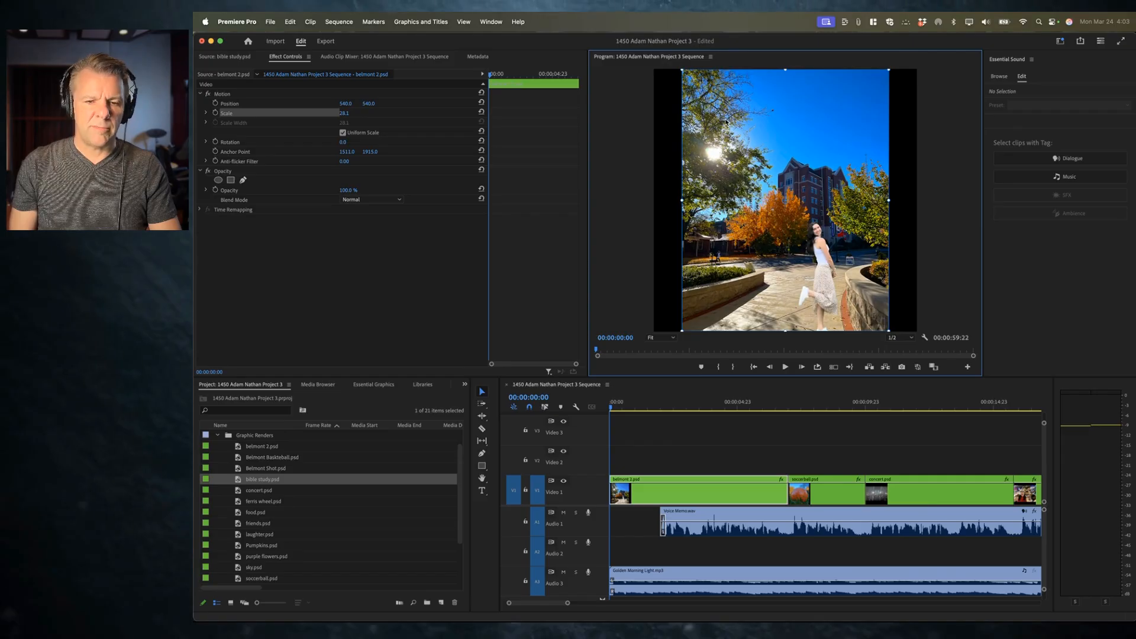
click(464, 22)
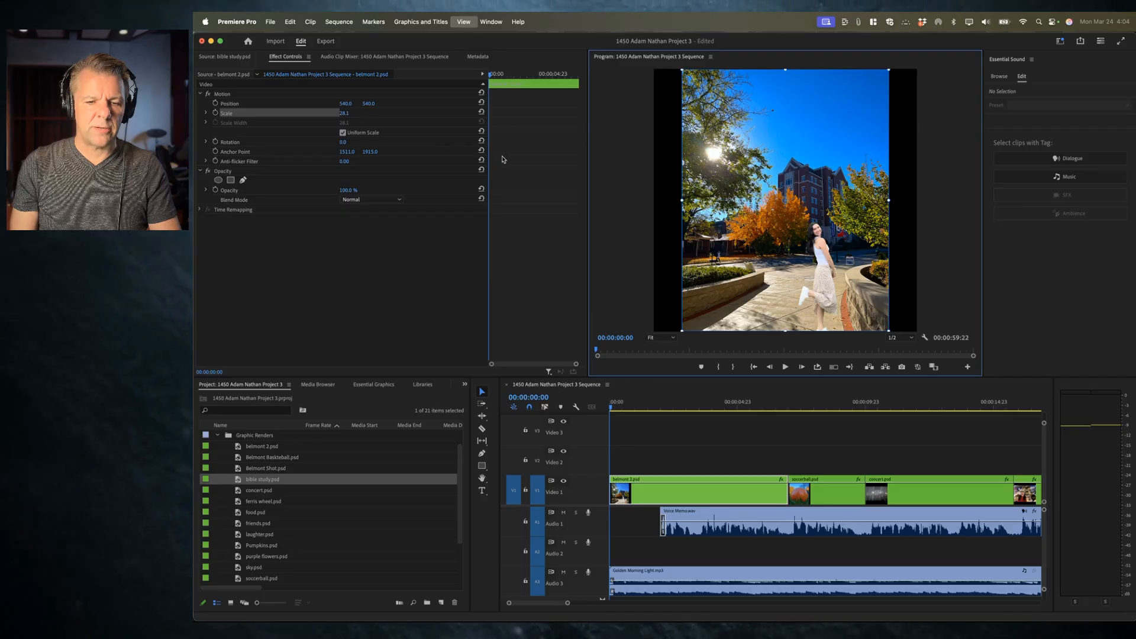
mouse_move(755, 129)
mouse_down()
mouse_move(727, 128)
mouse_move(742, 143)
mouse_move(759, 130)
mouse_up()
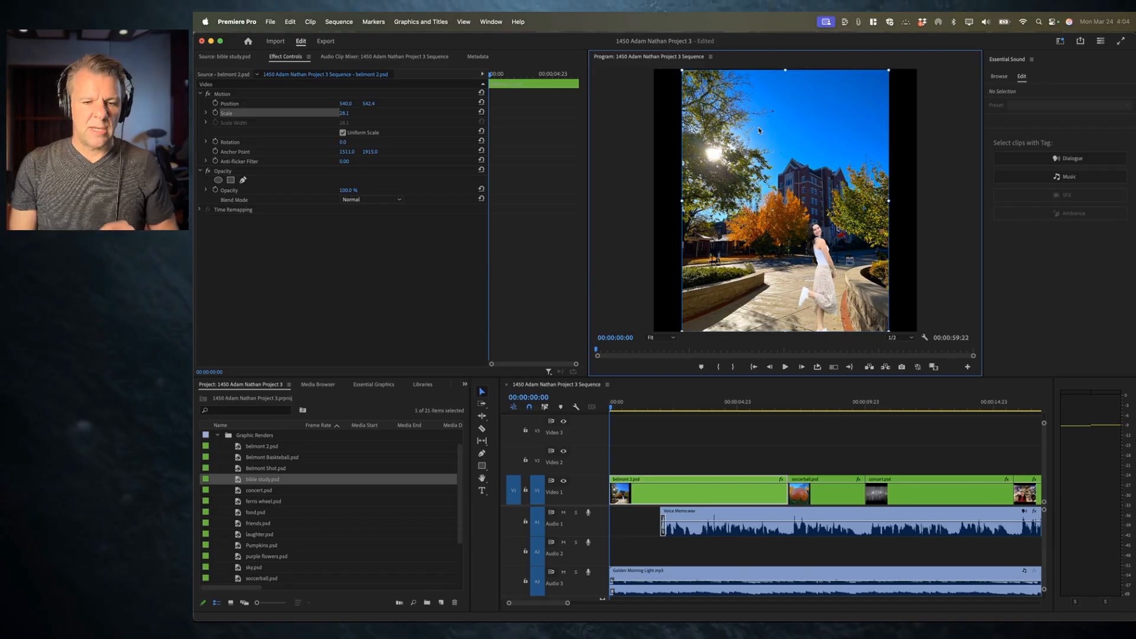
Step: With the playhead at the sequence start, turn on Position and Scale keyframing for belmont 2.psd and expand both properties
click(649, 404)
key(Home)
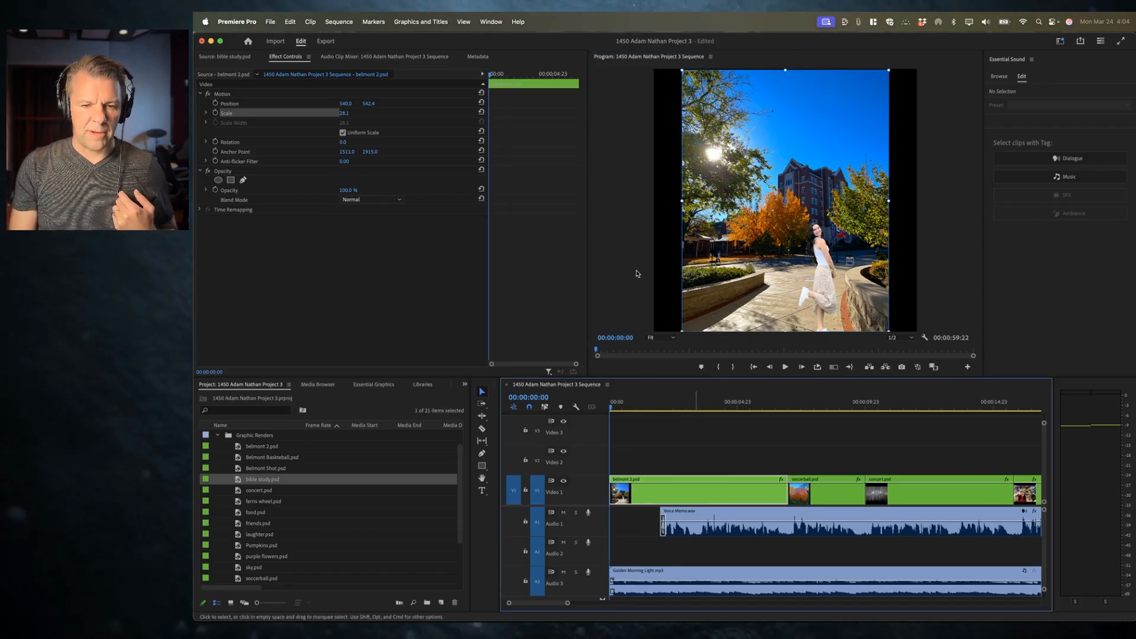
click(483, 76)
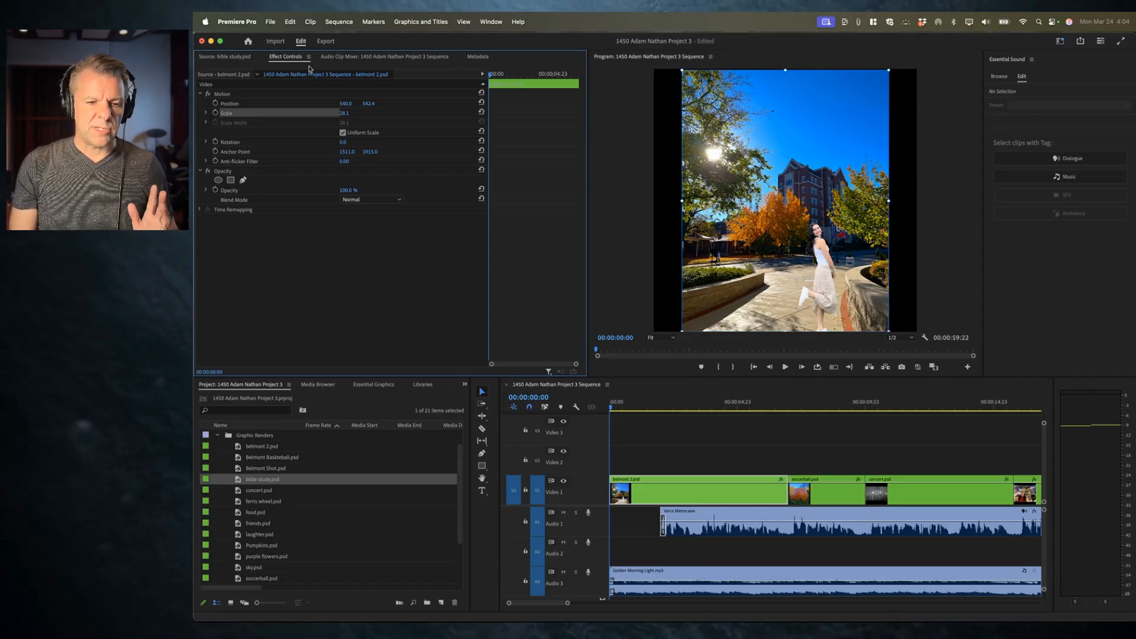
click(215, 104)
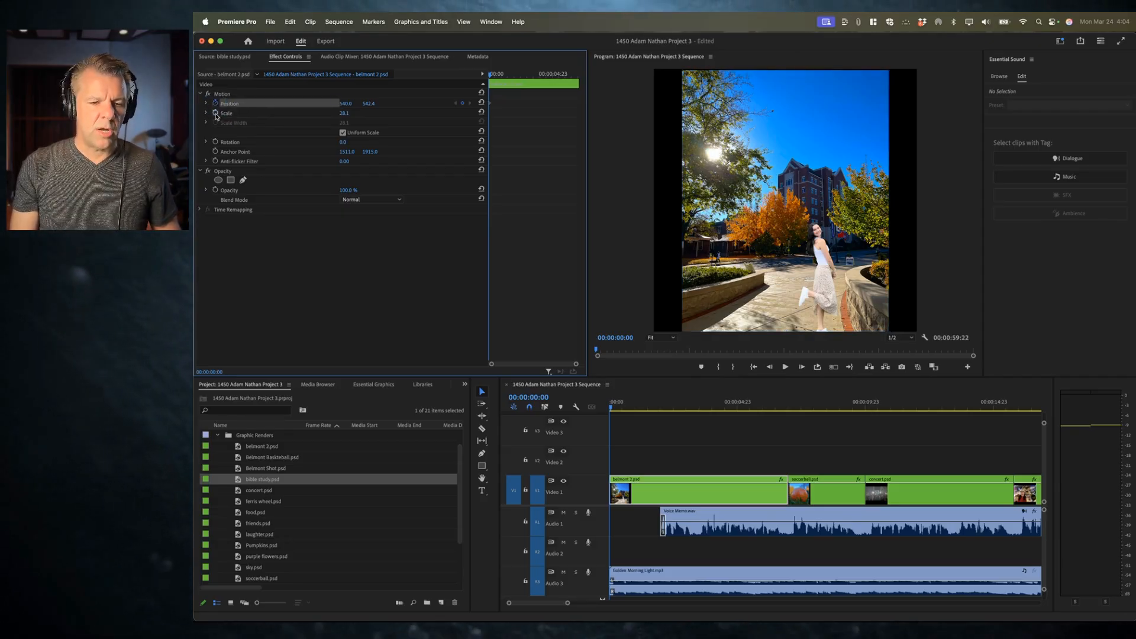
click(215, 113)
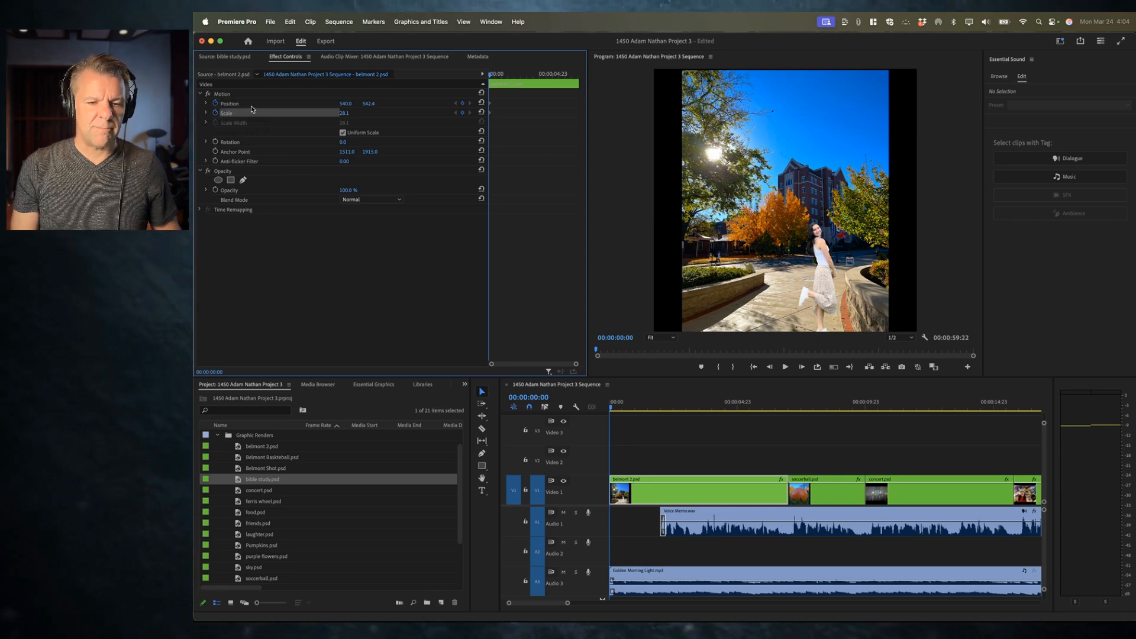
click(207, 113)
click(207, 103)
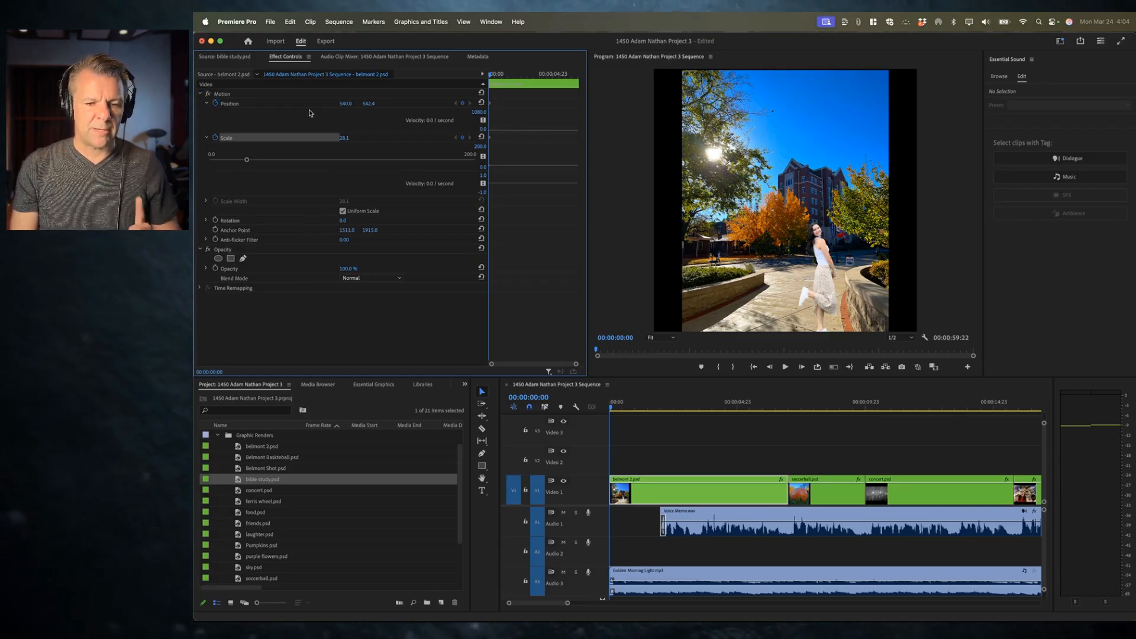
Step: At about 00:00:03:21, scrub belmont 2.psd's Scale to about 46.1 to add a keyframe, then return the playhead to the start
click(251, 104)
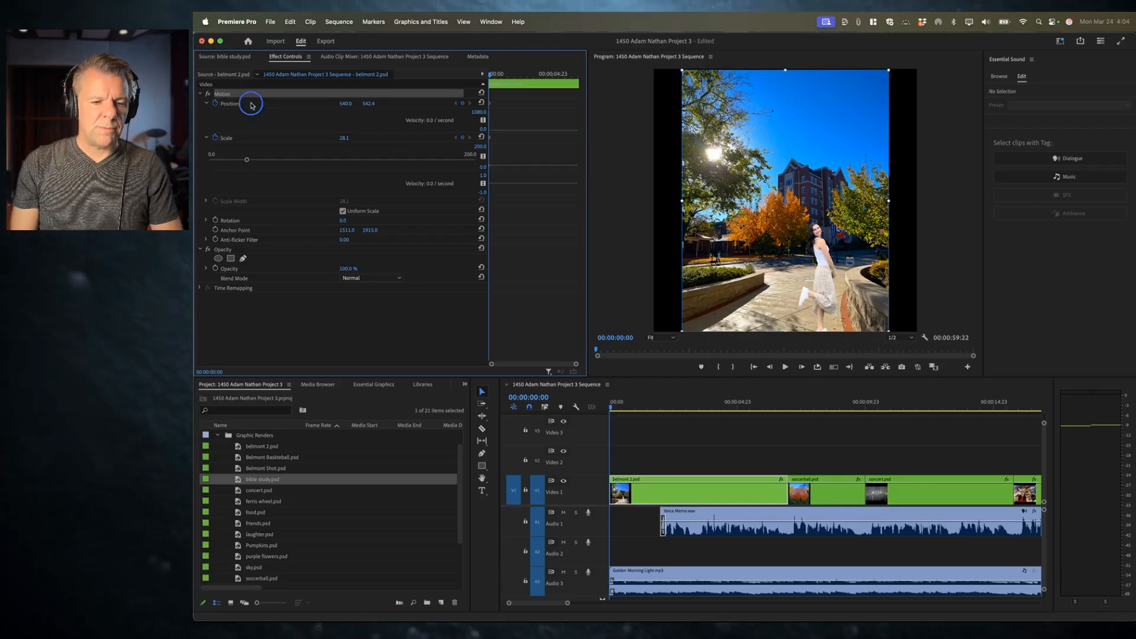
click(248, 140)
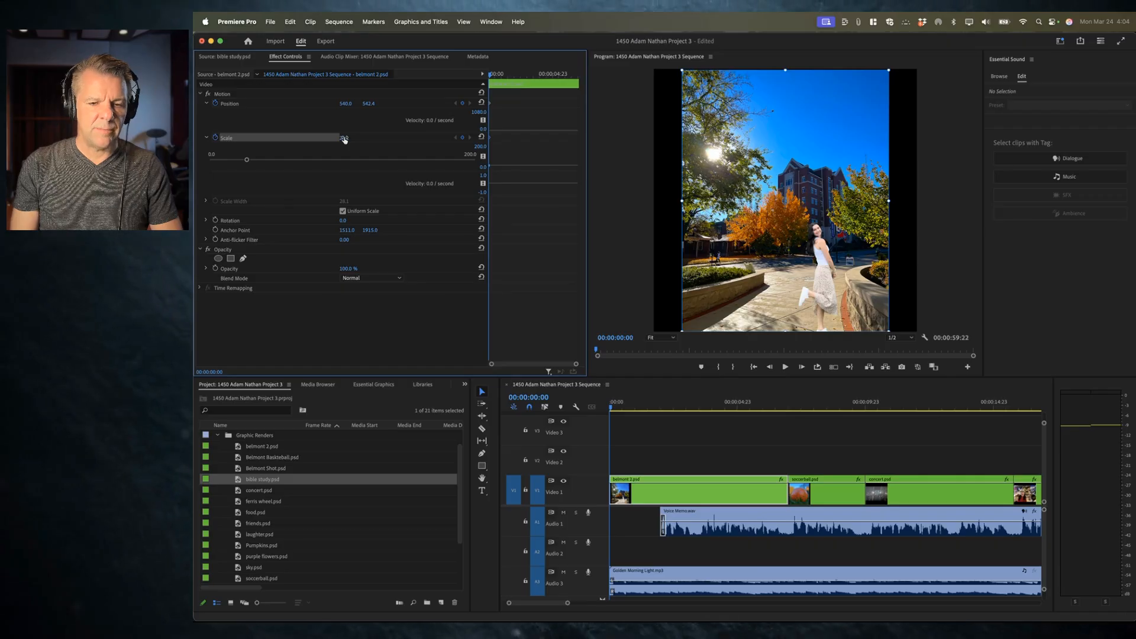
drag(493, 76, 538, 77)
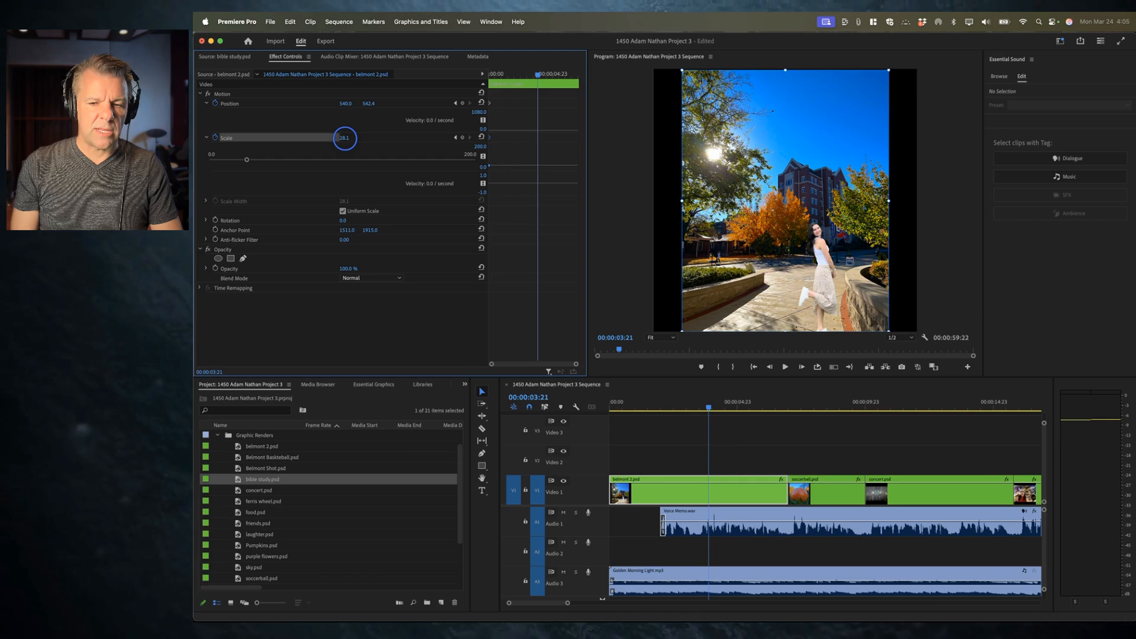
drag(345, 138, 356, 138)
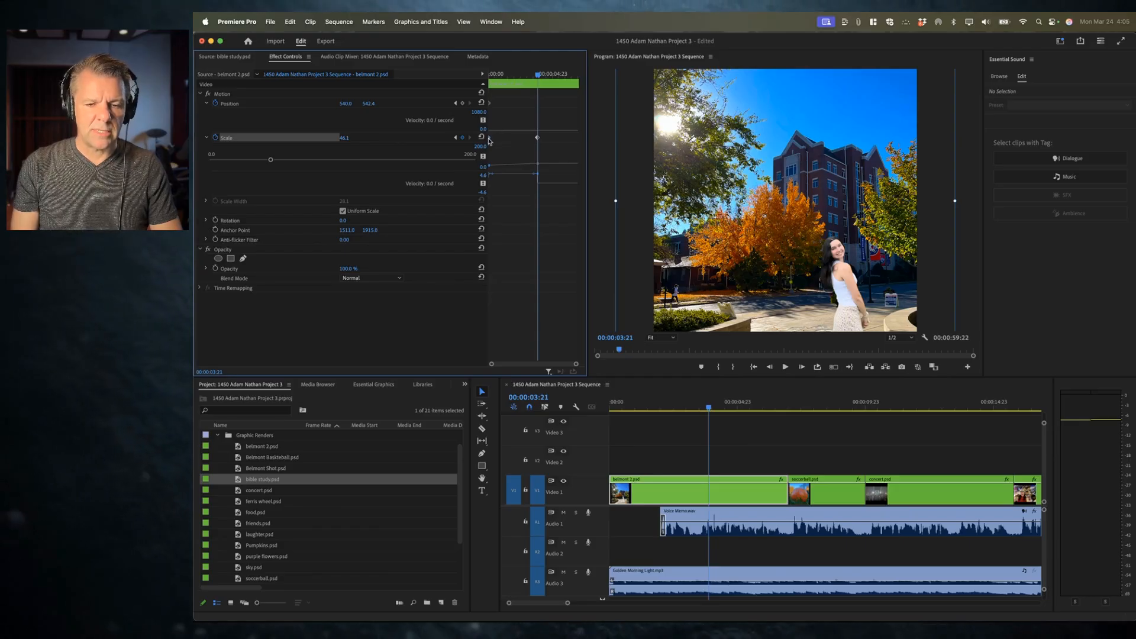
click(535, 75)
drag(536, 75, 489, 75)
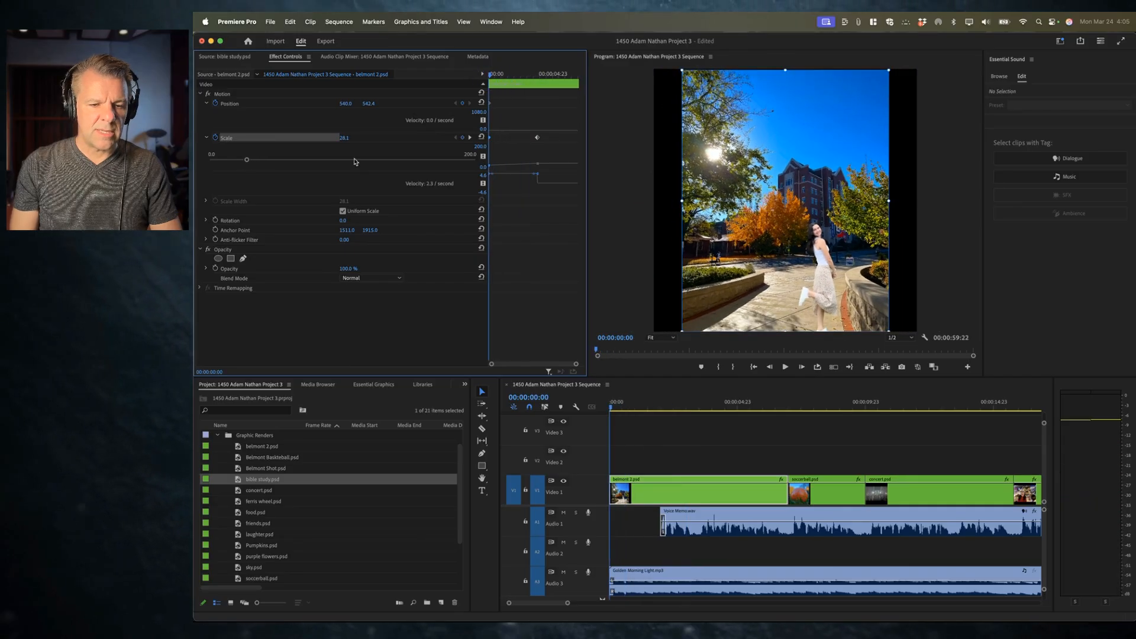
Step: Play back belmont 2.psd's Scale animation from the sequence start several times to review its timing
key(space)
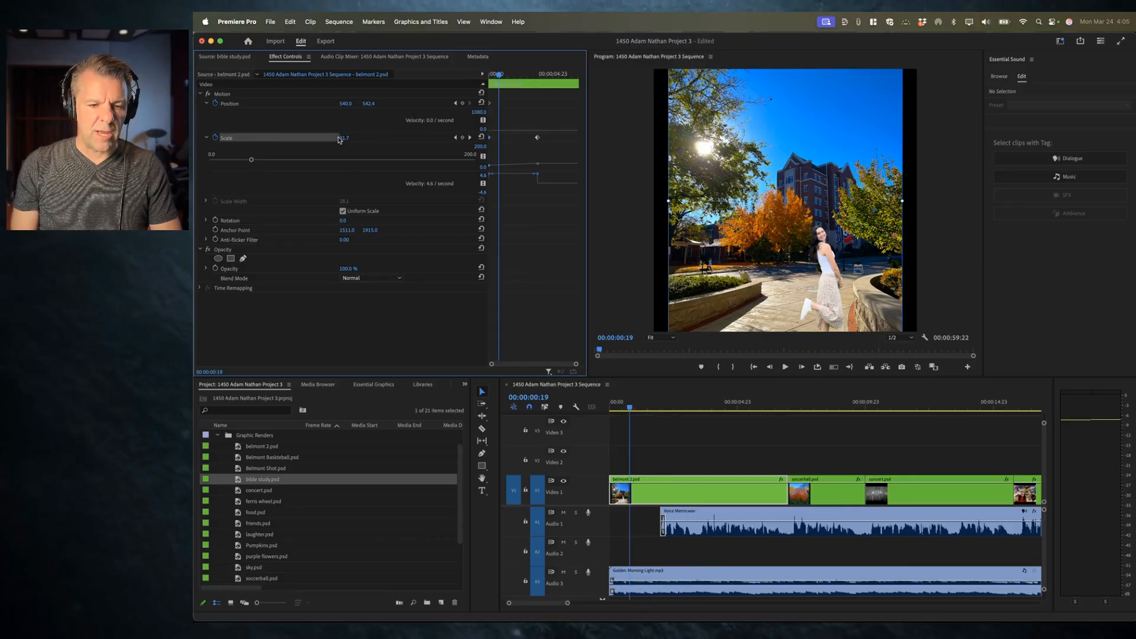
key(Home)
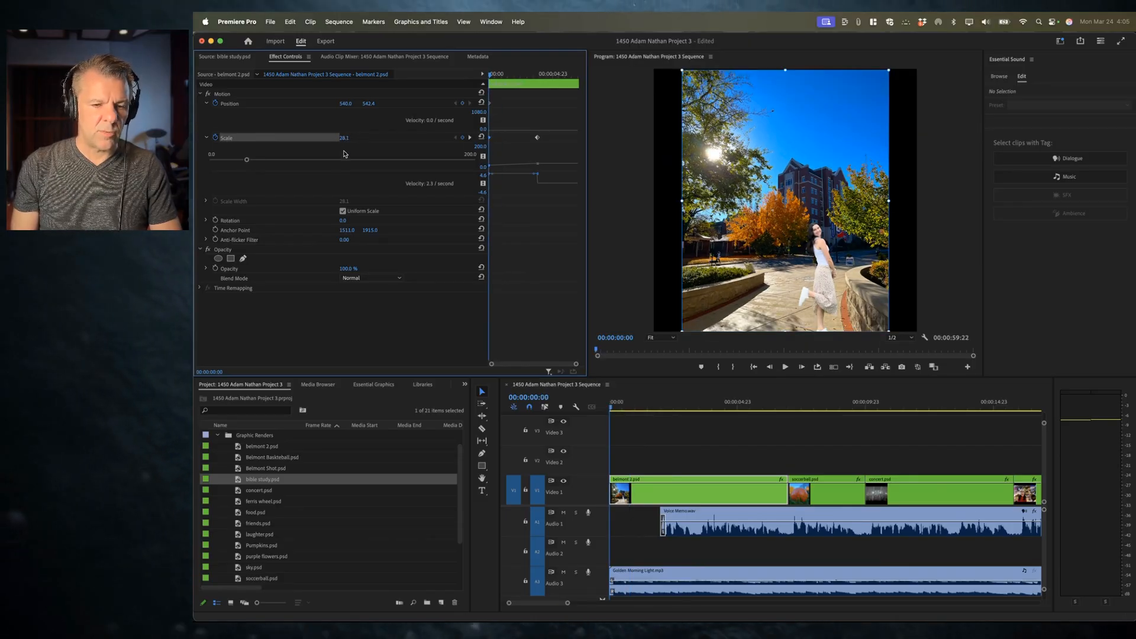
key(space)
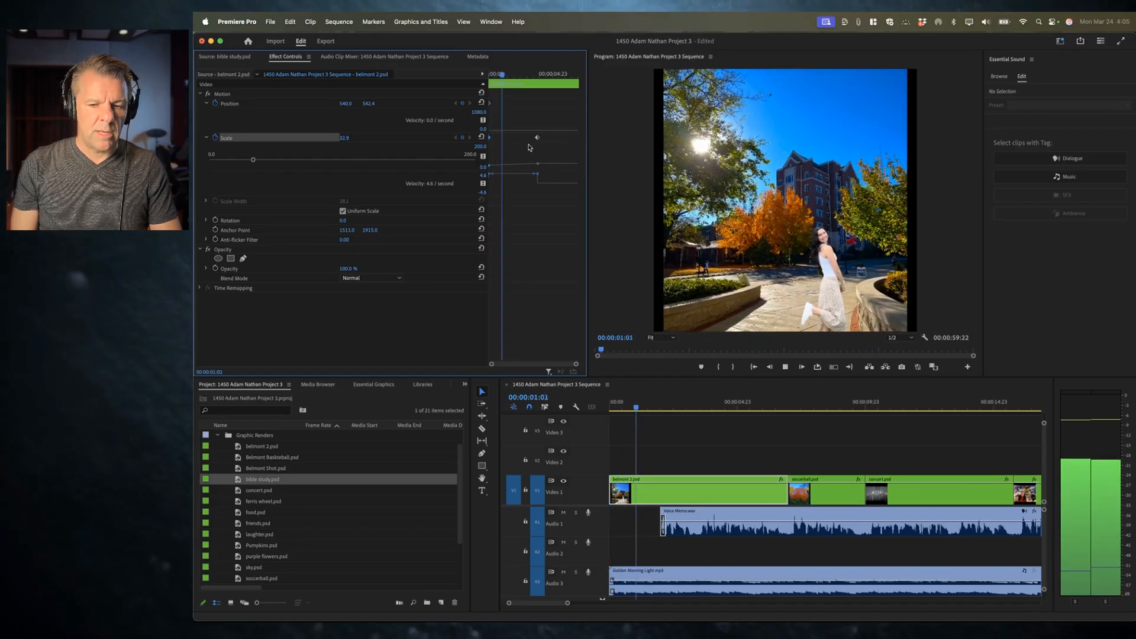
key(space)
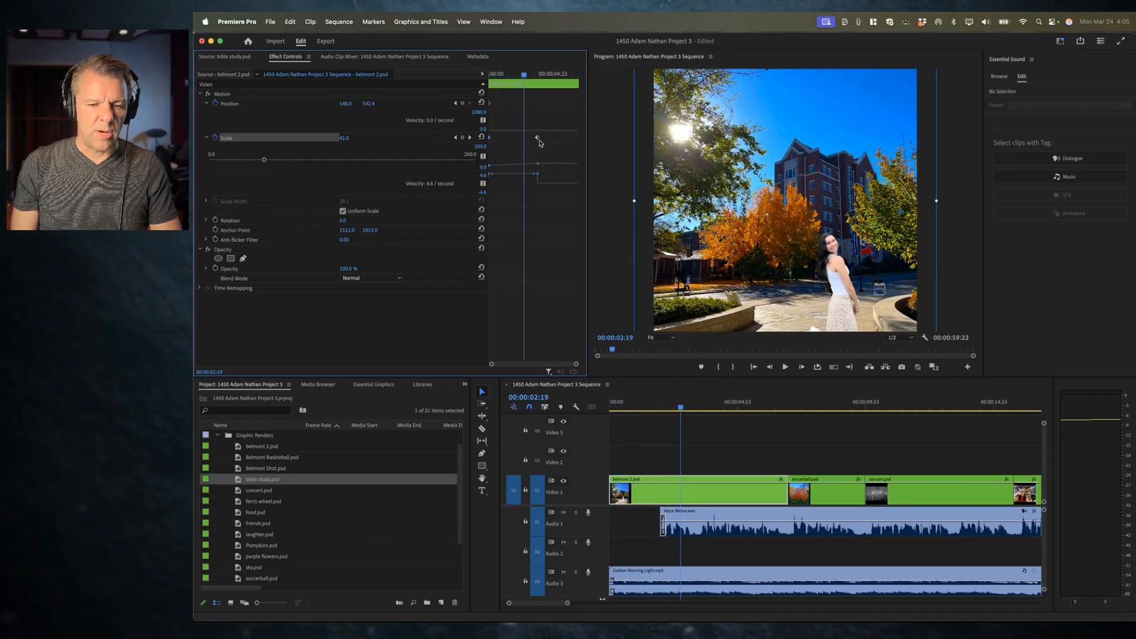
key(space)
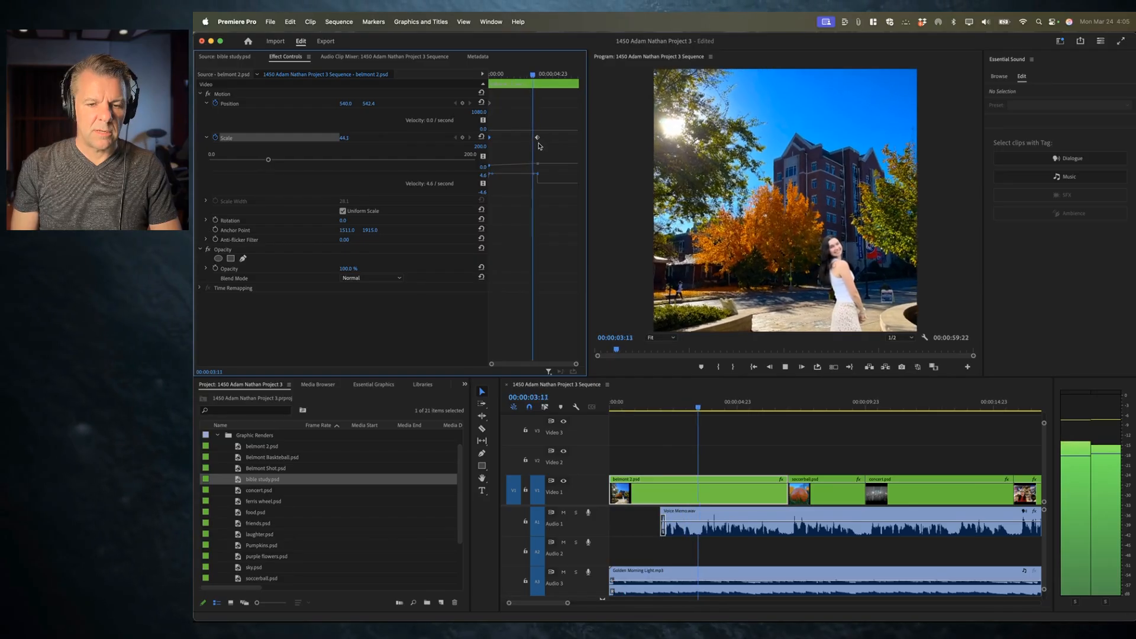
key(space)
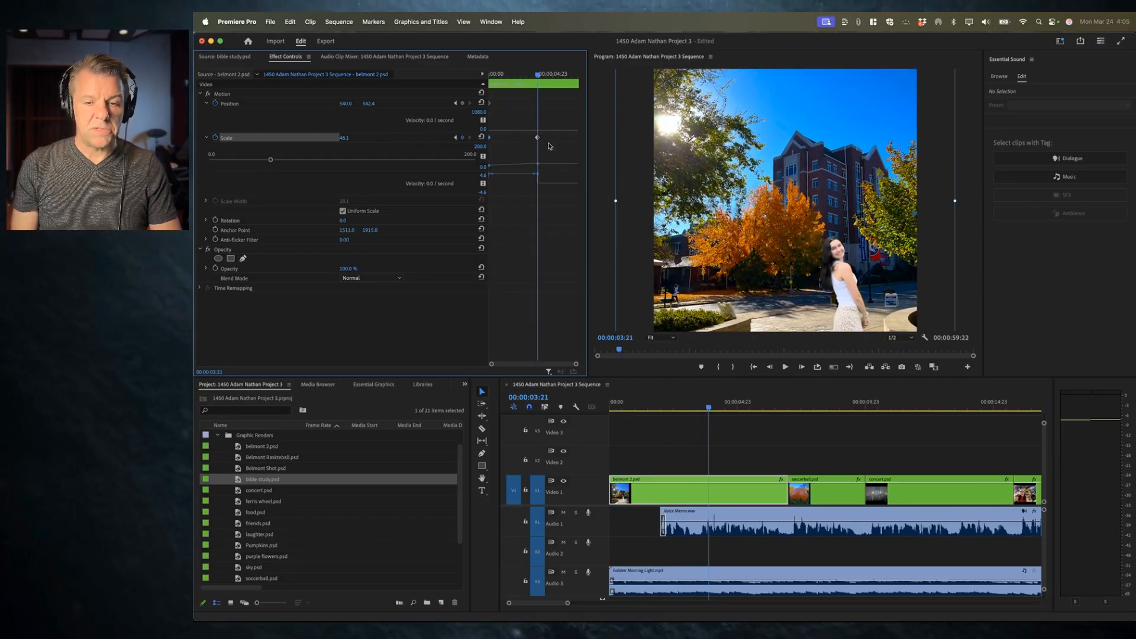
drag(537, 74, 492, 141)
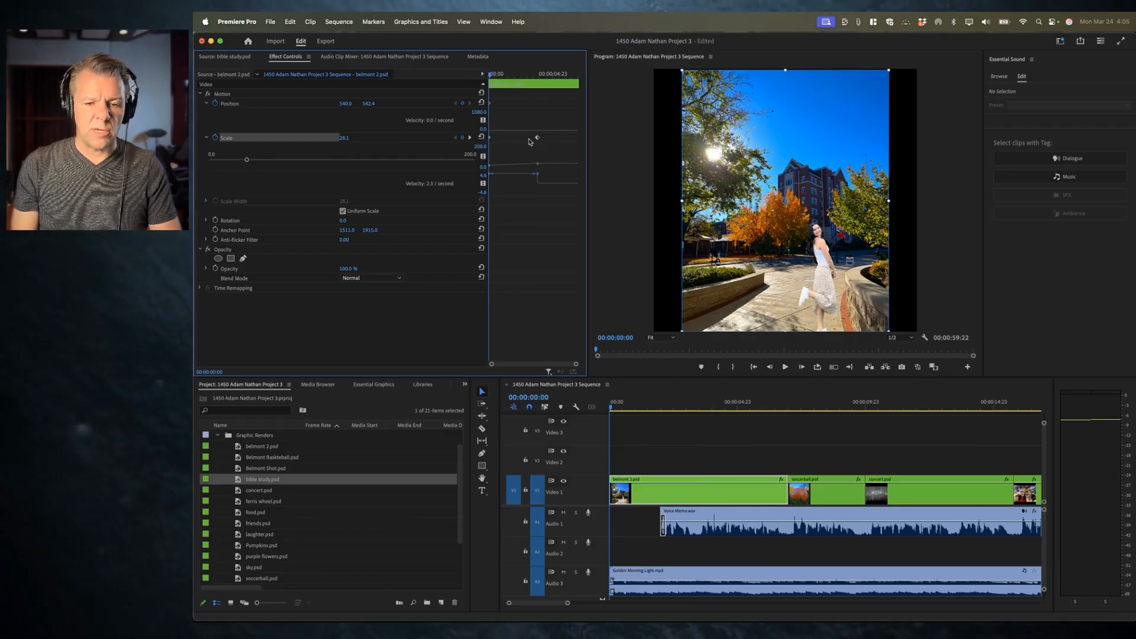
click(537, 74)
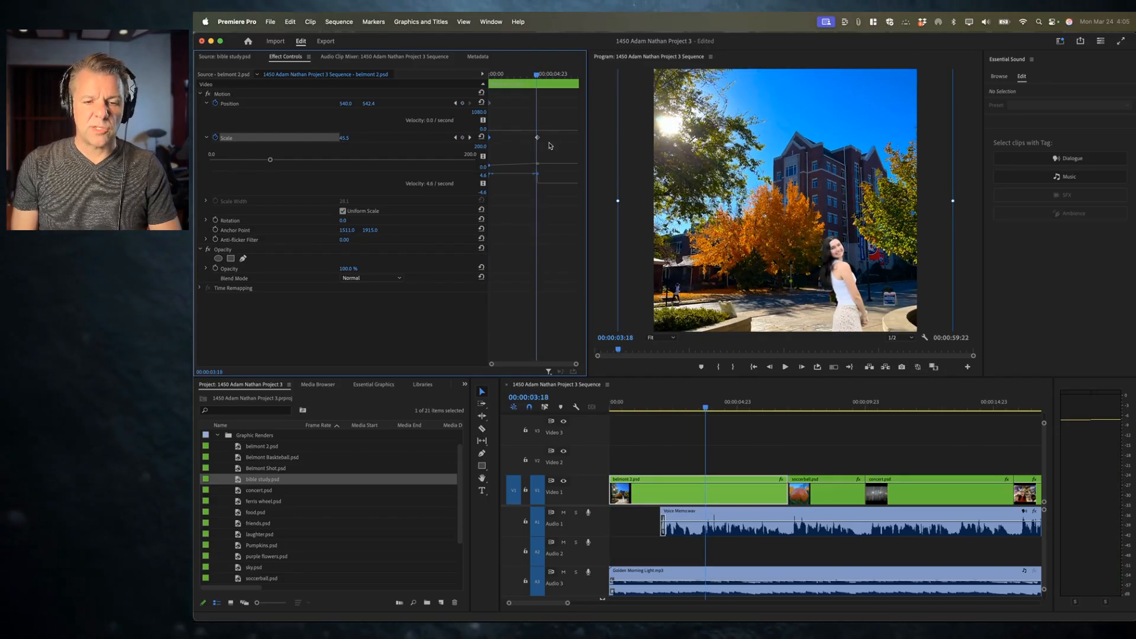
drag(537, 74, 472, 74)
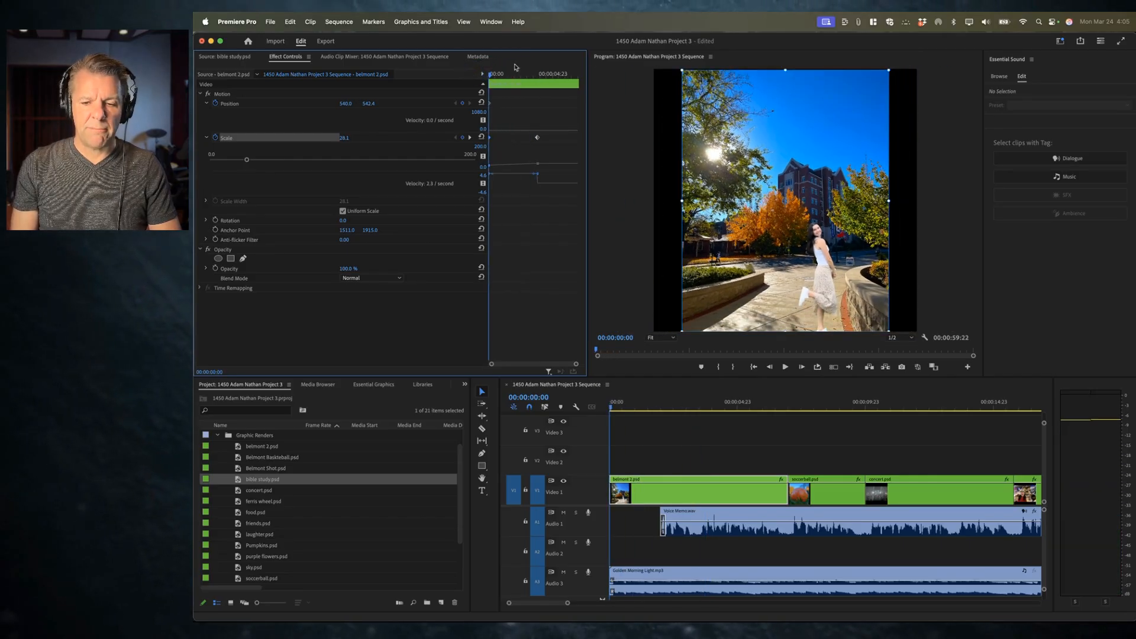
key(space)
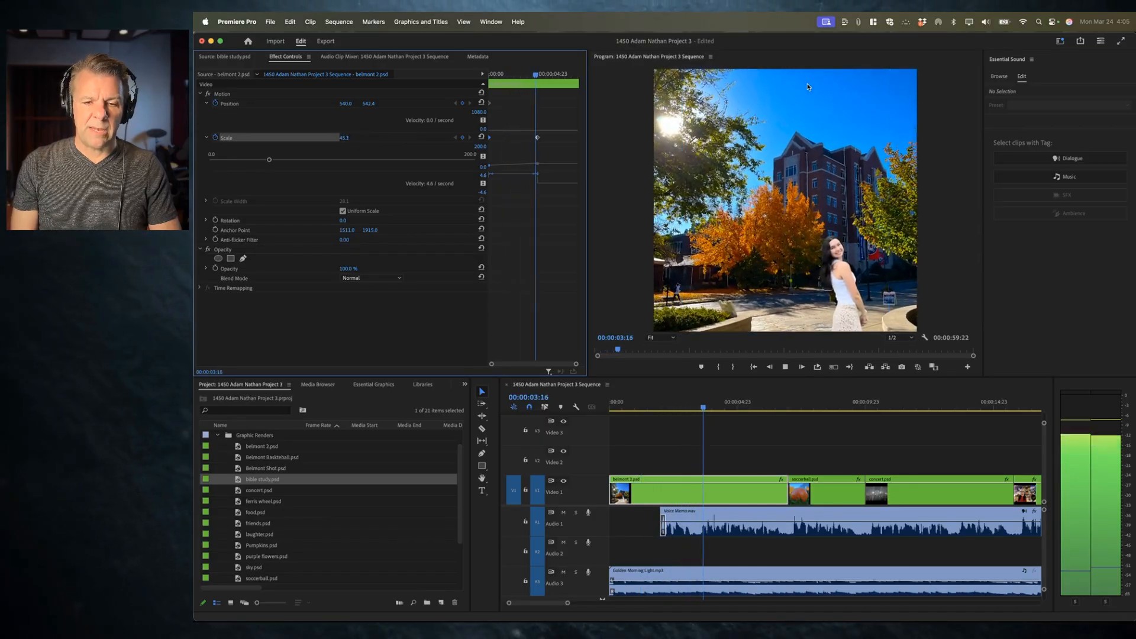
key(space)
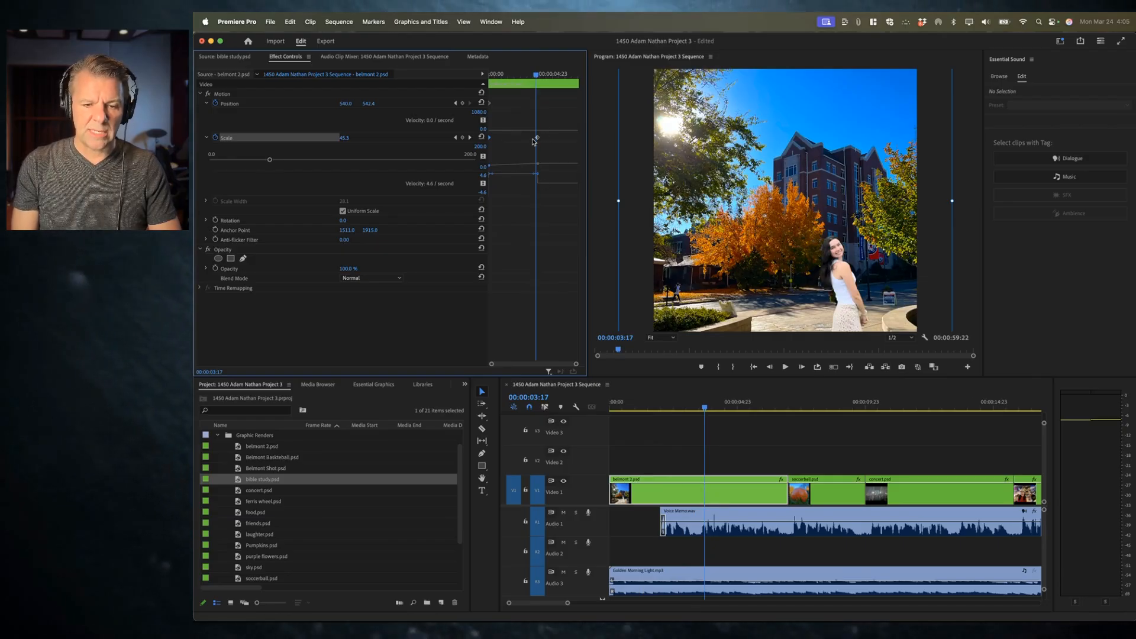
key(space)
key(space)
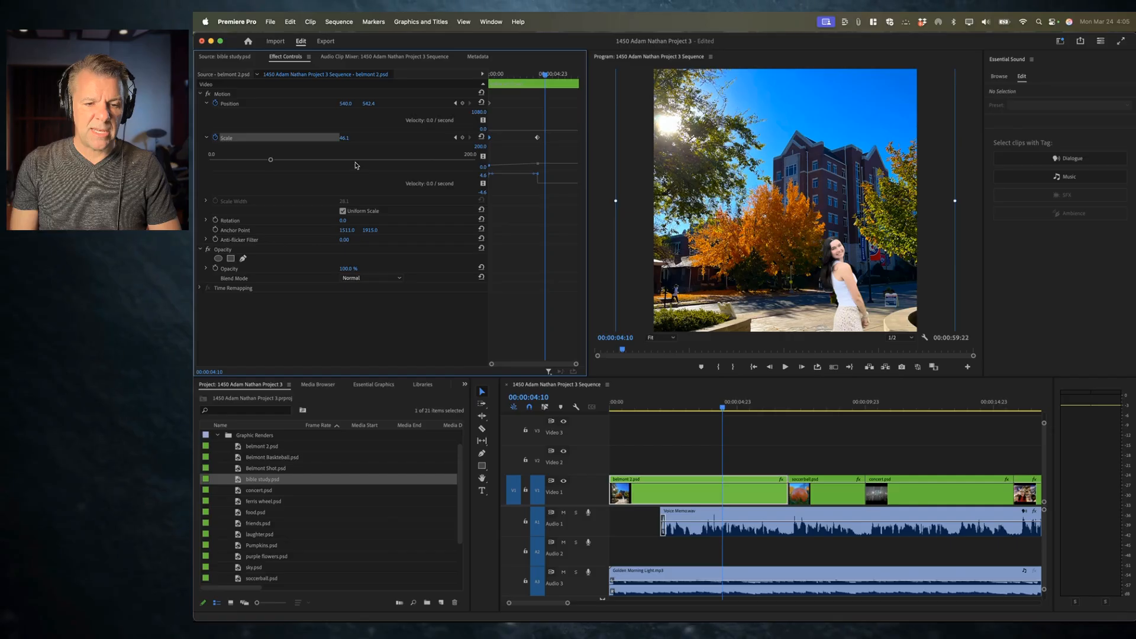
key(space)
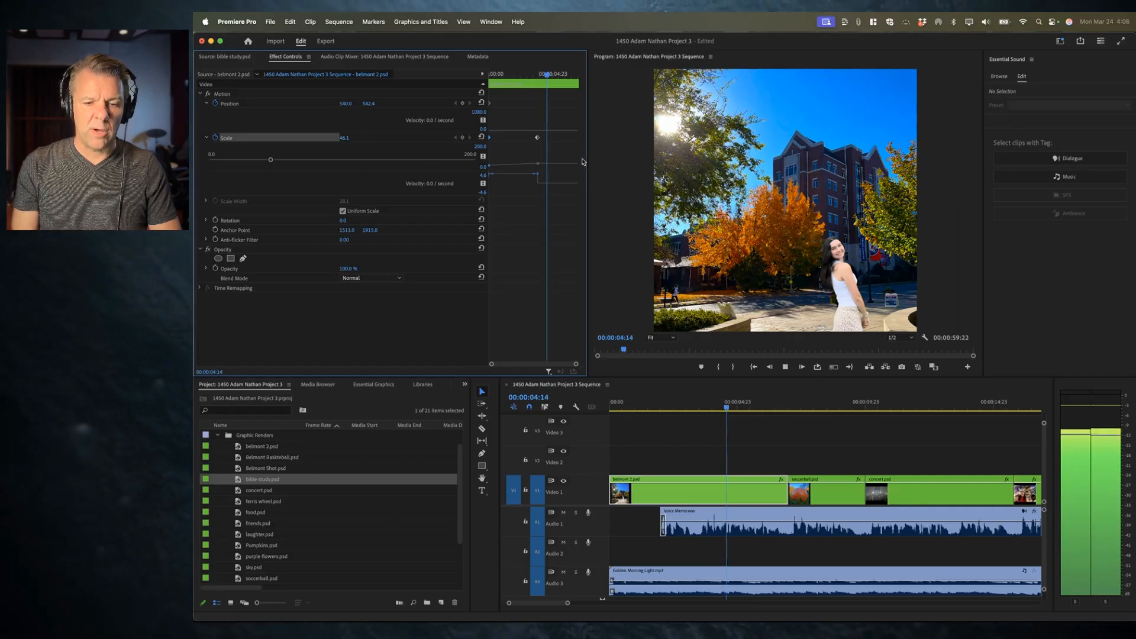
key(space)
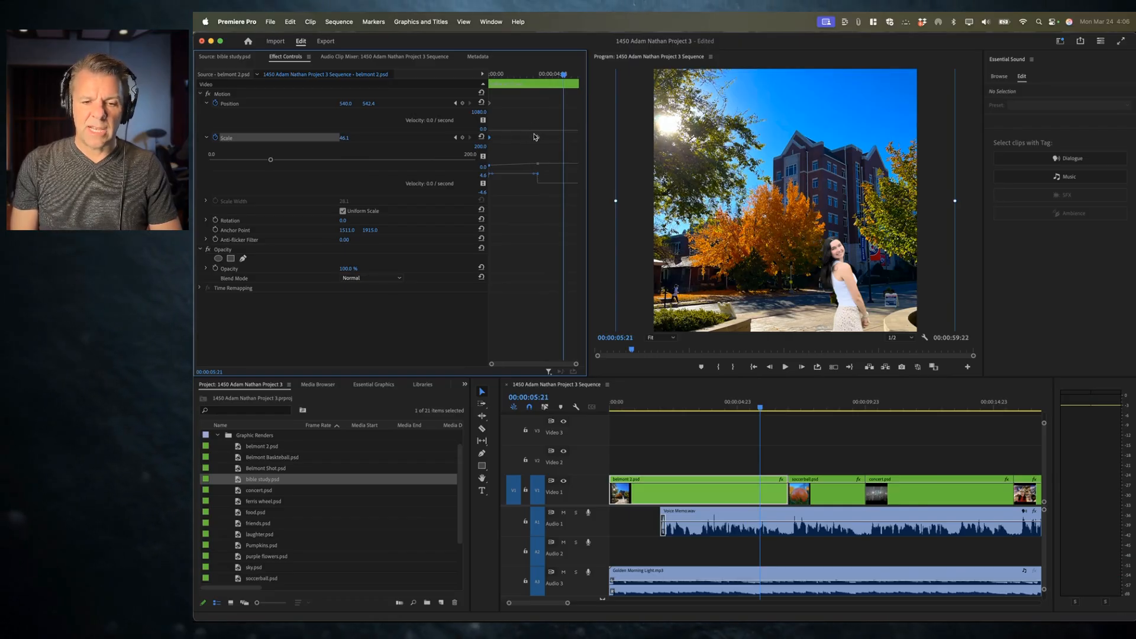
Step: Move belmont 2.psd's ending Scale keyframe later to about 00:00:05:21 and play the animation from the start
drag(537, 137, 577, 144)
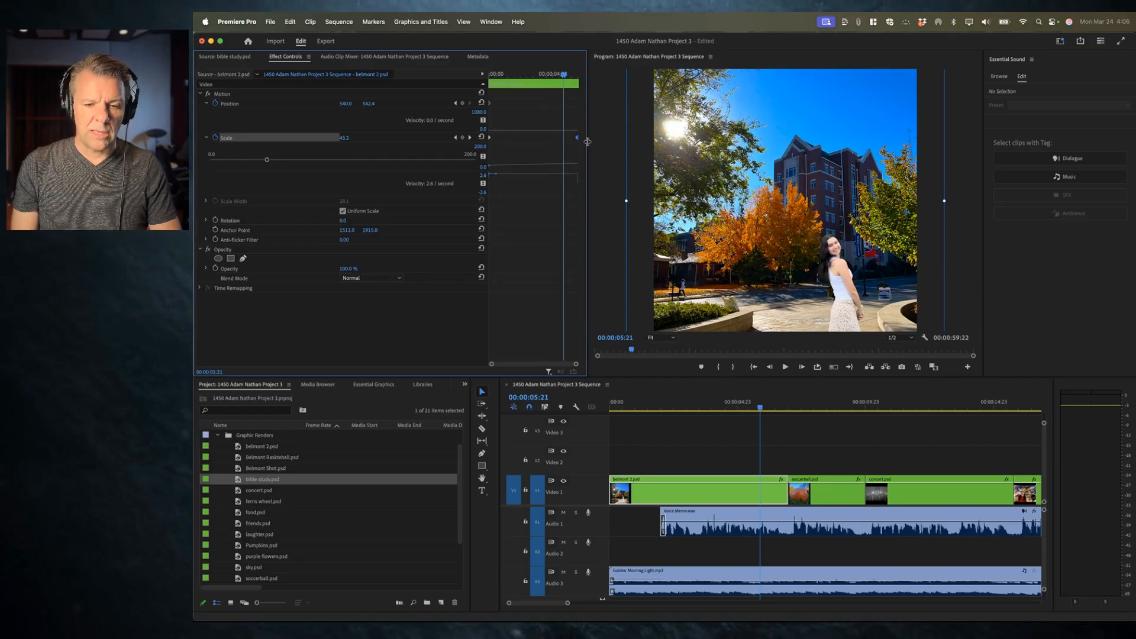
drag(532, 76, 484, 76)
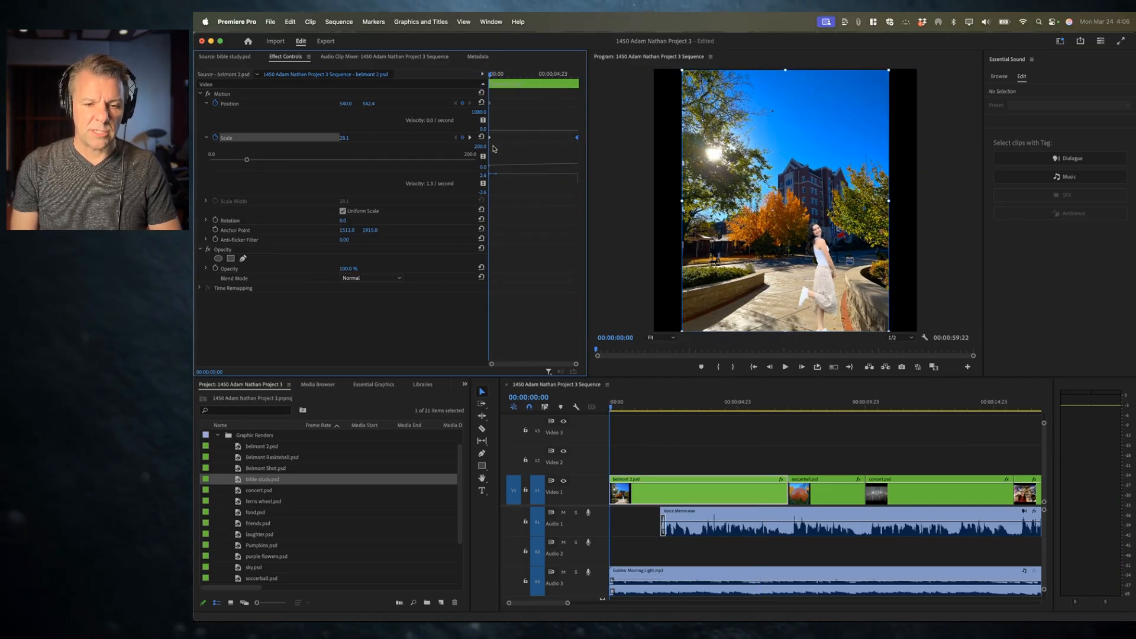
key(space)
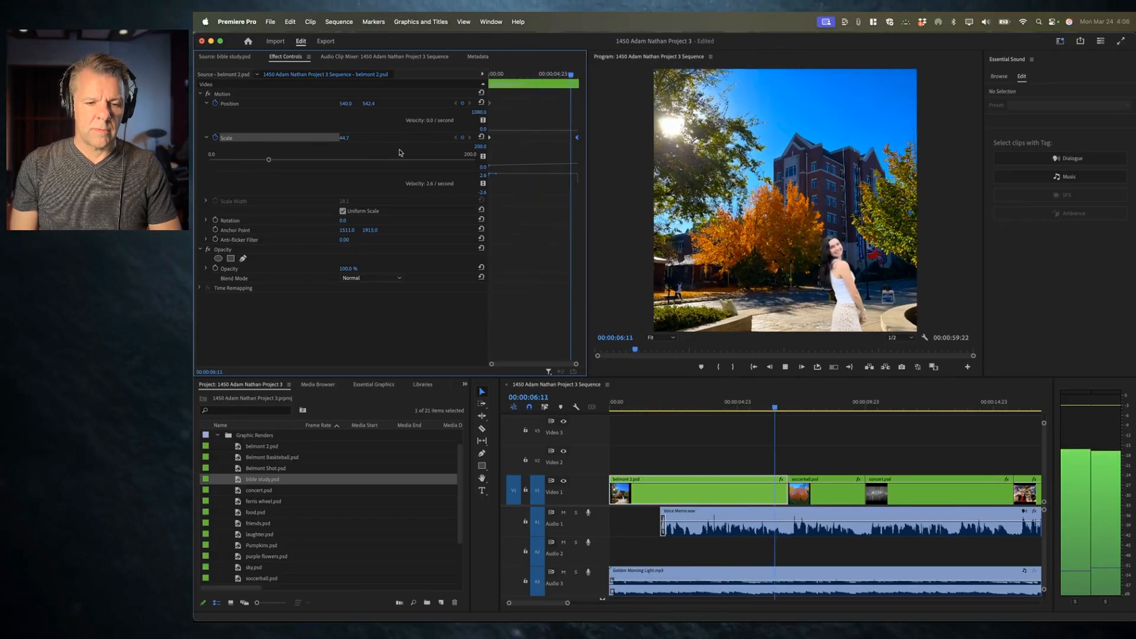
key(space)
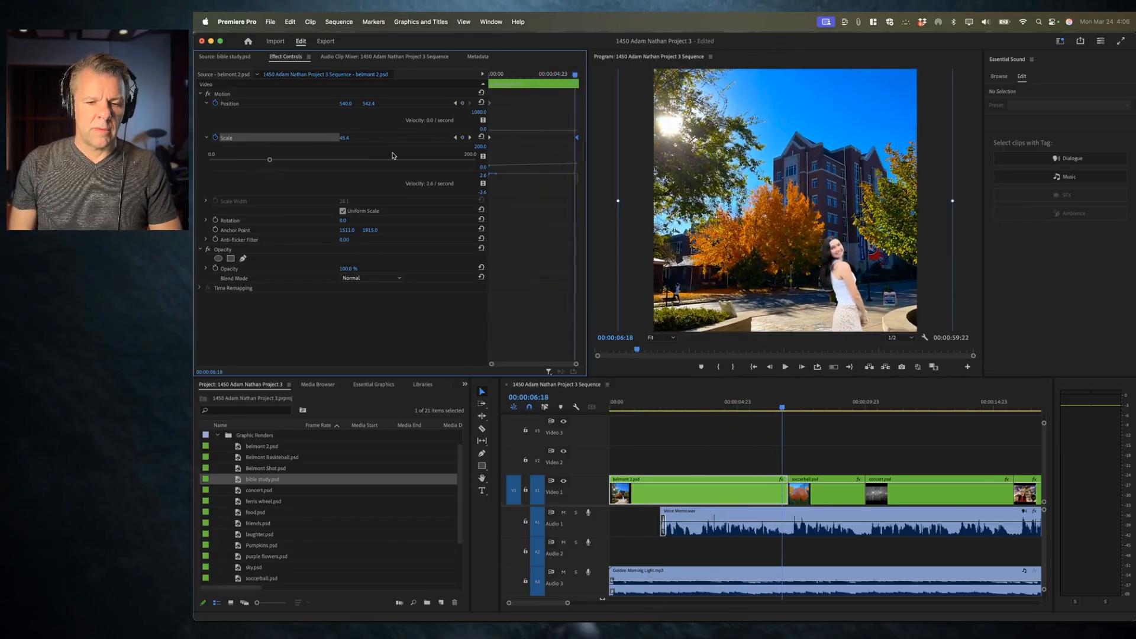
Step: Reselect belmont 2.psd, shift its ending Scale keyframe to about 00:00:06:13 and set that keyframe's Scale to about 52.1
click(455, 137)
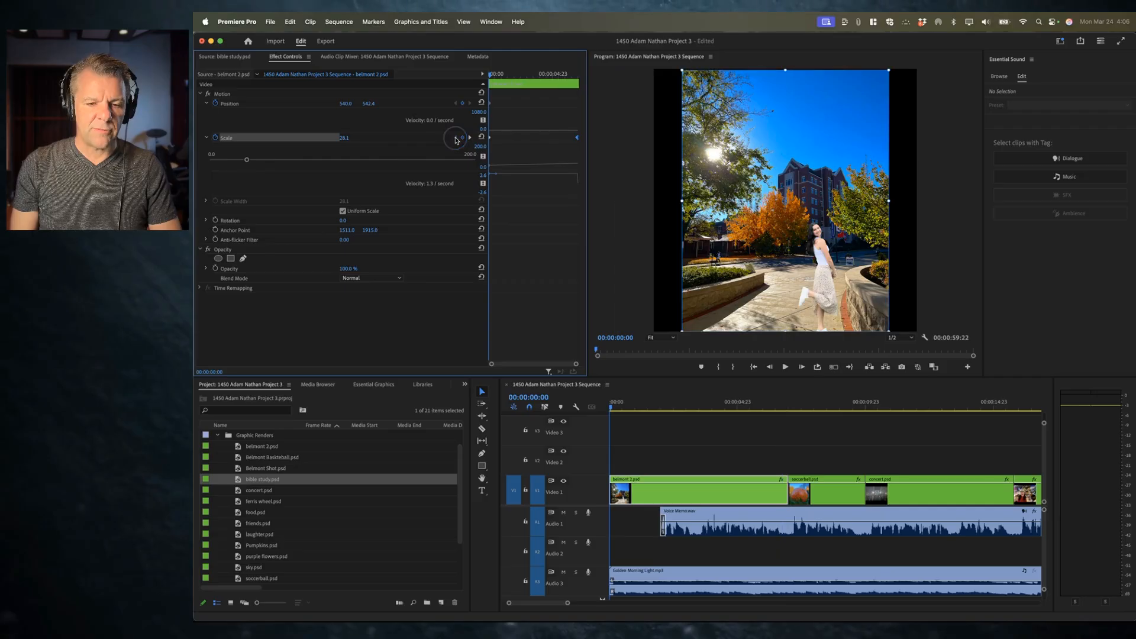
click(469, 138)
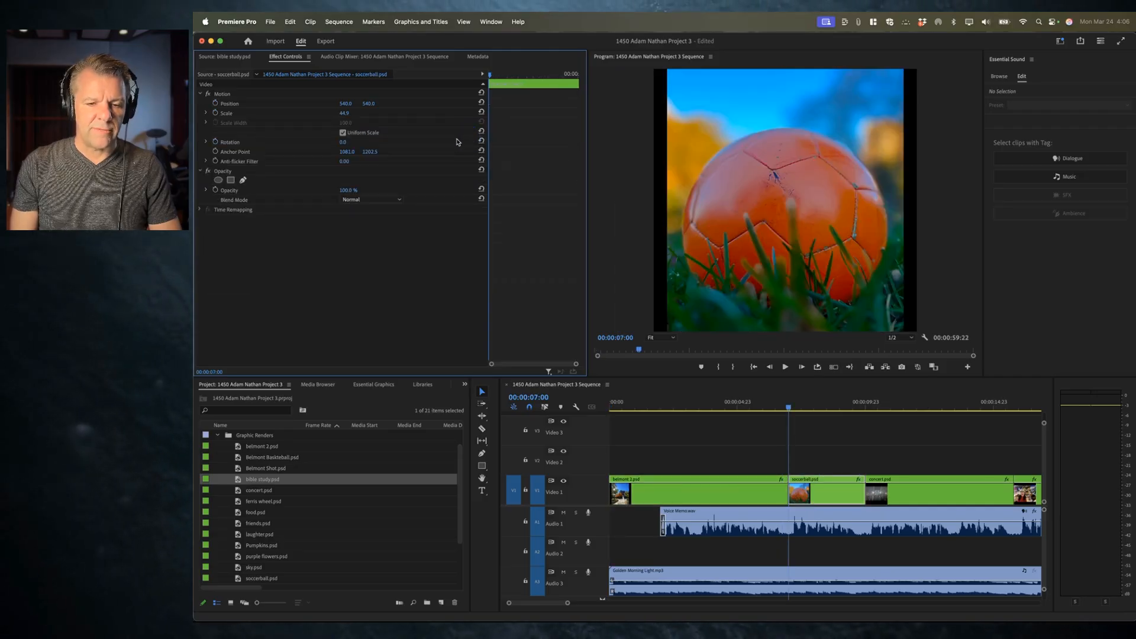
click(714, 492)
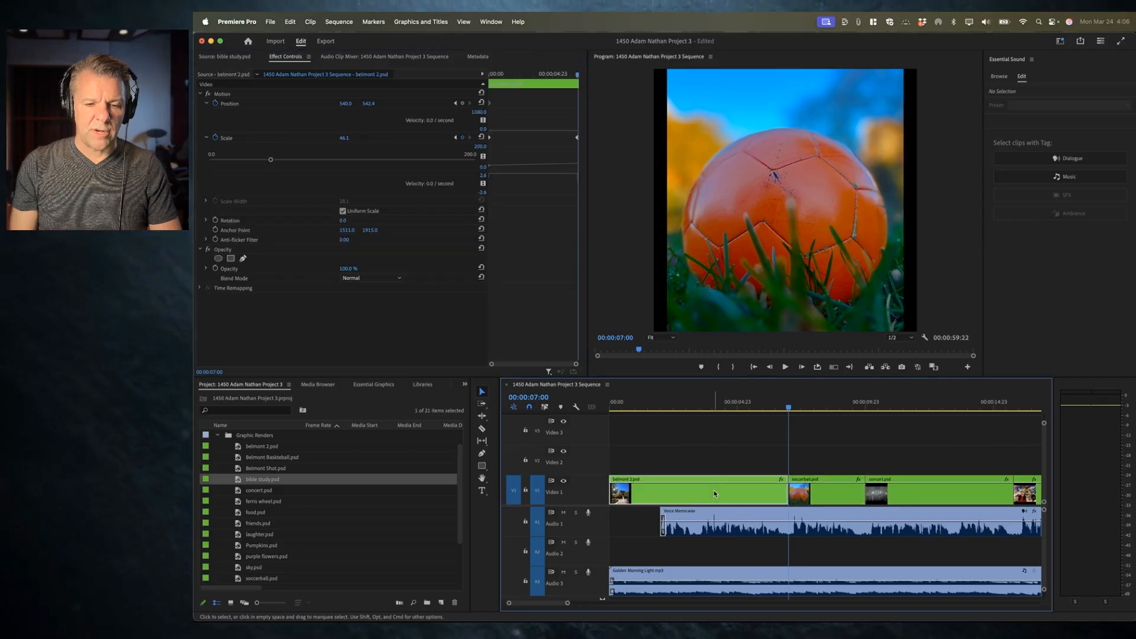
drag(577, 140, 570, 140)
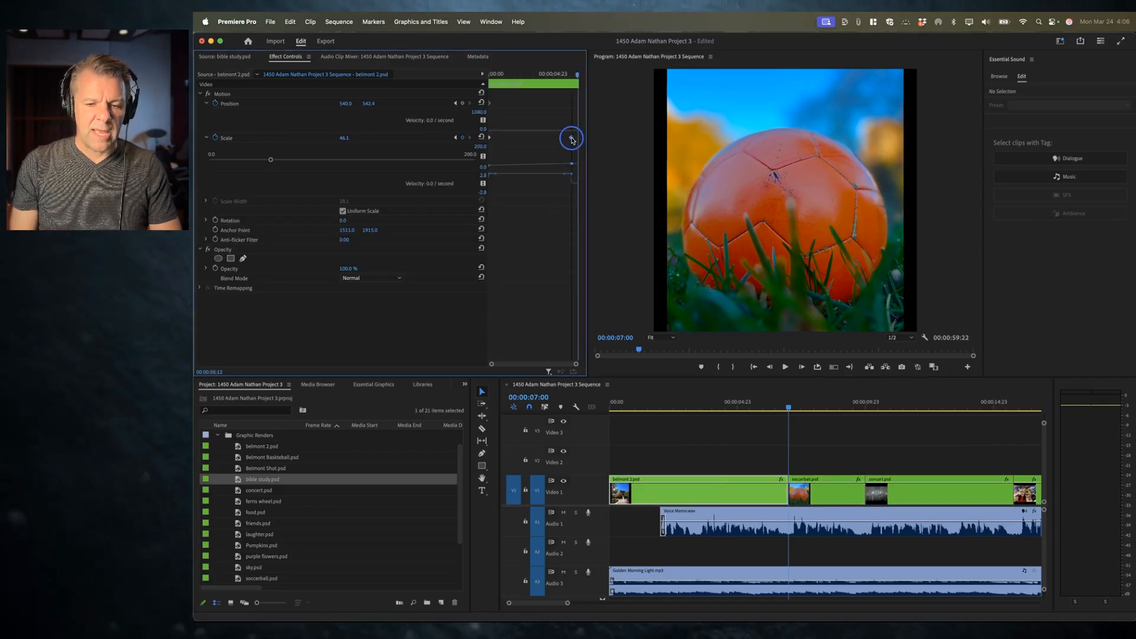
click(456, 138)
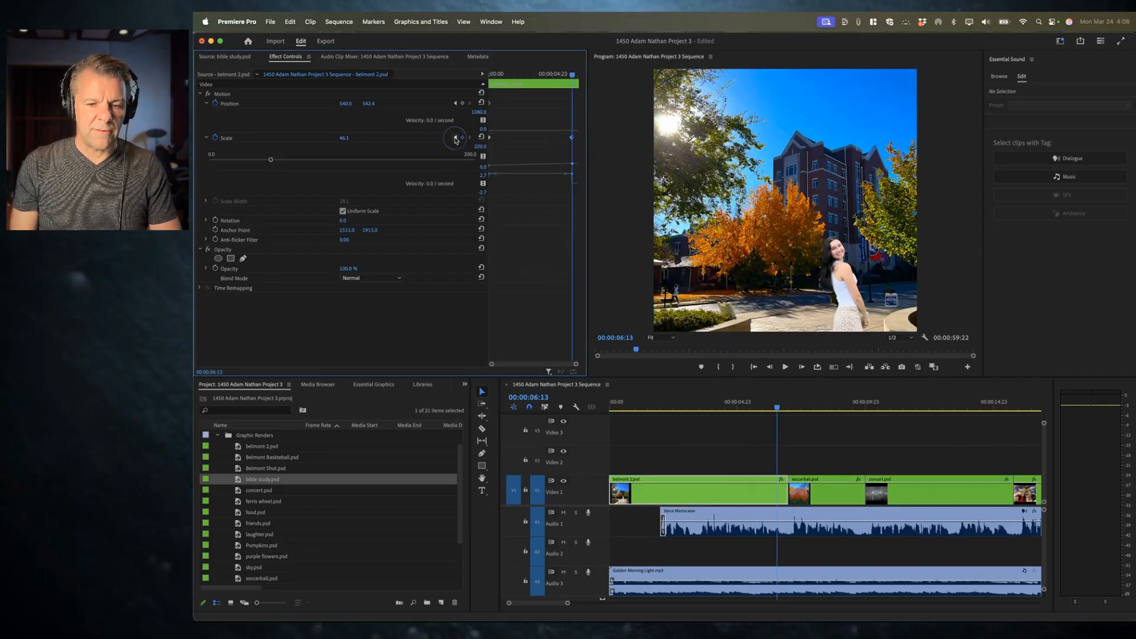
click(471, 138)
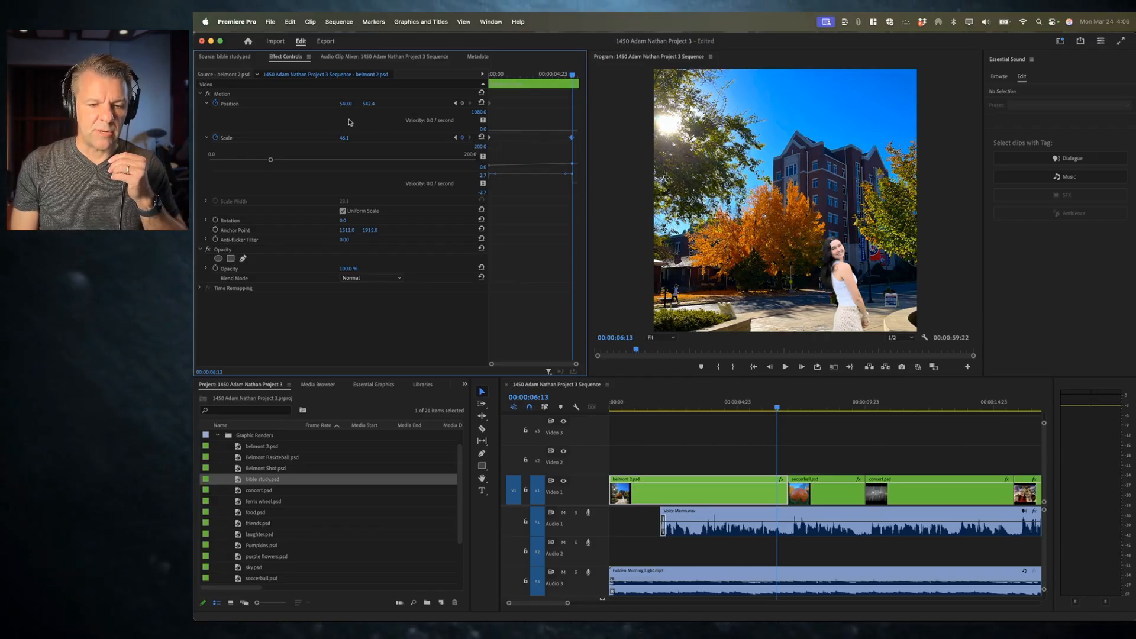
drag(343, 138, 353, 139)
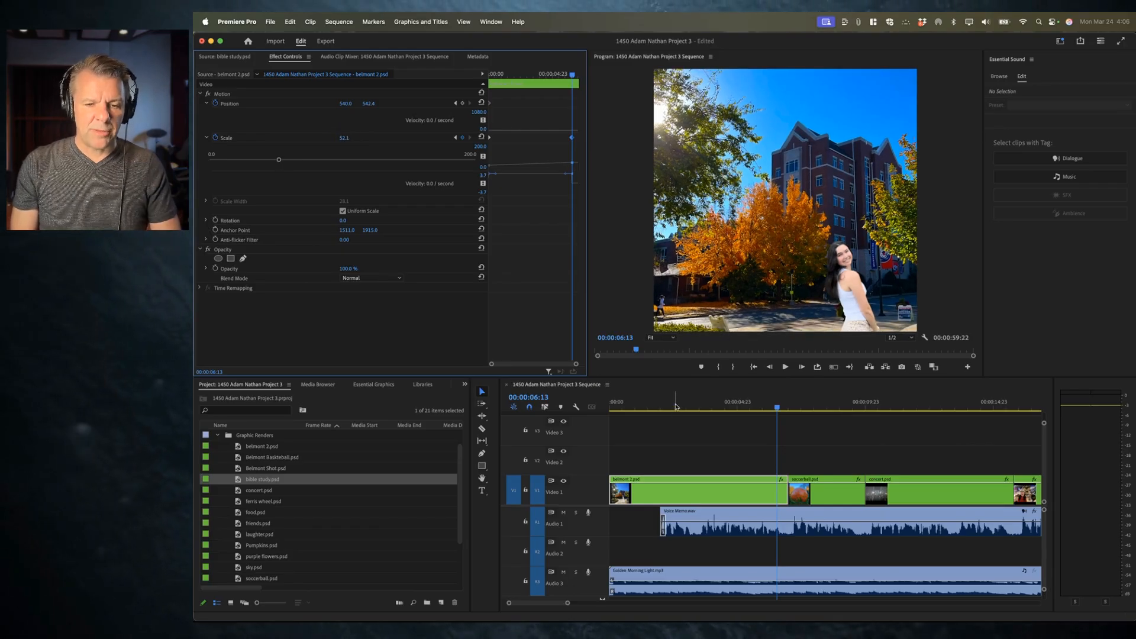
Step: Return the playhead to the sequence start and play back the revised Scale animation
click(676, 407)
key(Home)
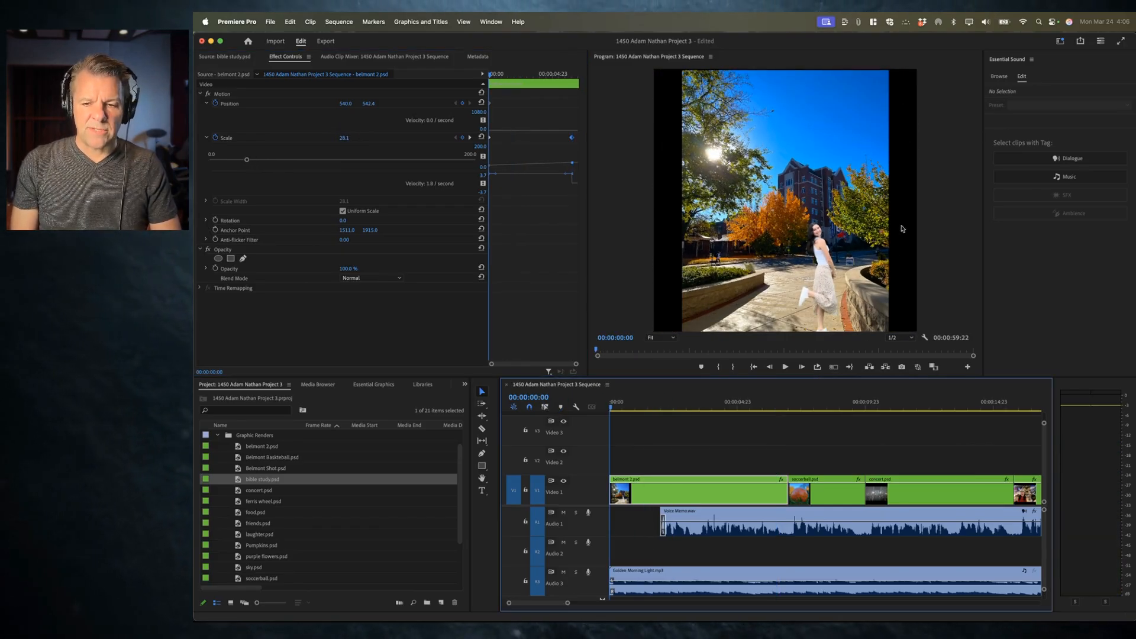
key(space)
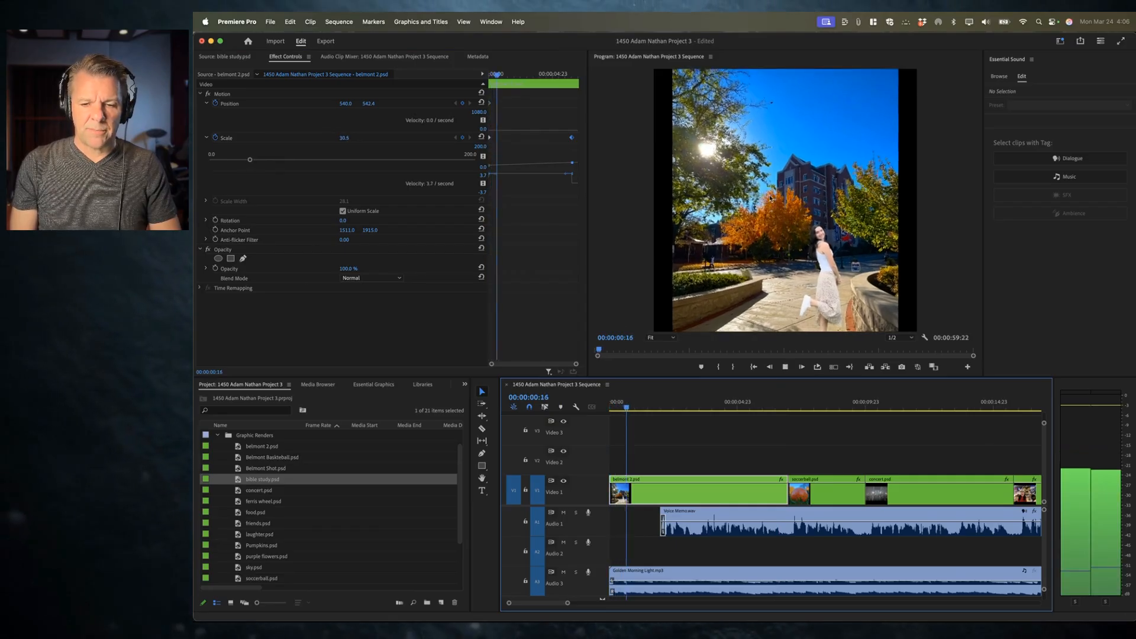
key(space)
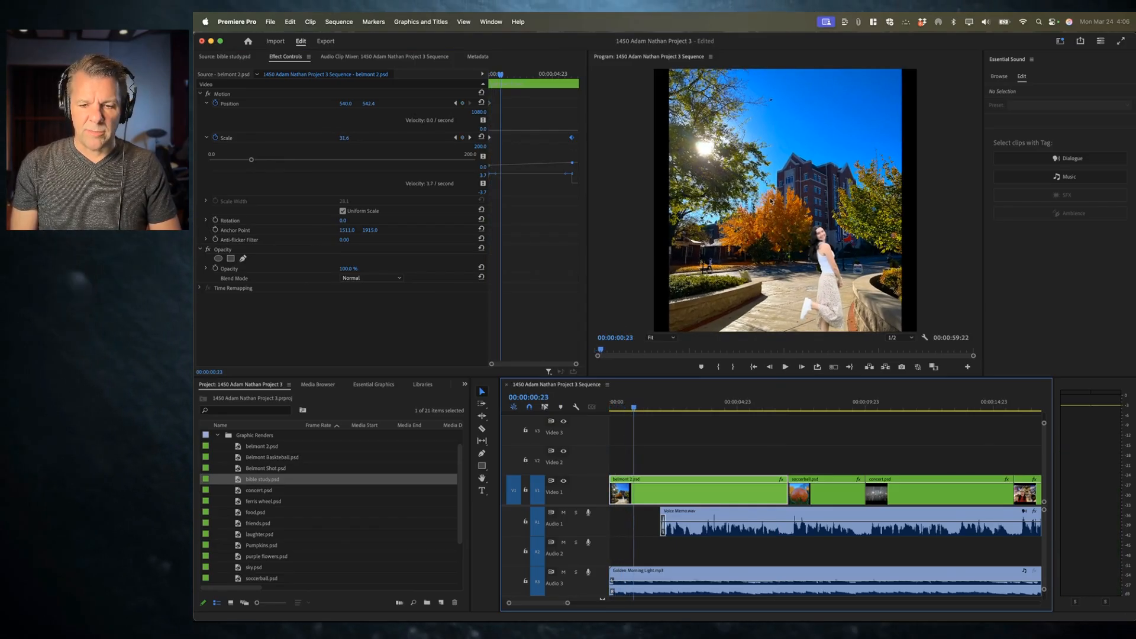
key(space)
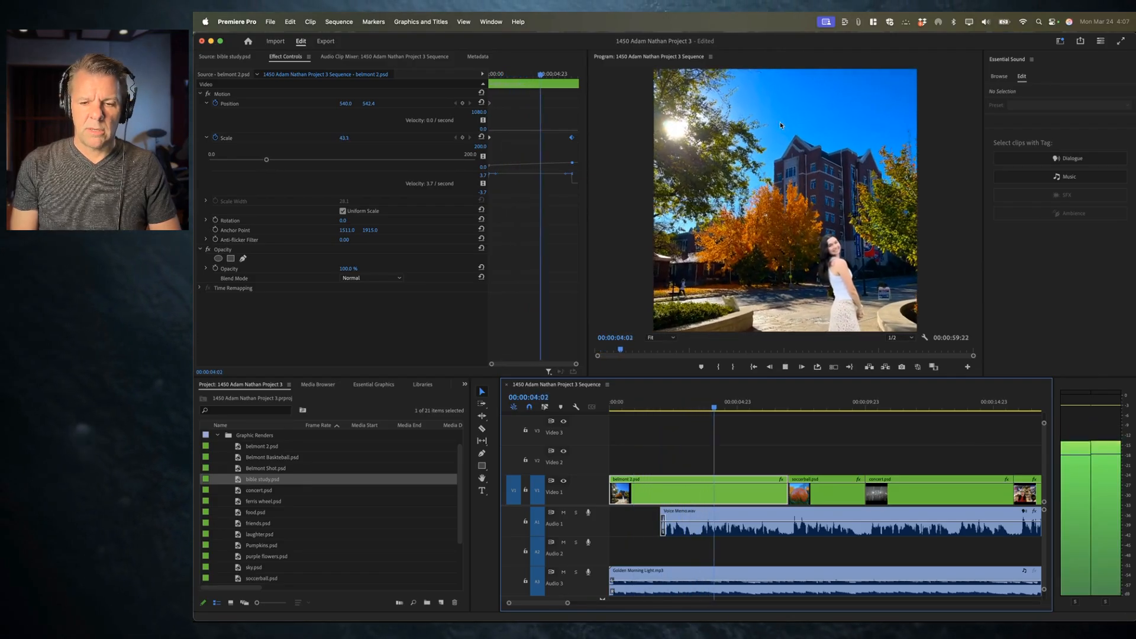
key(space)
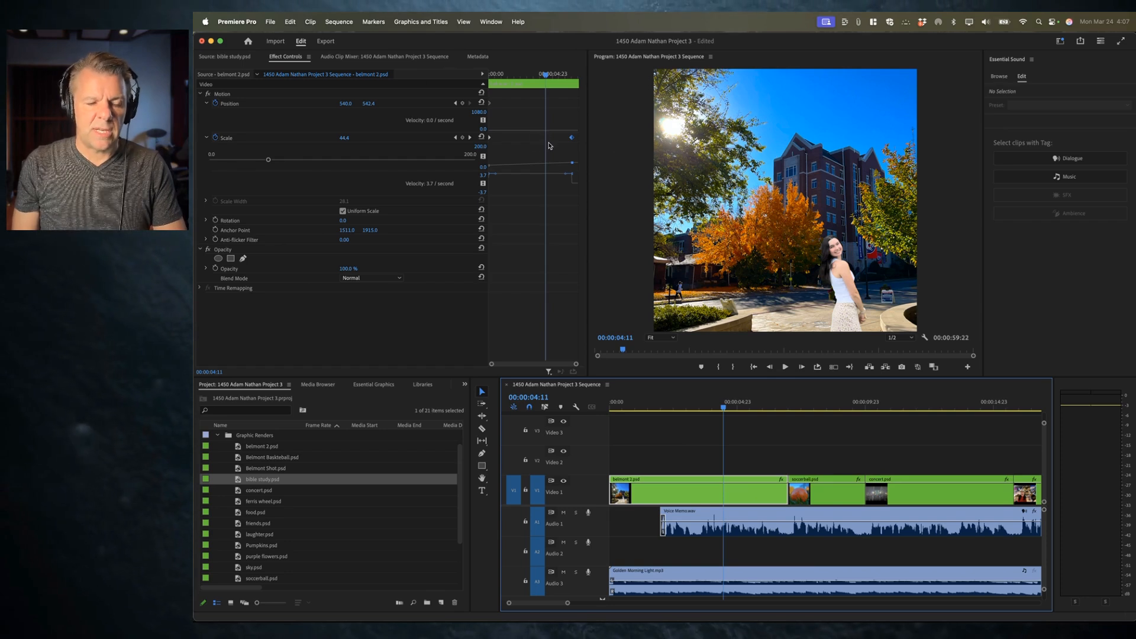
Step: Select belmont 2.psd's Scale keyframes and delete them
click(554, 115)
drag(577, 156, 578, 161)
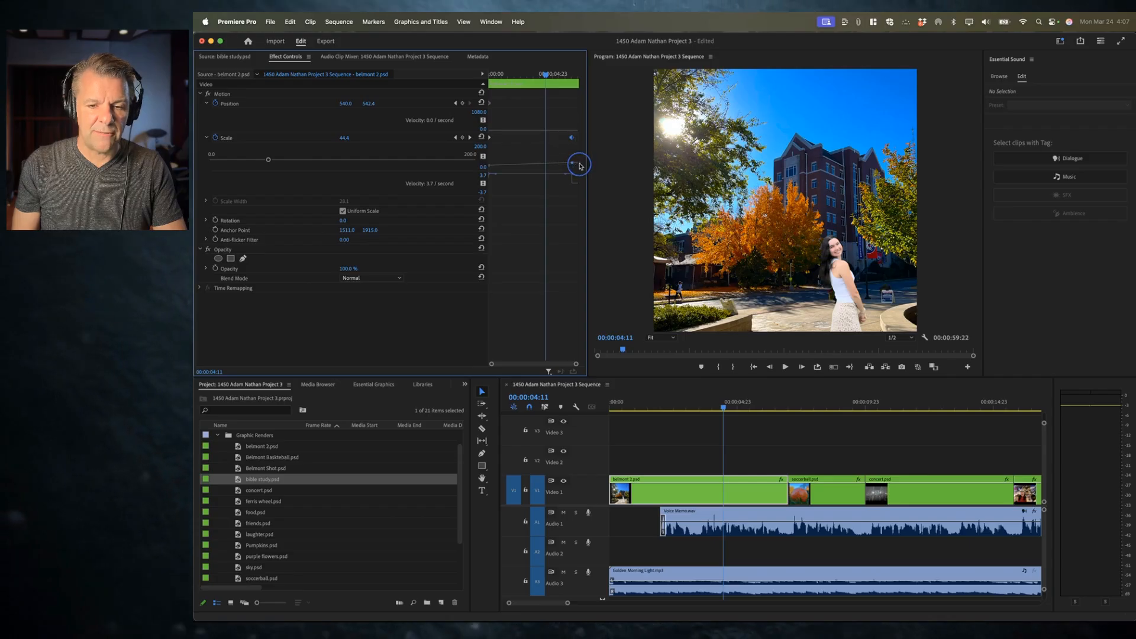
key(Delete)
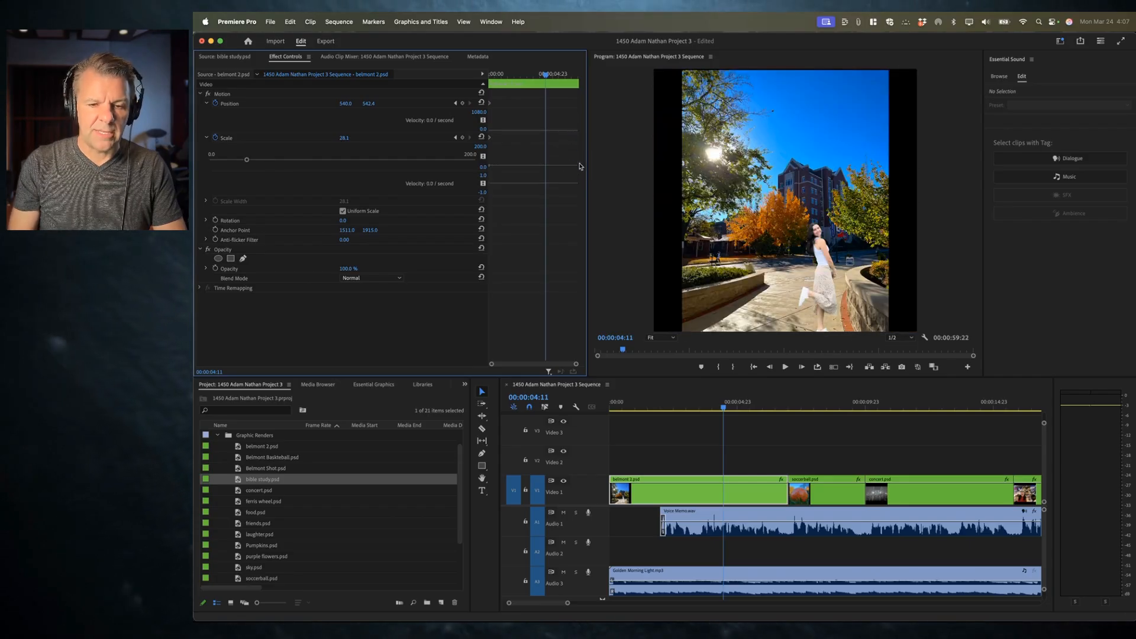
Step: Turn off animation for belmont 2.psd's Position and Scale, deleting their existing keyframes
click(513, 96)
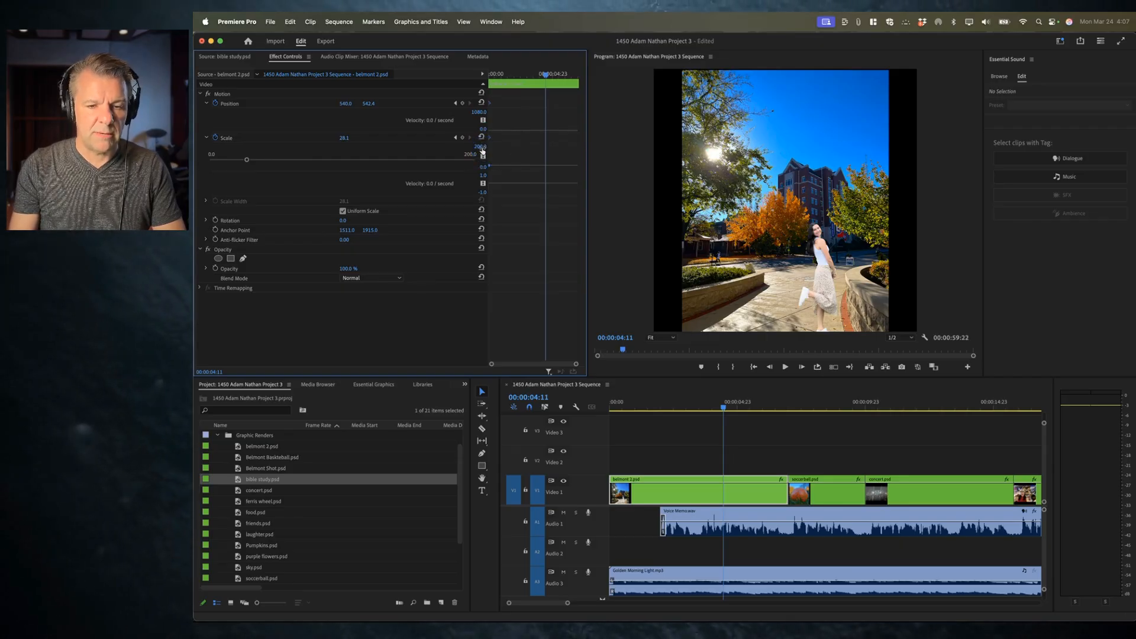
click(215, 104)
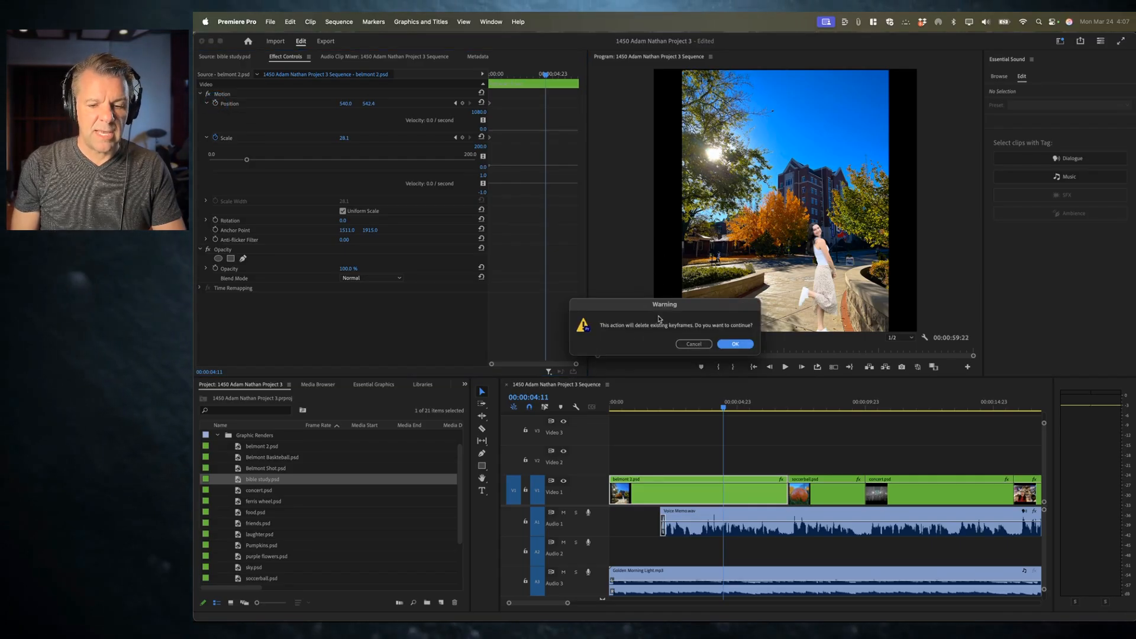
click(736, 345)
click(215, 112)
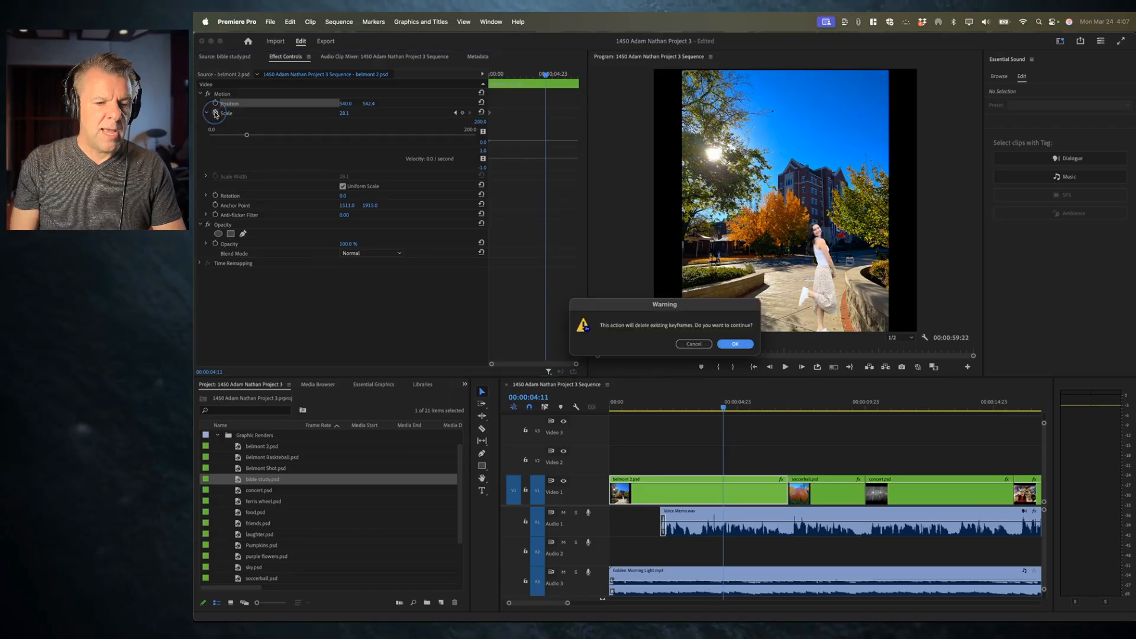
click(735, 345)
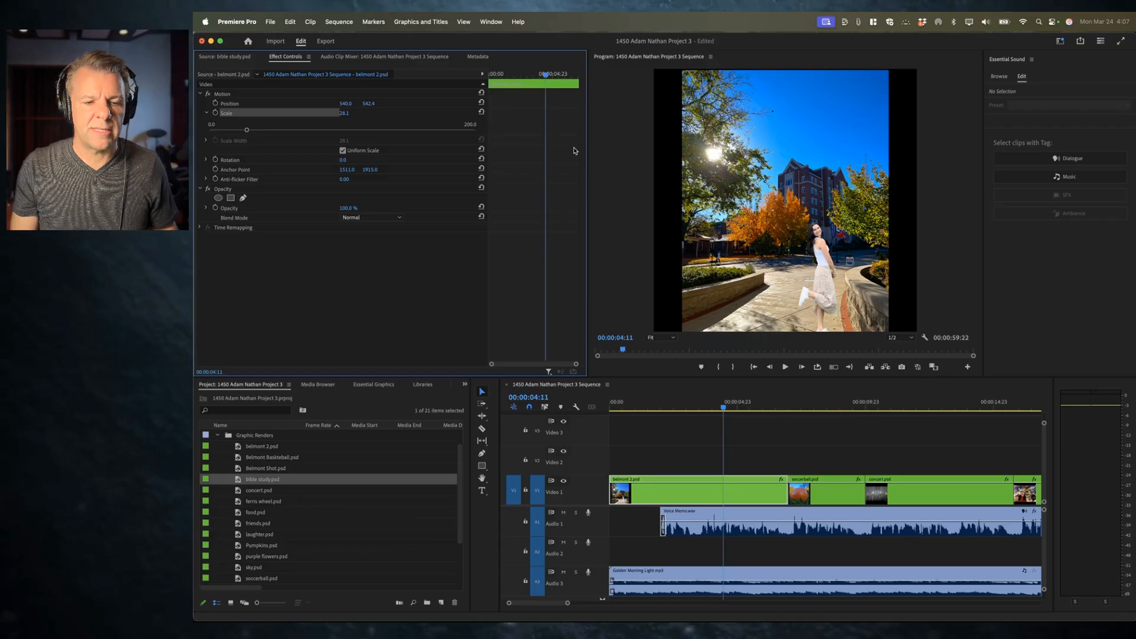
Step: At the sequence start, turn on animation for Position and Scale to set starting keyframes
key(Up)
key(Up)
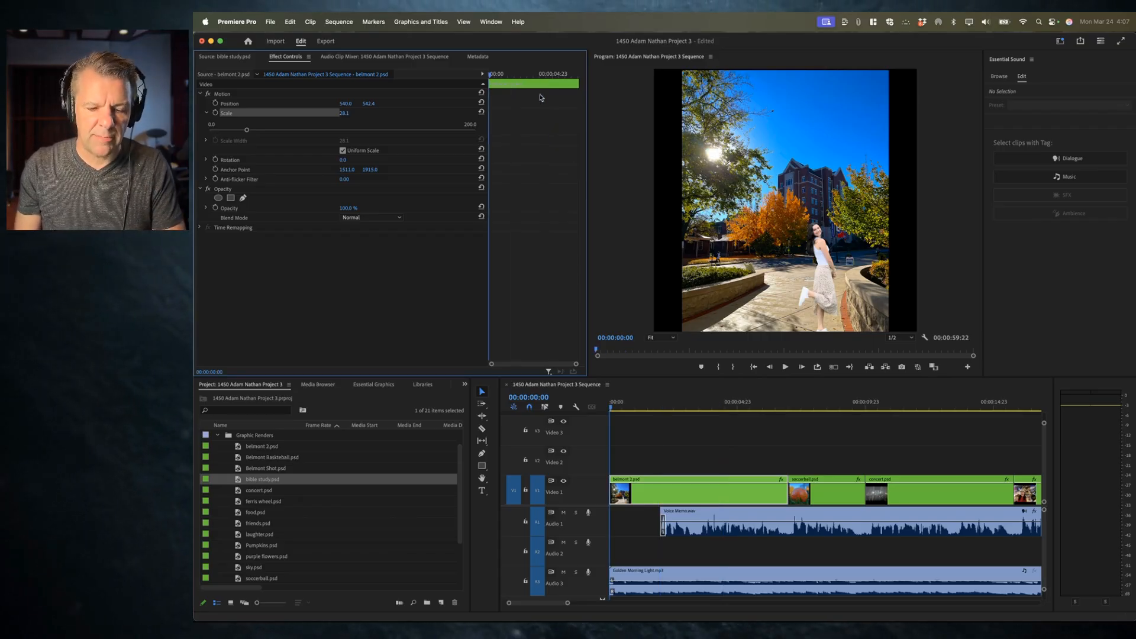
click(215, 103)
click(215, 112)
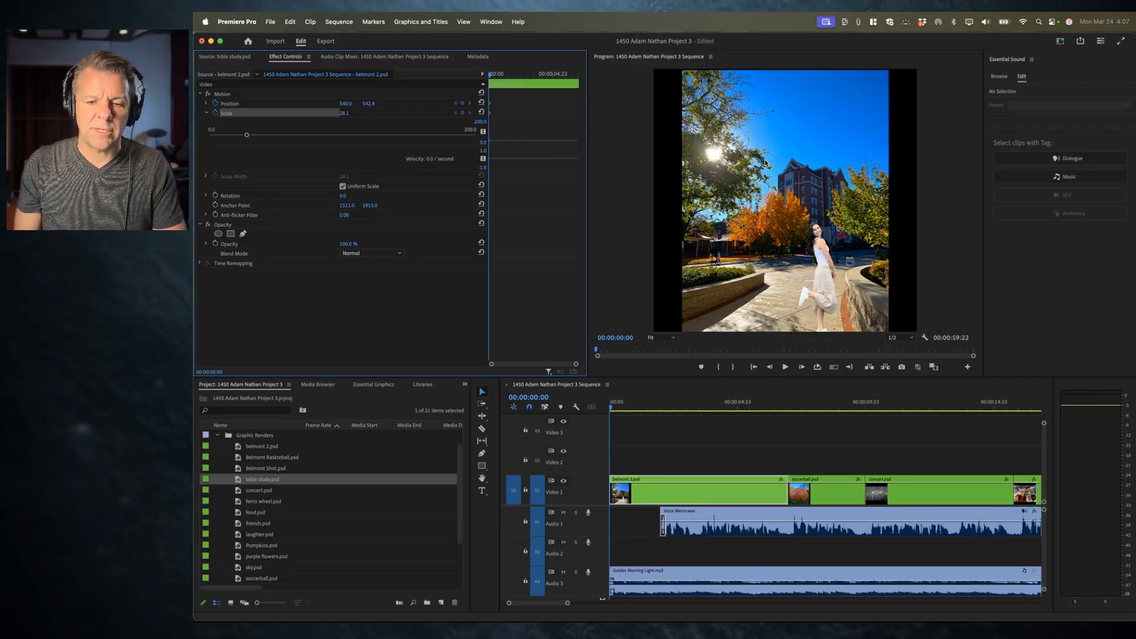
Step: Play the clip briefly and return the playhead to the start
click(647, 405)
key(space)
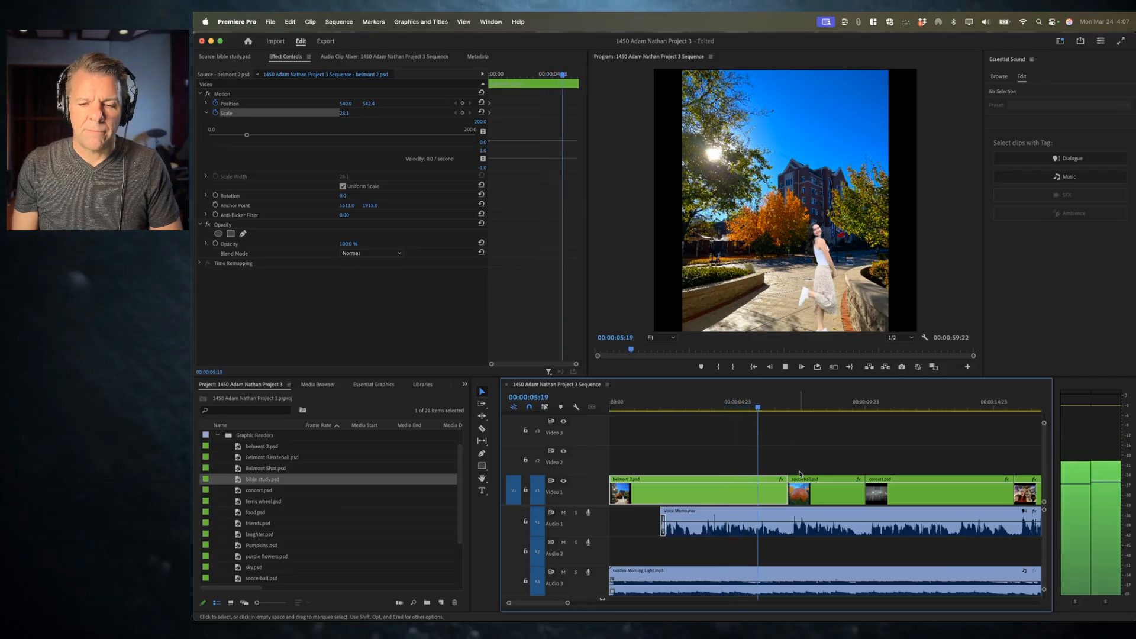
key(space)
key(Home)
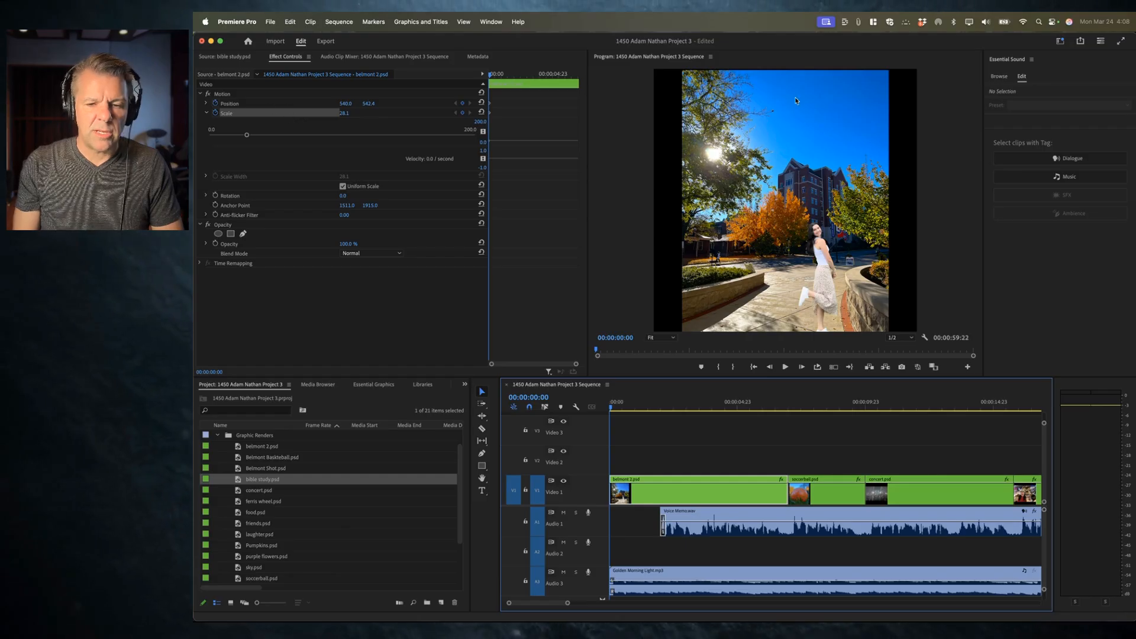
Step: Zoom the starting frame in on the tree canopy, Scale about 97.6 and Position about 1348.6, 959.0
click(232, 110)
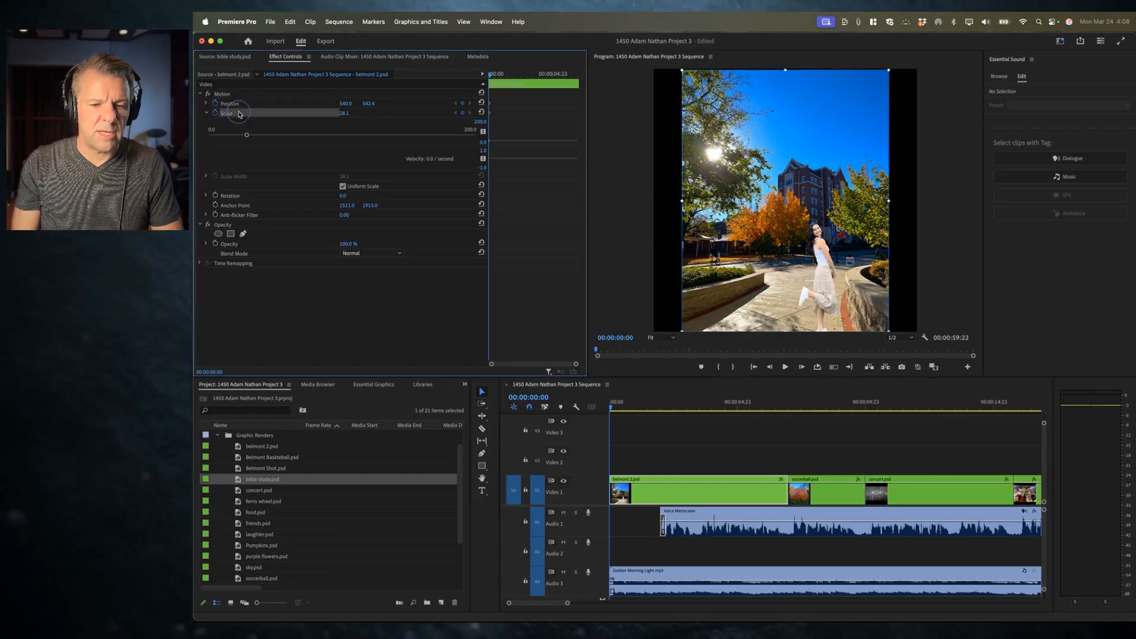
drag(785, 70, 514, 14)
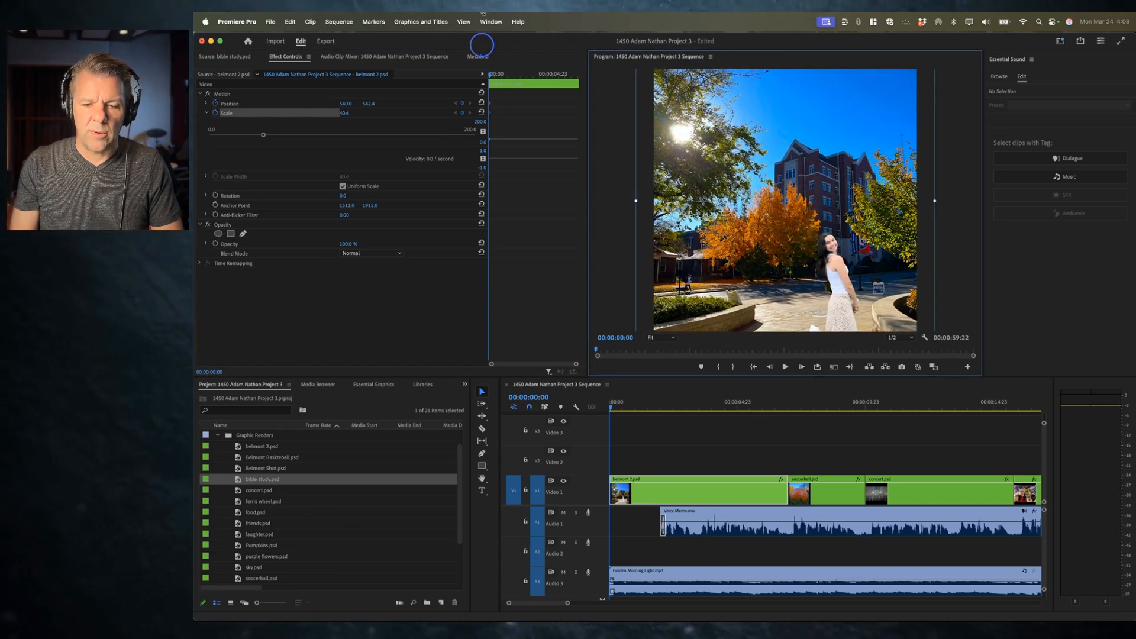
drag(725, 159, 766, 254)
drag(341, 113, 342, 113)
drag(692, 166, 883, 191)
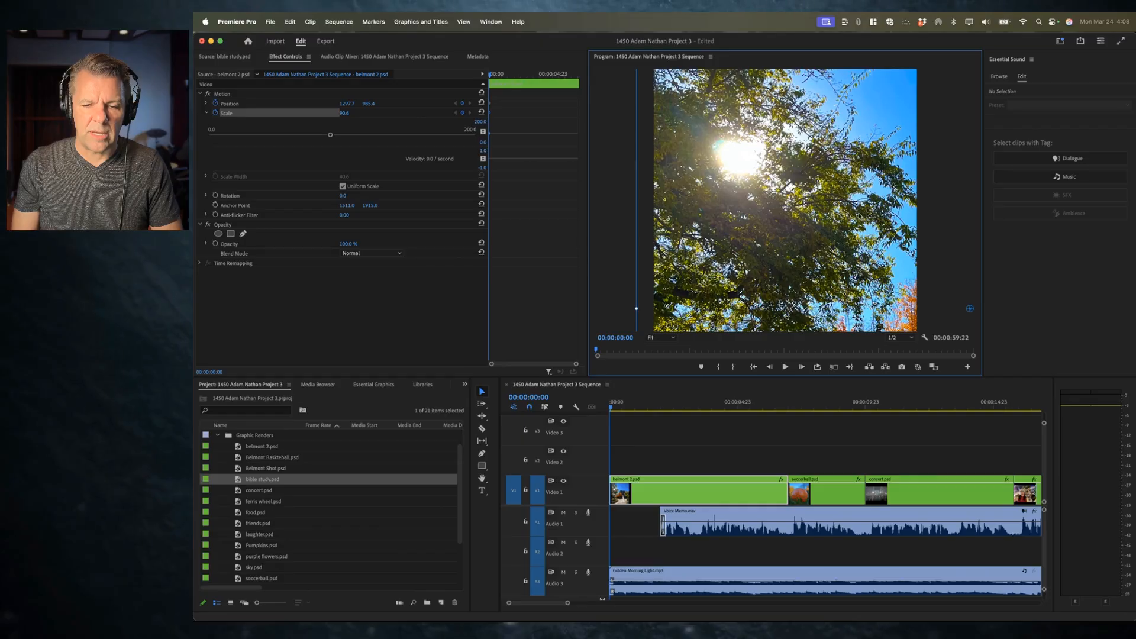
drag(885, 190, 575, 45)
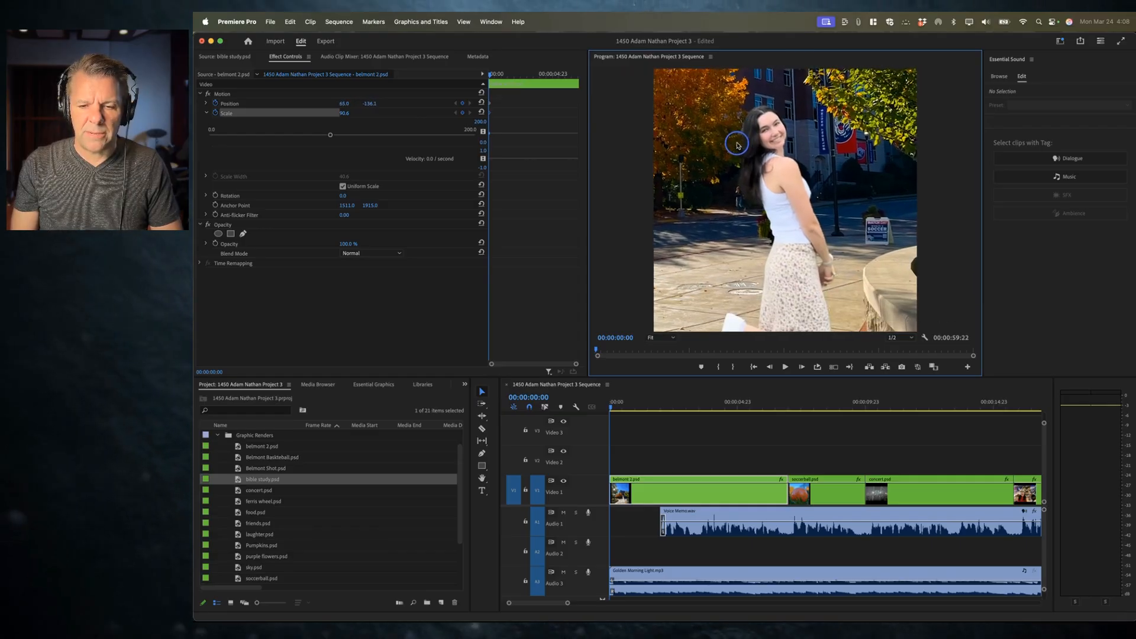
drag(735, 145, 1035, 445)
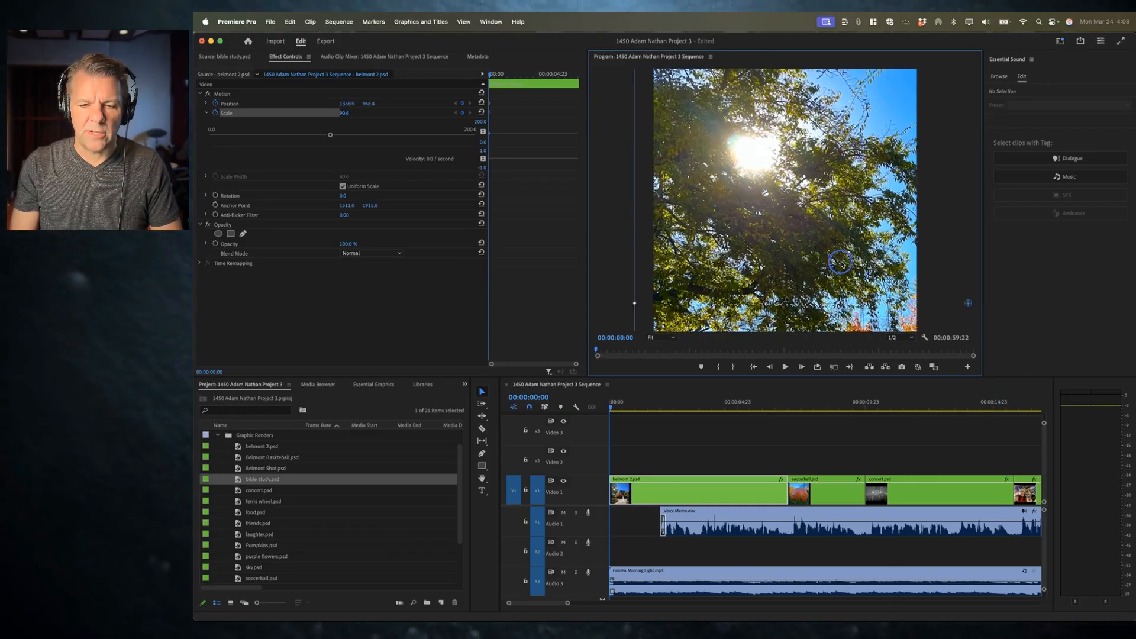
drag(813, 251, 823, 258)
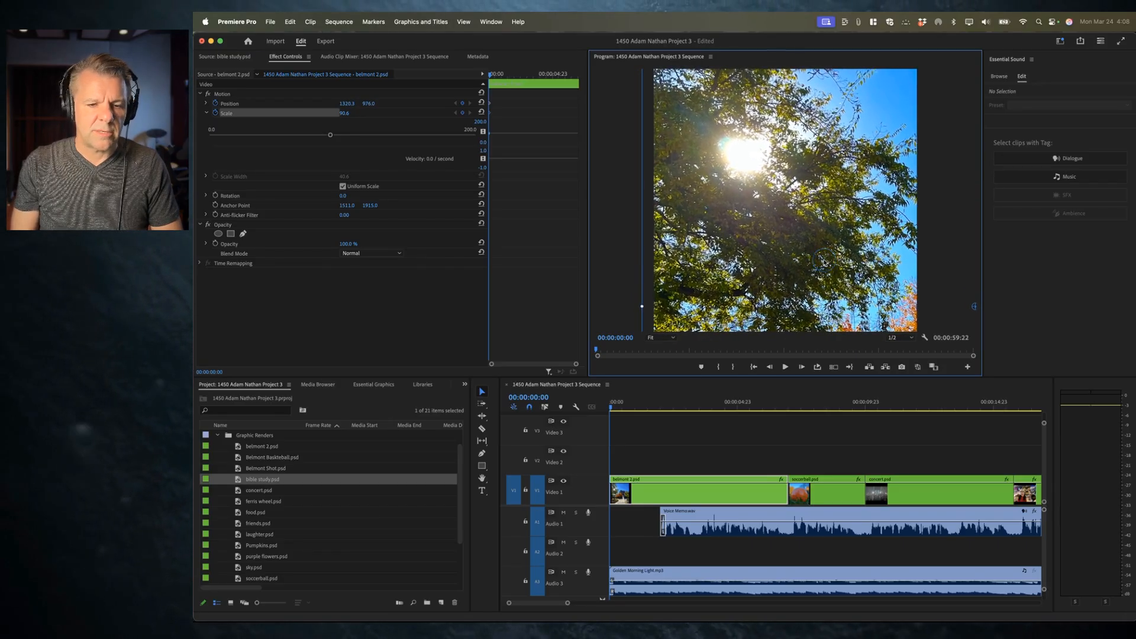
drag(344, 113, 380, 114)
drag(788, 192, 797, 188)
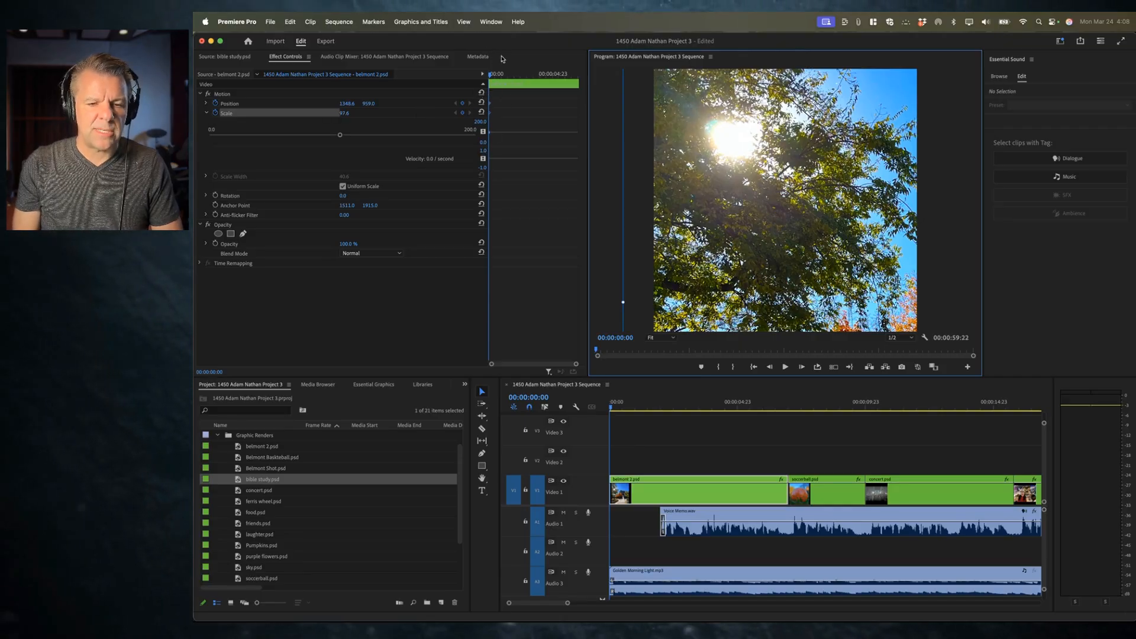
Step: Play to about 00:00:04:16 and add Position and Scale keyframes there
key(space)
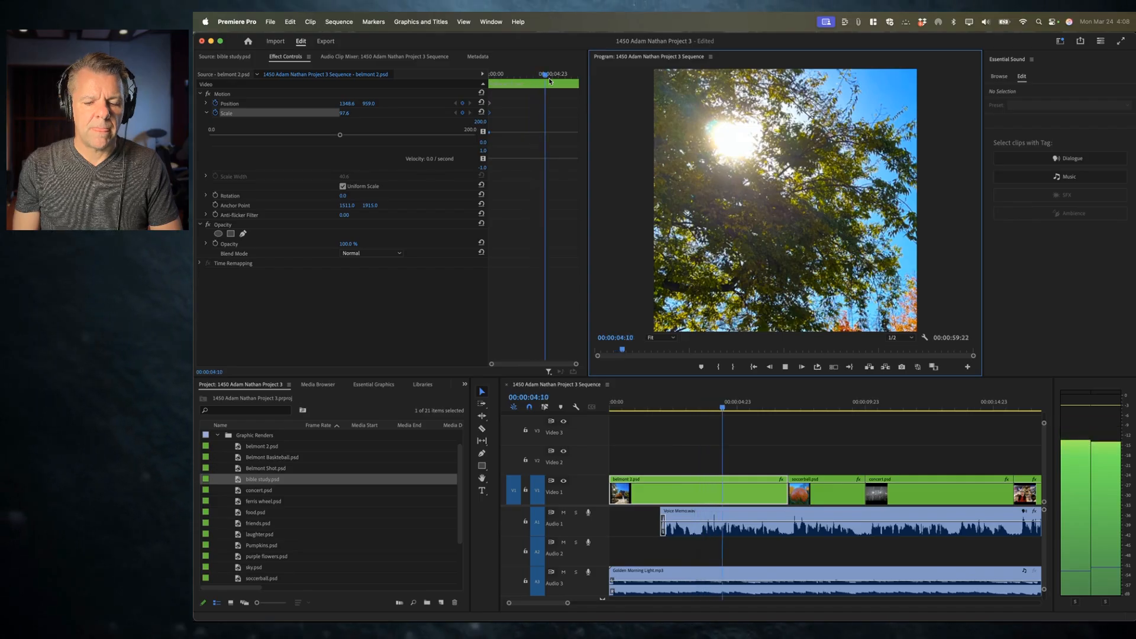
key(space)
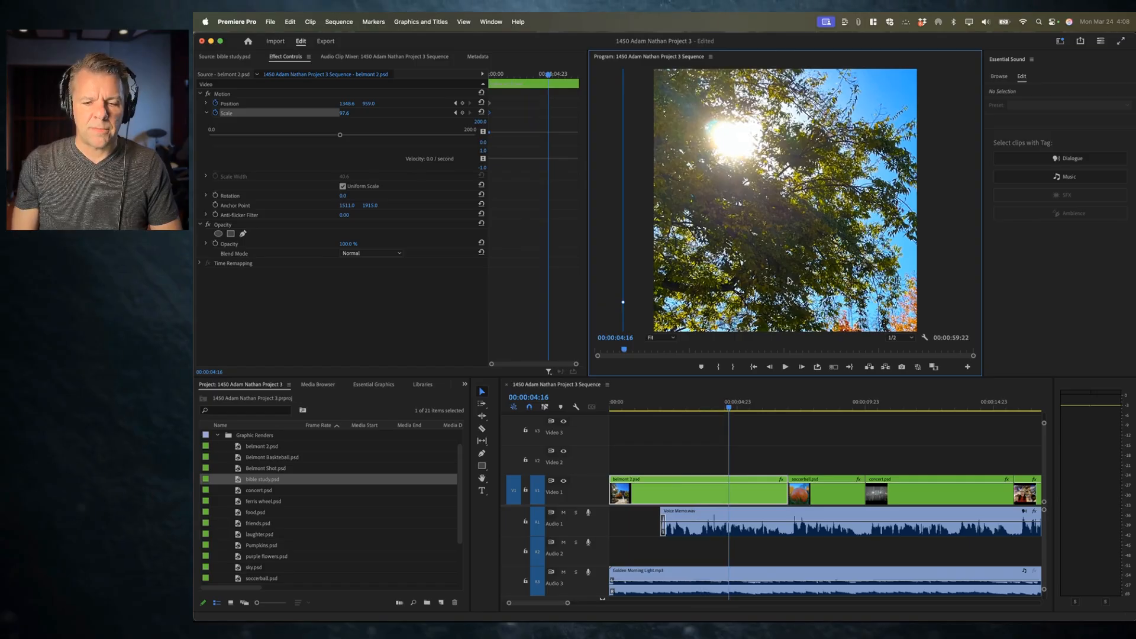
click(463, 103)
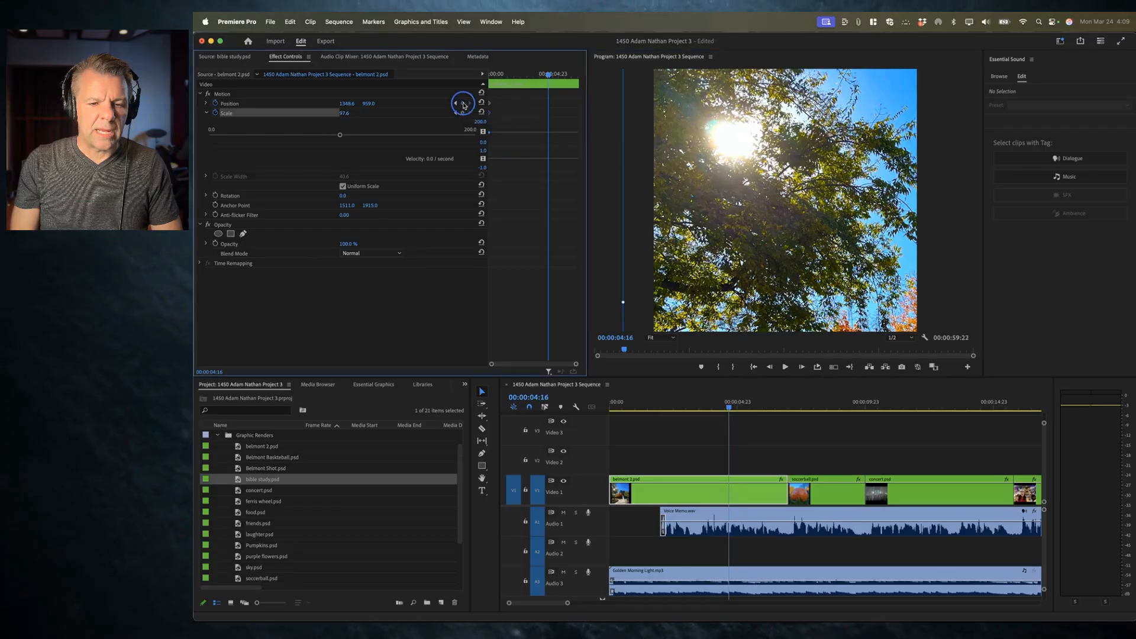
click(463, 113)
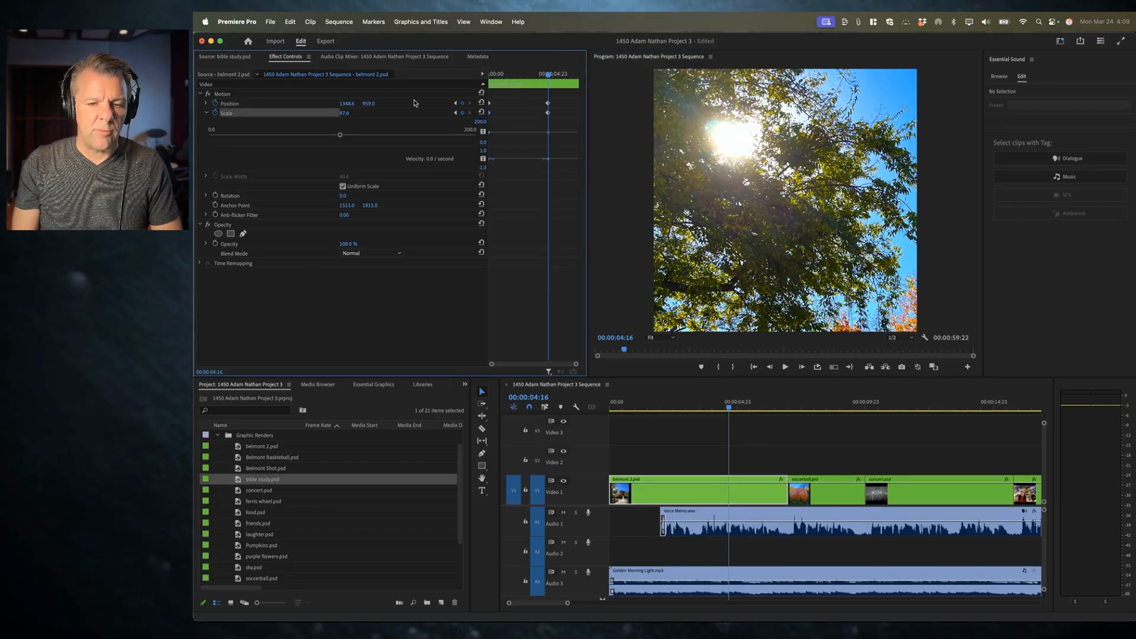
Step: Reposition the image at that keyframe to frame the girl, Position about 50.9, -243.3
click(733, 167)
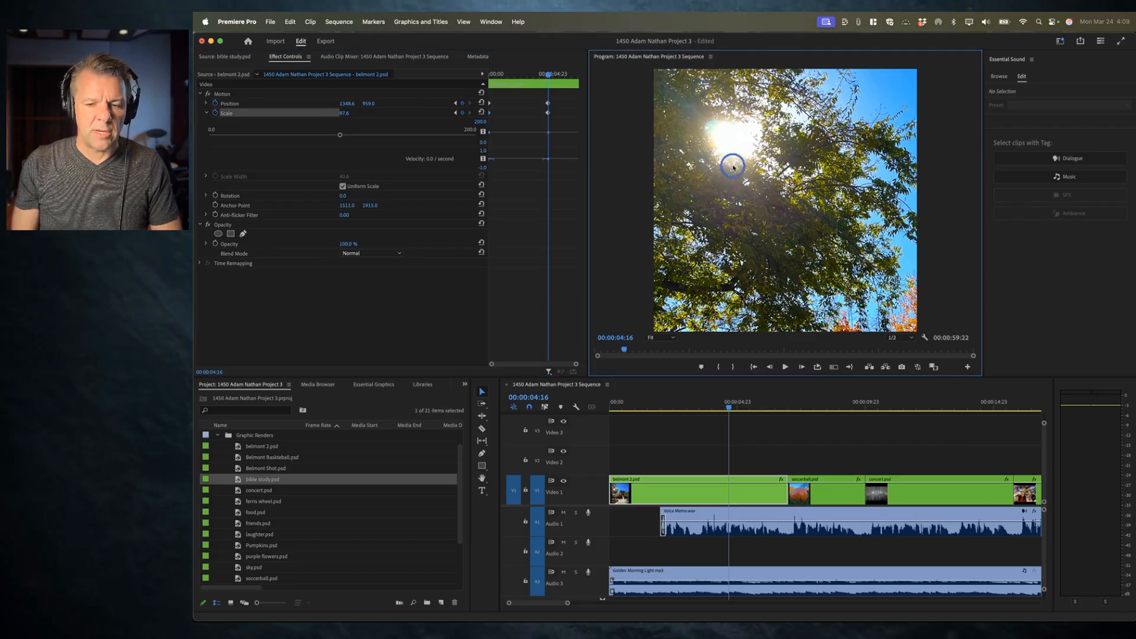
click(232, 104)
drag(736, 137, 586, 7)
drag(740, 178, 681, 136)
drag(722, 202, 669, 123)
drag(713, 157, 659, 107)
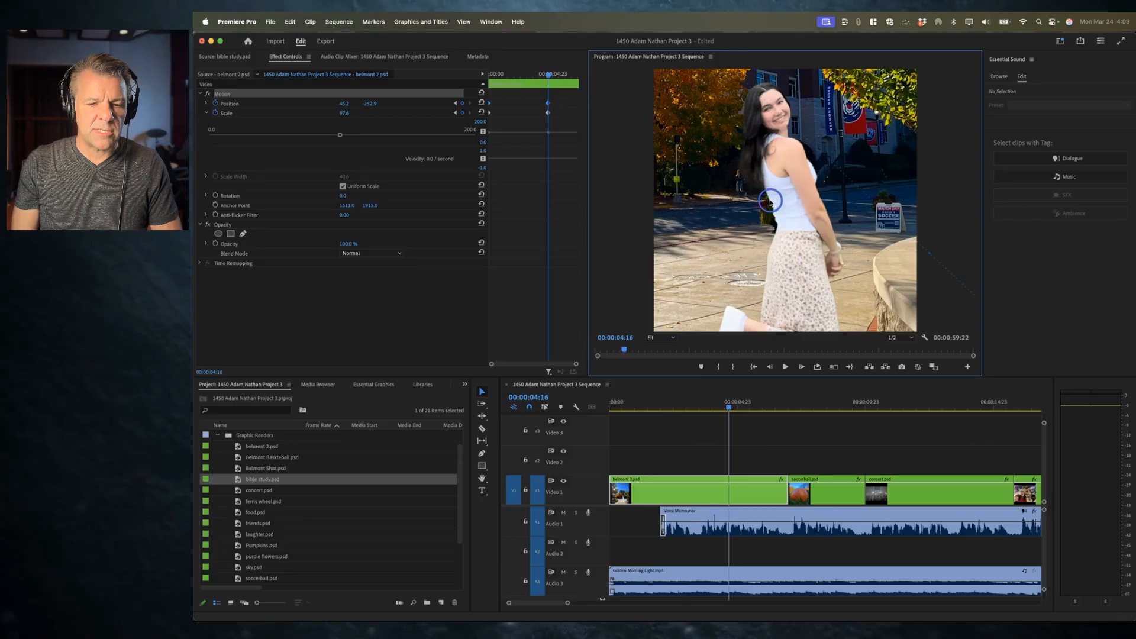
drag(770, 202, 772, 205)
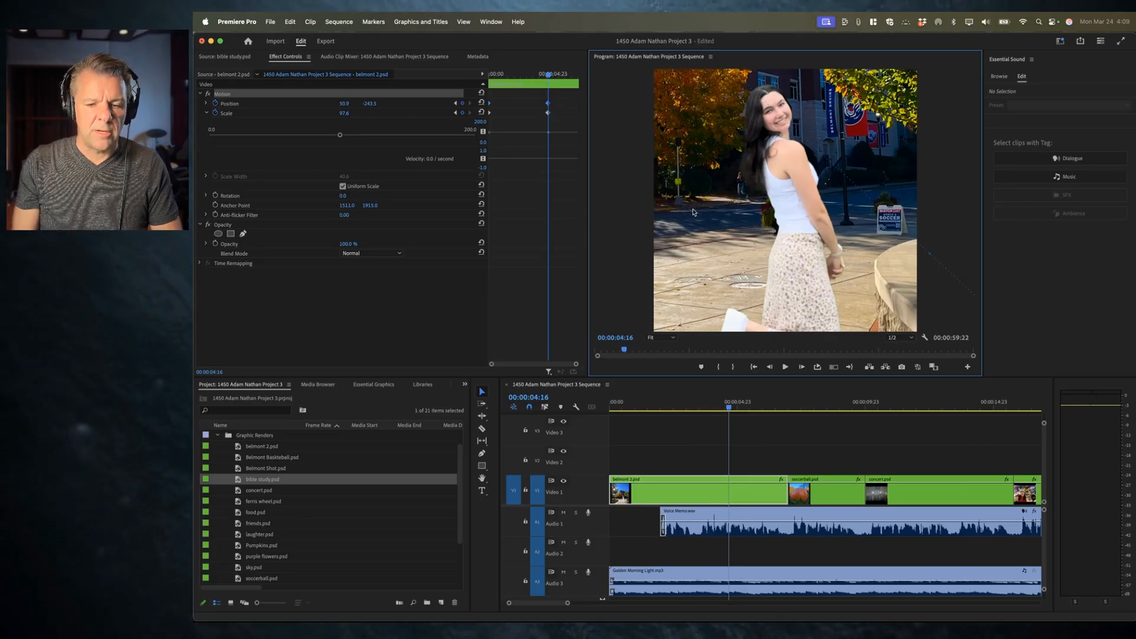
Step: Play back the pan from the start and scrub through the animation
drag(548, 74, 486, 81)
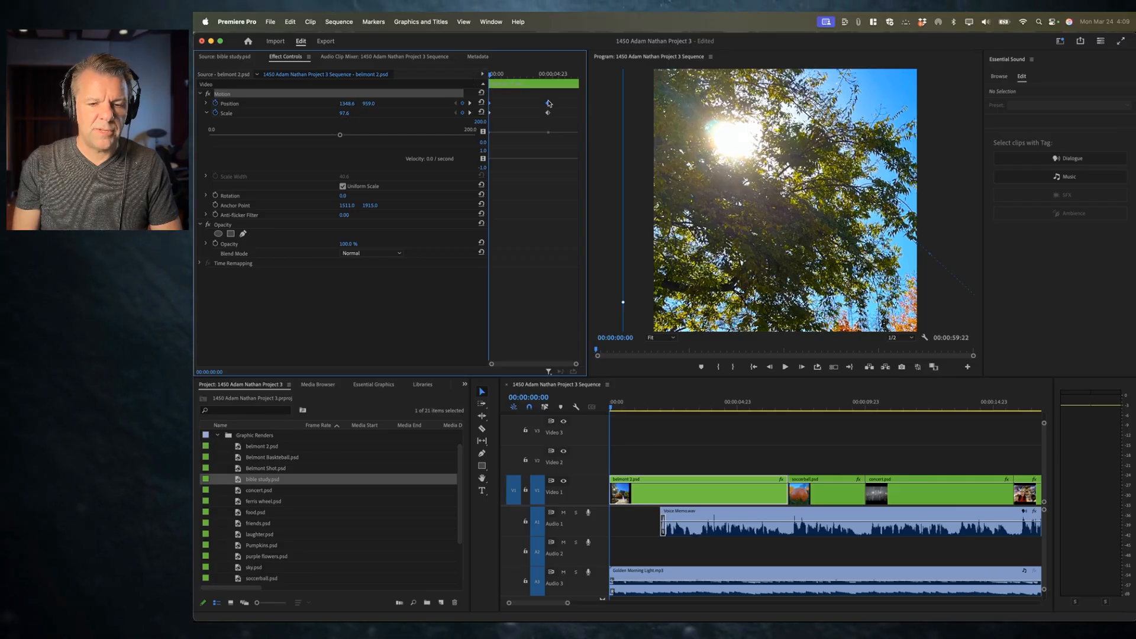
key(space)
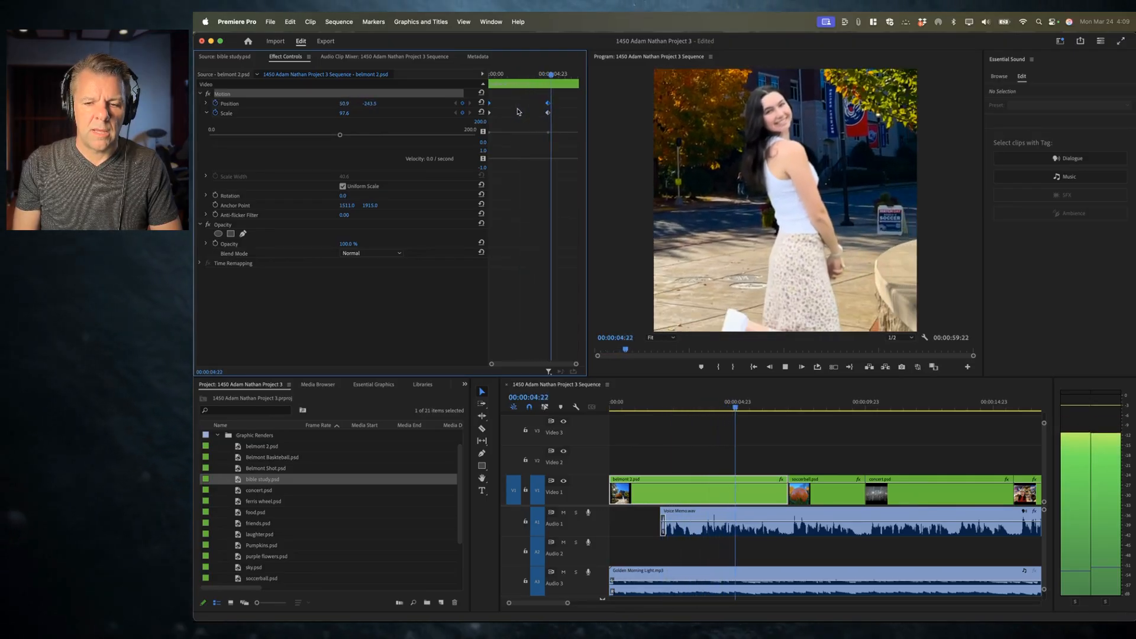
key(space)
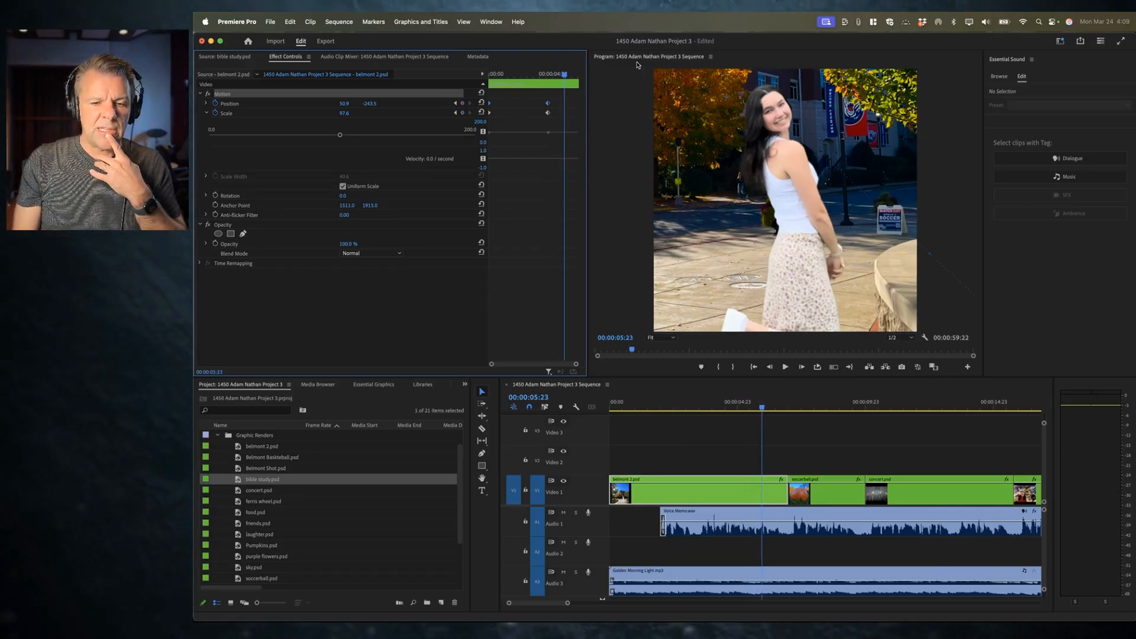
drag(533, 75, 482, 75)
key(space)
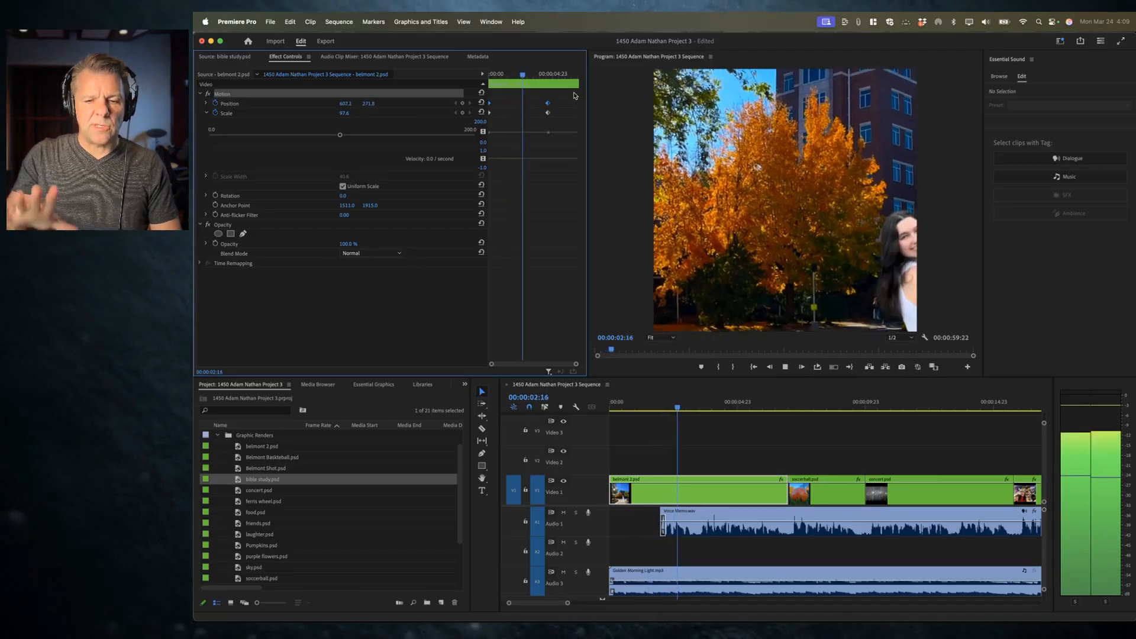
key(space)
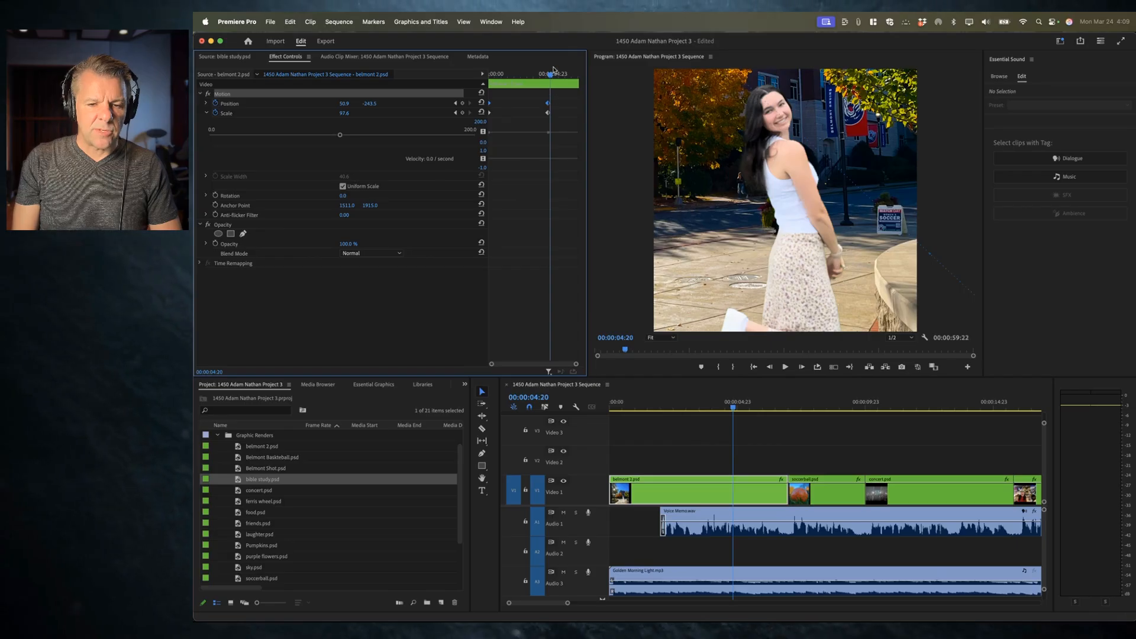
drag(549, 75, 533, 74)
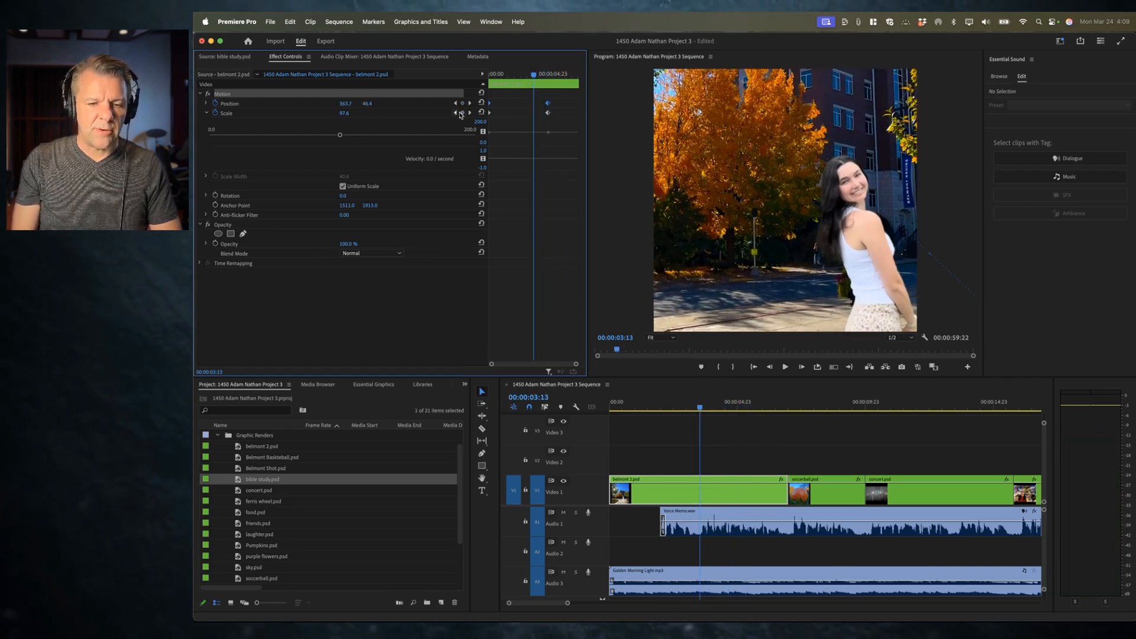
Step: Jump to the ending keyframe and zoom out to show the whole scene, Scale about 41.7 and Position about 449.6, 281.0
click(470, 112)
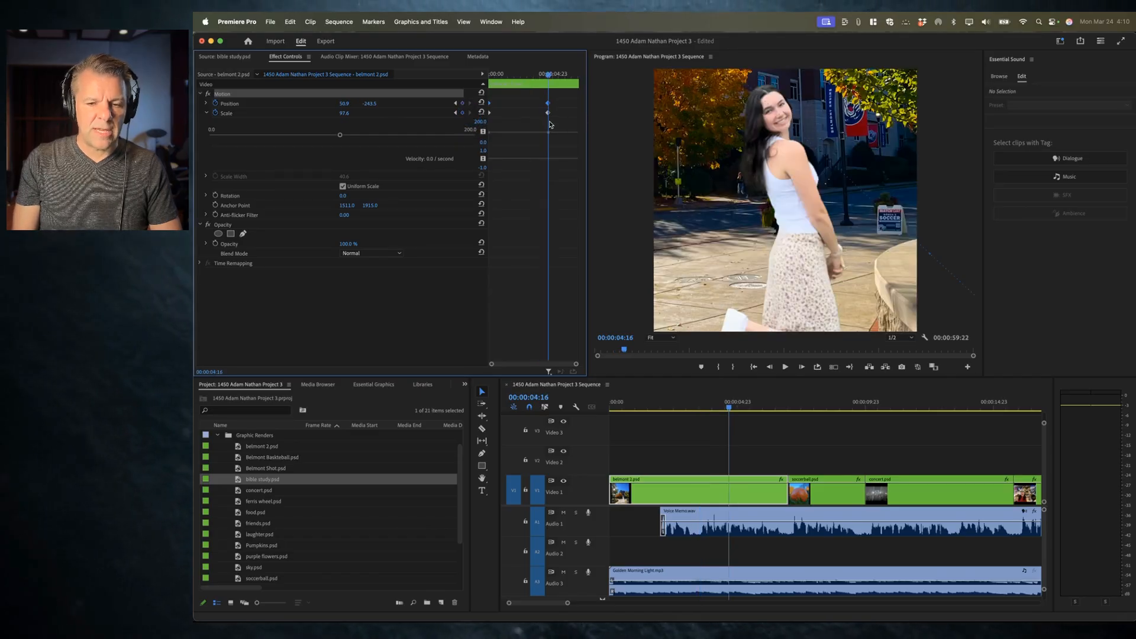
drag(343, 115, 352, 114)
drag(716, 197, 814, 251)
click(345, 115)
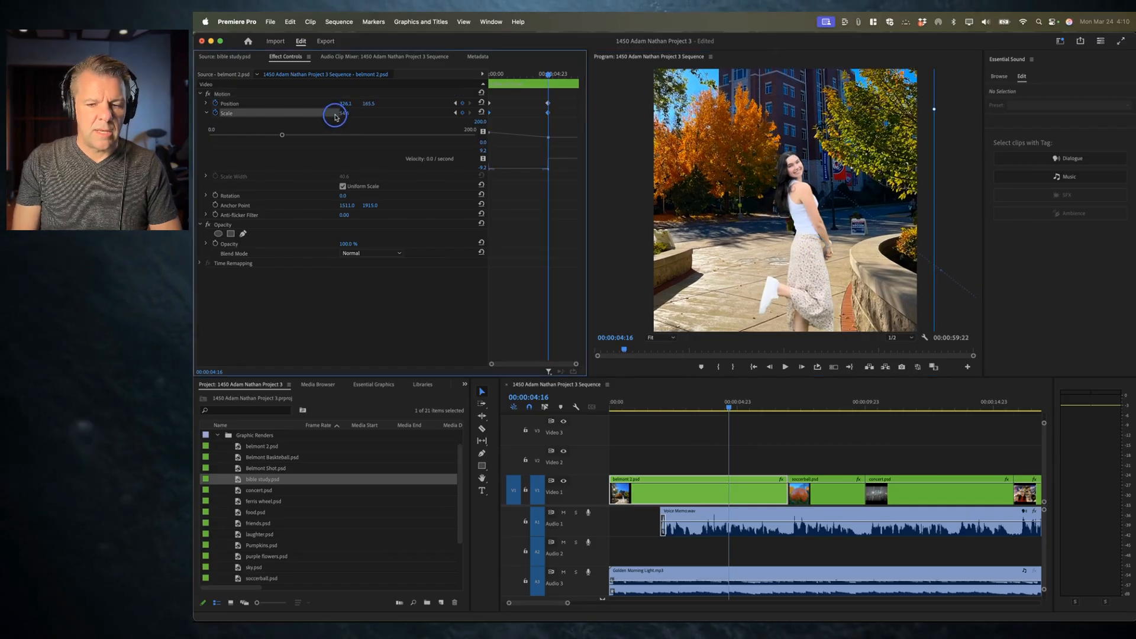
drag(933, 109, 875, 160)
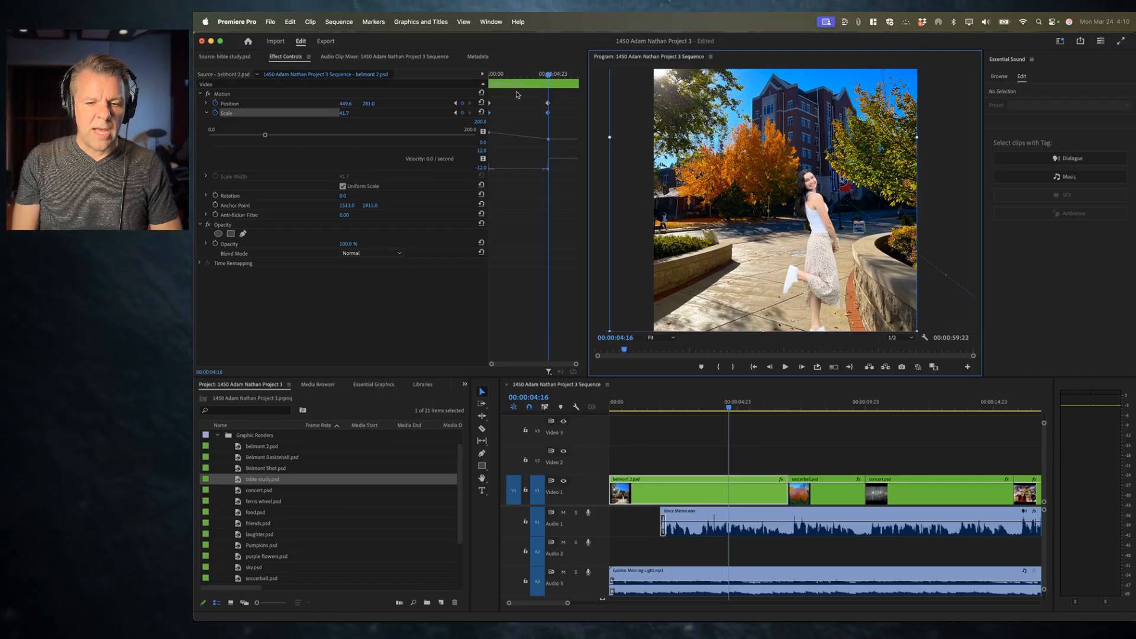
Step: Return the playhead to the sequence start and play the revised animation
drag(549, 76, 483, 77)
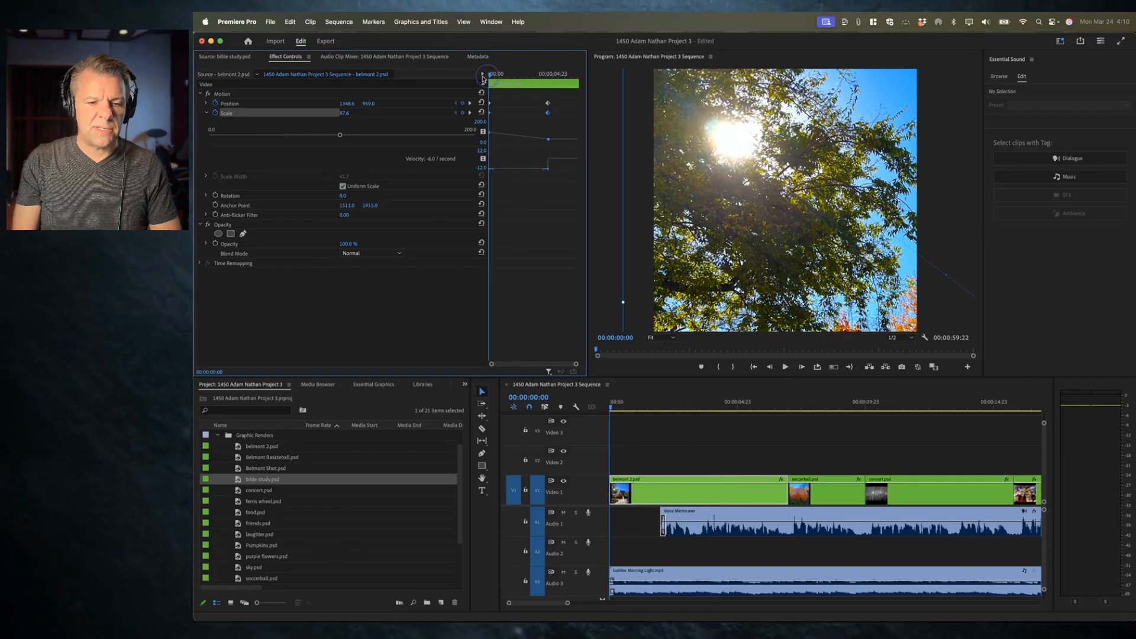
drag(491, 76, 549, 85)
drag(655, 404, 543, 403)
key(space)
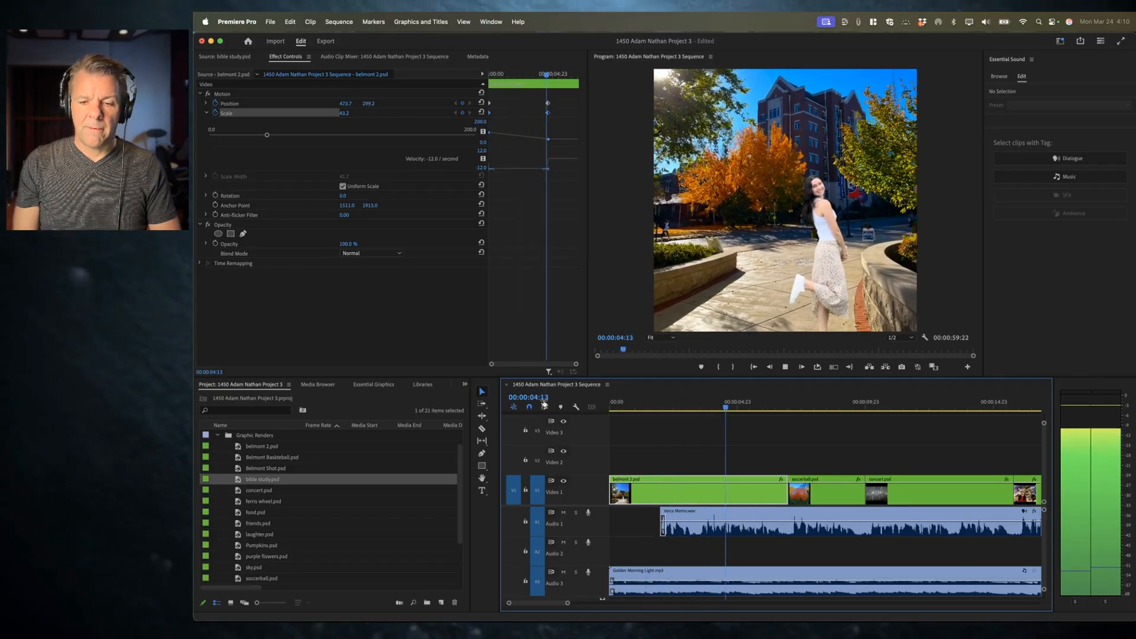
key(space)
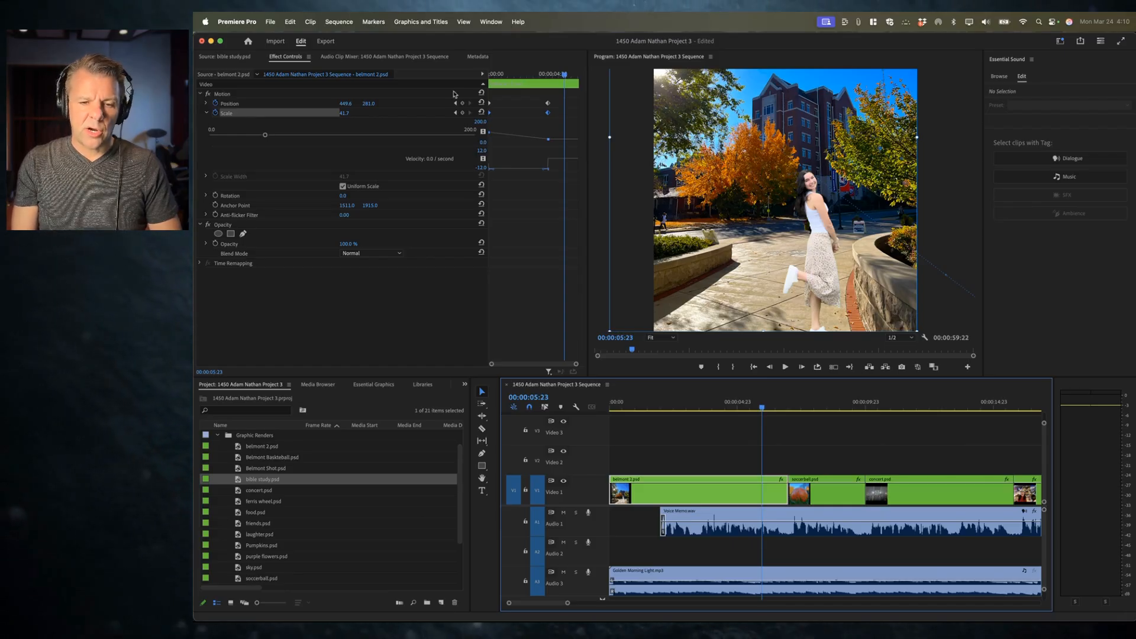
Step: Move the ending Position and Scale keyframes of the belmont 2 clip out to the clip's end
drag(536, 96, 566, 117)
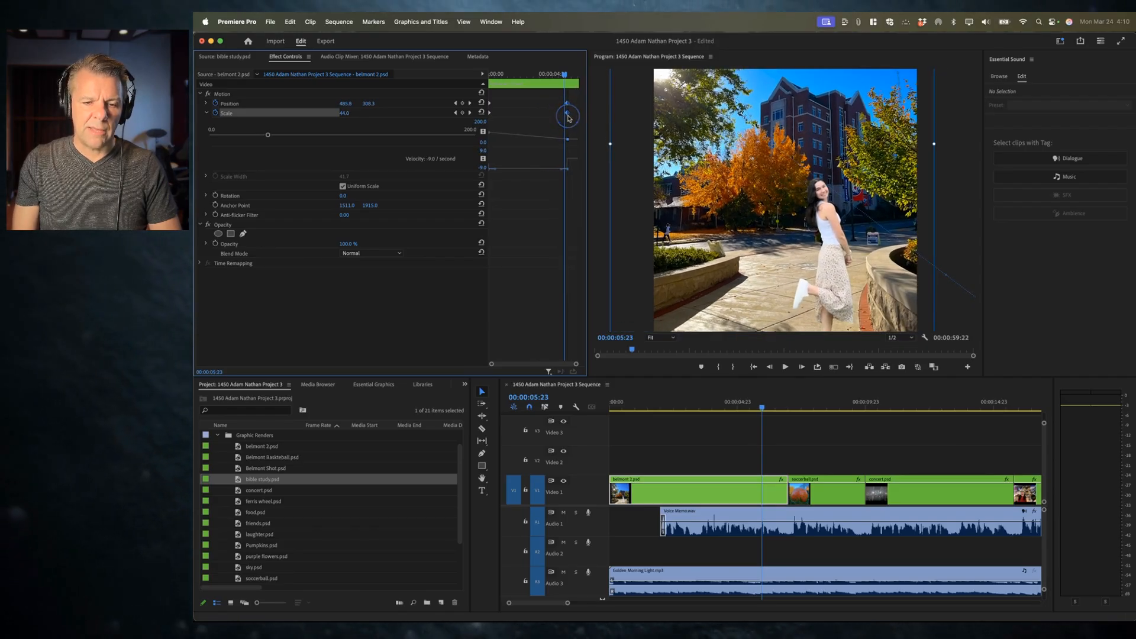
click(479, 74)
Step: Play back and scrub through the revised pan, then return the playhead to the sequence start
key(space)
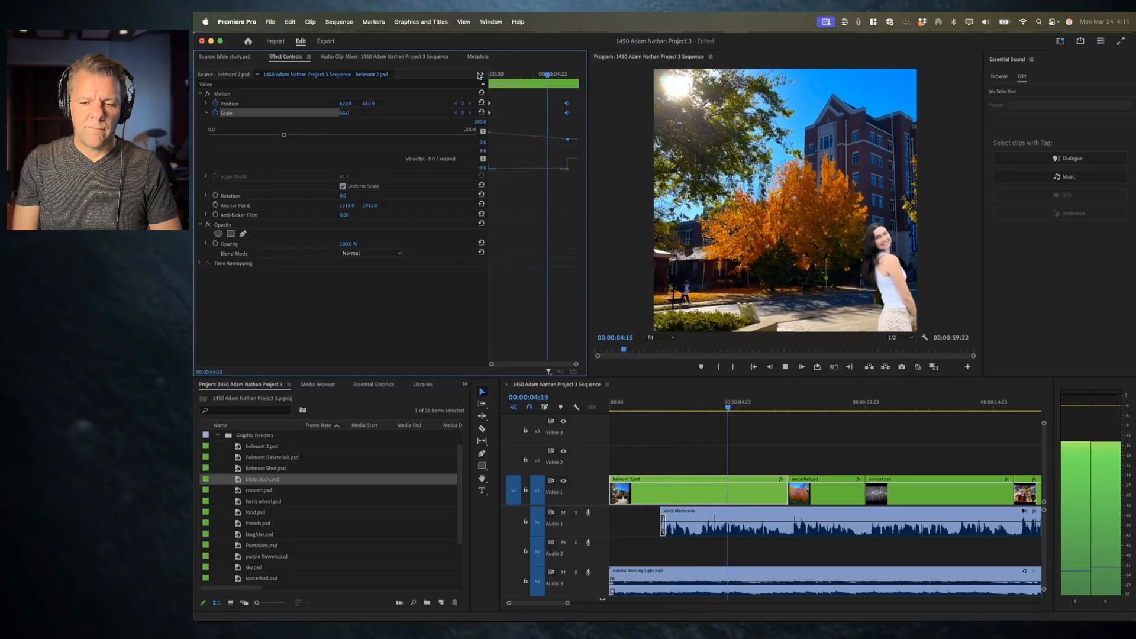
key(space)
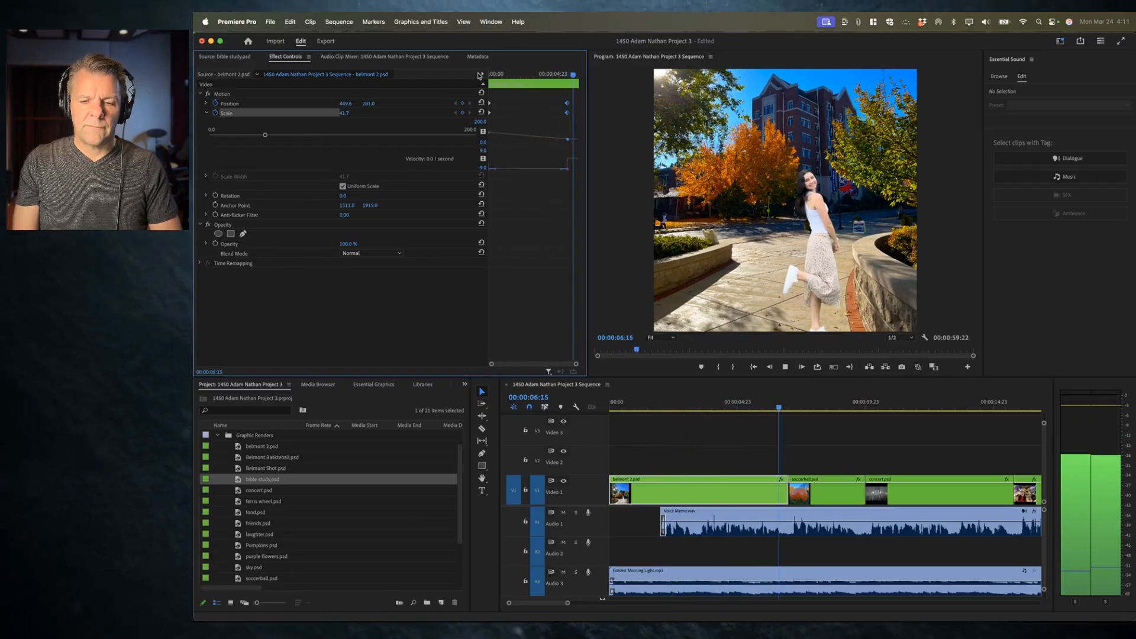
key(space)
key(space)
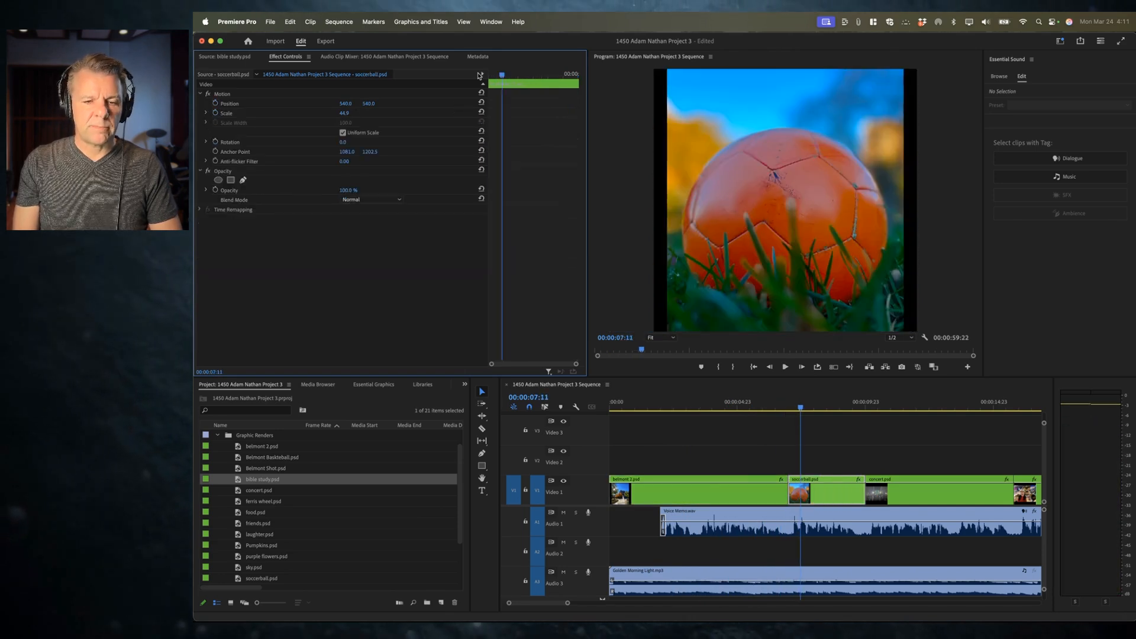
click(745, 402)
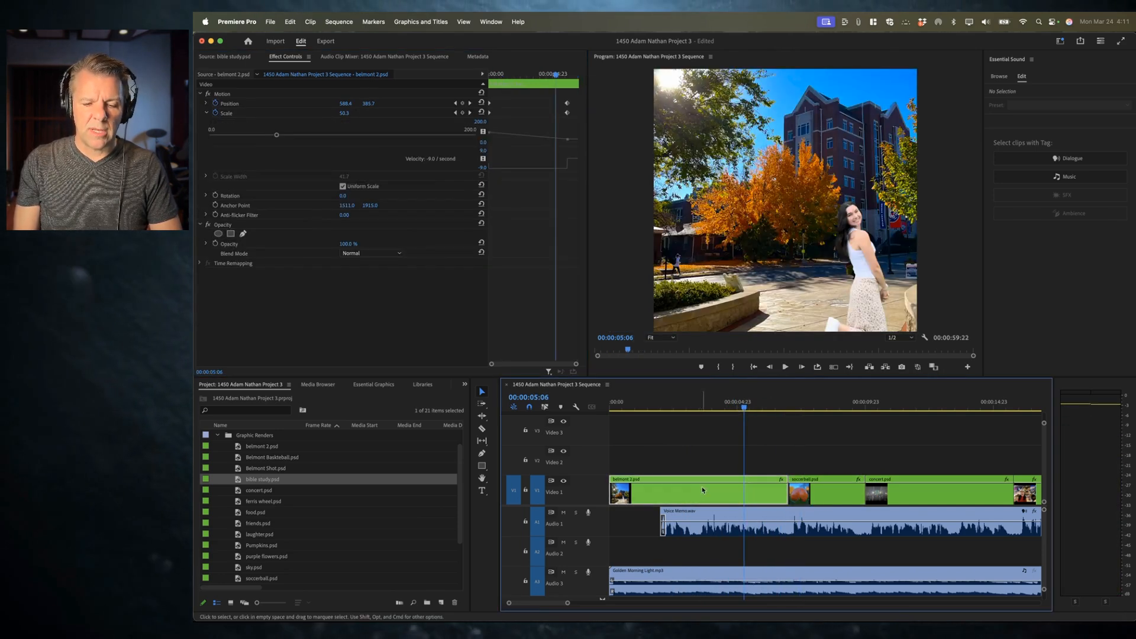
click(718, 500)
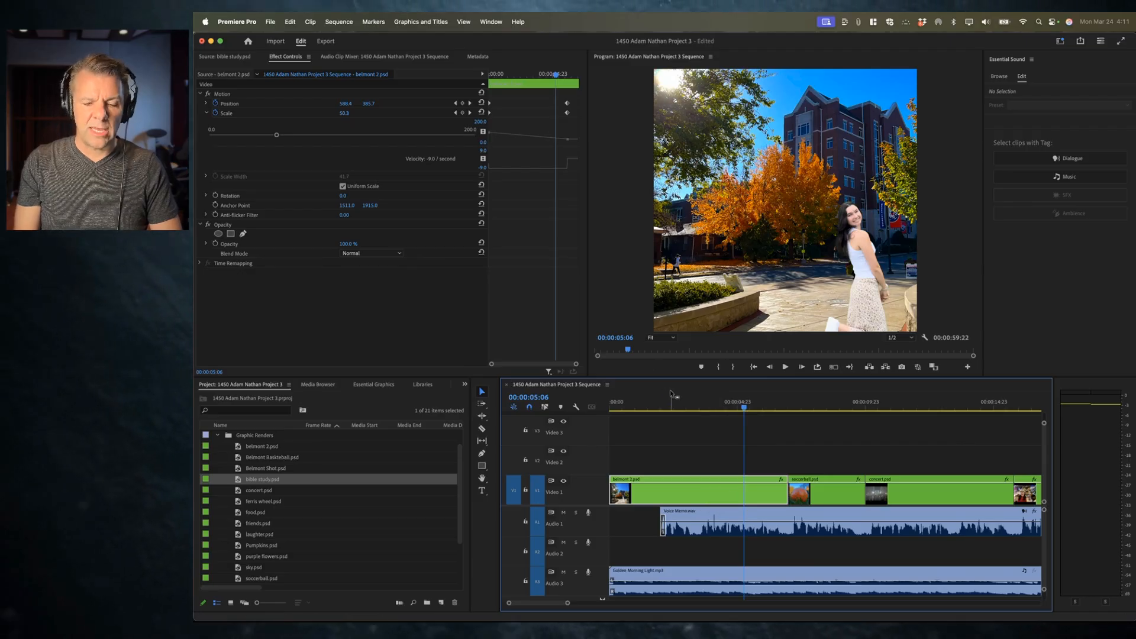
key(Home)
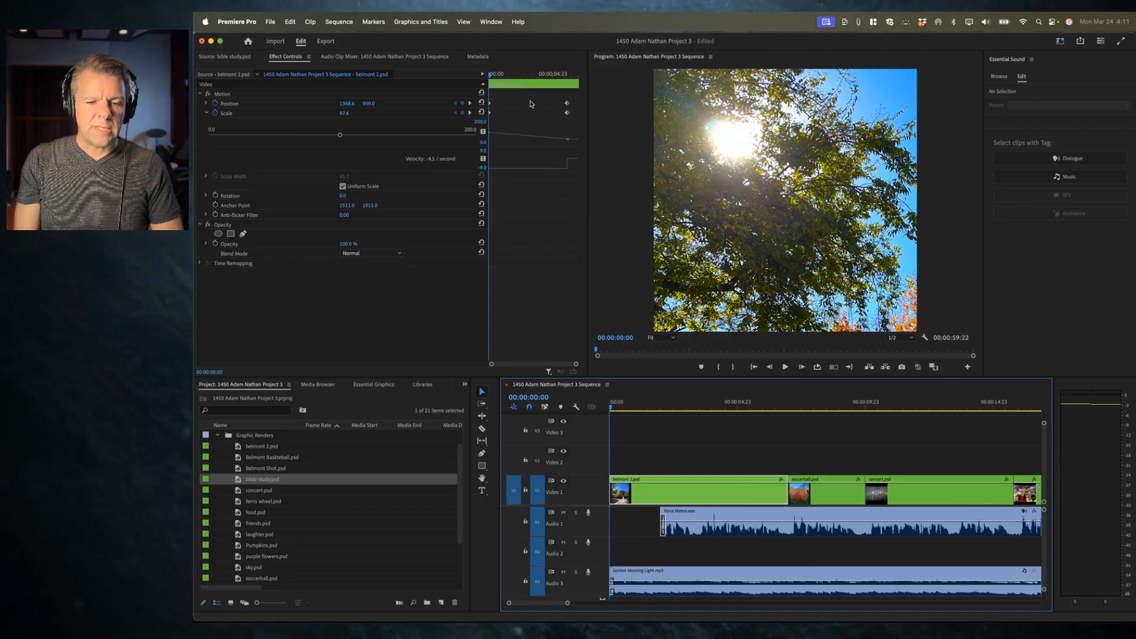
Step: Apply Ease Out temporal interpolation to the starting Position and Scale keyframes and play back the result
click(206, 104)
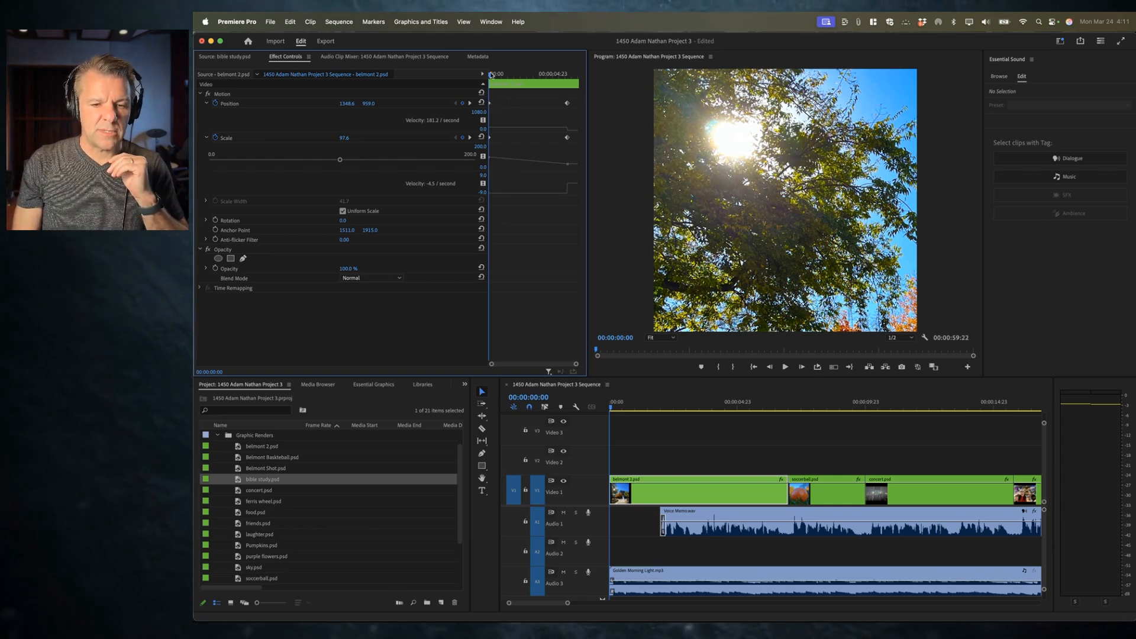
click(491, 75)
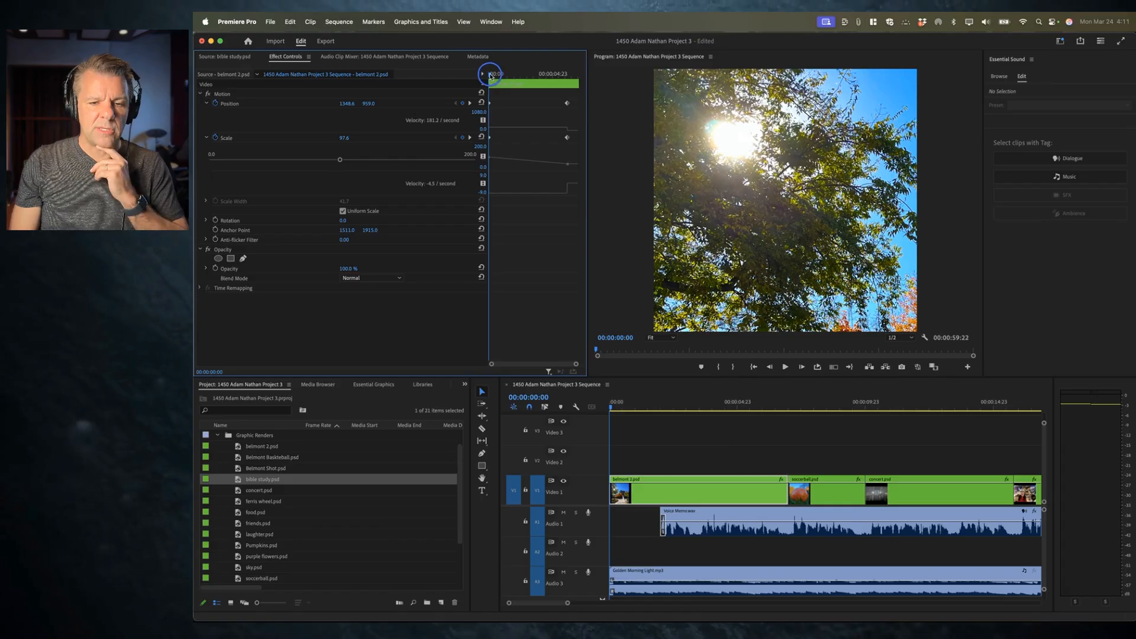
drag(506, 95, 497, 104)
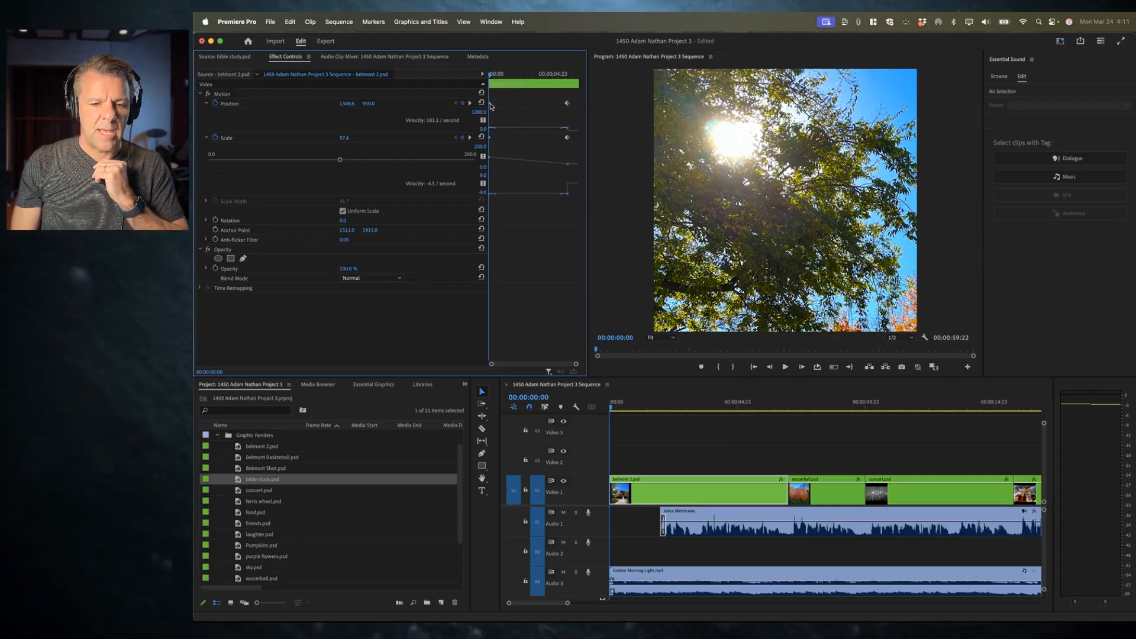
right_click(491, 107)
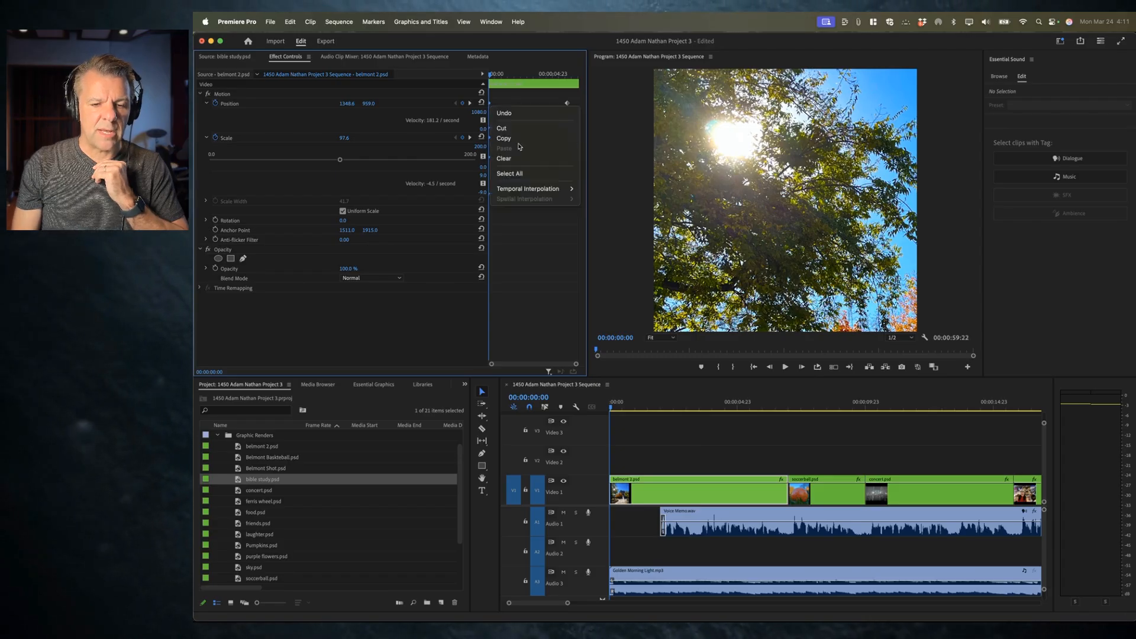
mouse_move(527, 190)
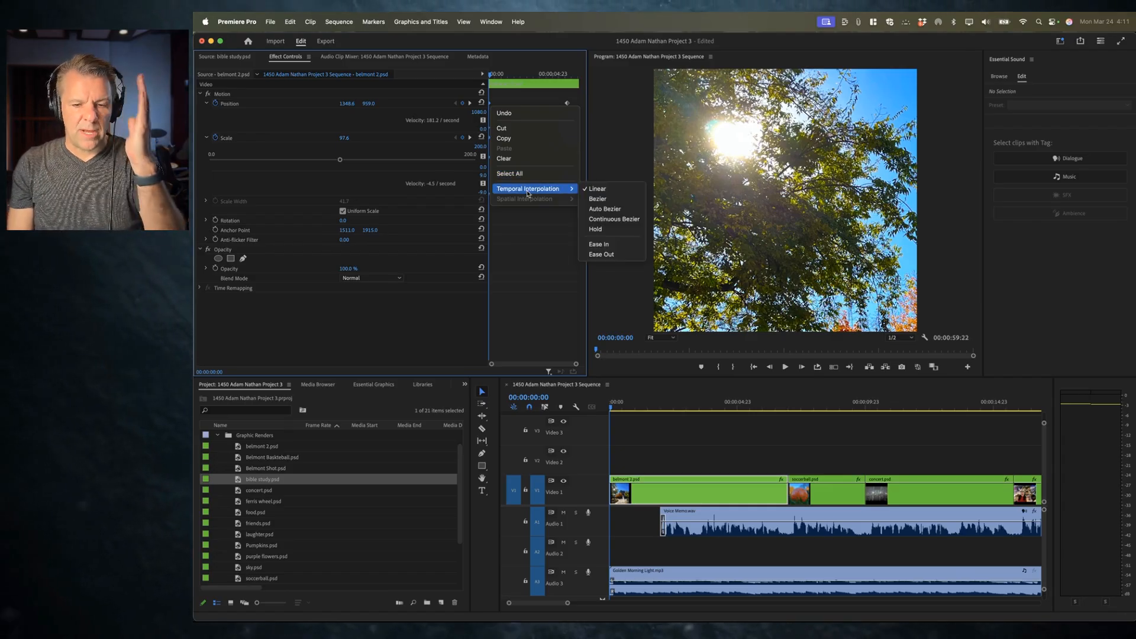
click(599, 255)
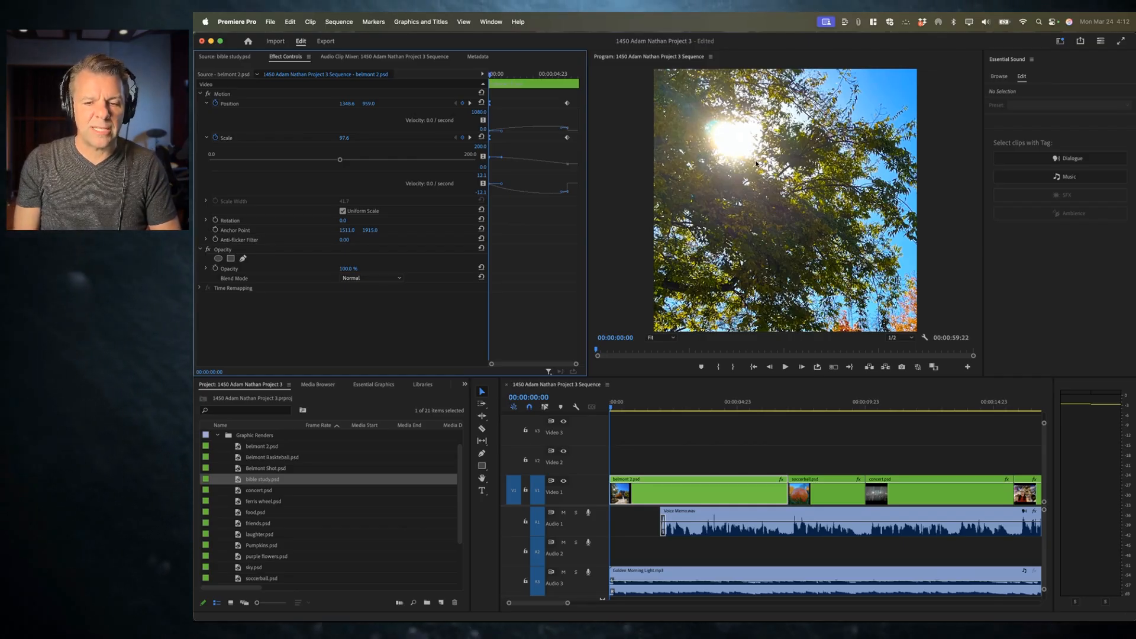
key(space)
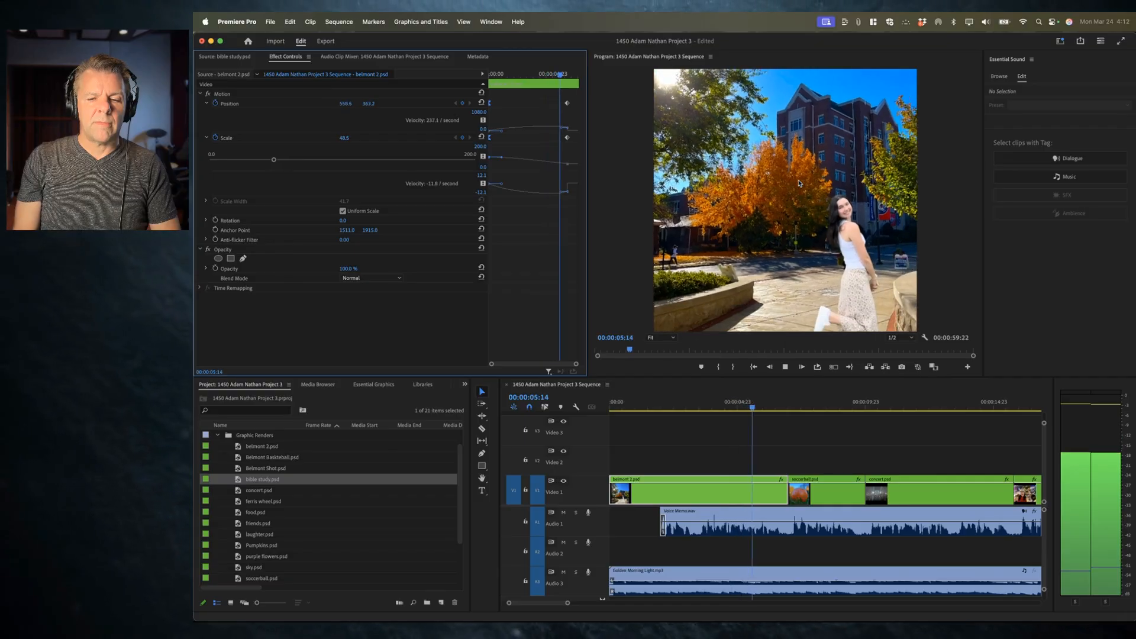
key(space)
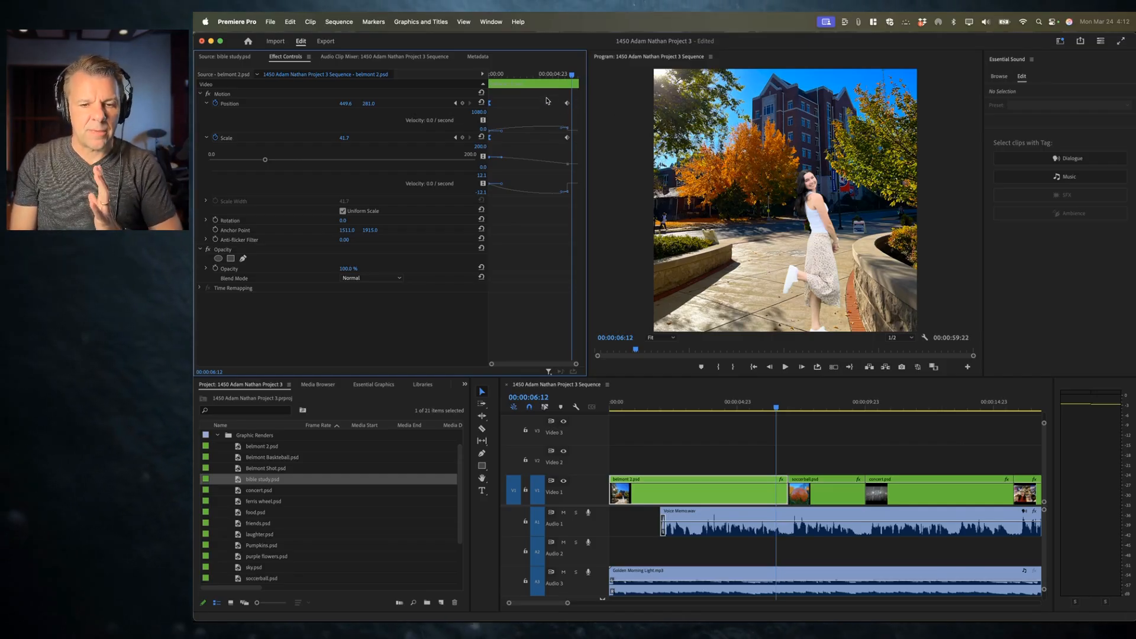
Step: Apply Ease In temporal interpolation to the ending Position and Scale keyframes
drag(551, 95, 578, 151)
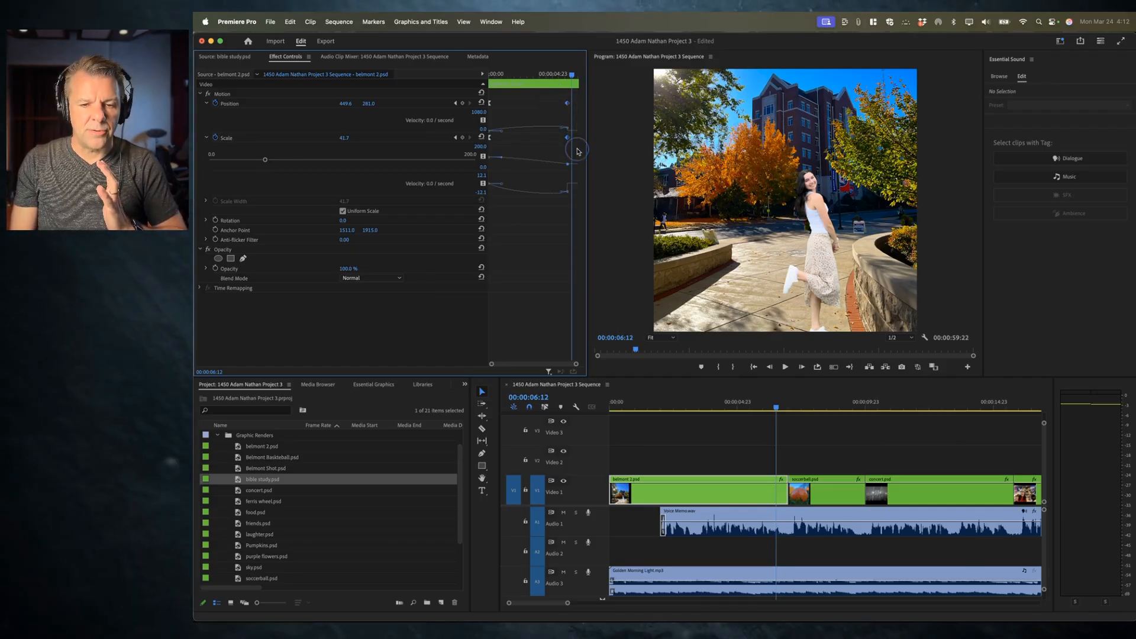
right_click(568, 105)
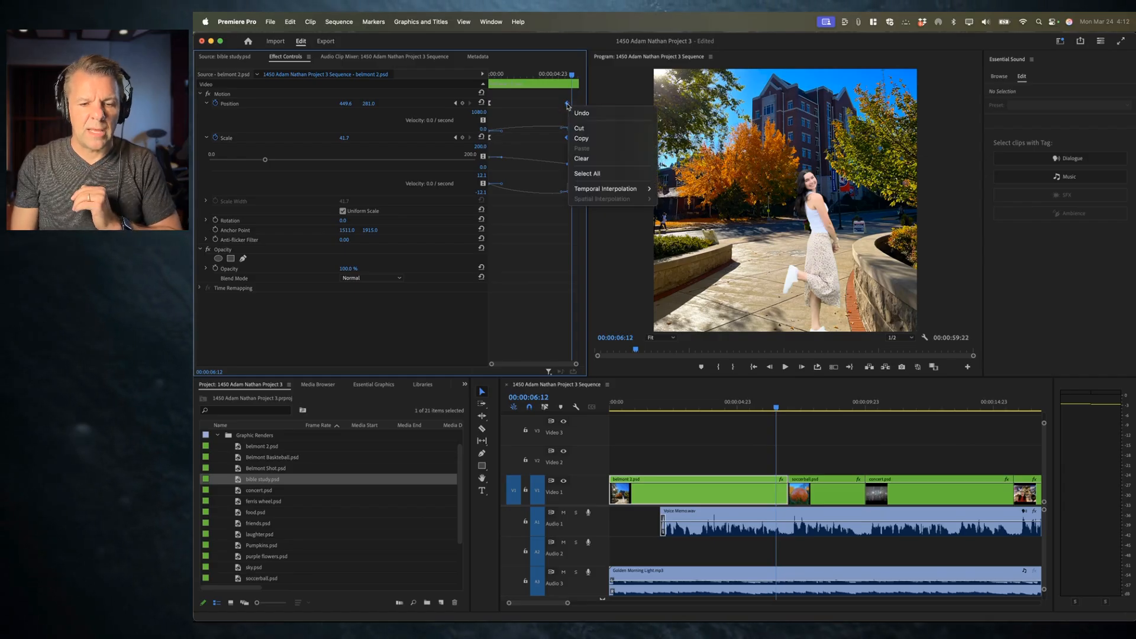
mouse_move(615, 189)
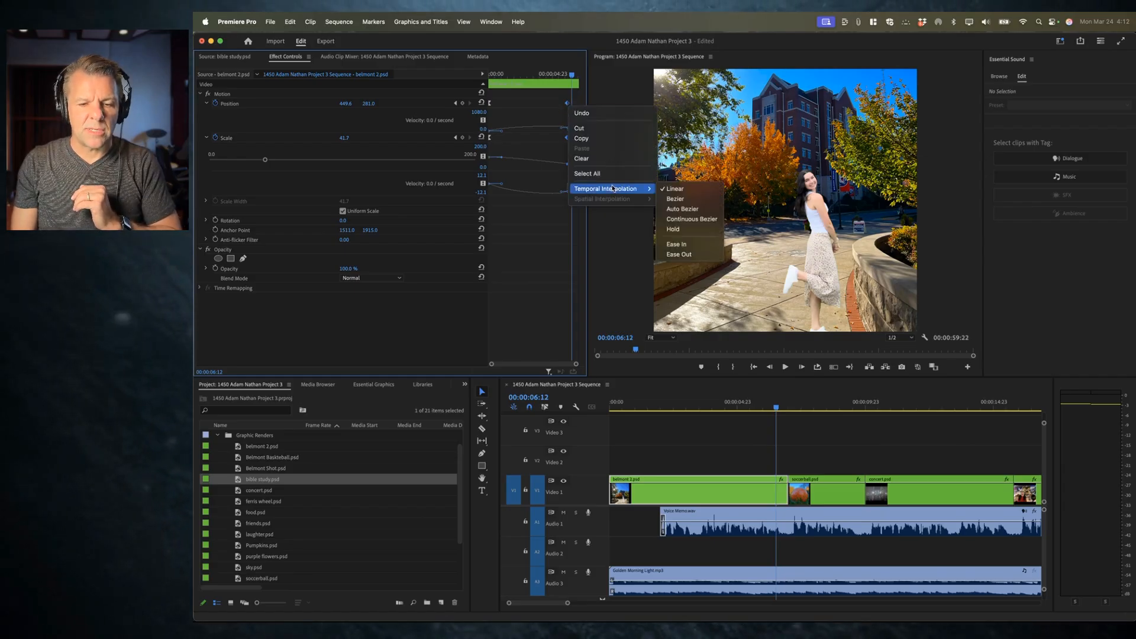
click(688, 248)
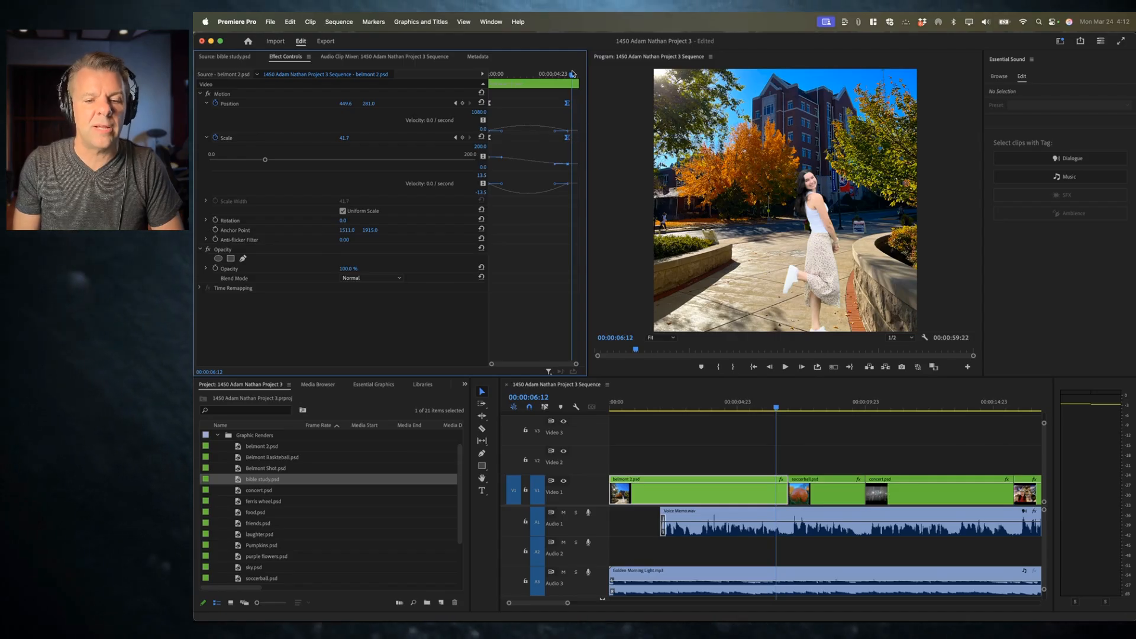
Step: Play back the eased animation at the end of the clip
drag(572, 74, 444, 71)
key(space)
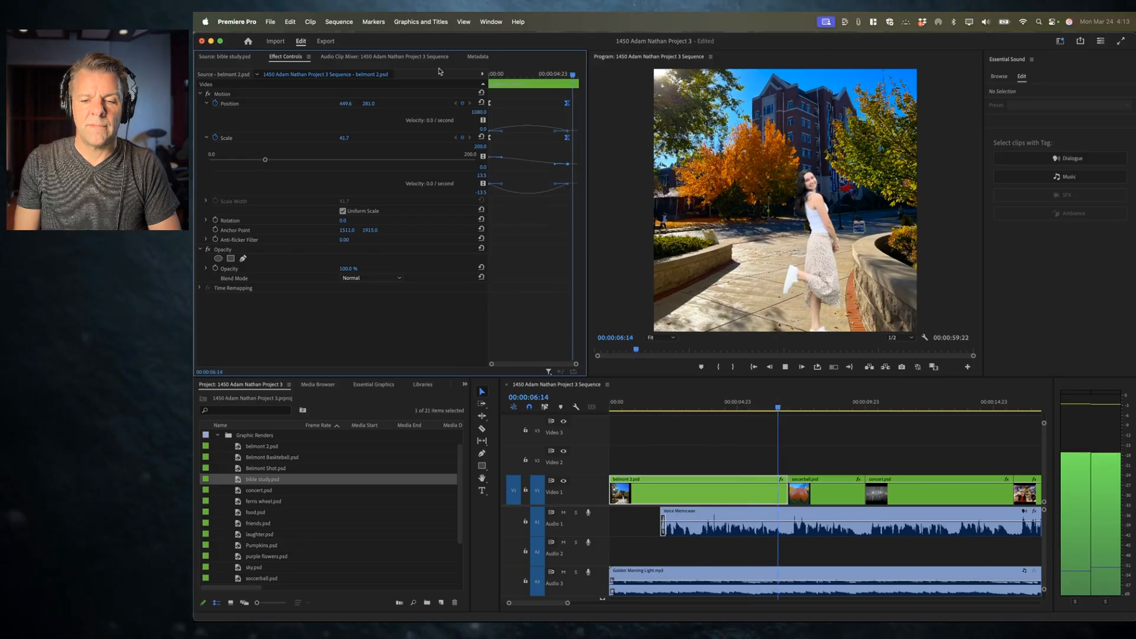
key(space)
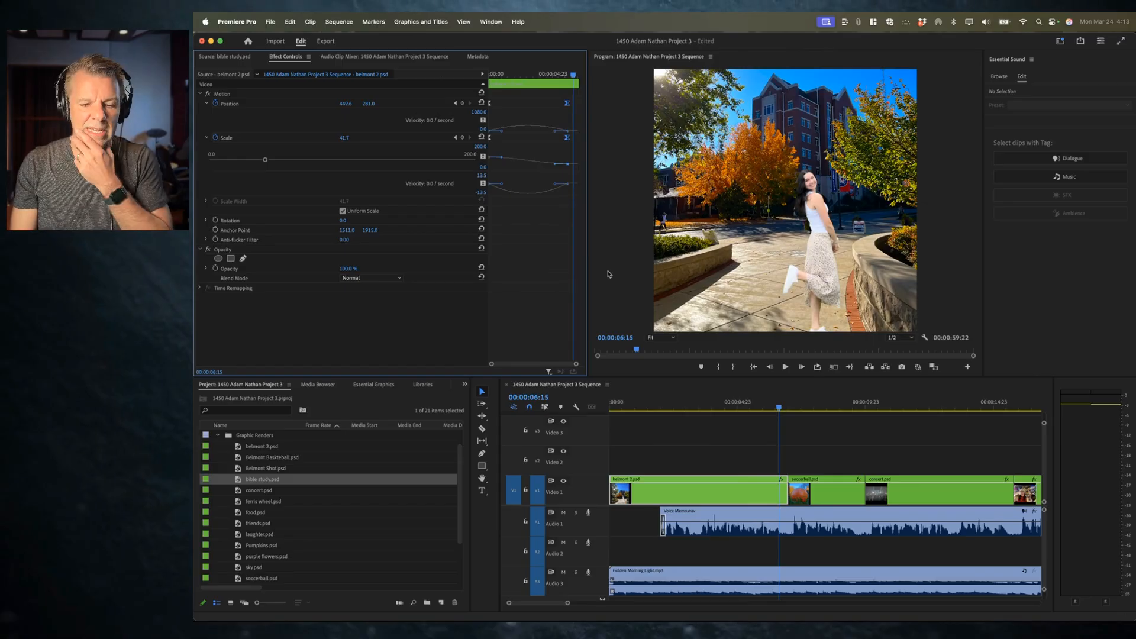
Step: Add the default Cross Dissolve to the start of the first clip and lengthen it to about 1:04
drag(642, 407, 594, 424)
click(611, 495)
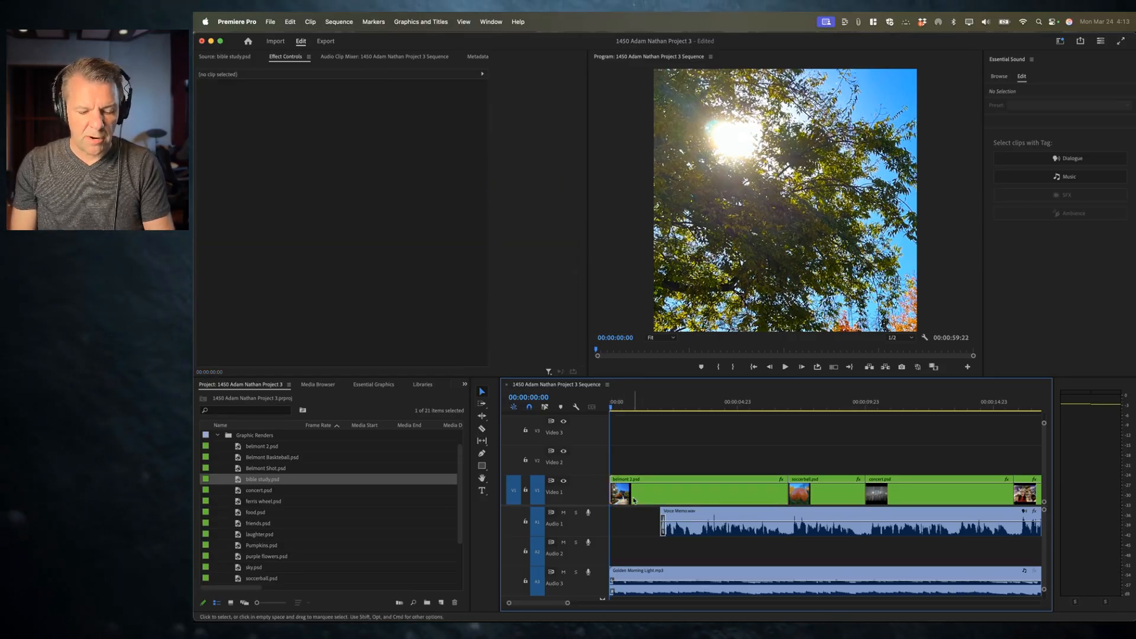
key(super+d)
drag(616, 494, 638, 495)
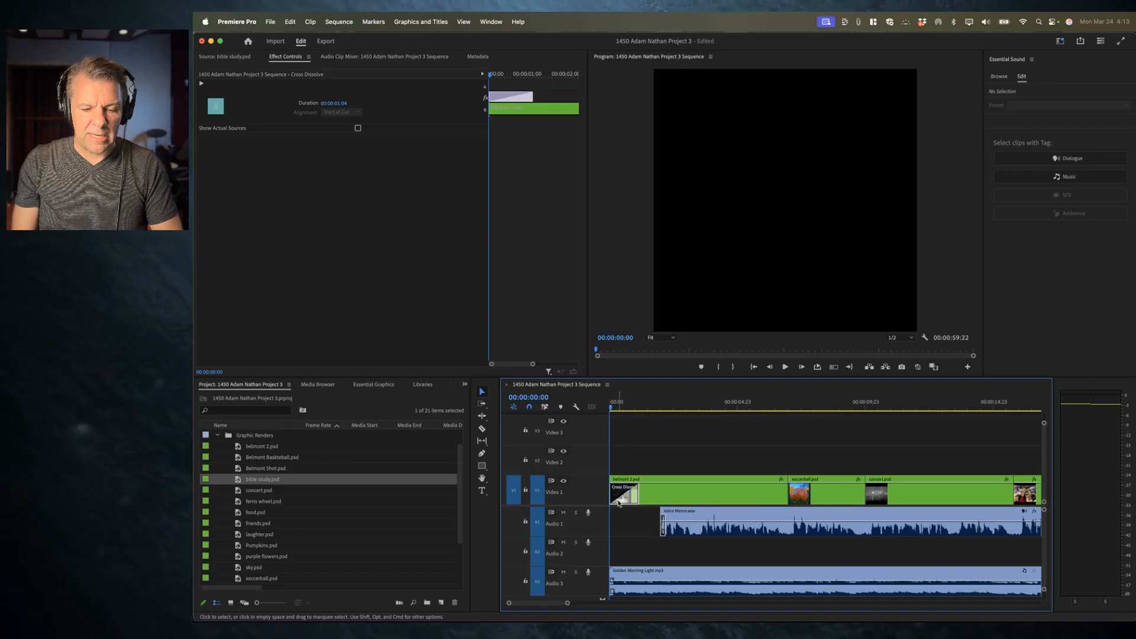
Step: Play back the opening dissolve, then jump to the start of the soccerball clip and preview it
key(space)
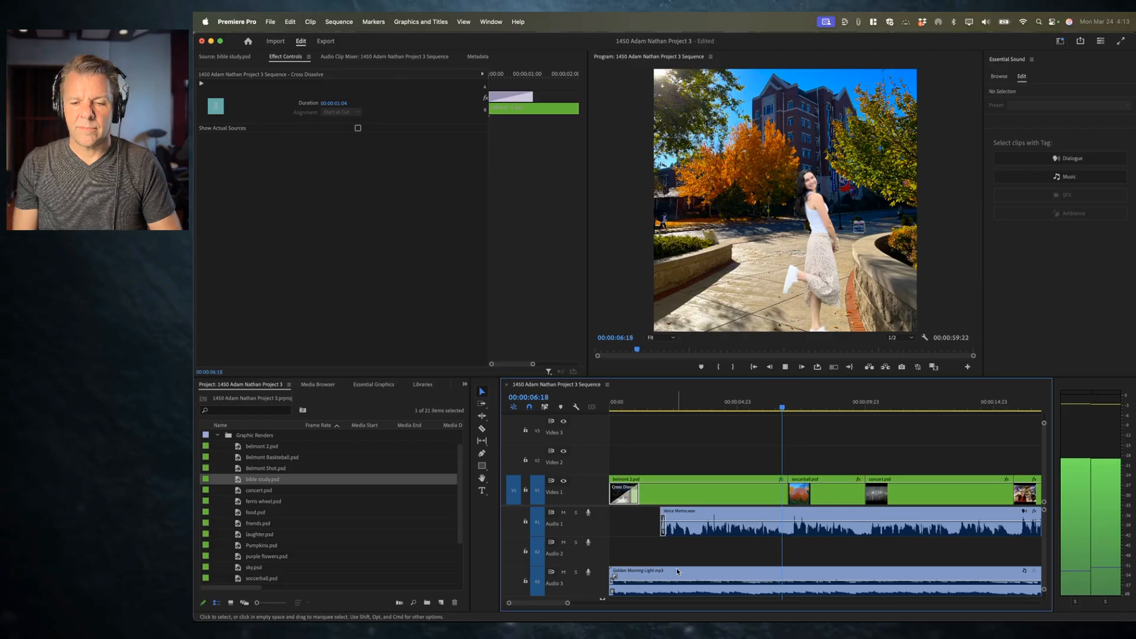
key(space)
click(803, 400)
scroll(822, 432, right, 1)
scroll(821, 432, right, 1)
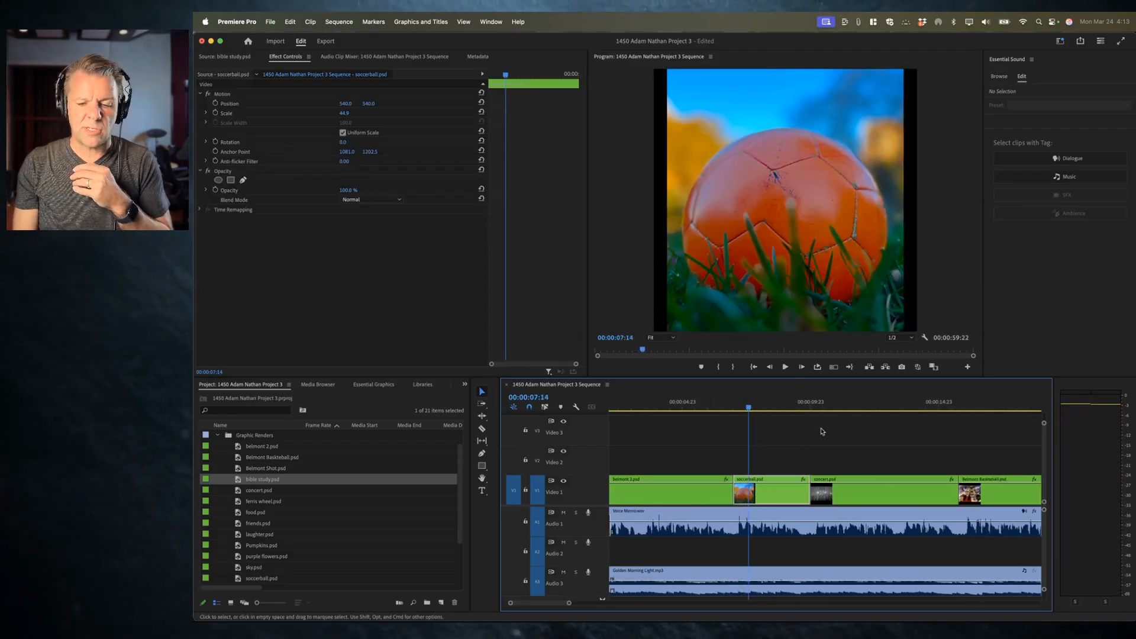
key(Up)
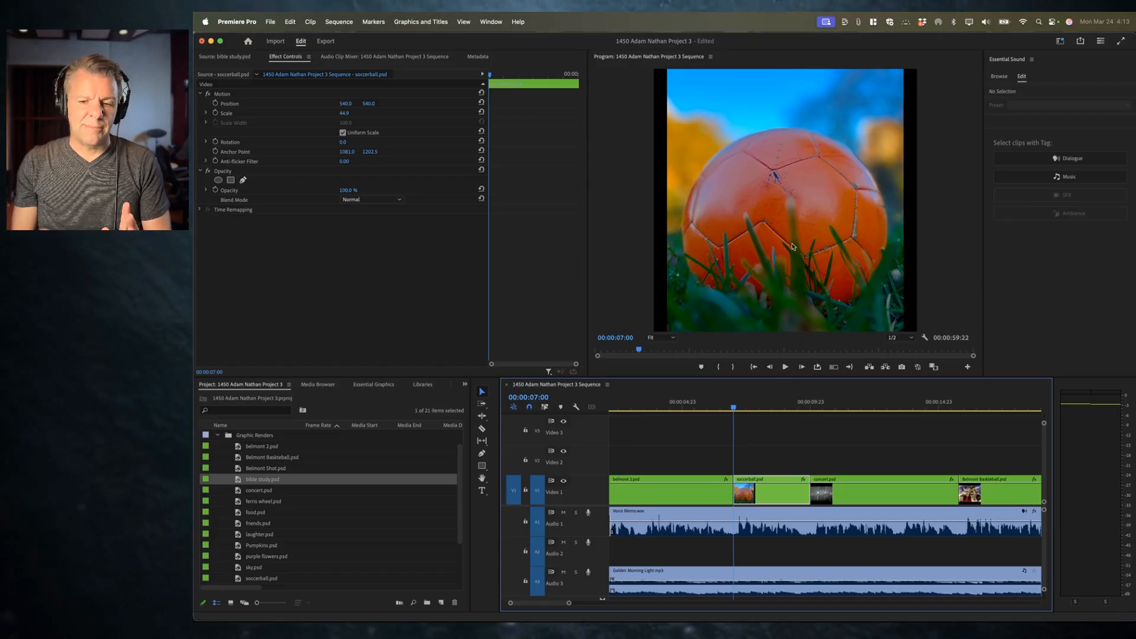
key(space)
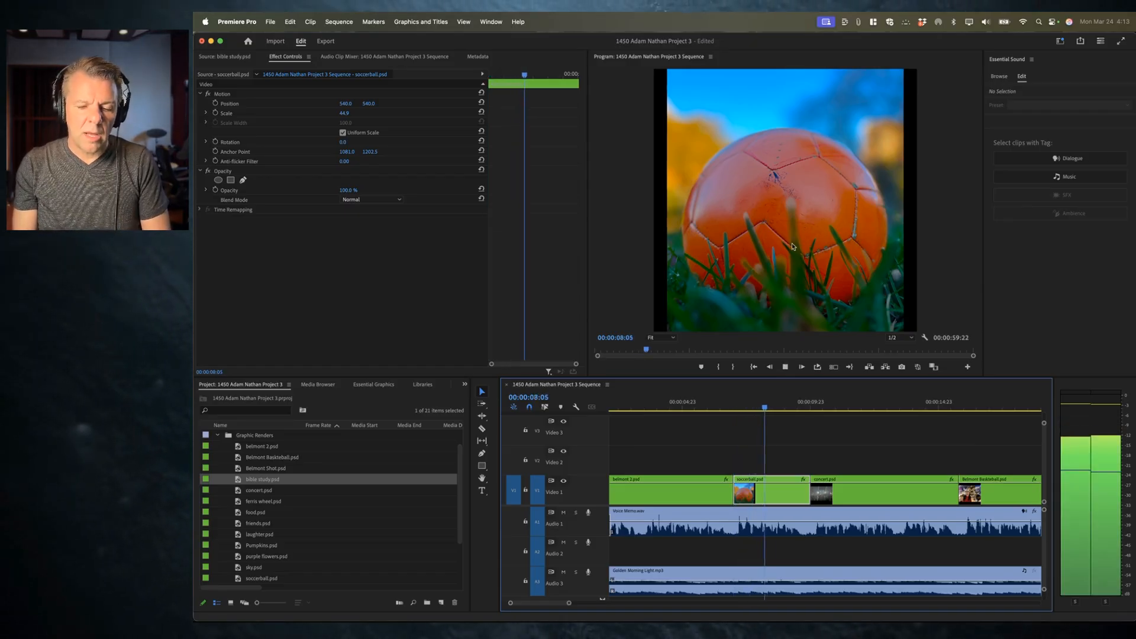
key(space)
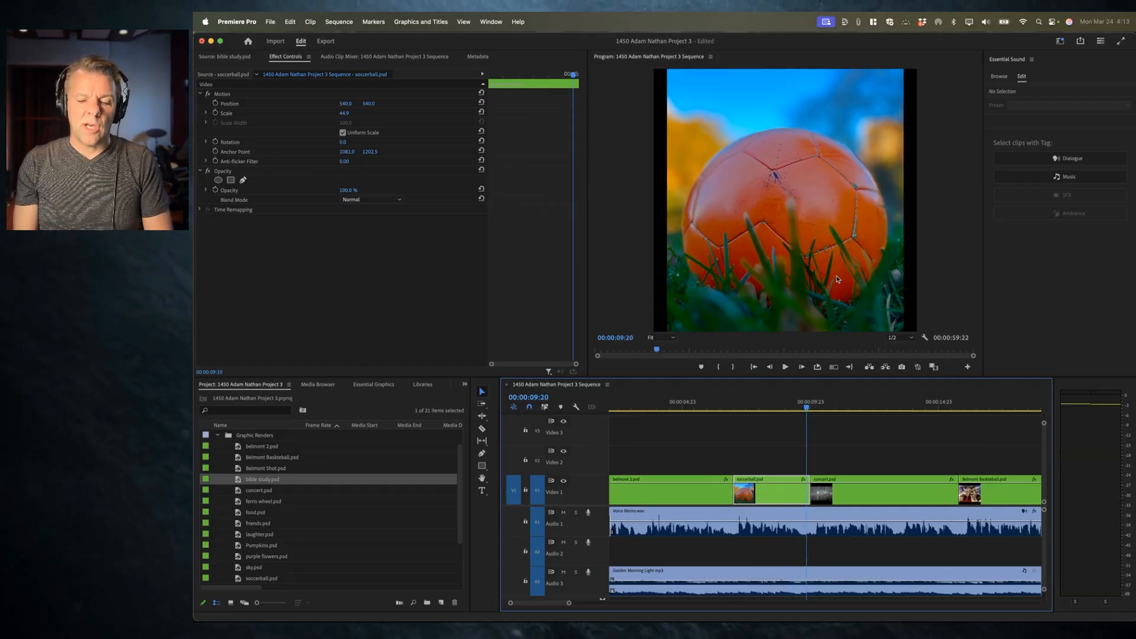
key(space)
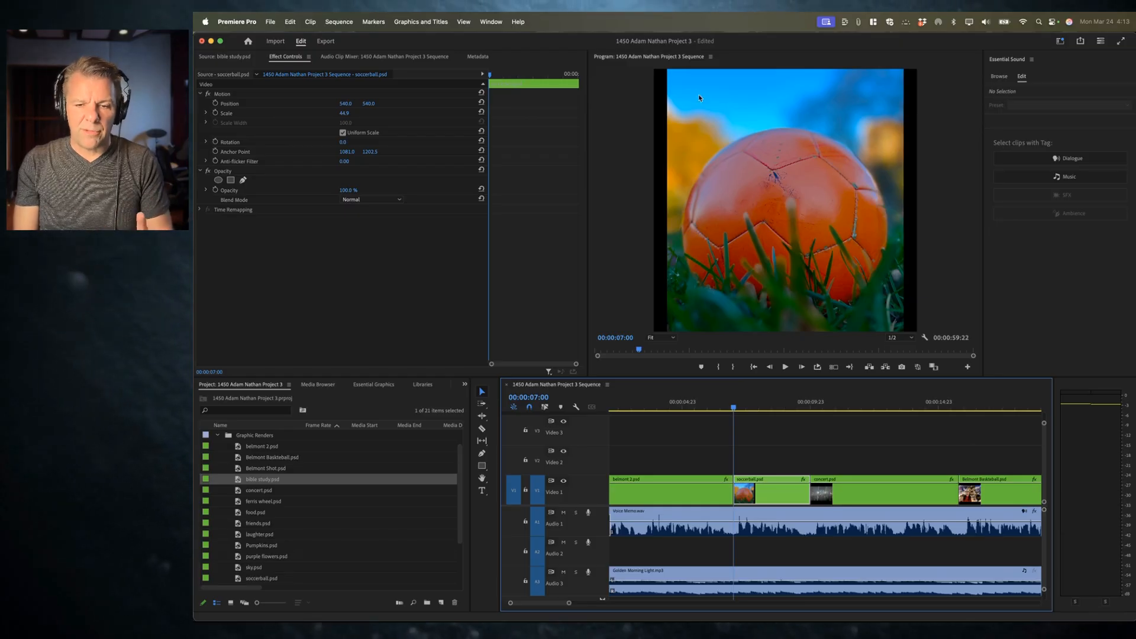
Step: Set starting Position and Scale keyframes on the soccerball clip, raising Scale to 49.9, and play it
click(215, 103)
click(215, 113)
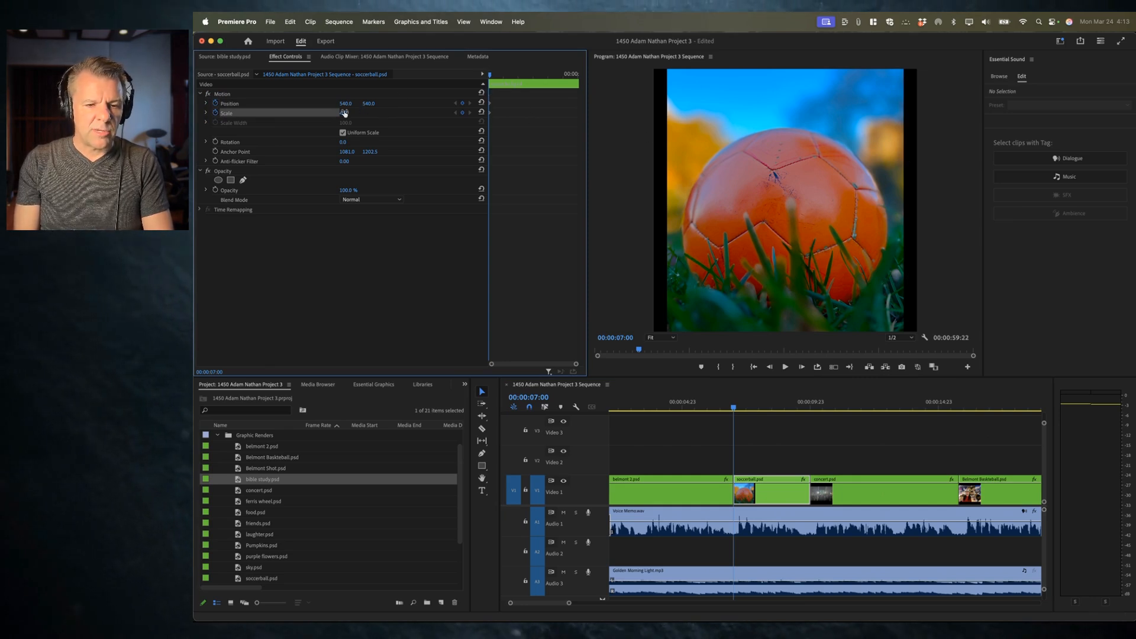
key(Up)
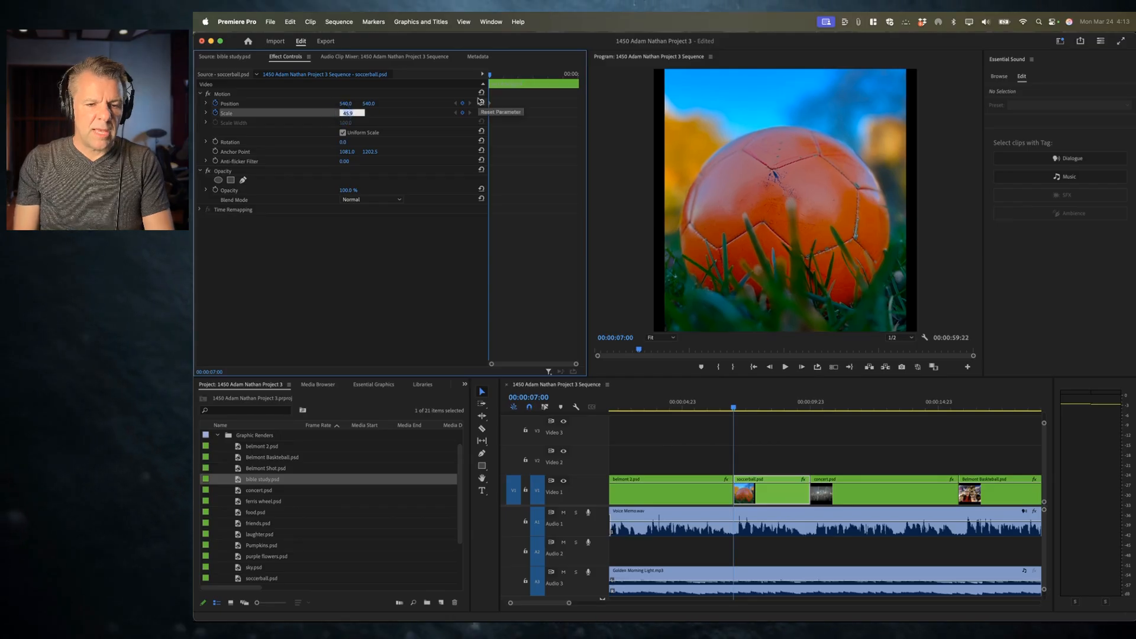
key(Up)
key(Up)
key(Up)
key(Up)
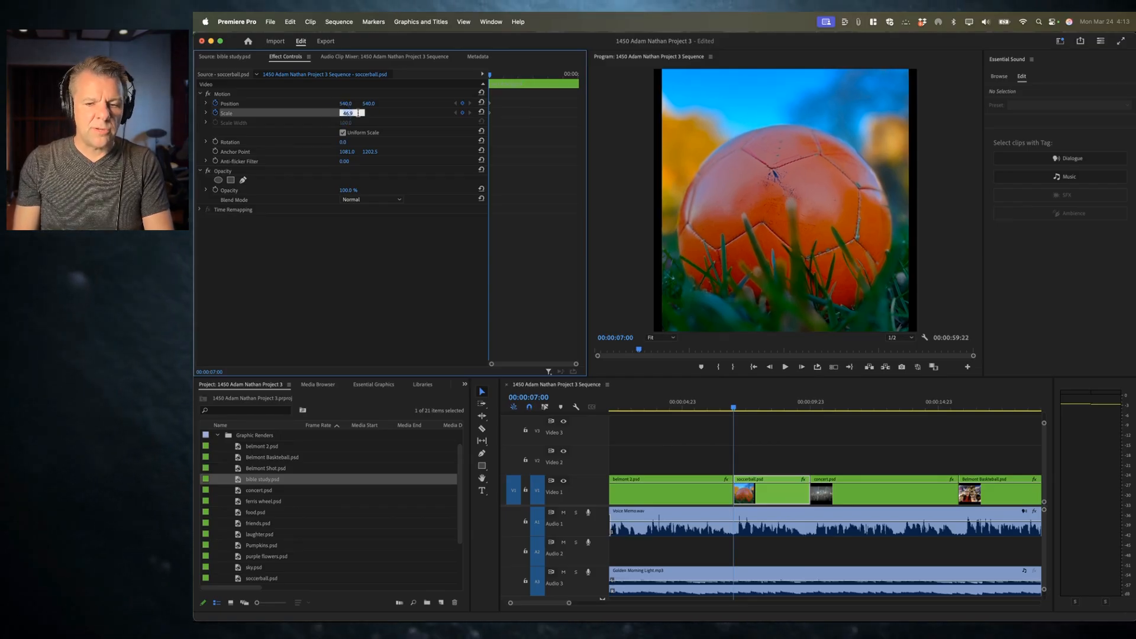
key(Up)
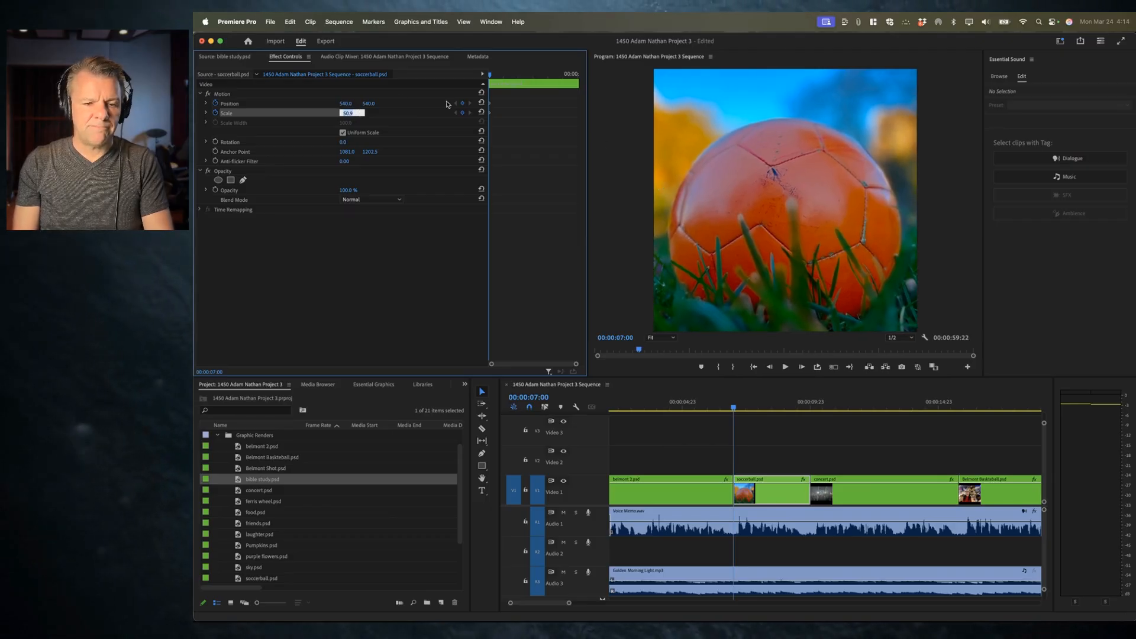
key(Return)
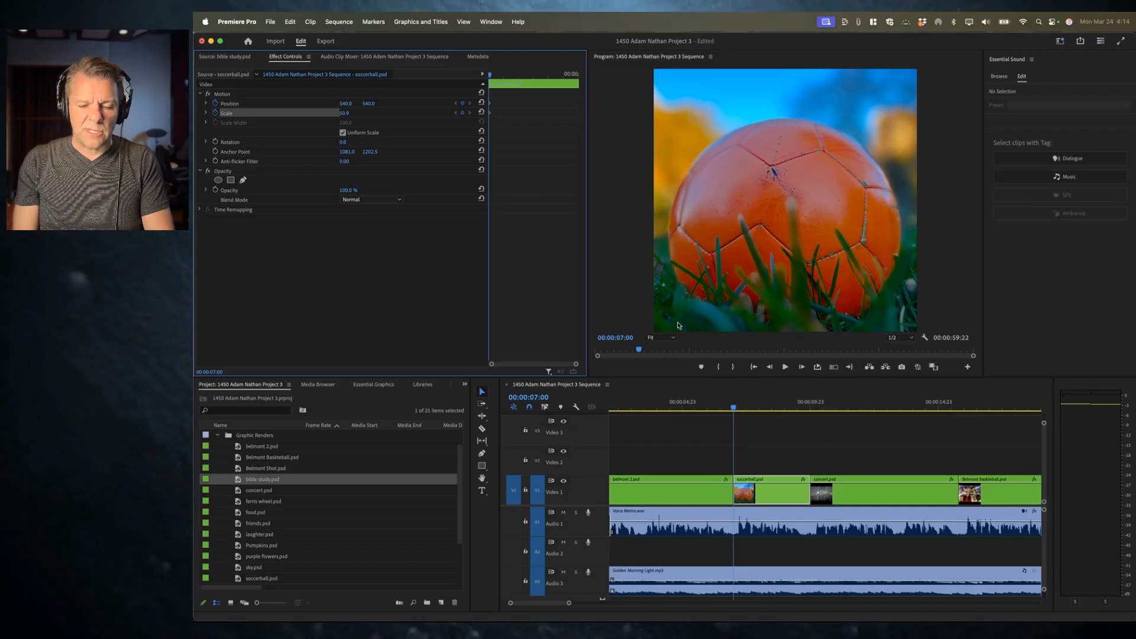
key(space)
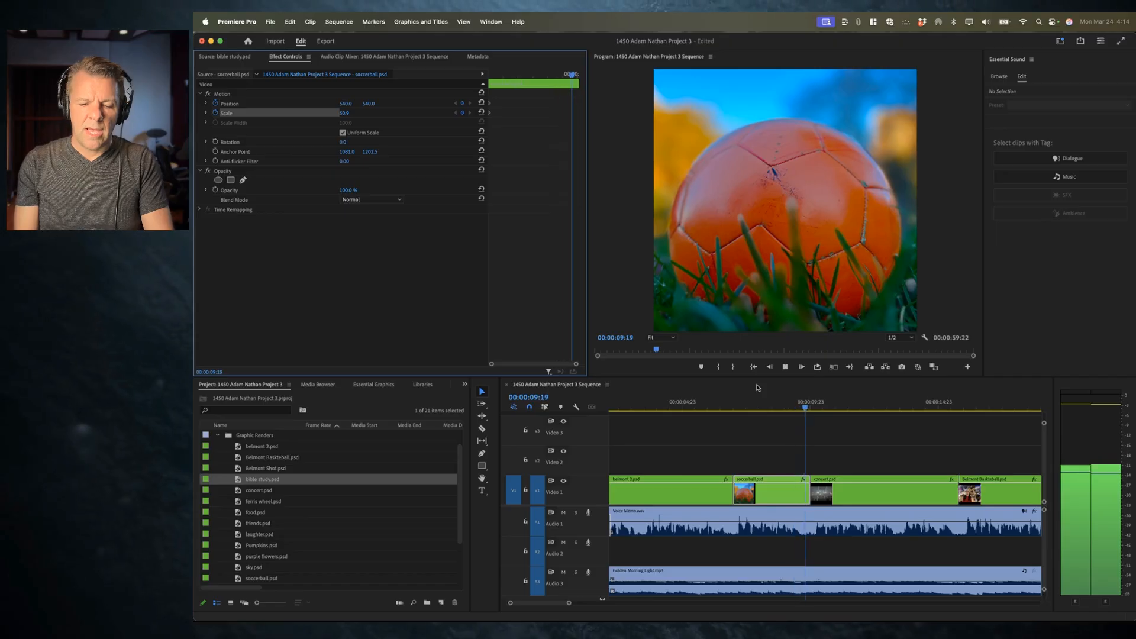
Step: Move to the last frame of the soccerball clip and set its Scale to 287.9 to add an end keyframe
key(space)
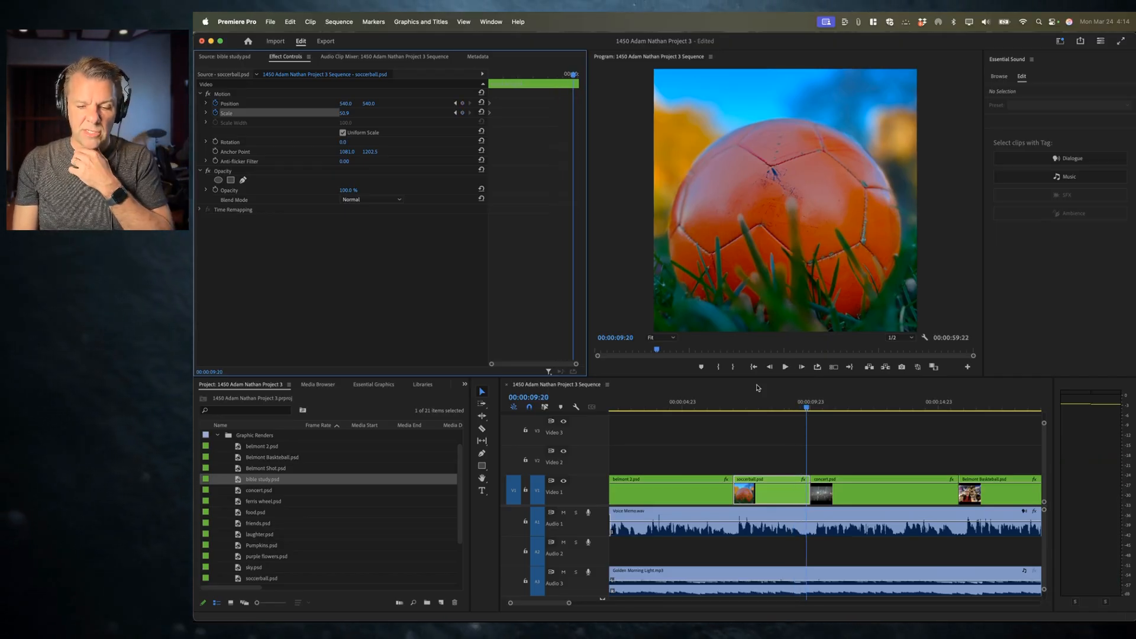
key(Down)
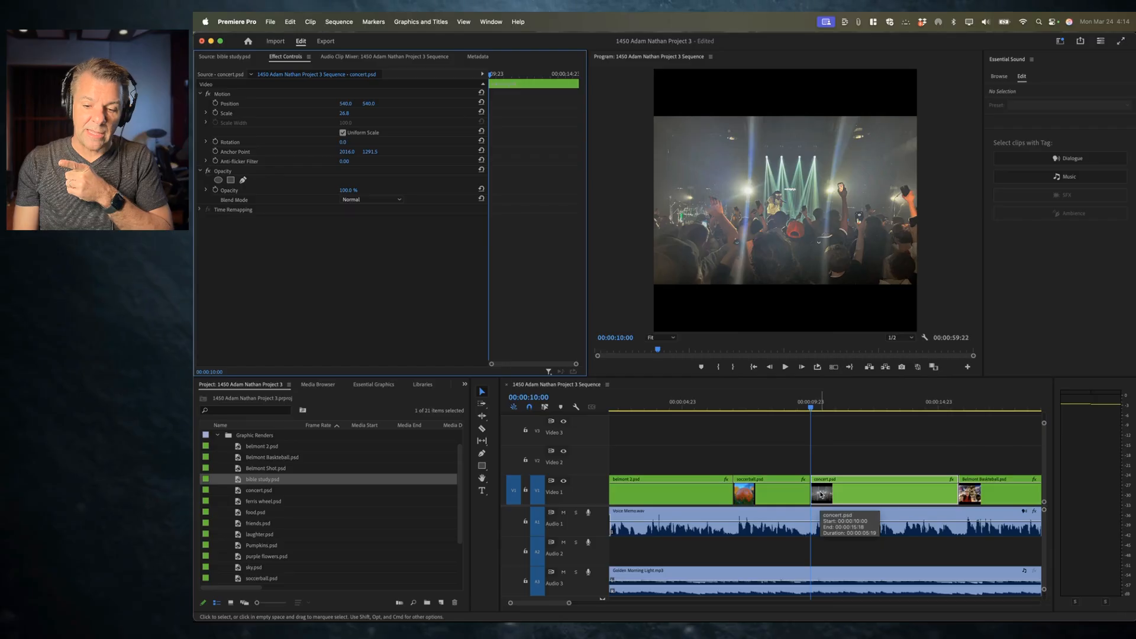
key(Left)
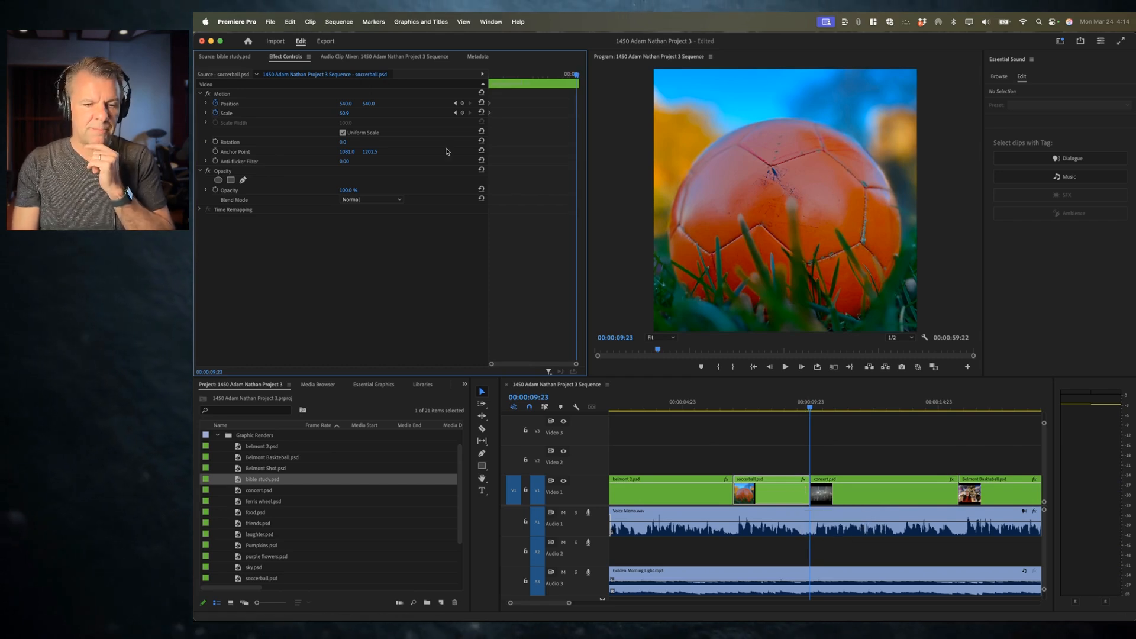
drag(346, 114, 352, 113)
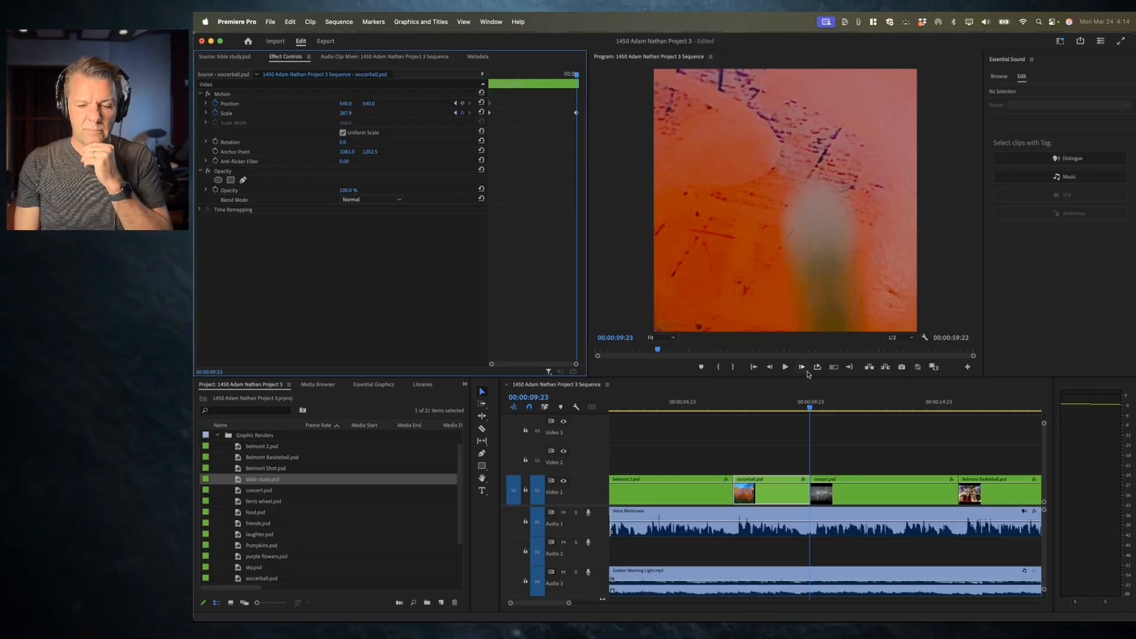
Step: Play back the soccerball clip's zoom animation several times from partway through the clip
click(734, 406)
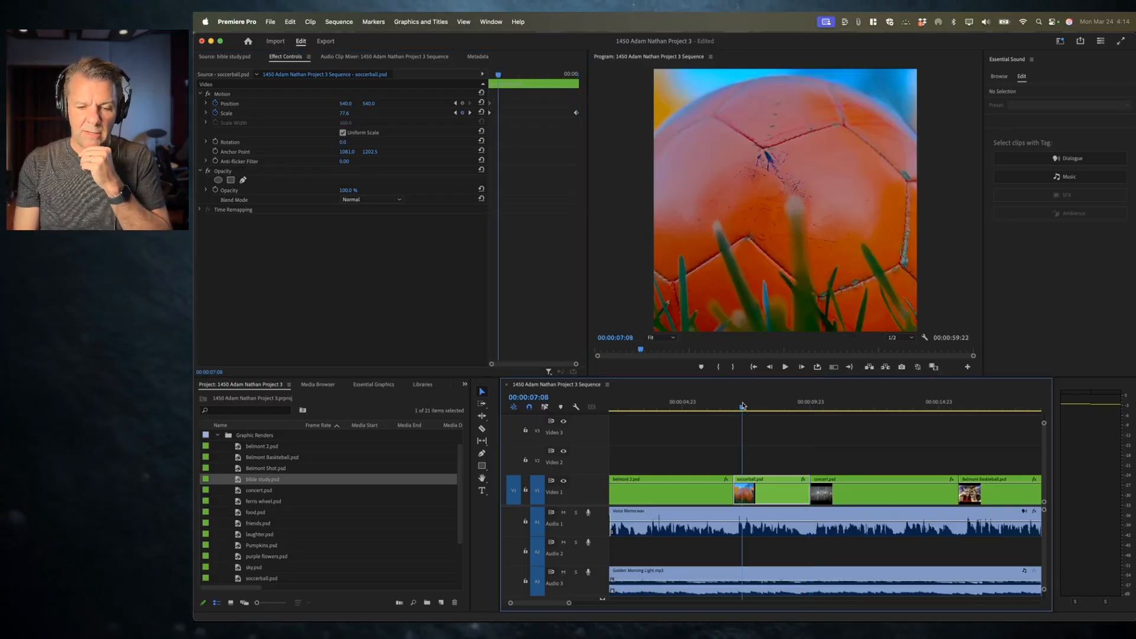
key(space)
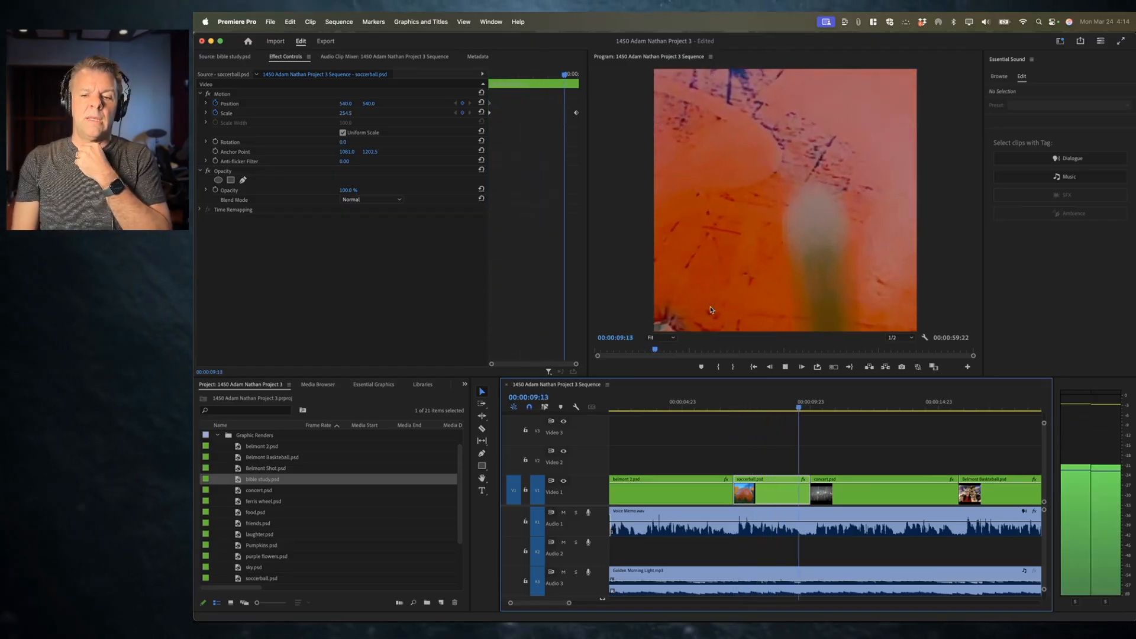
key(space)
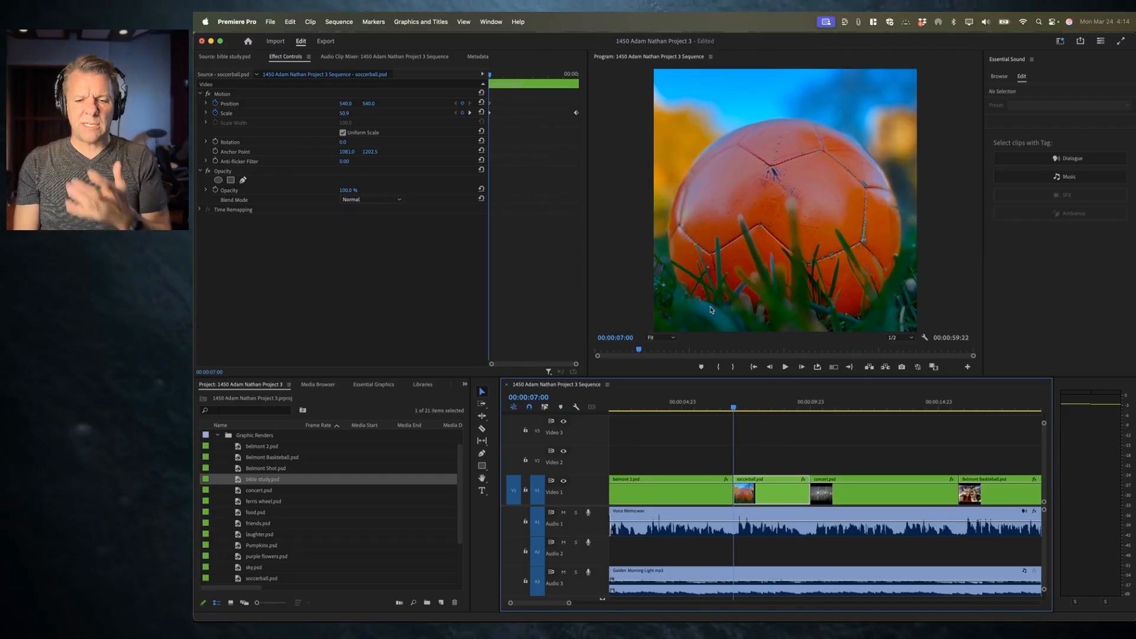
key(space)
key(space)
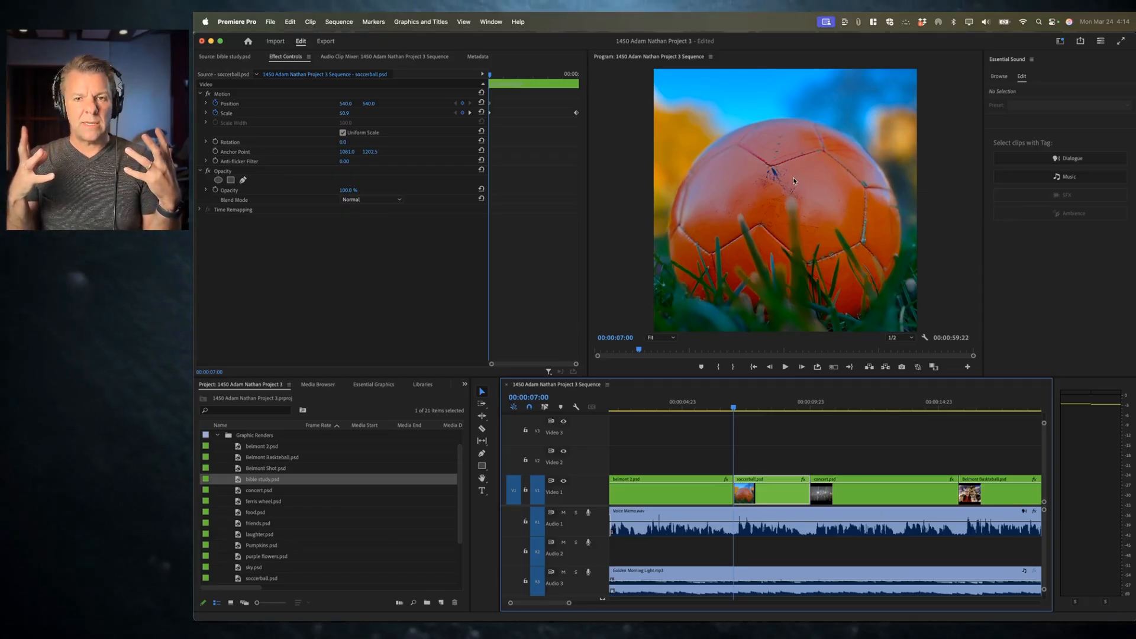
key(space)
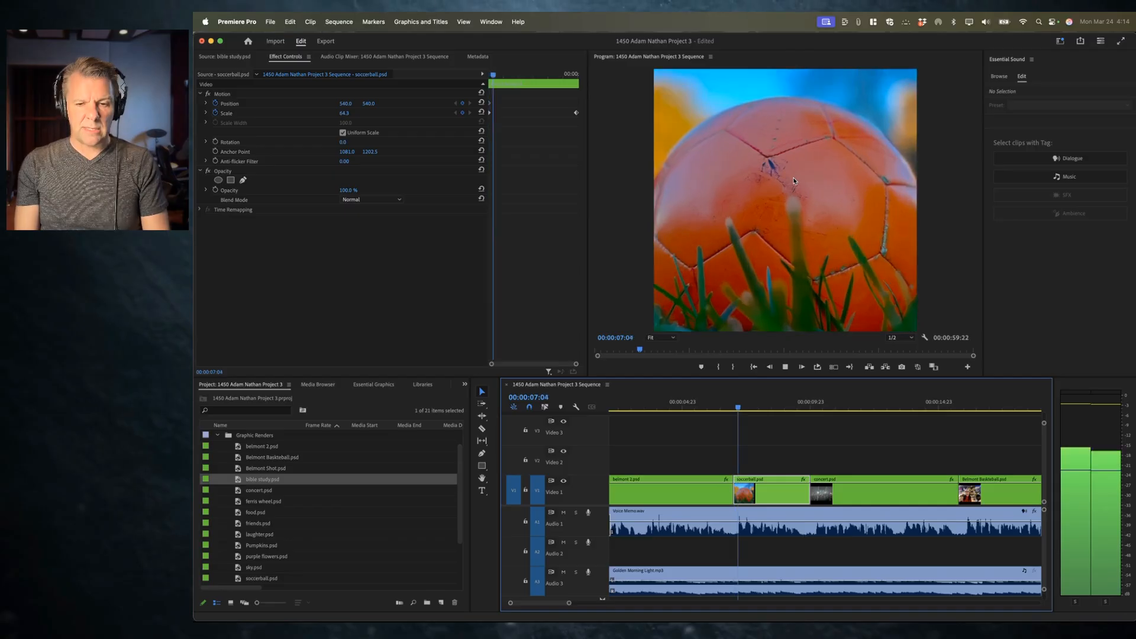
key(space)
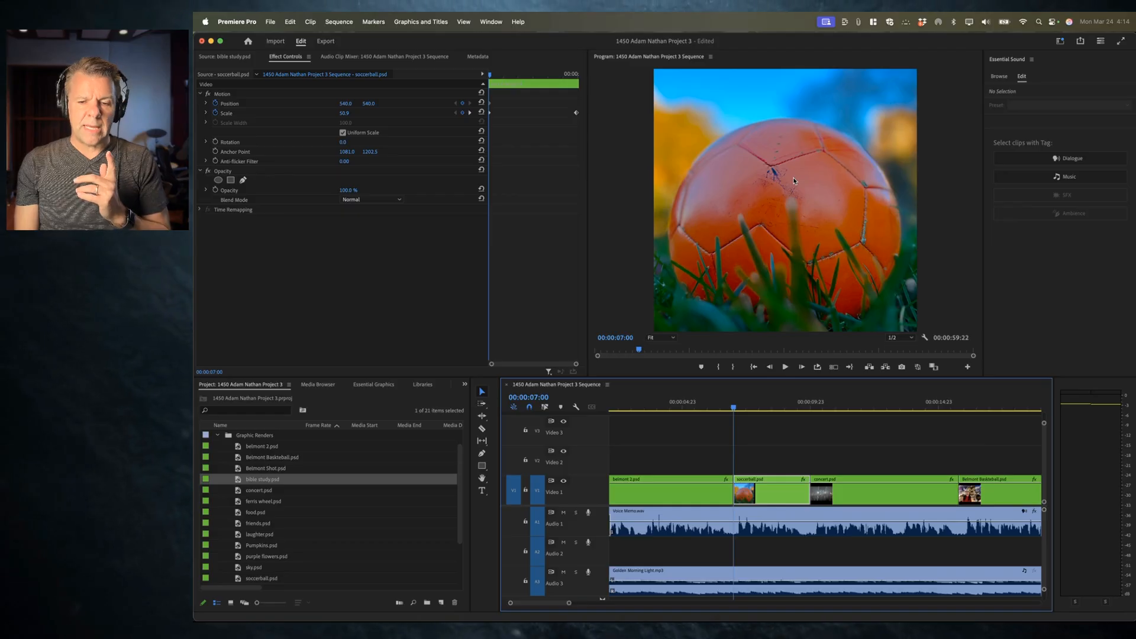
key(space)
key(space)
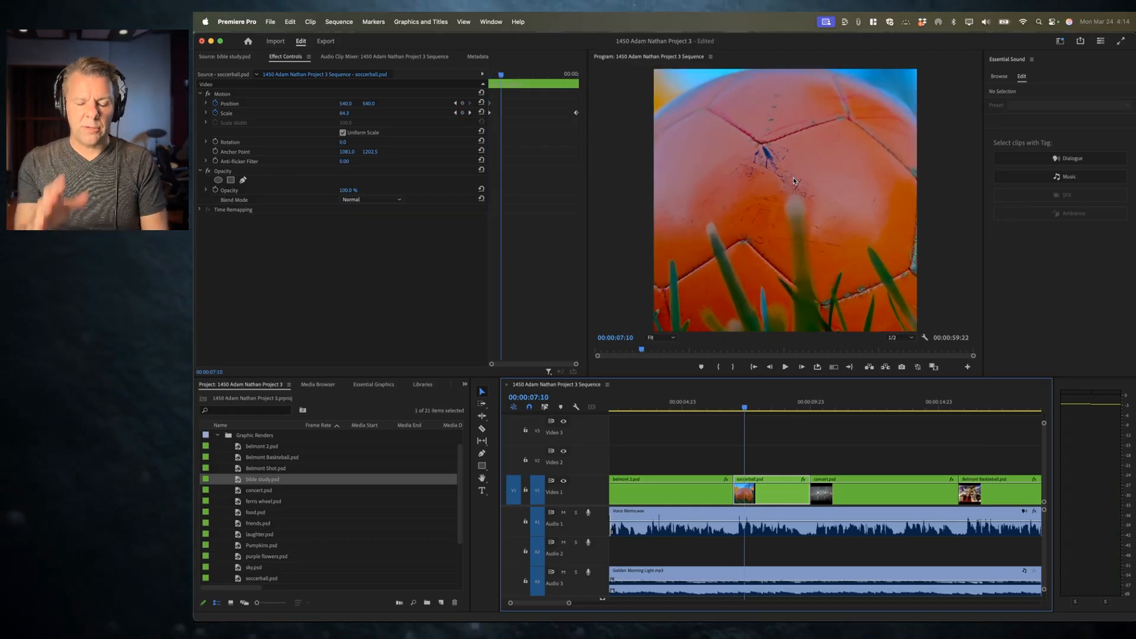
key(space)
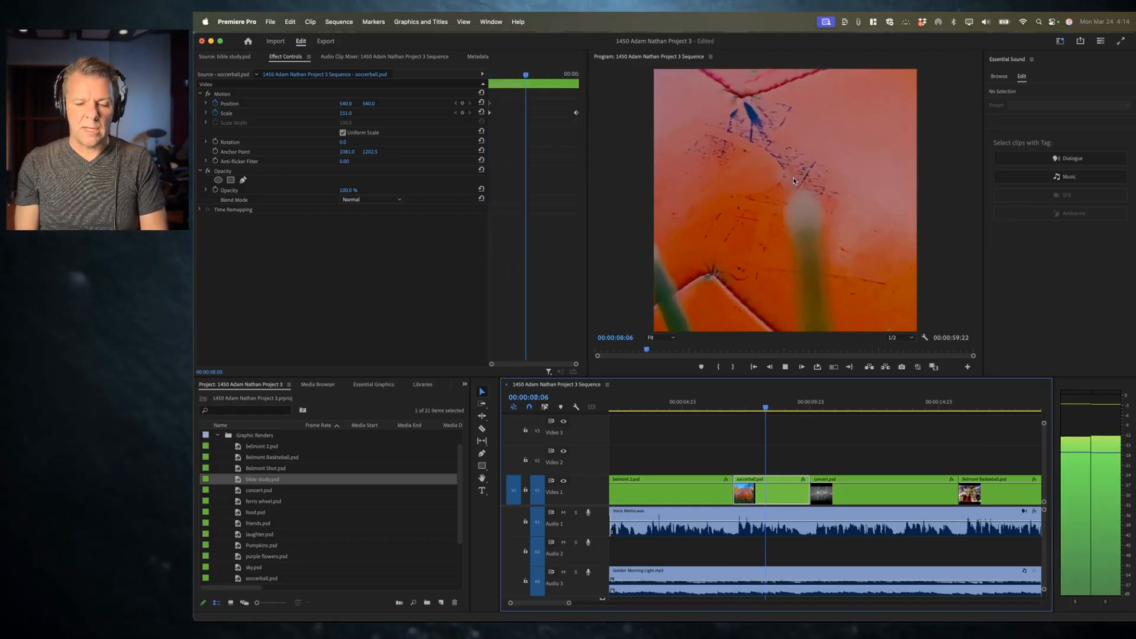
key(space)
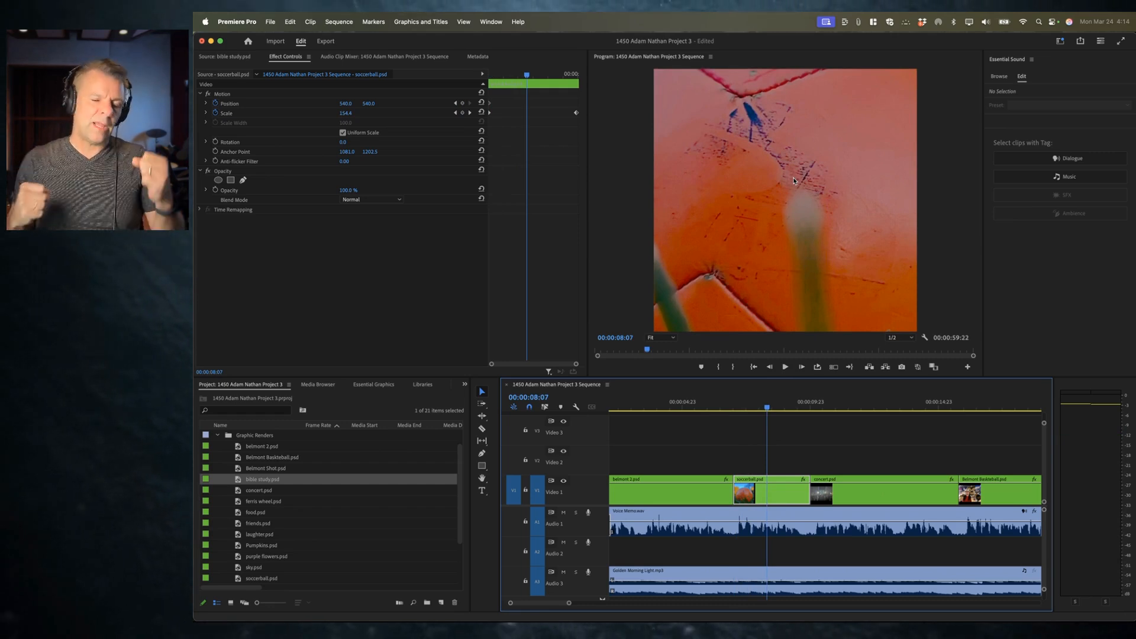
key(space)
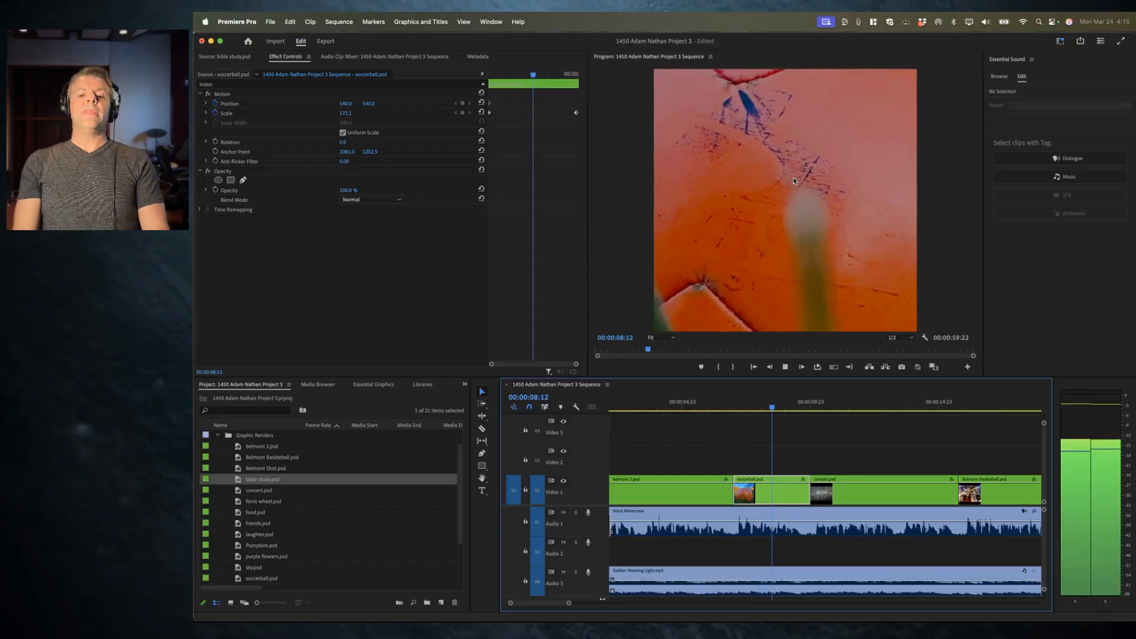
key(space)
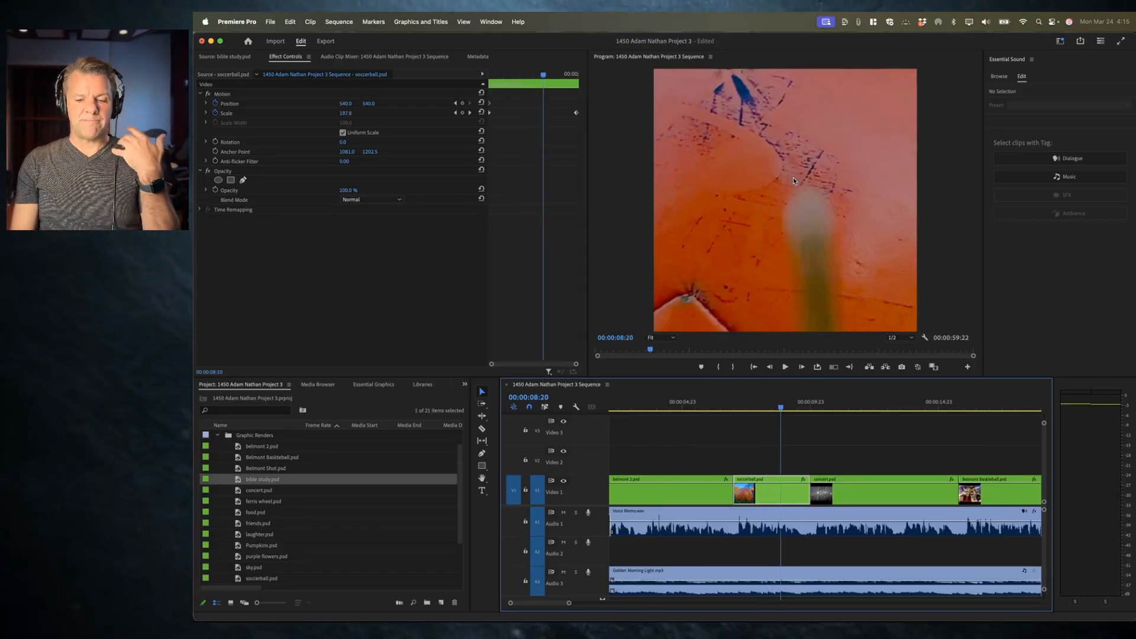
Step: Copy the starting Position and Scale keyframes and paste them at 00:00:08:09 in the soccerball clip
key(Up)
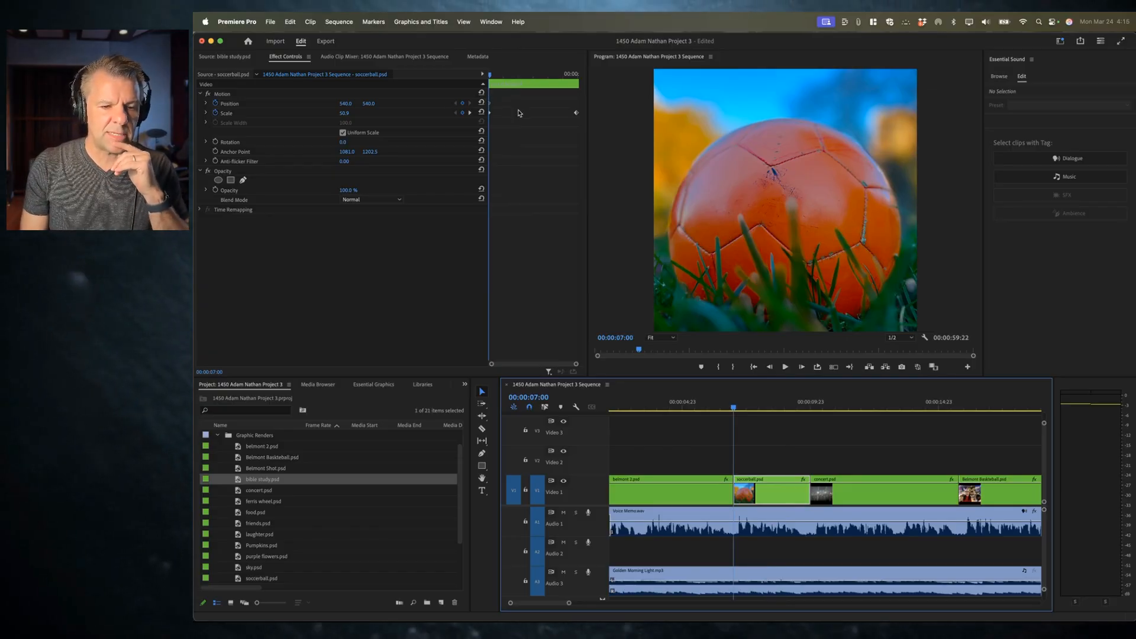
drag(506, 98, 473, 122)
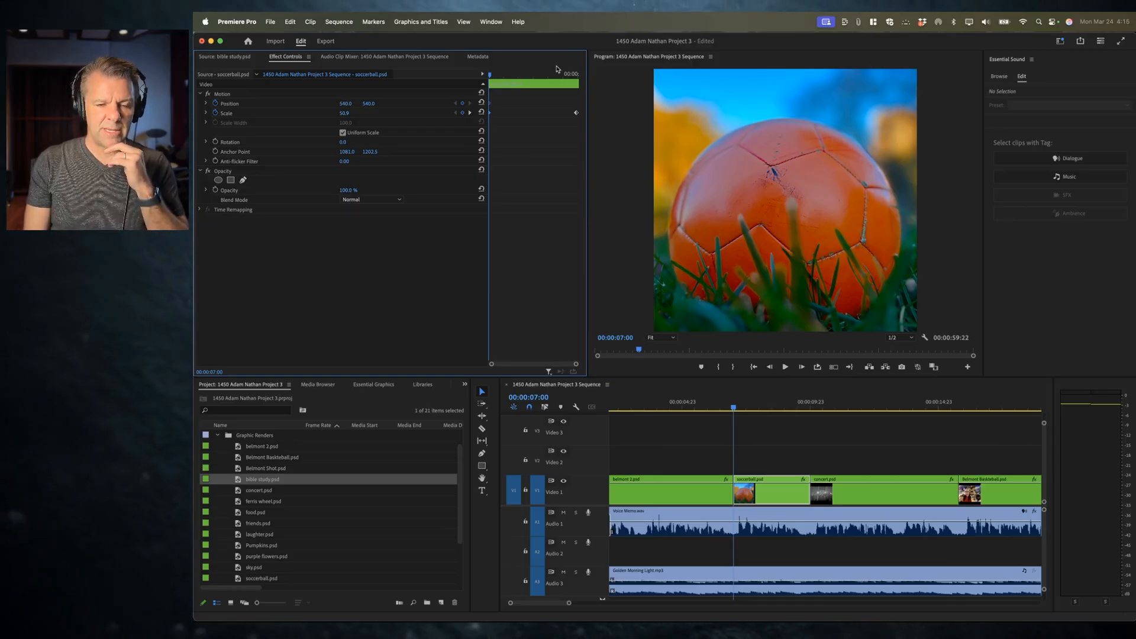
click(491, 75)
drag(491, 75, 530, 82)
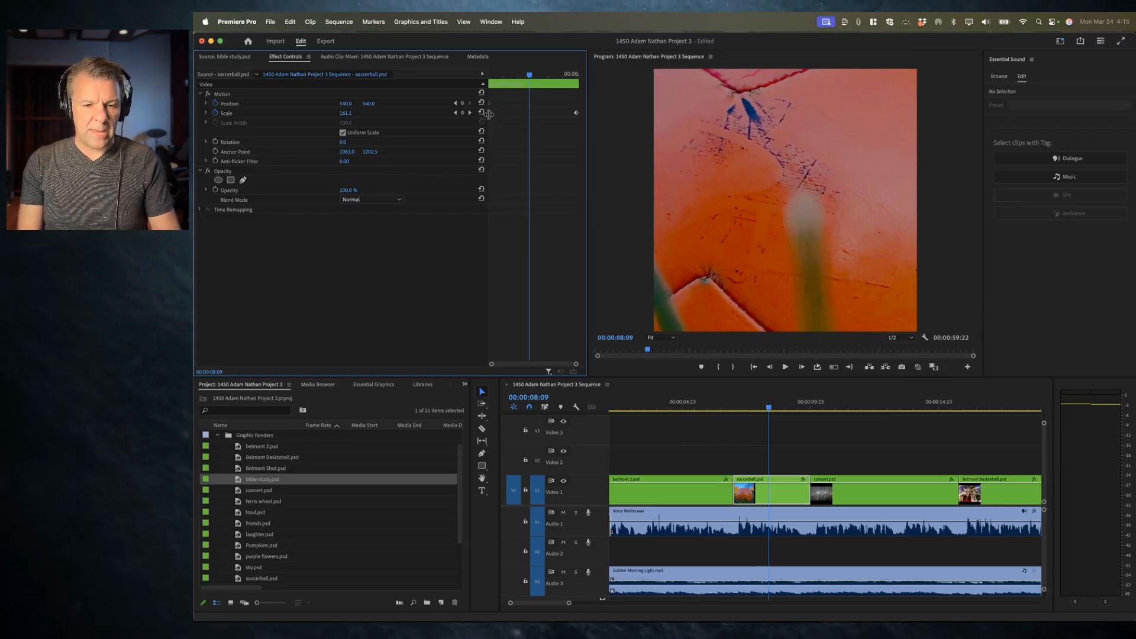
key(super+v)
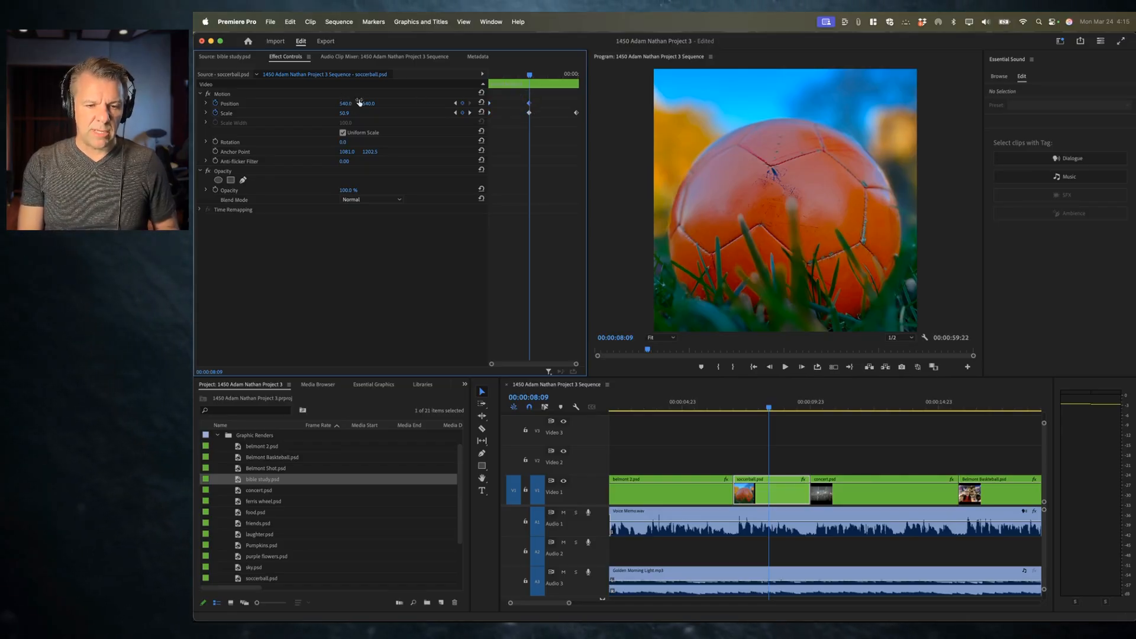
Step: Step between the soccerball clip's keyframes and play the clip from its start
drag(509, 74, 483, 87)
click(470, 104)
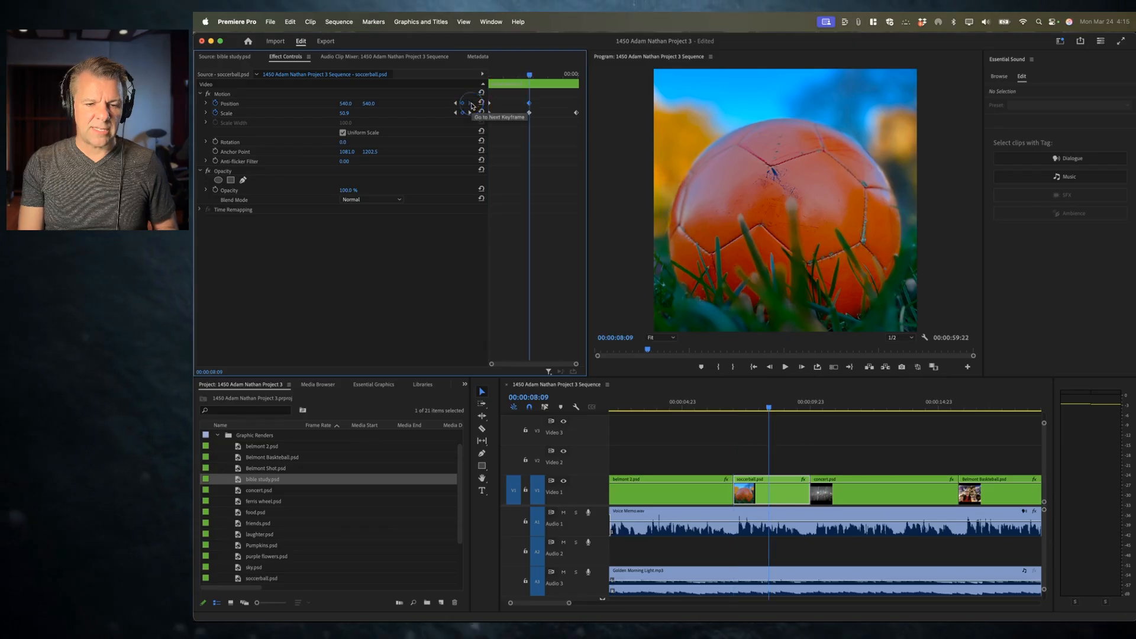
click(455, 104)
click(489, 75)
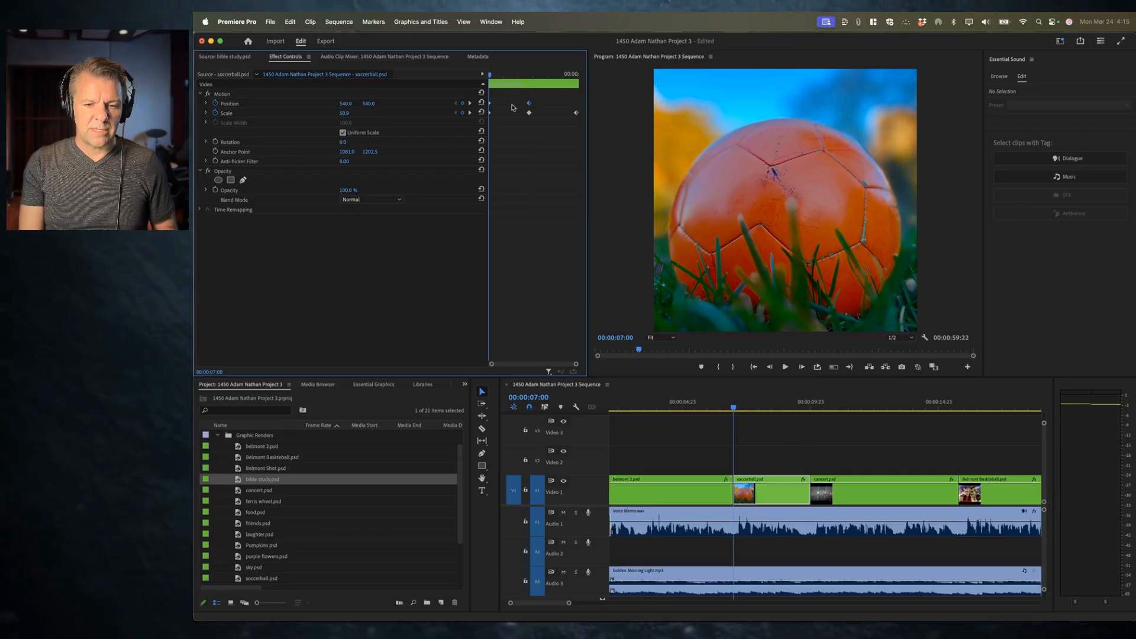
key(space)
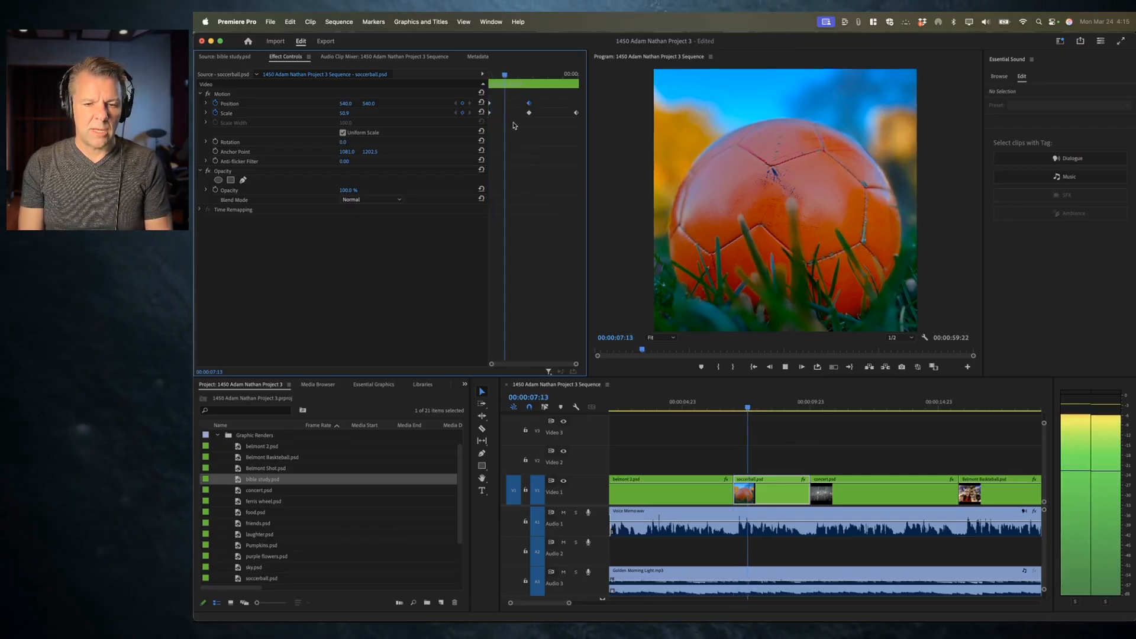
key(space)
Step: Scrub and play the zoom between the pasted keyframes at 00:00:08:09 and the clip's end
click(528, 74)
drag(528, 74, 530, 75)
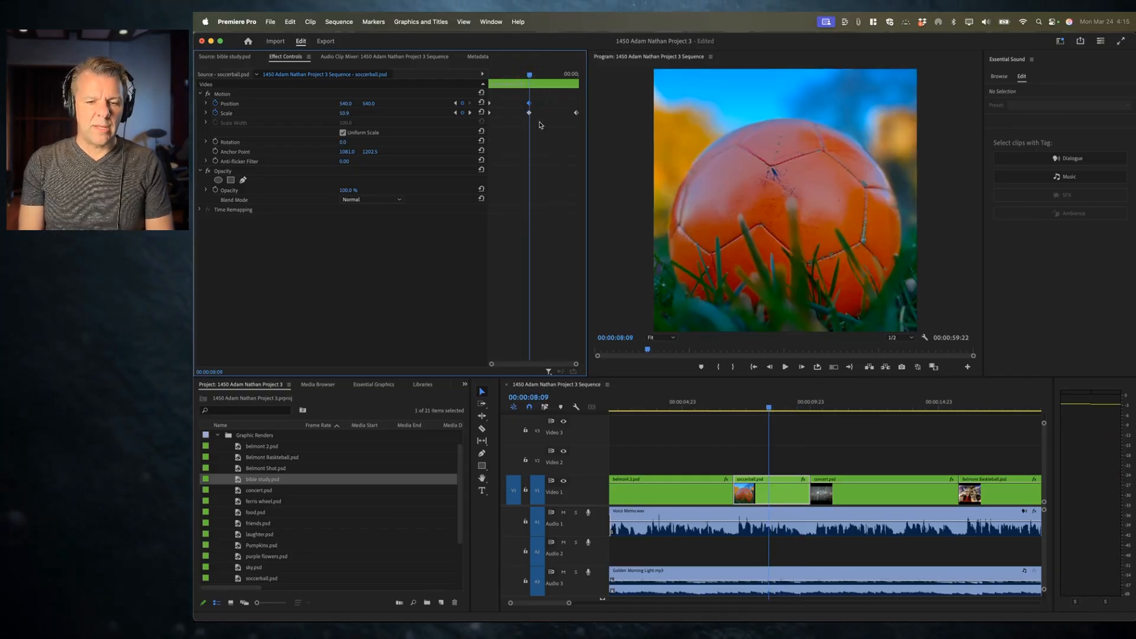
click(576, 112)
mouse_move(538, 75)
mouse_down()
mouse_move(577, 79)
mouse_move(531, 84)
mouse_up()
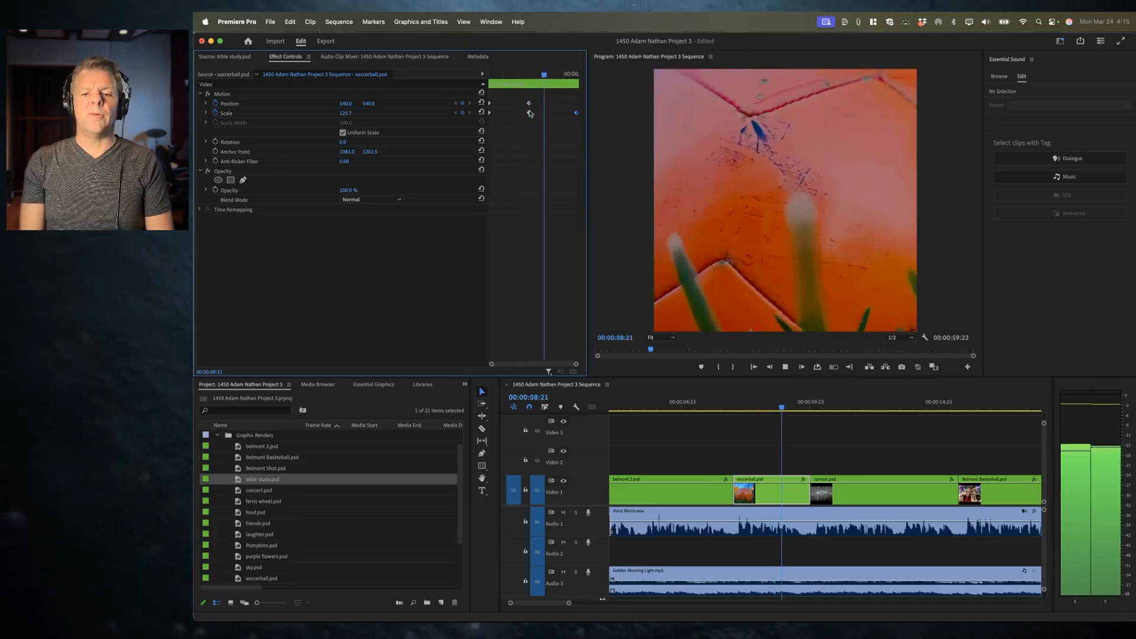
key(space)
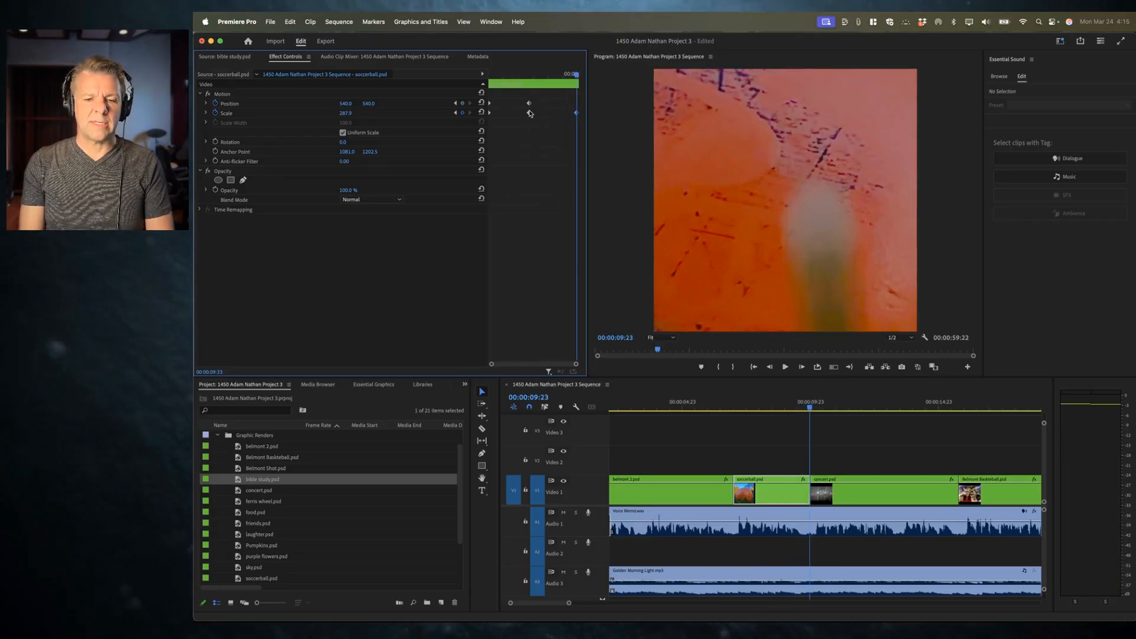
click(534, 75)
mouse_move(535, 76)
mouse_down()
mouse_move(568, 76)
mouse_move(534, 84)
mouse_up()
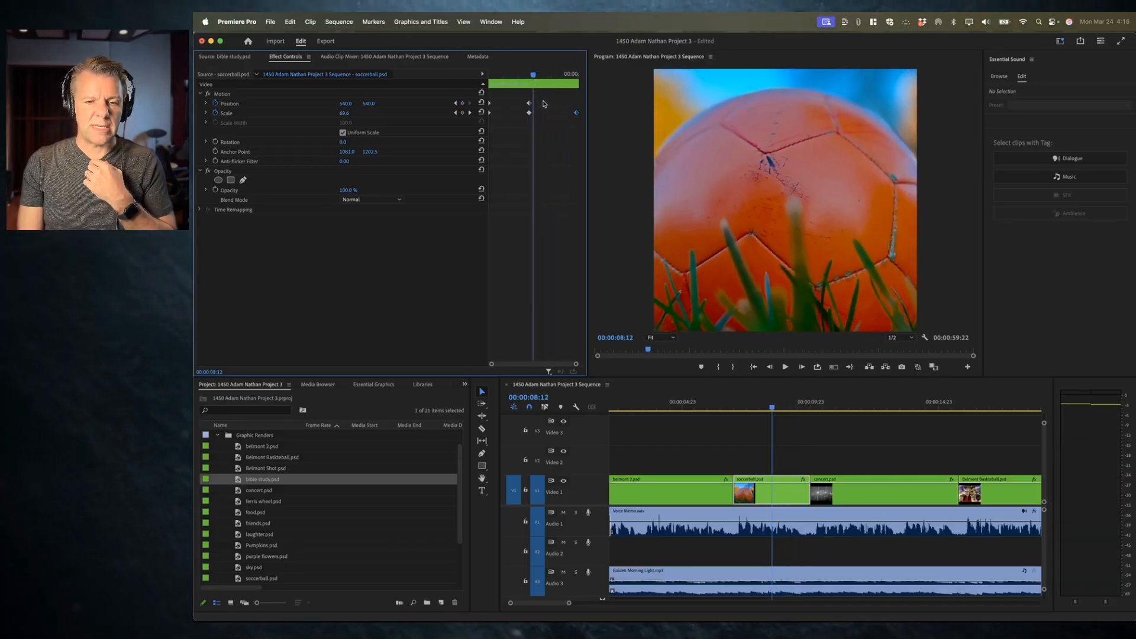
drag(533, 75, 529, 75)
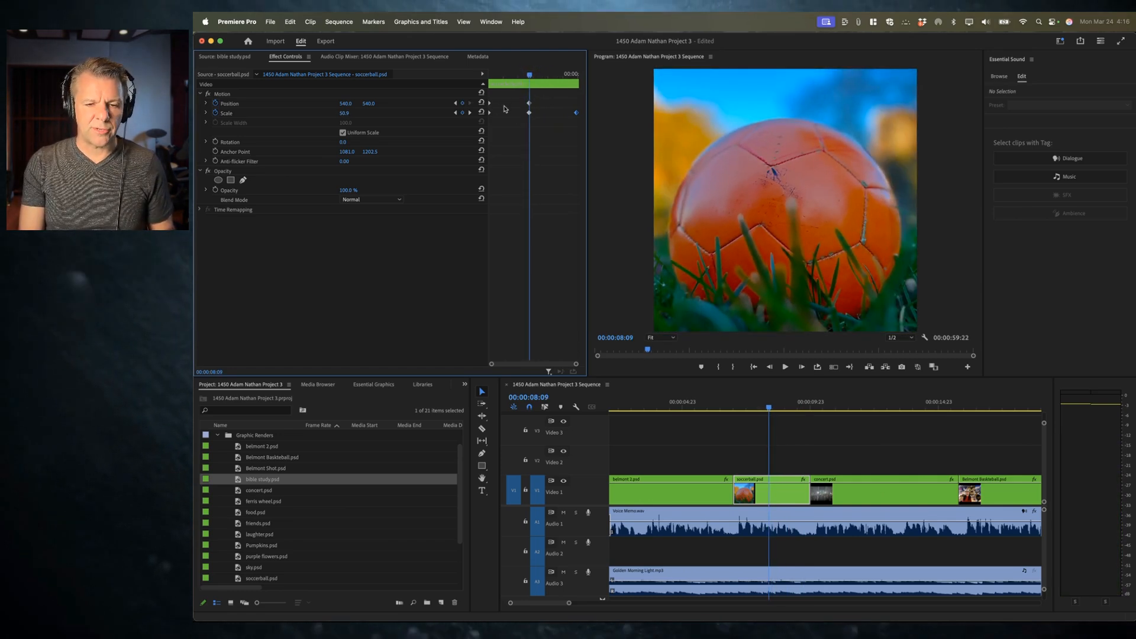
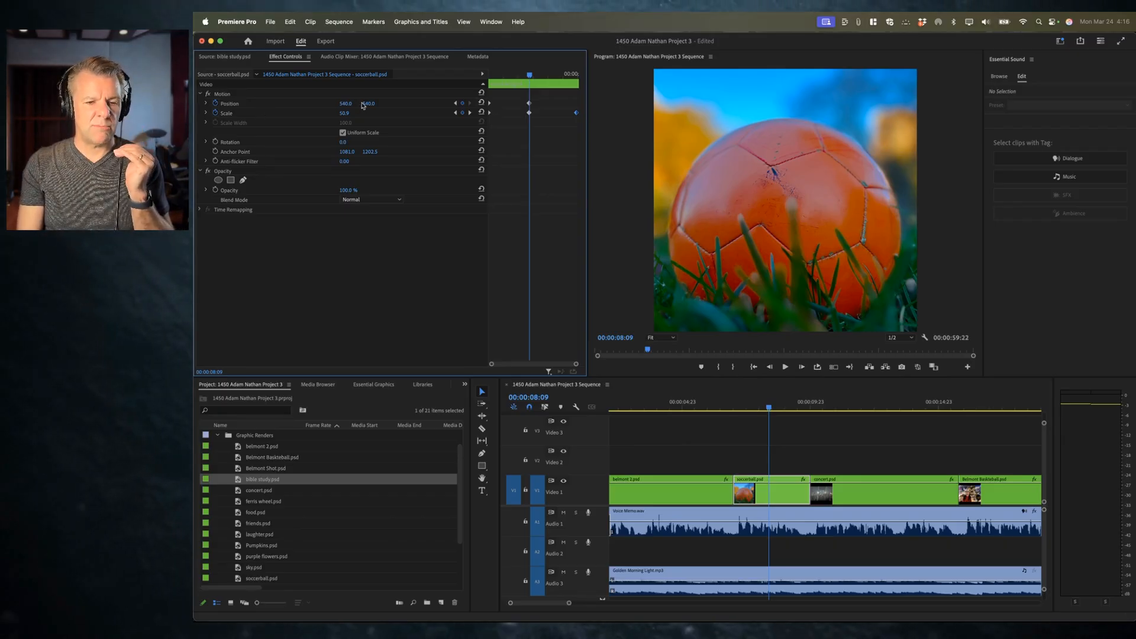
Step: Play the sequence from the soccerball clip through the concert clip
key(space)
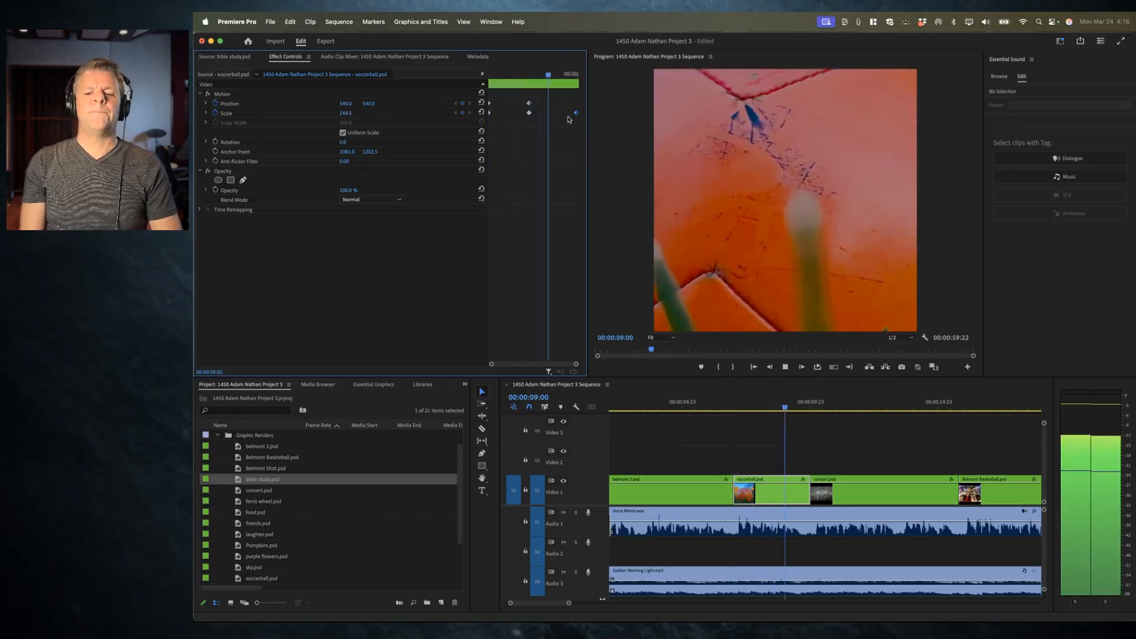
key(space)
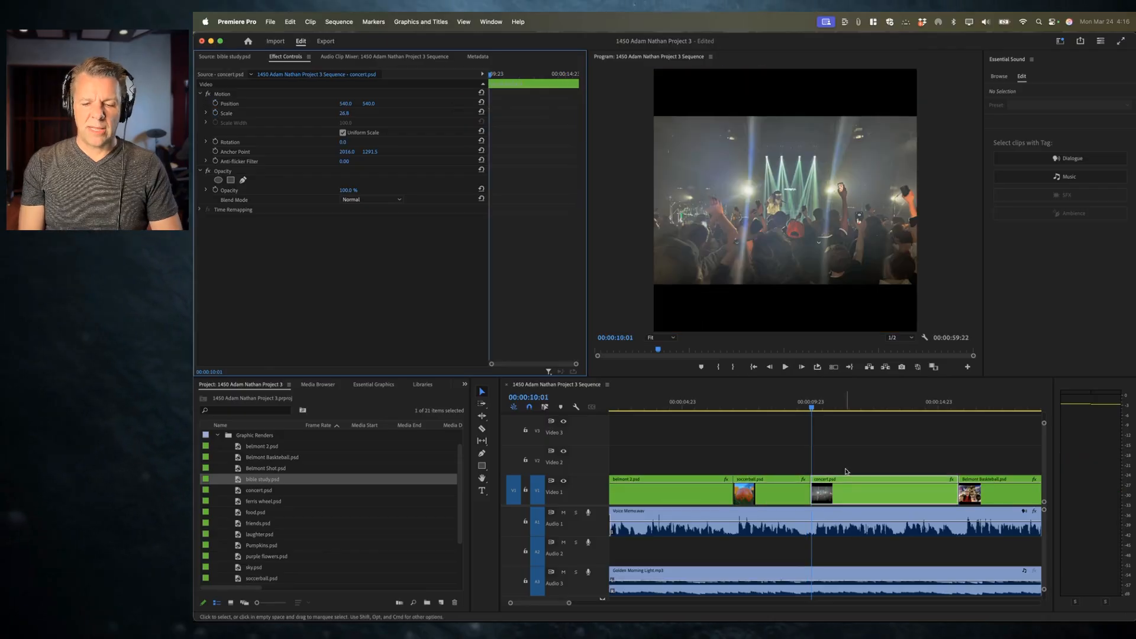
scroll(843, 495, right, 2)
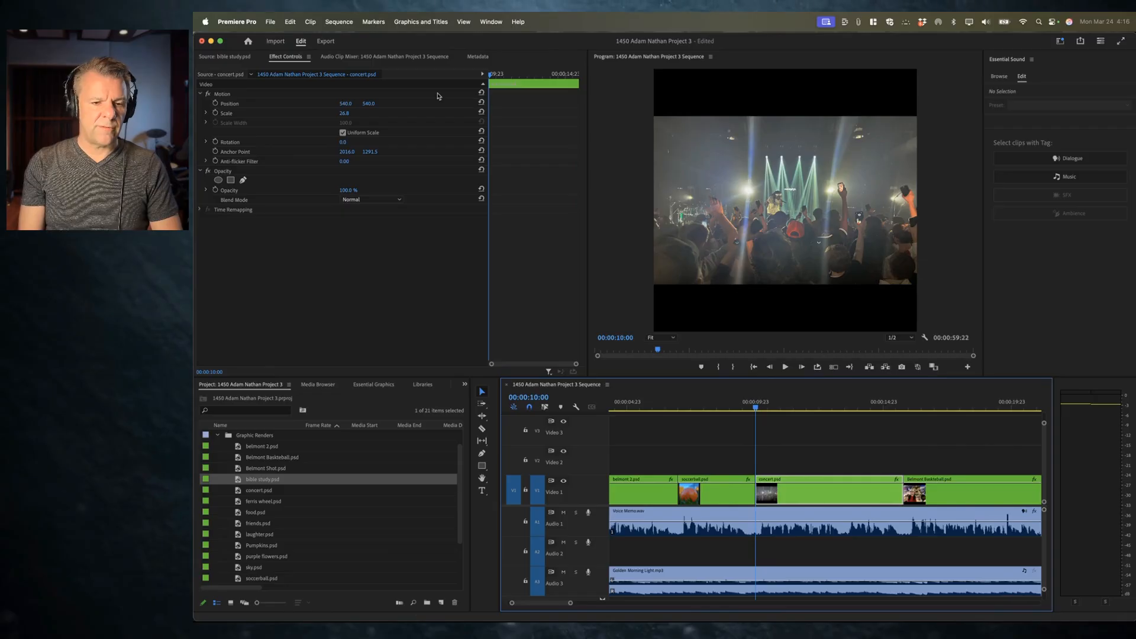
Step: Add starting Position and Scale keyframes to the concert clip, then enlarge and shift the image to about 1154.5, 540
click(215, 103)
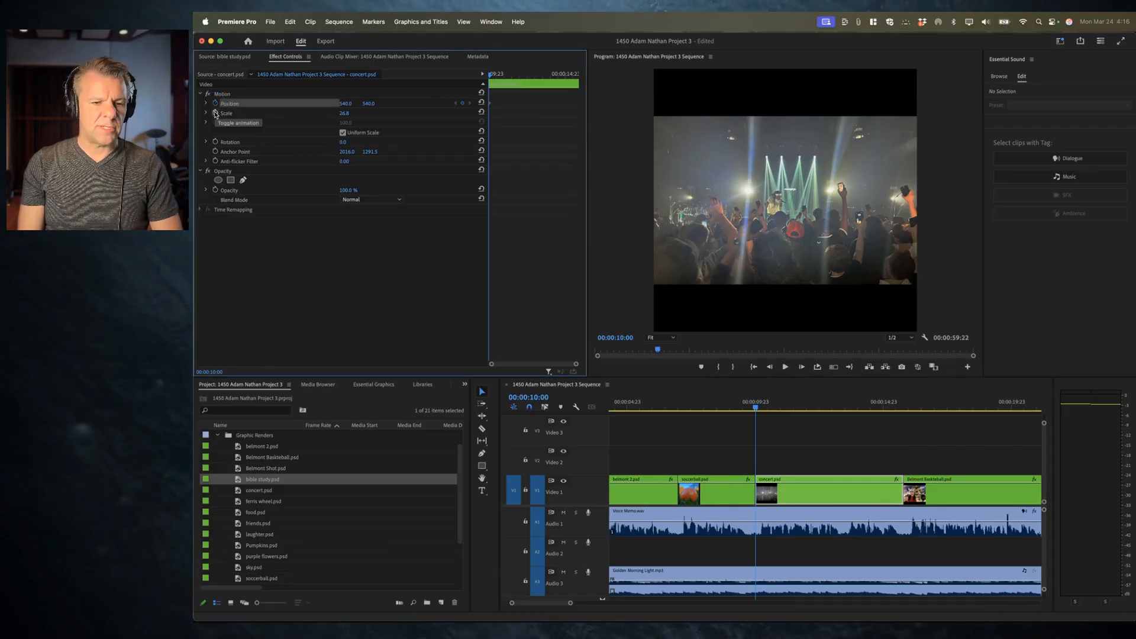
click(215, 113)
click(279, 111)
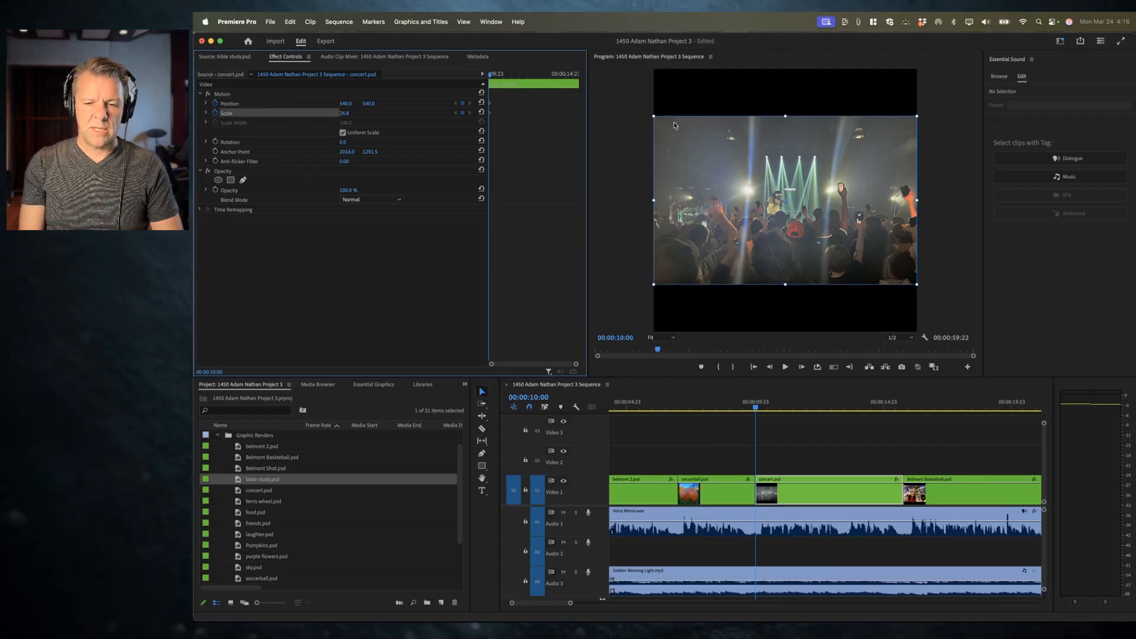
drag(654, 115, 482, 45)
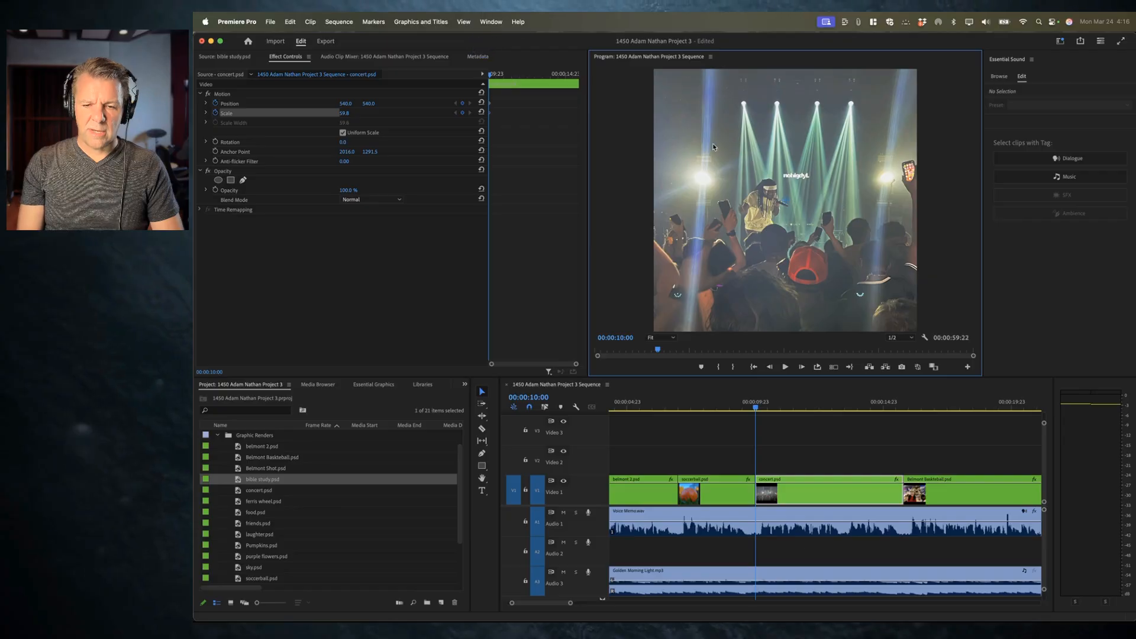
drag(722, 179, 865, 175)
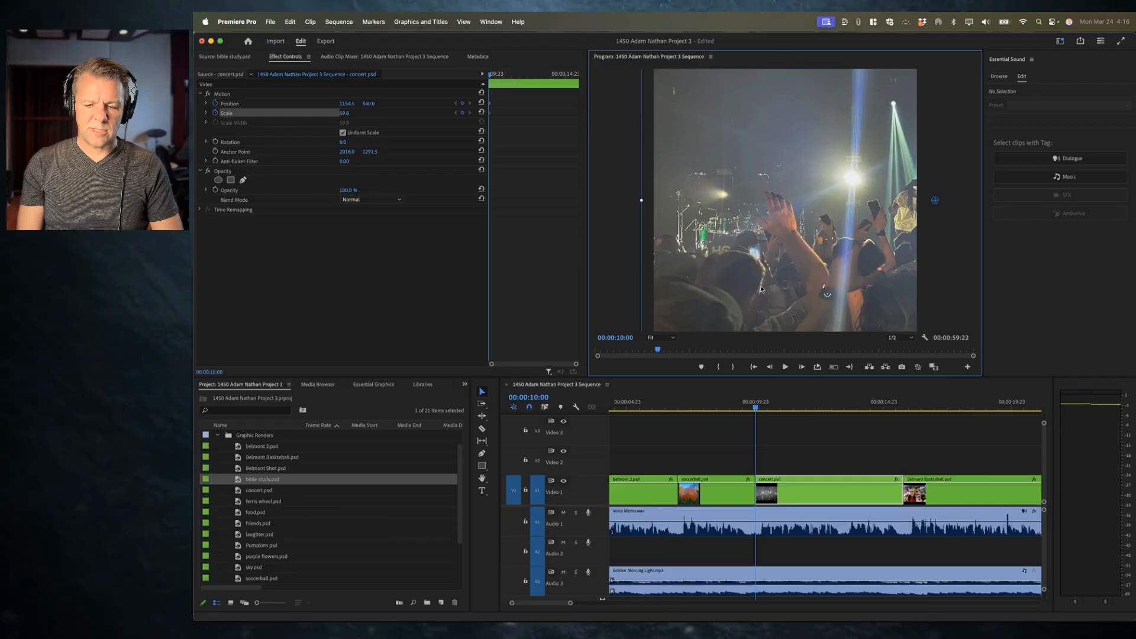
Step: Play the concert clip from its start and return to its first frame
click(755, 406)
key(space)
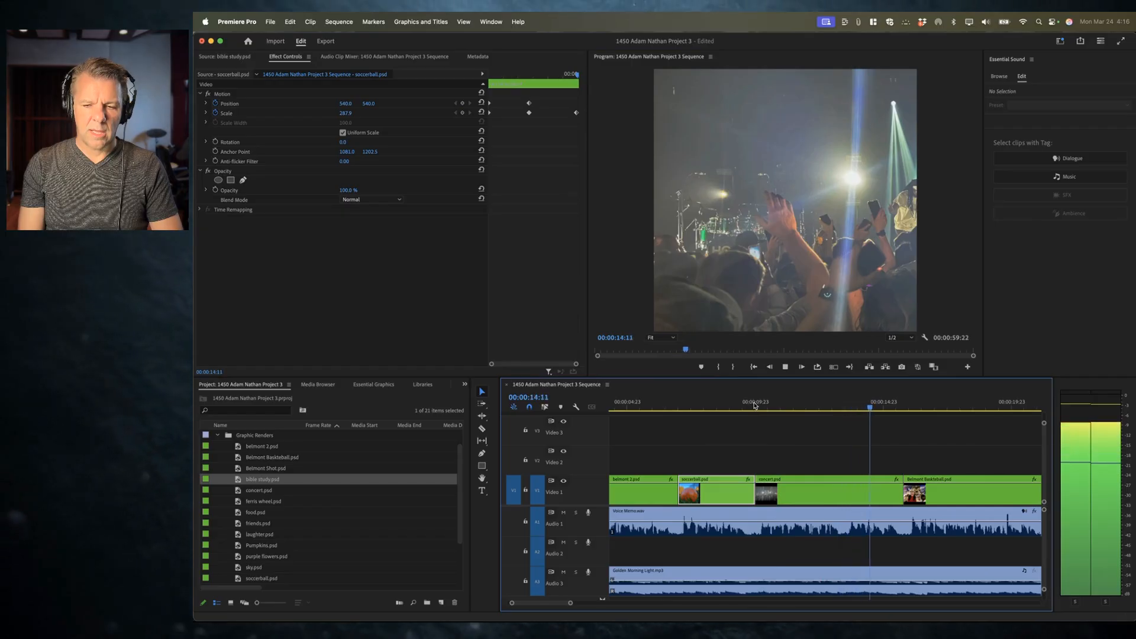
key(space)
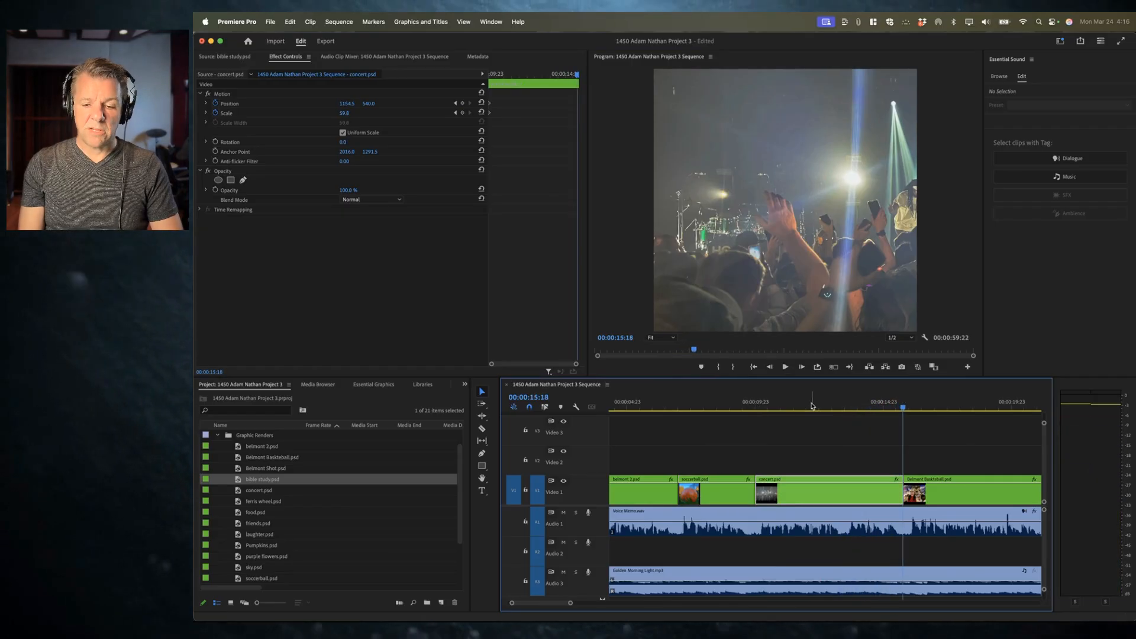
key(Up)
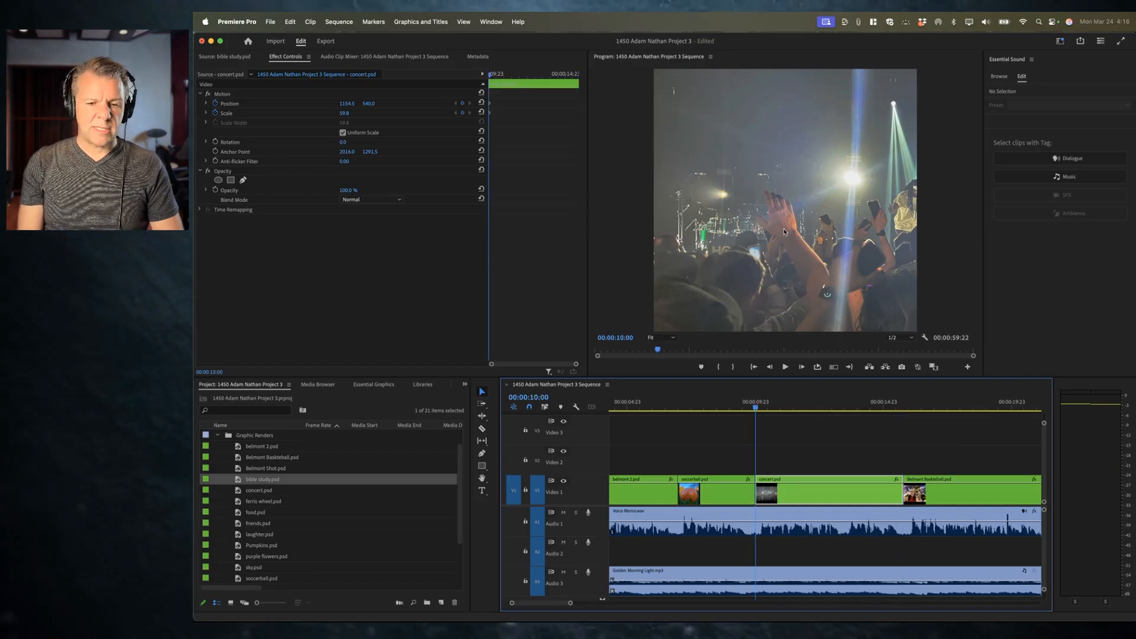
Step: Adjust the concert clip's starting frame to Scale 77.8 and Position about 1138.5, 540
click(244, 109)
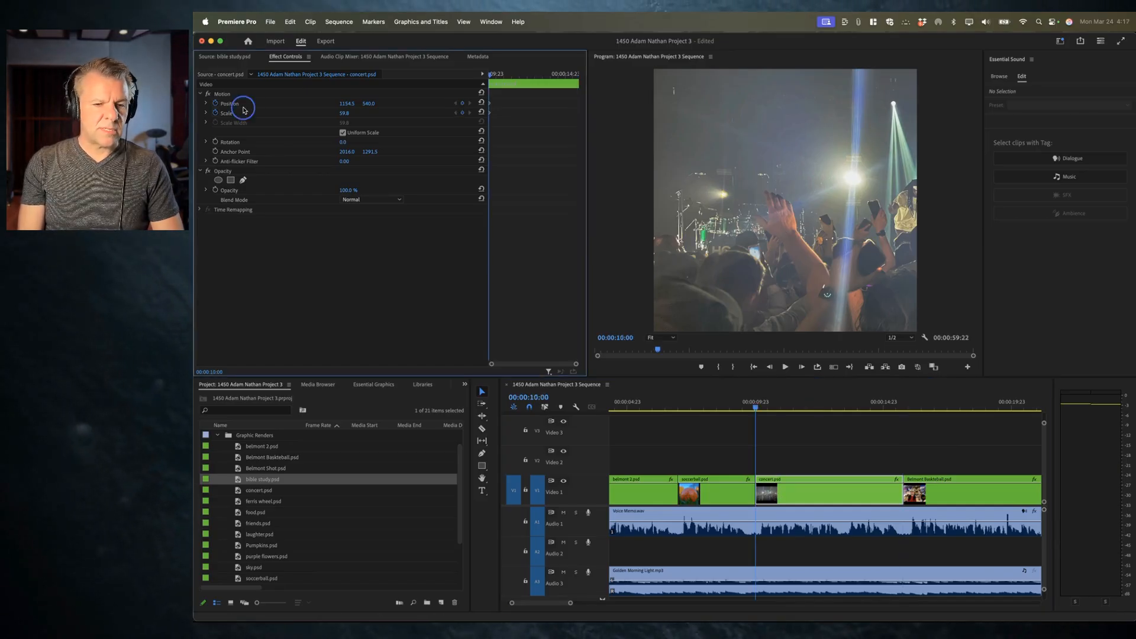
click(254, 111)
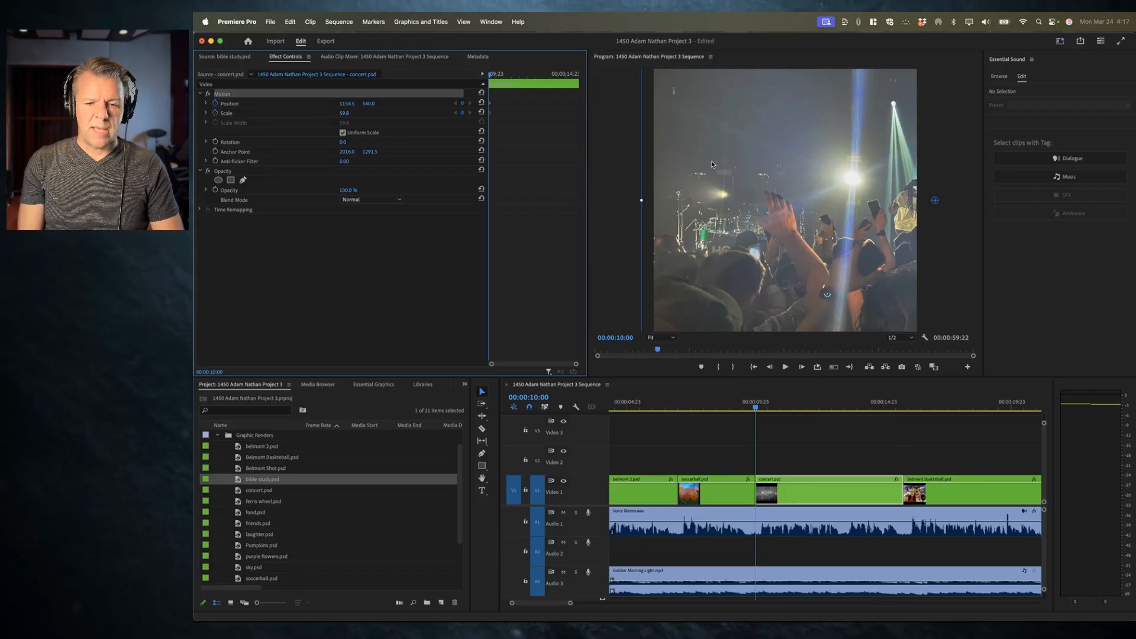
drag(712, 164, 723, 165)
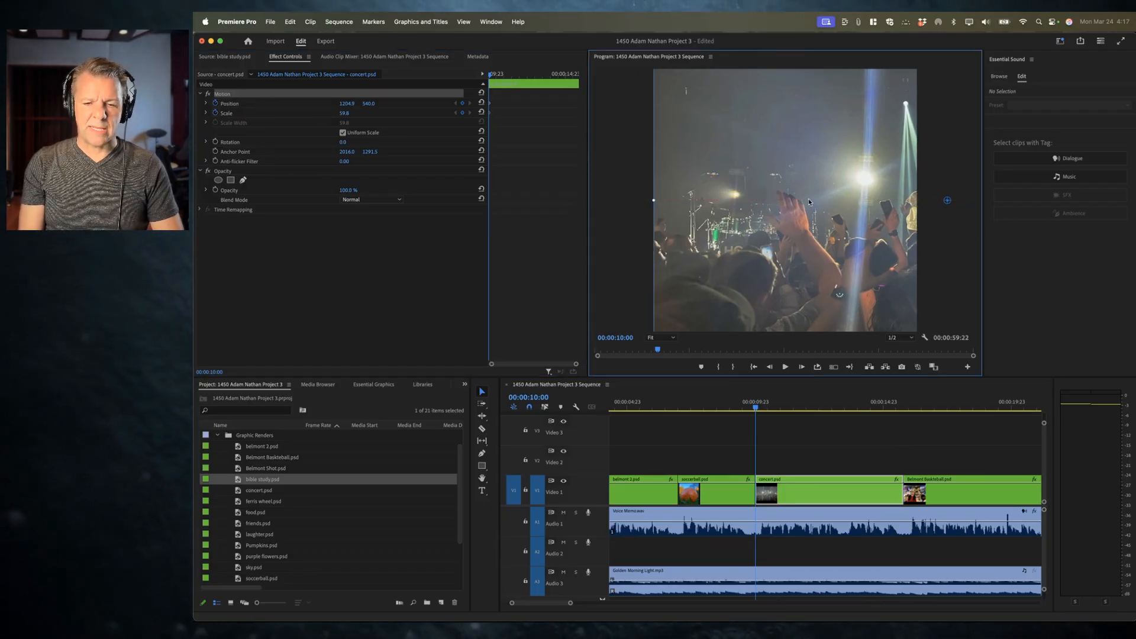
drag(347, 115, 352, 113)
drag(761, 197, 794, 201)
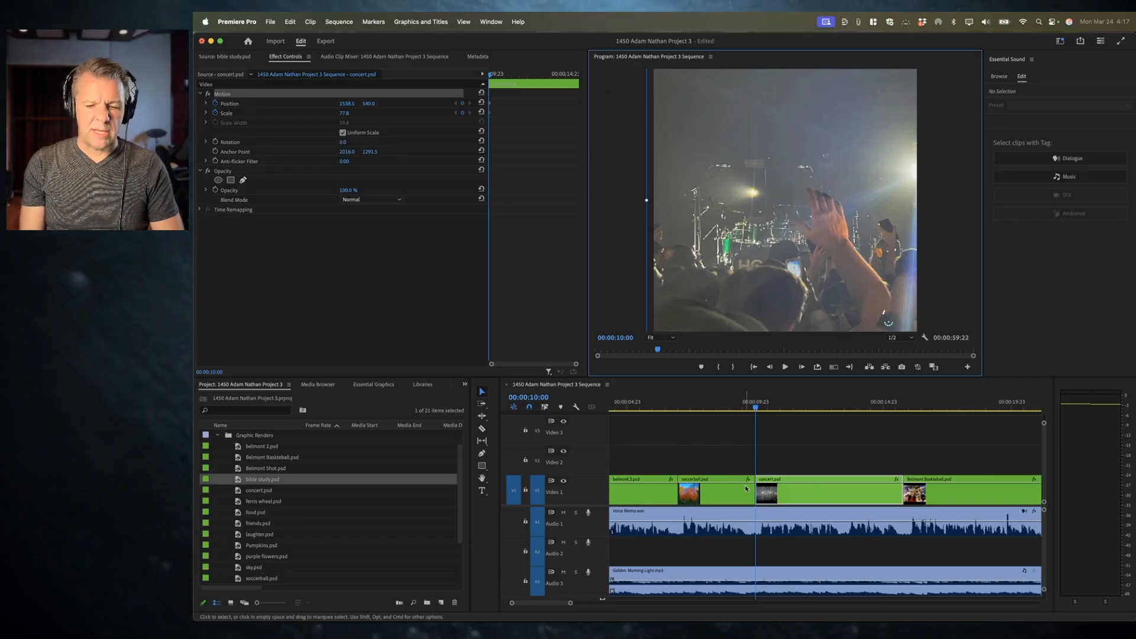
Step: At 00:00:13:16, set the concert clip's Scale to 110.8 and Position to about 622.5, 389.2 to frame the performer
key(space)
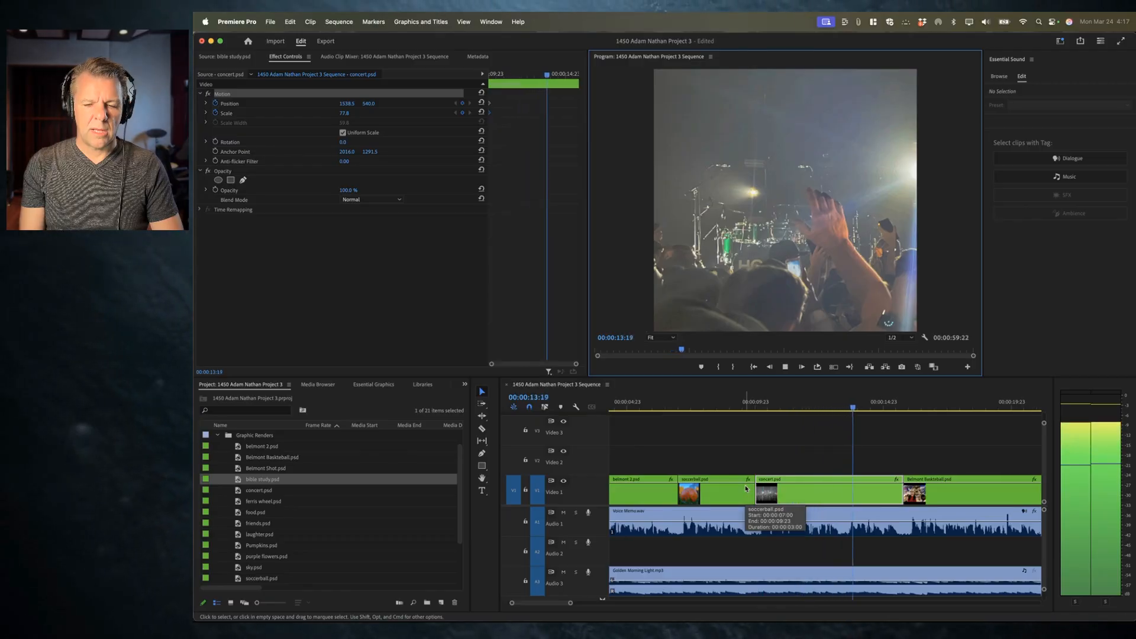
key(space)
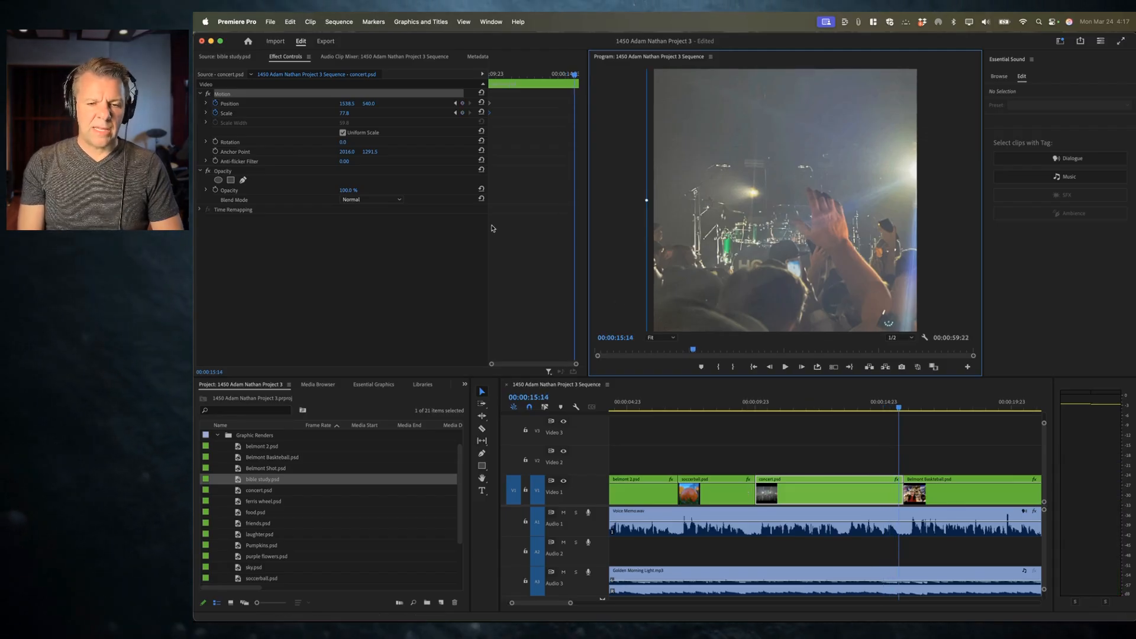
drag(572, 76, 544, 76)
click(262, 112)
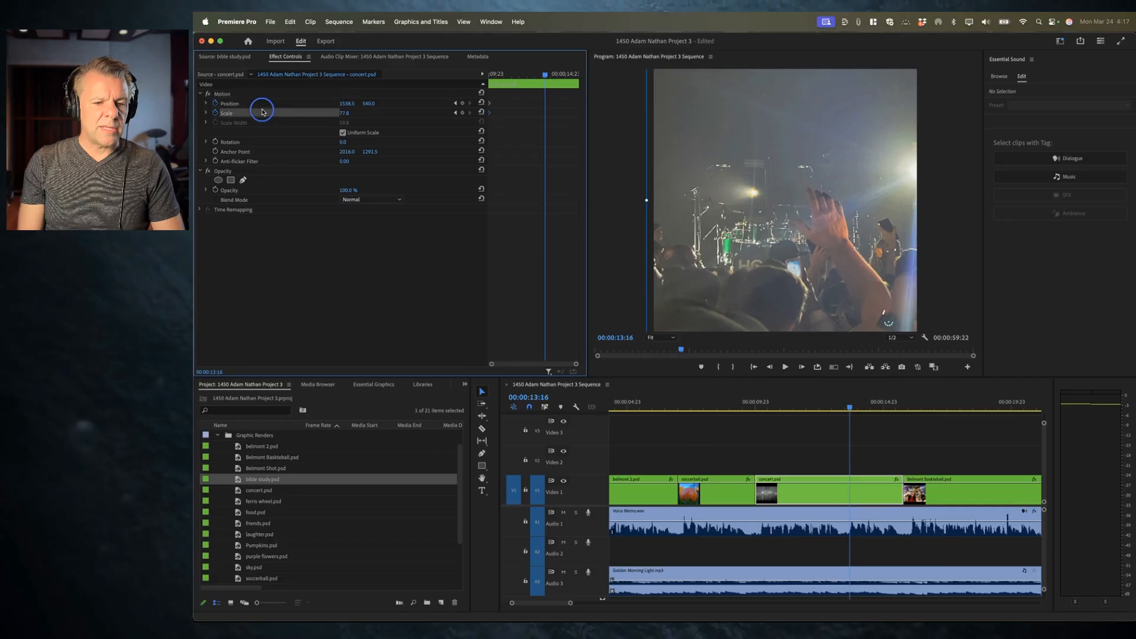
drag(798, 159, 709, 147)
drag(345, 113, 689, 134)
drag(750, 156, 755, 151)
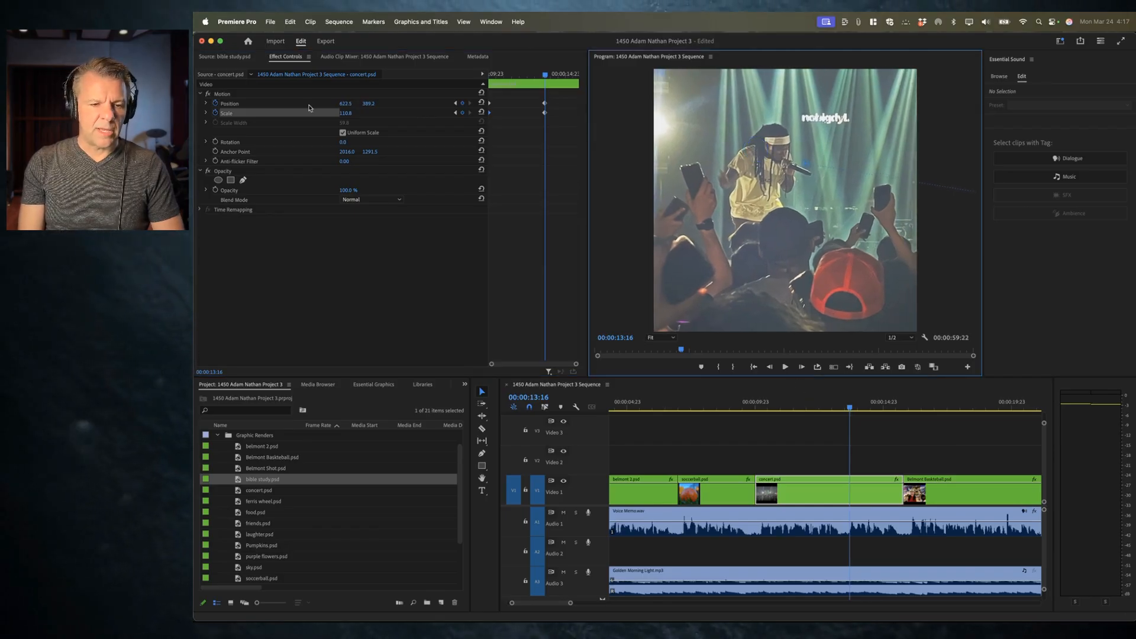
Step: Play the concert clip's zoom animation from its first keyframe
click(455, 105)
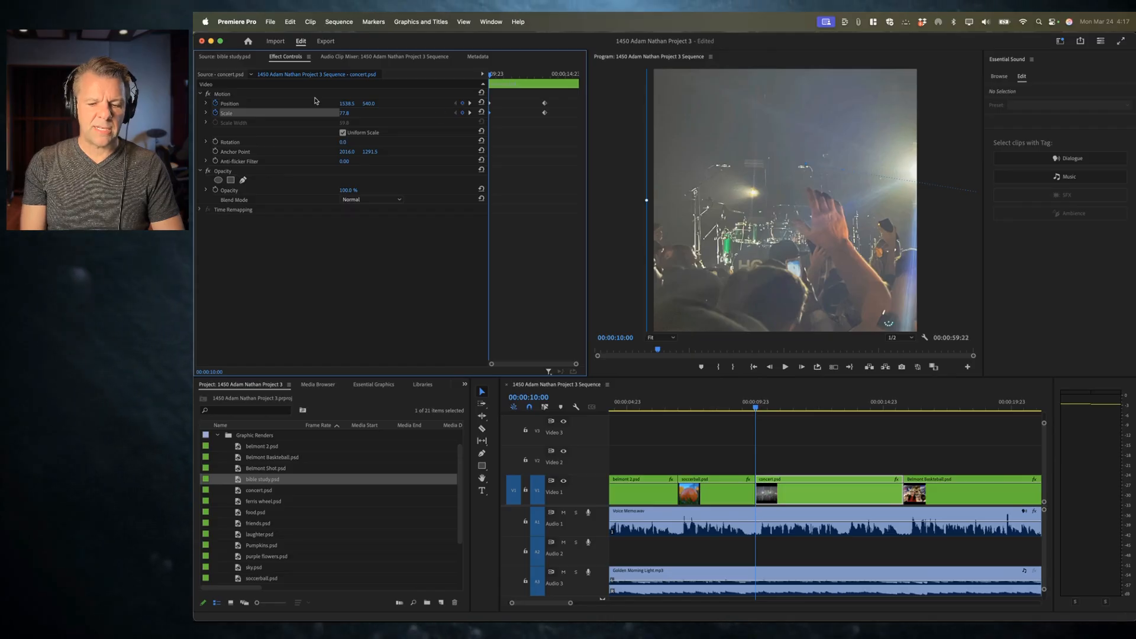
key(space)
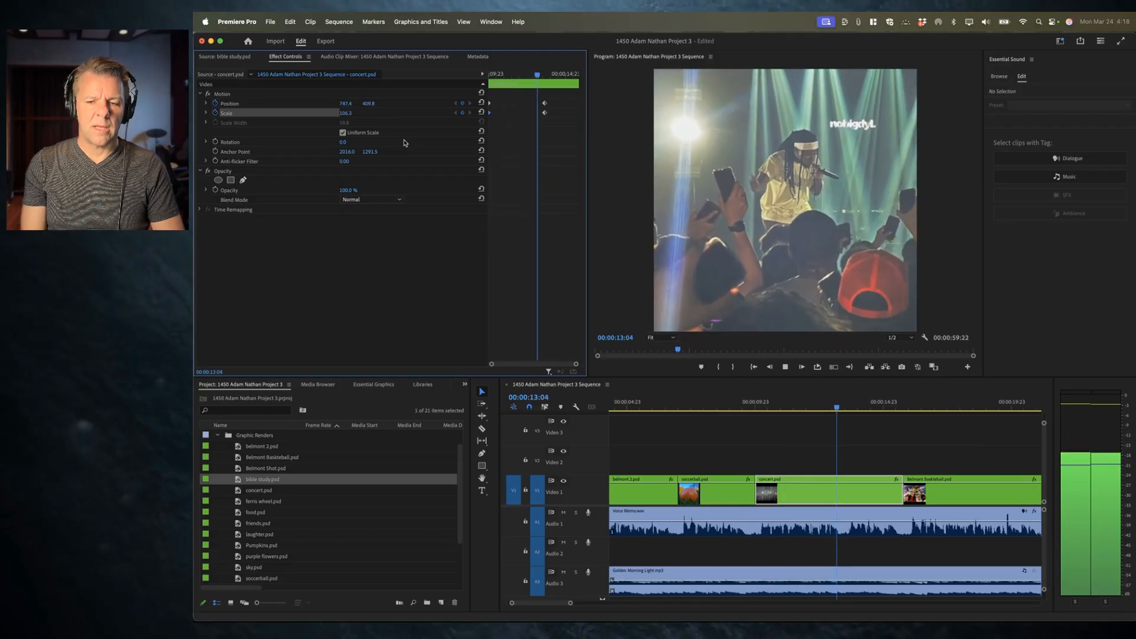
key(space)
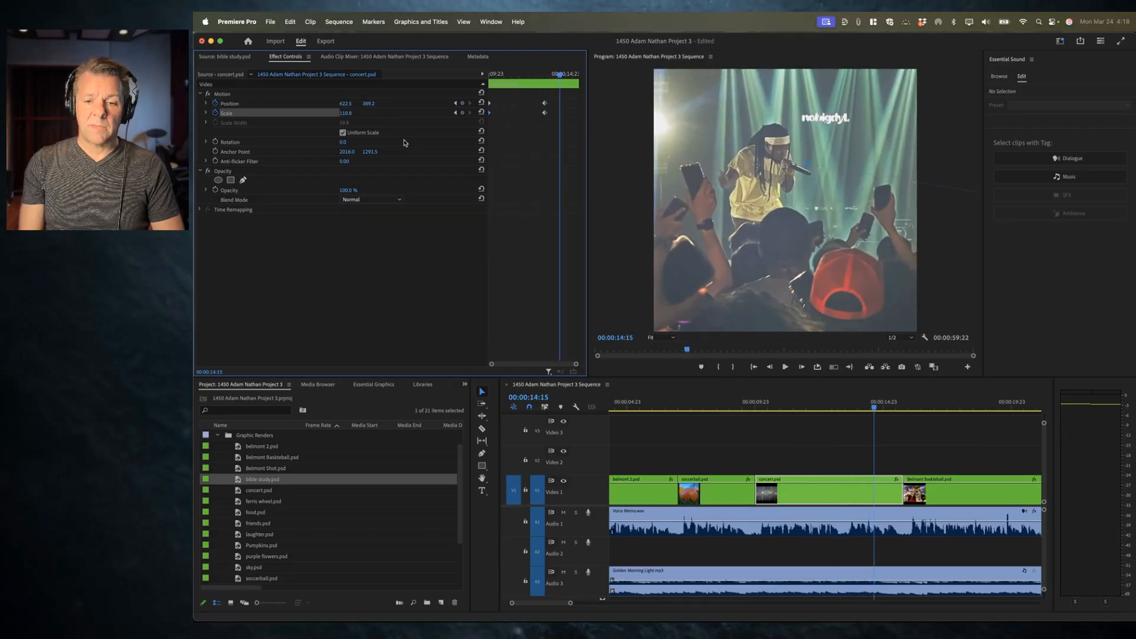
key(Up)
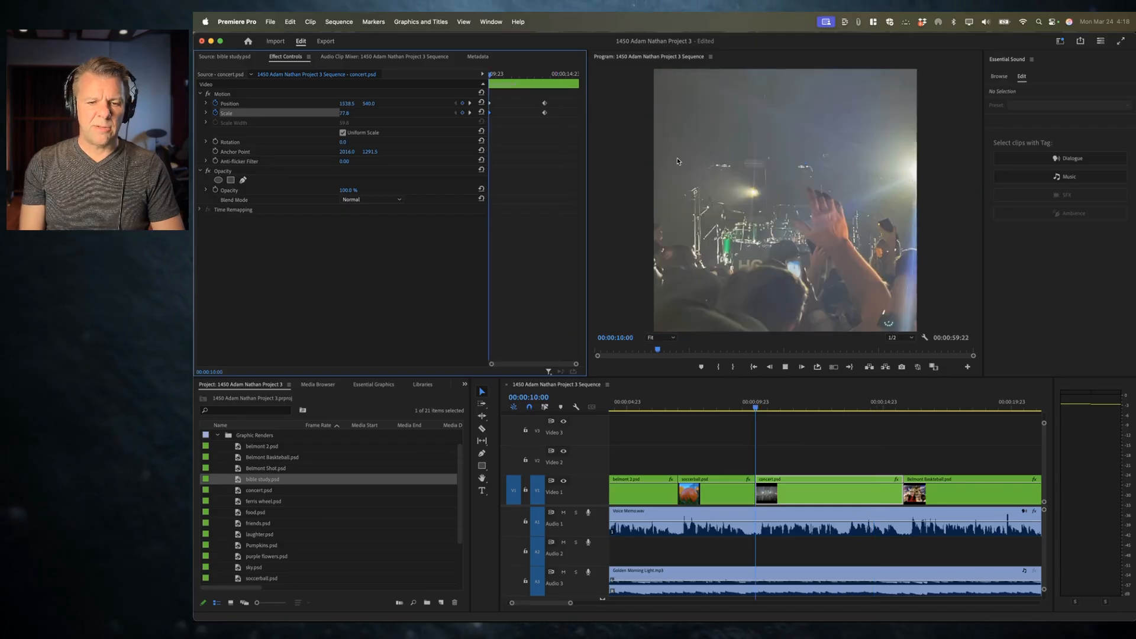
key(space)
key(space)
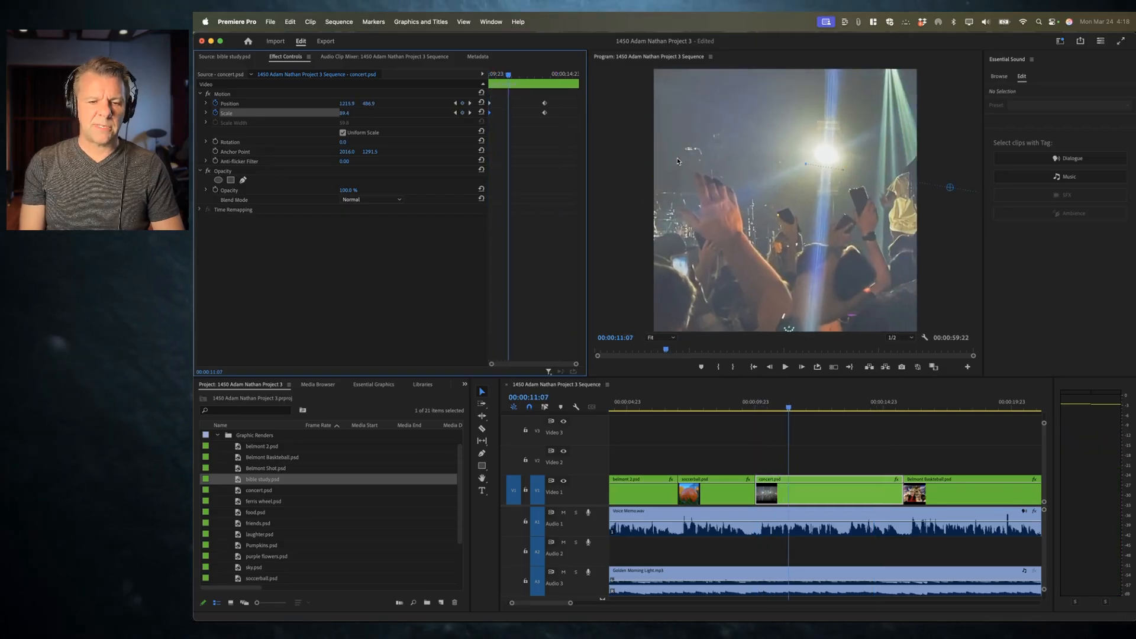
Step: Apply Ease Out to the concert clip's starting keyframes
mouse_move(508, 75)
mouse_down()
mouse_move(482, 75)
mouse_move(507, 76)
mouse_up()
right_click(490, 105)
mouse_move(550, 187)
click(609, 250)
Step: Apply Ease In to the concert clip's ending Position and Scale keyframes
drag(536, 97, 558, 125)
drag(509, 76, 535, 76)
right_click(545, 105)
mouse_move(592, 187)
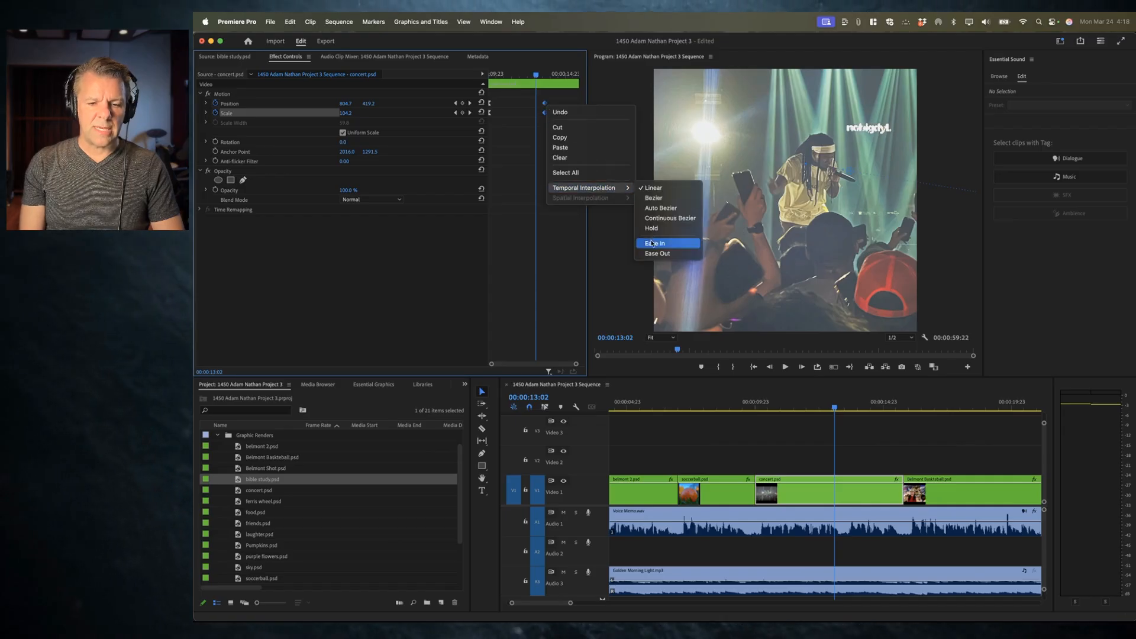
click(651, 243)
Step: Play the eased concert clip animation from its start
drag(520, 74, 469, 73)
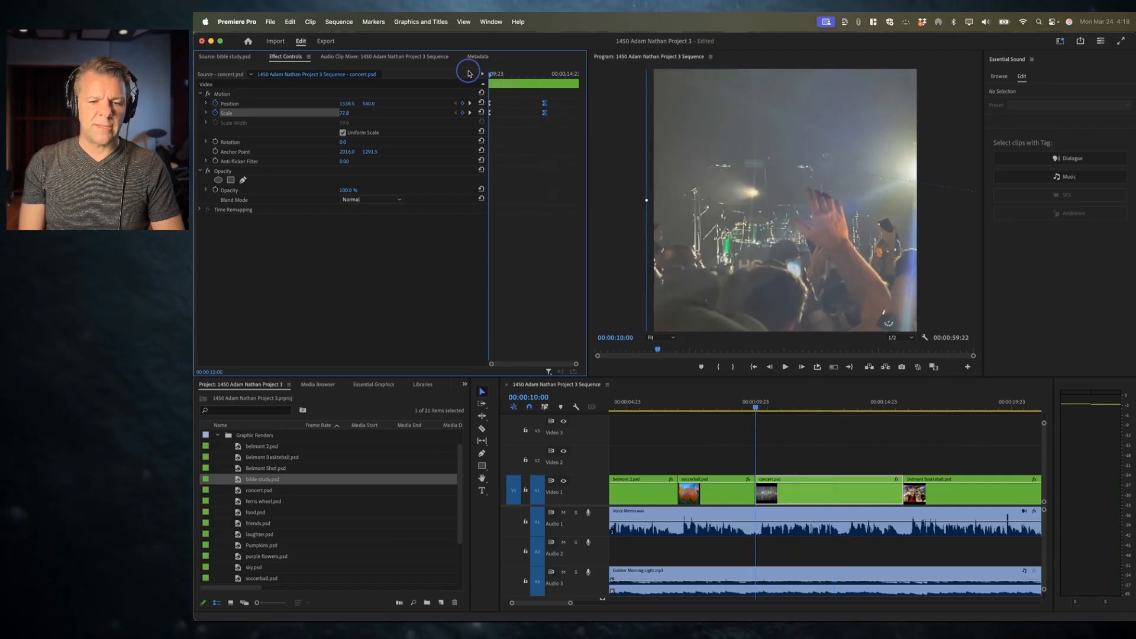
key(space)
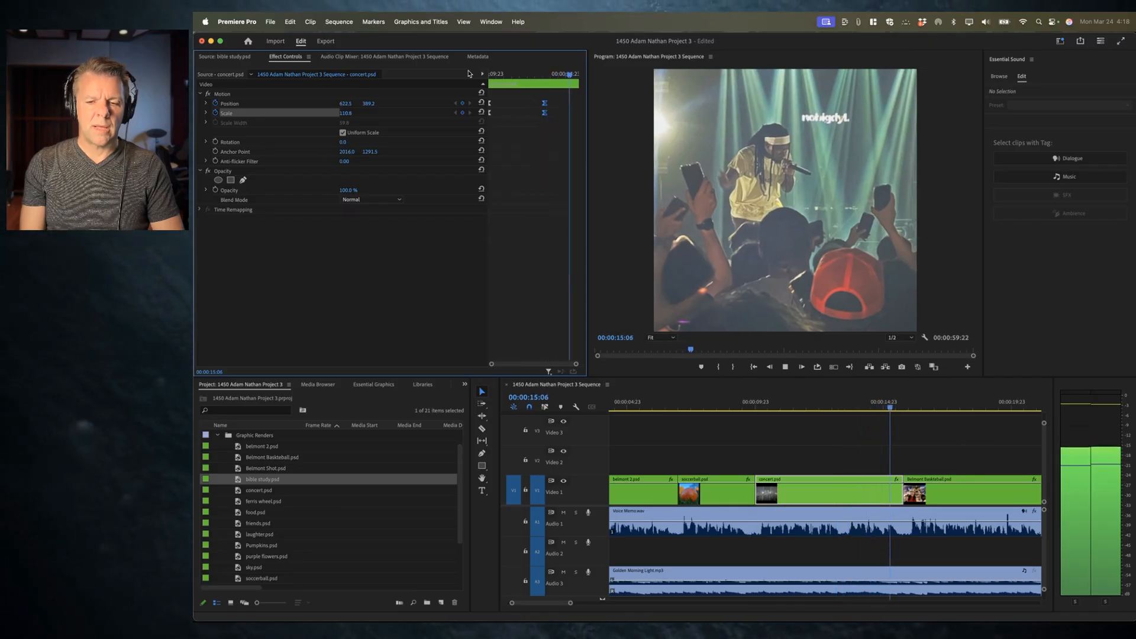
key(space)
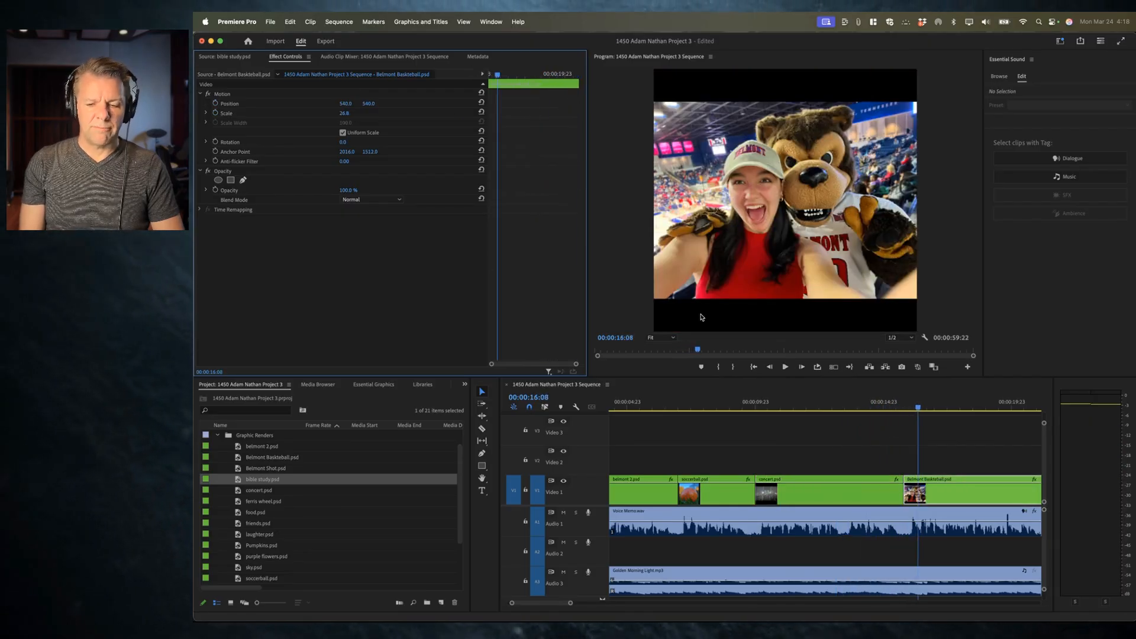
Step: Move the concert clip's ending Position and Scale keyframes to the end of the clip
click(861, 405)
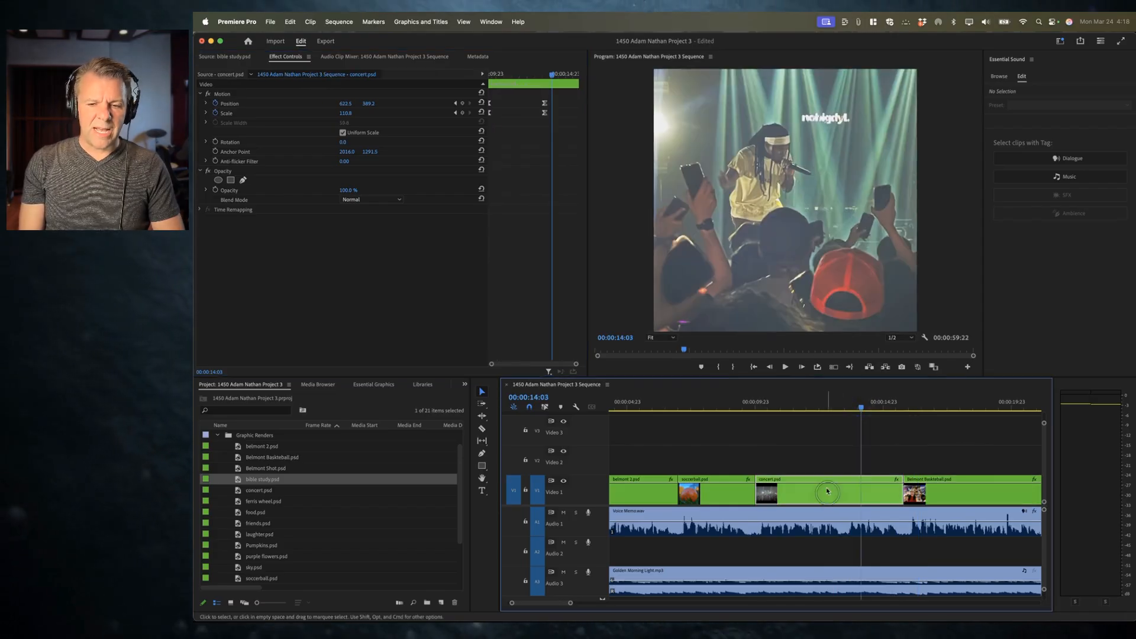
click(541, 103)
drag(549, 115, 579, 118)
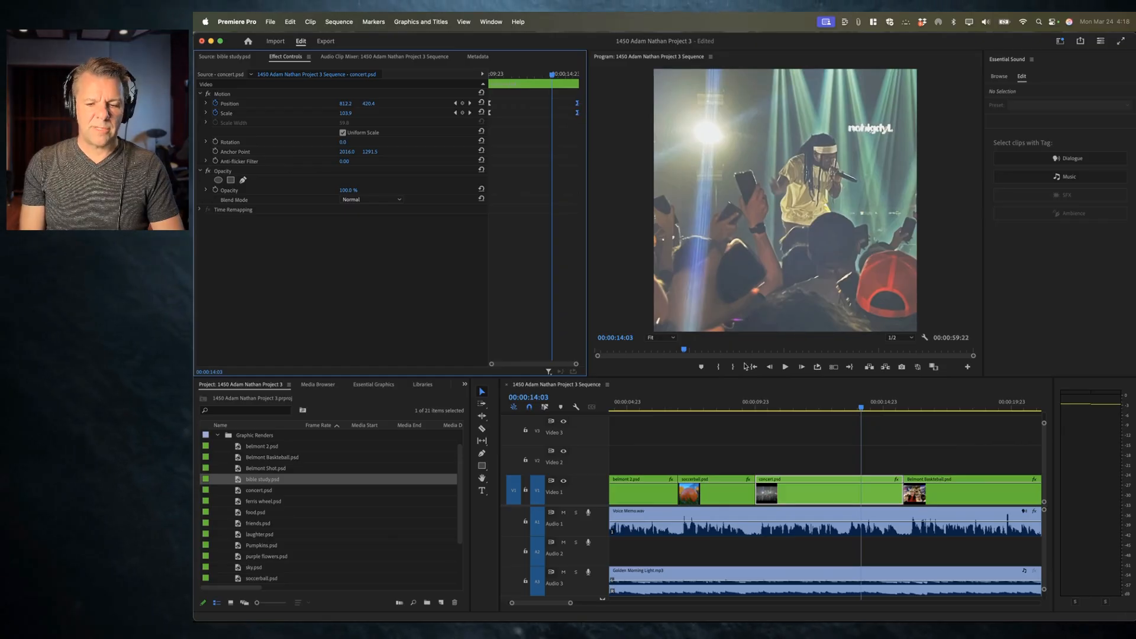
Step: Play the sequence from the concert clip into the Belmont Basketball clip
click(749, 408)
key(space)
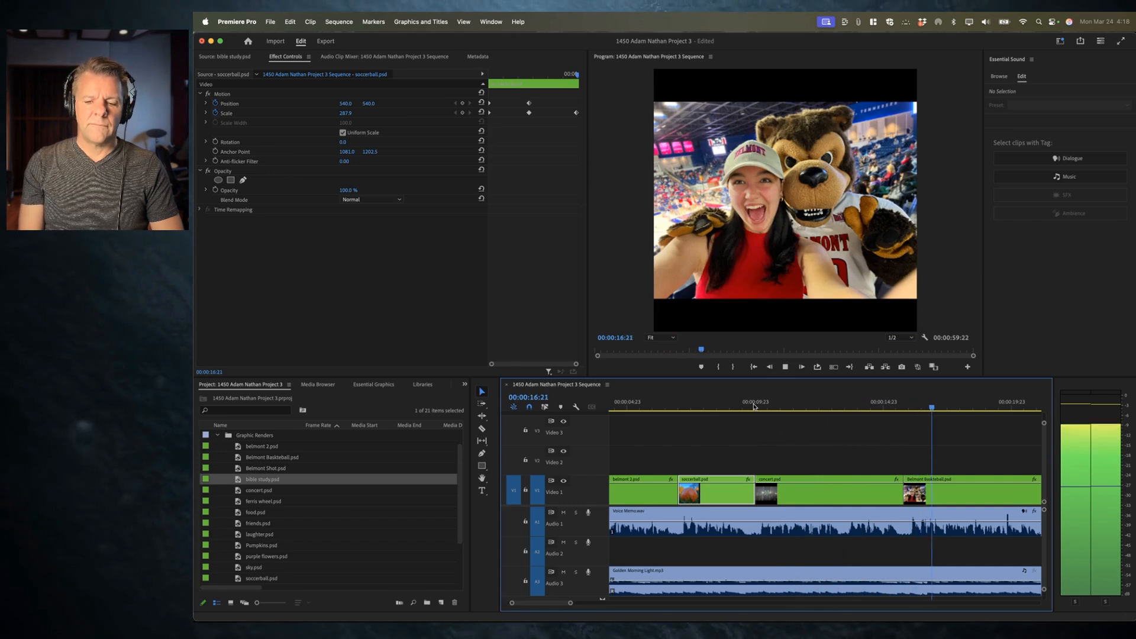
key(space)
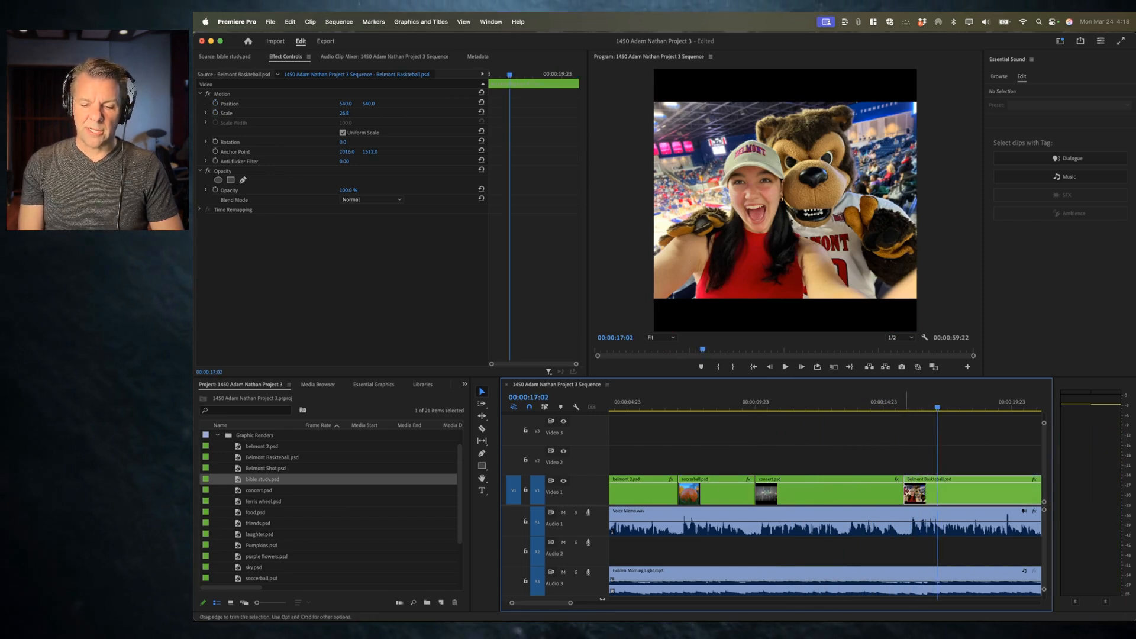
Step: Extend the concert clip's end slightly and move its ending keyframes to the new clip end
drag(903, 491, 908, 494)
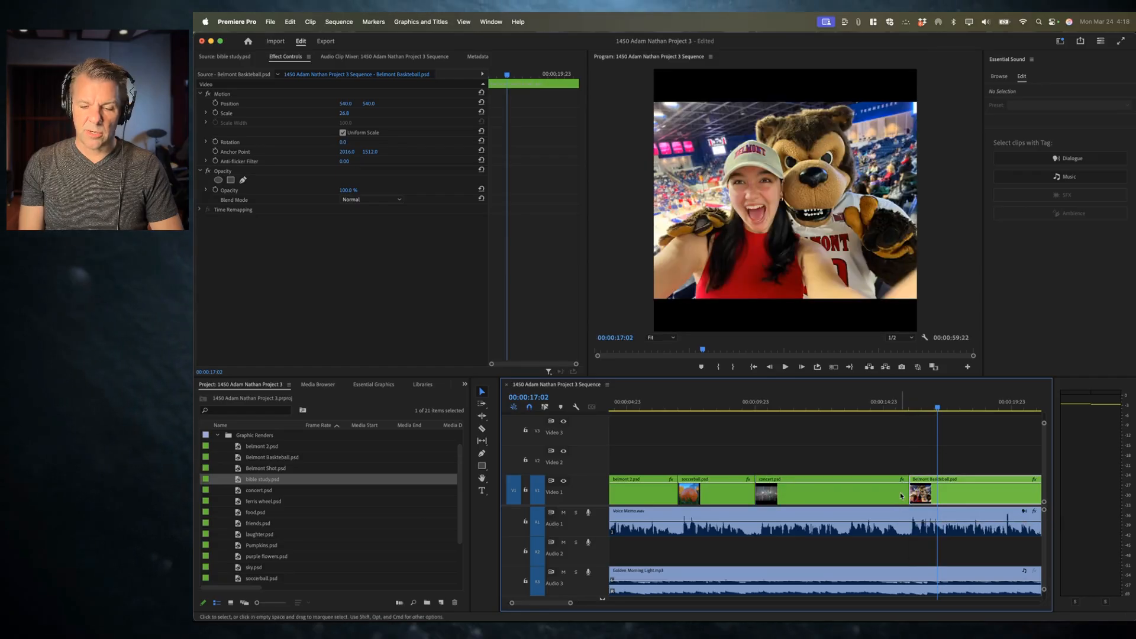
click(898, 493)
click(893, 402)
click(557, 102)
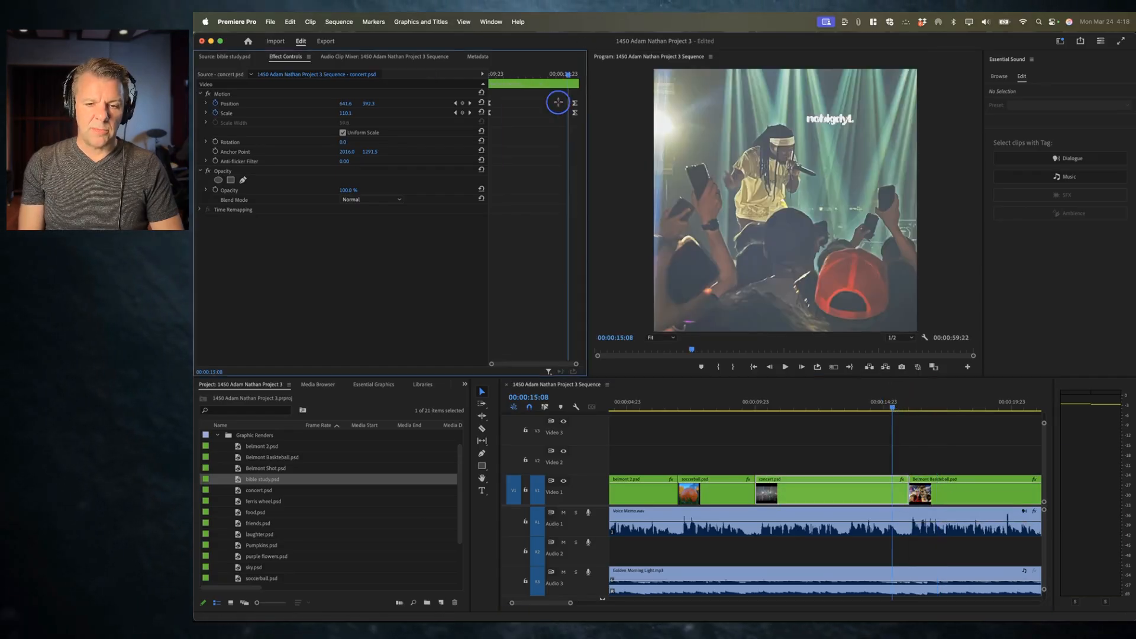
drag(574, 115, 581, 117)
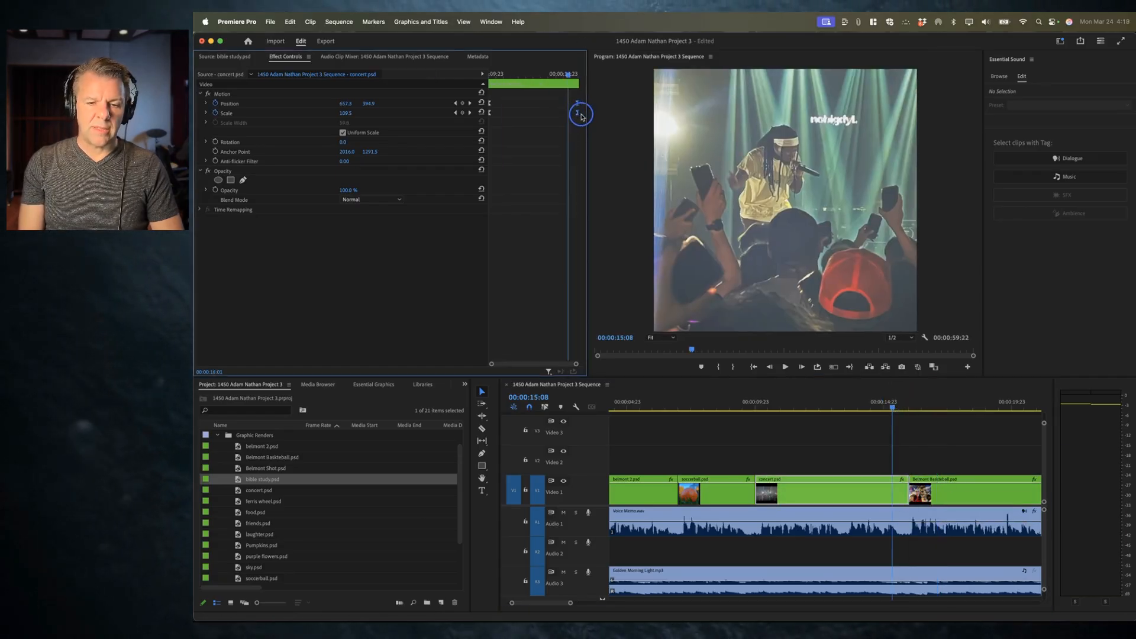
click(773, 394)
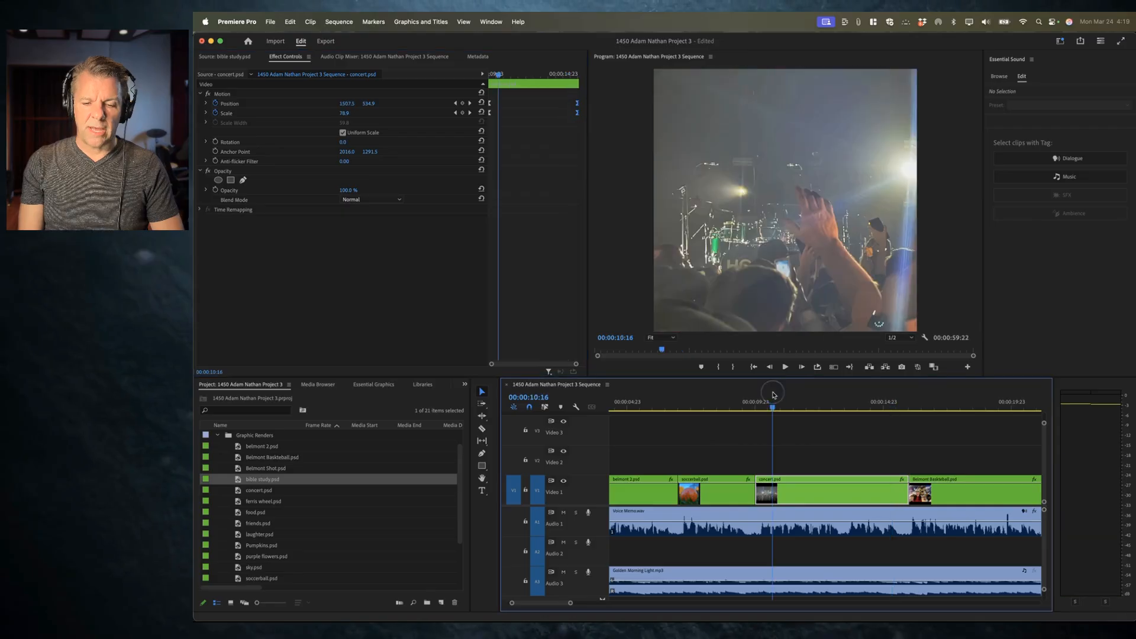
Step: Play the sequence through the concert clip's end, then play the Belmont Basketball clip from its start
click(898, 396)
scroll(898, 397, right, 5)
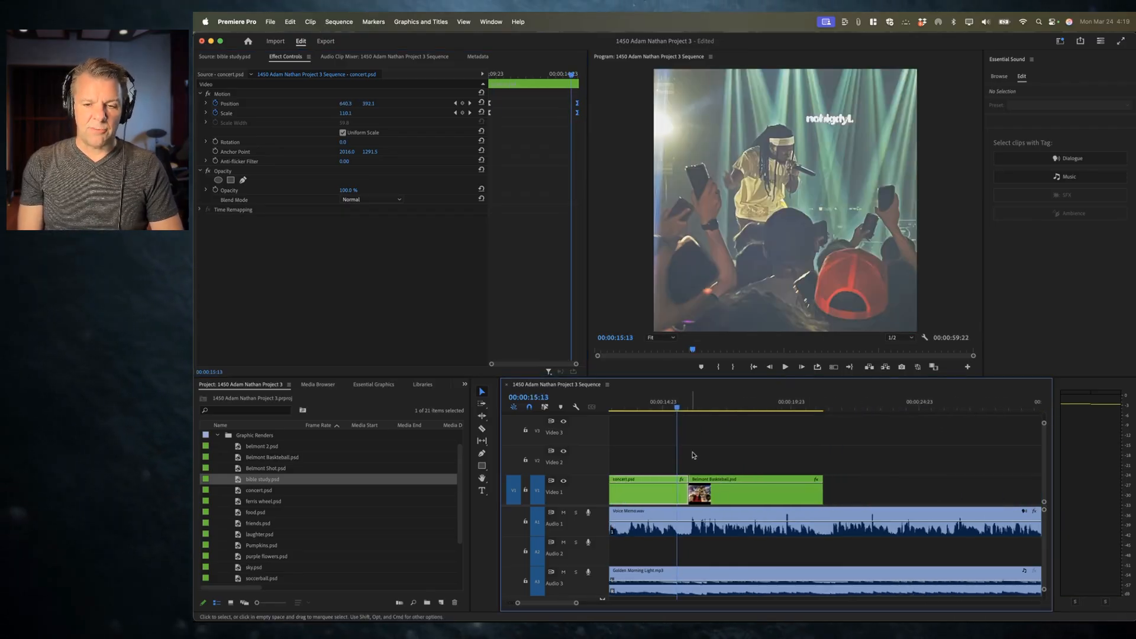
scroll(694, 453, left, 5)
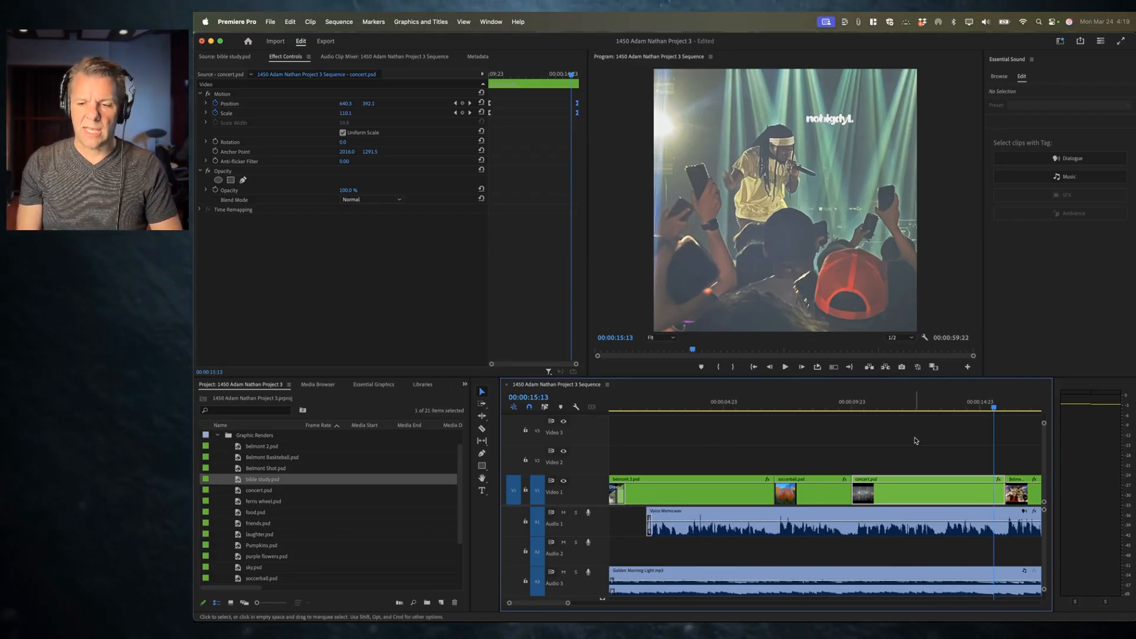
key(space)
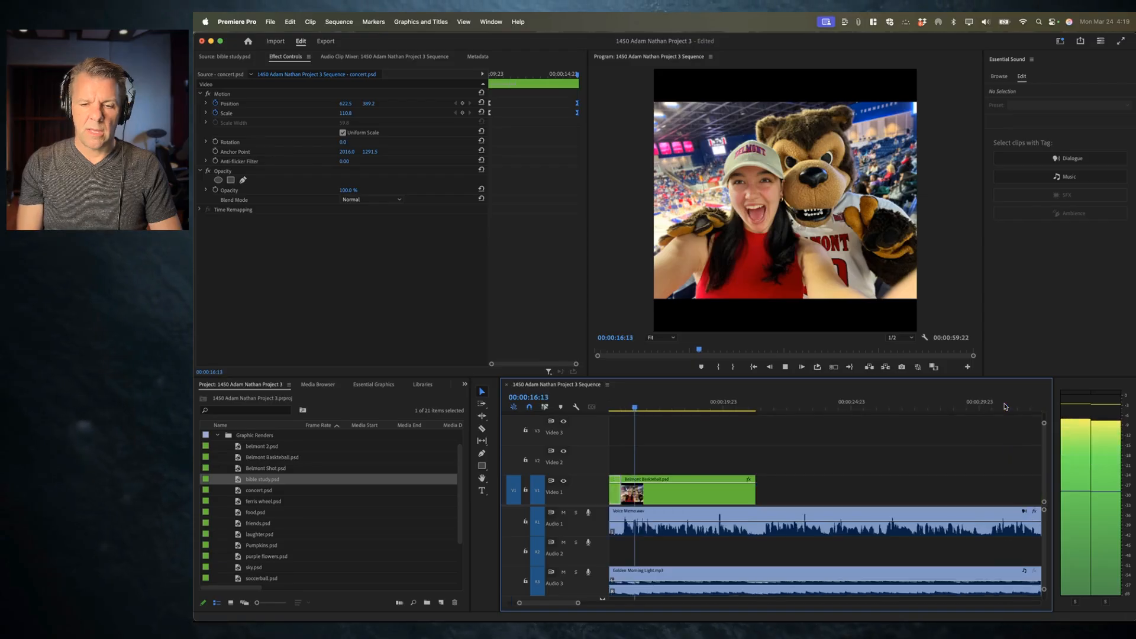
click(732, 473)
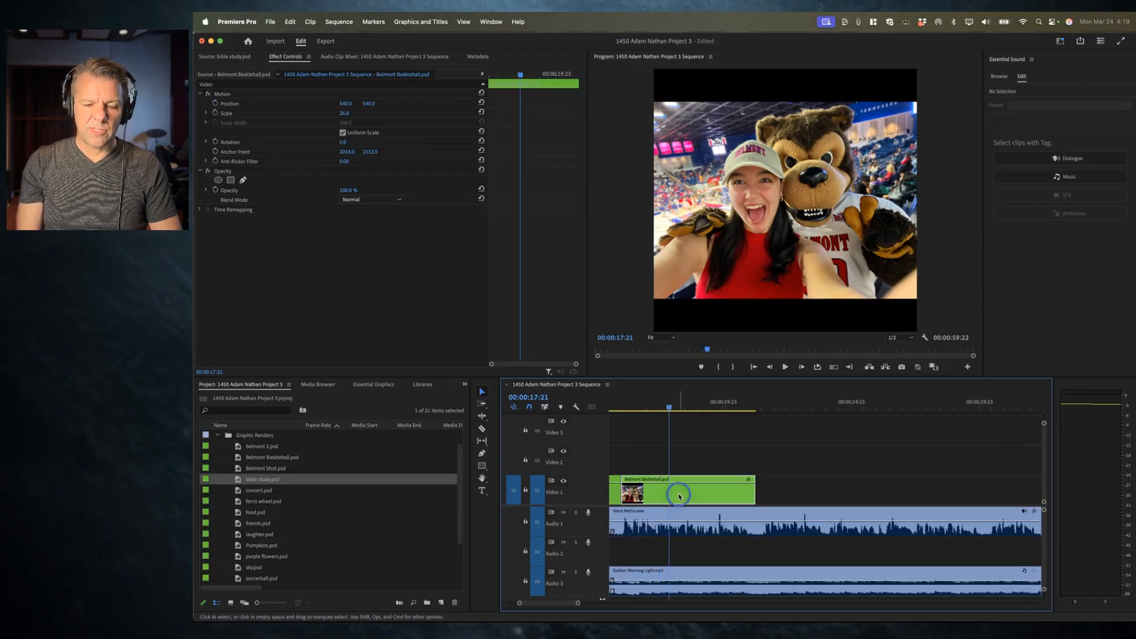
key(Up)
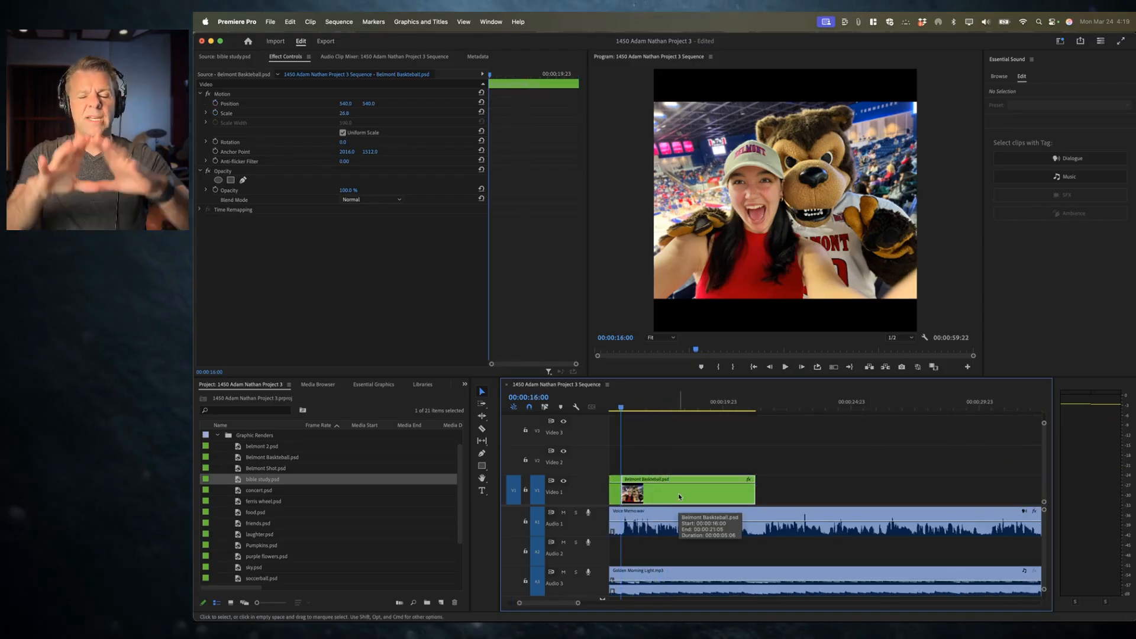
click(679, 496)
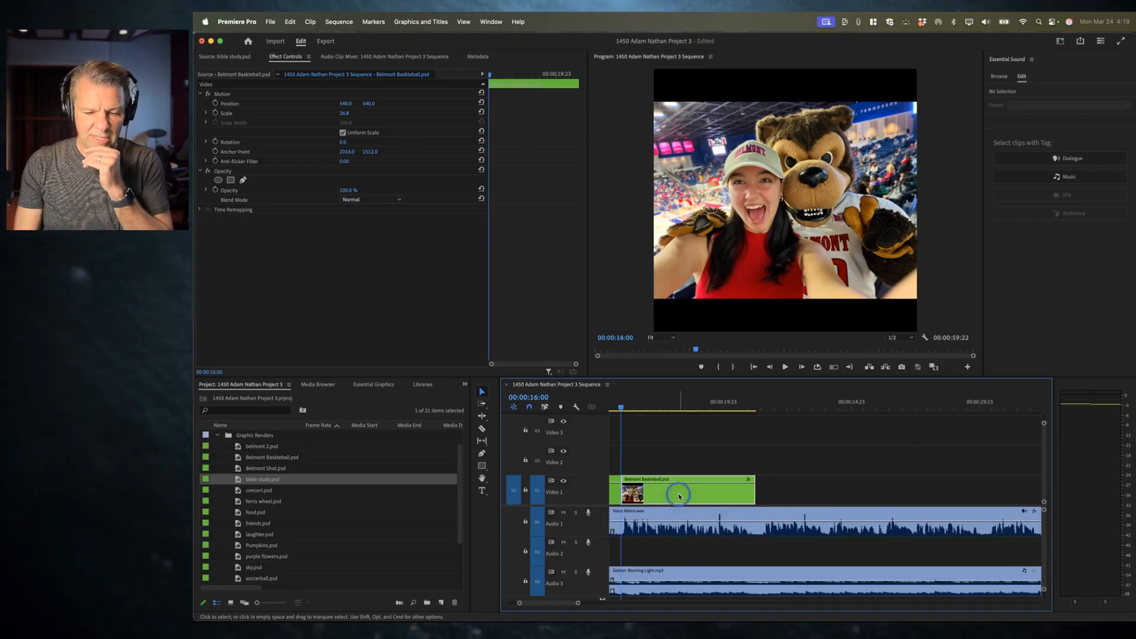
key(space)
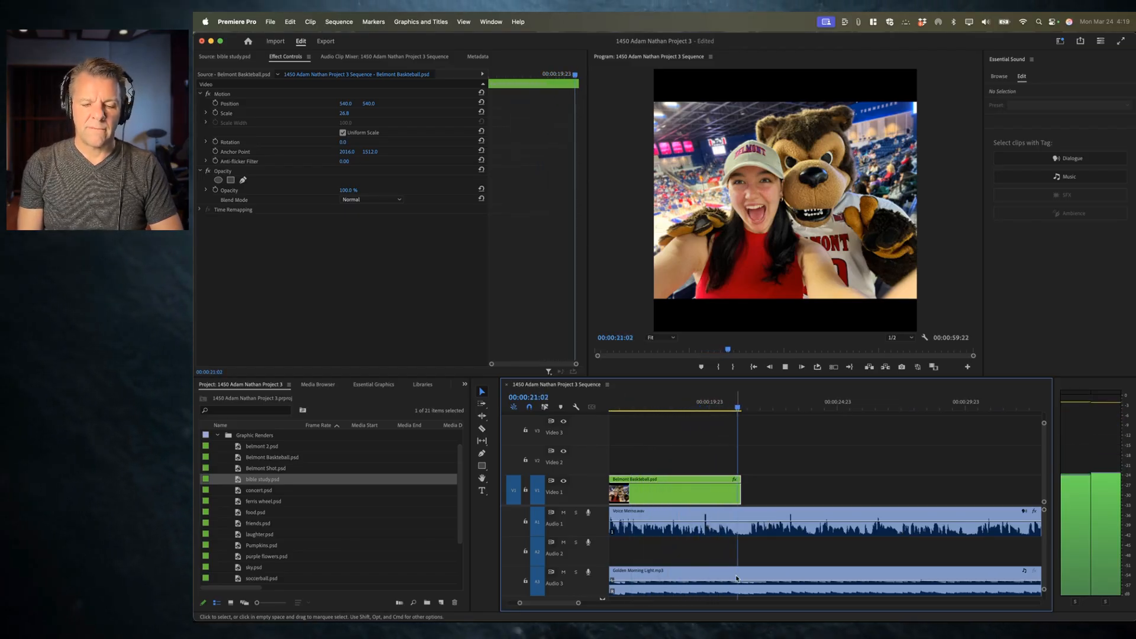
key(space)
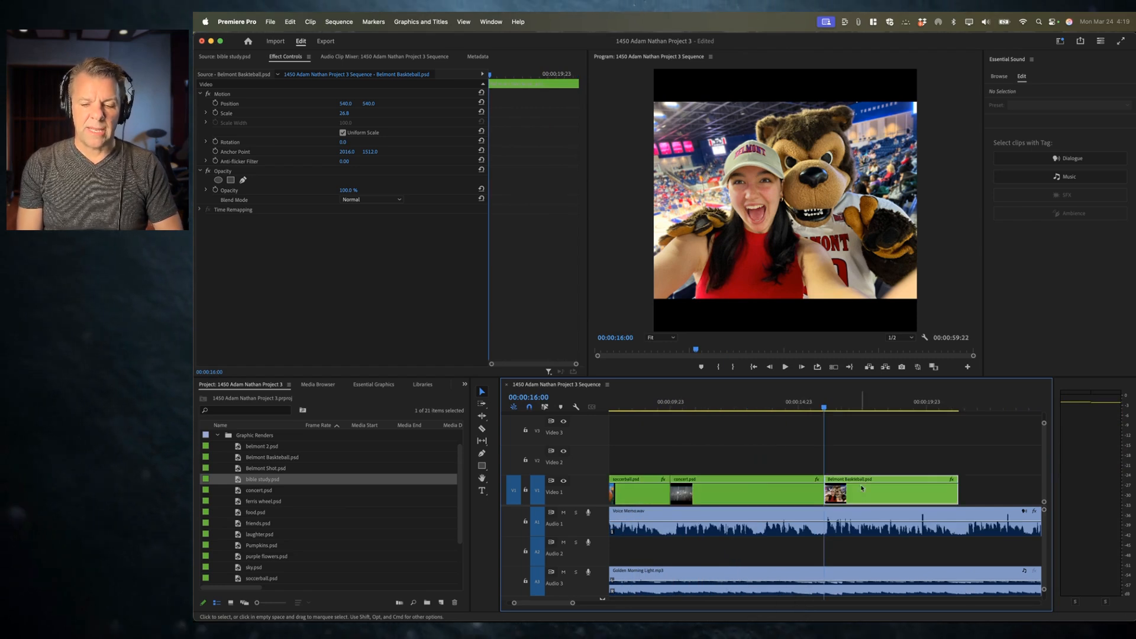
Step: Add starting Position and Scale keyframes on the Belmont Basketball clip, enlarging it to about 55.8 and moving it down to 540, 702.1
click(216, 104)
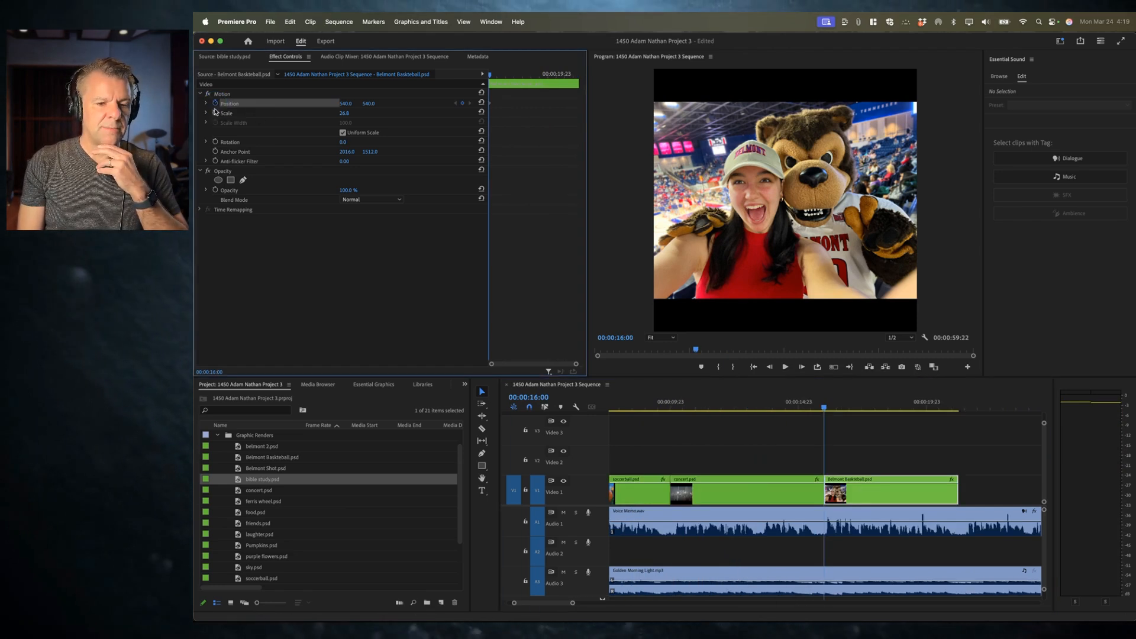
click(216, 113)
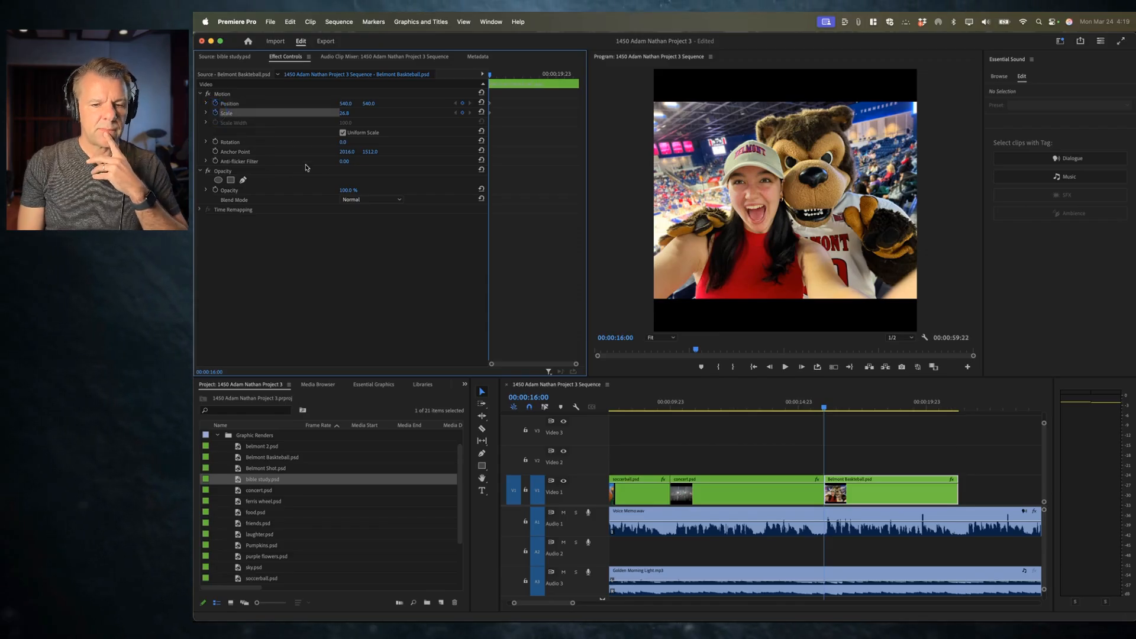
mouse_move(343, 113)
mouse_down()
mouse_move(414, 112)
mouse_move(299, 113)
mouse_move(336, 113)
mouse_up()
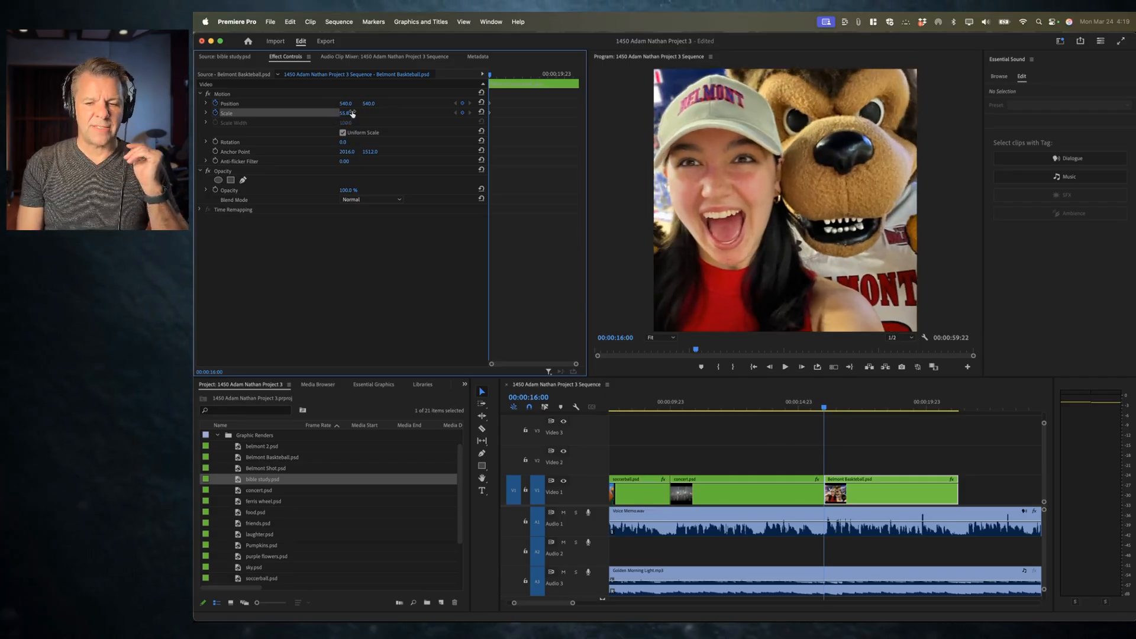
click(301, 115)
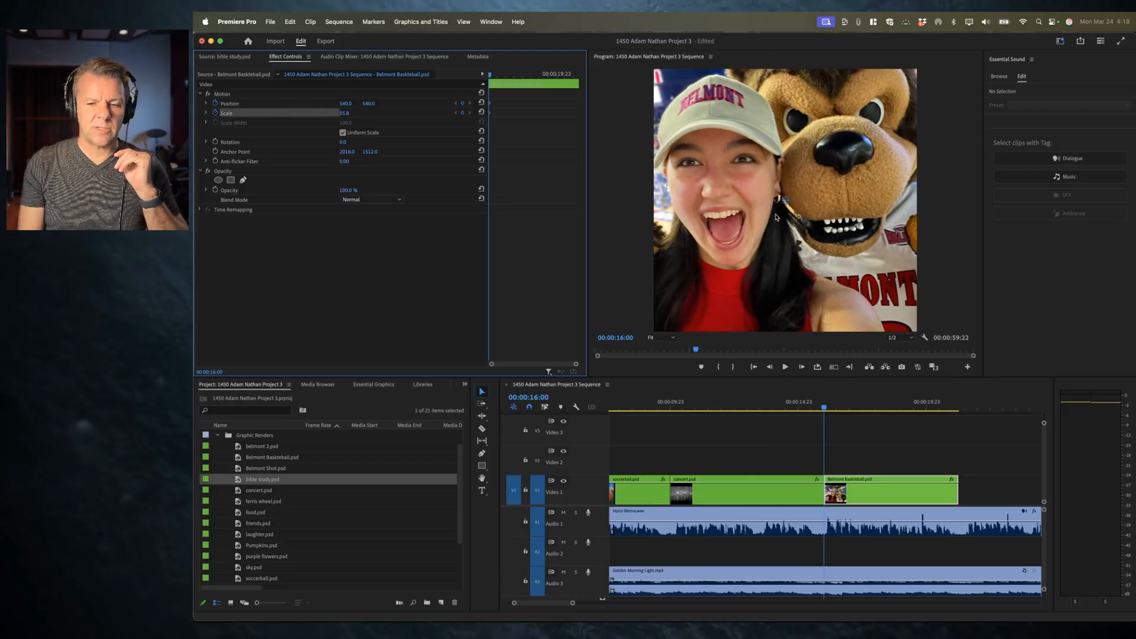
drag(807, 202, 807, 211)
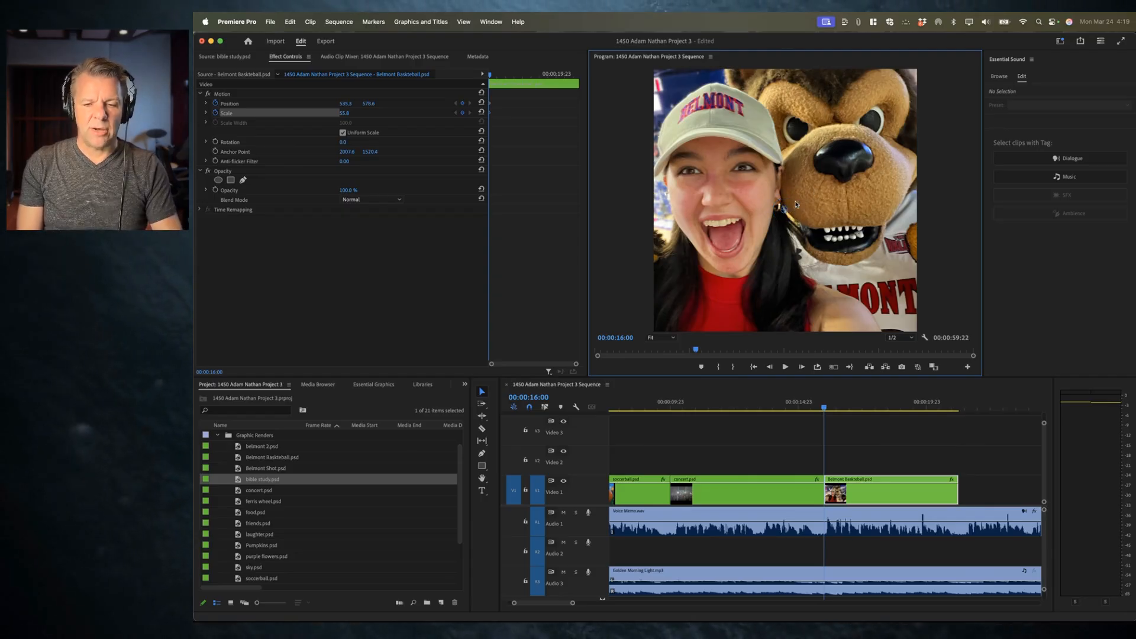
drag(772, 143, 769, 173)
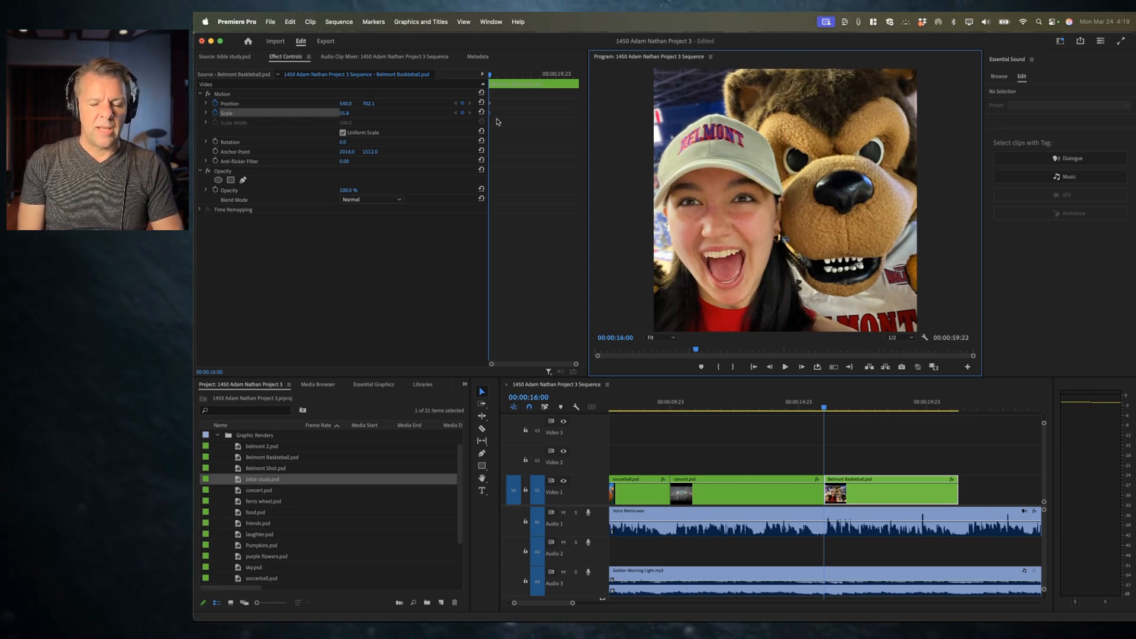
Step: Near the clip's end, add ending keyframes by scaling the image to about 25.8 and moving it to 540, 538.9
key(space)
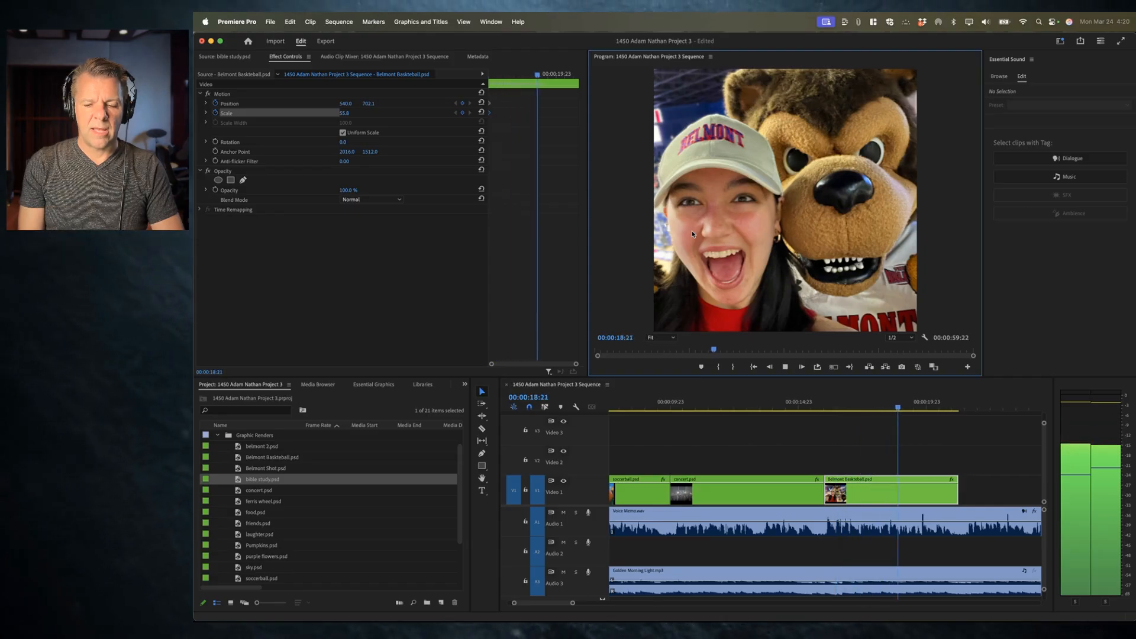
key(space)
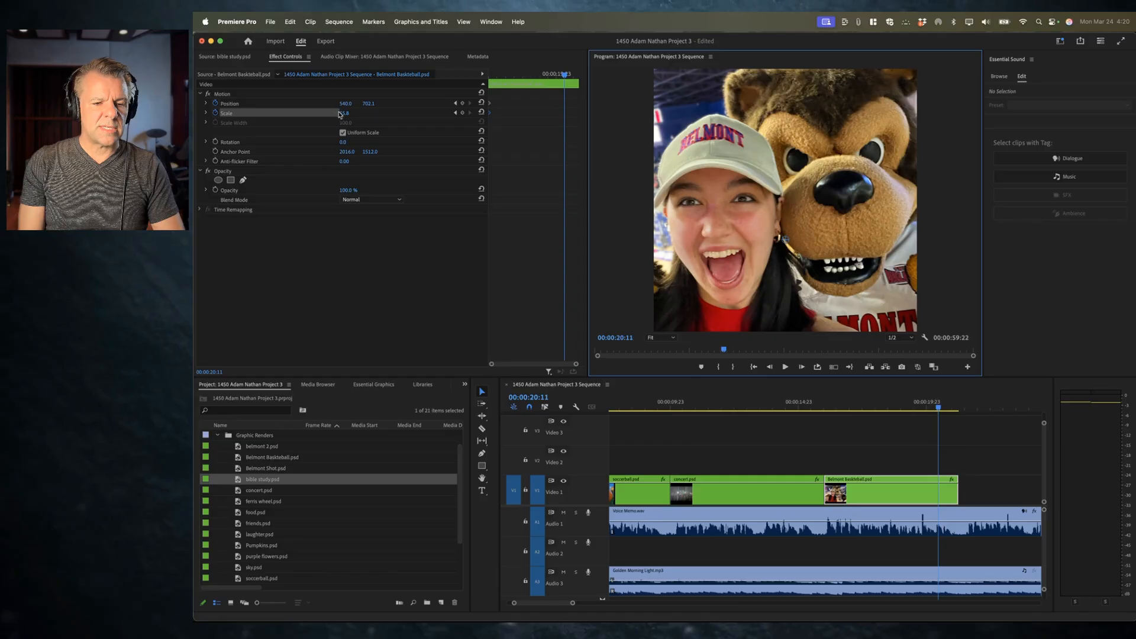
drag(346, 117, 348, 113)
drag(721, 188, 720, 146)
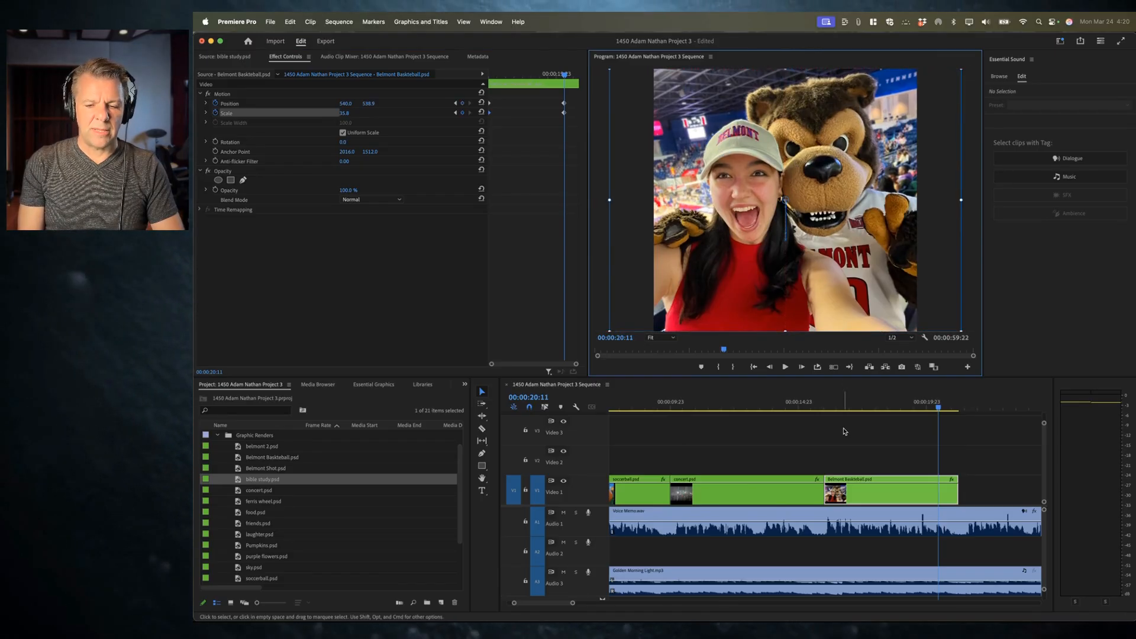
Step: Play the sequence from the concert clip through the Belmont Basketball animation
click(822, 407)
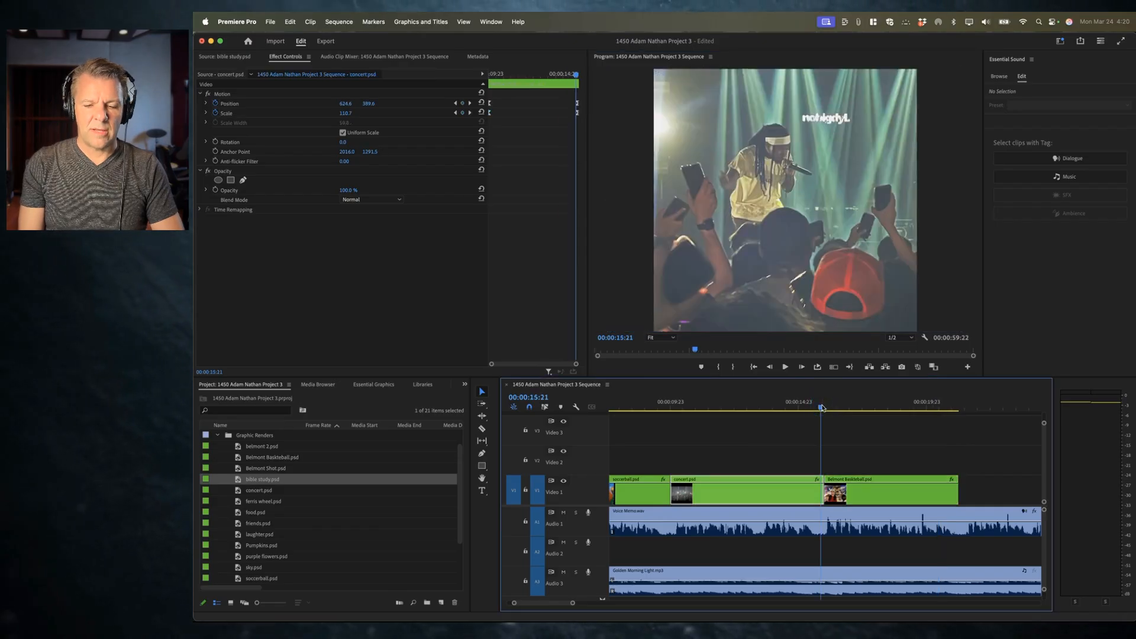
key(space)
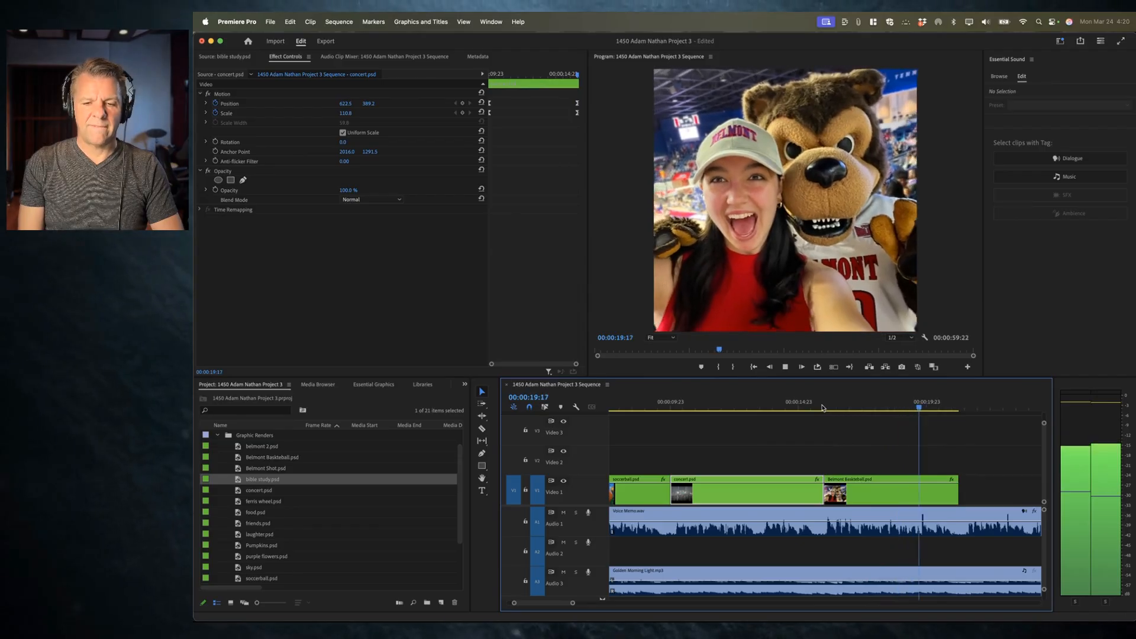
key(space)
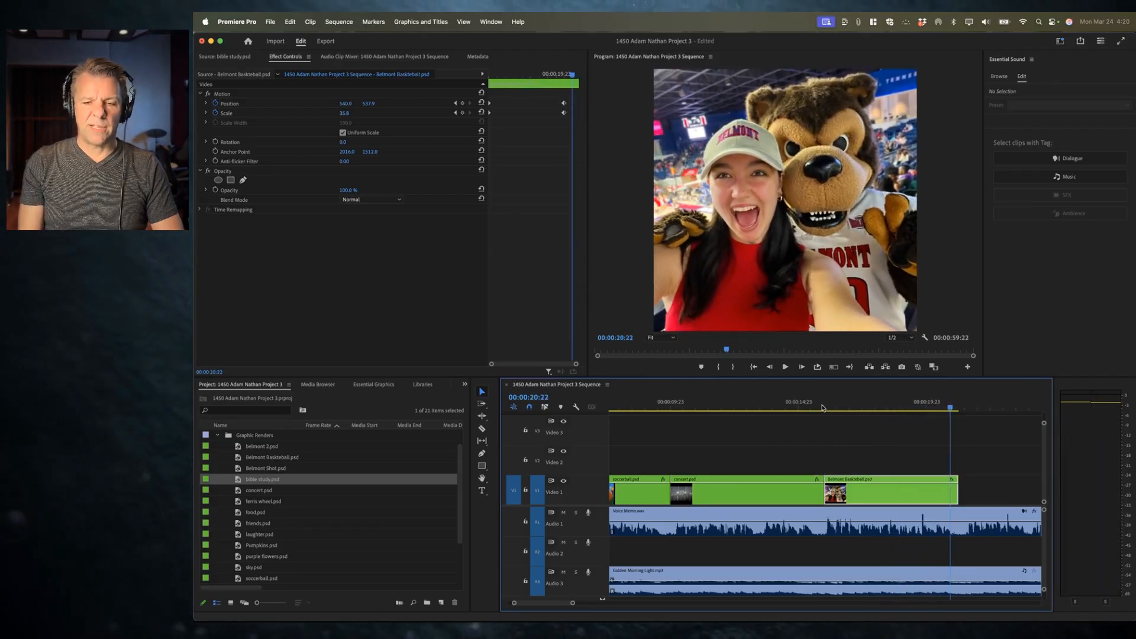
Step: Move the Belmont clip's ending Position and Scale keyframes to the end of the clip and replay the animation
mouse_move(573, 127)
mouse_down()
mouse_move(539, 87)
mouse_move(583, 118)
mouse_up()
drag(552, 70, 482, 71)
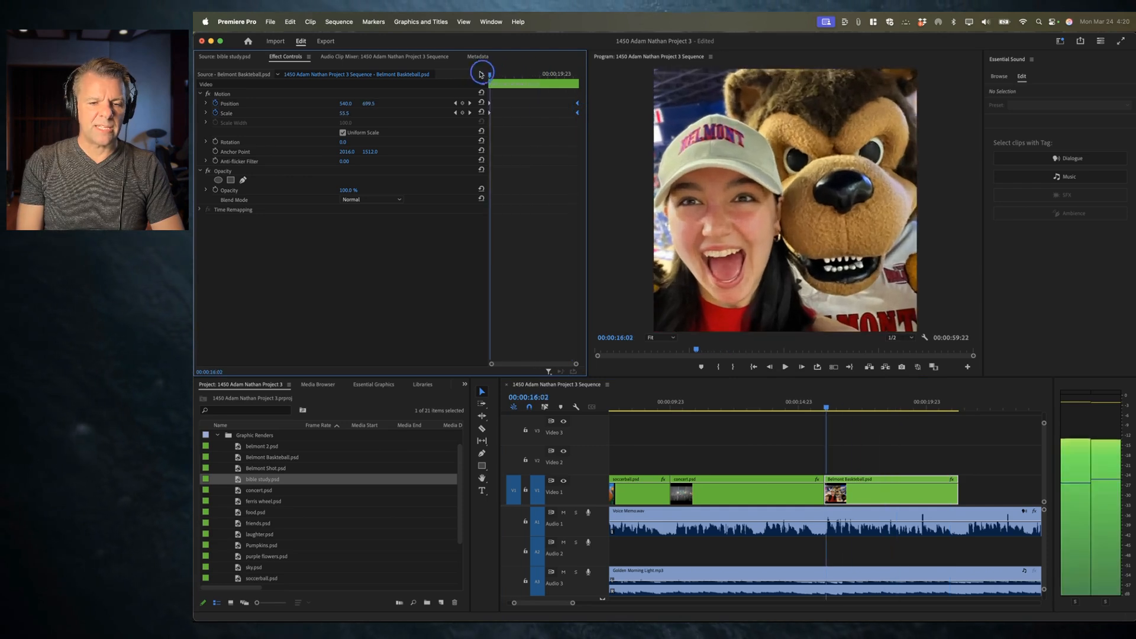
key(space)
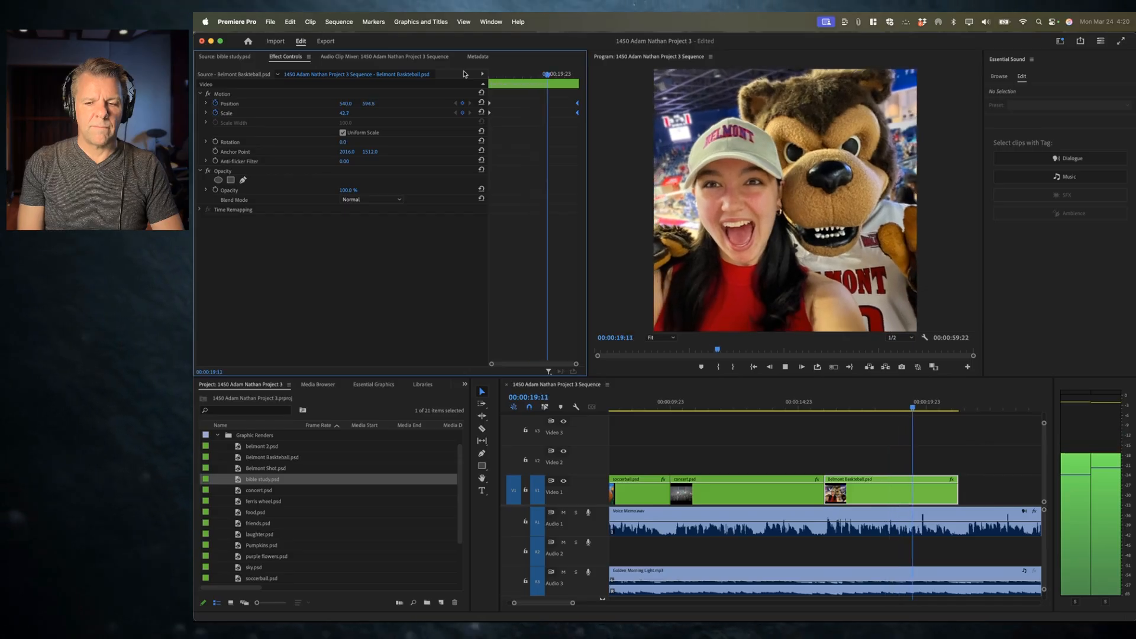
key(space)
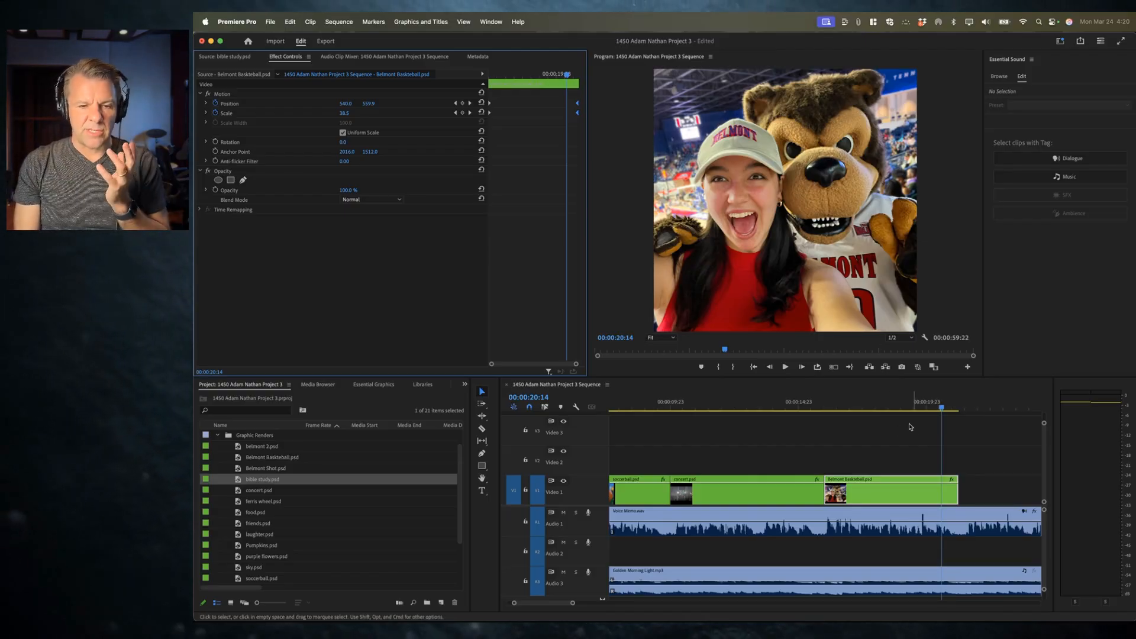
Step: Set the Belmont clip's Scale at the current frame to 21.5
click(344, 113)
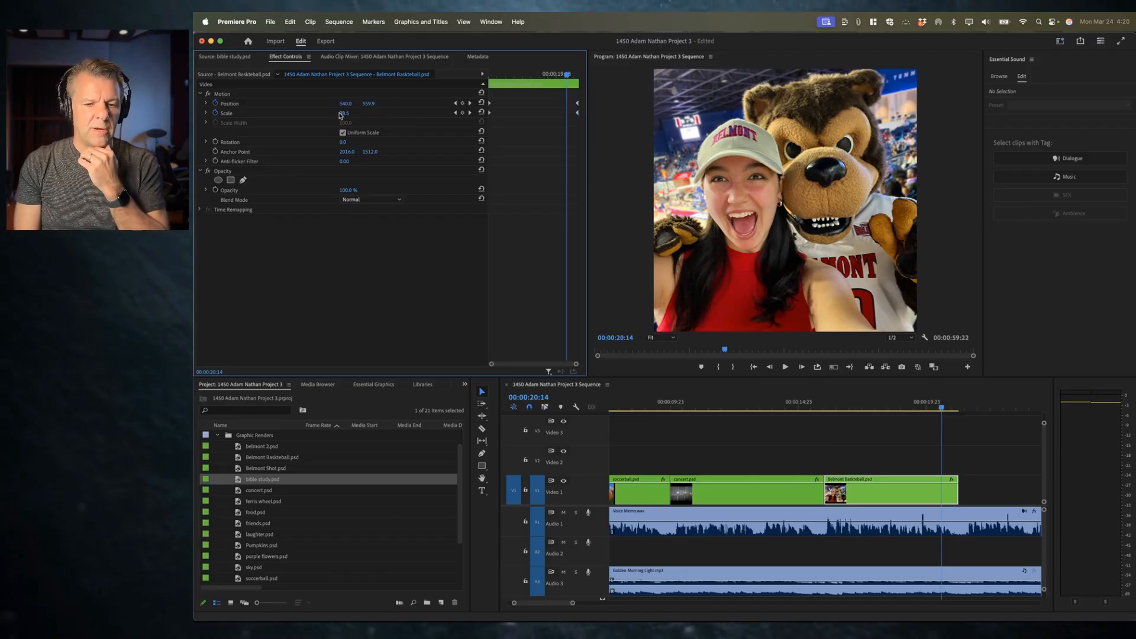
text(21.5)
key(Return)
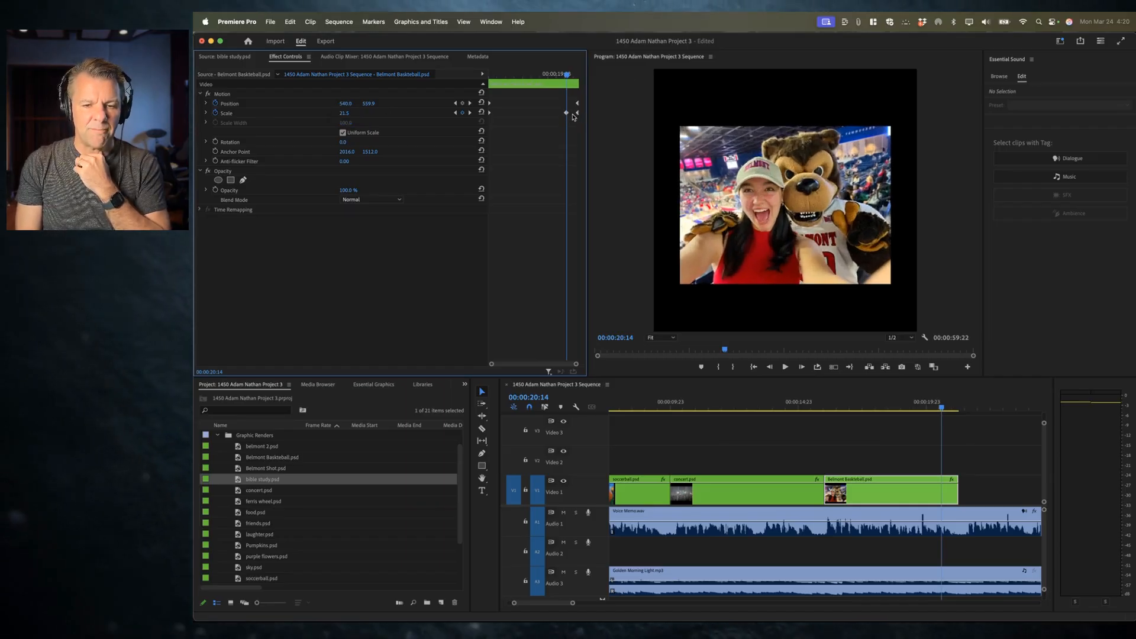
Step: Play the Belmont Basketball animation from the clip's start
click(543, 74)
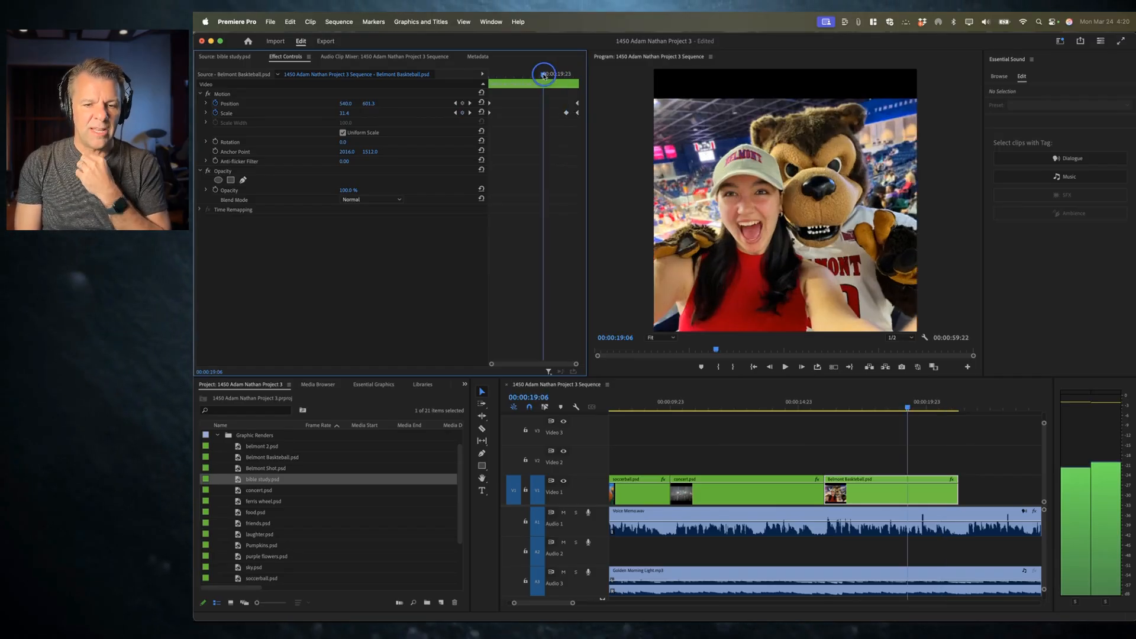
drag(543, 74, 490, 74)
key(space)
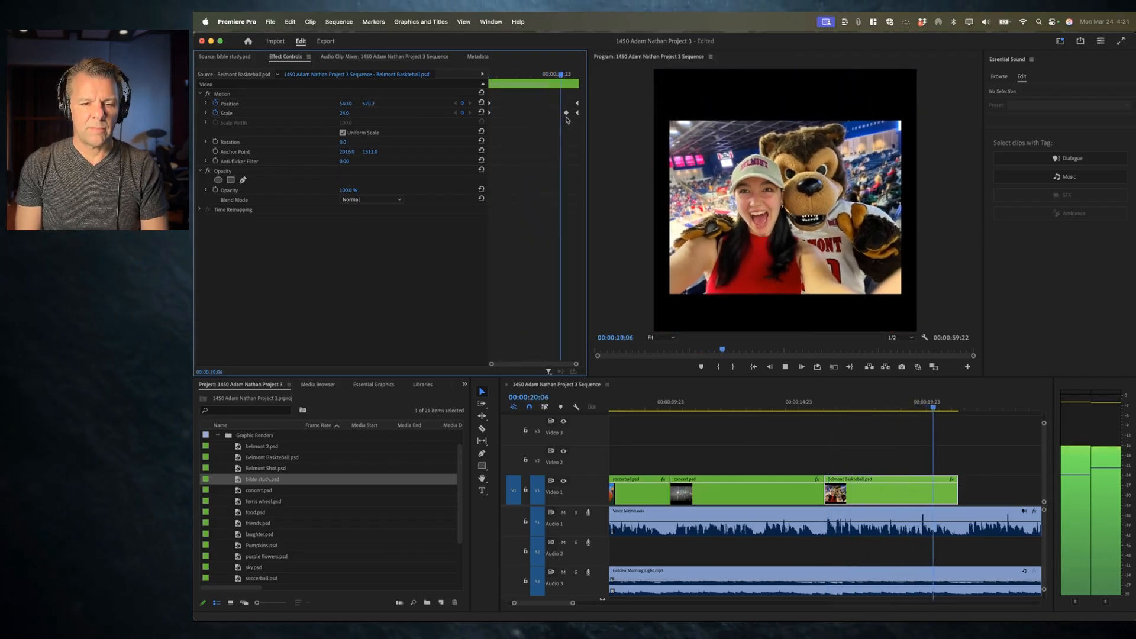
key(space)
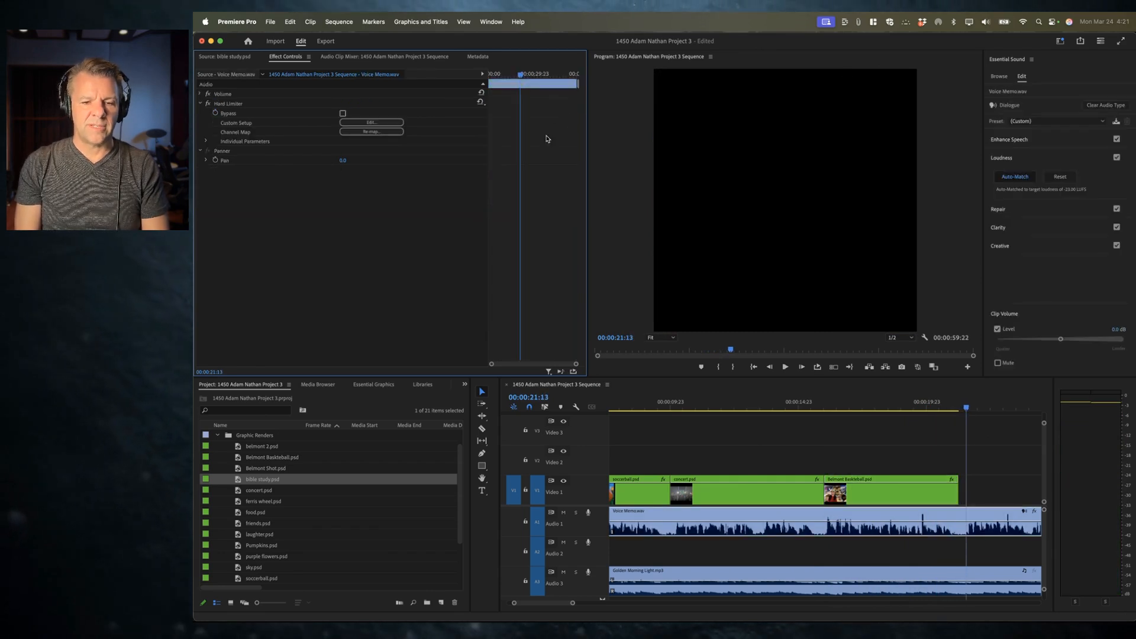
Step: Delete the extra Scale keyframe and the ending Position and Scale keyframes of the Belmont clip
click(898, 400)
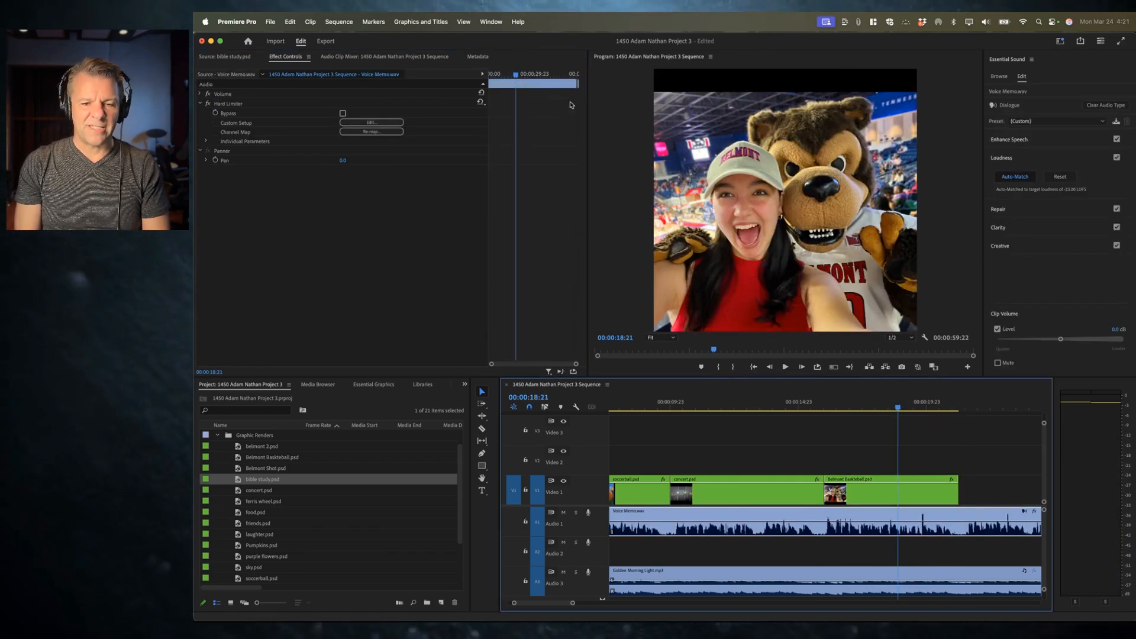
click(891, 497)
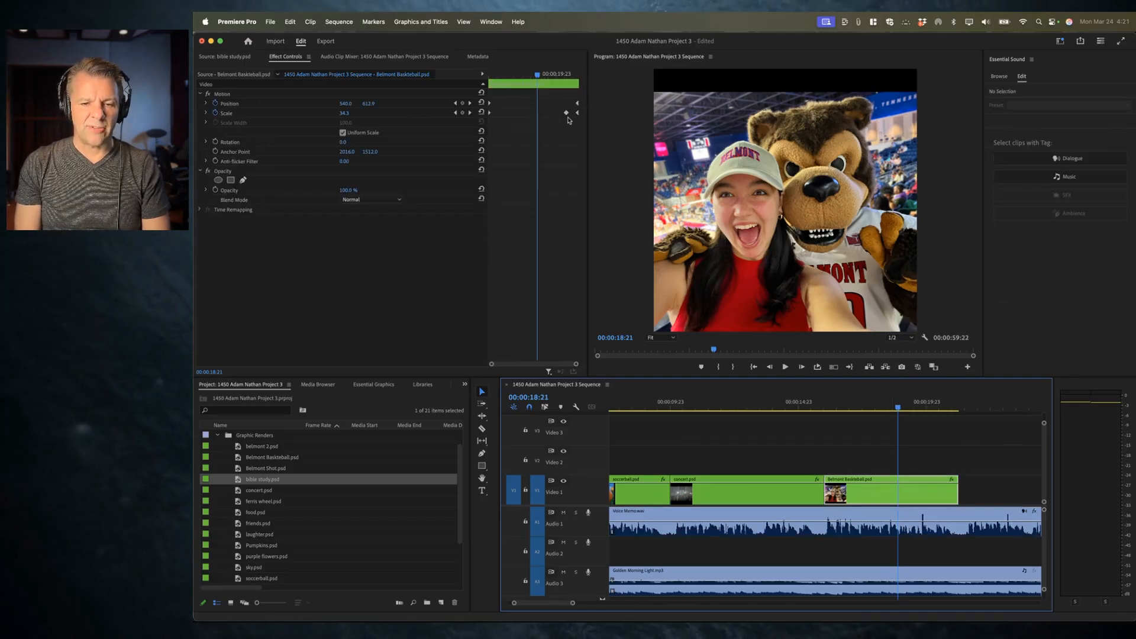
click(566, 113)
key(Delete)
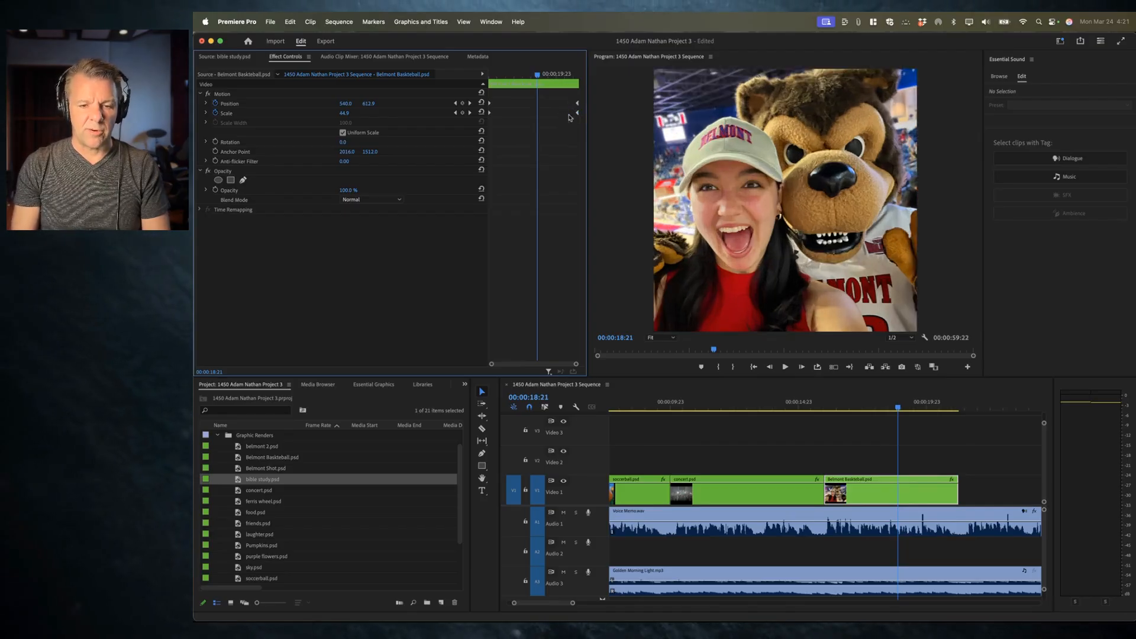
drag(563, 93, 595, 129)
key(Delete)
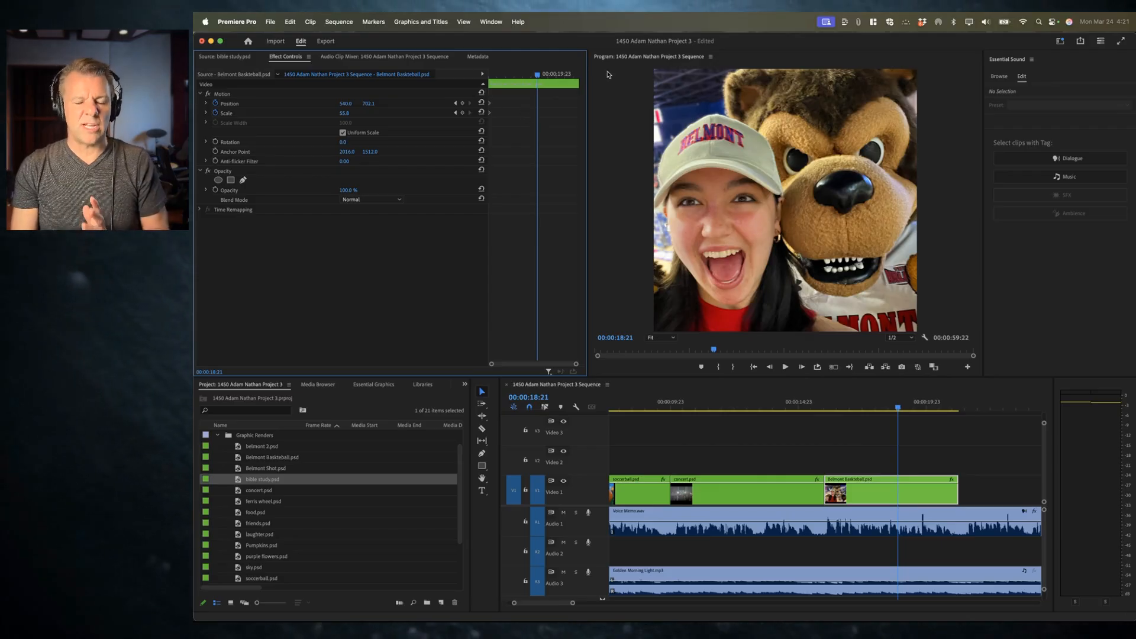
Step: At 00:00:19:15, add ending keyframes by setting Scale to about 26.8 and centring the image at 540, 540
drag(536, 75, 550, 74)
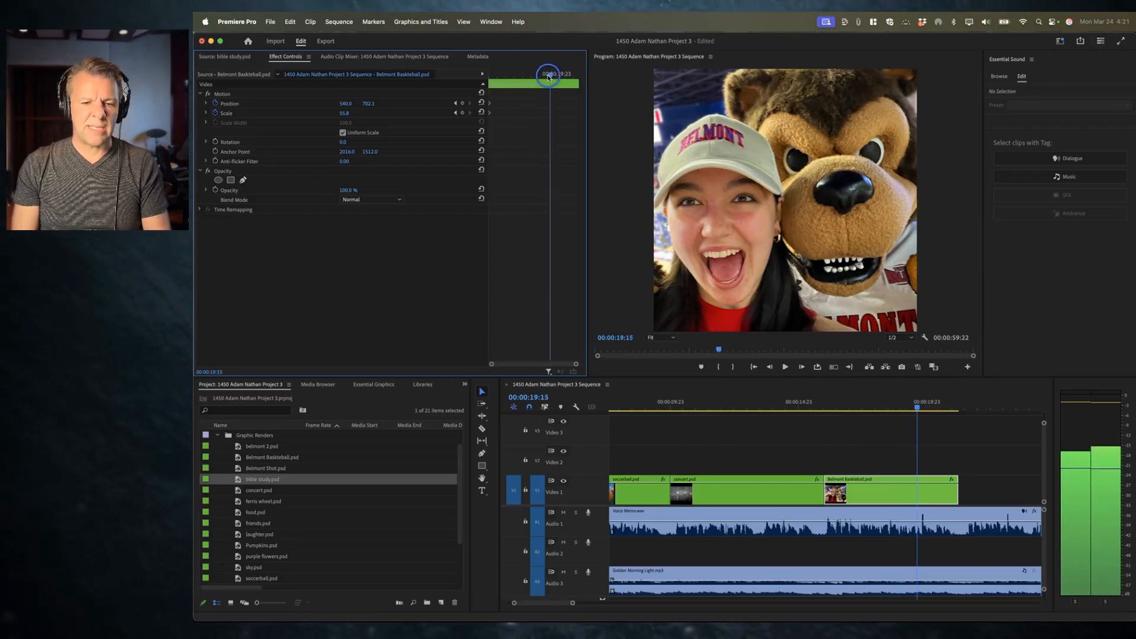
drag(345, 114, 352, 113)
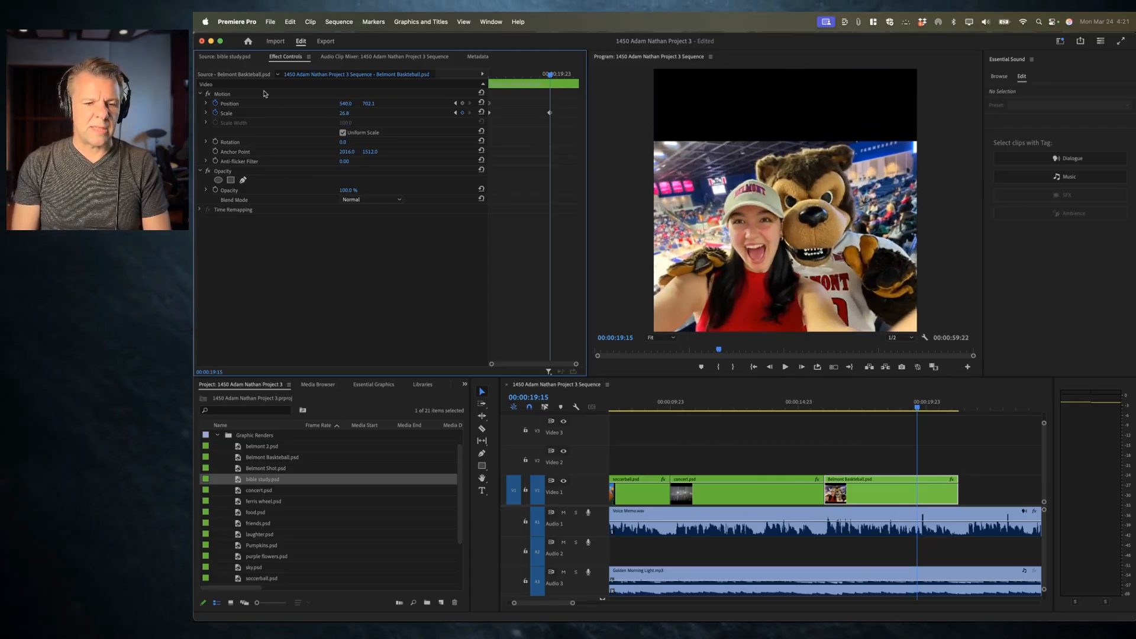
click(237, 94)
drag(723, 175, 723, 144)
drag(792, 146, 794, 142)
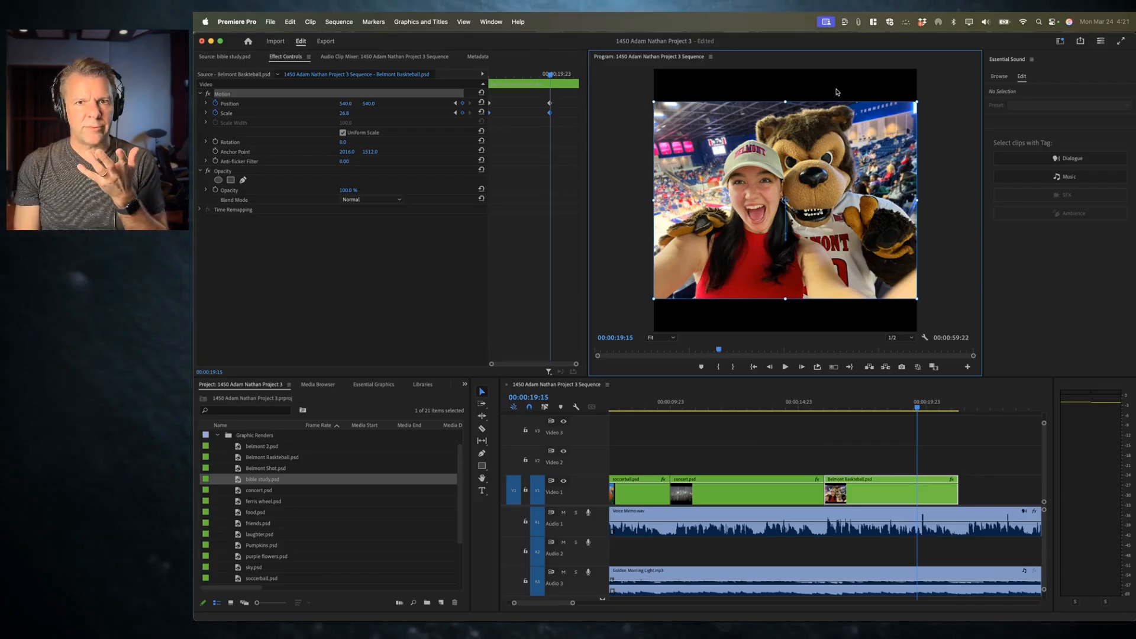
Step: Move the Belmont Basketball clip up from Video 1 to the Video 2 track
click(857, 451)
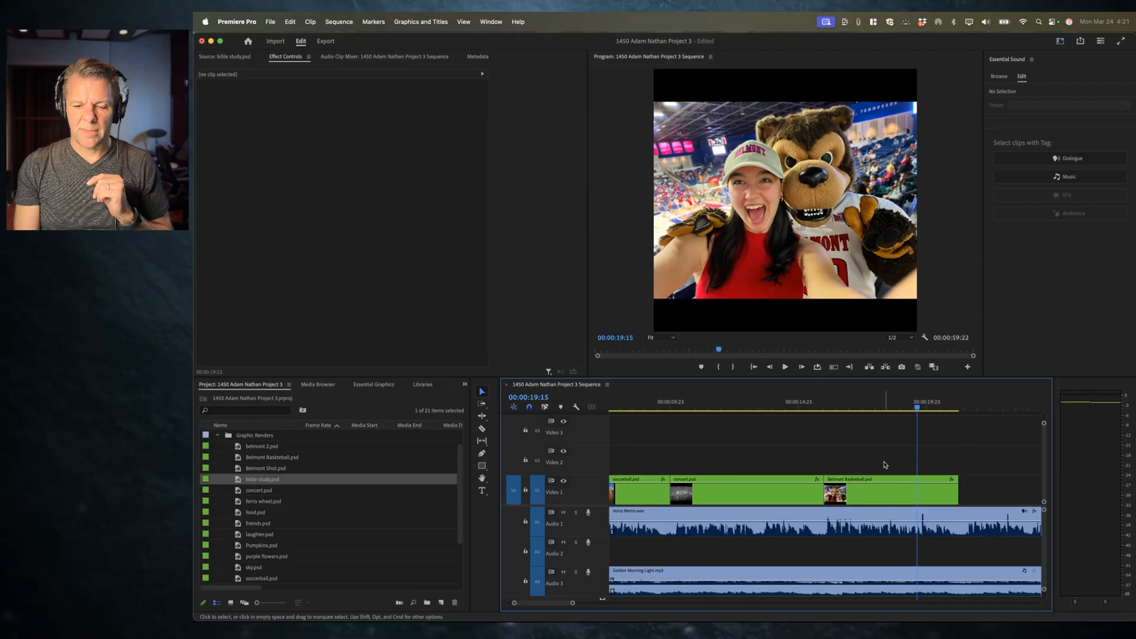
click(878, 502)
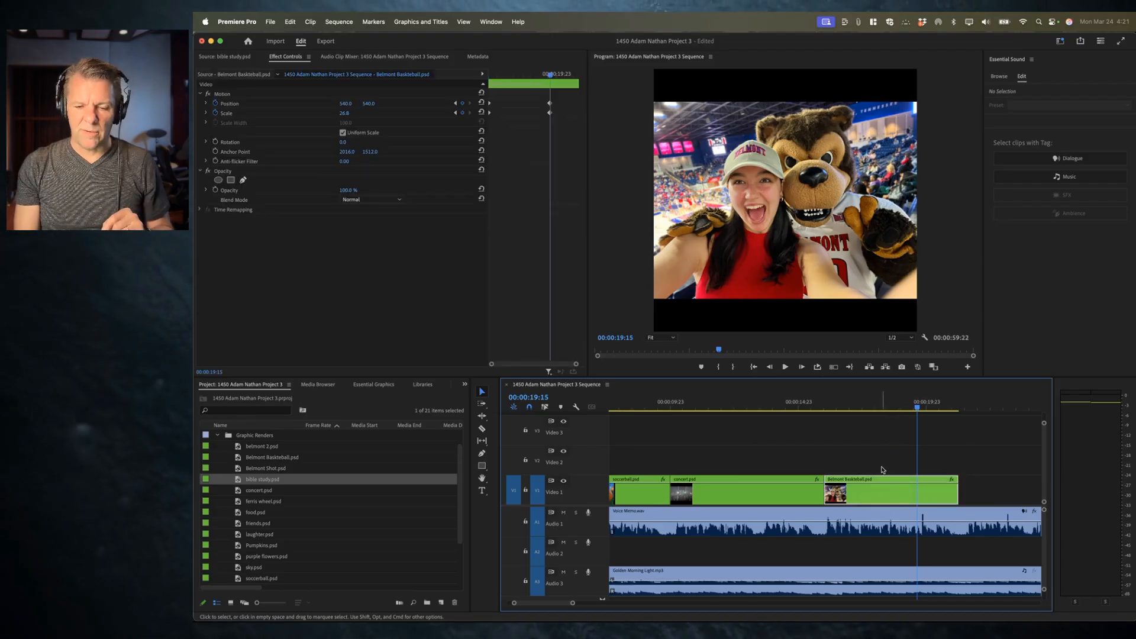
drag(875, 499, 874, 473)
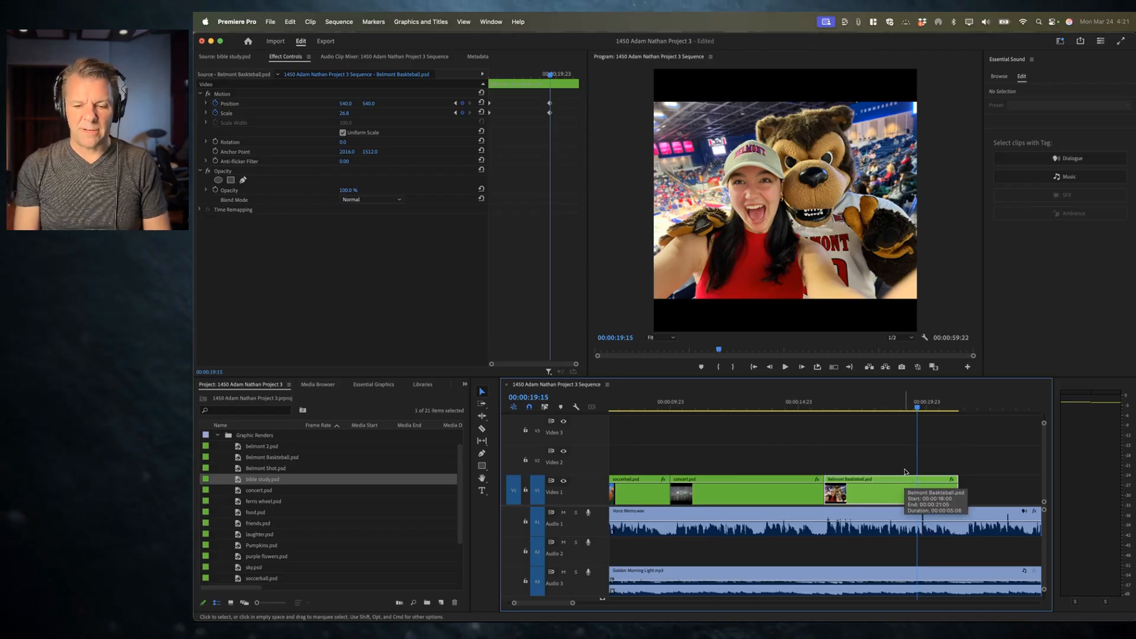
Step: Play the Belmont Basketball section to check the moved clip
click(827, 401)
key(space)
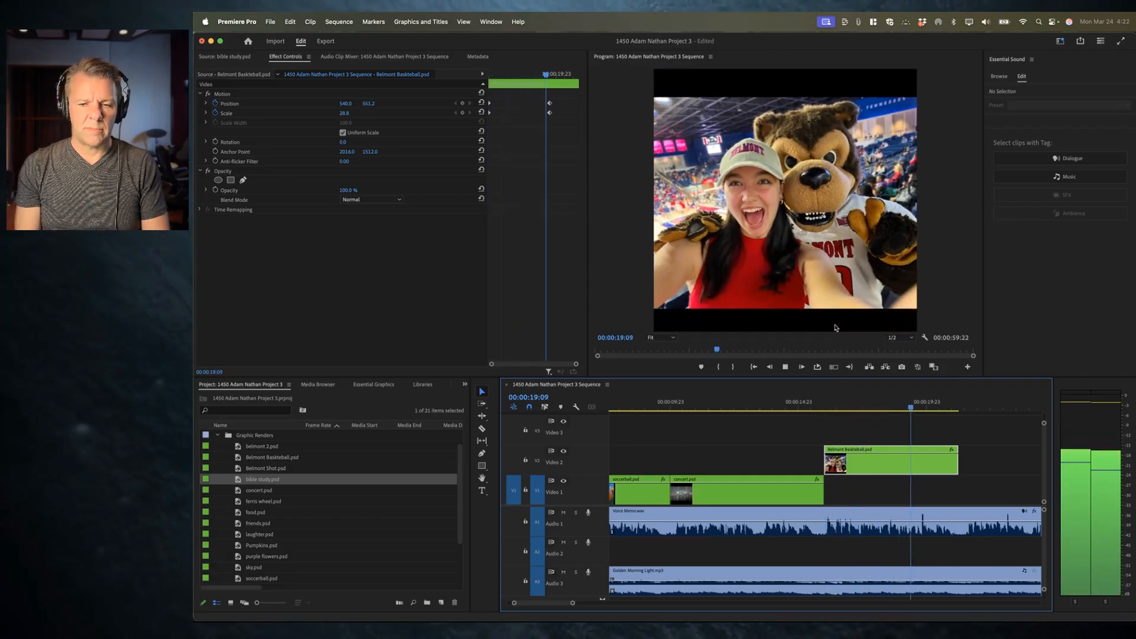
key(space)
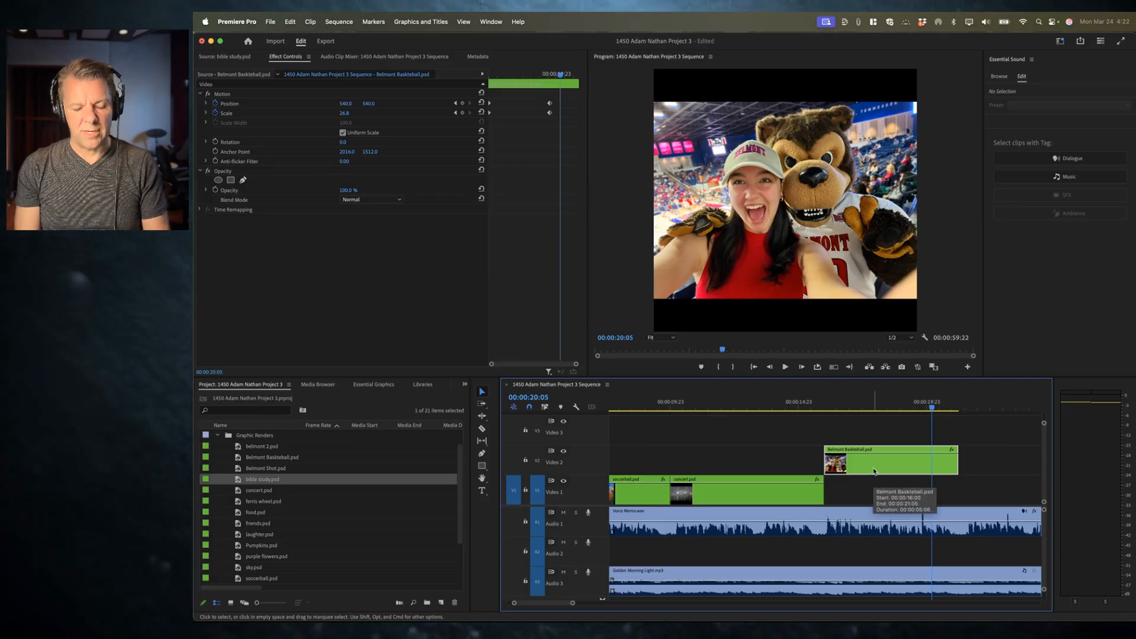
Step: Duplicate the Belmont Basketball clip onto Video 1 directly beneath the Video 2 copy
drag(877, 468, 880, 493)
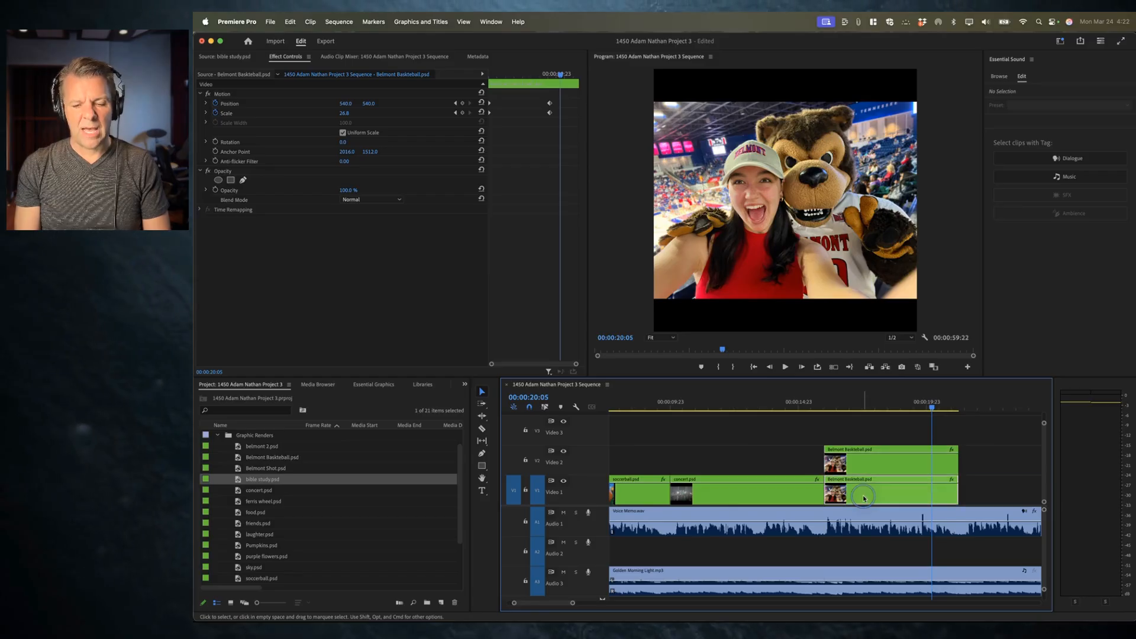
click(871, 403)
click(933, 402)
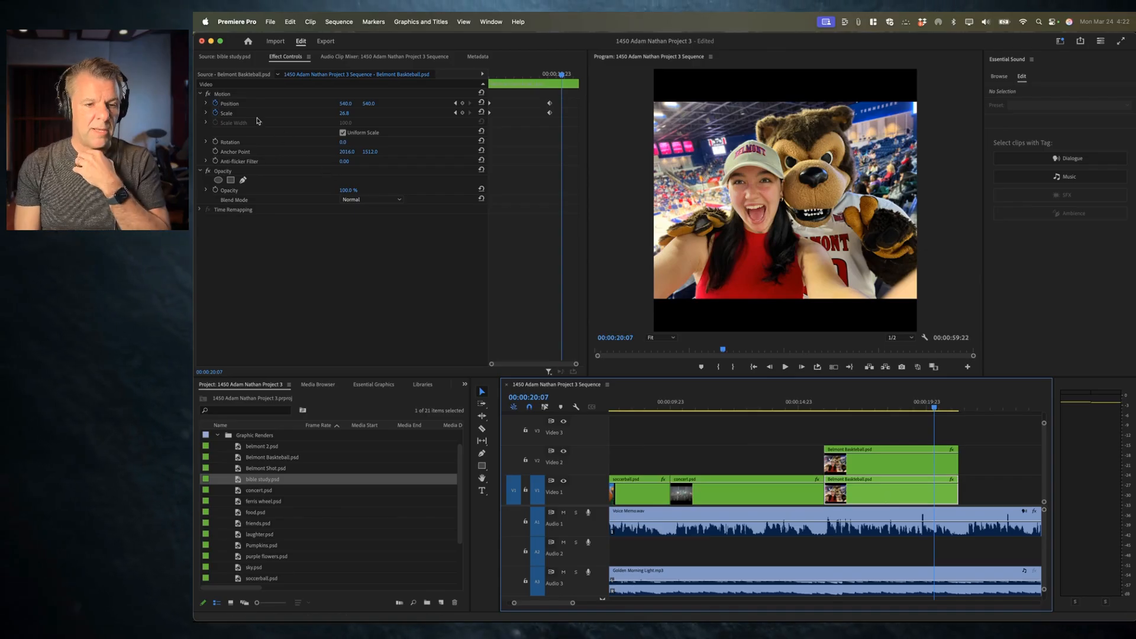
Step: On the Video 1 copy, remove the Position and Scale animation and set Scale to 37.8
click(216, 103)
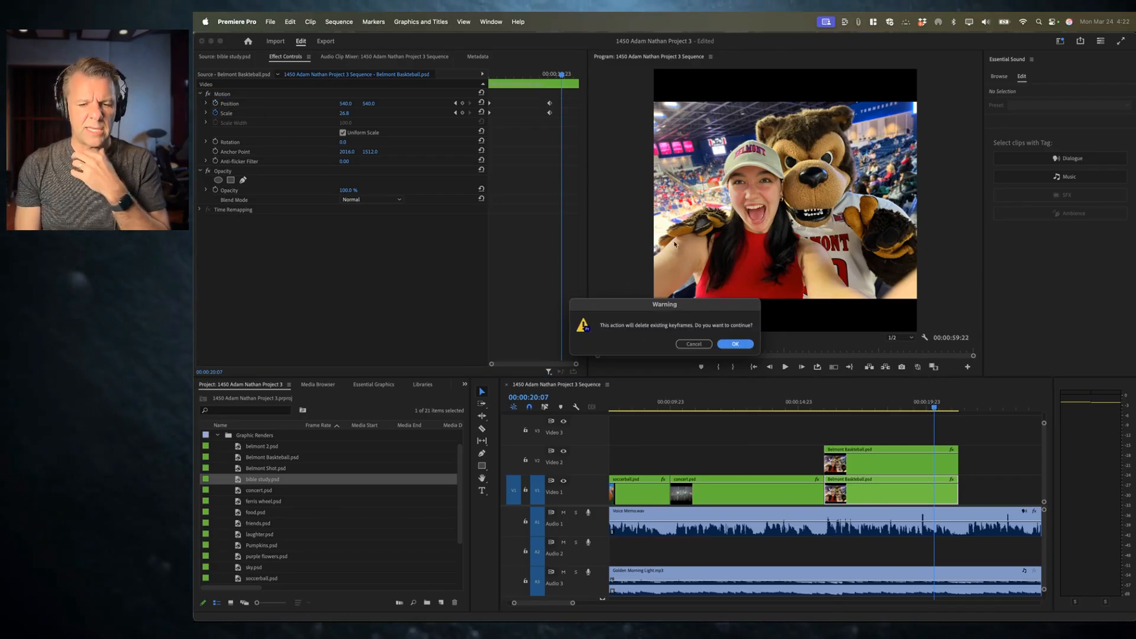
click(736, 345)
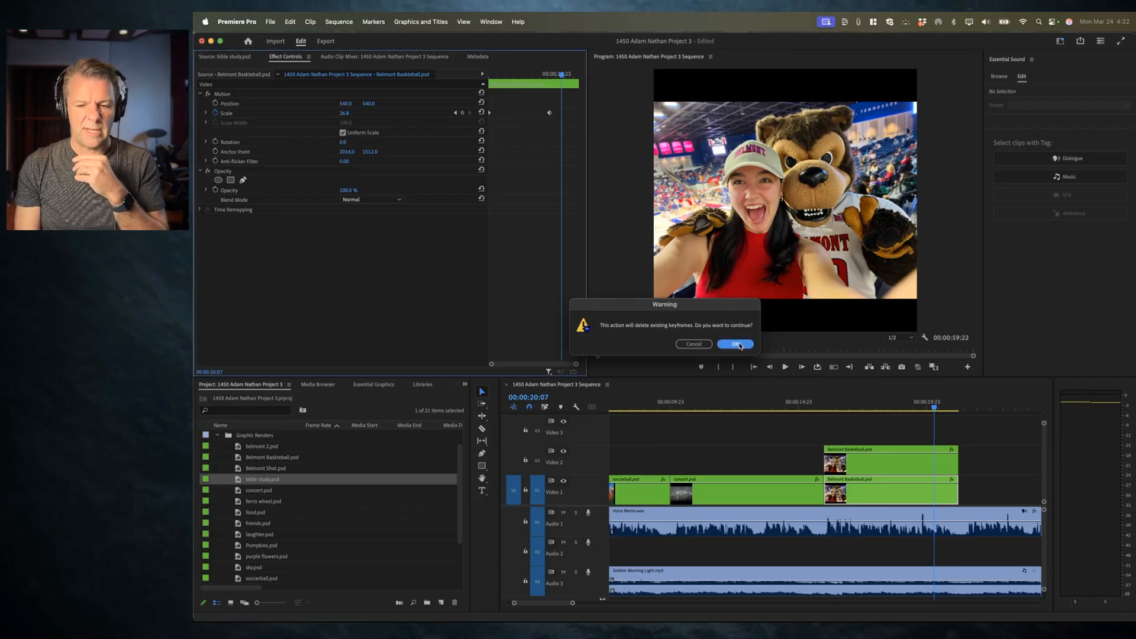
click(216, 113)
click(737, 345)
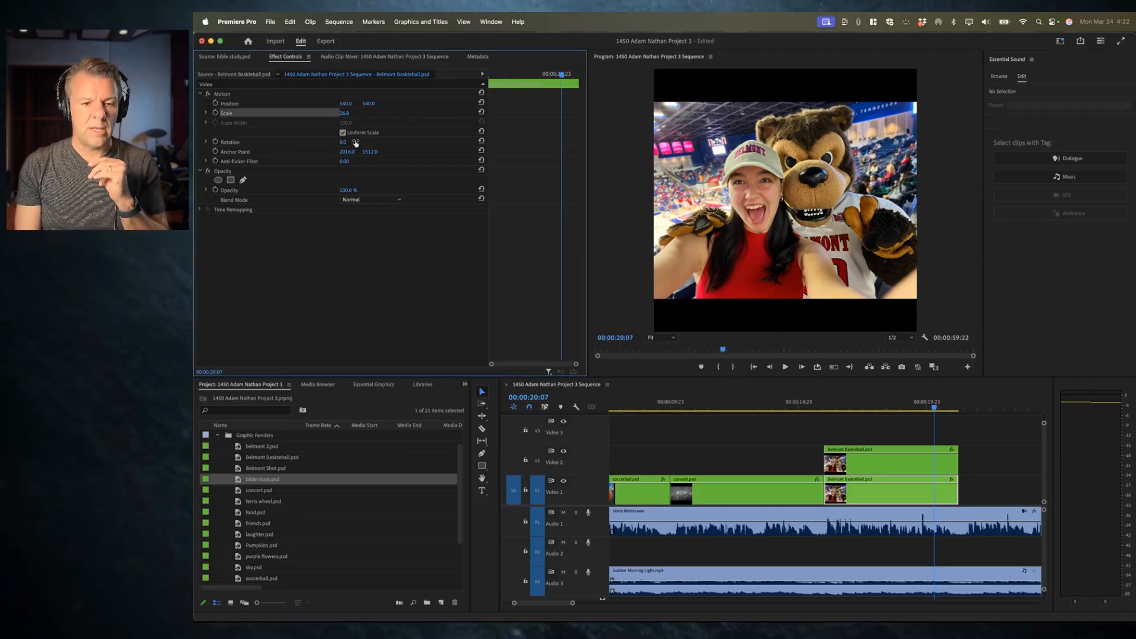
click(877, 499)
drag(345, 113, 351, 114)
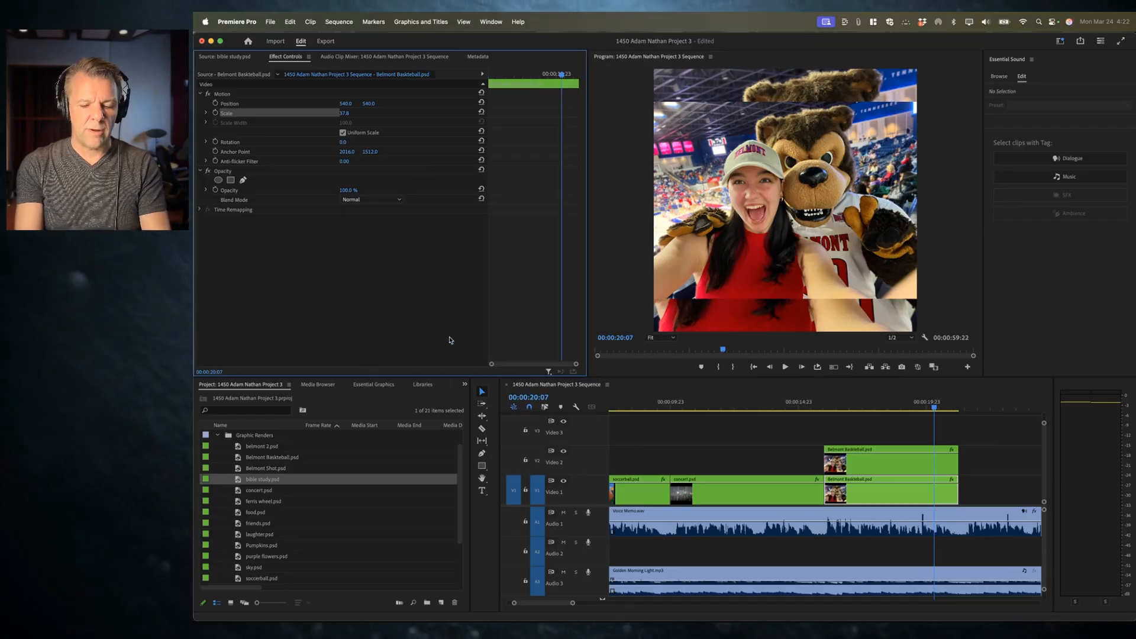
Step: Search the effects for blur and apply Gaussian Blur to the Video 1 Belmont Basketball copy
key(shift+7)
click(491, 19)
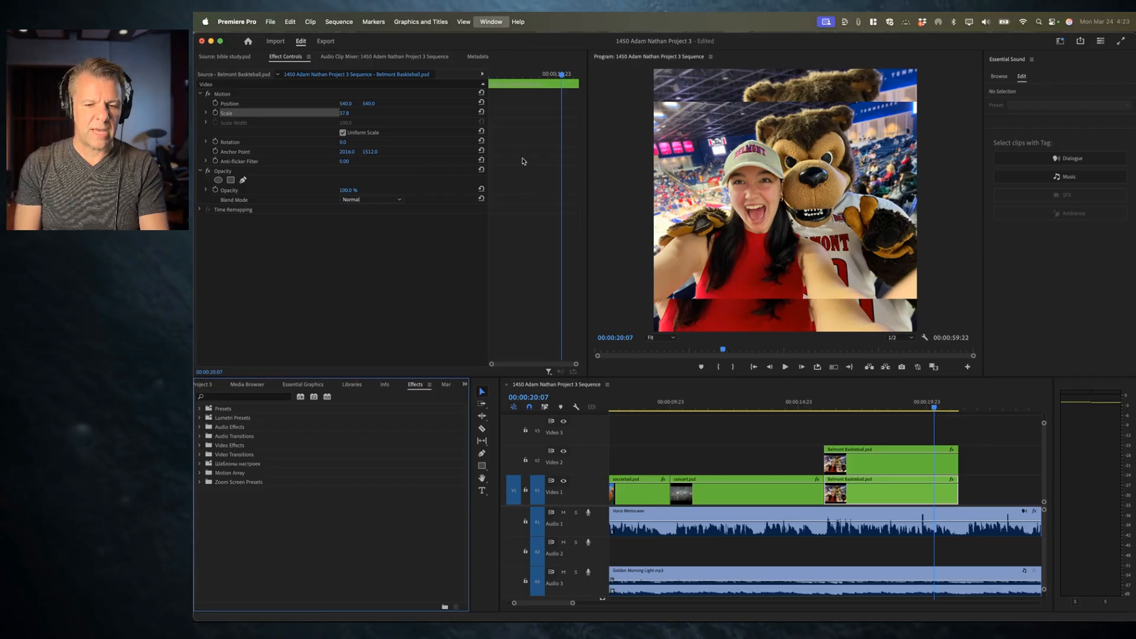
click(373, 395)
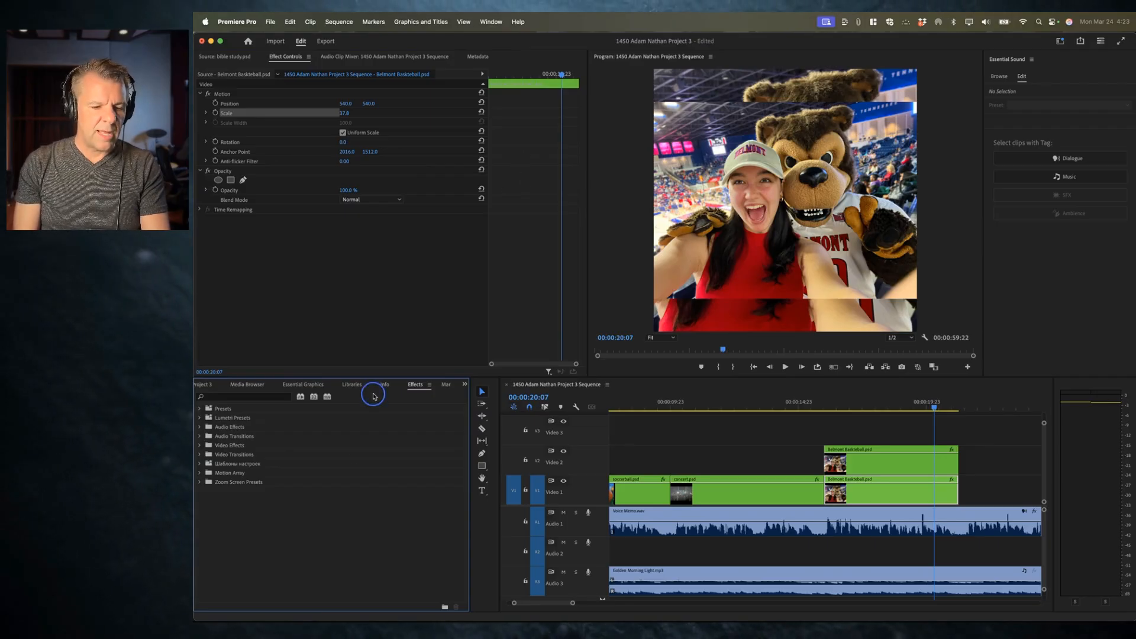
click(233, 397)
text(blur)
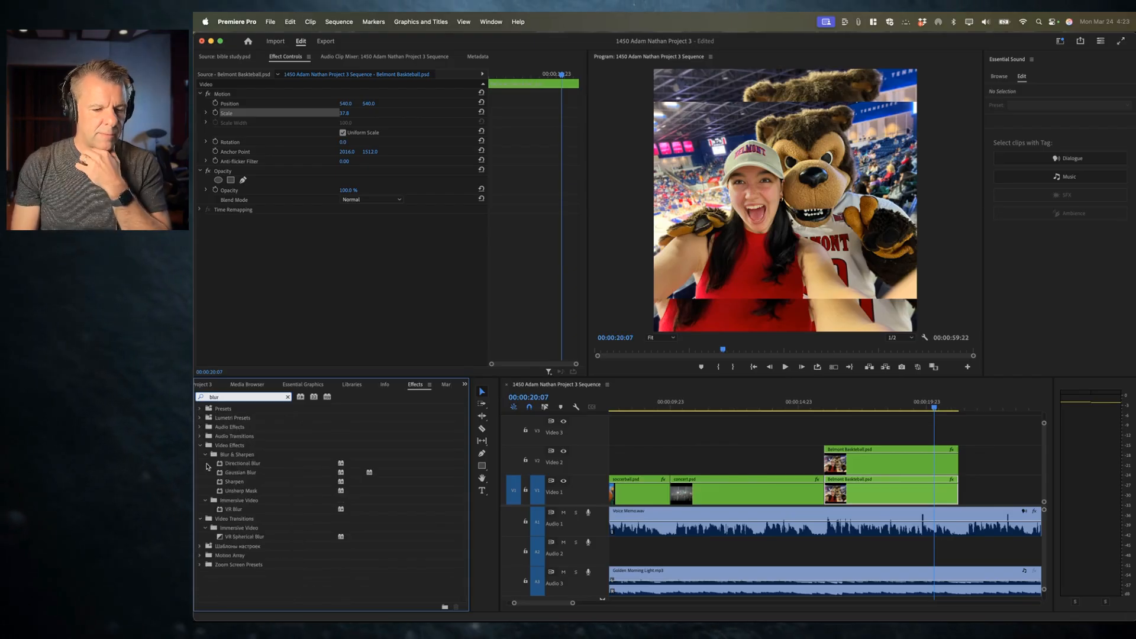
click(233, 474)
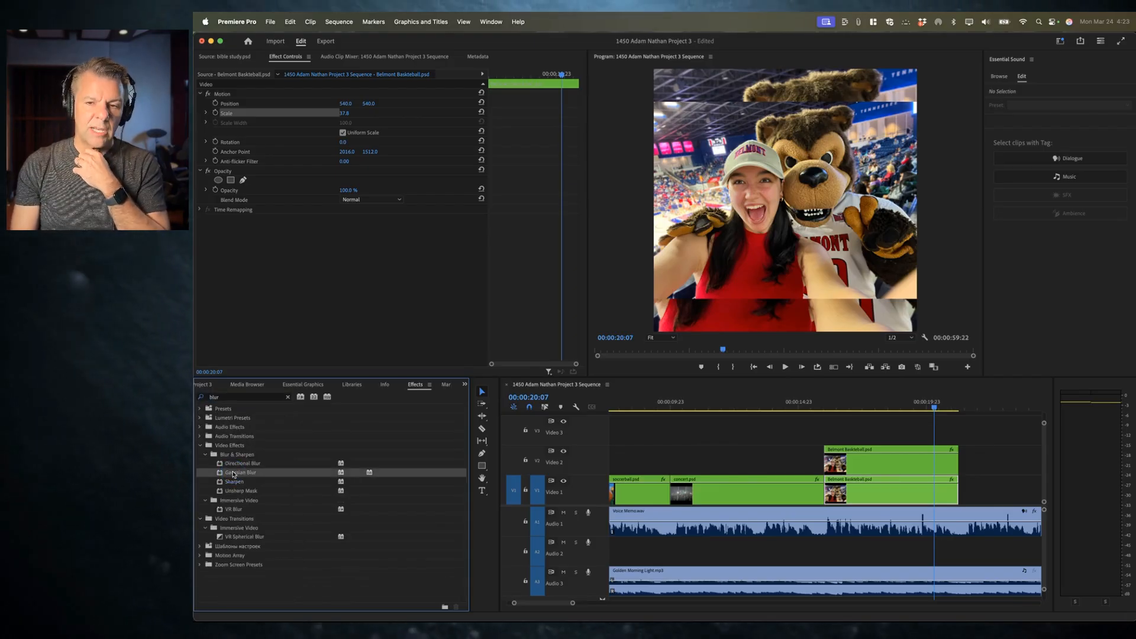
drag(226, 474, 862, 500)
Step: Set the Gaussian Blur Blurriness to 123.0 on the background copy
click(874, 496)
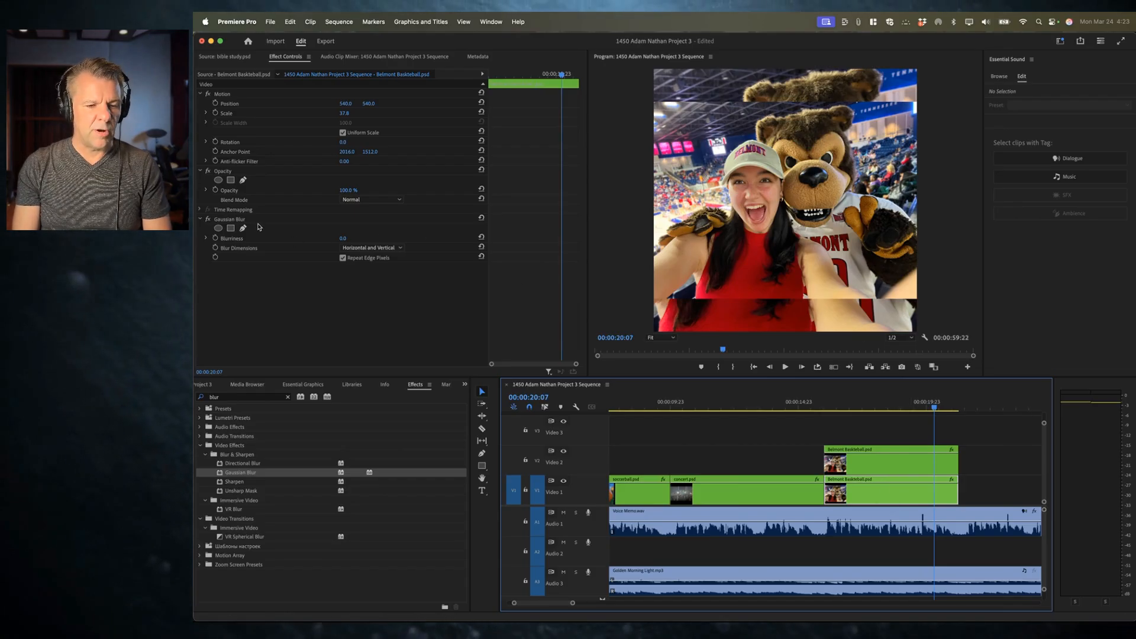
drag(341, 239, 341, 238)
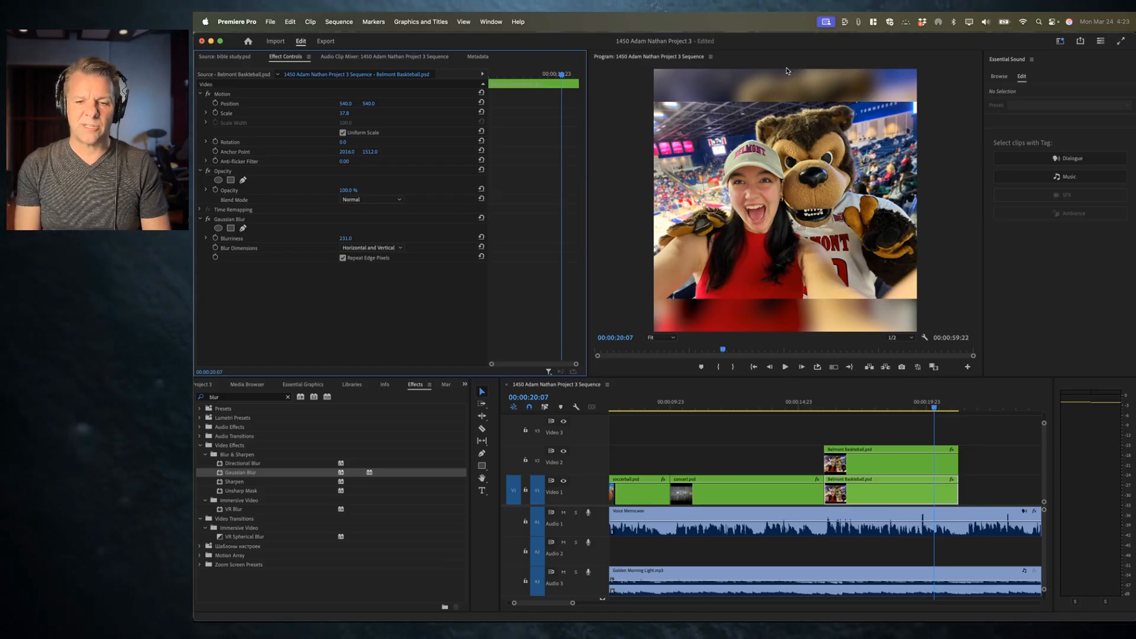
drag(346, 237, 349, 237)
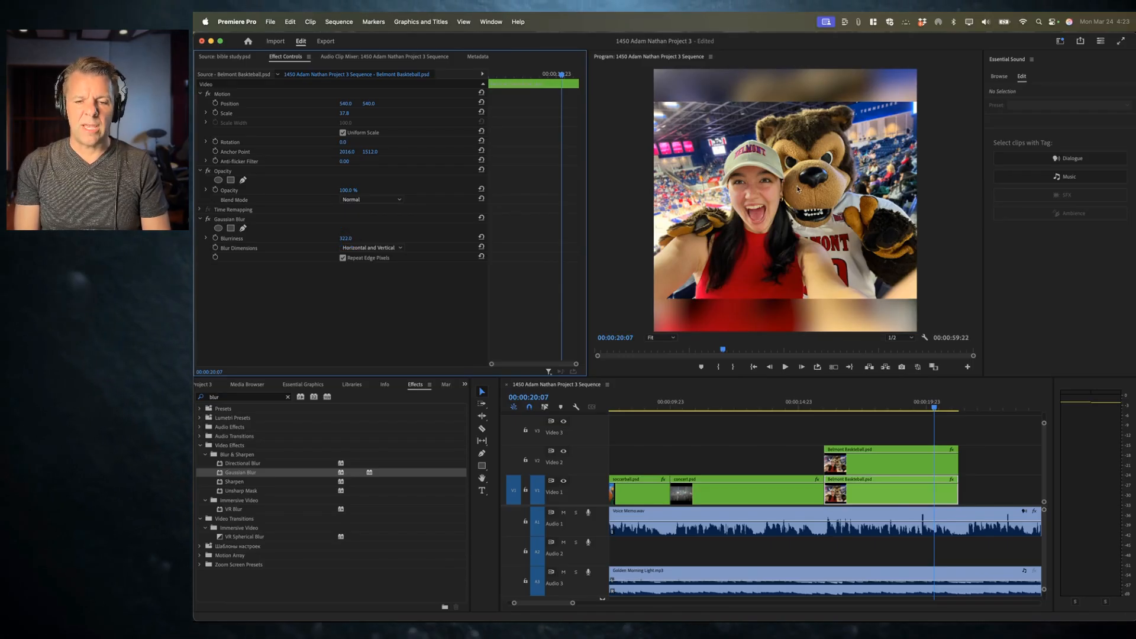
Step: Play and scrub through the Belmont section to review the blurred background behind the image
click(799, 402)
key(space)
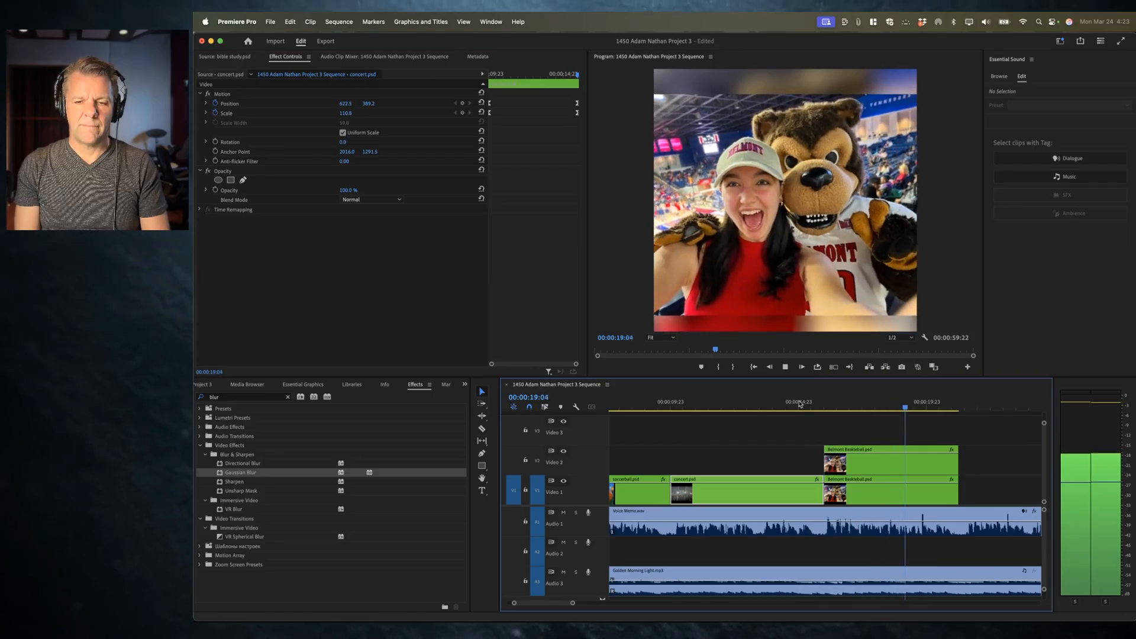
key(space)
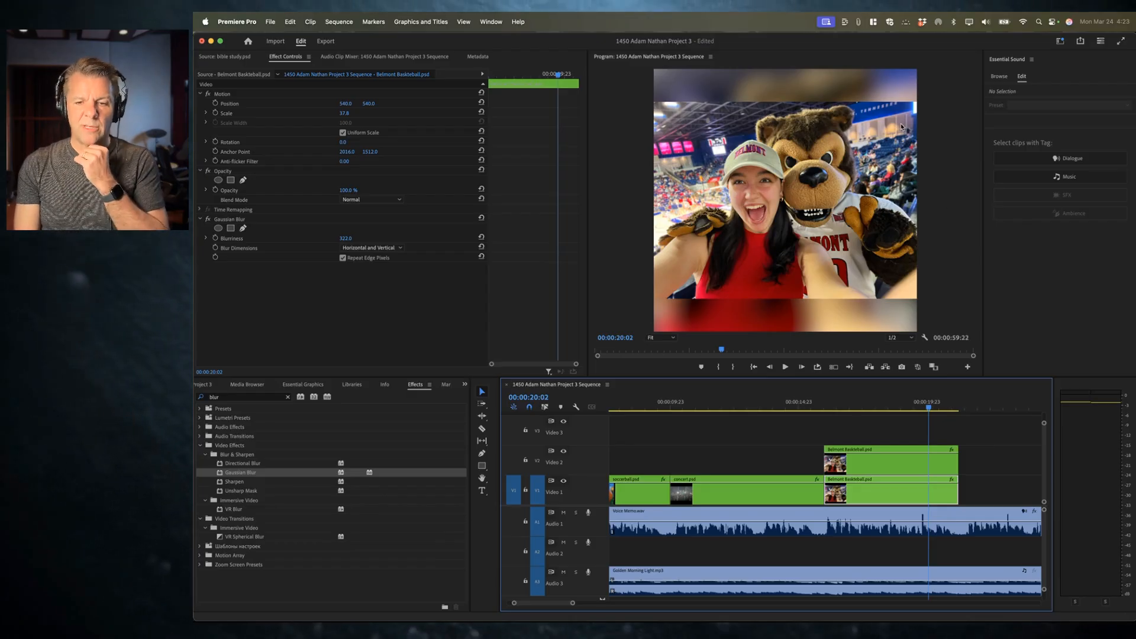
drag(753, 401, 785, 406)
drag(854, 409, 918, 407)
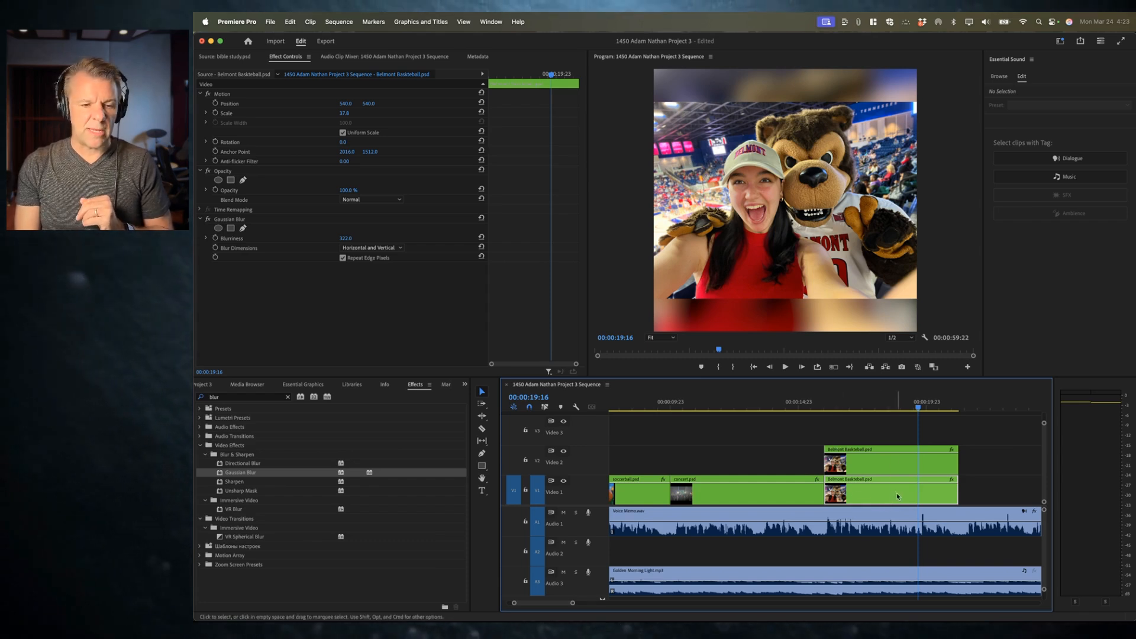
click(241, 219)
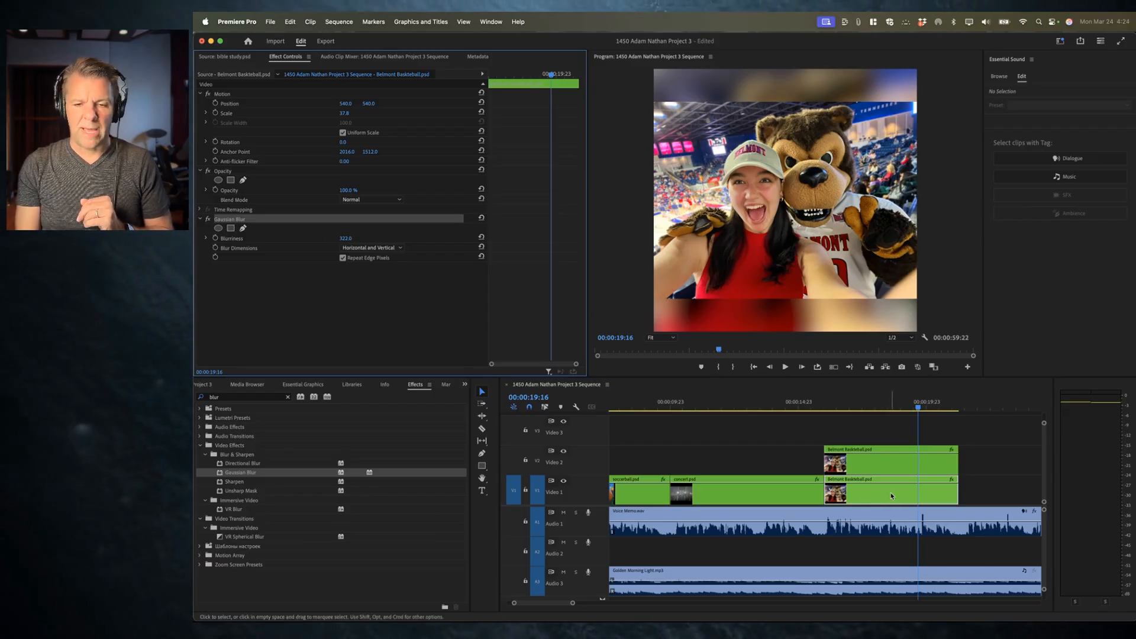
click(790, 403)
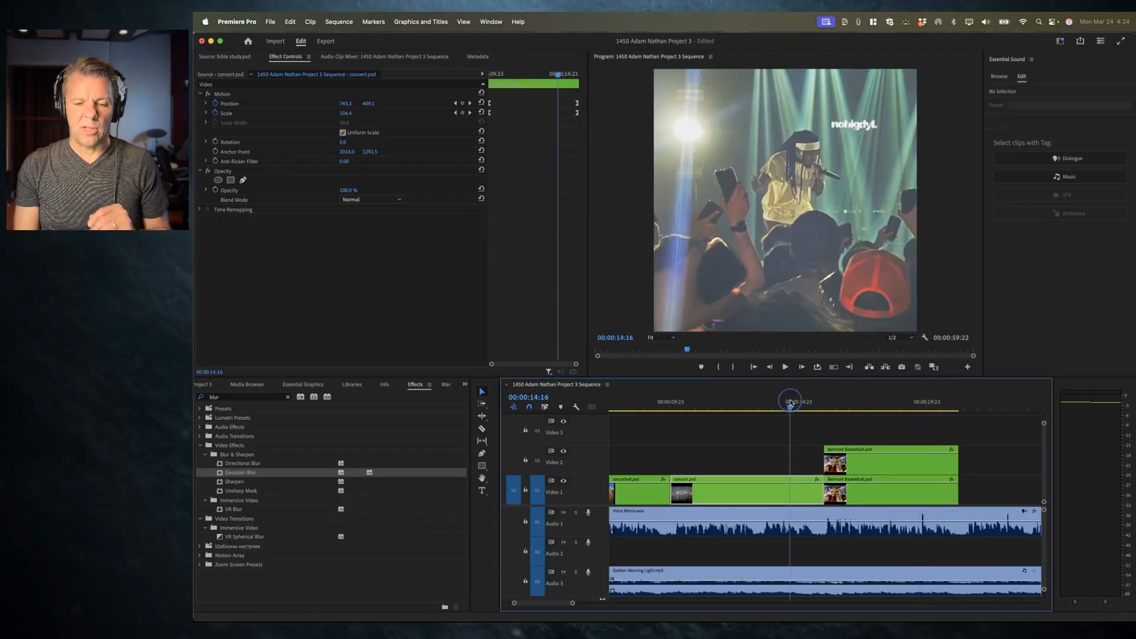
Step: Save the project
key(super+s)
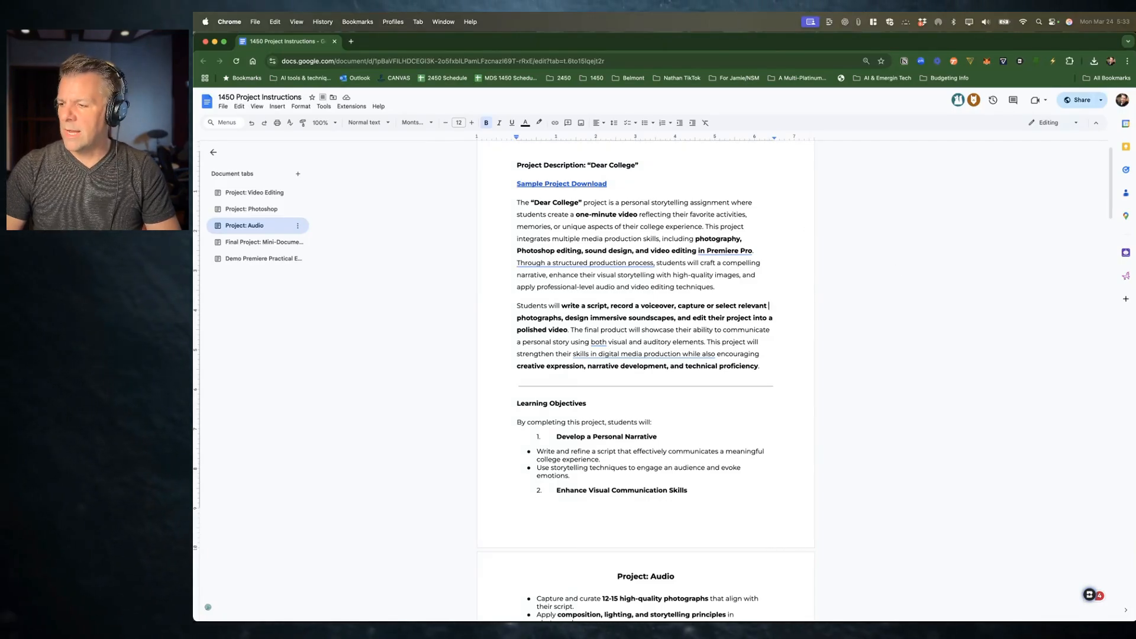
key(super+Tab)
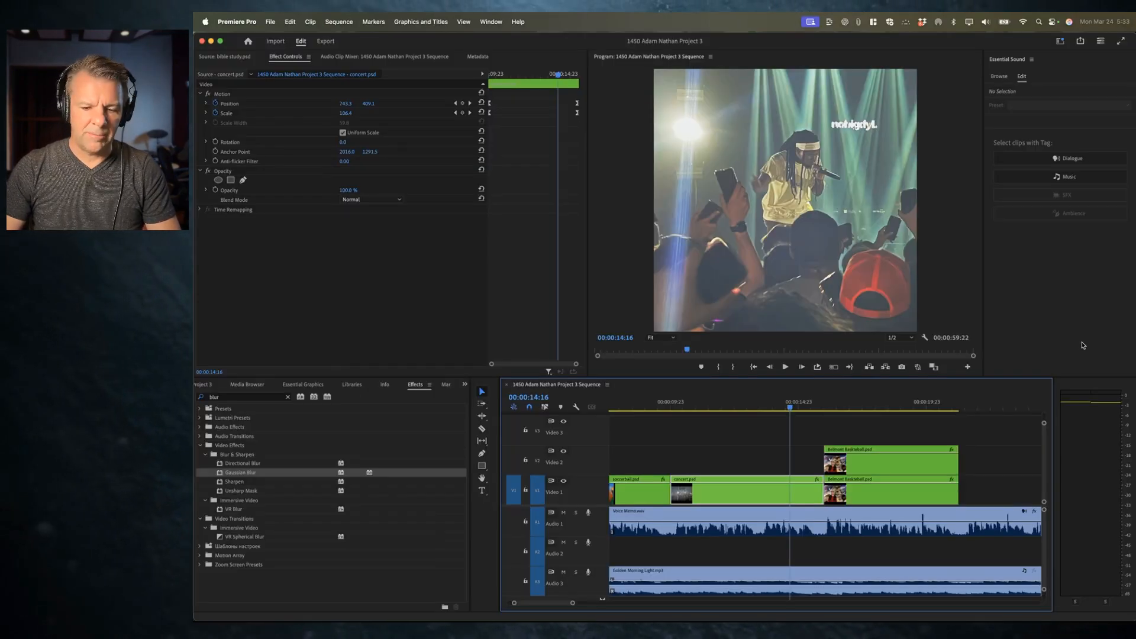
Step: Scrub the opening of the sequence and maximise the timeline panel to view all tracks
click(622, 401)
scroll(651, 414, left, 5)
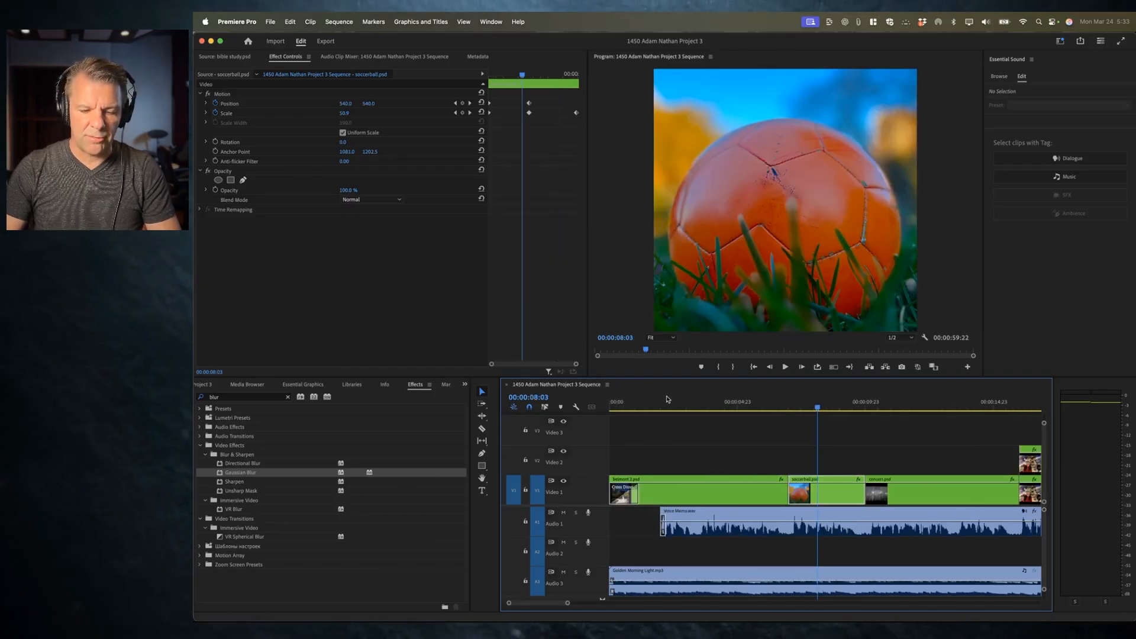
click(625, 402)
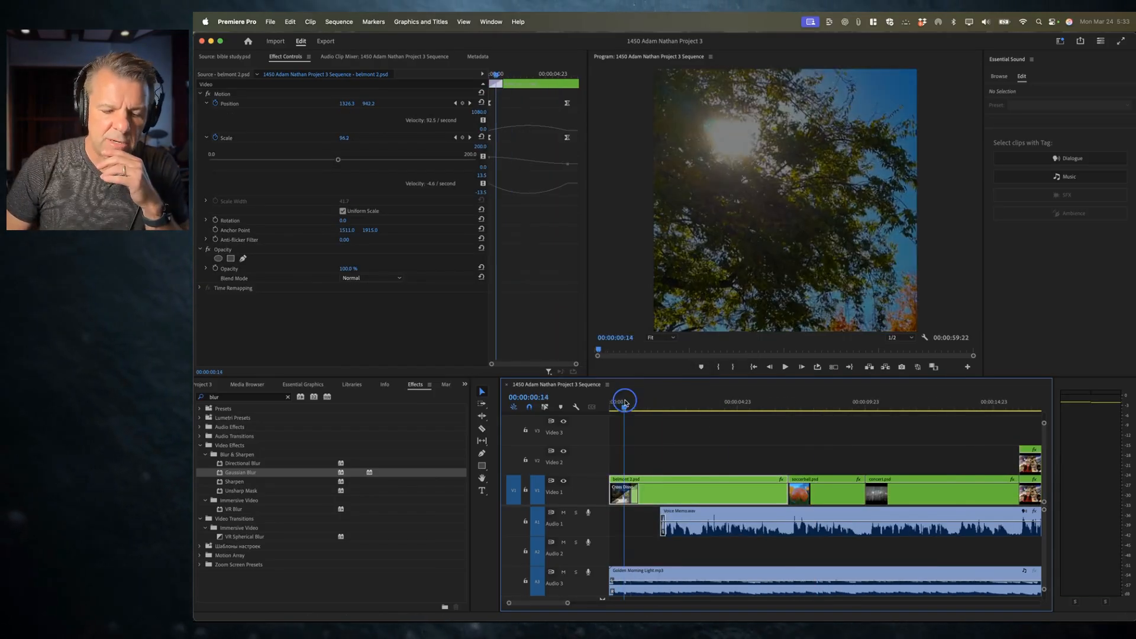
drag(625, 402, 643, 404)
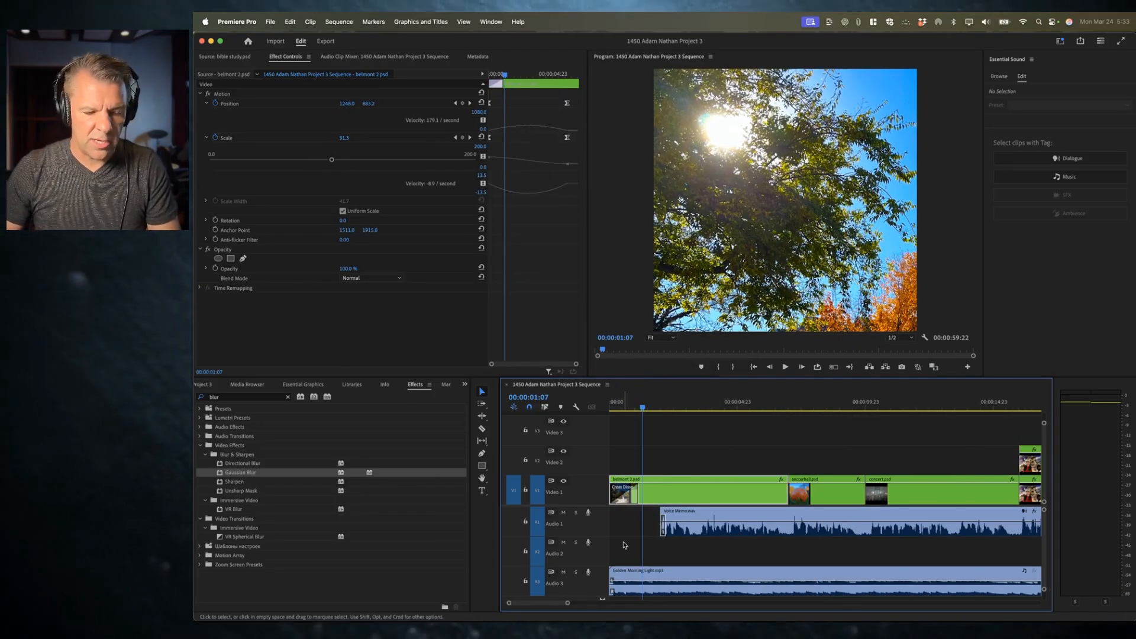
key(grave)
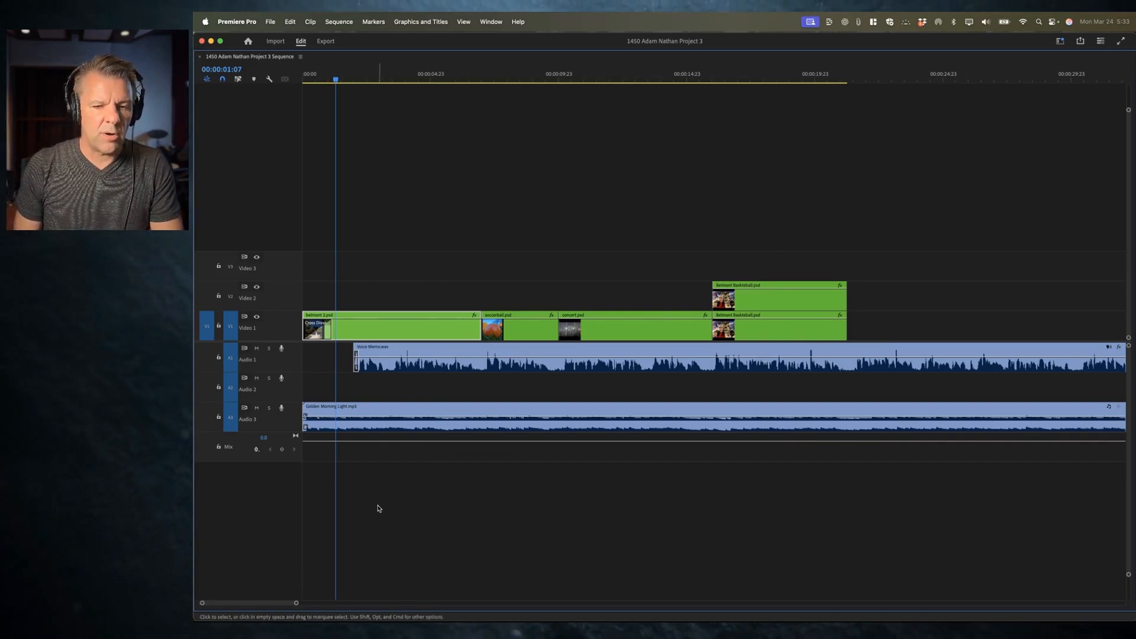
key(grave)
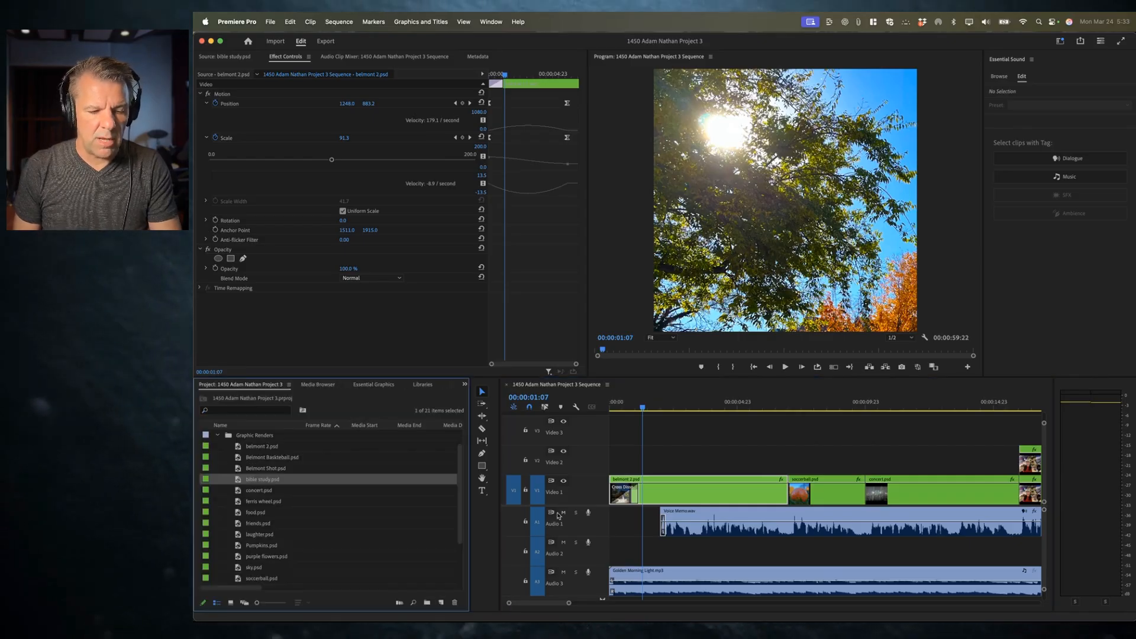
click(218, 435)
key(grave)
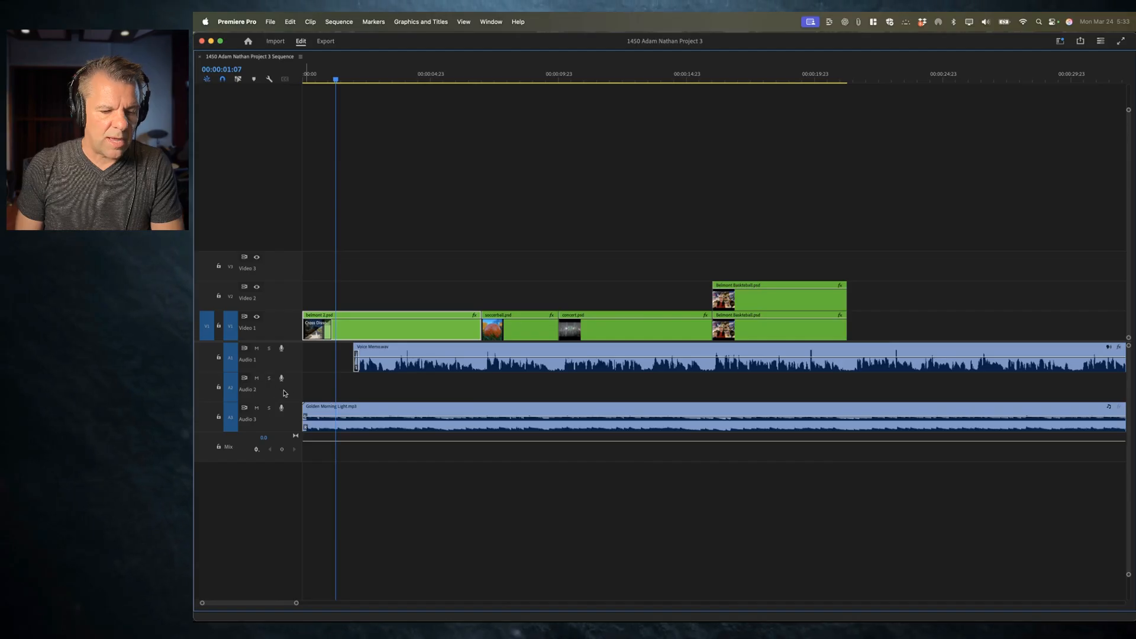
Step: Add a new audio track between Audio 2 and the music track
right_click(276, 395)
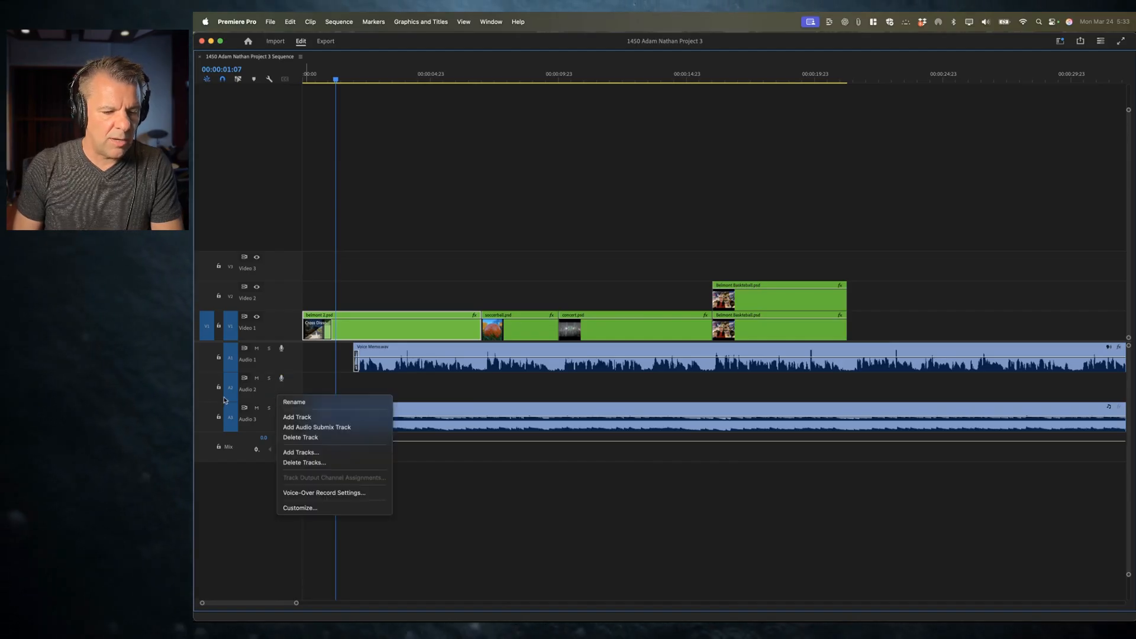
click(287, 395)
right_click(286, 394)
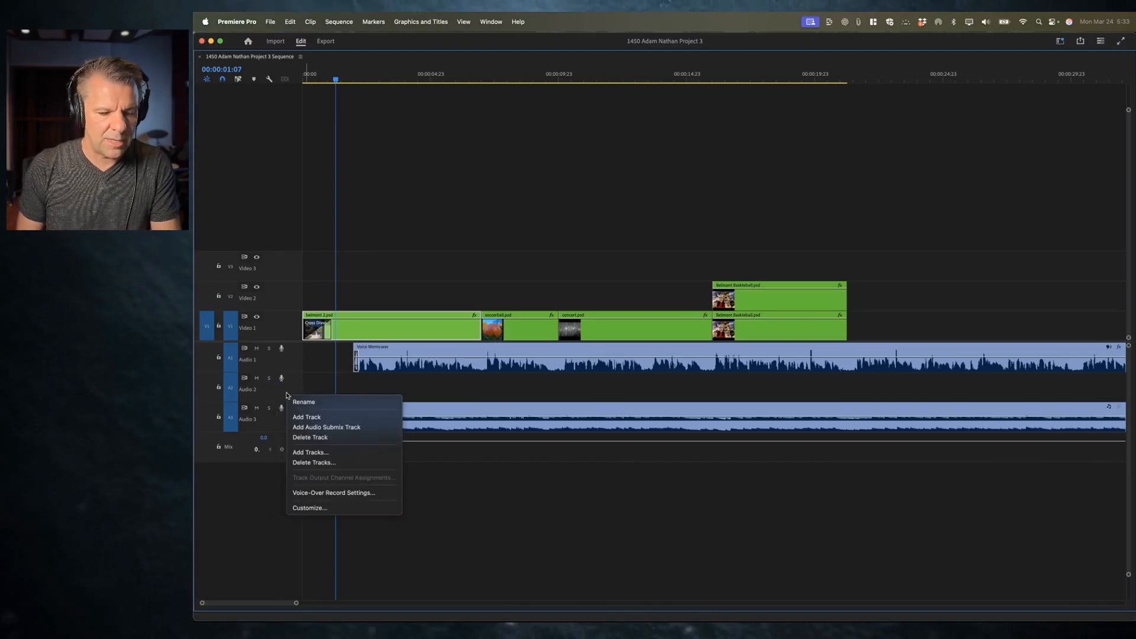
click(310, 418)
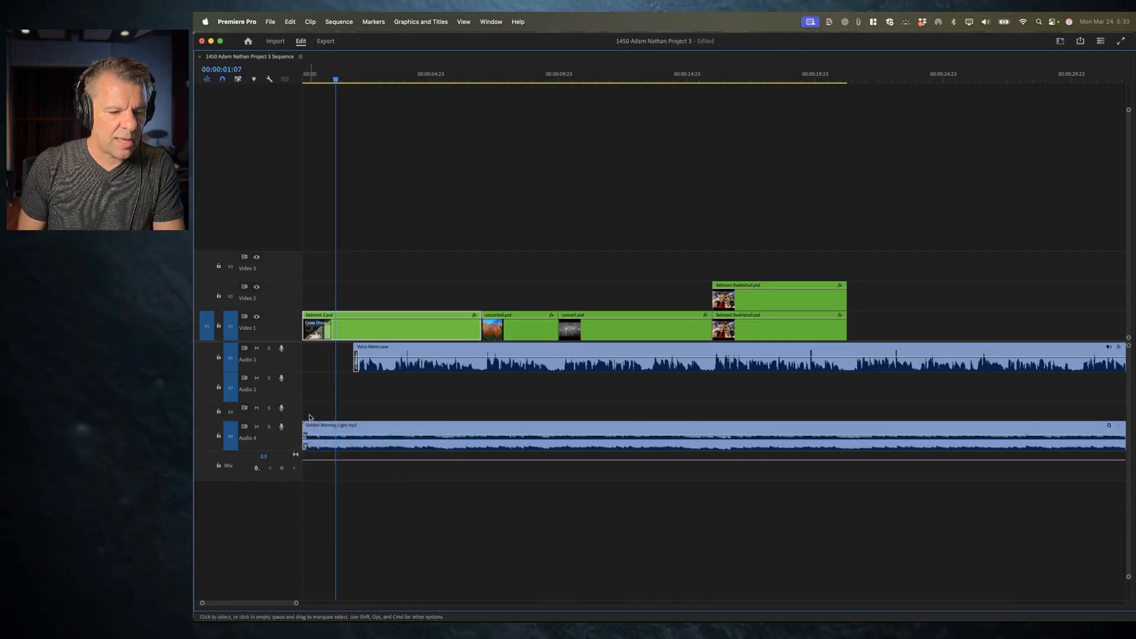
Step: Add two more empty audio tracks above the music track
right_click(290, 397)
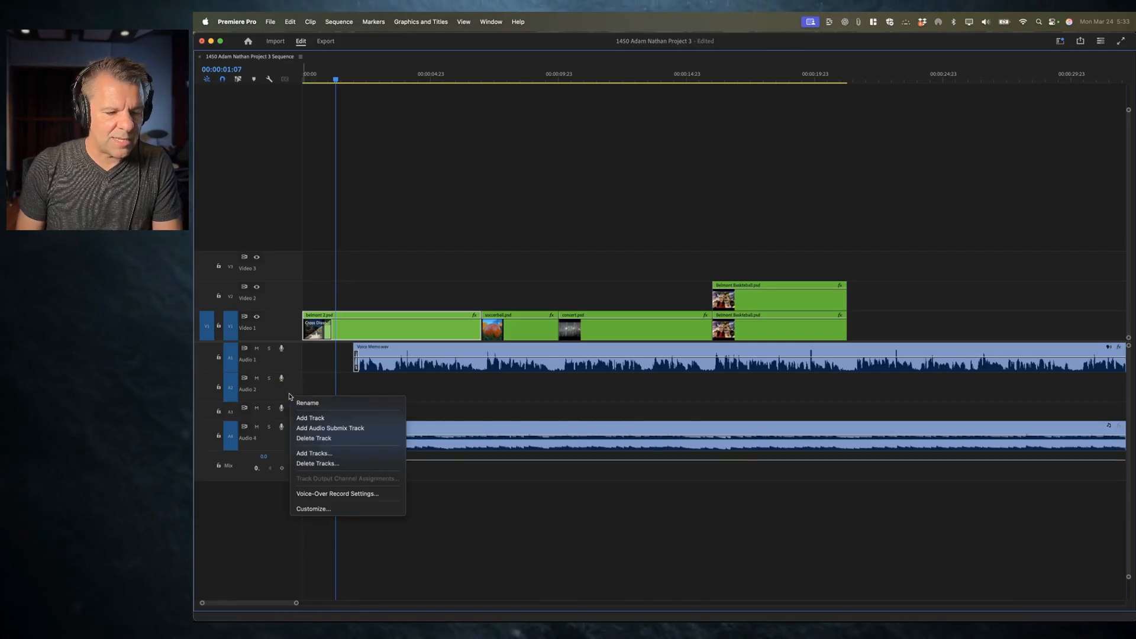
click(303, 417)
right_click(288, 397)
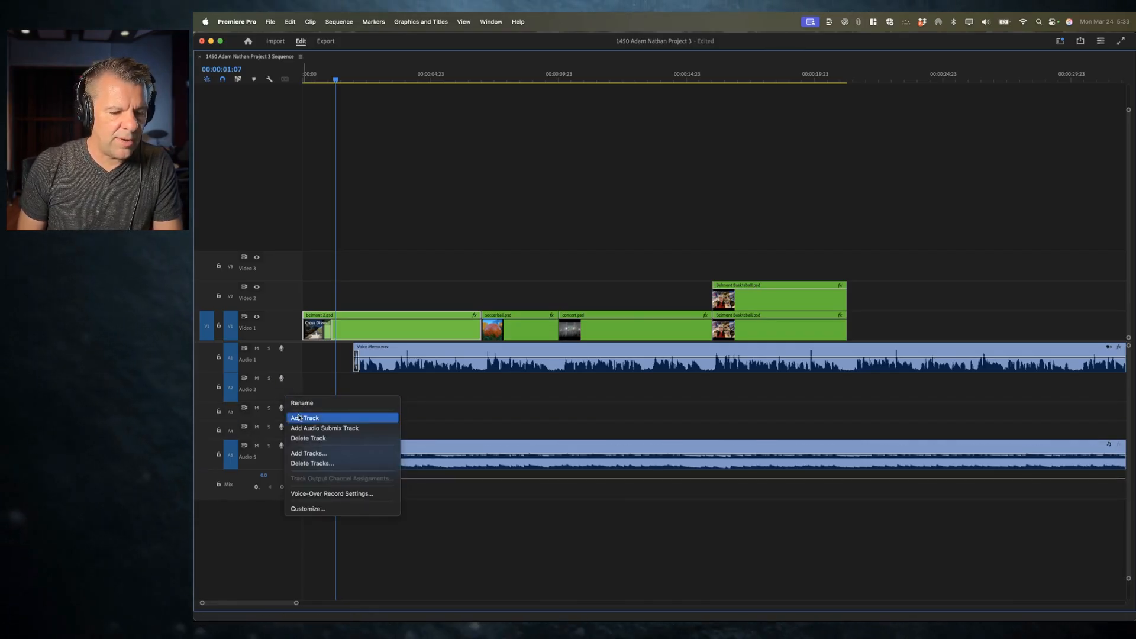
click(304, 418)
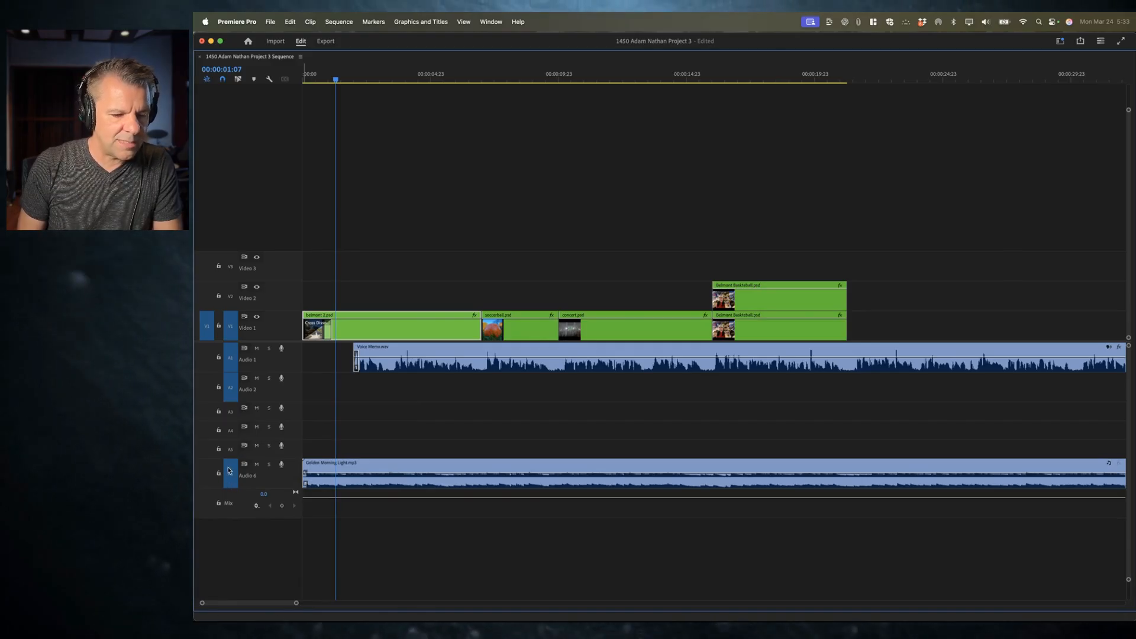
click(231, 430)
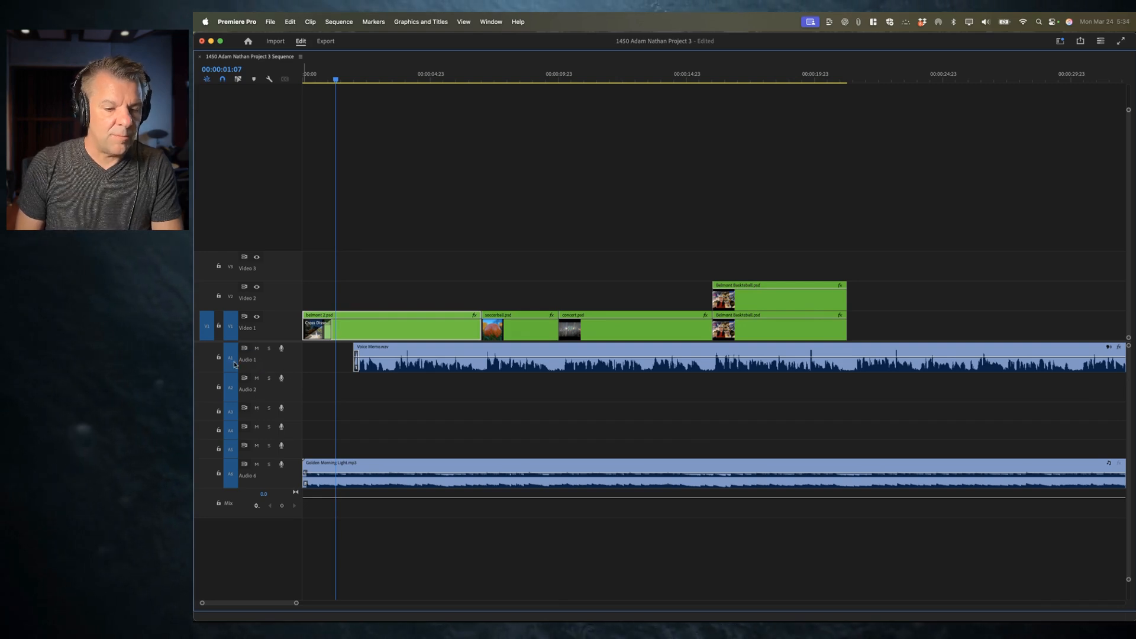
Step: Rename the Audio 1 voiceover track as Dialog
right_click(253, 361)
click(276, 368)
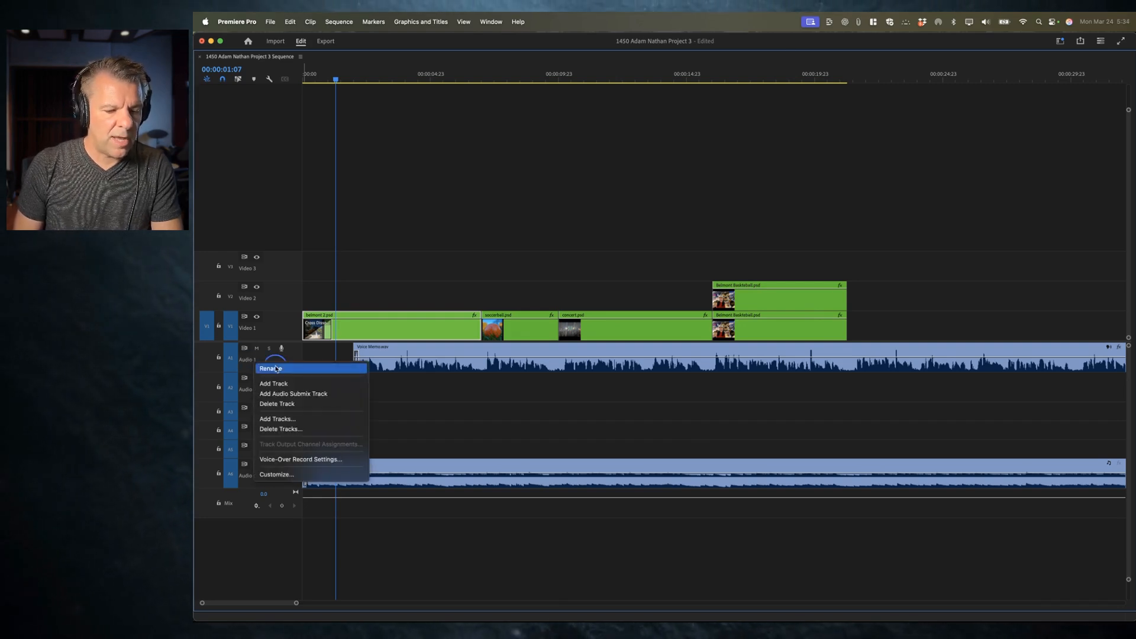
text(Dialog)
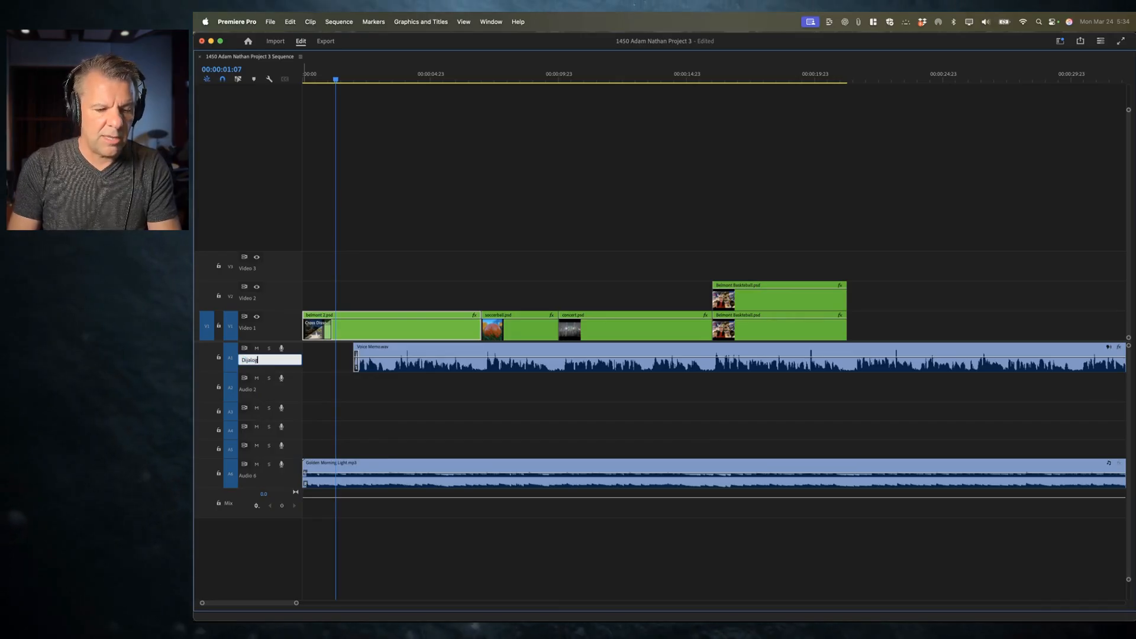
key(Return)
right_click(253, 364)
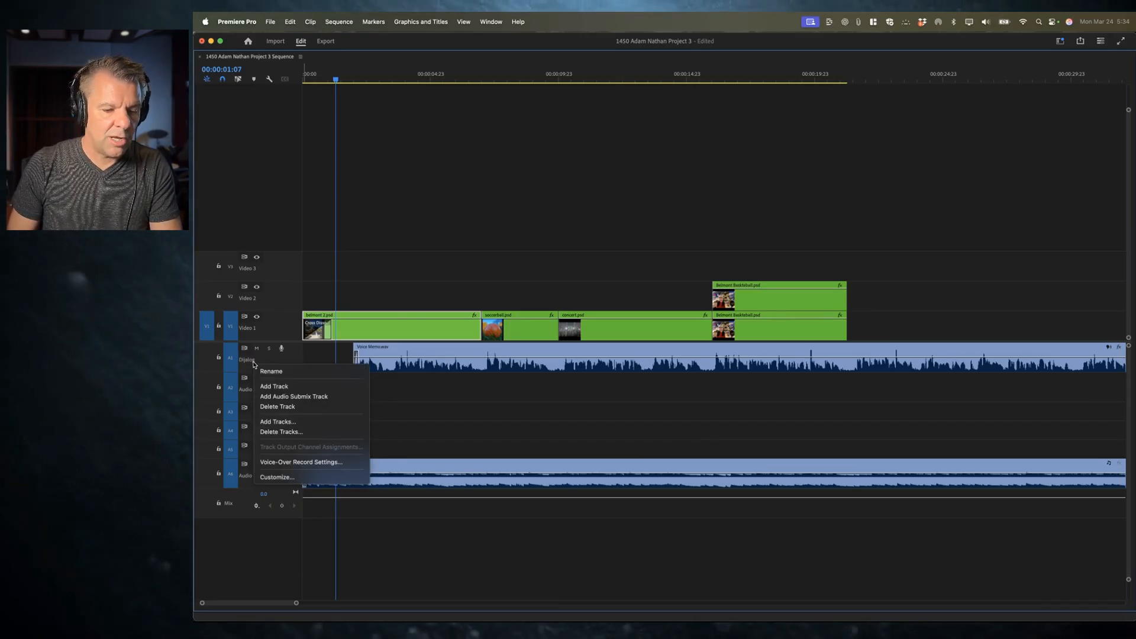
click(275, 370)
text(Dialog)
key(Return)
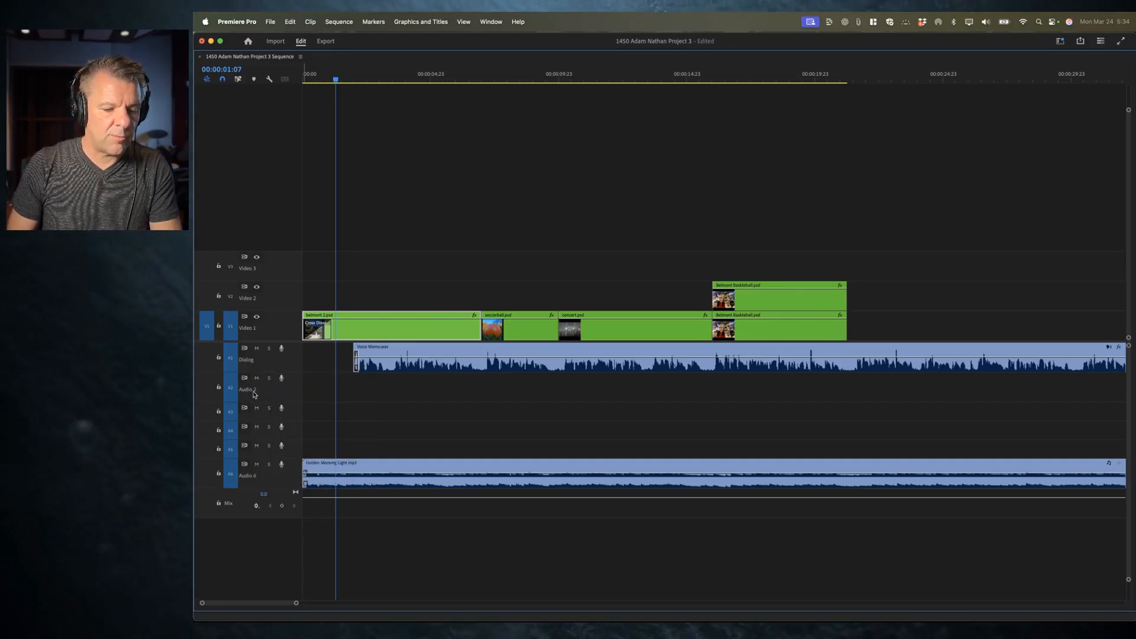
Step: Rename the Audio 2 track as SFX1
right_click(254, 394)
click(272, 405)
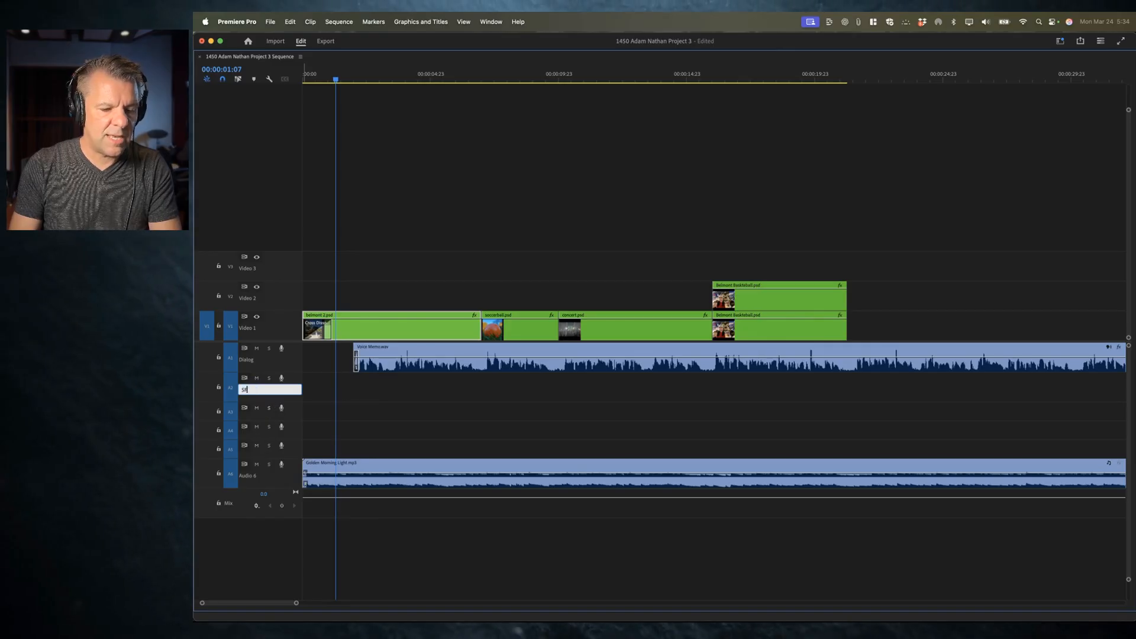
text(SFX)
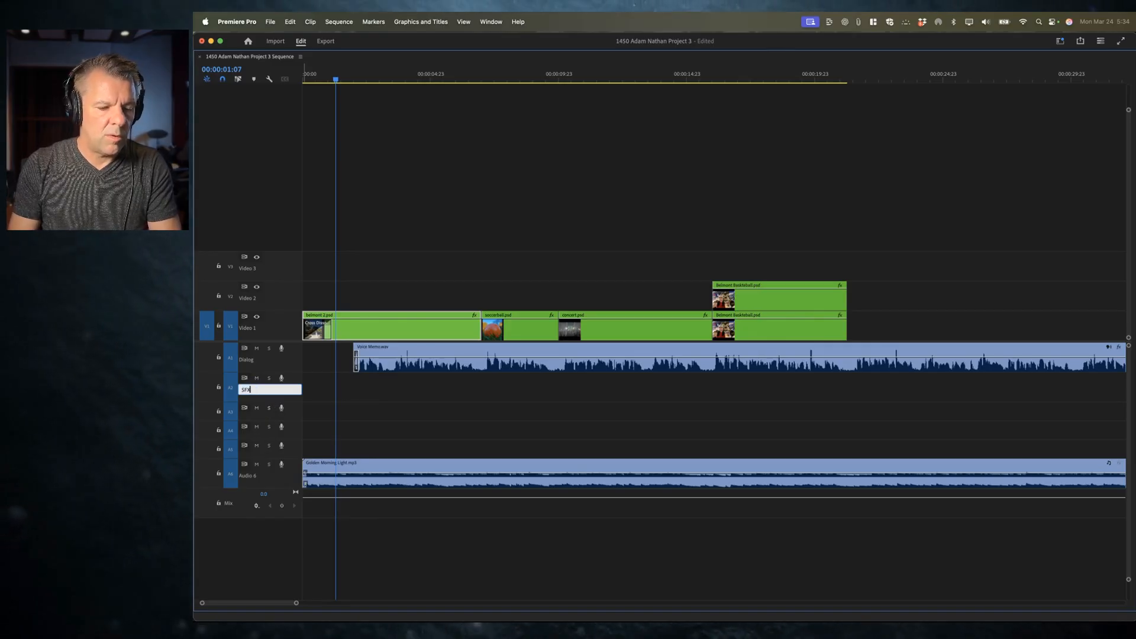
text(1)
key(Return)
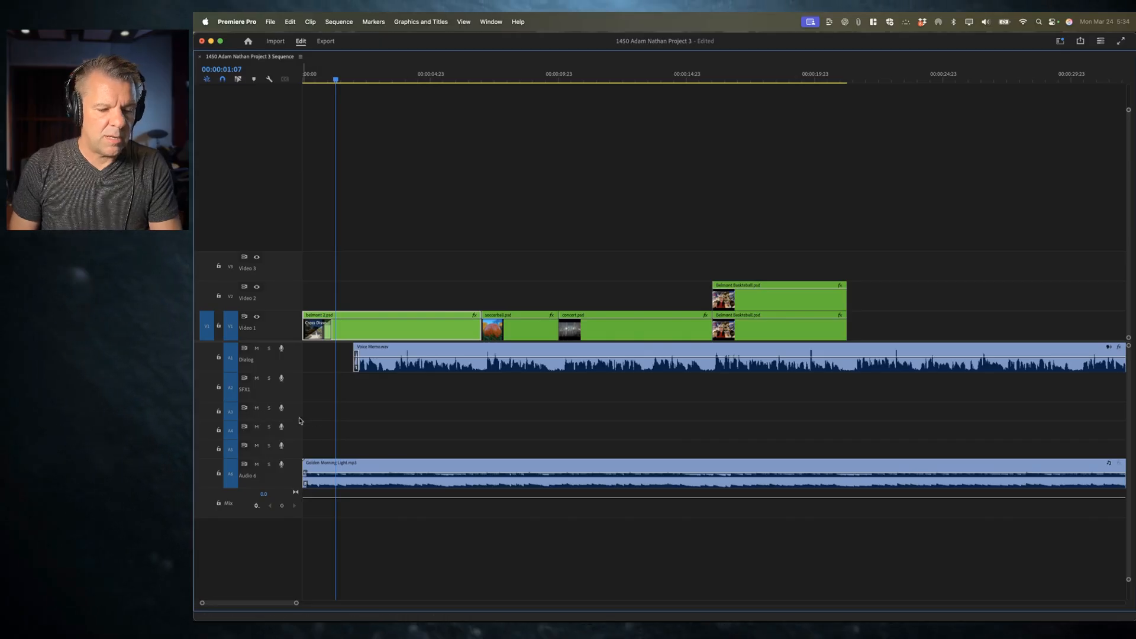
Step: Rename the Audio 3 track as SFX2
key(shift+equal)
right_click(276, 423)
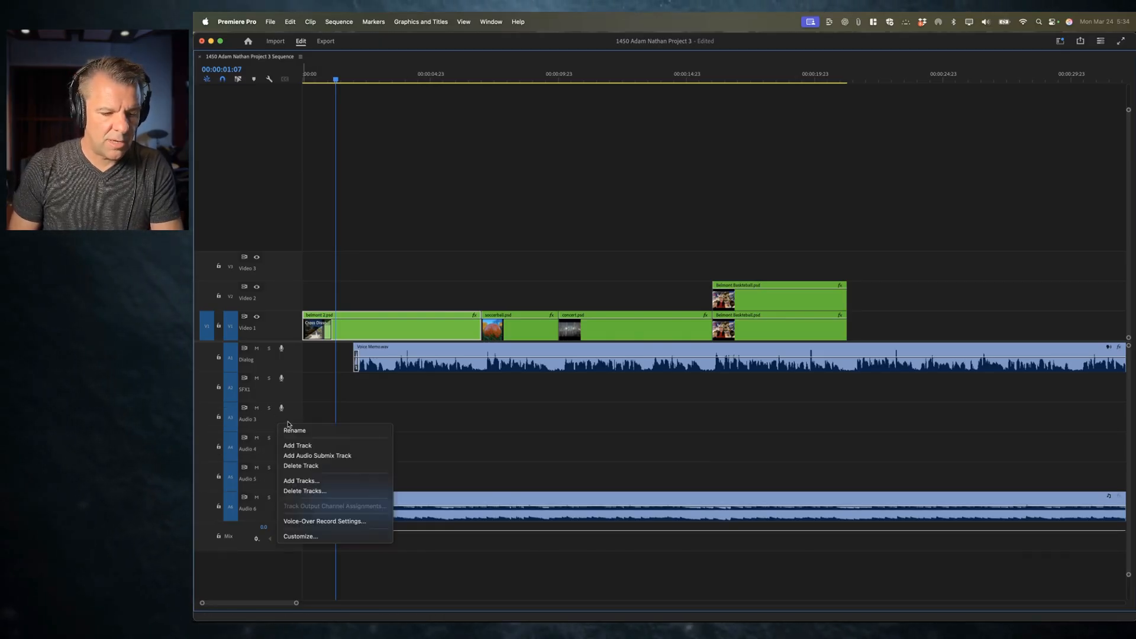
click(295, 430)
text(SFX2)
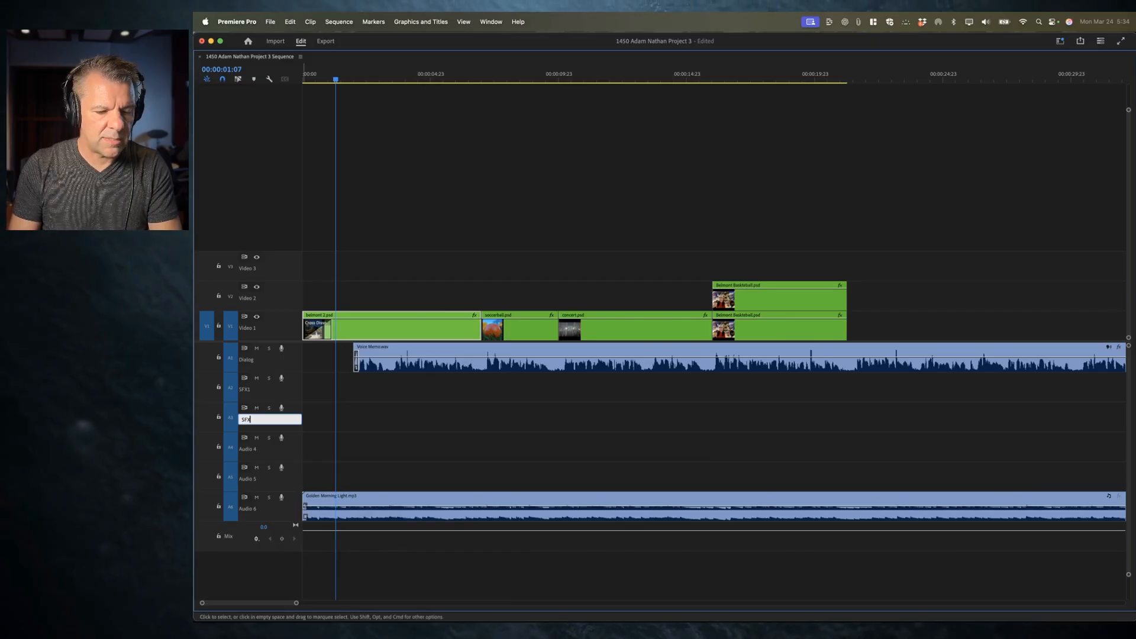
key(Return)
Step: Rename the Audio 4 track as Ambience1
right_click(274, 454)
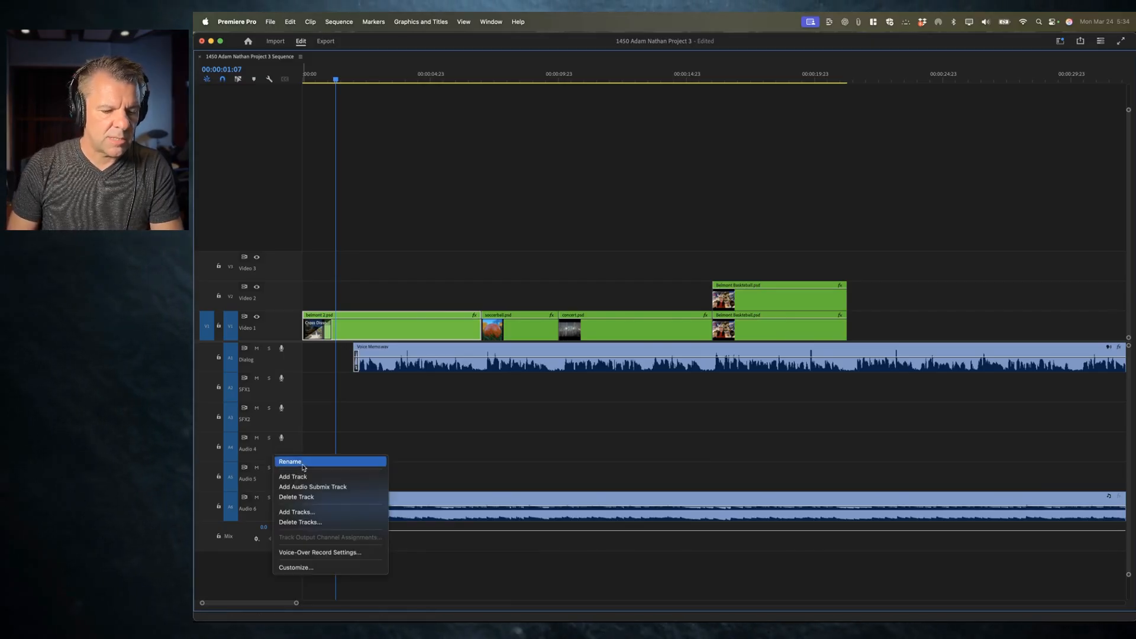
click(293, 461)
text(A)
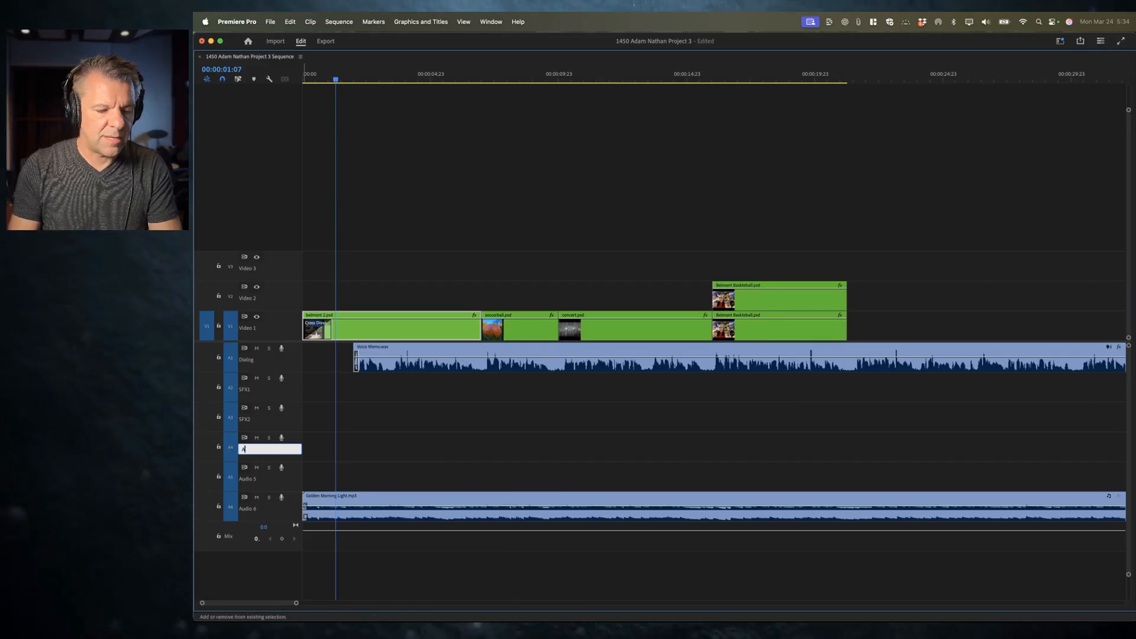
text(mbience1)
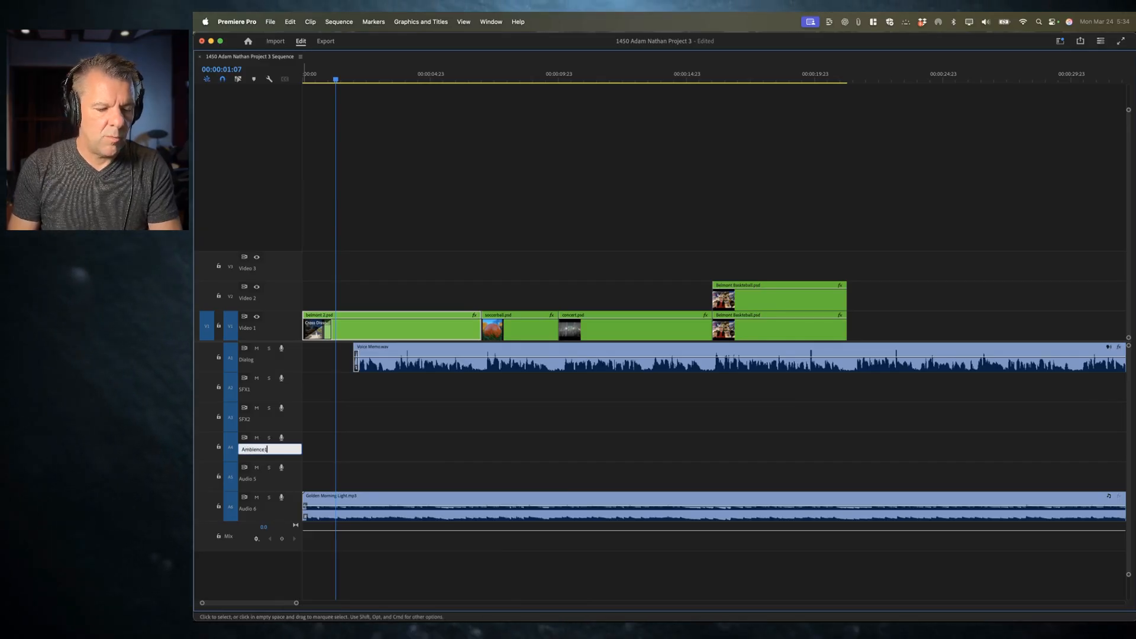
click(271, 484)
Step: Rename the Audio 5 track as Ambience2
right_click(259, 483)
click(278, 490)
text(ambi)
key(BackSpace)
key(BackSpace)
key(BackSpace)
key(BackSpace)
text(Ambi)
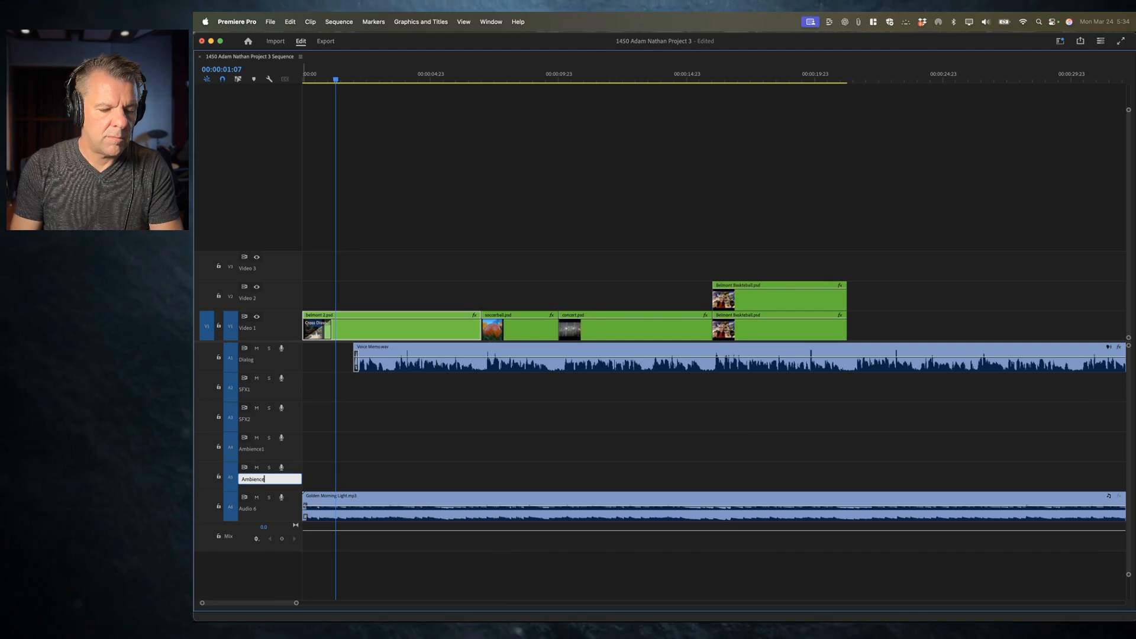
text(ence2)
click(276, 489)
Step: Rename the music track as Music
right_click(260, 510)
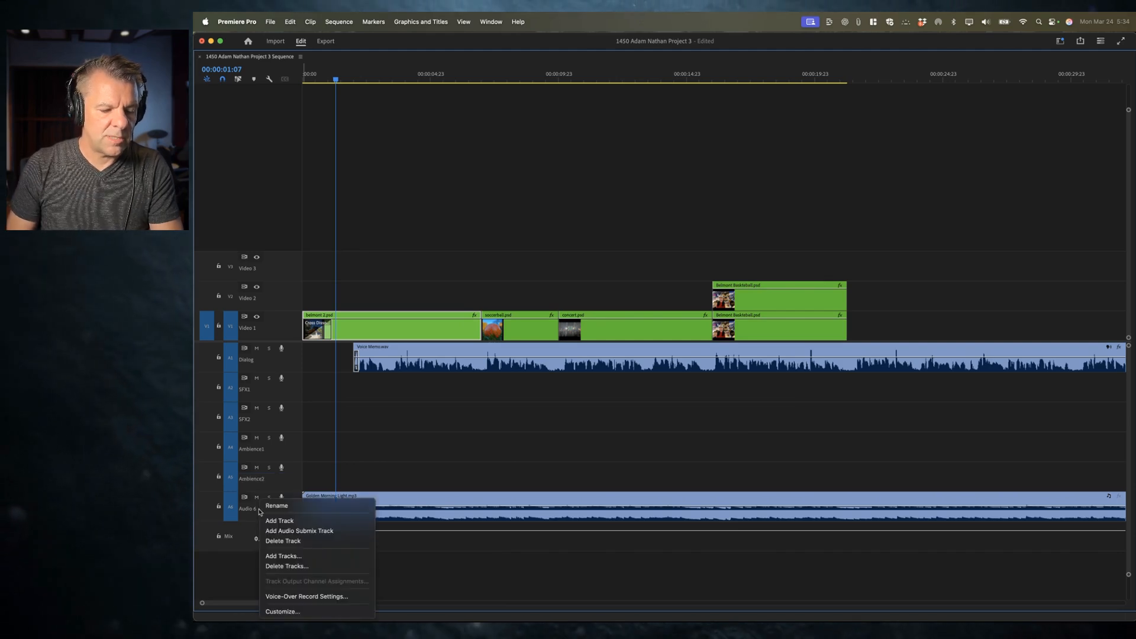
click(269, 504)
text(Music)
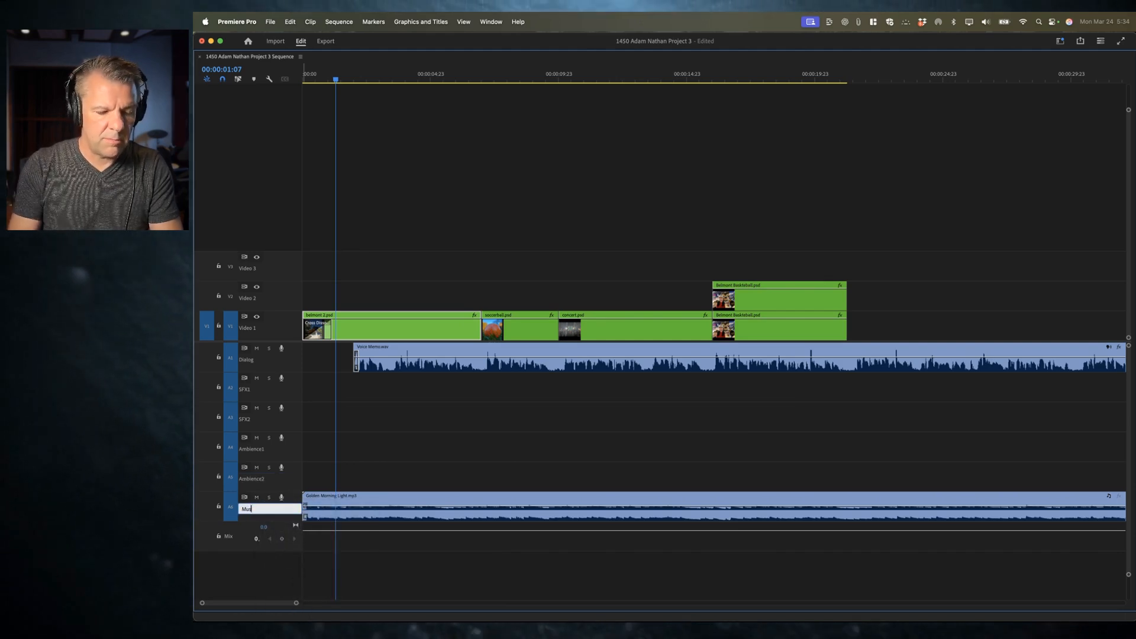
key(Return)
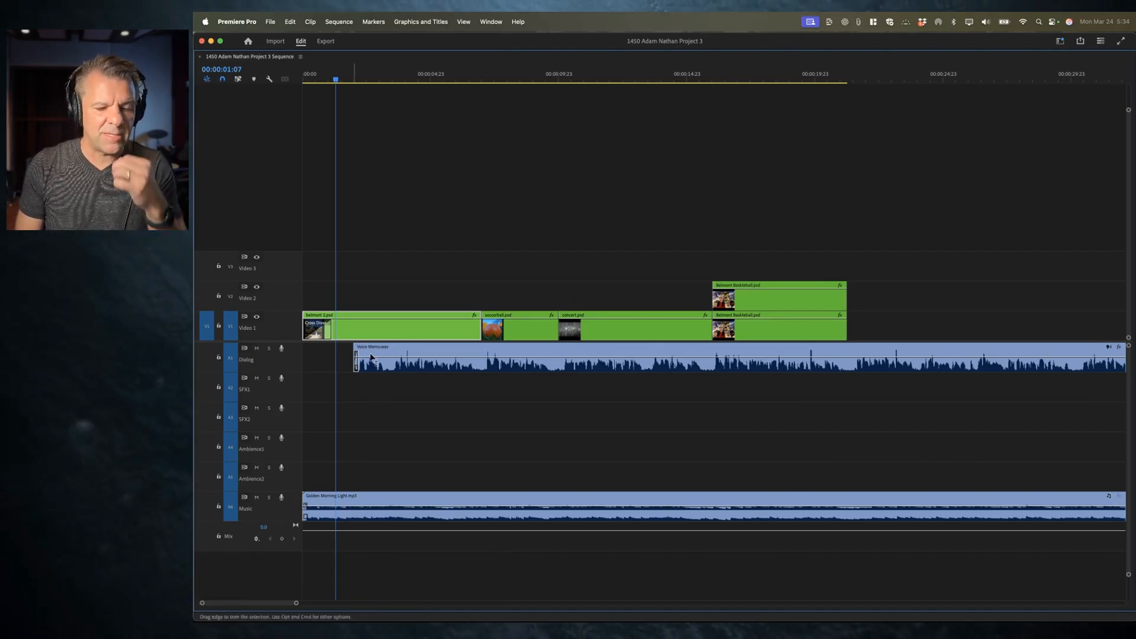
Step: Restore the timeline panel to the workspace and enlarge it so all the renamed audio tracks fit
key(grave)
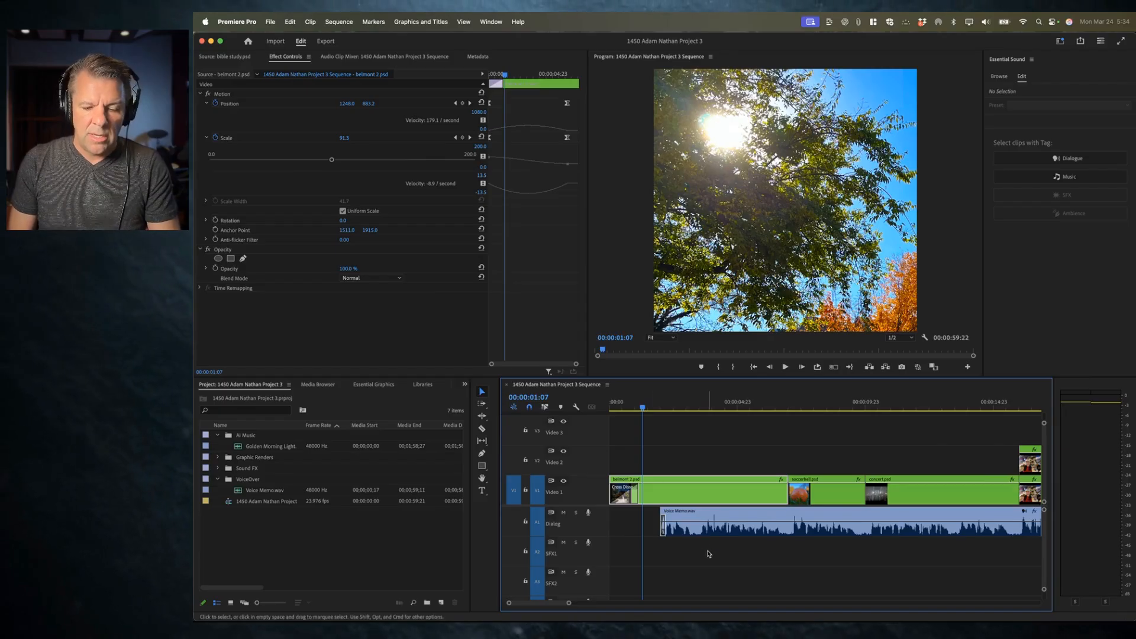
scroll(706, 570, down, 2)
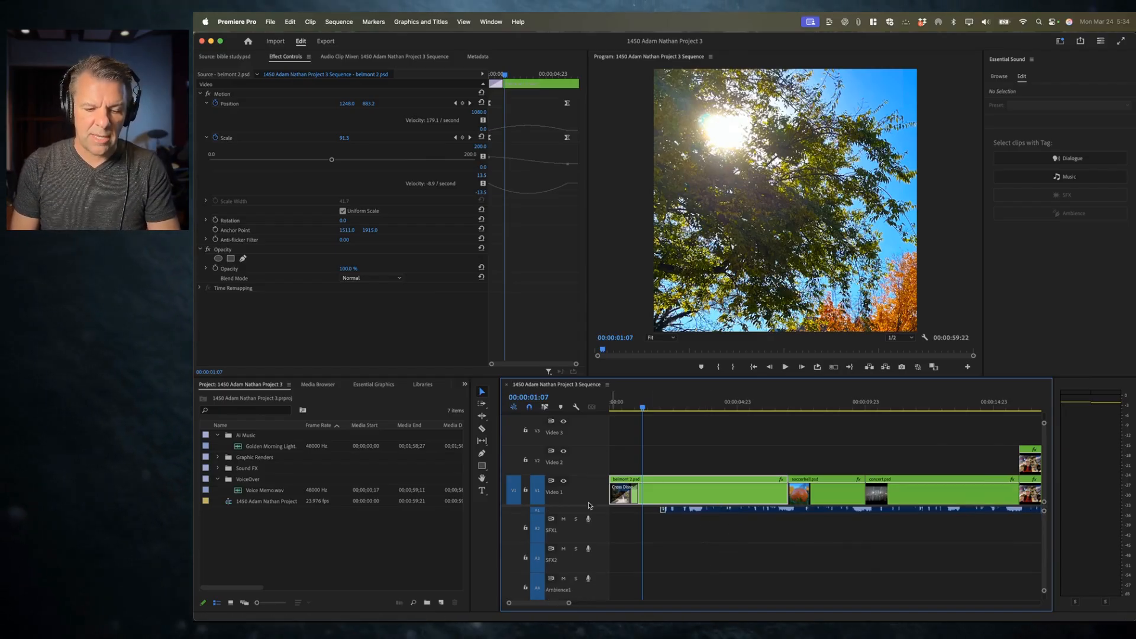
drag(589, 506, 594, 474)
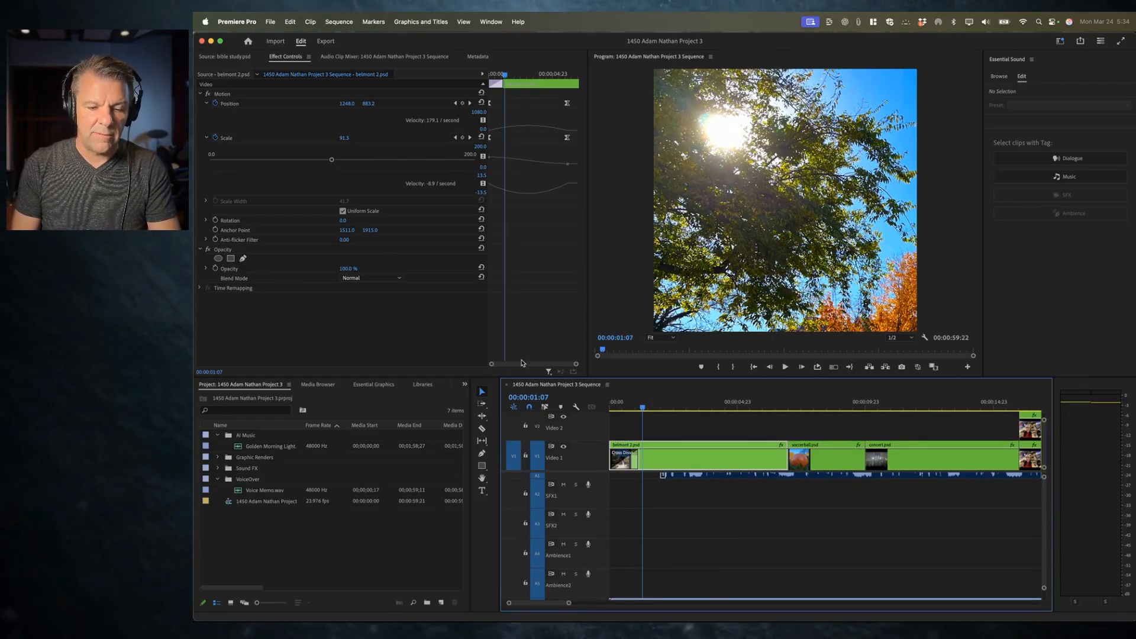
drag(510, 376, 533, 296)
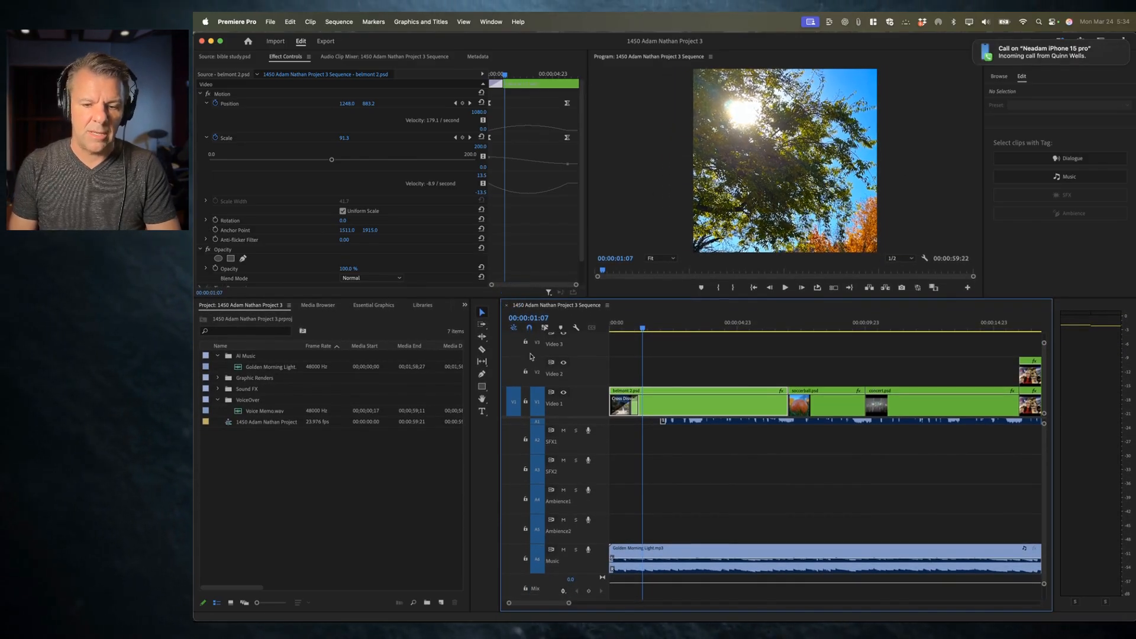
drag(501, 362, 375, 362)
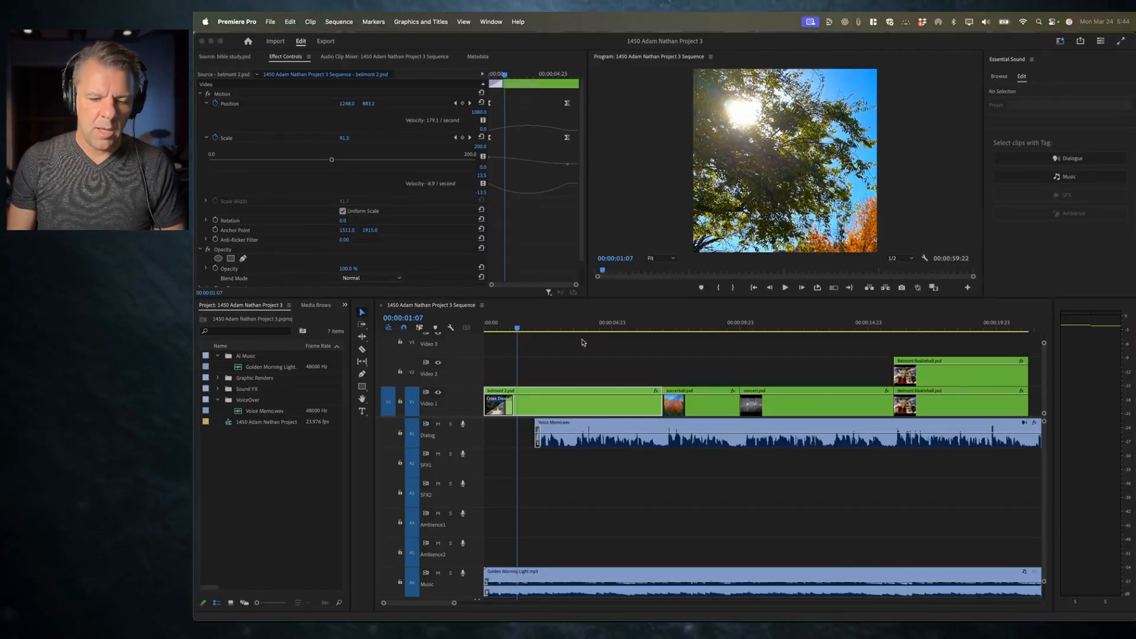
Step: Scrub and play the sequence from the start to review the opening with the voiceover
drag(518, 326, 544, 326)
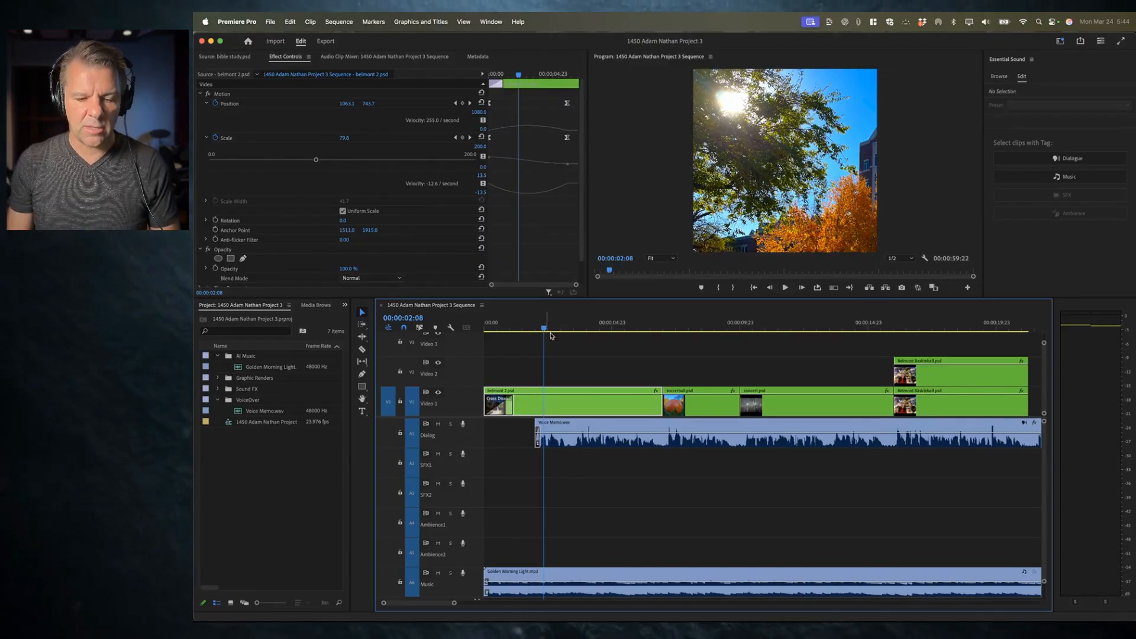
click(493, 325)
key(space)
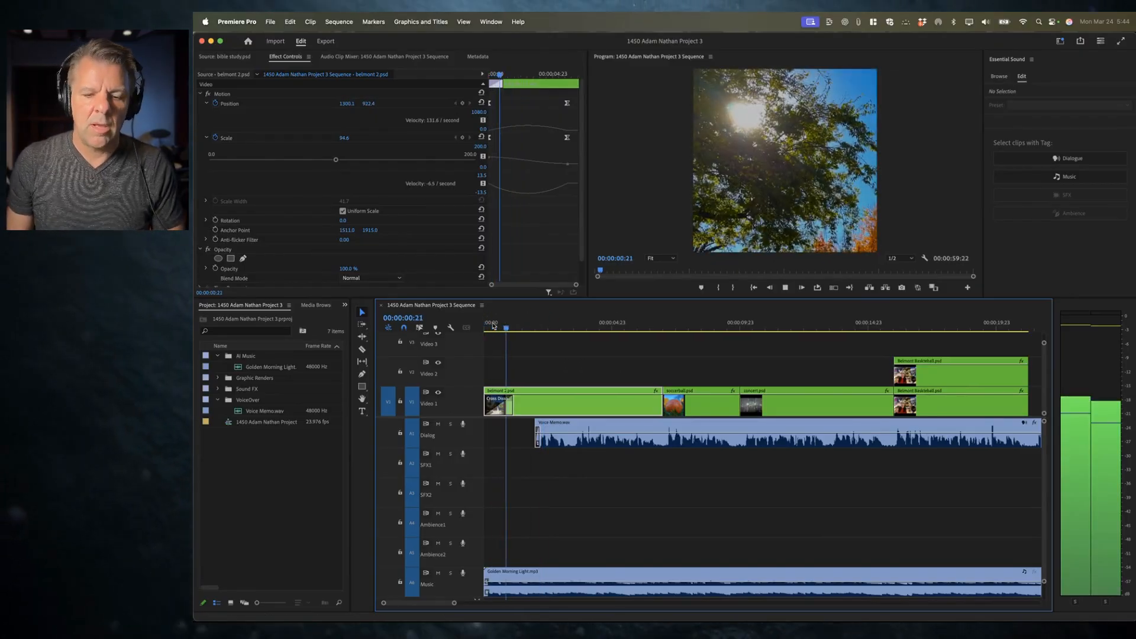
key(space)
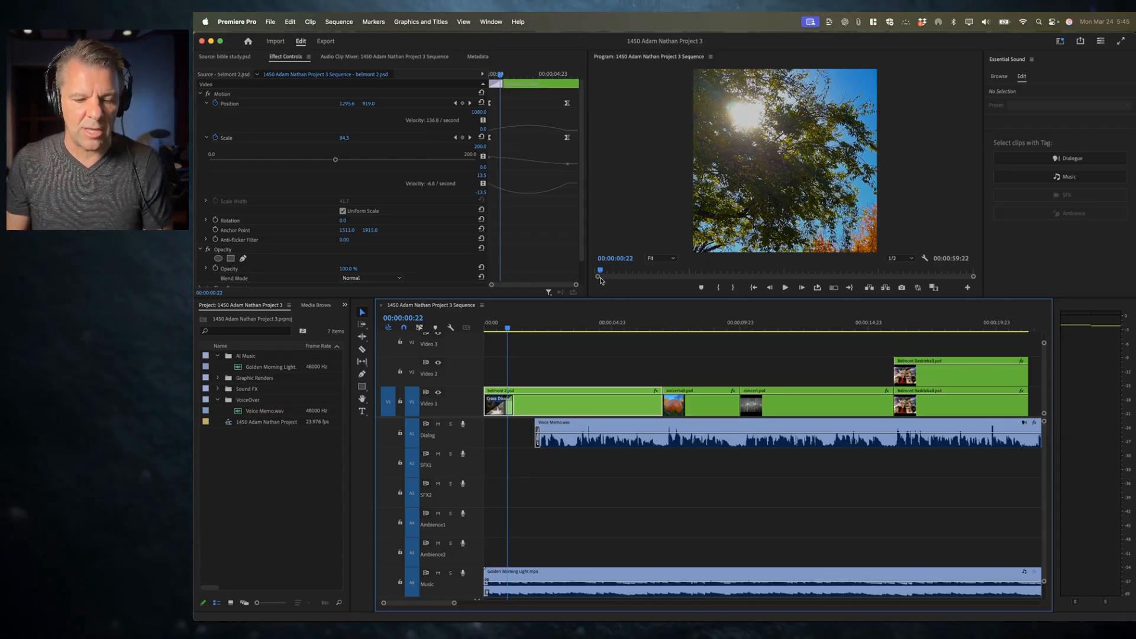
key(space)
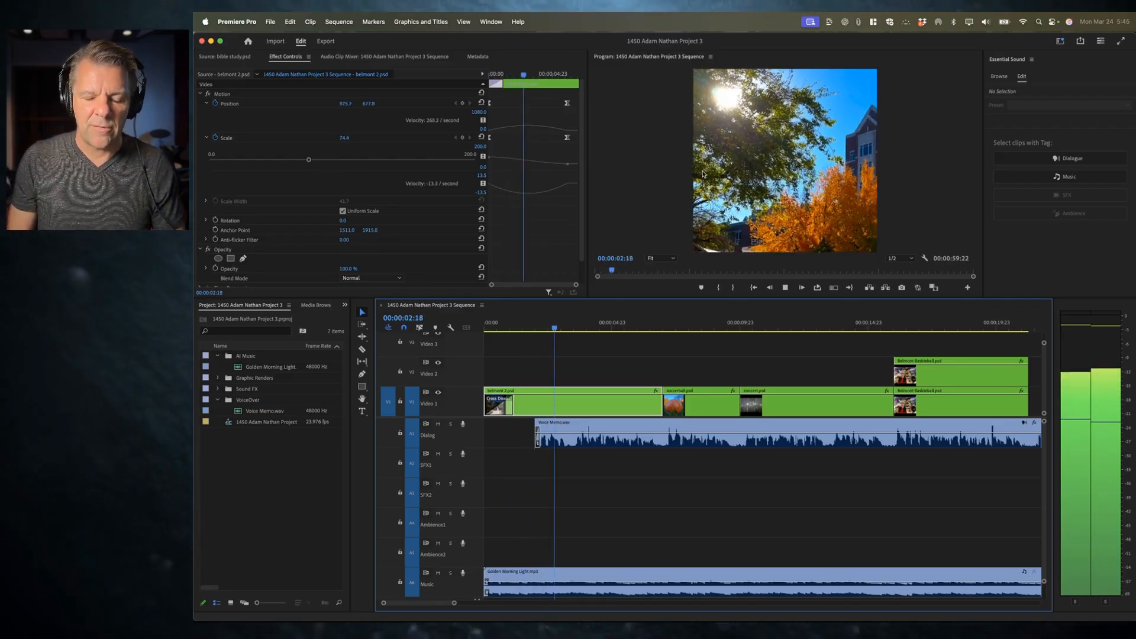
key(space)
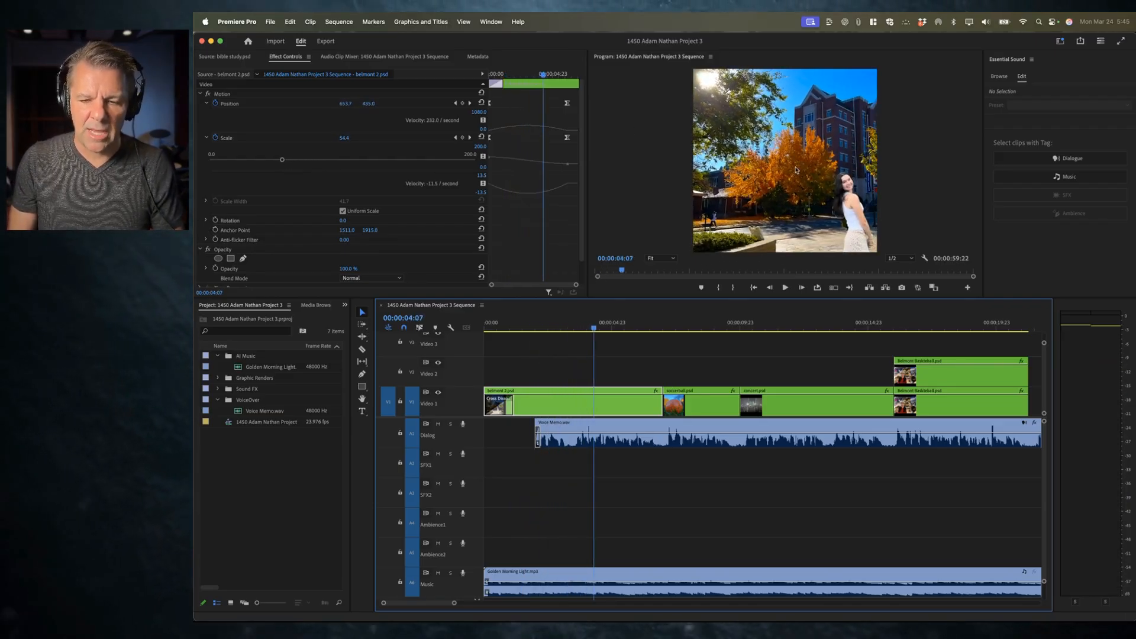
key(space)
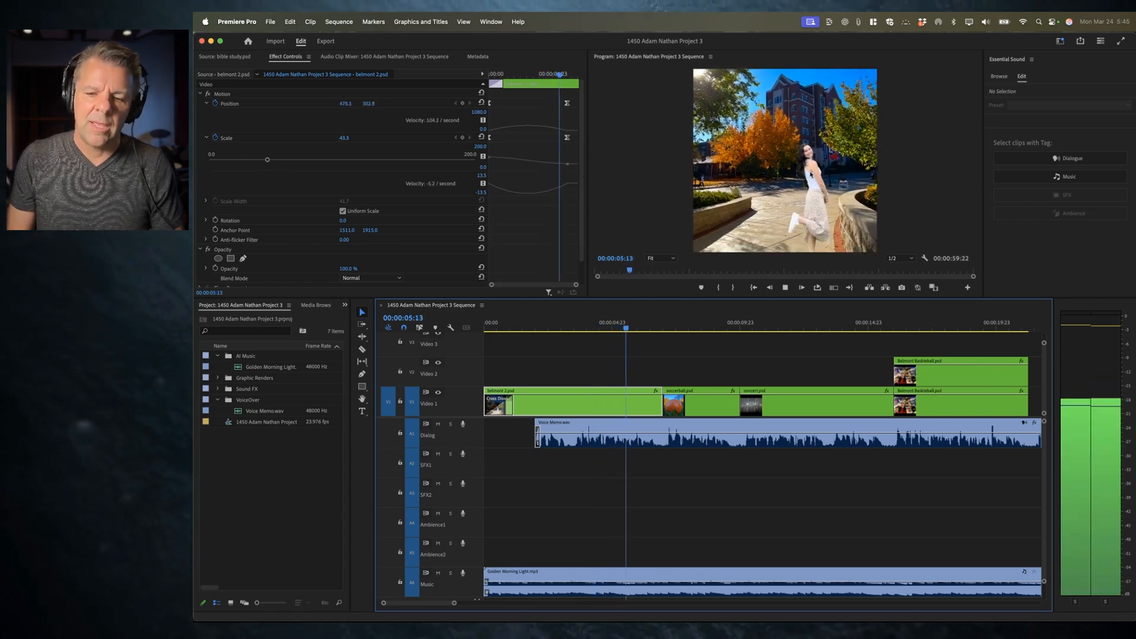
key(space)
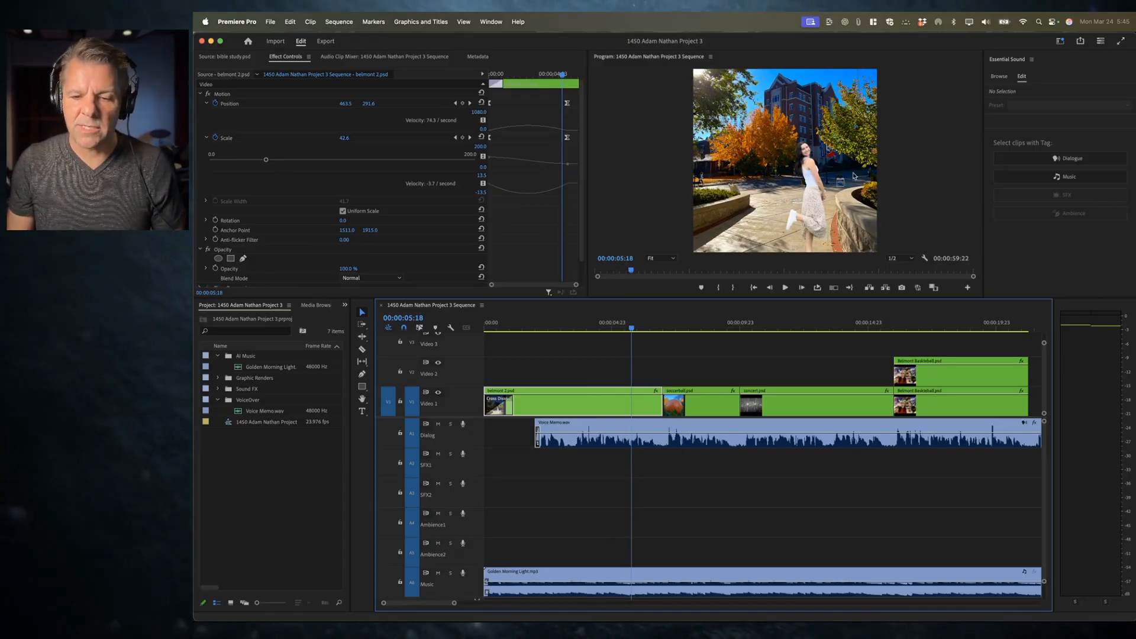
Step: Switch to the project instructions document in Chrome and open the Freesound and BBC Sound FX links from the audio section
key(super+Tab)
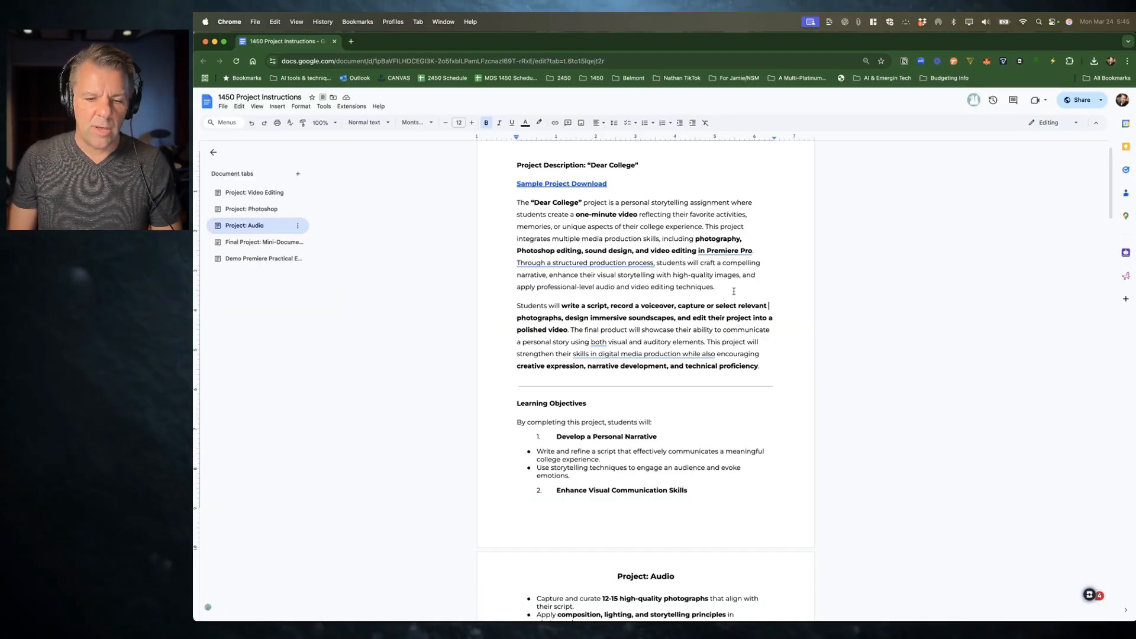
scroll(702, 402, down, 15)
scroll(700, 402, down, 15)
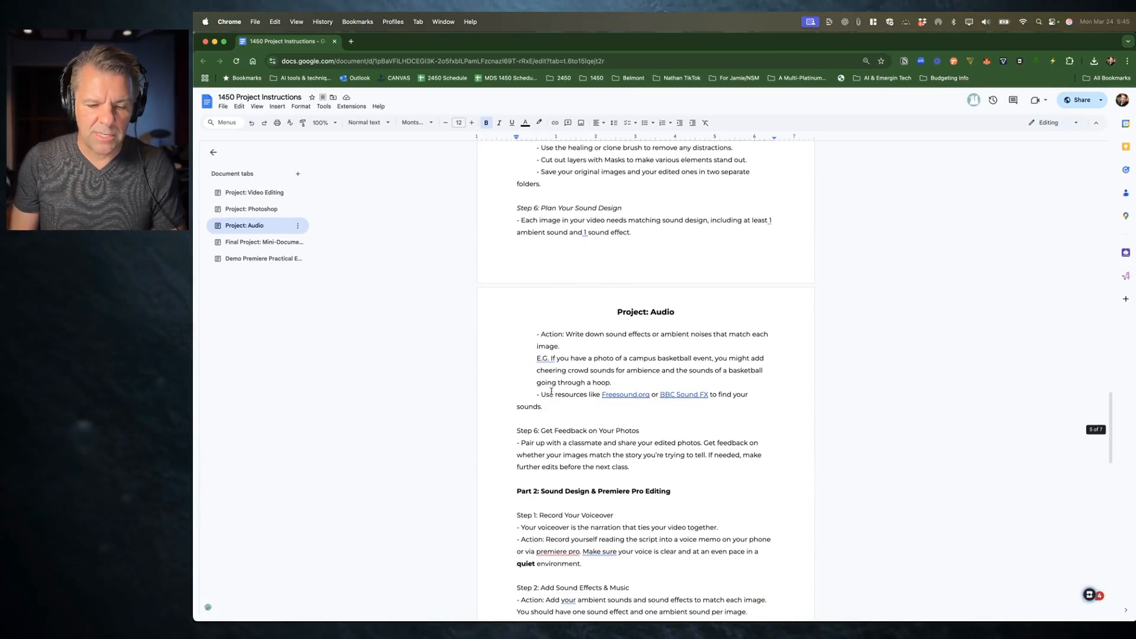
click(675, 395)
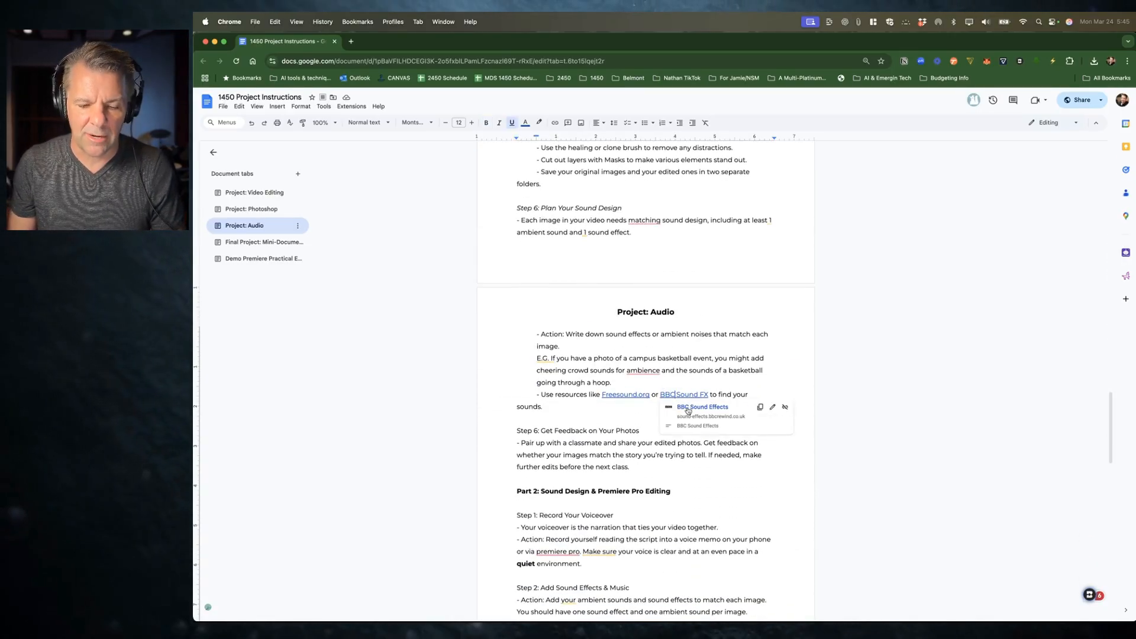
click(677, 408)
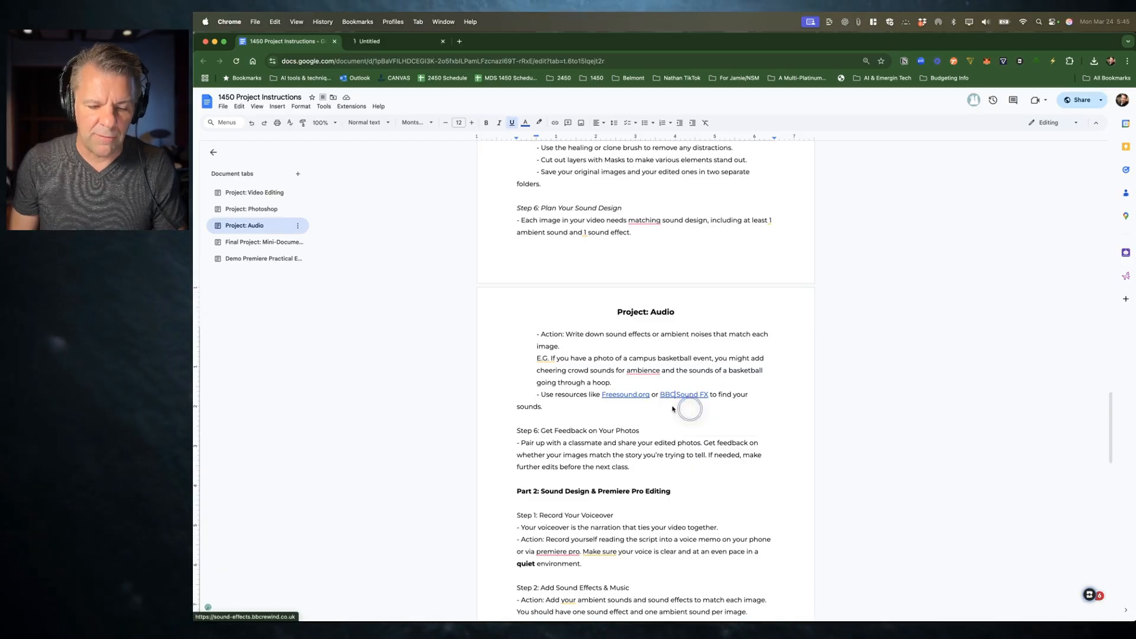
click(629, 395)
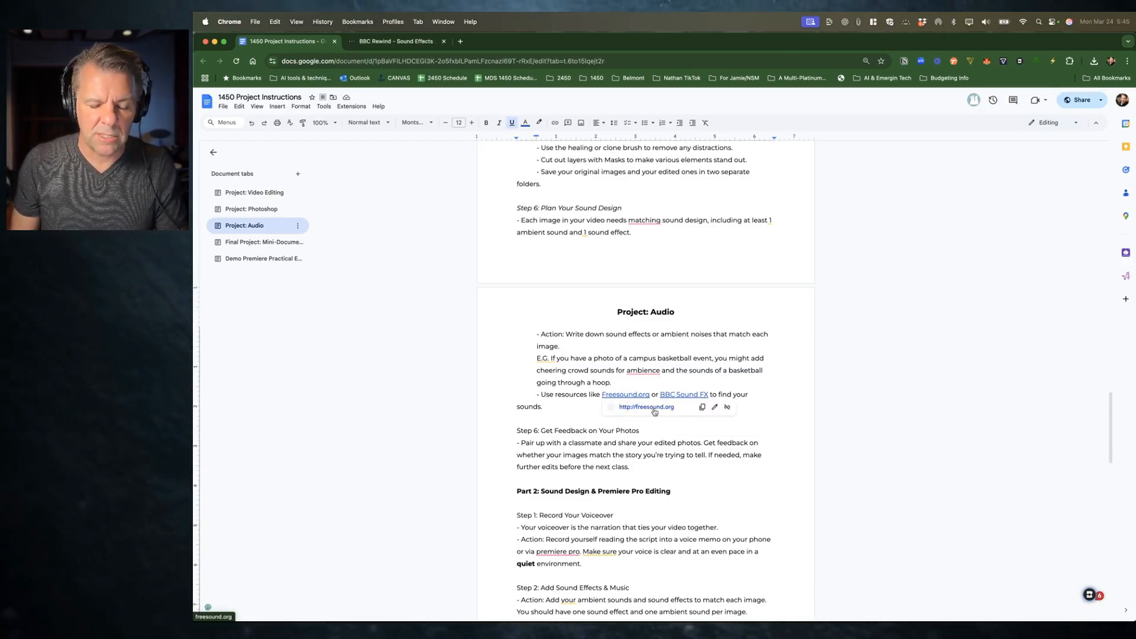
click(654, 408)
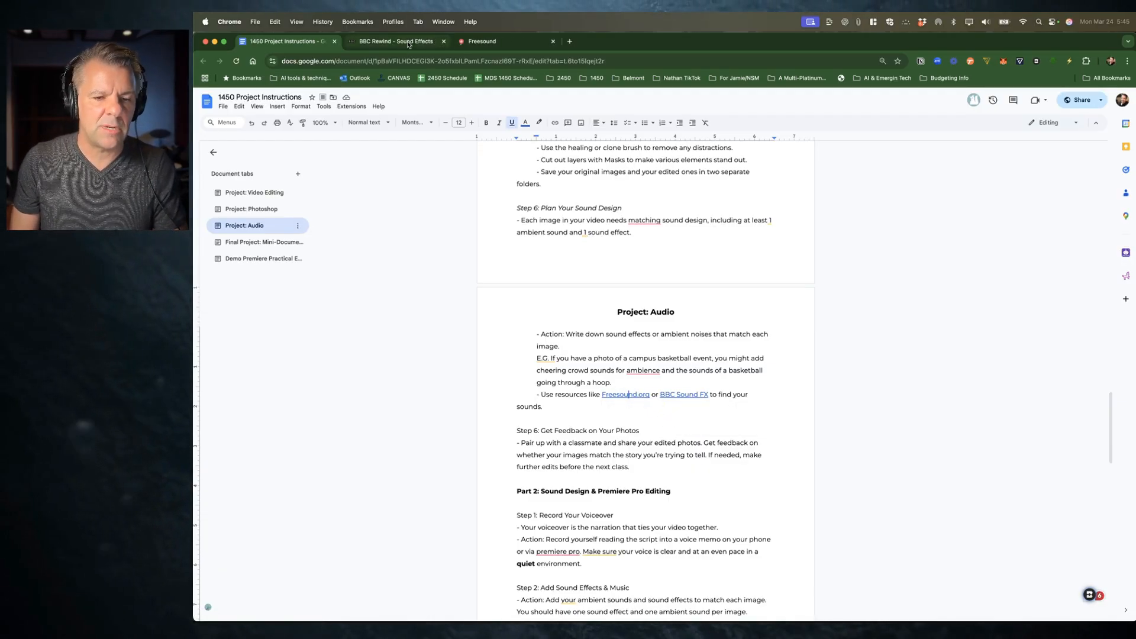
Step: Search the BBC Sound Effects library for college campus
click(408, 41)
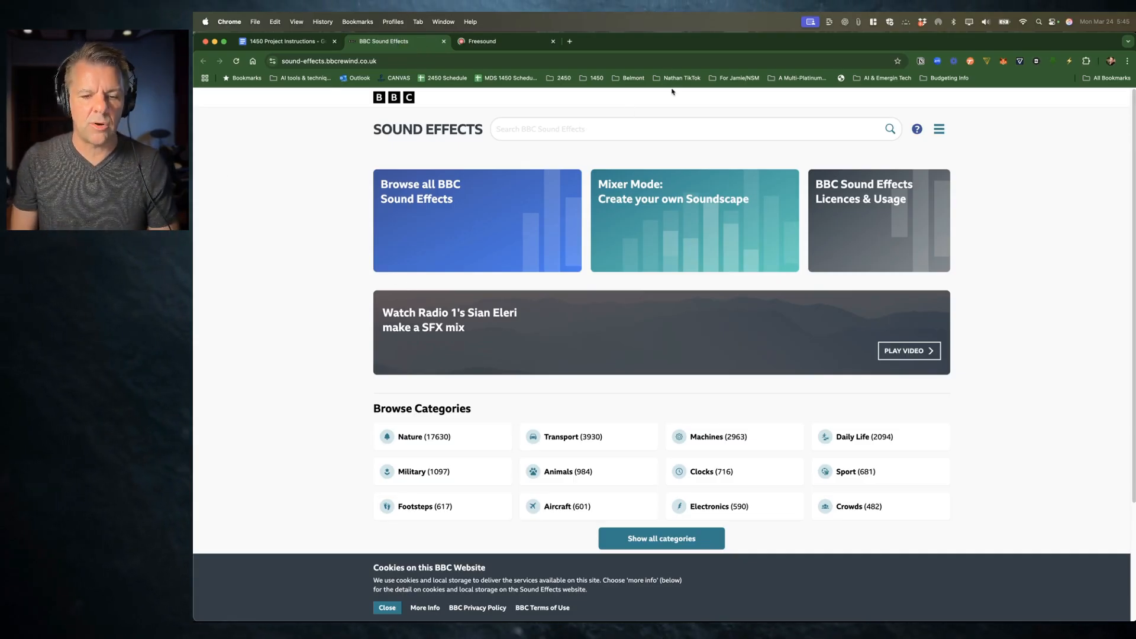
click(568, 124)
text(college)
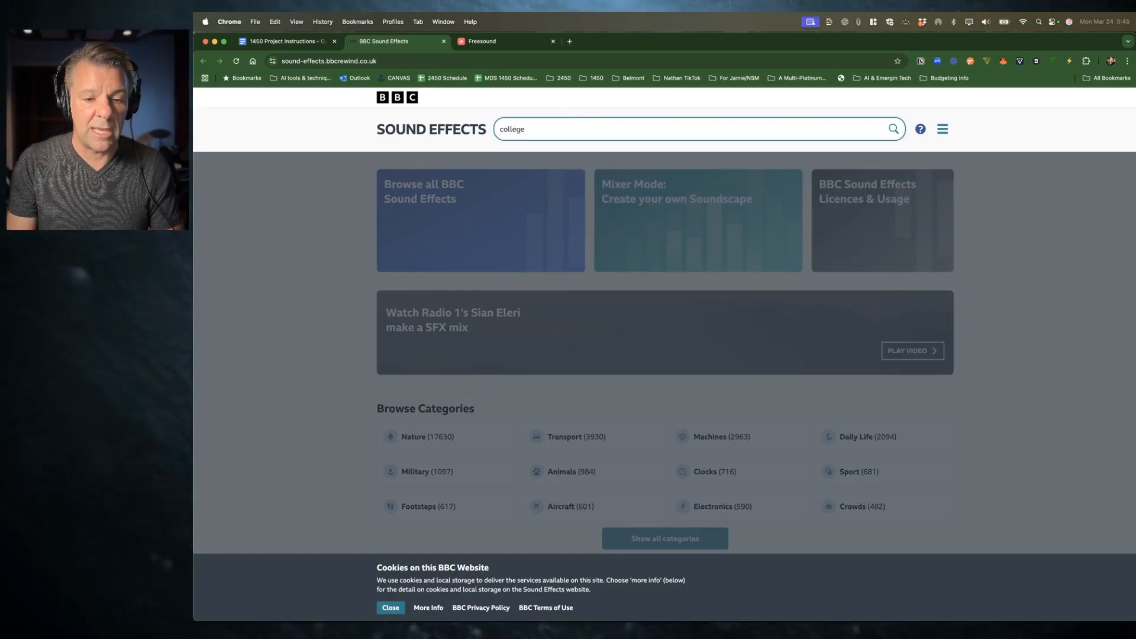
text( com)
key(Return)
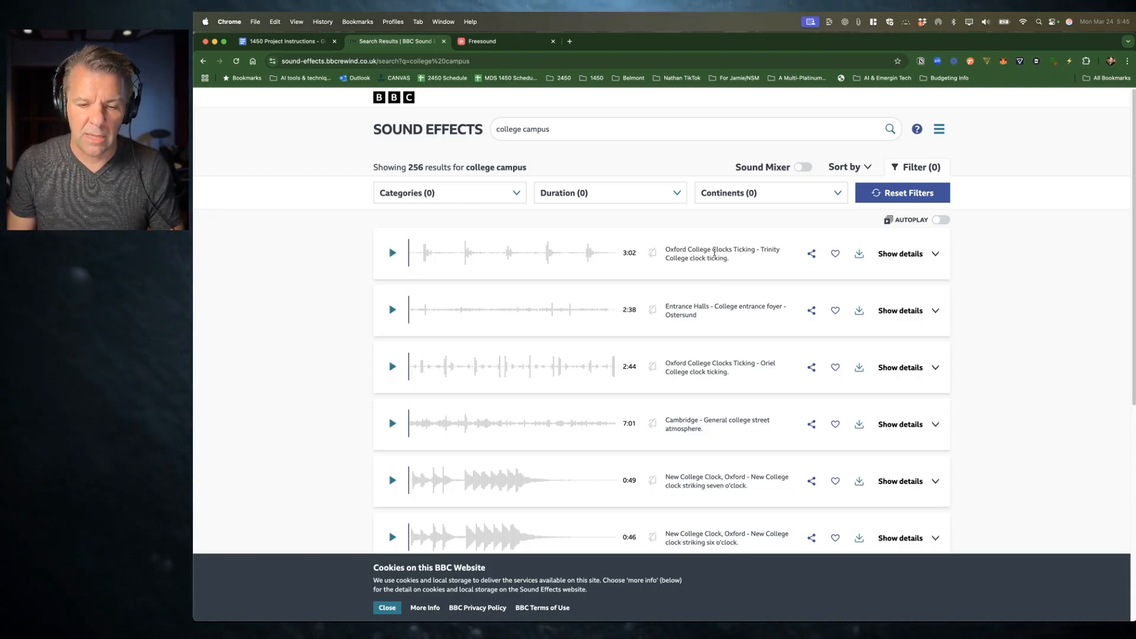
Step: Preview the Oxford College Clocks Ticking and Cambridge general college street atmosphere results, skipping through the Cambridge recording
click(392, 254)
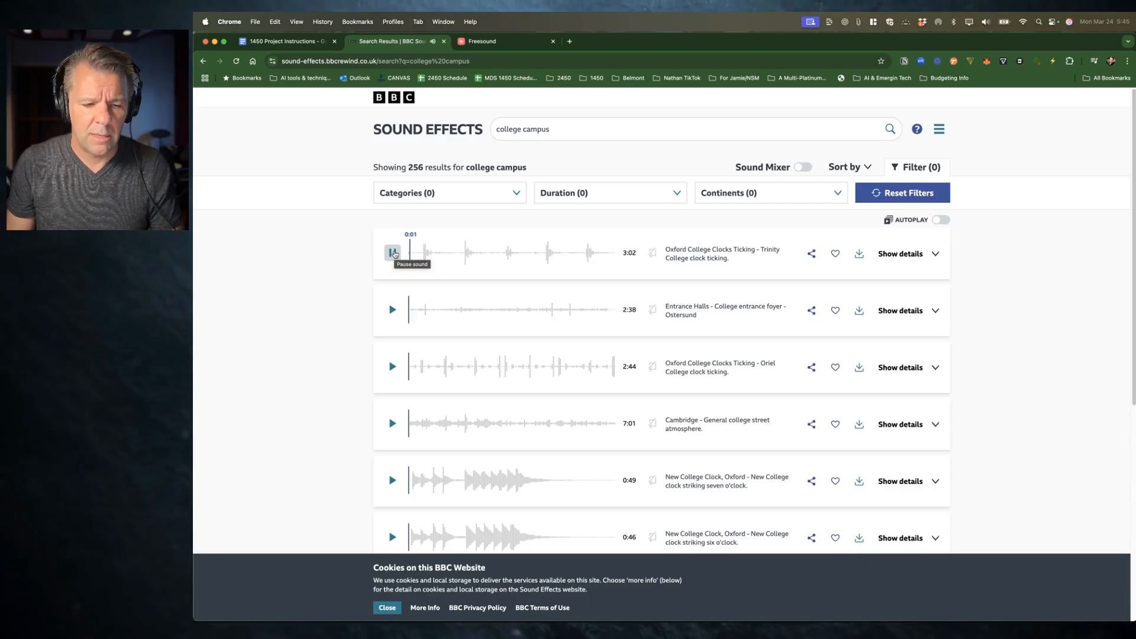
click(394, 255)
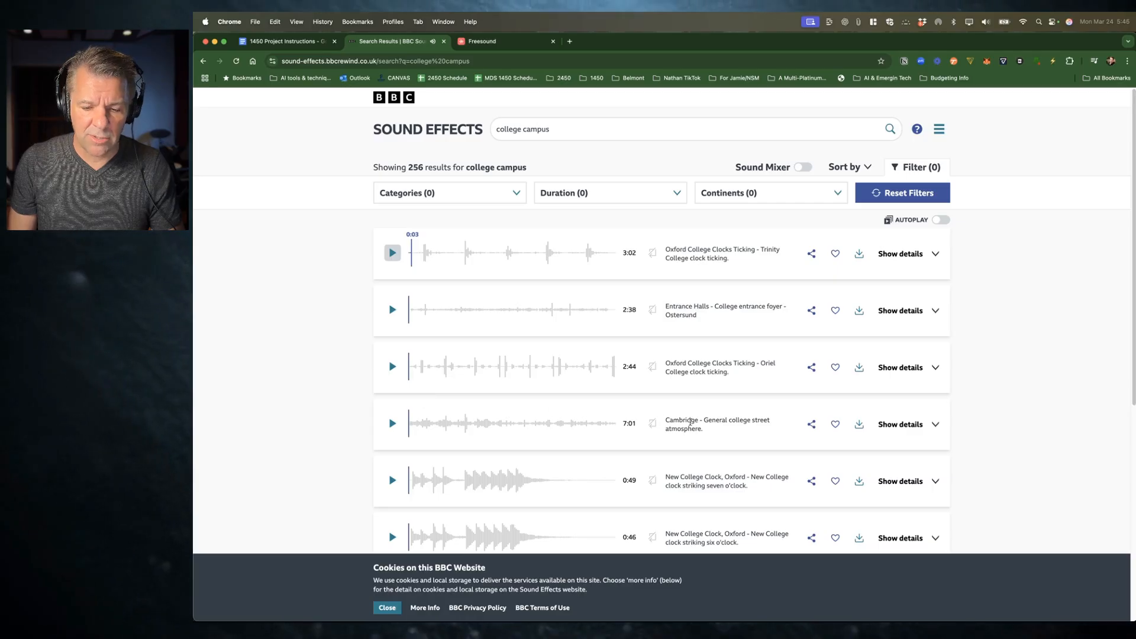
click(392, 425)
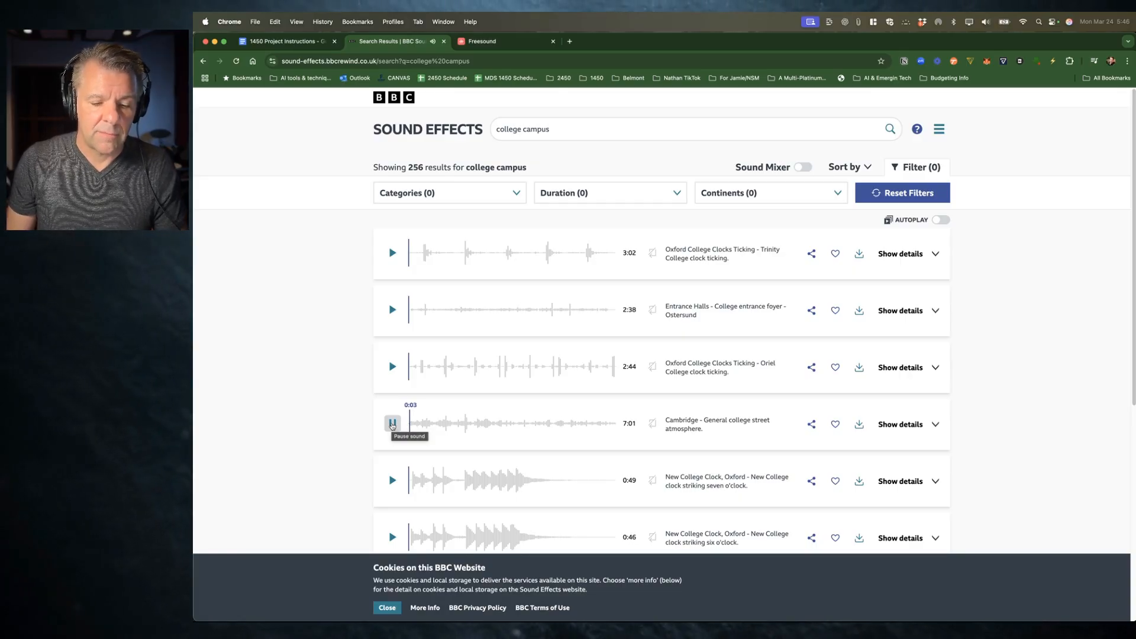
click(392, 424)
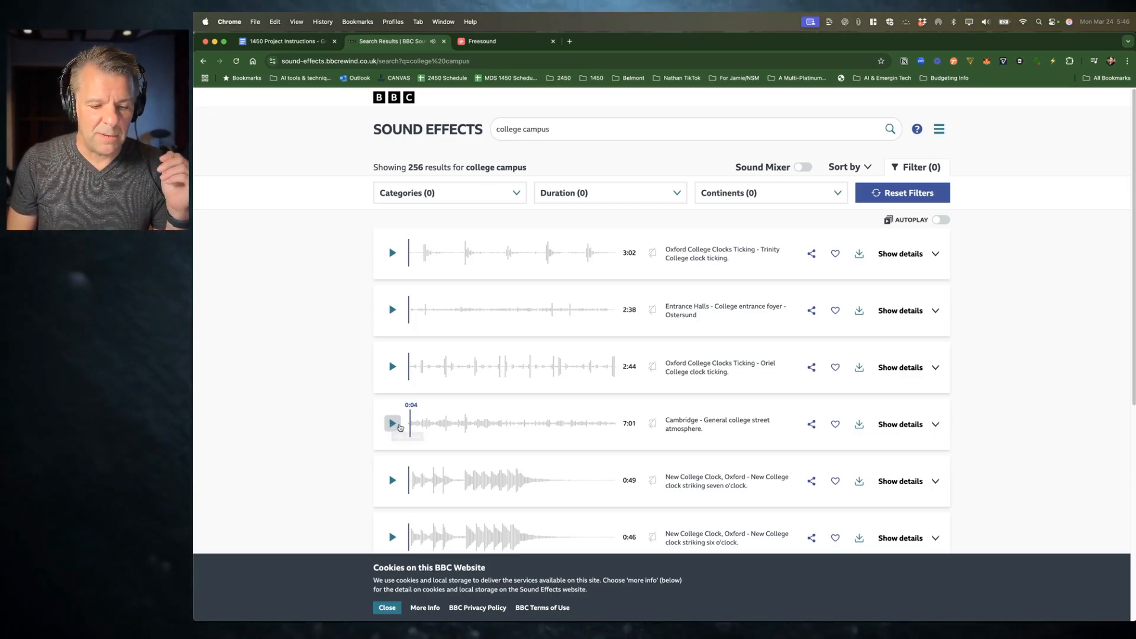
click(398, 425)
click(443, 423)
drag(448, 424, 592, 424)
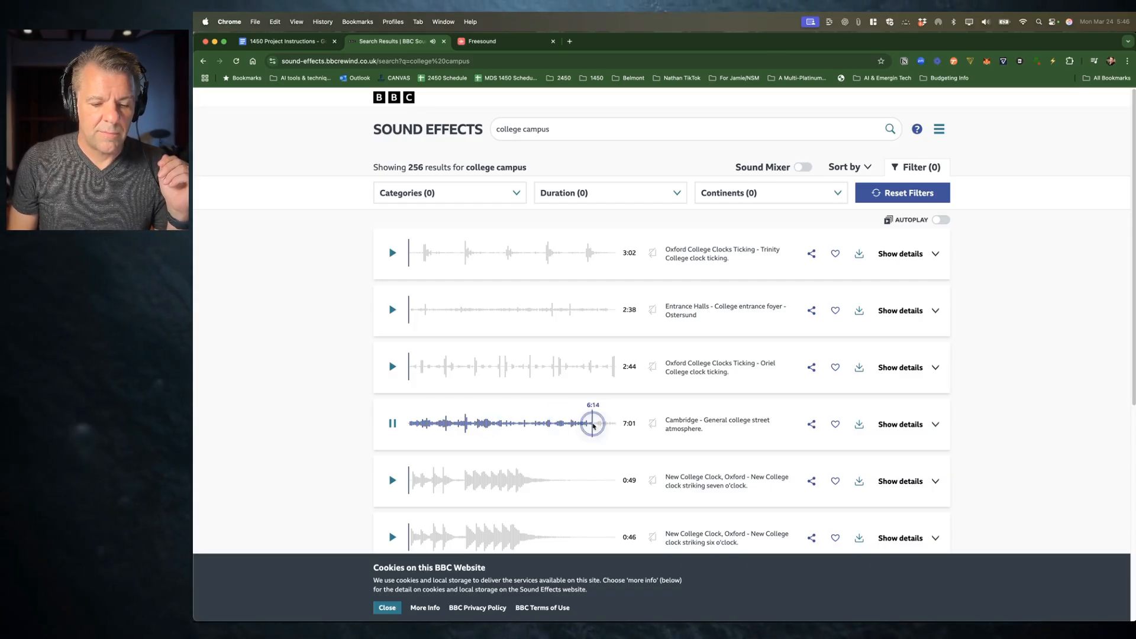
Step: Stop the Cambridge recording and preview the Oxford College Clocks Ticking - Oriel result, skipping through it
scroll(423, 417, down, 10)
scroll(418, 381, up, 10)
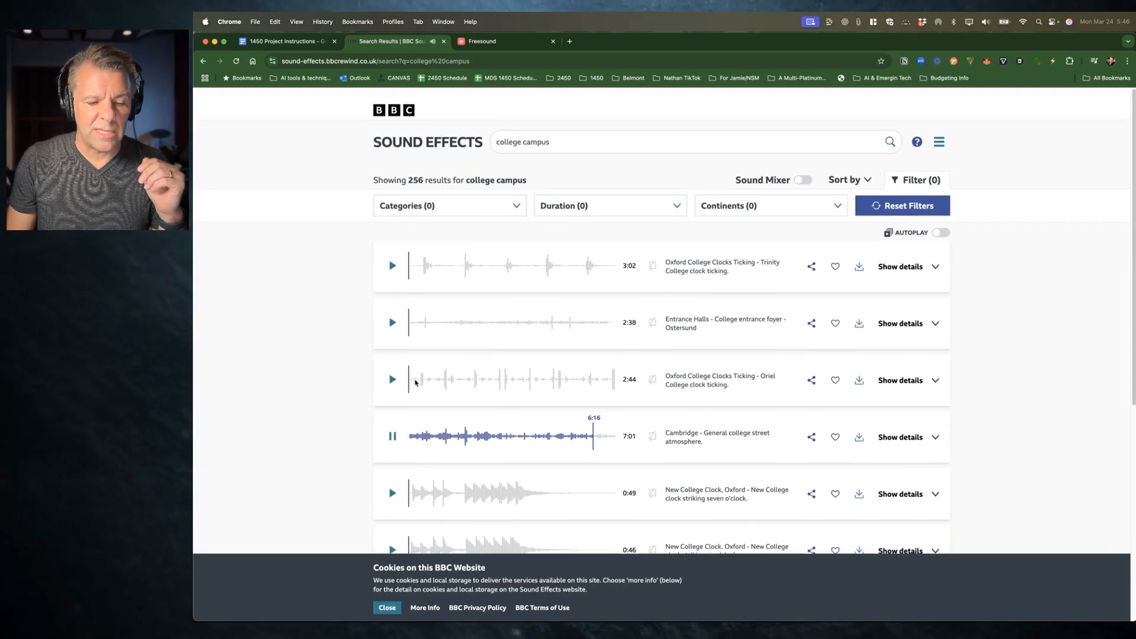
scroll(415, 382, down, 1)
click(392, 423)
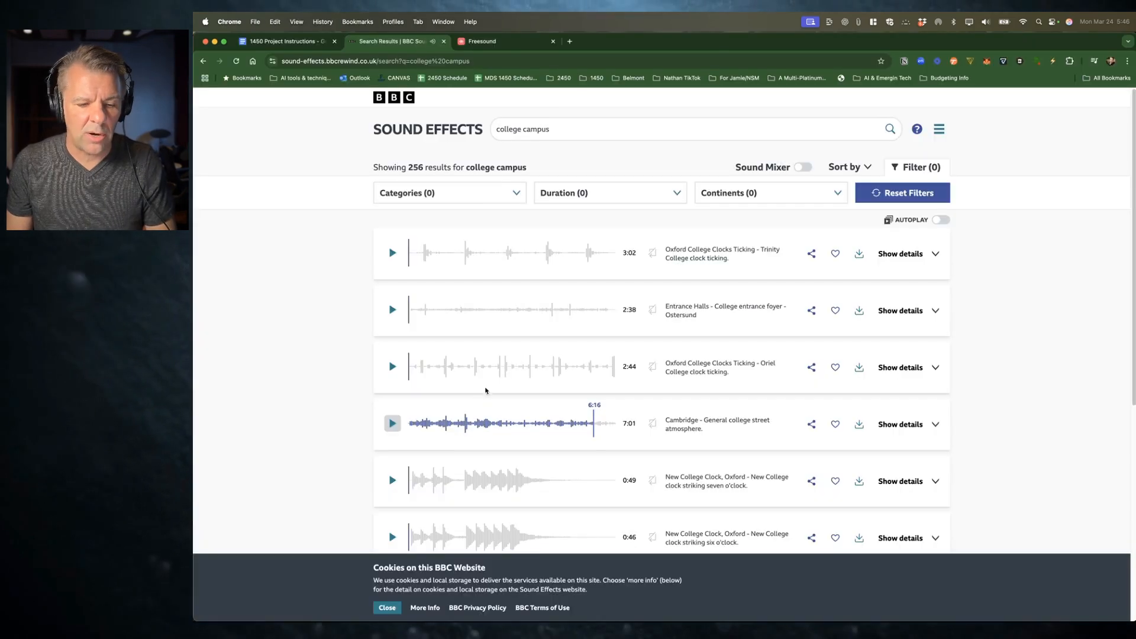
click(392, 367)
click(393, 367)
click(392, 367)
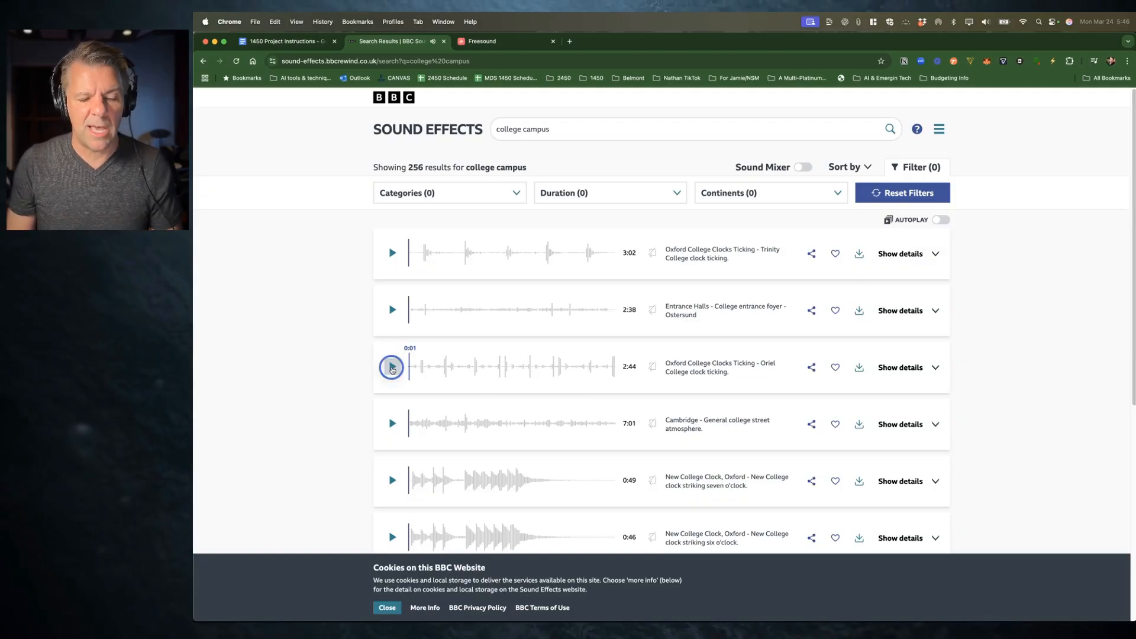
click(439, 364)
click(472, 362)
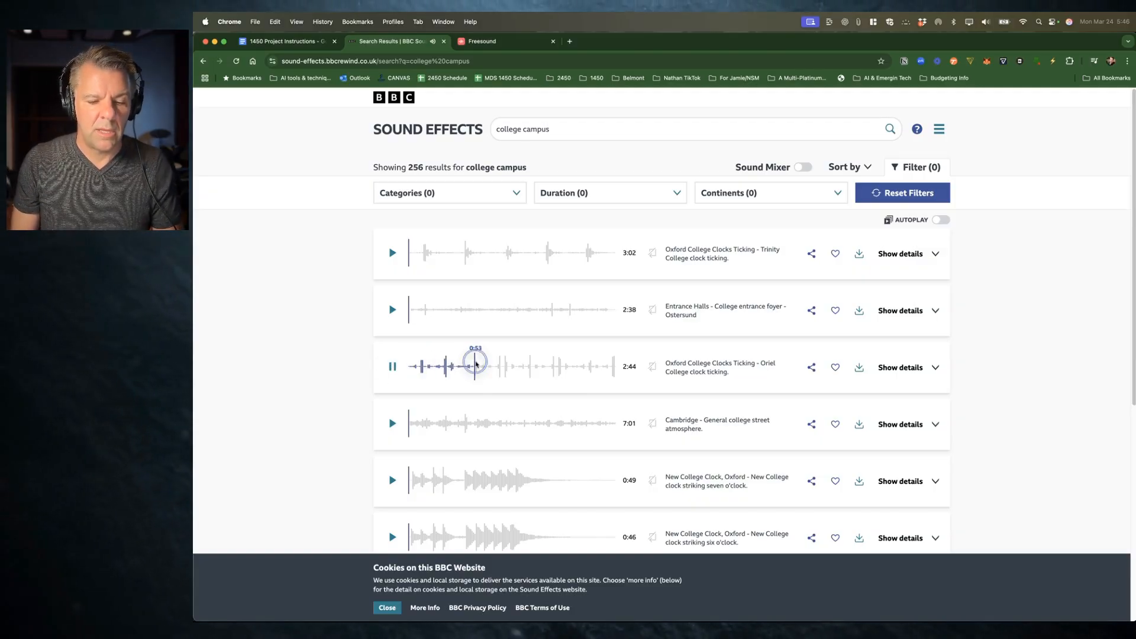
Step: Filter the search results to the Daily Life category
click(469, 194)
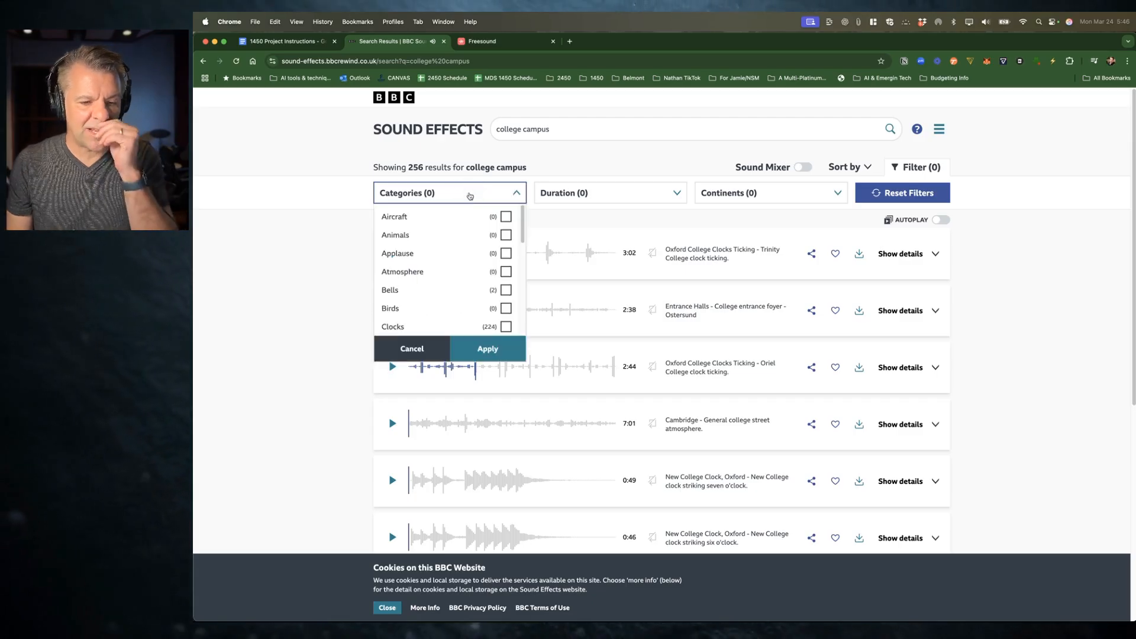
scroll(463, 299, down, 5)
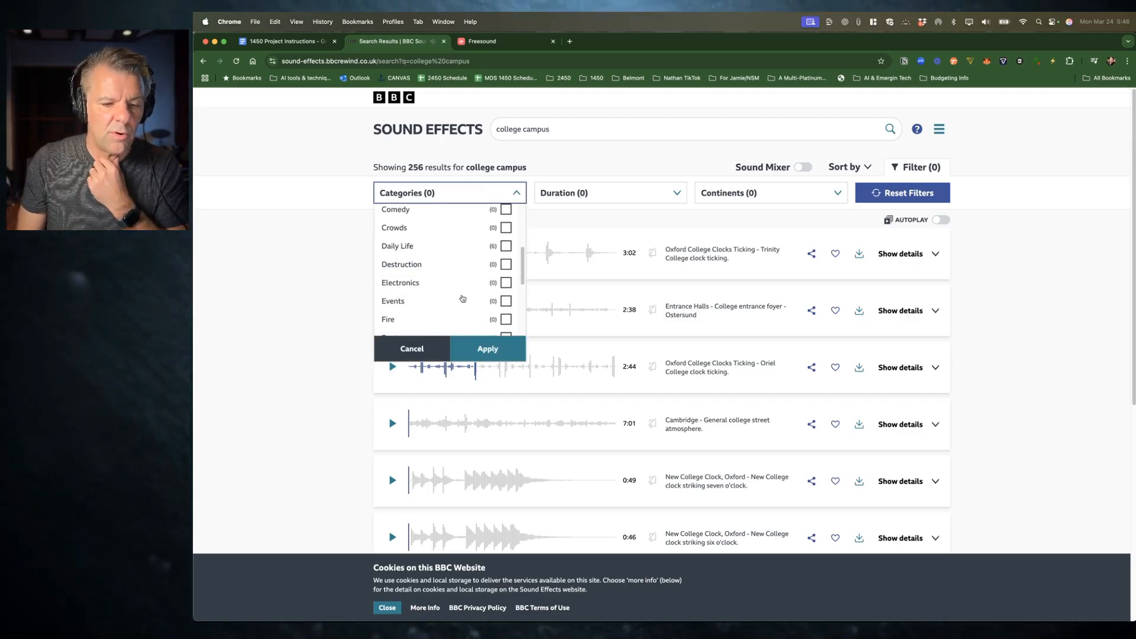
scroll(463, 299, down, 5)
scroll(463, 298, down, 4)
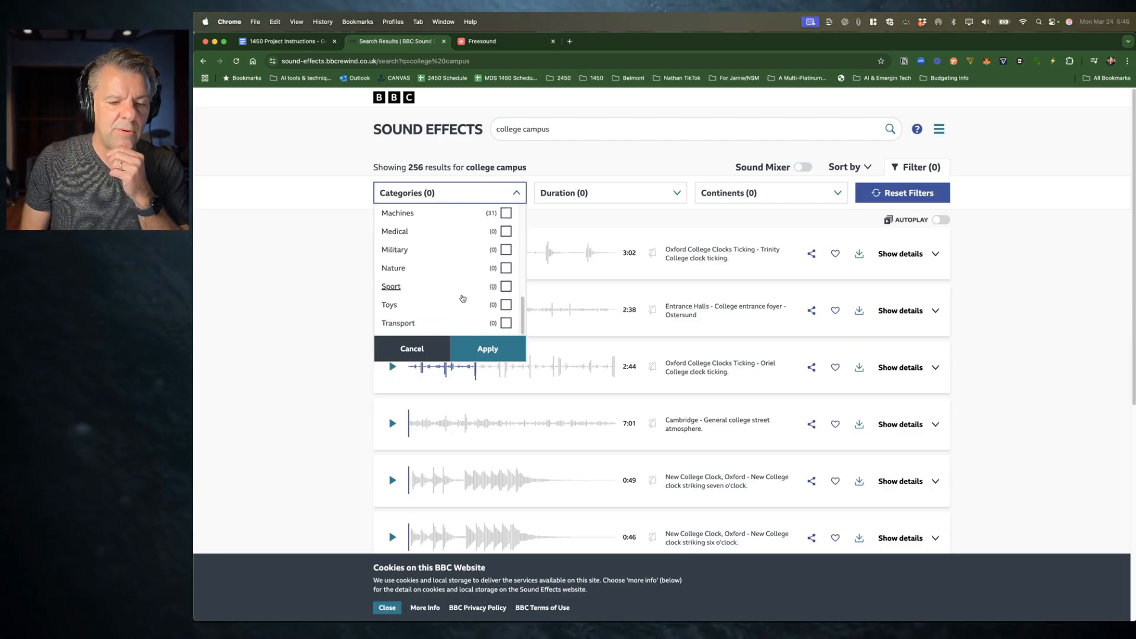
scroll(440, 300, up, 15)
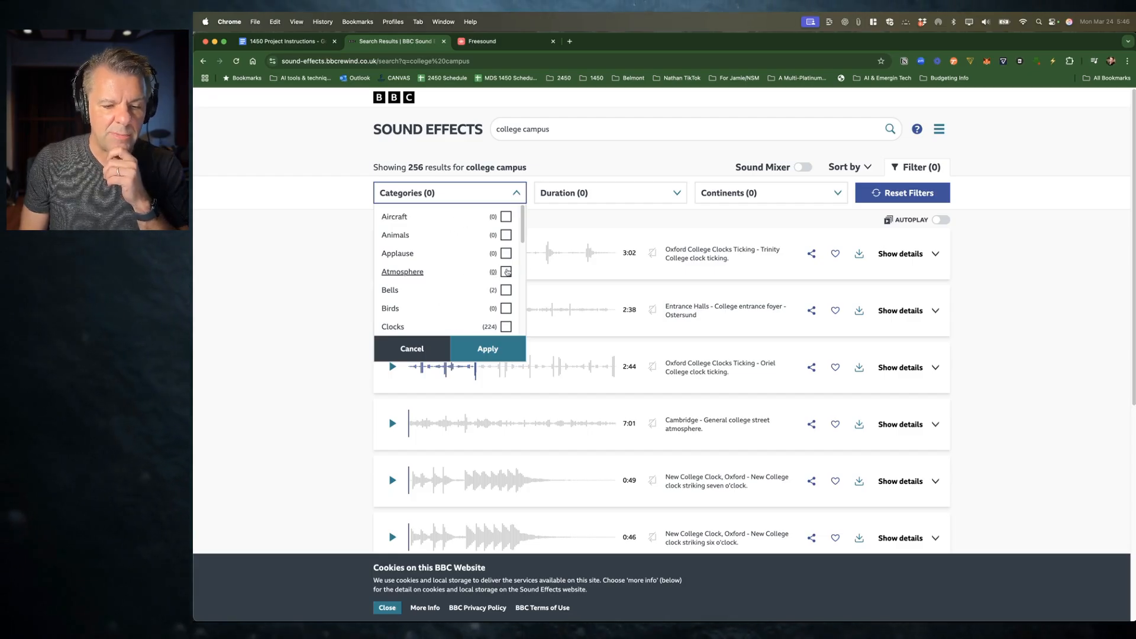
scroll(458, 317, down, 2)
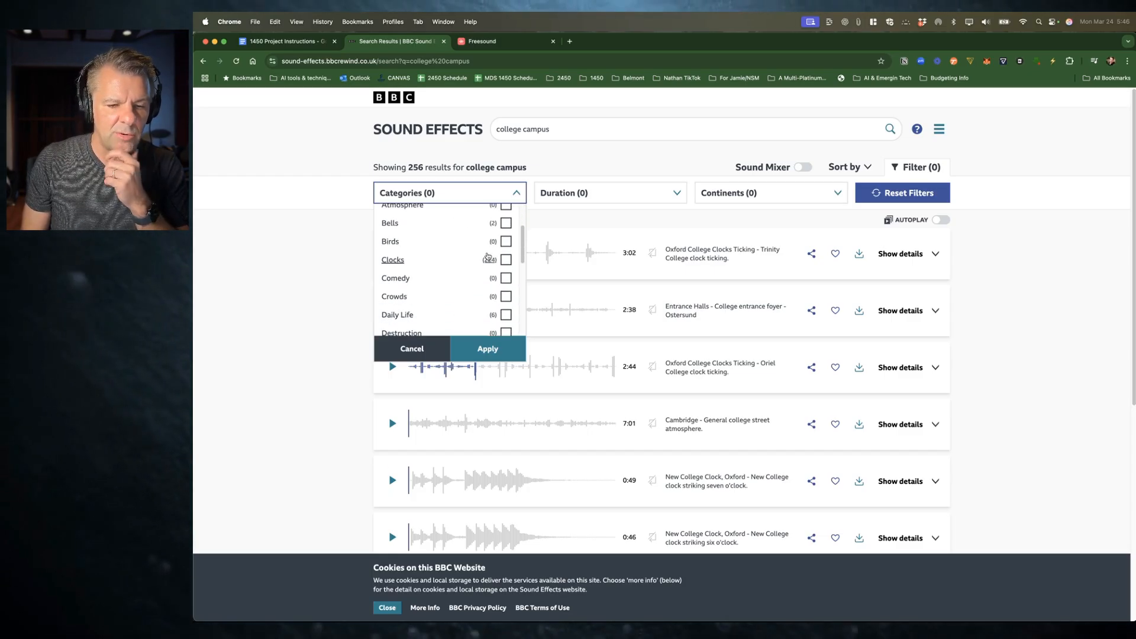
scroll(490, 263, down, 1)
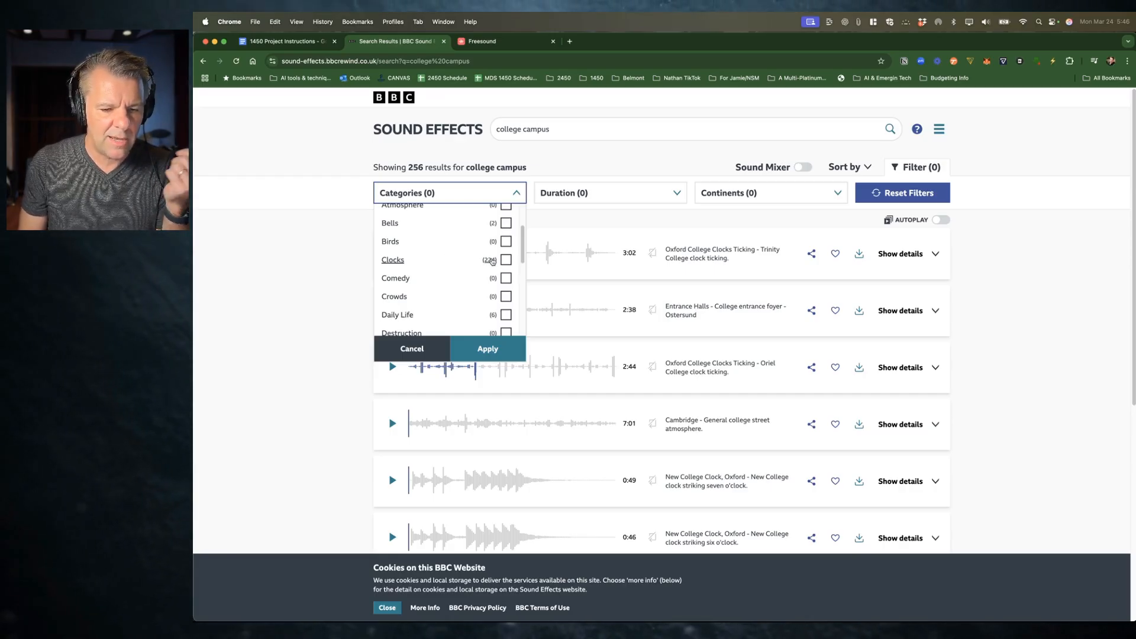
scroll(492, 261, down, 3)
scroll(491, 261, up, 2)
click(506, 287)
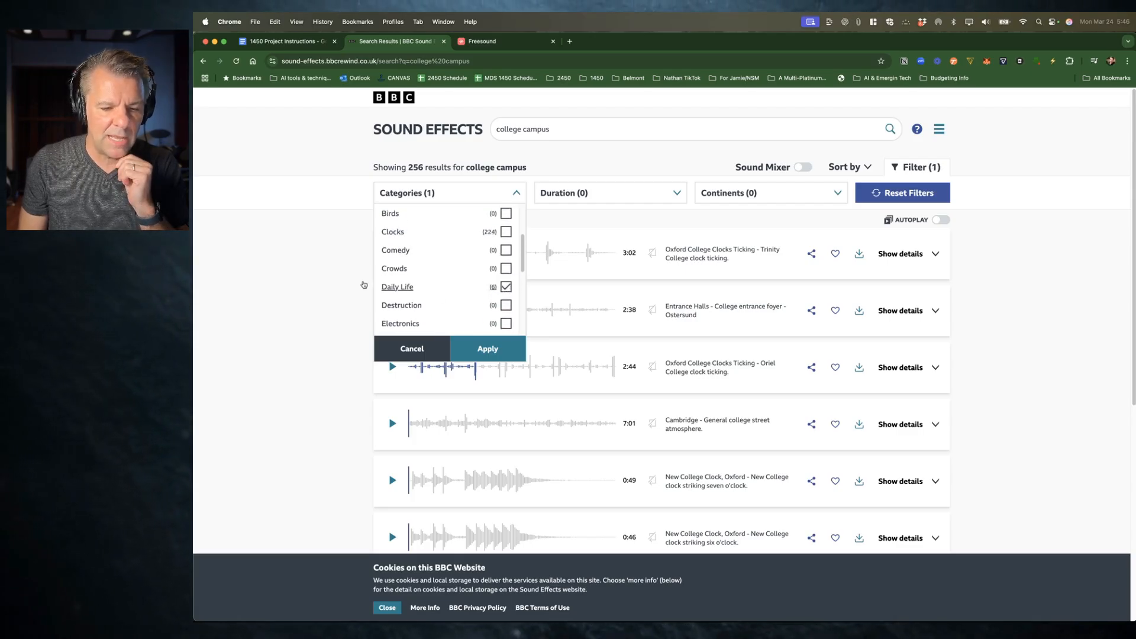
click(487, 348)
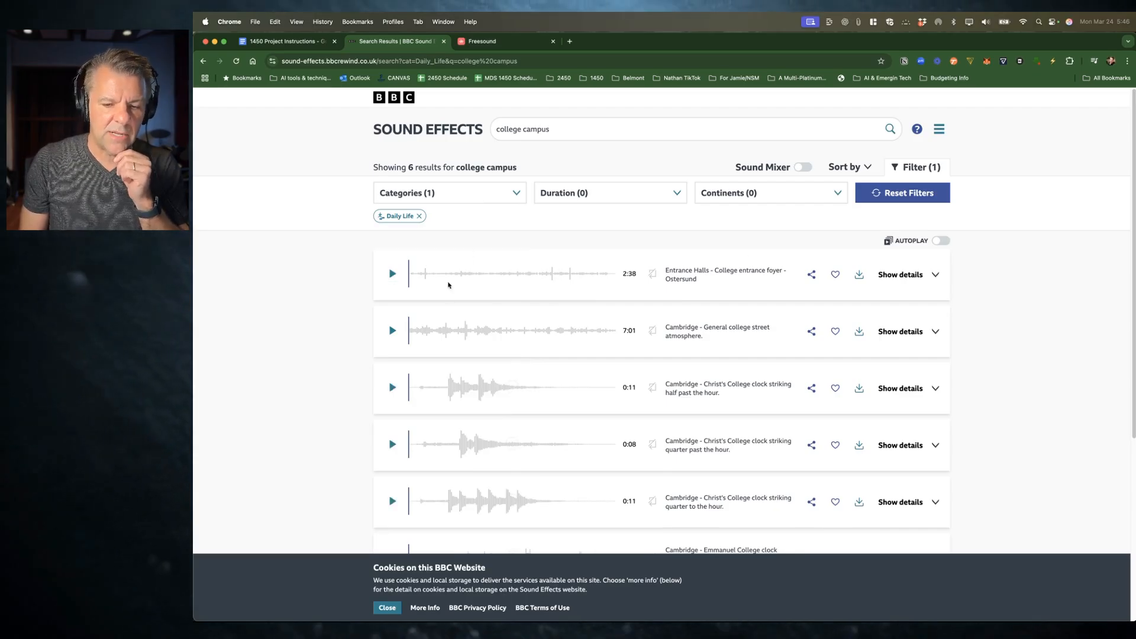
Step: Preview the Entrance Halls foyer and Cambridge street atmosphere recordings, skipping through them, and switch back to Premiere Pro
click(391, 274)
click(466, 272)
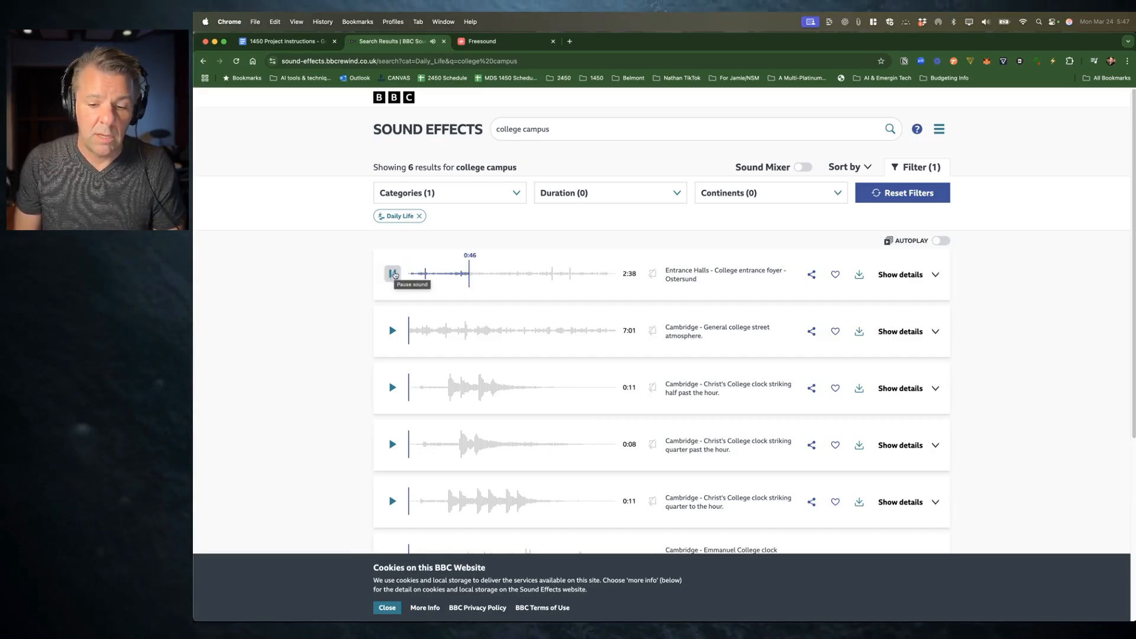
click(393, 273)
click(392, 330)
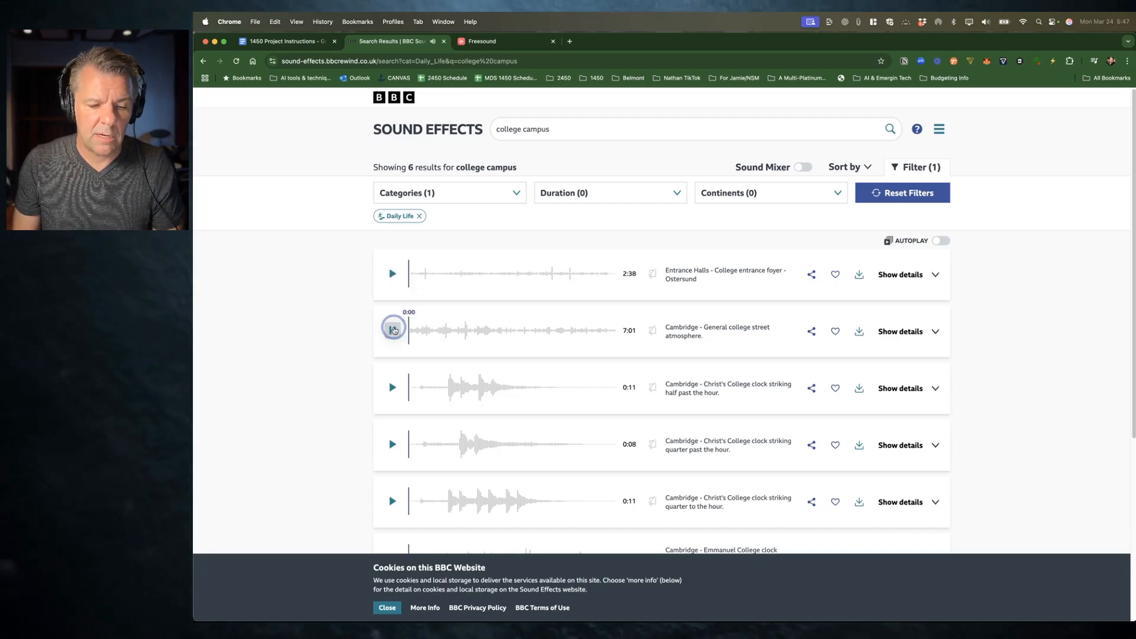
click(446, 330)
click(495, 329)
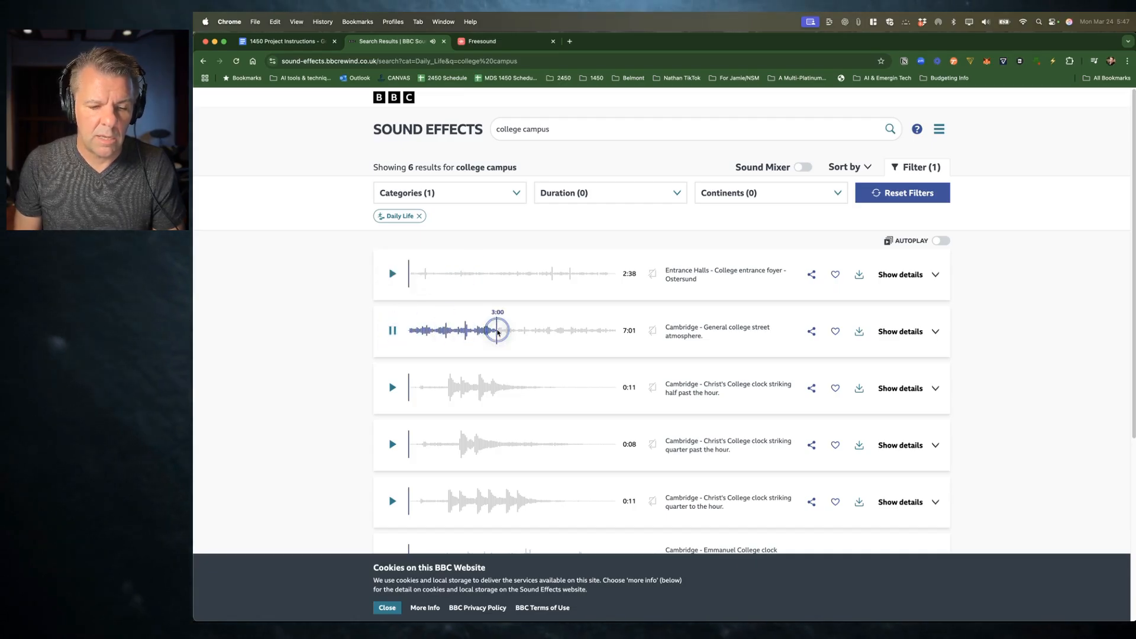
click(553, 332)
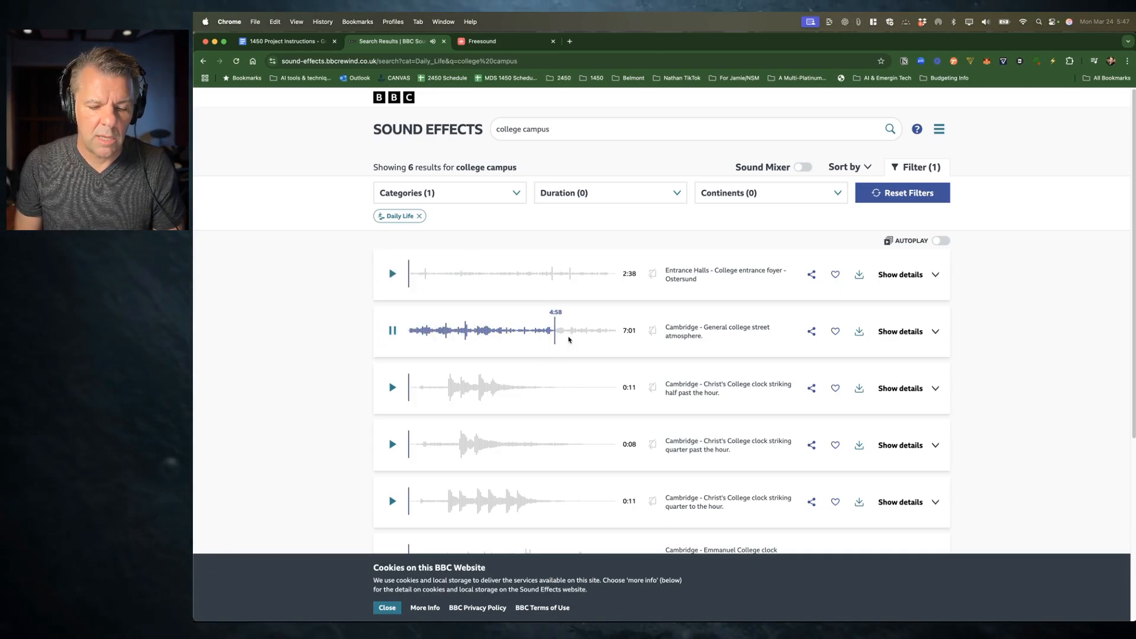
click(392, 331)
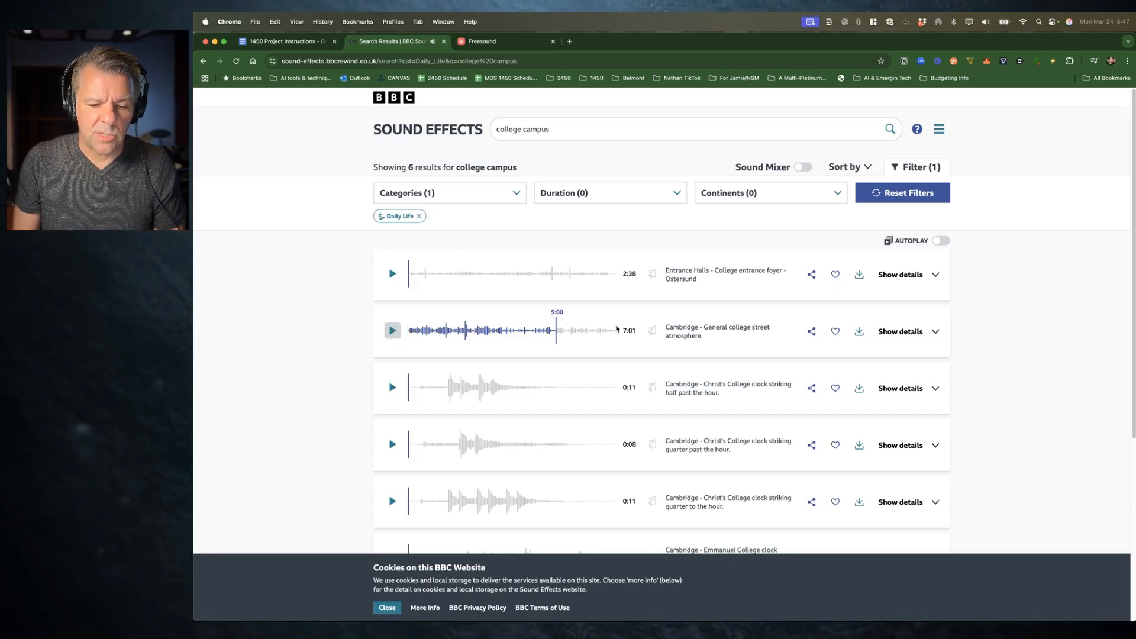
click(575, 329)
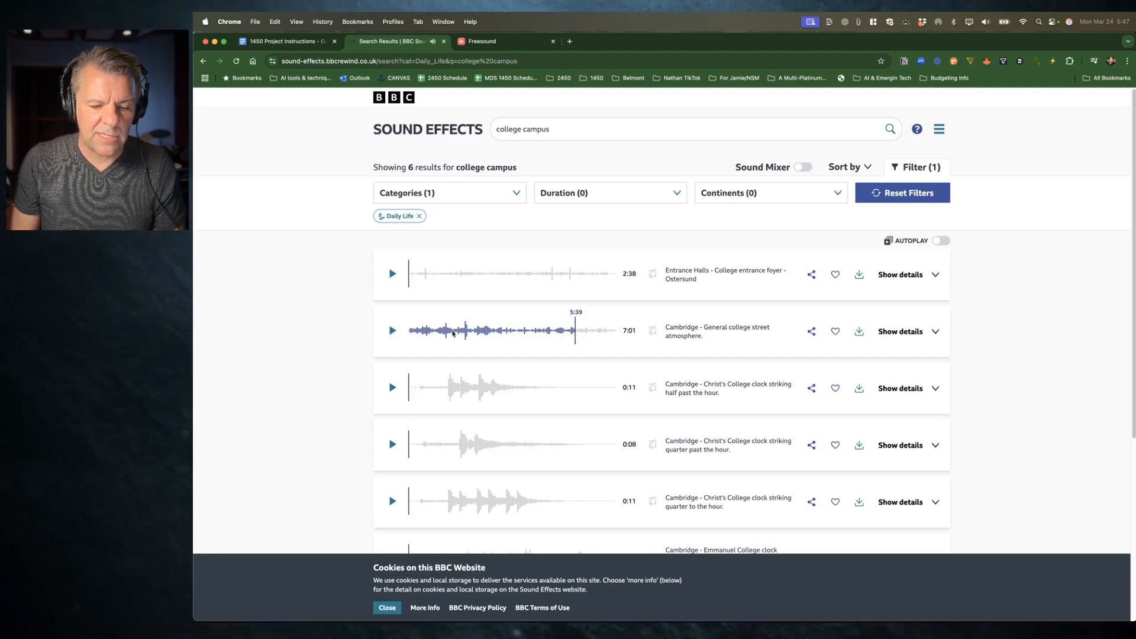
click(393, 332)
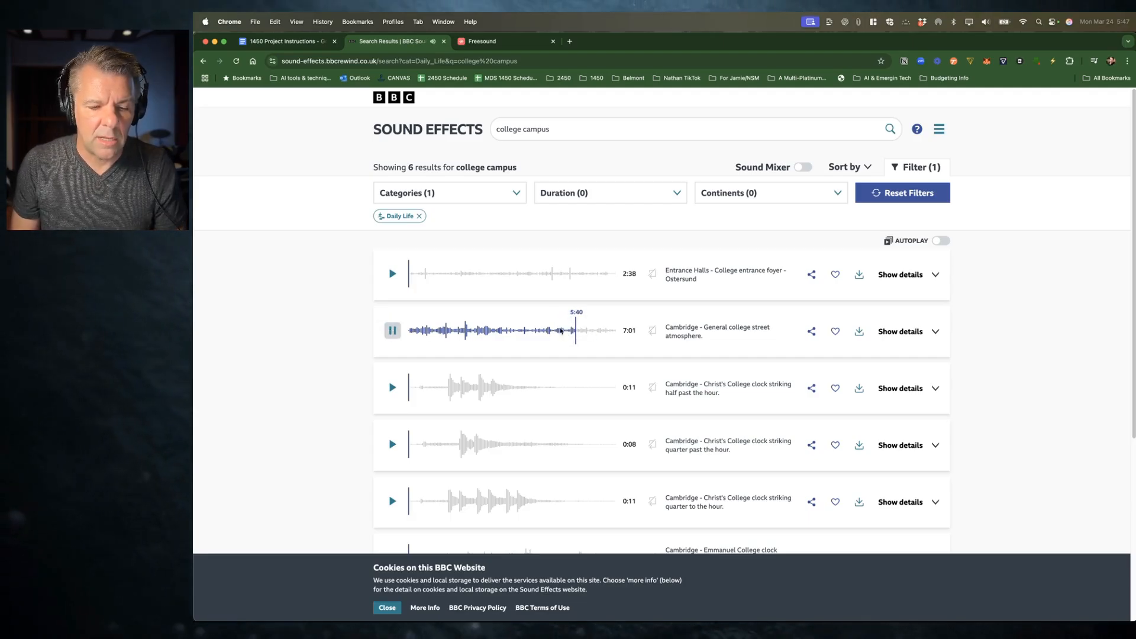
click(597, 328)
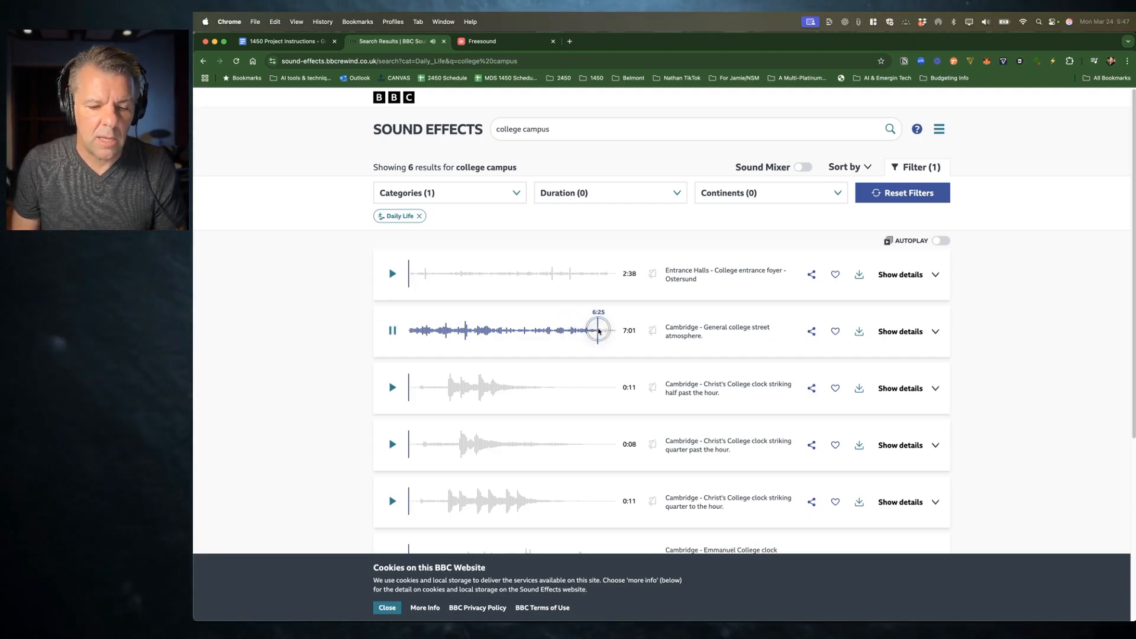
click(395, 332)
key(super+Tab)
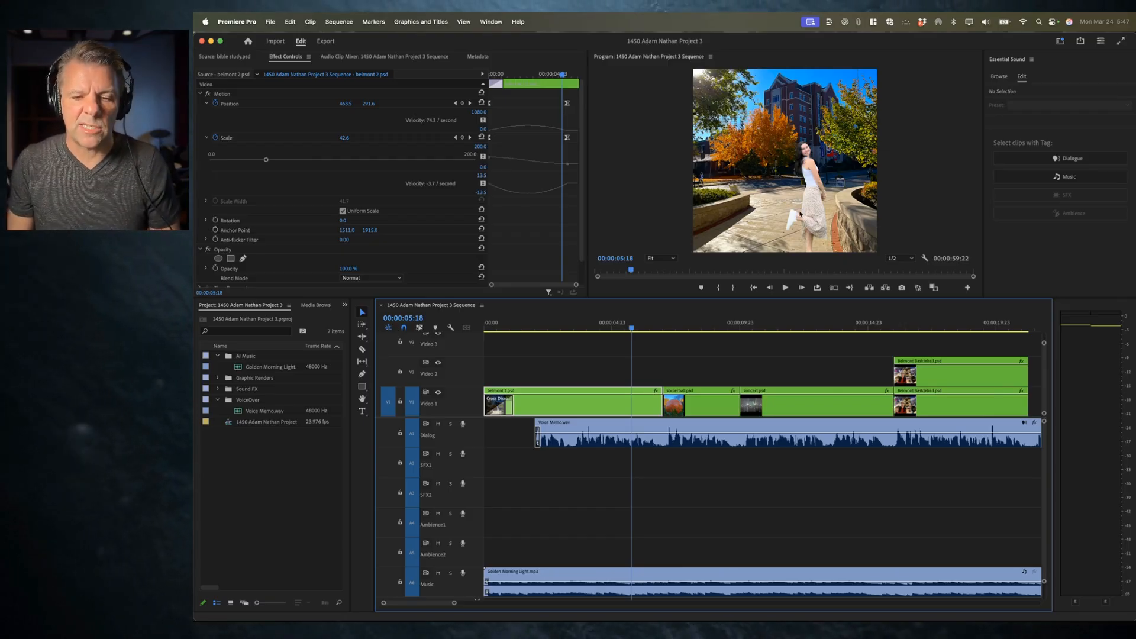
Step: Search the BBC Sound Effects library for springtime, then shorten the search to spring
key(super+Tab)
click(545, 130)
text(springtime)
key(Return)
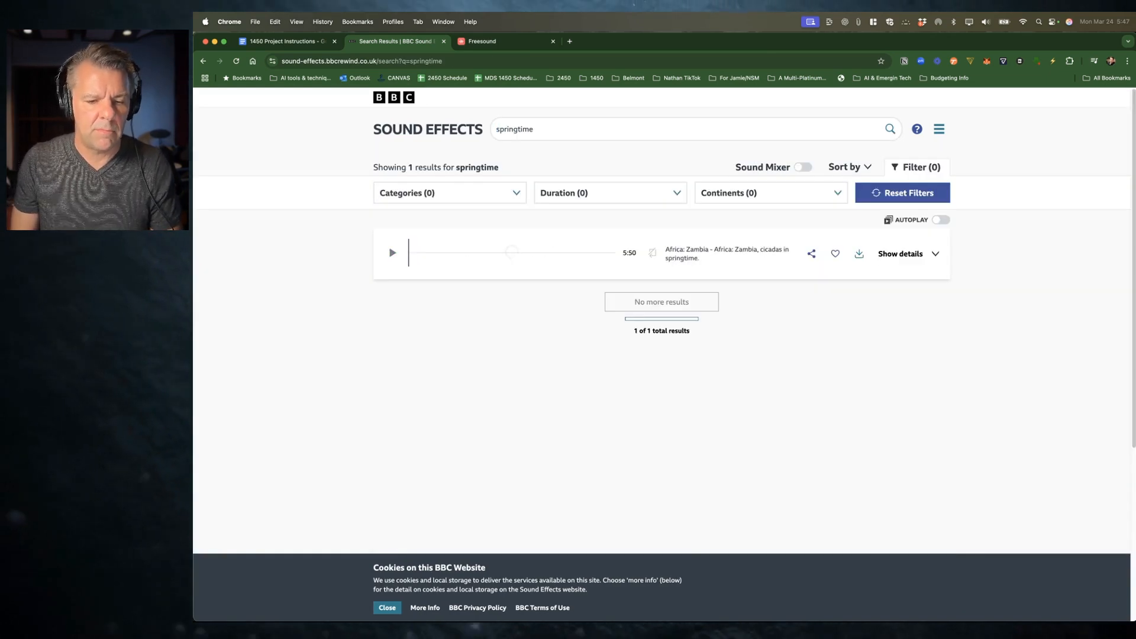
click(538, 127)
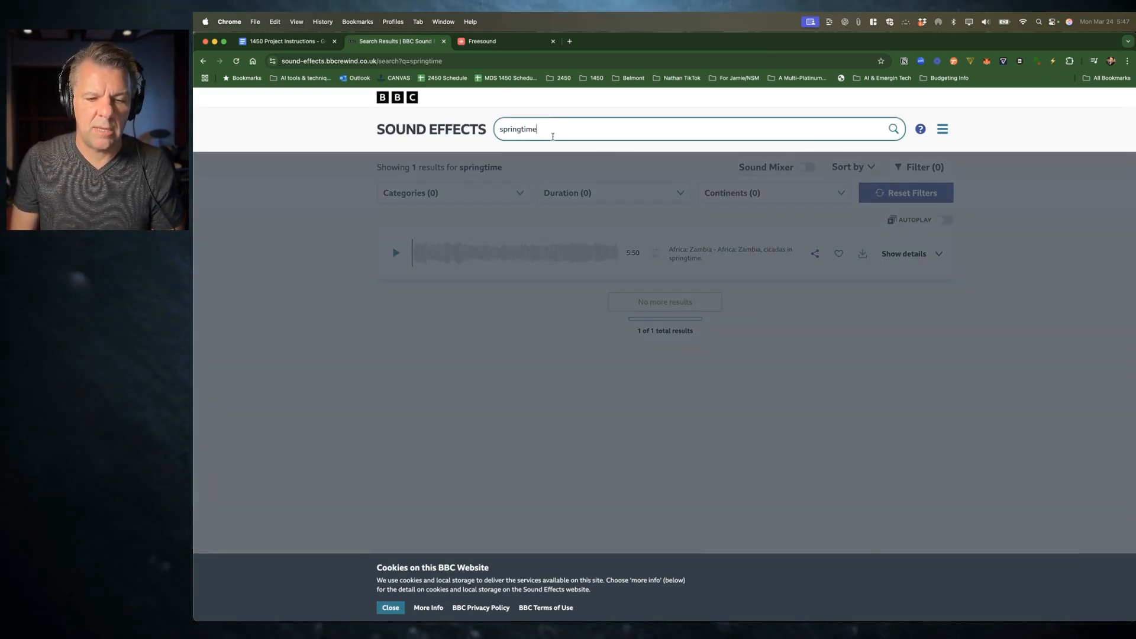
key(BackSpace)
key(BackSpace)
key(BackSpace)
key(BackSpace)
key(Return)
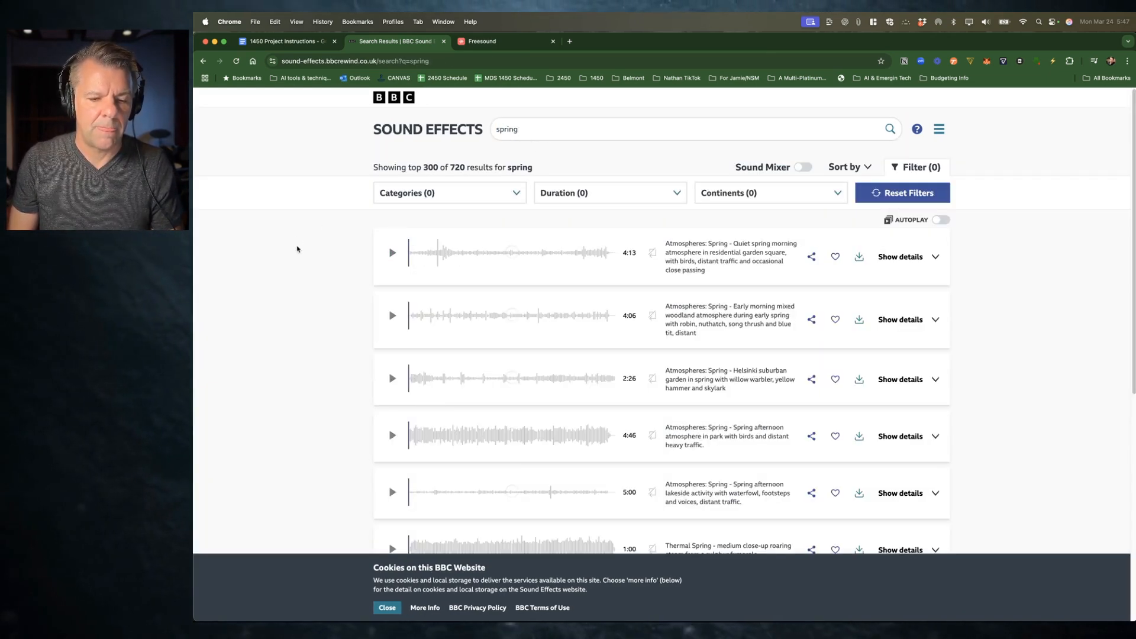
Step: Preview the Quiet spring morning atmosphere result, skipping through the recording before pausing it
click(438, 192)
click(294, 214)
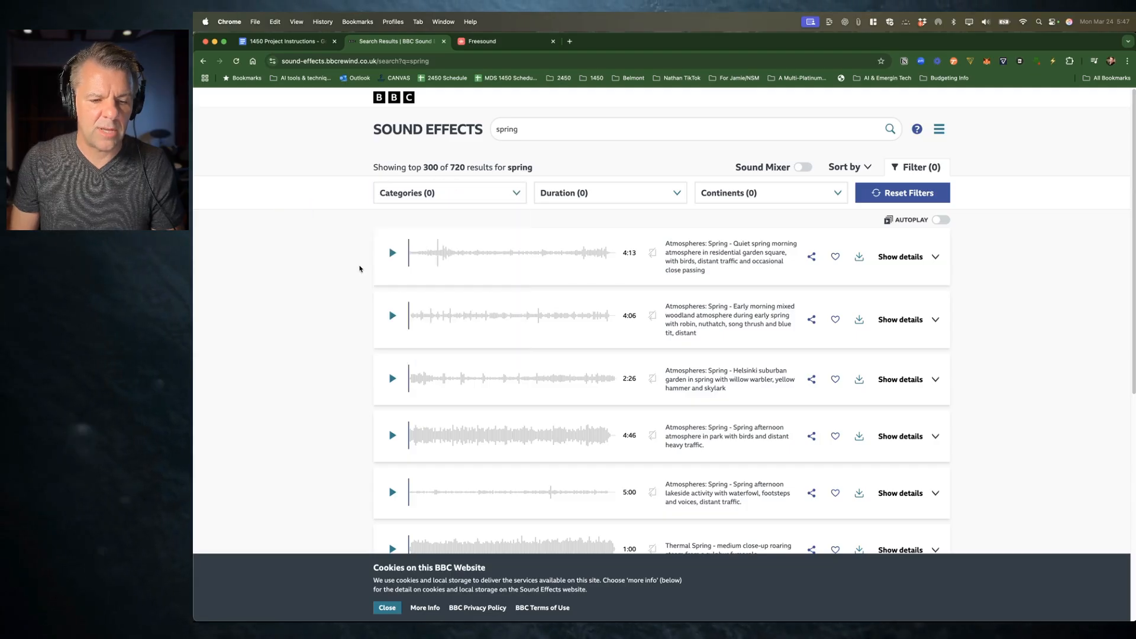
click(392, 253)
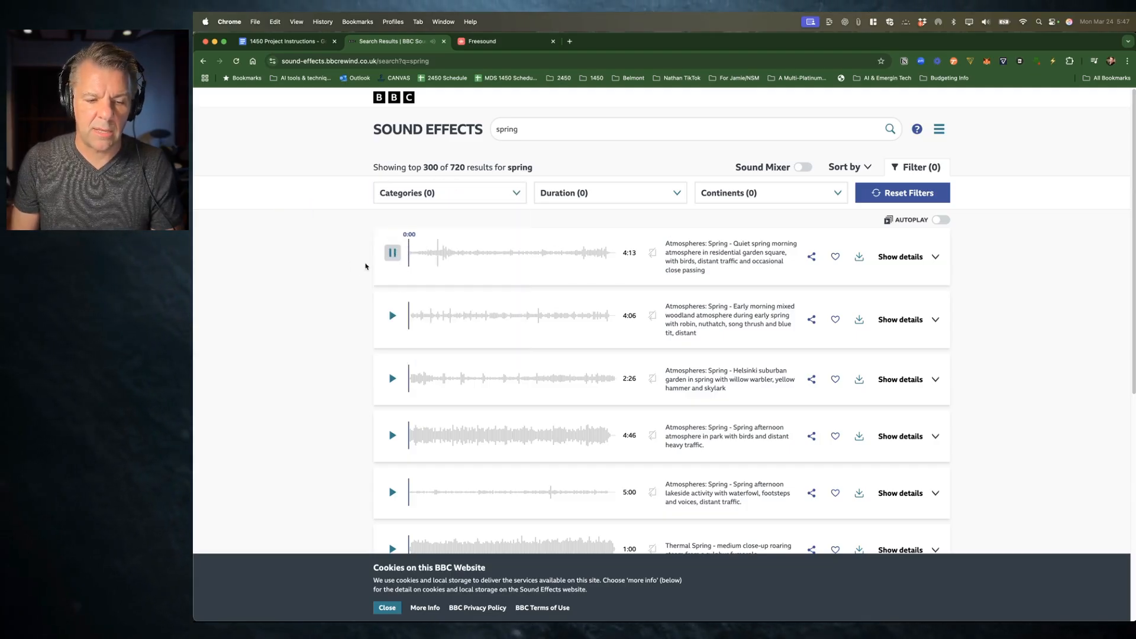
click(480, 253)
click(531, 253)
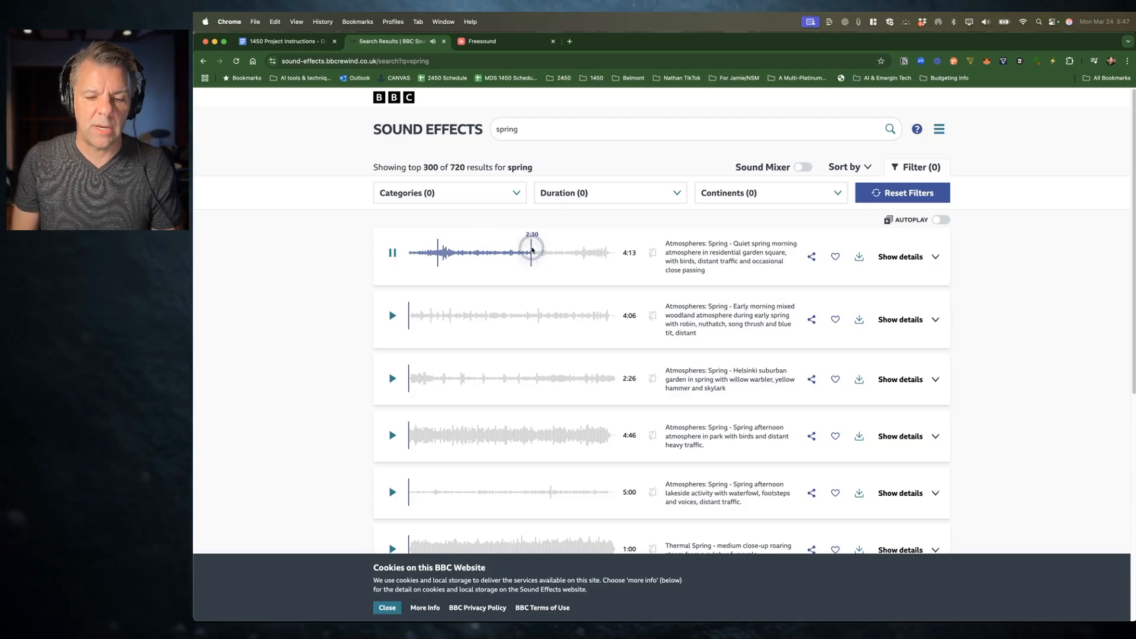
click(392, 253)
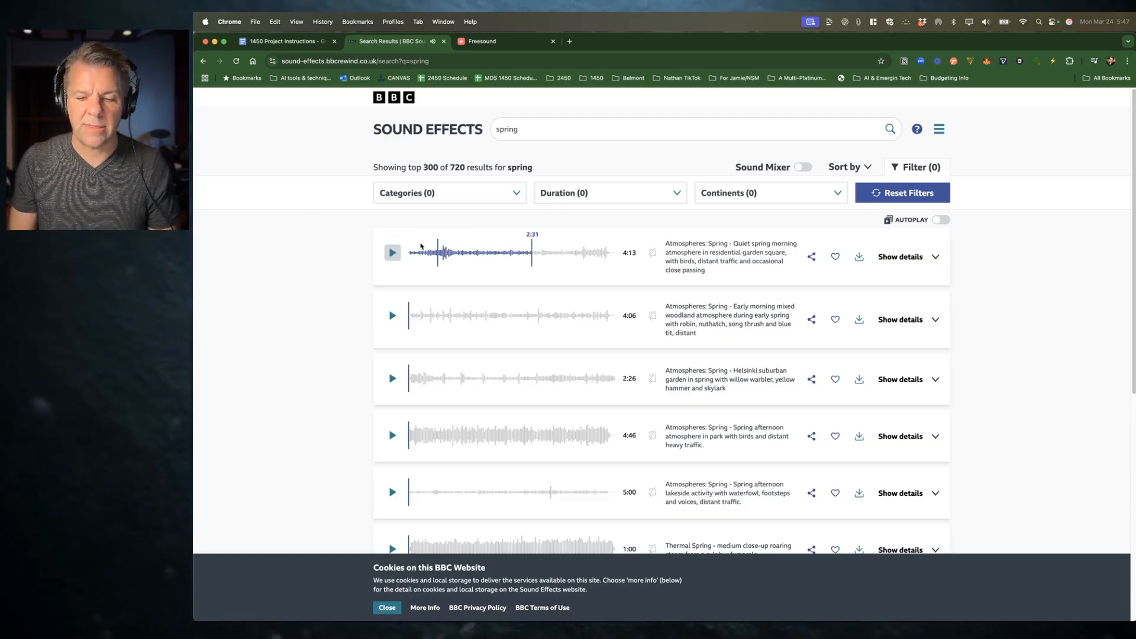
Step: Download the Quiet spring morning atmosphere recording into a new SFX folder inside the 1450 Adam Nathan Project 3 MW folder
click(861, 263)
click(810, 282)
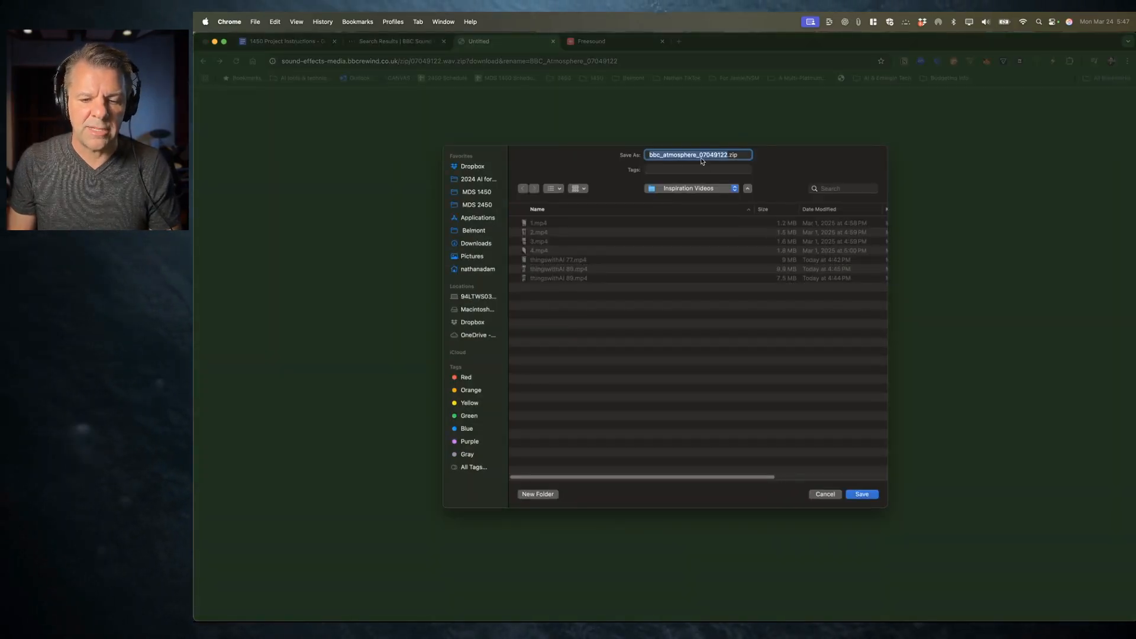
key(super+d)
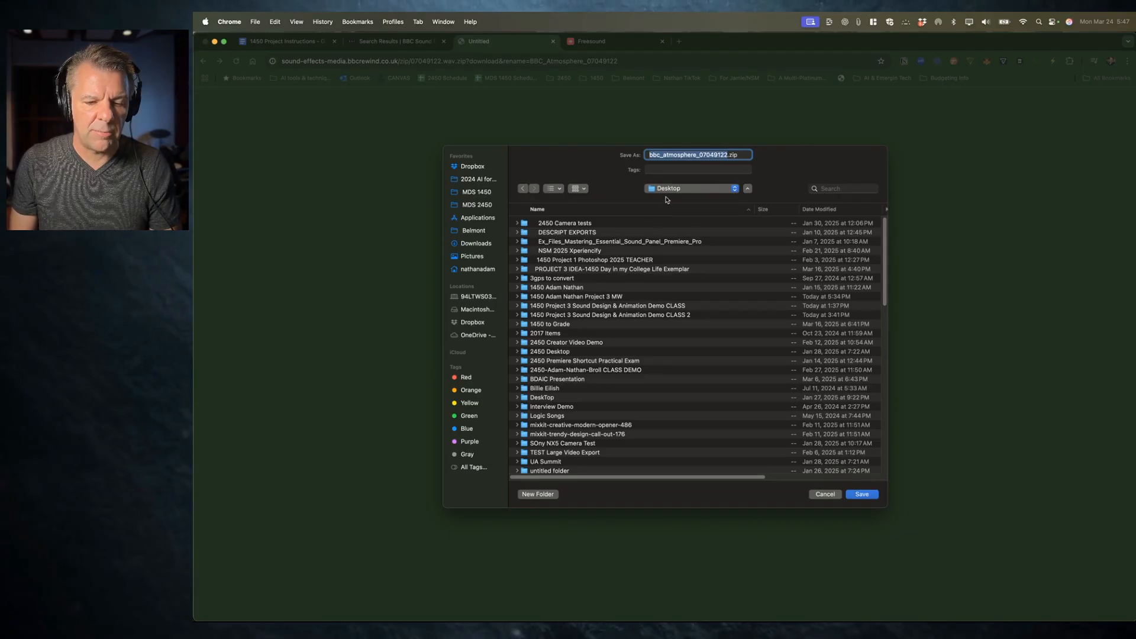
click(819, 209)
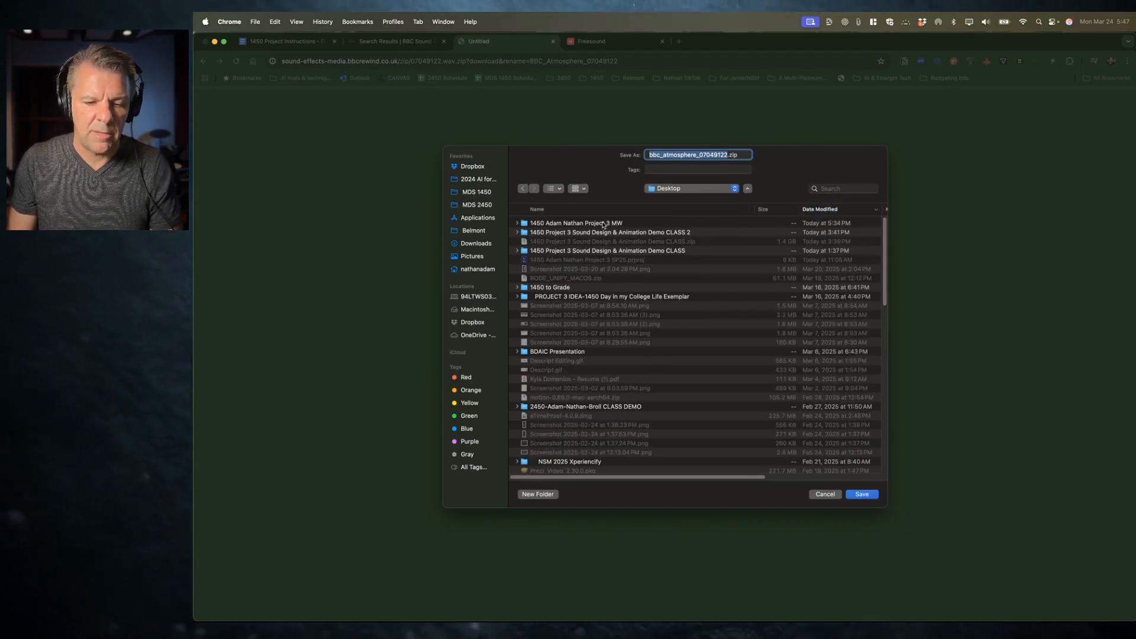
double_click(604, 223)
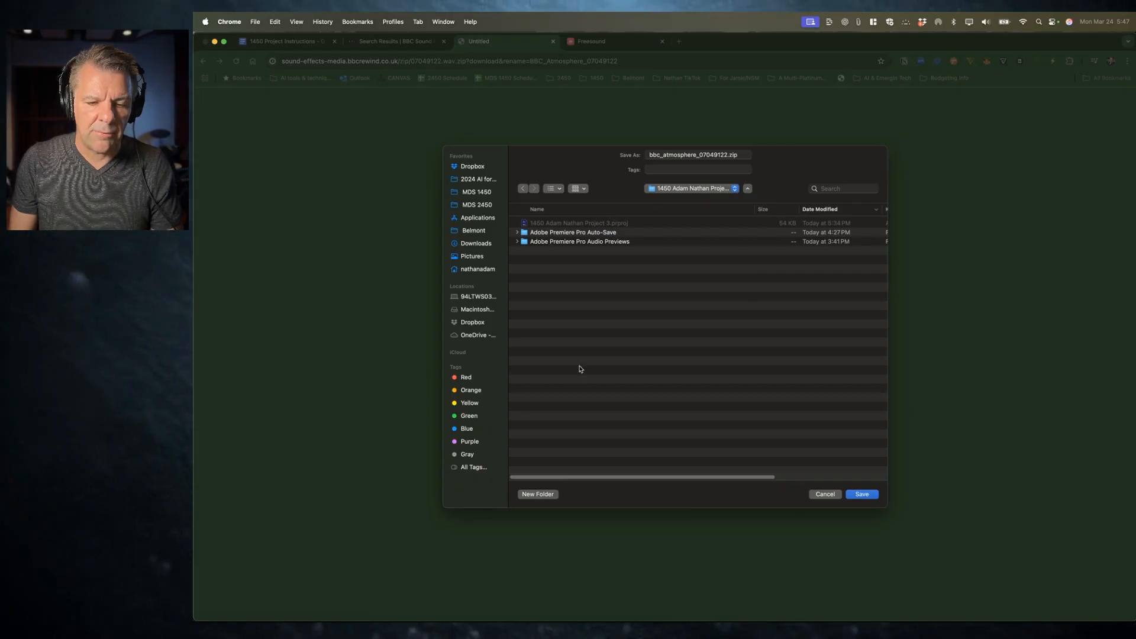
click(539, 494)
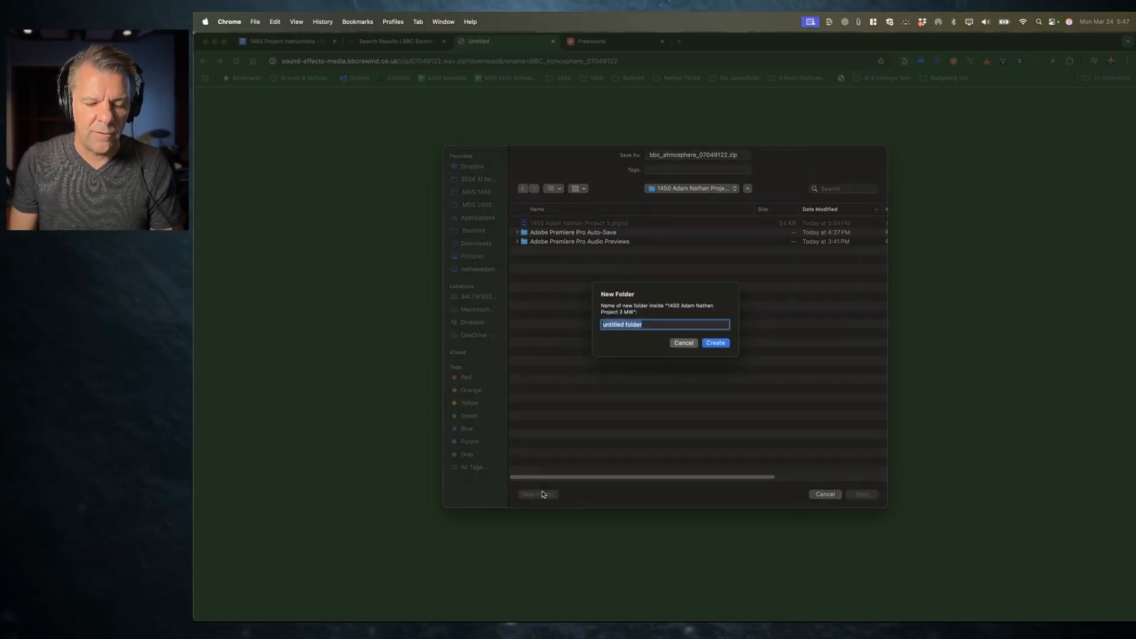
text(SFX)
key(Return)
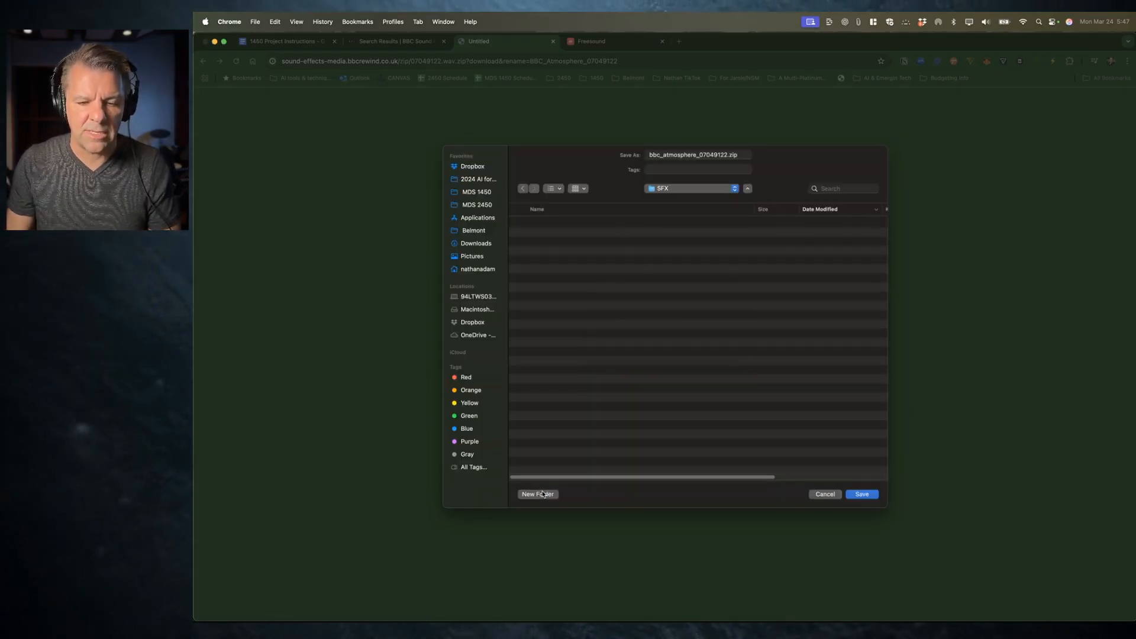
key(Return)
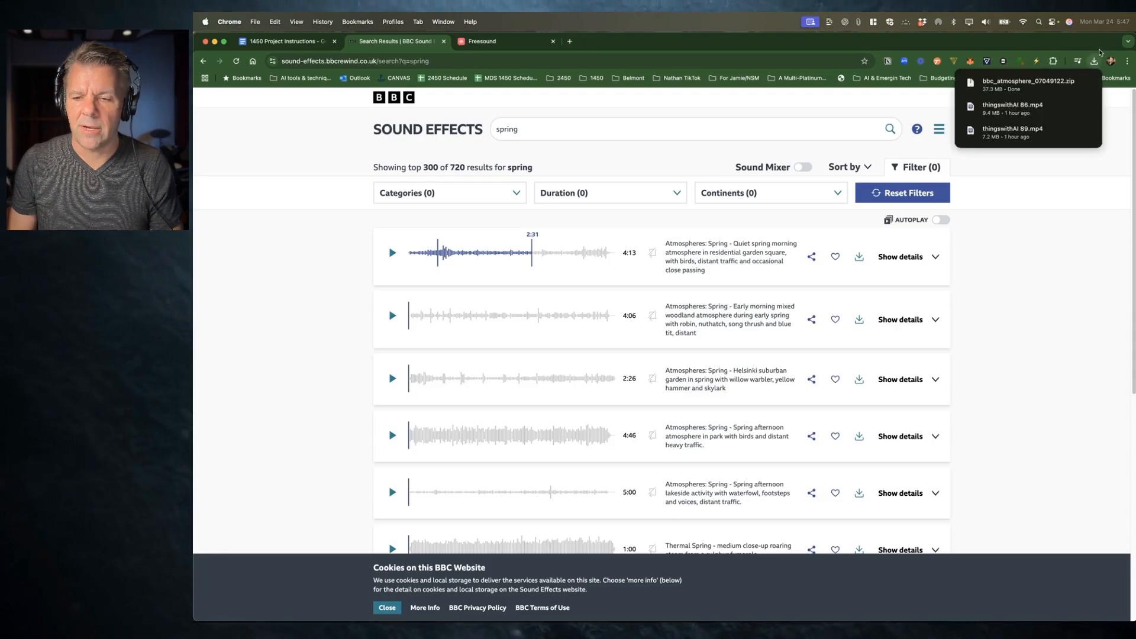
Step: Open the downloaded archive's location and unzip bbc_atmosphere_07049122.zip in the SFX folder
click(1073, 83)
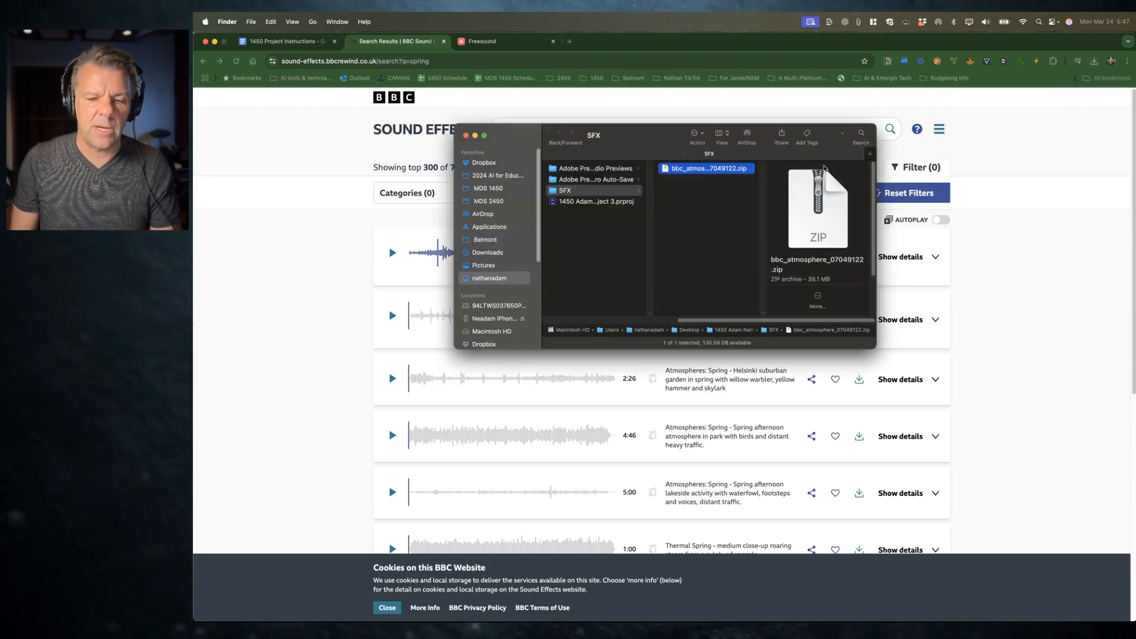
drag(762, 313, 870, 310)
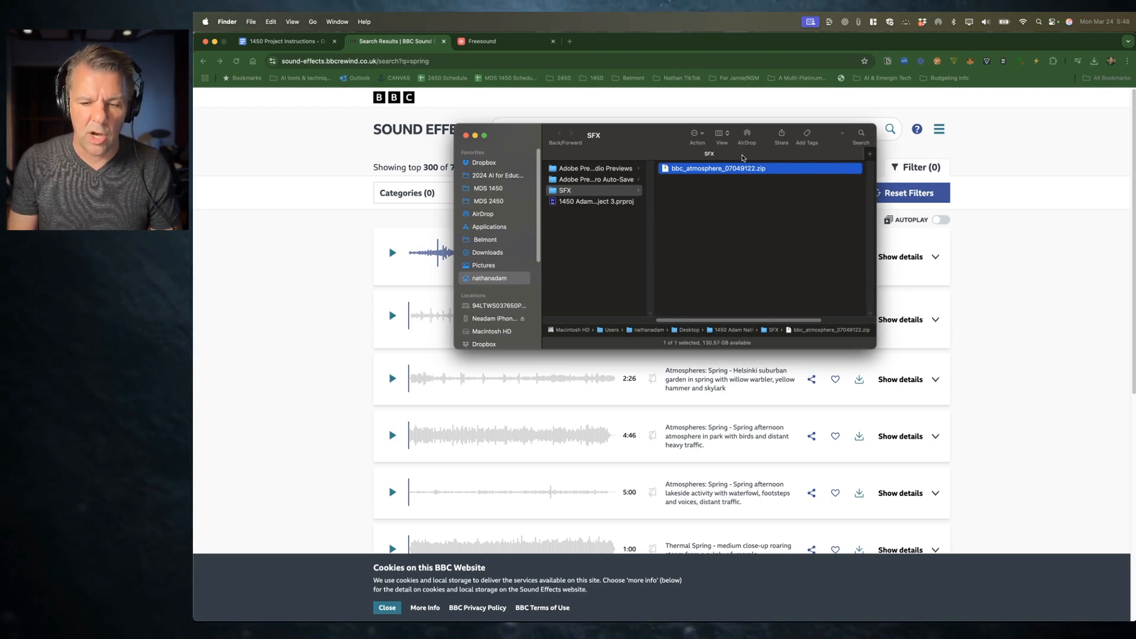
double_click(716, 169)
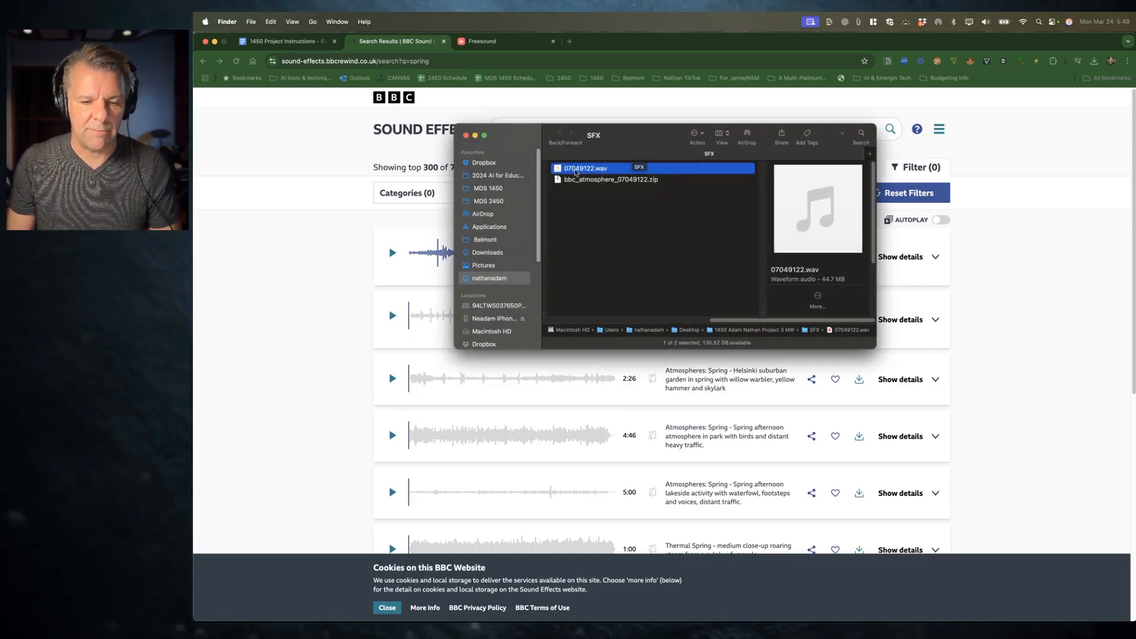
Step: Preview the extracted 07049122.wav file with Quick Look, scrubbing ahead, and return to the browser
key(space)
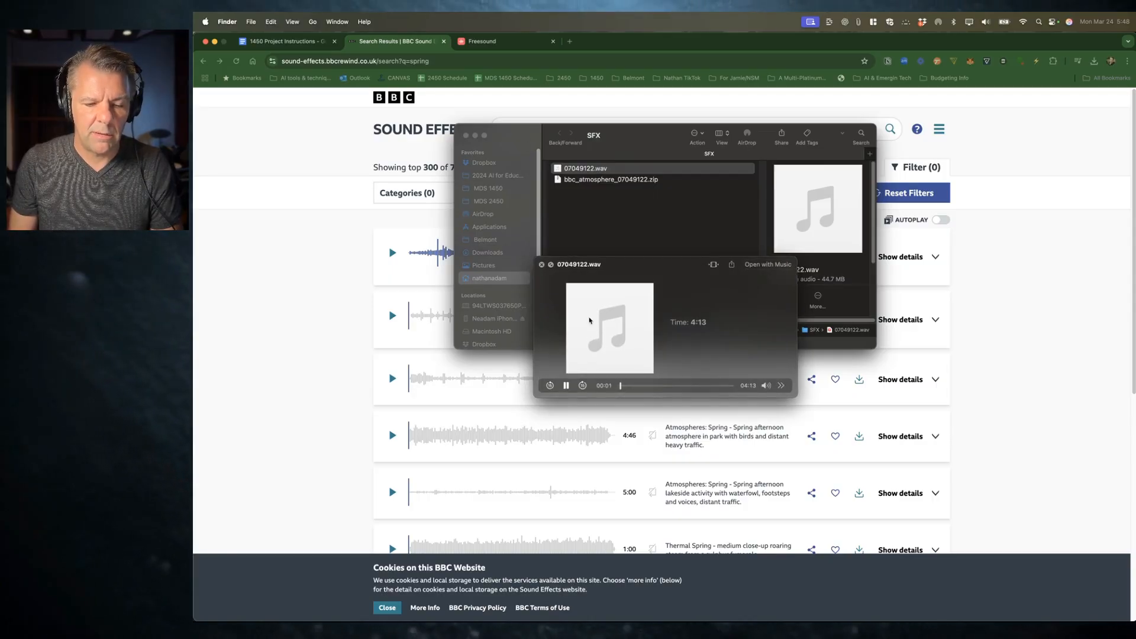
drag(645, 387, 667, 385)
key(space)
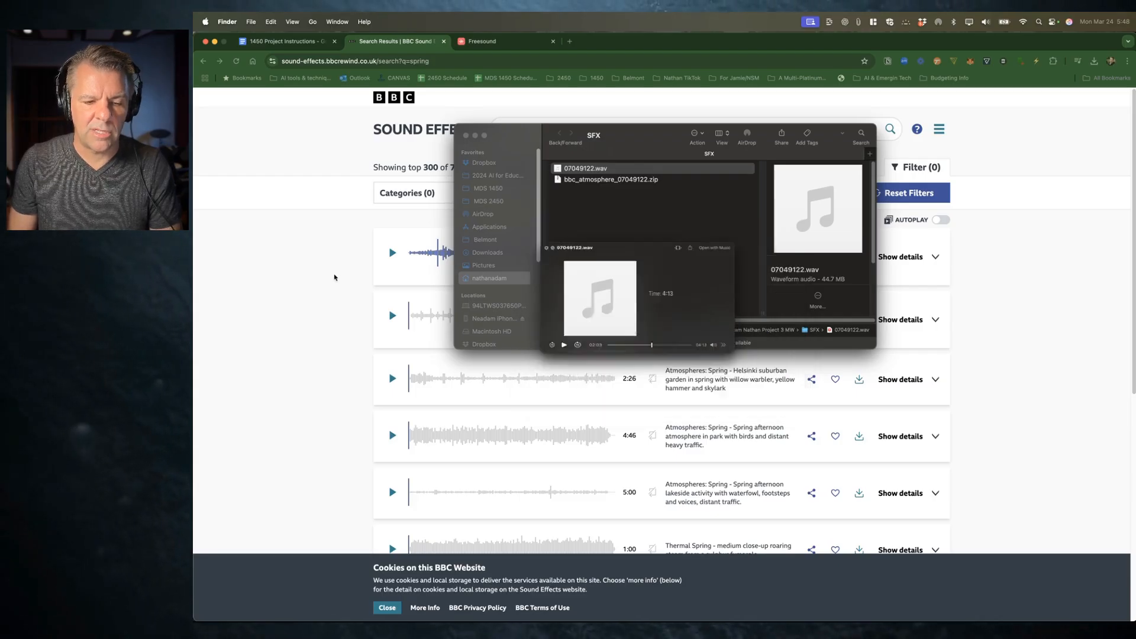
click(343, 273)
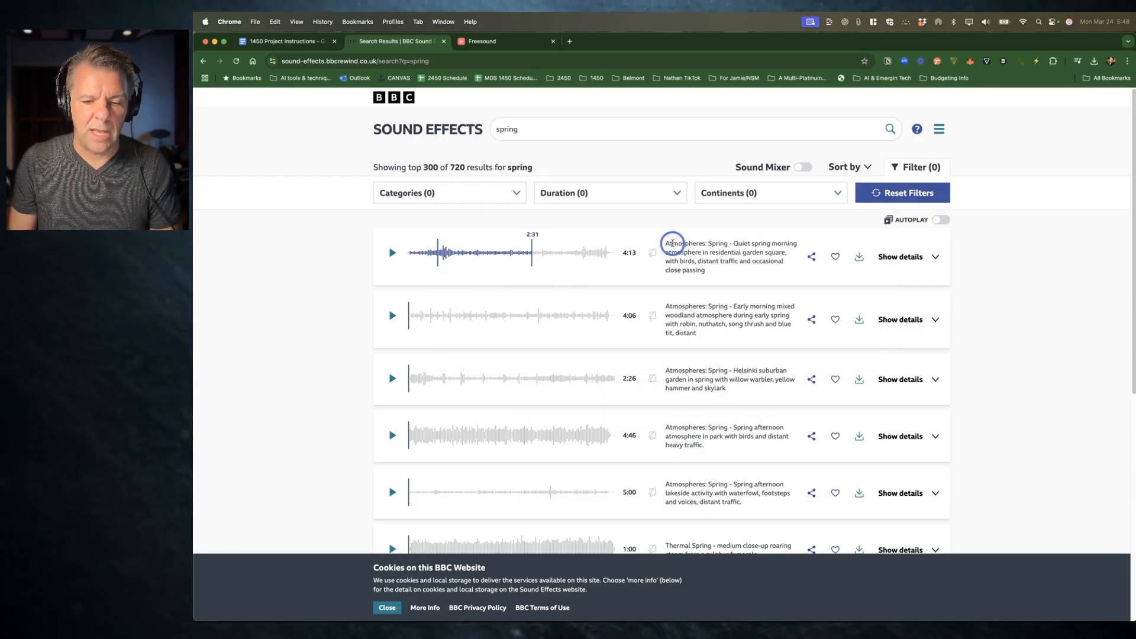
Step: Copy the phrase Quiet spring morning atmosphere from the description and rename the WAV file with it
drag(672, 243, 715, 272)
click(700, 248)
mouse_move(665, 244)
mouse_down()
mouse_move(768, 246)
mouse_move(686, 252)
mouse_up()
click(743, 243)
key(super+c)
key(super+Tab)
key(Return)
key(super+v)
key(Return)
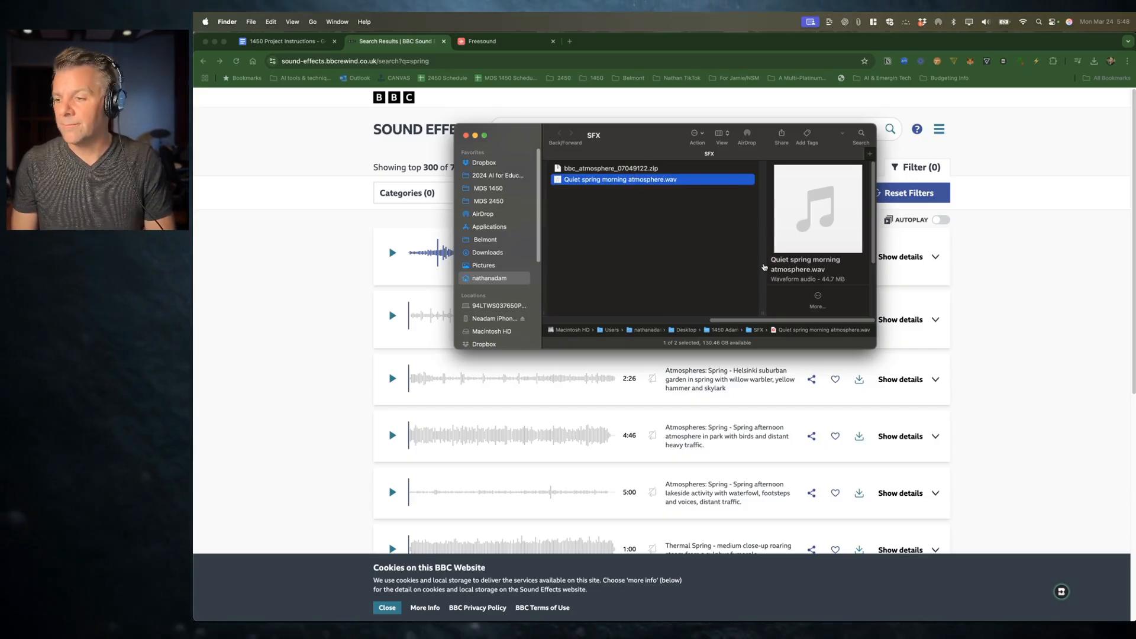
Step: Play the sequence from near the start to preview the voiceover with the renders
key(super+Tab)
click(553, 319)
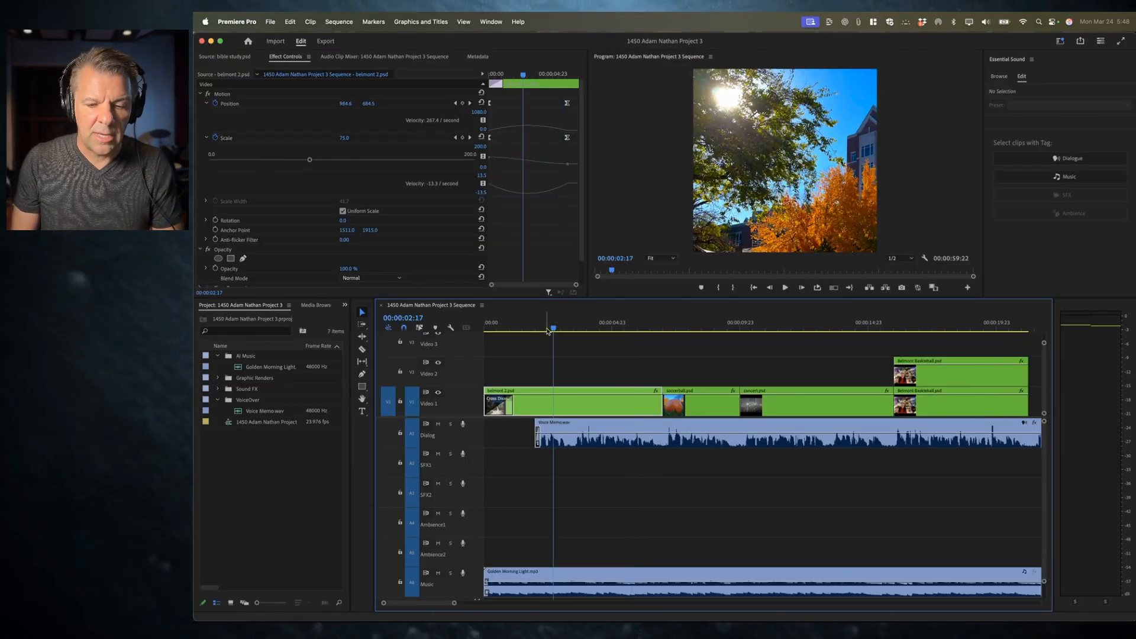
click(544, 328)
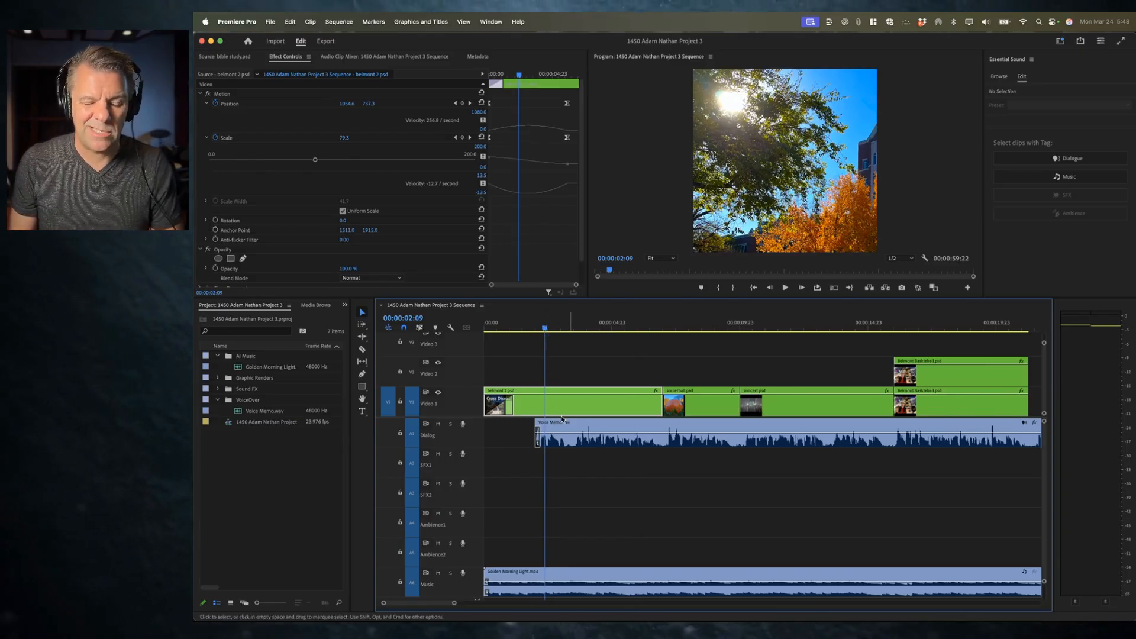
key(space)
click(589, 409)
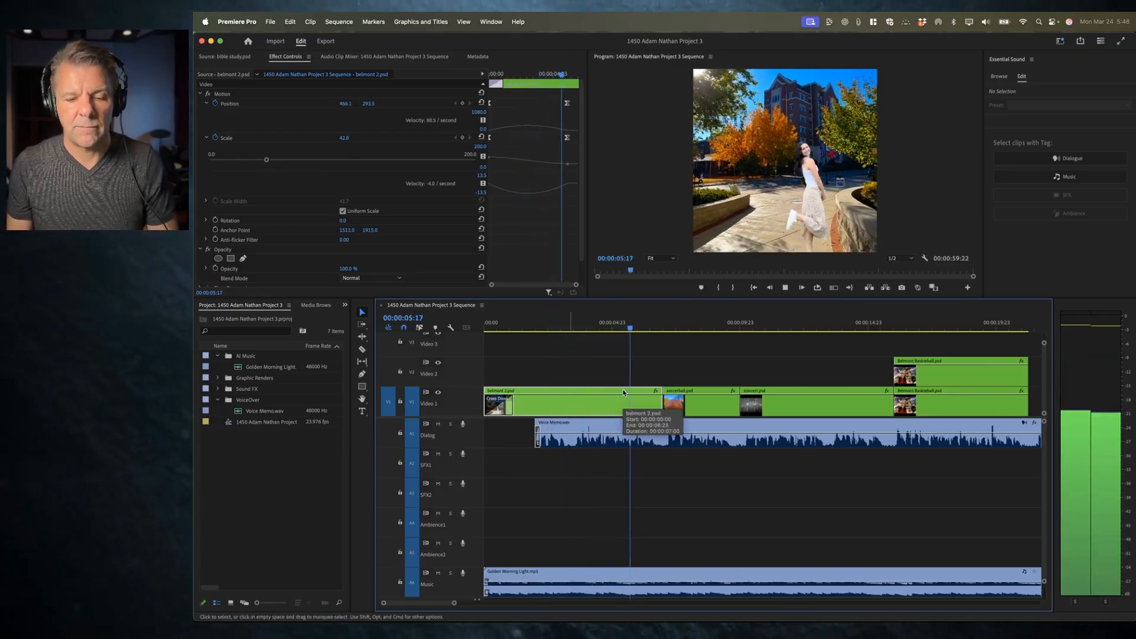
Step: Rename the WAV file as Campus - Quiet spring morning atmosphere.wav
key(super+Tab)
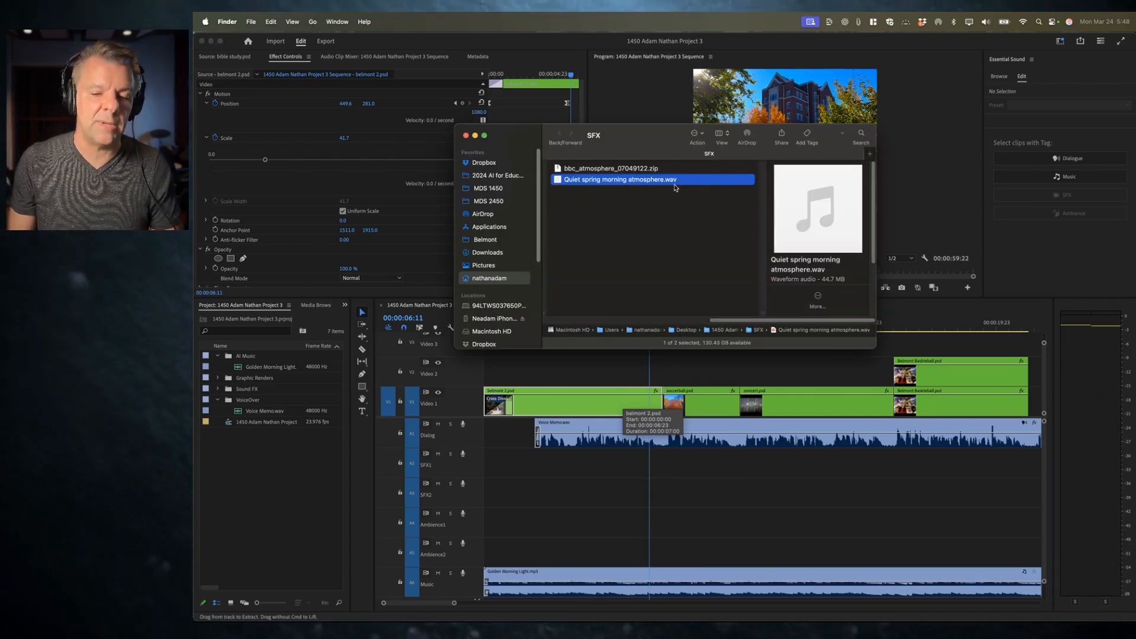
key(Return)
text(Campus -)
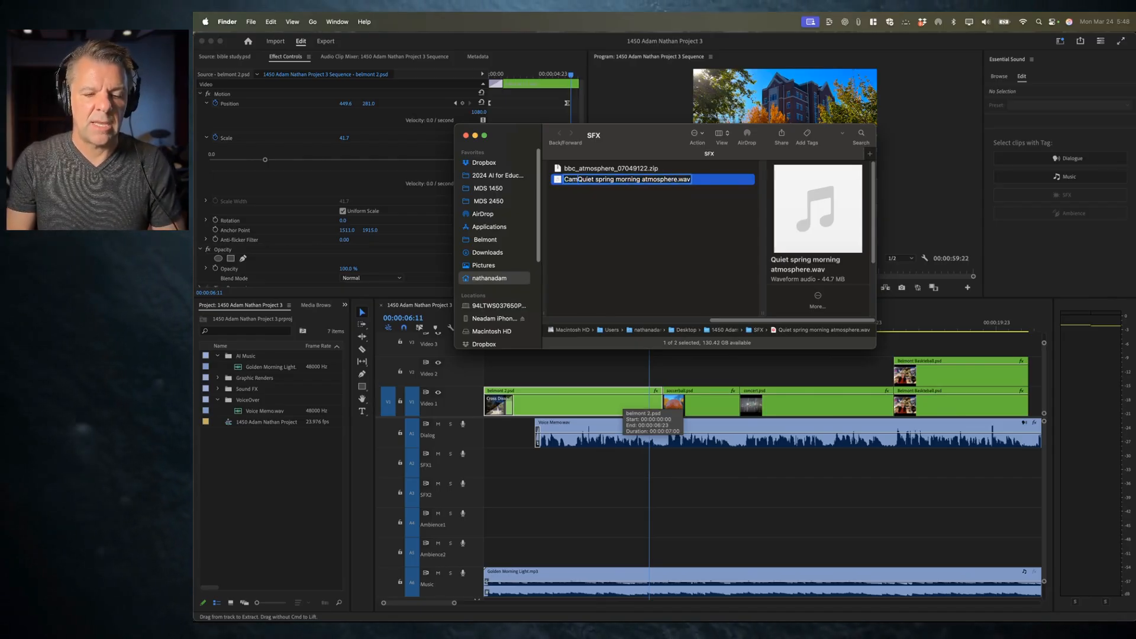
key(Return)
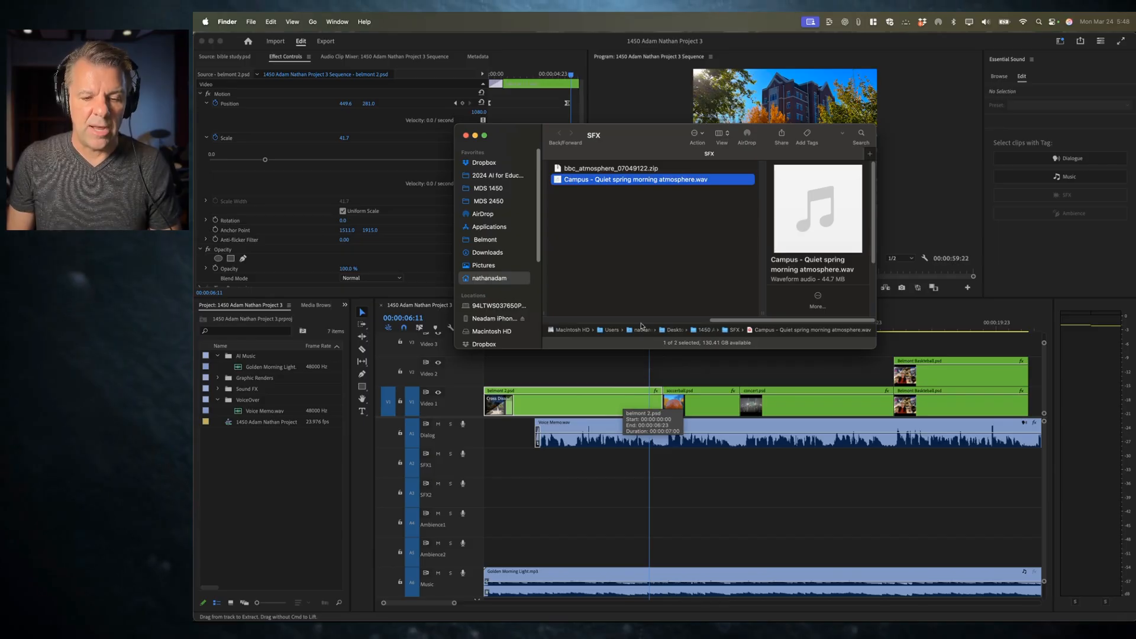
key(super+Tab)
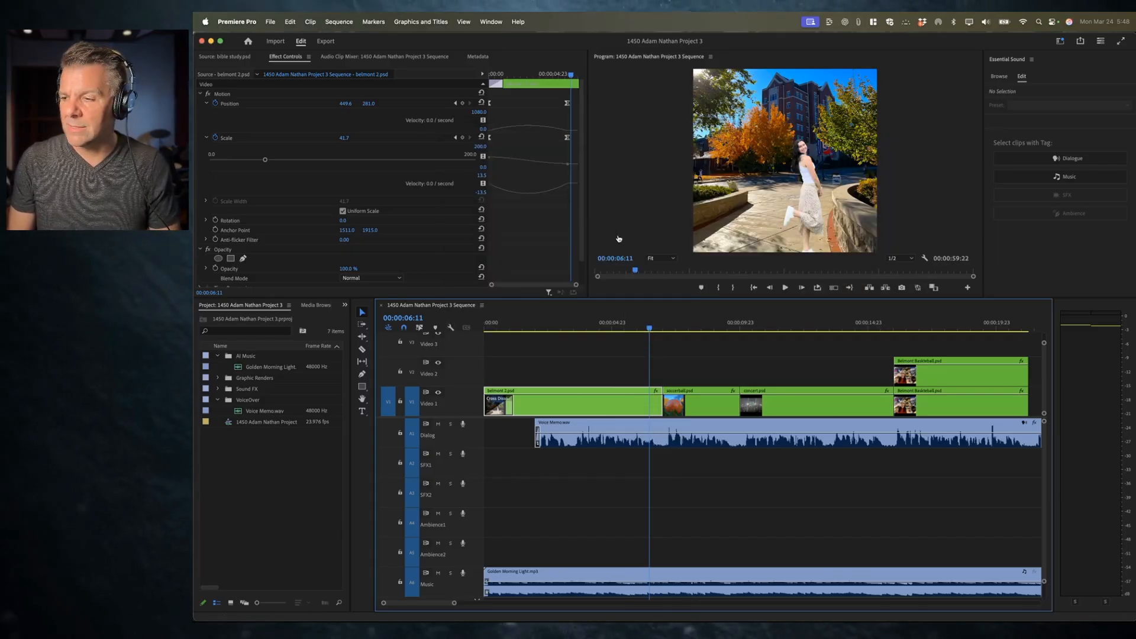
key(super+Tab)
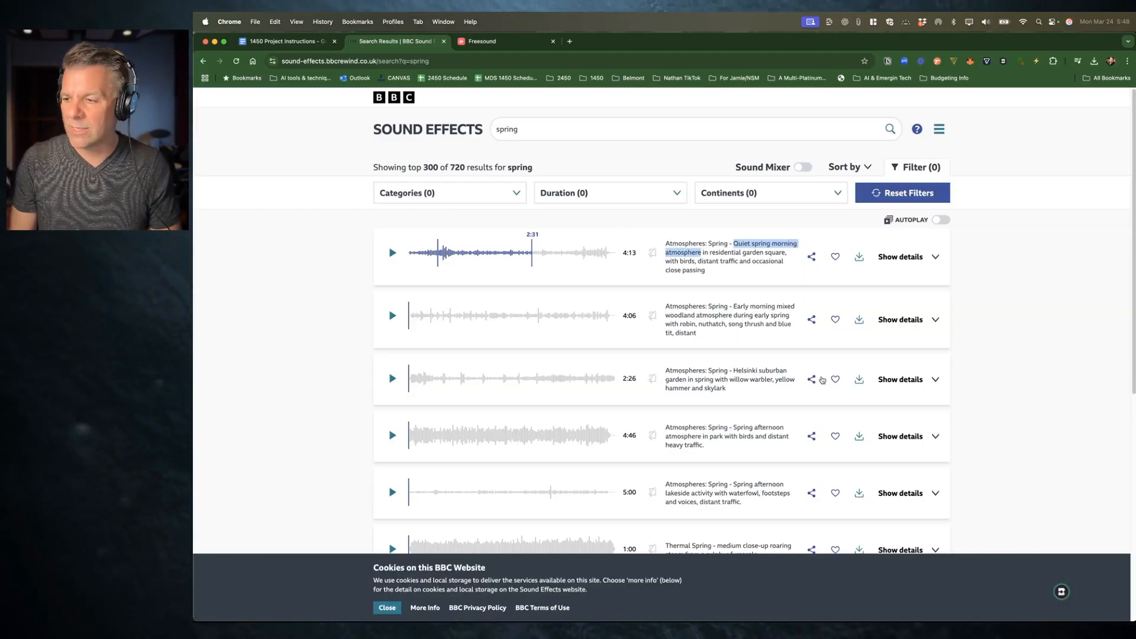
key(super+Tab)
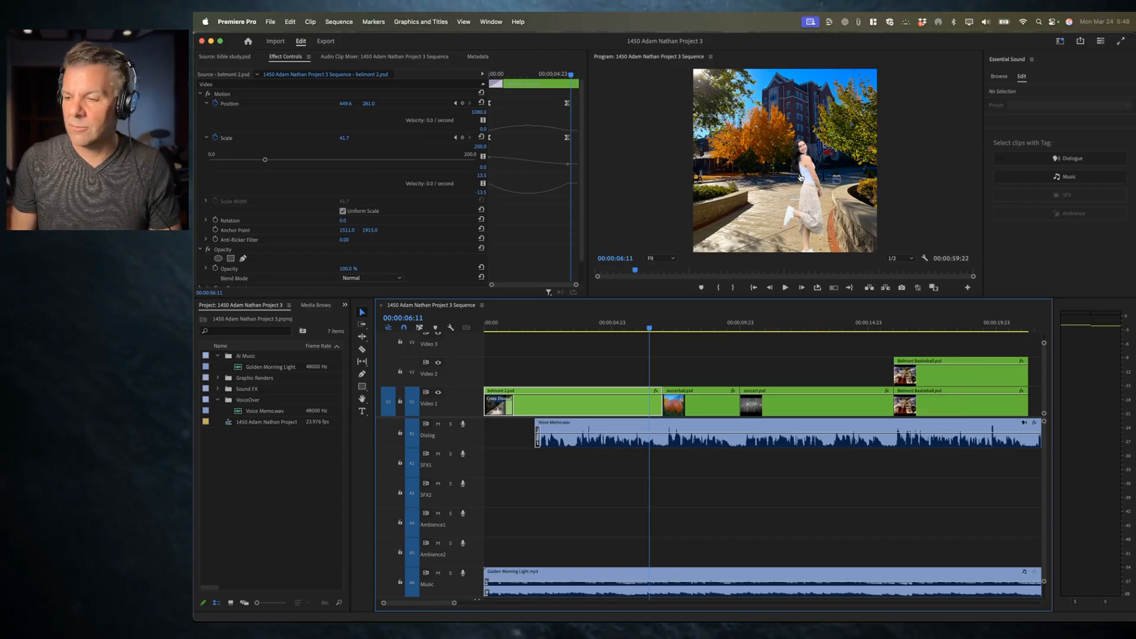
key(super+Tab)
Step: Search the sound effects library for laughing and briefly preview the Spotted Hyena laughing result
click(580, 121)
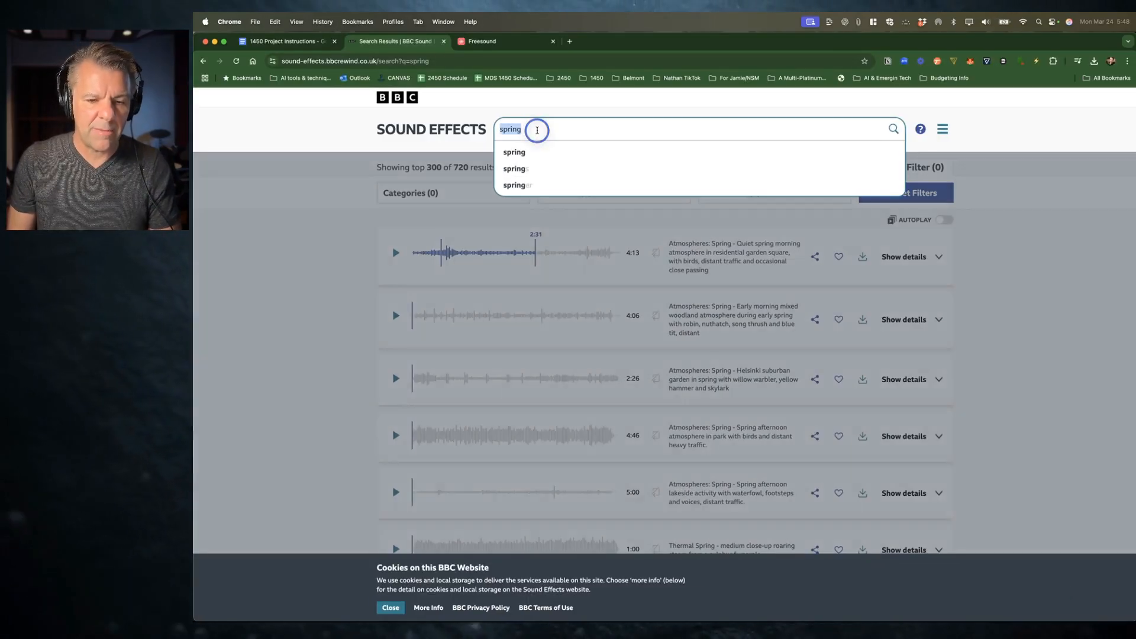
text(laughing)
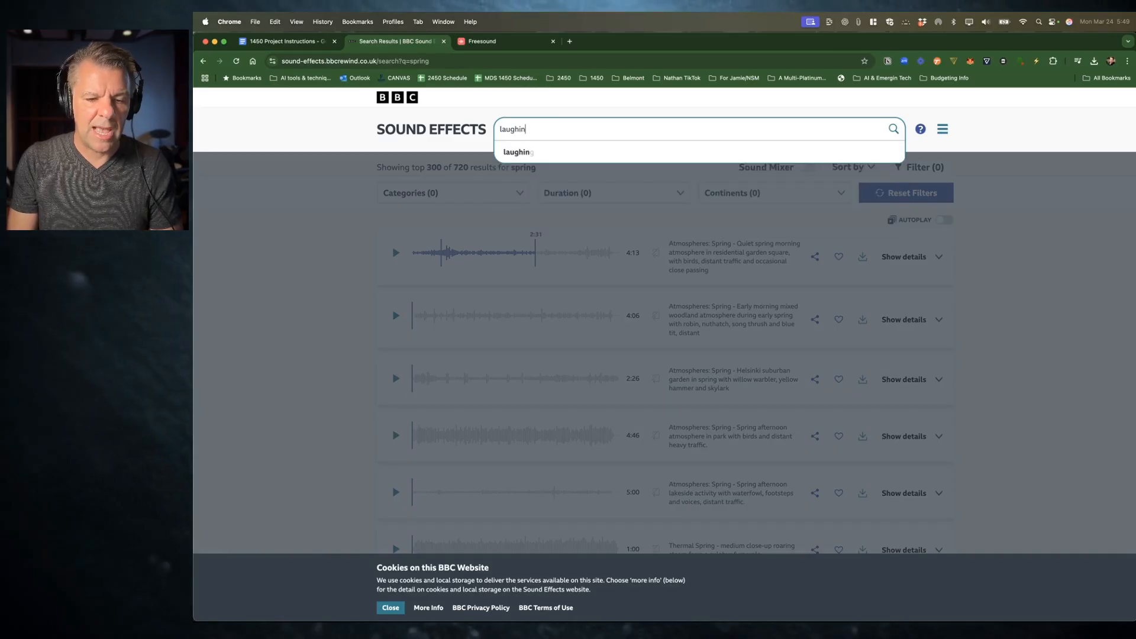
key(Return)
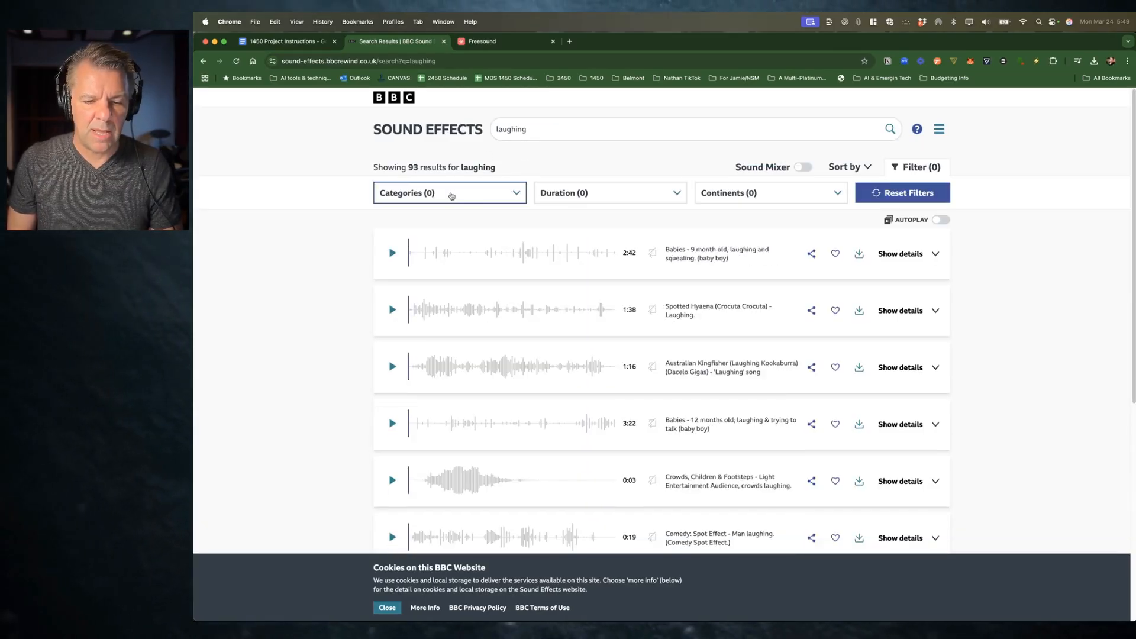
click(394, 310)
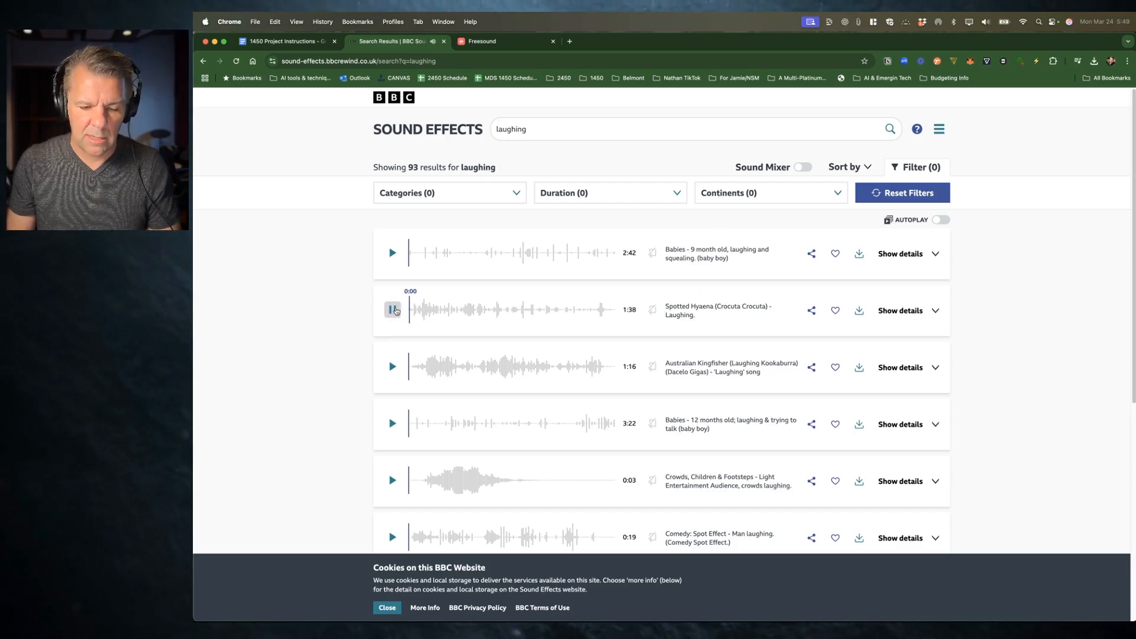
click(393, 310)
click(510, 129)
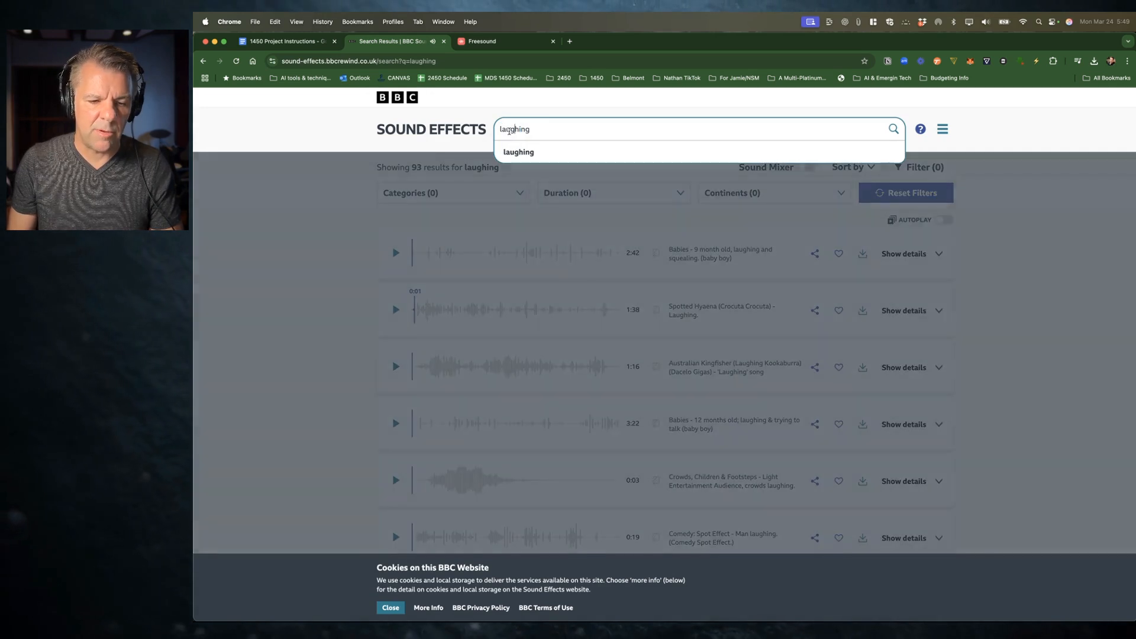
Step: Search the sound effects library for woman laughing and start previewing a result
text(wioman)
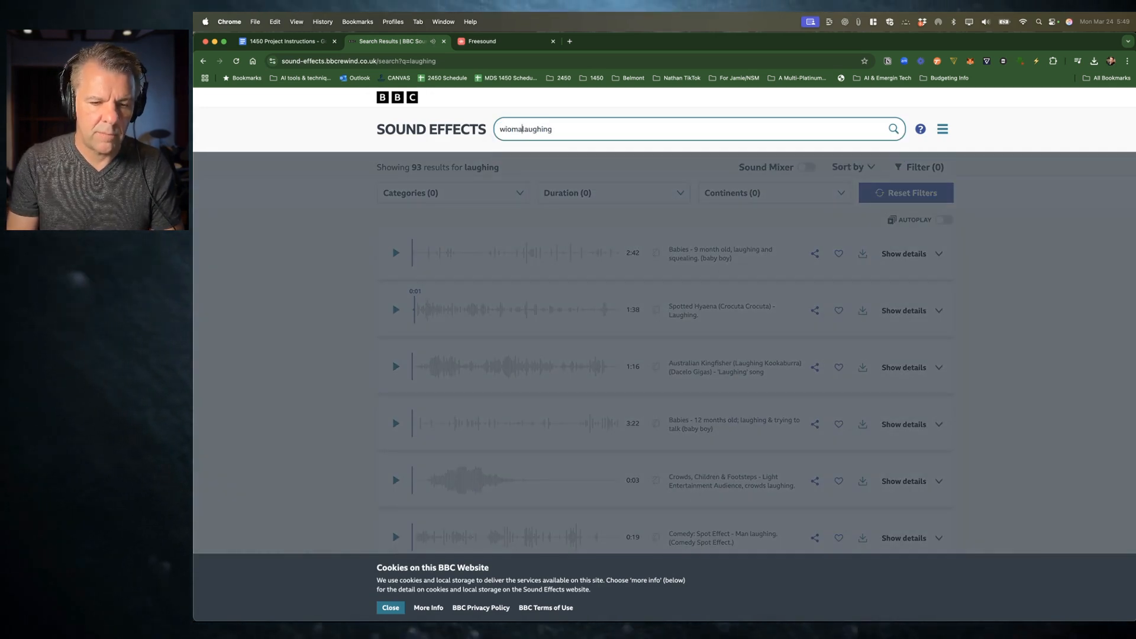
key(super+a)
text(woman laughin)
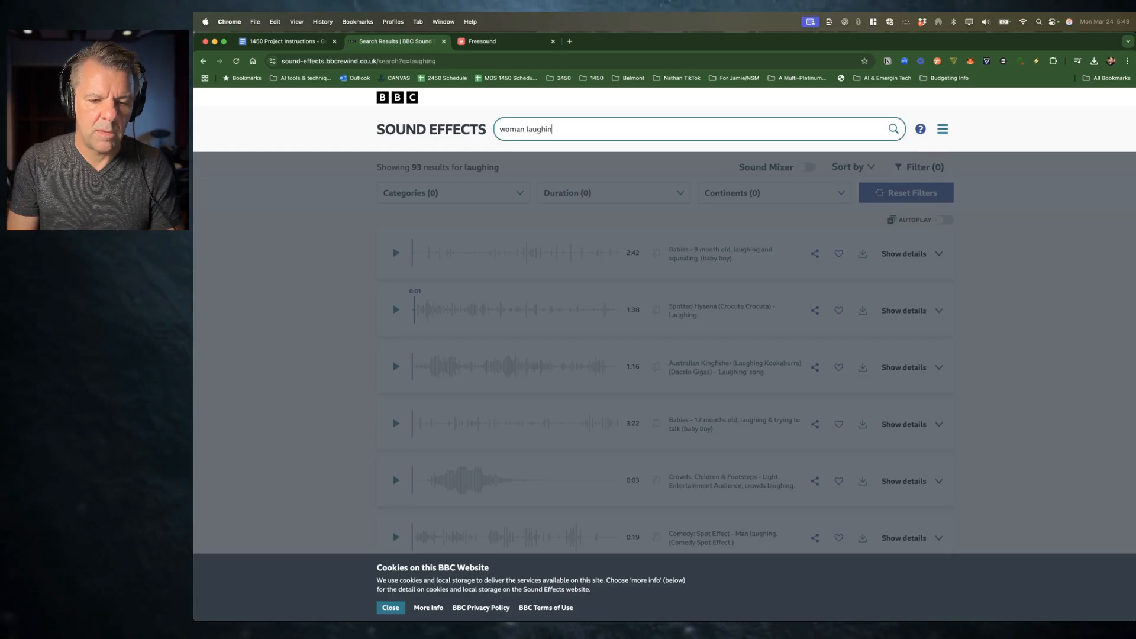
text(g)
key(Return)
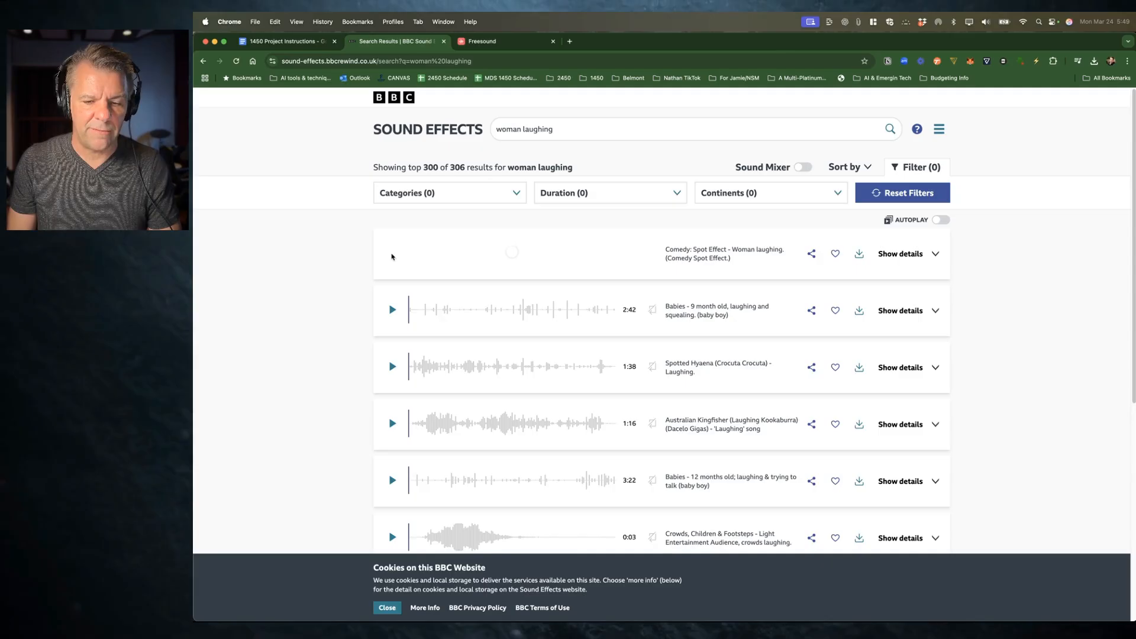
click(392, 307)
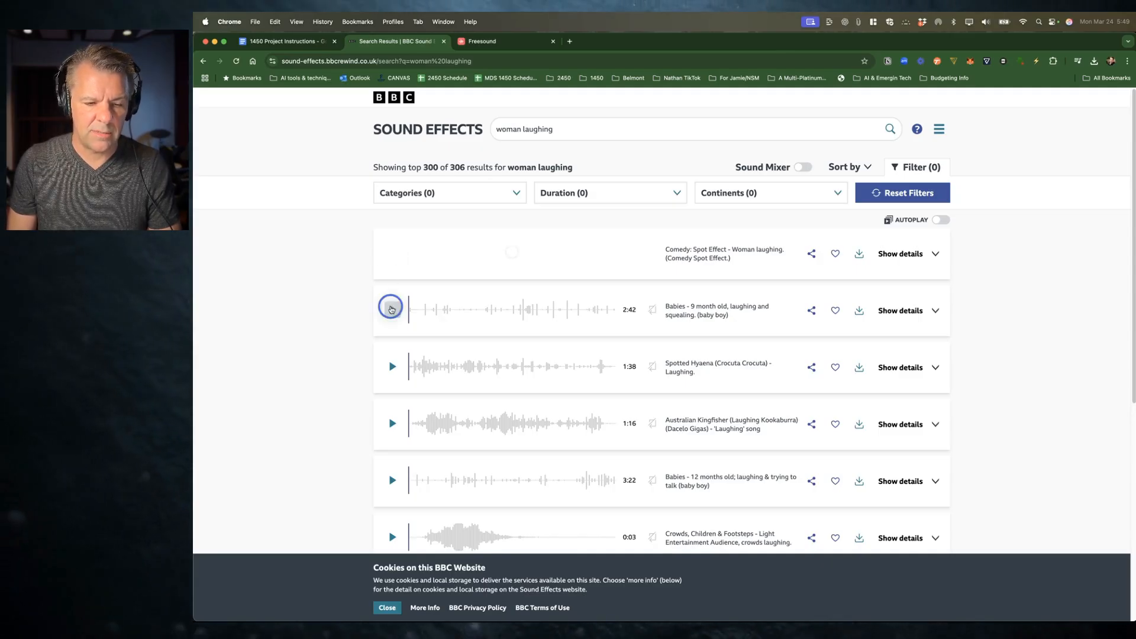
Step: Browse the woman laughing results and the list of category filters
scroll(425, 356, down, 2)
scroll(425, 356, down, 5)
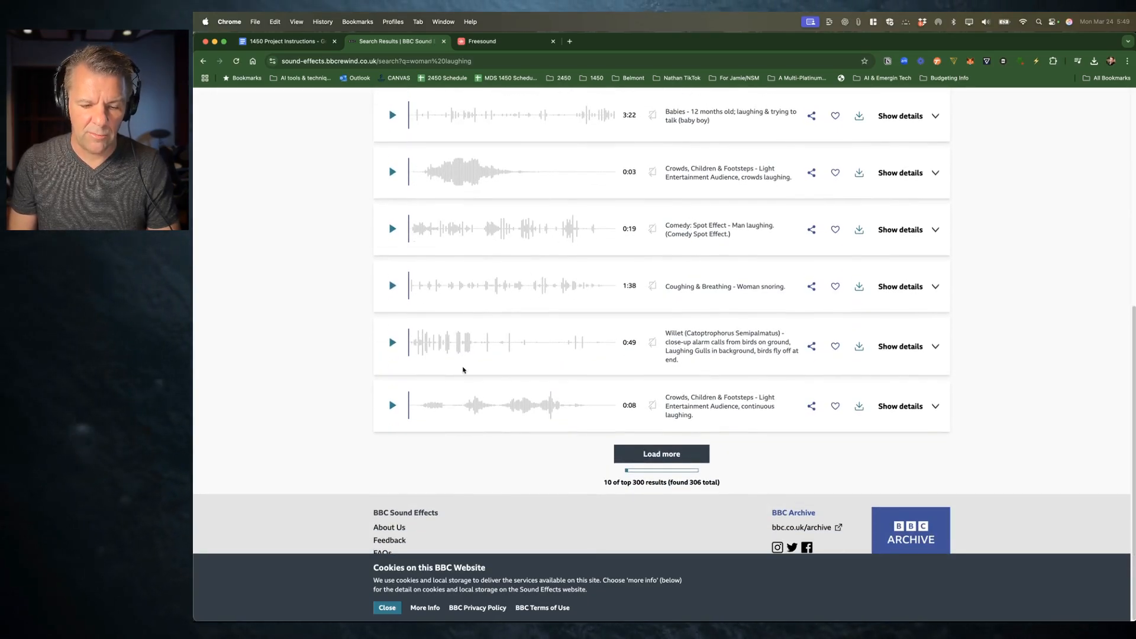
scroll(463, 370, up, 7)
click(471, 194)
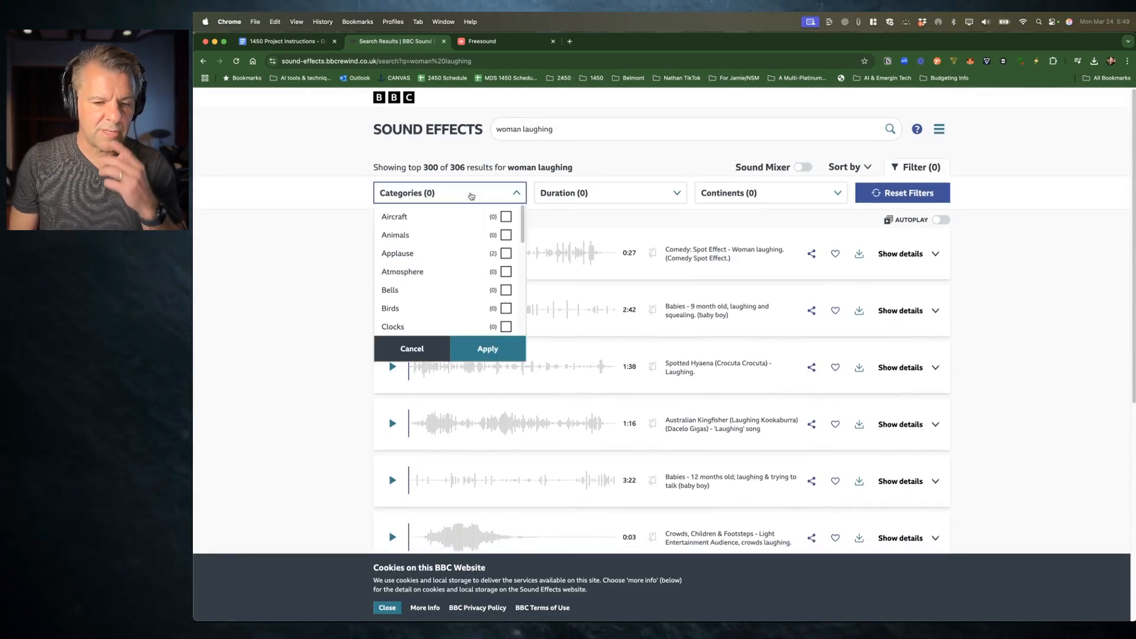
scroll(458, 272, down, 5)
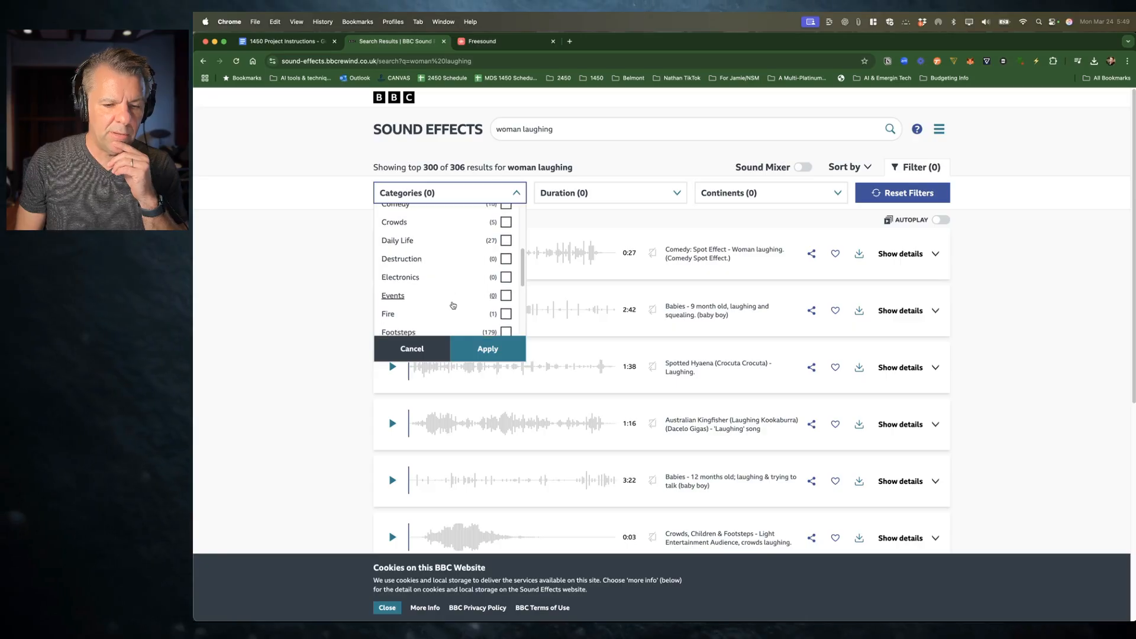
scroll(453, 306, down, 5)
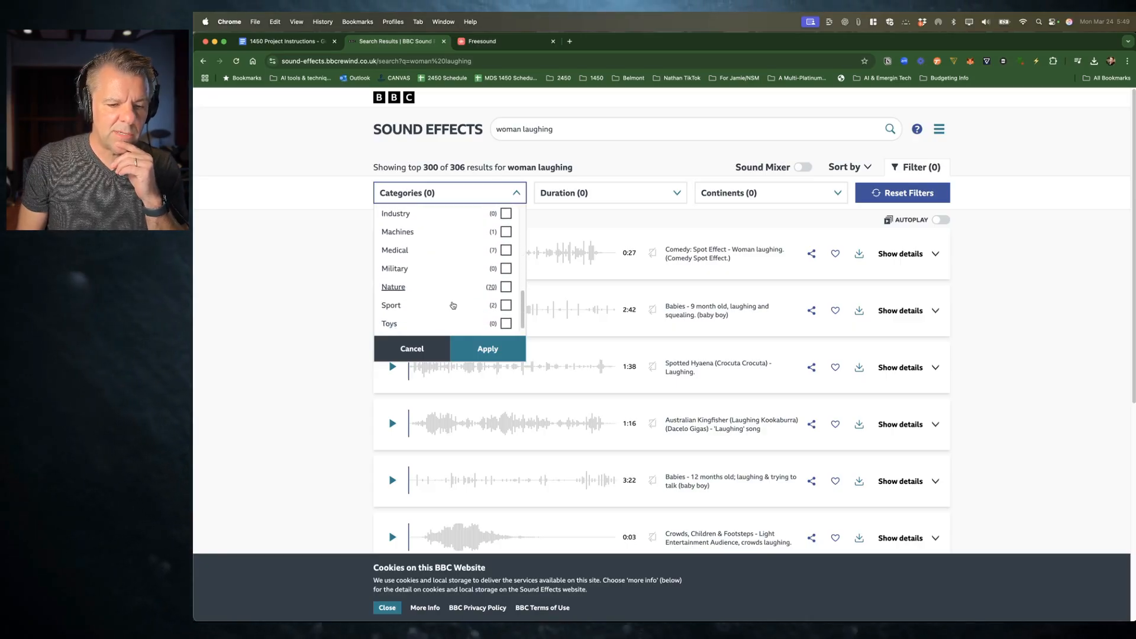
scroll(453, 305, up, 10)
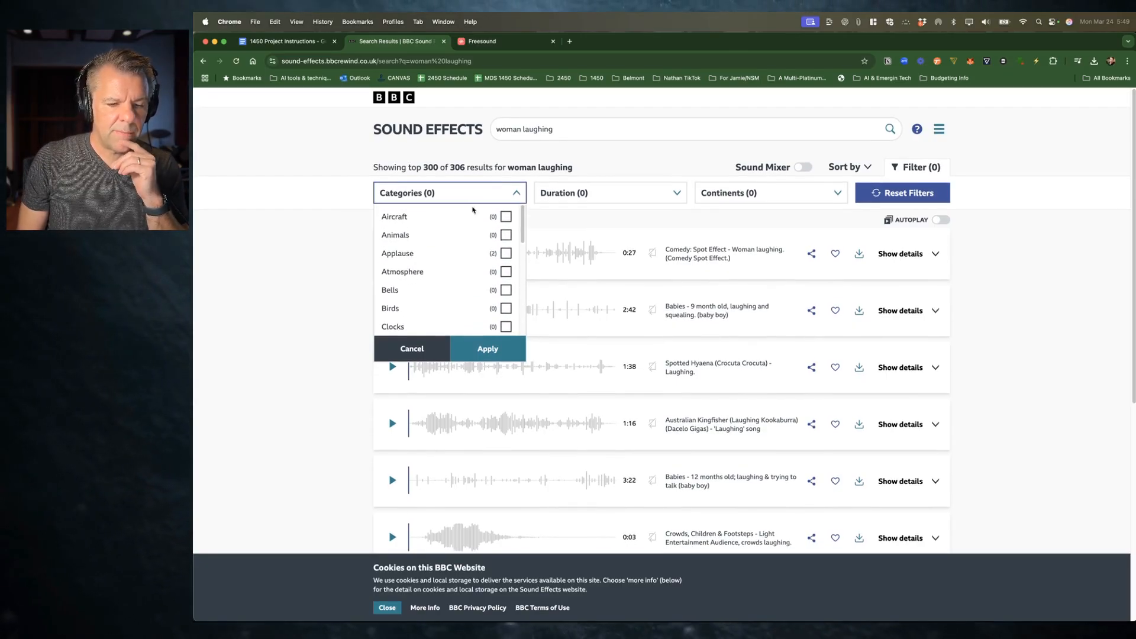
scroll(479, 317, down, 3)
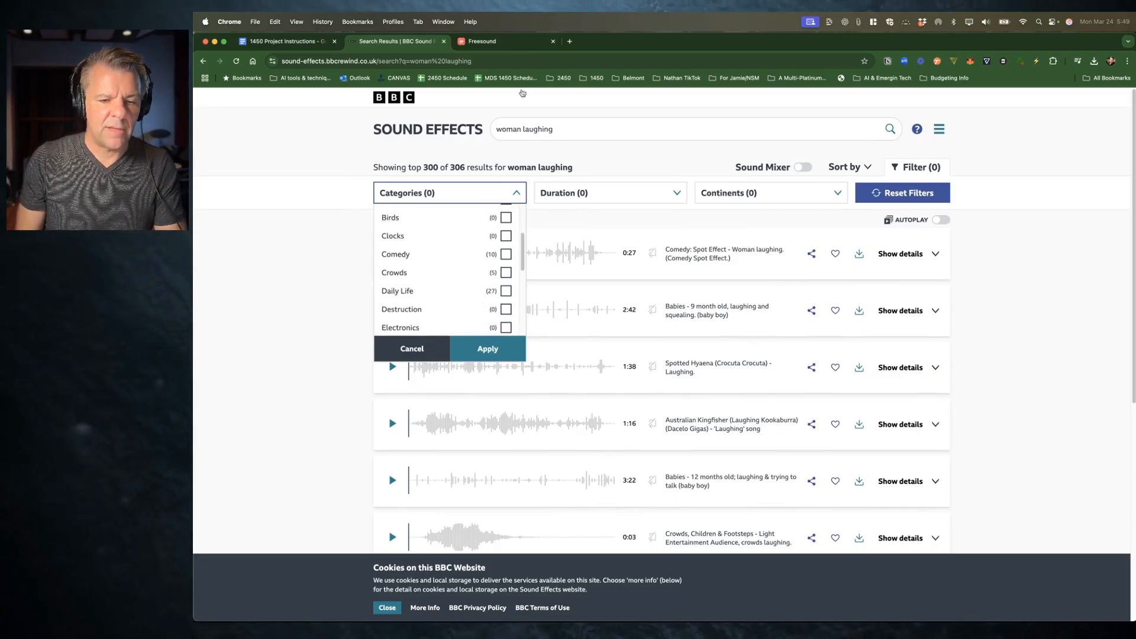
Step: Search the sound effects library for laugh instead
click(524, 128)
key(super+a)
text(lau)
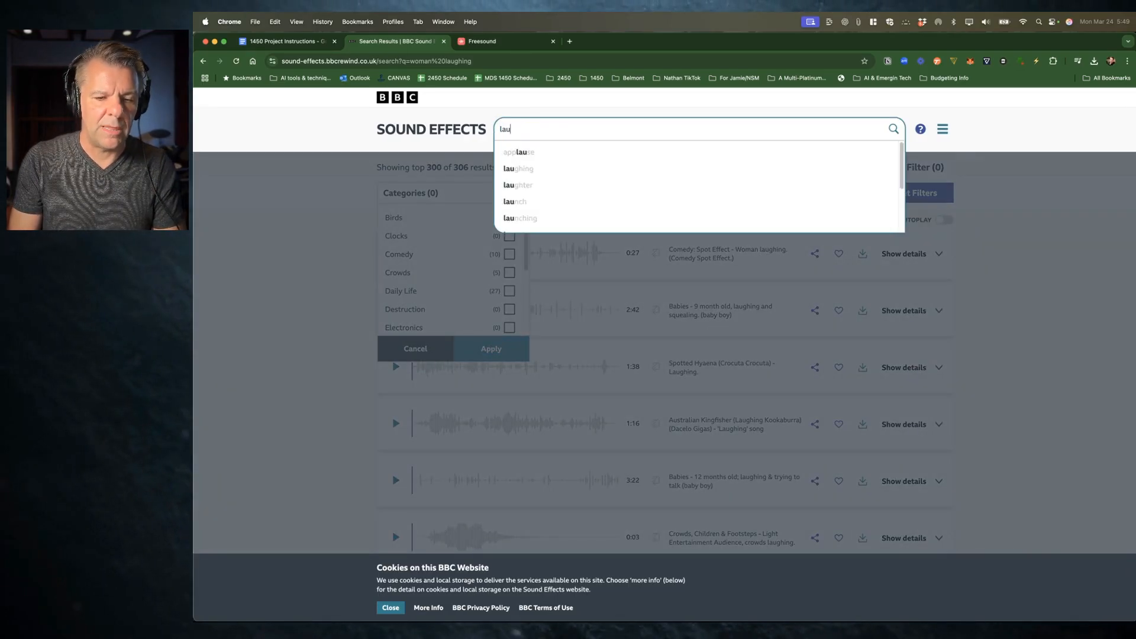
text(gh)
key(Return)
Step: Examine the category, duration and continent filter options for the laugh results
scroll(472, 313, down, 2)
scroll(472, 314, down, 2)
scroll(471, 314, up, 5)
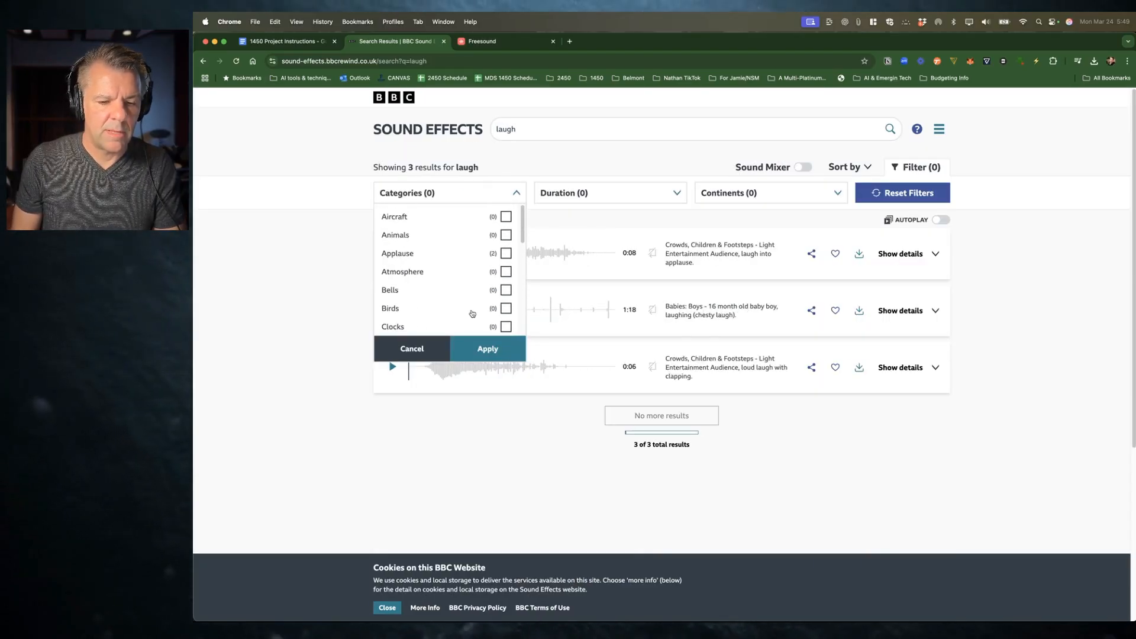
click(337, 287)
click(497, 195)
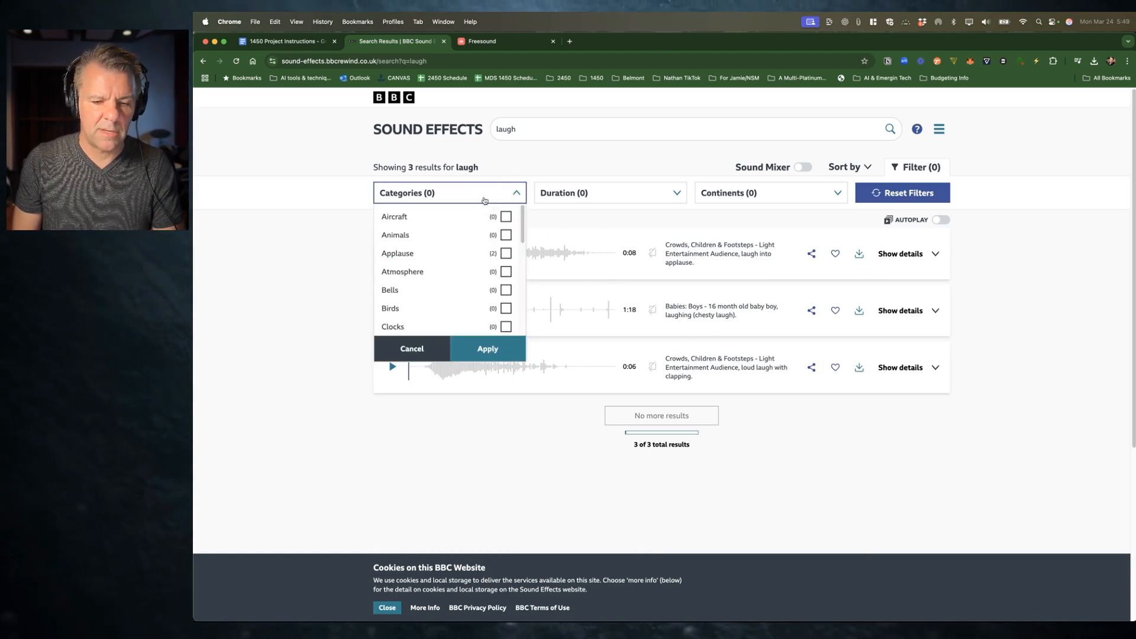
click(637, 190)
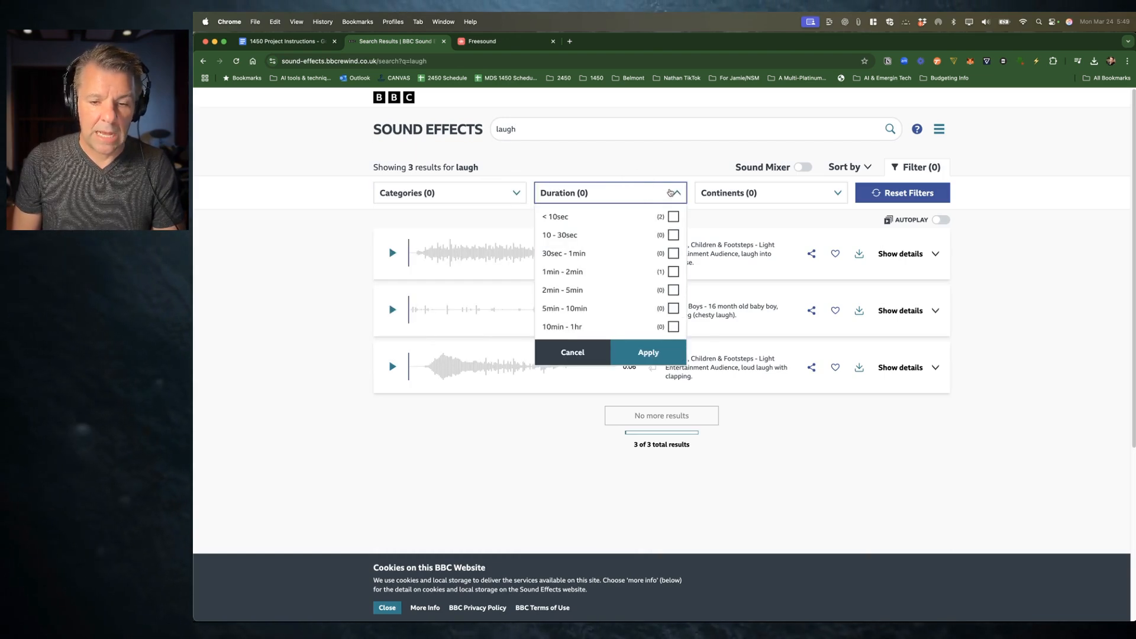
click(745, 194)
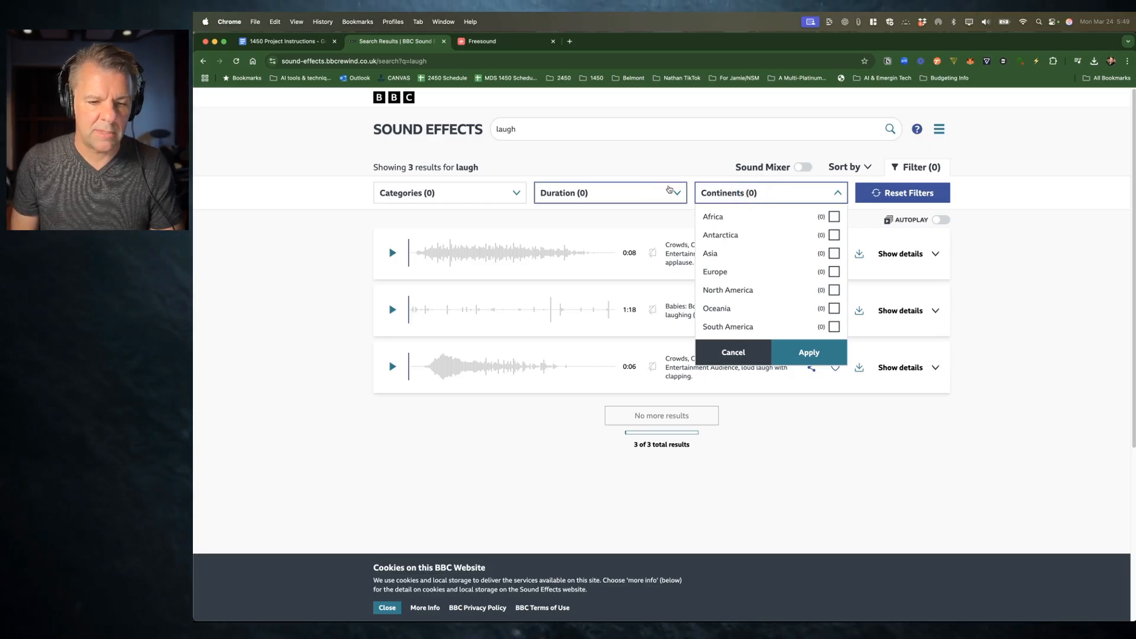
click(453, 192)
scroll(444, 304, down, 2)
scroll(444, 305, down, 5)
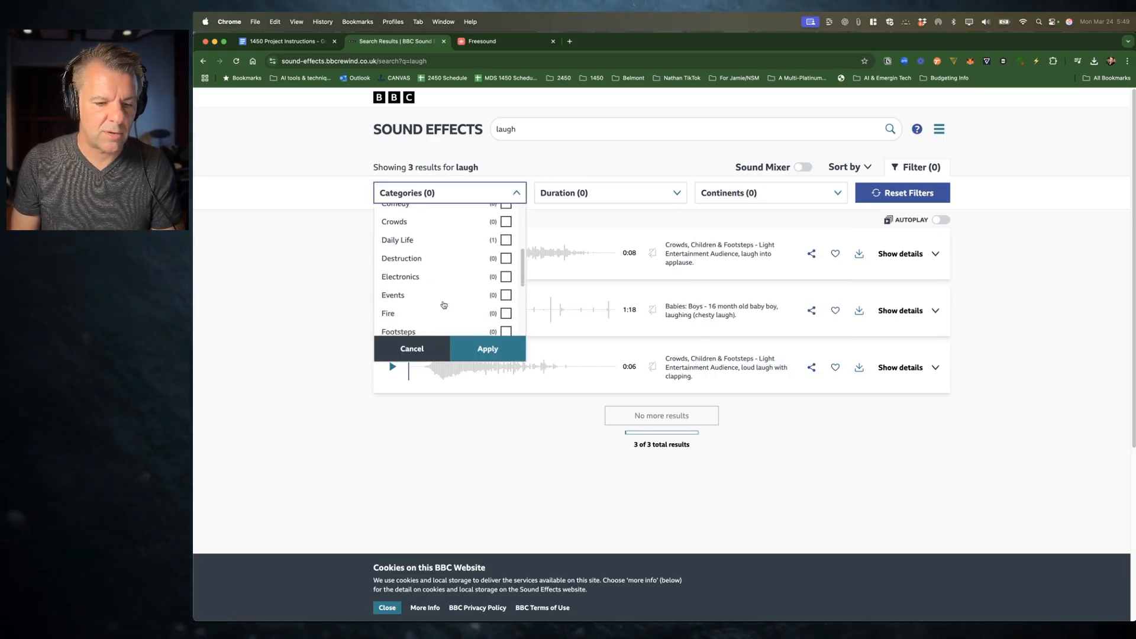
scroll(444, 304, down, 3)
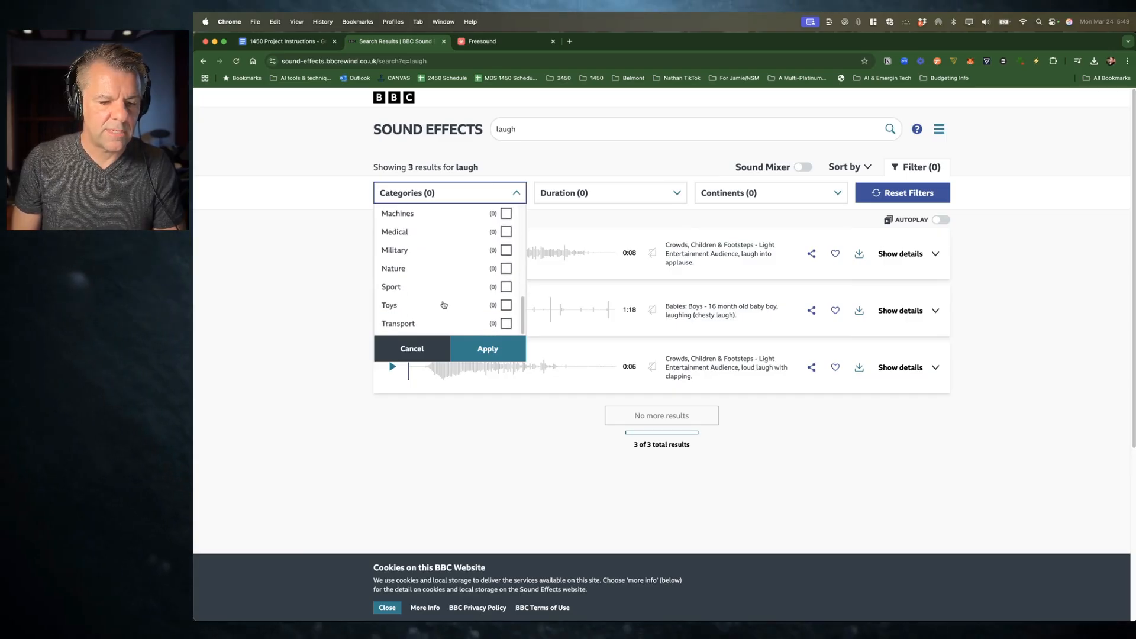
scroll(434, 308, up, 10)
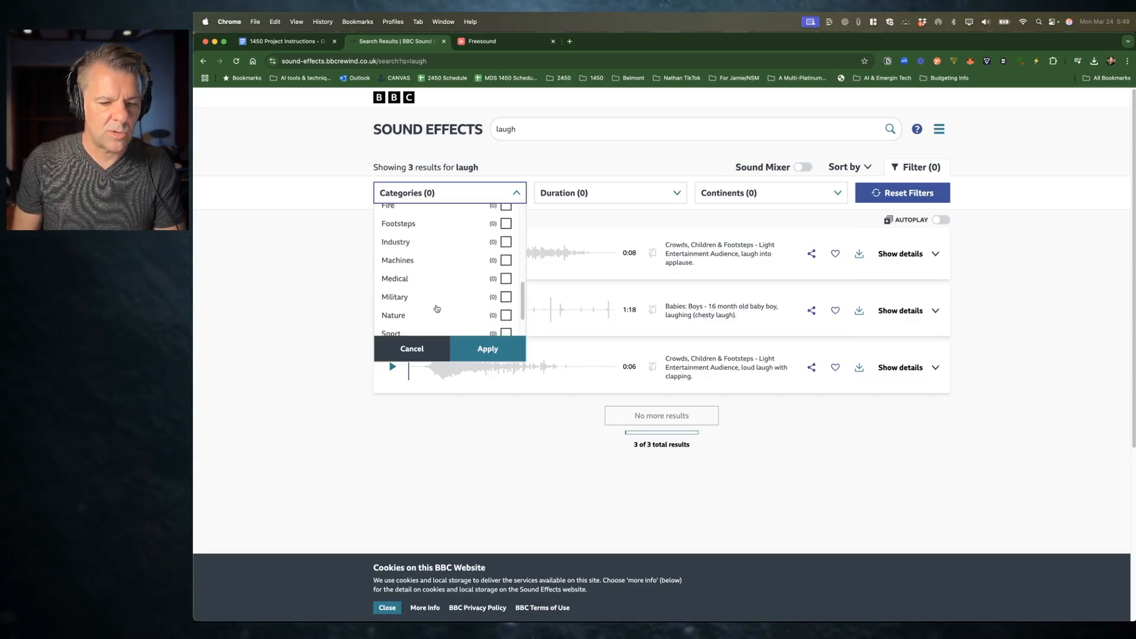
click(320, 240)
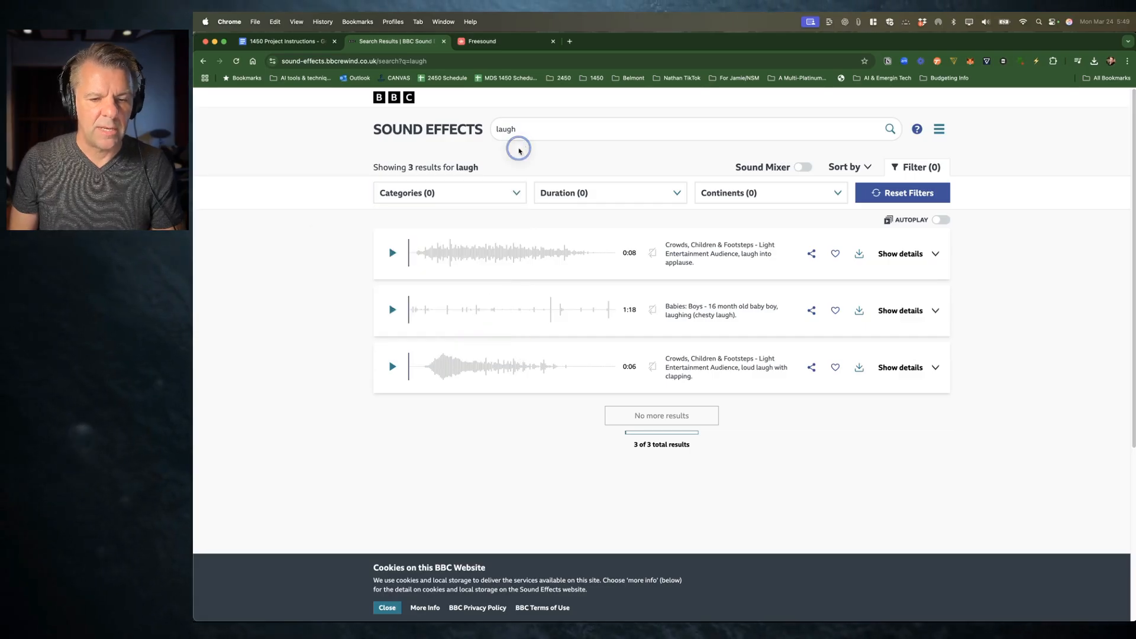
Step: Log in to Freesound in the other tab and search for laughing woman sounds
click(494, 40)
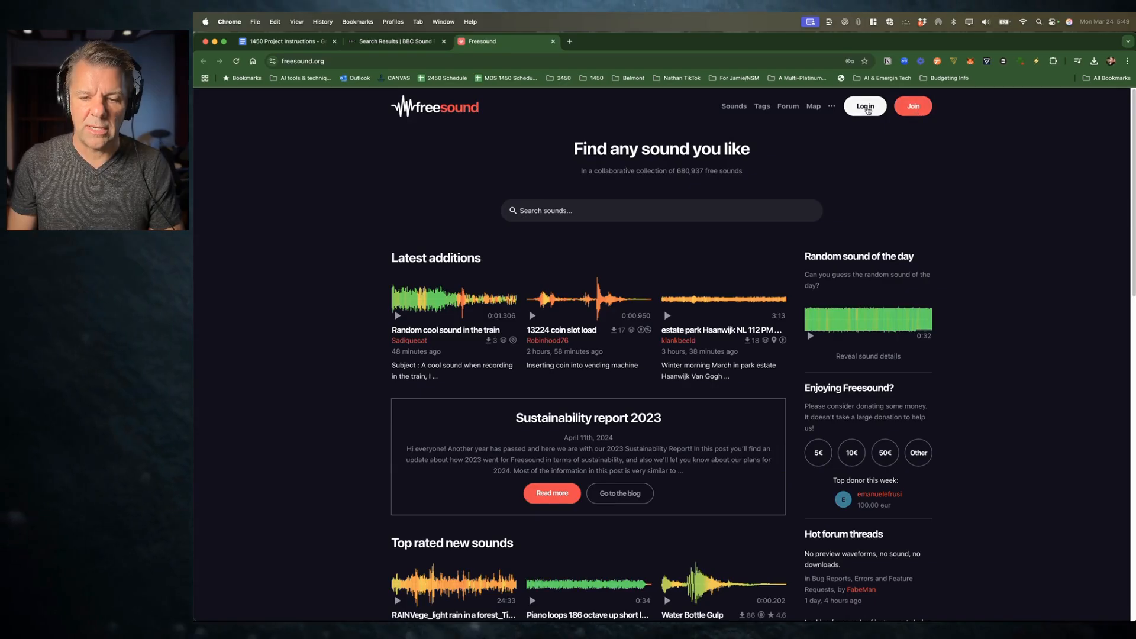
click(865, 106)
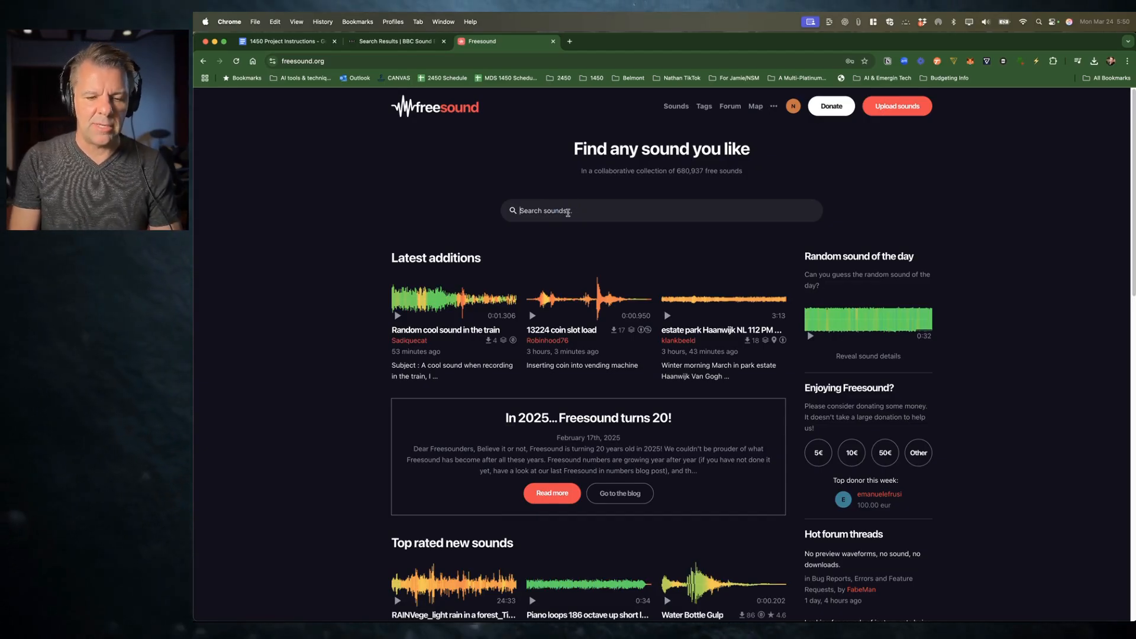
text(laugh)
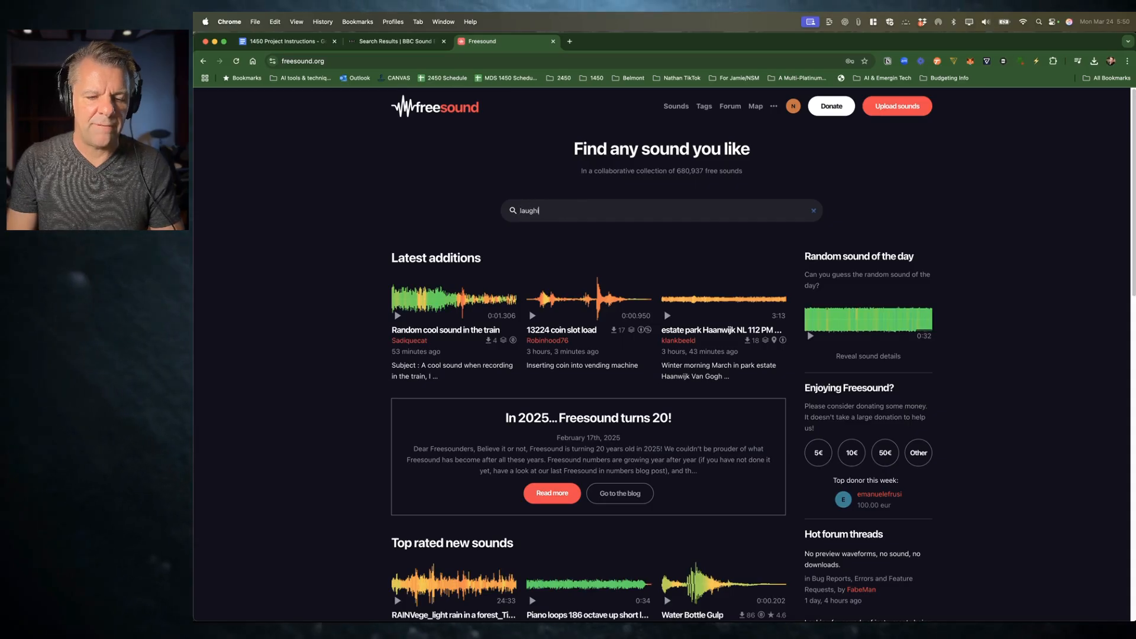
text(ing woman)
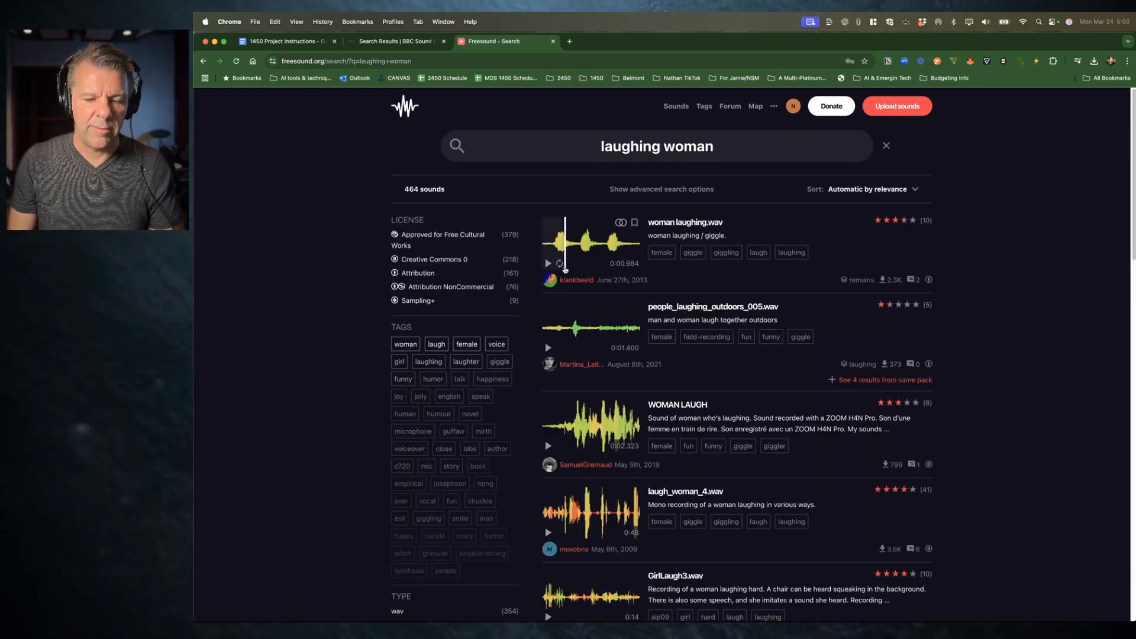
Step: Preview the top laughing woman results one after another, from woman.laughing.wav down to laugh5_woman.wav
click(548, 264)
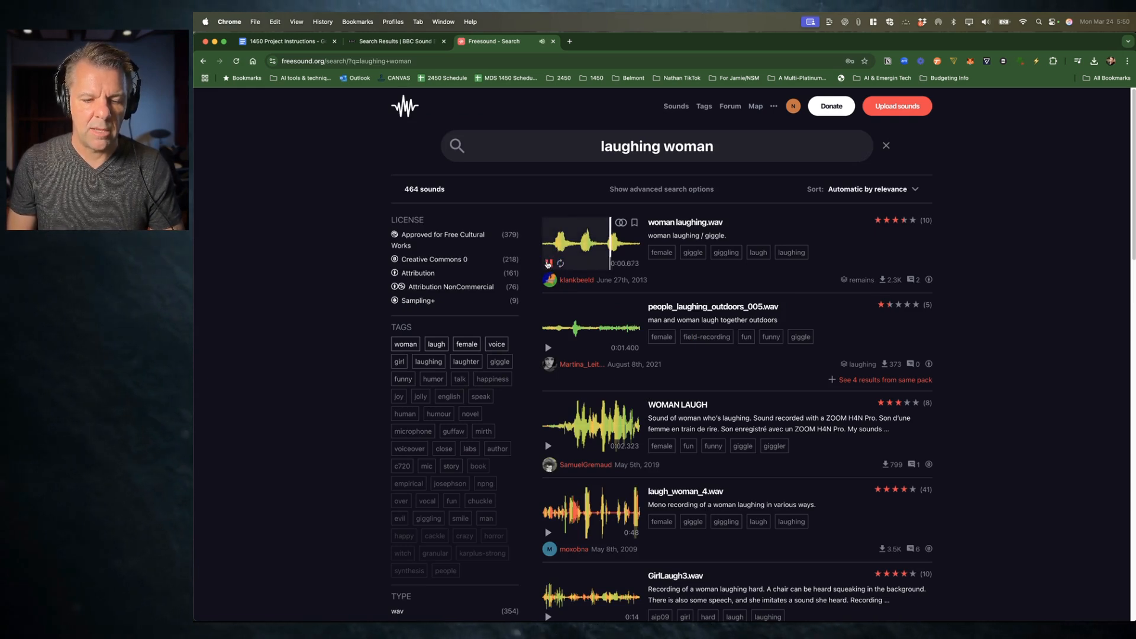
click(548, 348)
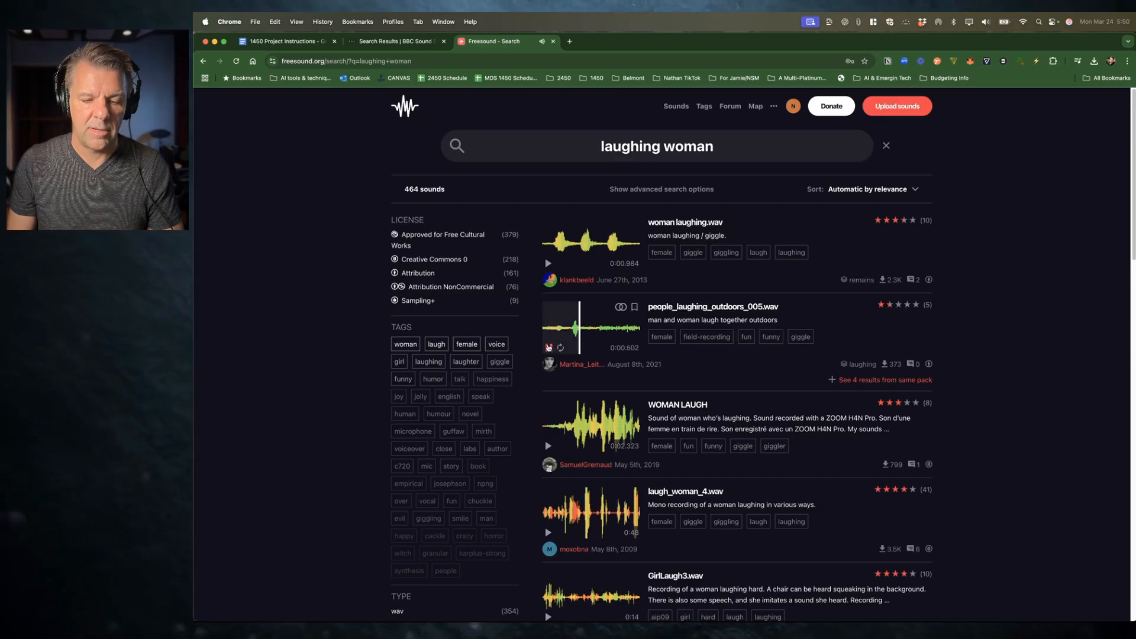
click(548, 445)
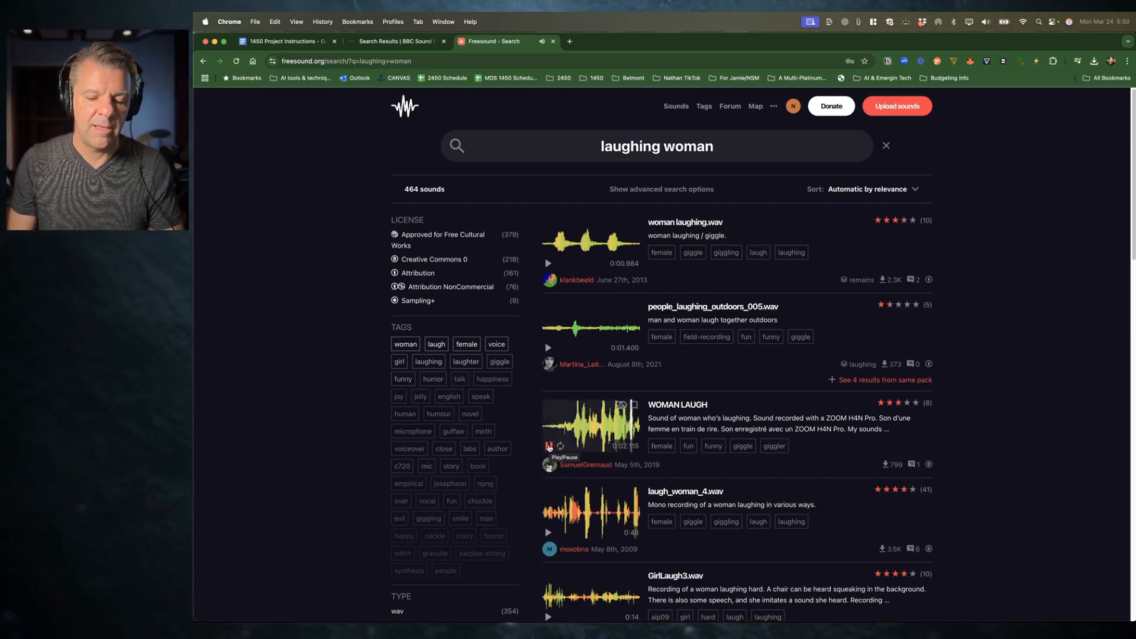
scroll(549, 414, down, 5)
click(549, 355)
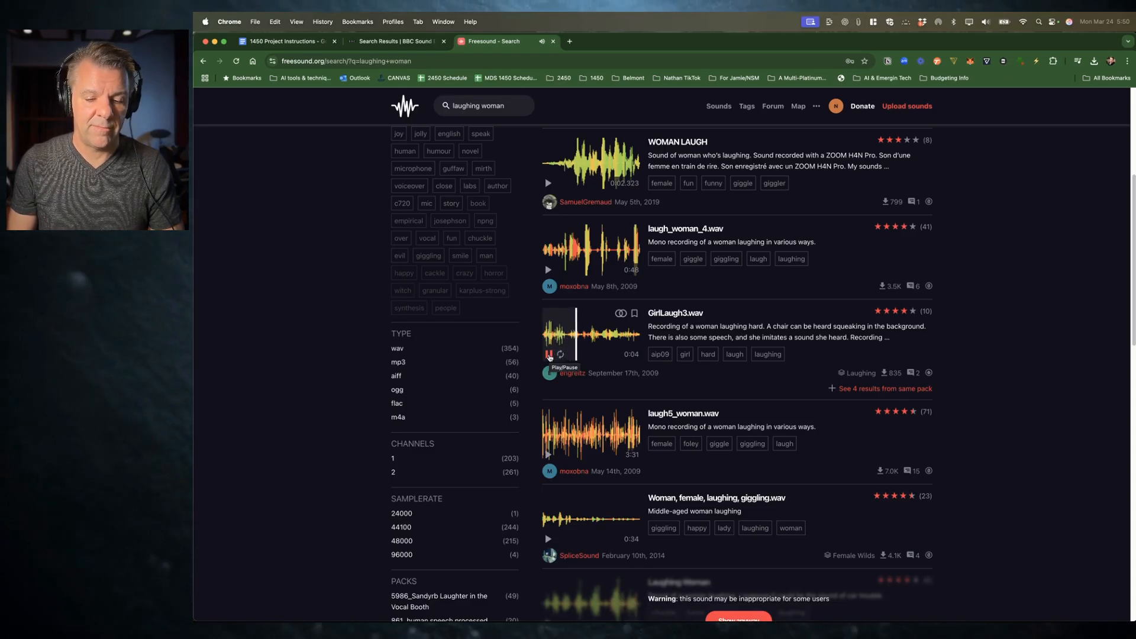
click(547, 453)
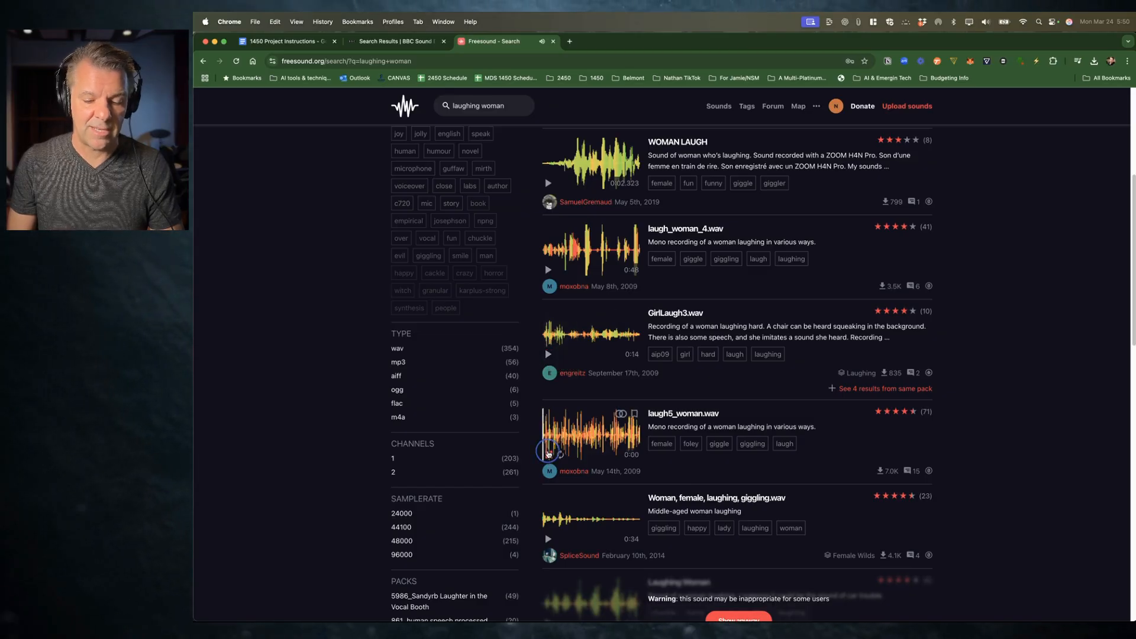
scroll(547, 454, down, 3)
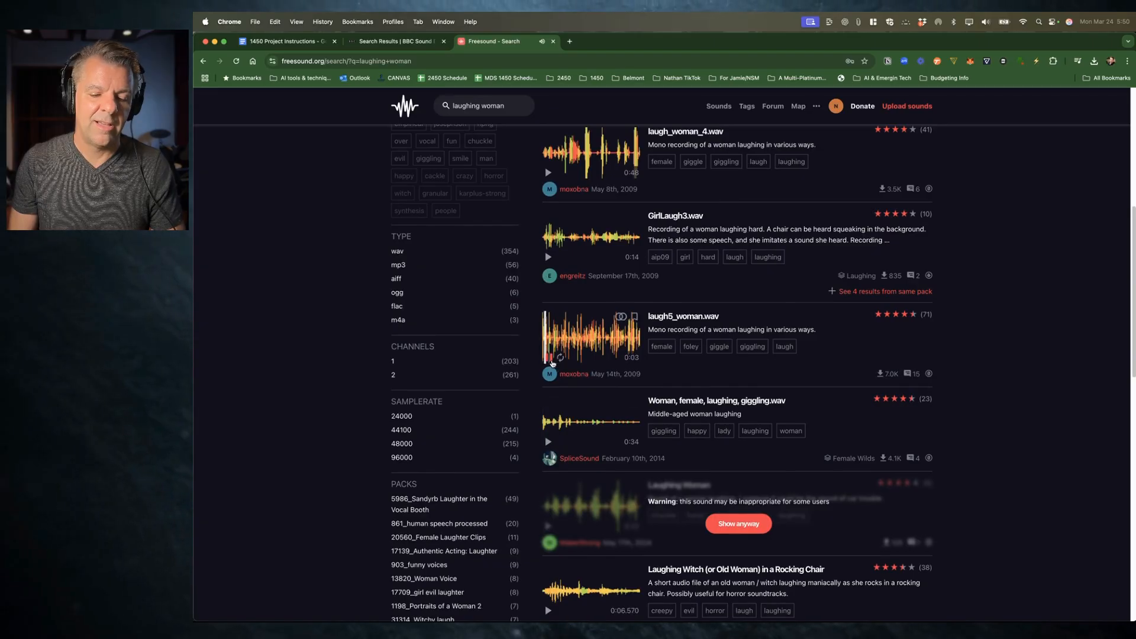
Step: Skip through laugh5_woman.wav and preview Woman, female, laughing, giggling.wav at several points
click(568, 340)
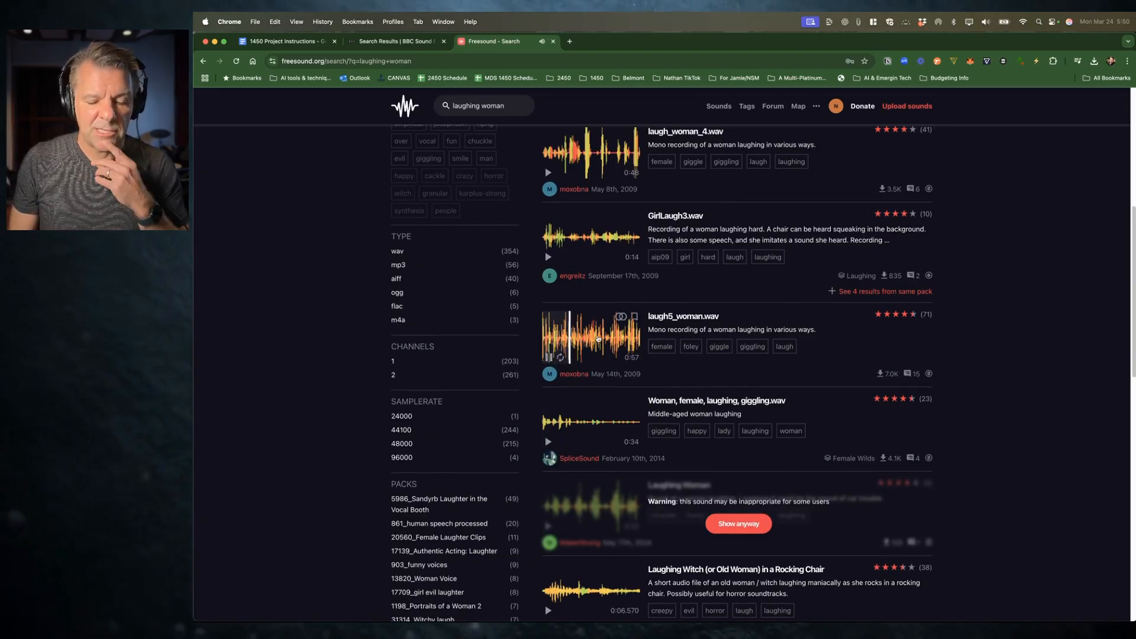
click(591, 339)
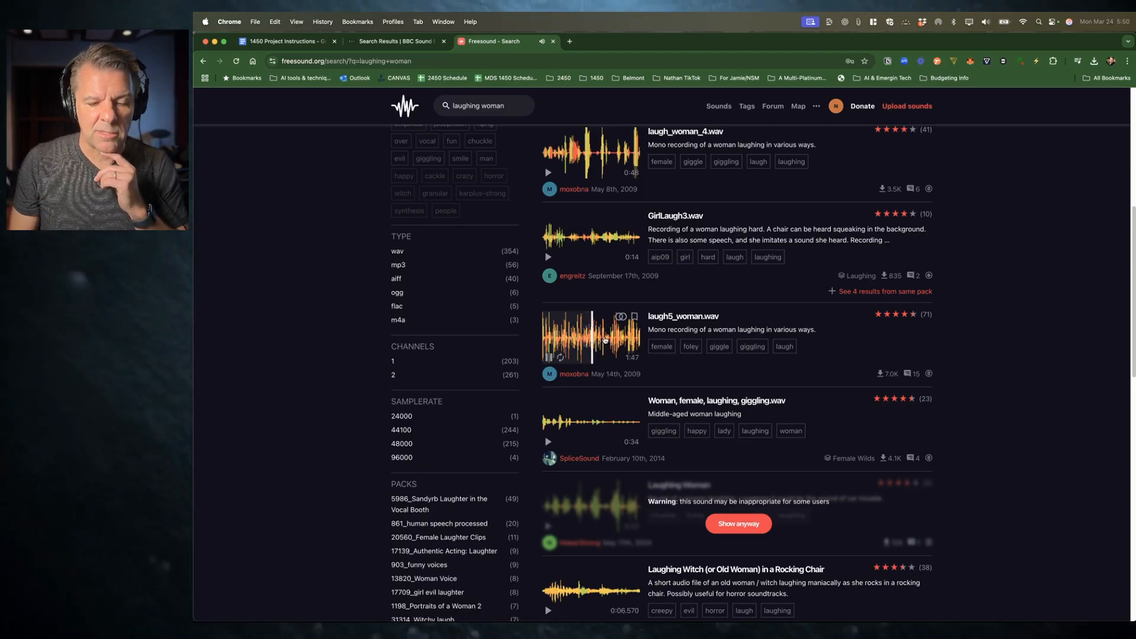
click(604, 339)
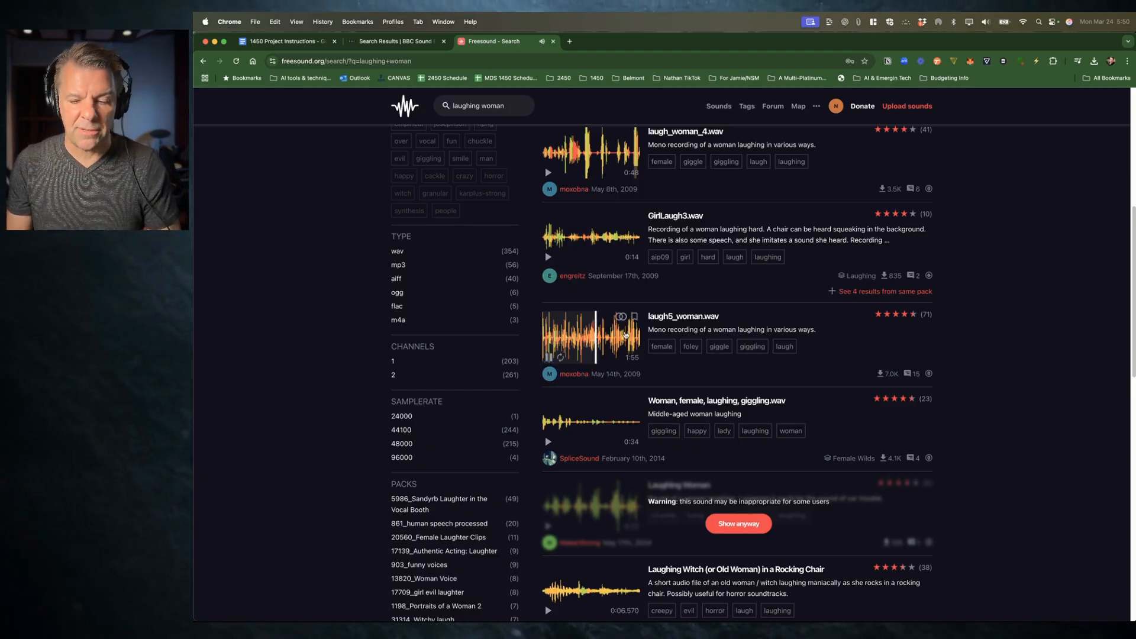
click(549, 442)
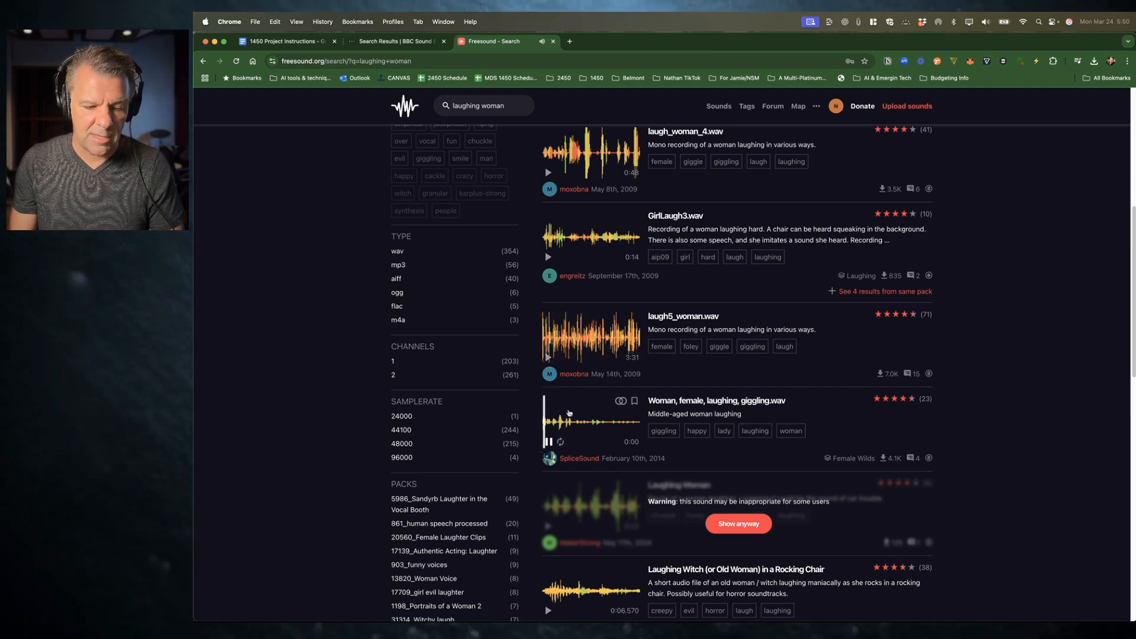
click(560, 420)
click(584, 419)
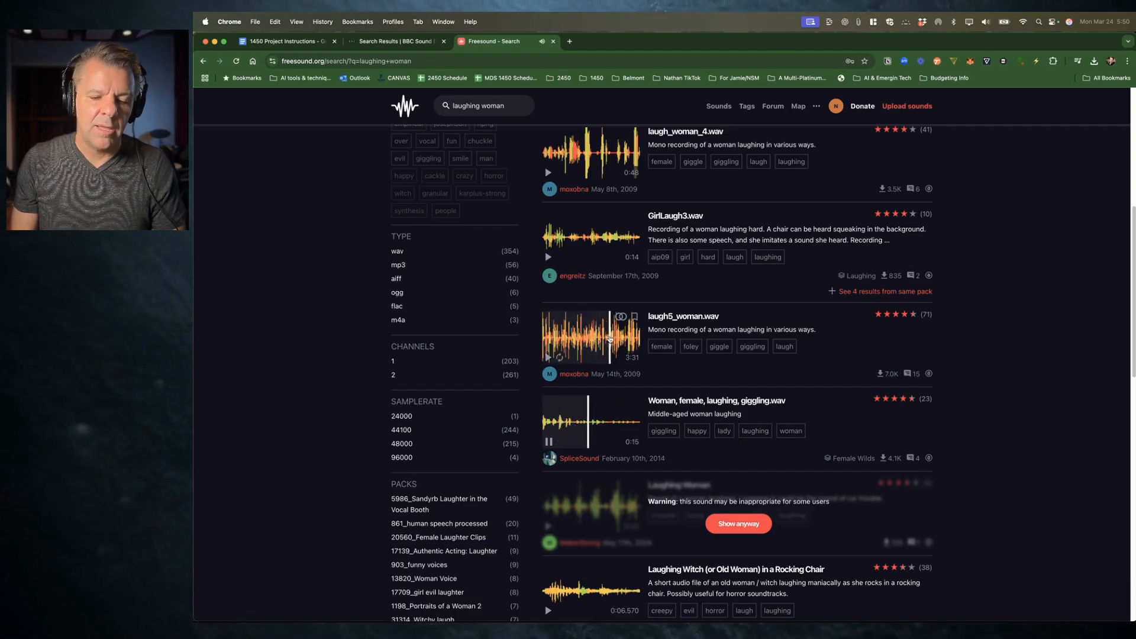
click(590, 351)
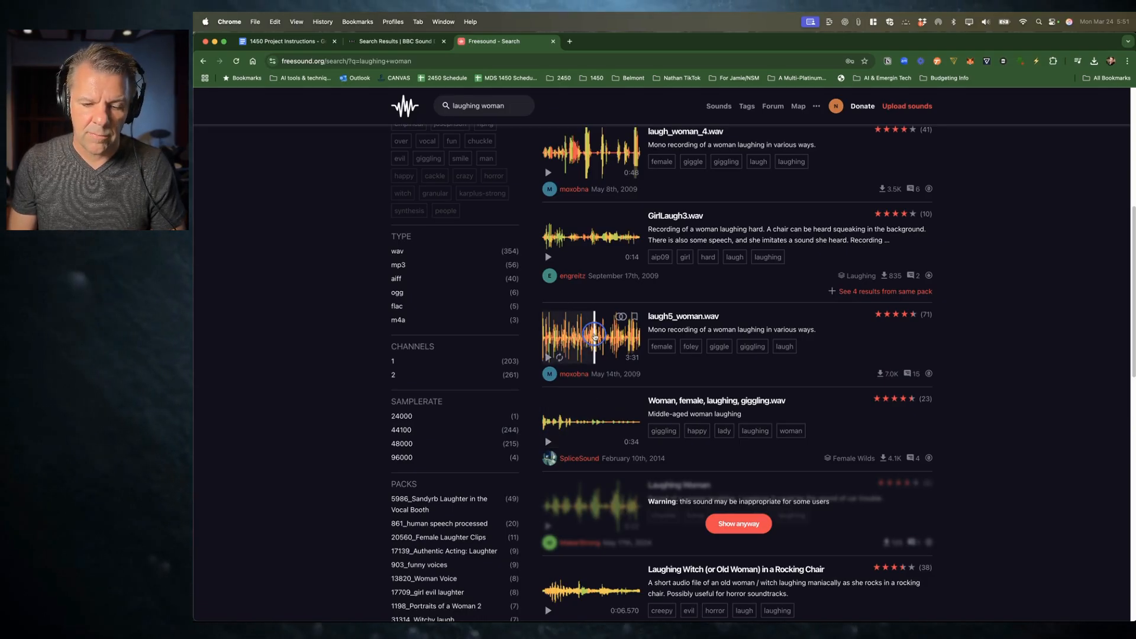
Step: Preview laugh5_woman.wav again and examine the list of users who downloaded it
click(595, 338)
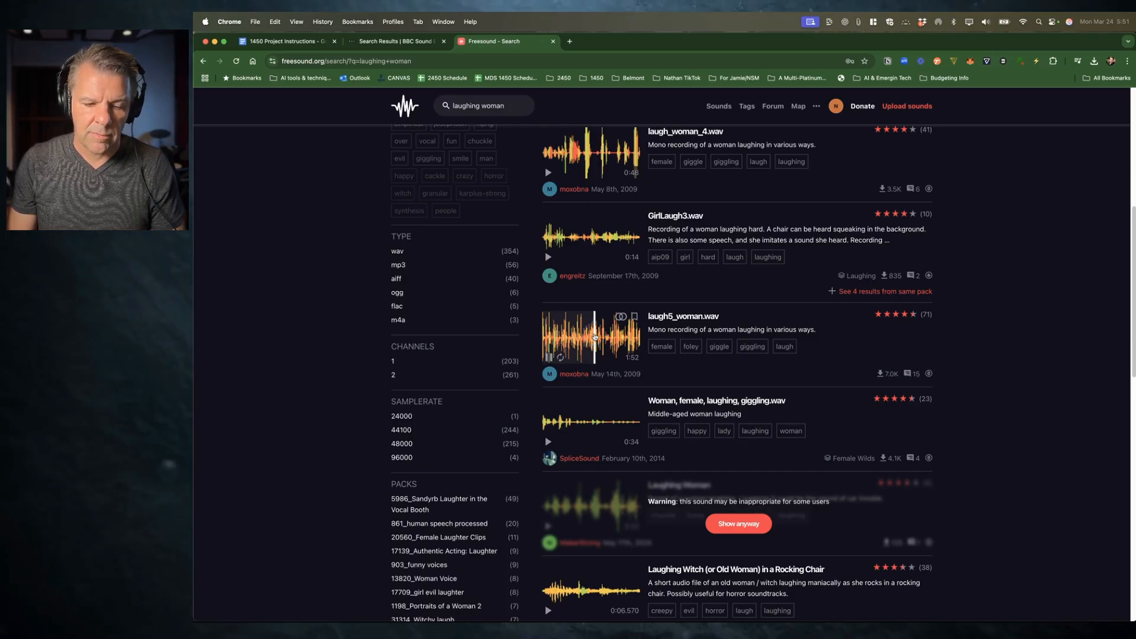
click(680, 316)
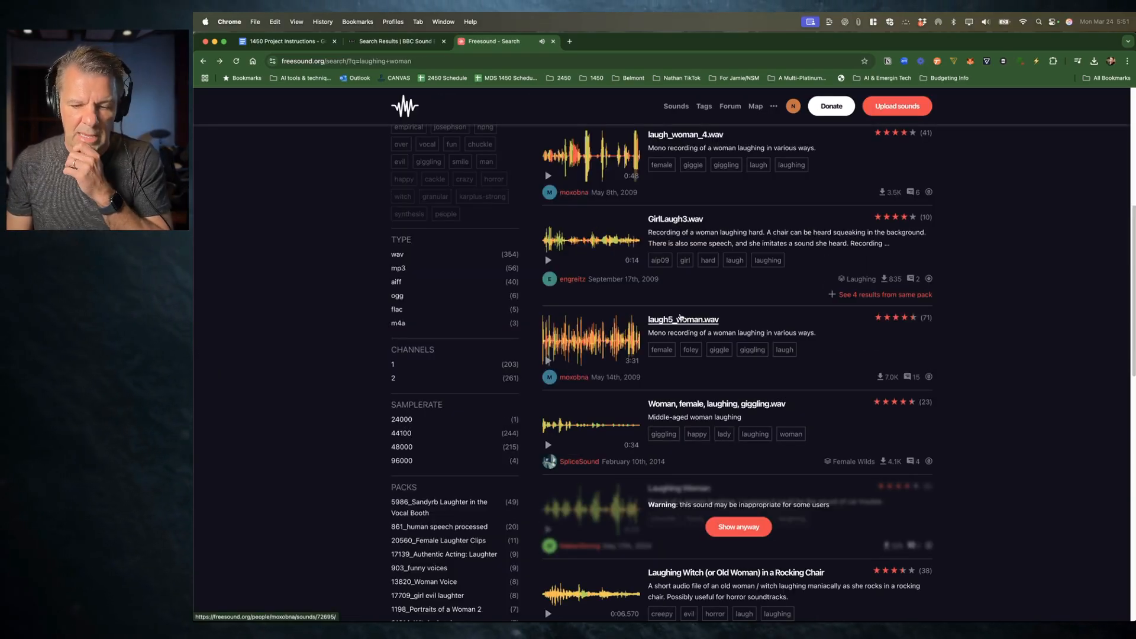
click(886, 377)
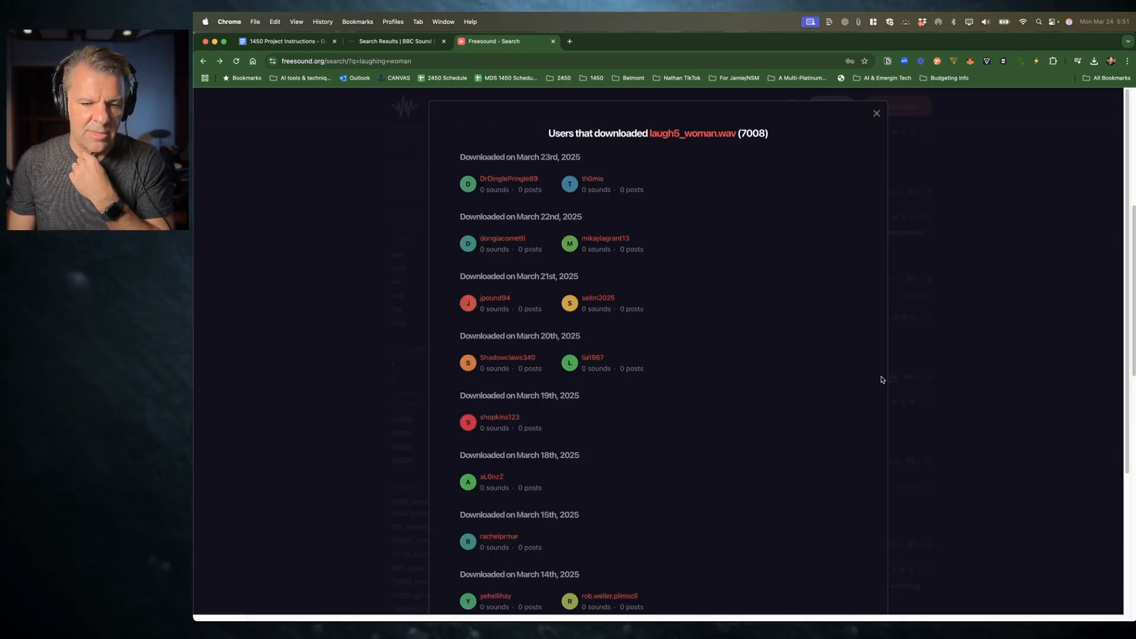
scroll(722, 409, down, 4)
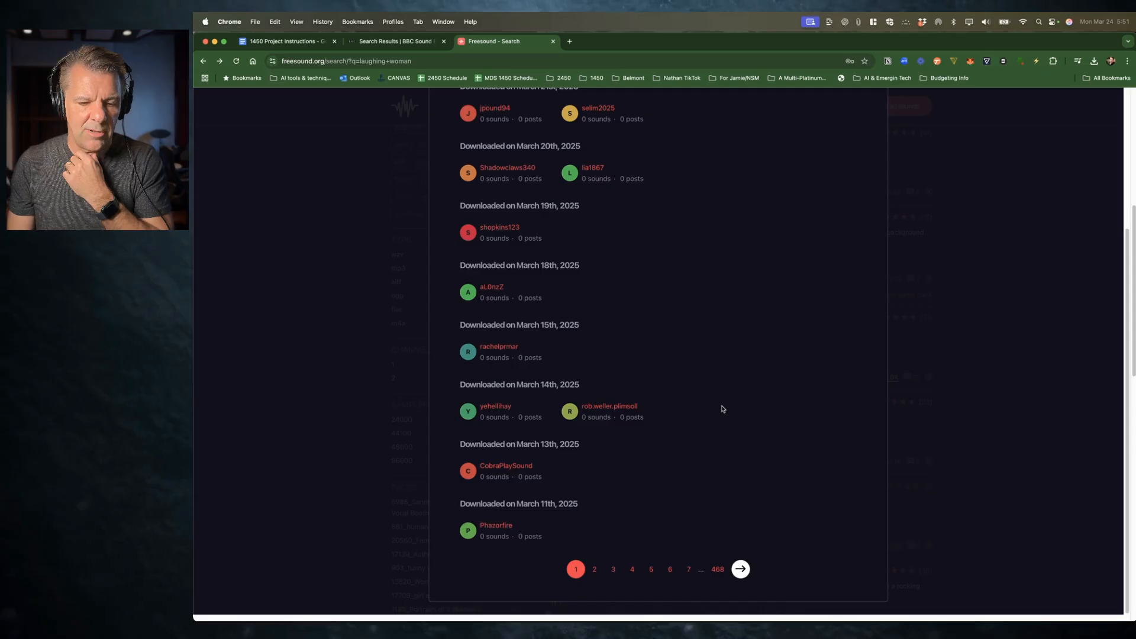
scroll(722, 409, up, 4)
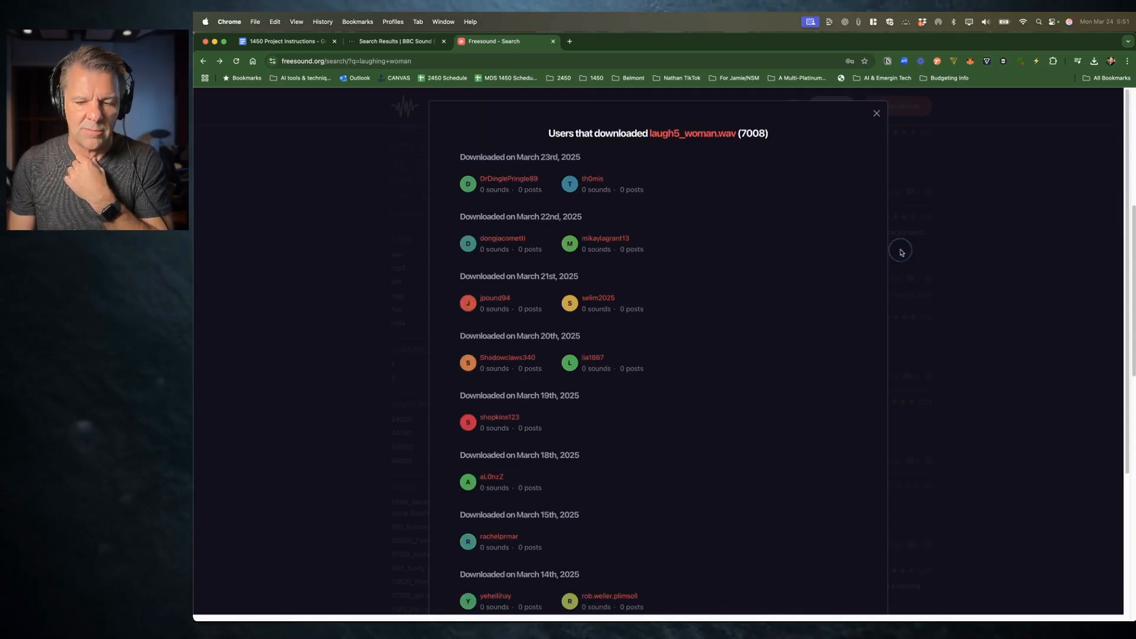
click(933, 183)
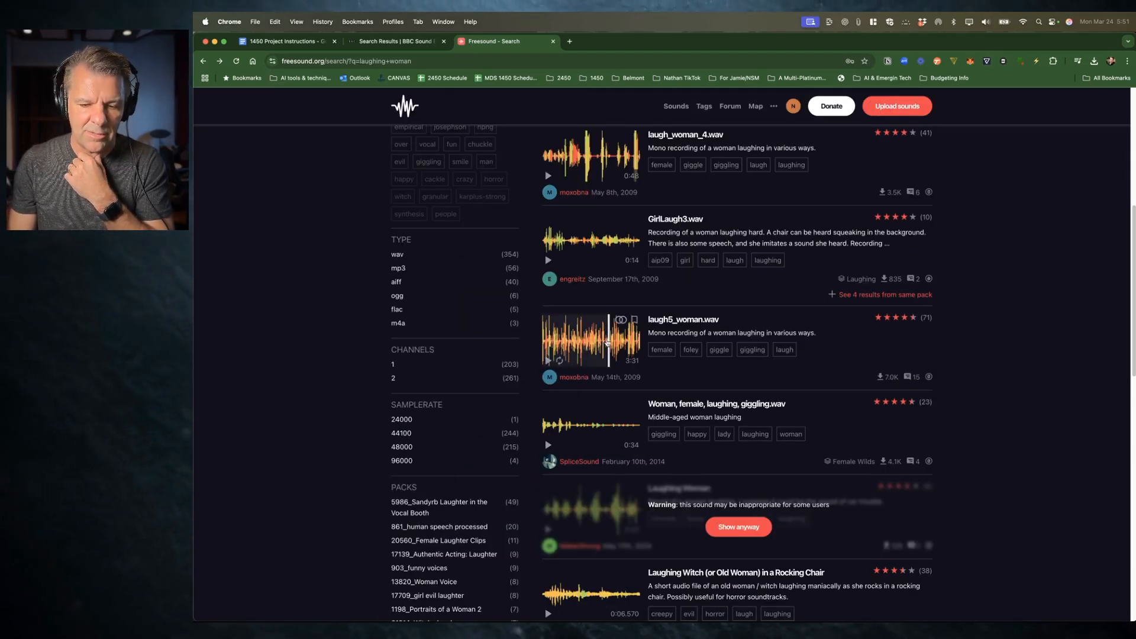
Step: Open the laugh5_woman.wav sound page and download it as woman laughing.wav into the SFX folder
click(545, 361)
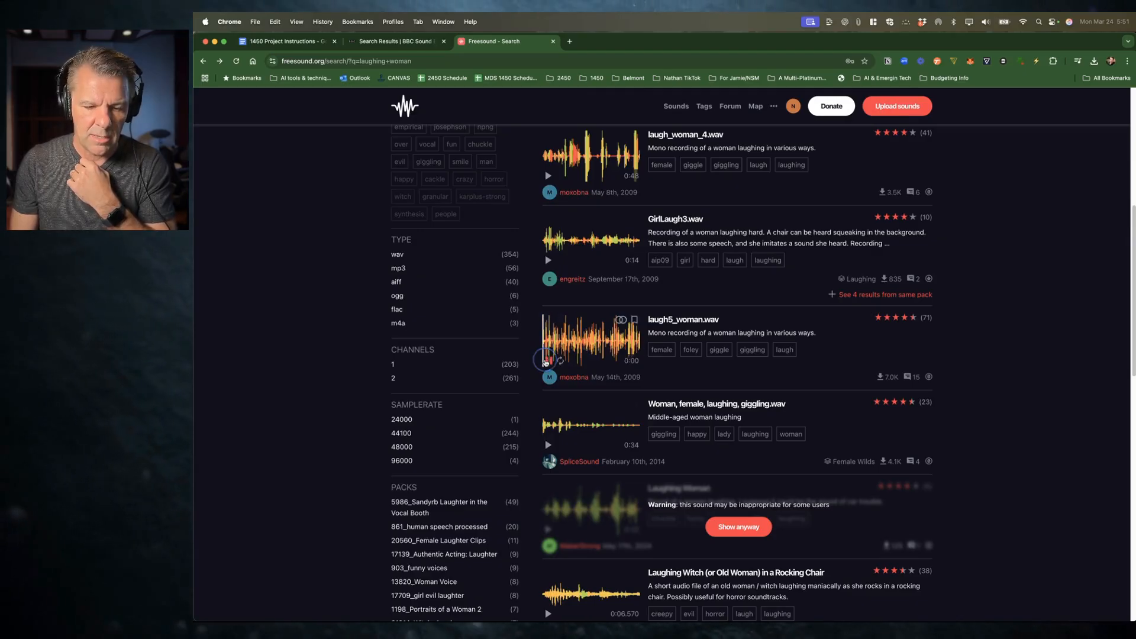
click(590, 338)
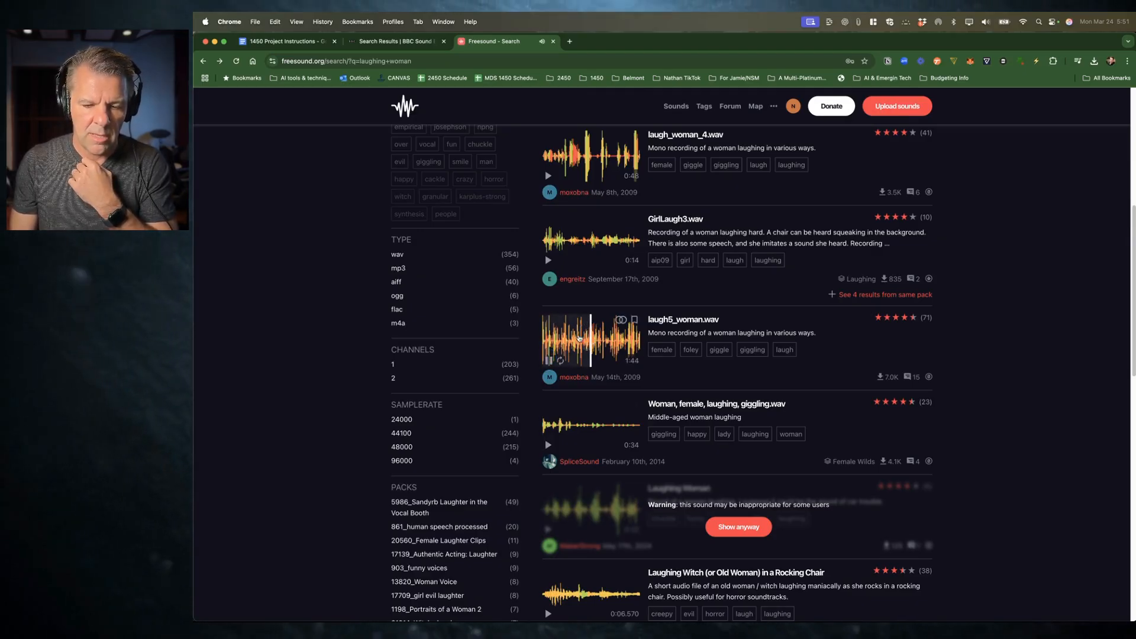
click(676, 321)
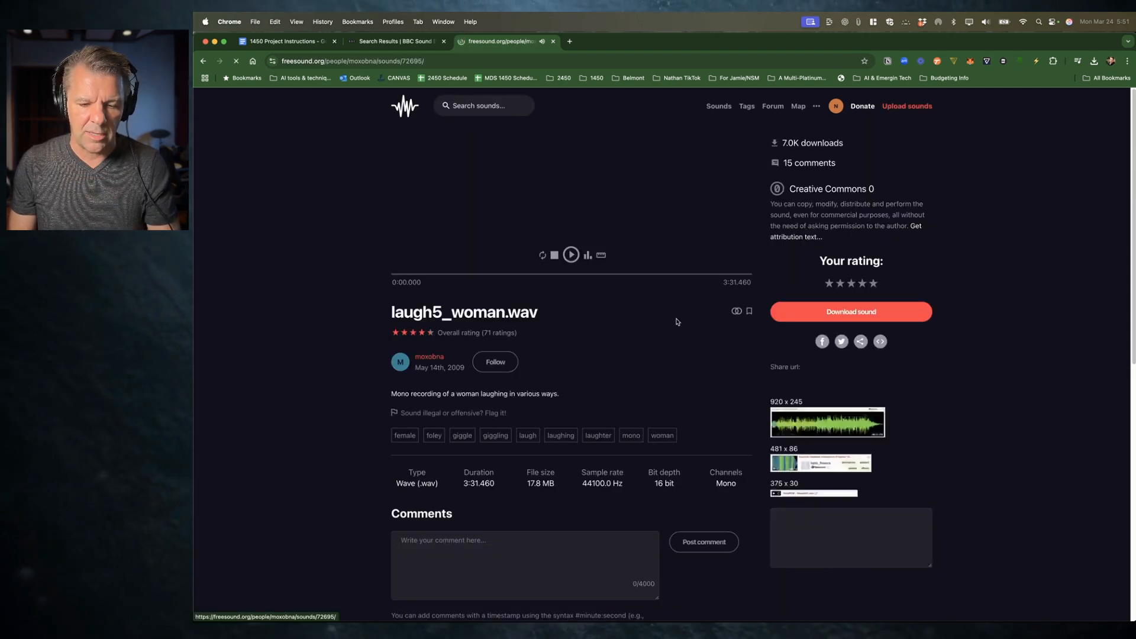
click(827, 303)
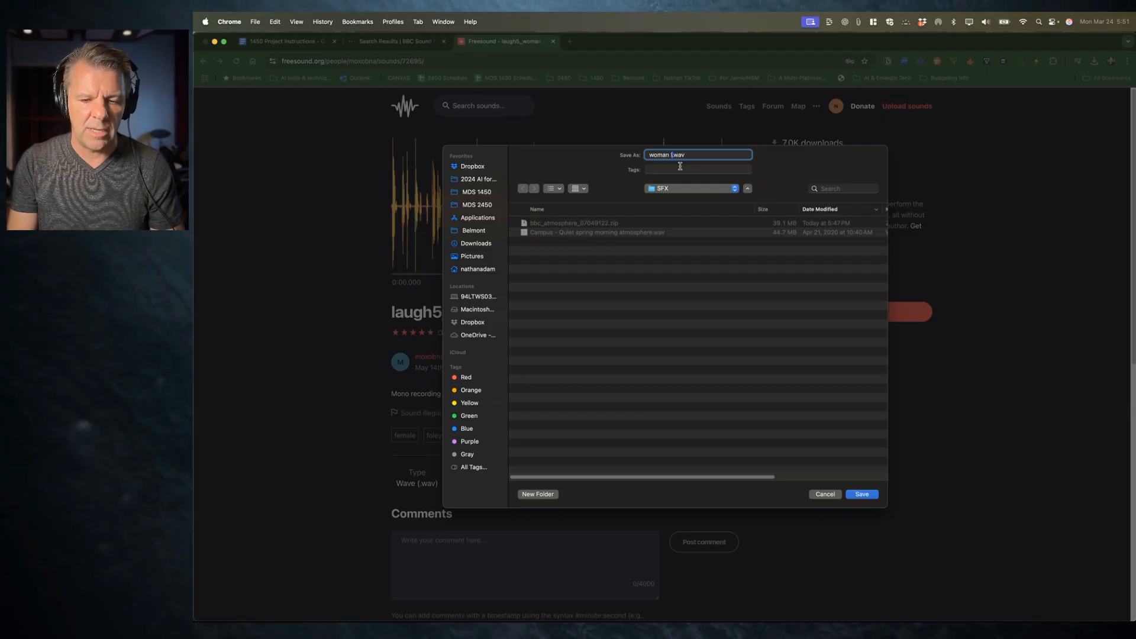
key(Return)
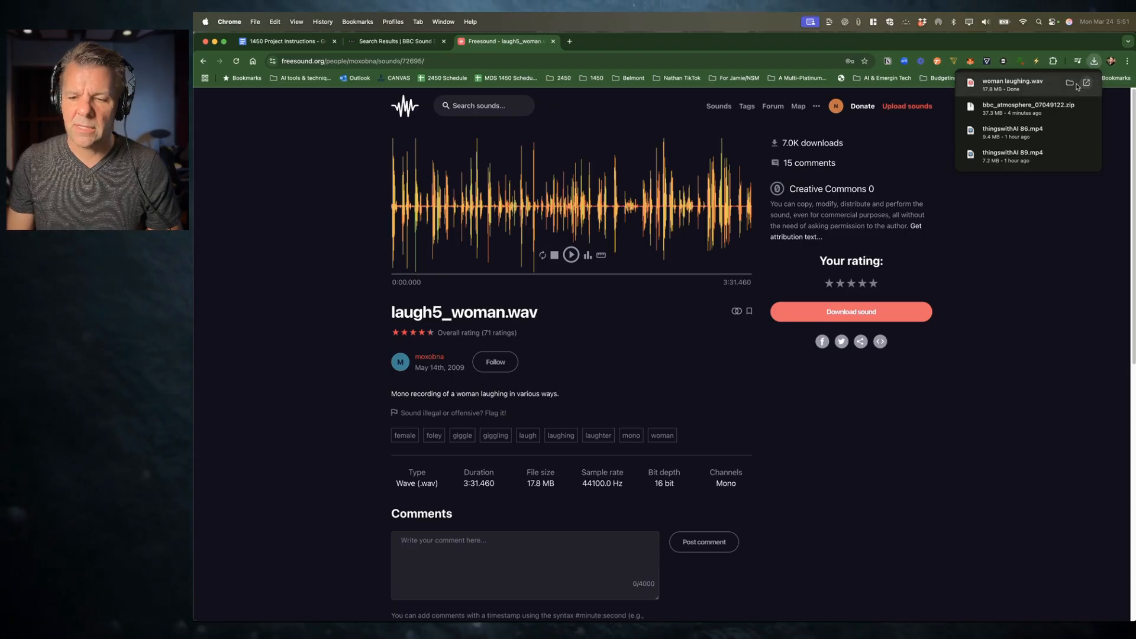
Step: Import the downloaded woman laughing.wav file from its folder into the Premiere project
click(1084, 85)
drag(632, 213, 236, 450)
key(super+Tab)
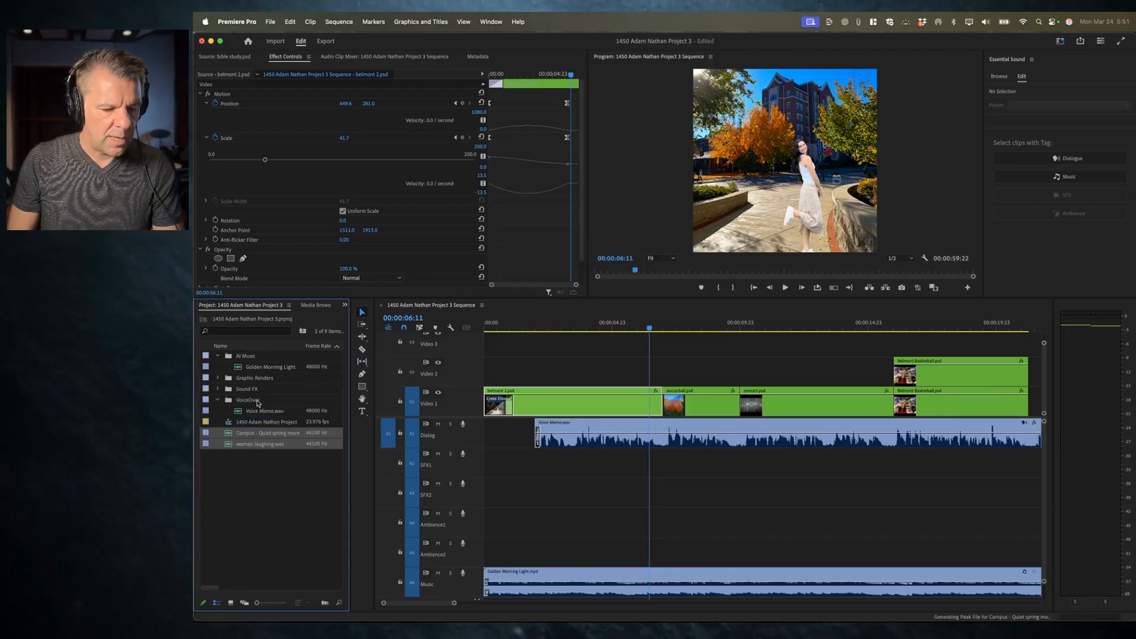
click(227, 391)
click(218, 390)
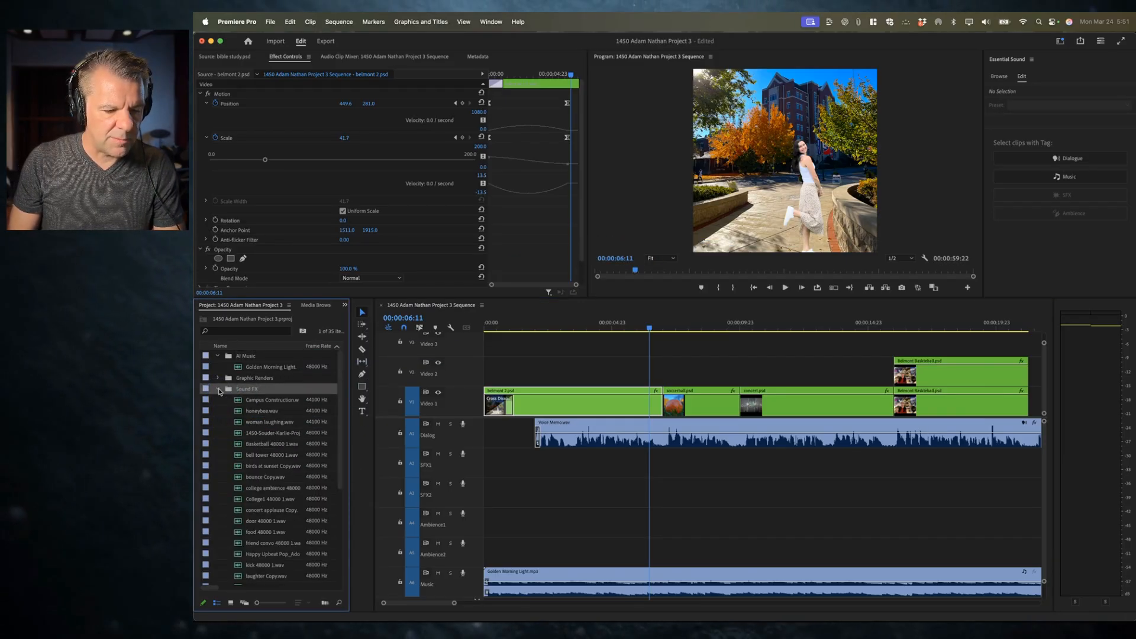
click(218, 389)
click(219, 390)
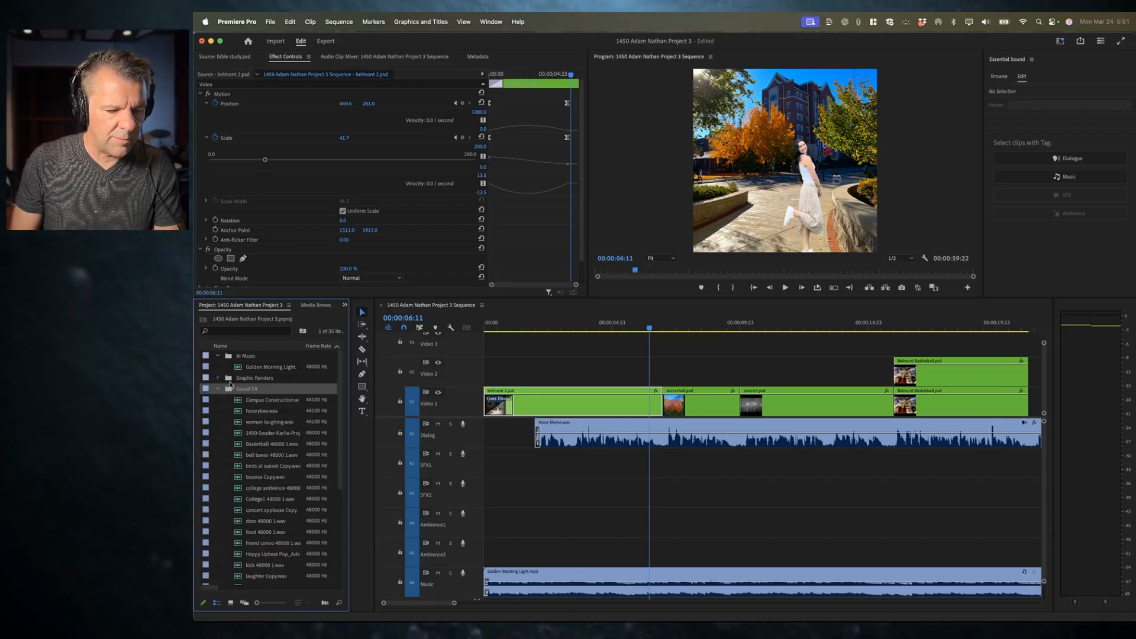
click(218, 390)
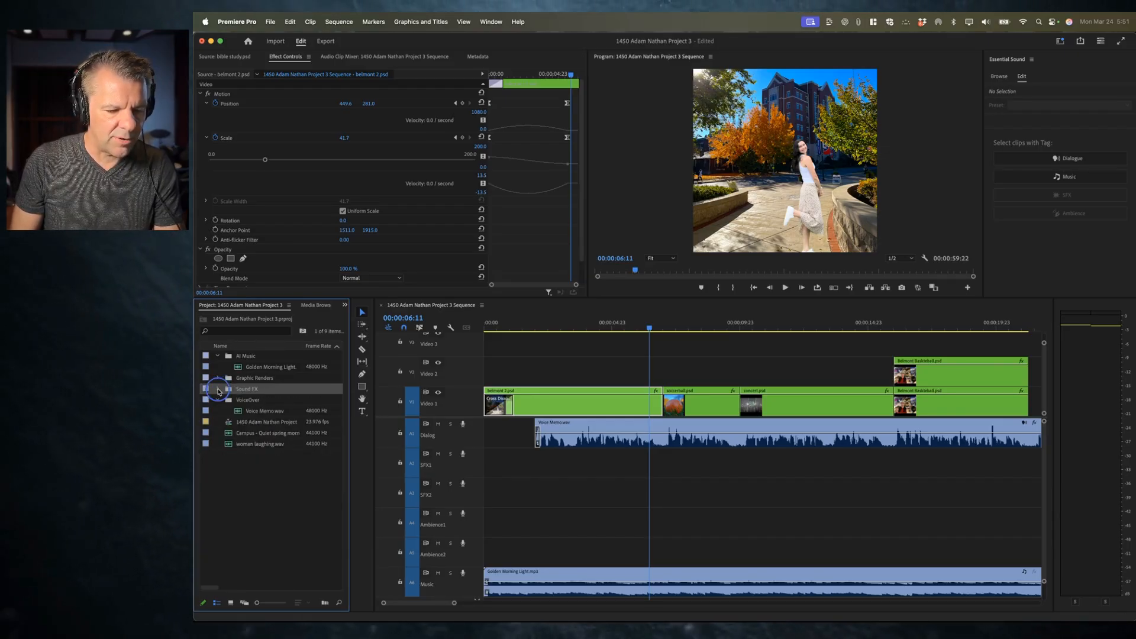
key(super+Tab)
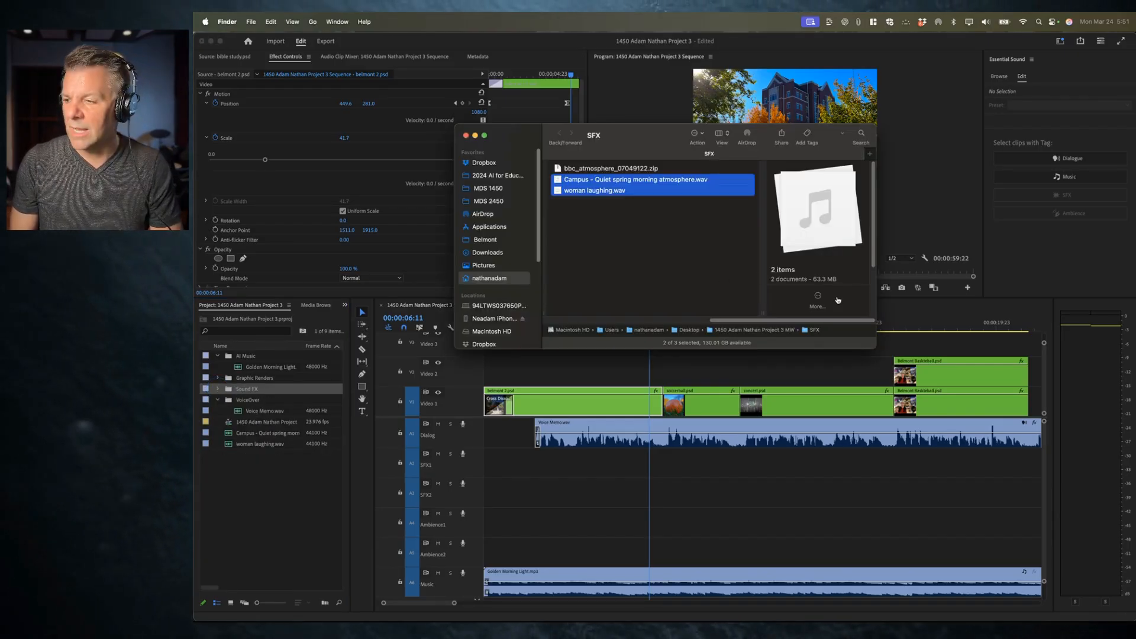
key(super+Tab)
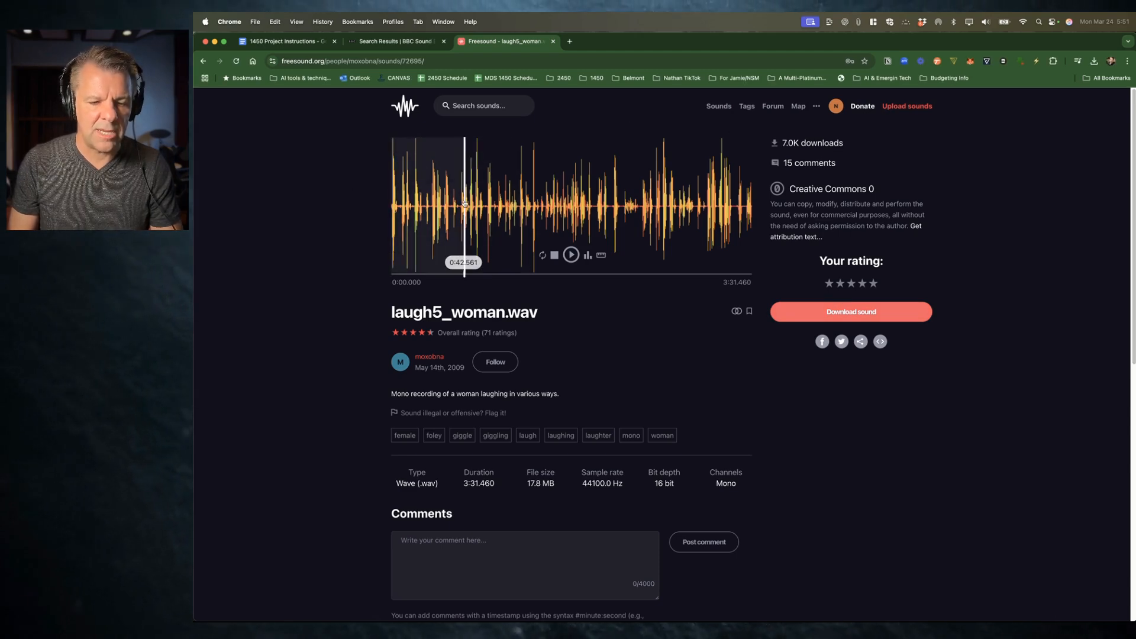
key(super+bracketleft)
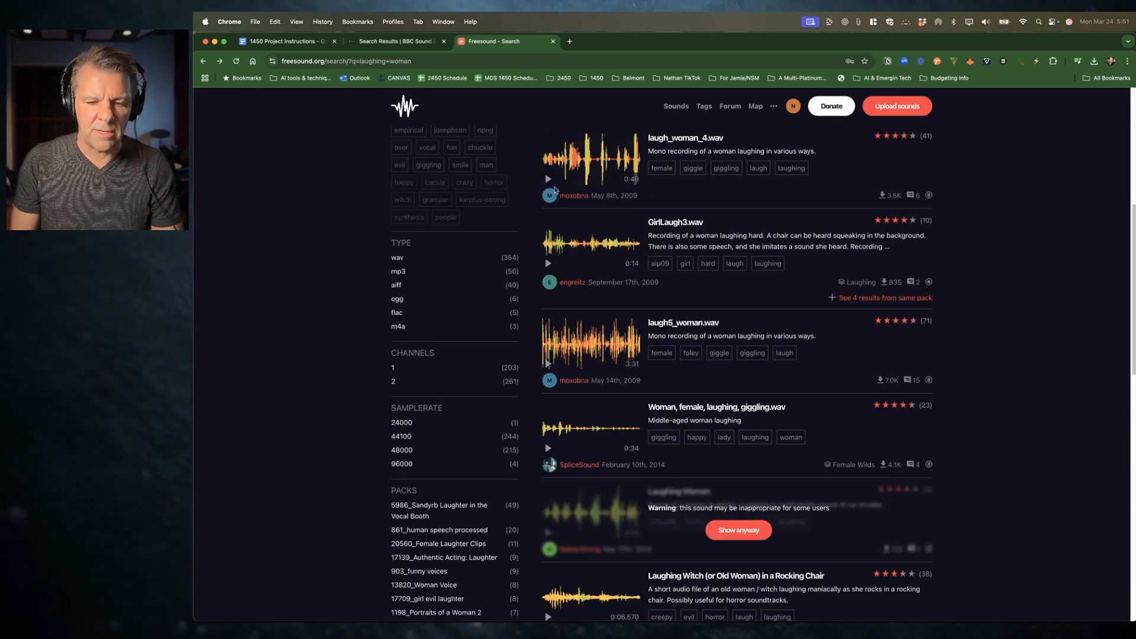
scroll(555, 190, up, 6)
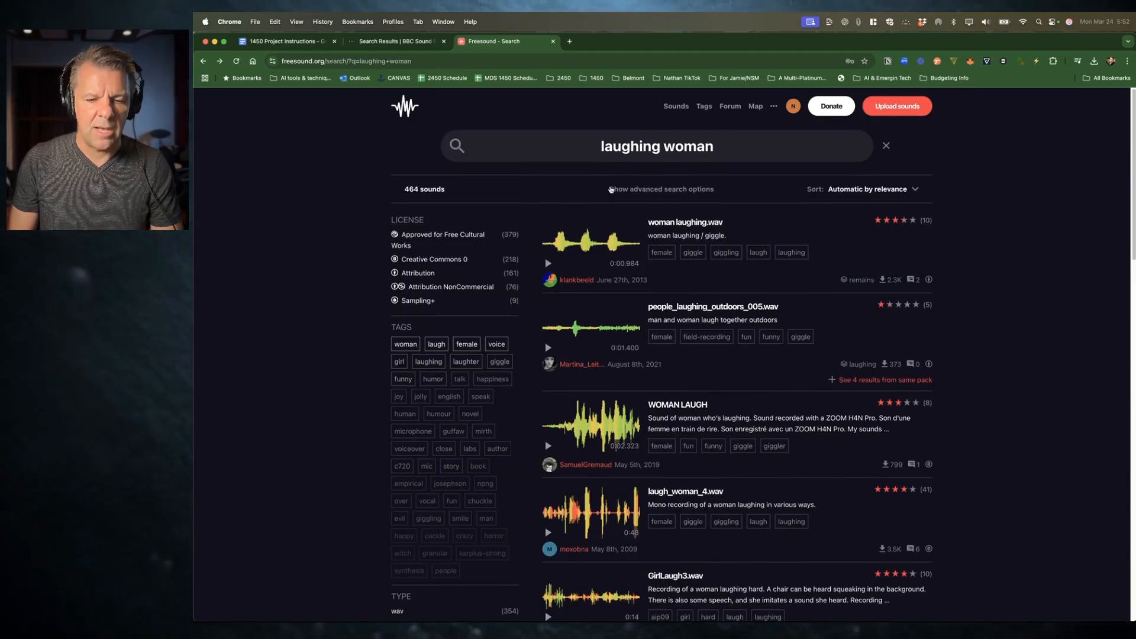
click(405, 43)
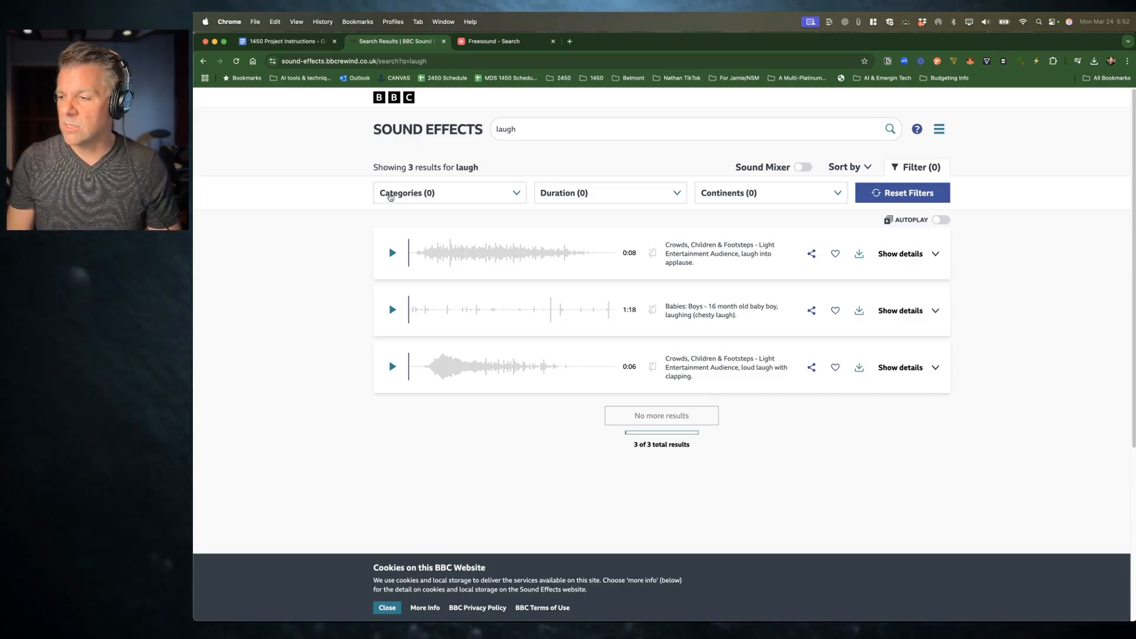
key(super+Tab)
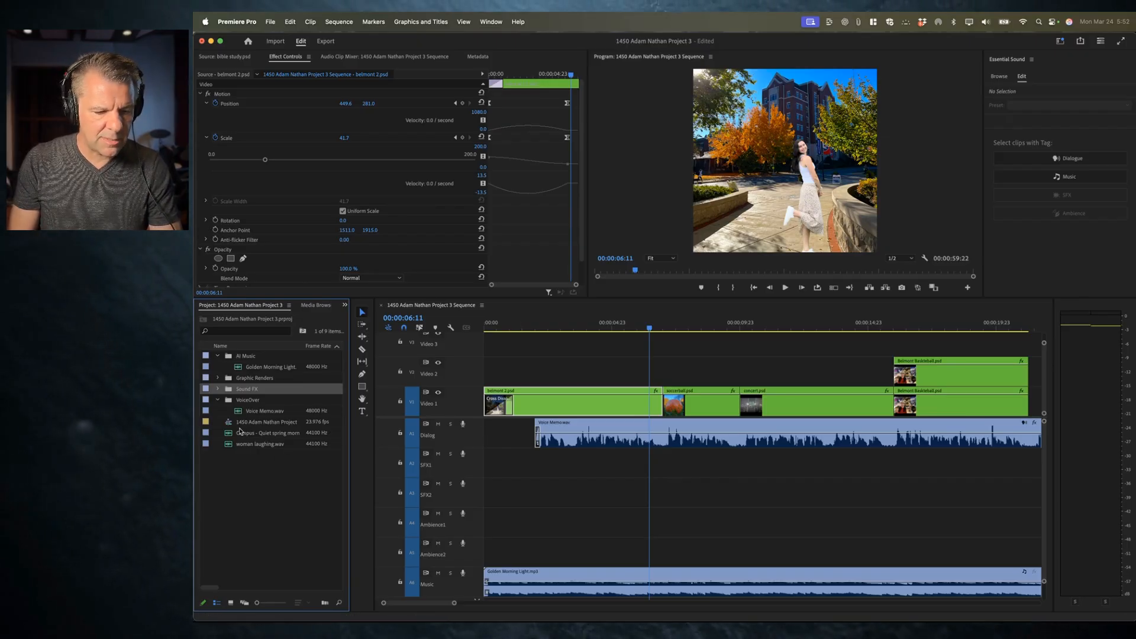
drag(246, 436, 497, 553)
key(backslash)
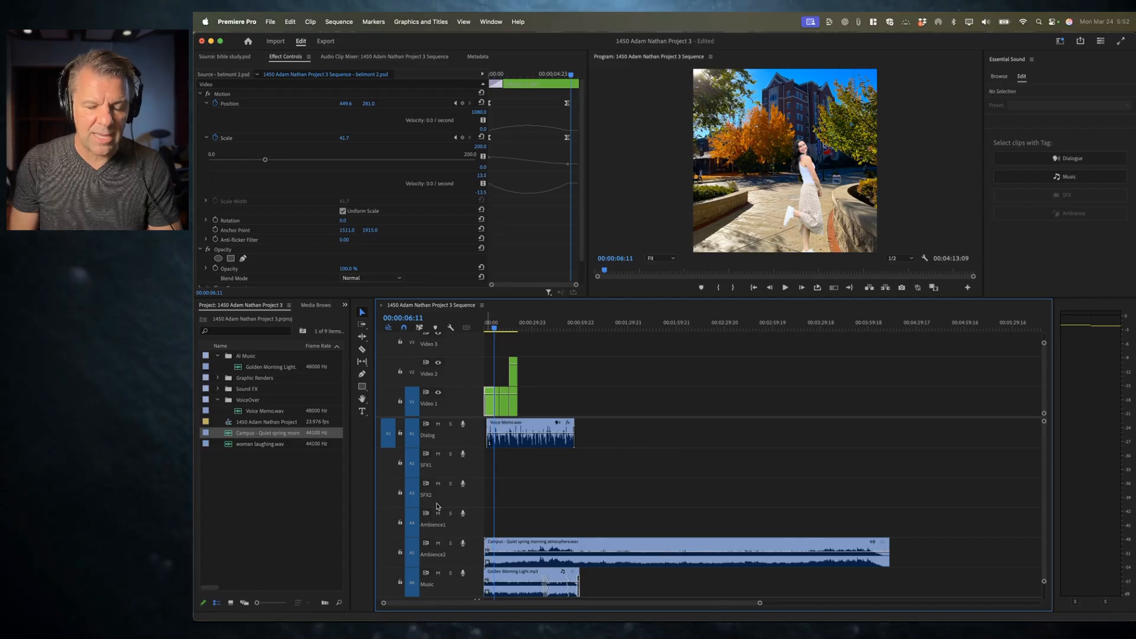
key(Delete)
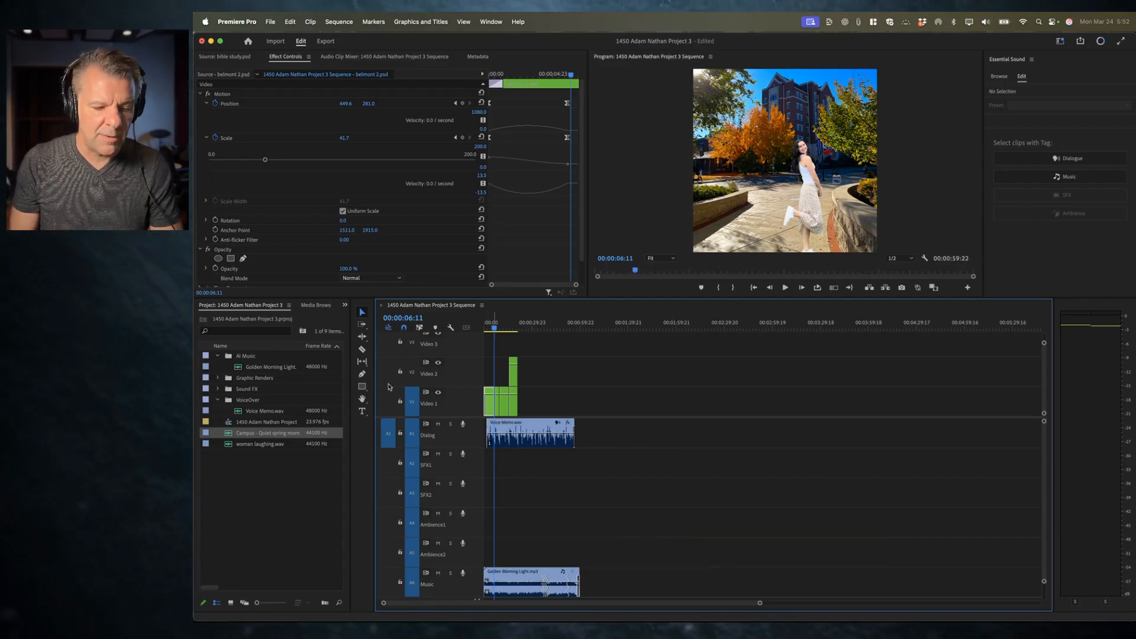
Step: Load the Campus - Quiet spring morning atmosphere clip in the Source monitor and patch its audio to the Ambience2 track
drag(389, 482, 391, 554)
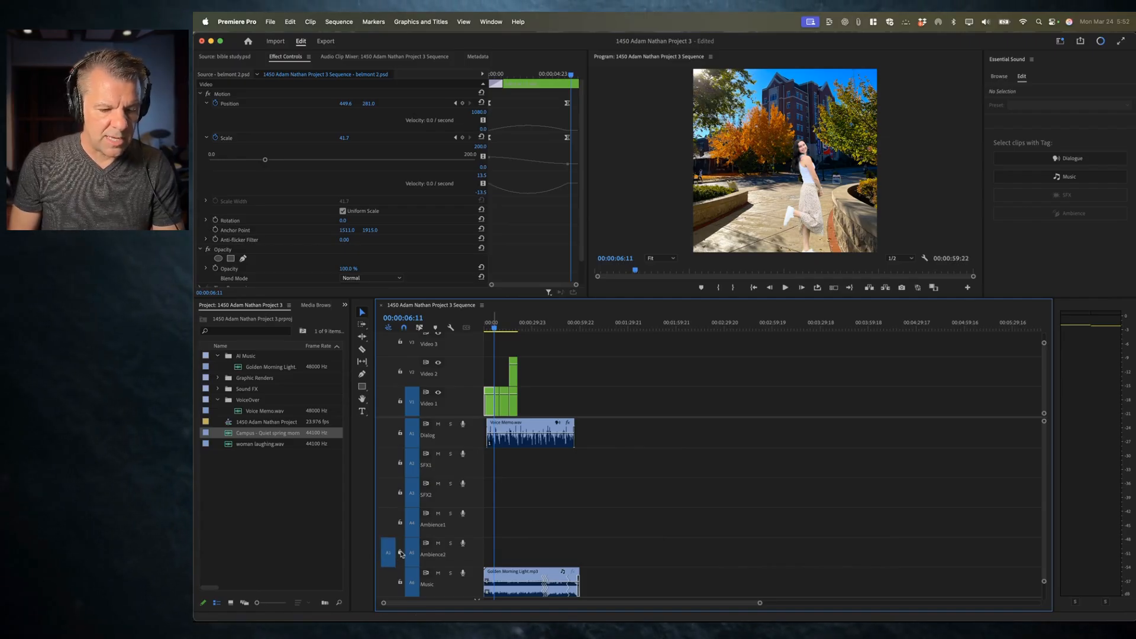
double_click(230, 436)
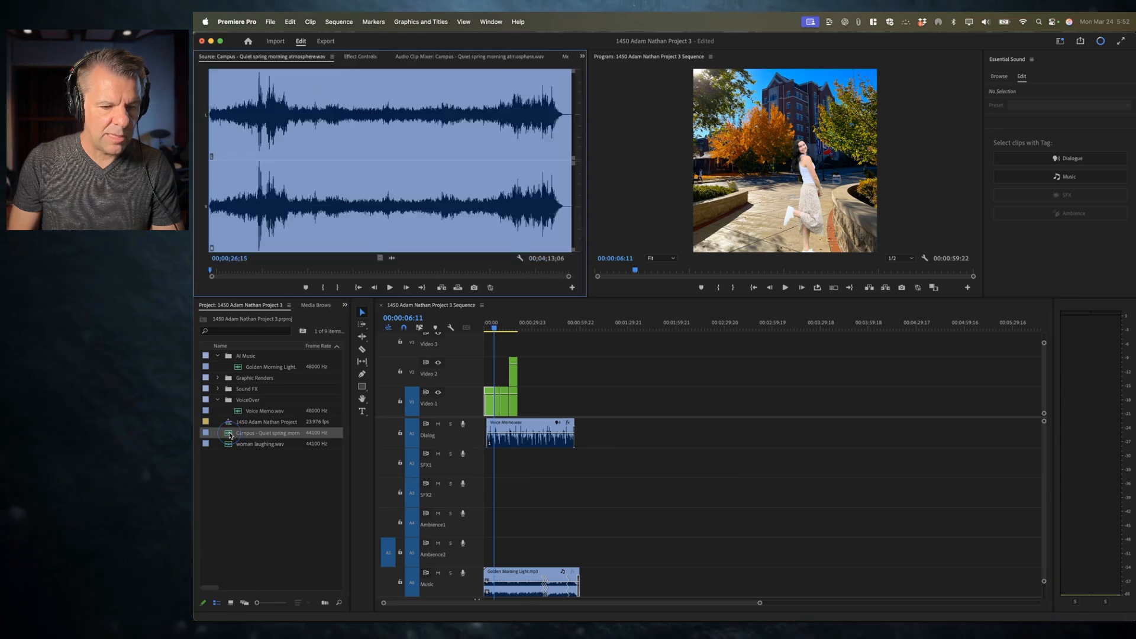
click(388, 553)
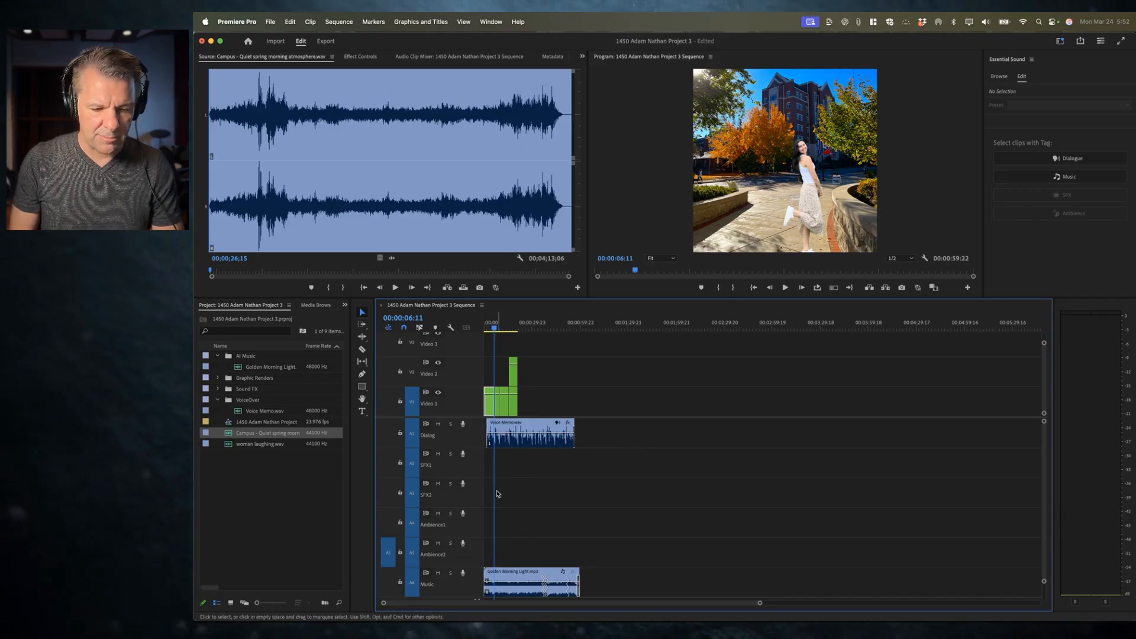
Step: Mark sequence in and out points around the first belmont clip, about 7 seconds long
key(backslash)
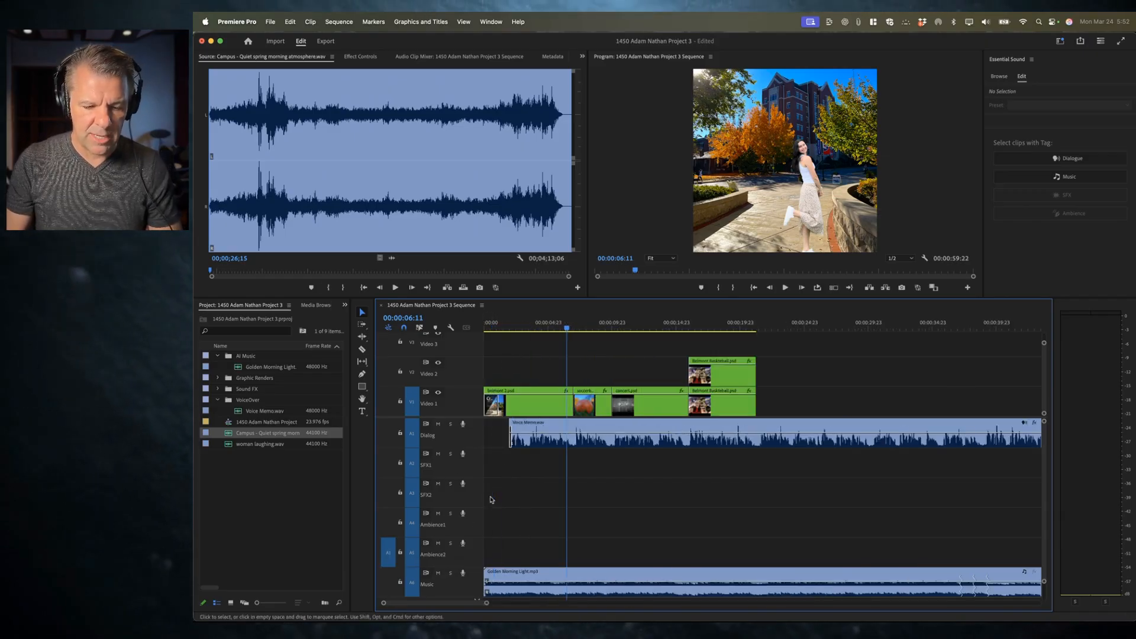
click(514, 324)
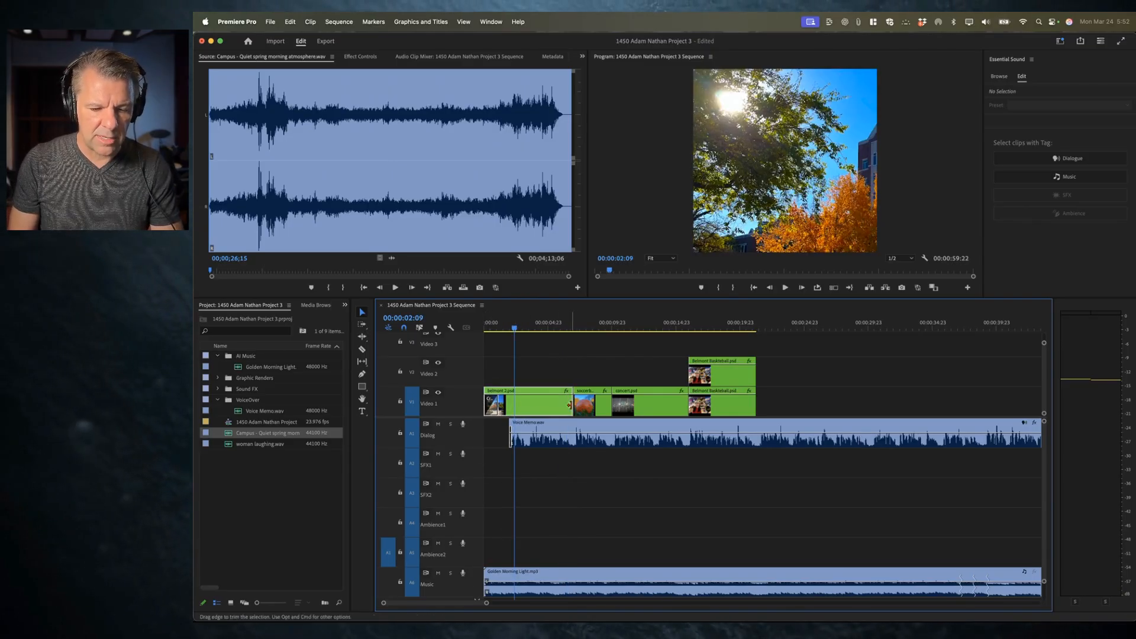
key(x)
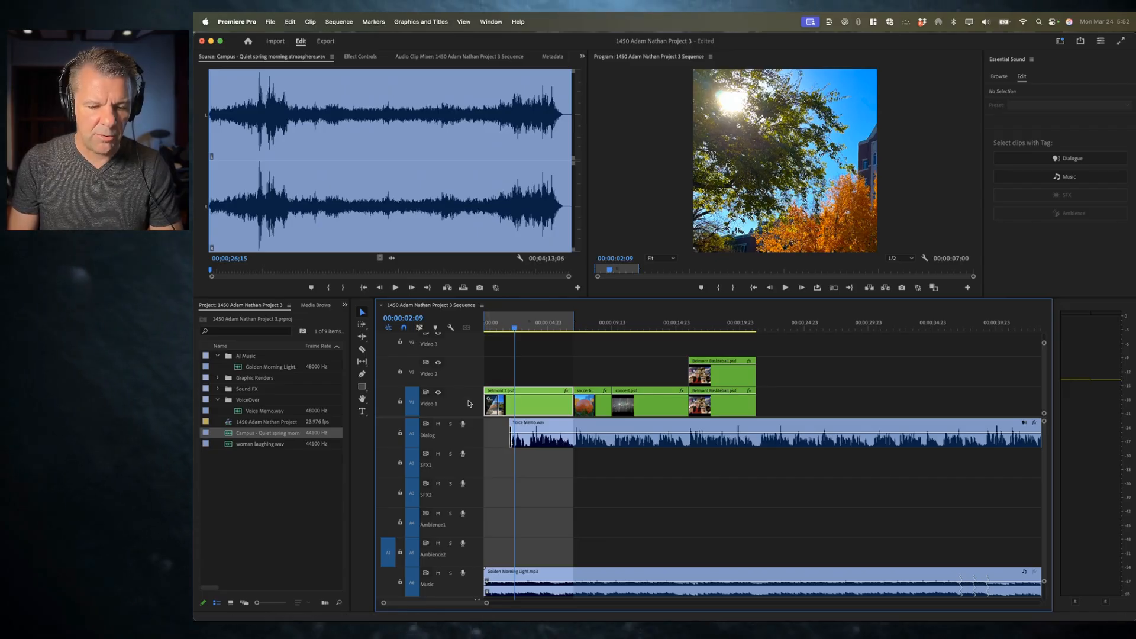
click(407, 400)
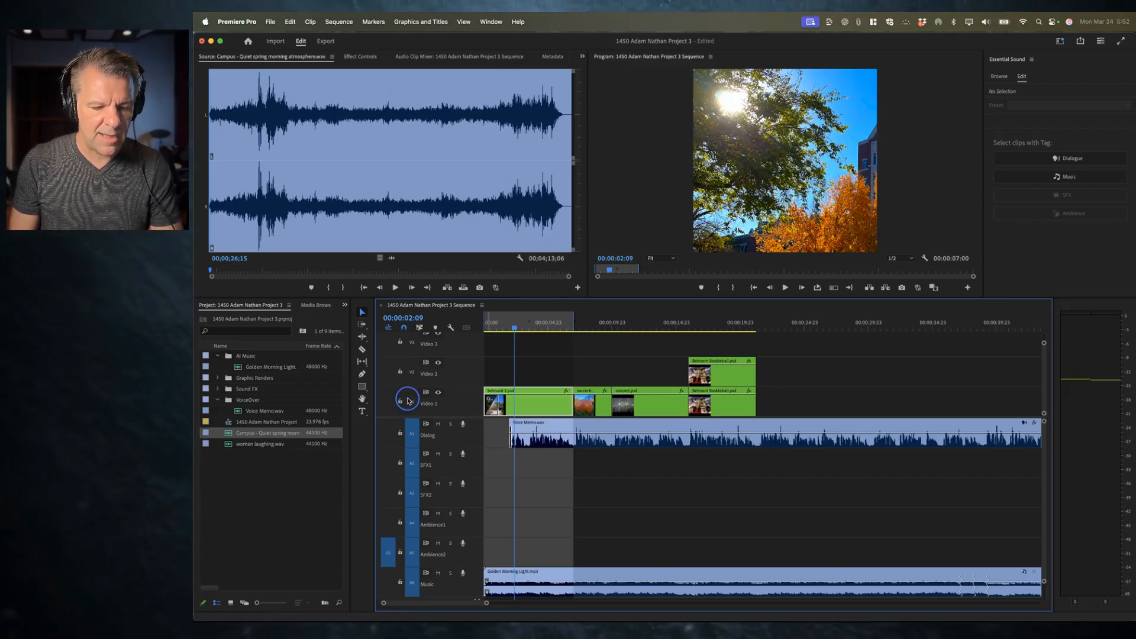
click(410, 403)
click(539, 406)
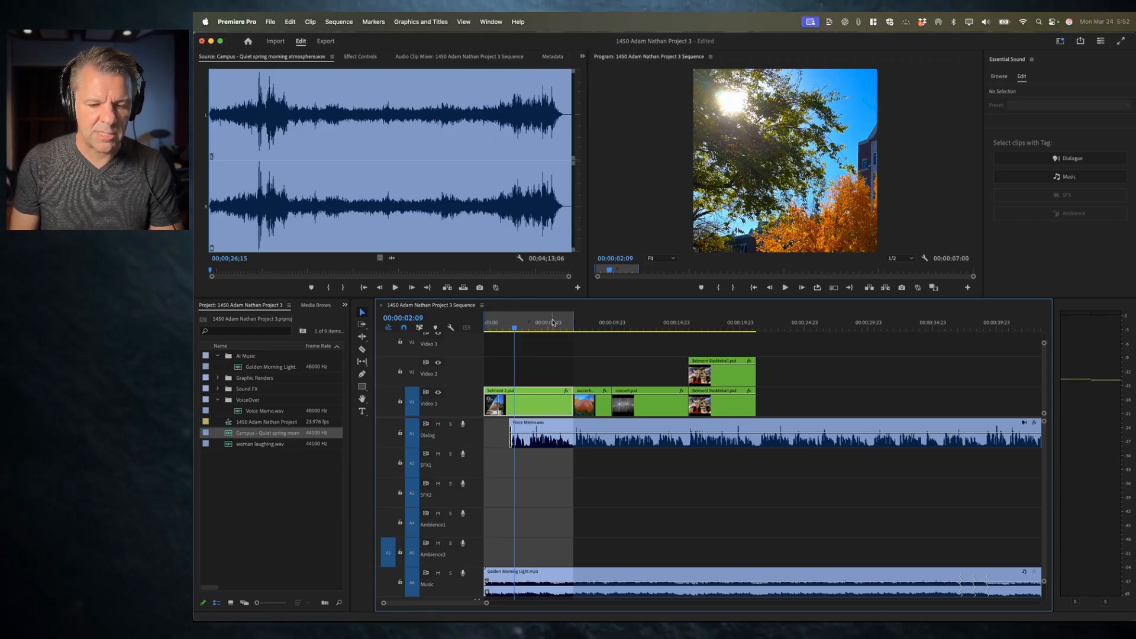
Step: Play and scrub through the Campus ambience clip in the Source monitor to find a usable section
click(315, 188)
click(337, 114)
click(362, 117)
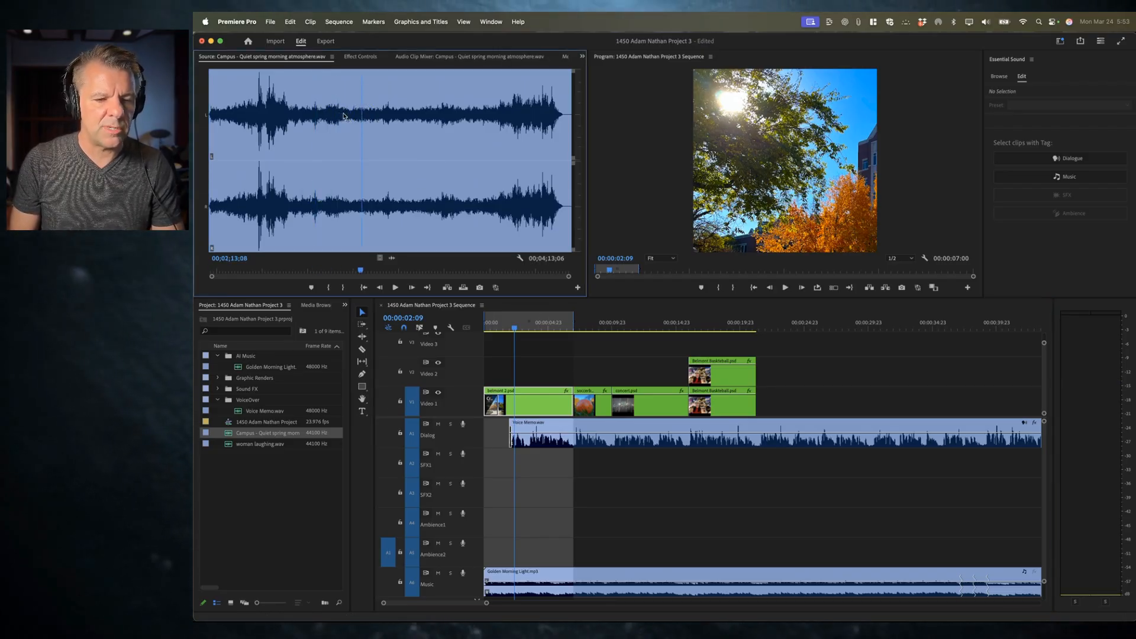
key(space)
click(405, 117)
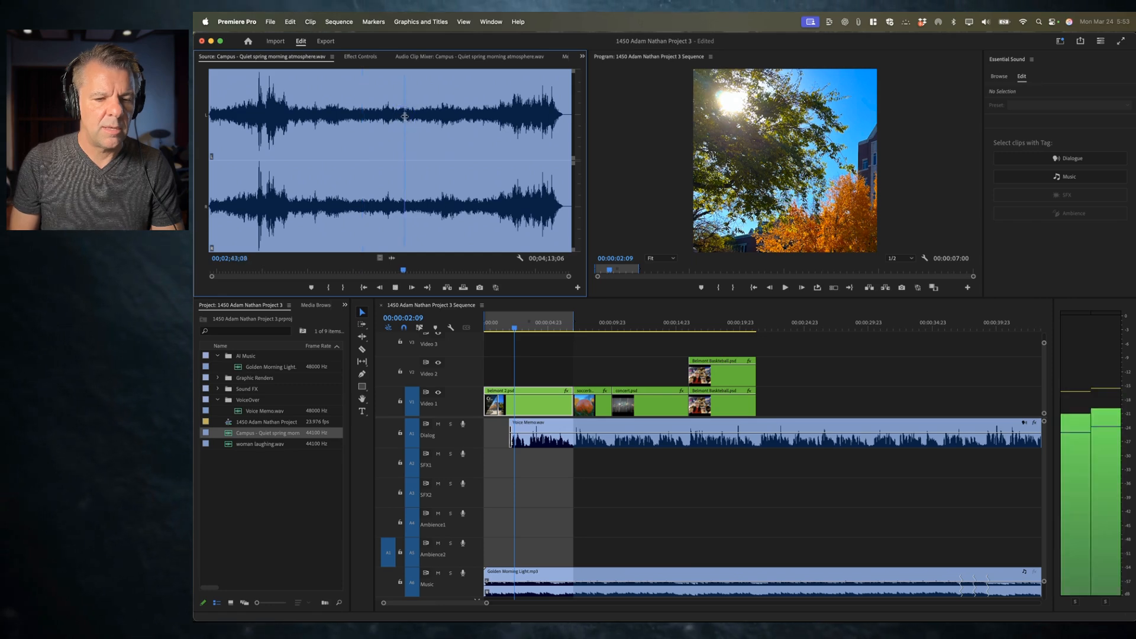
click(468, 116)
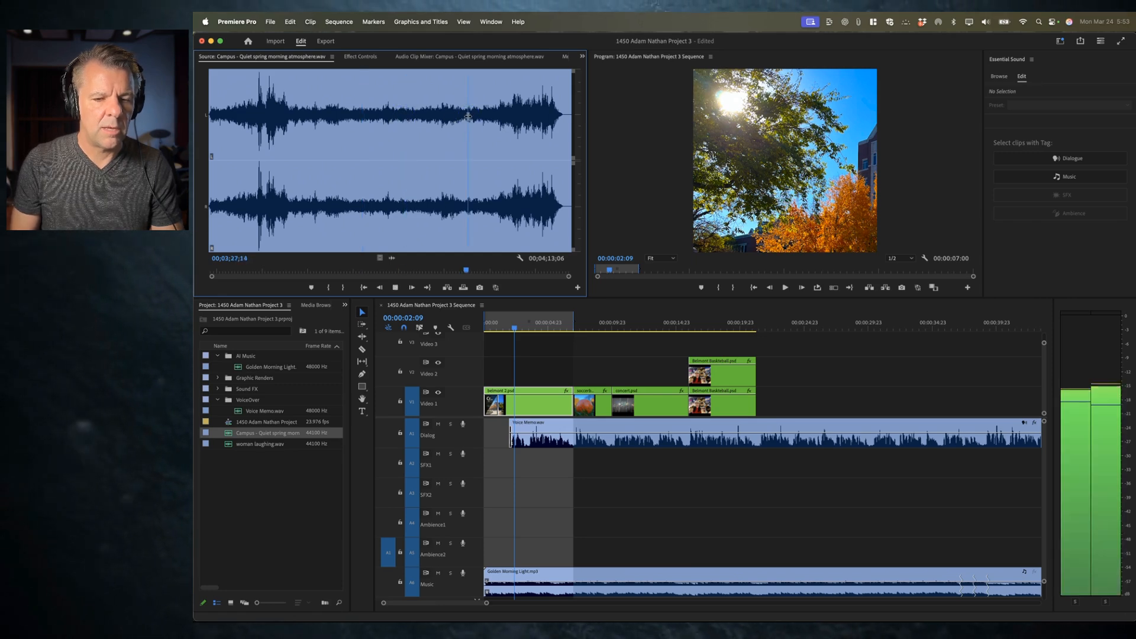
click(352, 117)
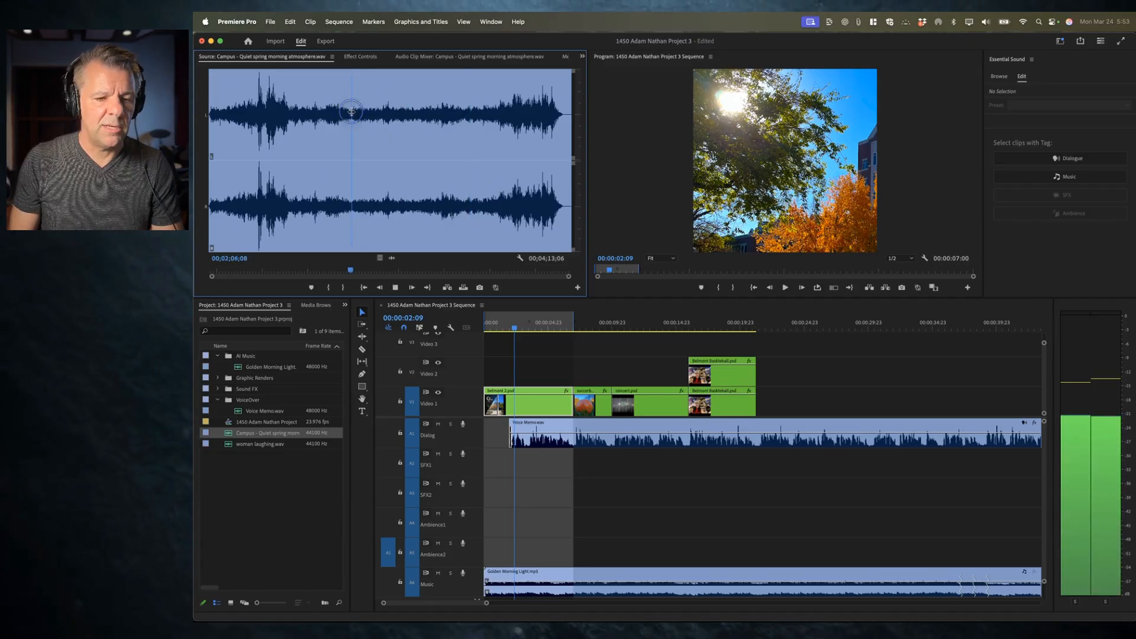
Step: Audition the Campus ambience around the two-minute mark and set a source in point at 00;02;07;28
key(space)
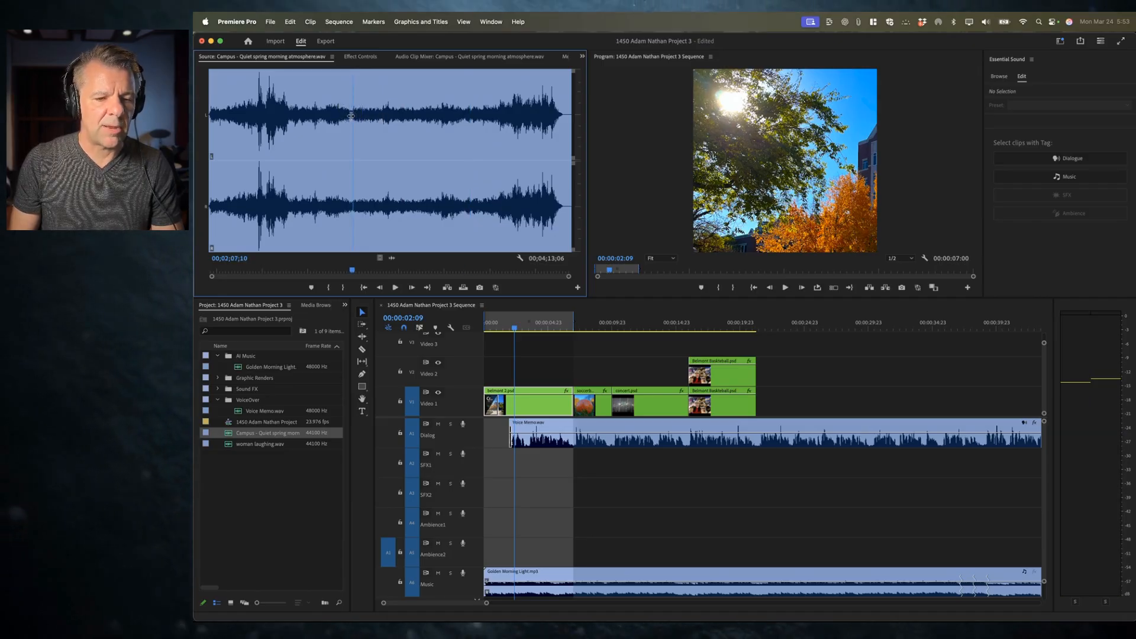
key(space)
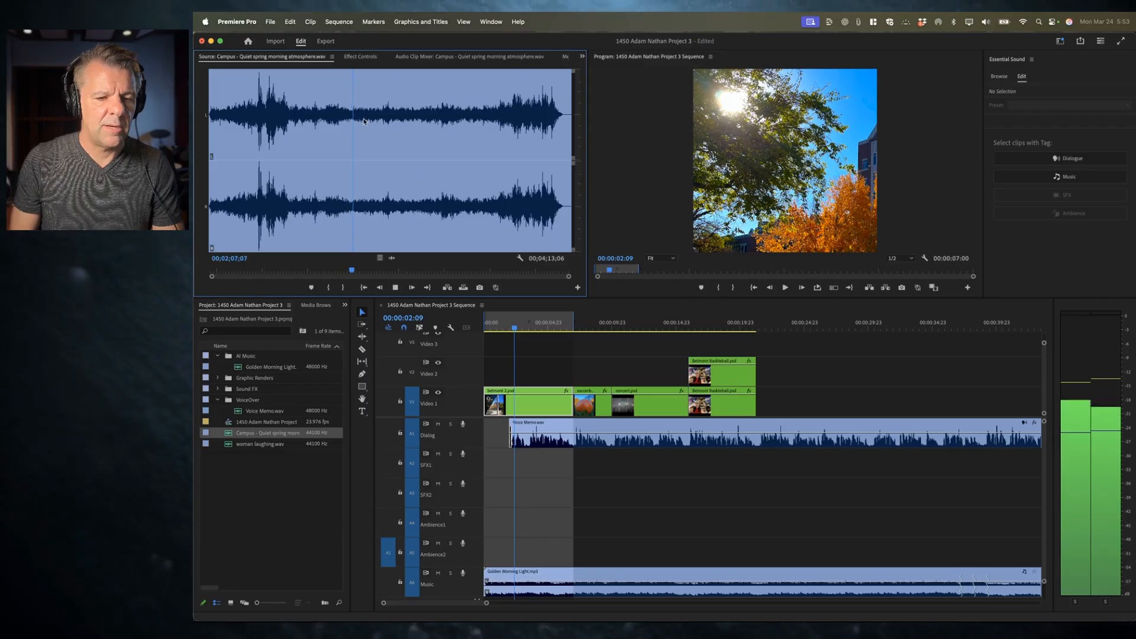
key(space)
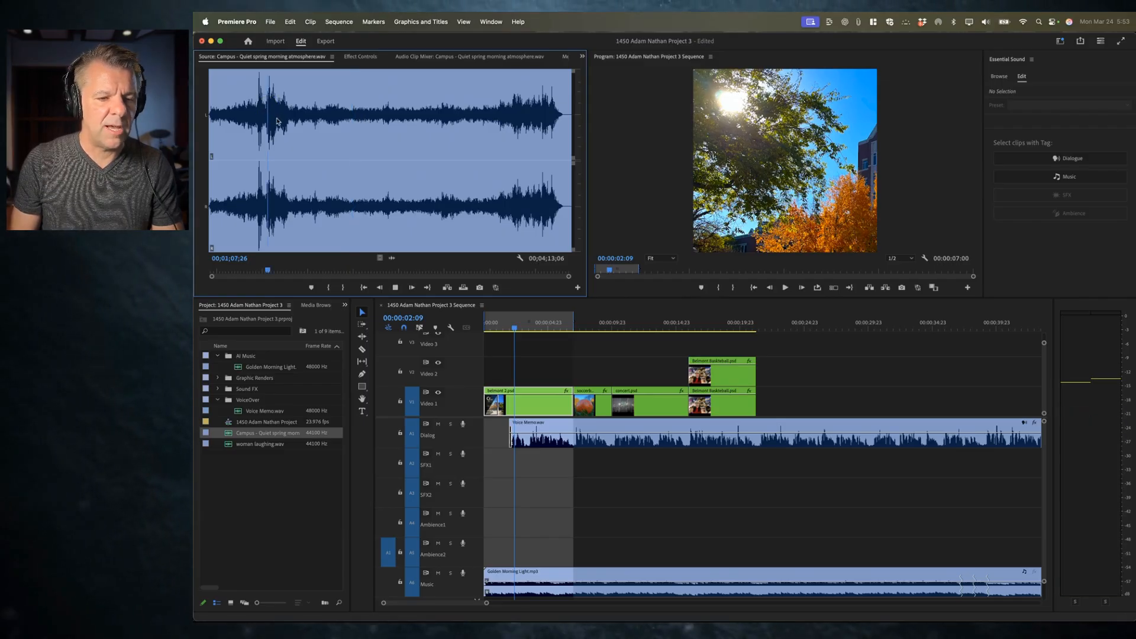
key(space)
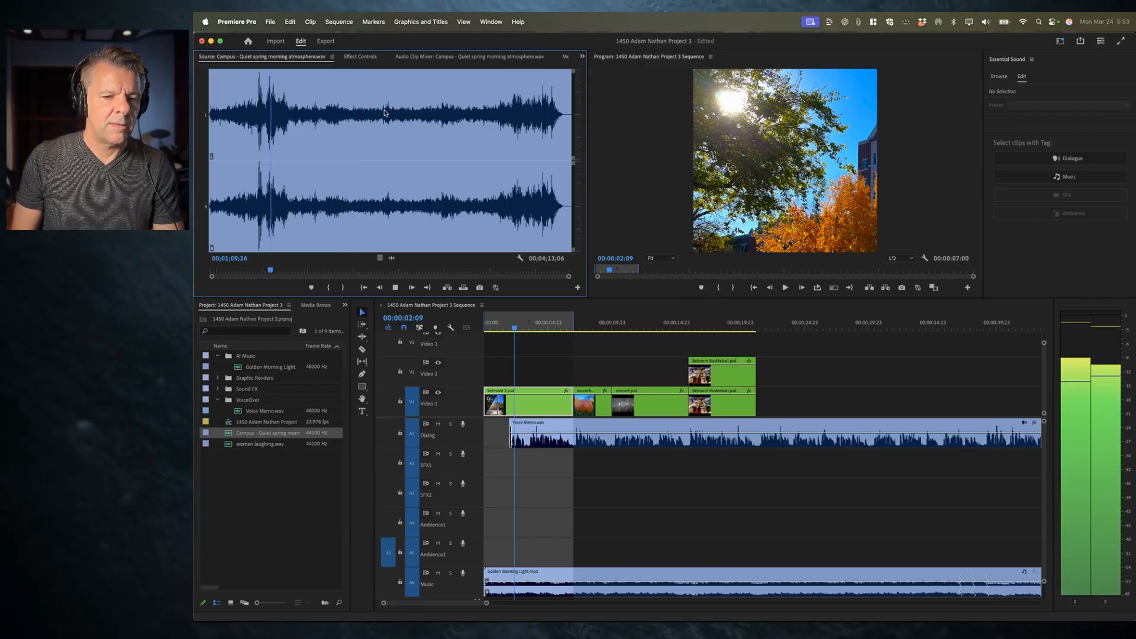
key(space)
click(353, 120)
key(space)
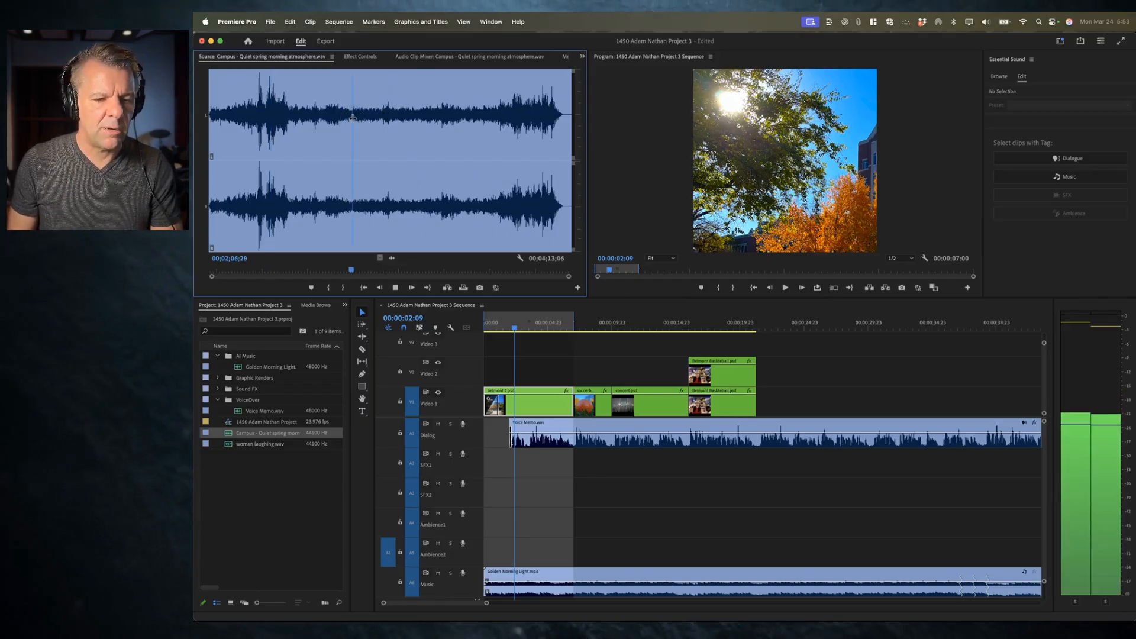
key(space)
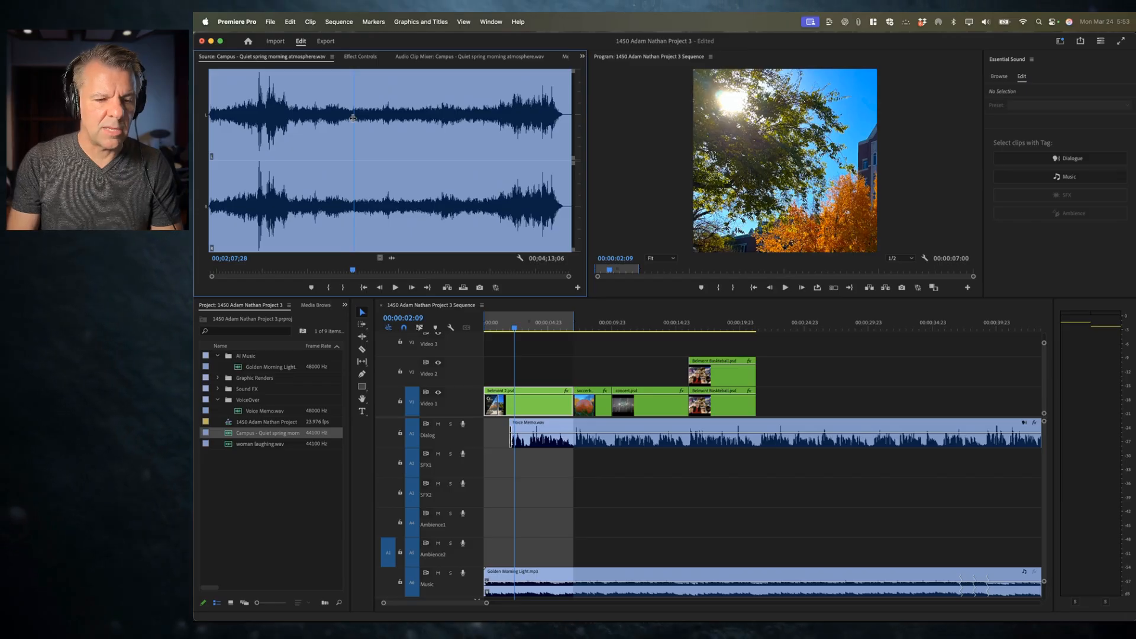
key(i)
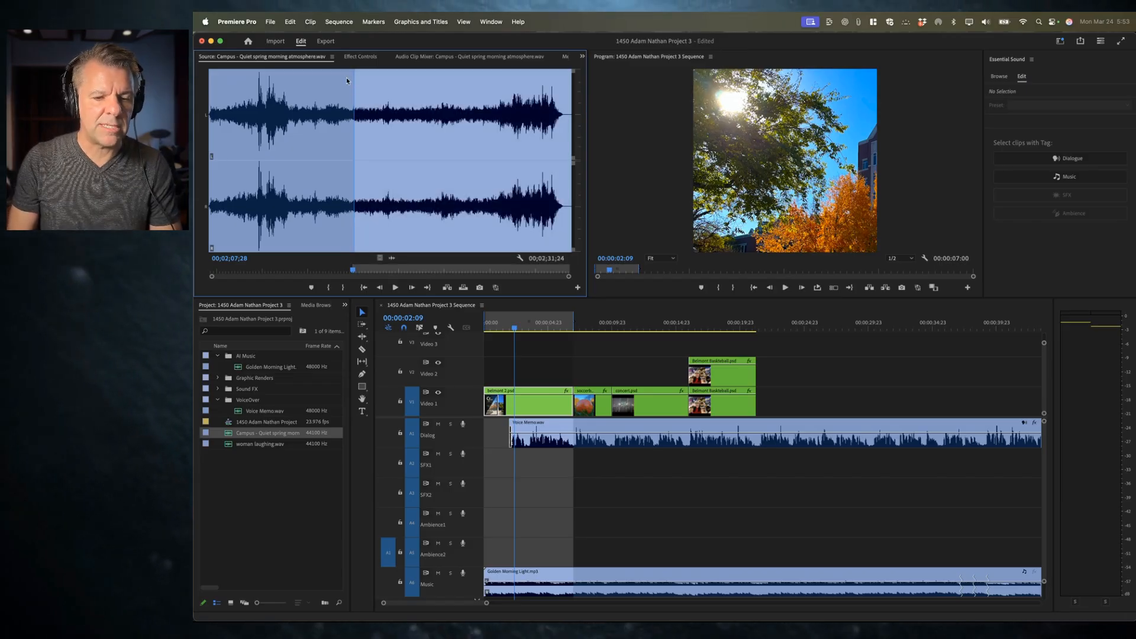
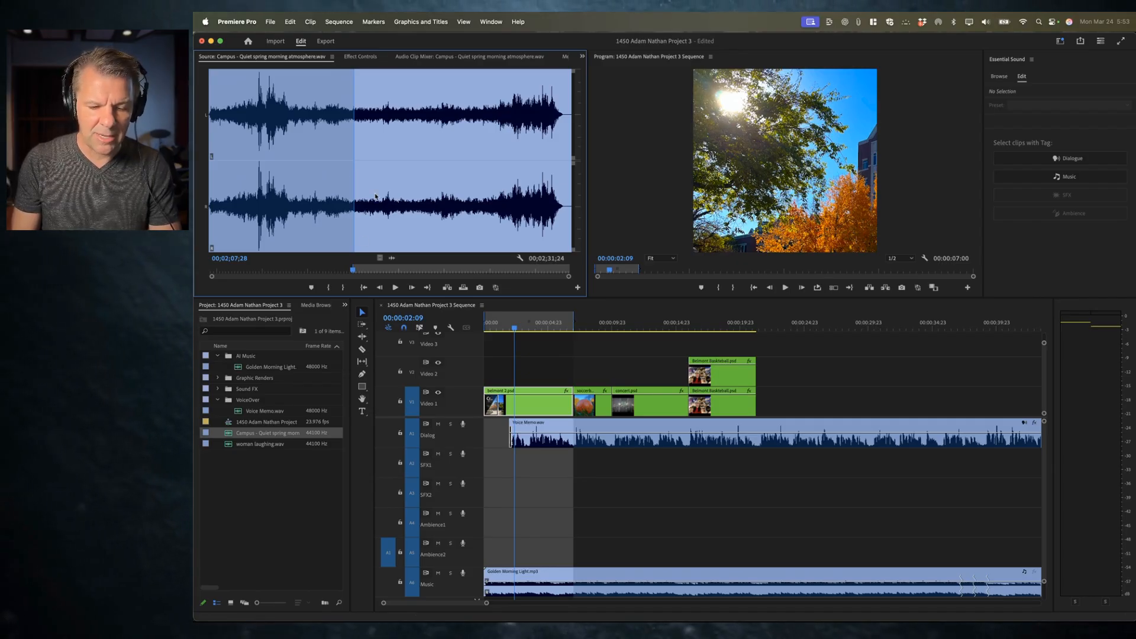
Step: Overwrite the marked Campus ambience section onto the Ambience2 track and play it back from the sequence start
key(period)
click(520, 543)
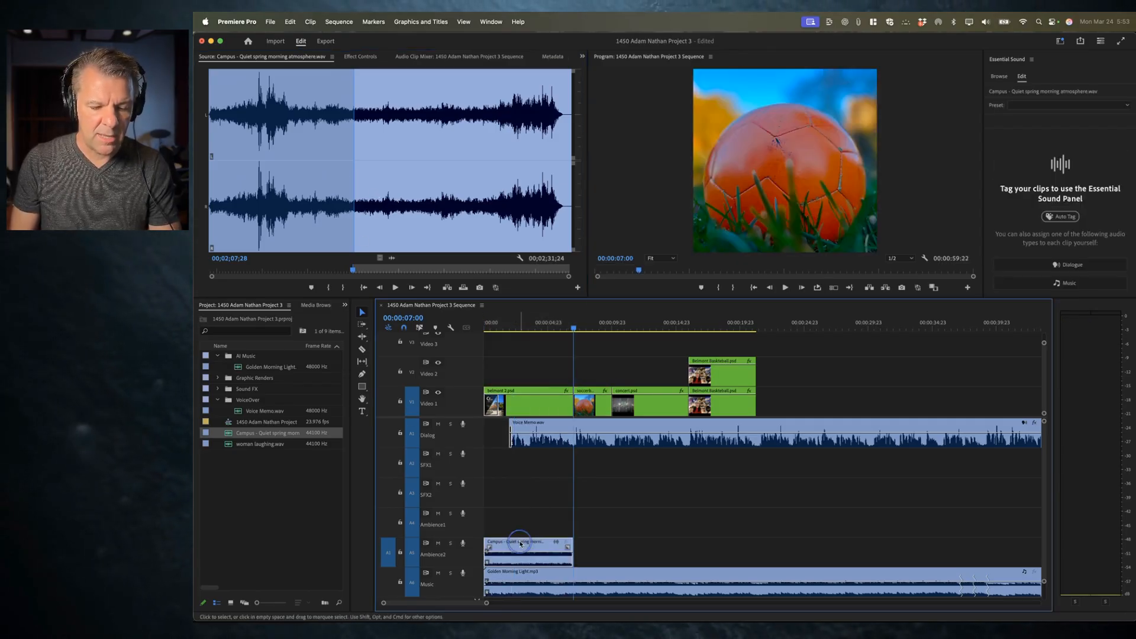
click(506, 324)
key(Home)
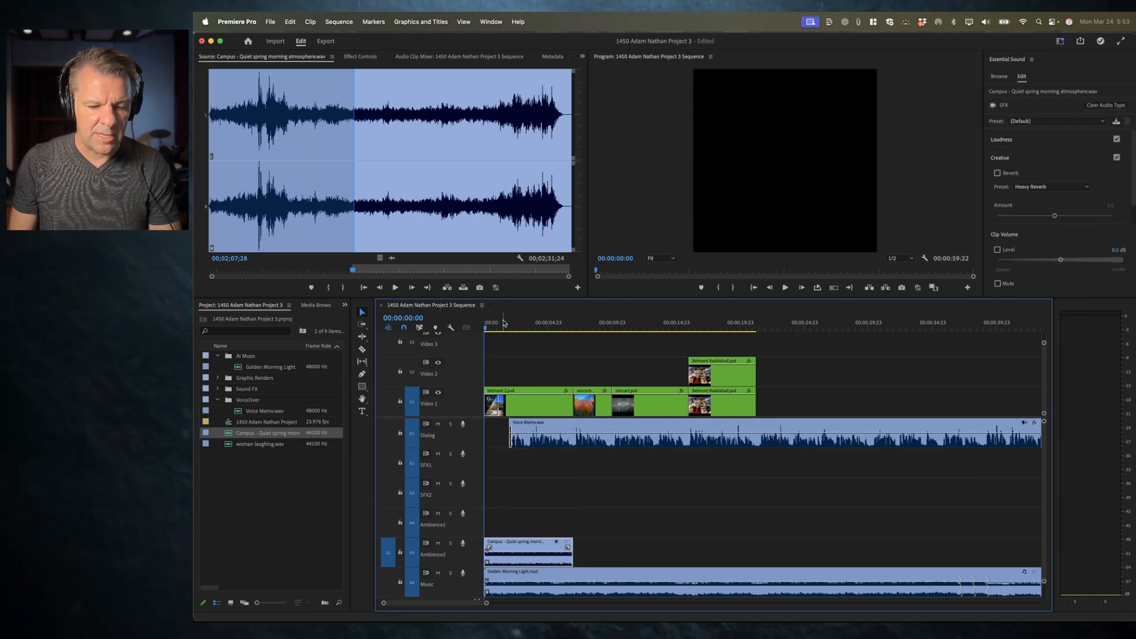
key(space)
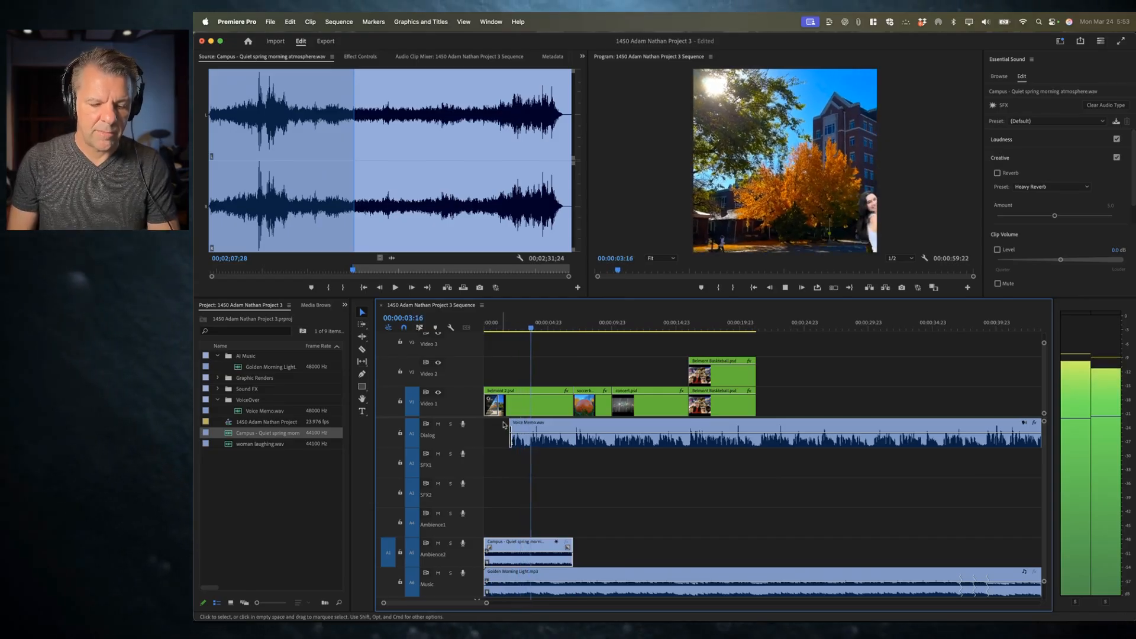
key(space)
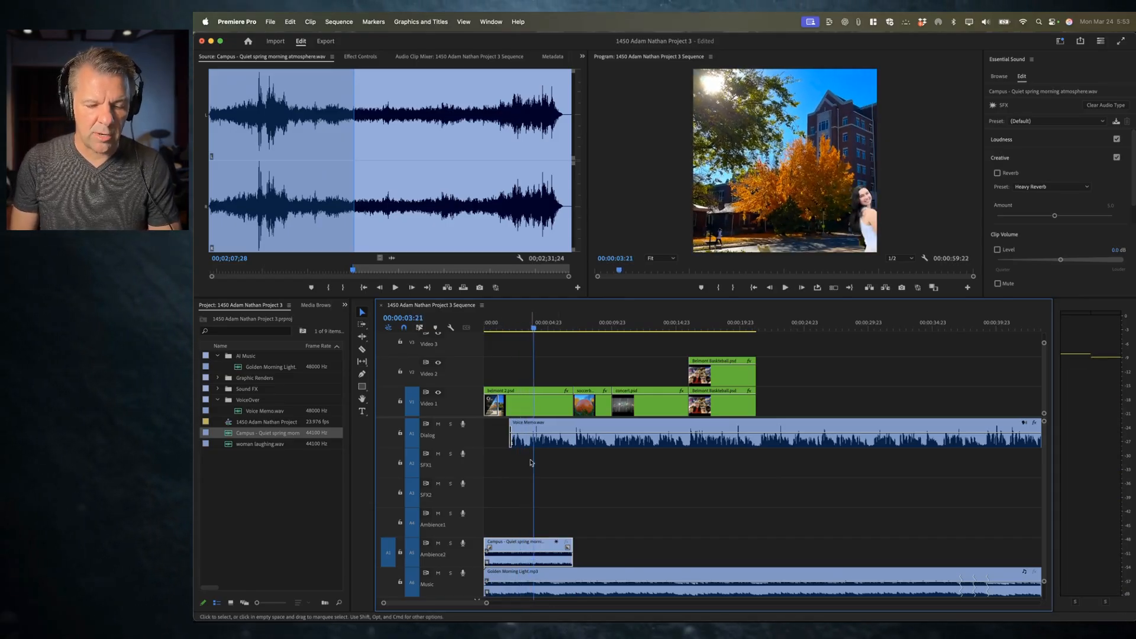
Step: Load women laughing.wav in the Source monitor and audition different parts of it
key(x)
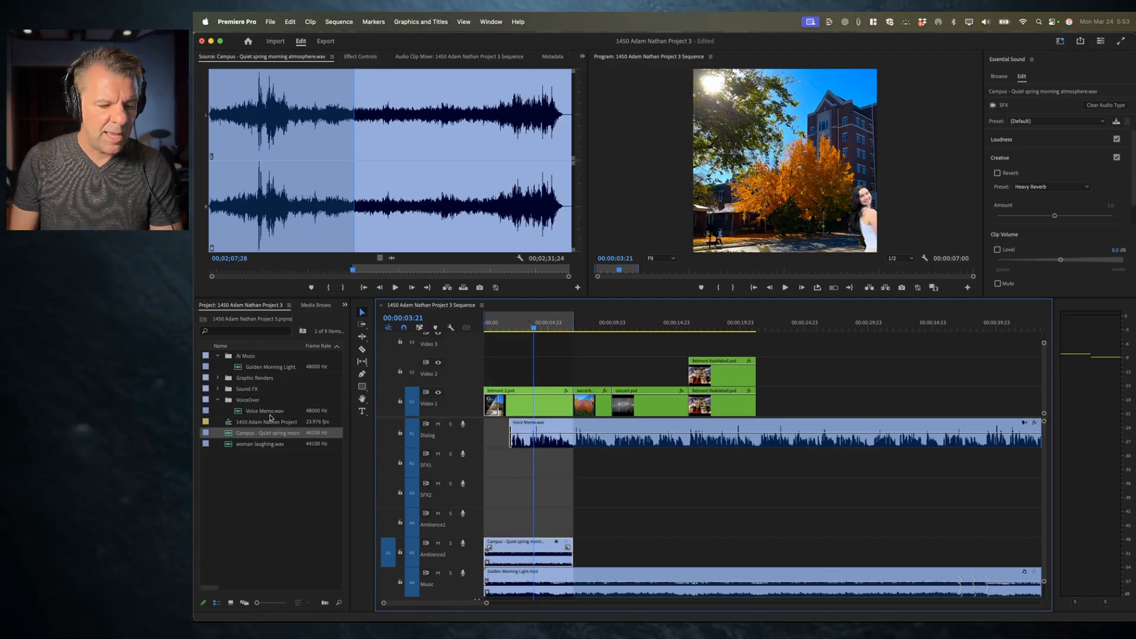
double_click(237, 448)
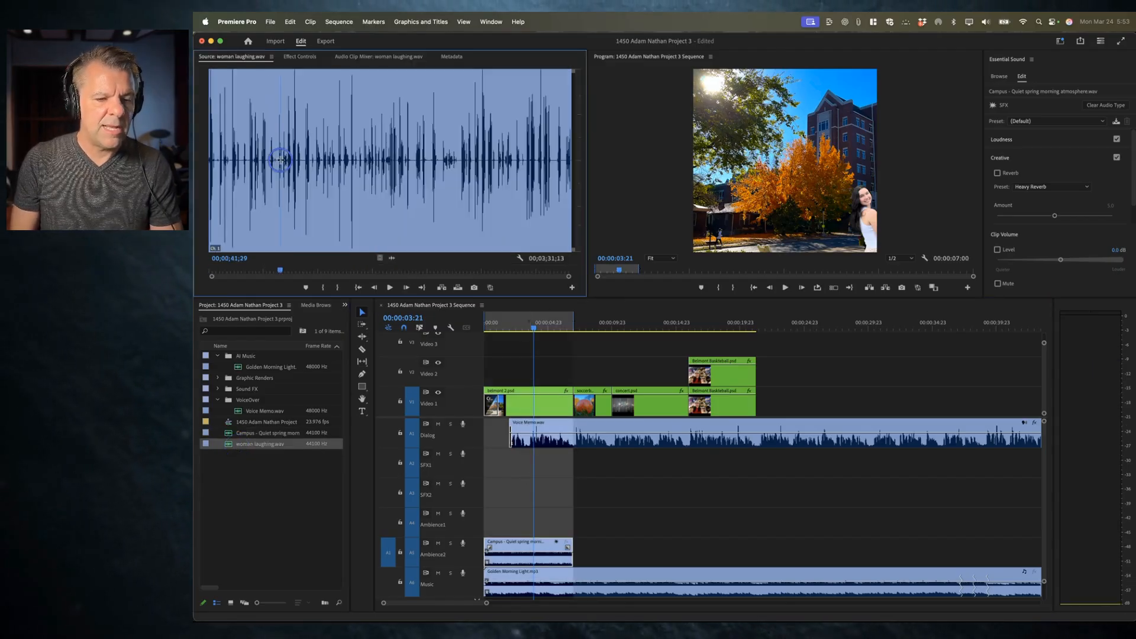
scroll(281, 160, up, 3)
scroll(436, 159, down, 3)
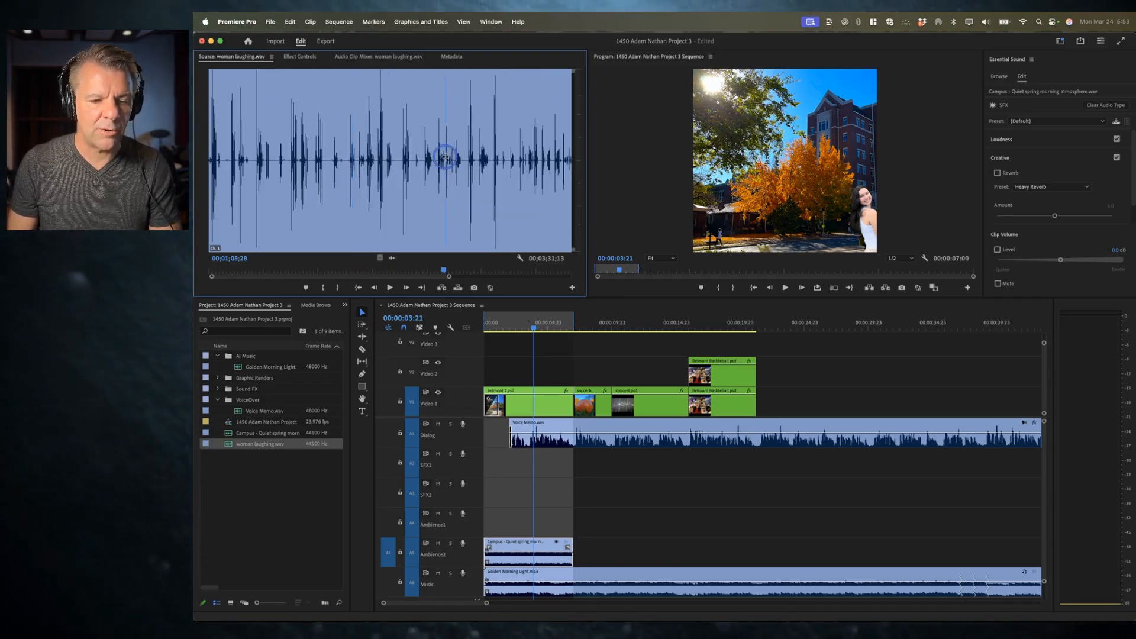
click(444, 157)
key(space)
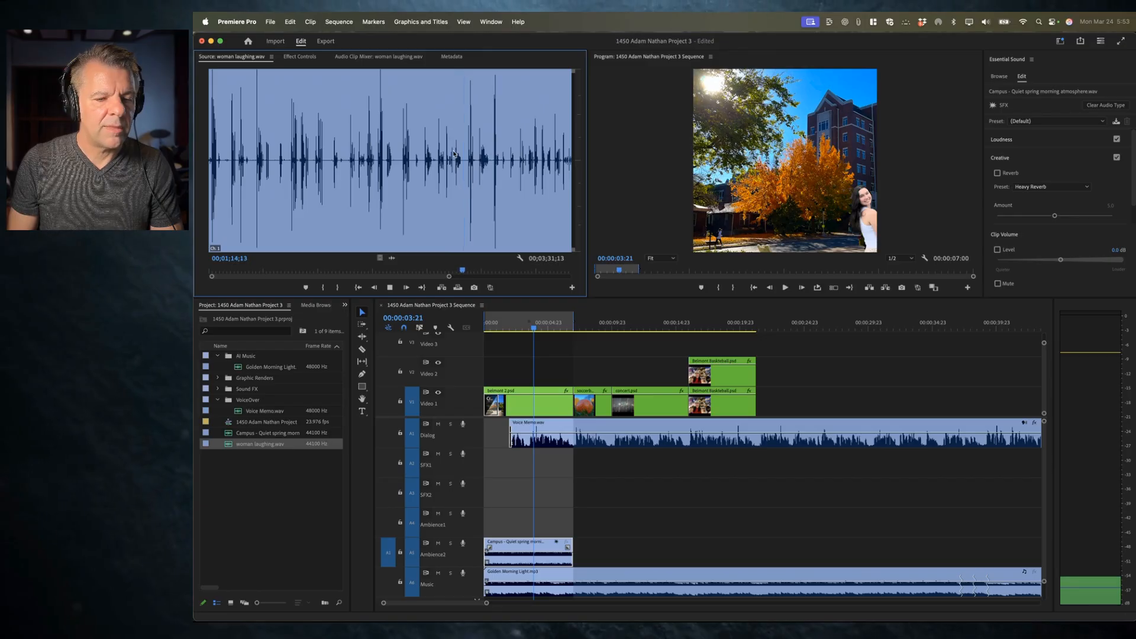
click(349, 160)
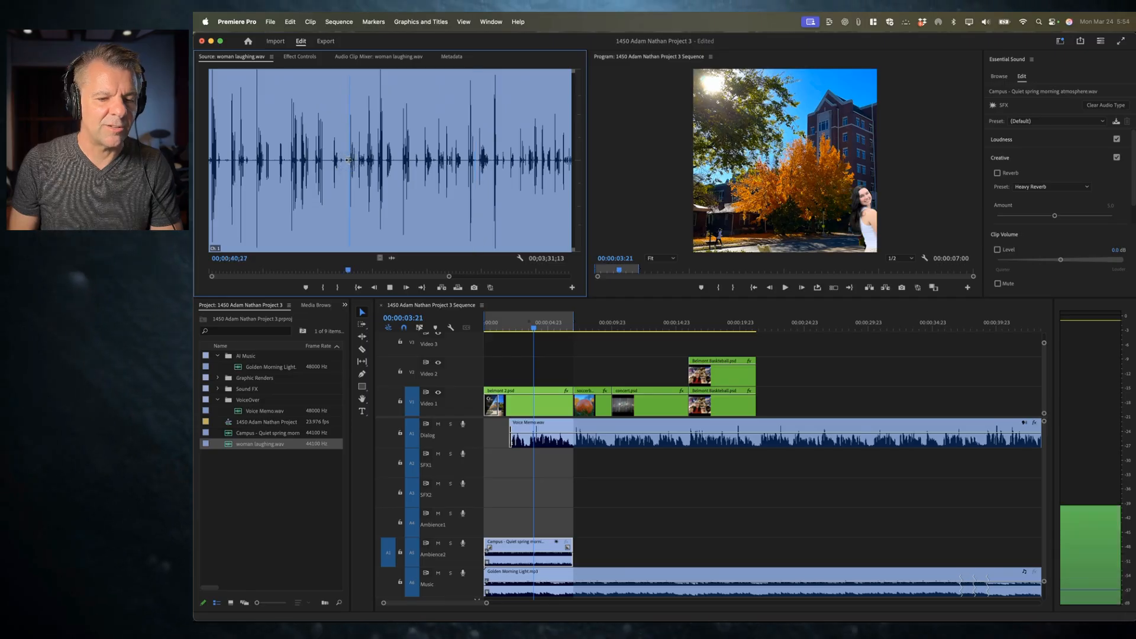
key(space)
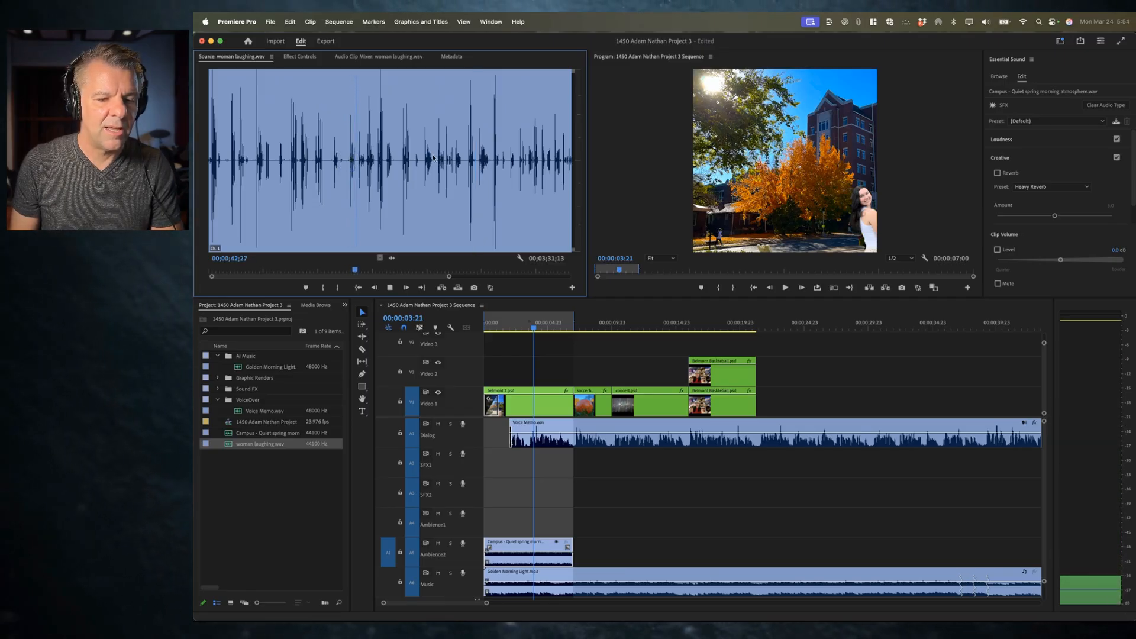
click(435, 157)
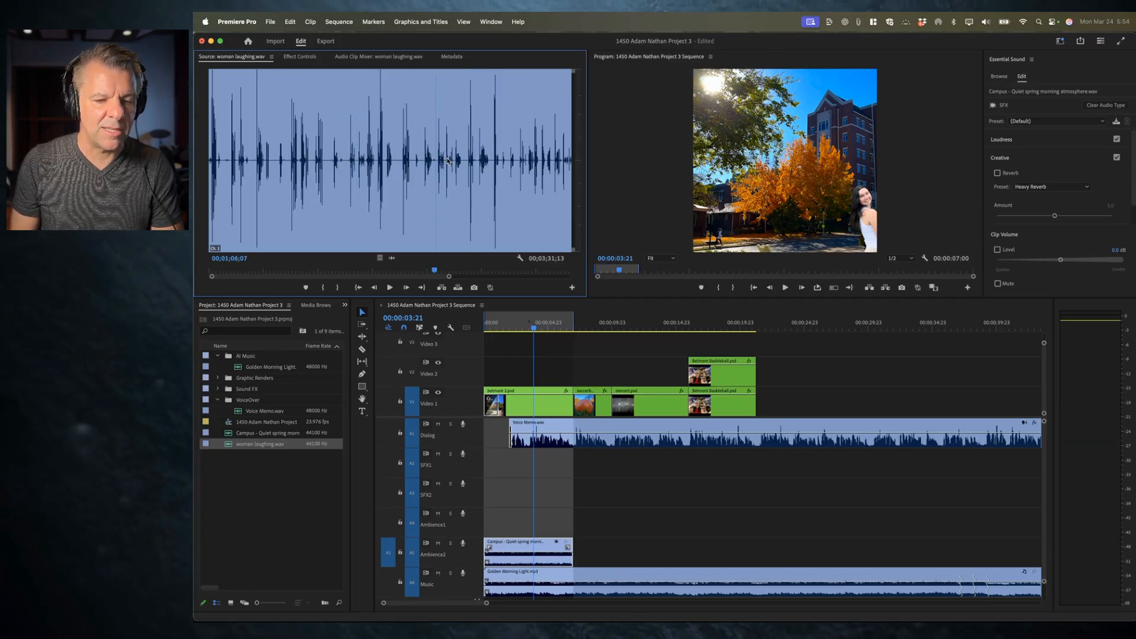
key(space)
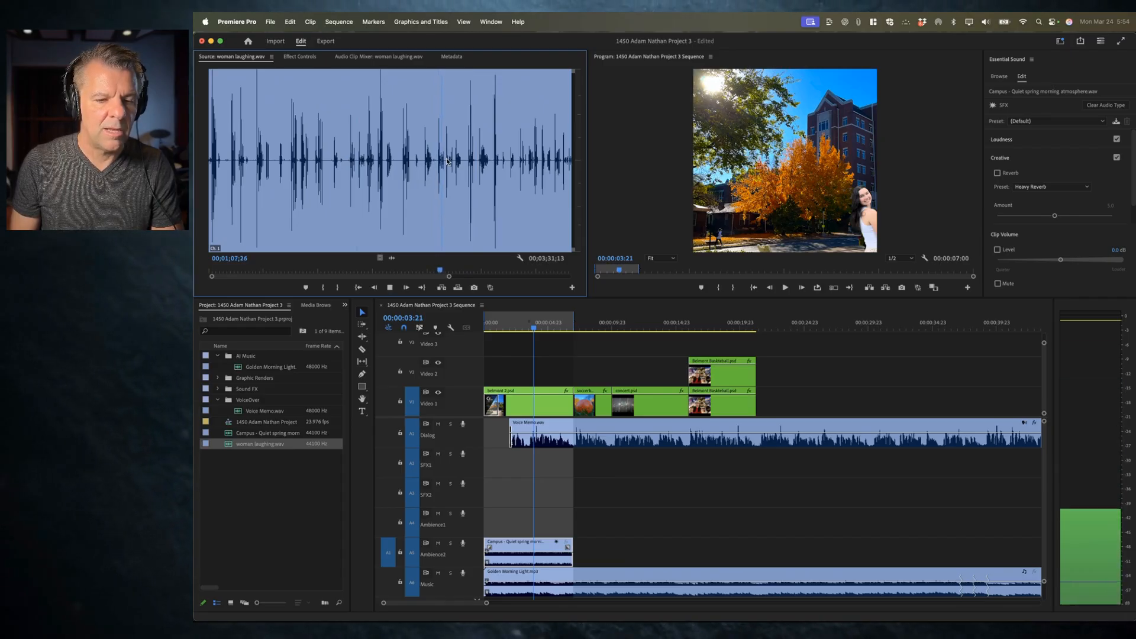
Step: Zoom into the laughing waveform and set a source in point at 00;01;09;06
key(equal)
key(equal)
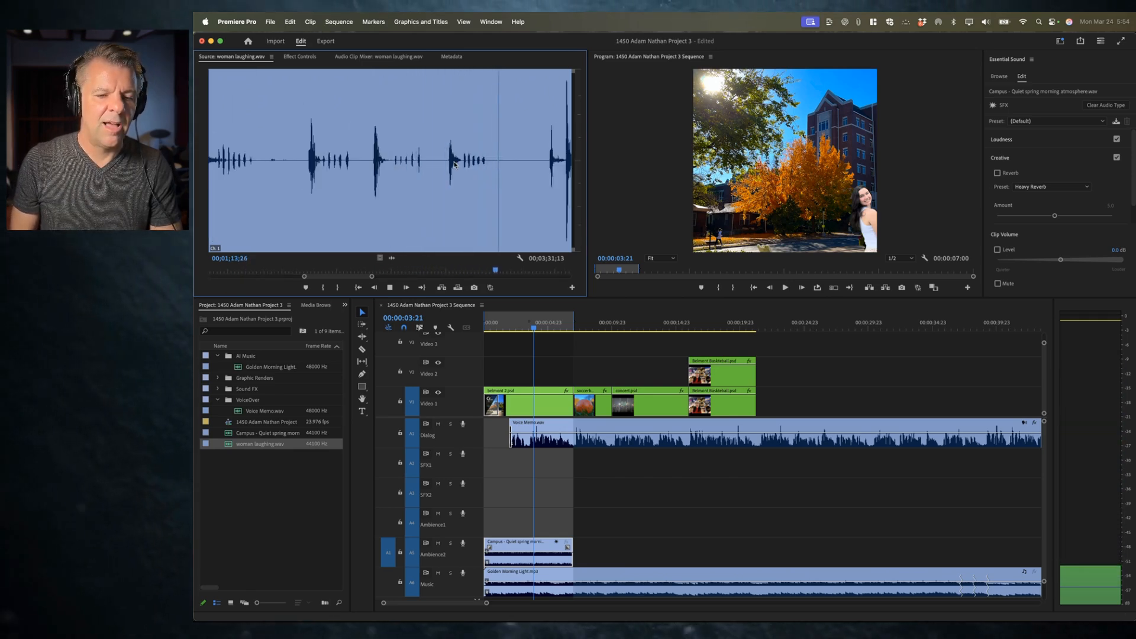
key(space)
click(372, 154)
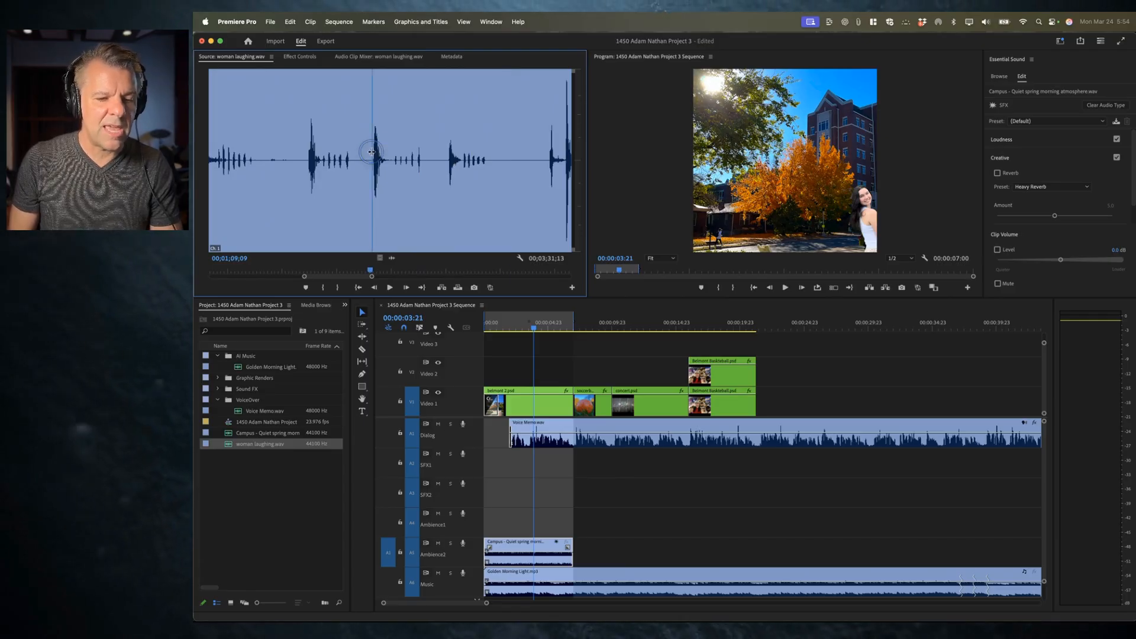
click(368, 152)
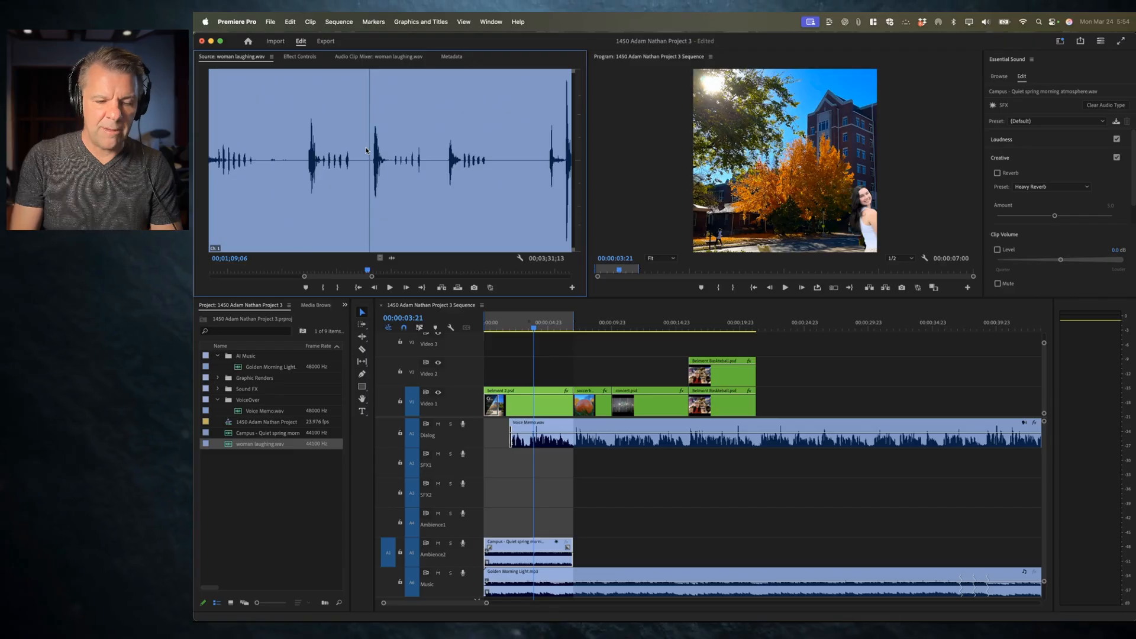
key(i)
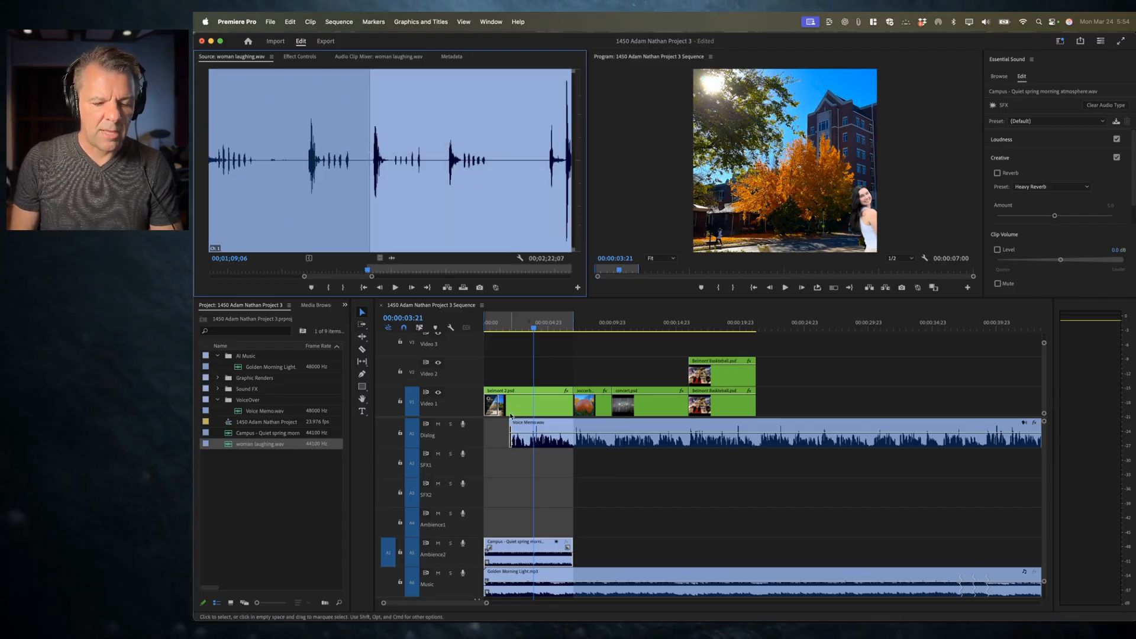
Step: Try overwriting the laughing clip onto the Ambience2 track at the sequence start, then undo it
click(509, 306)
key(Home)
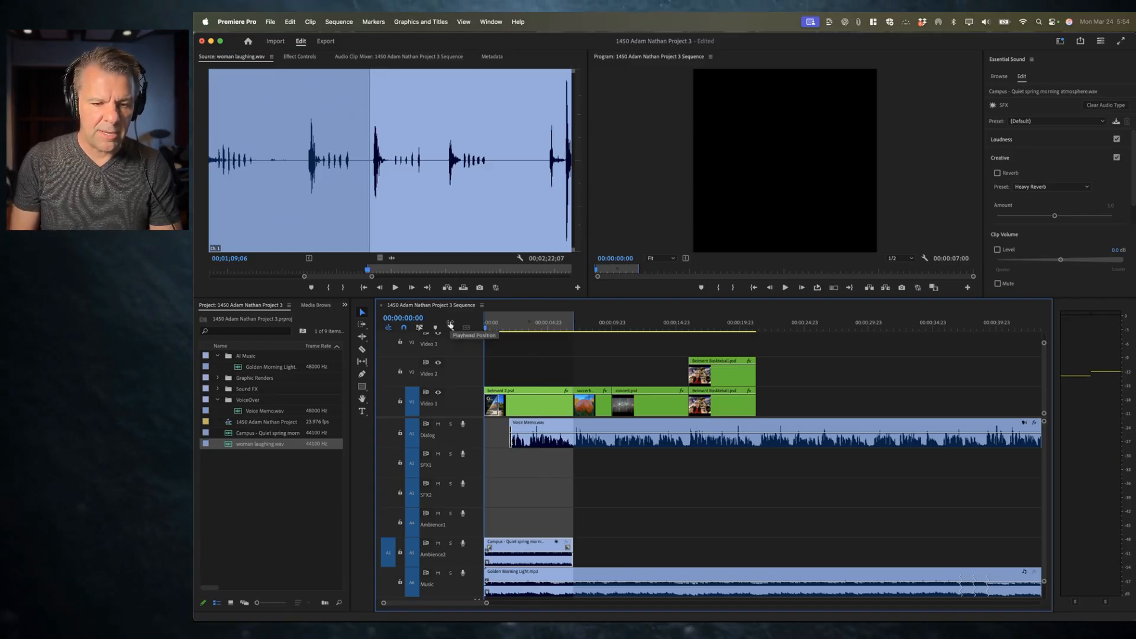
key(period)
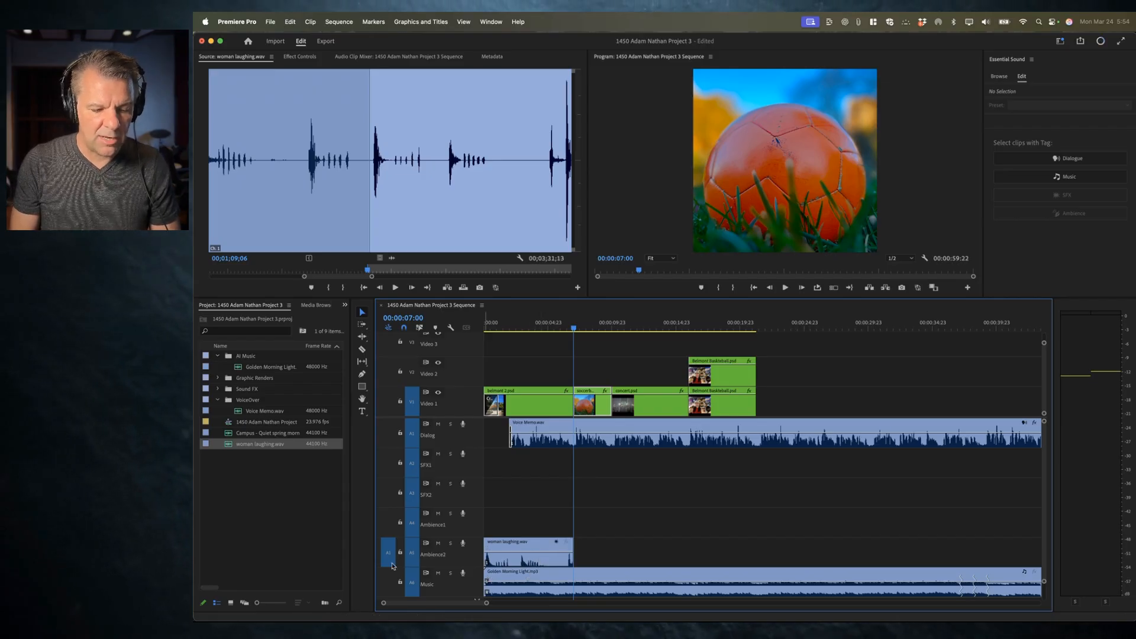
key(super+z)
Step: Move the Campus ambience clip to the Ambience1 track and overwrite the laughing clip onto the SFX1 track
drag(387, 549, 390, 472)
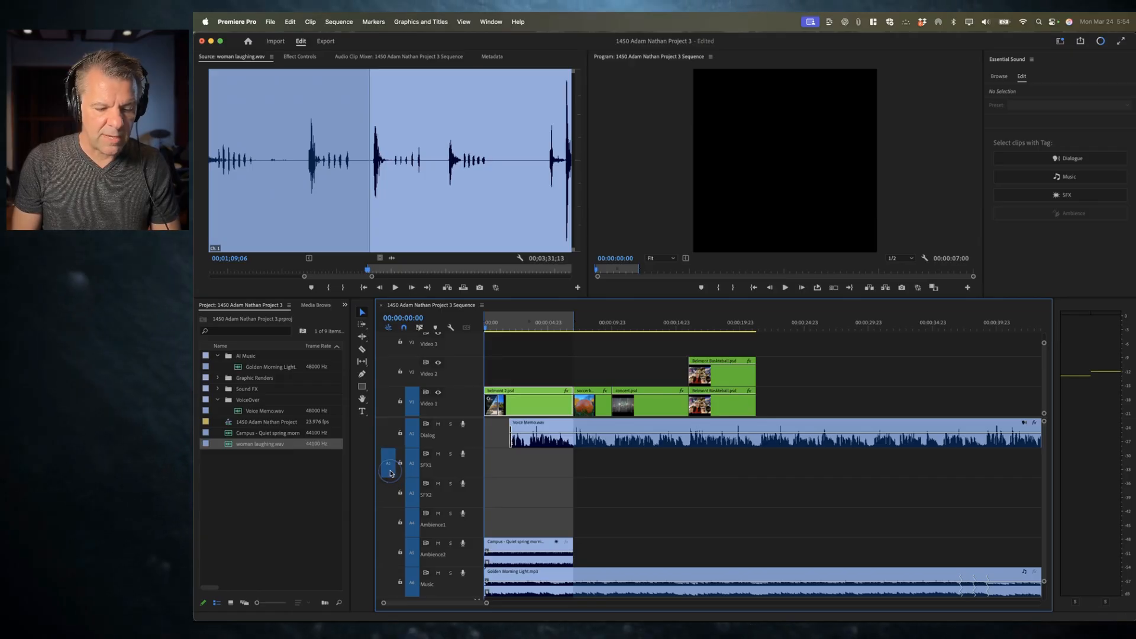
drag(522, 548, 520, 518)
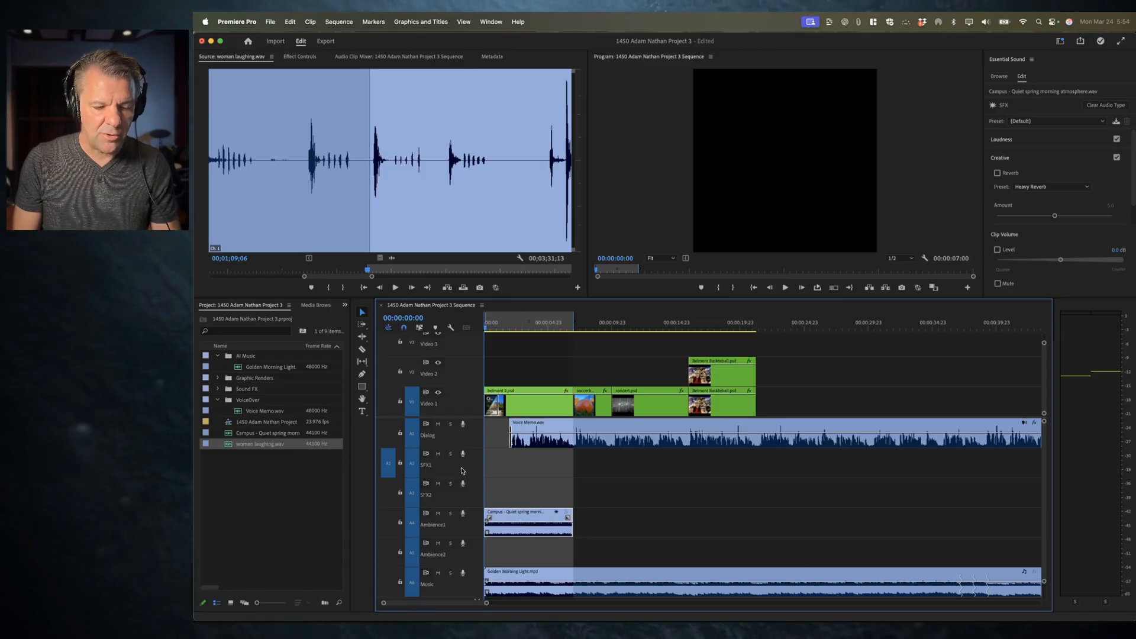
key(.)
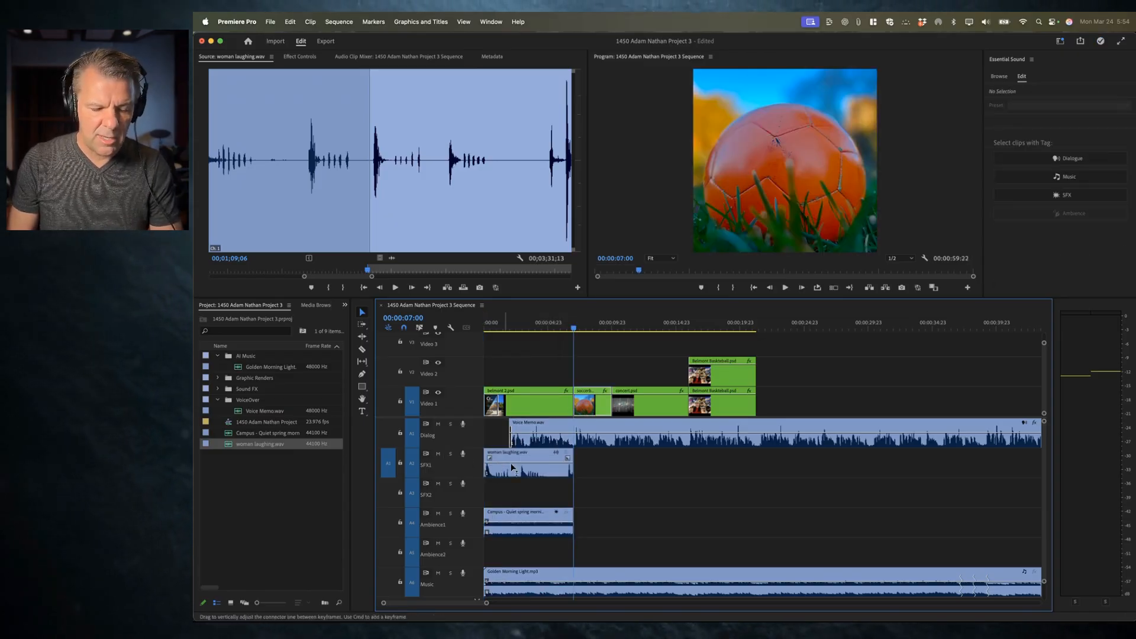
Step: Play back the sequence opening with the laughter added
drag(499, 323, 456, 322)
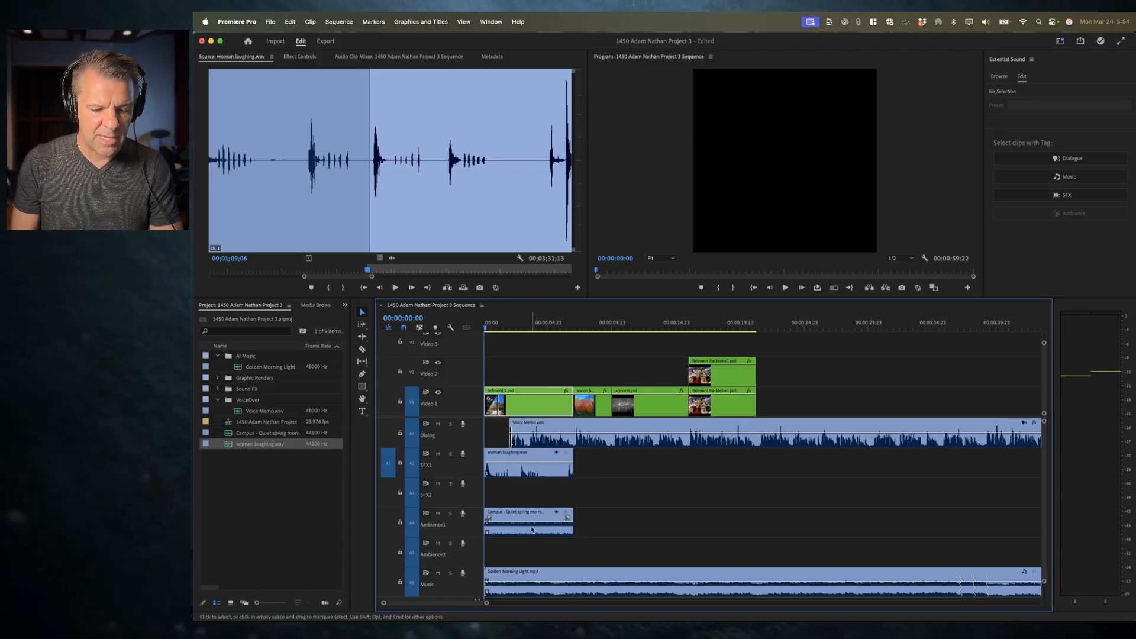
key(space)
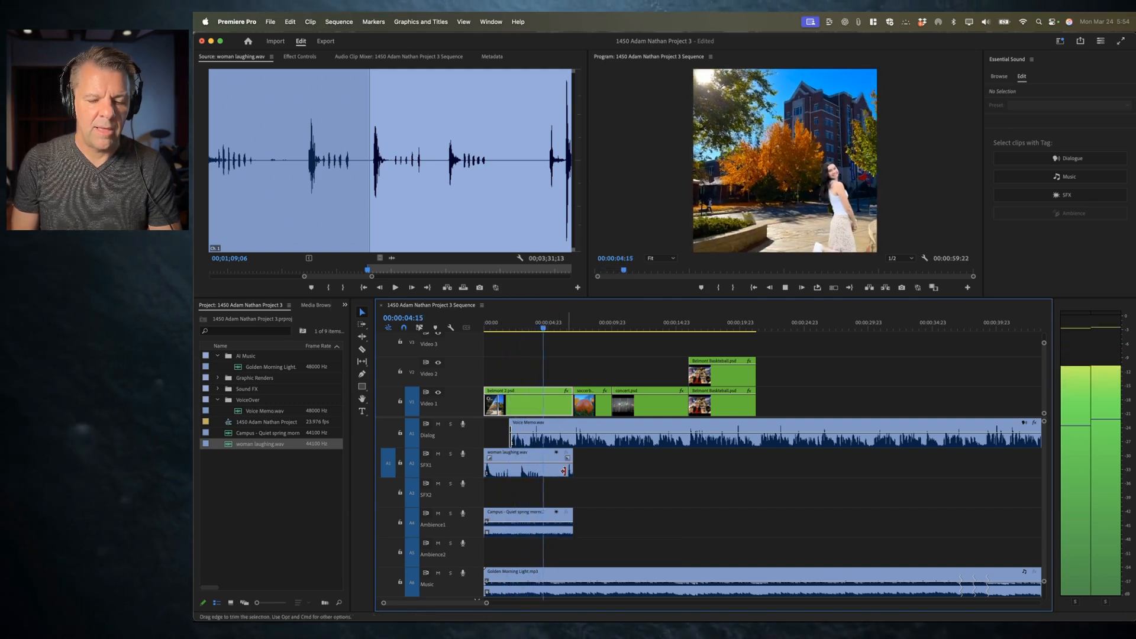
key(space)
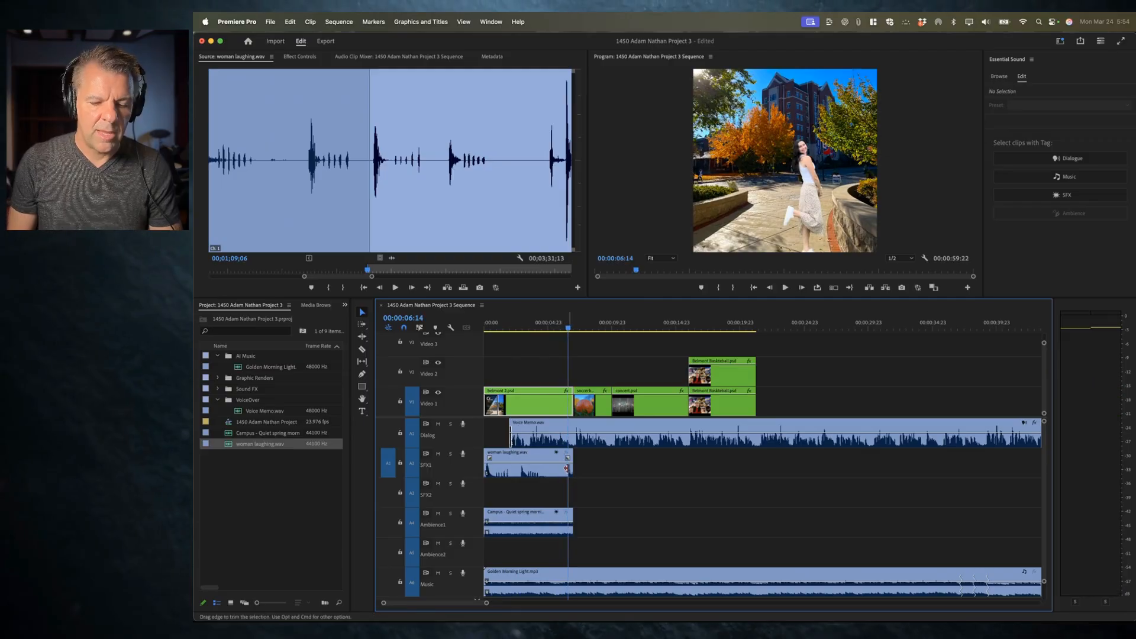
Step: Trim the laughing clip's end so it lines up with the 7-second cut, previewing the result
drag(570, 469, 563, 468)
key(equal)
key(equal)
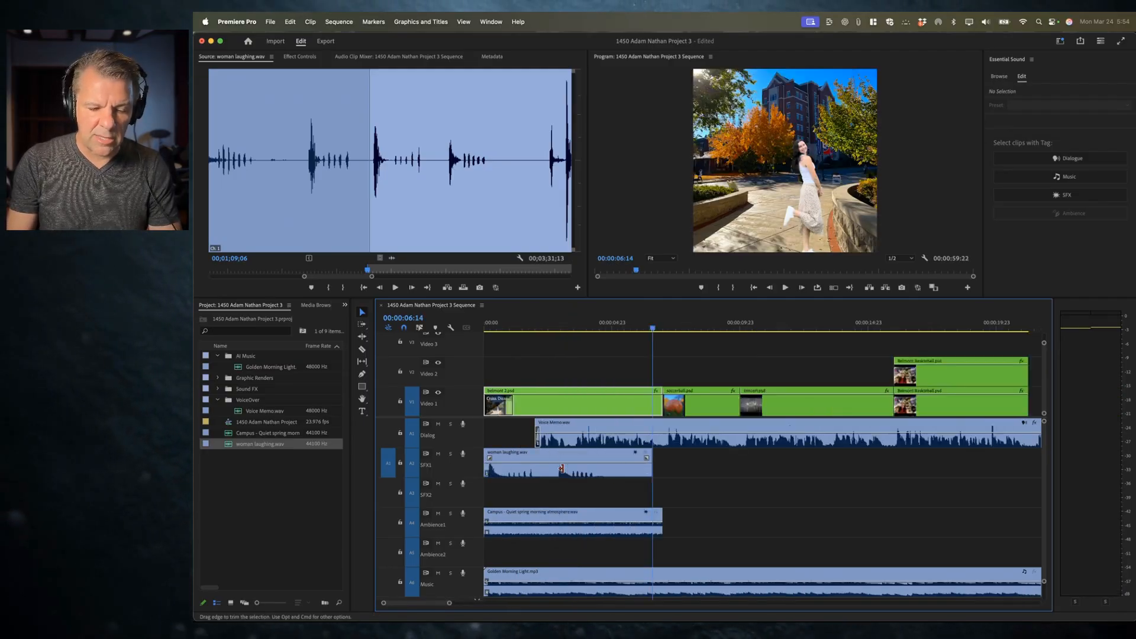
key(Home)
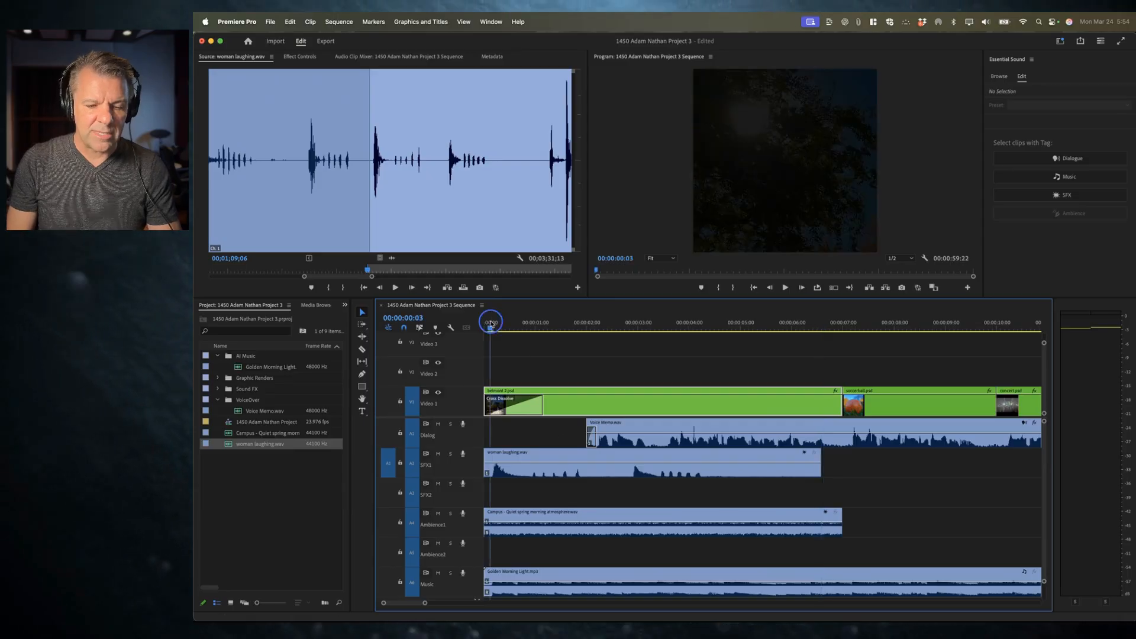
key(space)
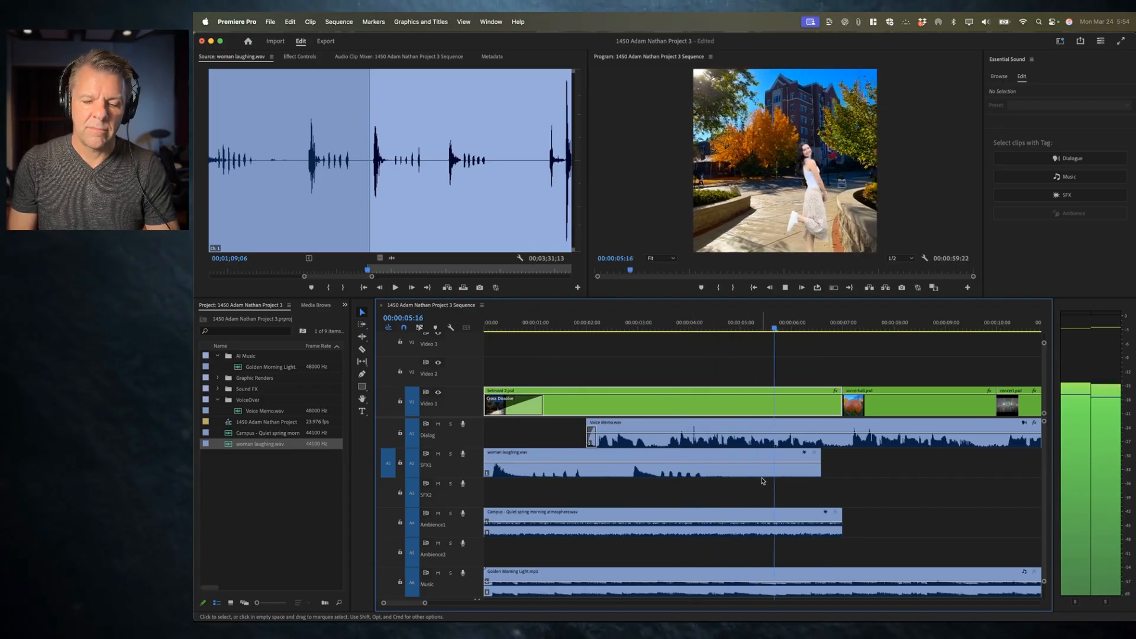
key(space)
drag(819, 470, 842, 470)
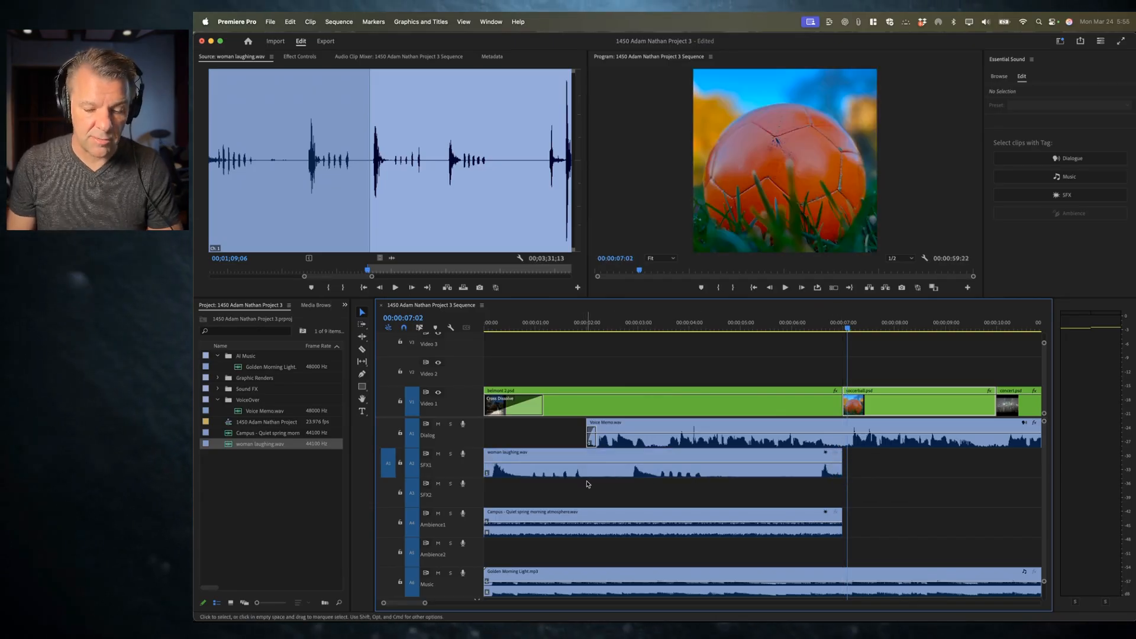
Step: Shorten the laughing clip so it starts about 5 seconds in and move it onto the SFX2 track
click(612, 471)
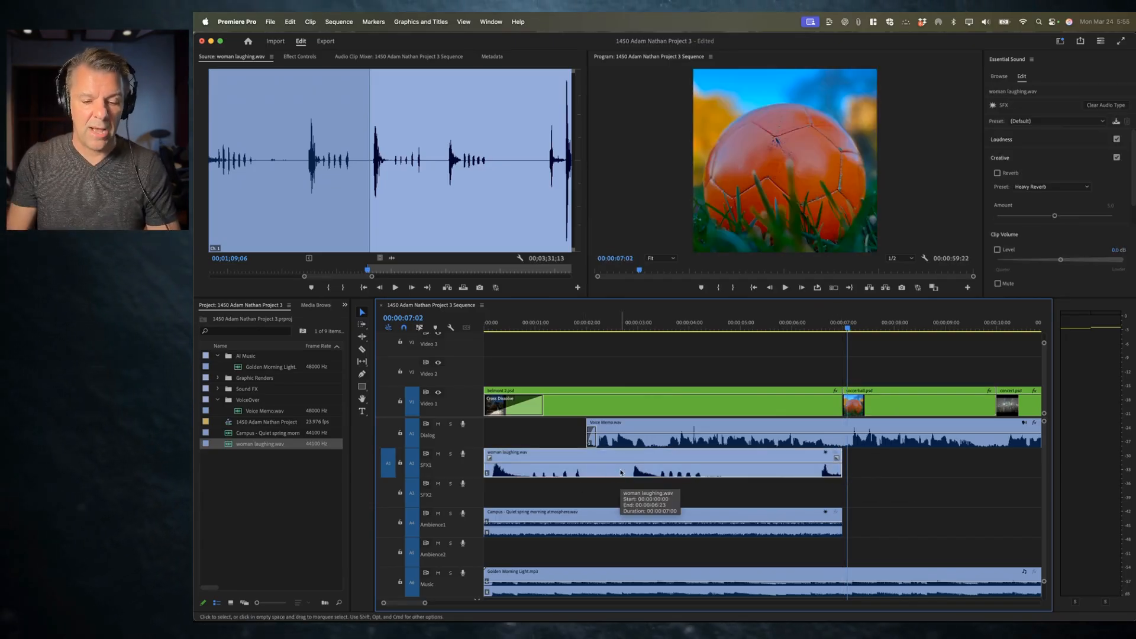
drag(486, 467, 622, 466)
drag(841, 474, 819, 502)
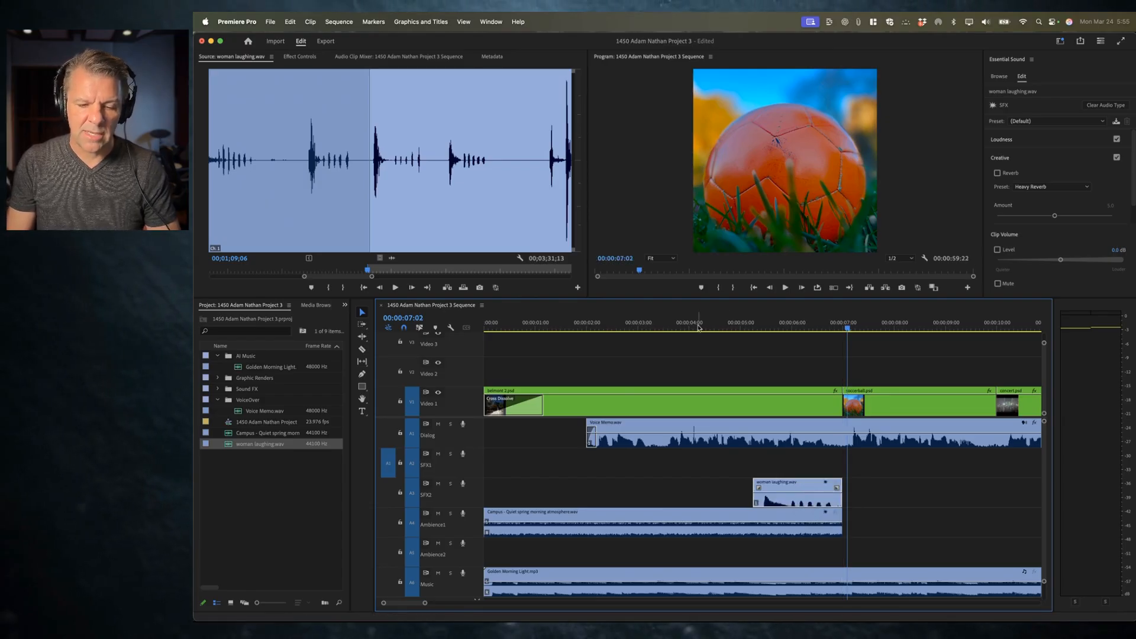
Step: Play back the laughter around the 7-second cut, fit the sequence in view, and select the Campus ambience clip
click(556, 329)
key(space)
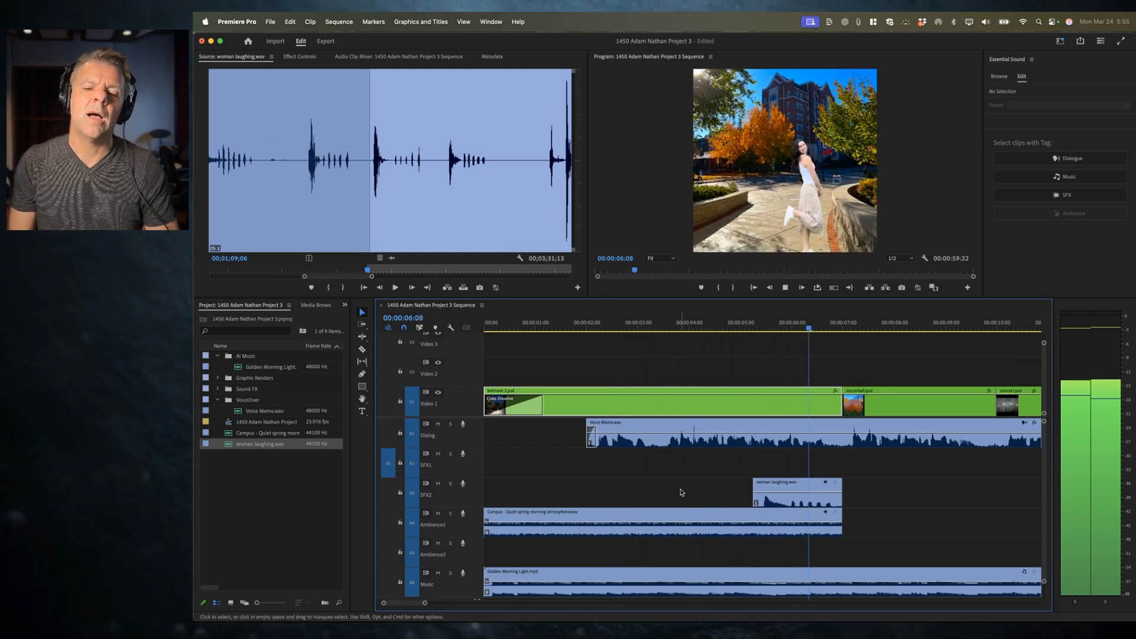
key(space)
click(796, 496)
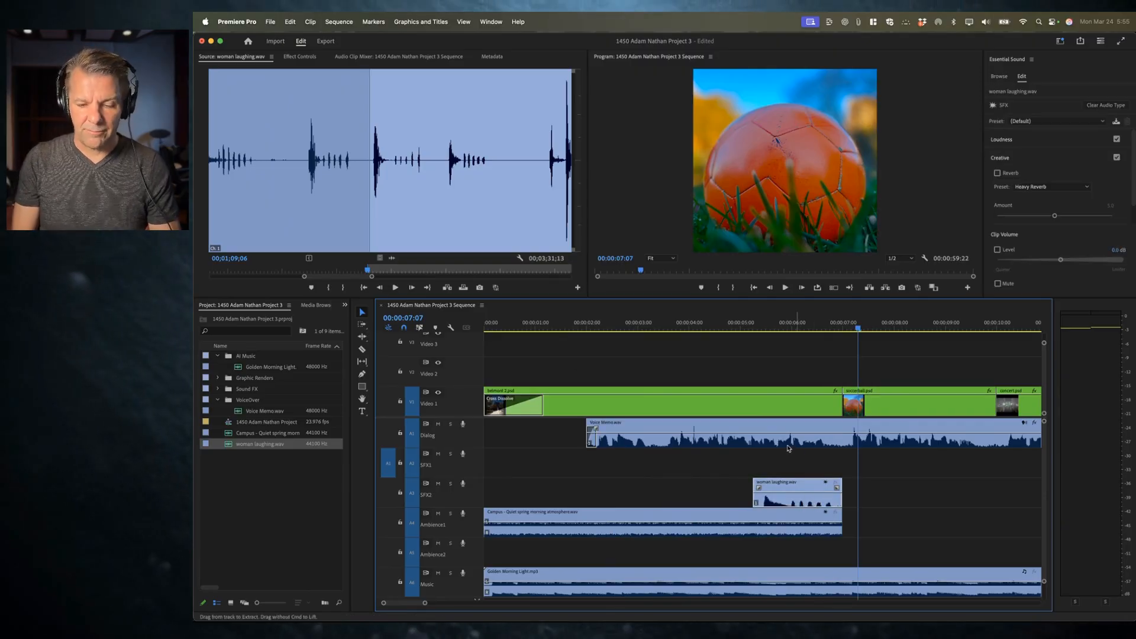
click(793, 327)
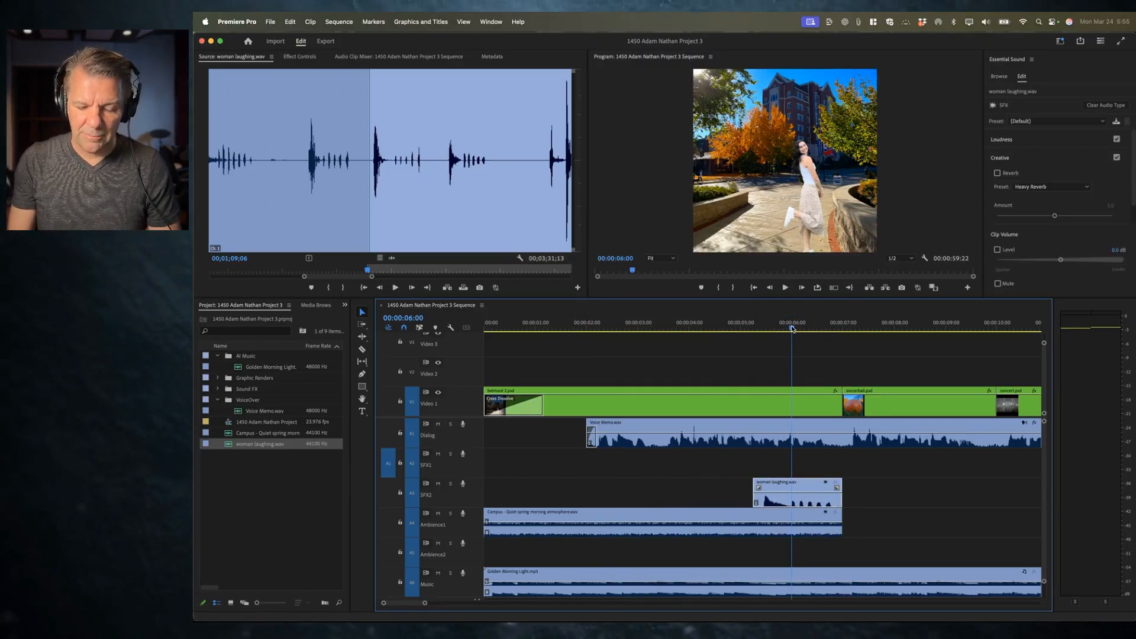
key(backslash)
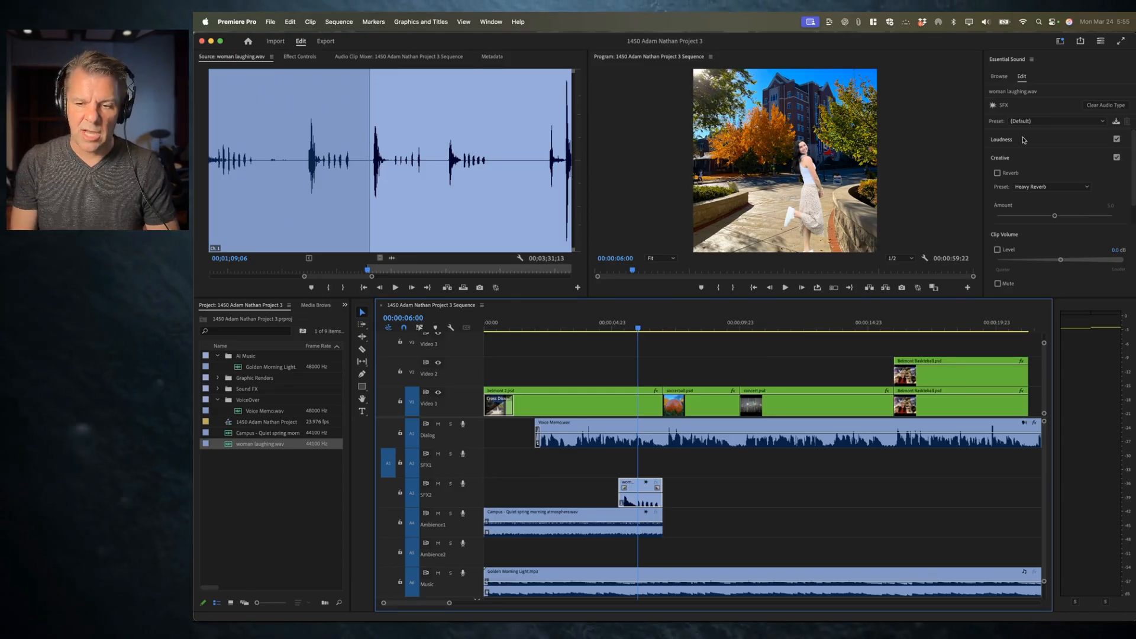
click(606, 514)
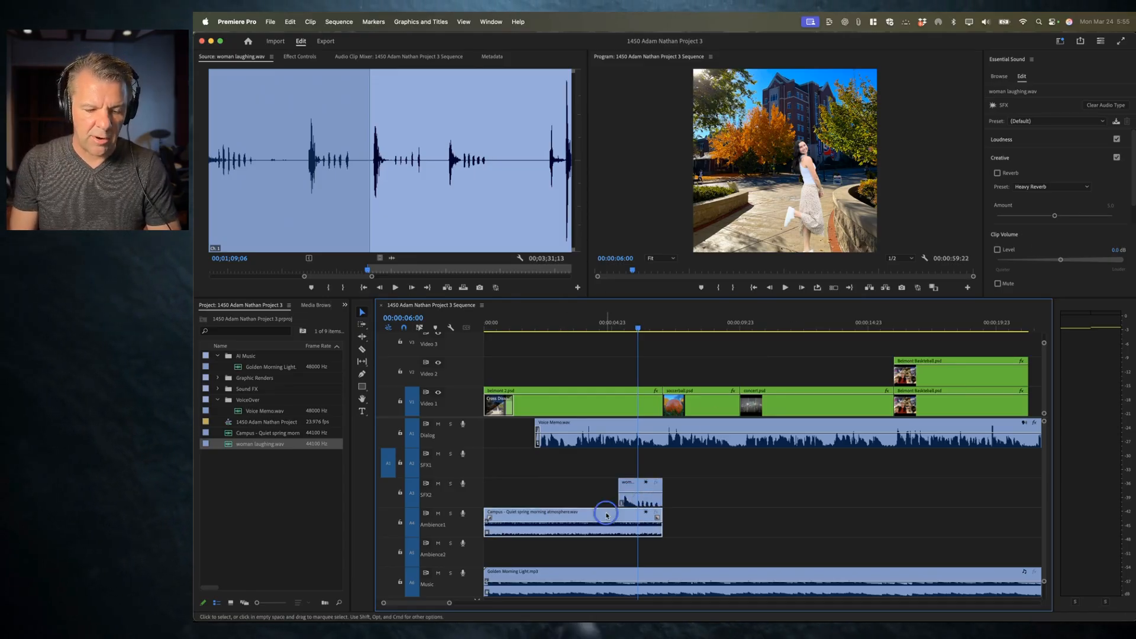
Step: Solo the Ambience1 track and reassign the Campus clip's audio type to Ambience
click(451, 513)
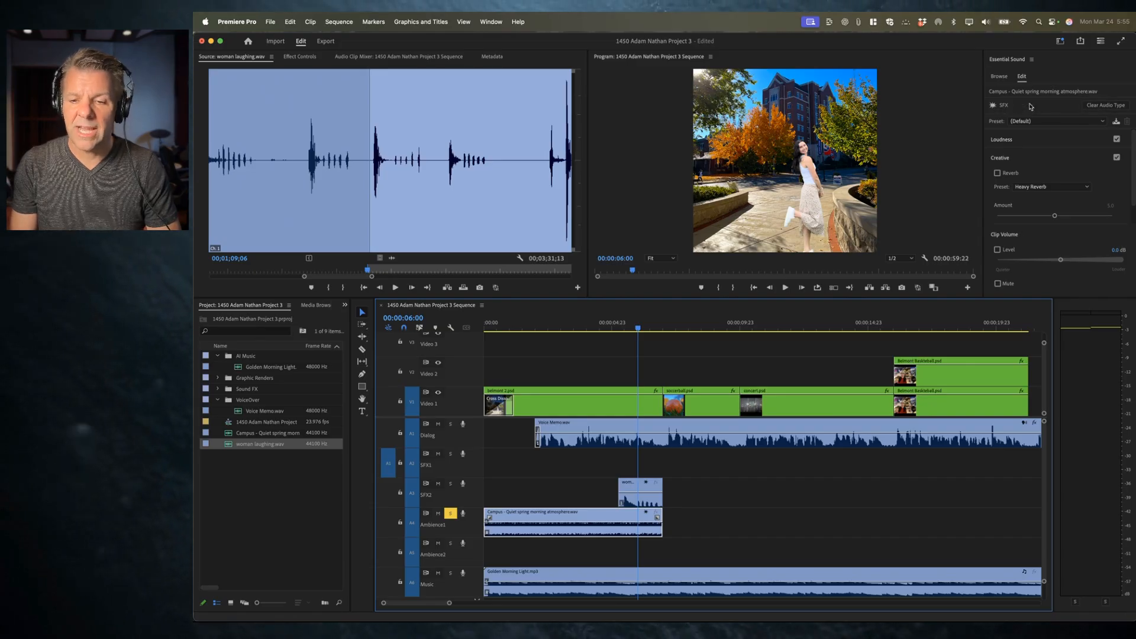
click(1106, 107)
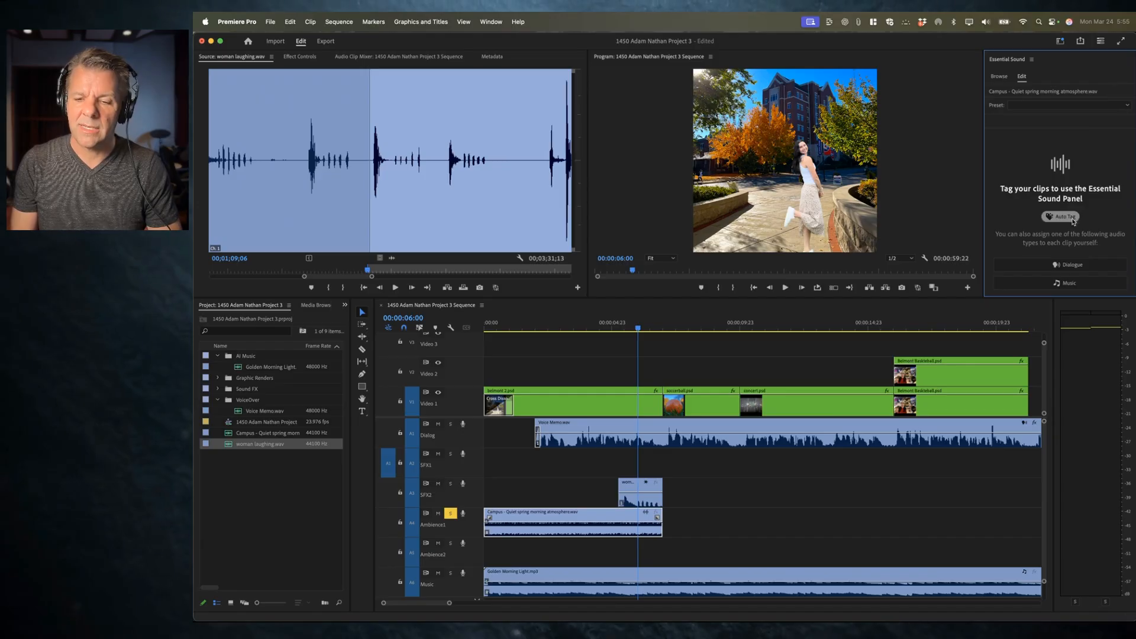
drag(1052, 298, 1051, 336)
click(1062, 320)
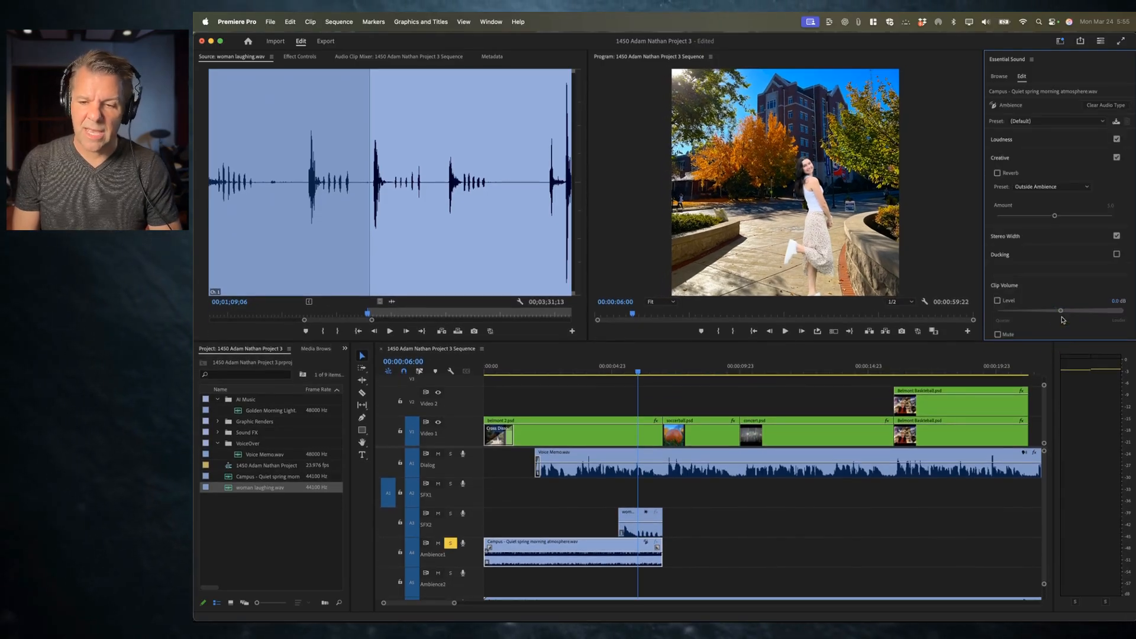
Step: Expand the Loudness settings for the Campus clip and apply Auto-Match
click(1016, 158)
click(1019, 142)
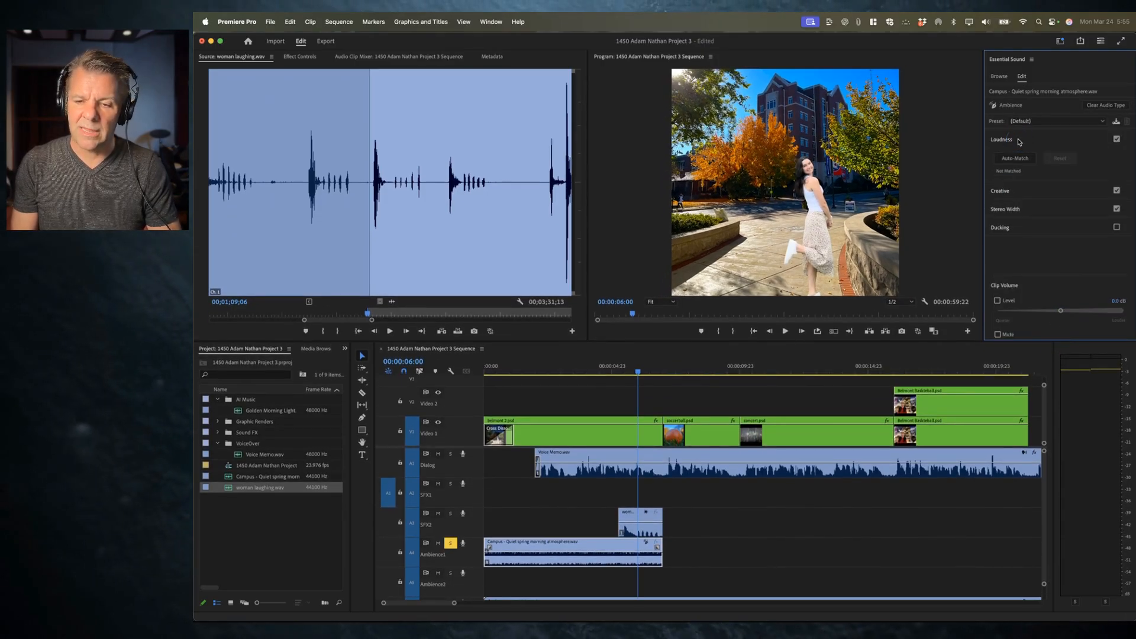
click(1059, 121)
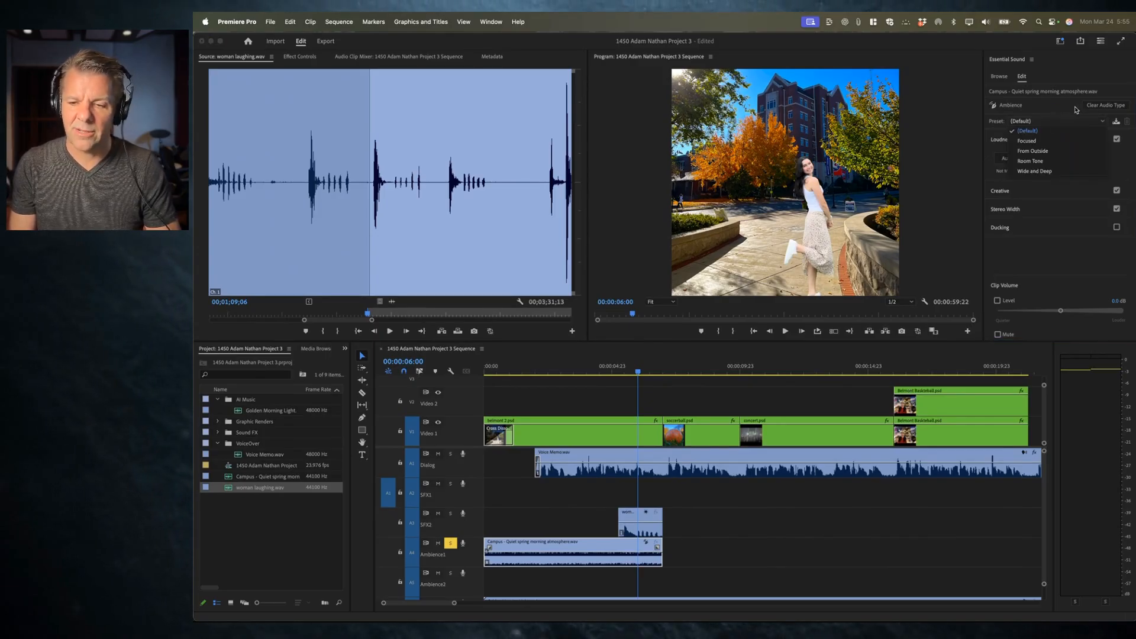
click(1070, 110)
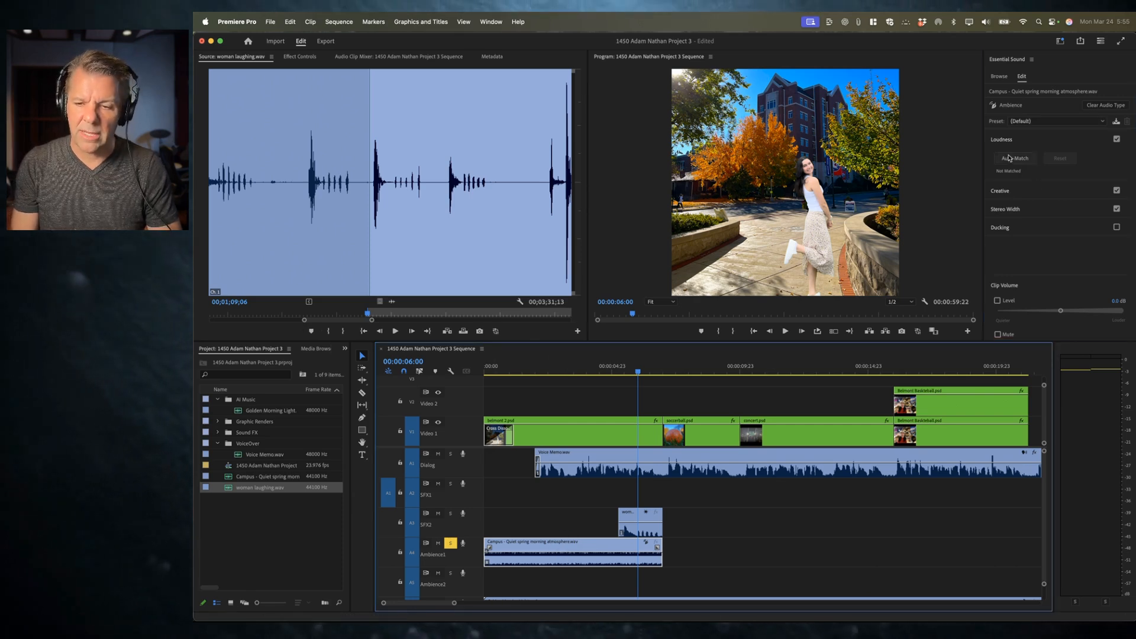
click(1022, 160)
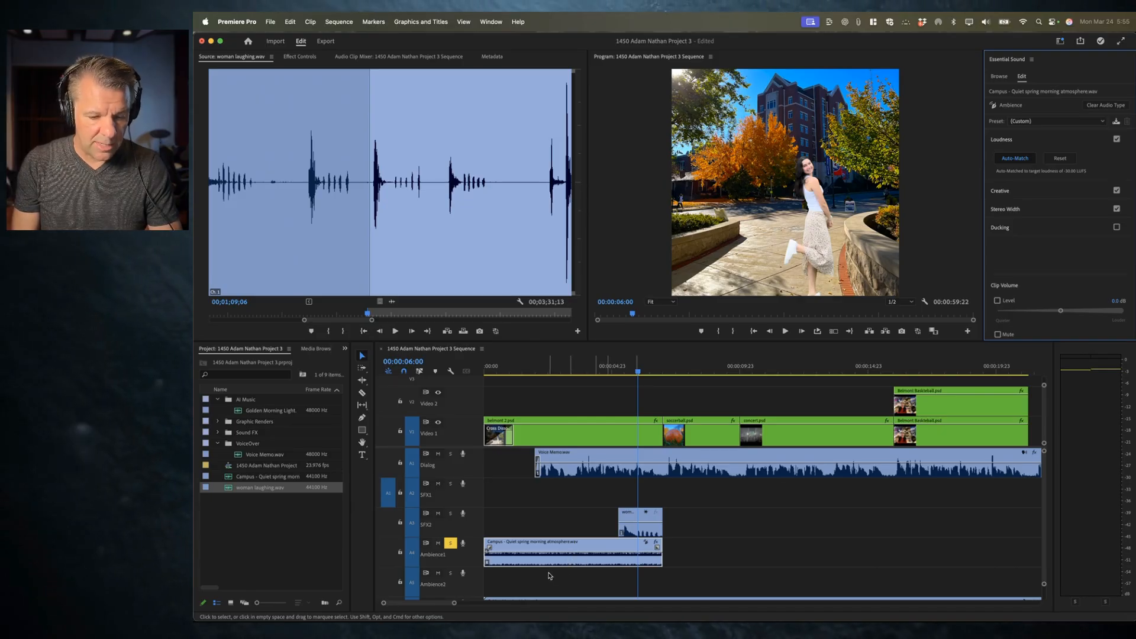
Step: Play back the sequence opening and turn solo off on the Ambience1 track
key(Home)
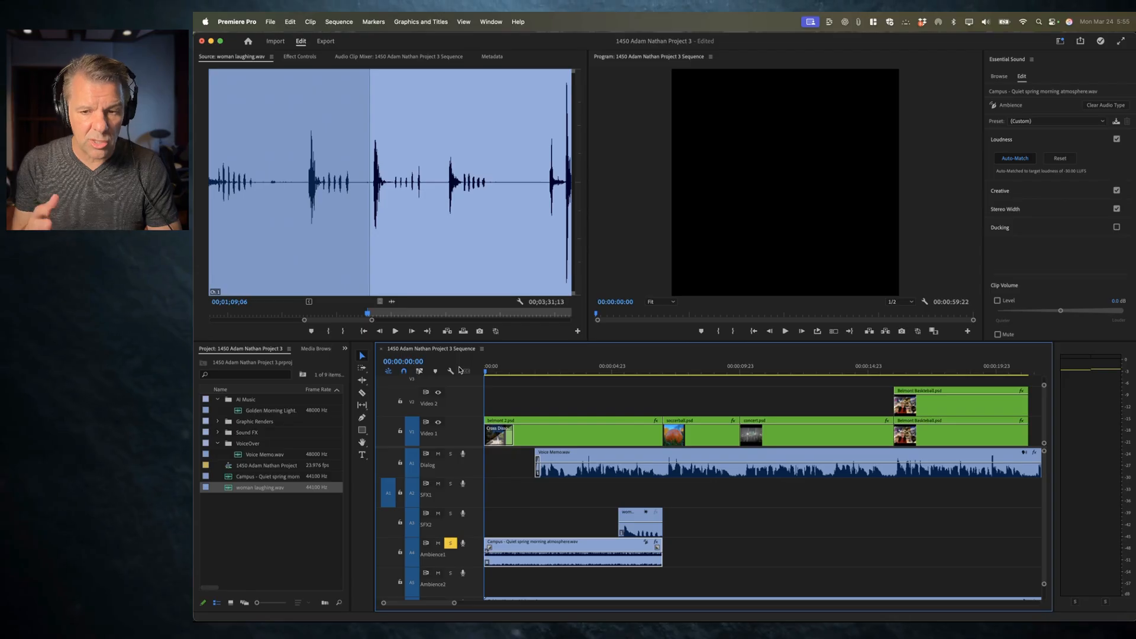
key(space)
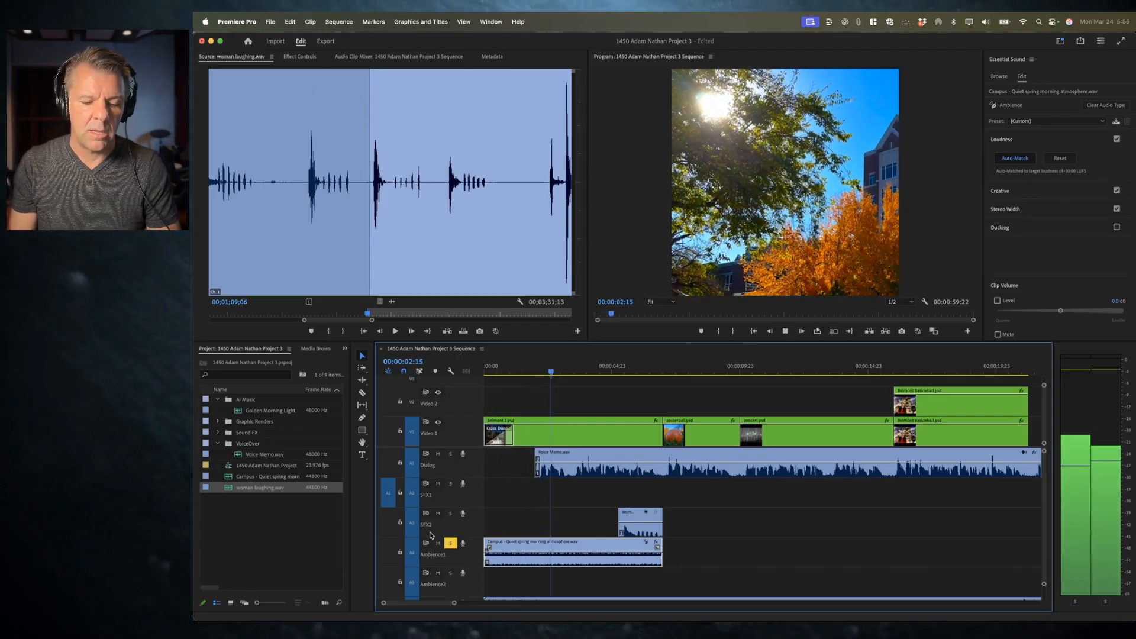
click(451, 543)
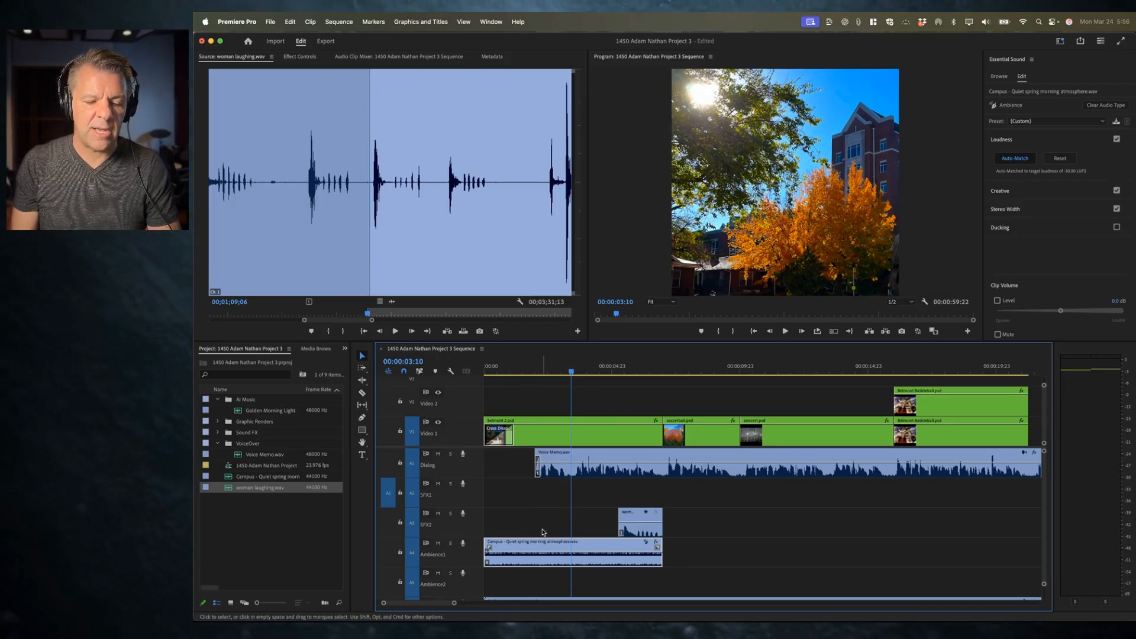
key(Home)
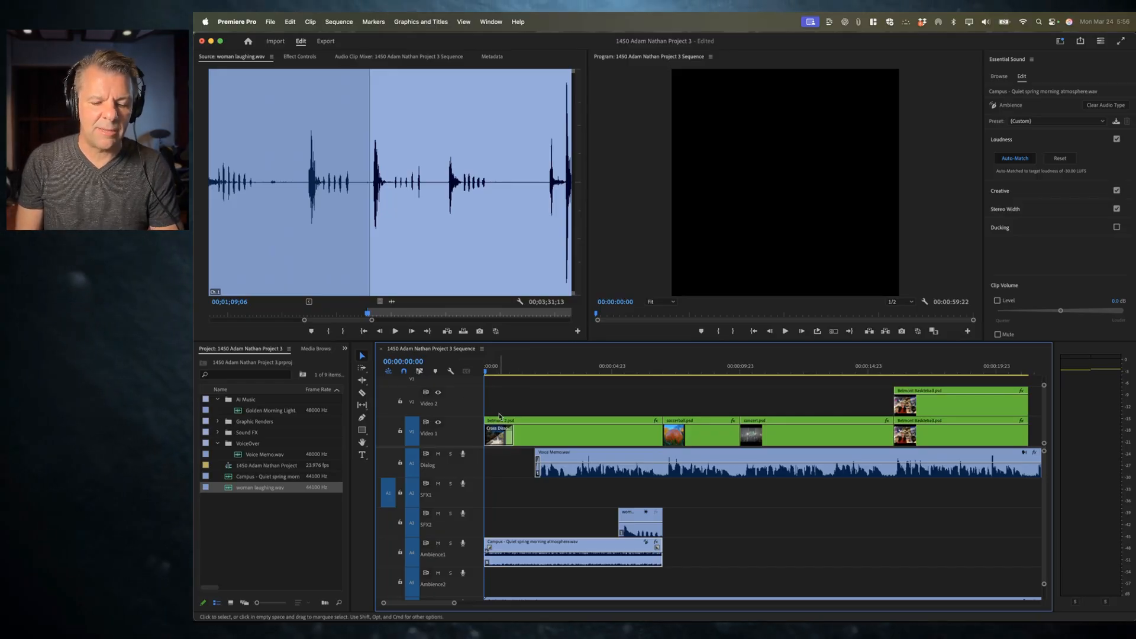
scroll(524, 523, down, 3)
key(space)
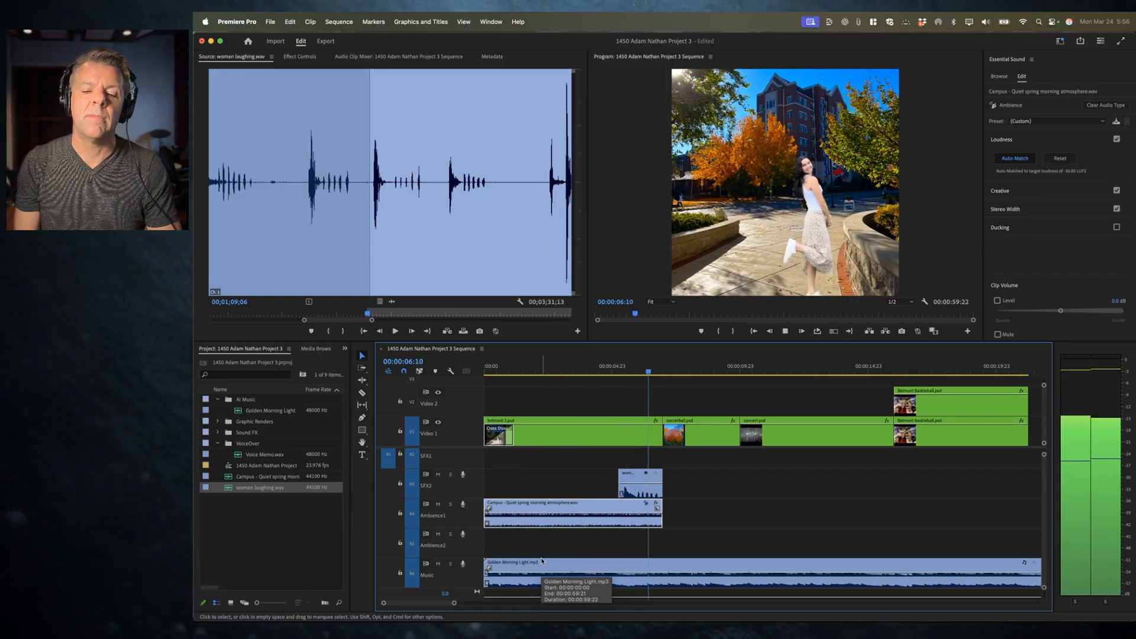
key(space)
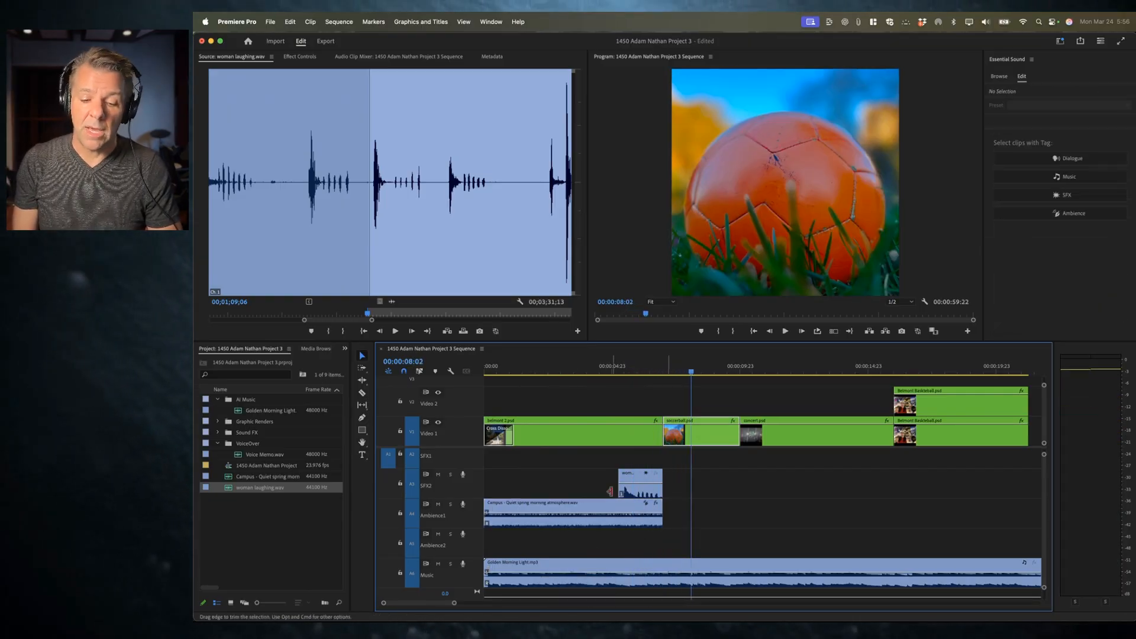
Step: Select the Campus ambience clip, enable its clip volume level, and audition several volume settings over the opening
click(596, 527)
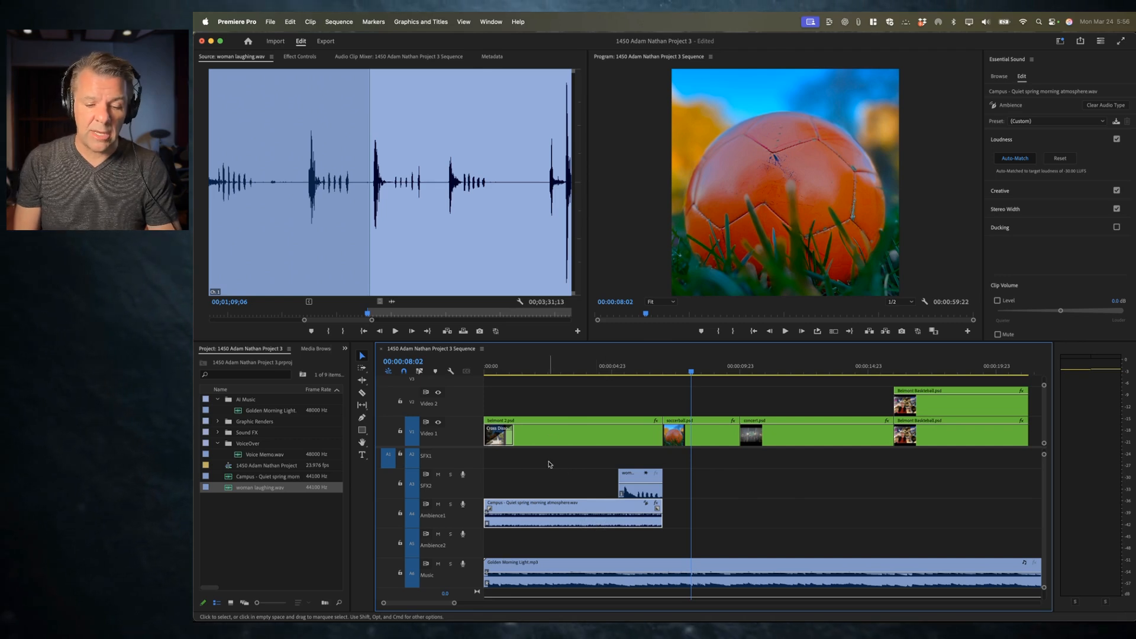
click(525, 366)
key(space)
key(space)
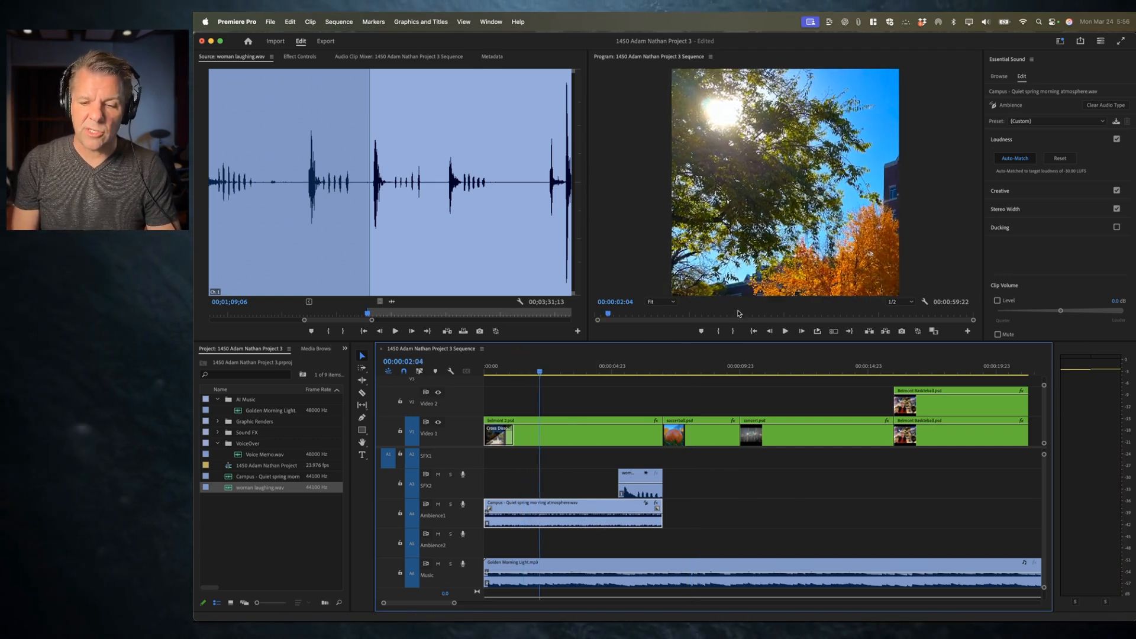
drag(1061, 311, 1067, 312)
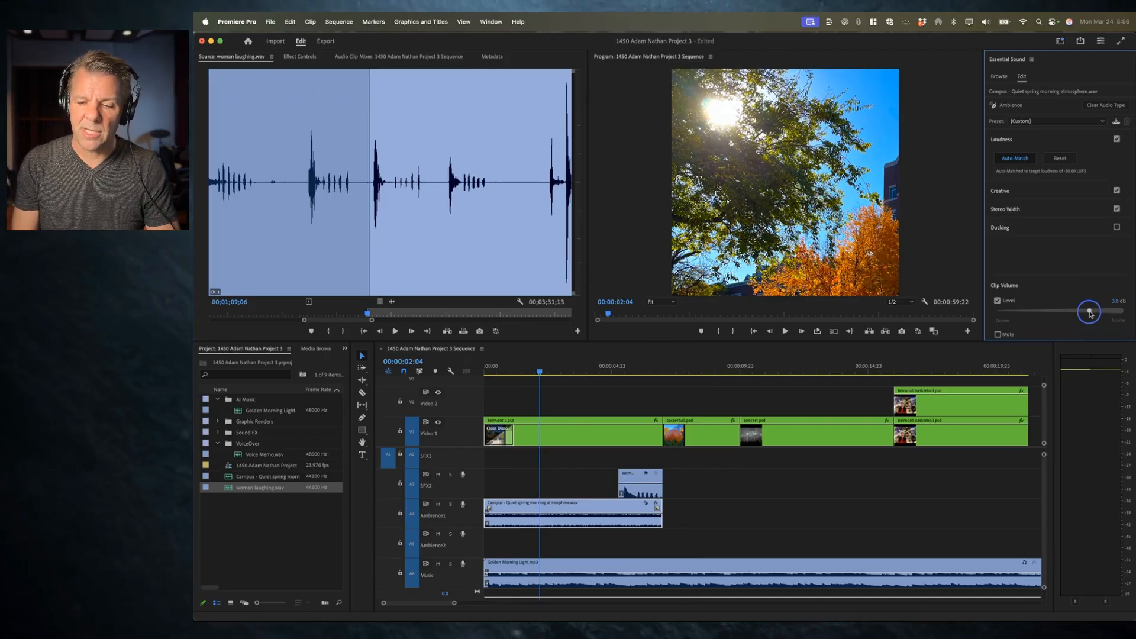
drag(514, 370, 461, 374)
key(space)
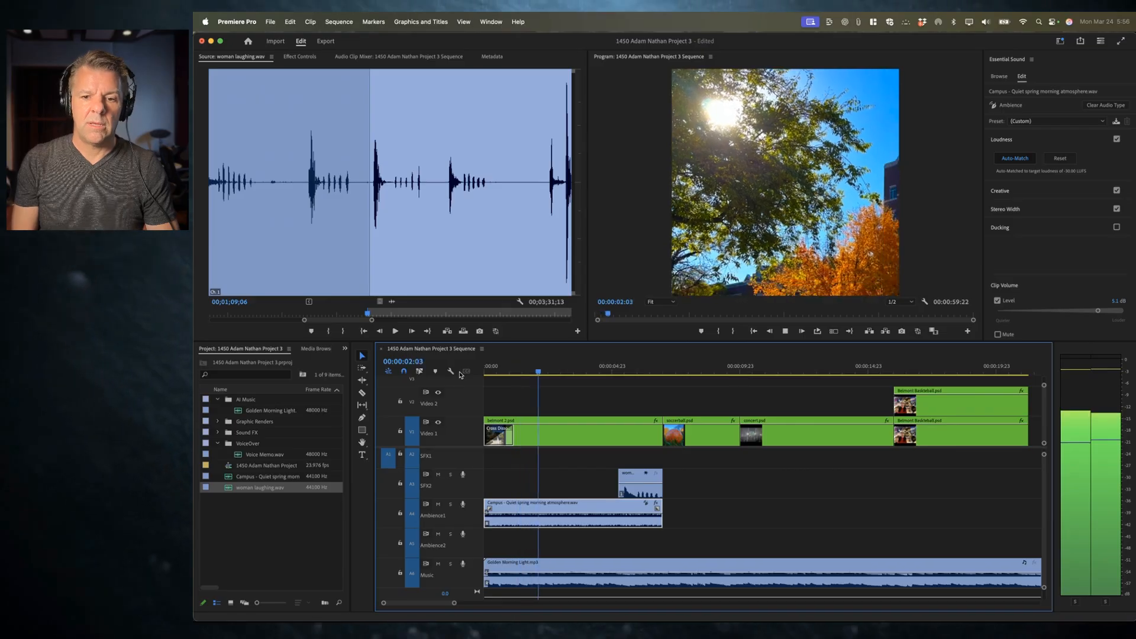
key(space)
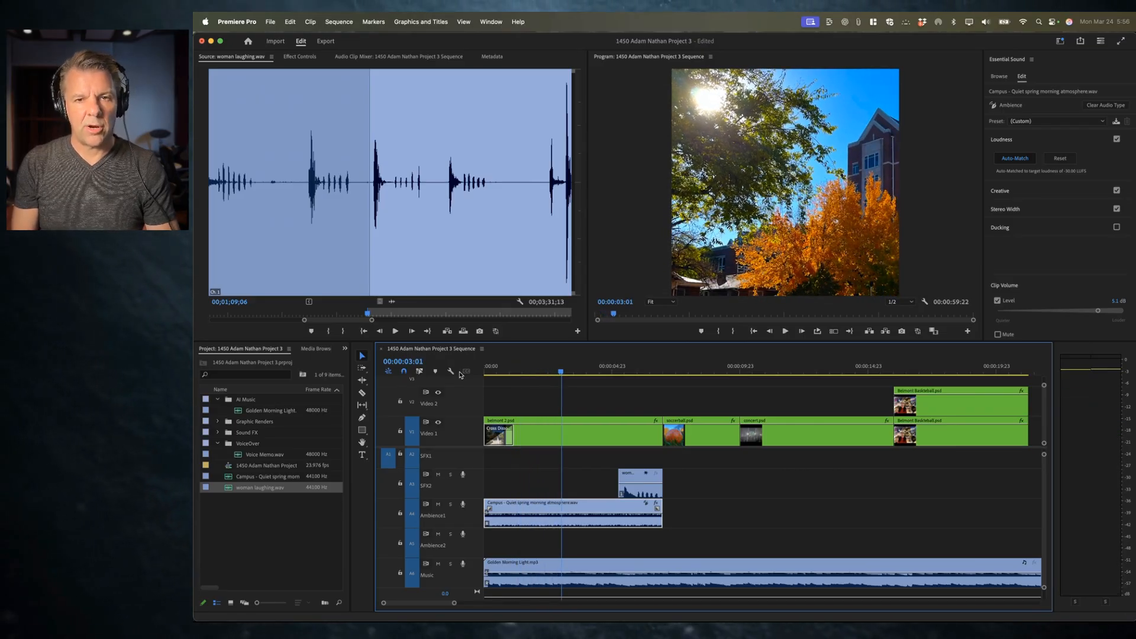
drag(1098, 313, 1065, 313)
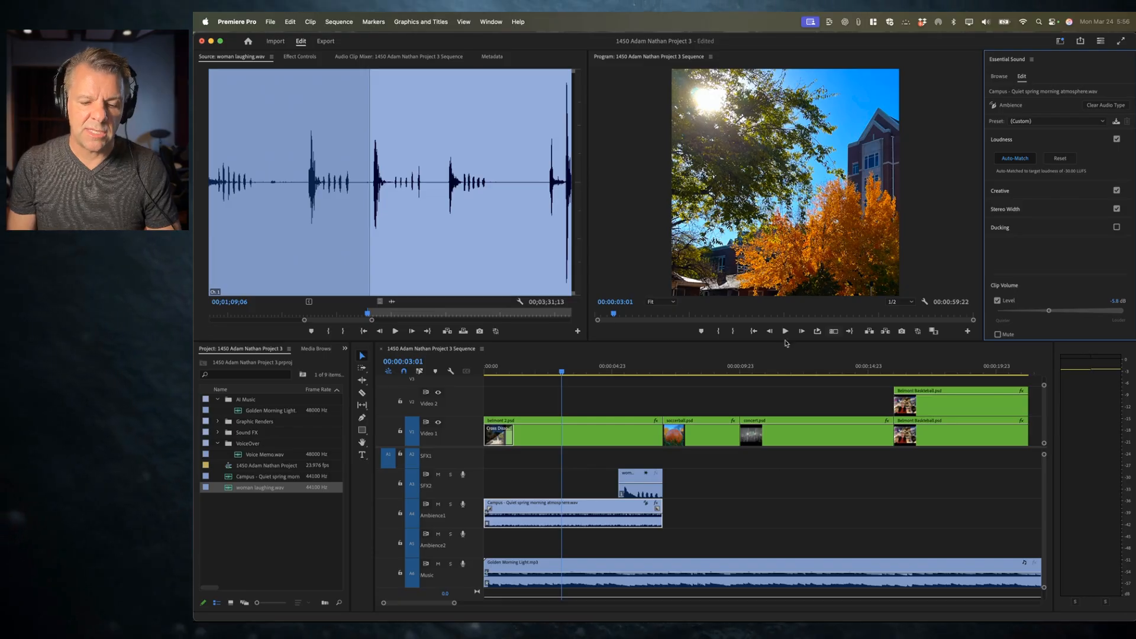
drag(562, 369, 464, 365)
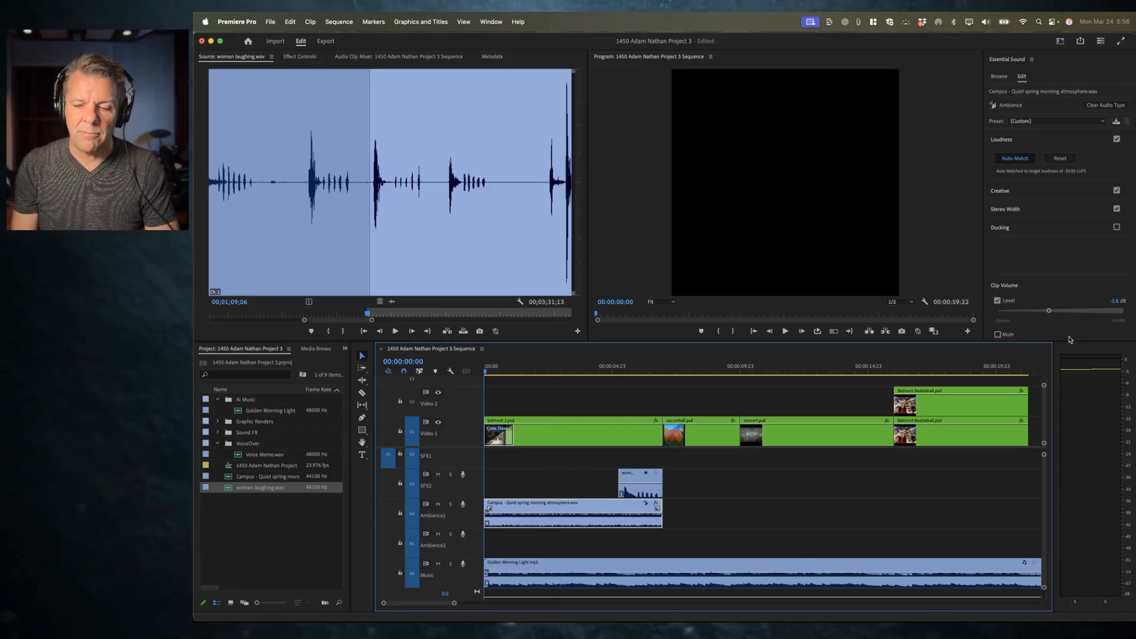
click(1011, 191)
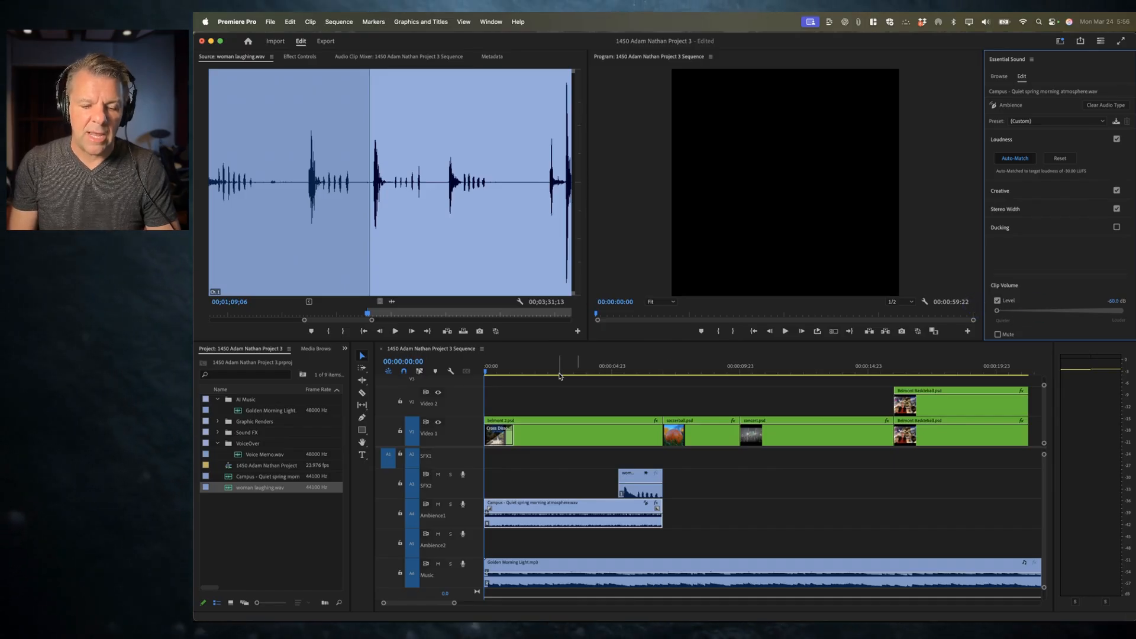
Step: Mark the ambience clip's span as the in/out range and turn on loop playback
click(566, 370)
key(x)
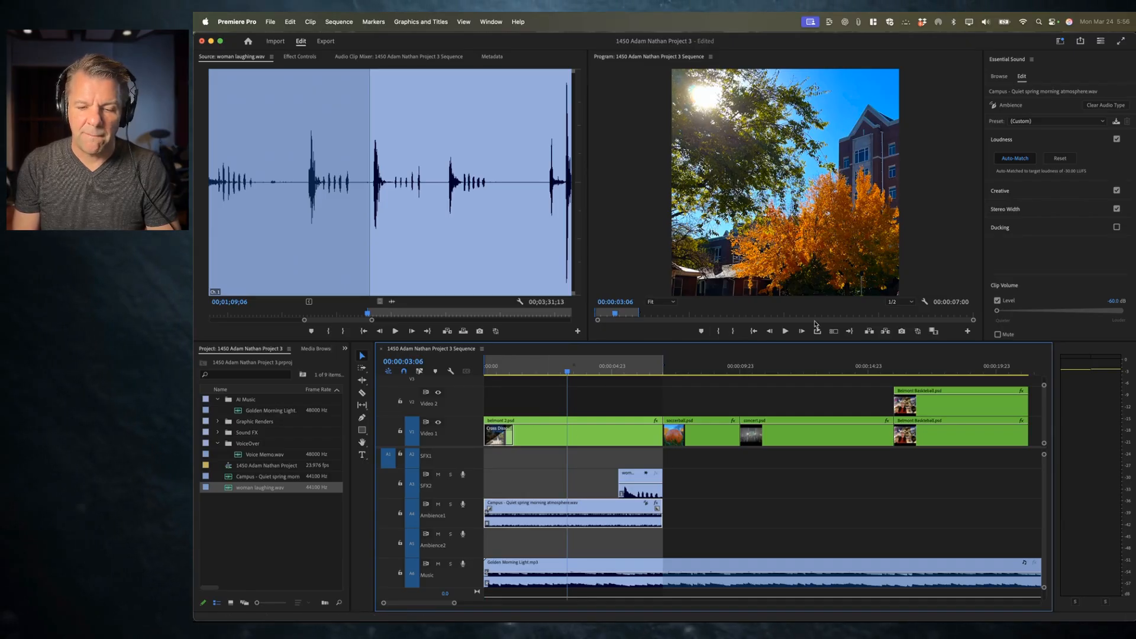
click(818, 332)
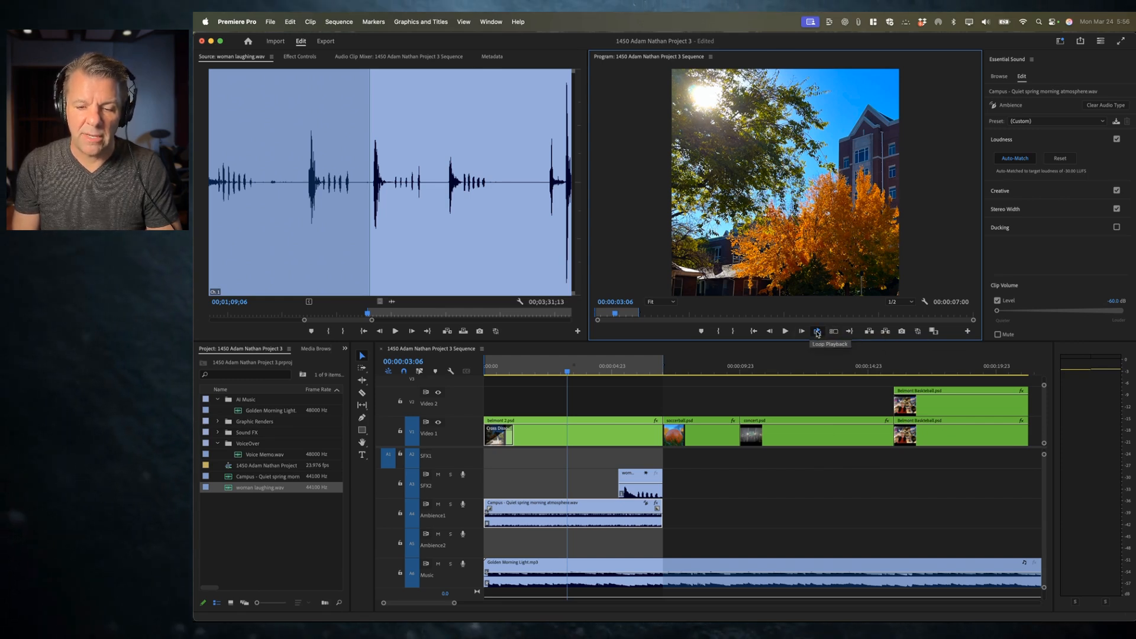
click(968, 331)
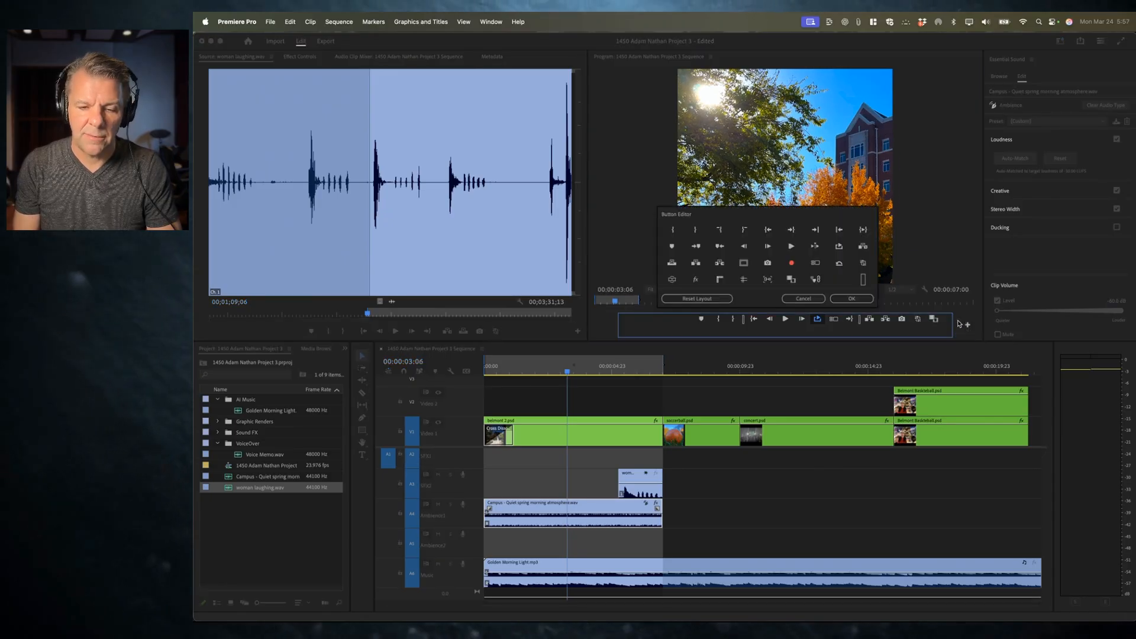
click(846, 299)
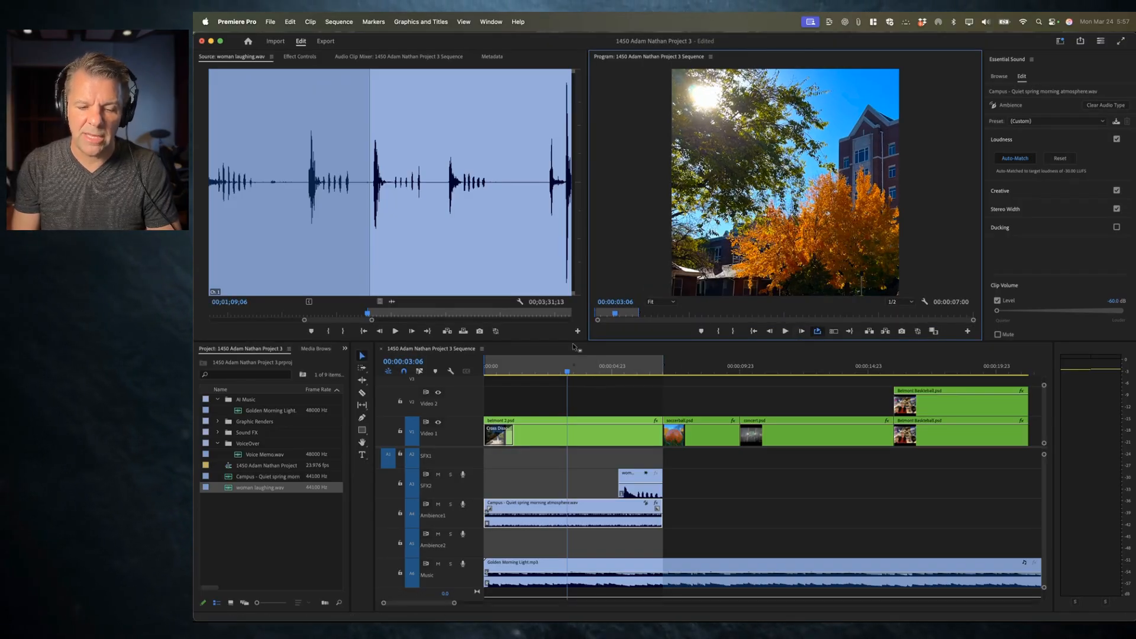
Step: Loop the marked range and lower the Campus clip volume to about -9 dB
key(space)
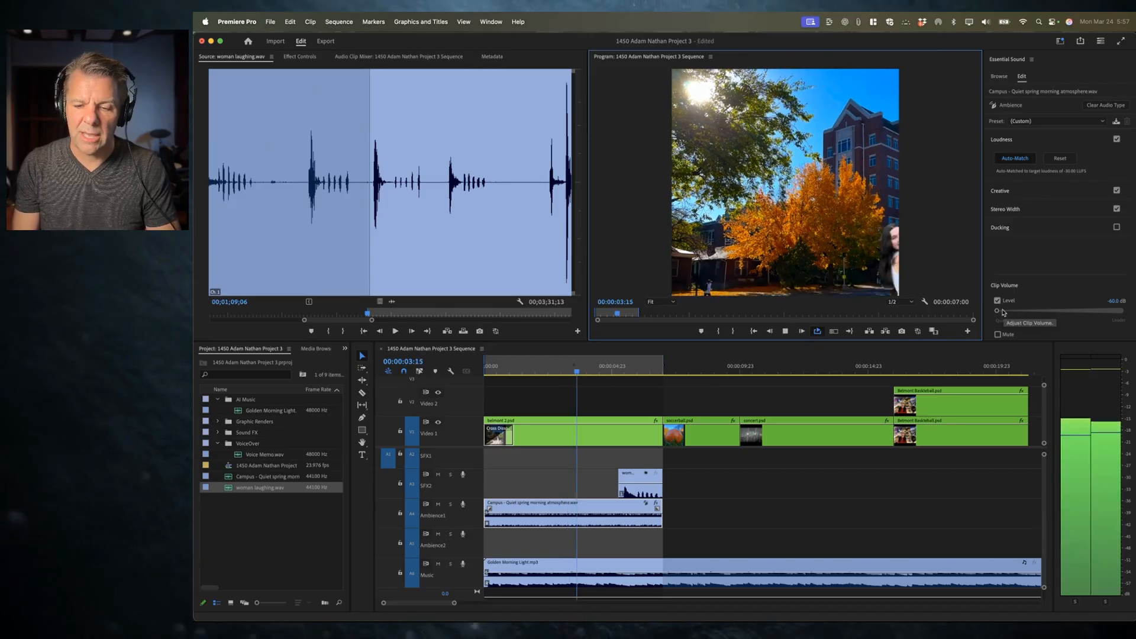
drag(1004, 312, 1040, 312)
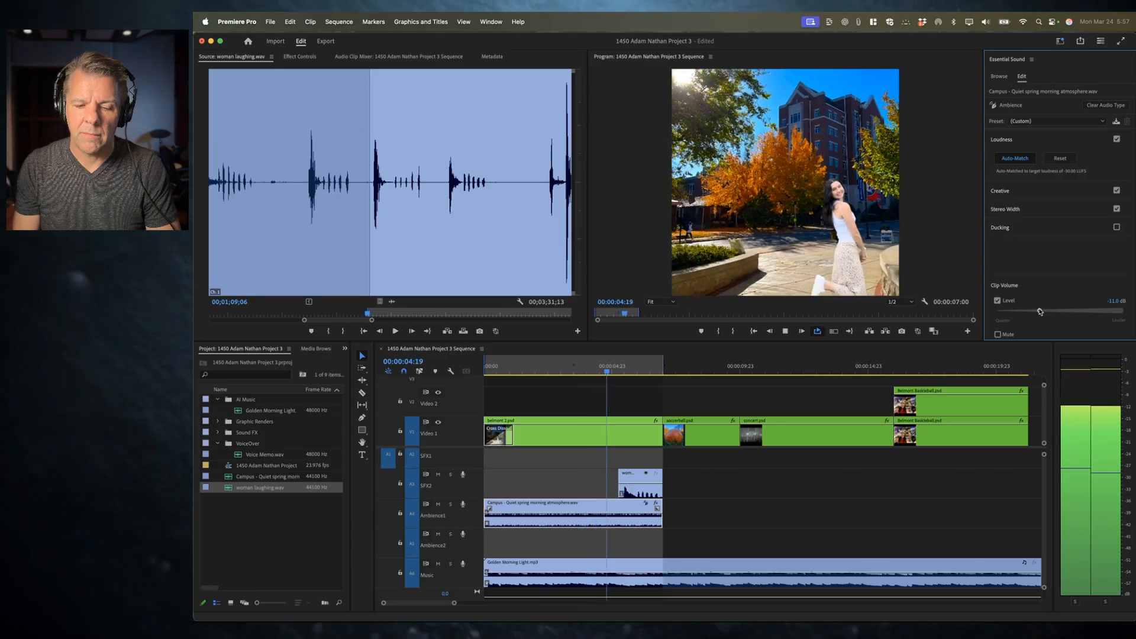
drag(1040, 311, 1043, 311)
key(space)
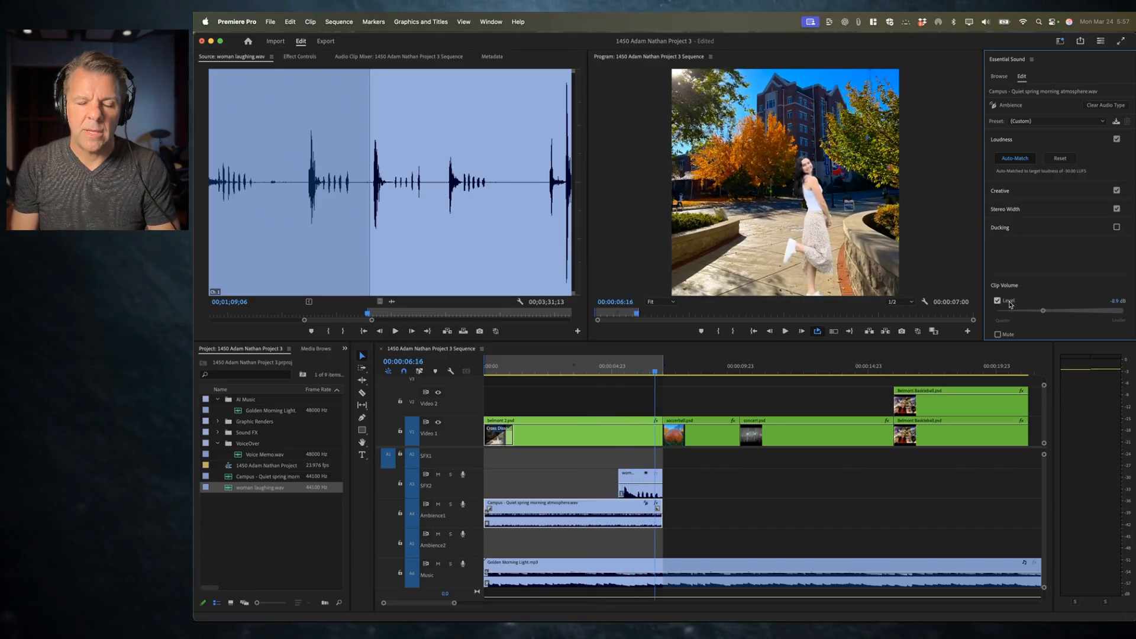
Step: Toggle mute on the Ambience1 track during playback to compare the mix with and without ambience
click(438, 505)
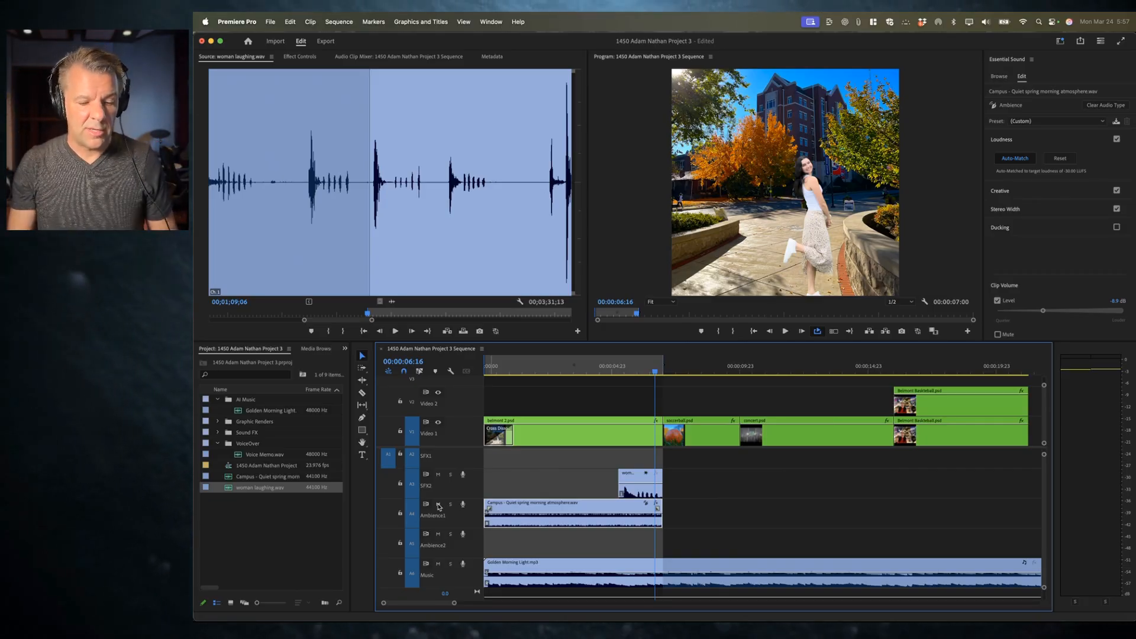
drag(534, 513, 534, 510)
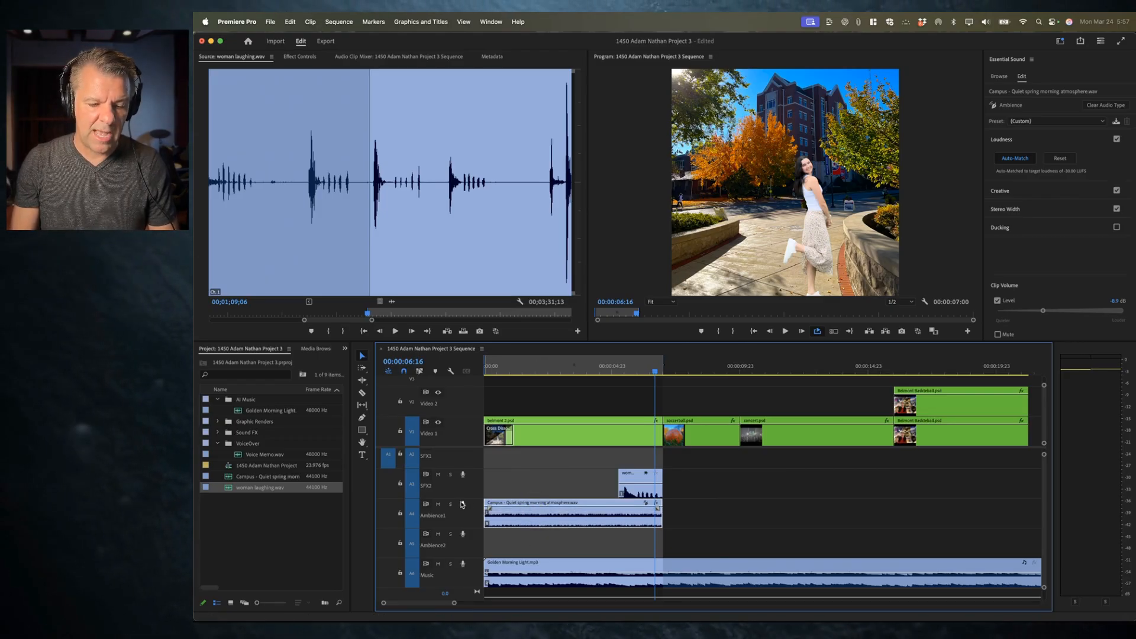
key(space)
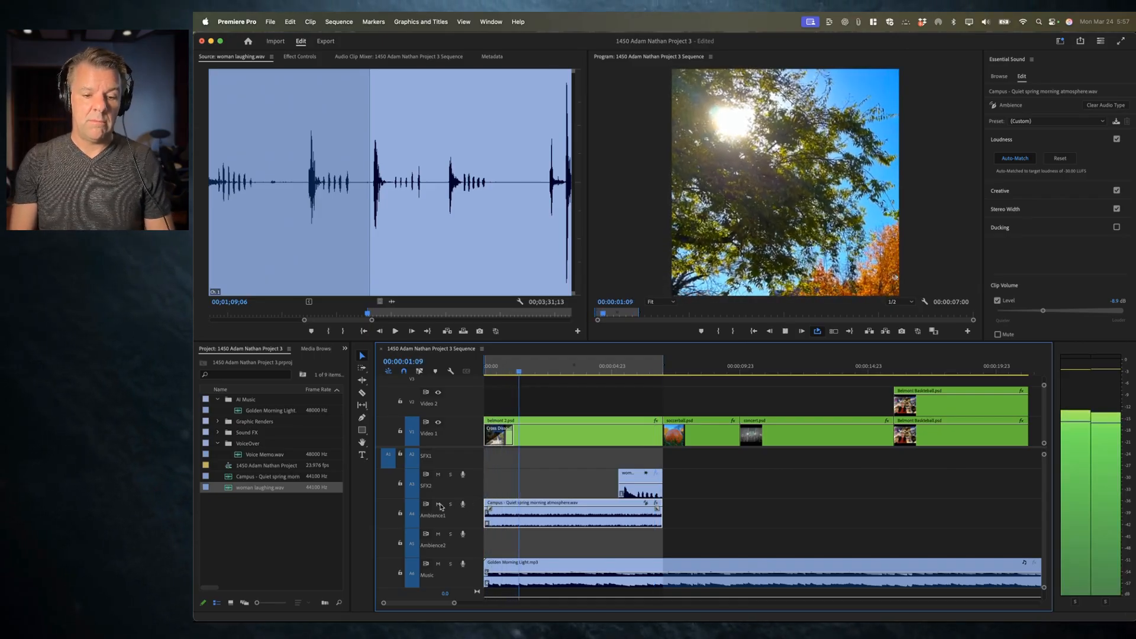
key(space)
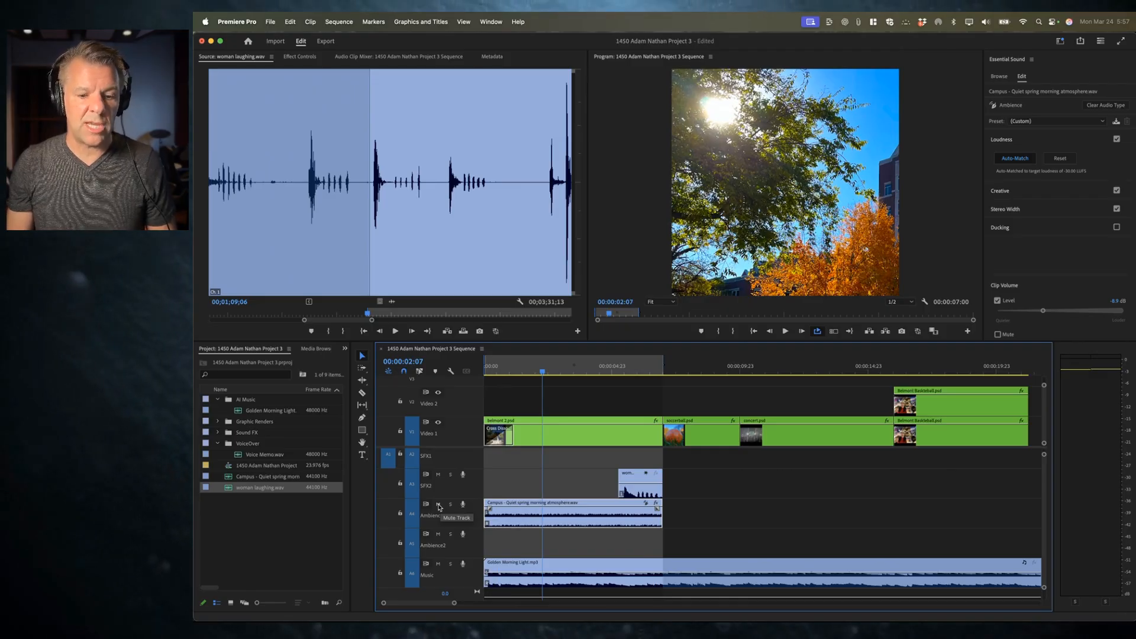
key(space)
click(439, 505)
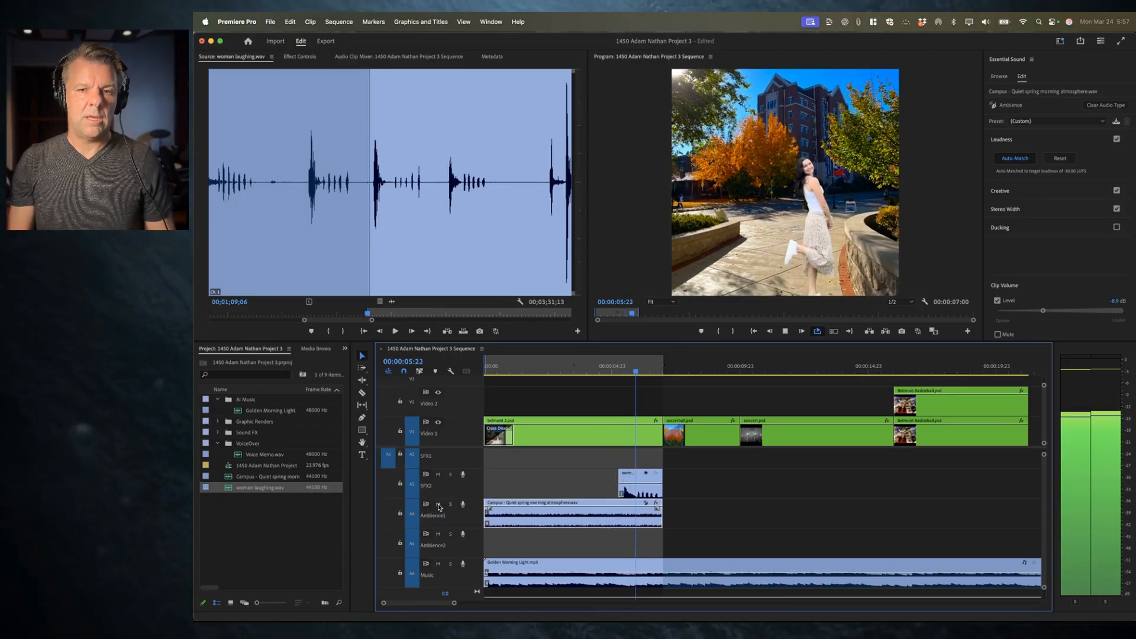
click(439, 506)
key(space)
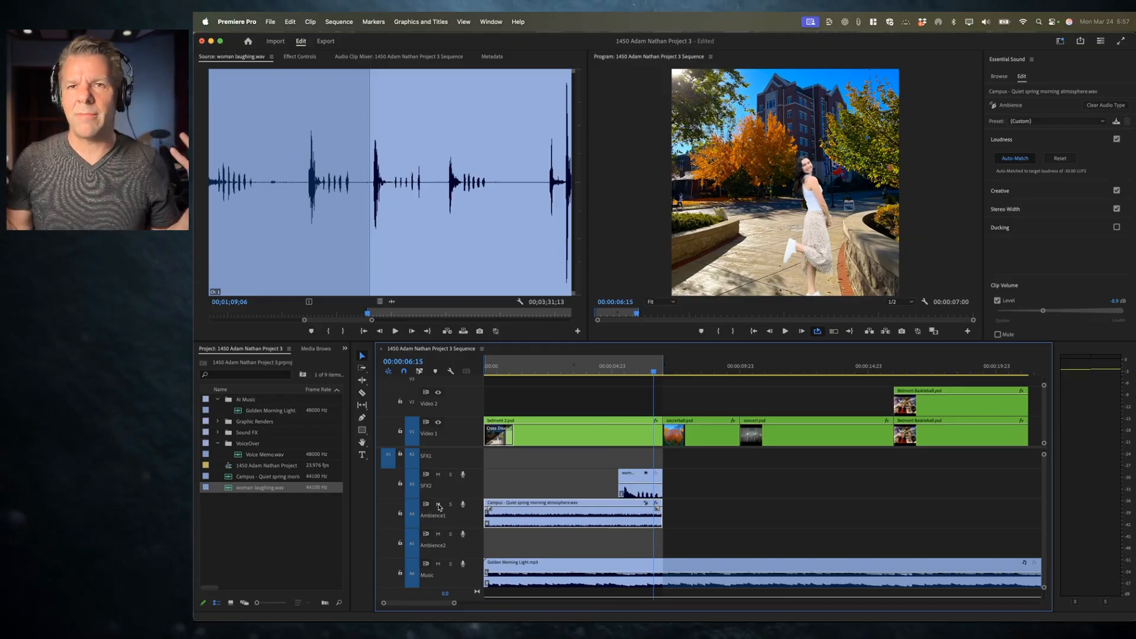
Step: Open the Campus ambience clip in the Source monitor
double_click(569, 508)
drag(570, 508, 569, 516)
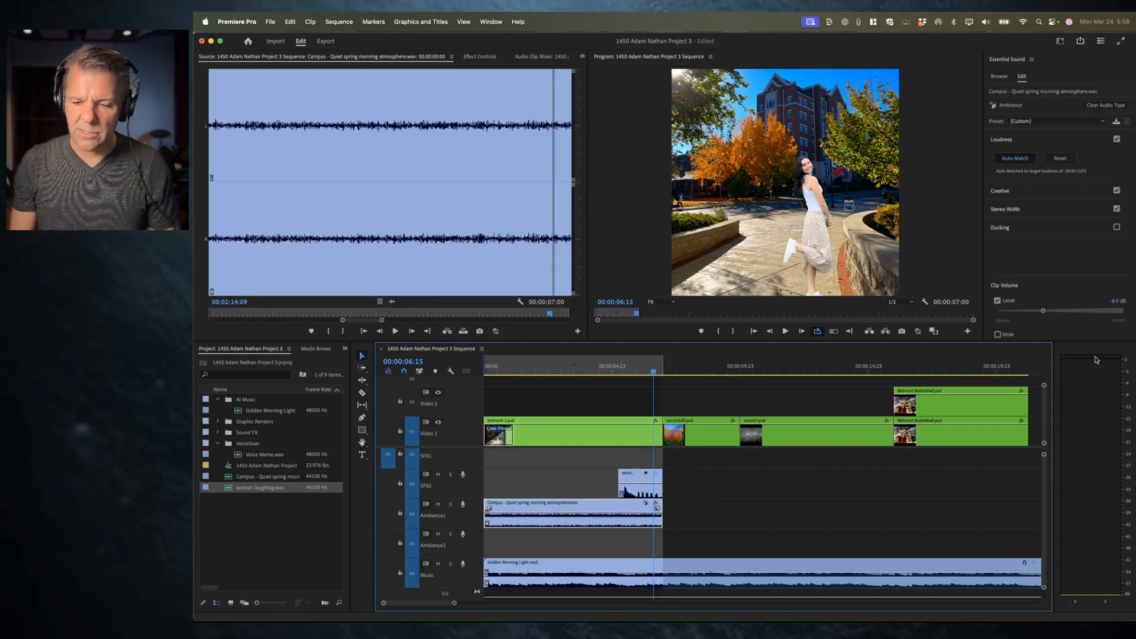
Step: Turn on Creative reverb for the Campus ambience clip using the Outside Ambience preset
click(1043, 303)
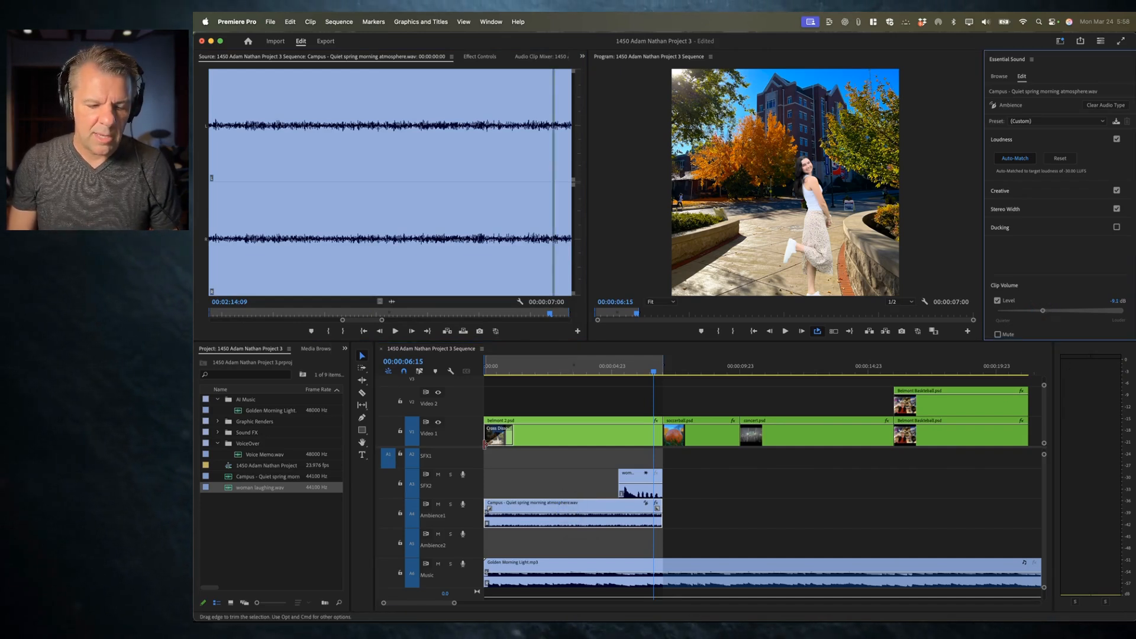
key(space)
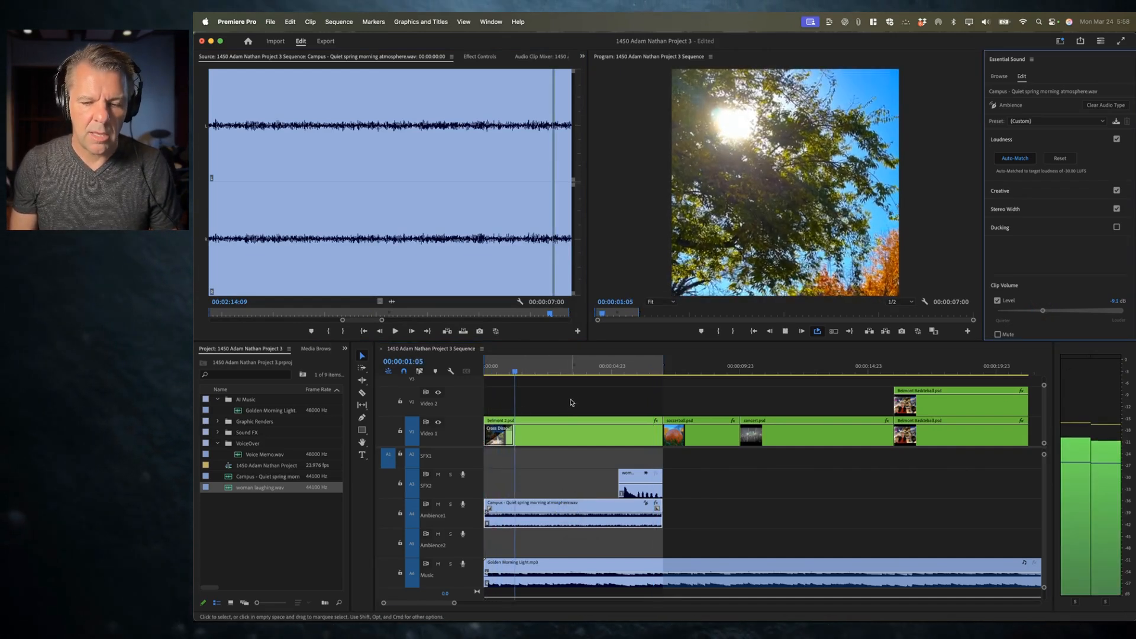
key(space)
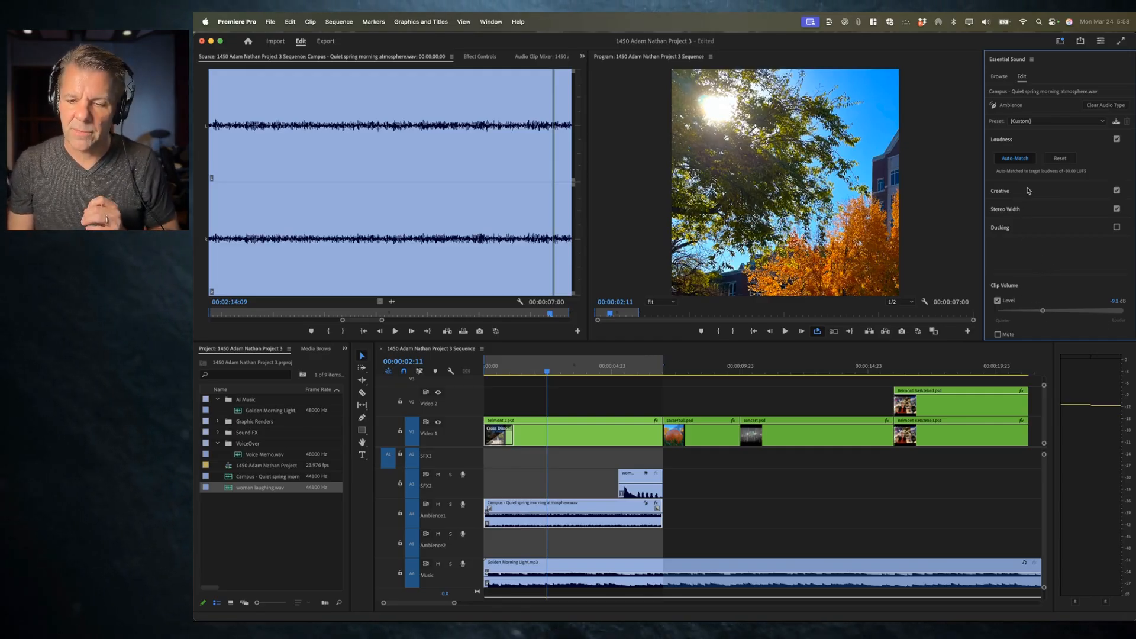
click(1022, 140)
click(1037, 160)
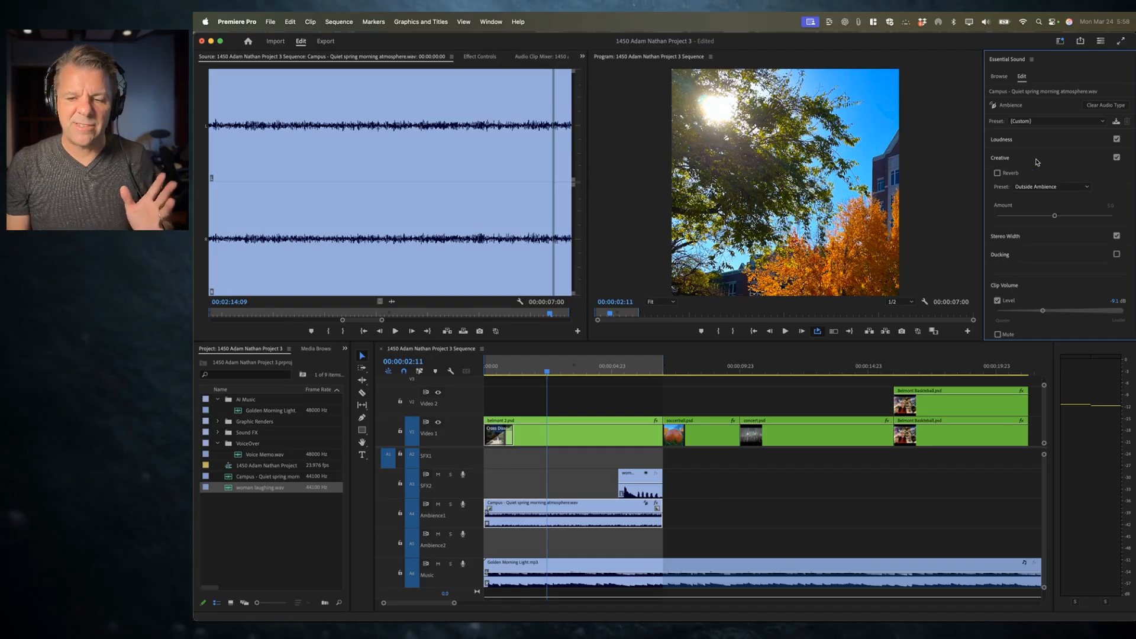
click(1007, 174)
click(1034, 188)
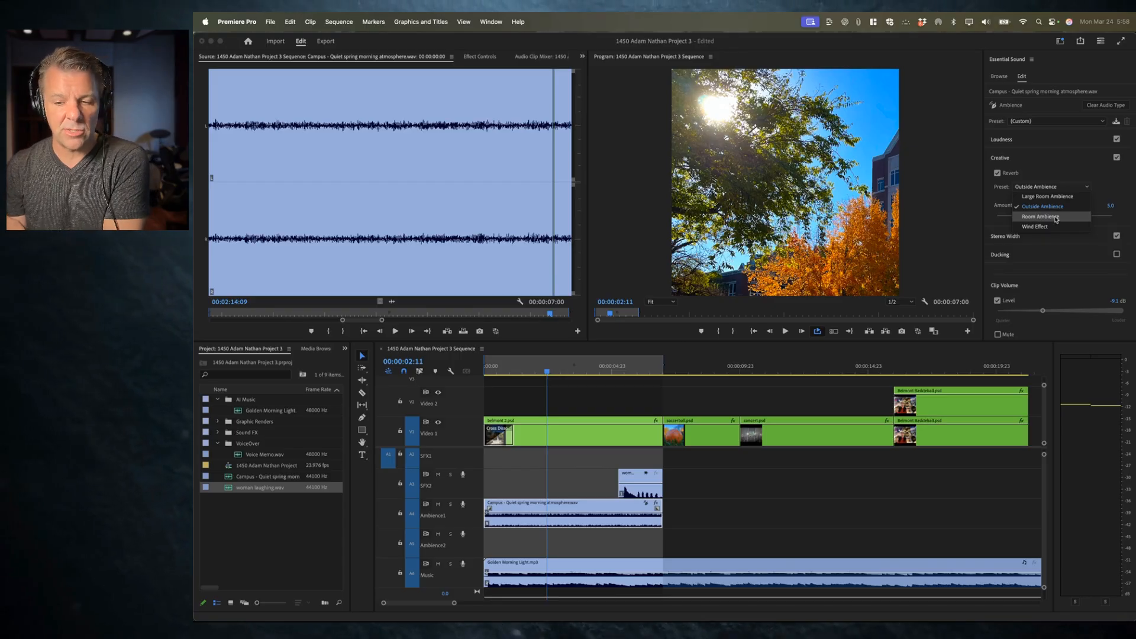
click(1060, 165)
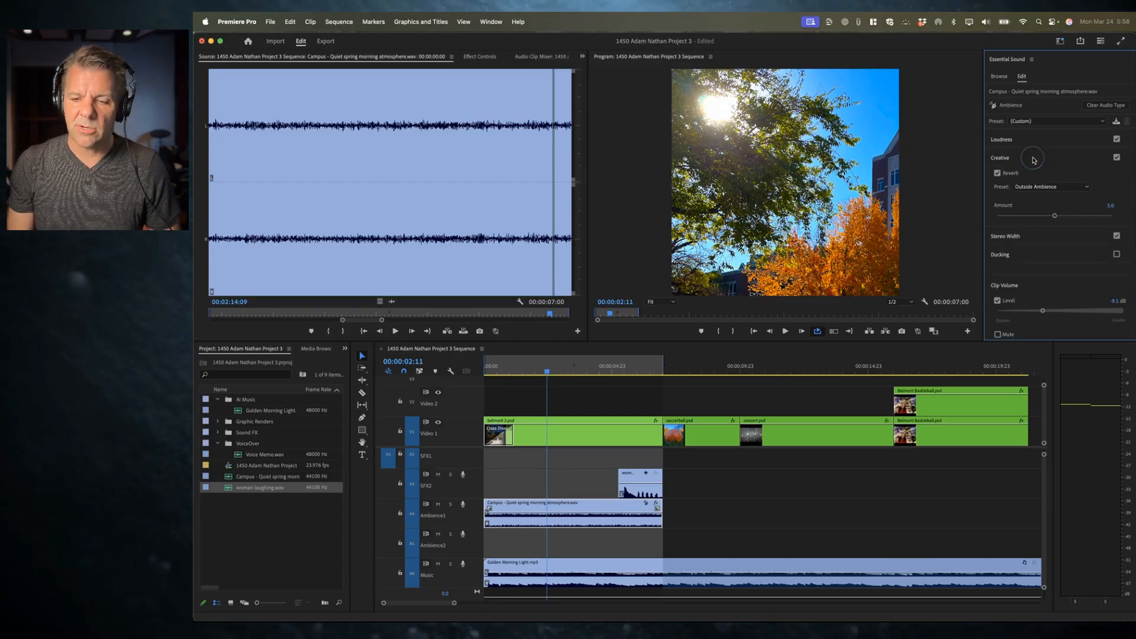
Step: Solo the Ambience1 track and toggle the Creative effect on and off during playback to compare
click(450, 504)
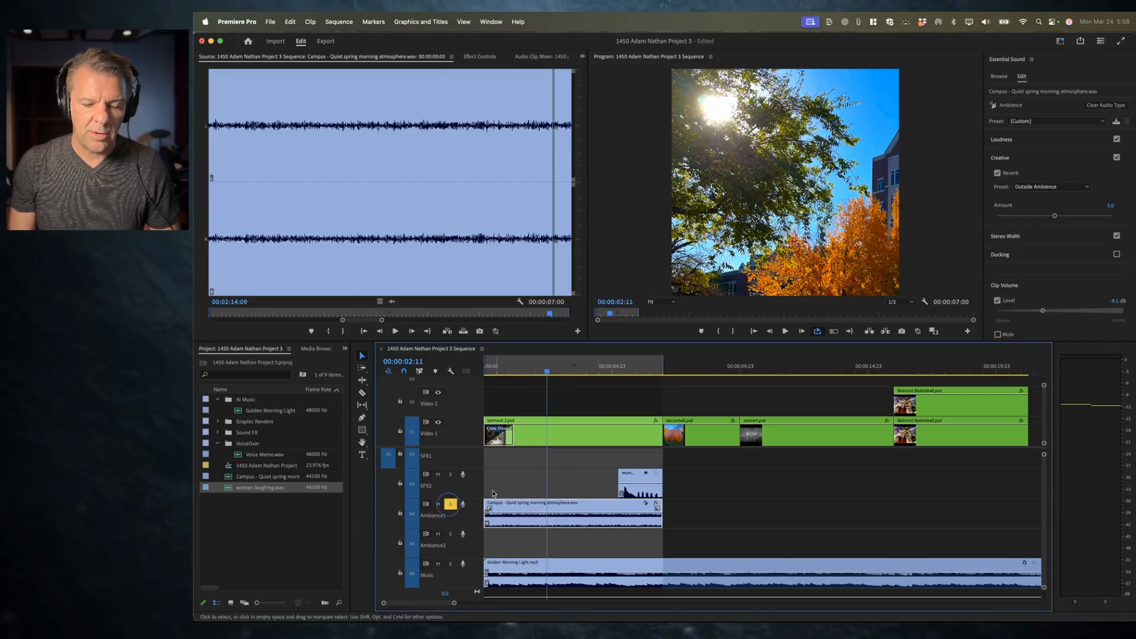
click(1116, 157)
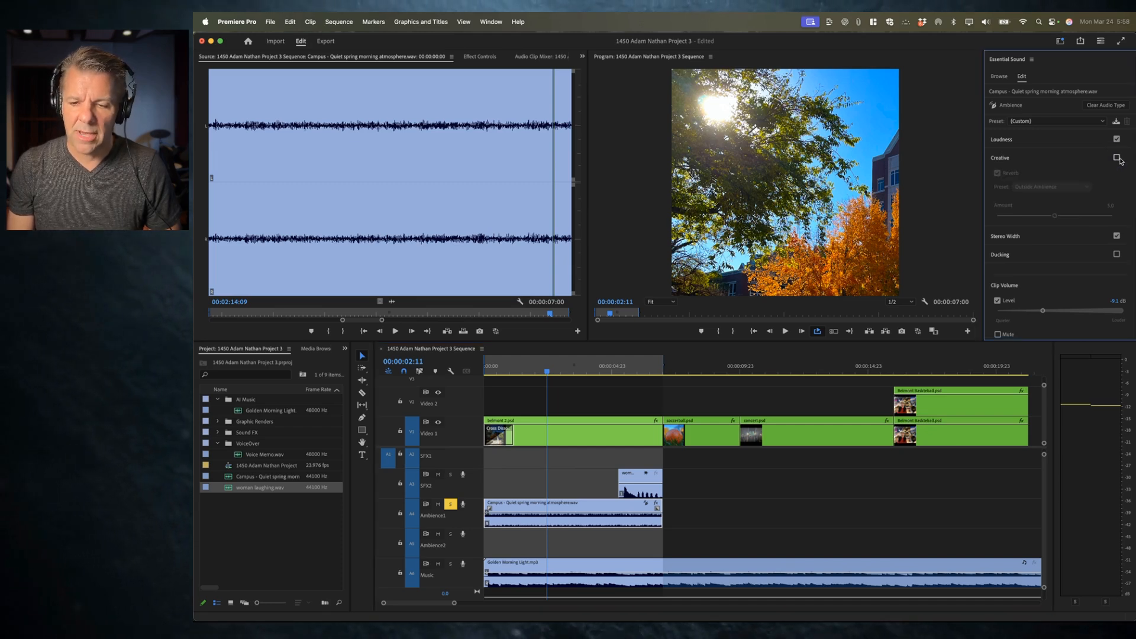
key(space)
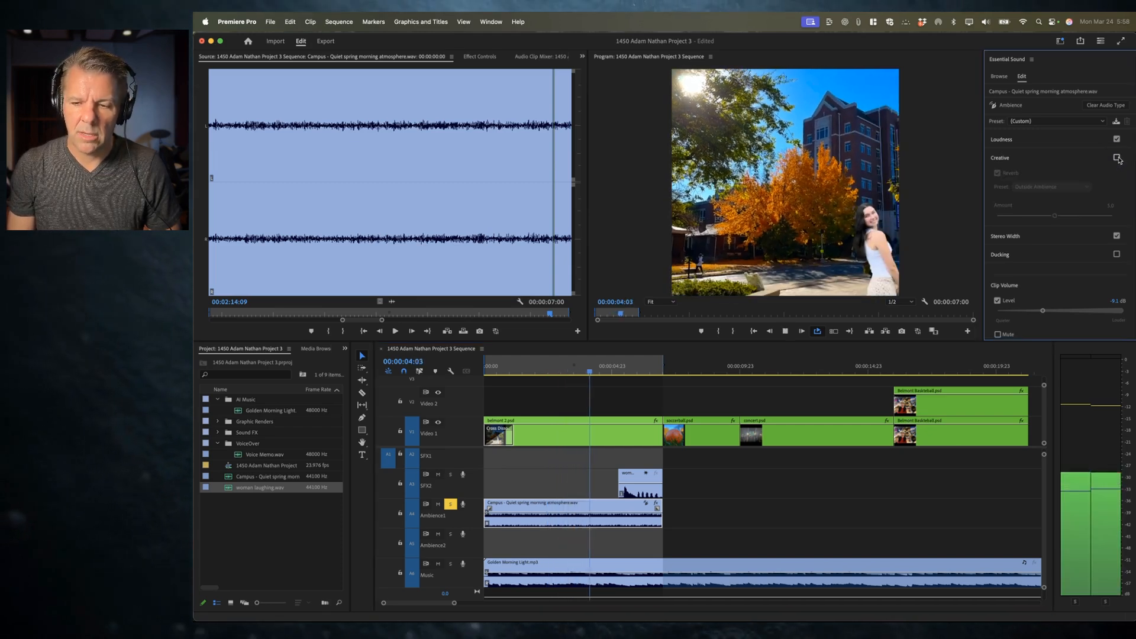
key(space)
click(1116, 157)
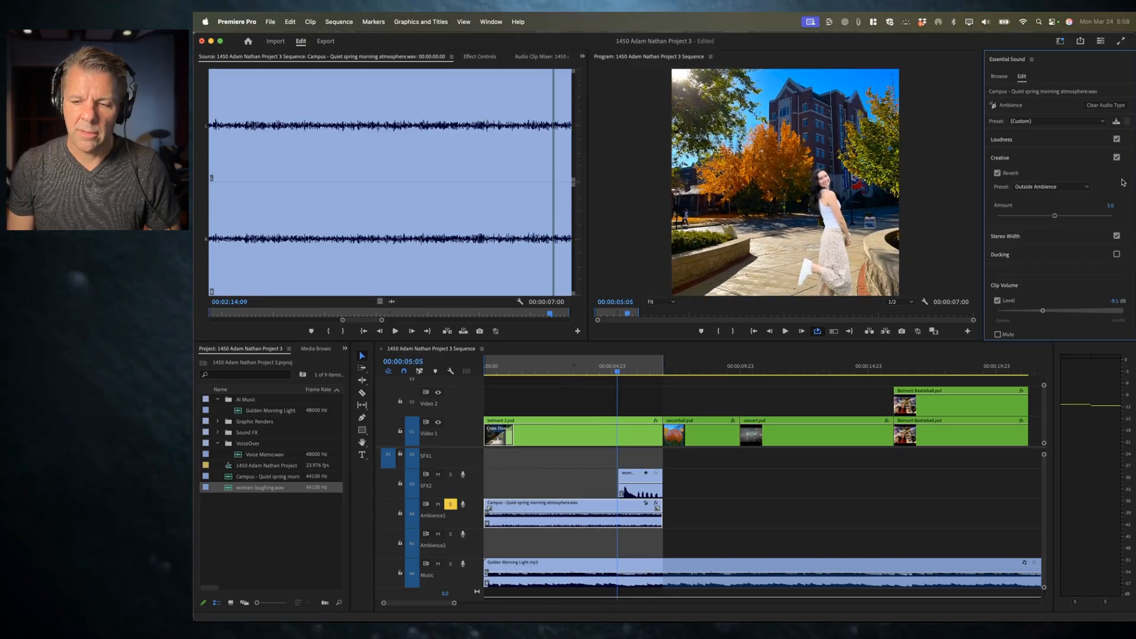
key(space)
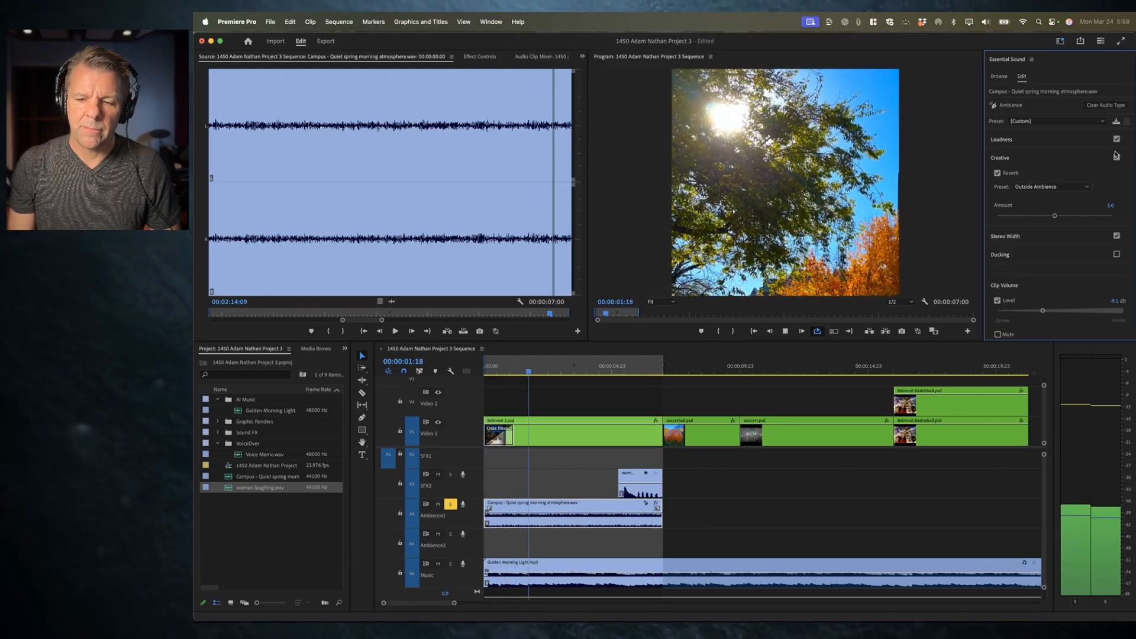
click(1117, 157)
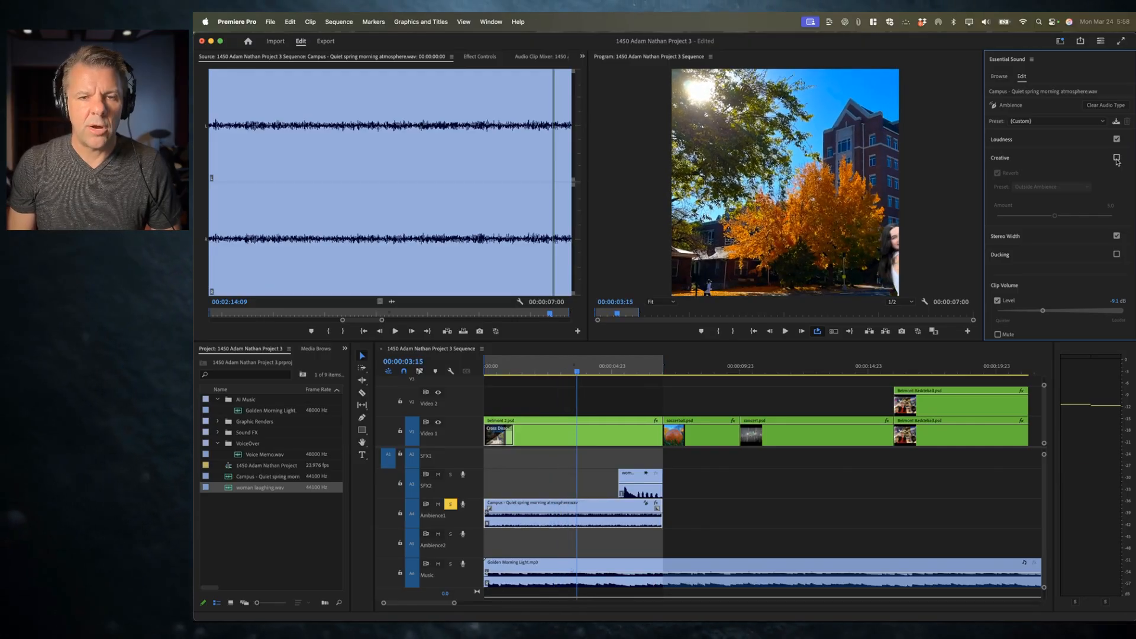
click(1116, 157)
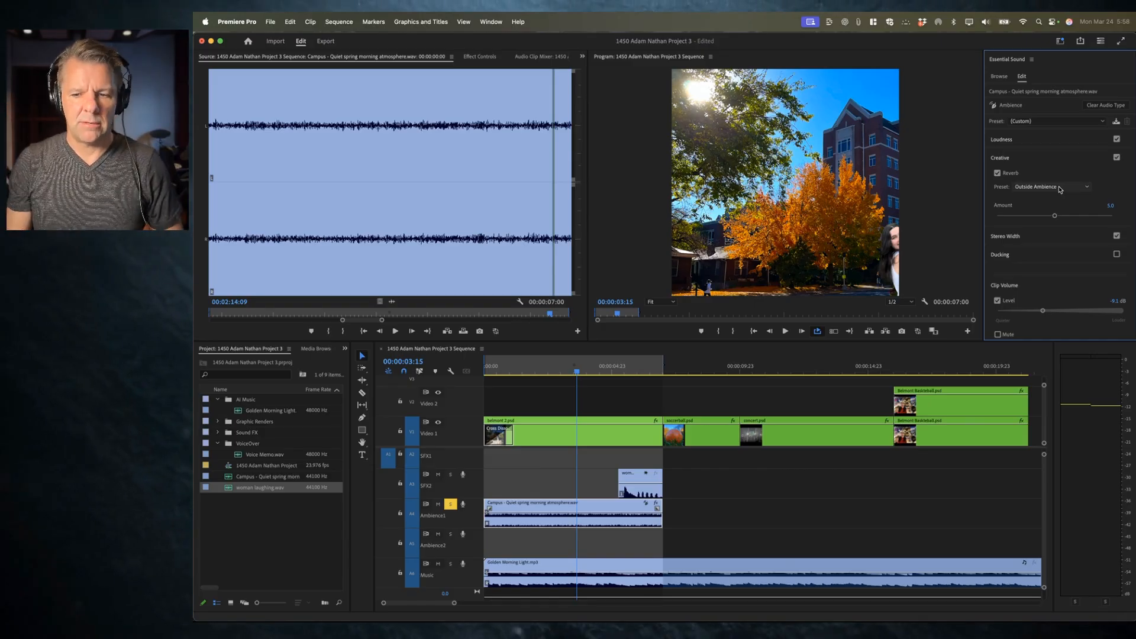
key(space)
Step: Unsolo the Ambience1 track and set the ambience reverb amount to 4.0 while previewing
mouse_move(1056, 218)
mouse_down()
mouse_move(1087, 219)
mouse_move(1062, 218)
mouse_up()
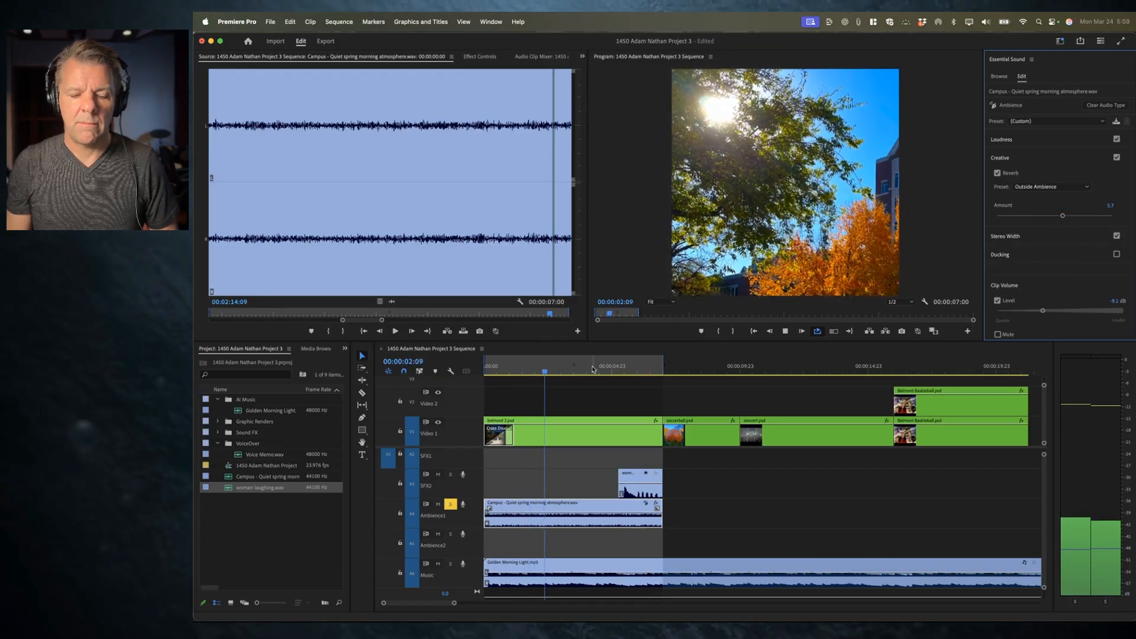
click(451, 504)
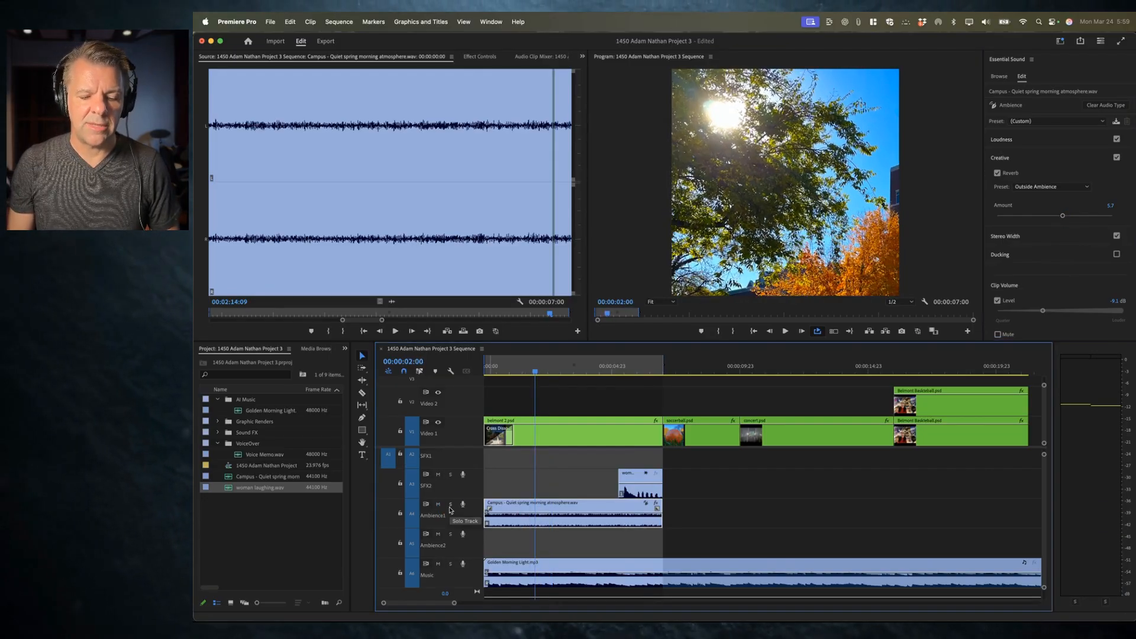
key(space)
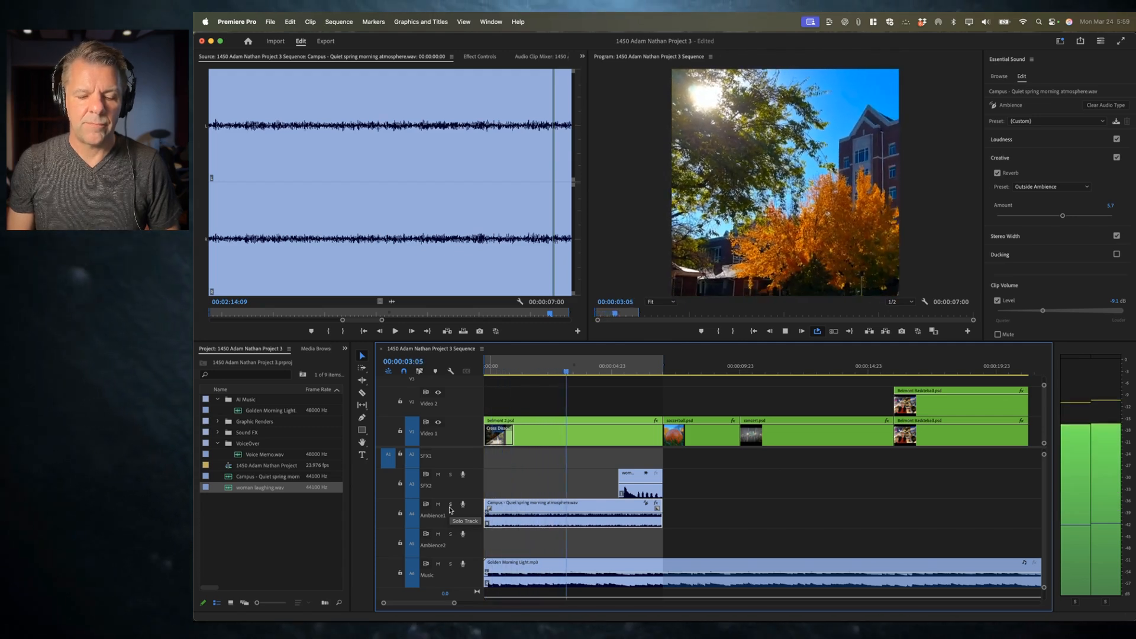
key(space)
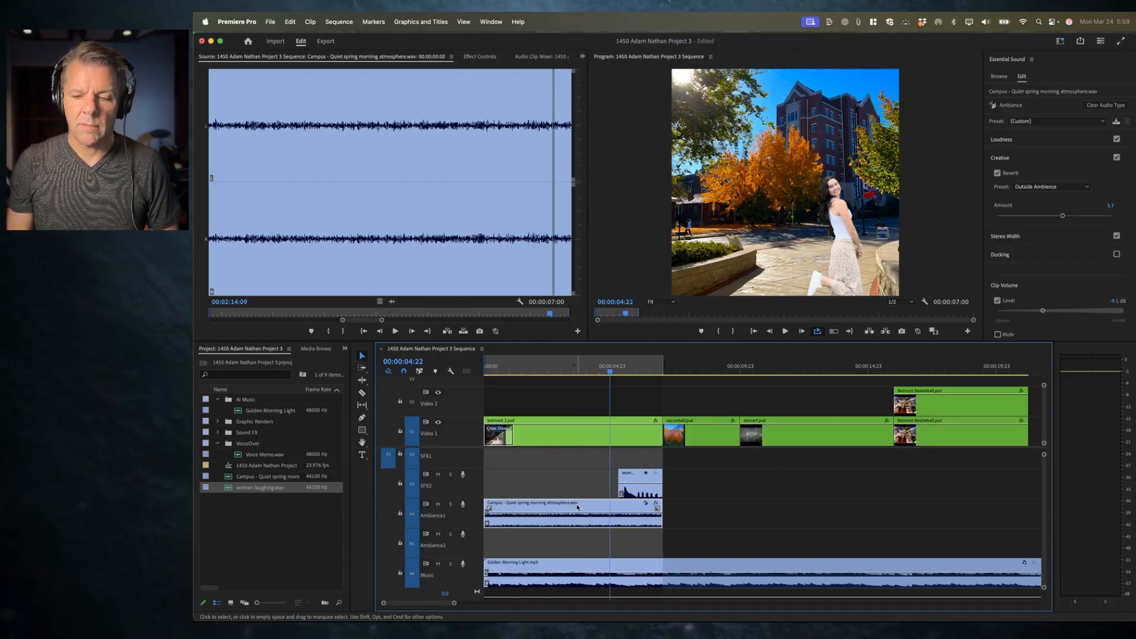
drag(1064, 217, 1047, 217)
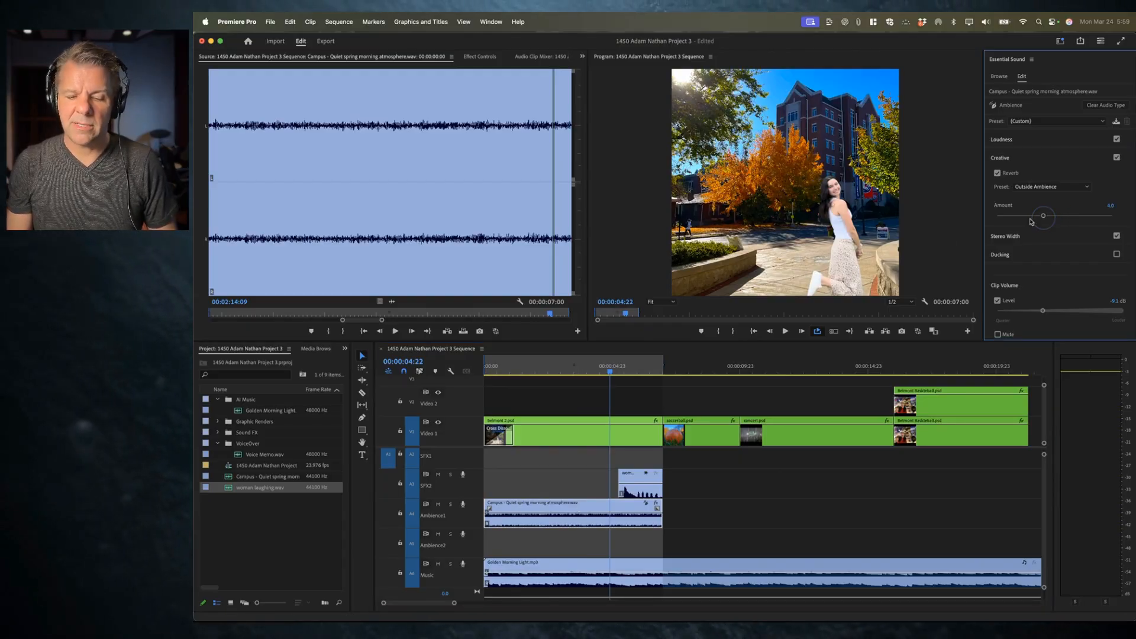
Step: Play the sequence from the start to review the ambience reverb
click(534, 506)
key(Home)
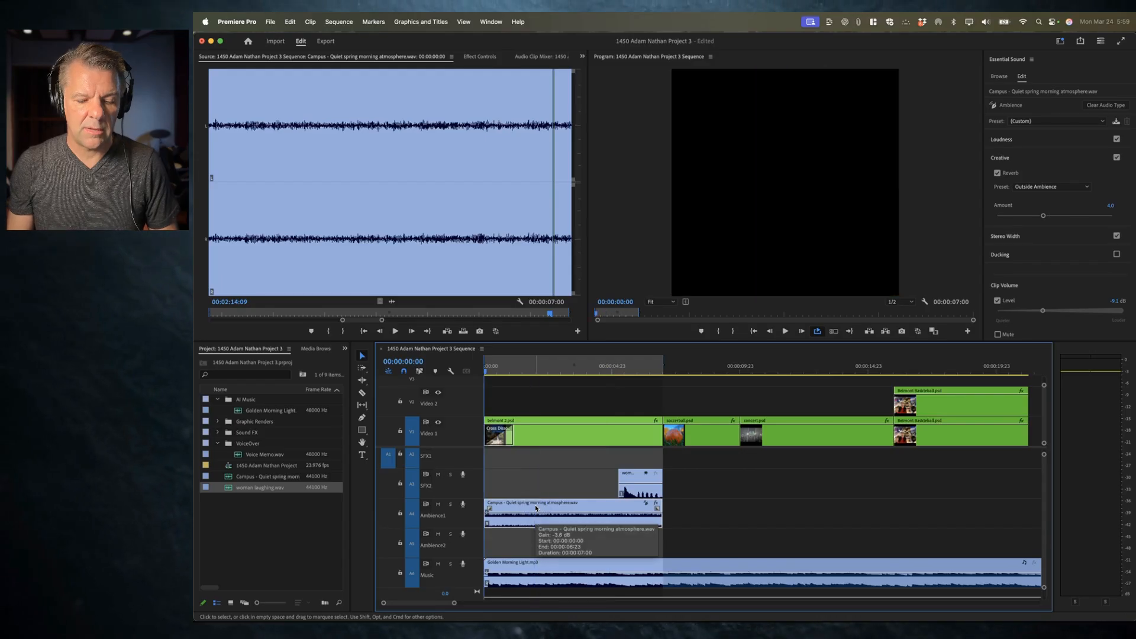
key(space)
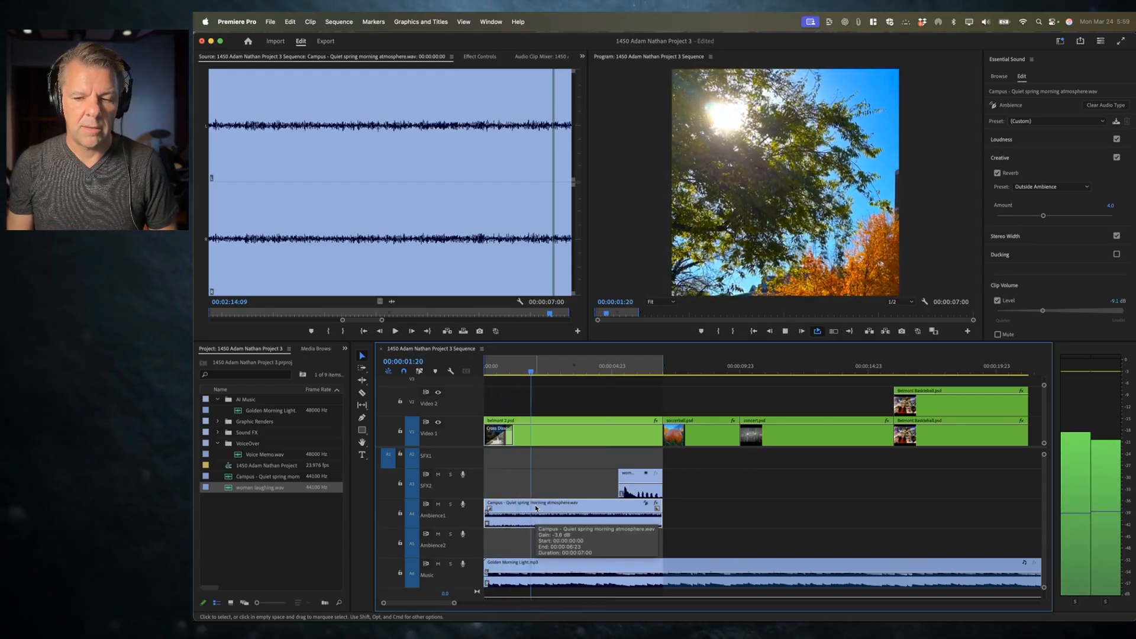
key(space)
Step: Auto-match the loudness of the woman laughing clip and preview it
click(643, 491)
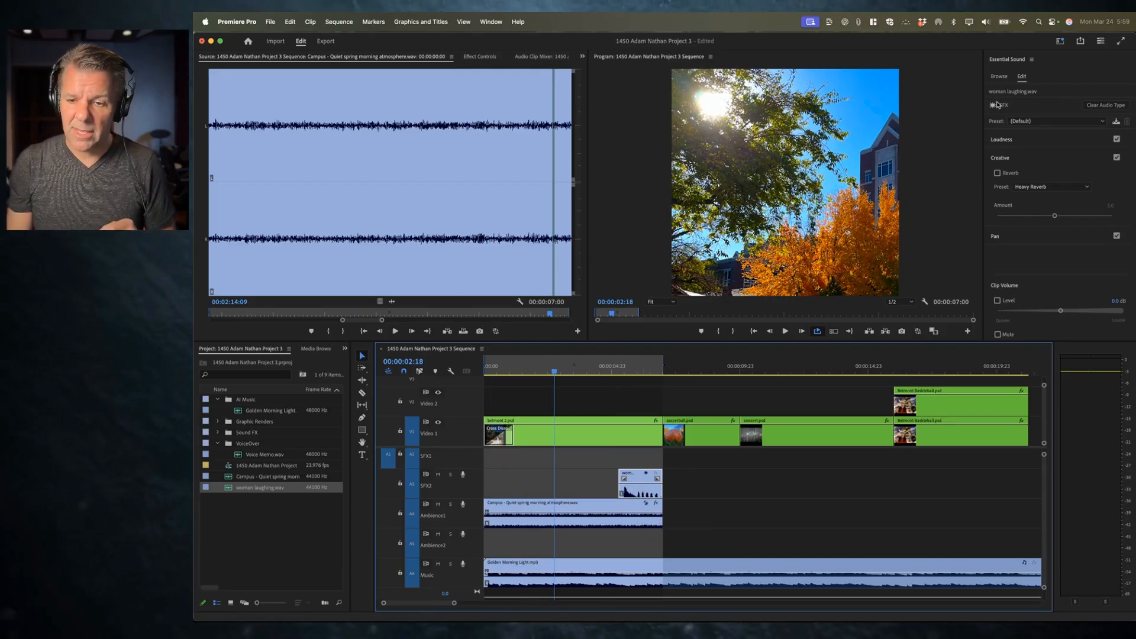
click(1015, 145)
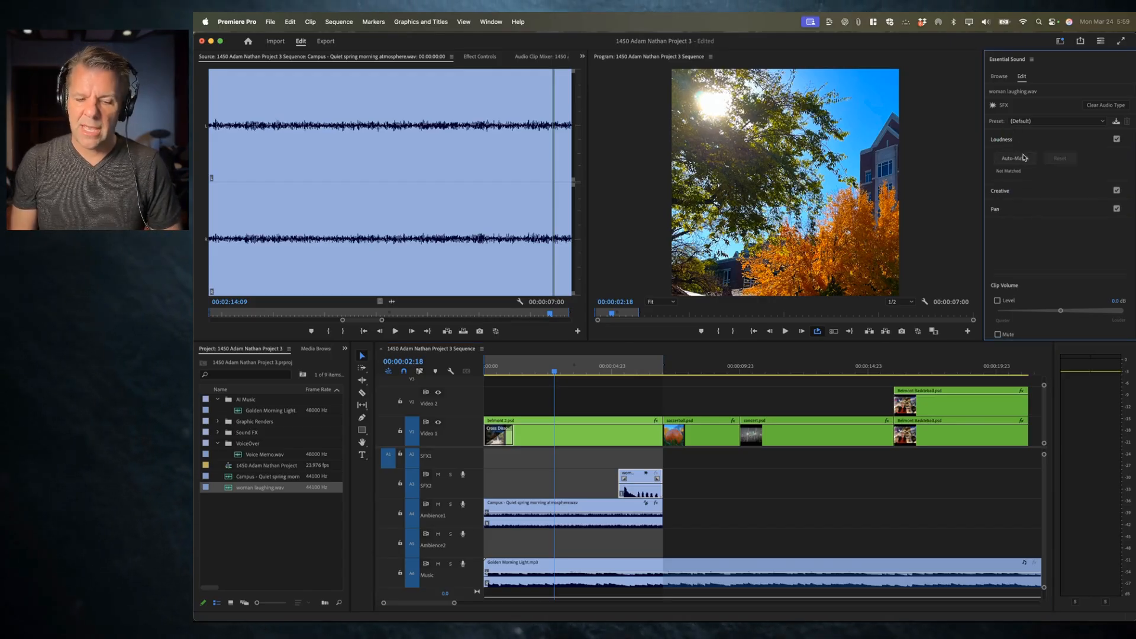
click(1020, 158)
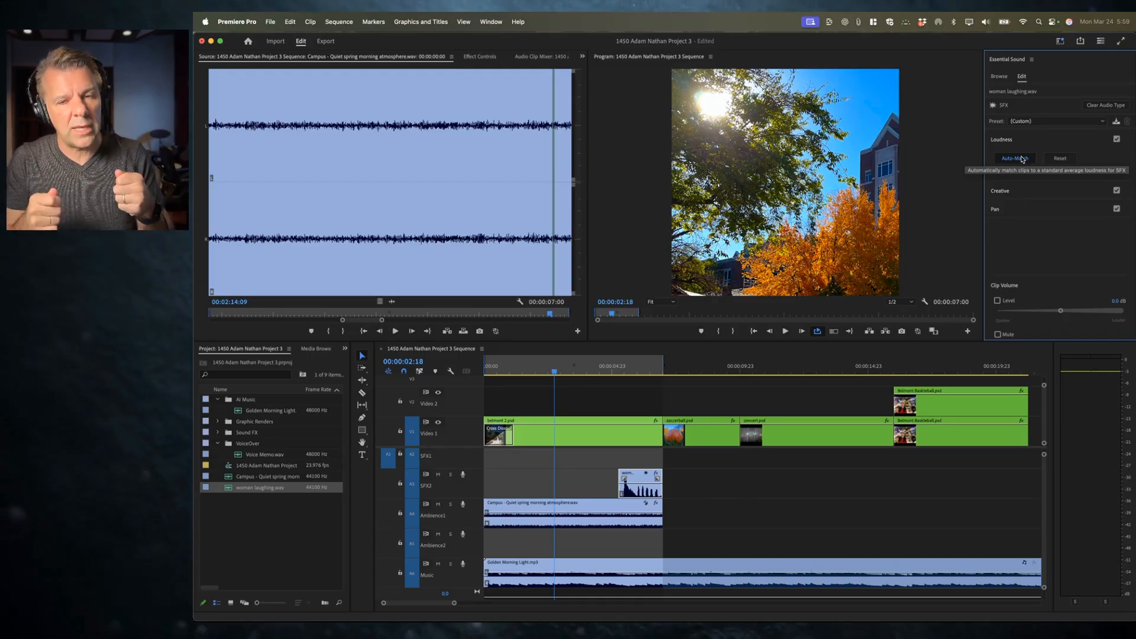
click(1023, 159)
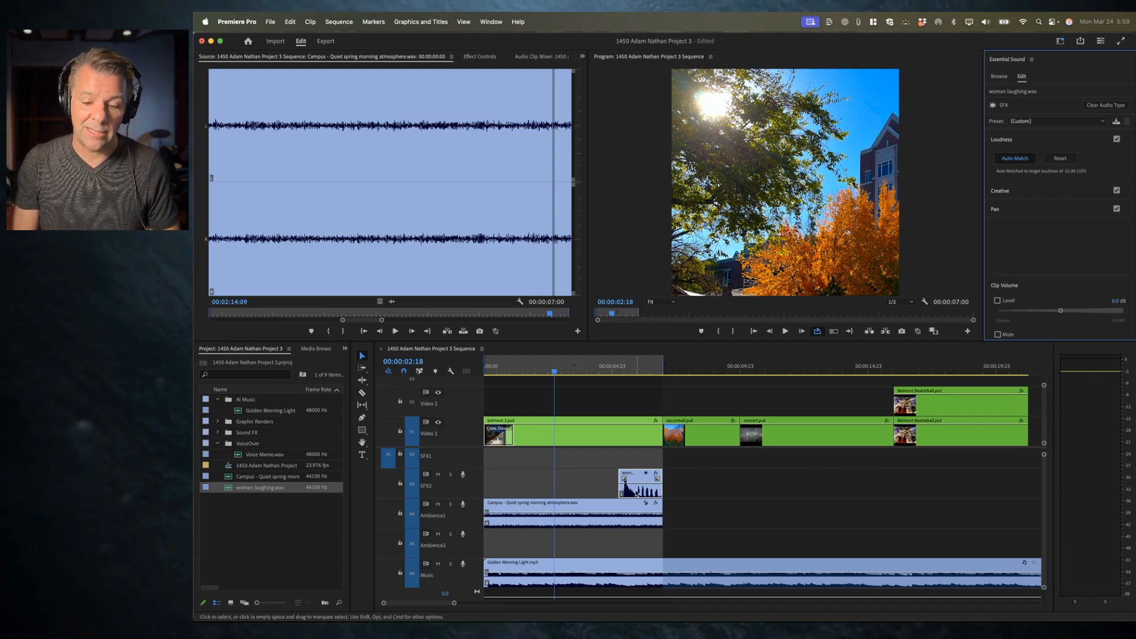
key(space)
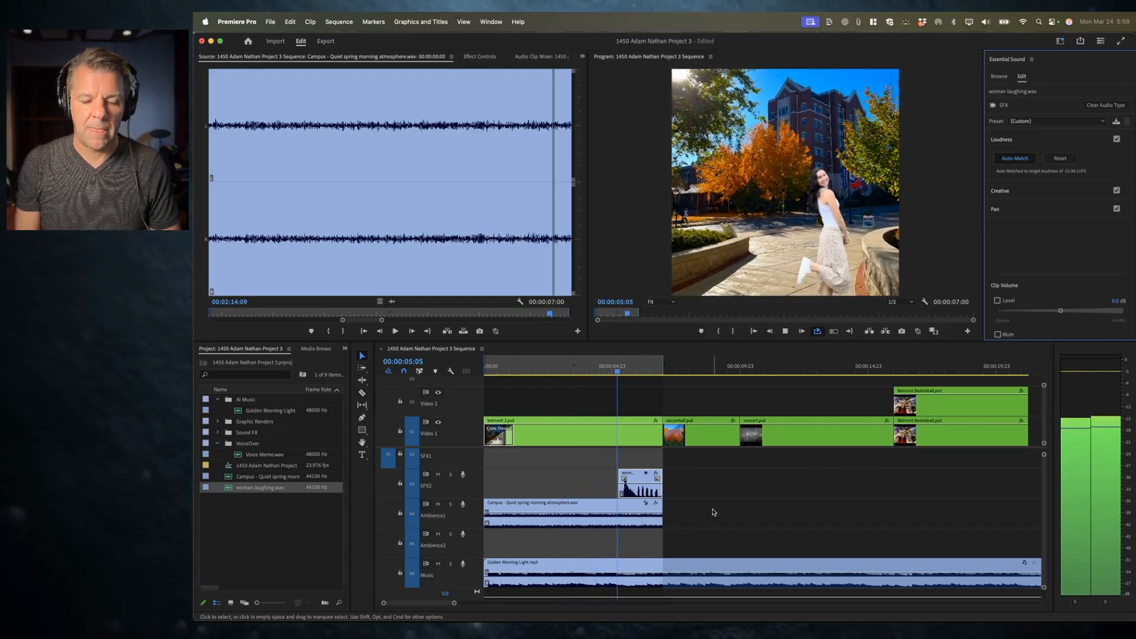
key(space)
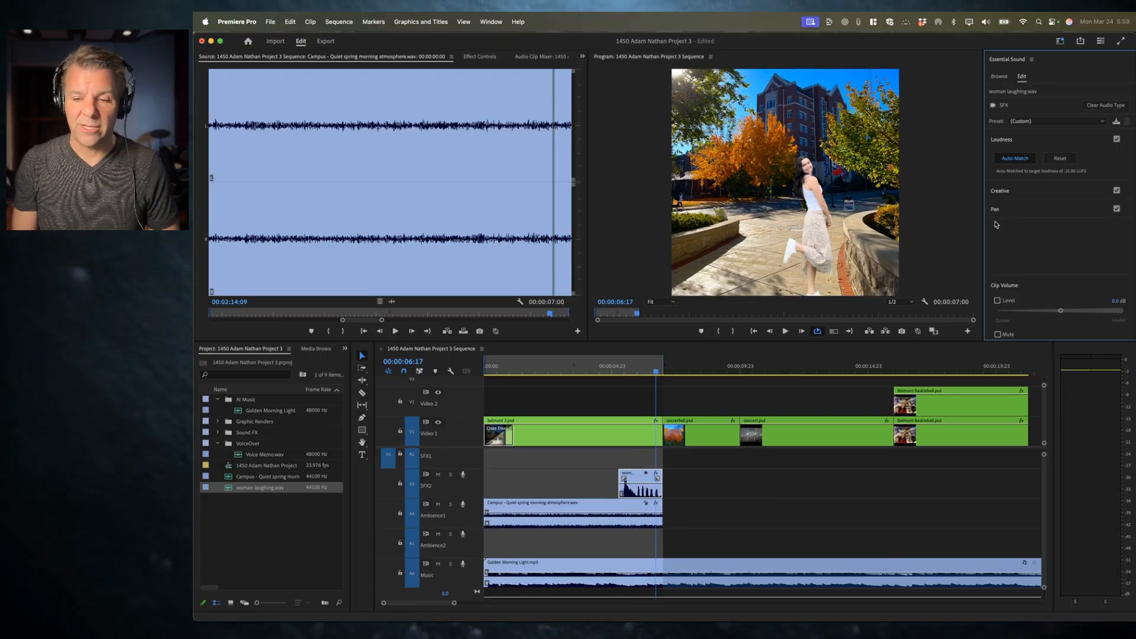
click(1018, 161)
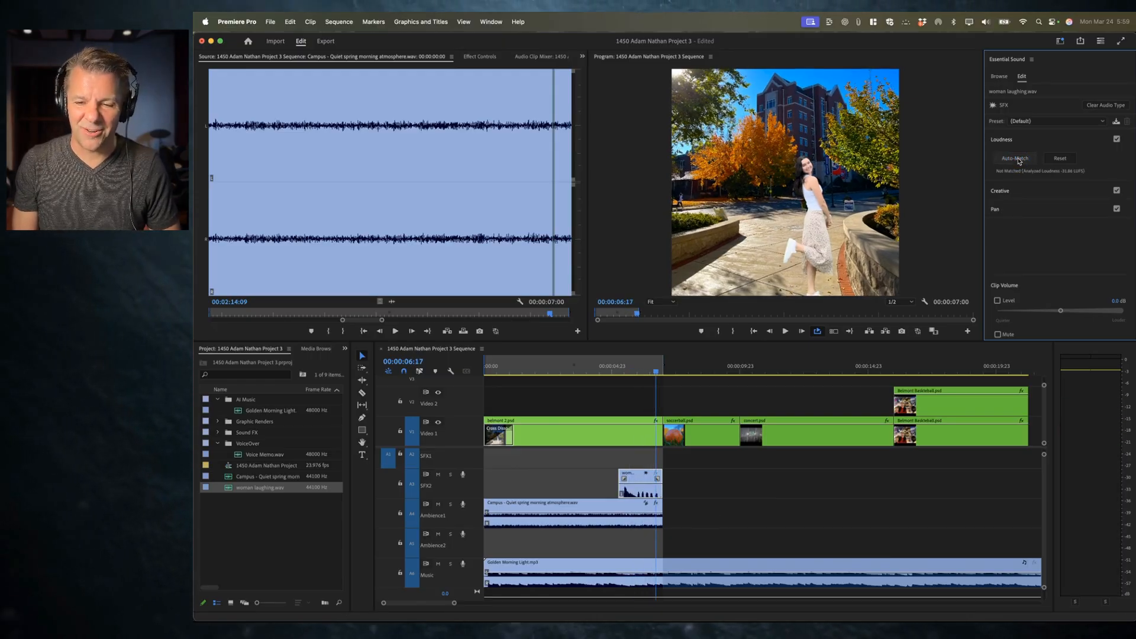
Step: Enable reverb on the laughing clip with the Outside Reverb preset and lower its volume to about -26.1 dB
click(1010, 139)
click(1009, 159)
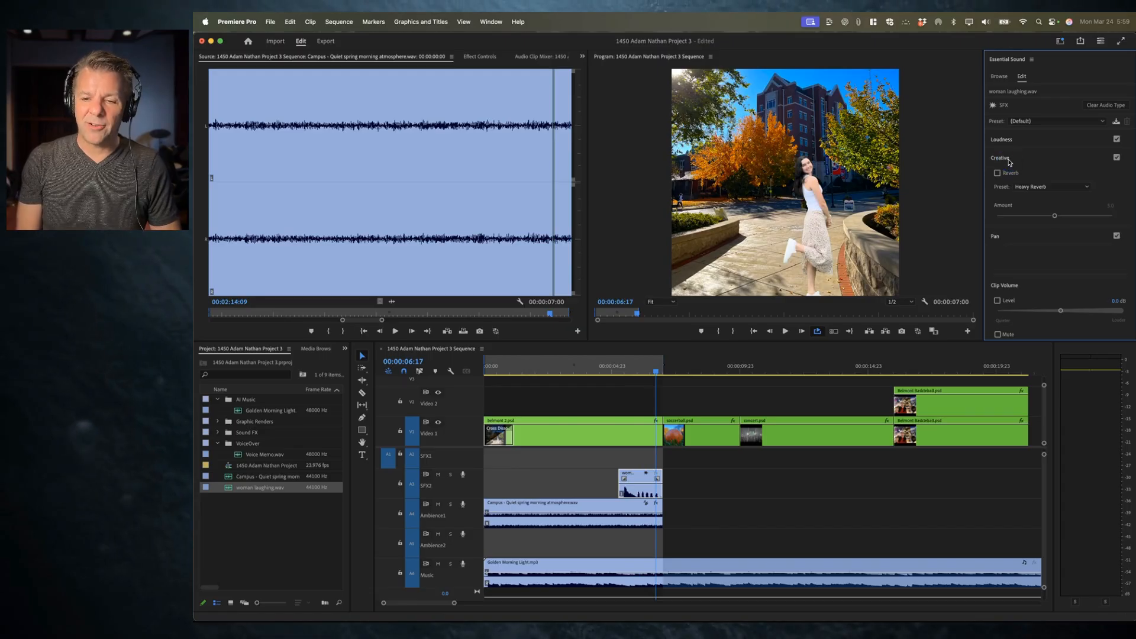
click(1006, 174)
click(1044, 187)
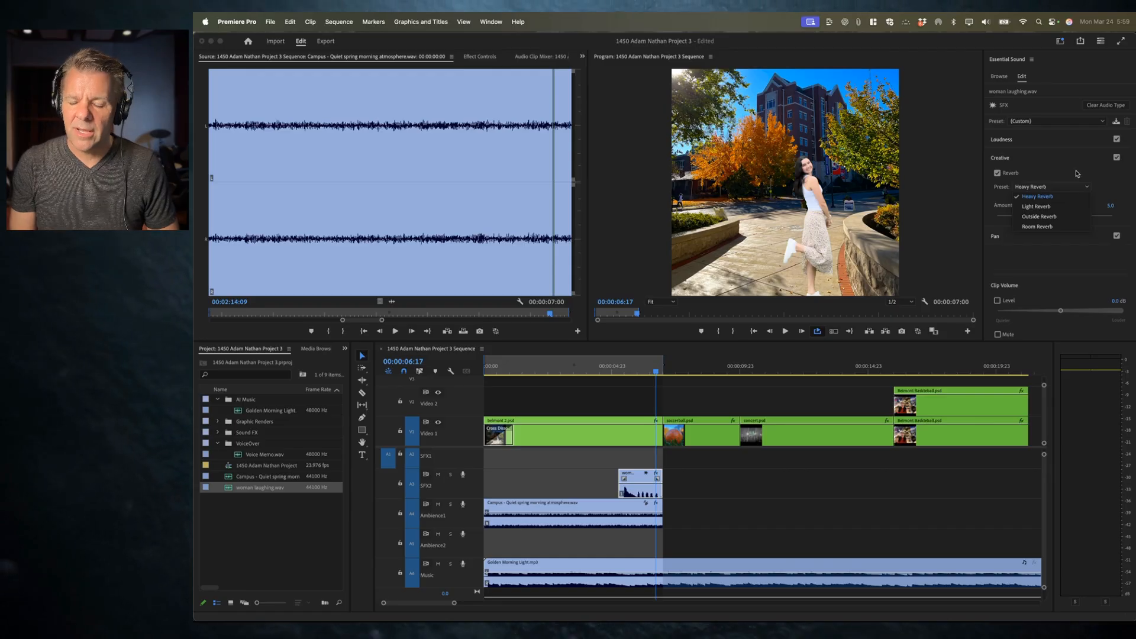
click(1039, 216)
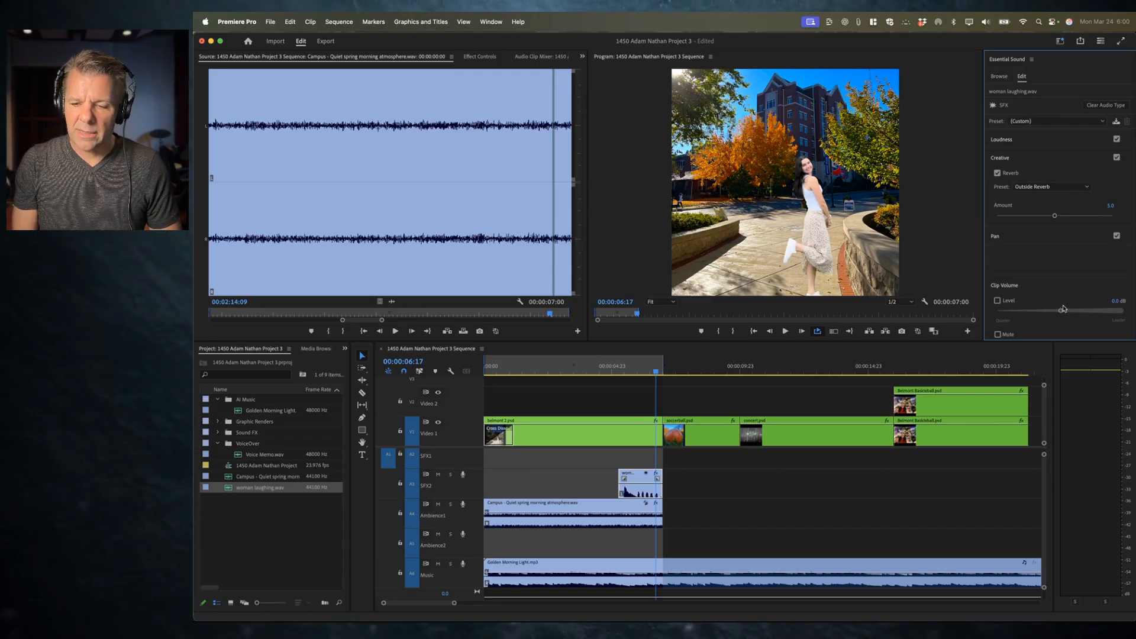
drag(1009, 312, 1017, 313)
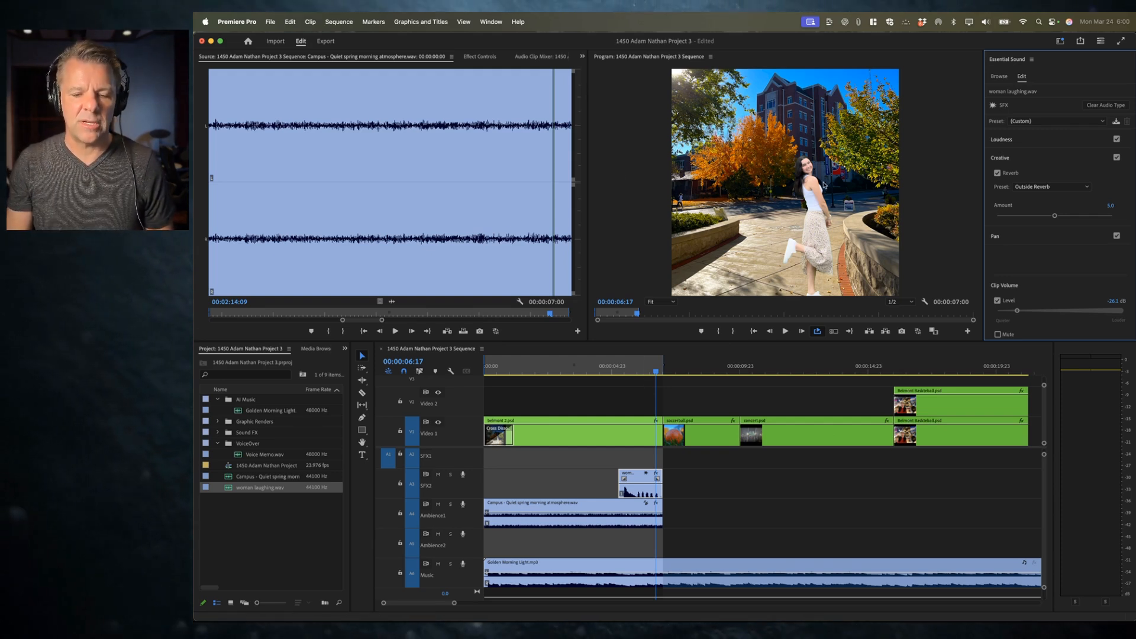
Step: Play the sequence from the start to review the laughter and ambience mix
click(521, 543)
key(Home)
key(space)
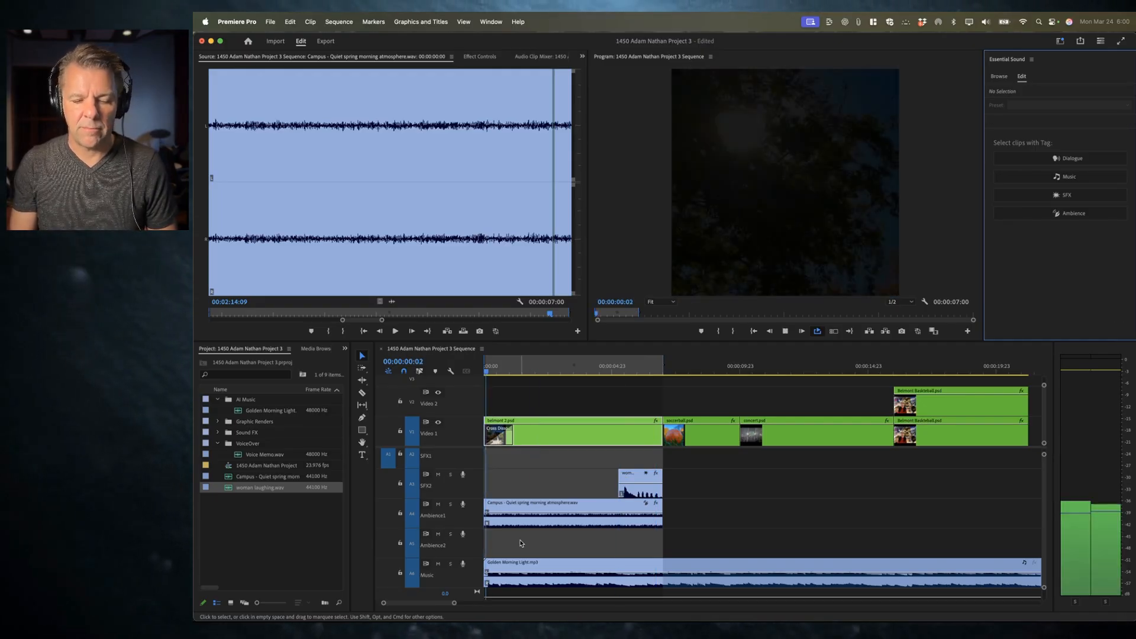
click(640, 493)
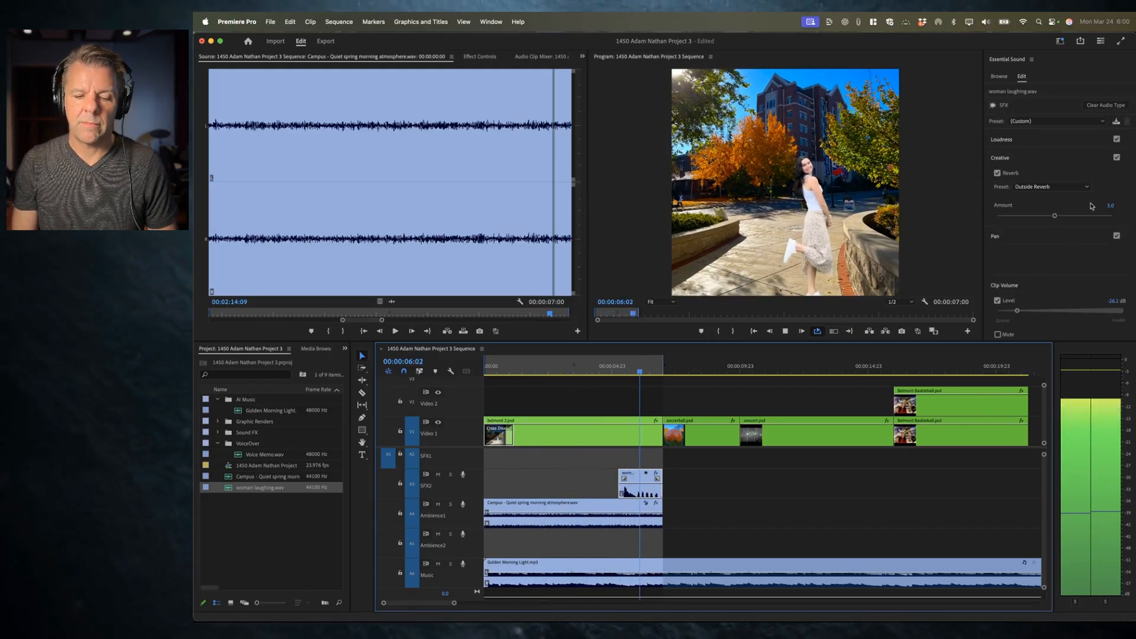
key(space)
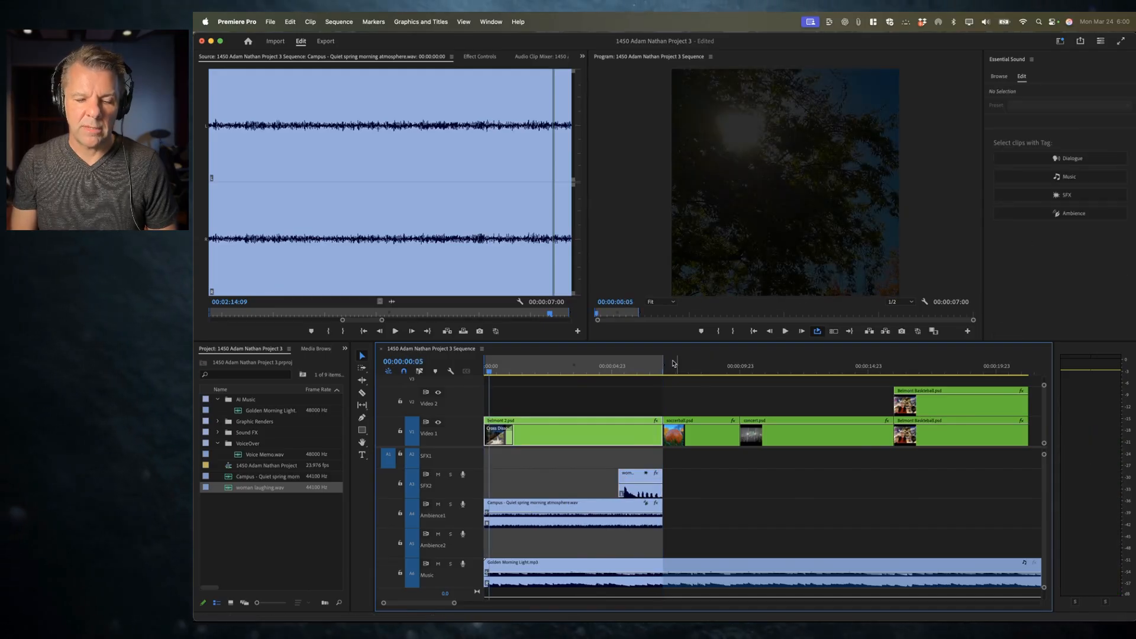
click(618, 365)
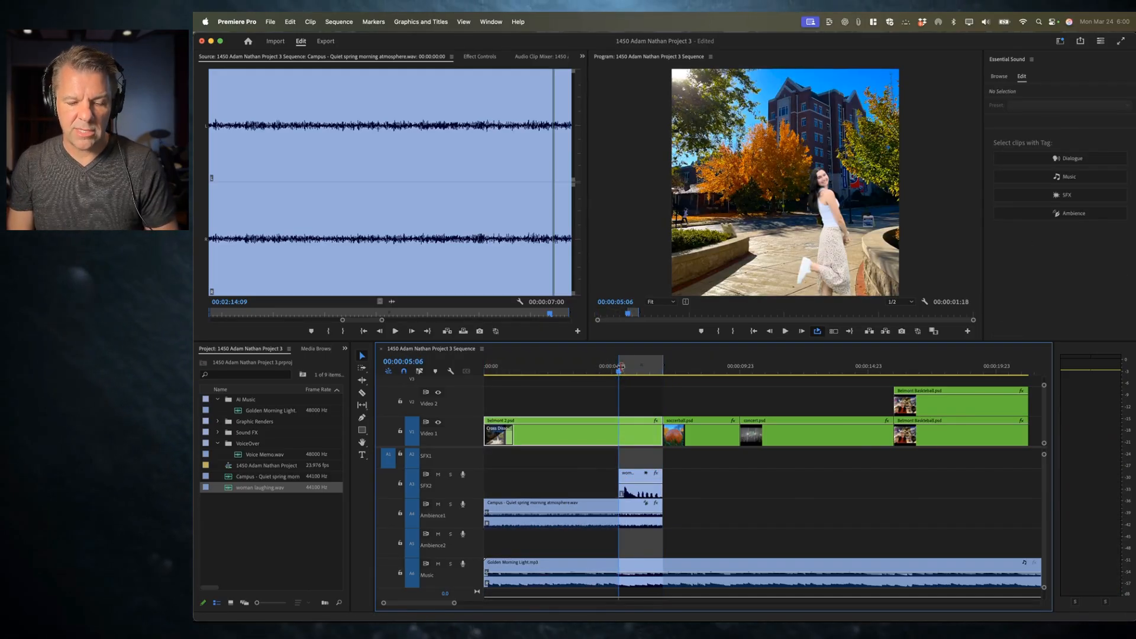
Step: Set the woman laughing clip's volume to about -4.2 dB and preview it
click(638, 482)
drag(1027, 314, 1033, 312)
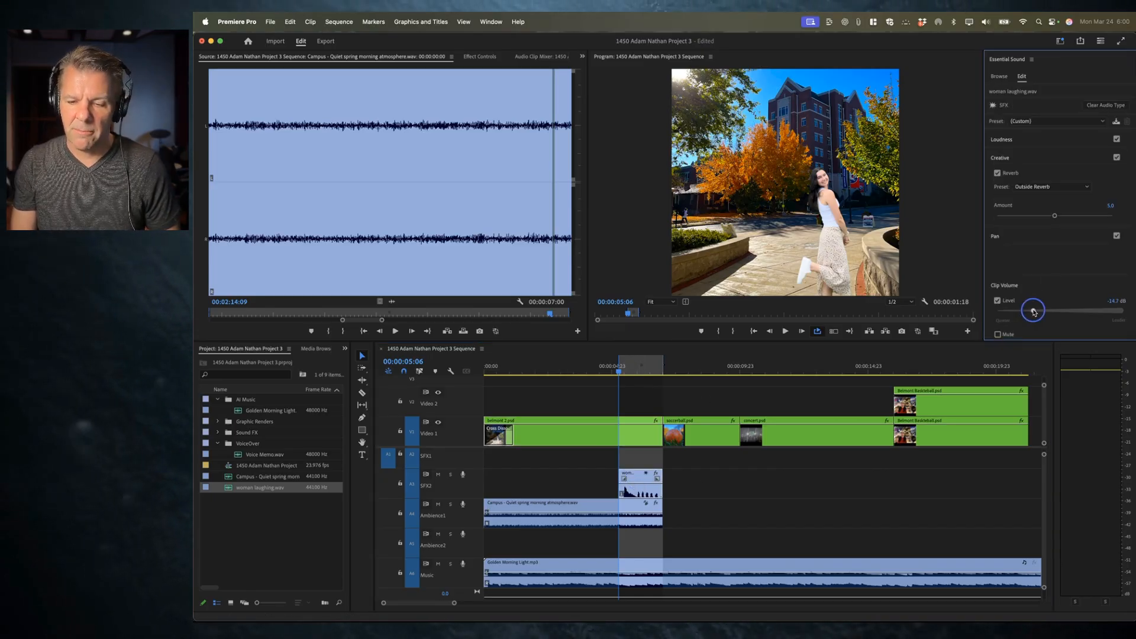
key(space)
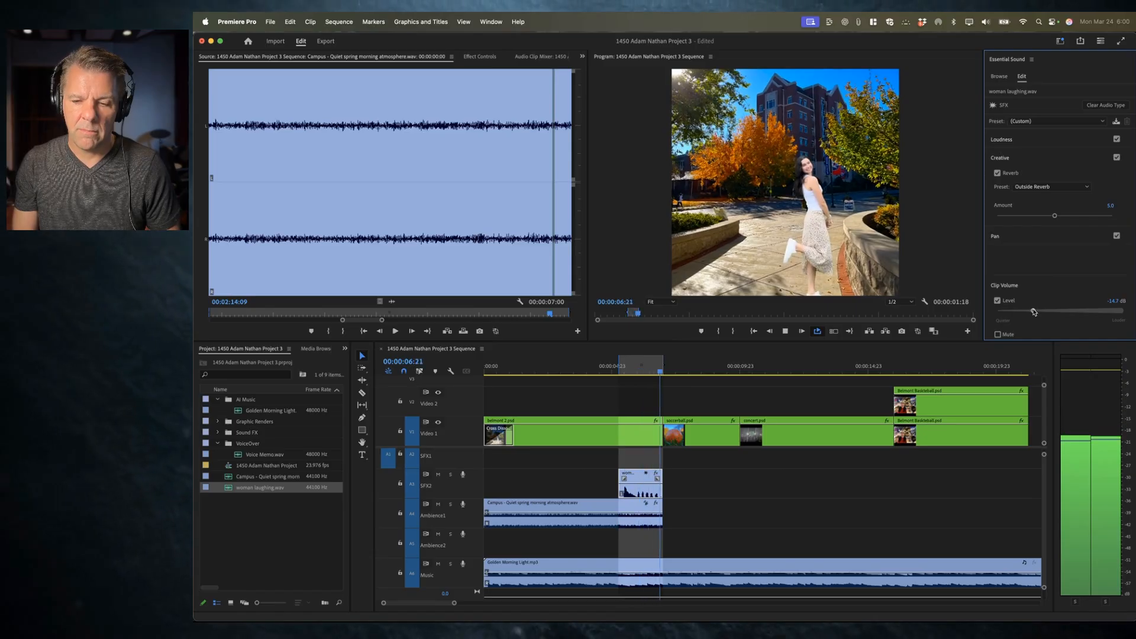
key(space)
drag(1034, 312, 1052, 311)
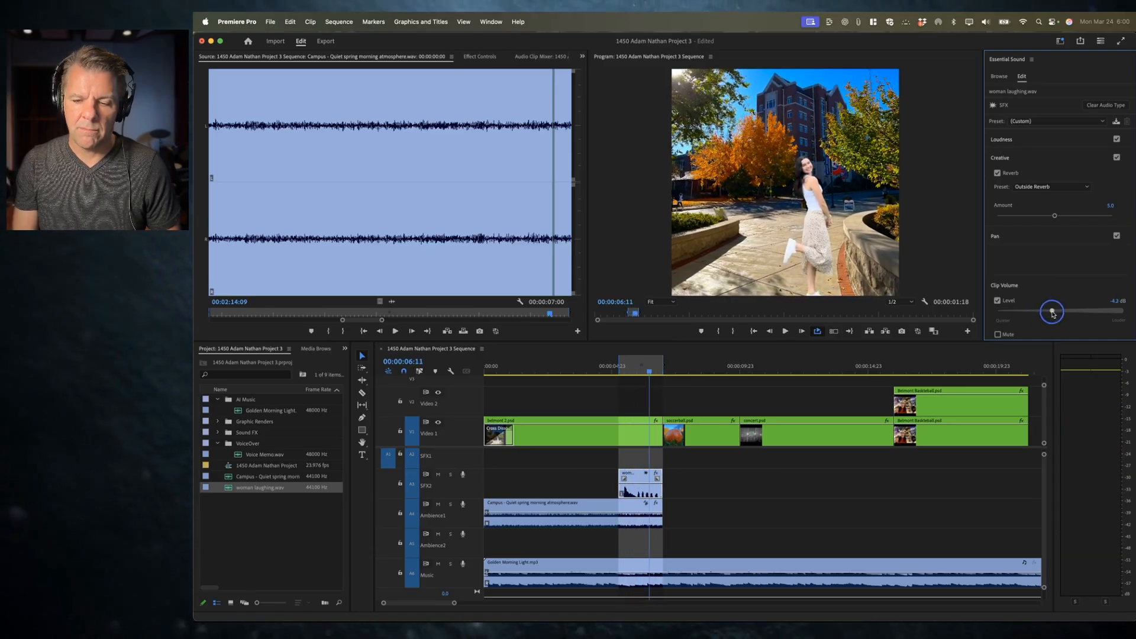
key(space)
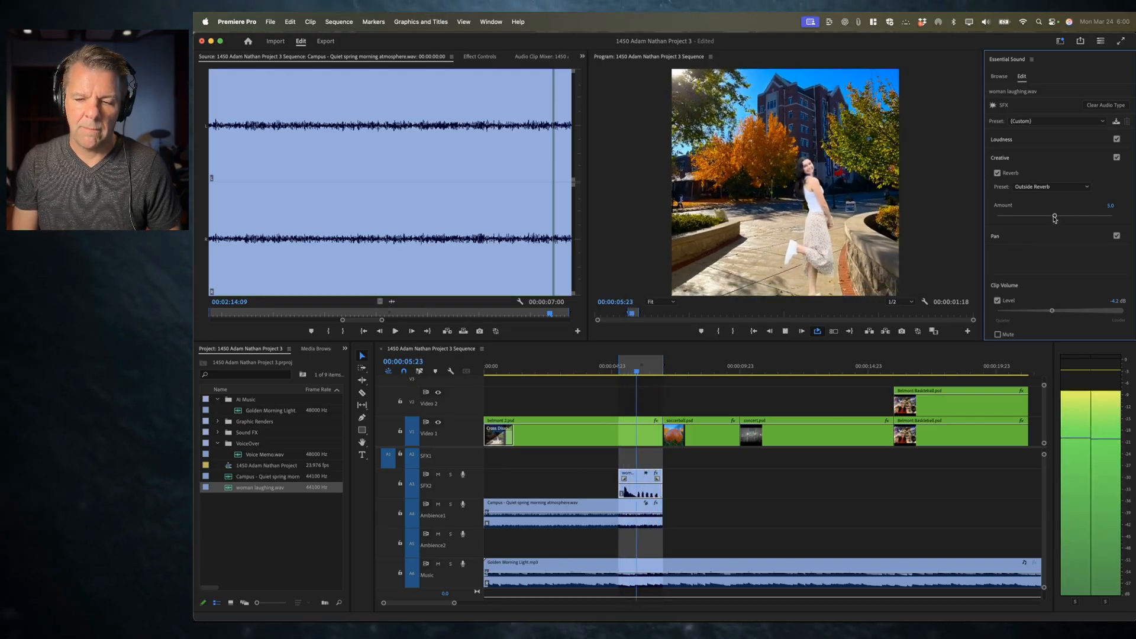
key(space)
Step: Set the laughing clip's reverb amount to about 4.6 and preview the result
drag(1054, 216, 1060, 218)
key(space)
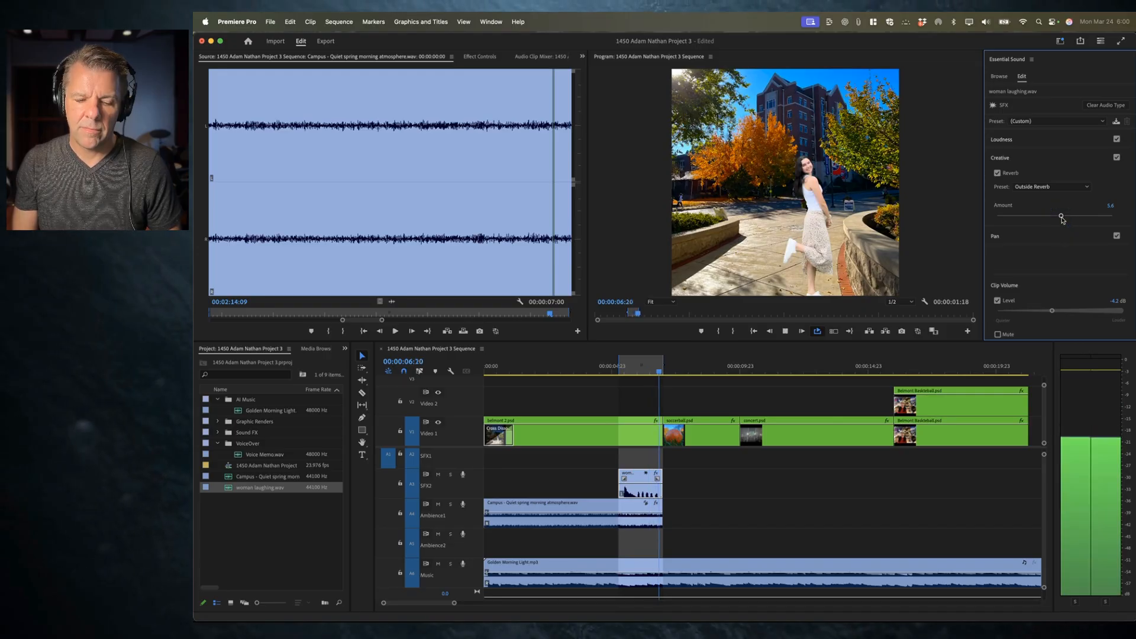
key(space)
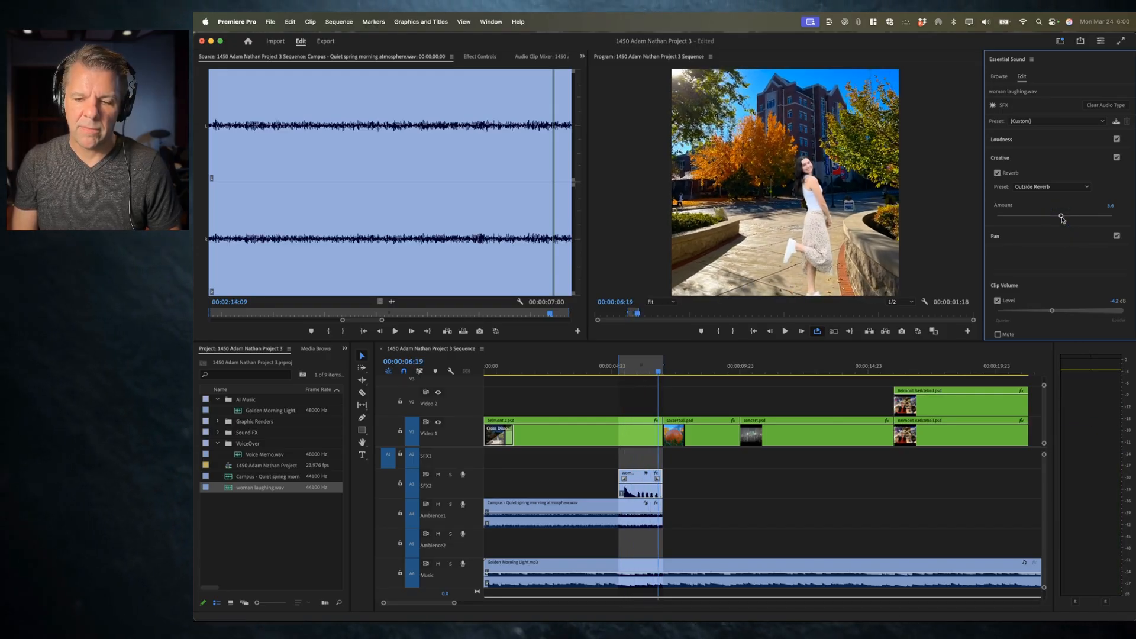
drag(1070, 220, 1049, 220)
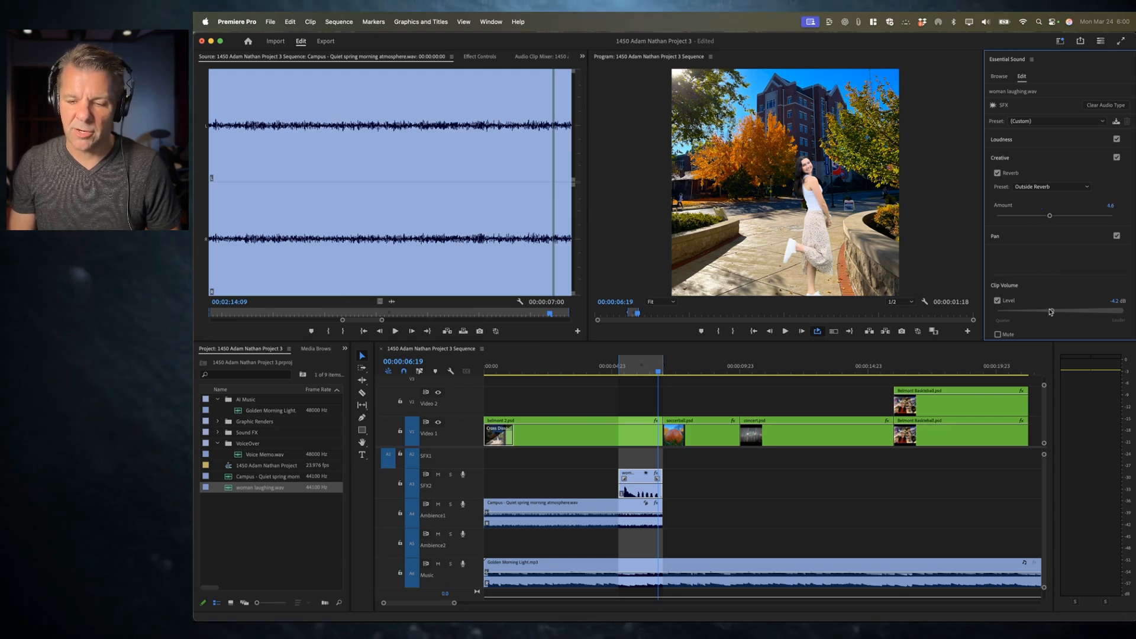
key(space)
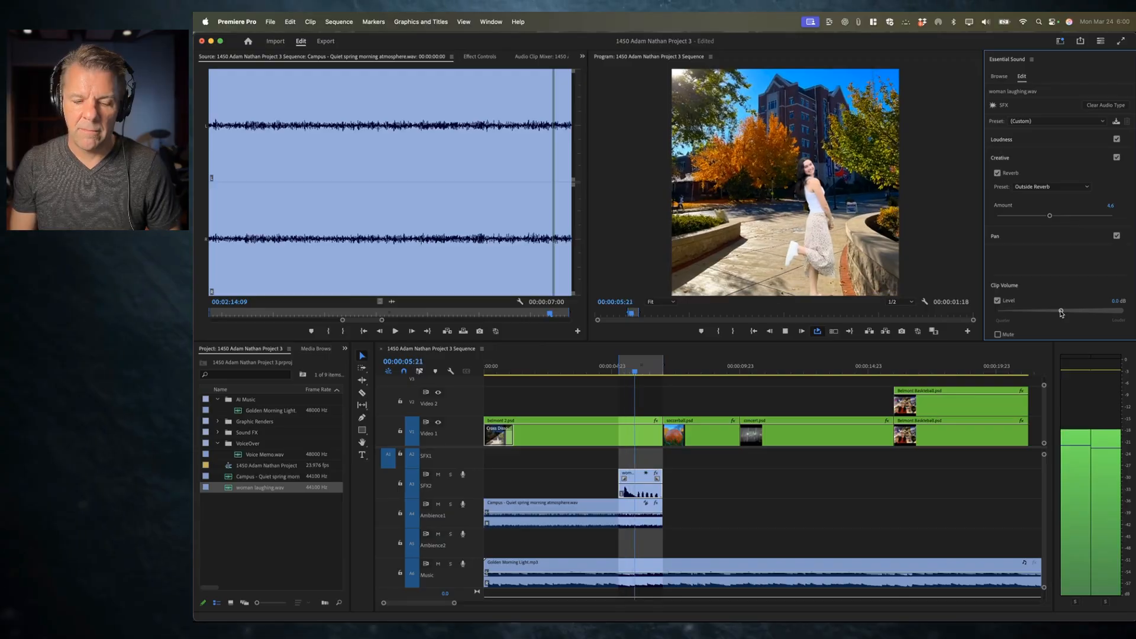
key(space)
Step: Raise the laughing clip's volume to about 0.4 dB and preview it
click(1061, 311)
drag(1061, 312, 1070, 312)
key(space)
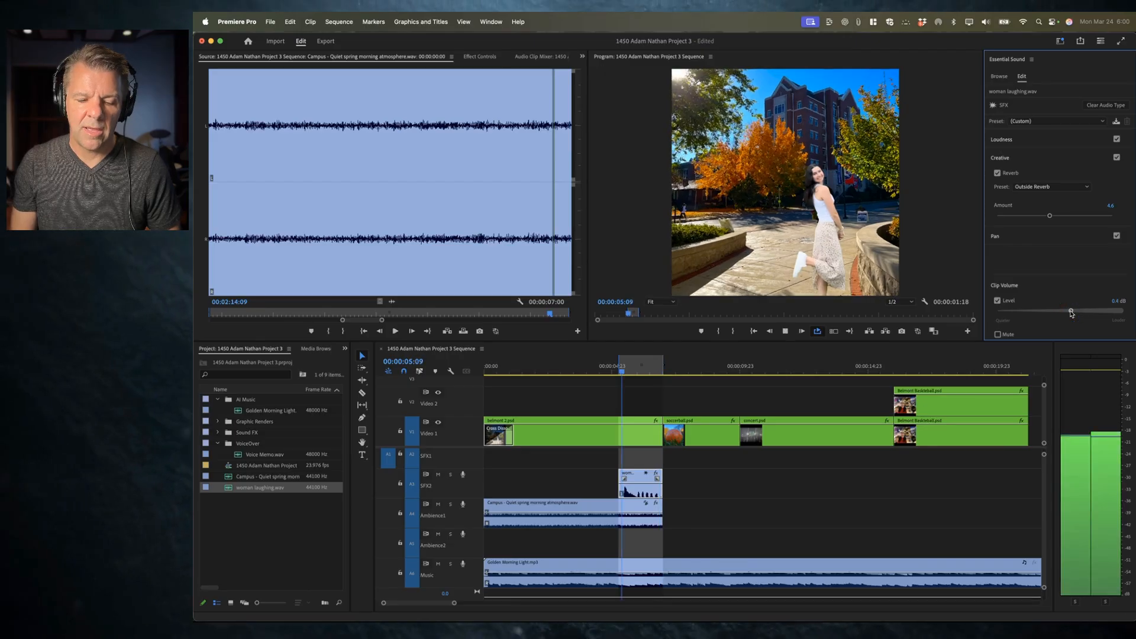
key(space)
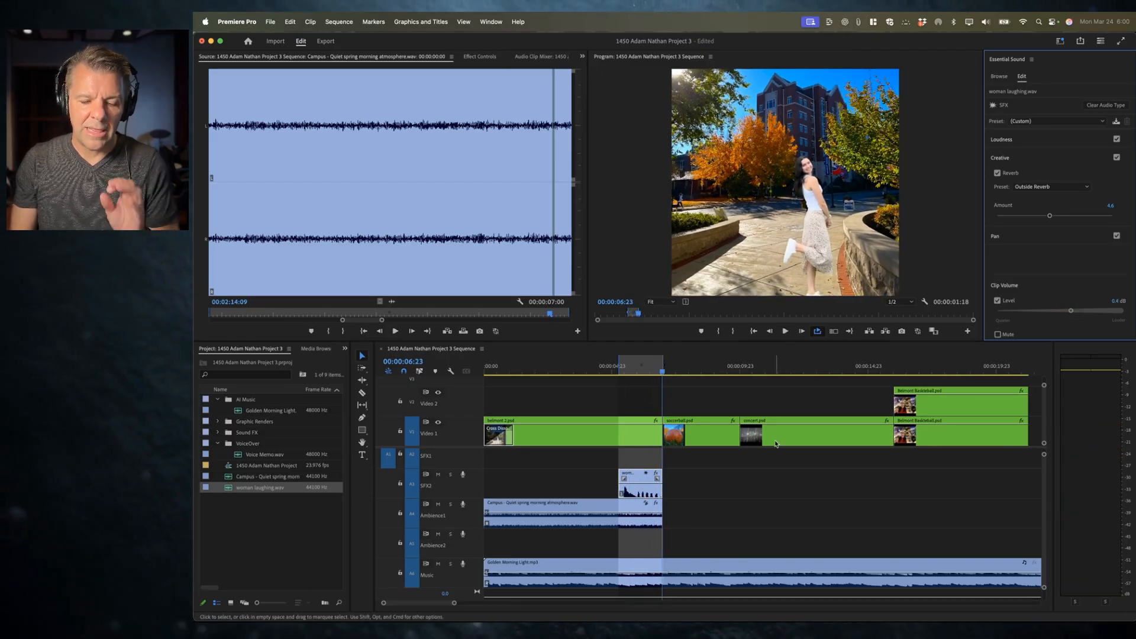
Step: Zoom in on the laughing clip in the timeline and turn on the display of audio keyframes
key(=)
key(=)
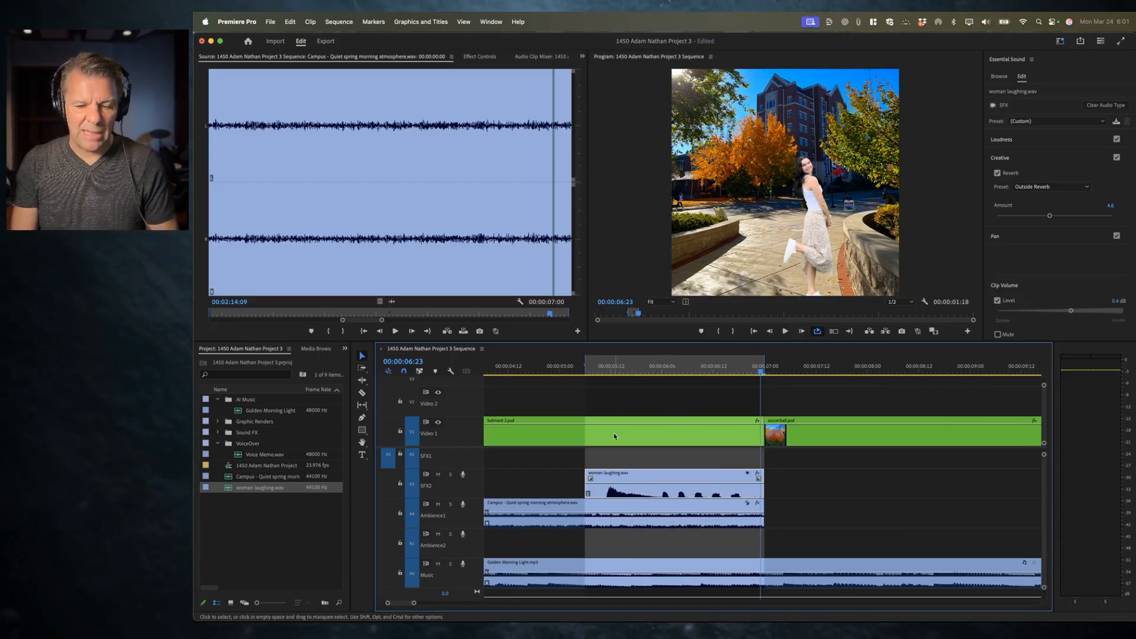
key(space)
key(space)
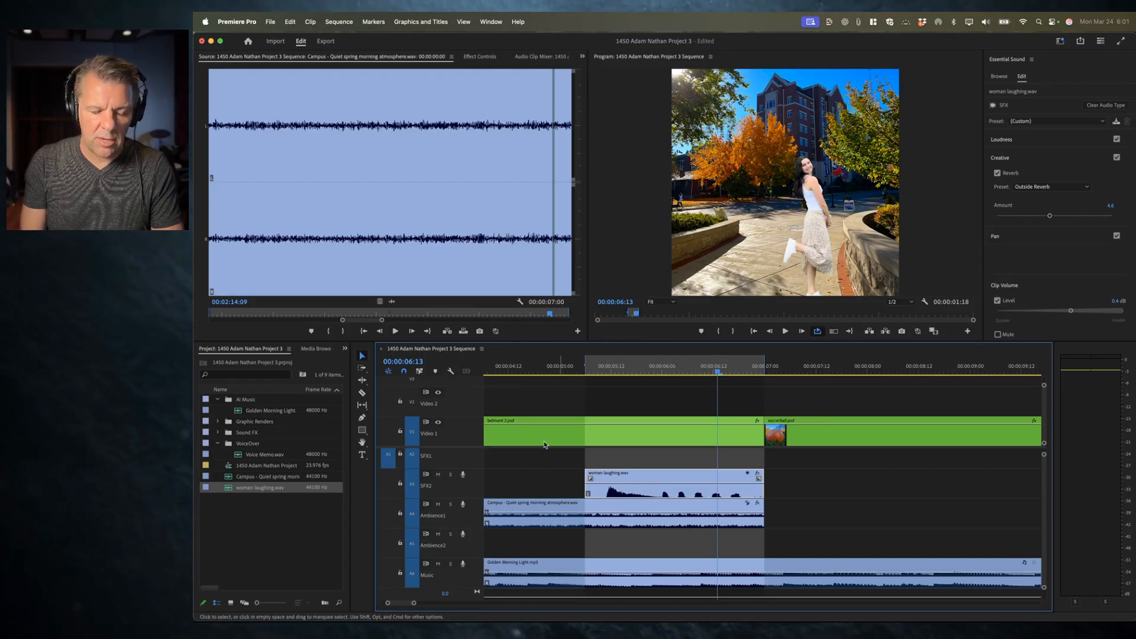
click(452, 373)
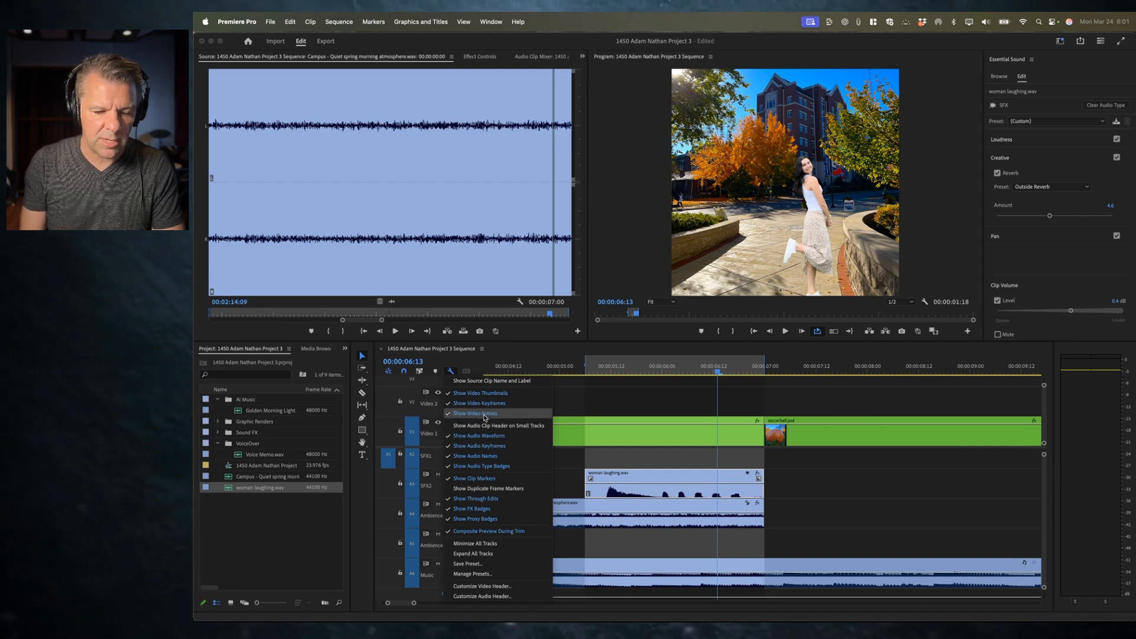
click(617, 452)
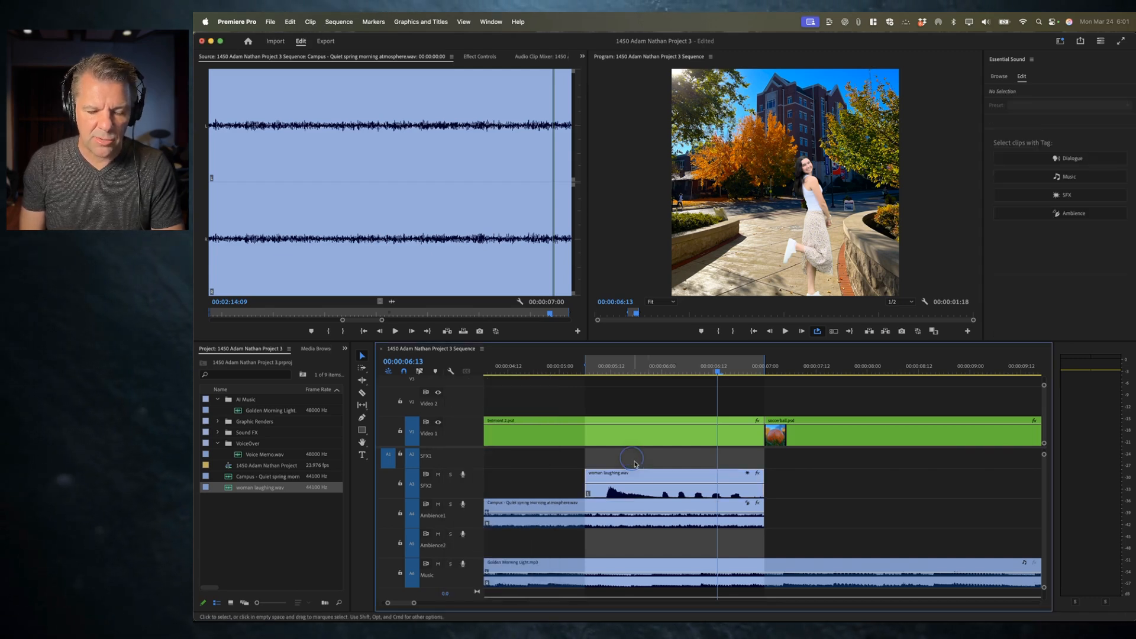
Step: Add two volume keyframes near the start of the laughing clip and lower the first one to fade it in
click(657, 486)
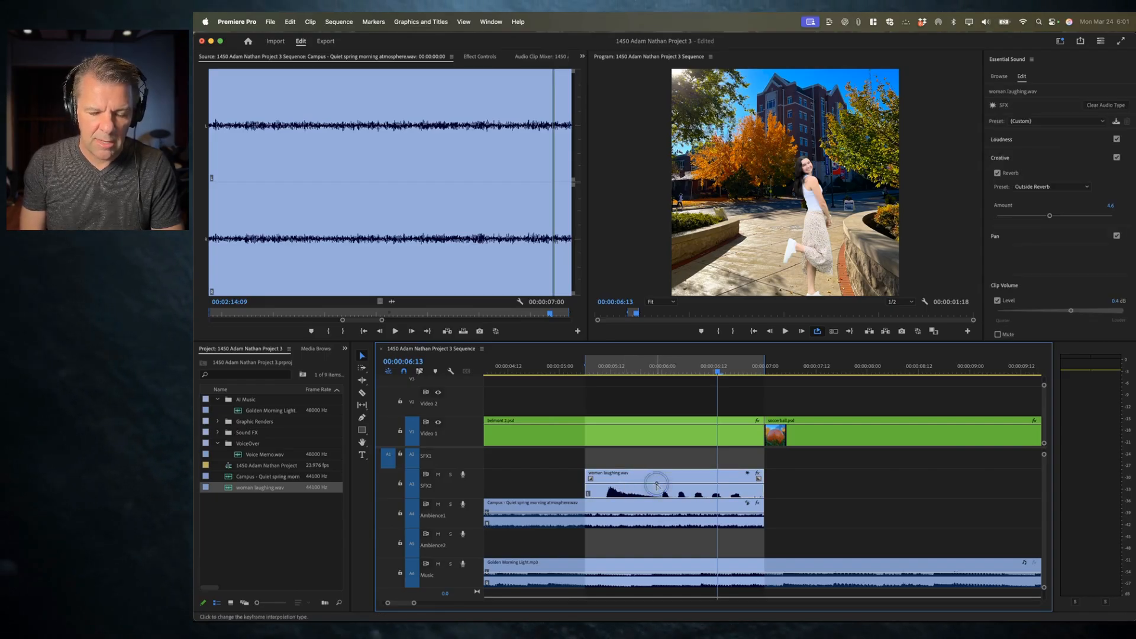
super+click(598, 484)
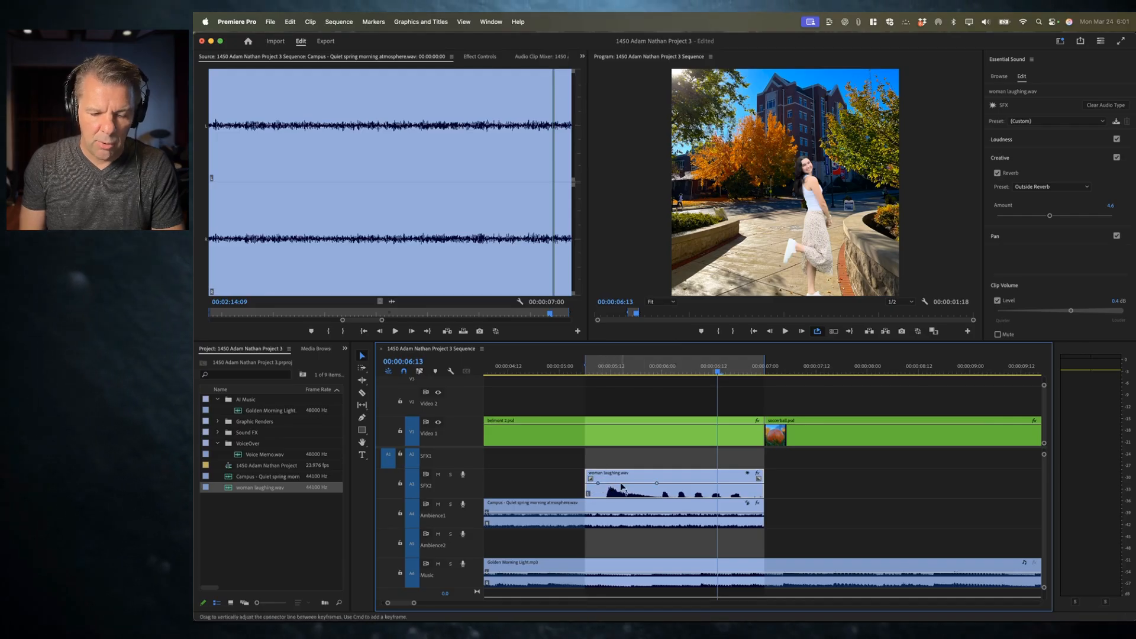
click(597, 484)
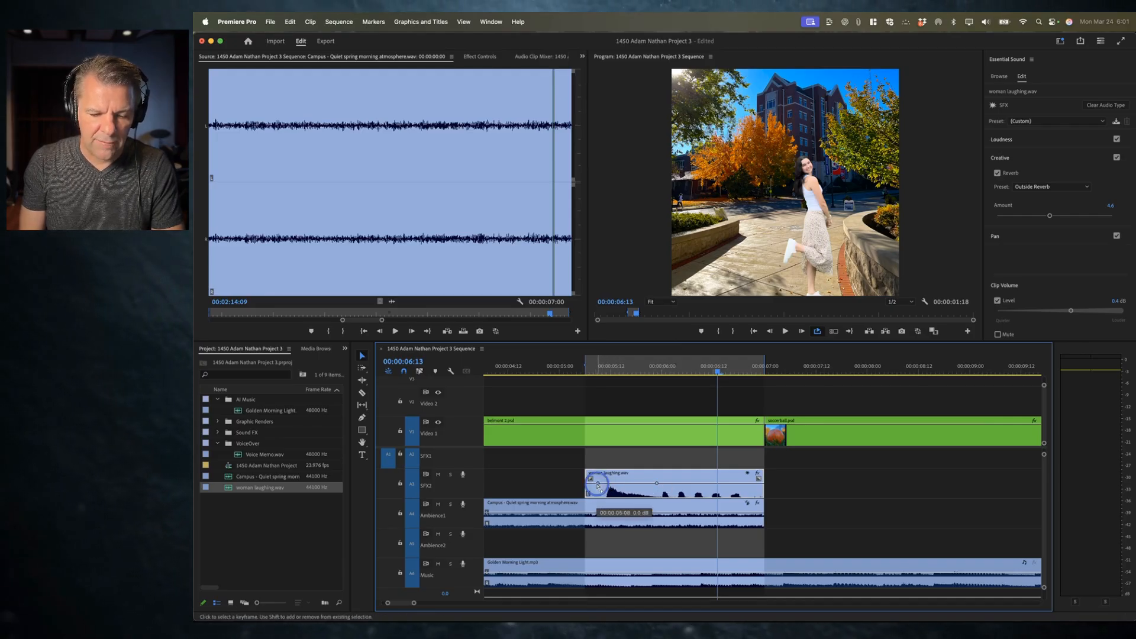
drag(597, 484, 597, 487)
drag(597, 487, 597, 491)
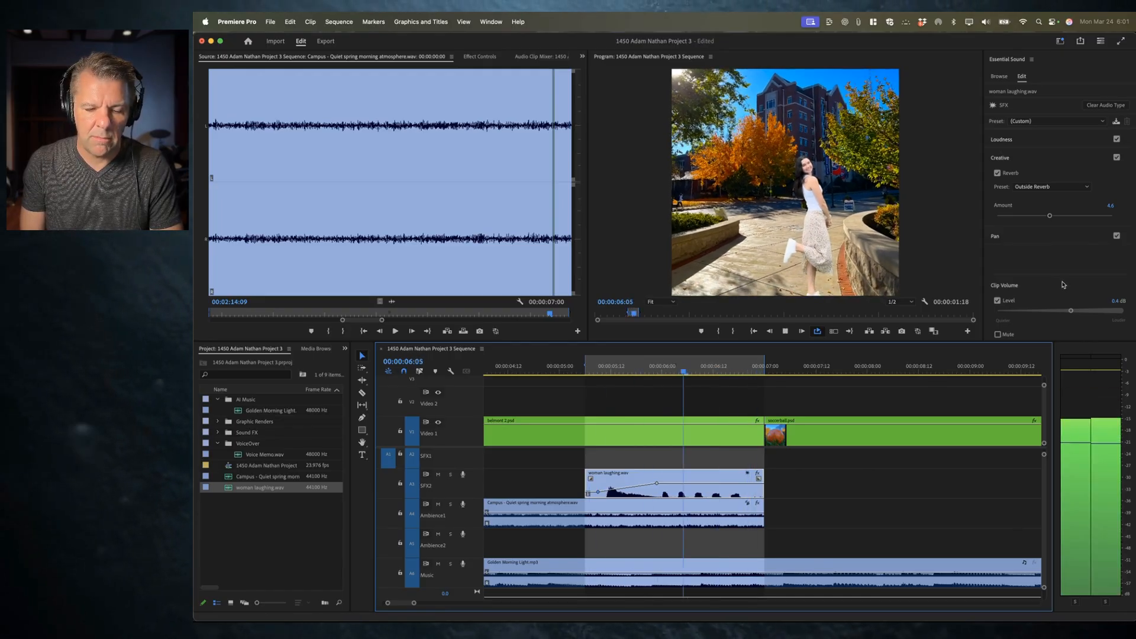
key(space)
Step: Set the laughing clip's volume to about 1.0 dB and preview it
click(1071, 312)
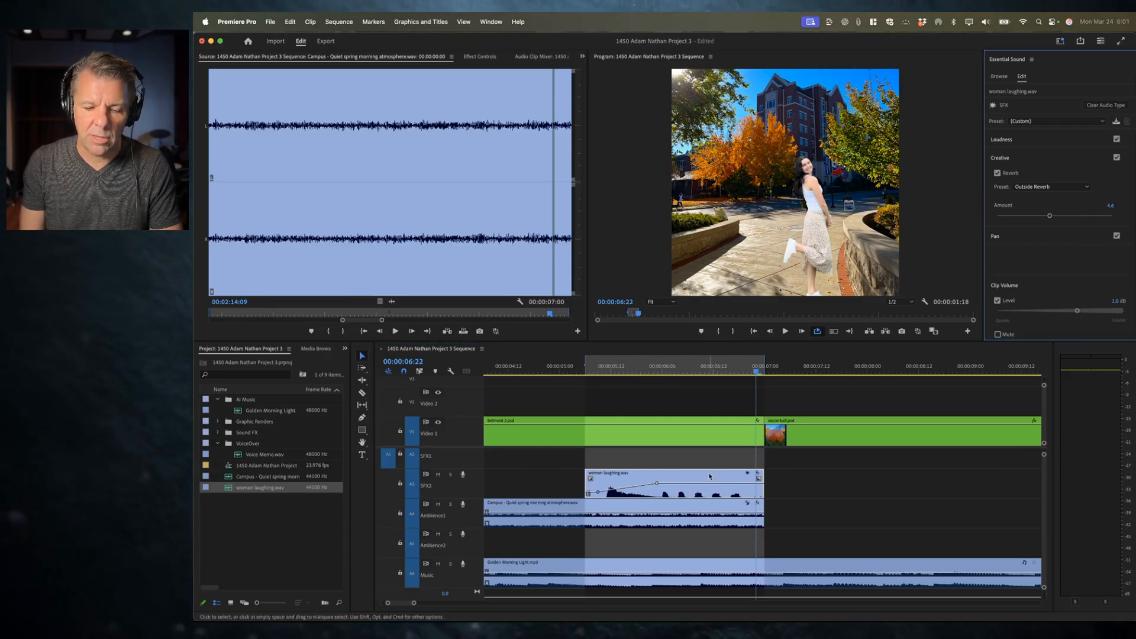
key(space)
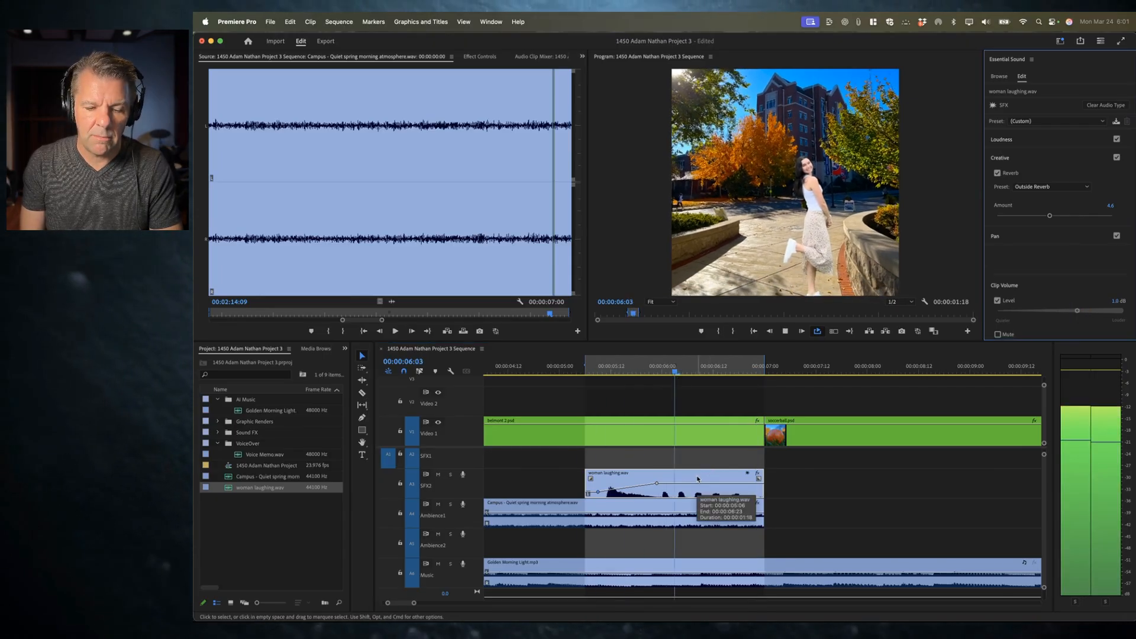
key(space)
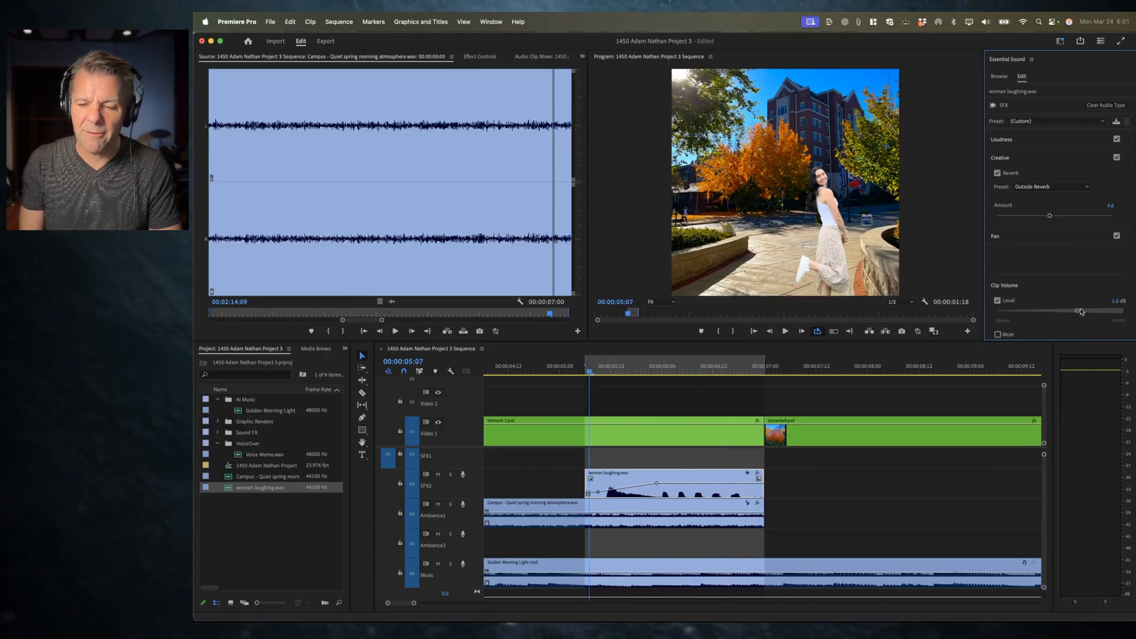
Step: Set the laughing clip's reverb amount to about 4.8 and preview it
click(1048, 216)
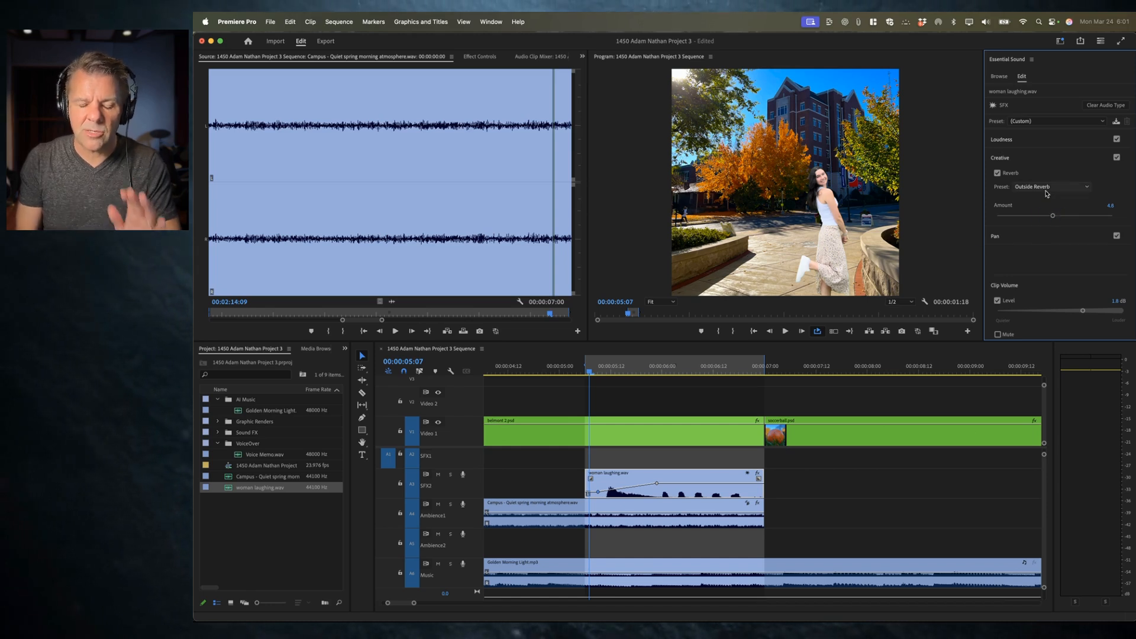
key(space)
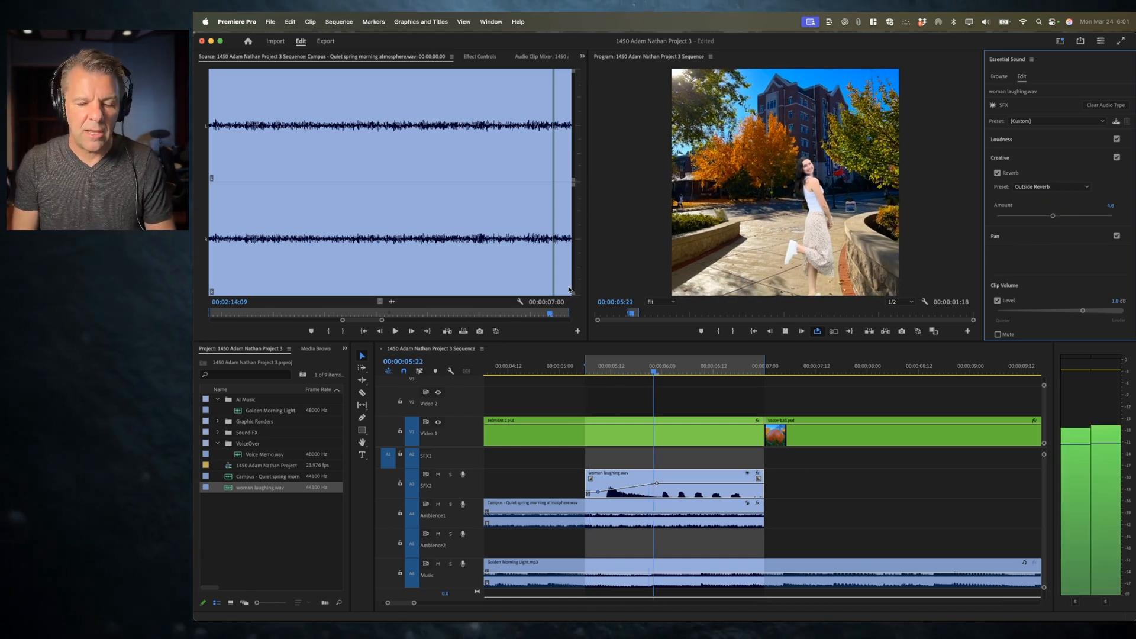
key(space)
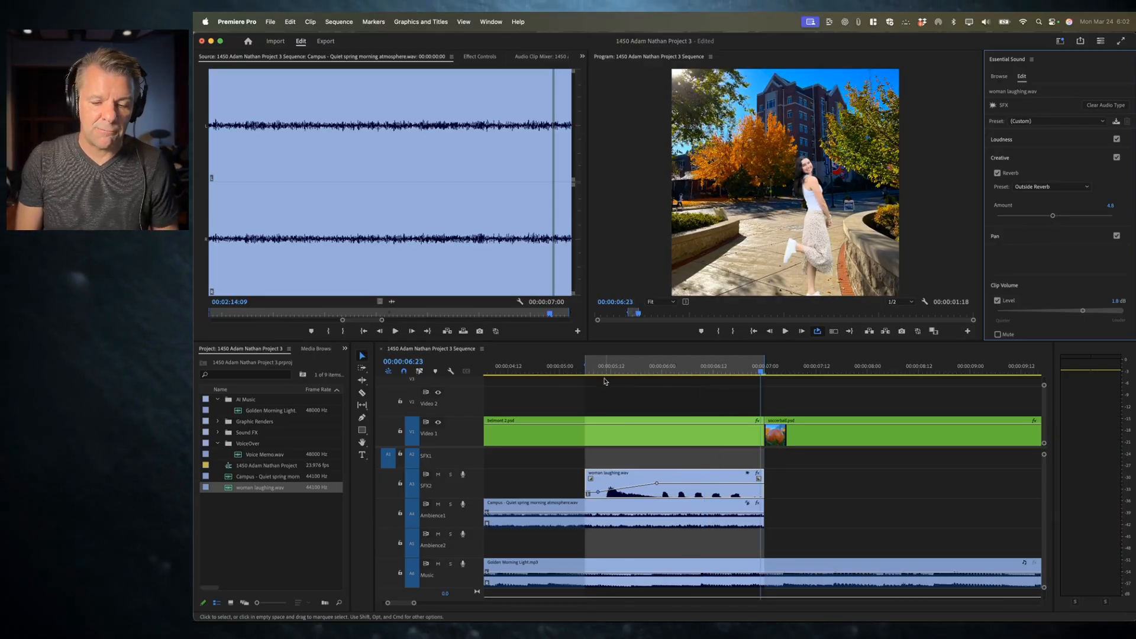
Step: Clear the sequence's in and out points and save the project
click(668, 369)
key(alt+x)
key(super+s)
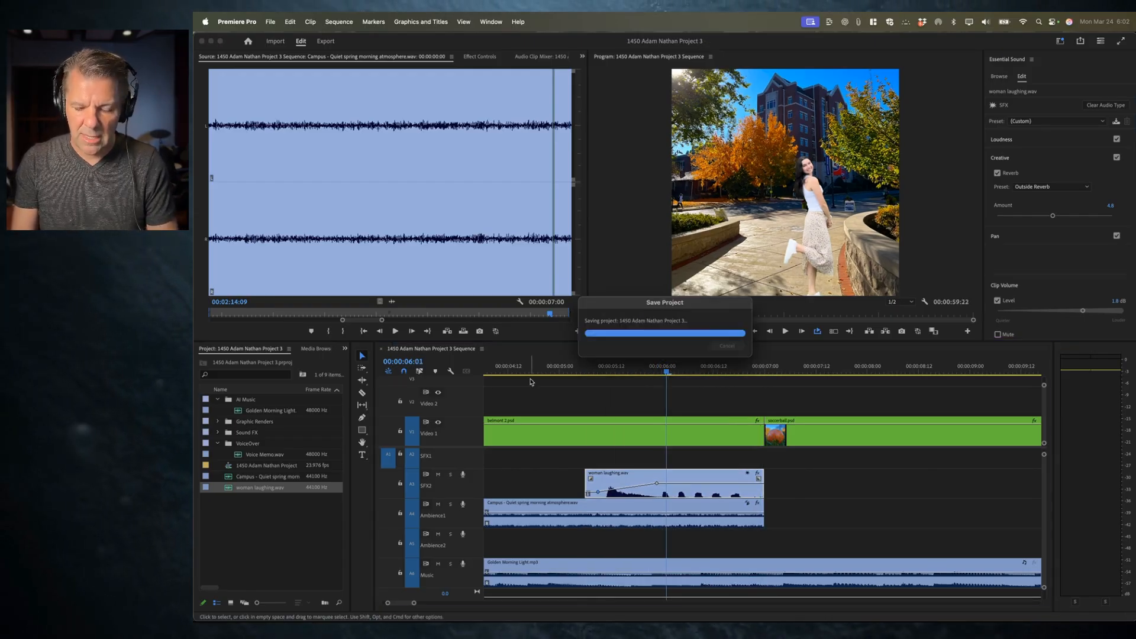
Step: Zoom out the timeline and play the sequence from the start
key(minus)
key(minus)
key(minus)
click(530, 382)
key(Home)
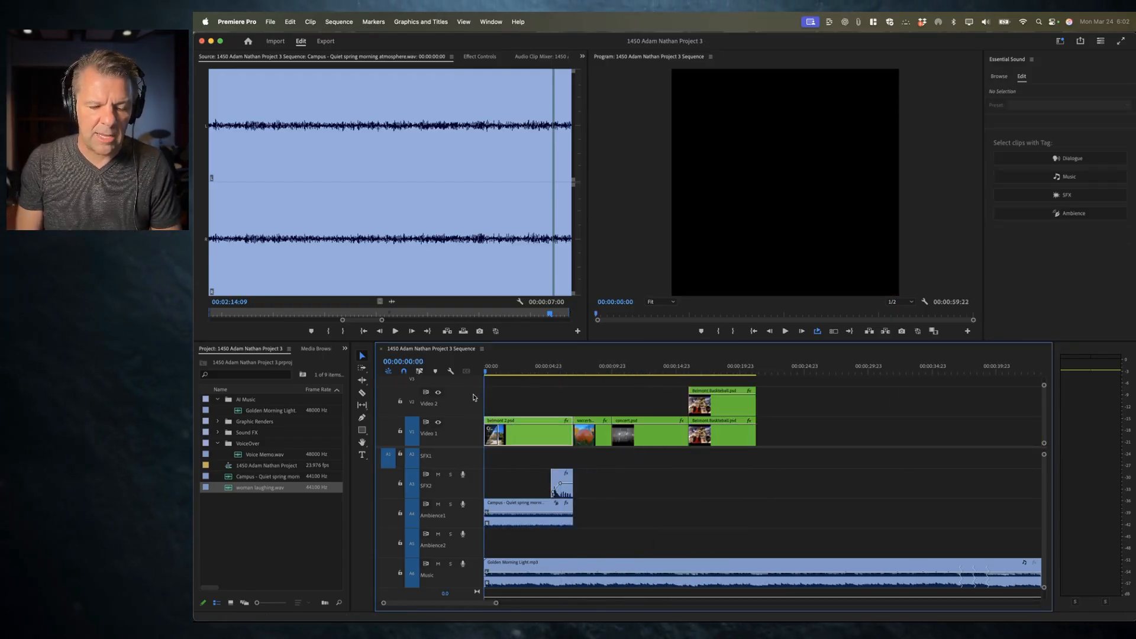
key(space)
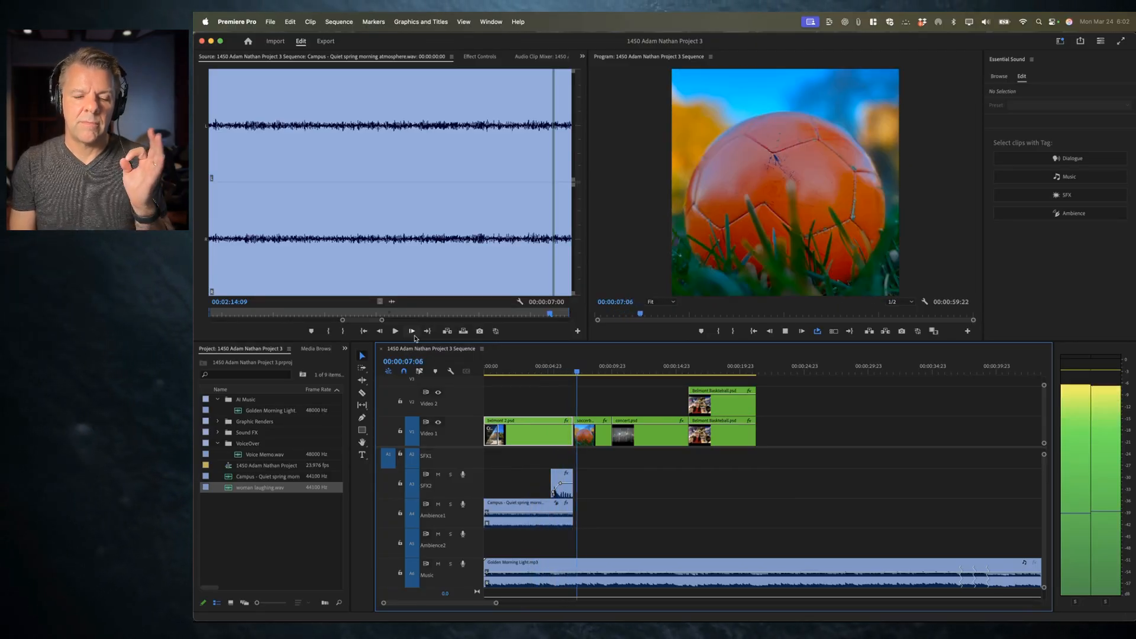
key(space)
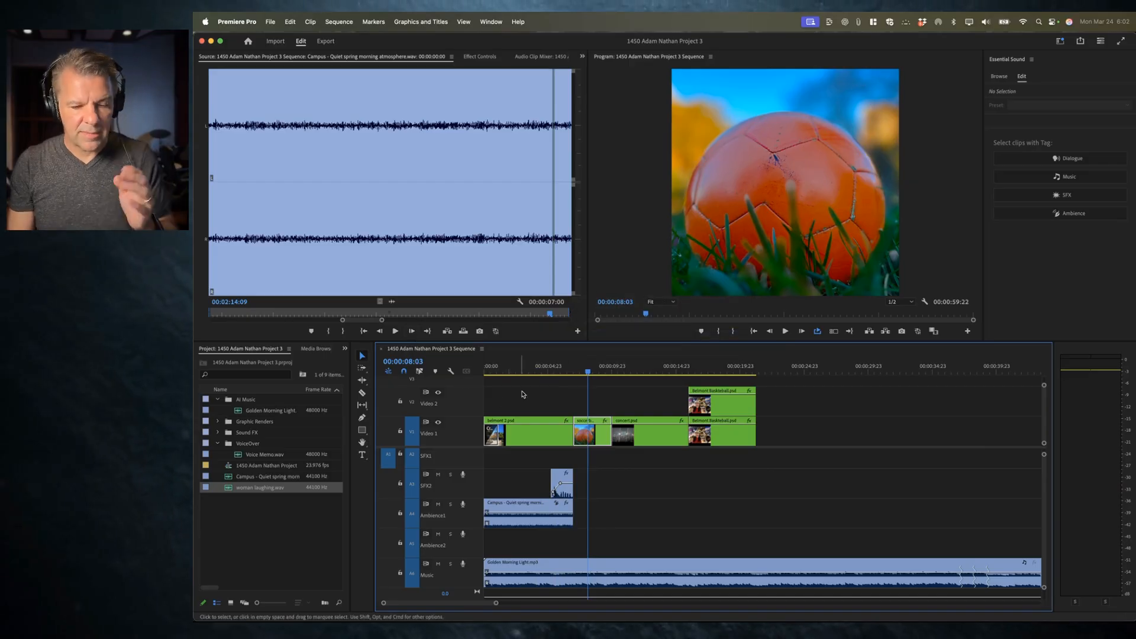
Step: Move the laughing clip up onto the SFX1 track and save the project
click(545, 373)
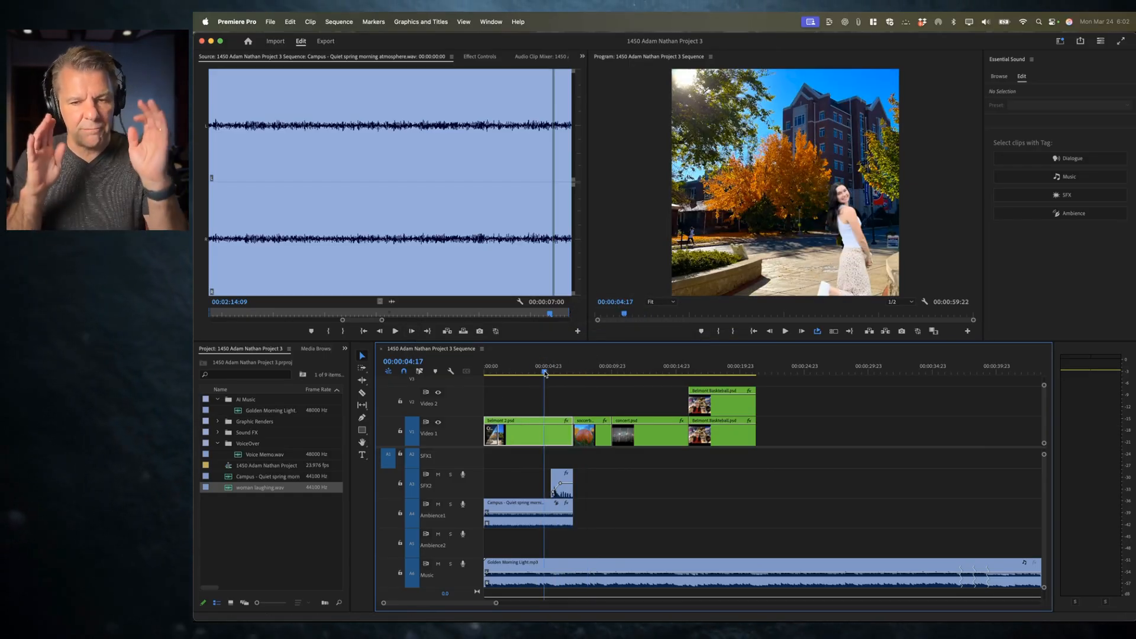
key(=)
key(=)
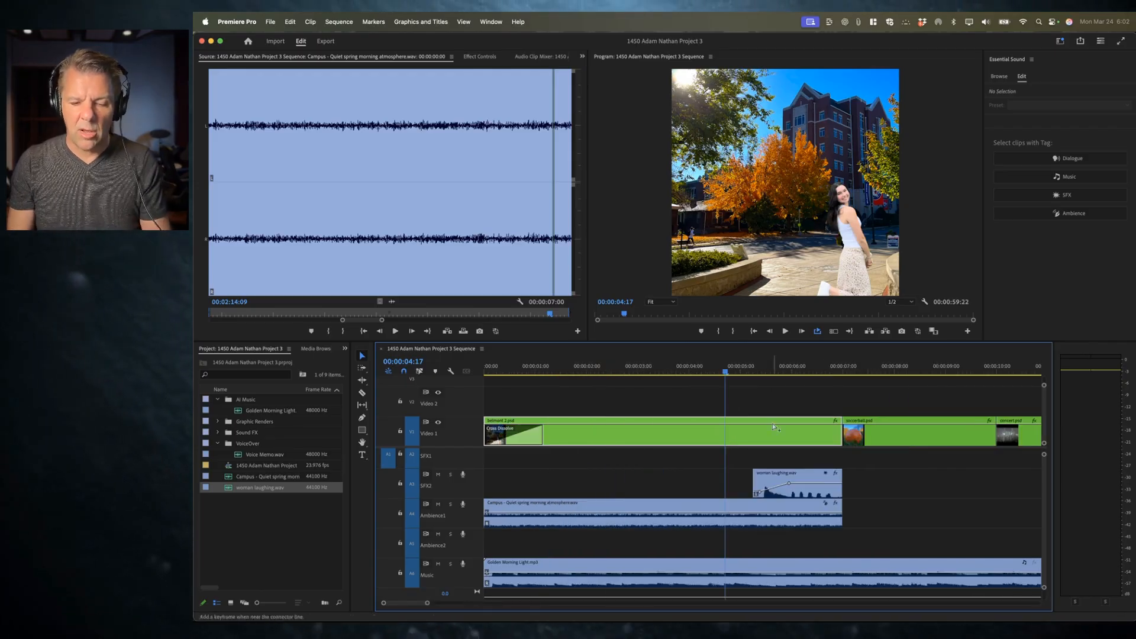
scroll(823, 458, right, 5)
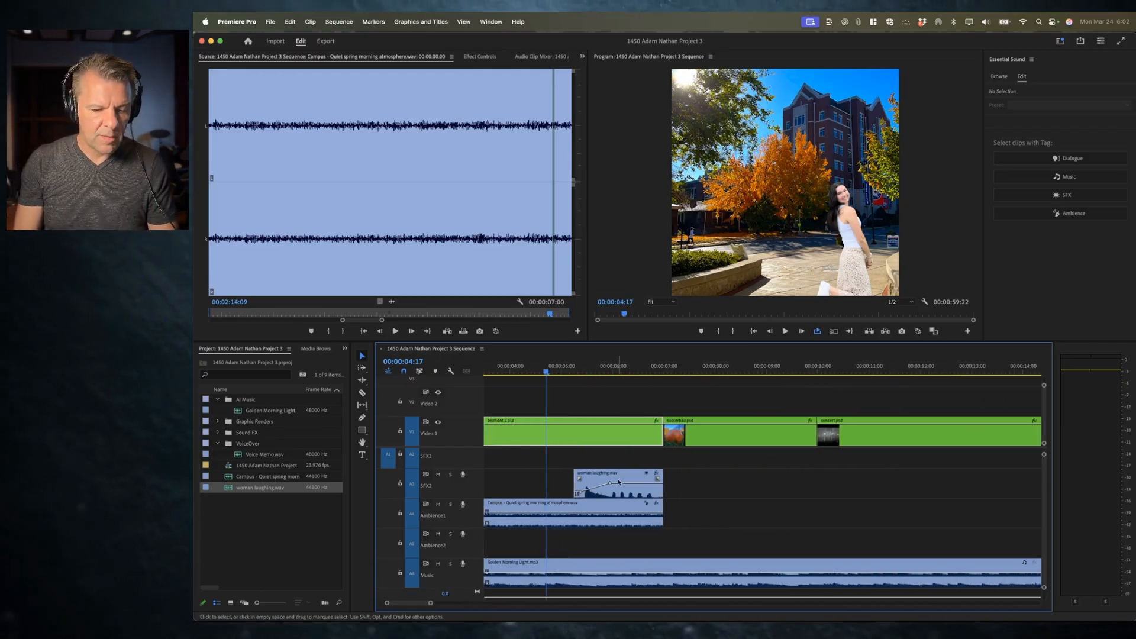
click(645, 495)
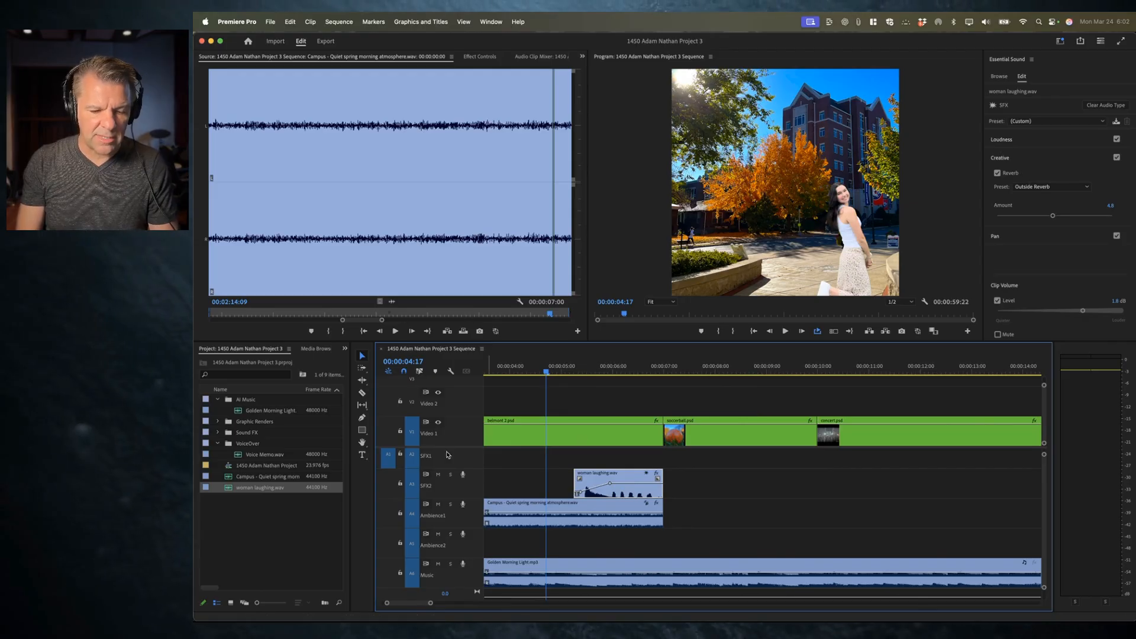
scroll(489, 459, up, 2)
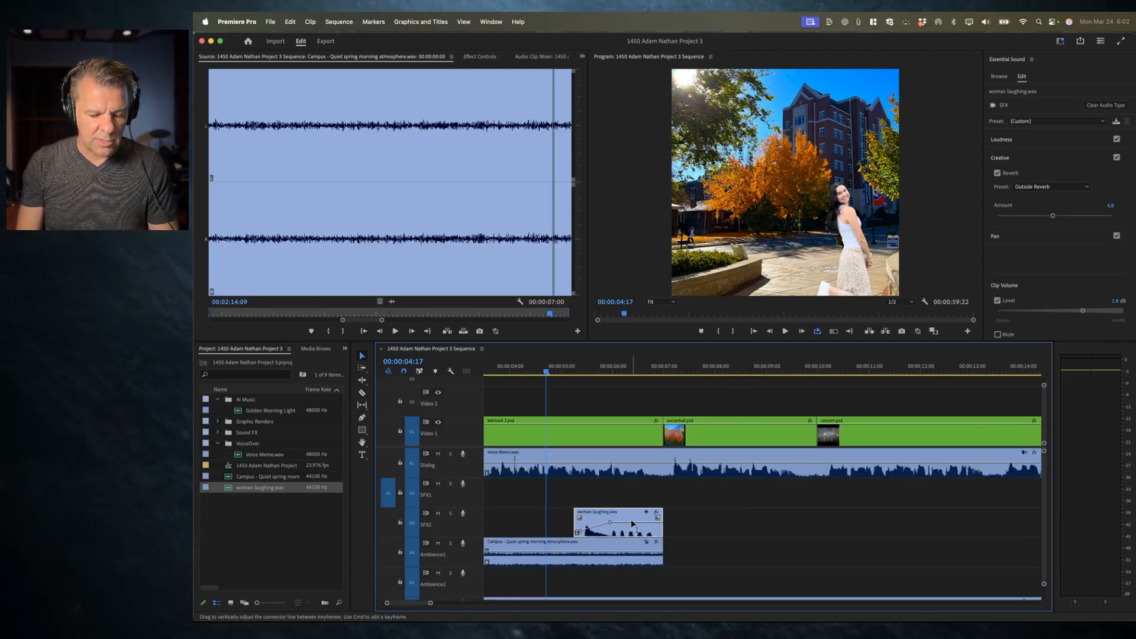
key(alt+Up)
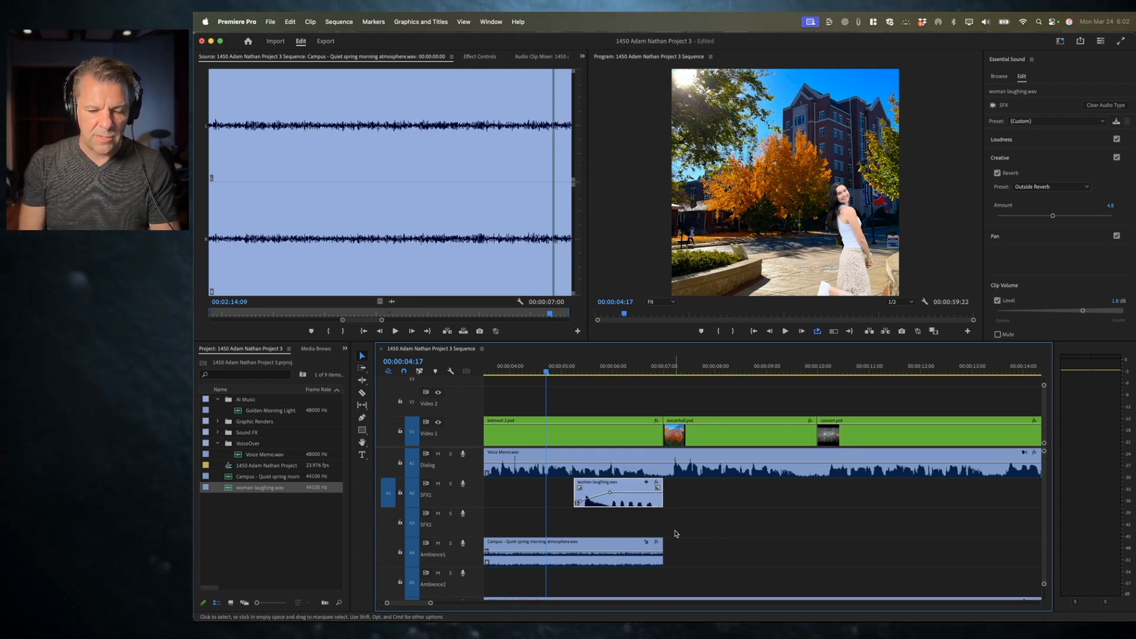
key(super+s)
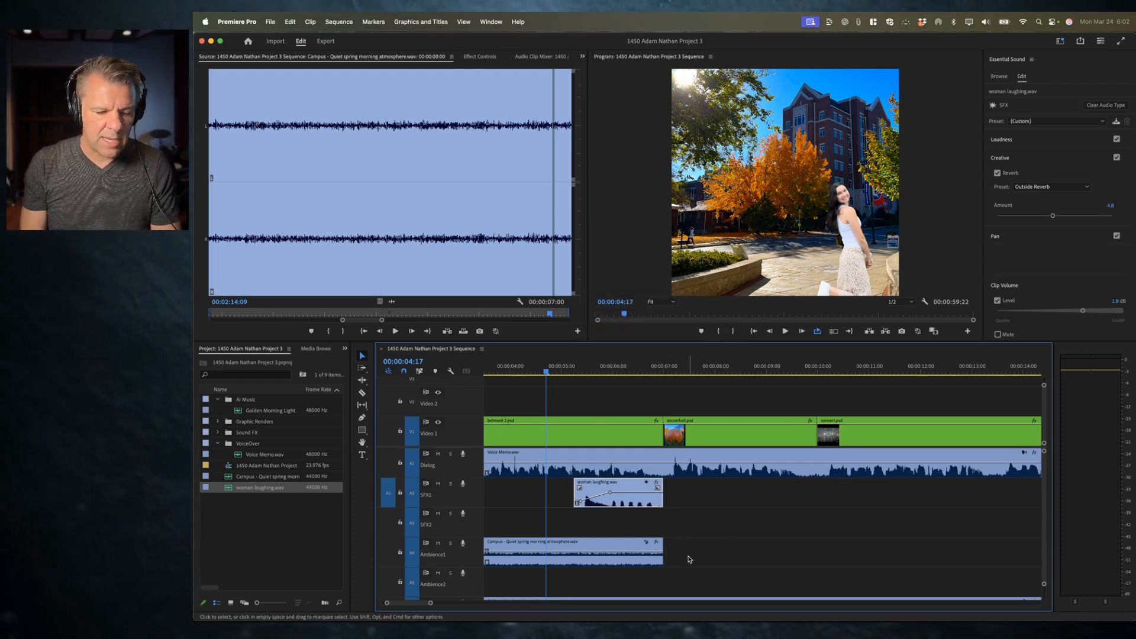
Step: Play the sequence through the soccer ball shot
key(super+Tab)
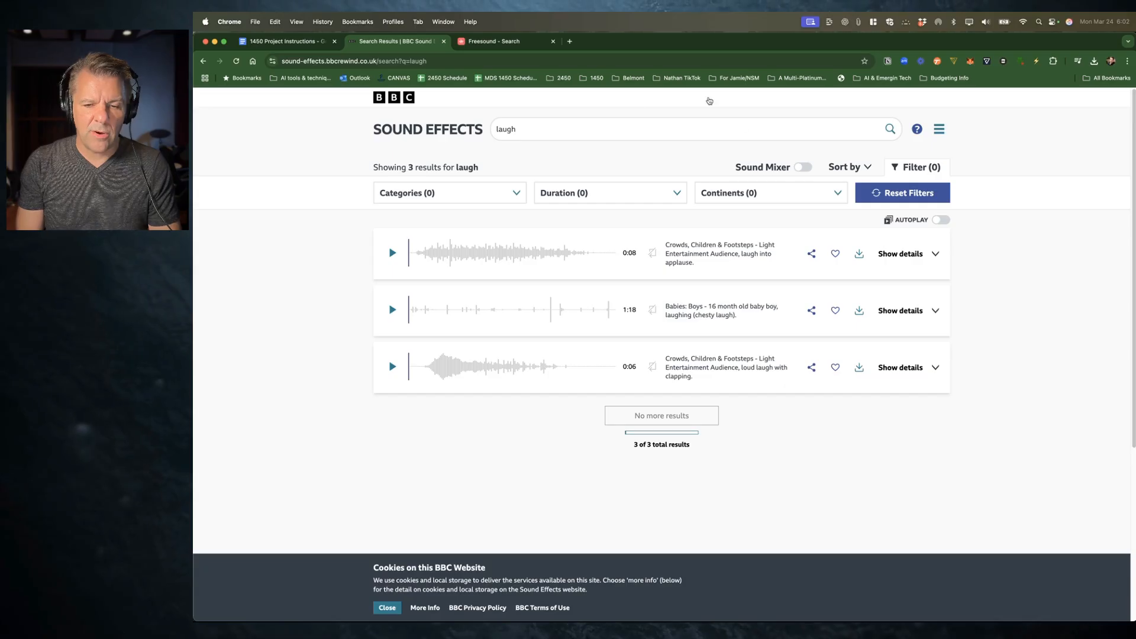
key(super+Tab)
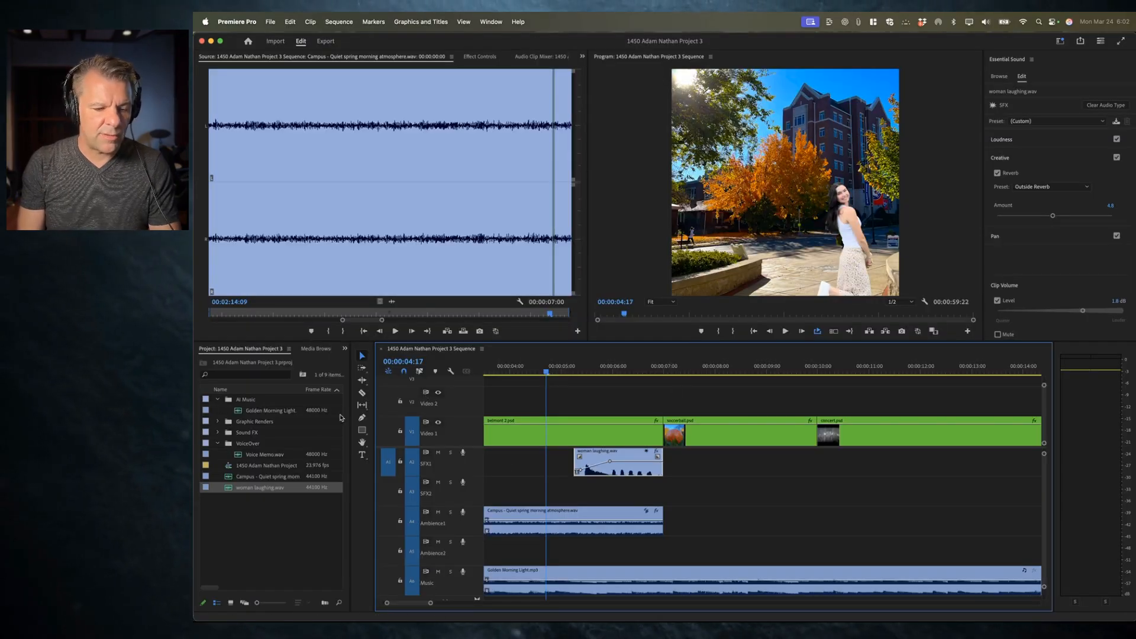
click(217, 433)
scroll(284, 441, down, 2)
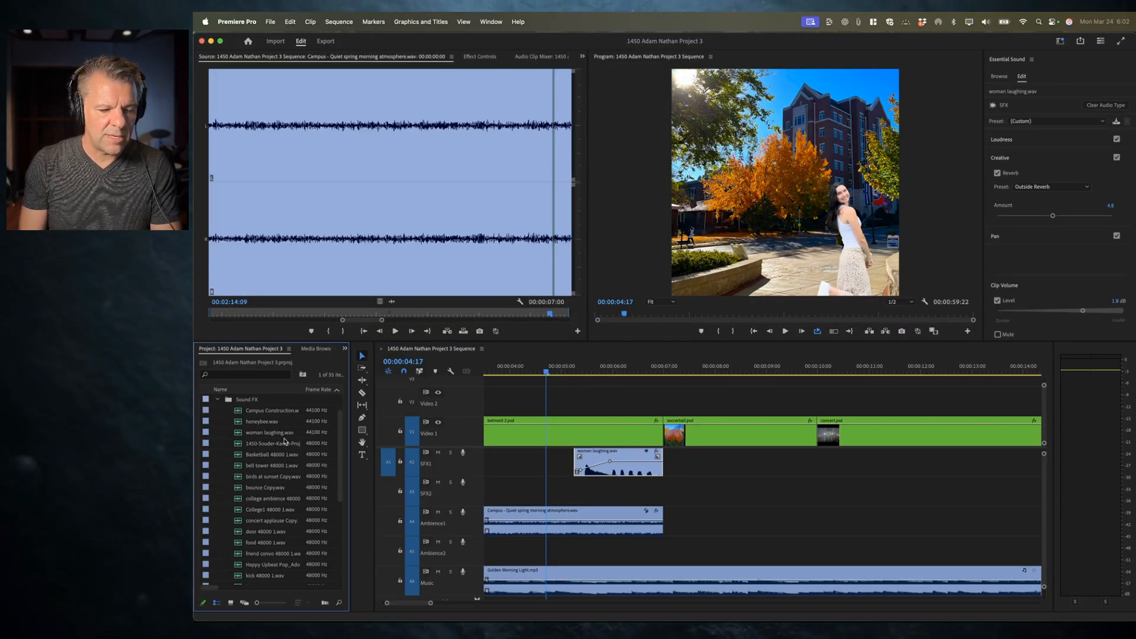
click(678, 369)
key(space)
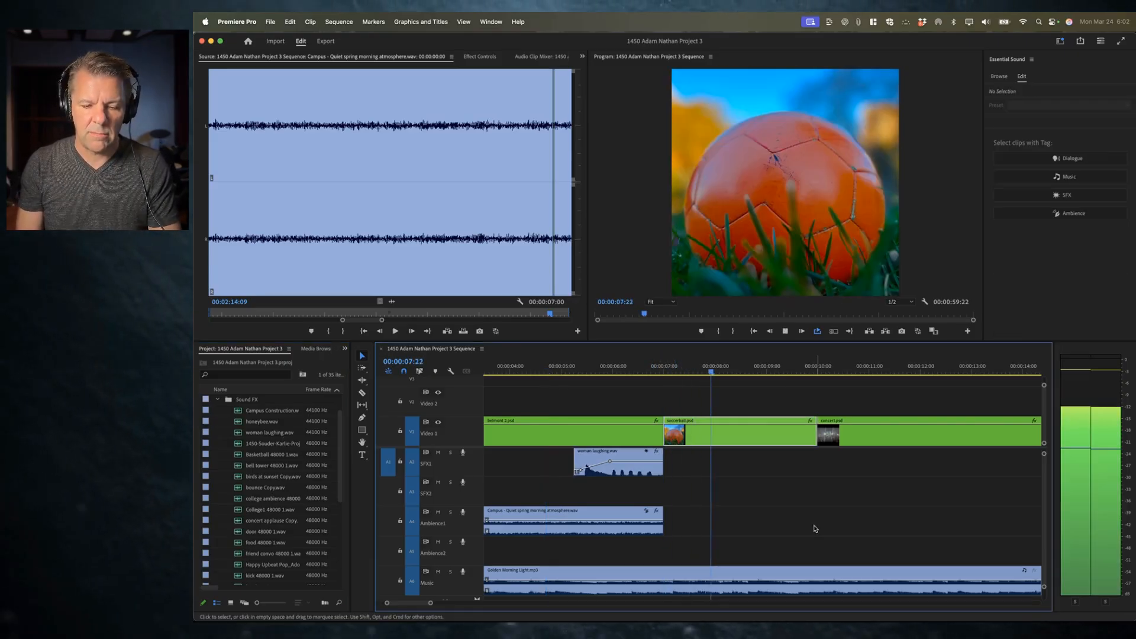
key(space)
Step: Open soccer Copy.wav from the Sound FX bin in the Source Monitor and preview it
scroll(265, 476, down, 2)
scroll(249, 473, down, 2)
key(grave)
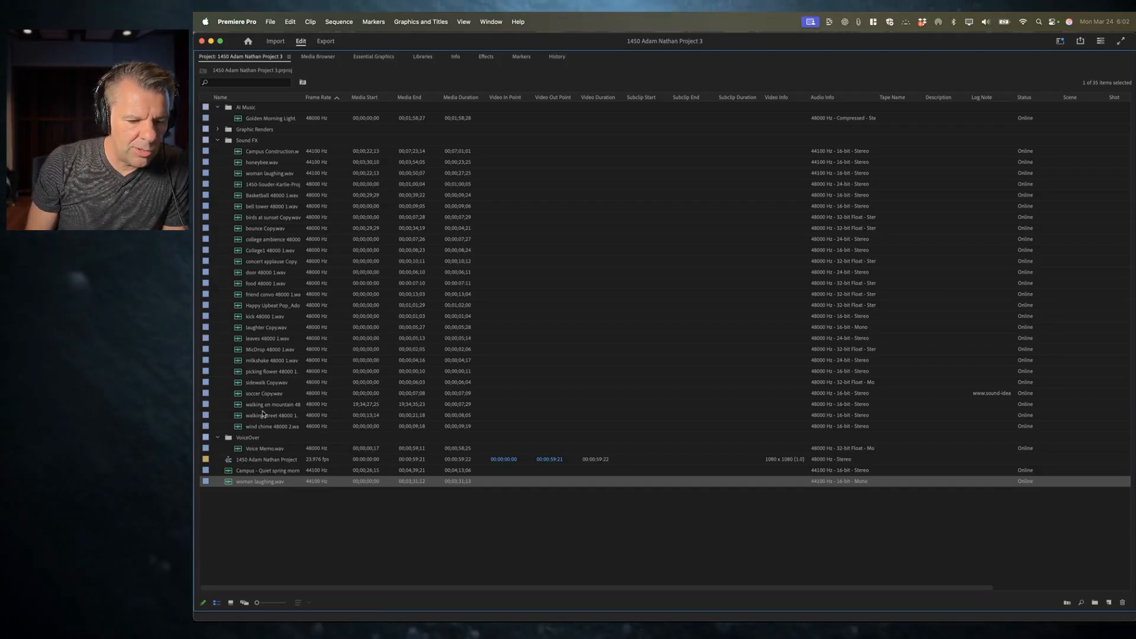
double_click(249, 394)
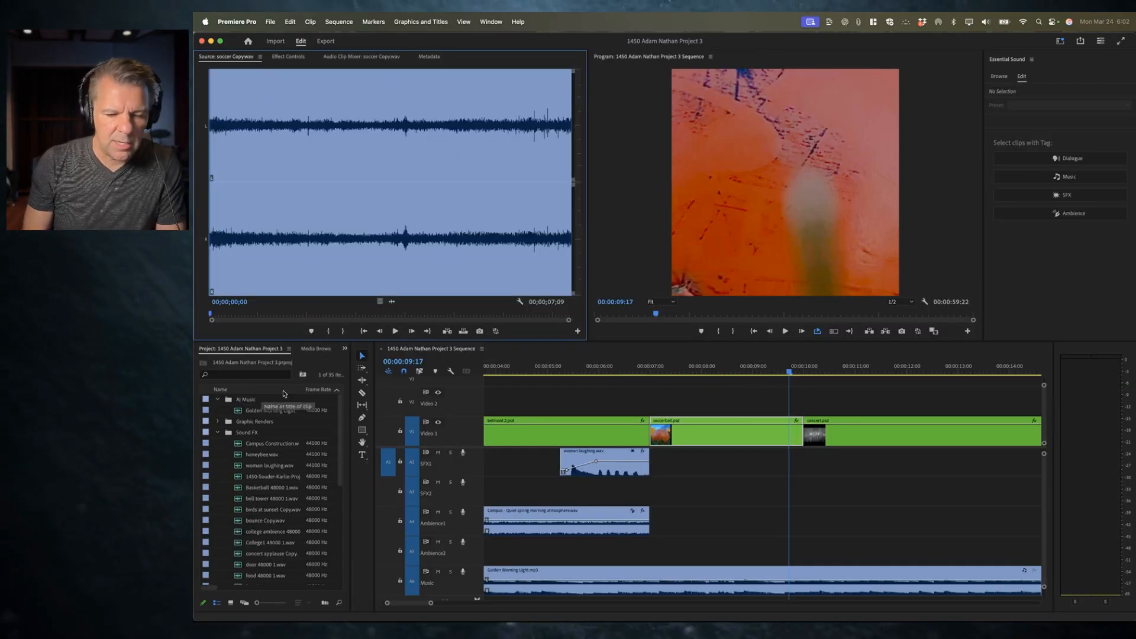
key(space)
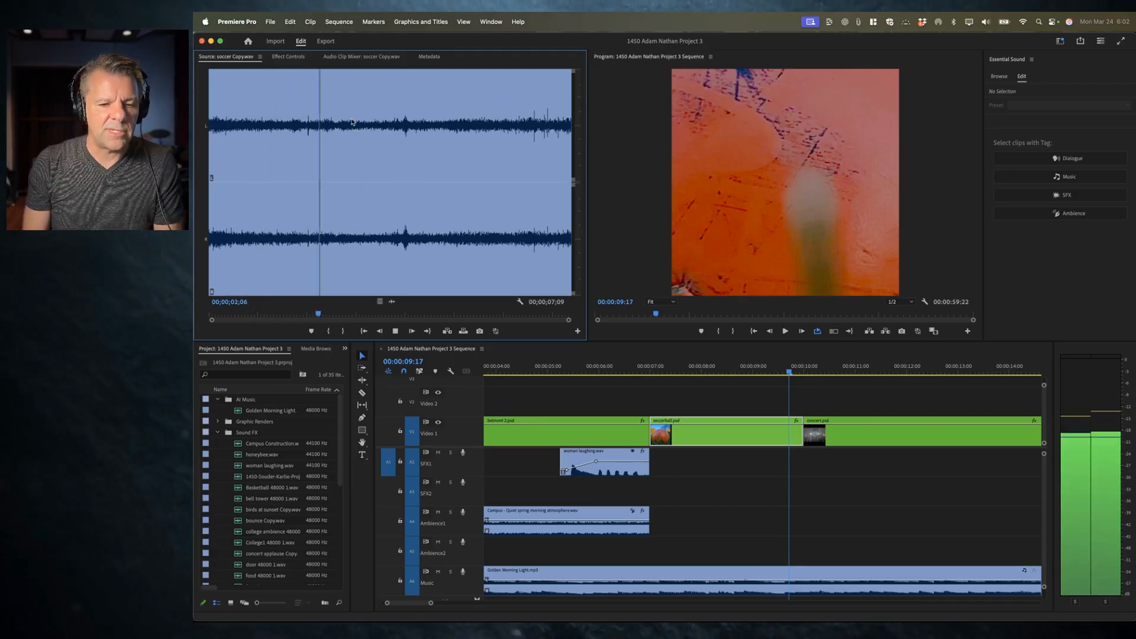
key(space)
Step: Mark the soccer ball clip's span in the timeline and overwrite soccer Copy.wav into it on the Ambience2 track
click(699, 365)
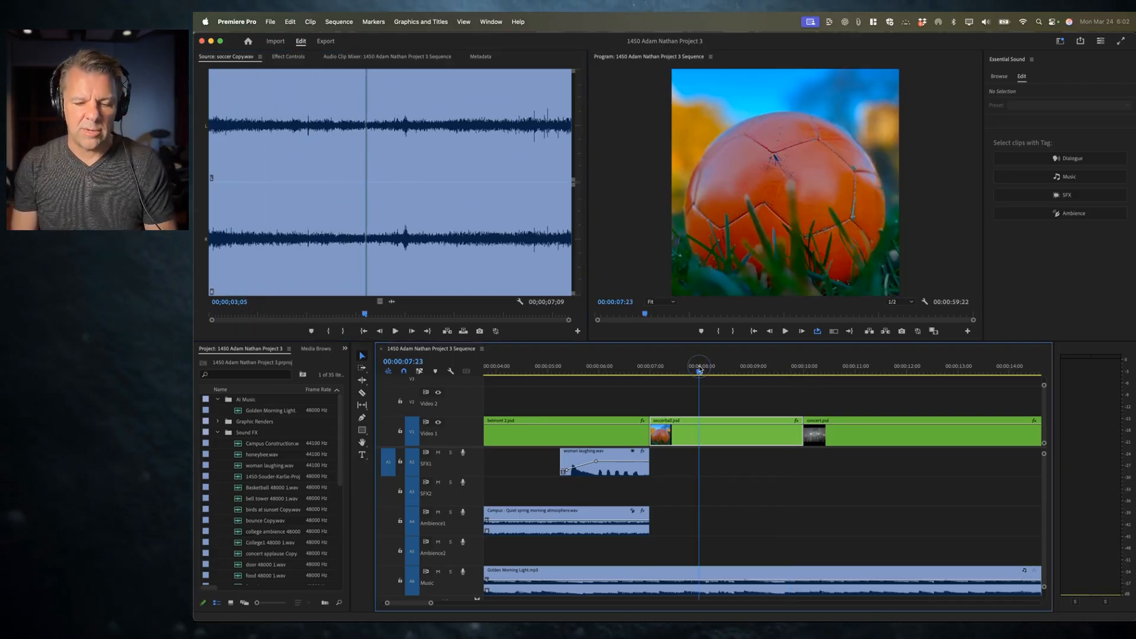
key(x)
drag(355, 201, 283, 177)
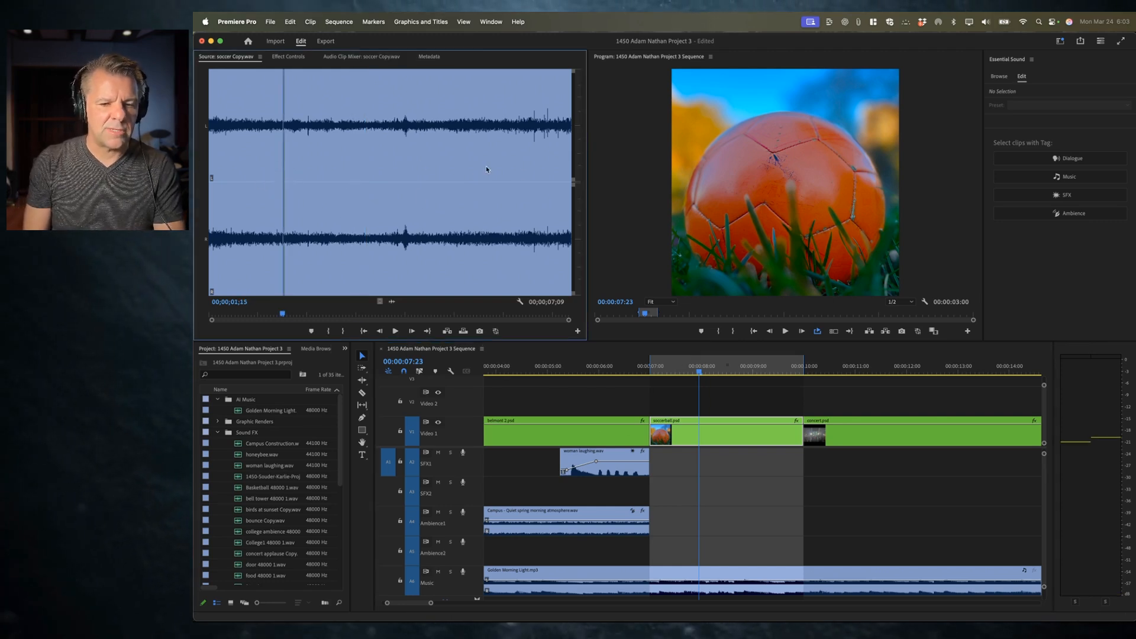
click(457, 179)
key(space)
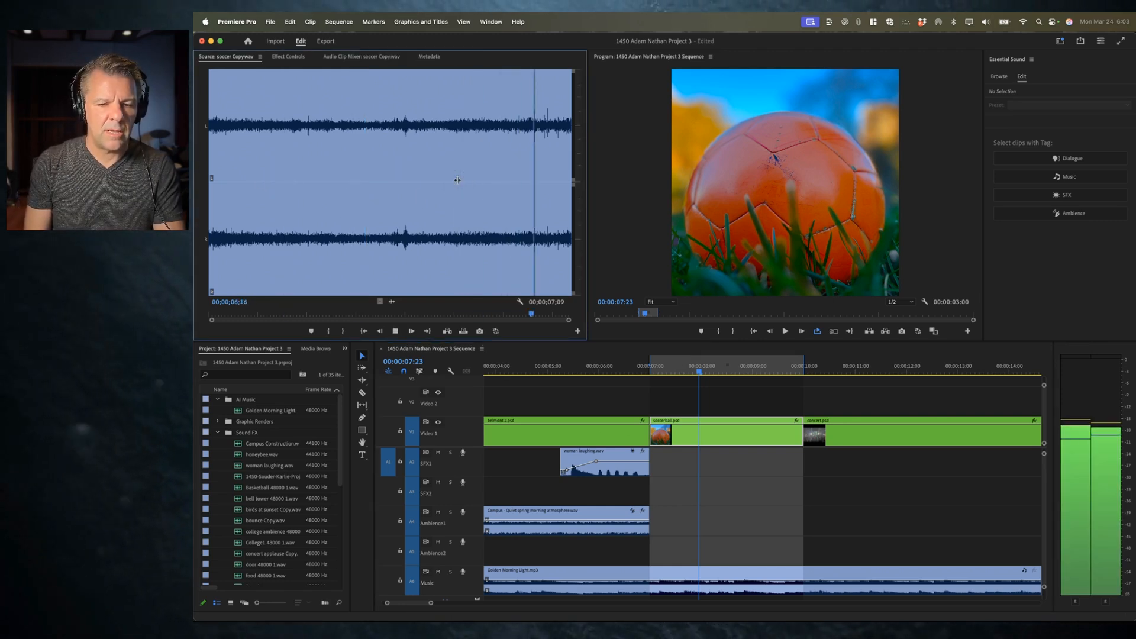
click(381, 173)
key(space)
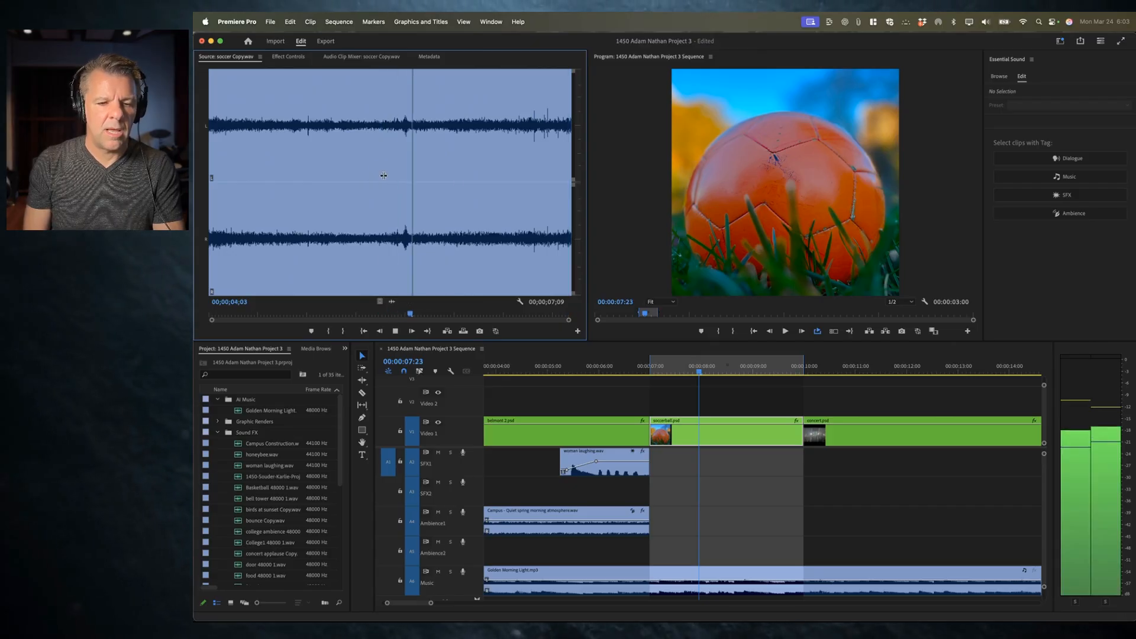
click(332, 155)
key(space)
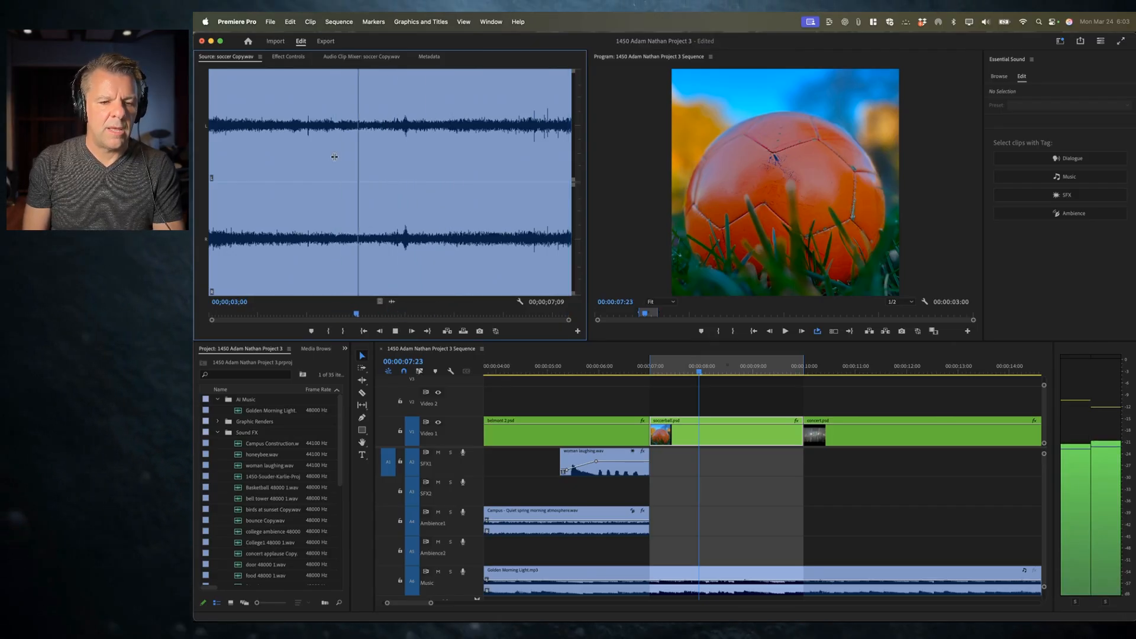
click(234, 158)
key(space)
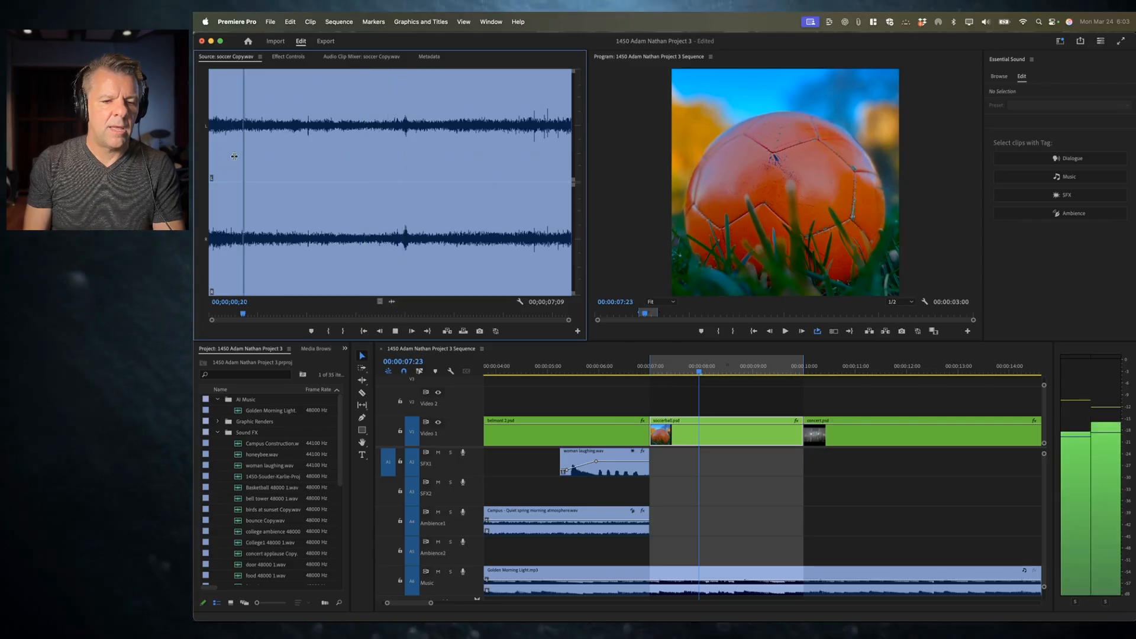
click(210, 162)
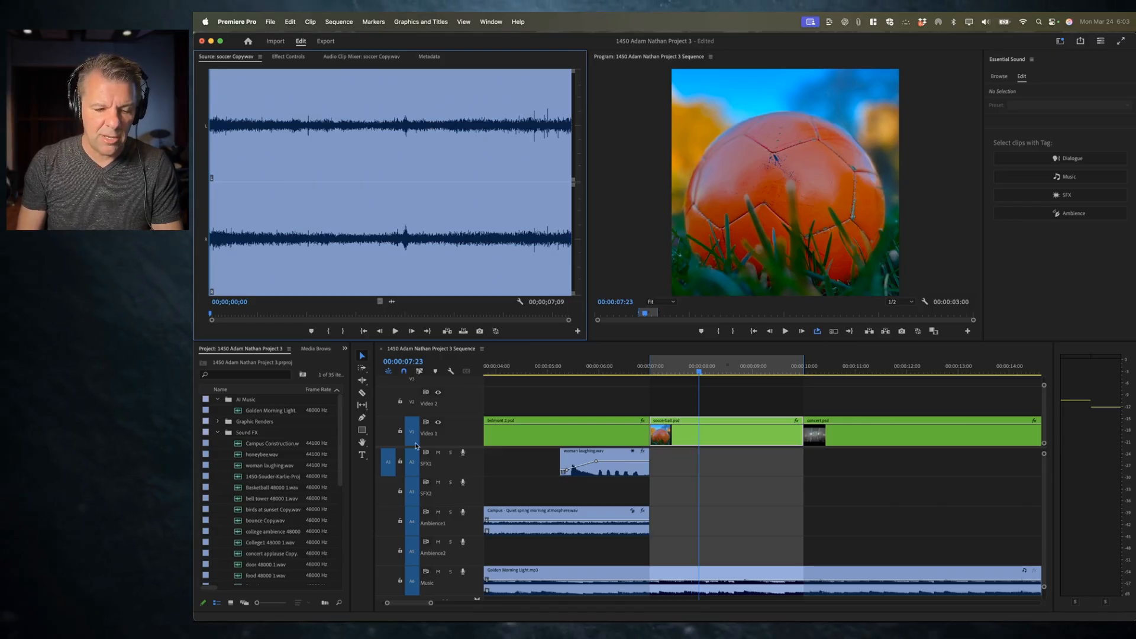
click(386, 552)
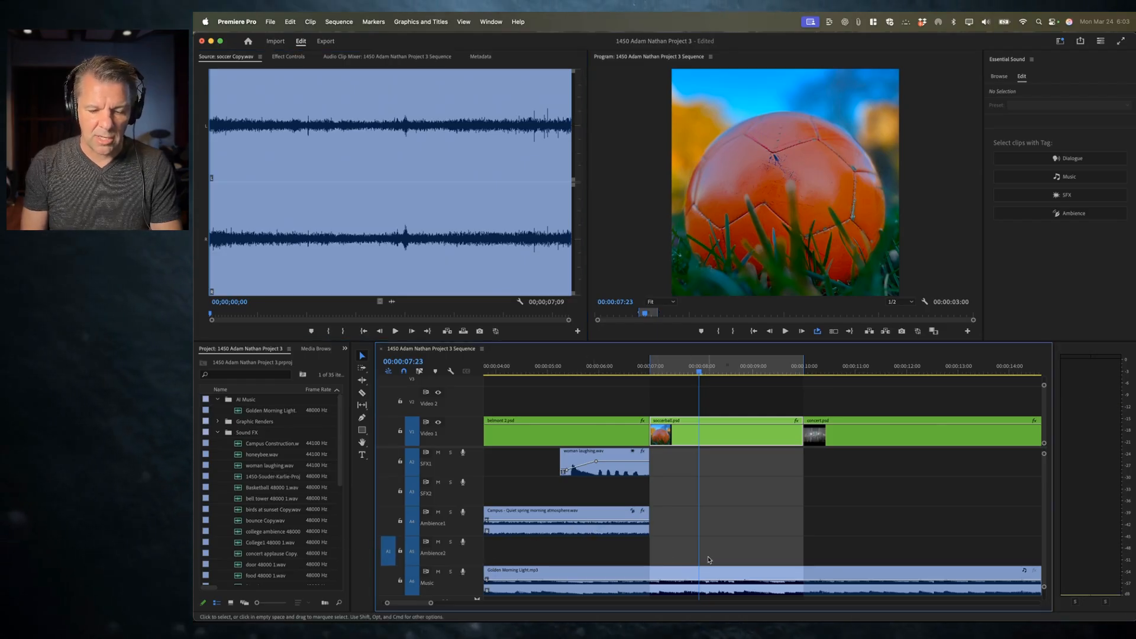
key(.)
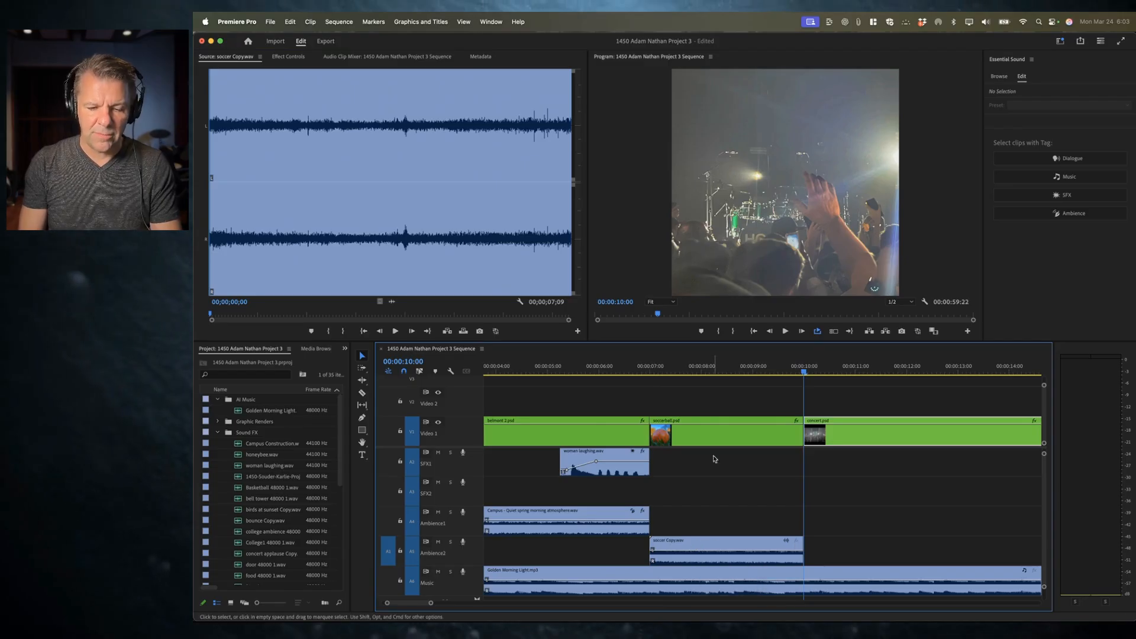
Step: Preview the soccer ball section of the sequence
click(632, 367)
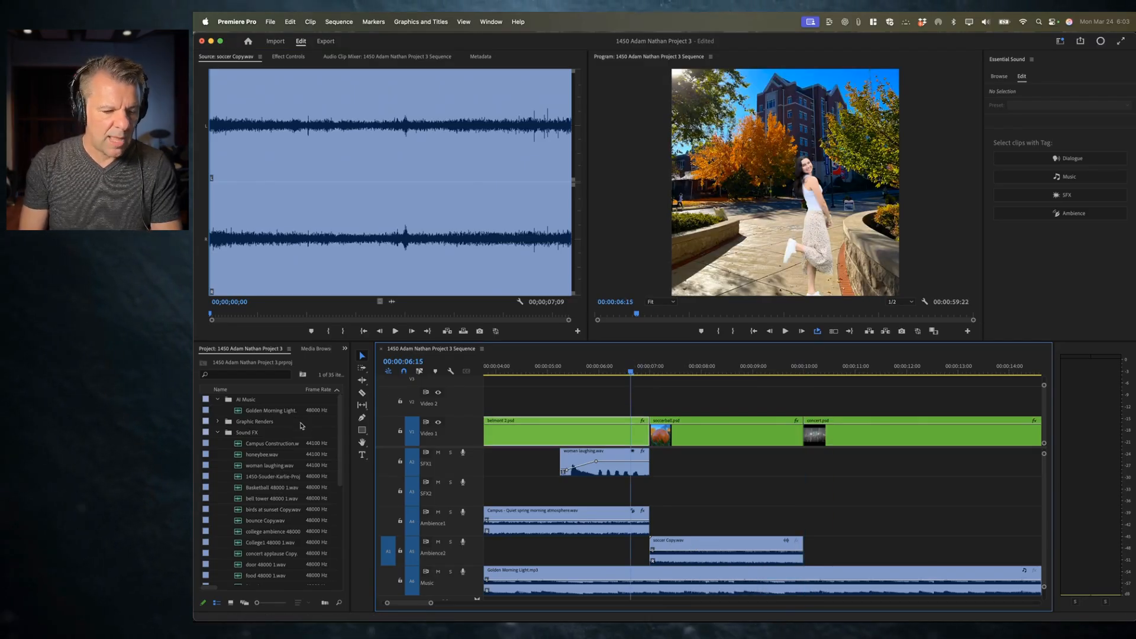
key(space)
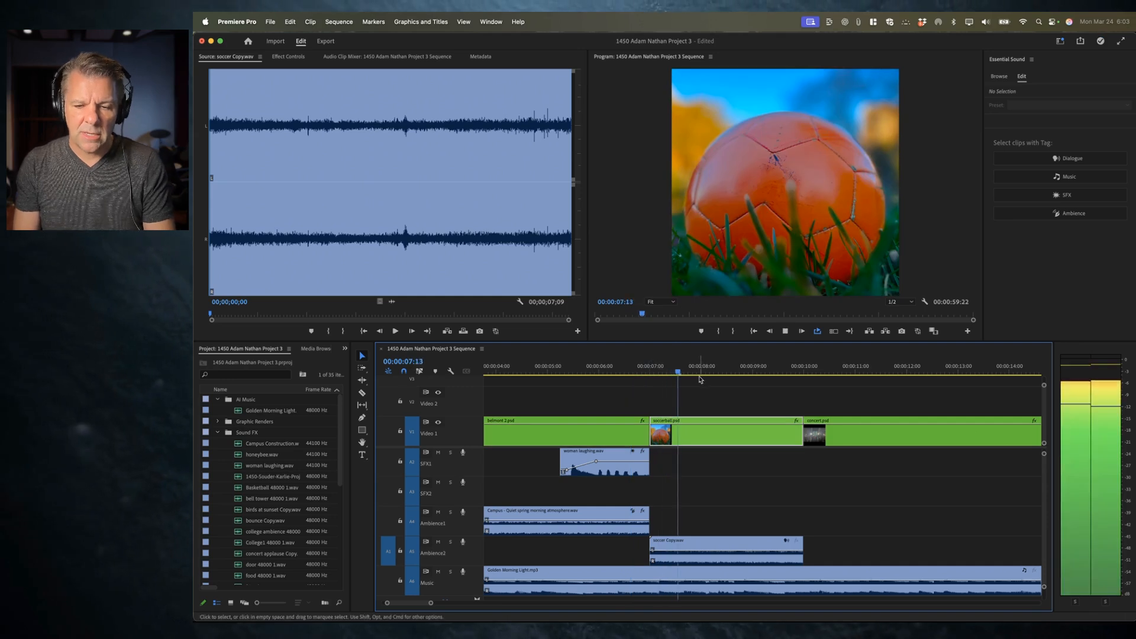
click(733, 368)
mouse_move(732, 368)
mouse_down()
mouse_move(704, 370)
mouse_move(722, 374)
mouse_up()
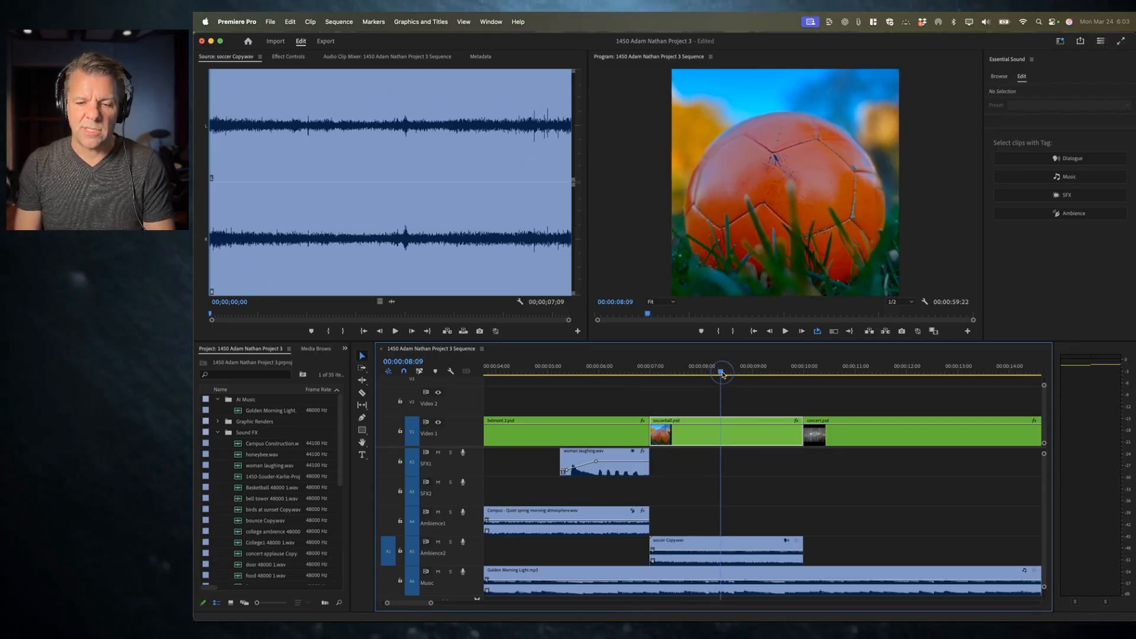
Step: Set an in point just before the kick in kick 48000 1.wav and overwrite it onto SFX2 at about 8:09
key(grave)
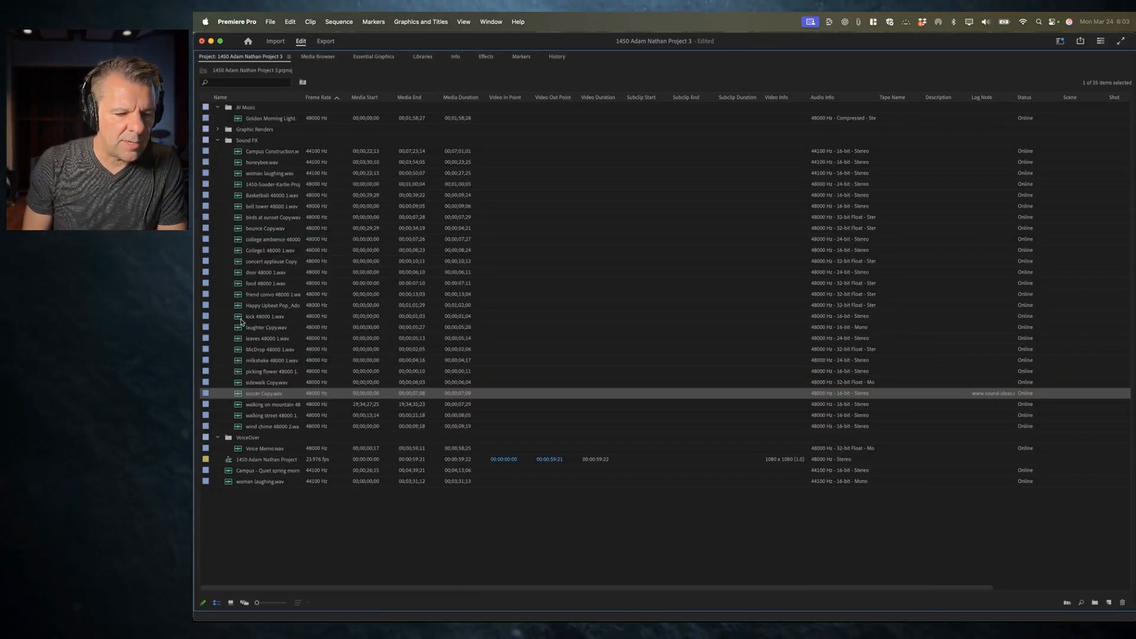
double_click(260, 316)
key(space)
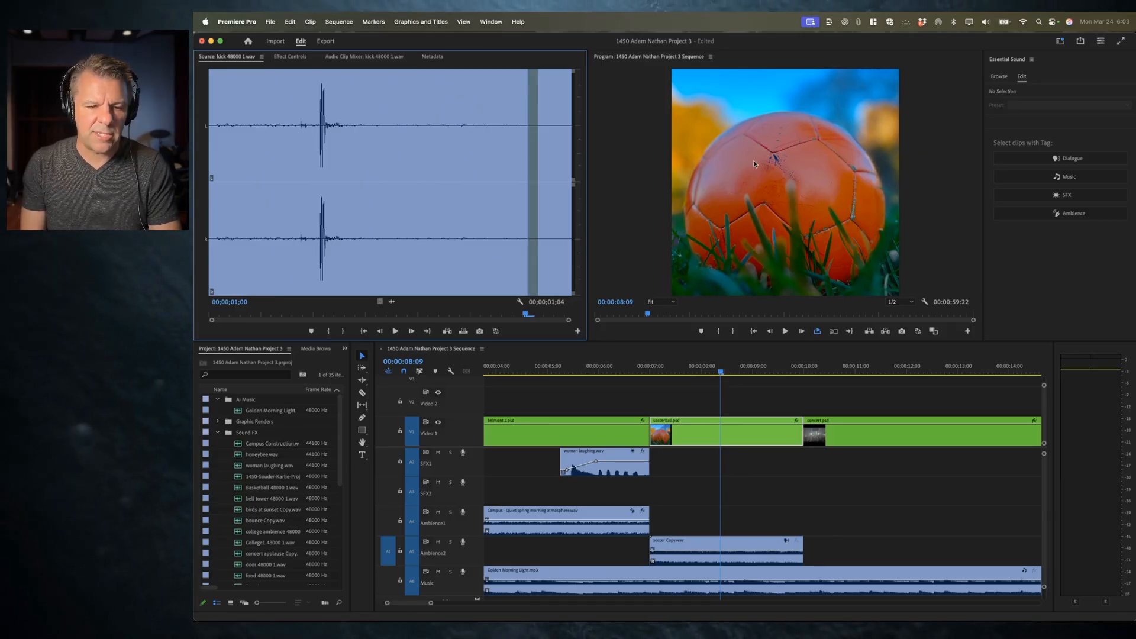
mouse_move(304, 126)
mouse_down()
mouse_move(264, 127)
mouse_move(303, 131)
mouse_up()
key(i)
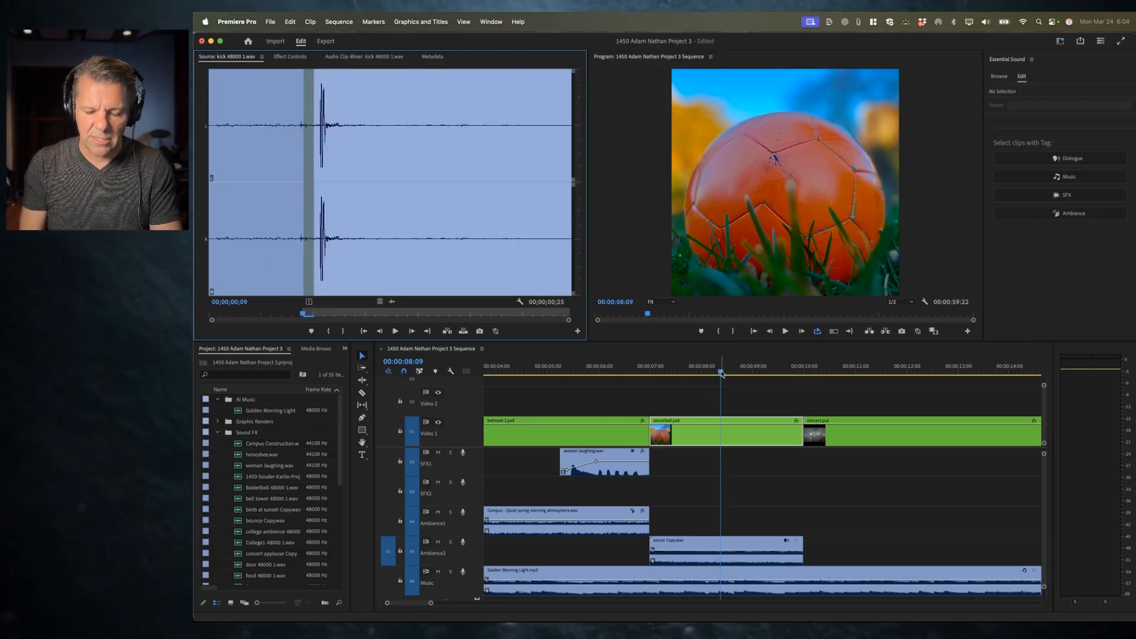
click(387, 492)
key(.)
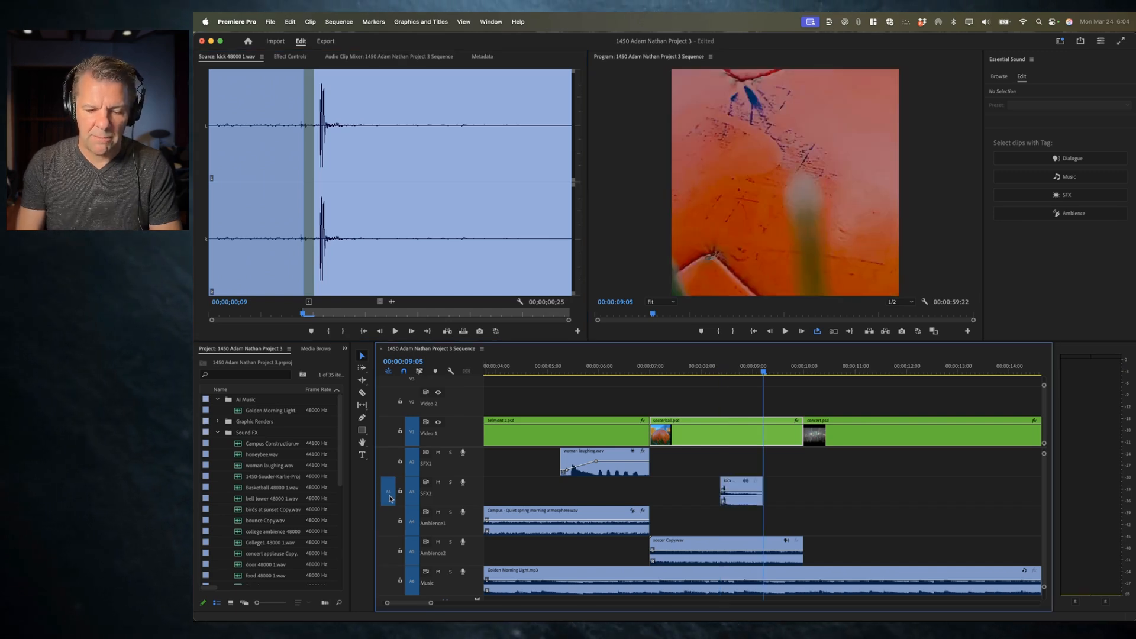
Step: Mark the soccer ball clip's span and play it back
click(655, 367)
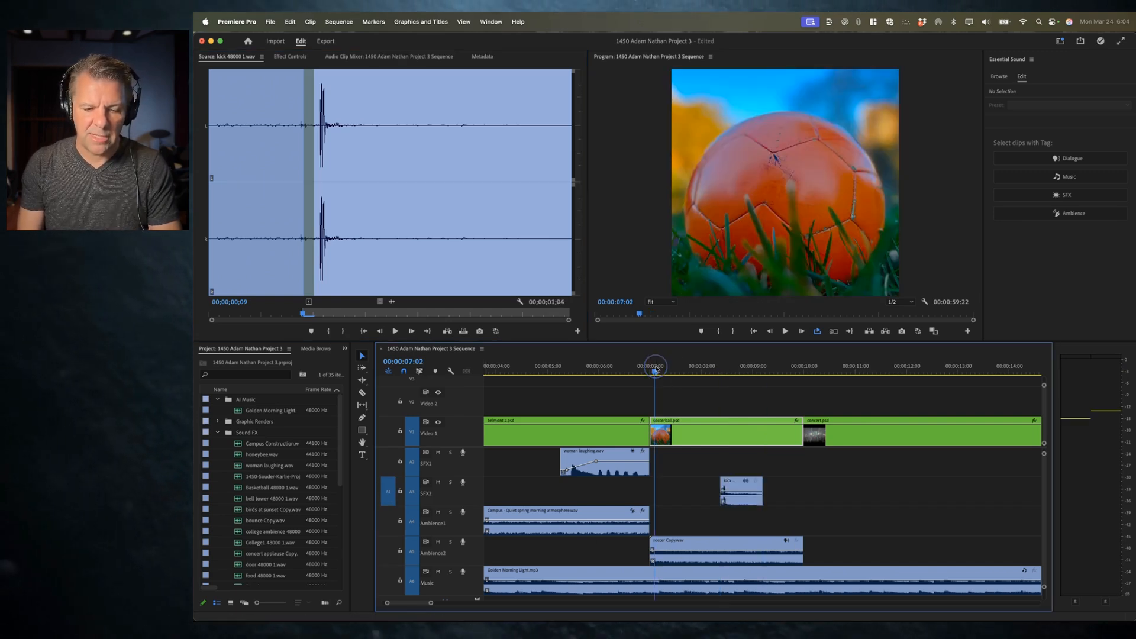
click(704, 373)
key(x)
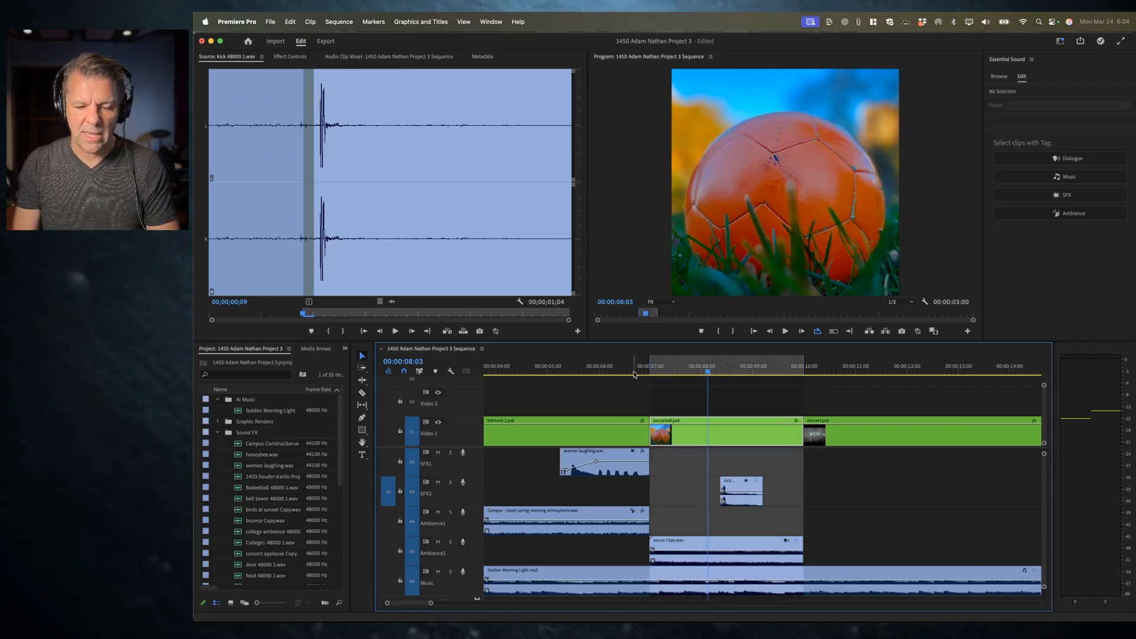
key(space)
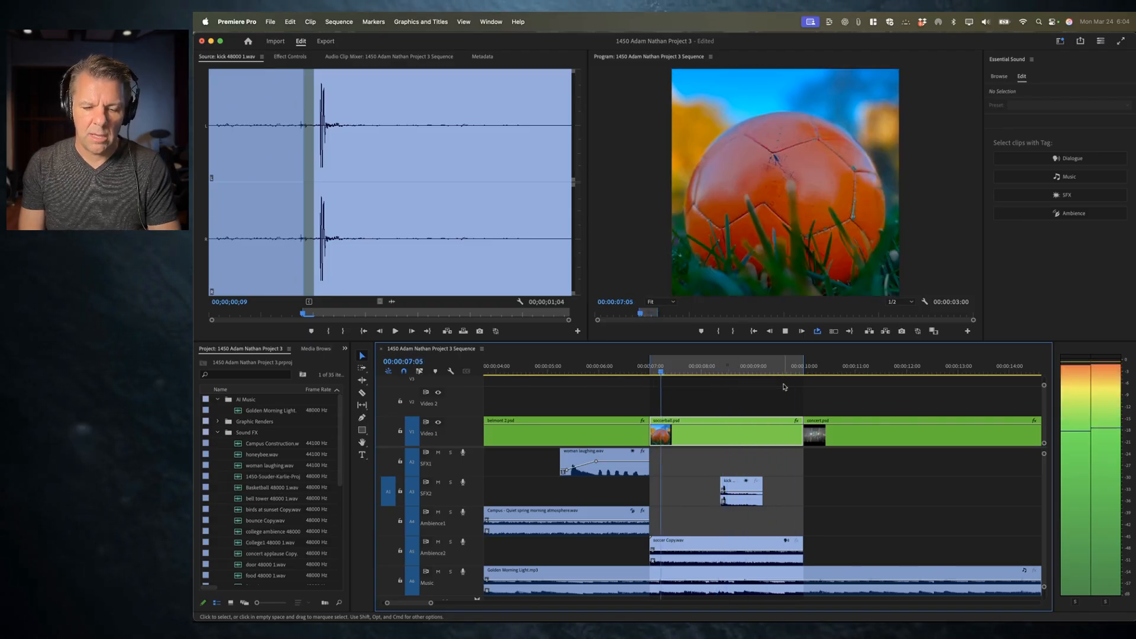
key(space)
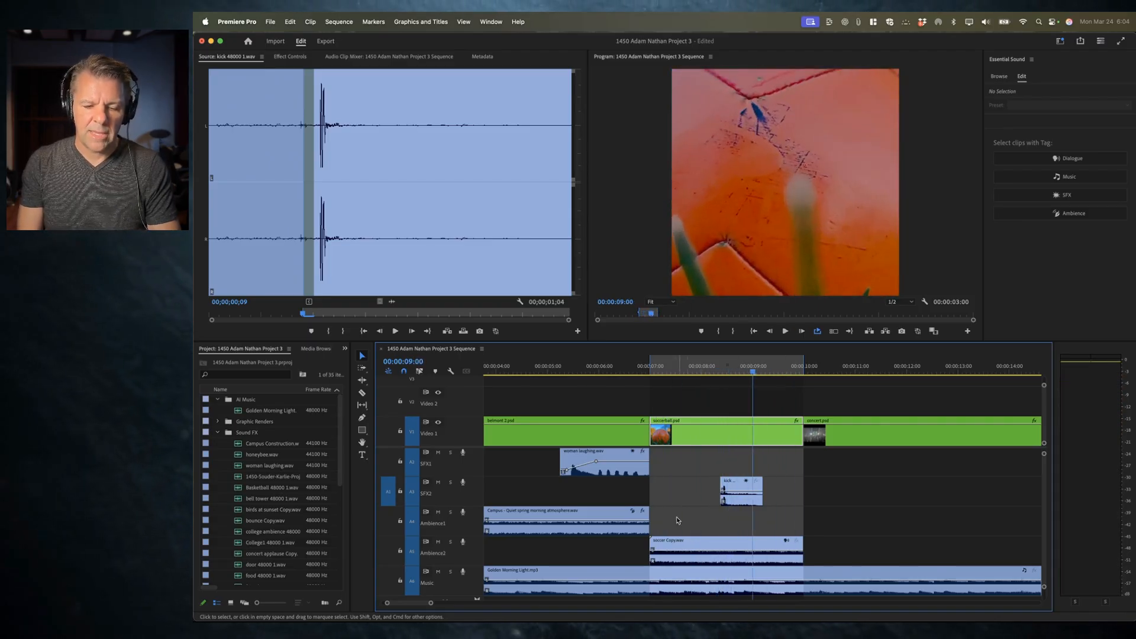
Step: Retag the soccer Copy.wav clip as Ambience instead of Dialogue and auto-match its loudness
click(704, 546)
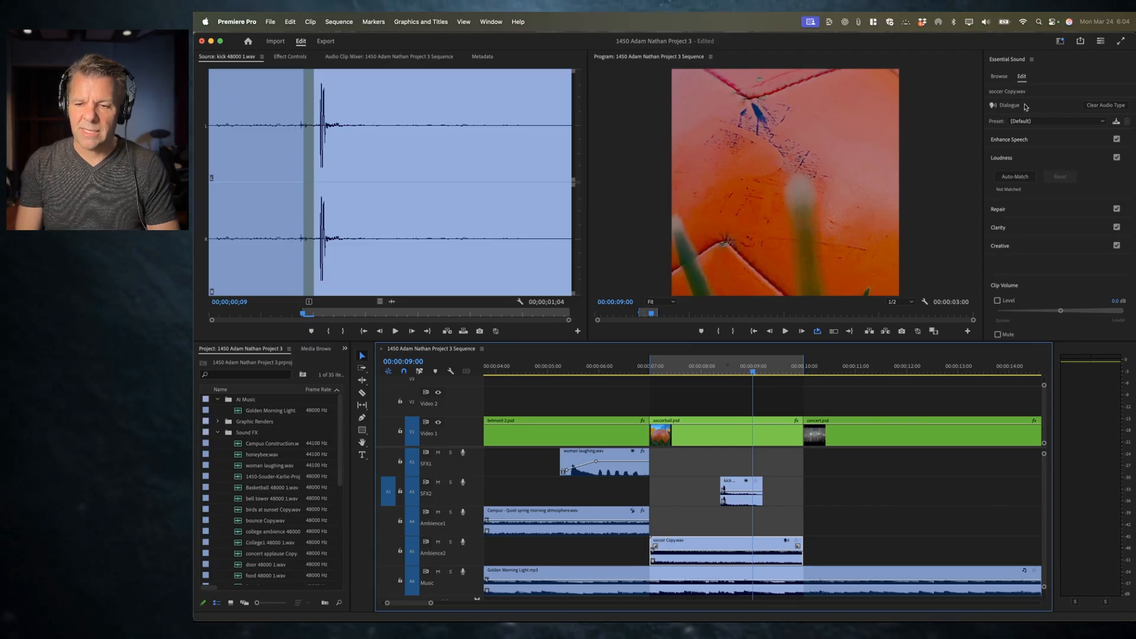
click(1106, 105)
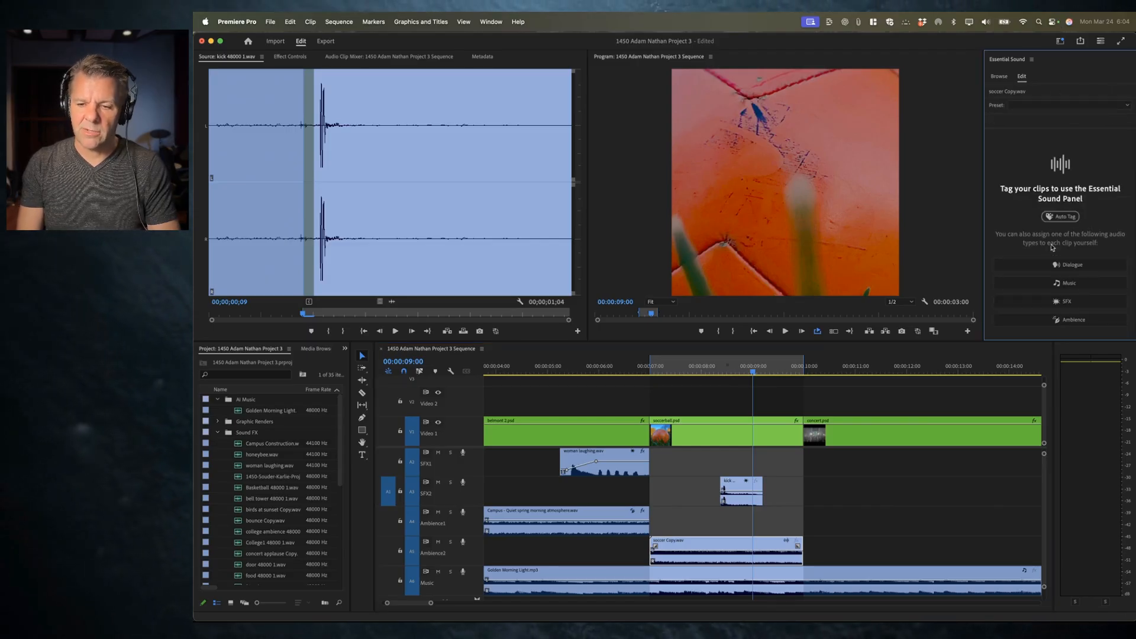
click(1067, 320)
click(1016, 157)
click(1015, 137)
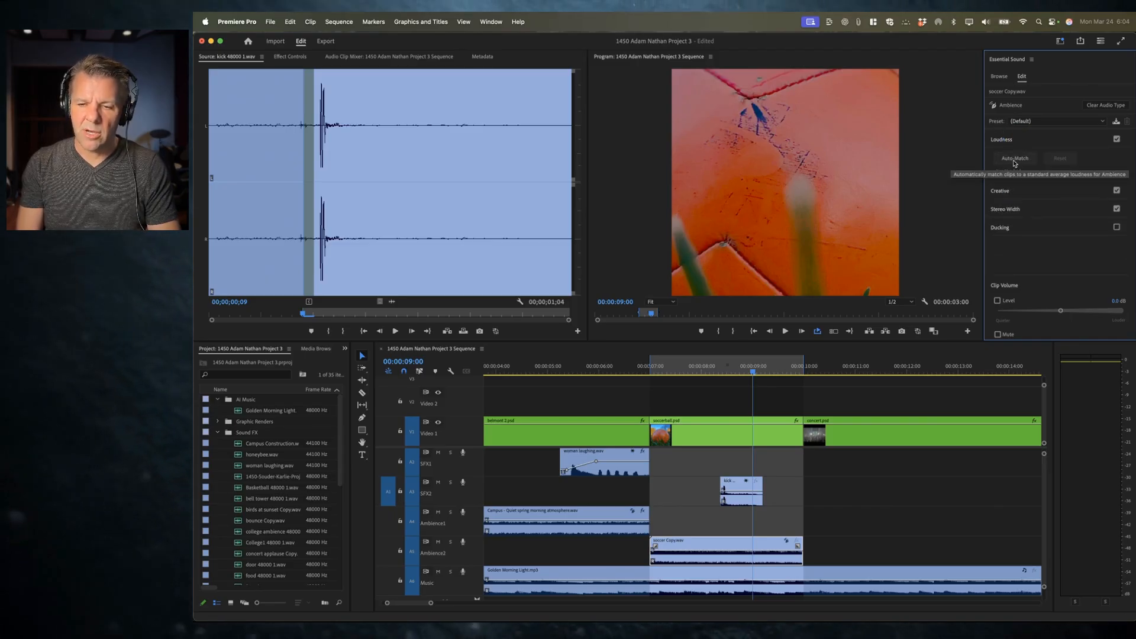
click(1015, 159)
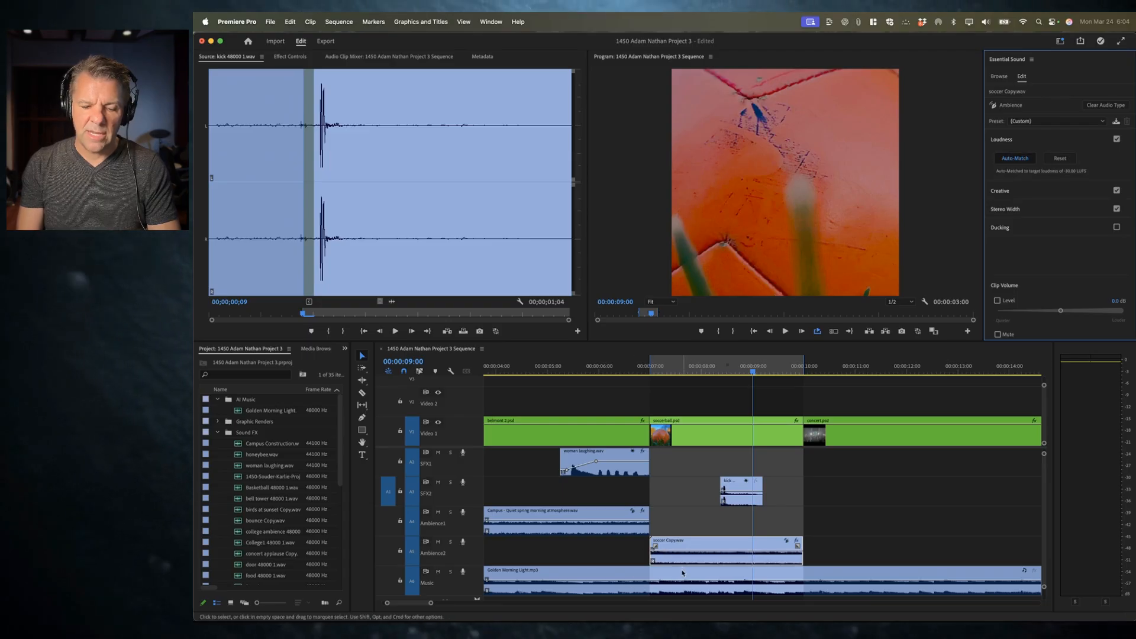
Step: Preview the soccer ball section with its new ambience and kick sound
key(space)
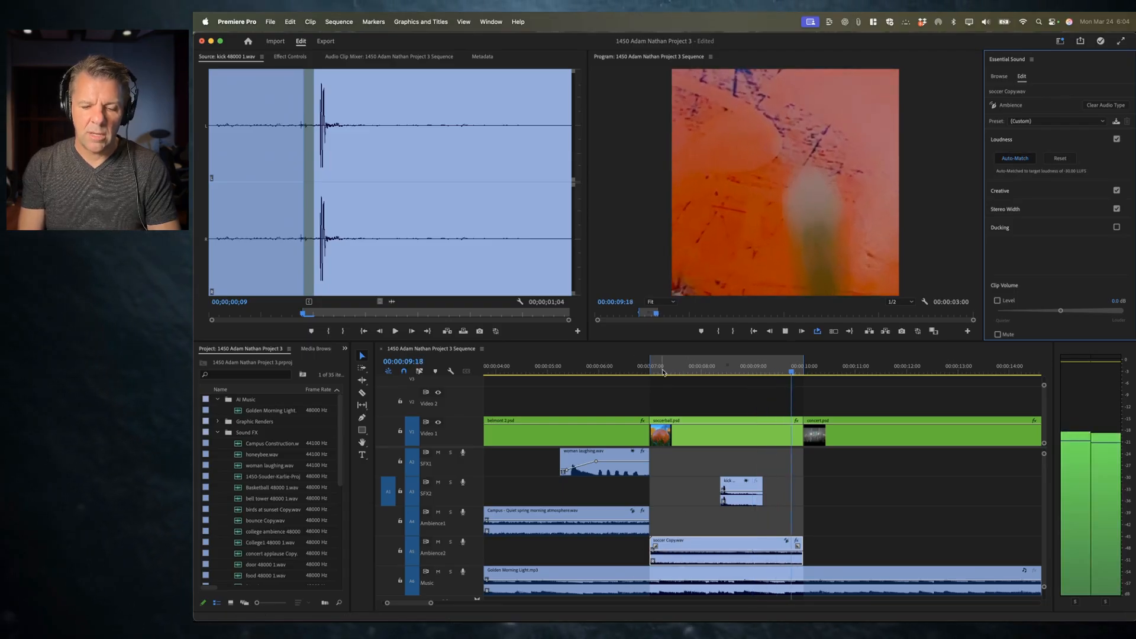
click(663, 372)
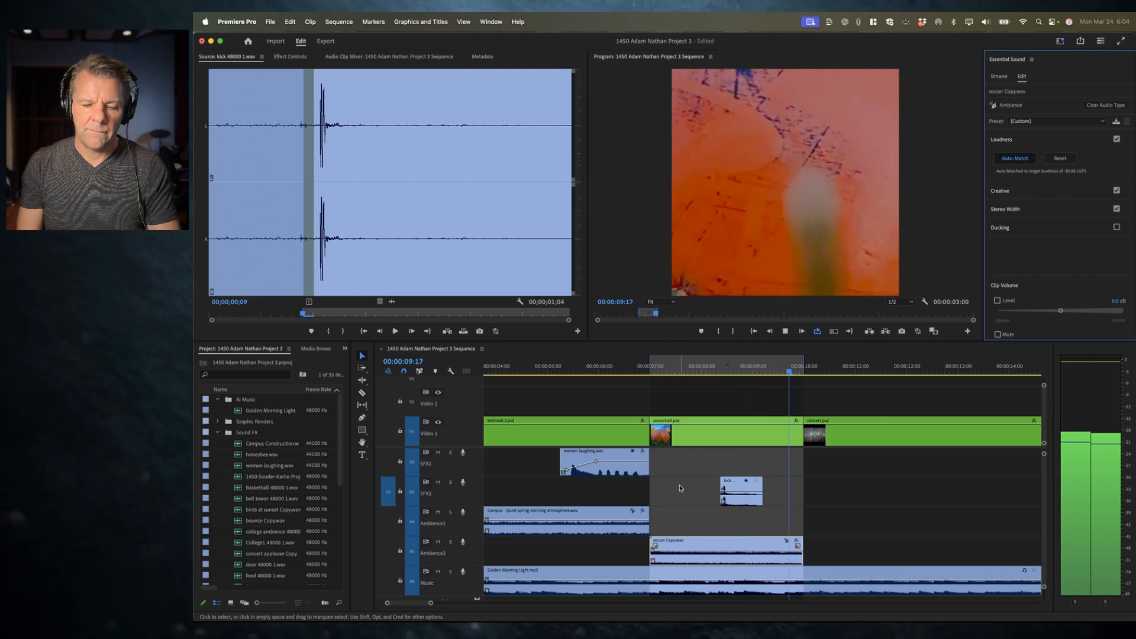
key(space)
click(711, 549)
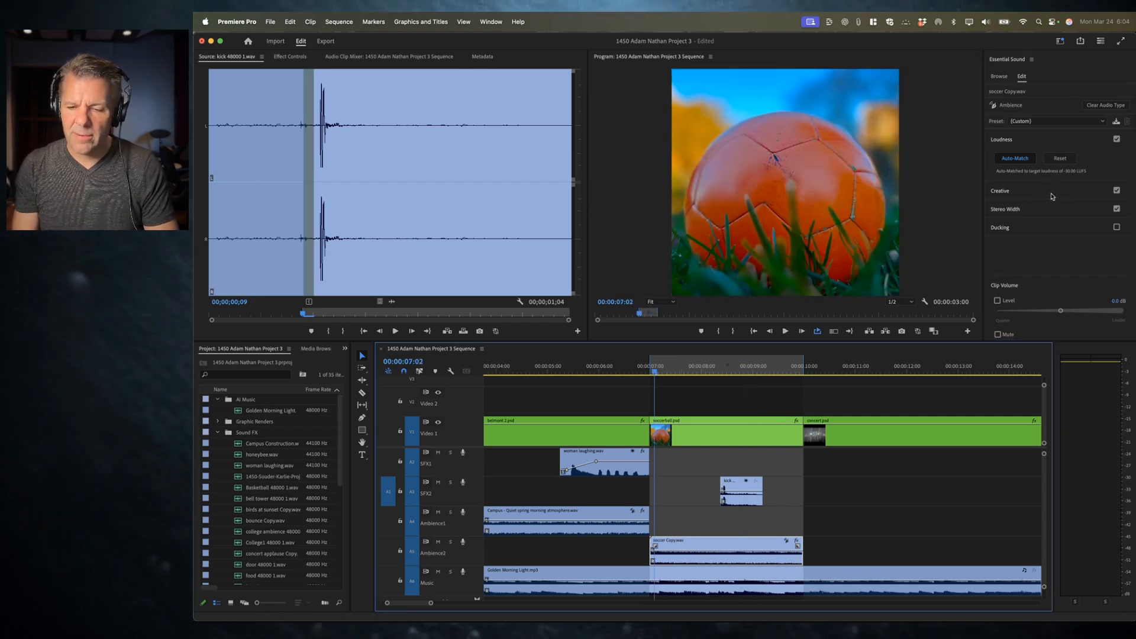
click(1026, 142)
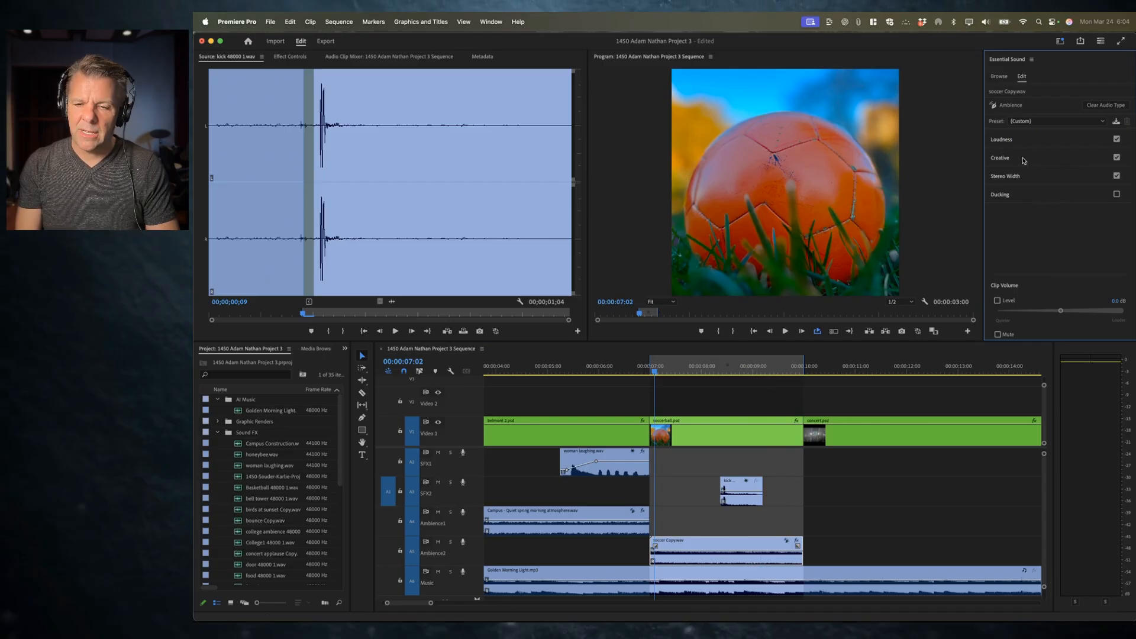
Step: Lower the soccer Copy.wav ambience's clip volume to about -6 dB while previewing the soccer ball shot
click(1023, 158)
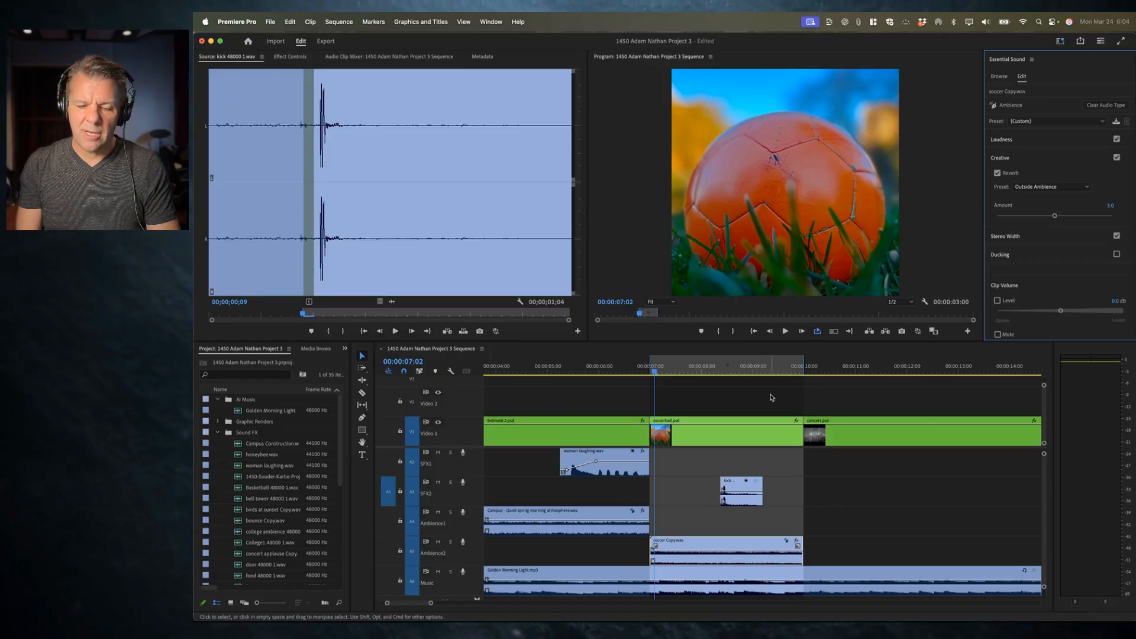
key(space)
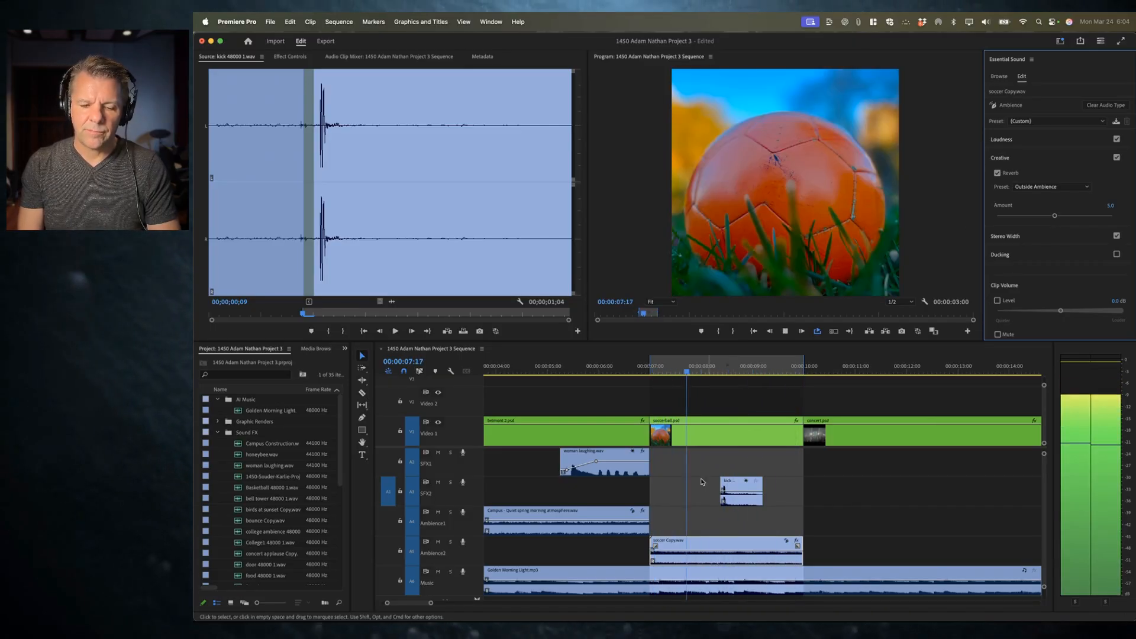
key(space)
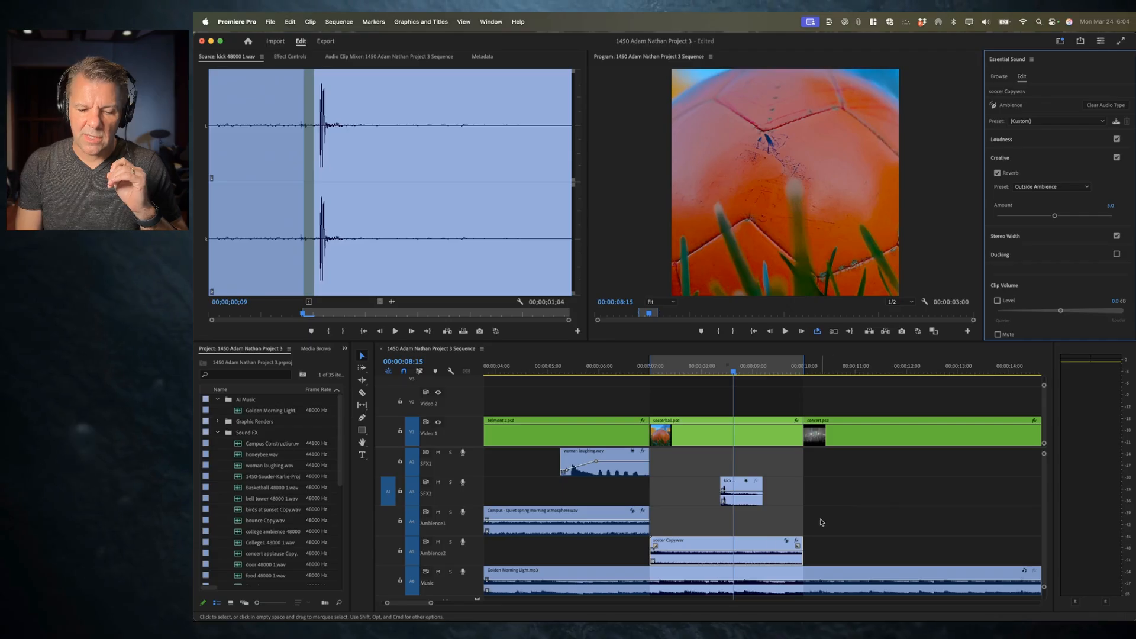
click(766, 547)
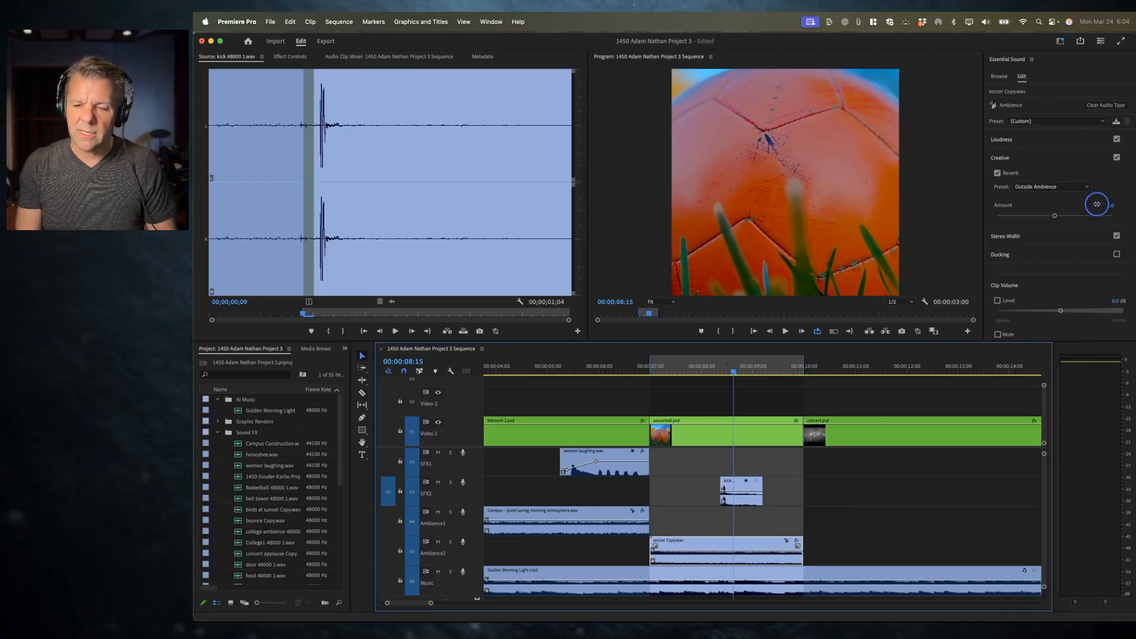
key(super+Tab)
click(1127, 184)
drag(1134, 192, 1105, 195)
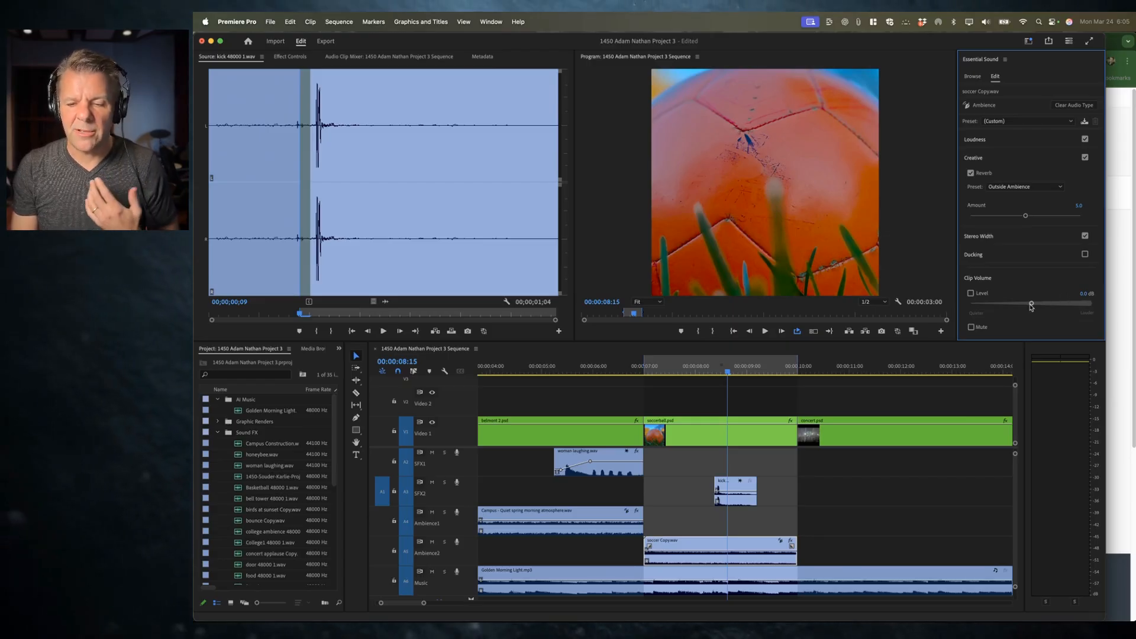
drag(1031, 306, 1025, 304)
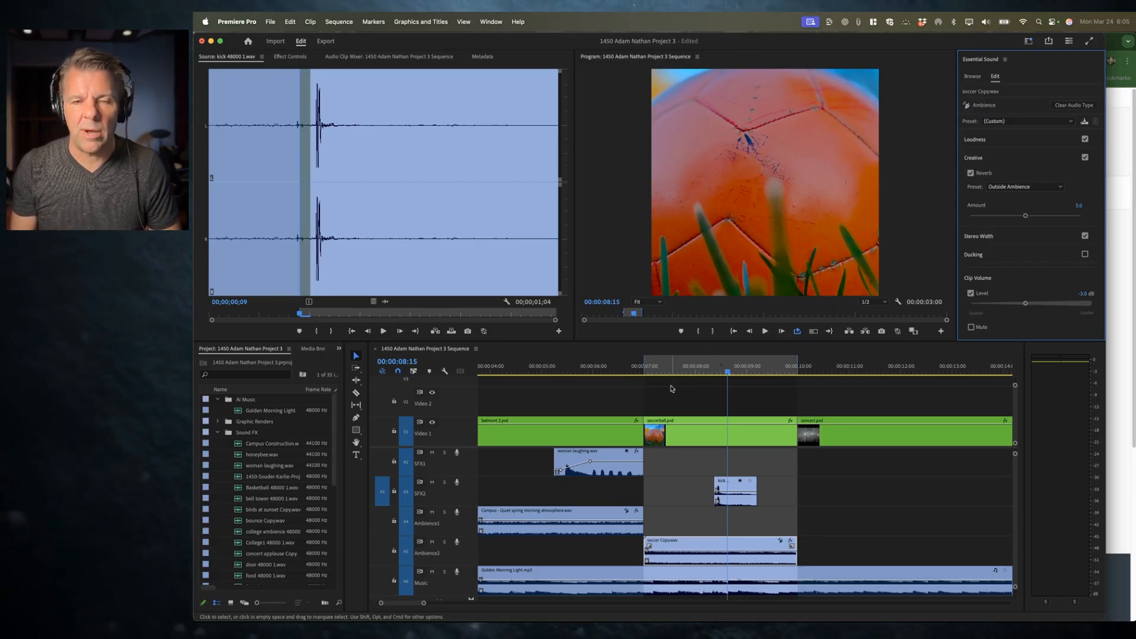
key(space)
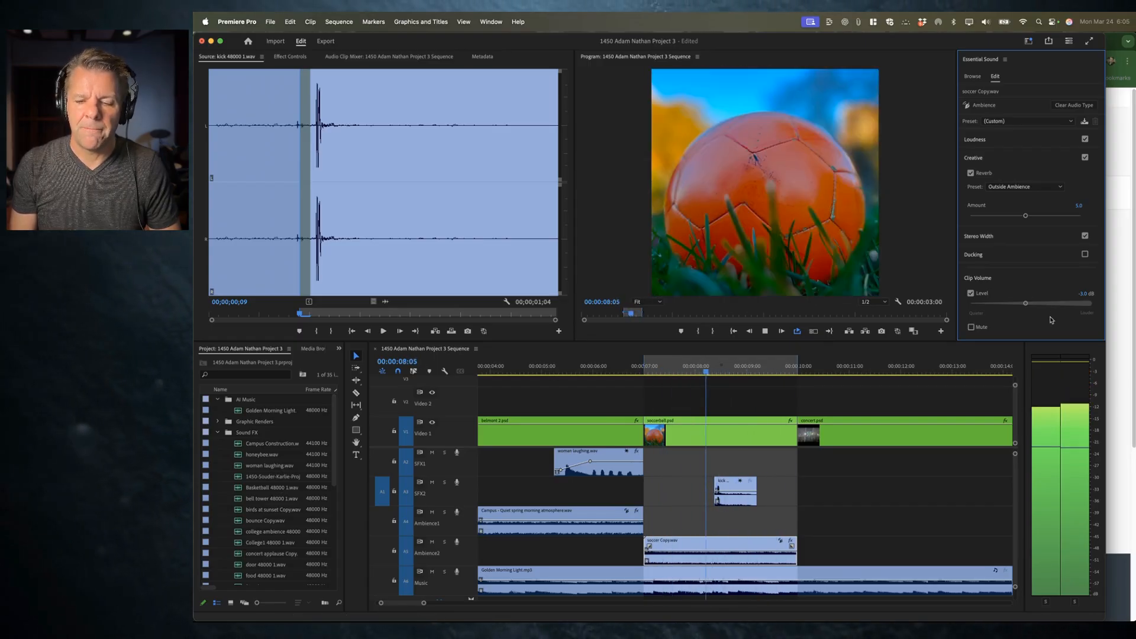
key(space)
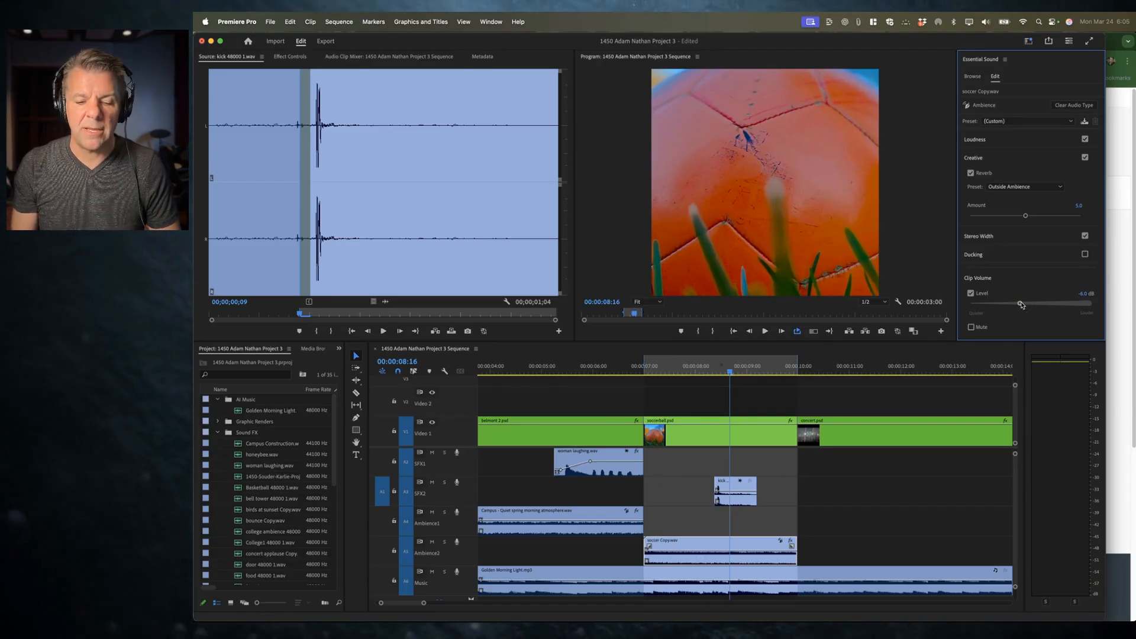
key(space)
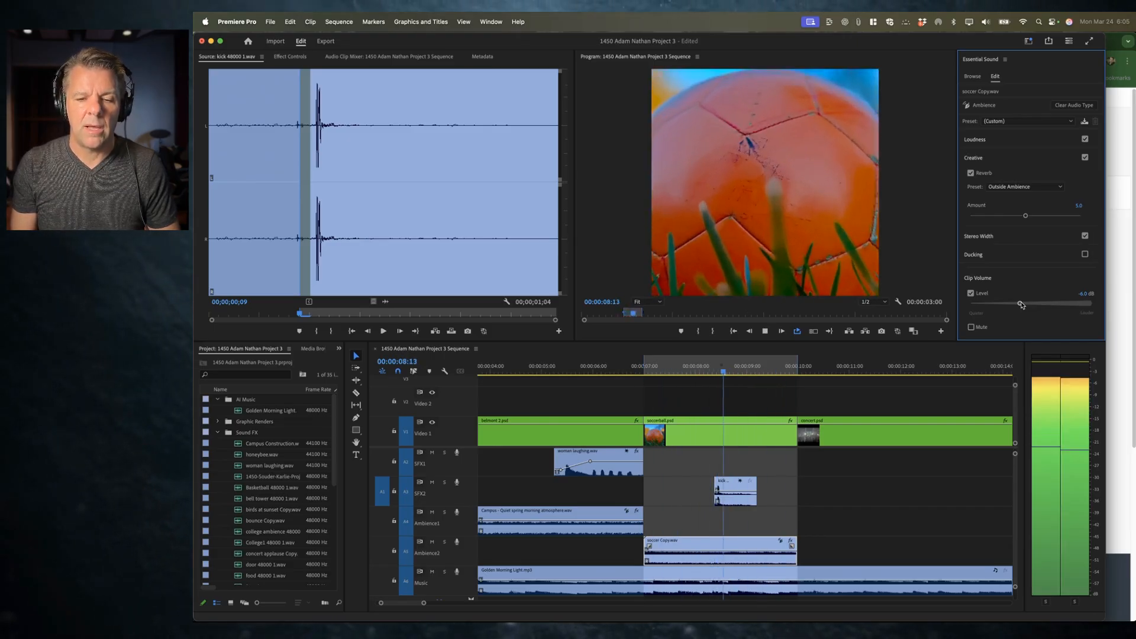
key(space)
Step: Give the kick clip on SFX2 an Outside Reverb with amount about 7.6 and clip level about -1.8 dB
click(733, 506)
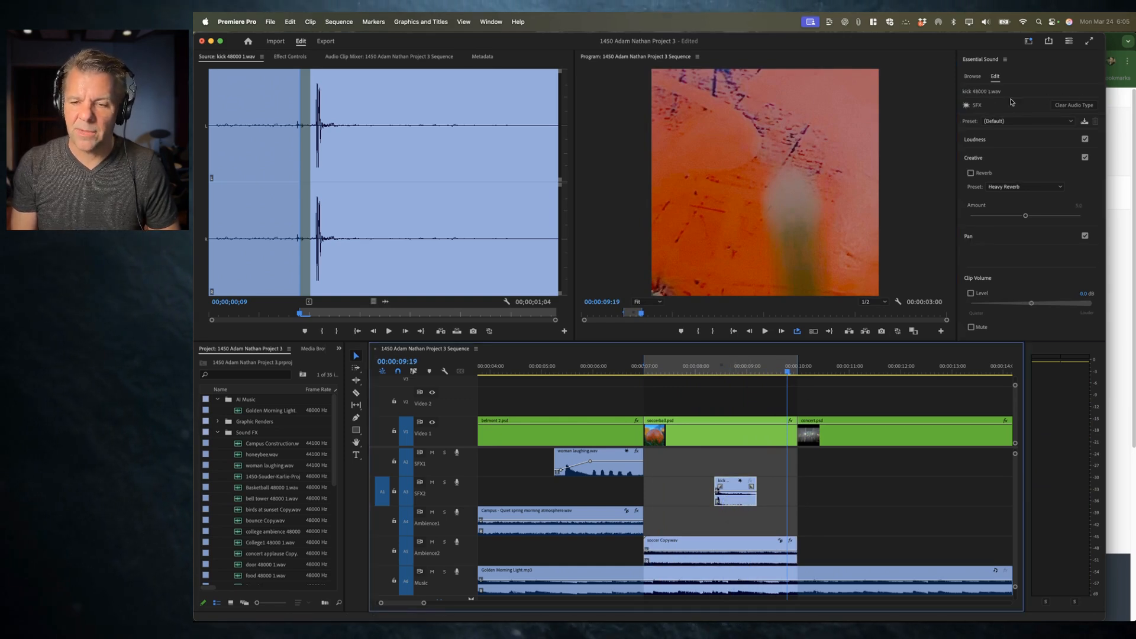
click(989, 139)
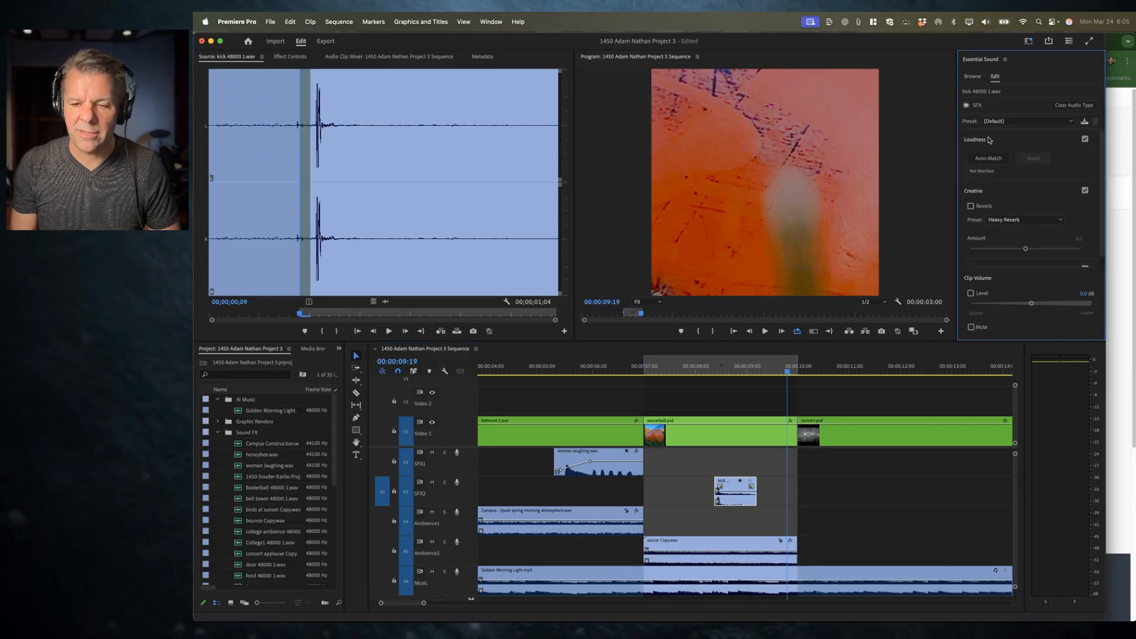
click(1013, 185)
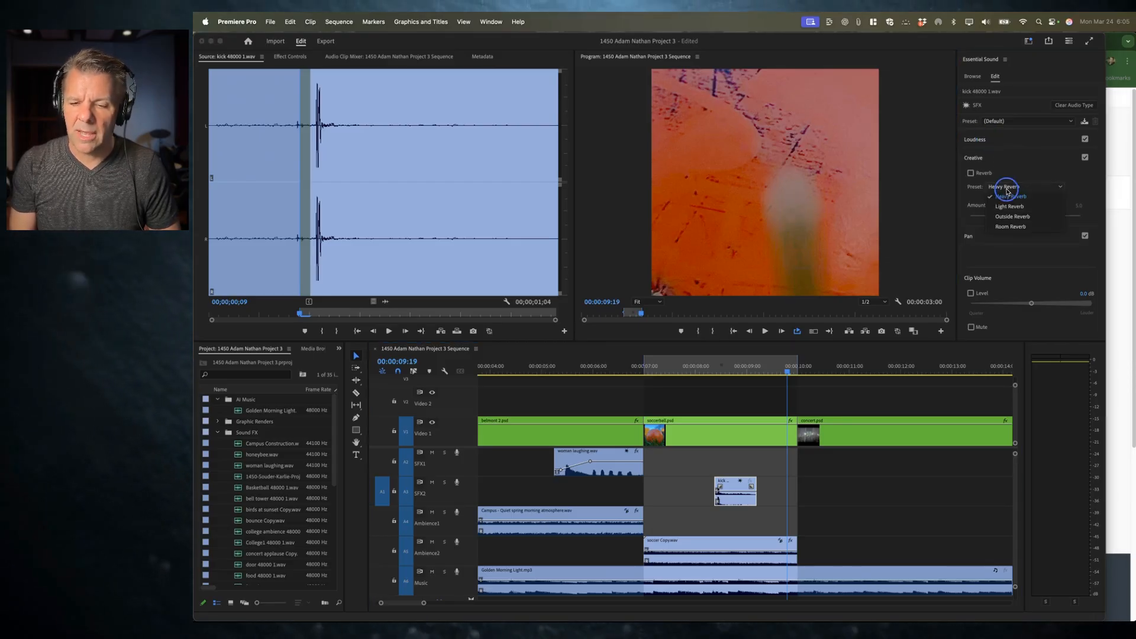
click(1018, 222)
drag(1026, 217, 1050, 218)
drag(1032, 306, 1019, 305)
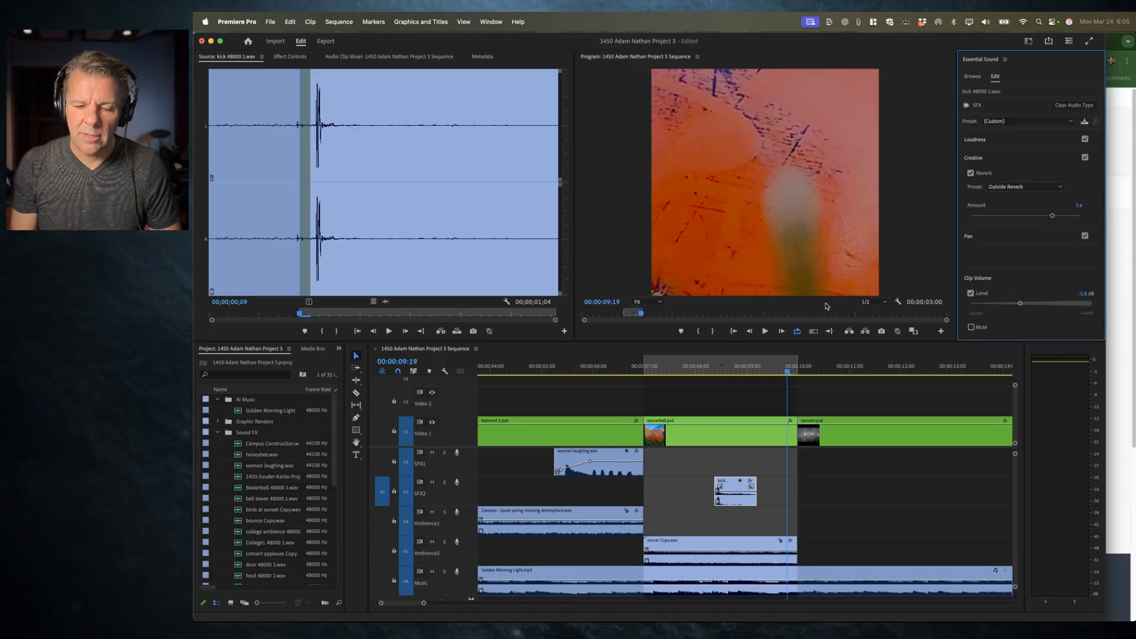
Step: Play back the soccer ball section to check the kick's reverb and level
click(662, 372)
key(space)
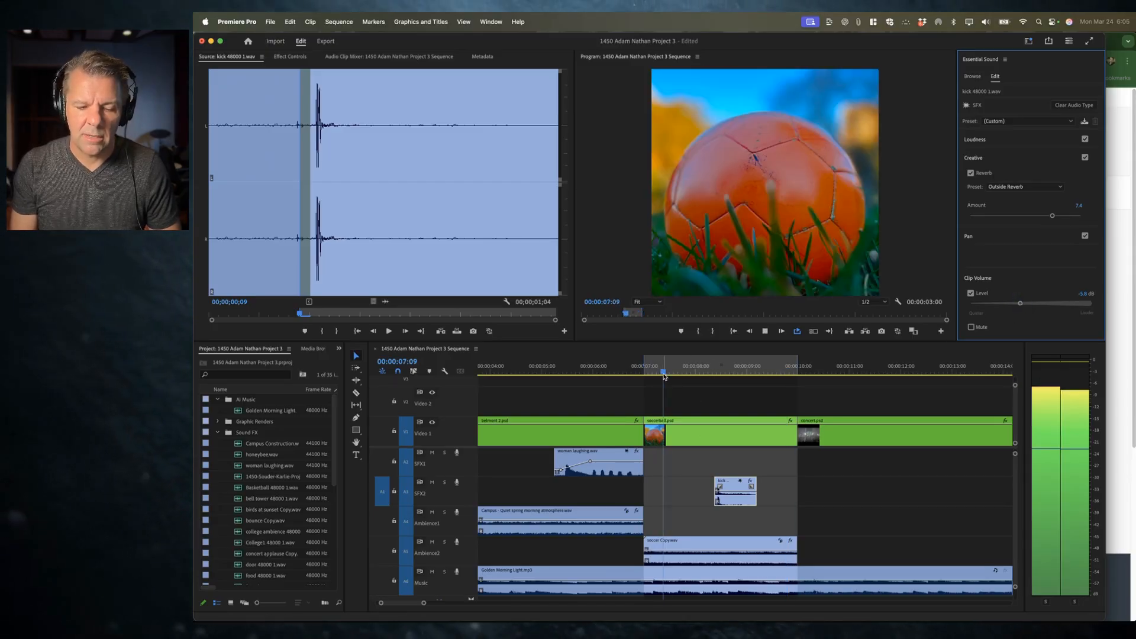
key(space)
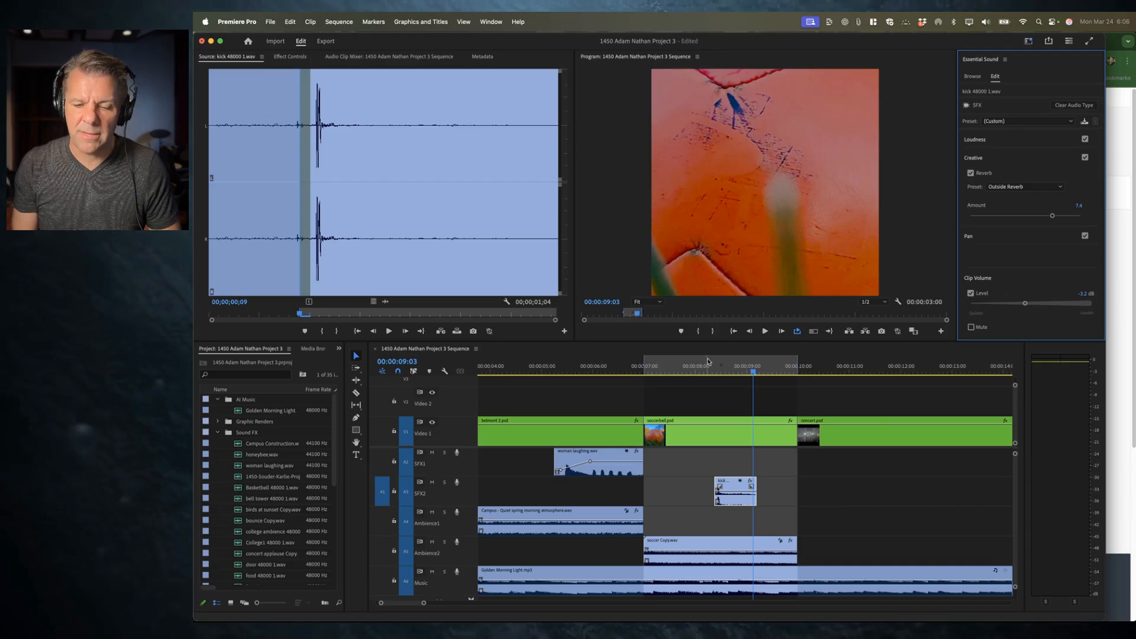
key(space)
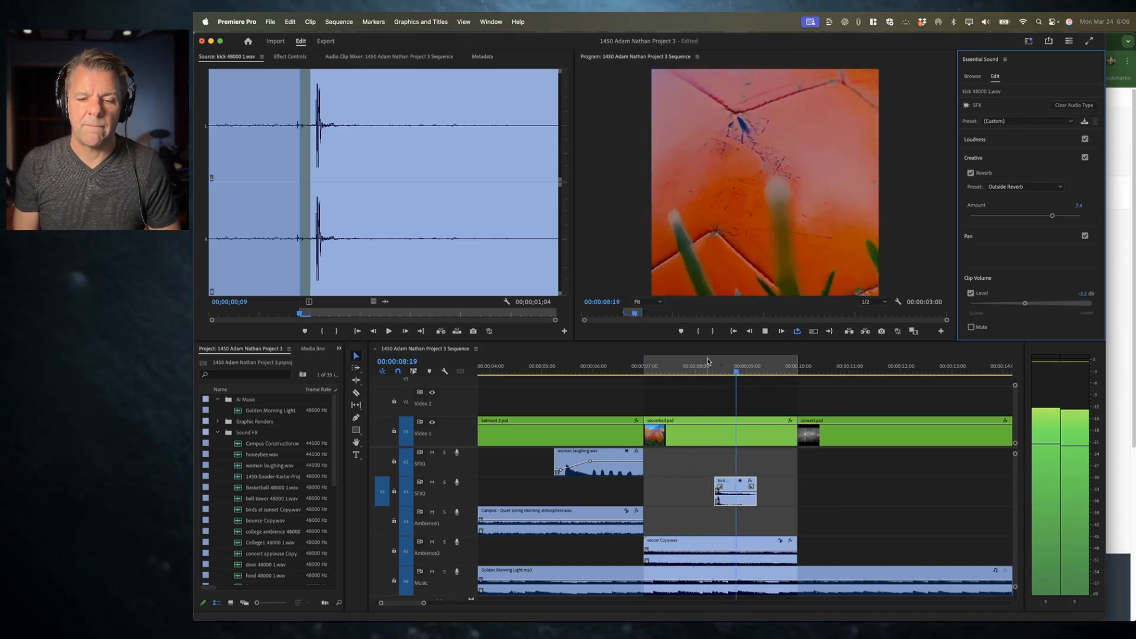
key(space)
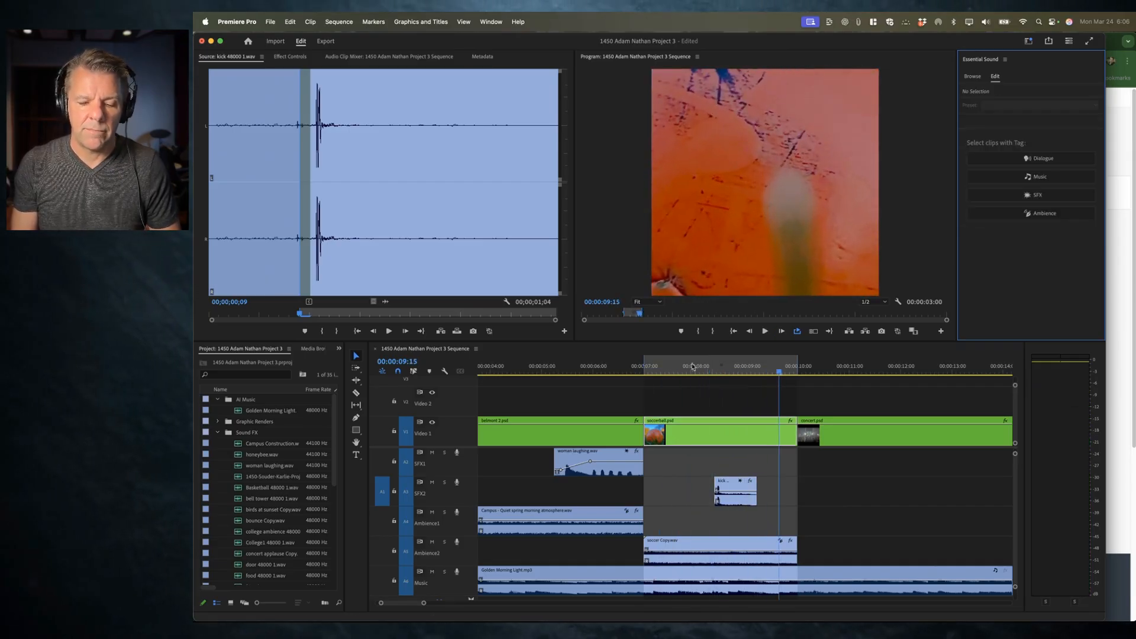
Step: Select the soccer Copy.wav clip and save the project
click(712, 543)
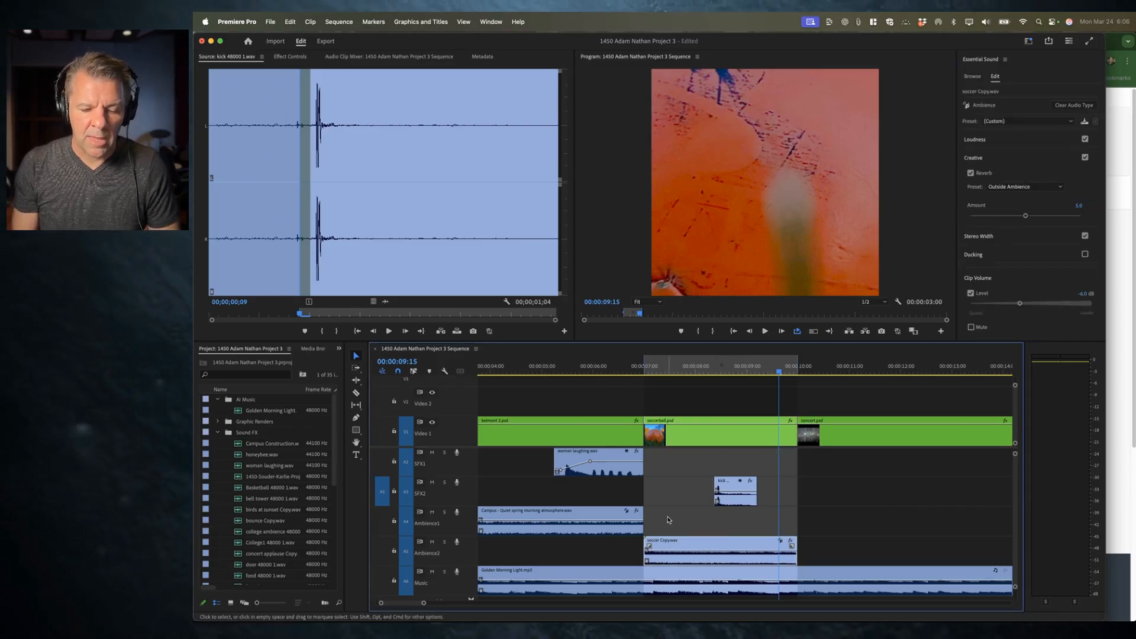
key(super+s)
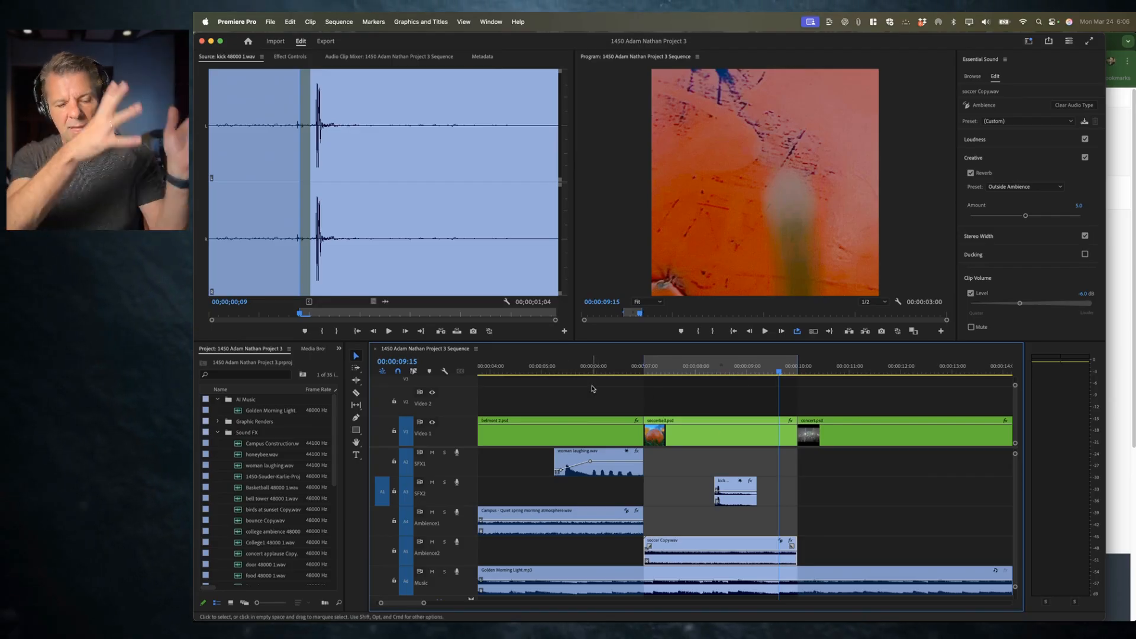
Step: Mark the concert clip's span in the sequence and play it back
key(=)
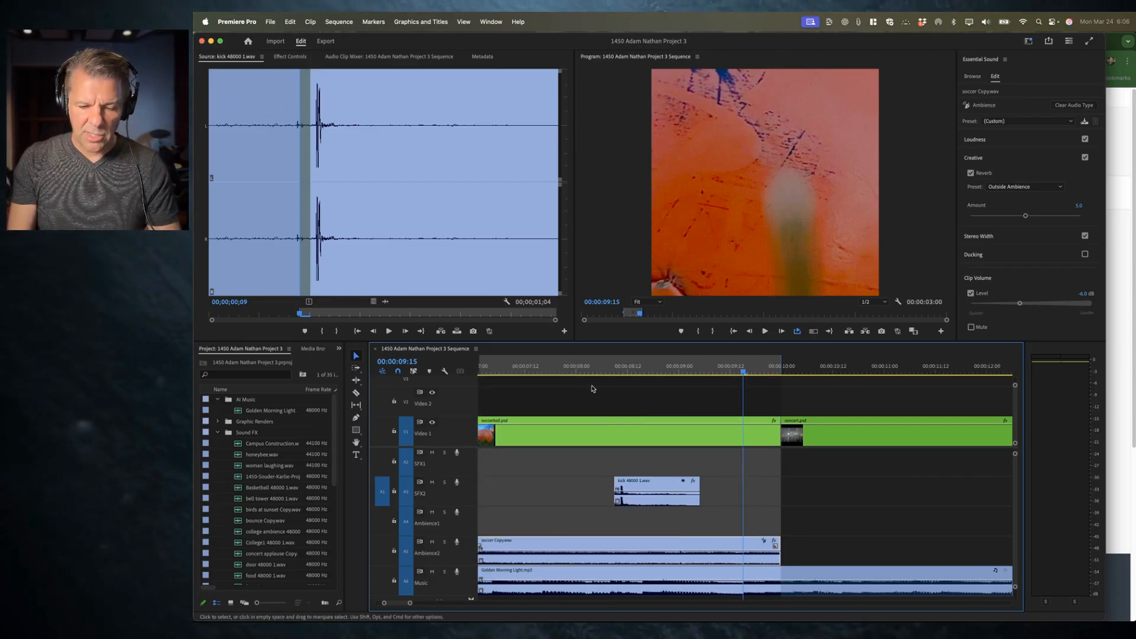
key(minus)
key(minus)
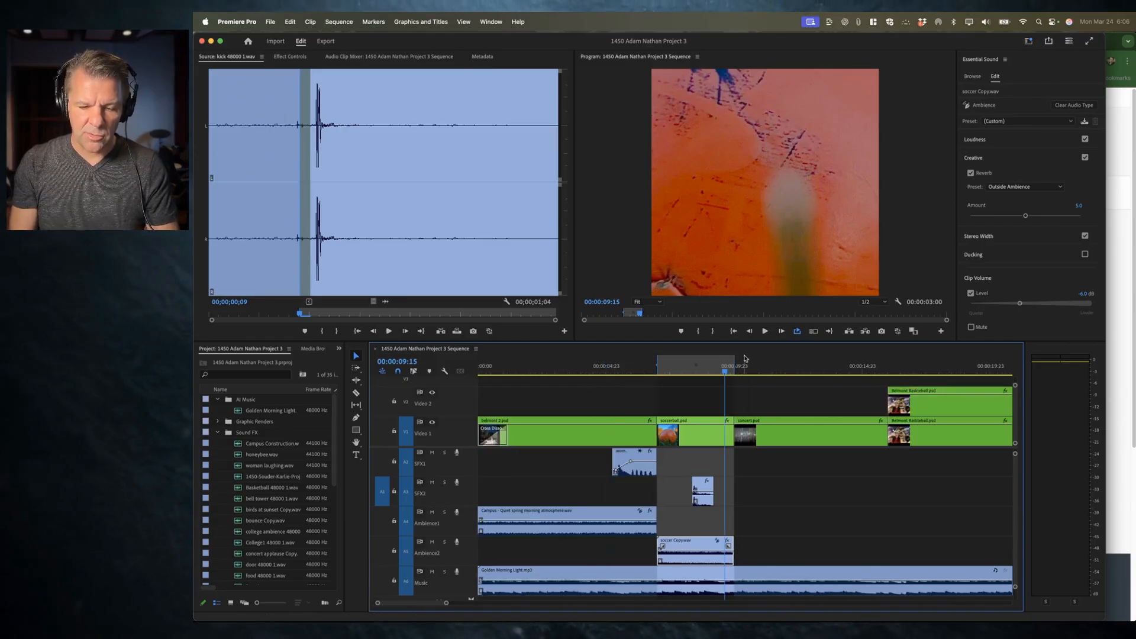
click(766, 367)
key(x)
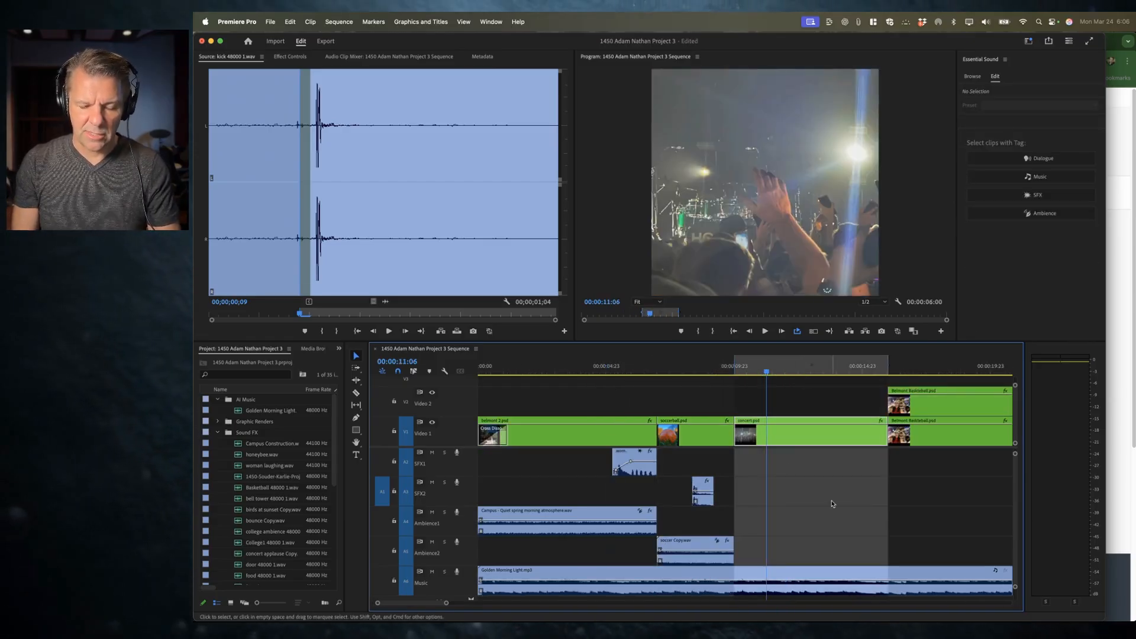
key(space)
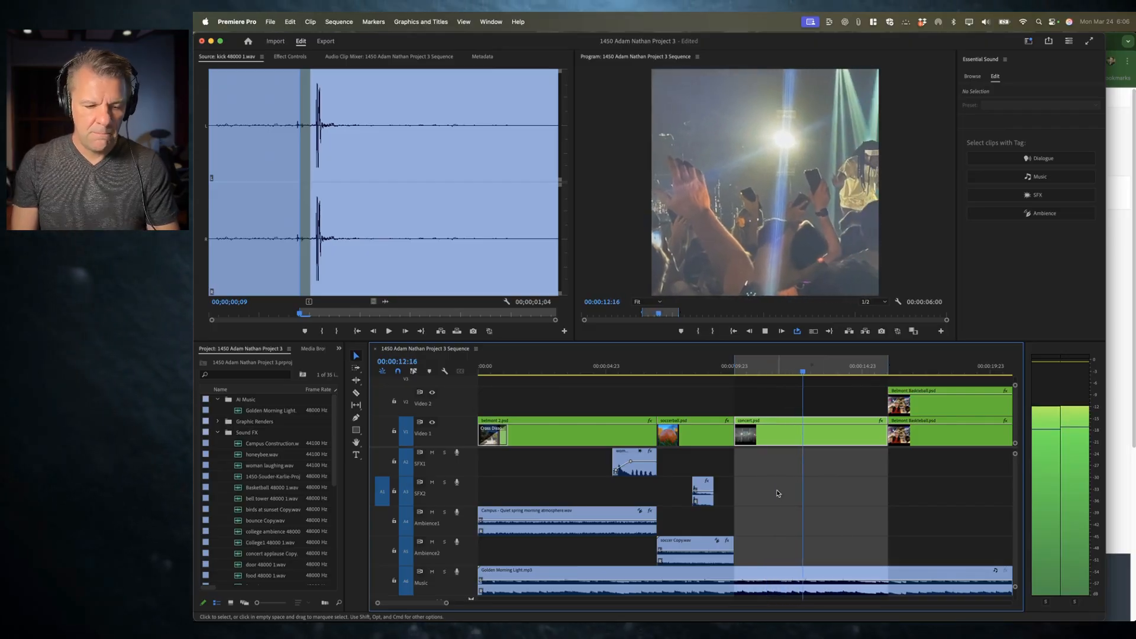
Step: Open concert applause Copy.wav in the source monitor and overwrite it onto Ambience1 across the concert shot
key(grave)
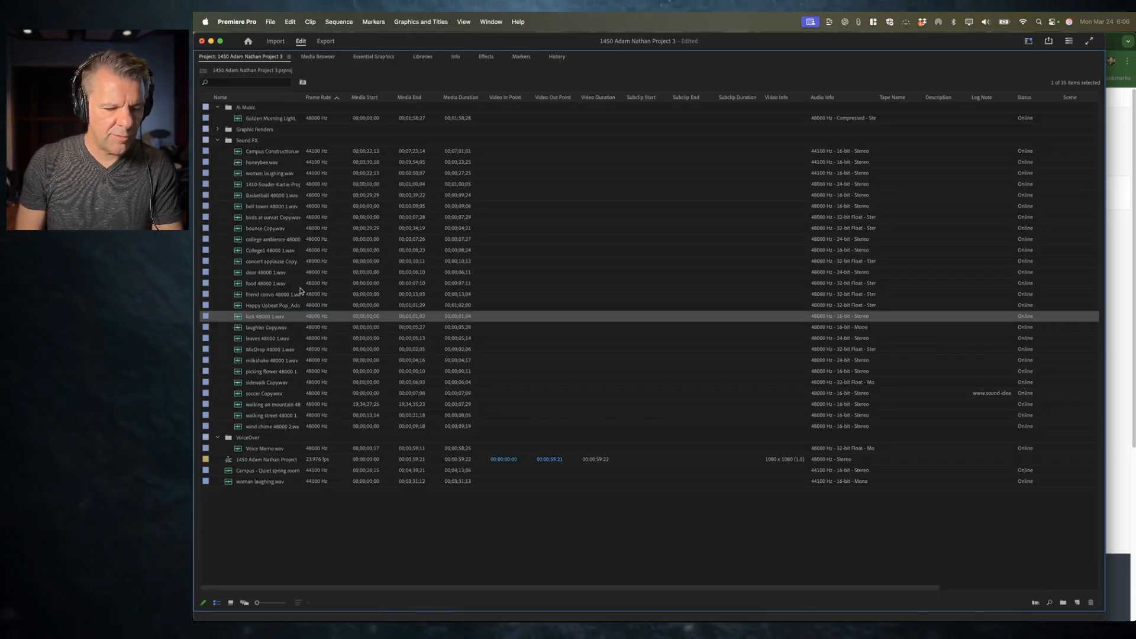
click(260, 265)
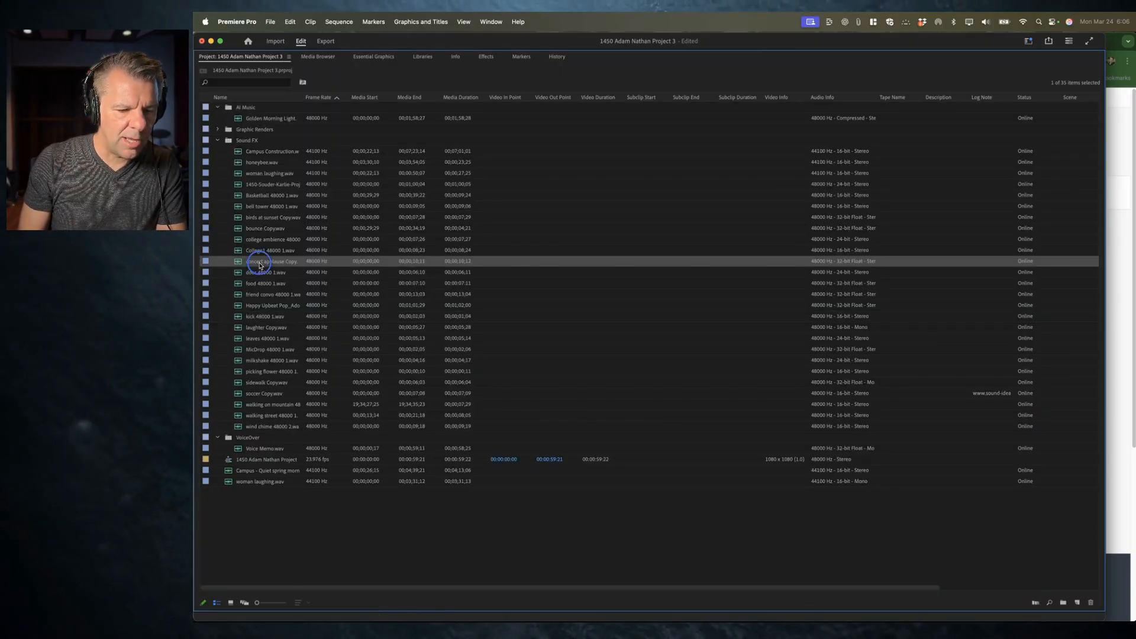
double_click(260, 265)
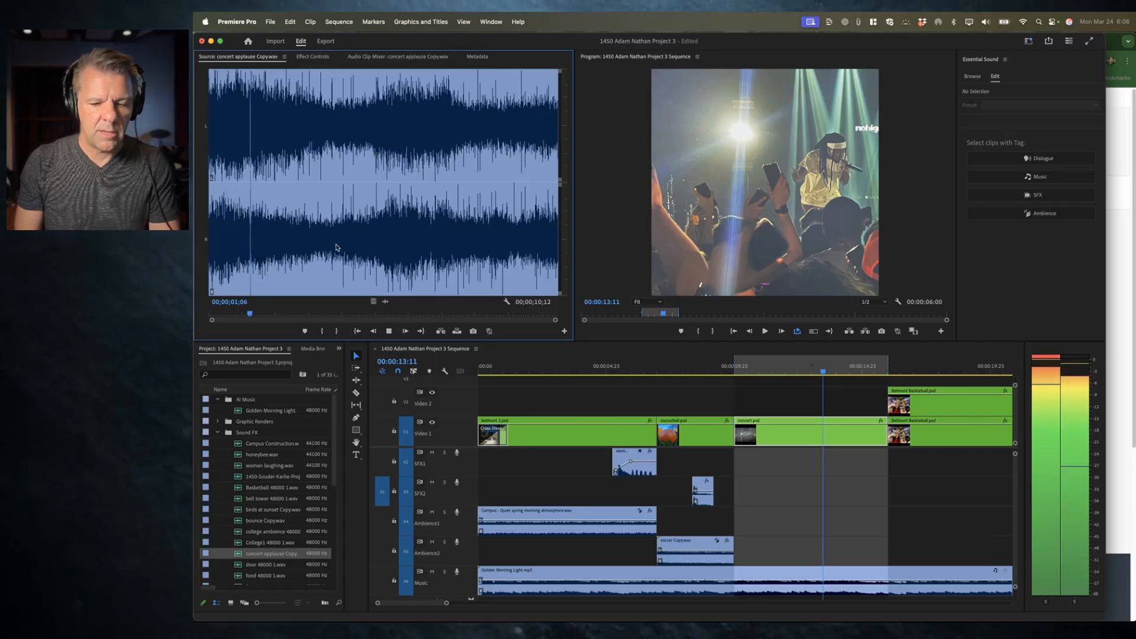
key(space)
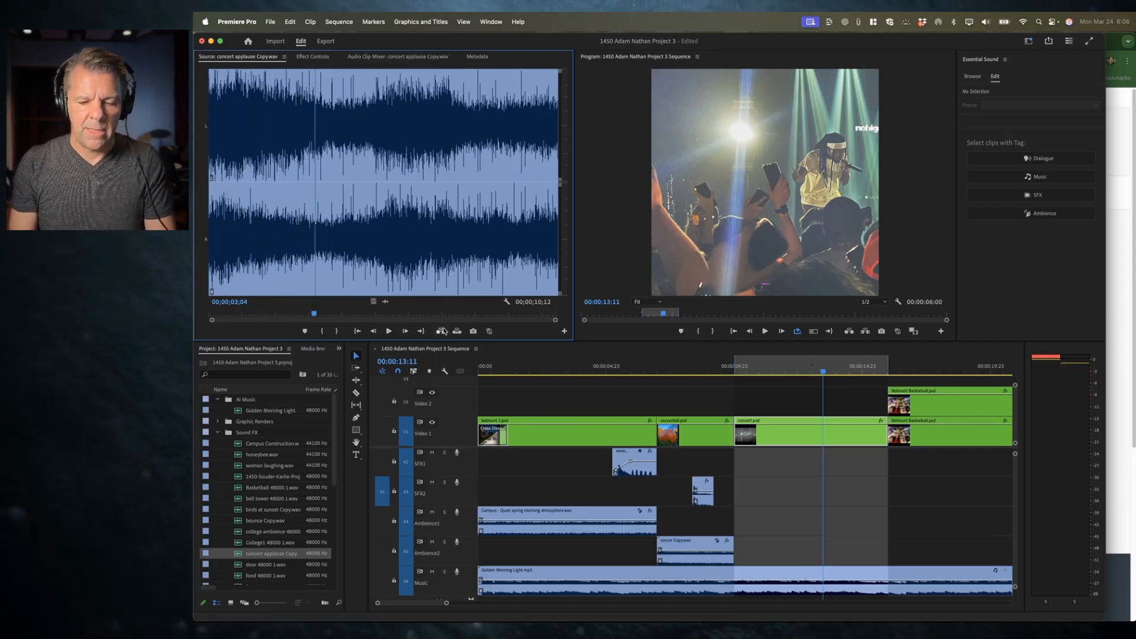
click(381, 521)
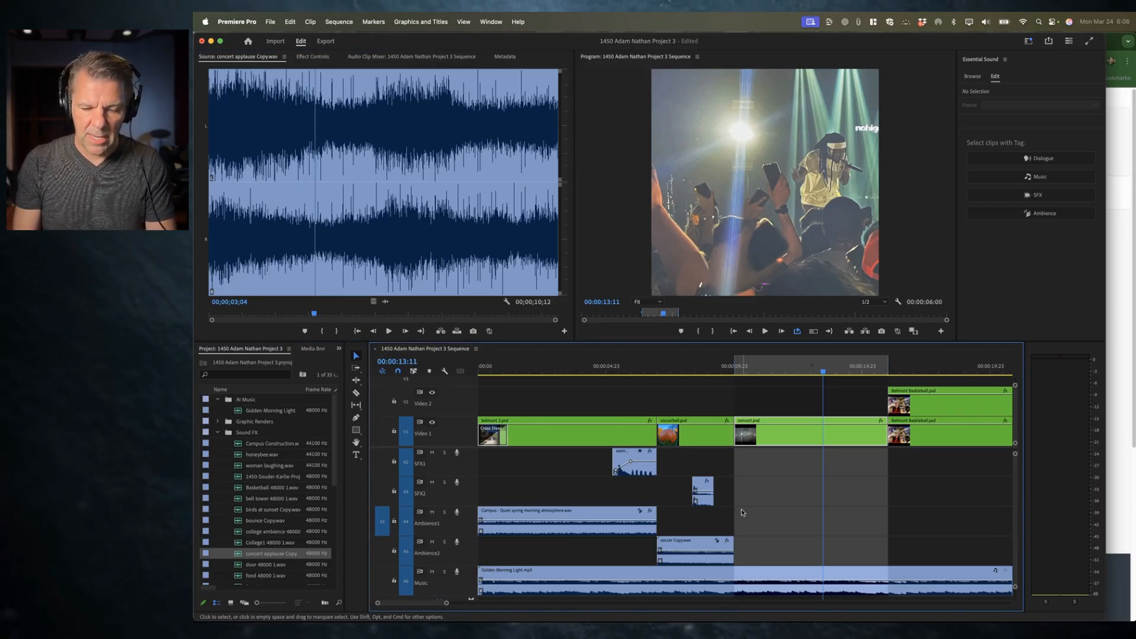
key(period)
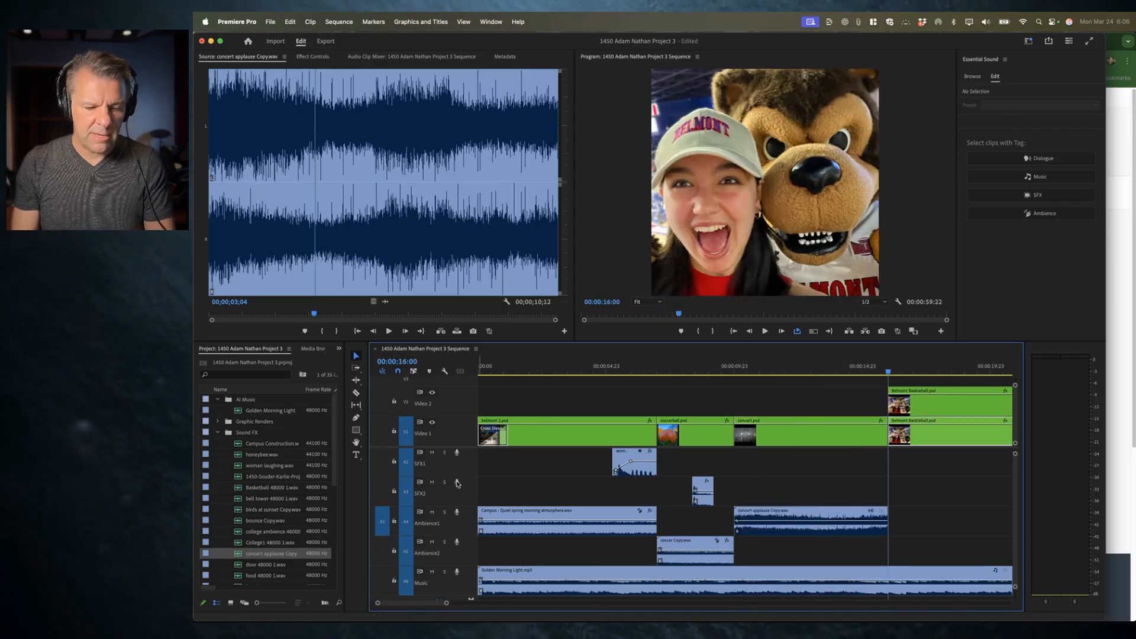
Step: Patch the source to SFX1, load MicDrop 48000 1.wav into the source monitor, and audition it against the concert shot
click(382, 461)
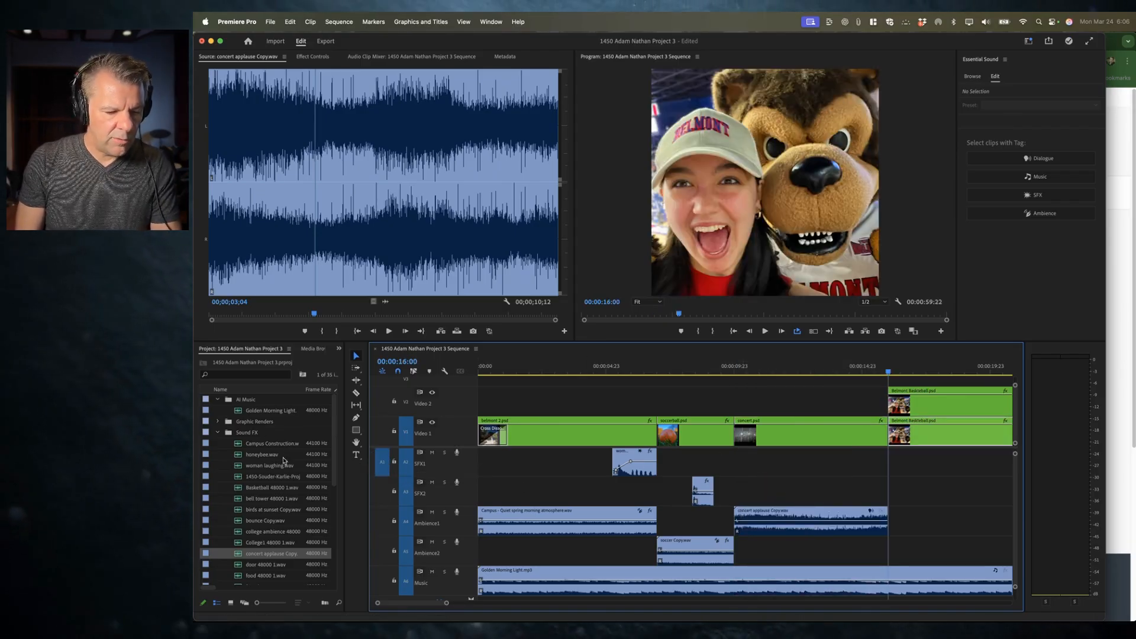
key(grave)
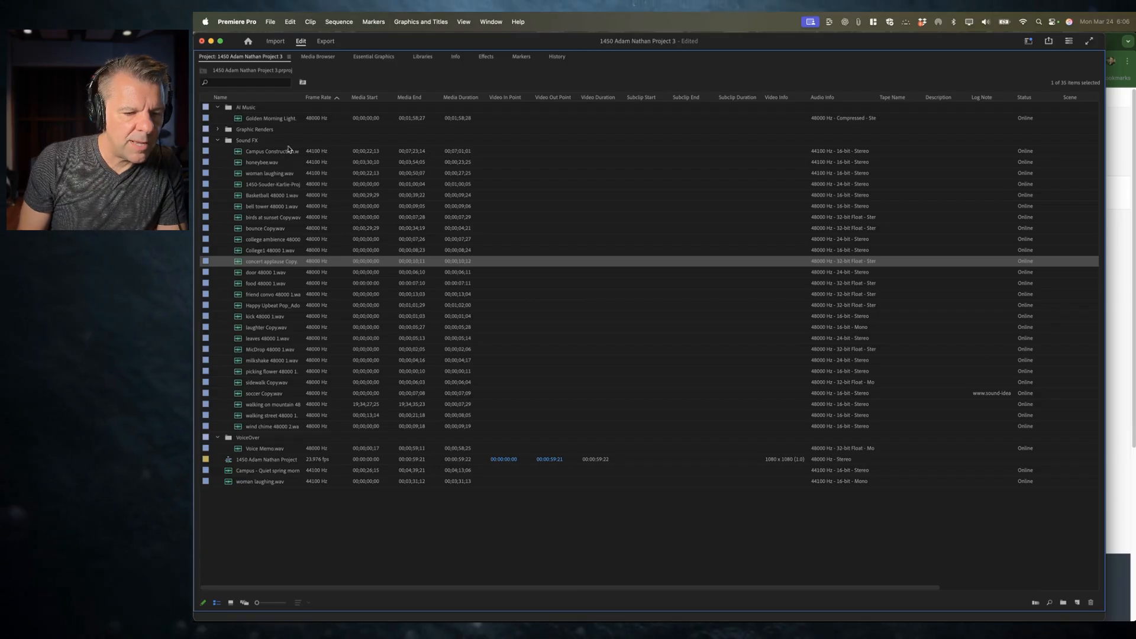
click(260, 329)
click(259, 349)
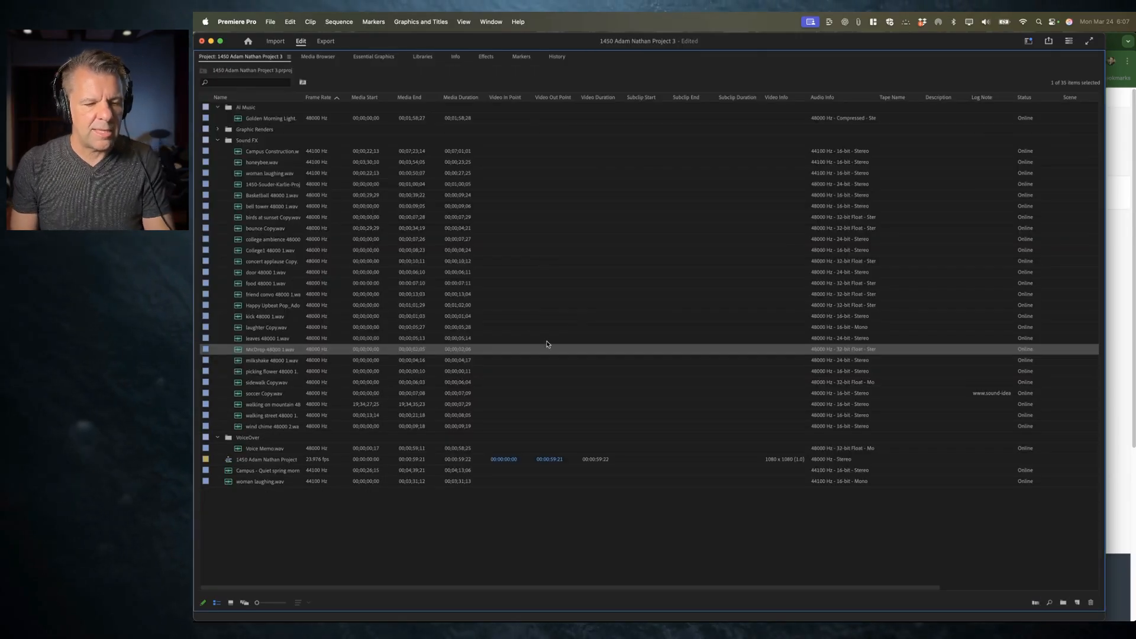
key(grave)
key(space)
key(space)
click(232, 119)
key(space)
key(space)
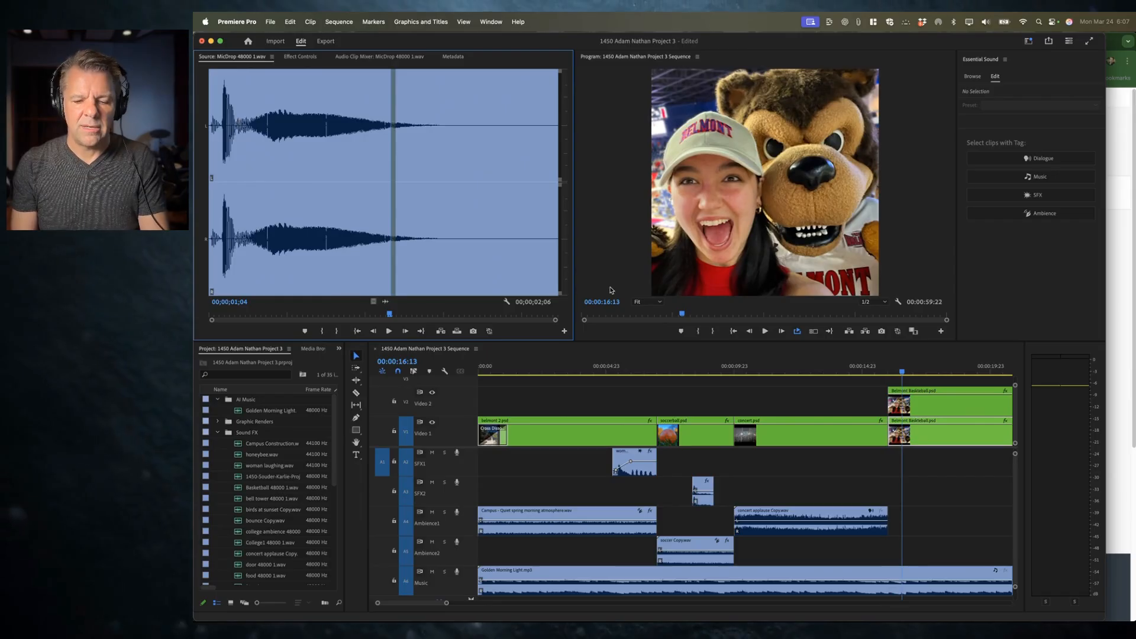
drag(791, 368, 736, 368)
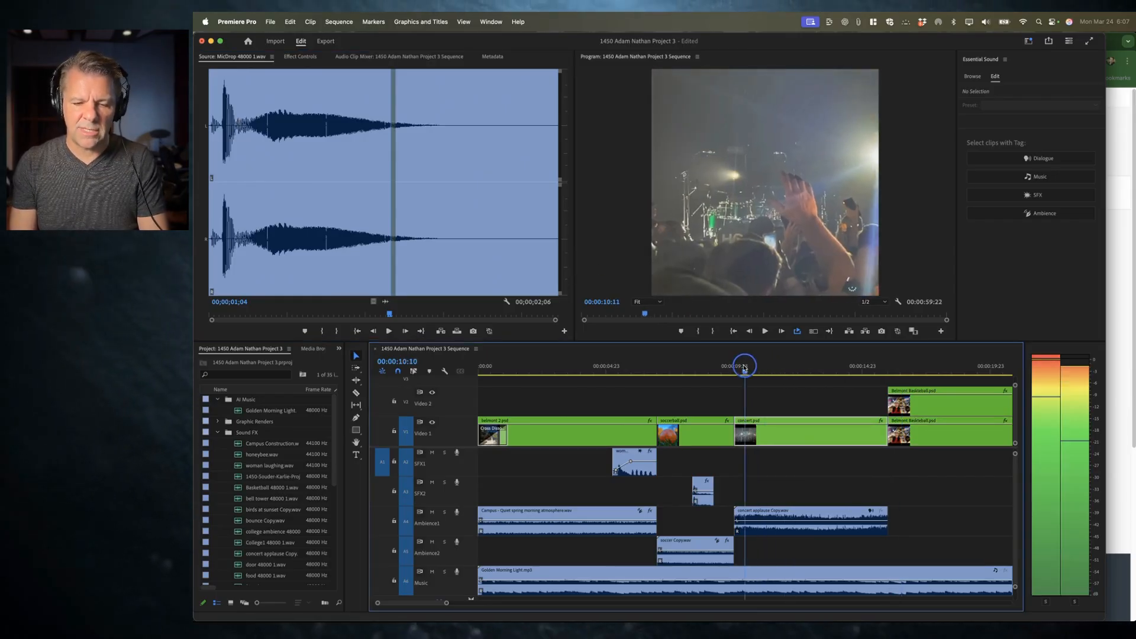
key(space)
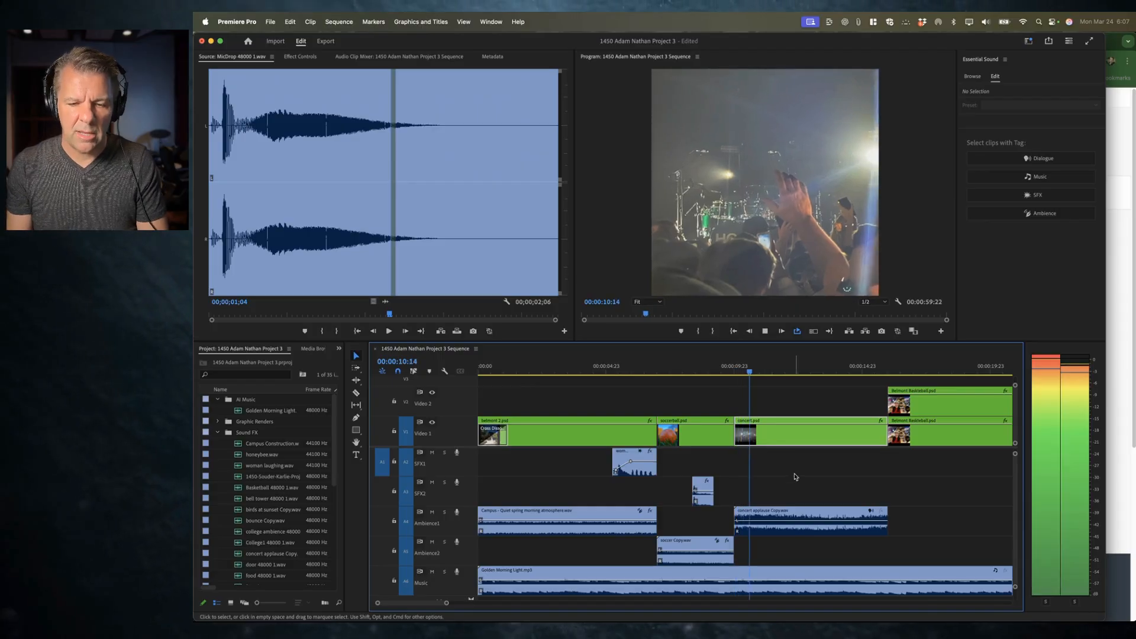
Step: Retag the concert applause Copy.wav clip from Dialogue to Ambience and auto-match its loudness
key(space)
click(814, 519)
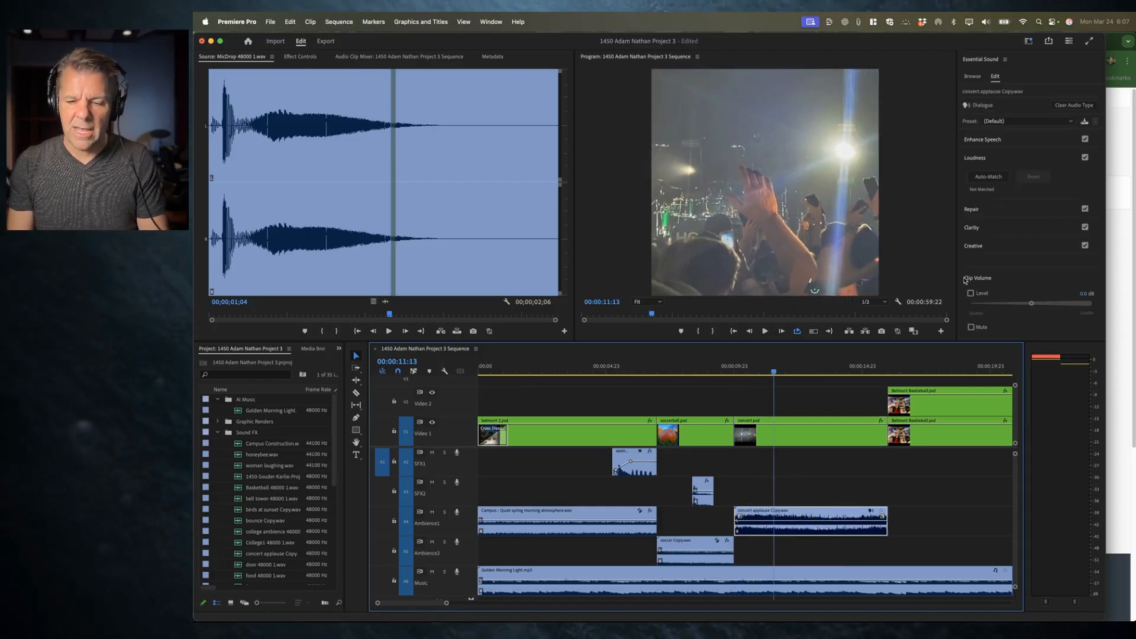
click(1074, 106)
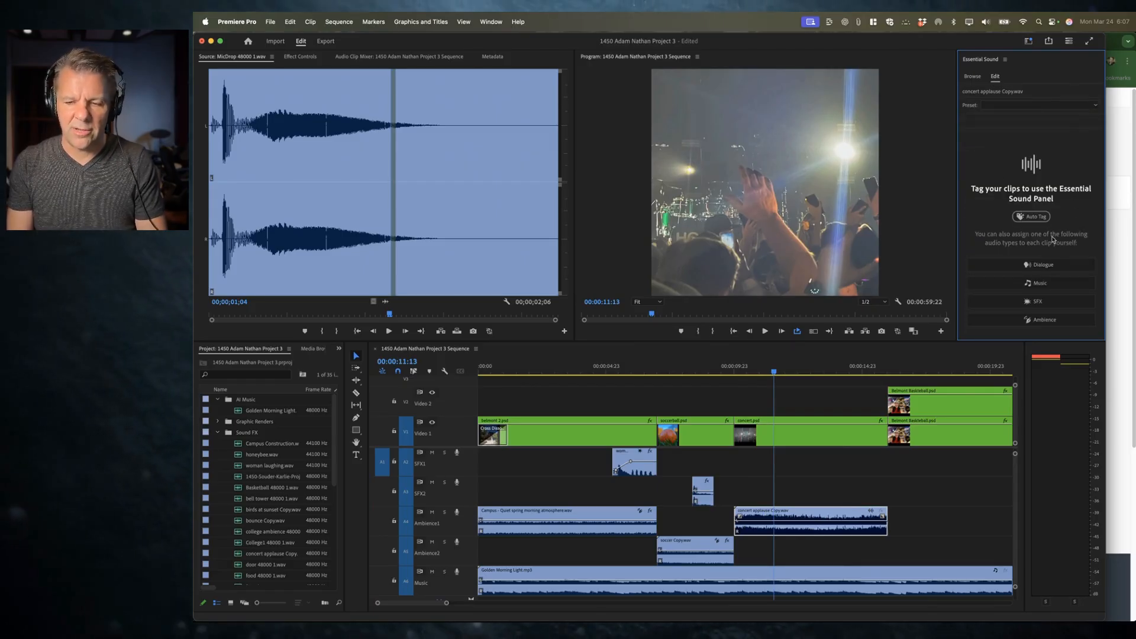
click(1042, 322)
click(1000, 139)
click(988, 158)
Step: Enable Reverb with the Outside Ambience preset on the concert applause clip, set its clip level to -3.9 dB, and play it back
click(772, 536)
click(730, 377)
key(space)
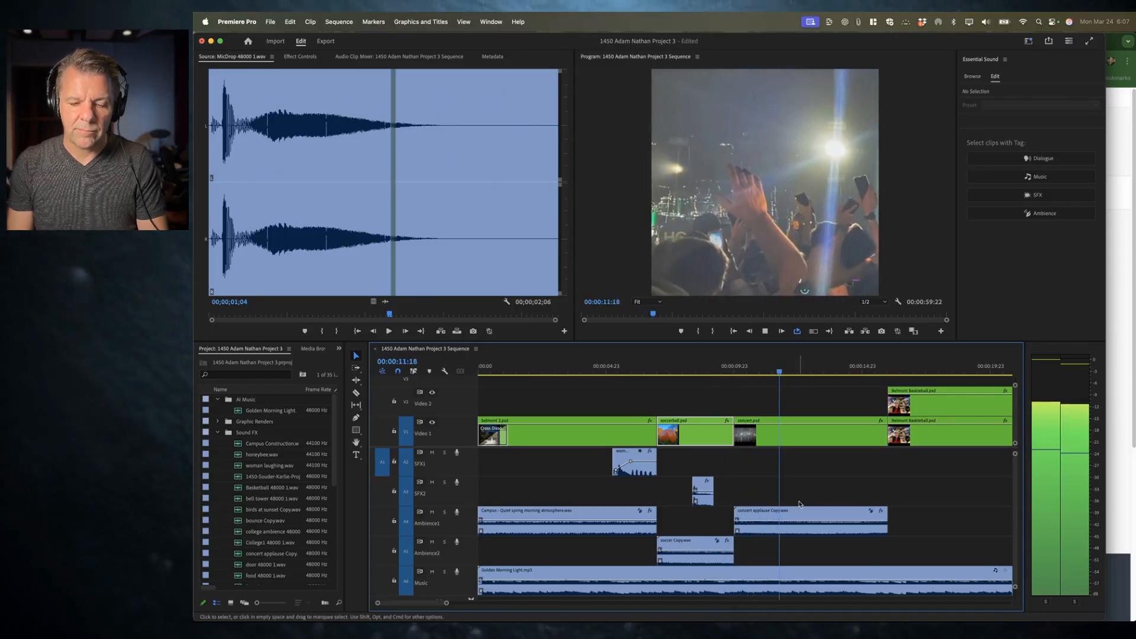
click(808, 525)
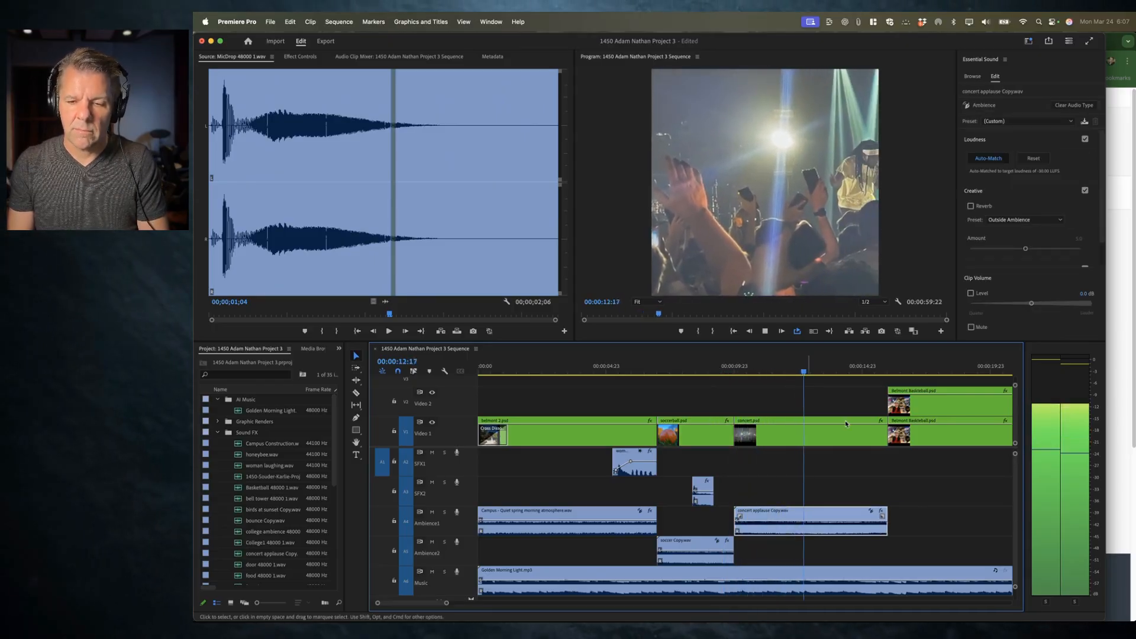
click(971, 206)
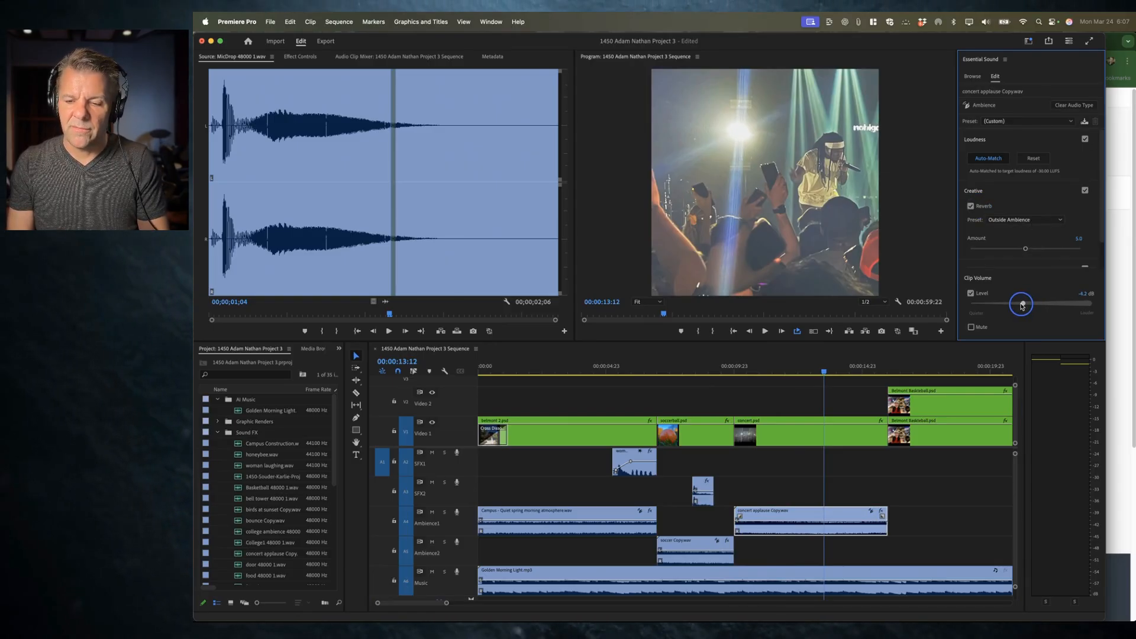
drag(1021, 306, 1018, 305)
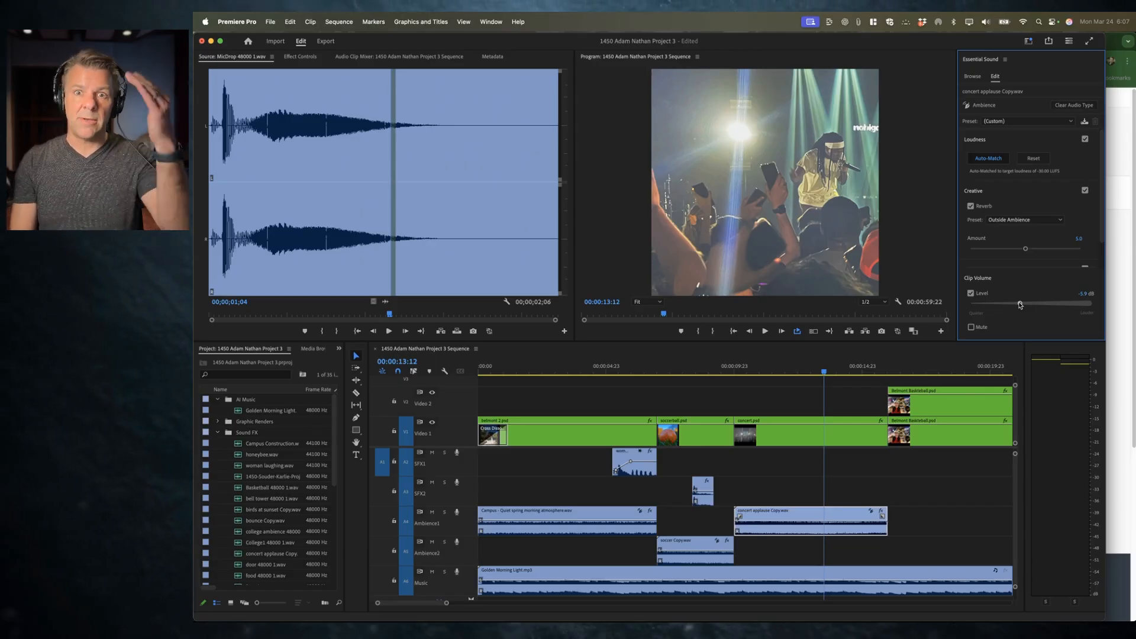
click(707, 368)
key(space)
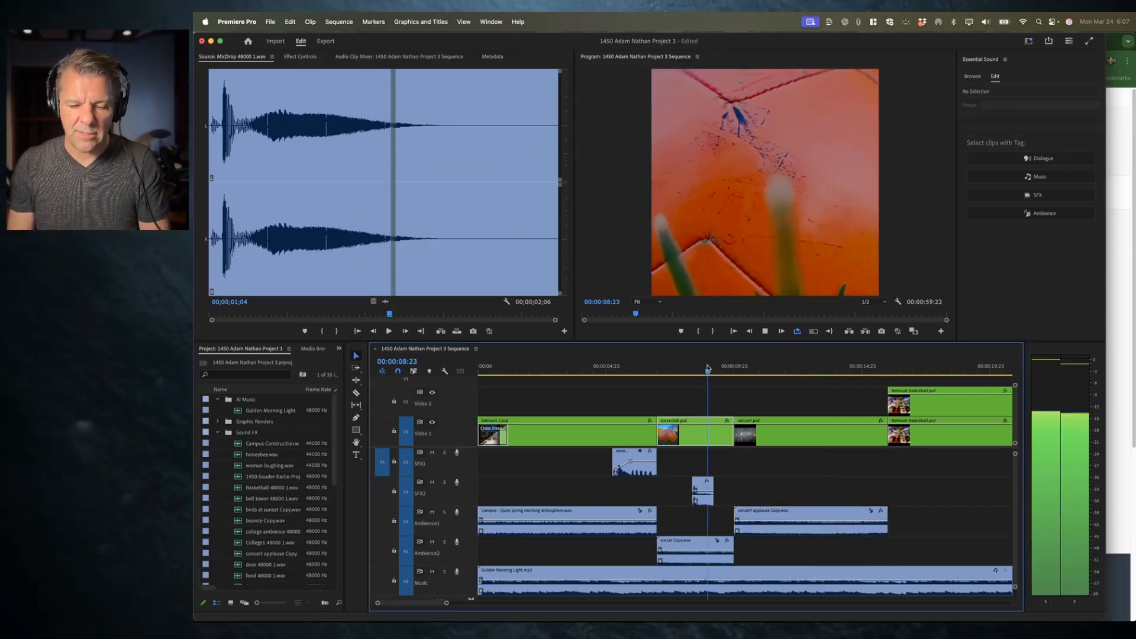
Step: Lower the concert applause clip's level to -7.4 dB and play the concert shot back
scroll(797, 481, up, 2)
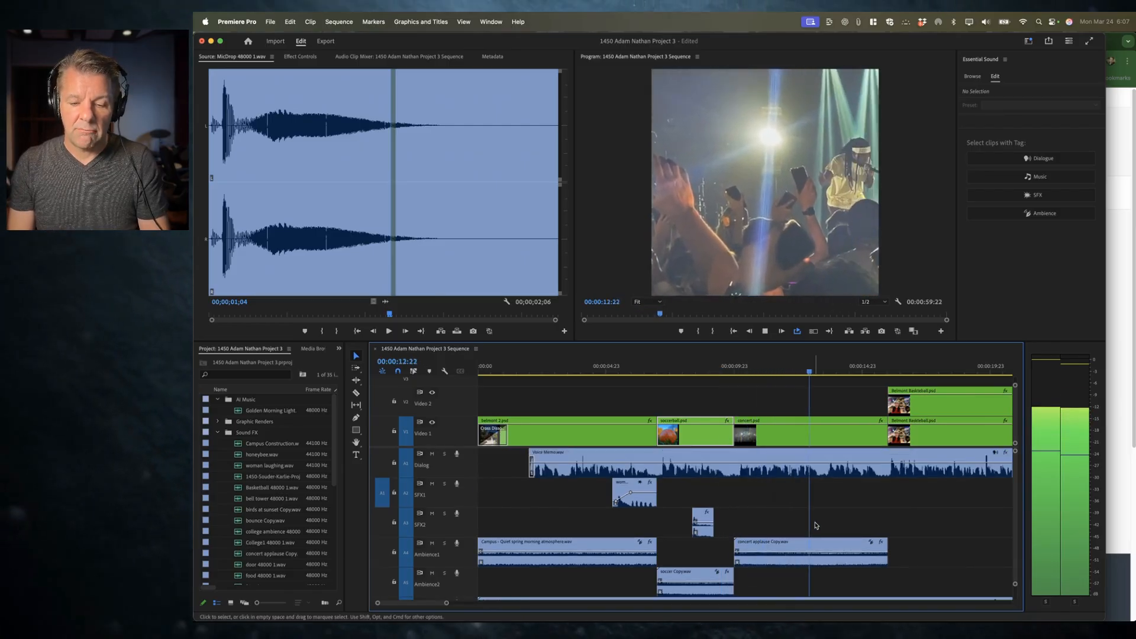
key(space)
click(804, 547)
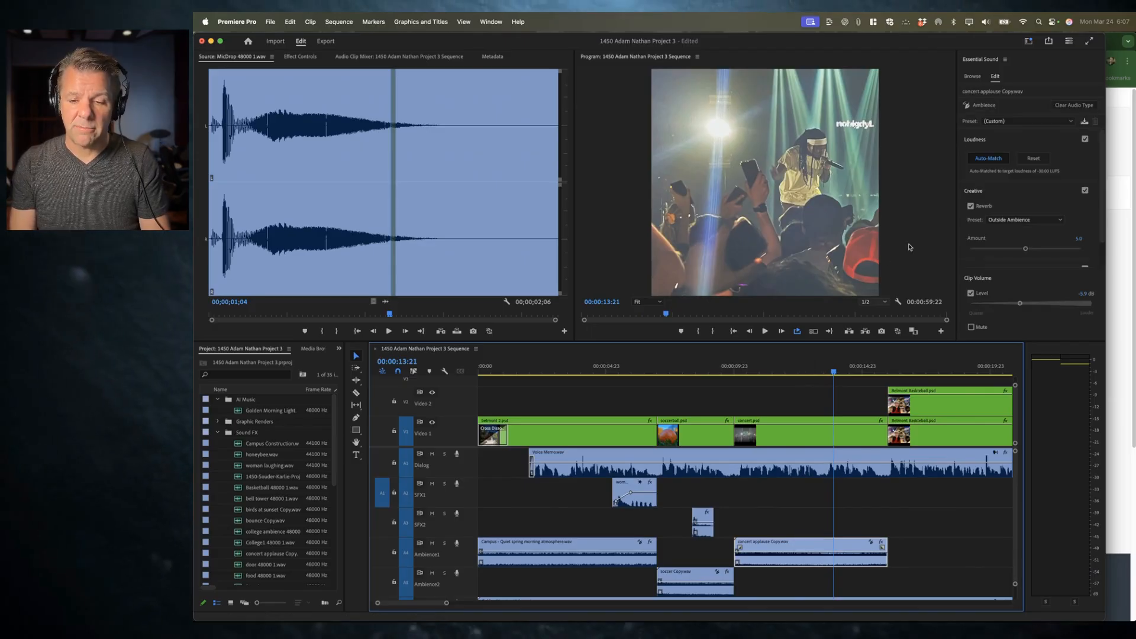
click(1019, 304)
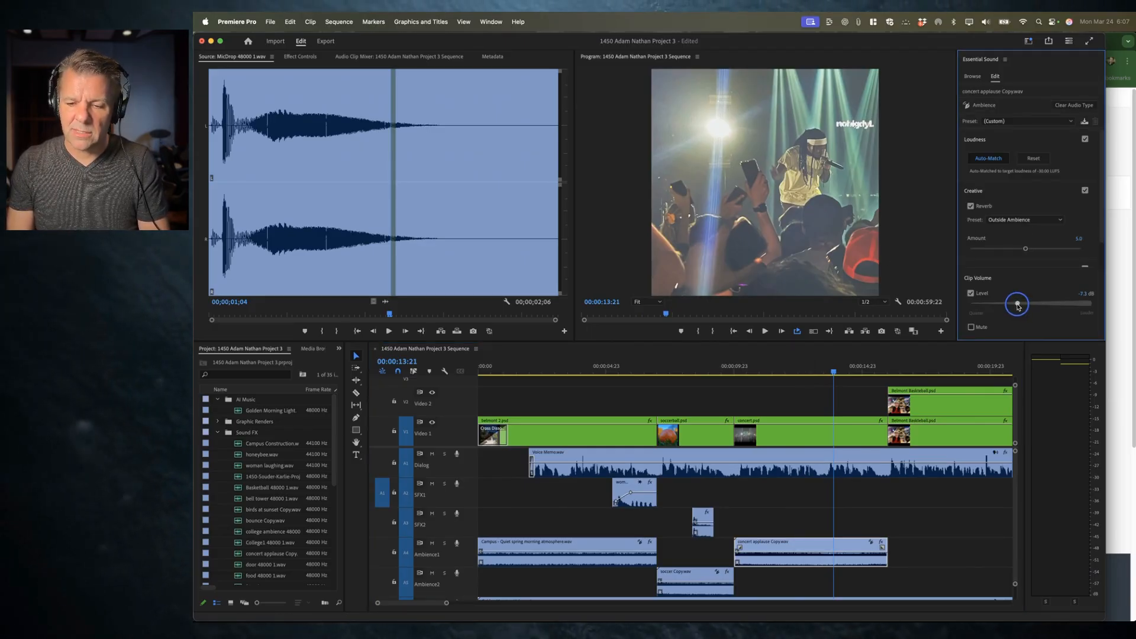
click(698, 370)
key(space)
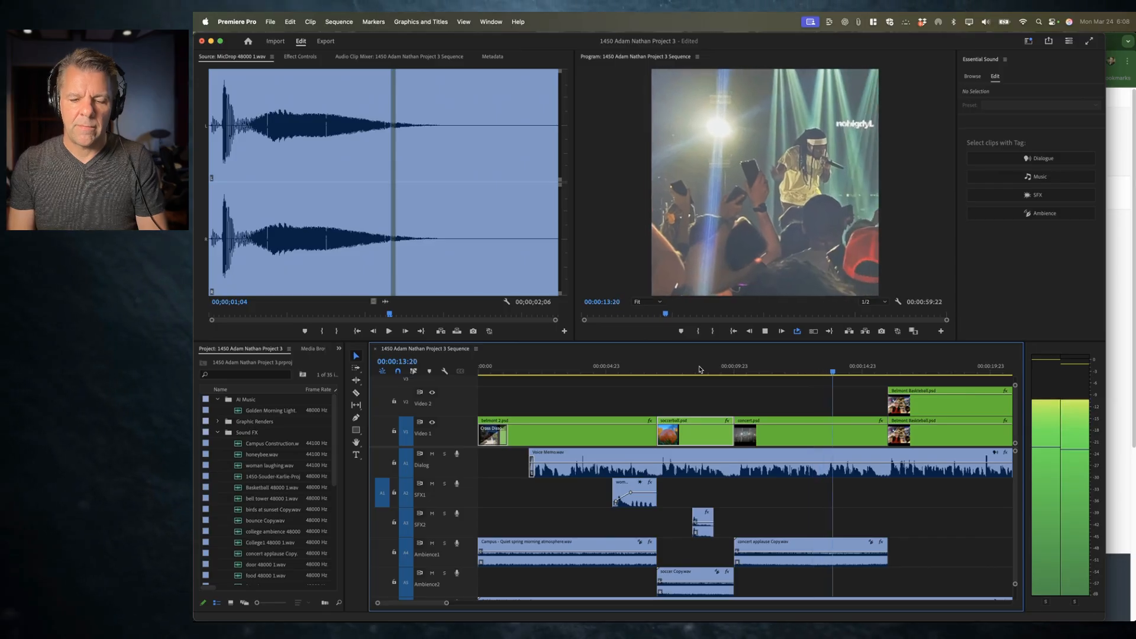
Step: Cue MicDrop 48000 1.wav to its start, mark the concert clip's span, and overwrite the sound into it
click(828, 367)
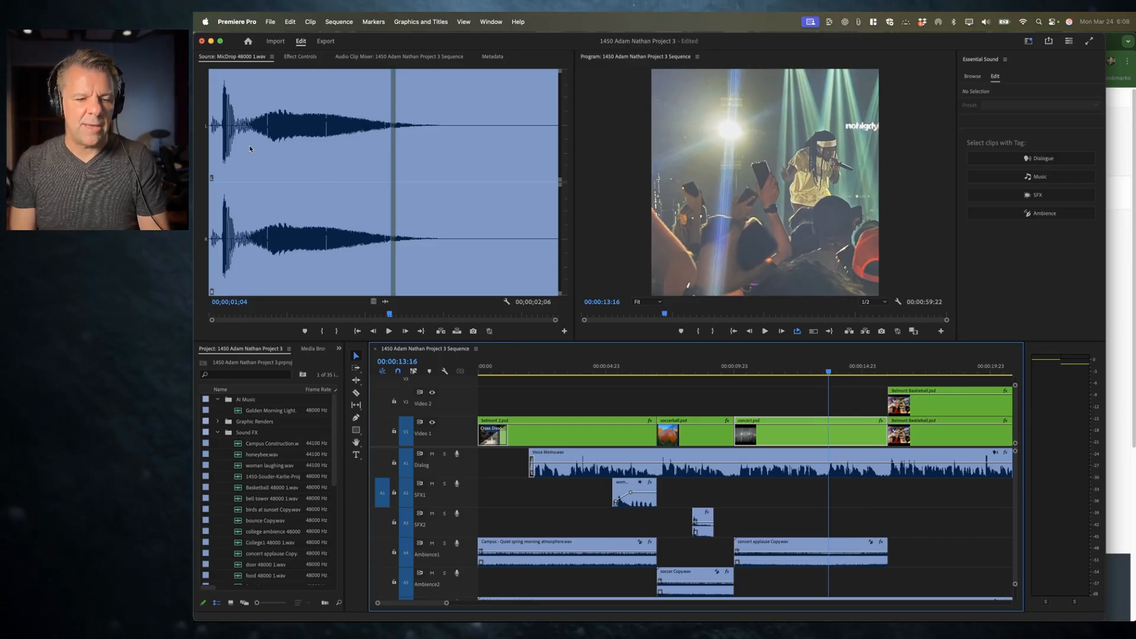
drag(249, 149, 210, 151)
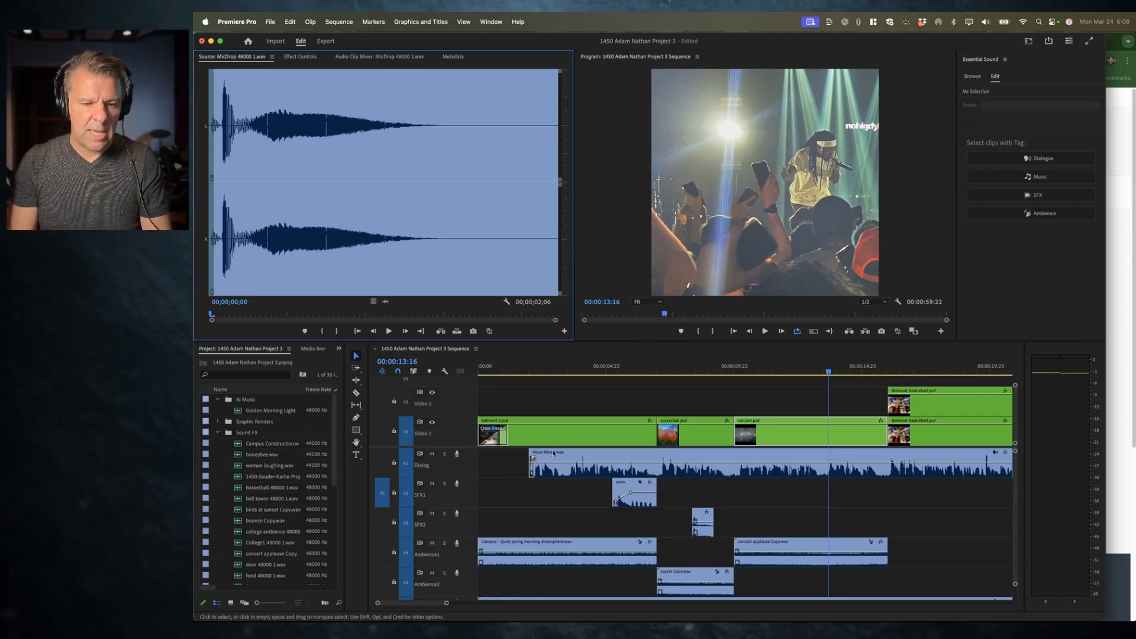
click(816, 371)
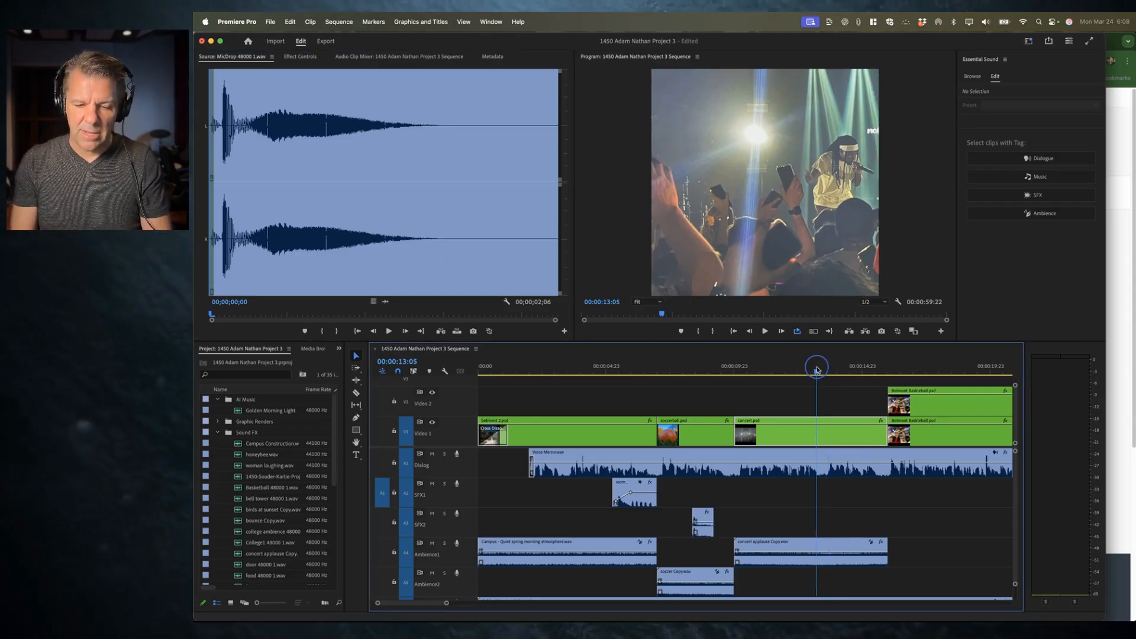
key(x)
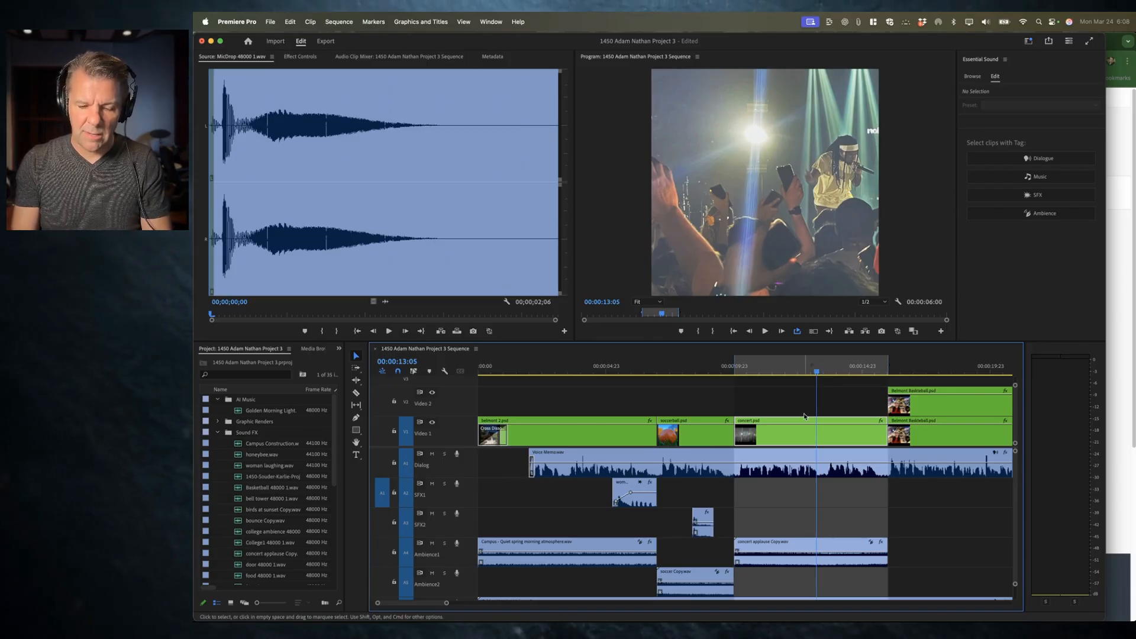
key(period)
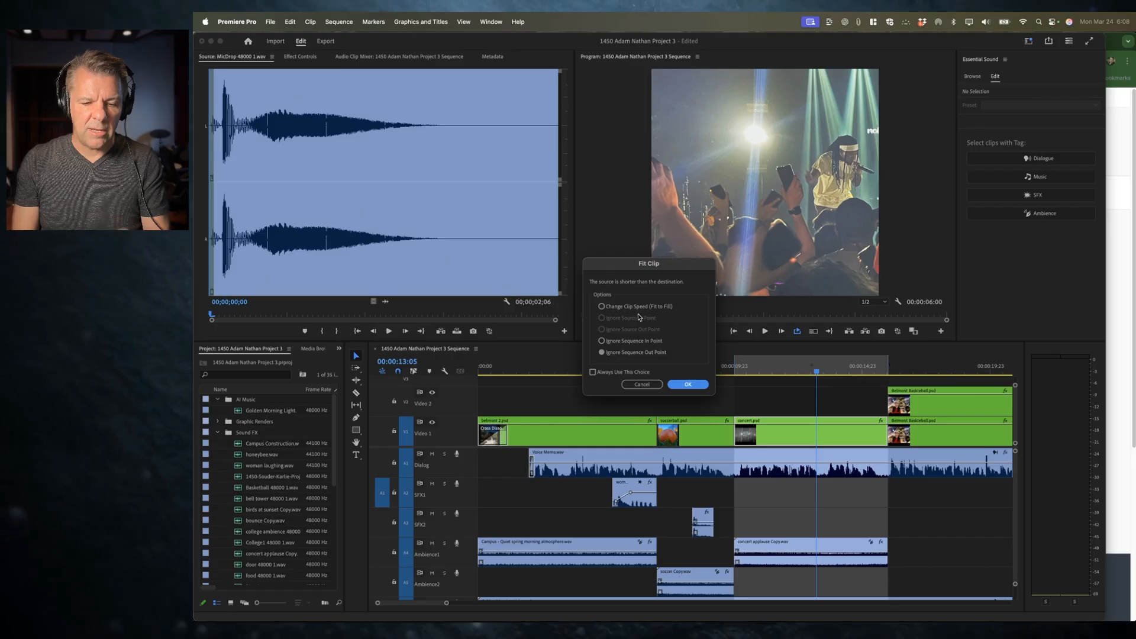
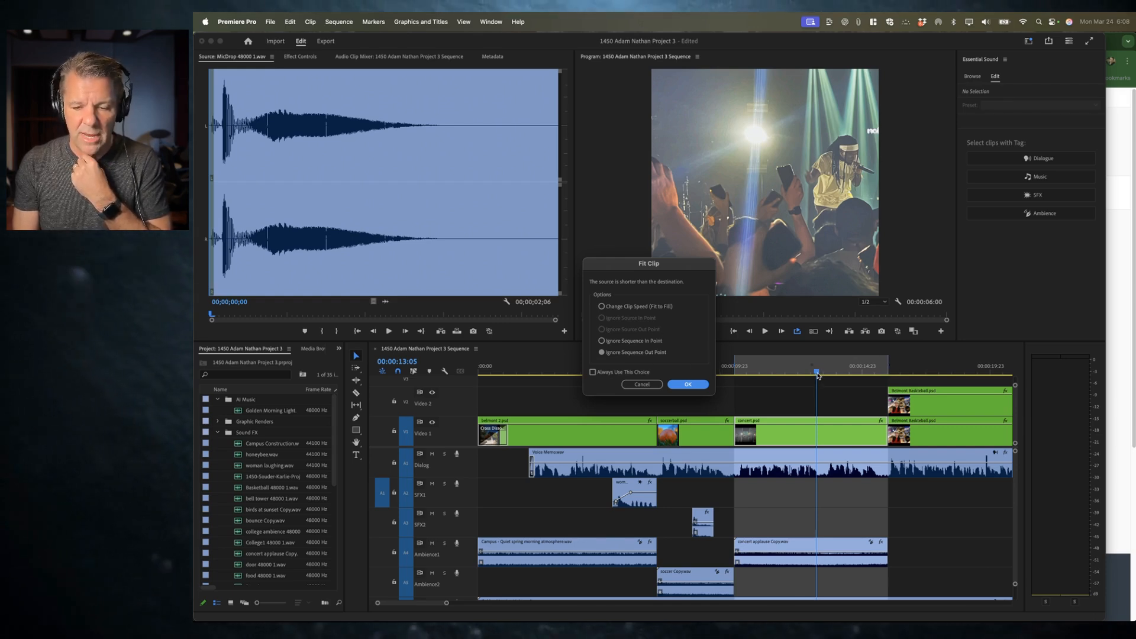
Step: Overwrite the MicDrop 48000 1.wav clip onto the SFX1 track at the playhead, ignoring the sequence out point
click(656, 384)
key(i)
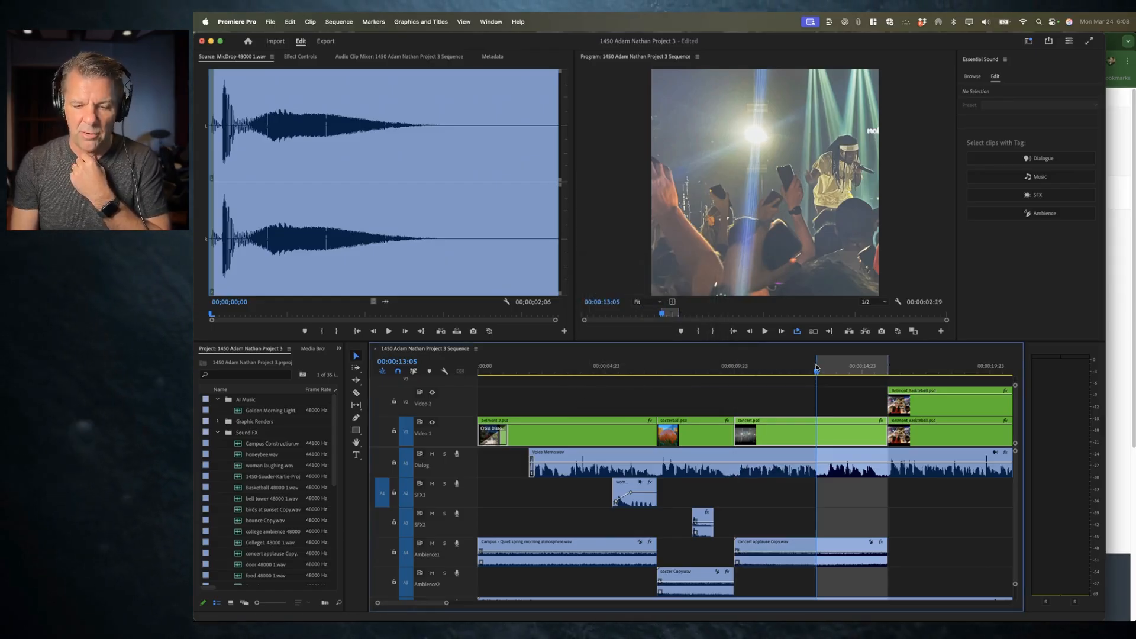
key(period)
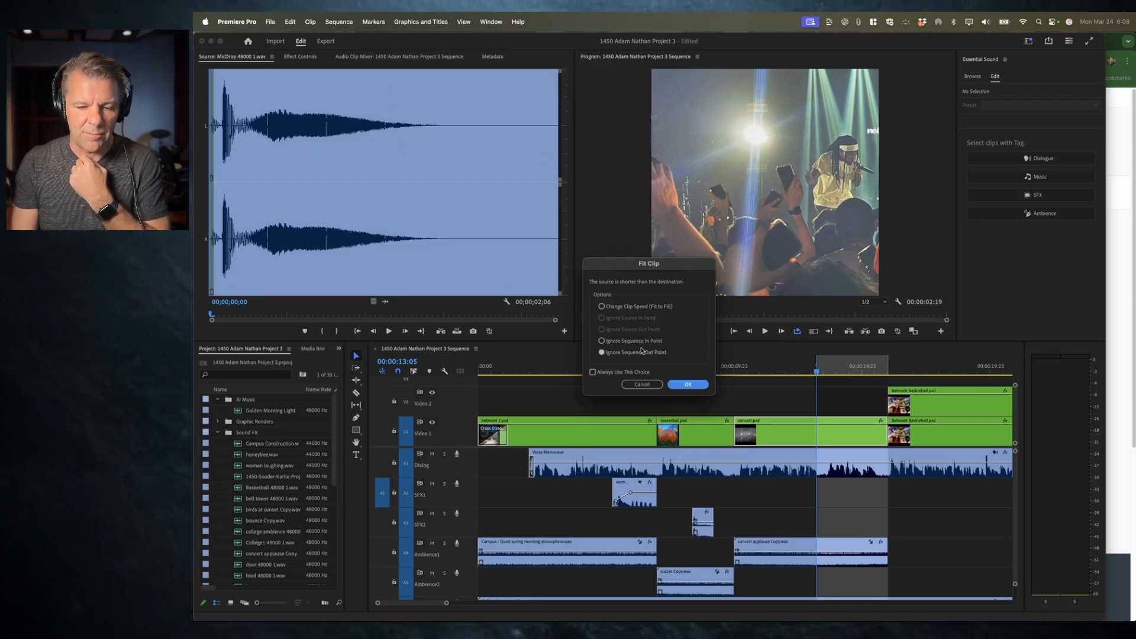
click(688, 384)
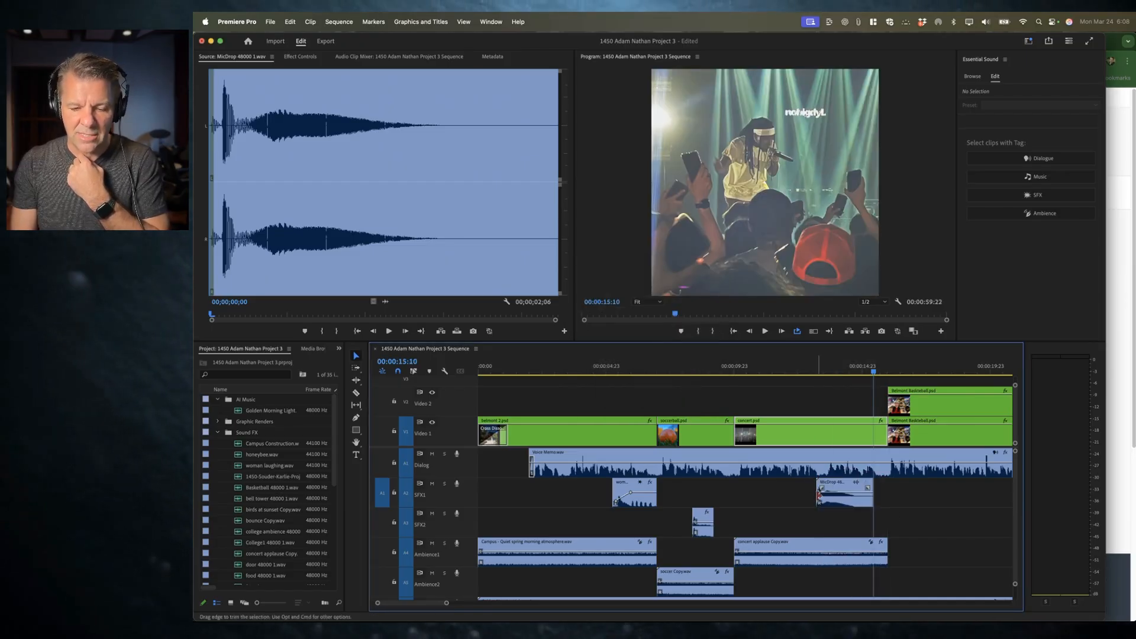
Step: Trim the end of the mic-drop clip slightly shorter and auto-match its loudness
drag(872, 500, 859, 500)
click(837, 492)
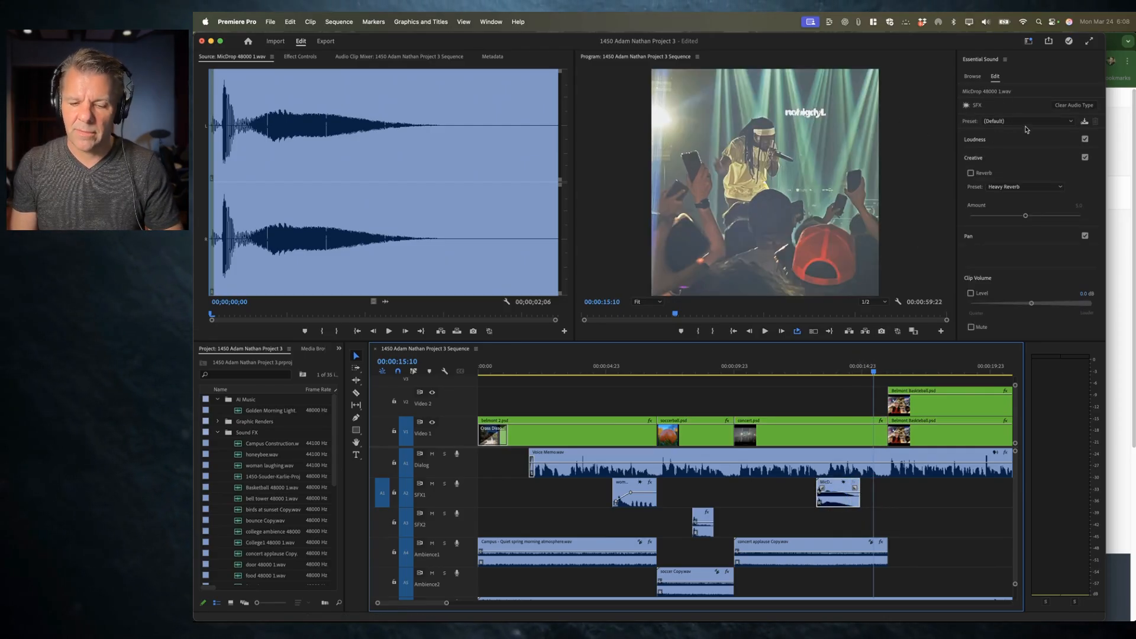
click(1000, 140)
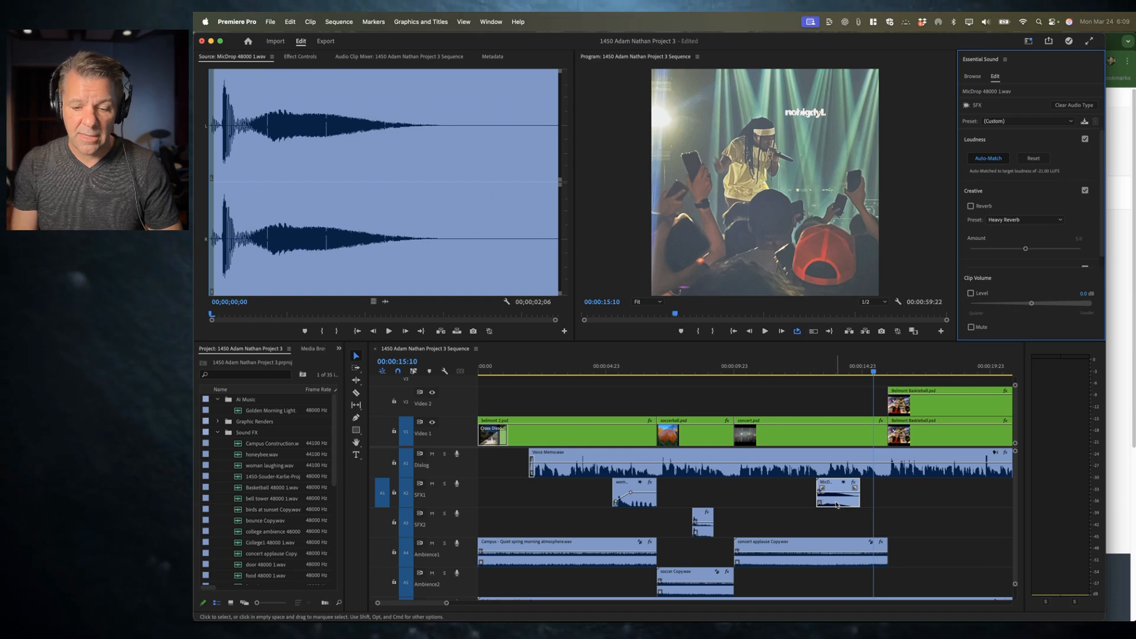
Step: Play back the sequence from about 13 seconds to hear the mic-drop effect
click(835, 498)
click(791, 369)
key(space)
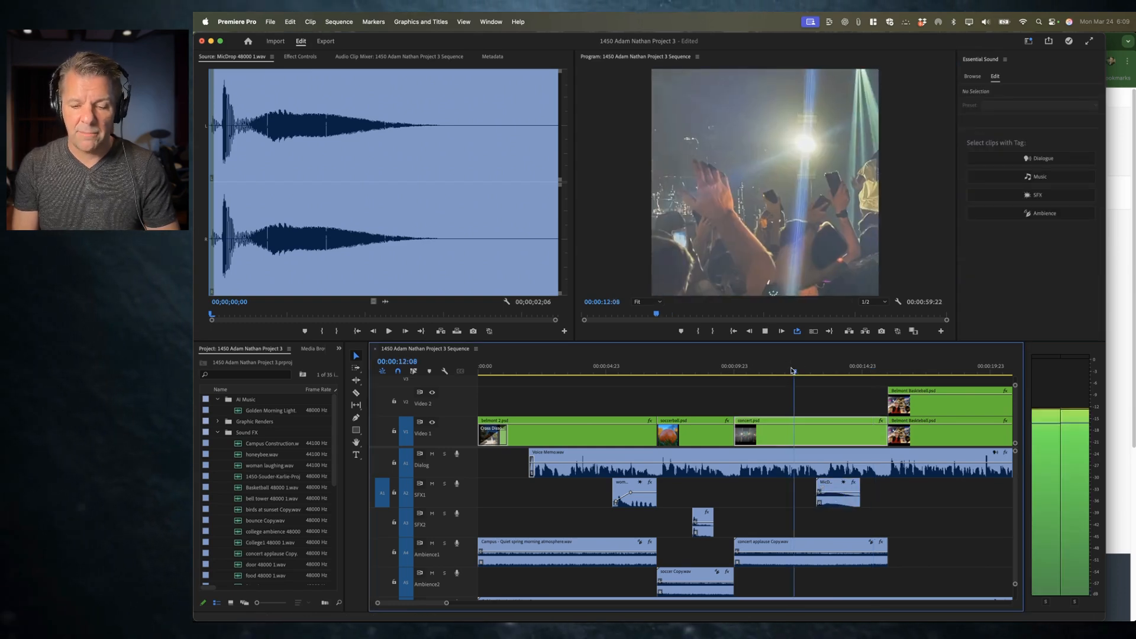
key(space)
Step: Enable Reverb on the mic-drop clip and raise the reverb amount
click(834, 498)
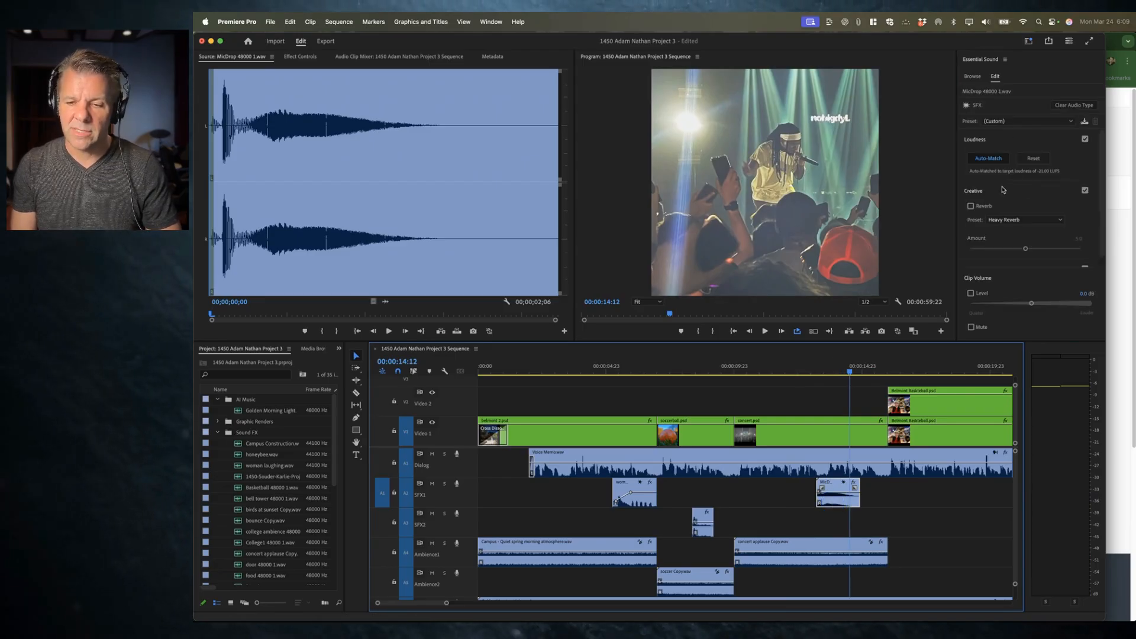
click(979, 207)
drag(1025, 249, 1031, 250)
Step: Play back the mic-drop section to hear the reverb
click(802, 370)
key(space)
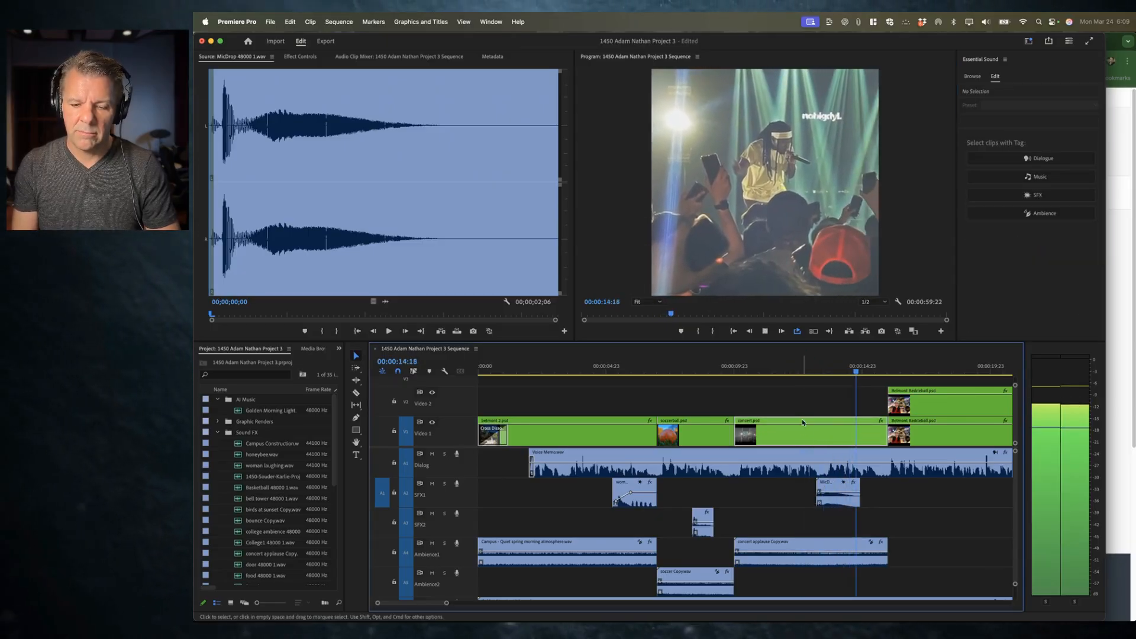
key(space)
Step: Set the mic-drop clip's reverb amount to 7.3, nudge its clip volume level, and replay from 10 seconds
click(846, 506)
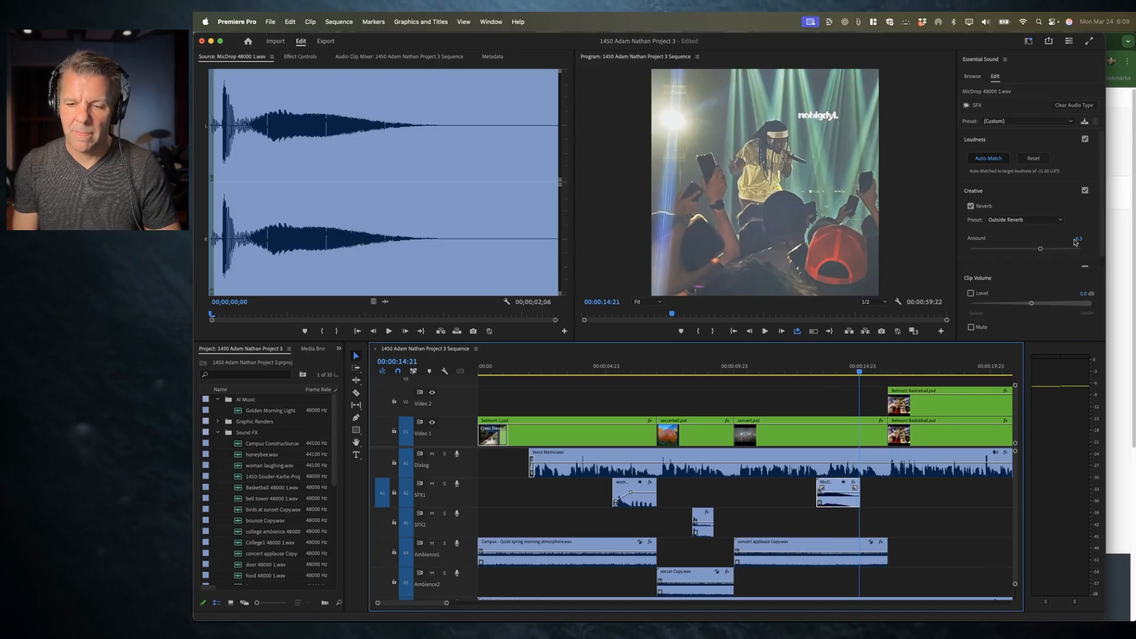
click(1049, 249)
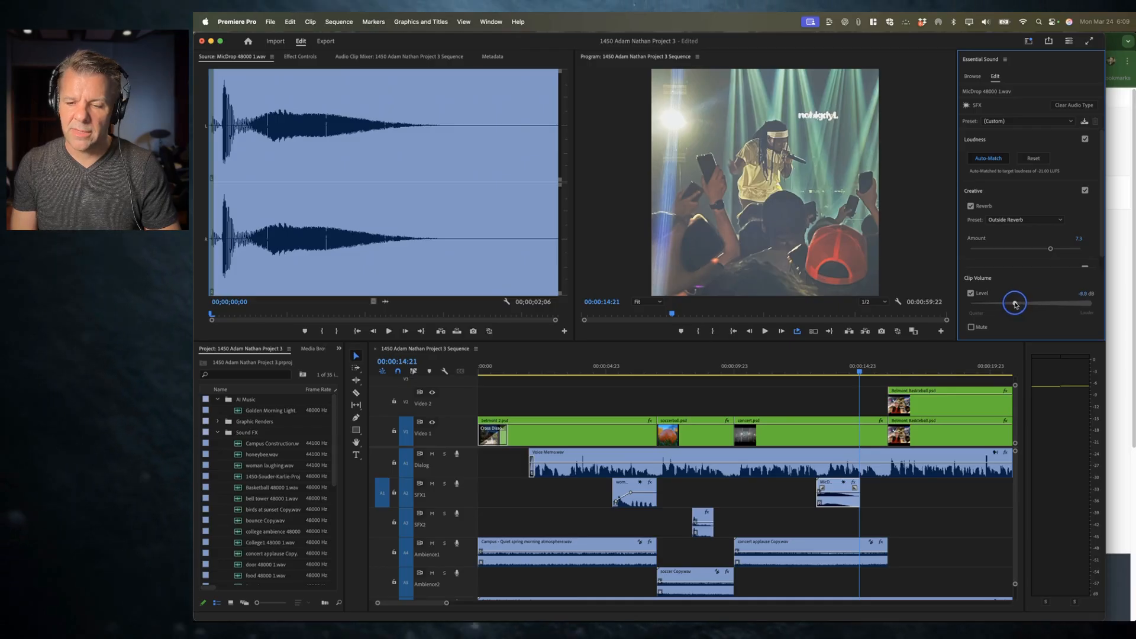
drag(1016, 304, 1015, 305)
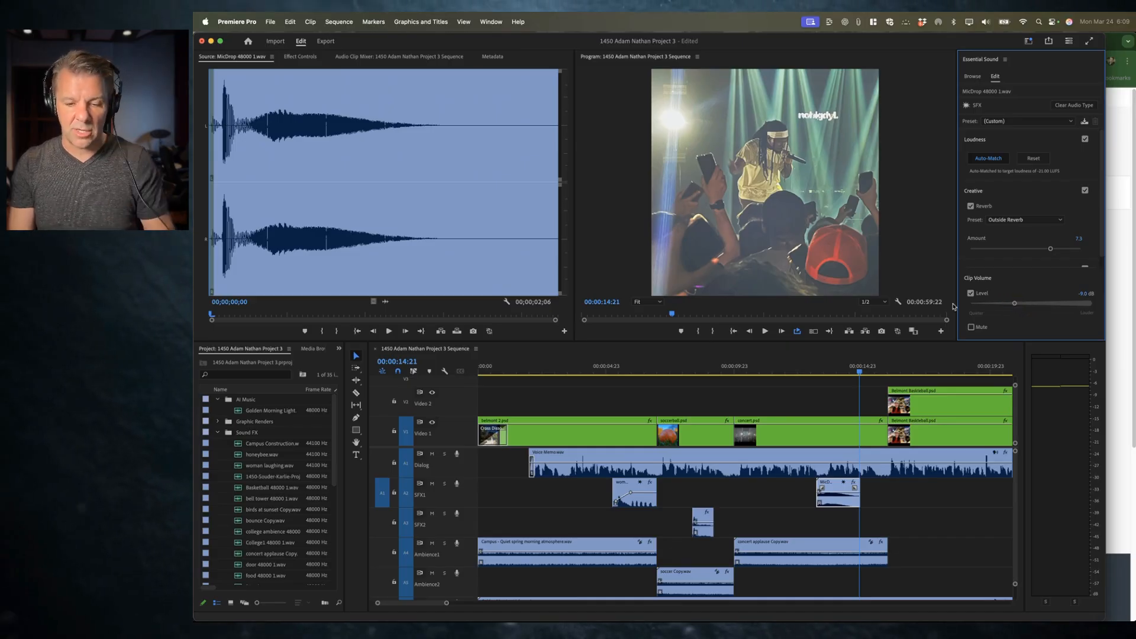
click(738, 371)
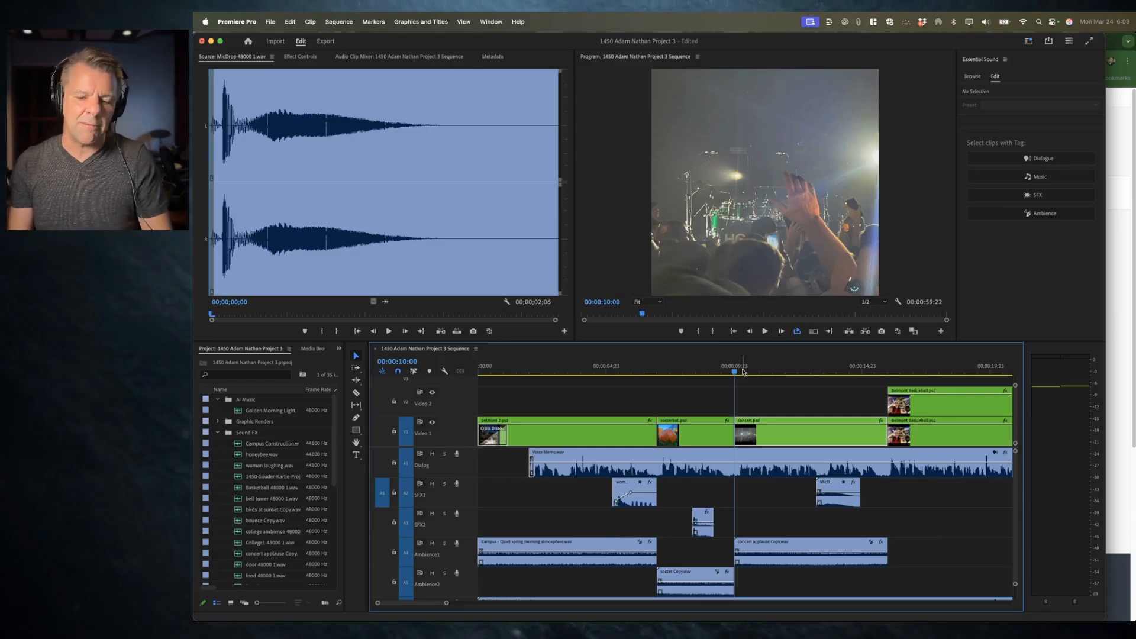
key(space)
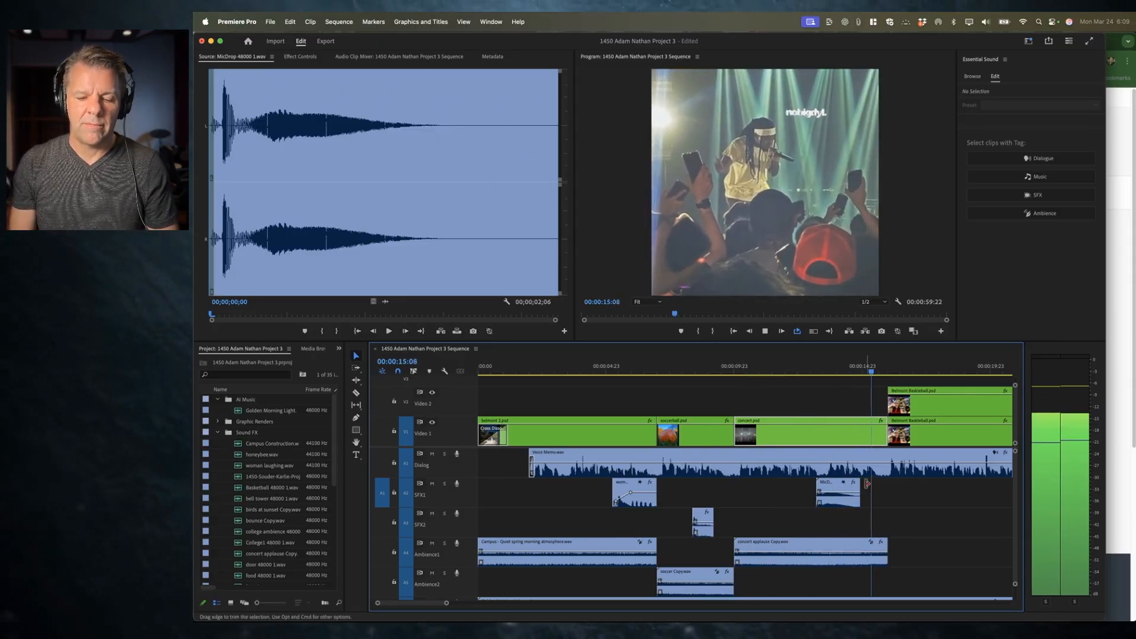
Step: Set the mic-drop clip's reverb amount to 8.0 and nudge its clip volume level
click(844, 505)
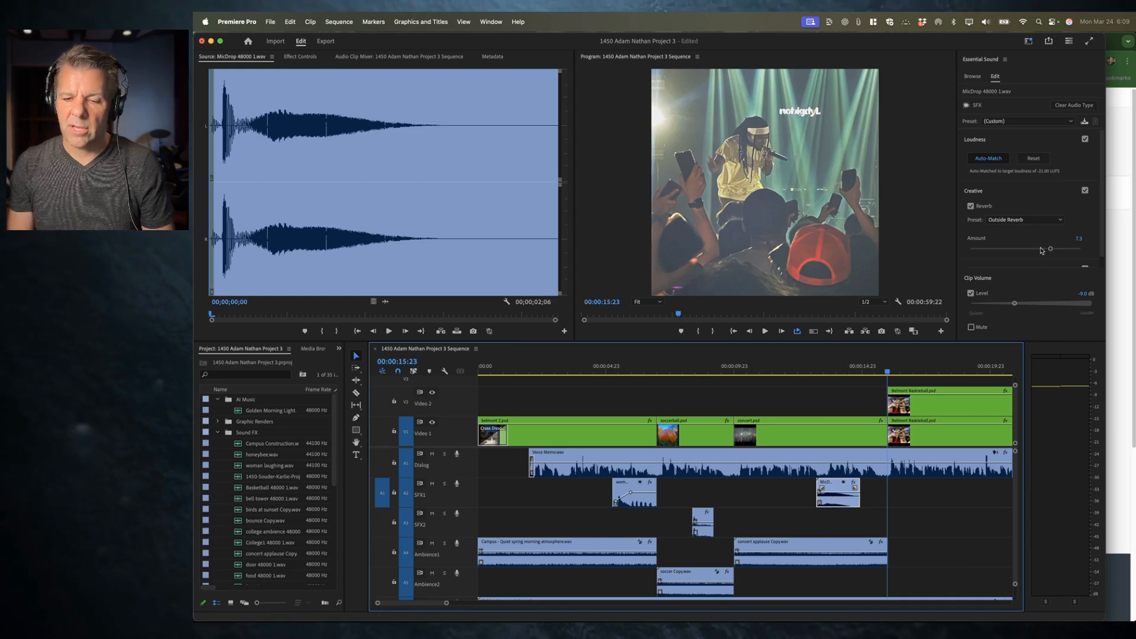
drag(1050, 249, 1056, 249)
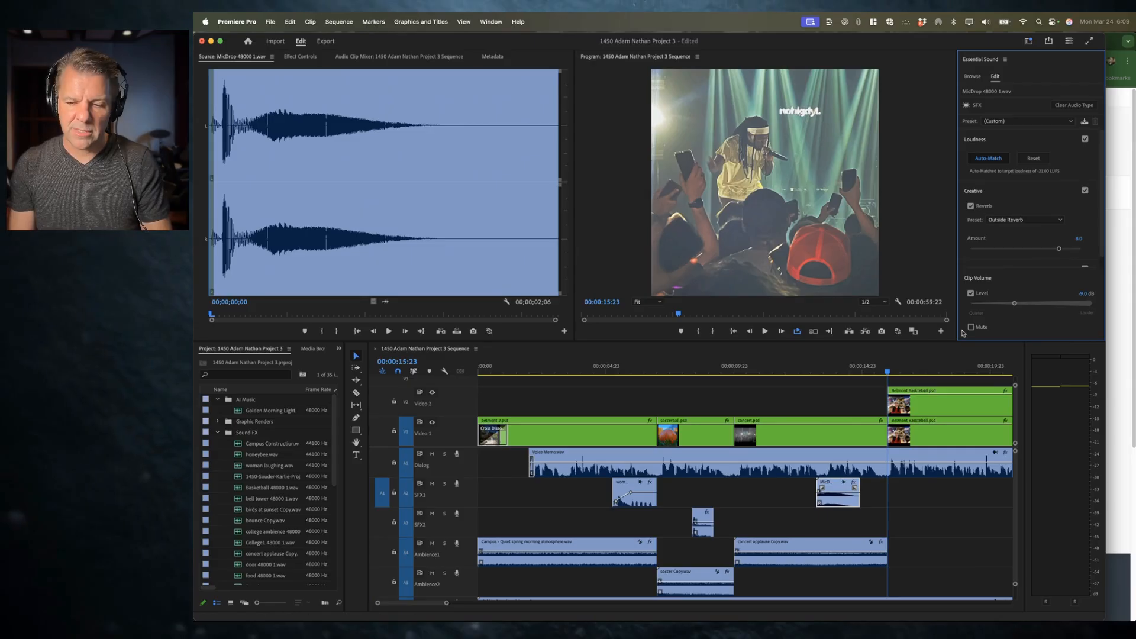
drag(1016, 304, 1012, 303)
Step: Play back the sequence around the mic-drop effect and scroll the timeline to review it
click(733, 369)
key(space)
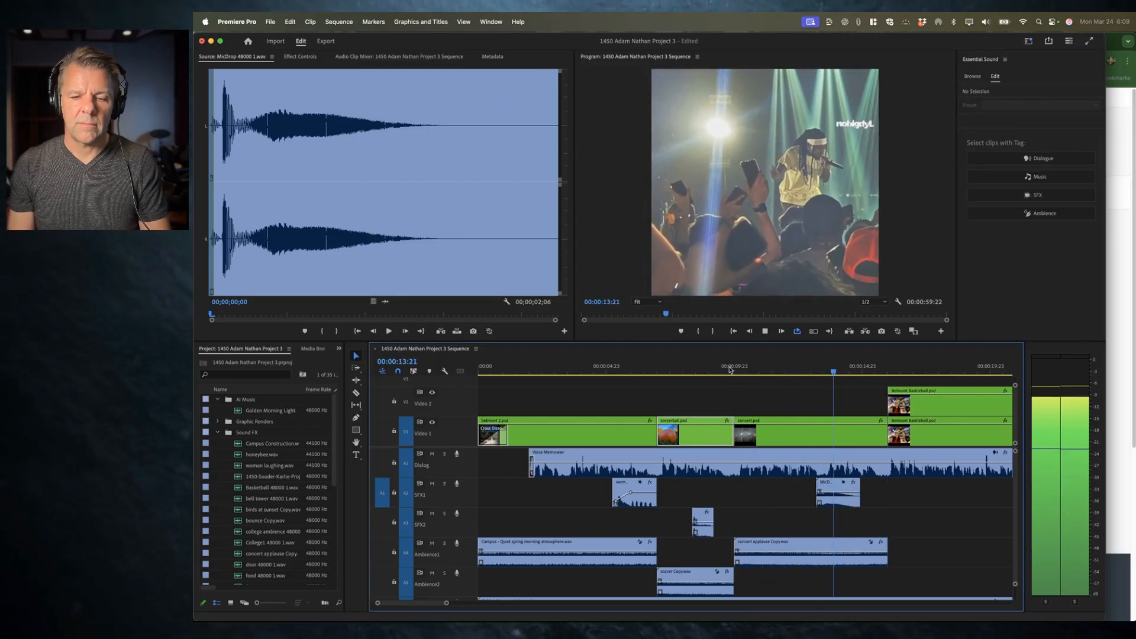
key(space)
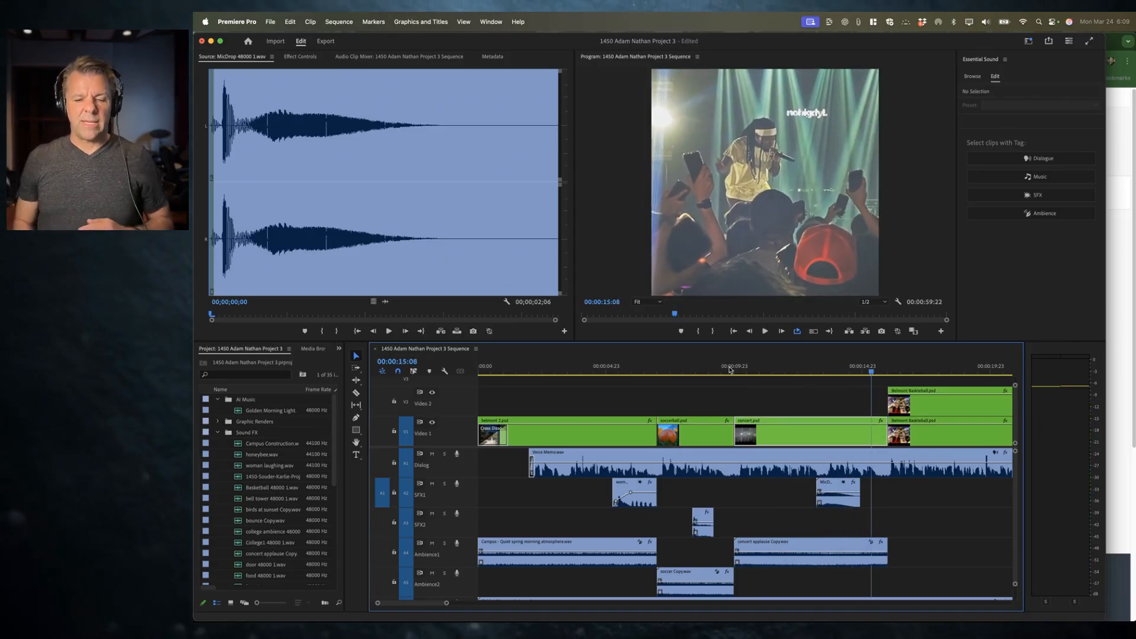
scroll(919, 506, right, 2)
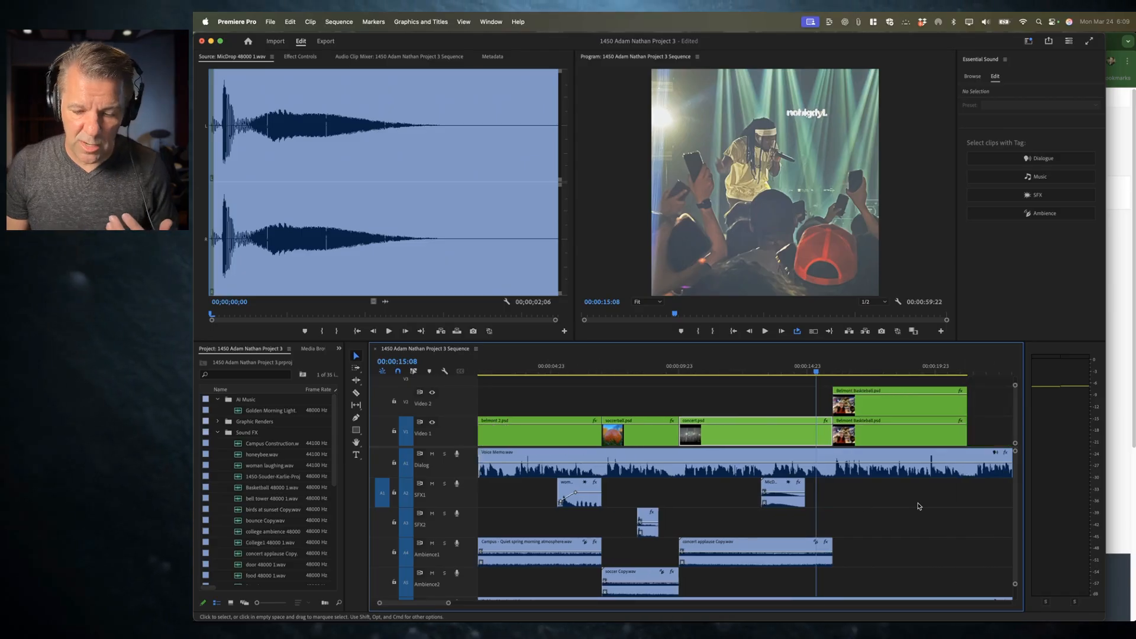
scroll(919, 507, left, 2)
Step: Review the concert applause clip's sound settings, then maximize the timeline and zoom out to the whole sequence
click(799, 544)
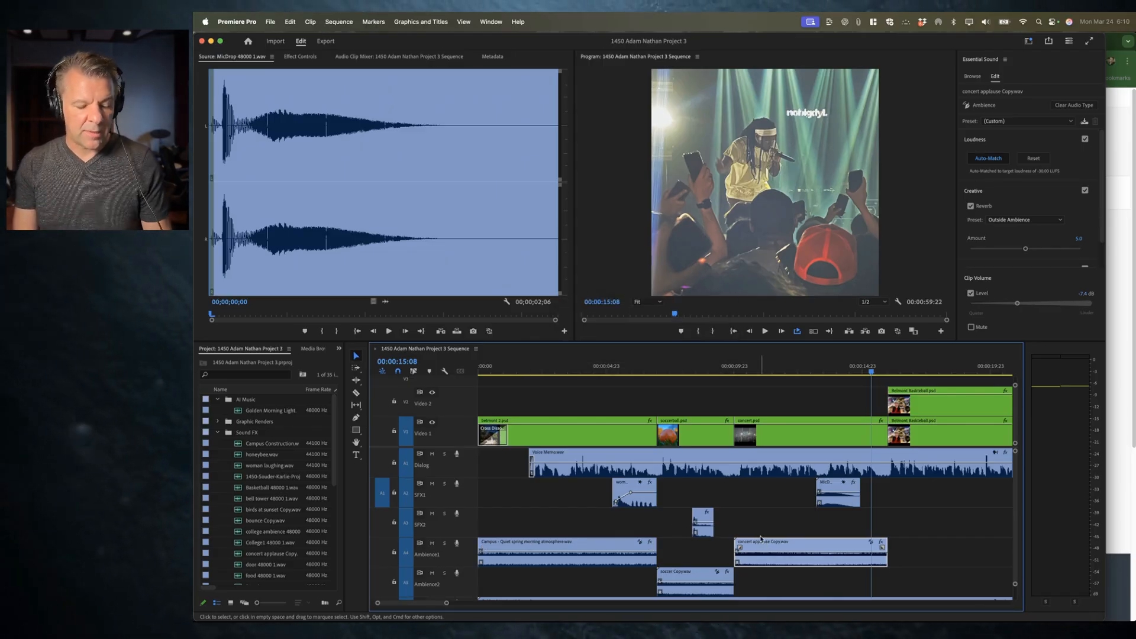
key(grave)
key(minus)
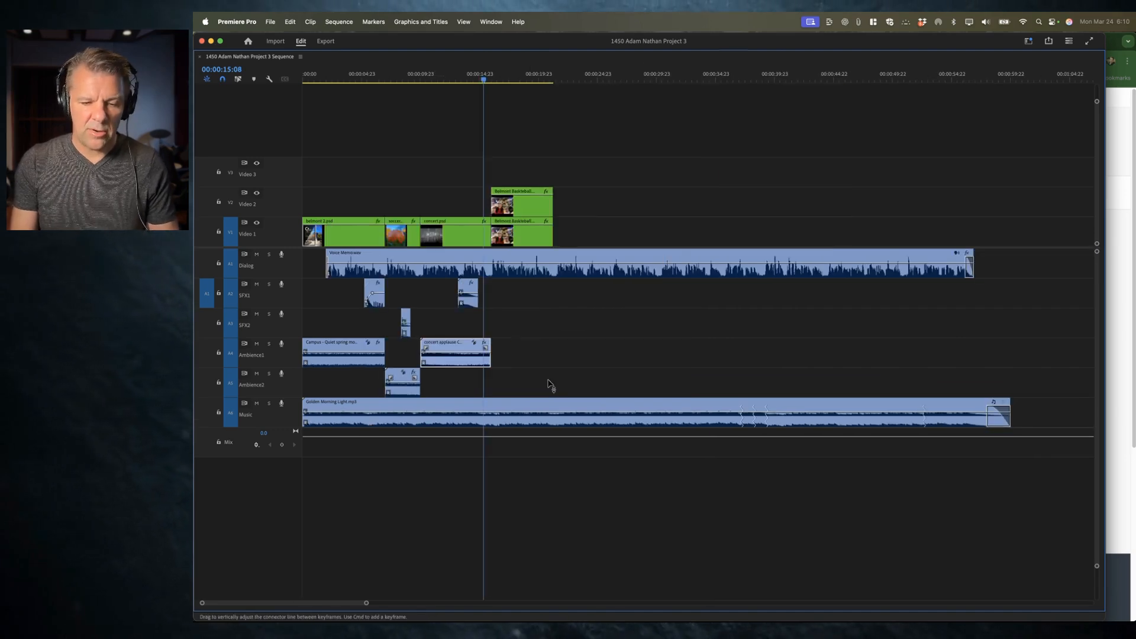
Step: Label the Voice Memo clip with the Video label
click(402, 275)
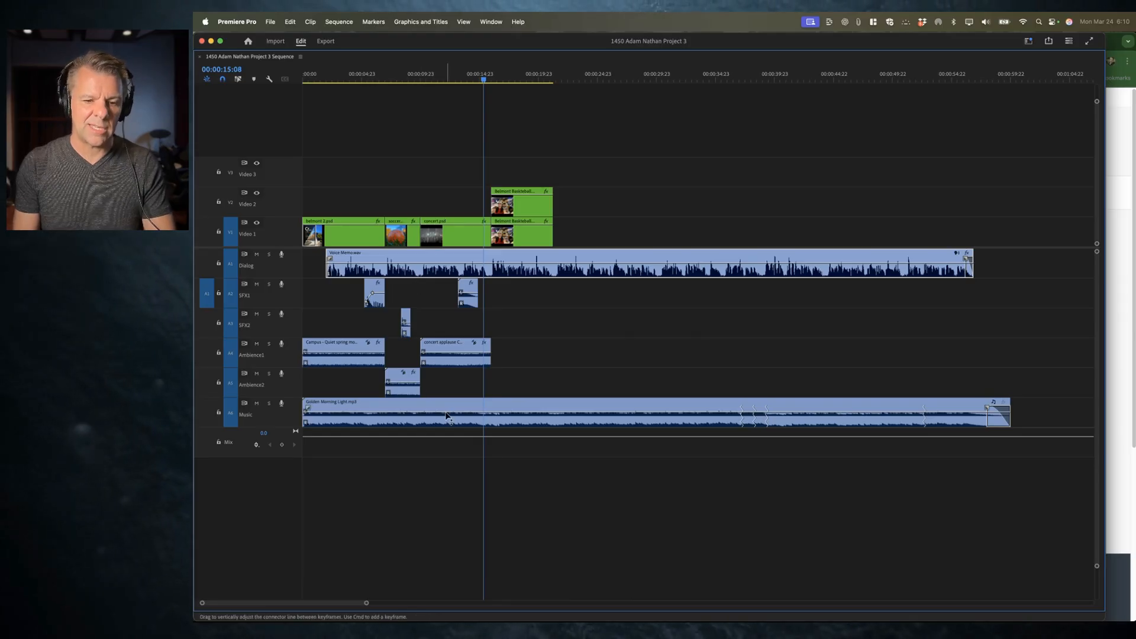
right_click(383, 270)
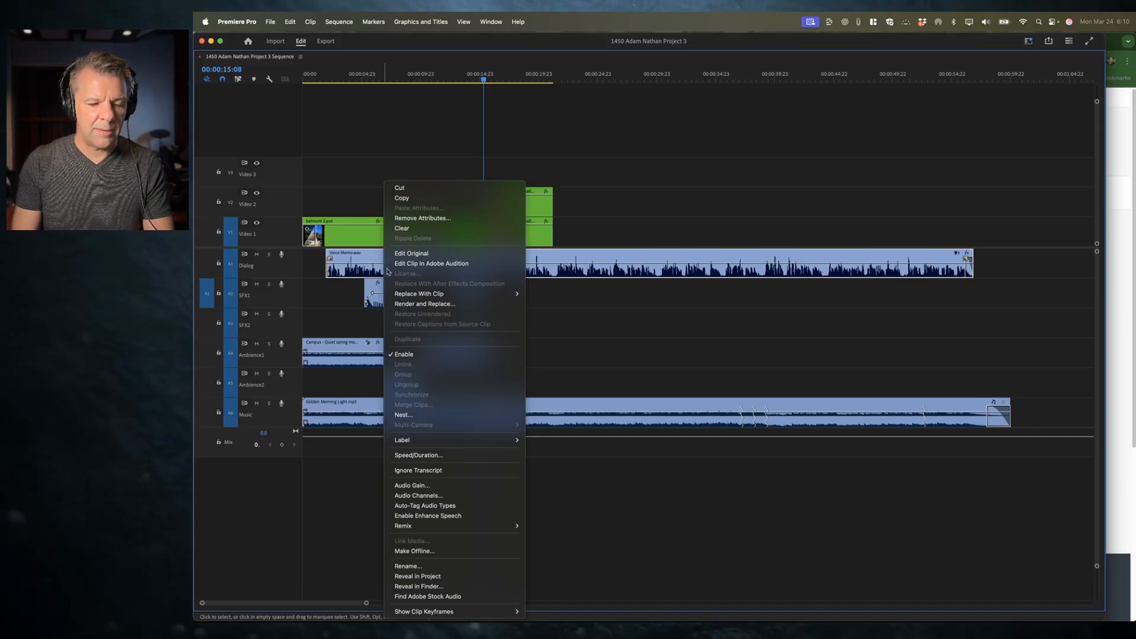
mouse_move(461, 440)
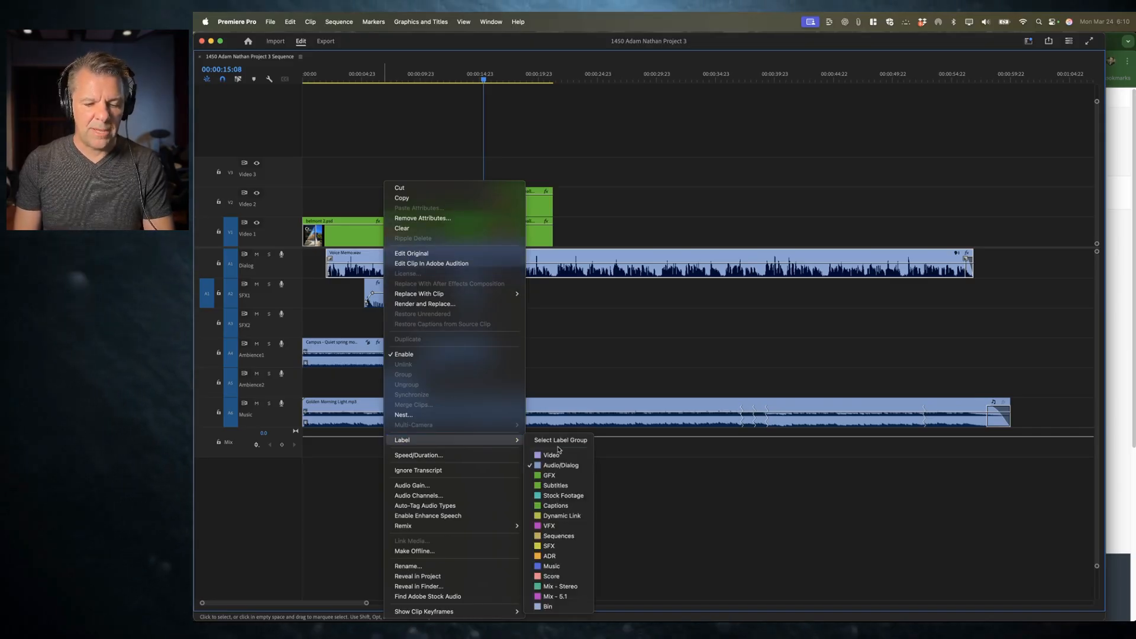
click(541, 454)
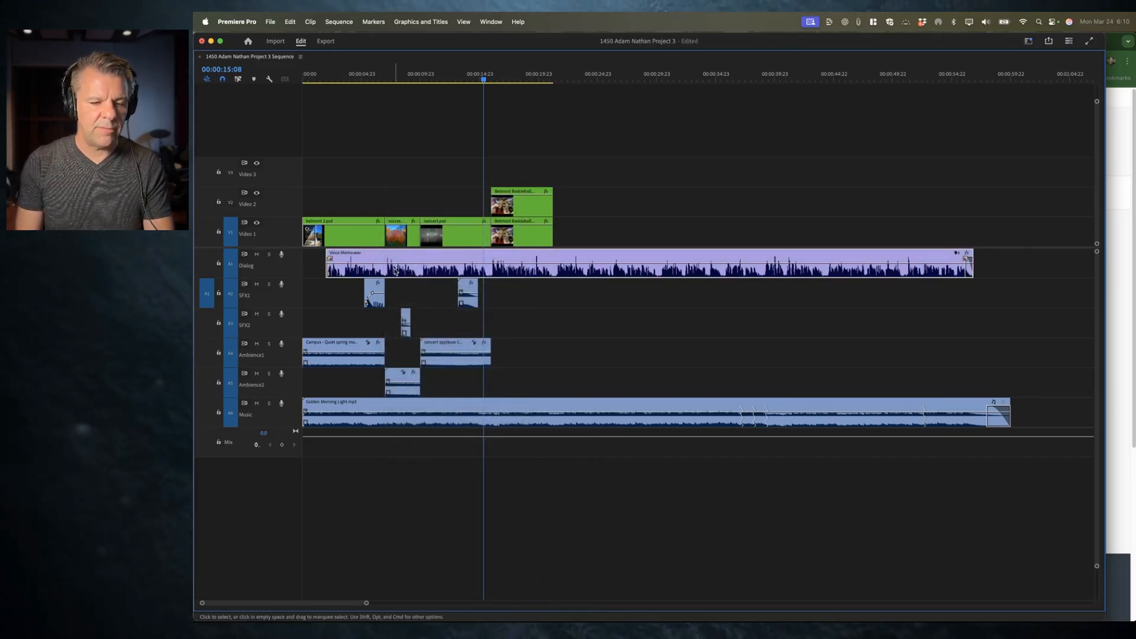
Step: Set the Voice Memo clip's label back to Audio/Dialog
right_click(395, 271)
mouse_move(465, 440)
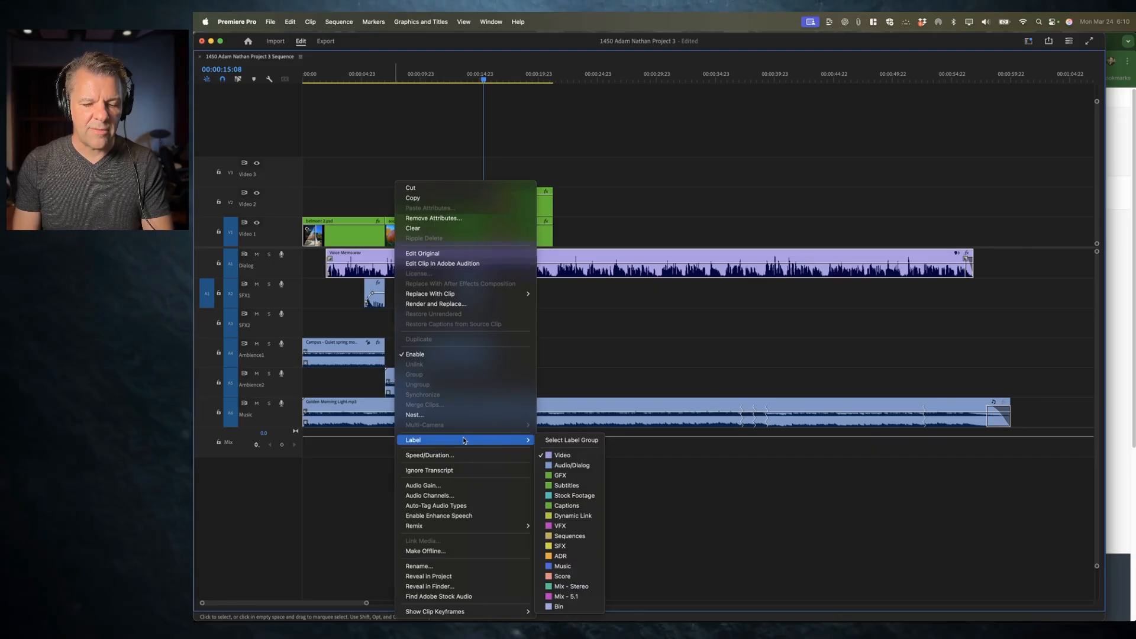
click(575, 465)
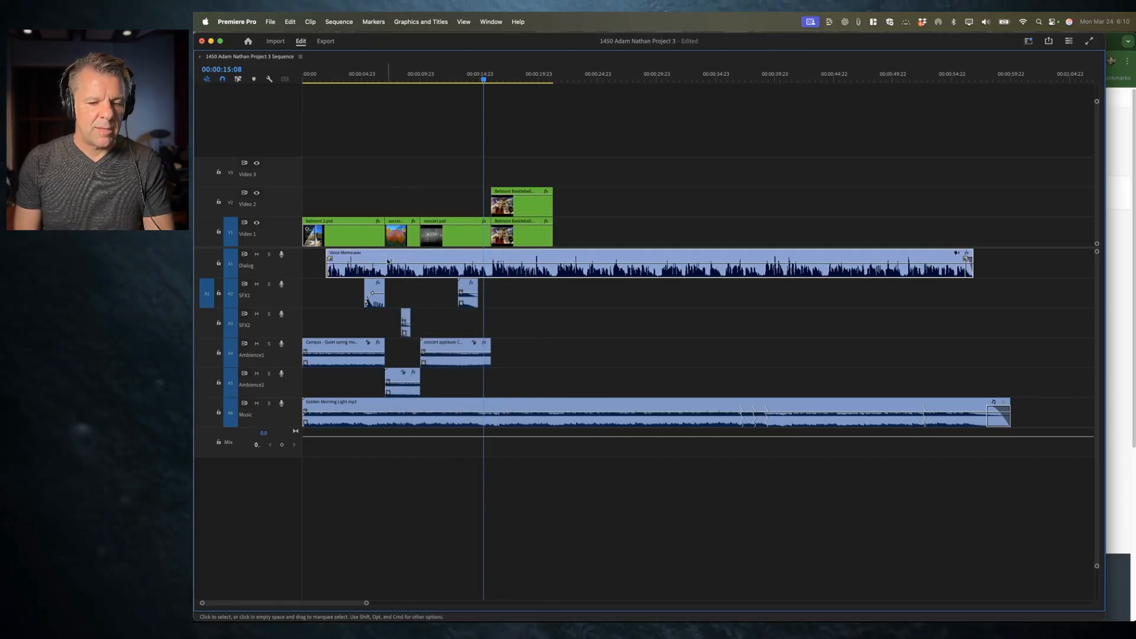
Step: Label all sound effect clips on the SFX1 and SFX2 tracks with the SFX label
right_click(372, 270)
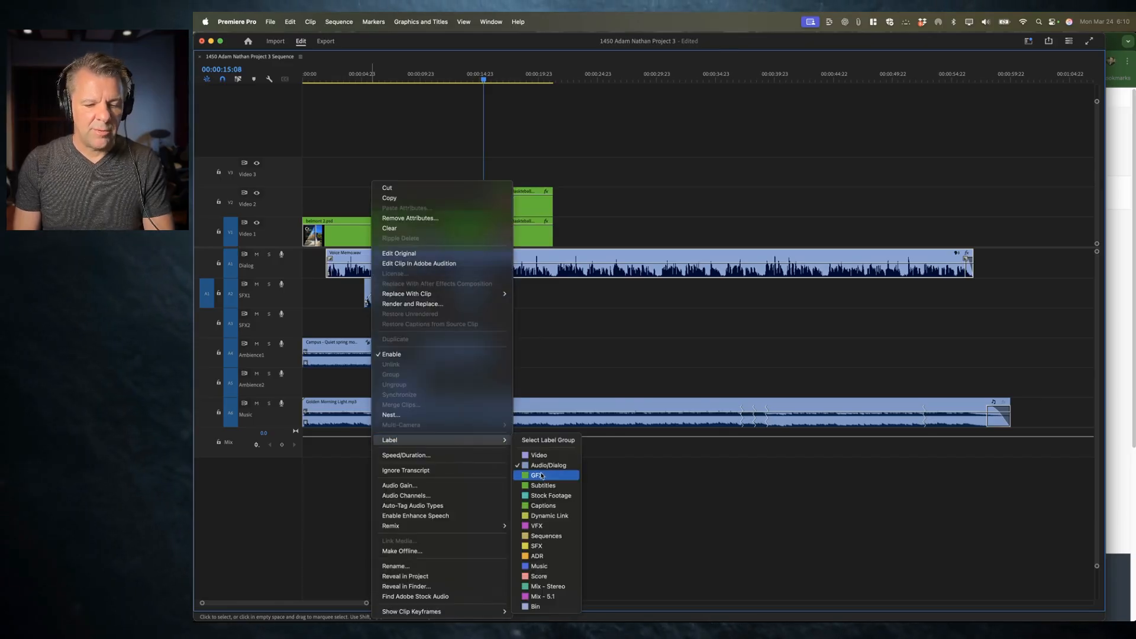
click(558, 467)
drag(512, 290, 331, 325)
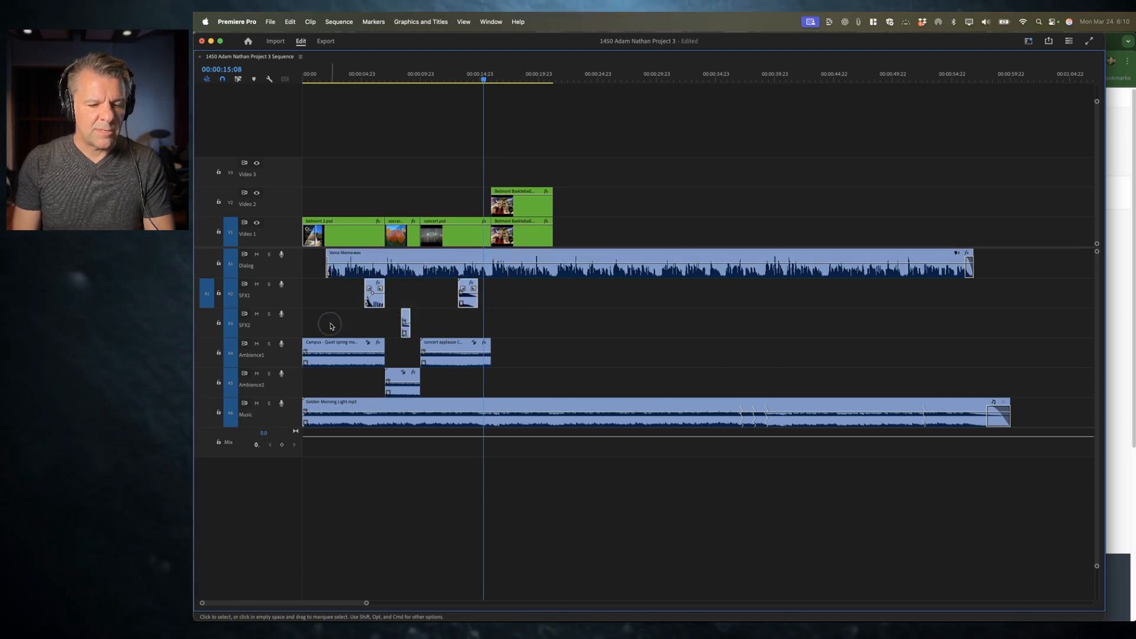
right_click(376, 293)
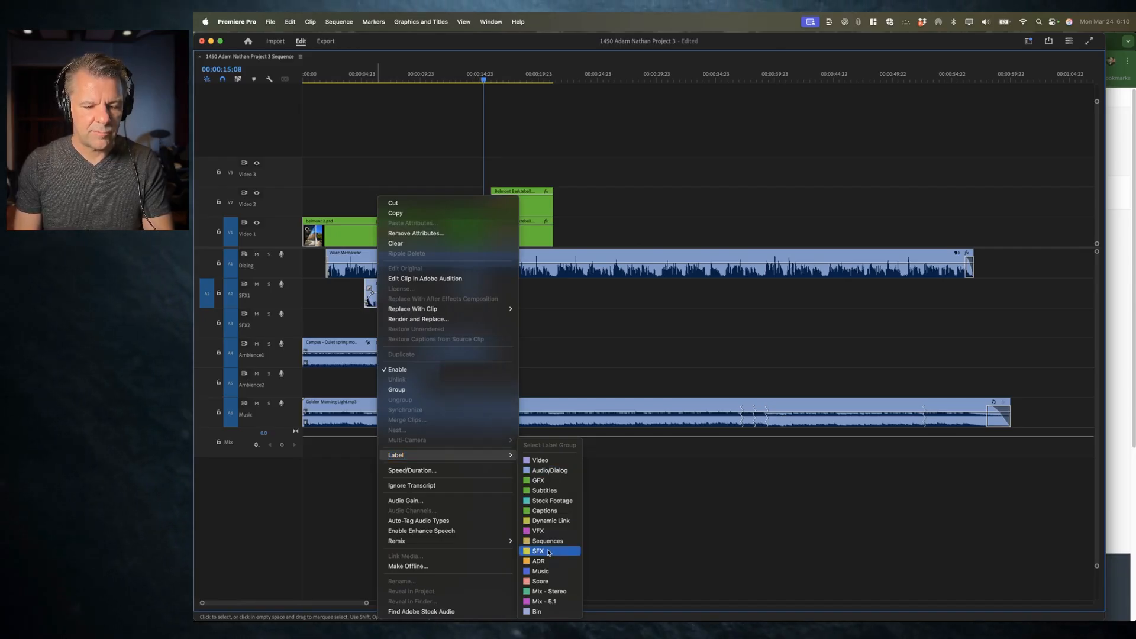
click(549, 552)
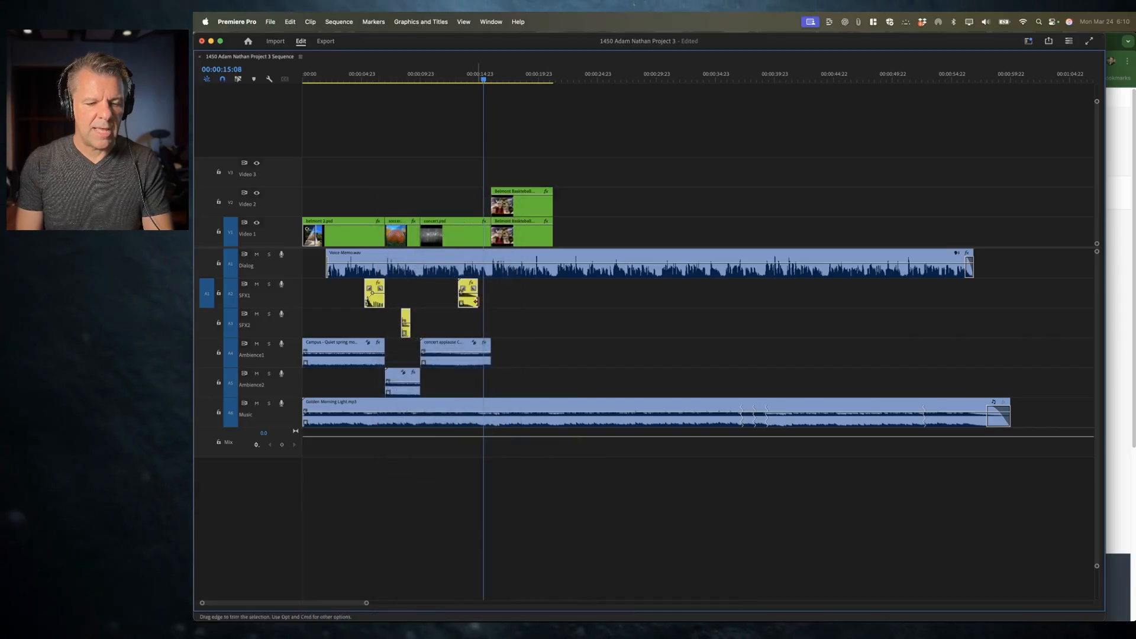
Step: Try to apply a label to the ambience clips on the Ambience1 and Ambience2 tracks
drag(551, 355, 336, 374)
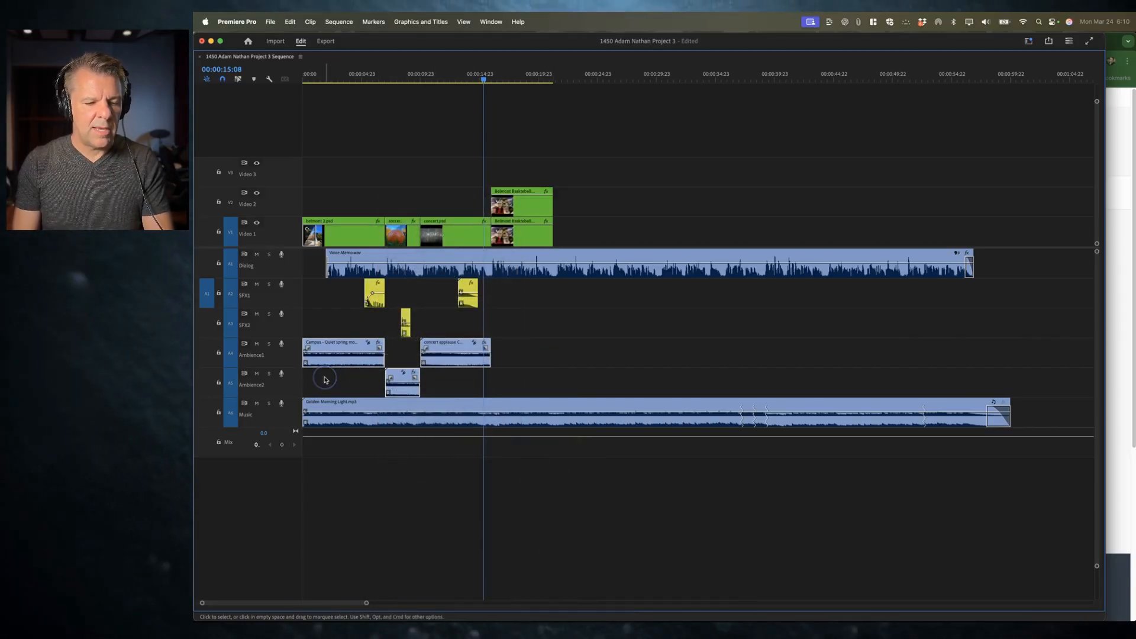
right_click(349, 363)
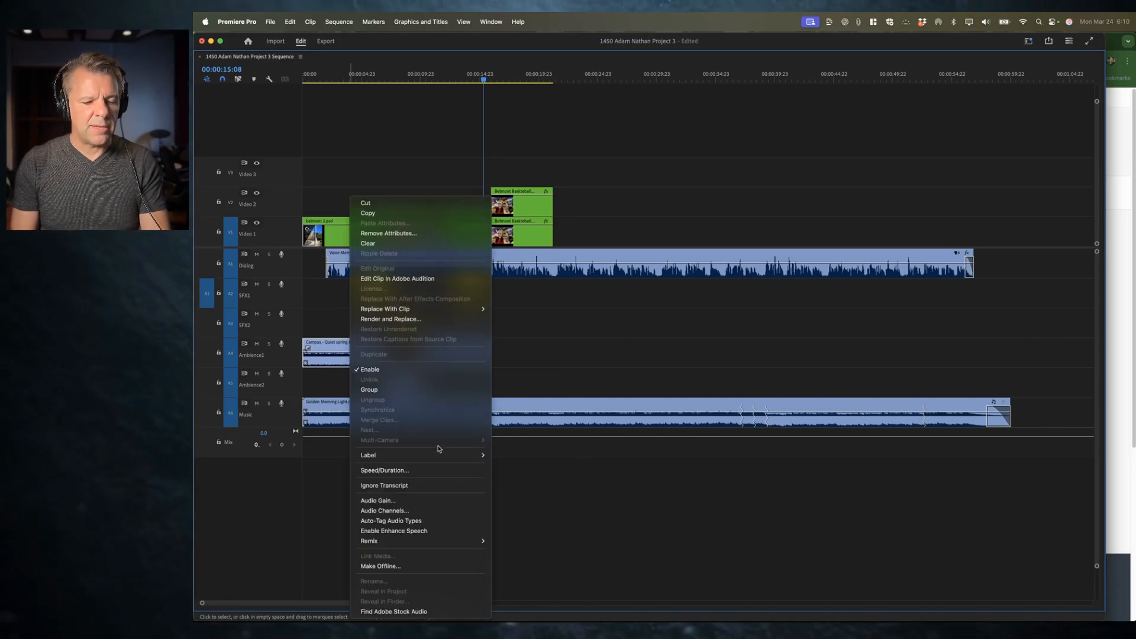
mouse_move(438, 457)
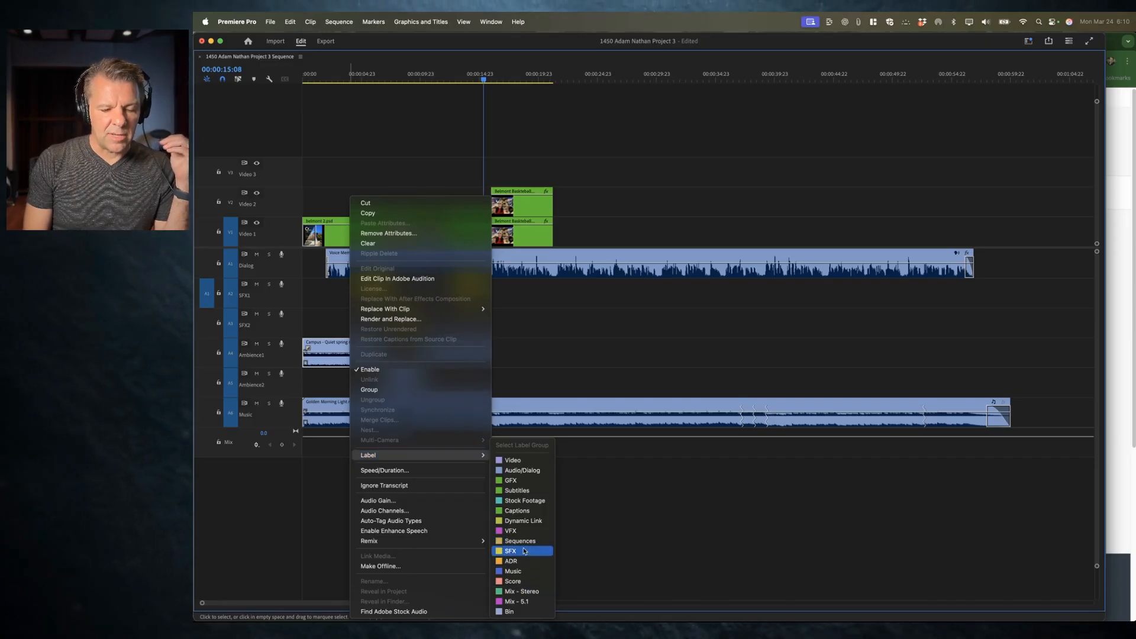
click(611, 554)
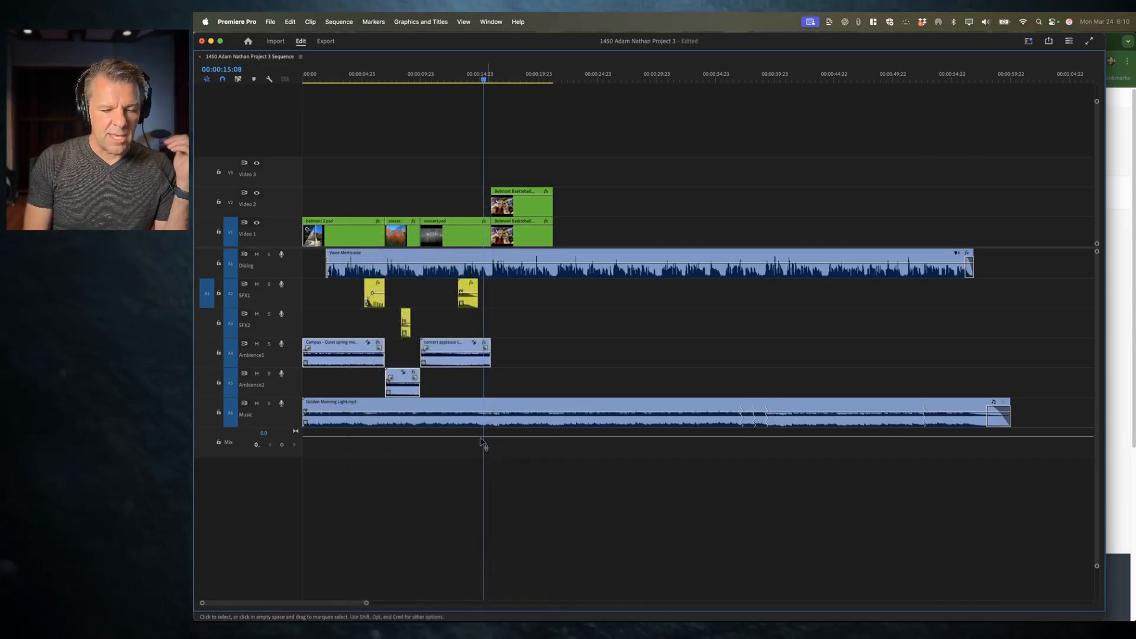
Step: Label the Golden Morning Light music clip with the Music label
click(451, 402)
right_click(452, 404)
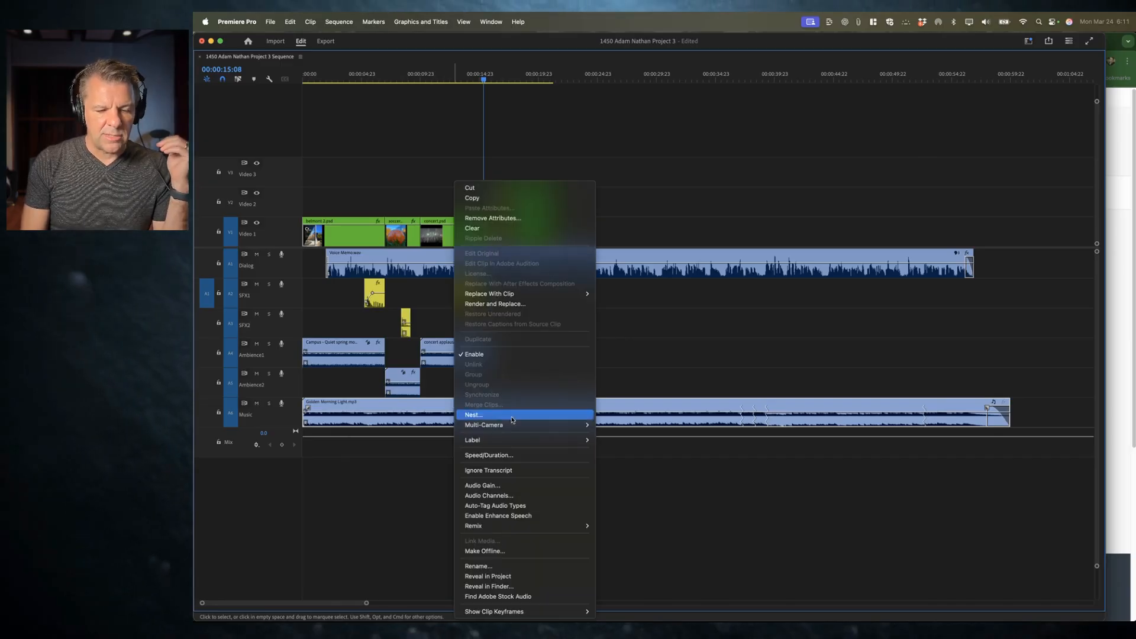
mouse_move(520, 440)
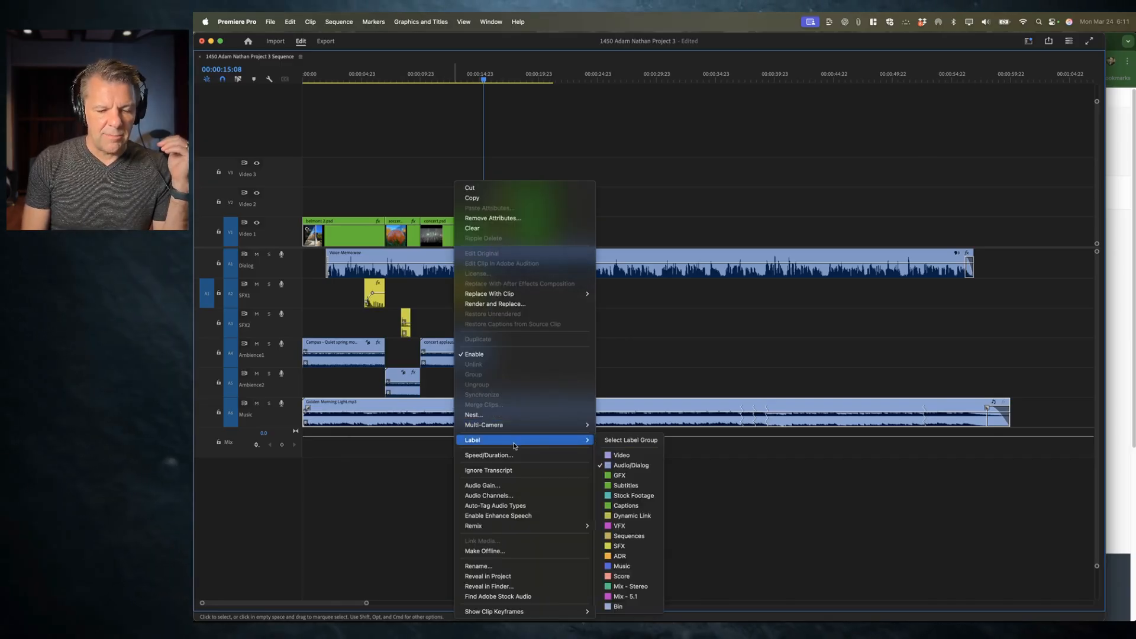
click(622, 566)
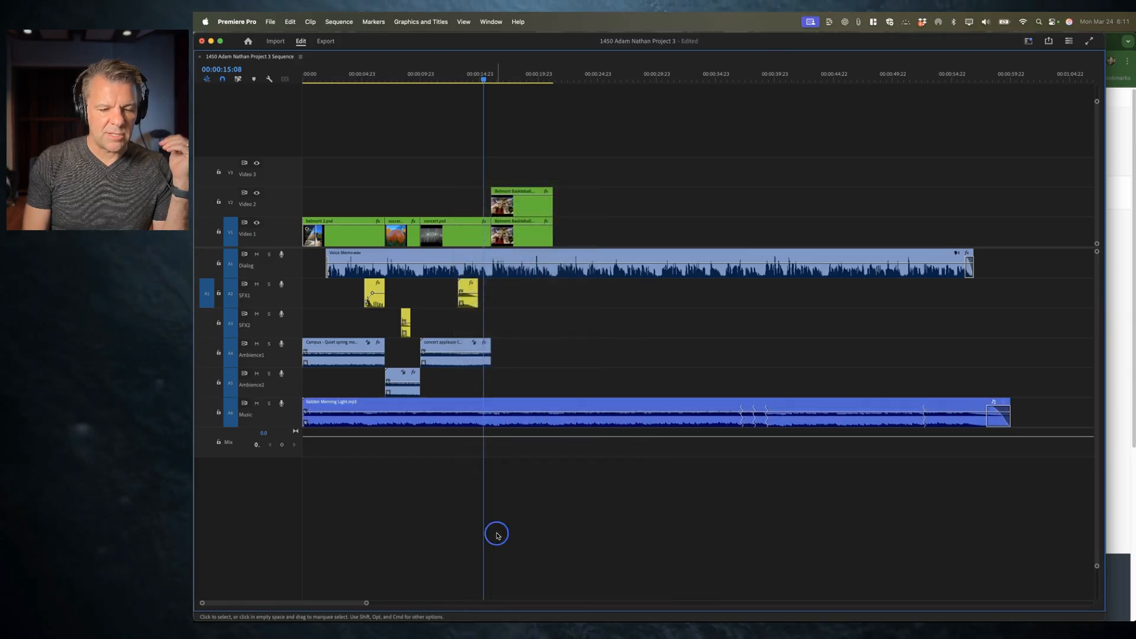
Step: Select the ambience clips on the Ambience1 and Ambience2 tracks and give them the Captions label
drag(522, 342, 339, 379)
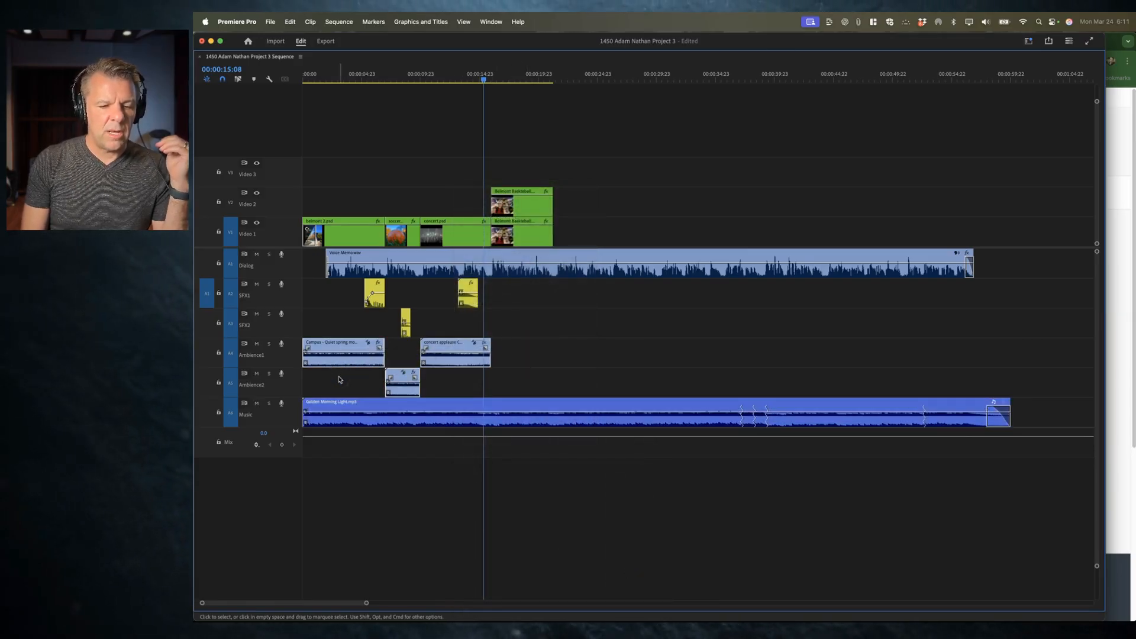
click(394, 271)
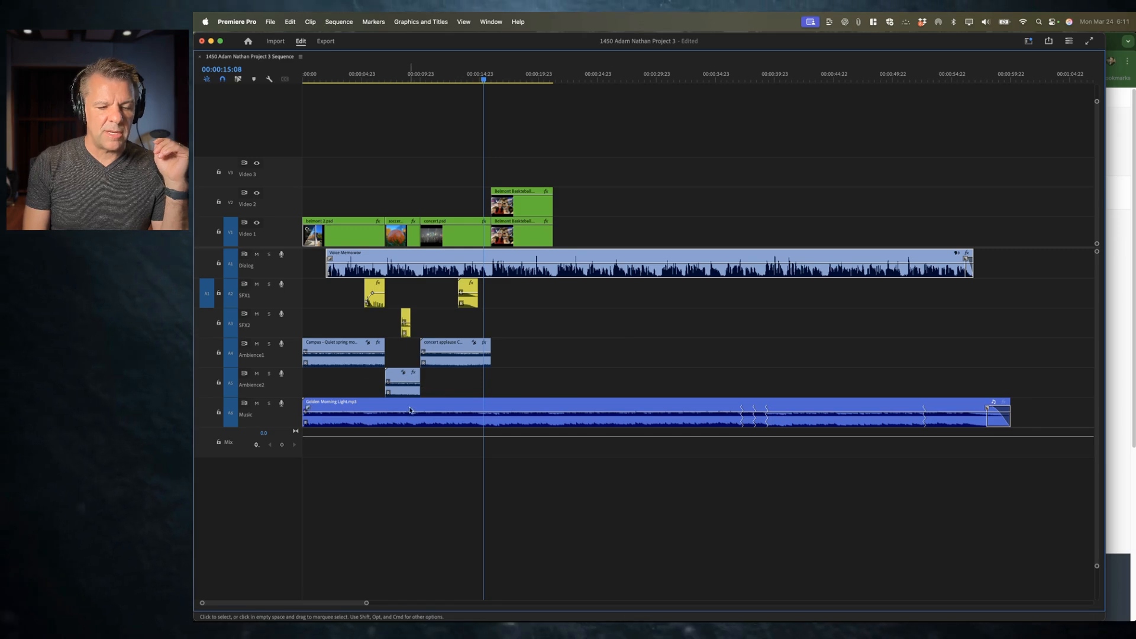
drag(540, 351, 345, 373)
right_click(358, 355)
mouse_move(430, 454)
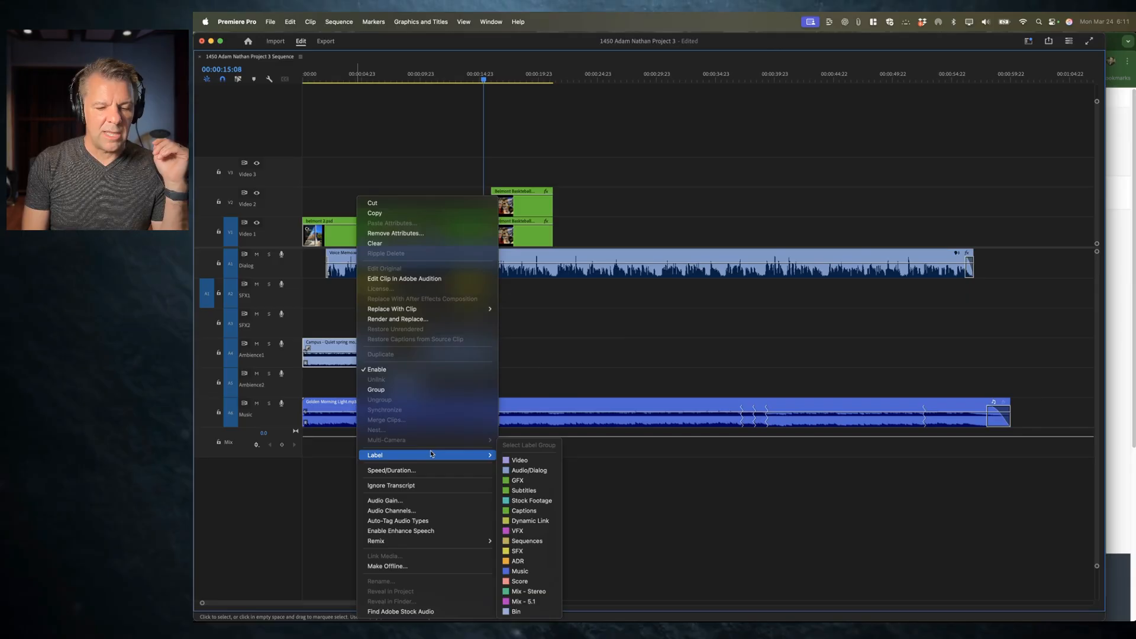
click(506, 511)
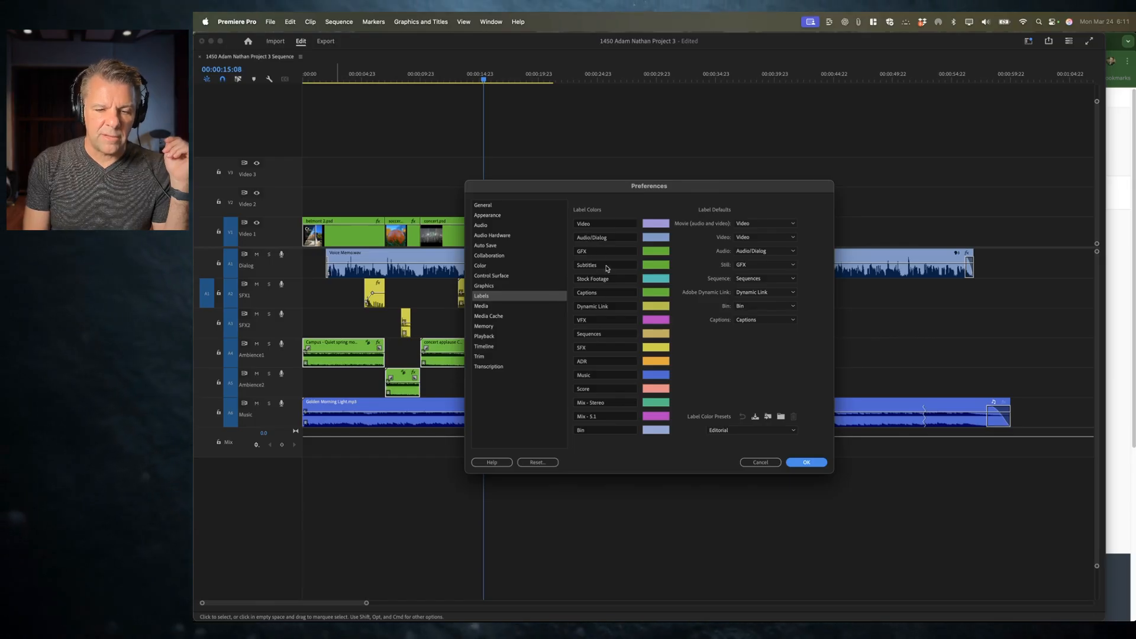
Step: Rename the Captions label to Ambience in the label preferences and confirm
click(603, 292)
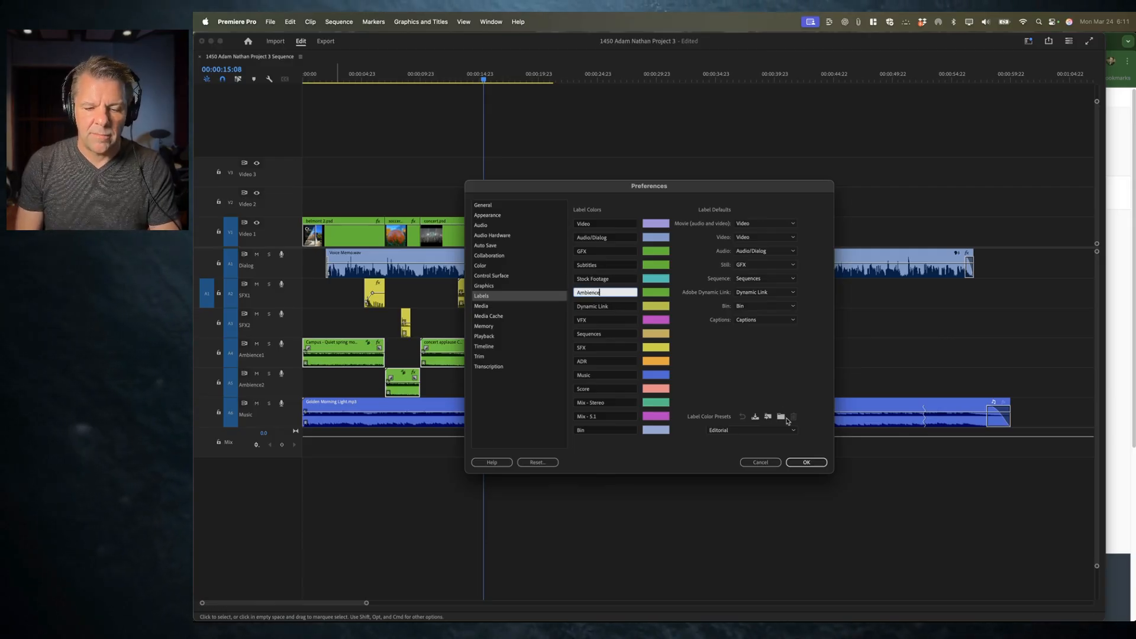
click(806, 462)
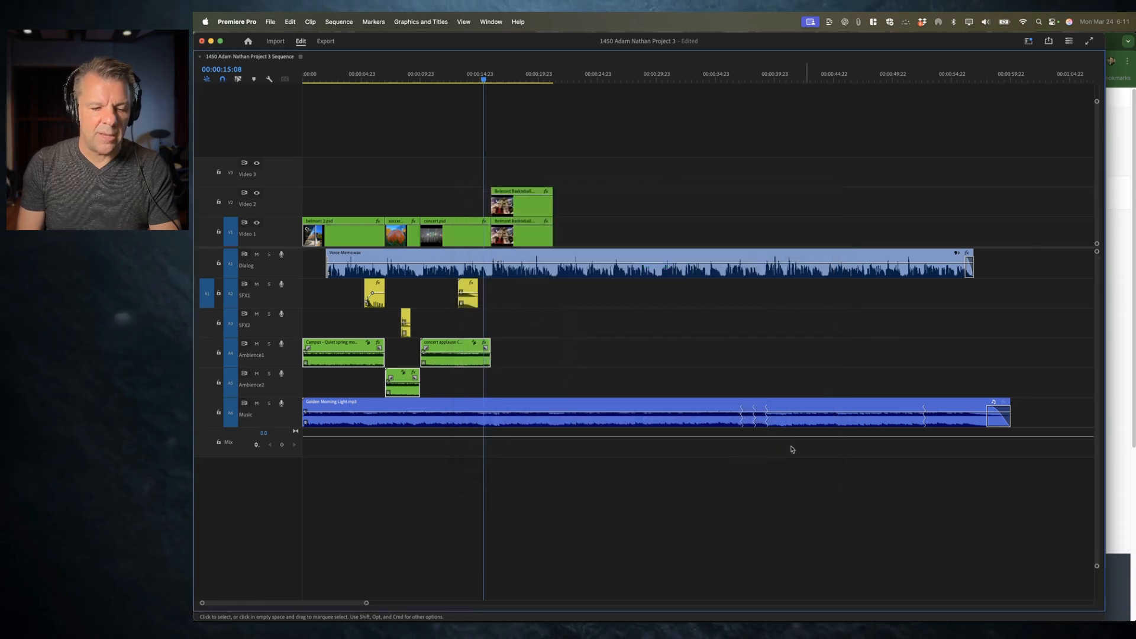
Step: Label the concert applause clip with the Ambience label and save the project
right_click(454, 354)
mouse_move(521, 455)
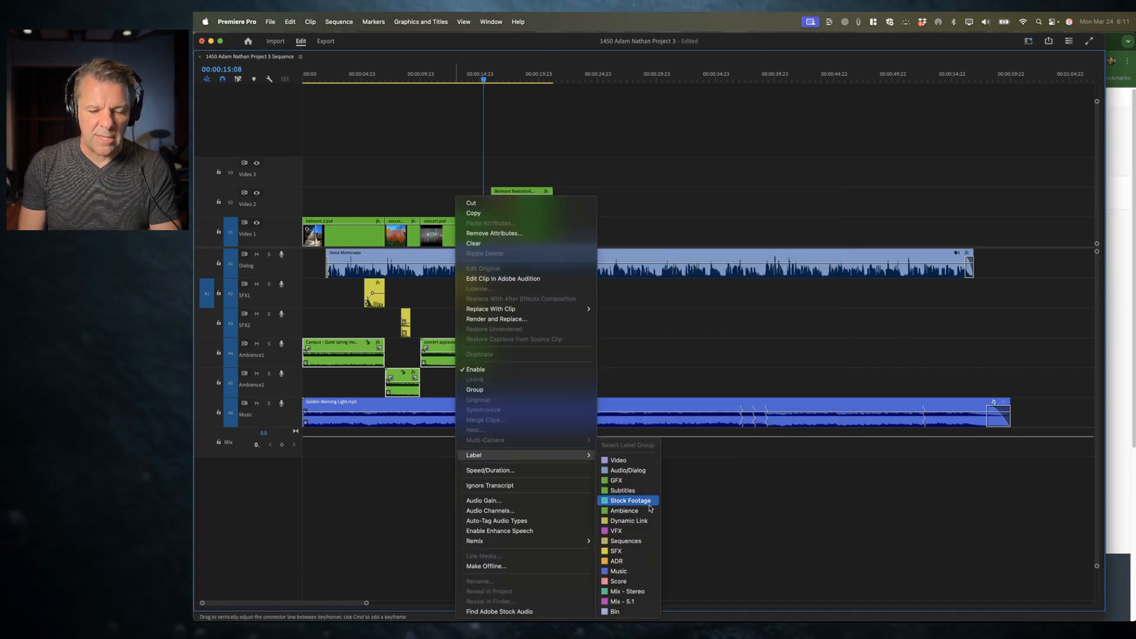
click(648, 511)
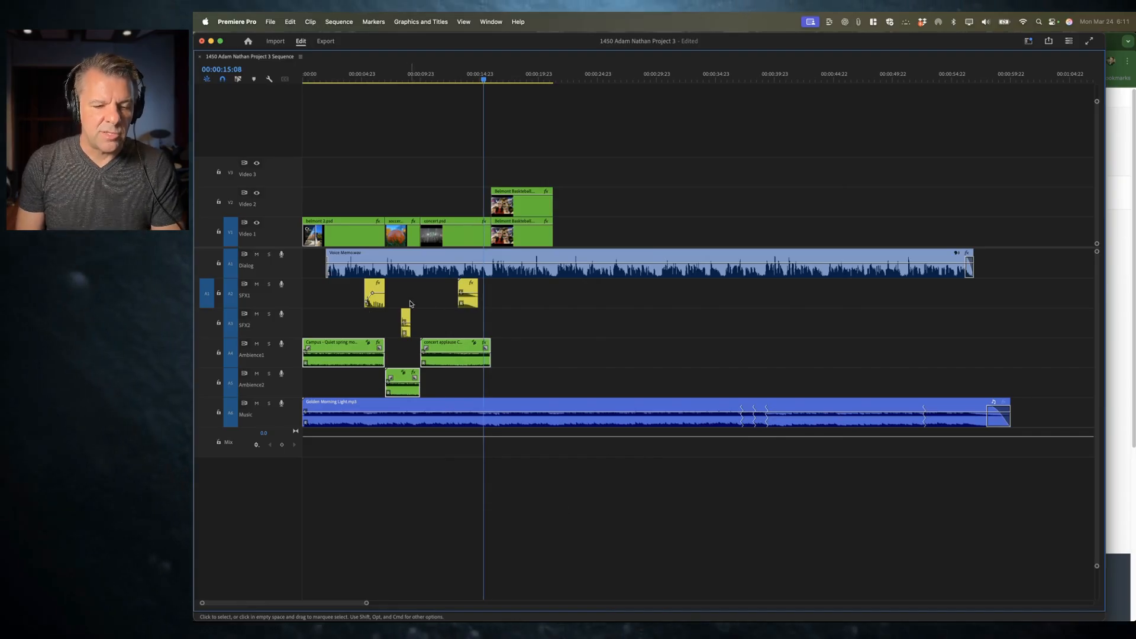
key(super+s)
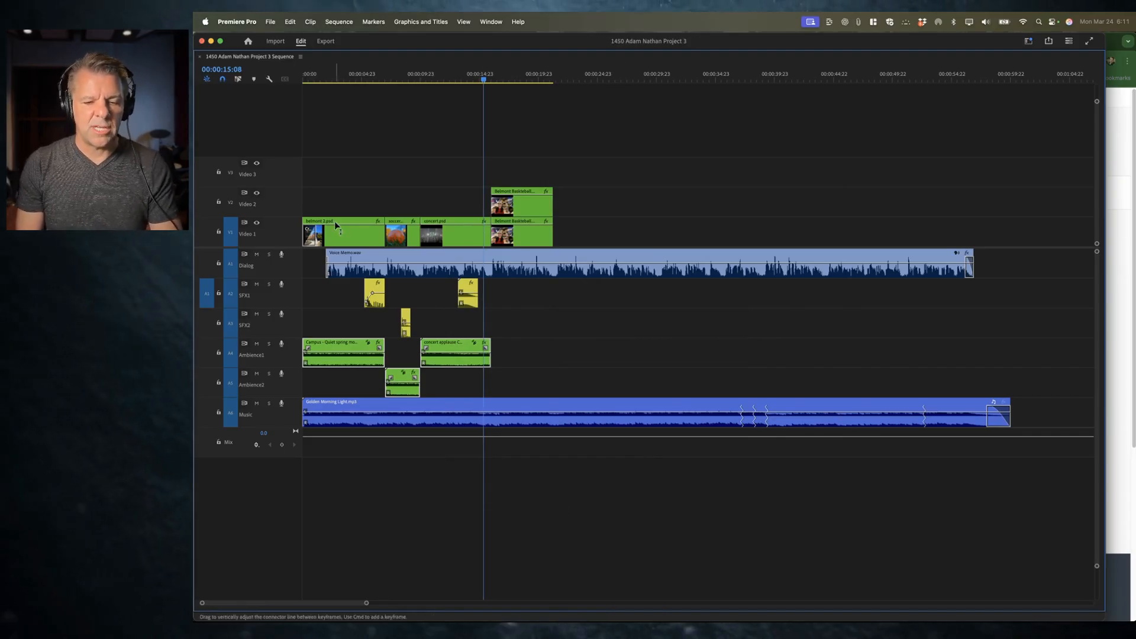
Step: Play back the sequence from the beginning
click(317, 76)
drag(318, 76, 287, 76)
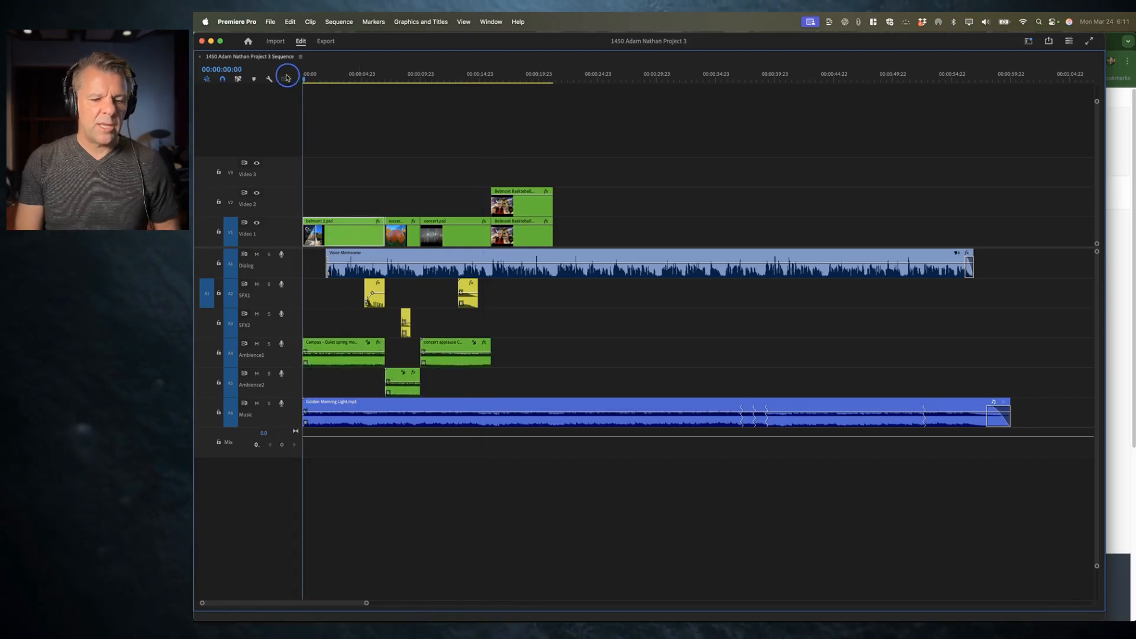
key(space)
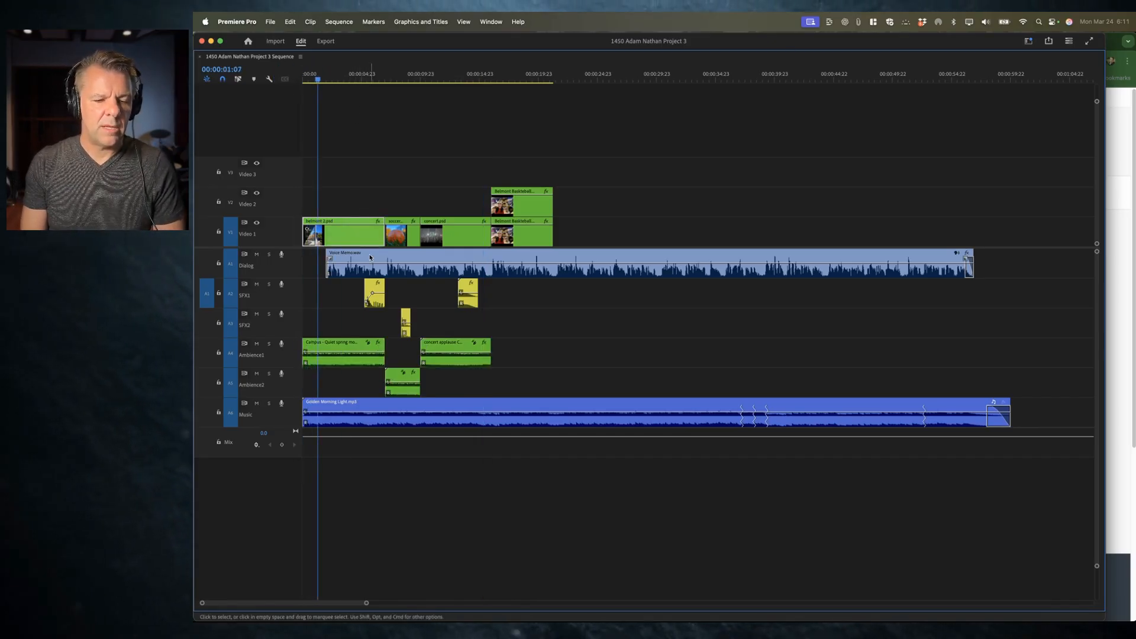
key(space)
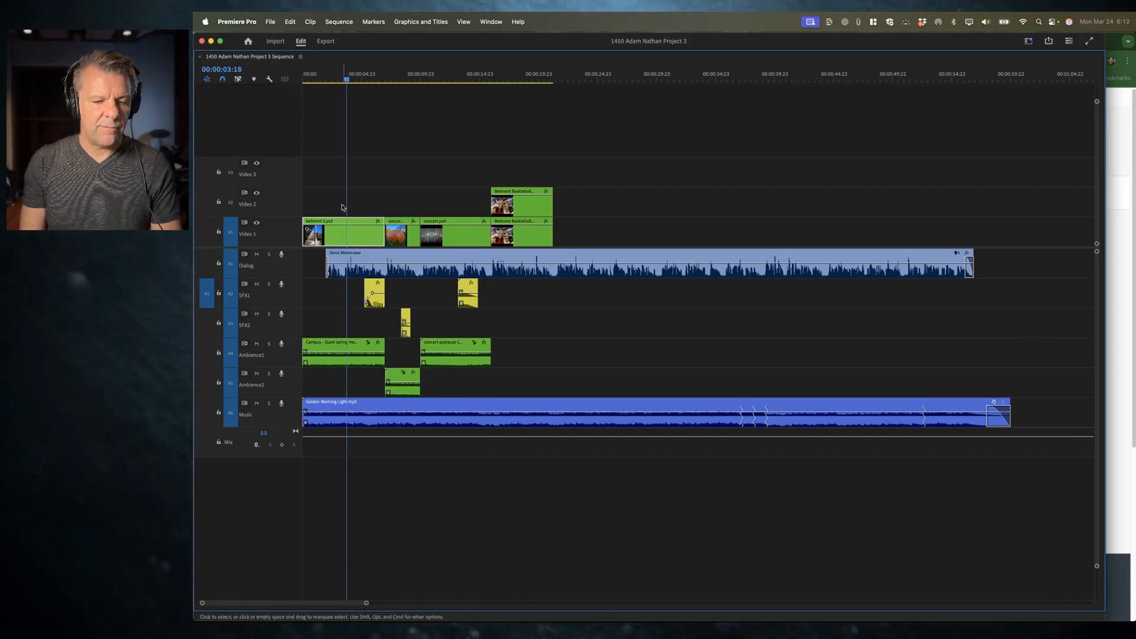
Step: Add short fade-ins at the start of the Campus ambience clip and the Golden Morning Light music clip
click(361, 270)
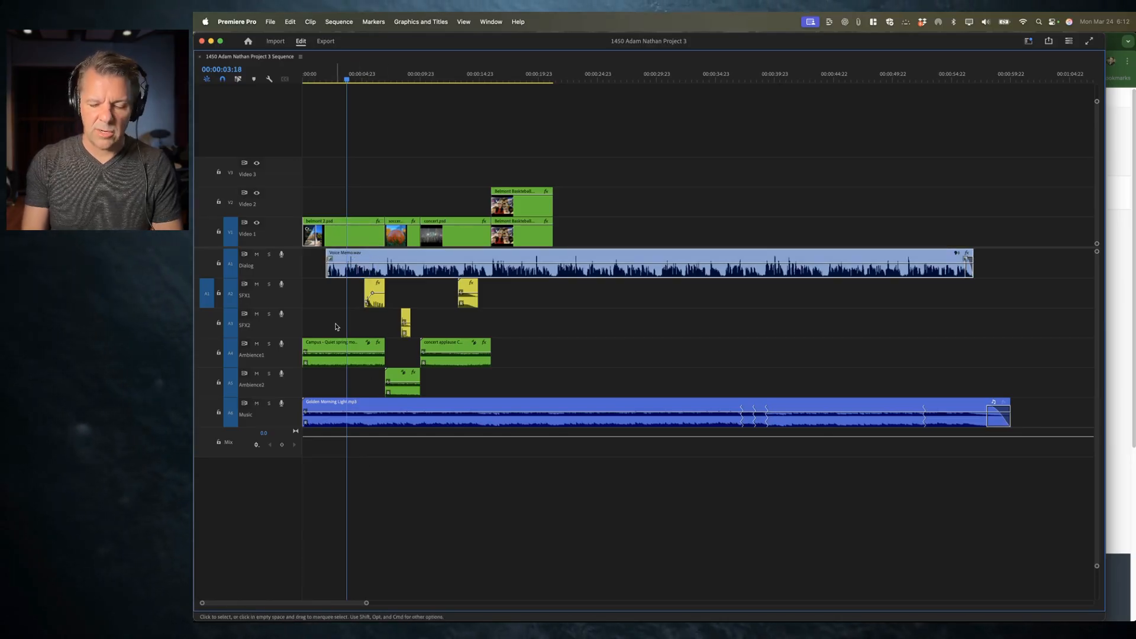
key(=)
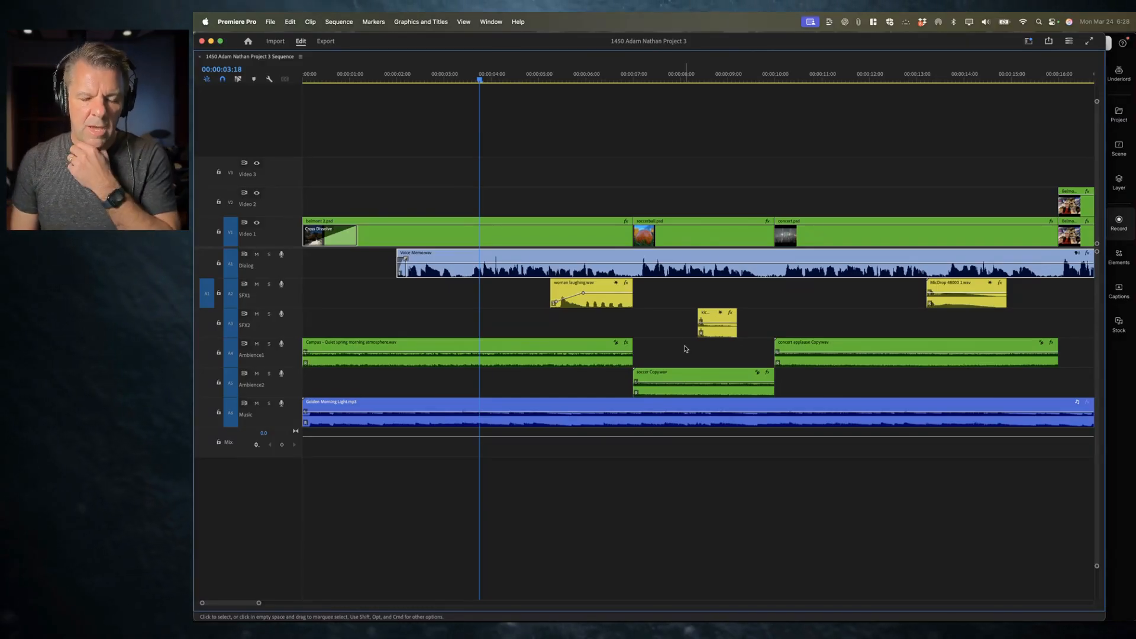
key(minus)
key(minus)
key(minus)
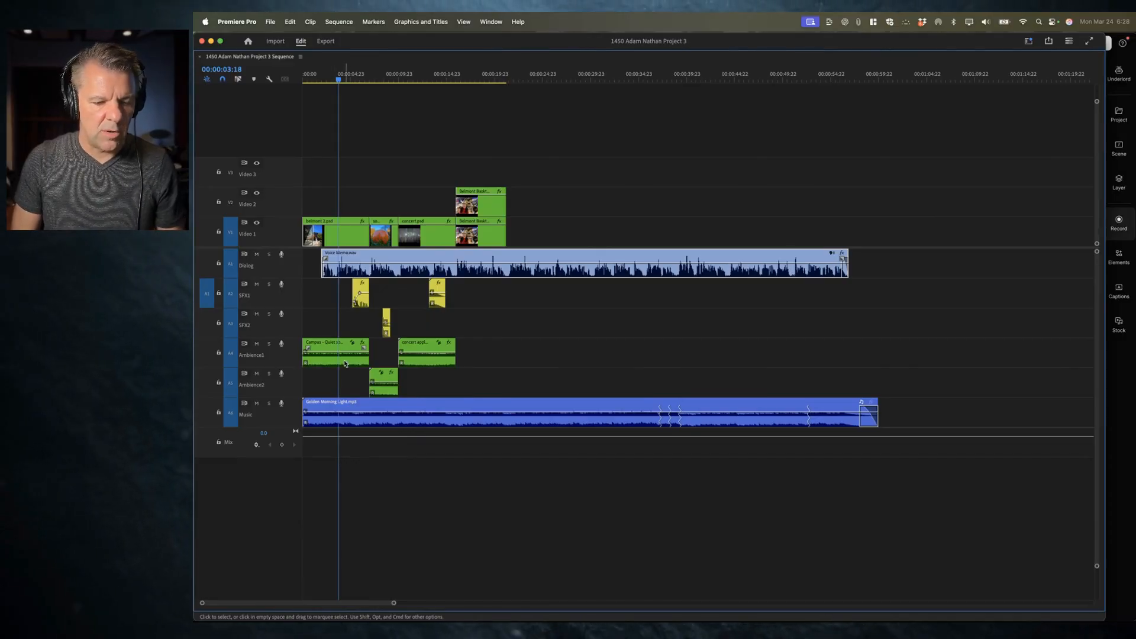
key(equal)
key(equal)
key(equal)
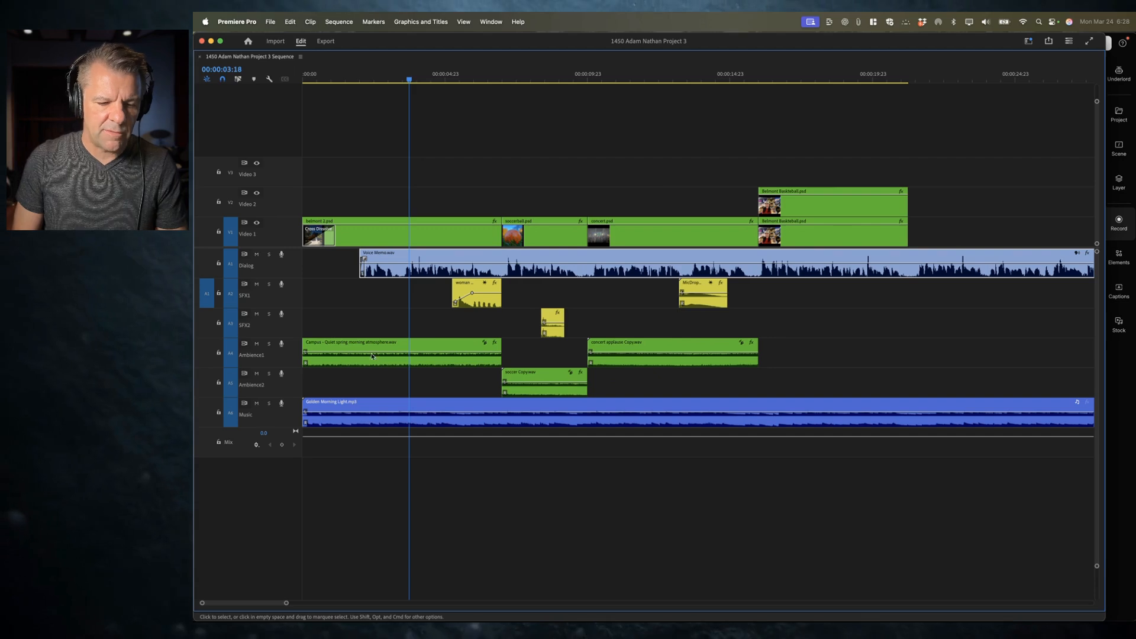
click(334, 349)
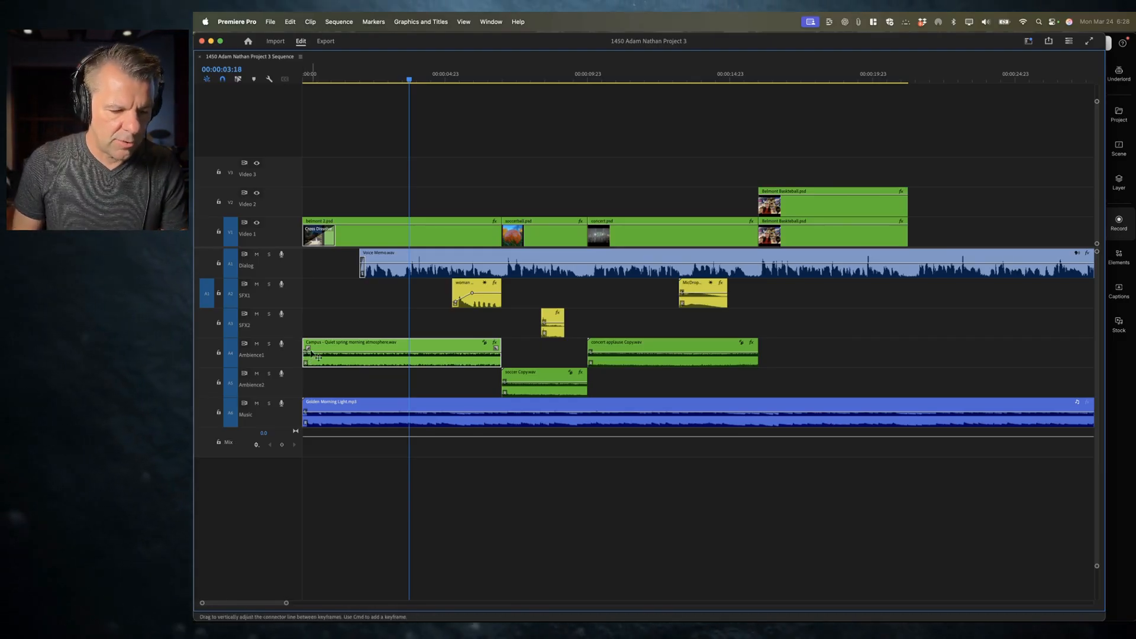
key(super+equal)
key(super+equal)
key(equal)
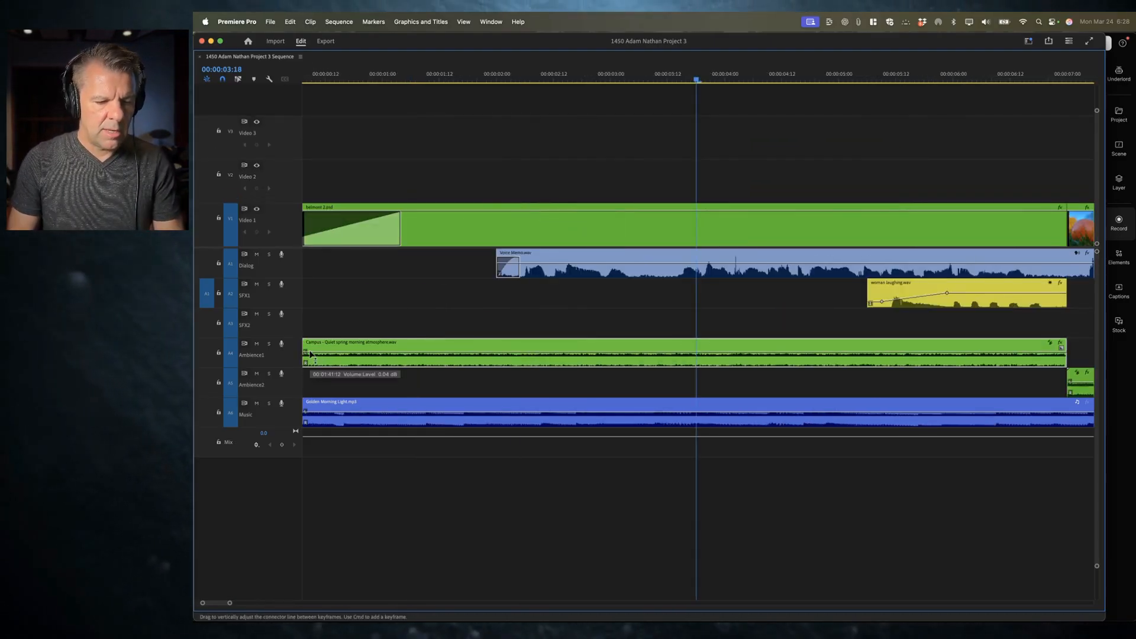
key(equal)
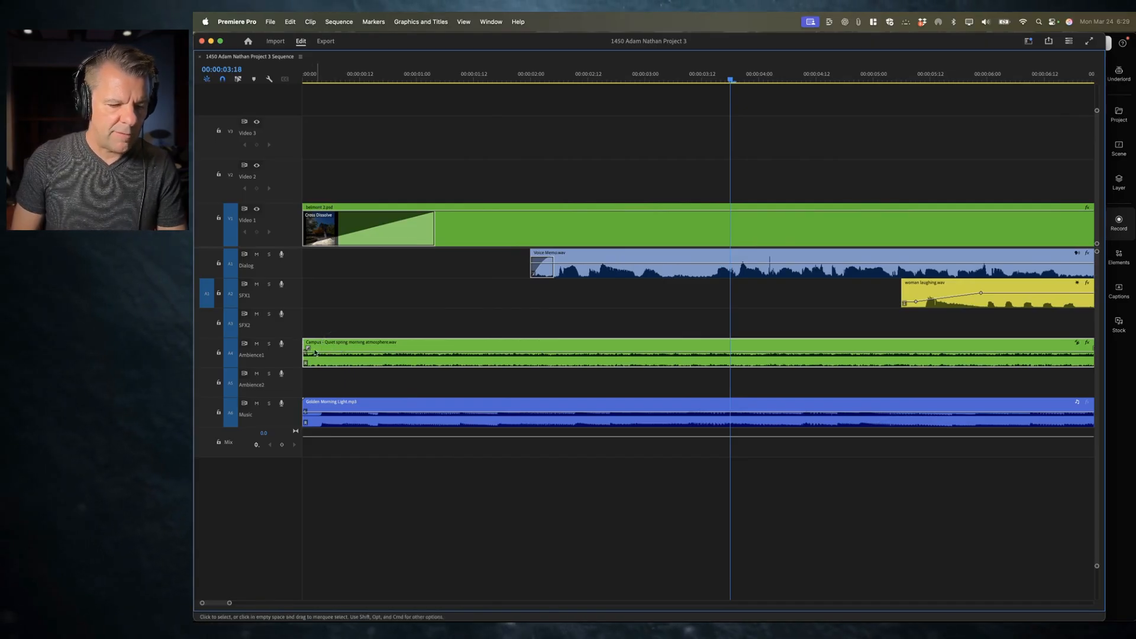
drag(308, 348, 317, 350)
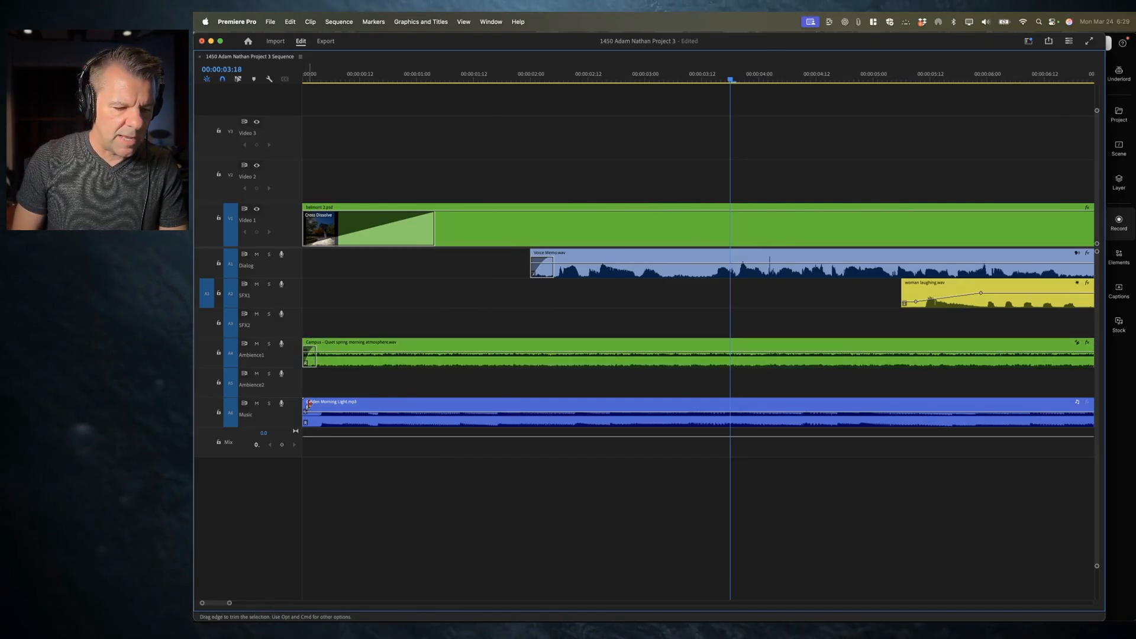
drag(308, 410, 320, 411)
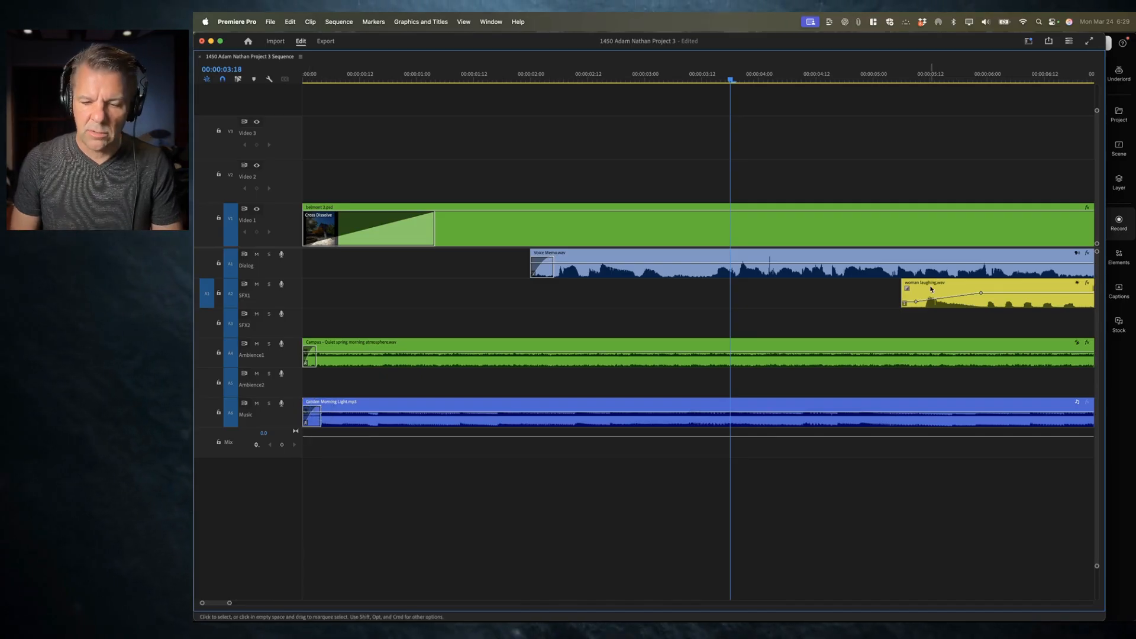
Step: Add a fade-in and fade-out to the woman laughing clip and a fade-out at the end of the Campus ambience clip
drag(907, 289, 927, 294)
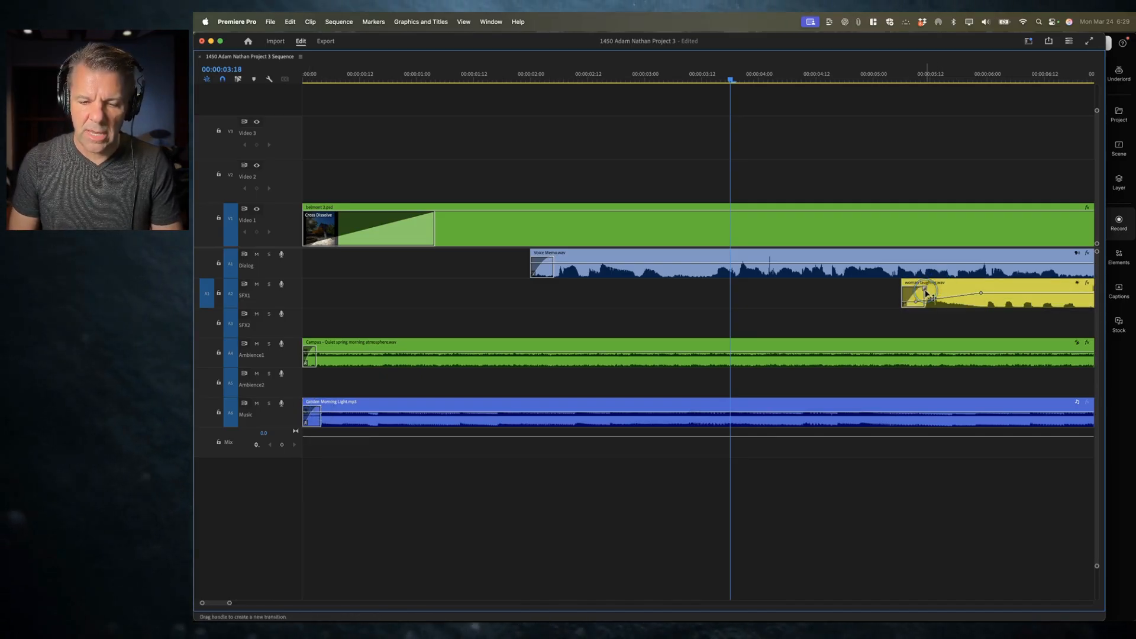
scroll(926, 296, right, 5)
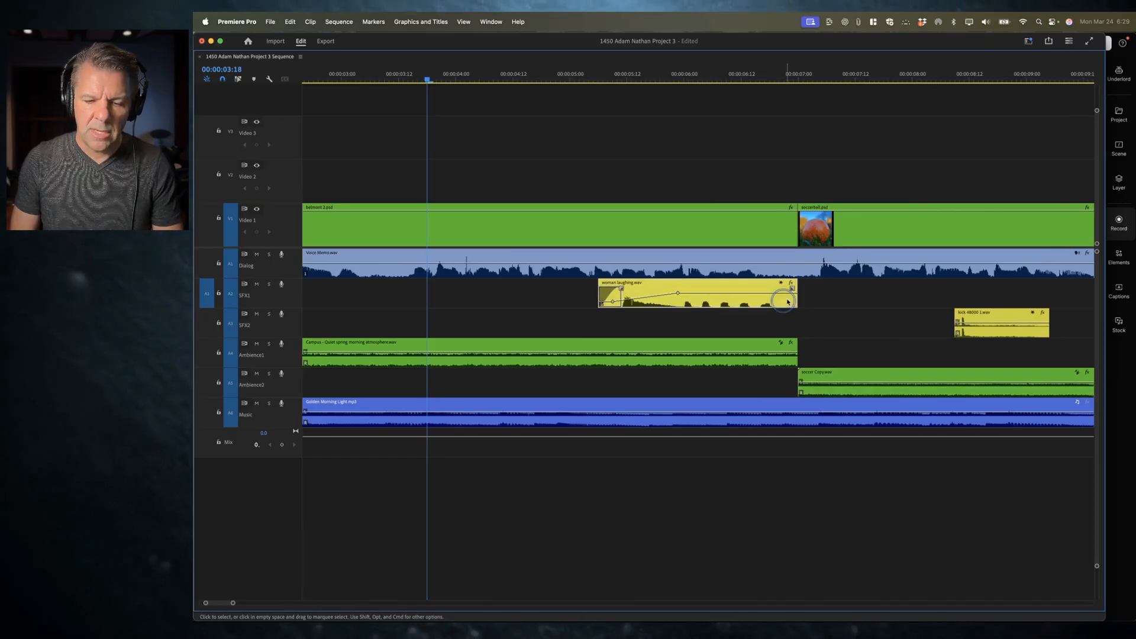
drag(790, 290, 780, 293)
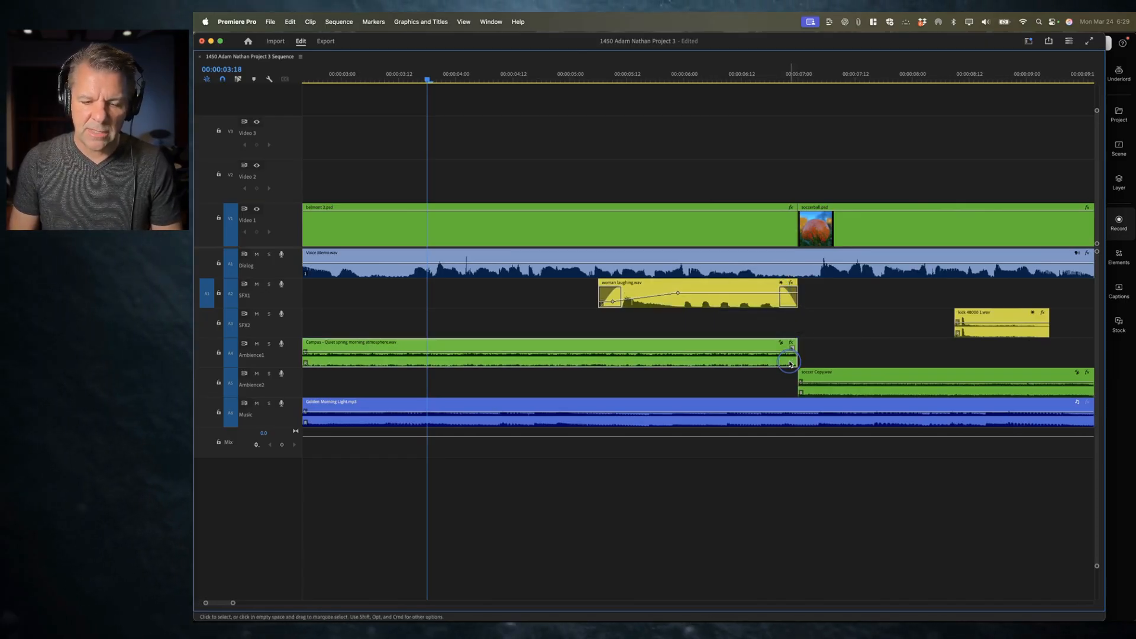
drag(789, 362, 780, 362)
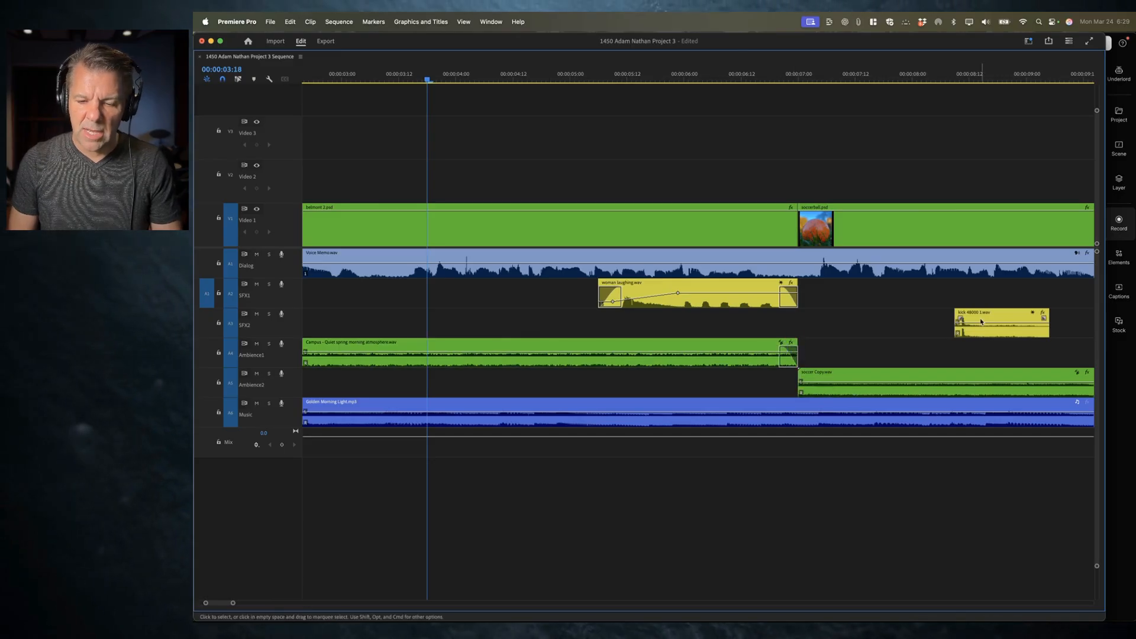
Step: Add a short fade-in and a longer fade-out to the kick clip on SFX2, then play it back
drag(960, 319, 959, 320)
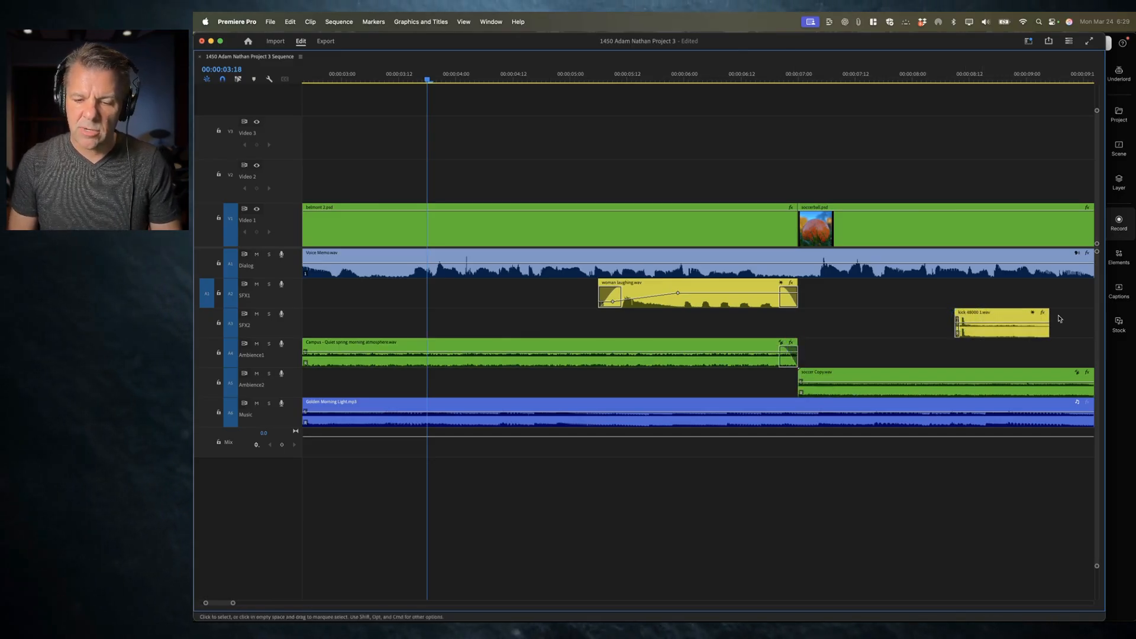
drag(1043, 319, 1008, 319)
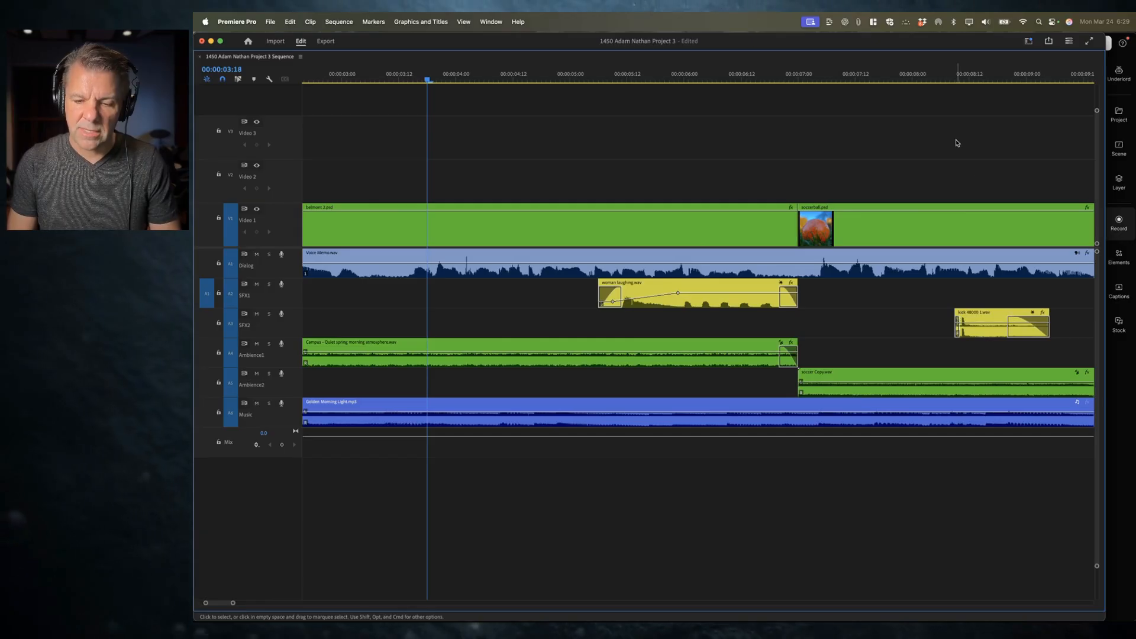
click(946, 78)
key(space)
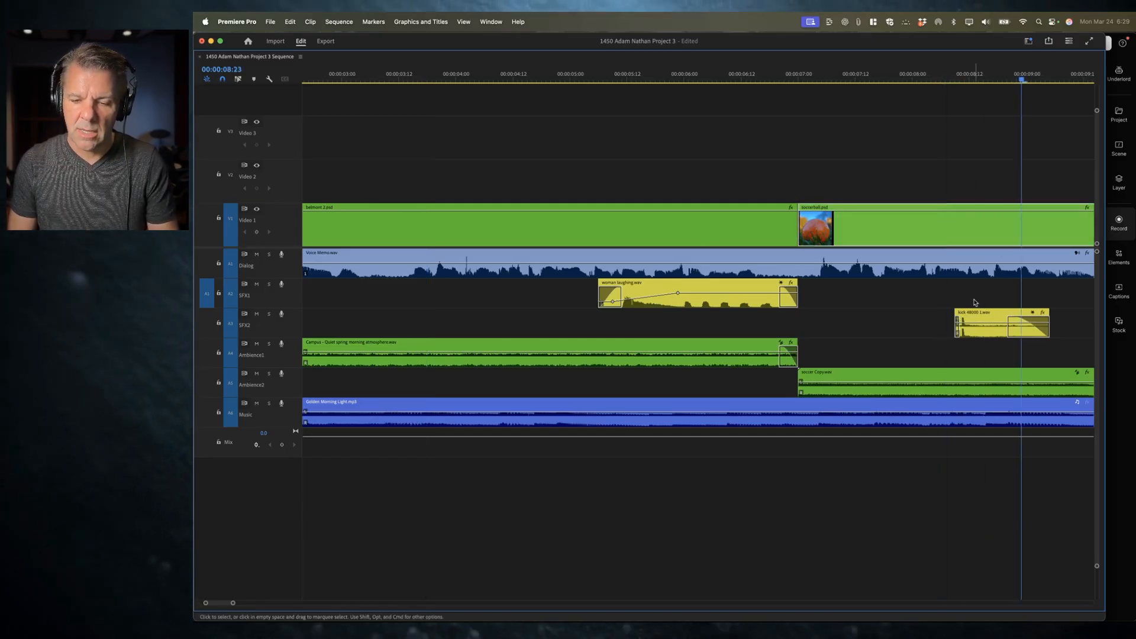
key(space)
Step: Play back the section where the Campus and Soccer ambience clips meet, around seven seconds
click(827, 379)
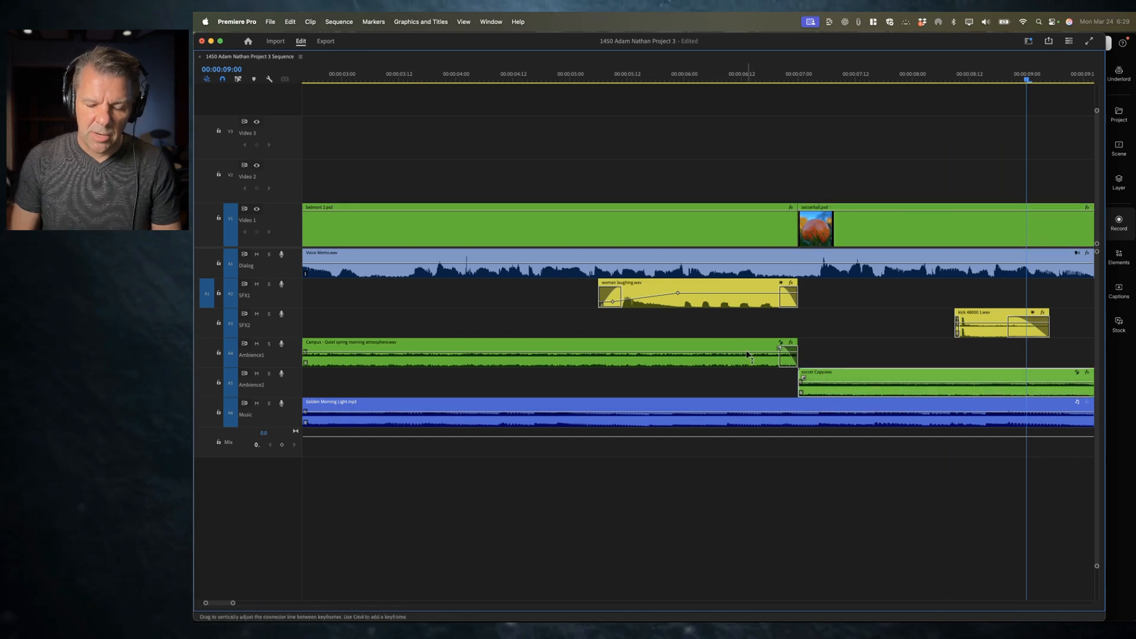
key(minus)
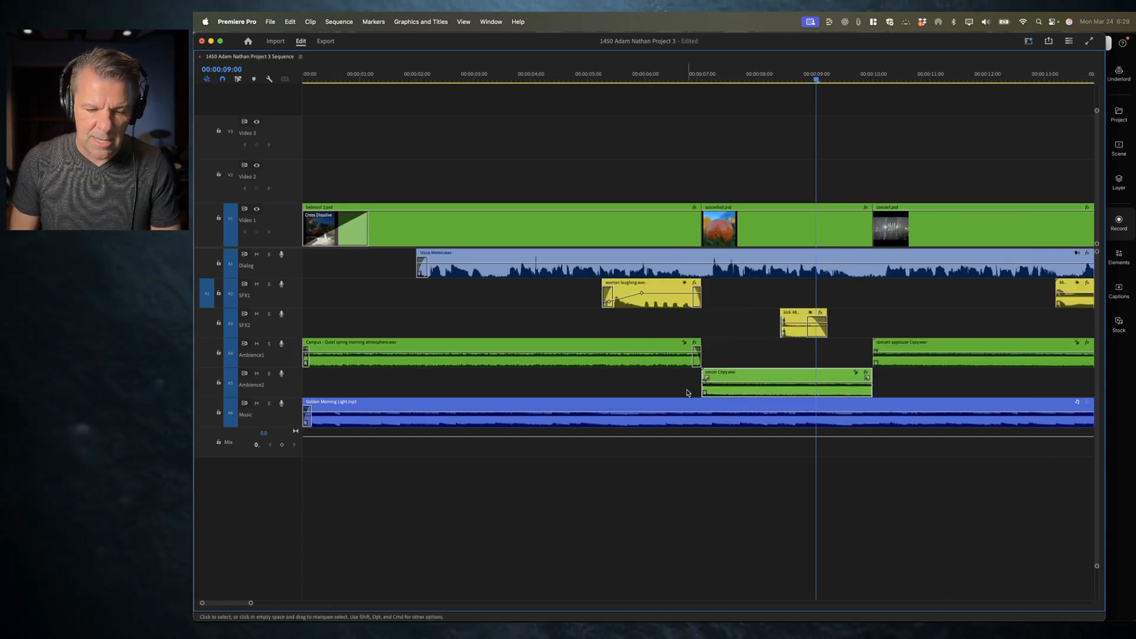
key(equal)
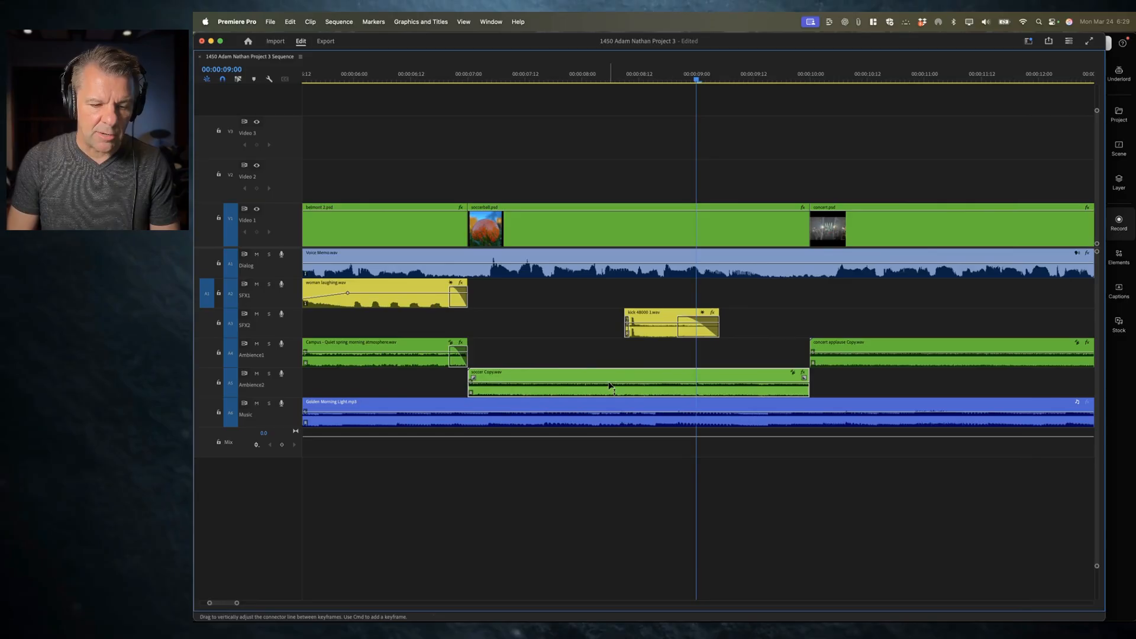
scroll(609, 384, left, 5)
drag(572, 77, 478, 70)
key(space)
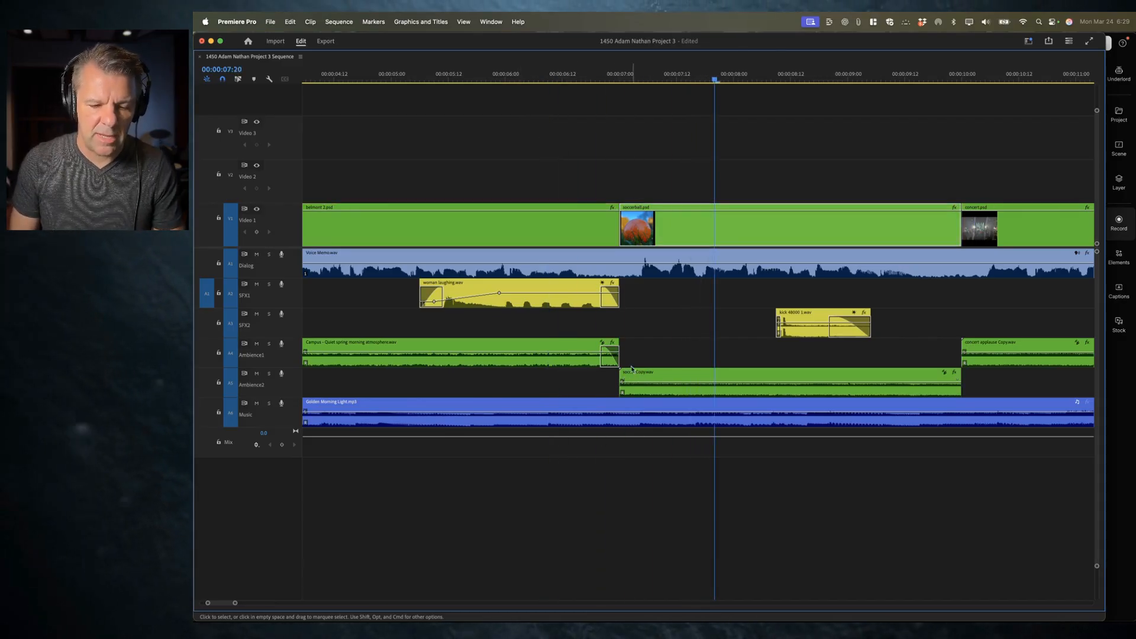
Step: Extend the Campus ambience clip's end past the Soccer clip's start and add a fade-in to the Soccer ambience clip
drag(615, 356, 602, 388)
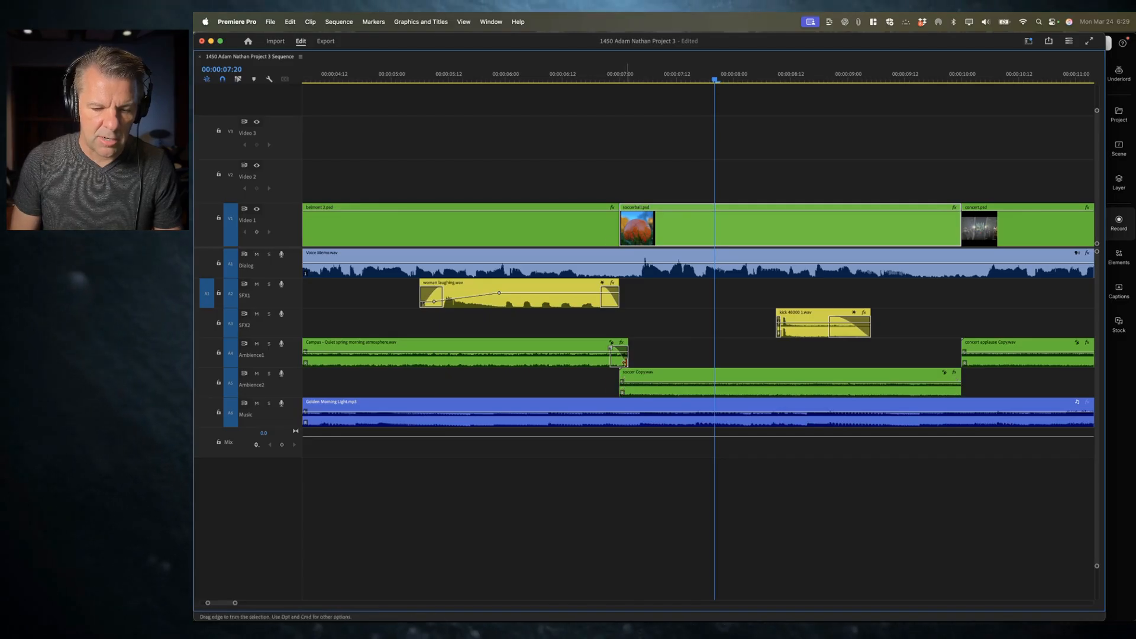
drag(623, 357, 628, 357)
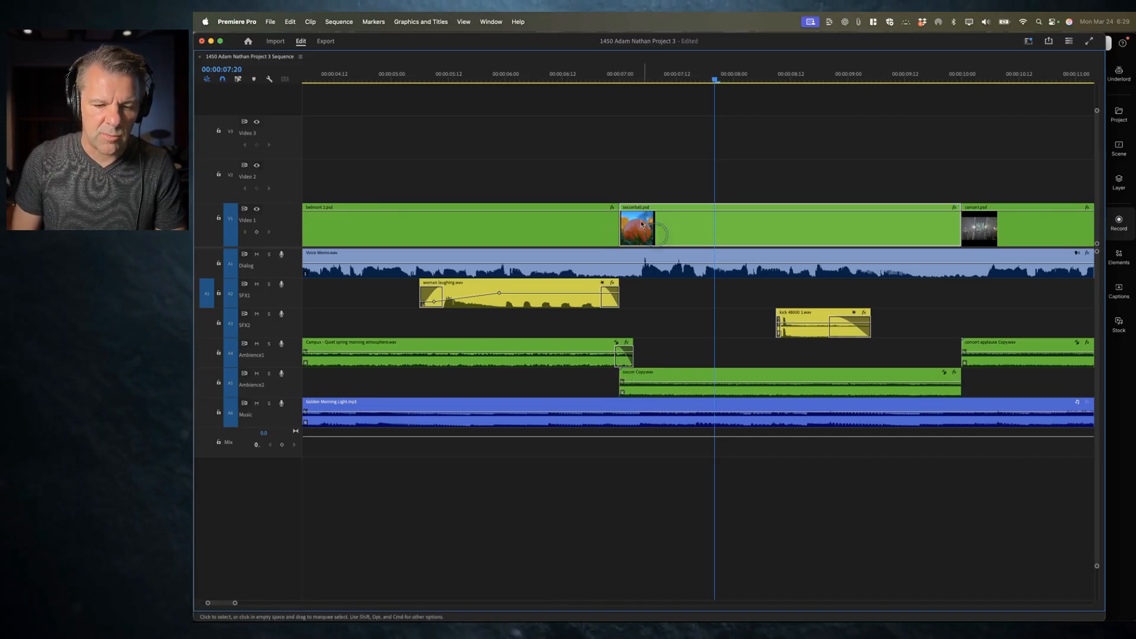
drag(630, 355, 639, 358)
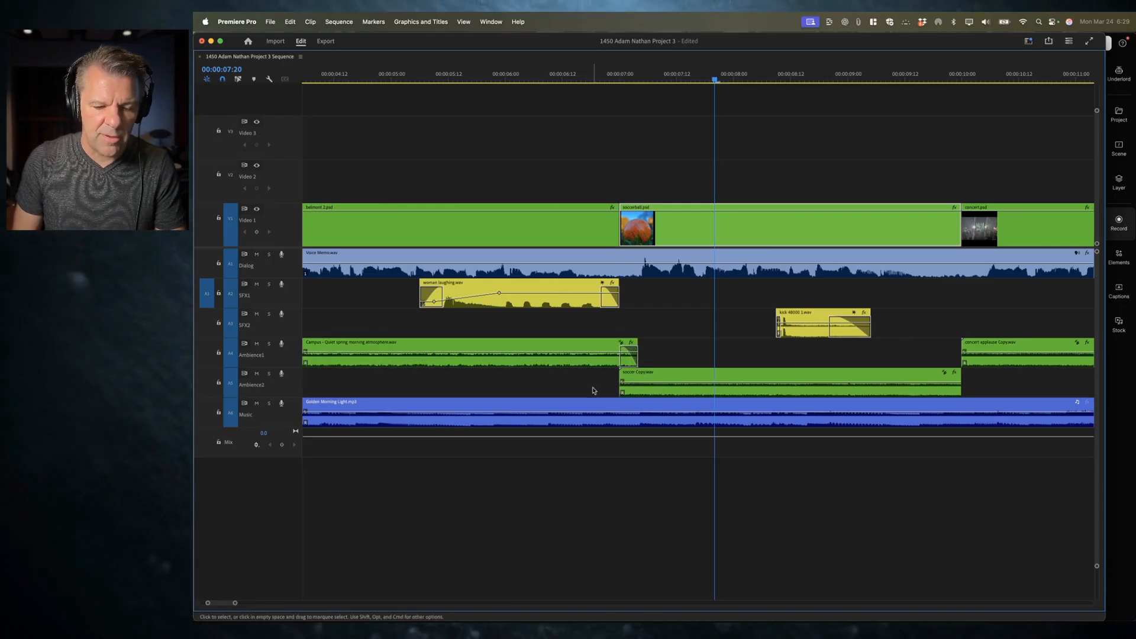
drag(627, 380, 640, 381)
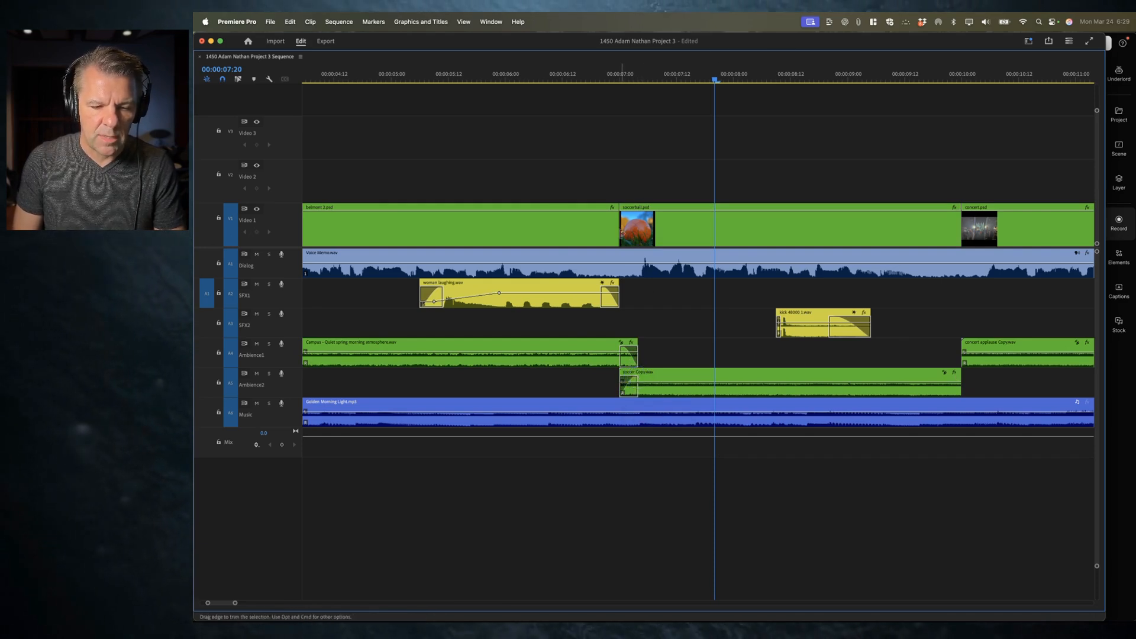
Step: Play back the overlap between the Campus and Soccer ambience clips around seven seconds
click(559, 74)
key(grave)
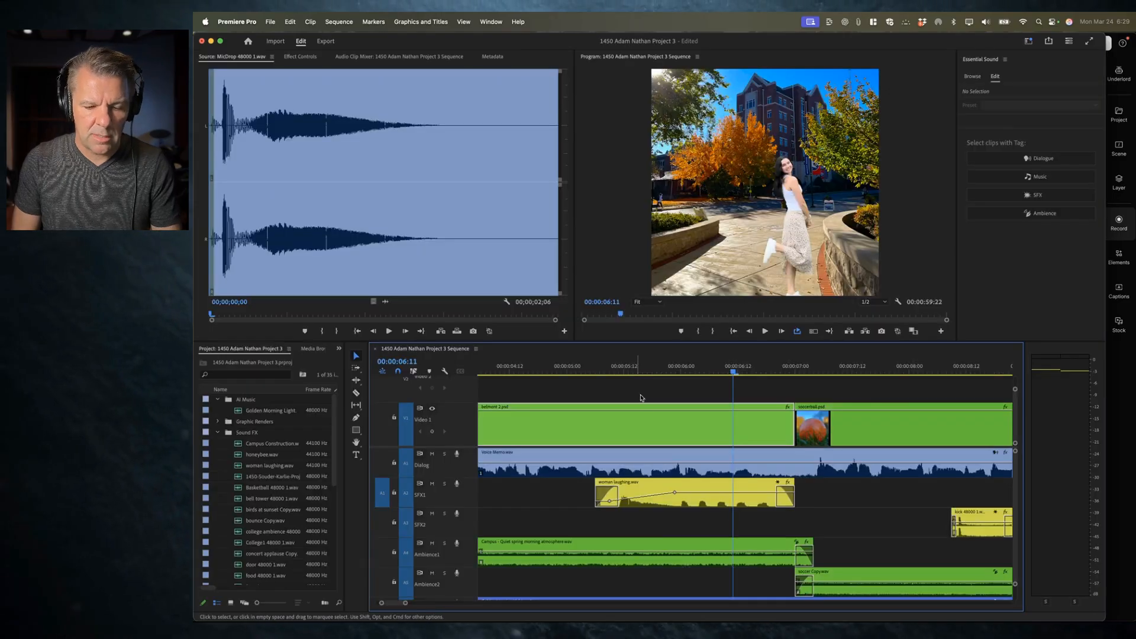
key(space)
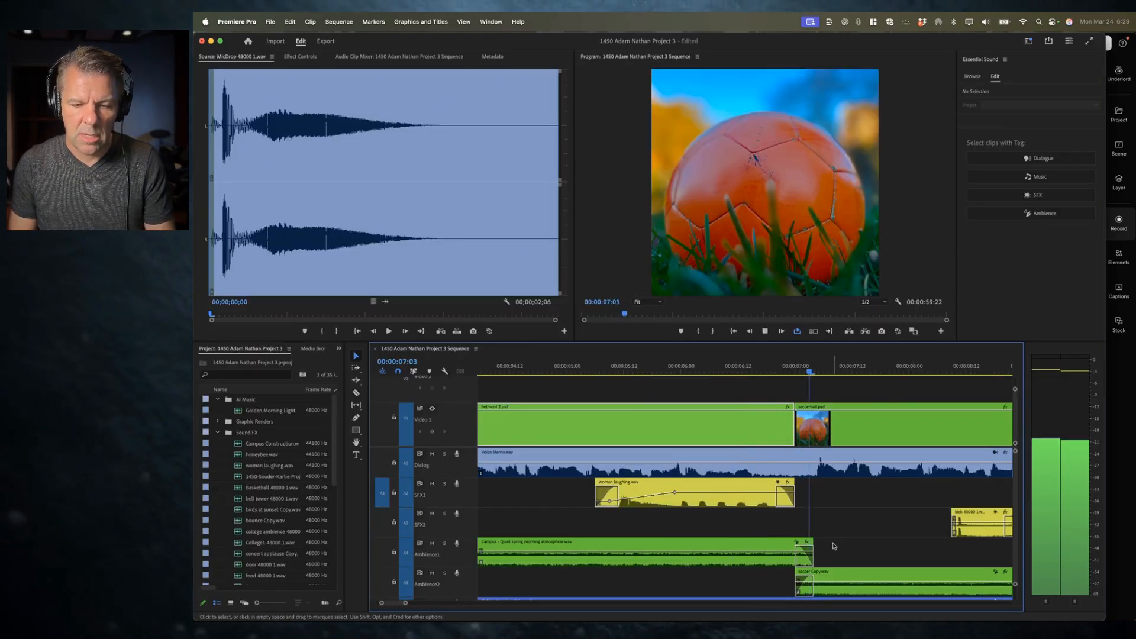
key(space)
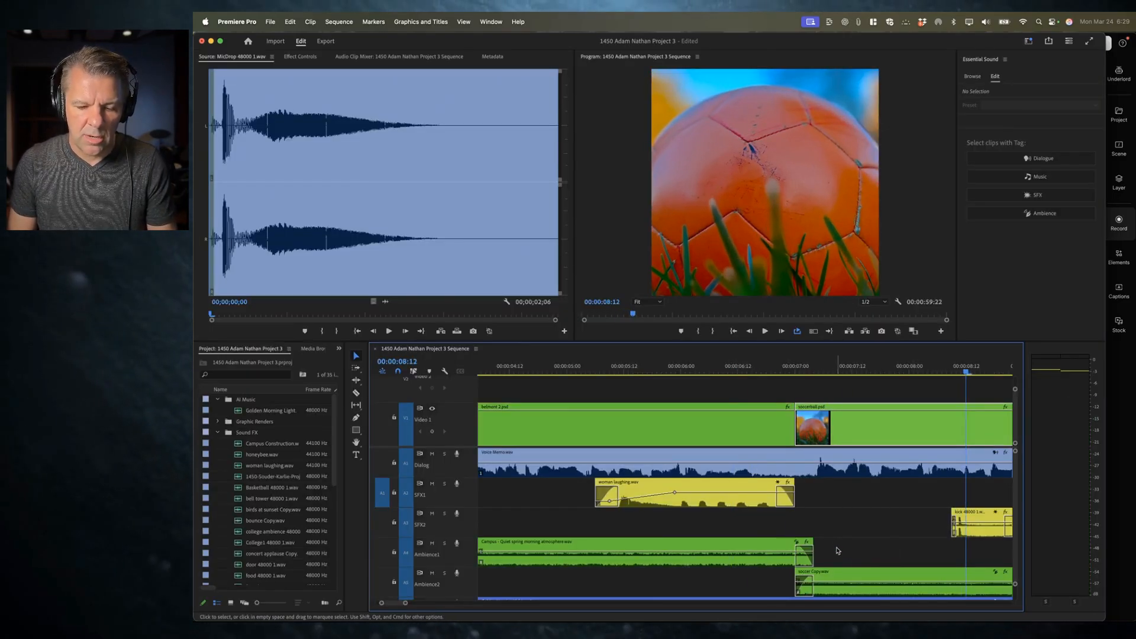
key(grave)
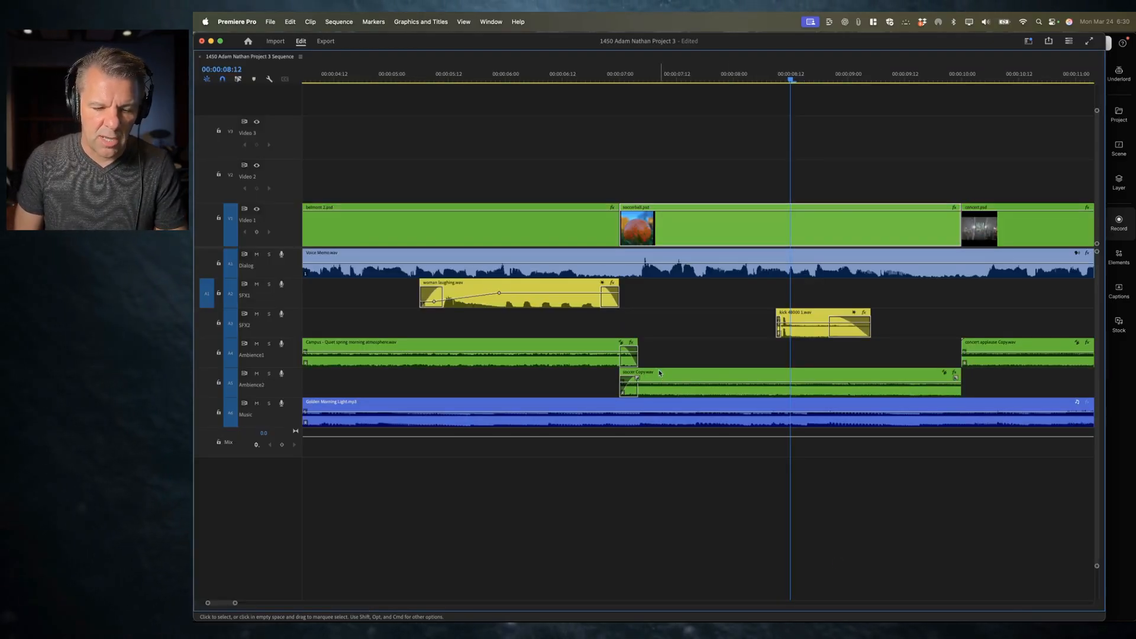
Step: Move the Soccer ambience clip slightly earlier so it overlaps the Campus clip more
drag(667, 378, 637, 377)
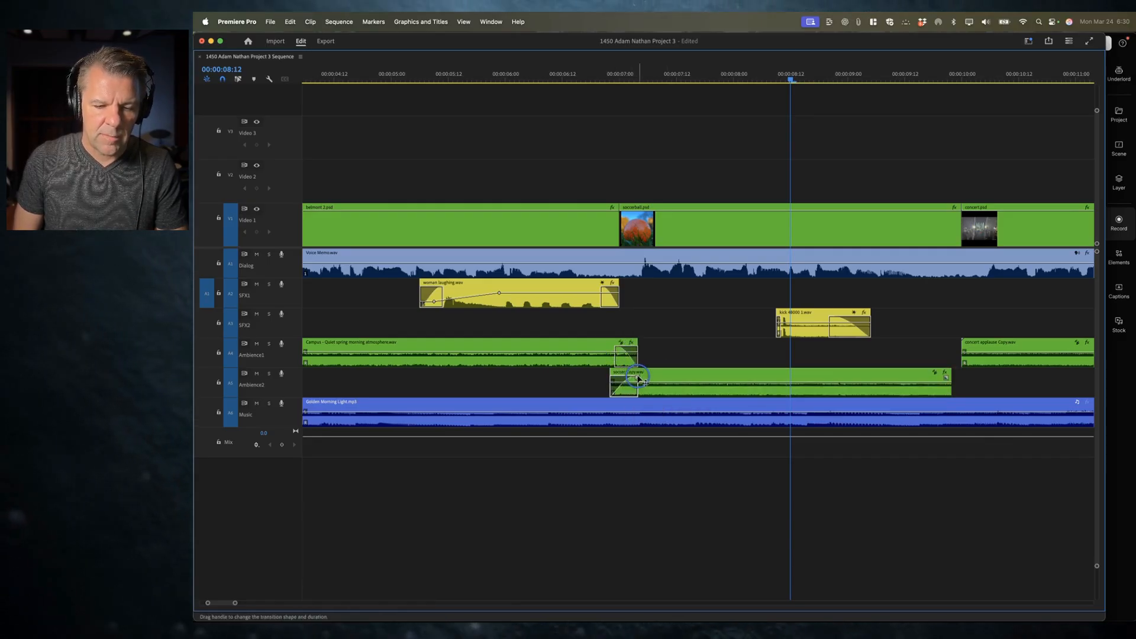
Step: Apply the default Cross Dissolve transition at the cut between the belmont and soccerball video clips
click(615, 240)
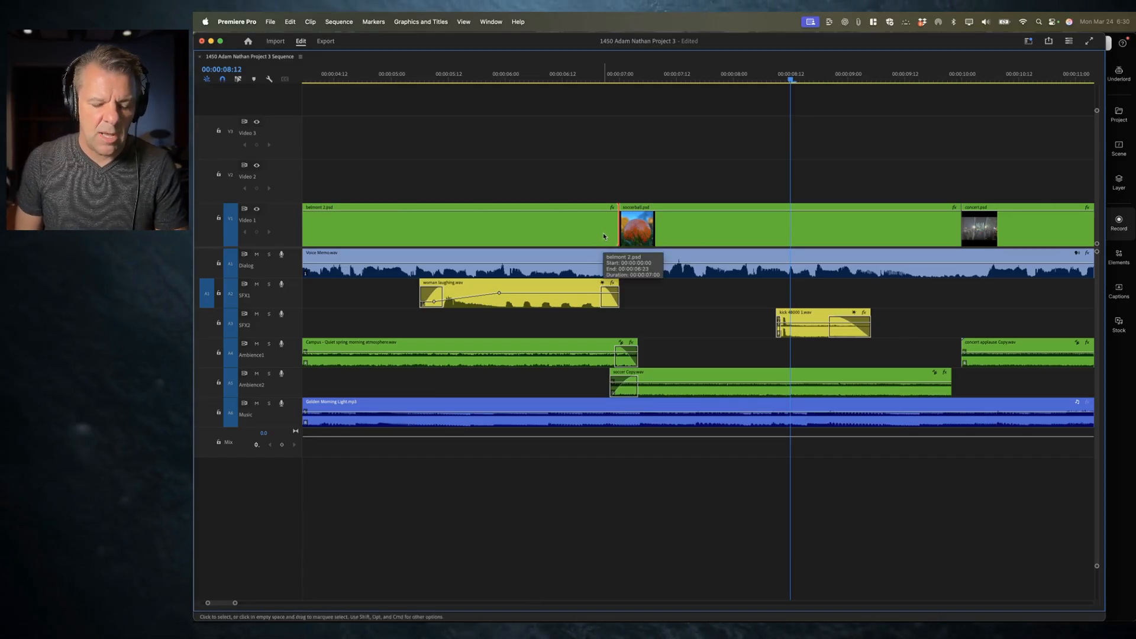
key(super+t)
key(super+z)
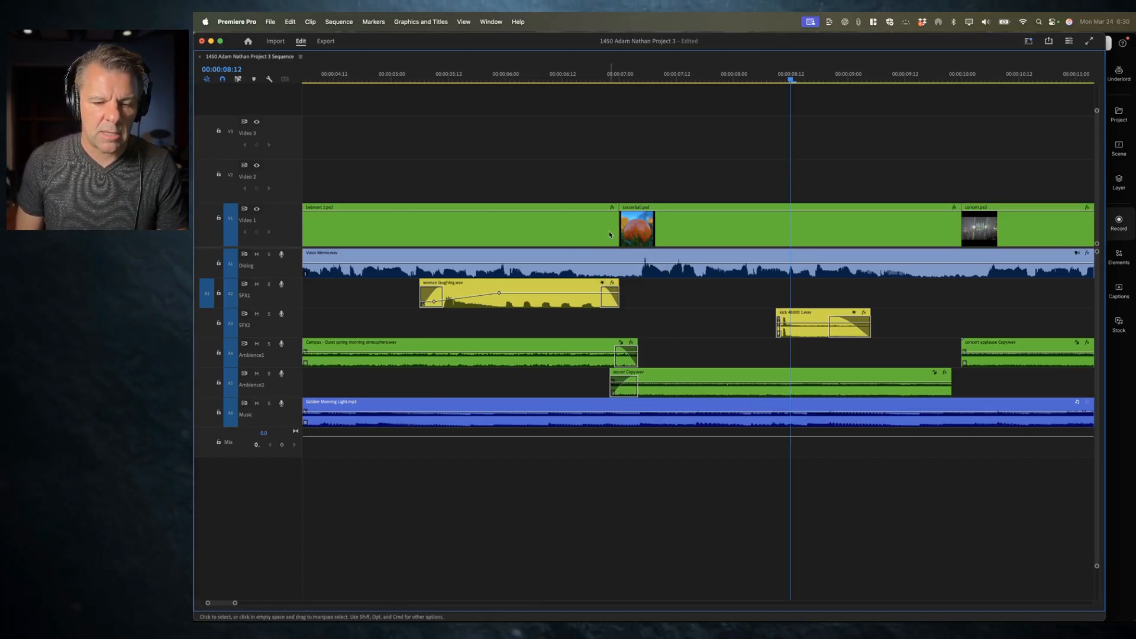
key(super+d)
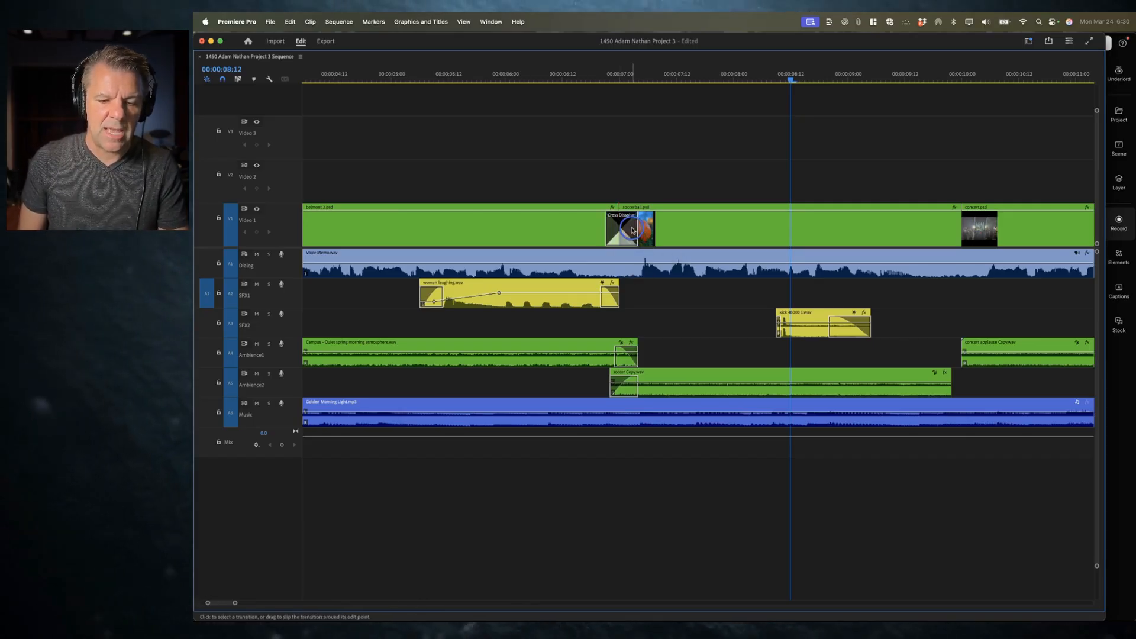
drag(639, 233, 637, 234)
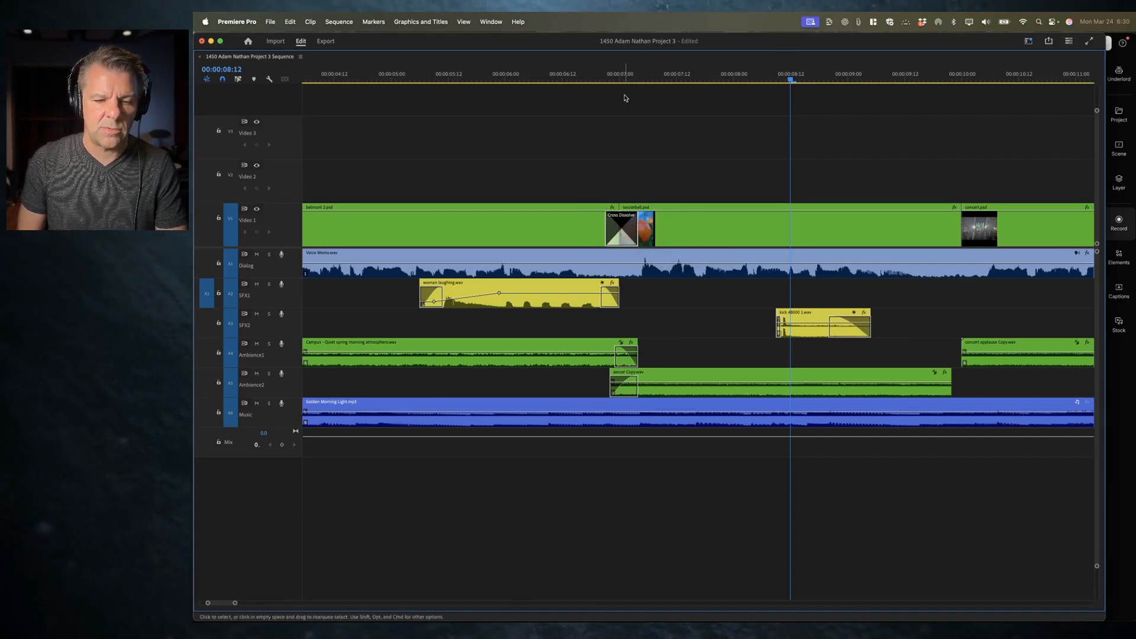
Step: Play back the video transition and ambience crossfade around seven seconds
click(565, 76)
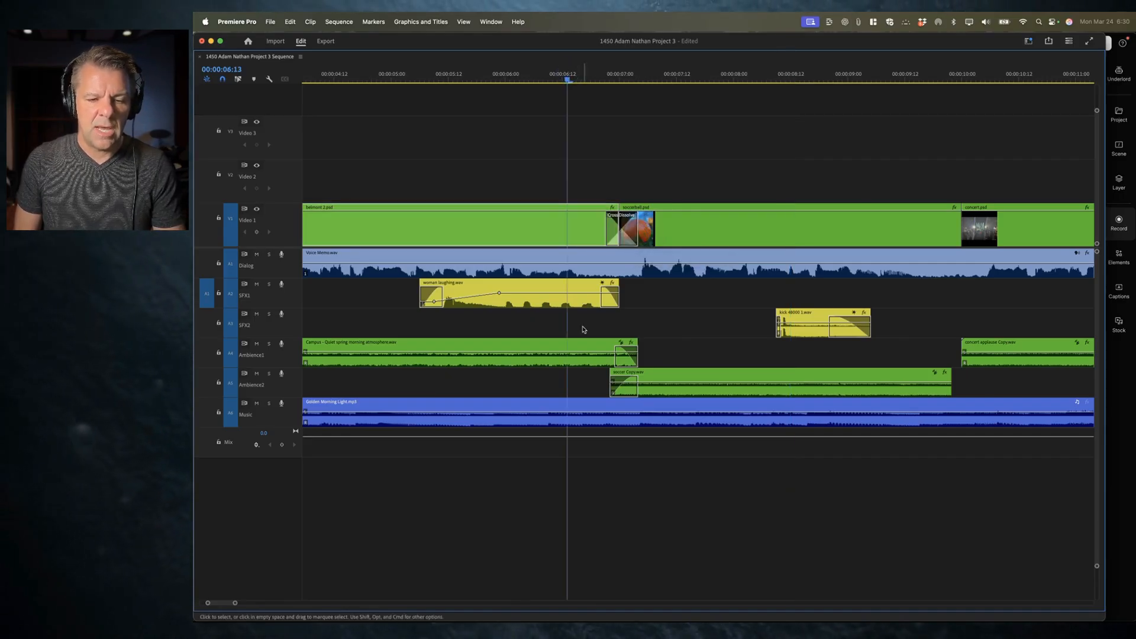
key(grave)
key(space)
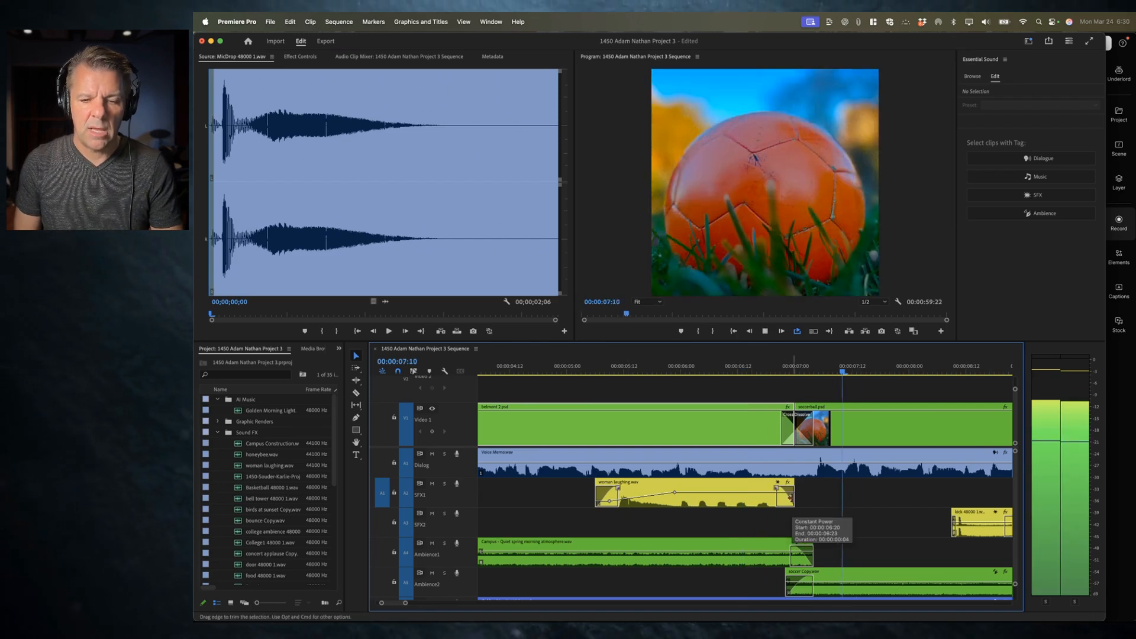
key(space)
click(654, 368)
key(space)
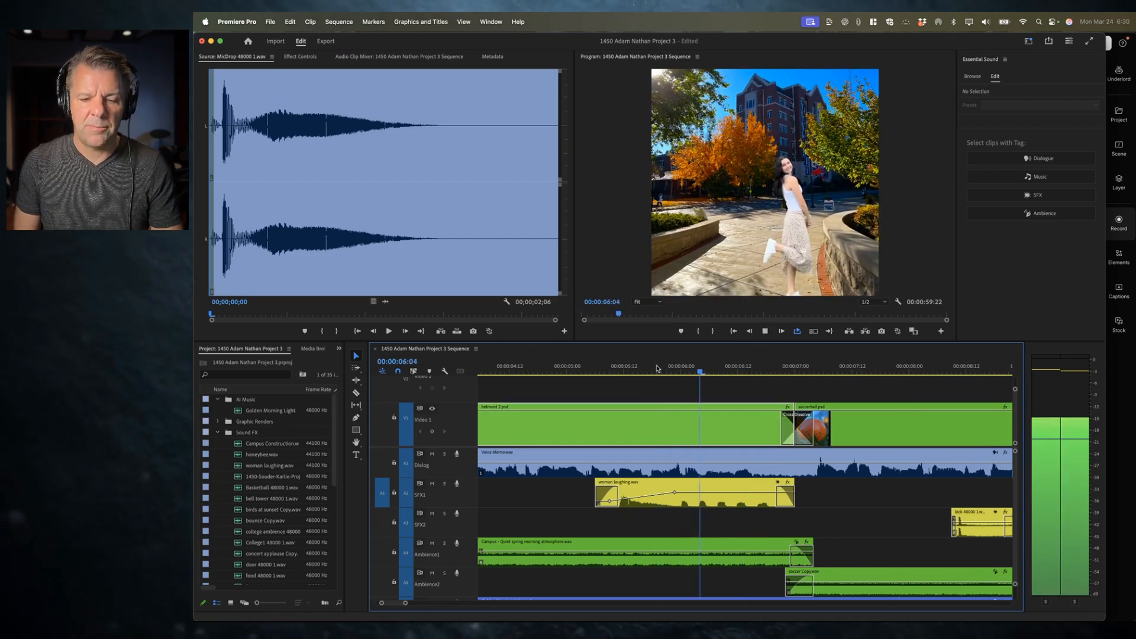
key(space)
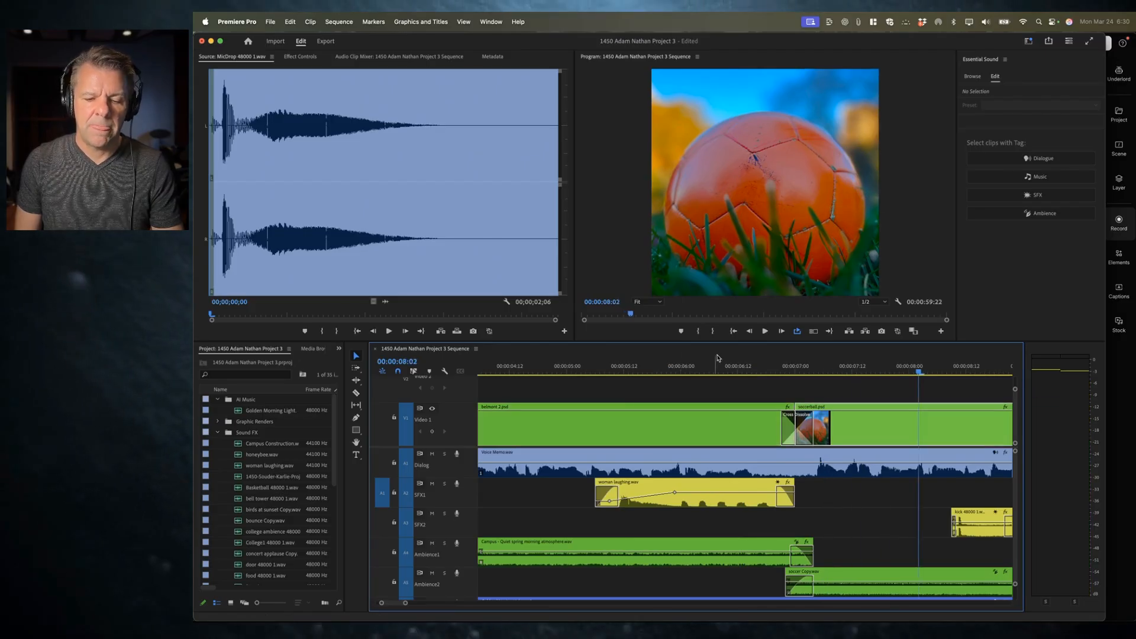
click(624, 367)
key(space)
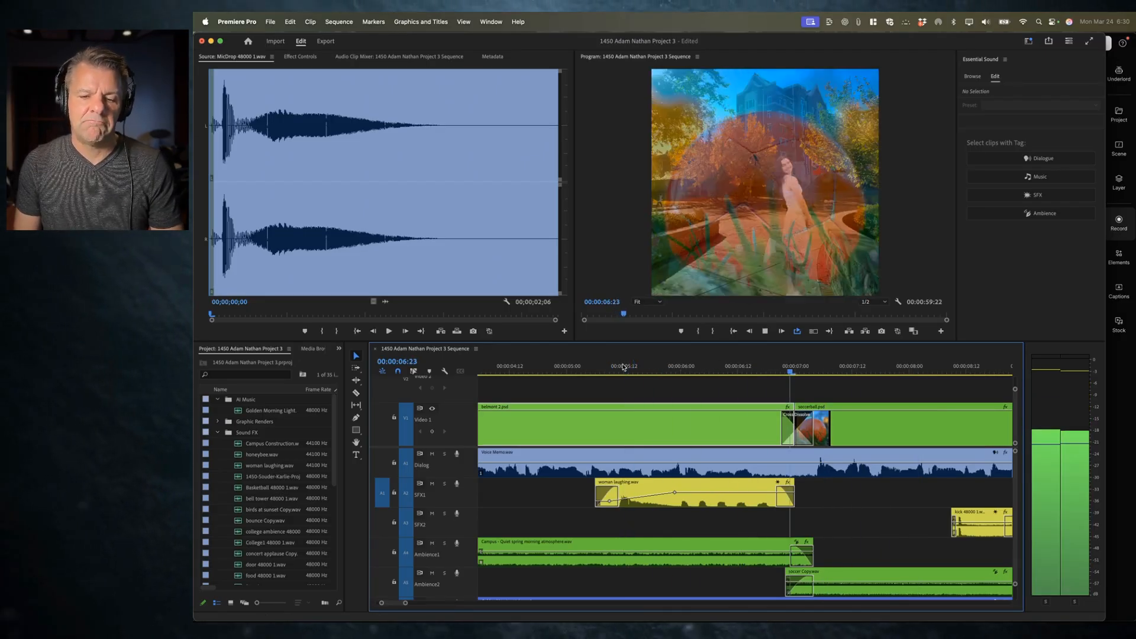
key(space)
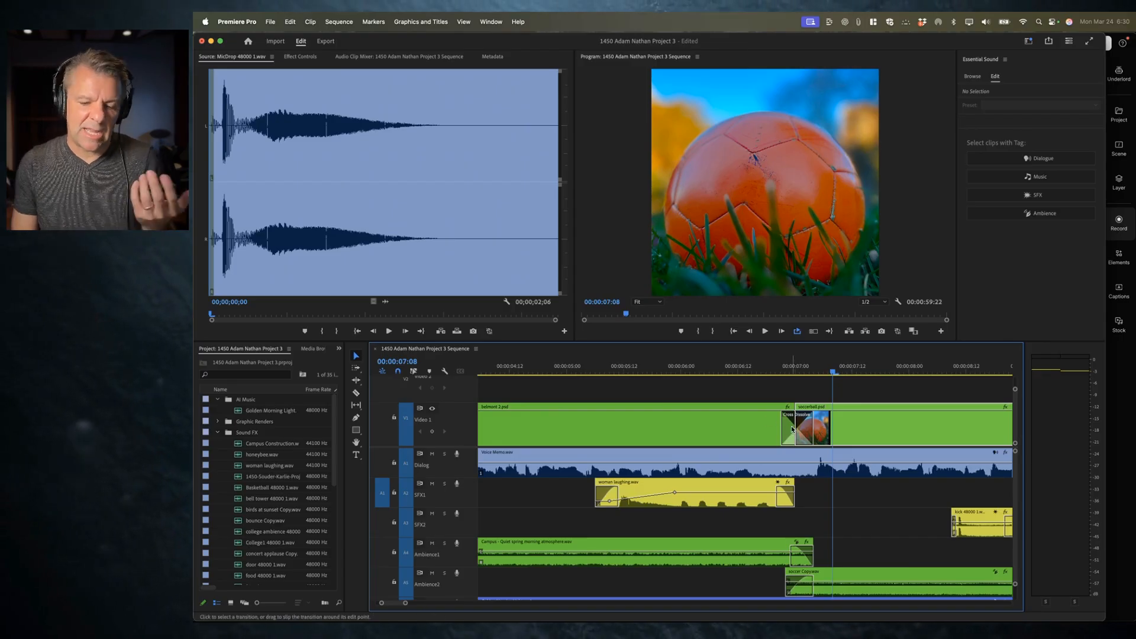
Step: Replace the Cross Dissolve with an Iris Box transition from the Video Transitions Iris folder
click(802, 430)
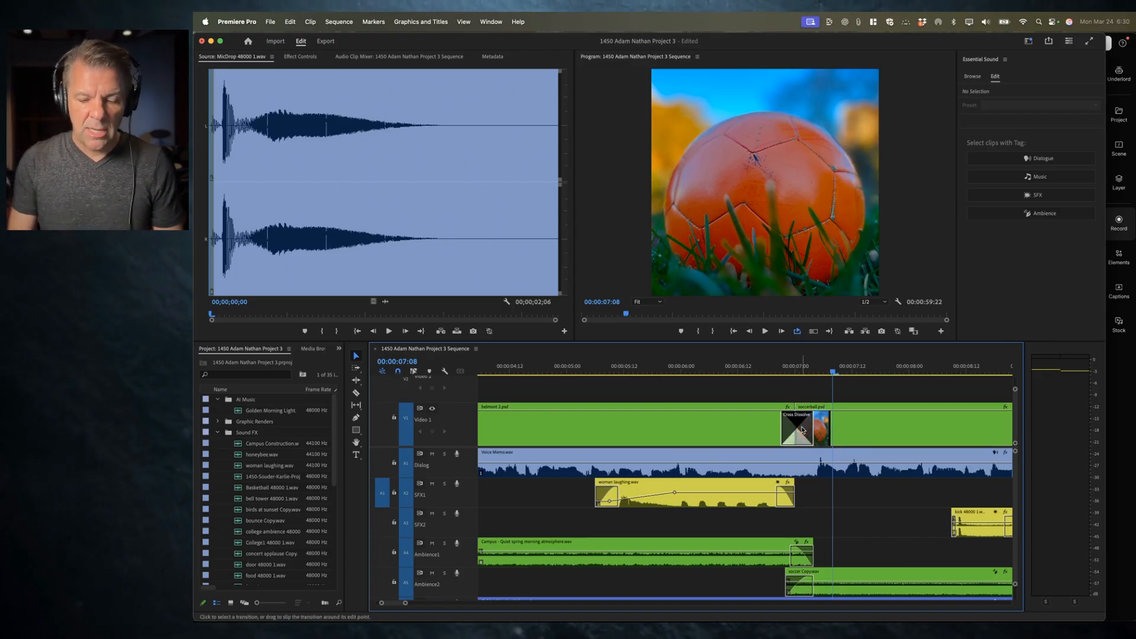
key(Delete)
key(shift+7)
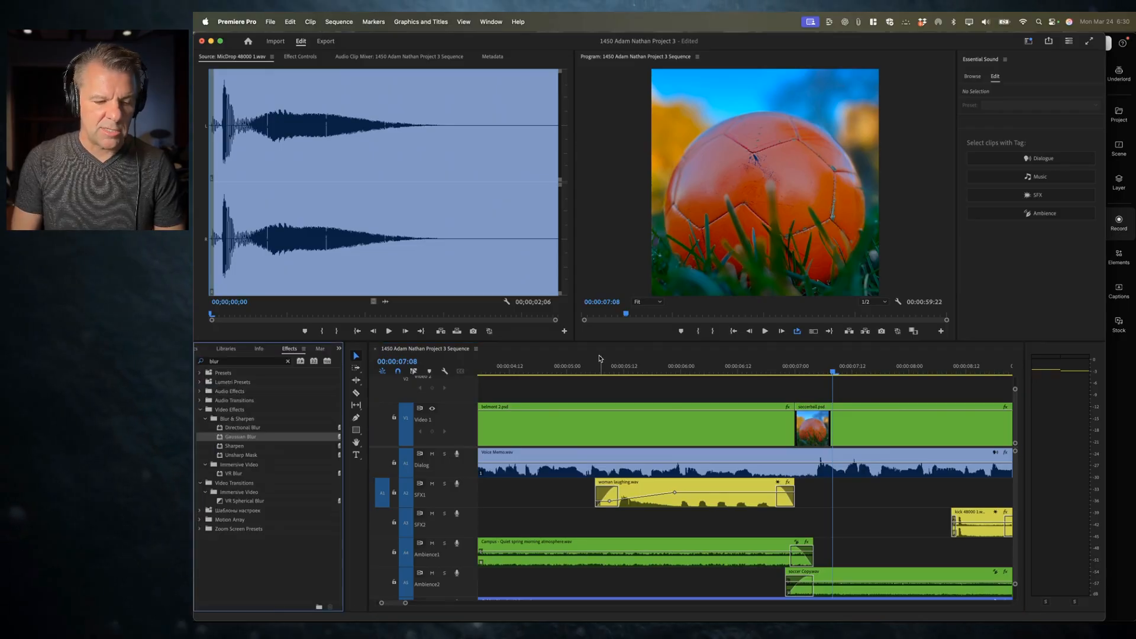
click(287, 361)
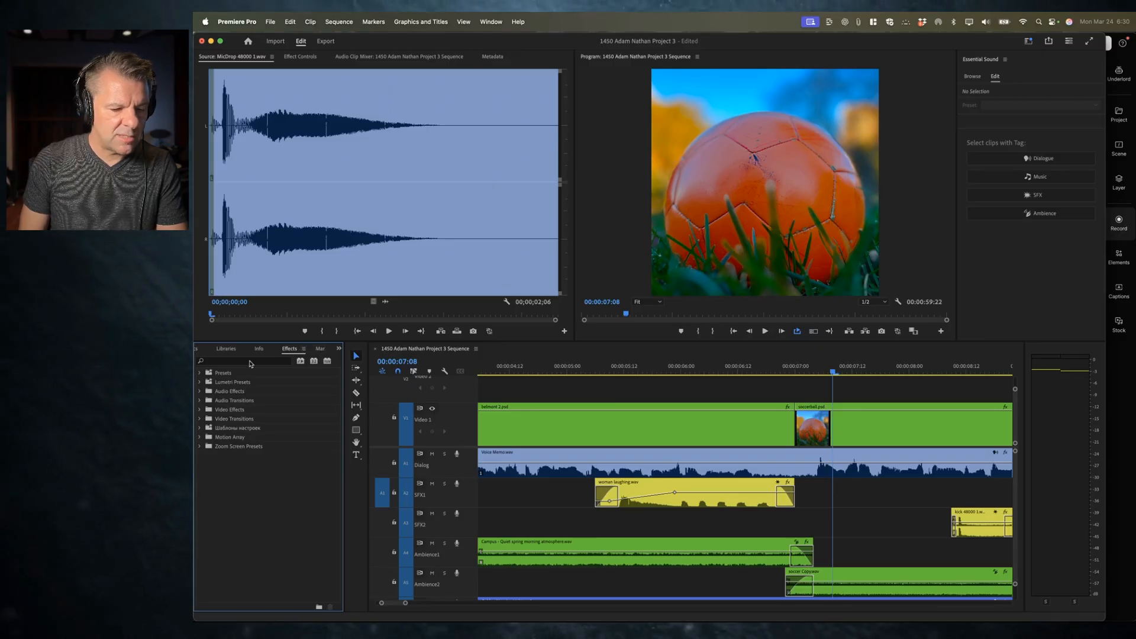
click(199, 419)
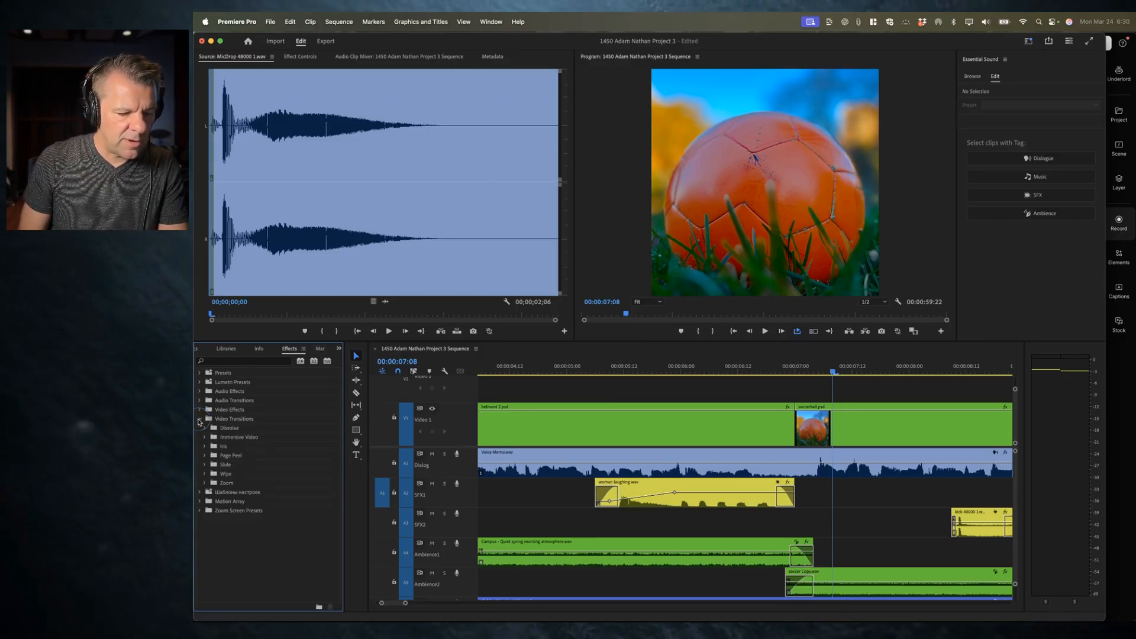
click(205, 447)
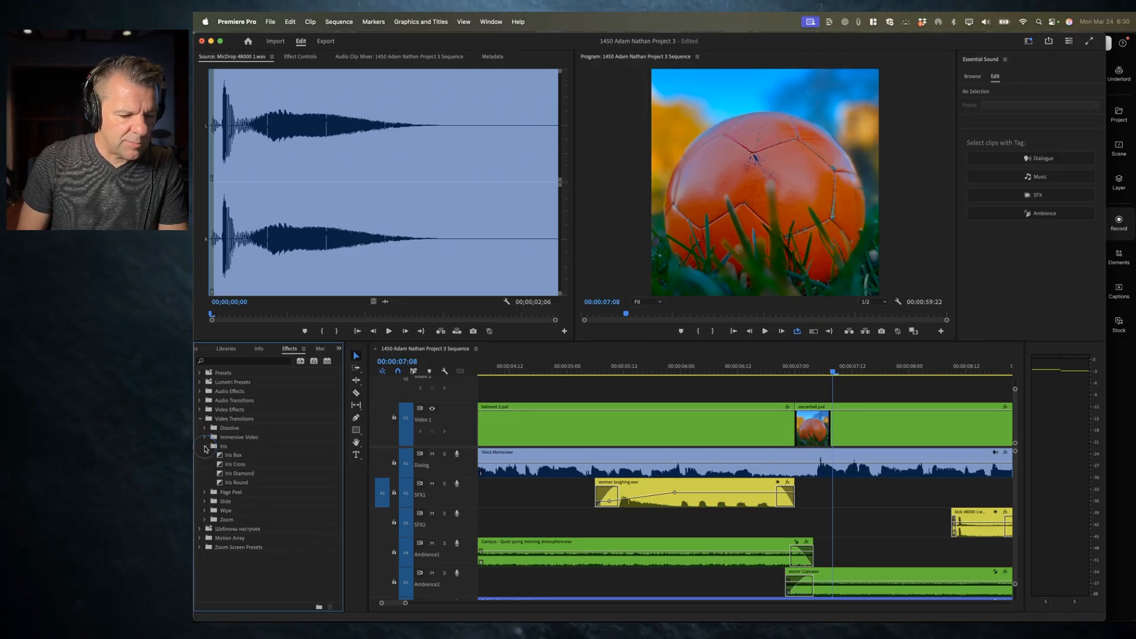
drag(230, 458, 794, 425)
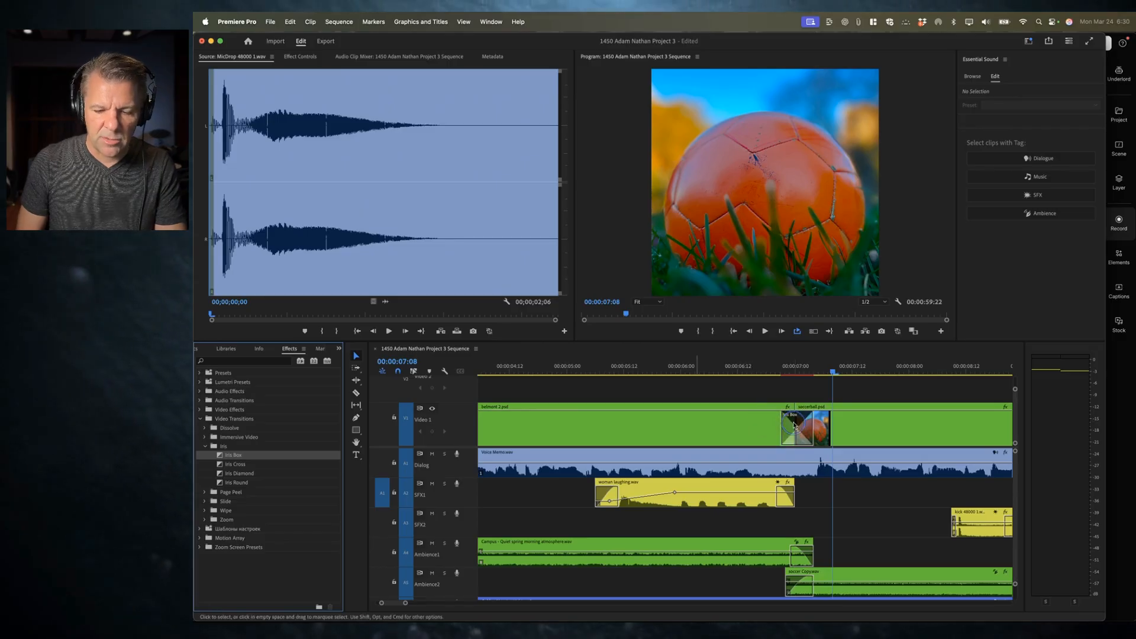
Step: Play back the Iris Box transition between the two video clips
click(767, 369)
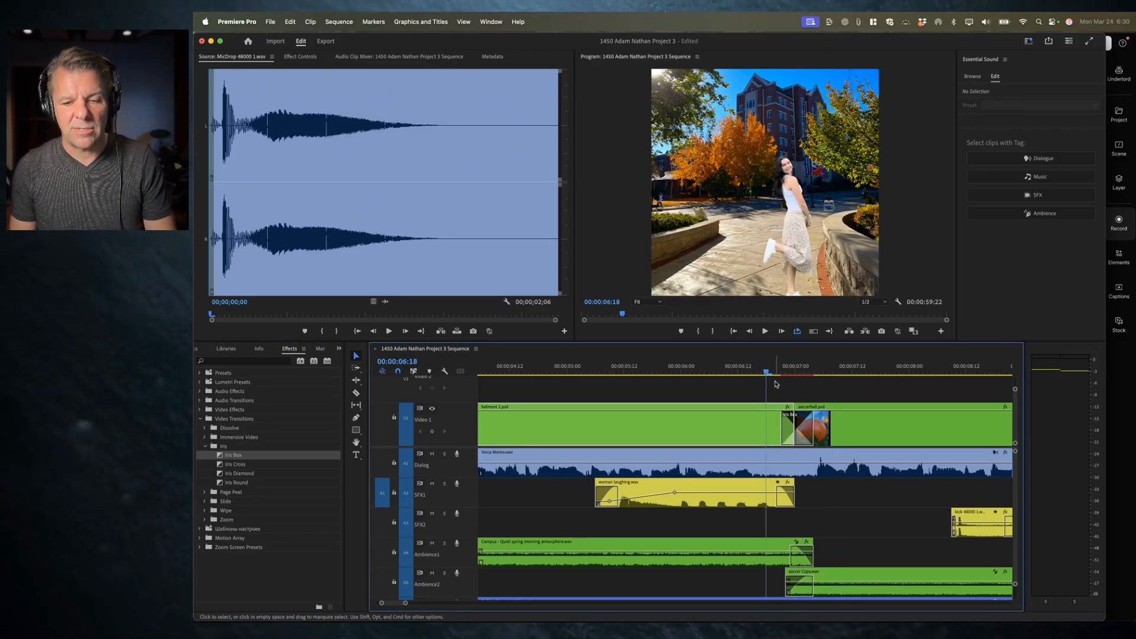
key(Return)
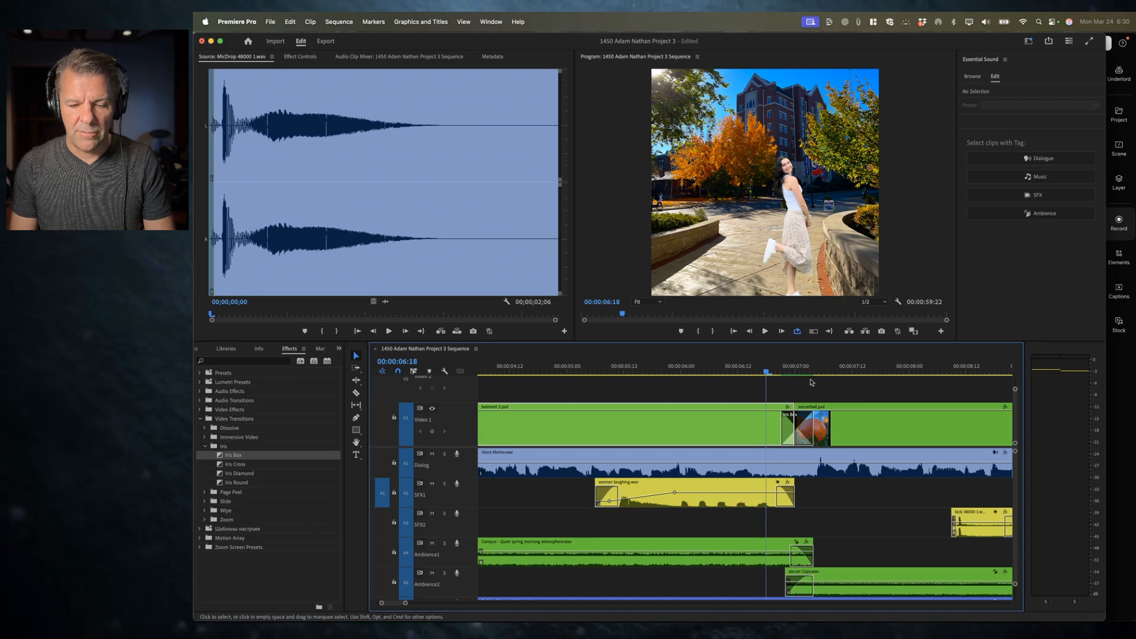
click(718, 370)
key(space)
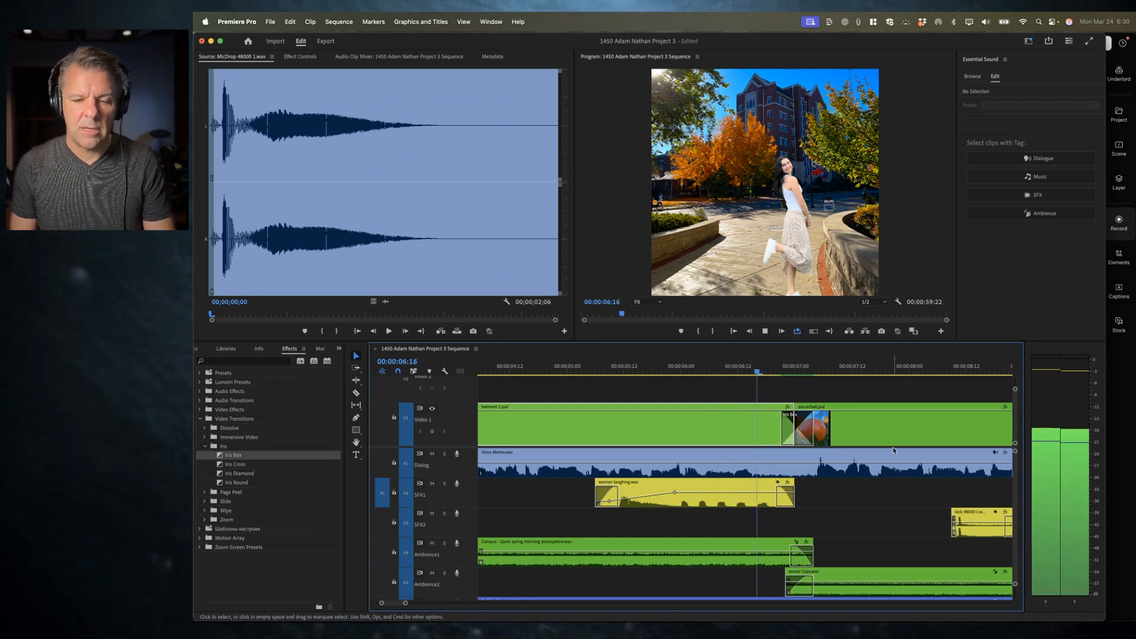
key(space)
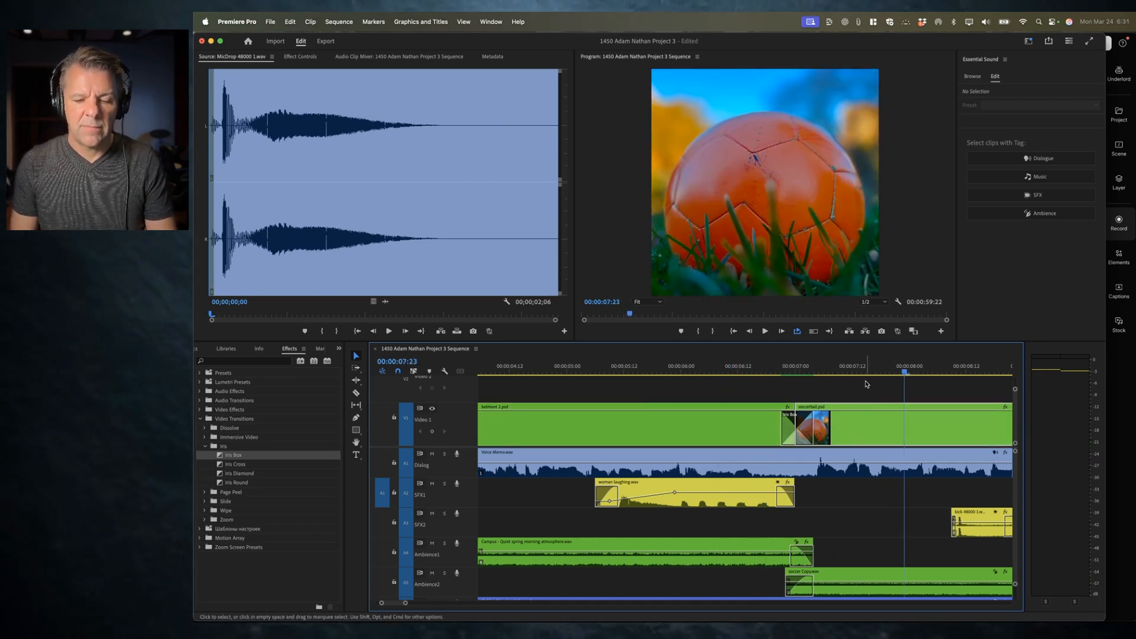
Step: Remove the Iris Box transition from the cut between the video clips
click(792, 434)
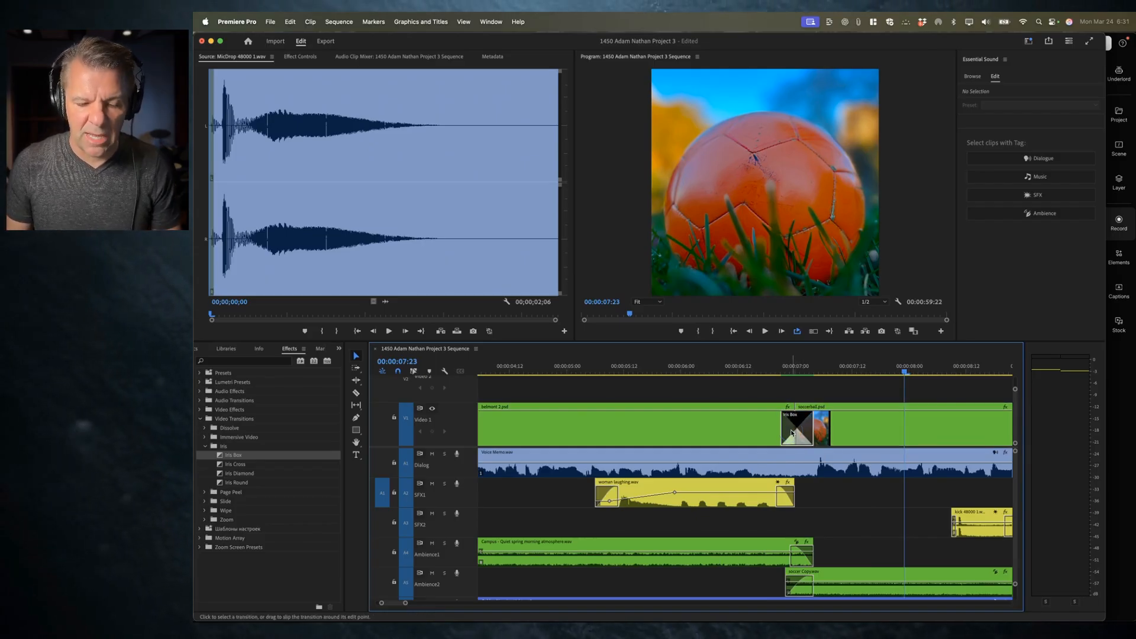
click(782, 364)
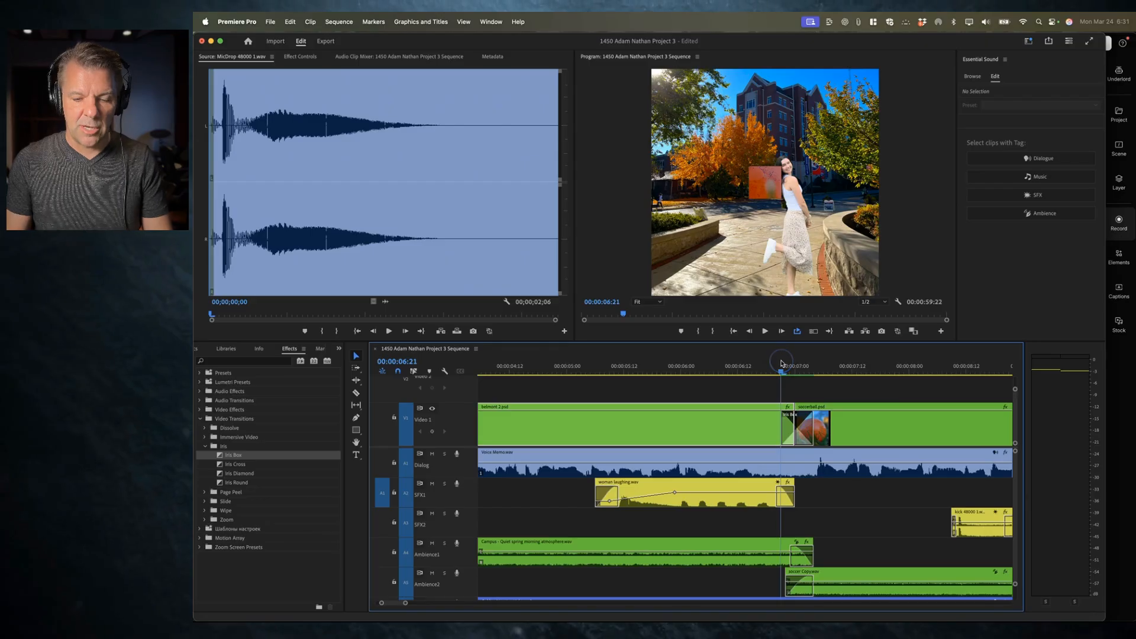
key(Delete)
key(super+z)
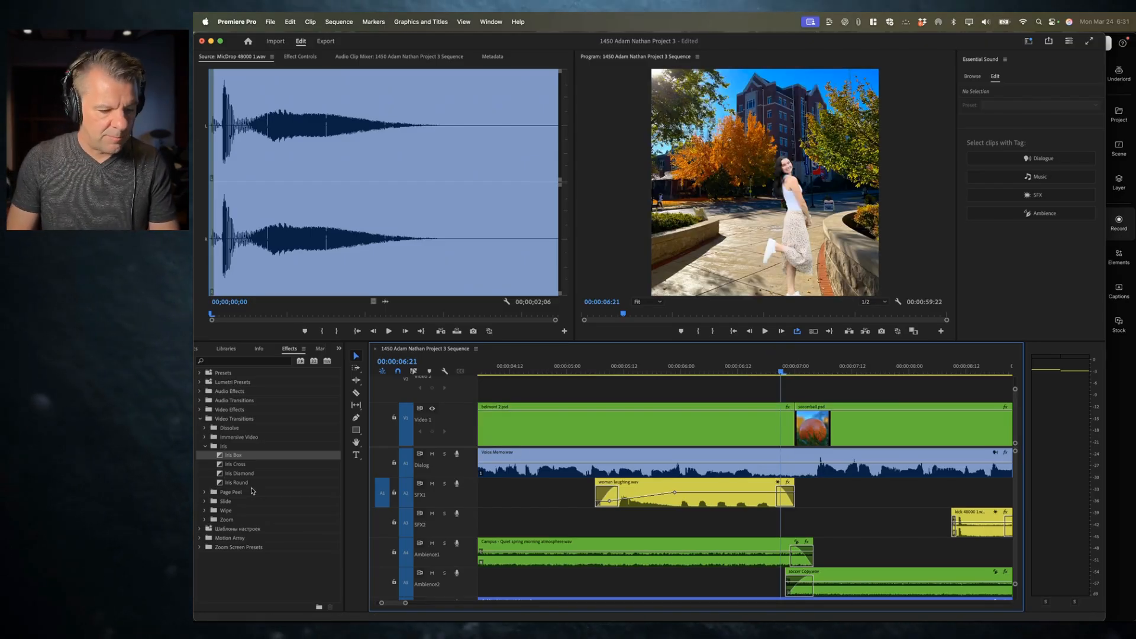
Step: Apply a Cross Zoom transition at the cut between the belmont and soccerball clips and play it back
click(207, 520)
drag(227, 531, 798, 431)
click(740, 367)
key(space)
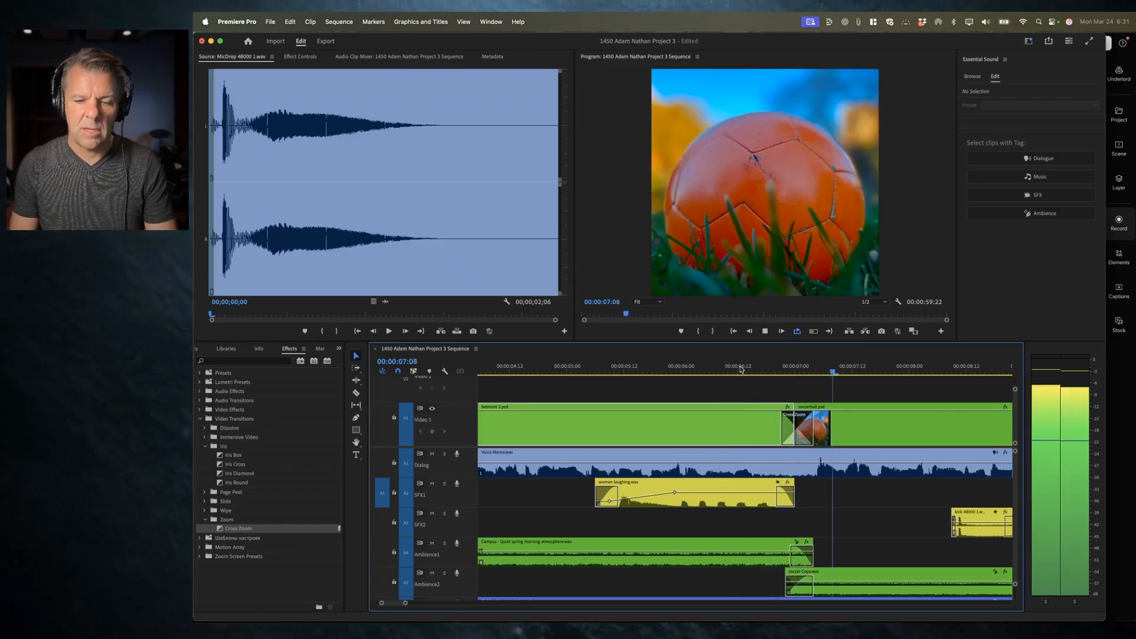
key(space)
Step: Lengthen the Cross Zoom transition and play back the result
drag(829, 431, 845, 430)
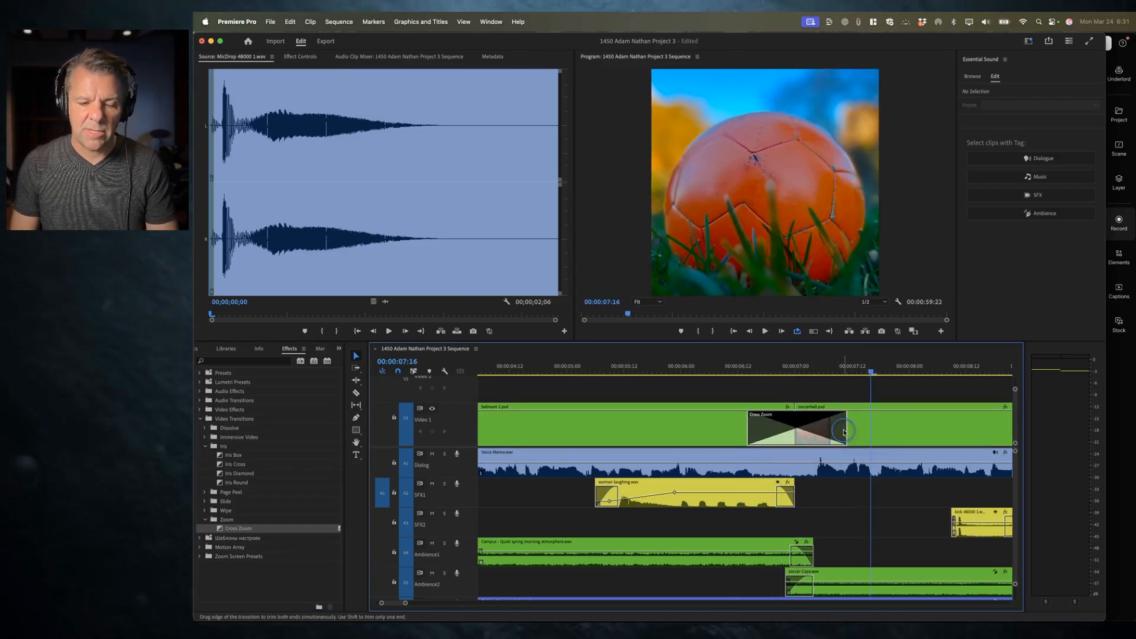
click(726, 368)
key(space)
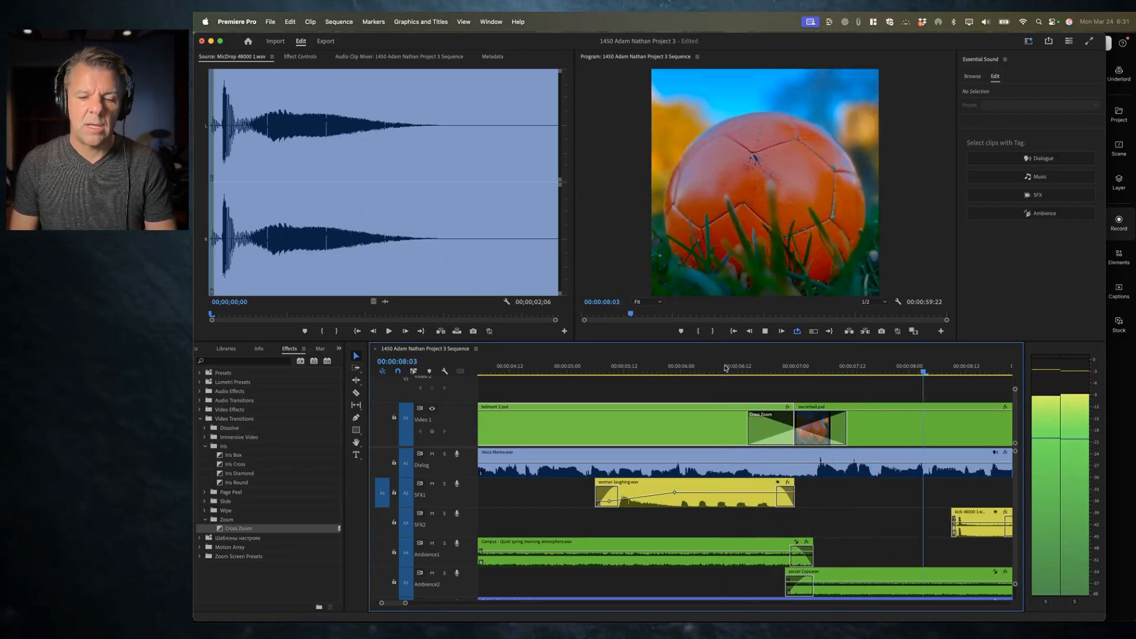
key(space)
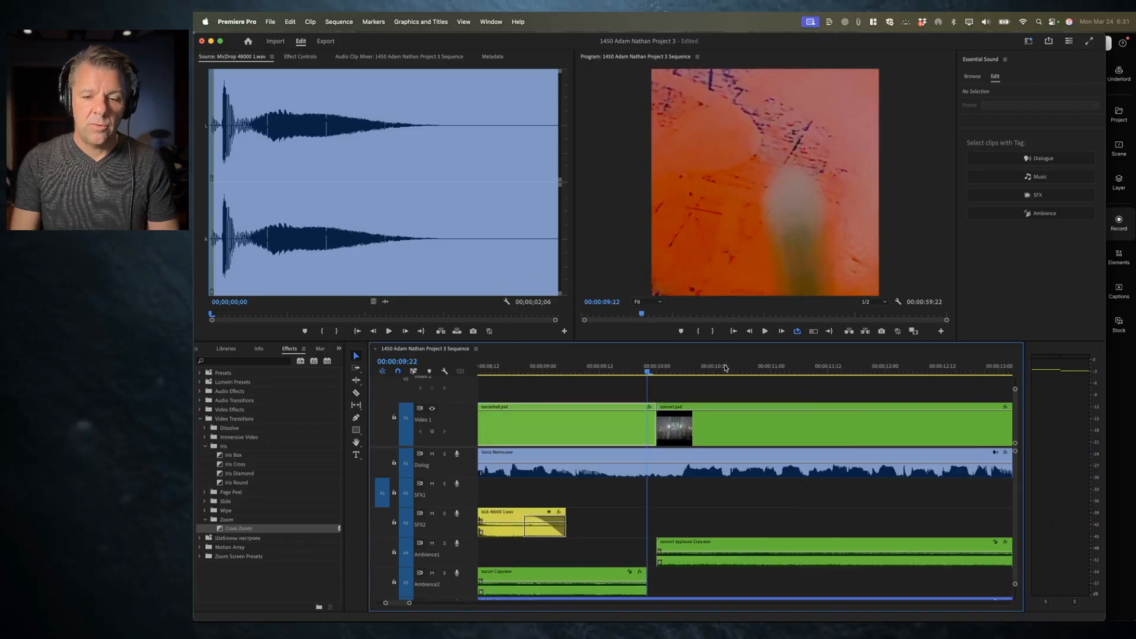
Step: Remove the Cross Zoom transition from the cut between the belmont and soccerball clips
key(minus)
drag(534, 434, 540, 434)
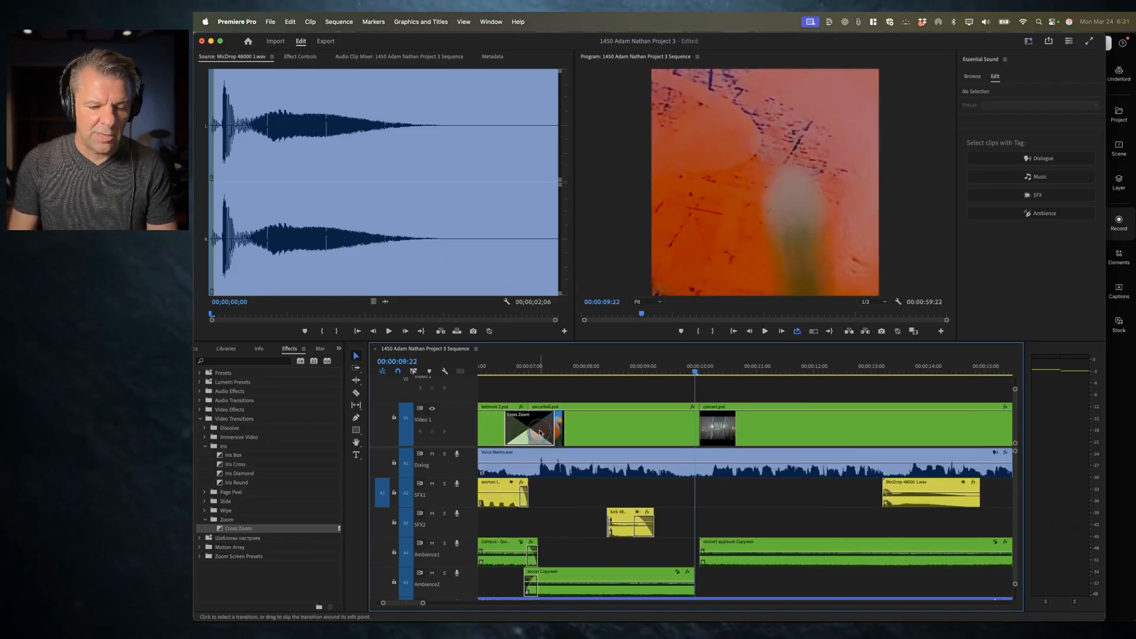
key(Delete)
Step: Apply Cross Zoom to the cut between the soccerball and concert clips, shift it onto the cut, and play it back
drag(242, 529, 701, 434)
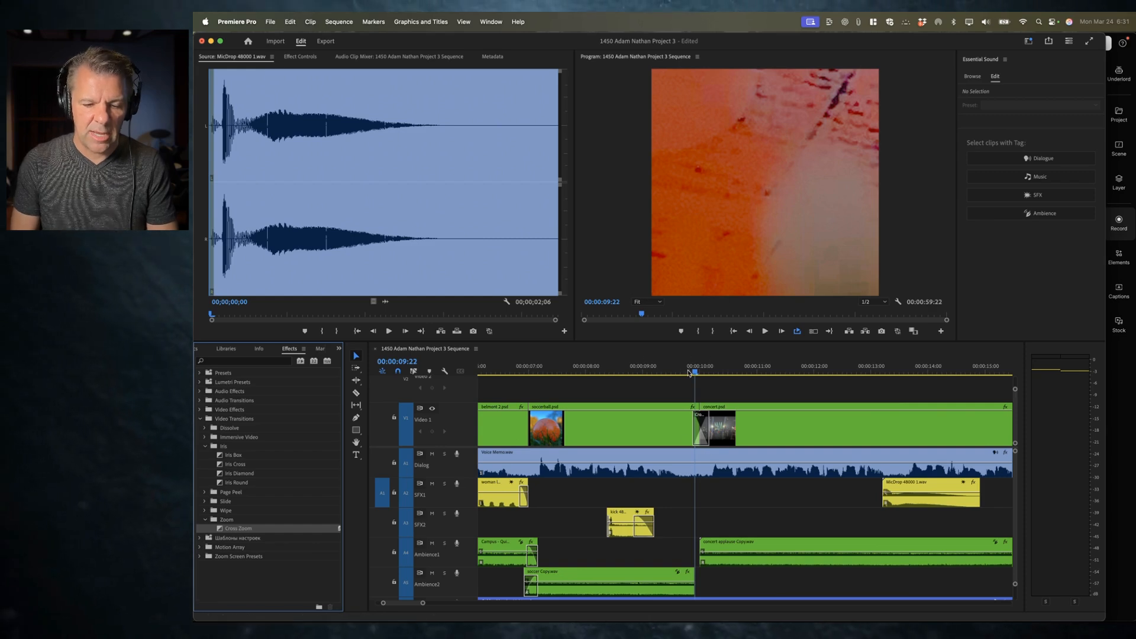
drag(694, 431, 686, 431)
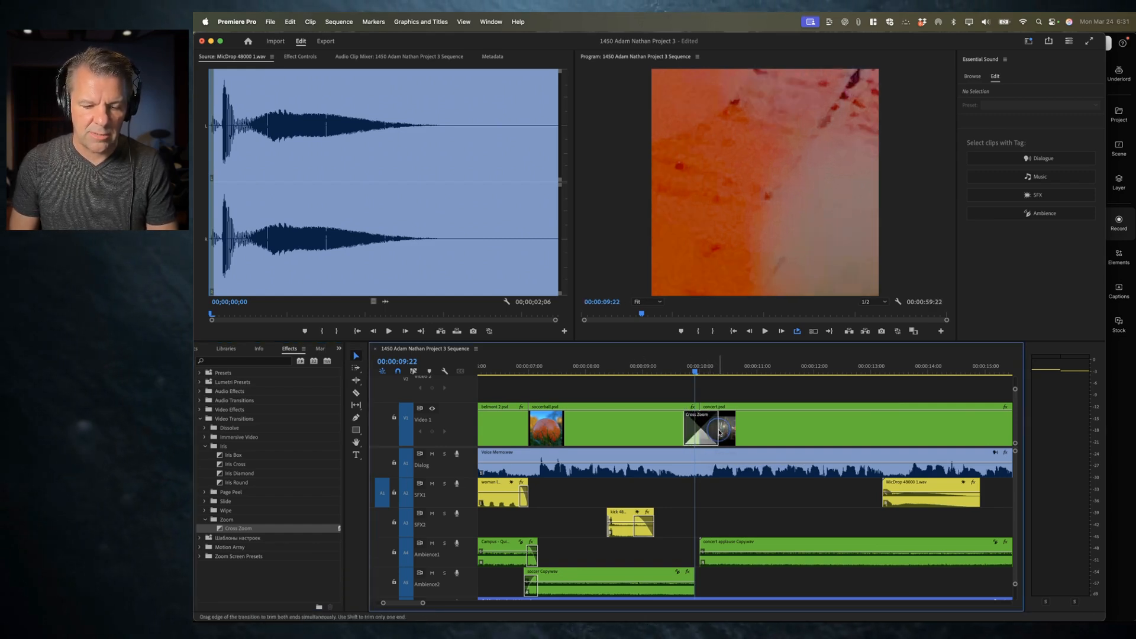
click(621, 367)
key(space)
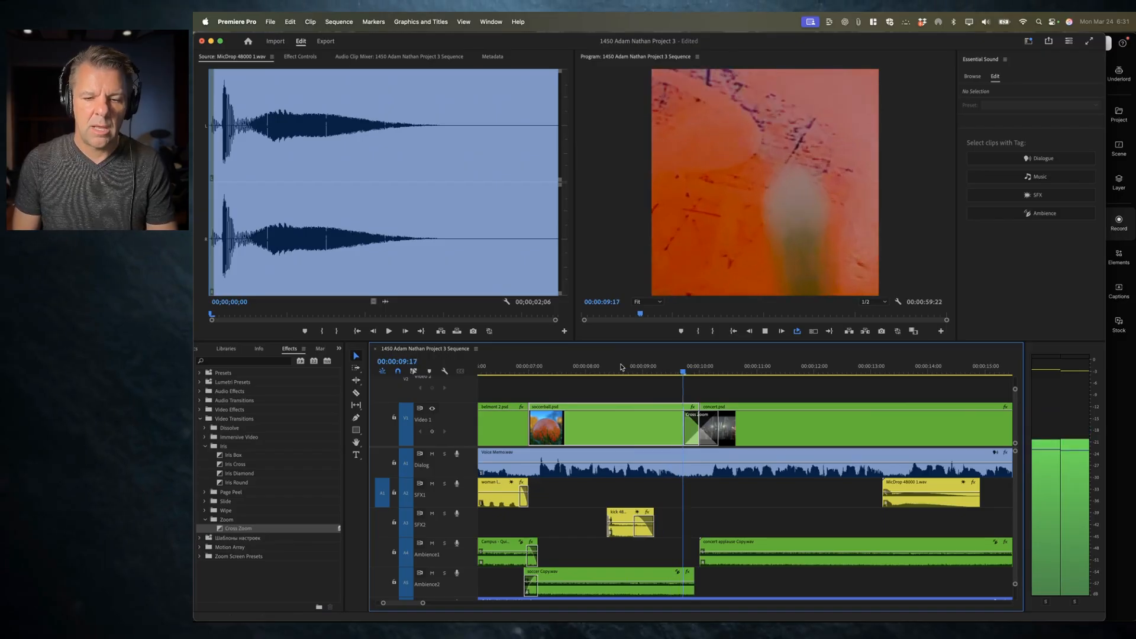
key(space)
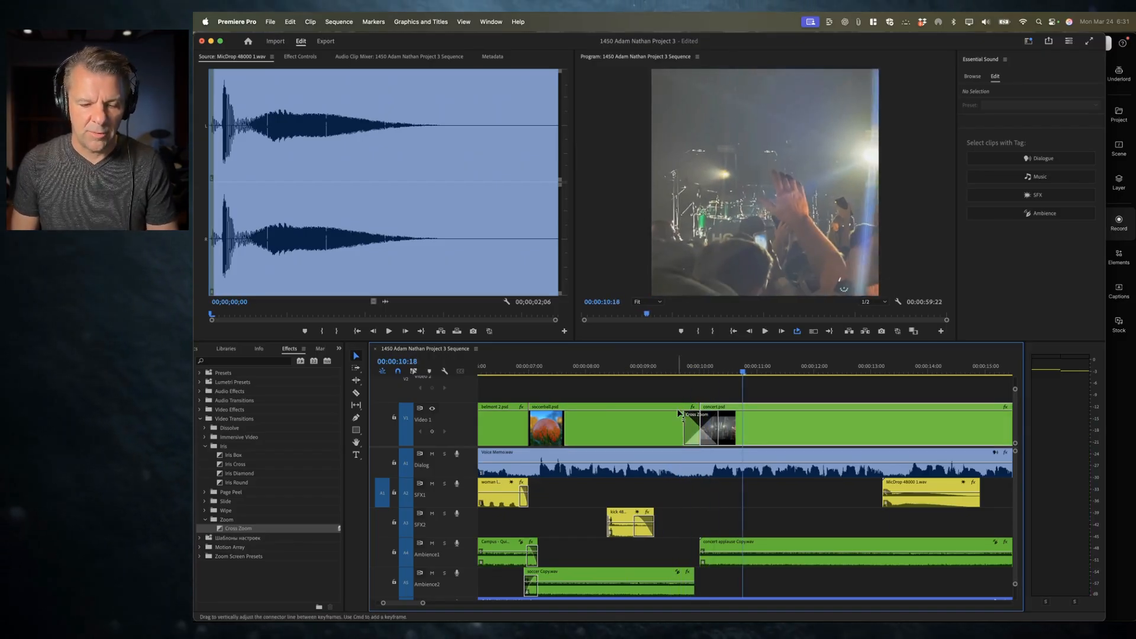
Step: Play back the opening of the sequence up to the cut between the belmont and soccerball clips
click(488, 365)
key(space)
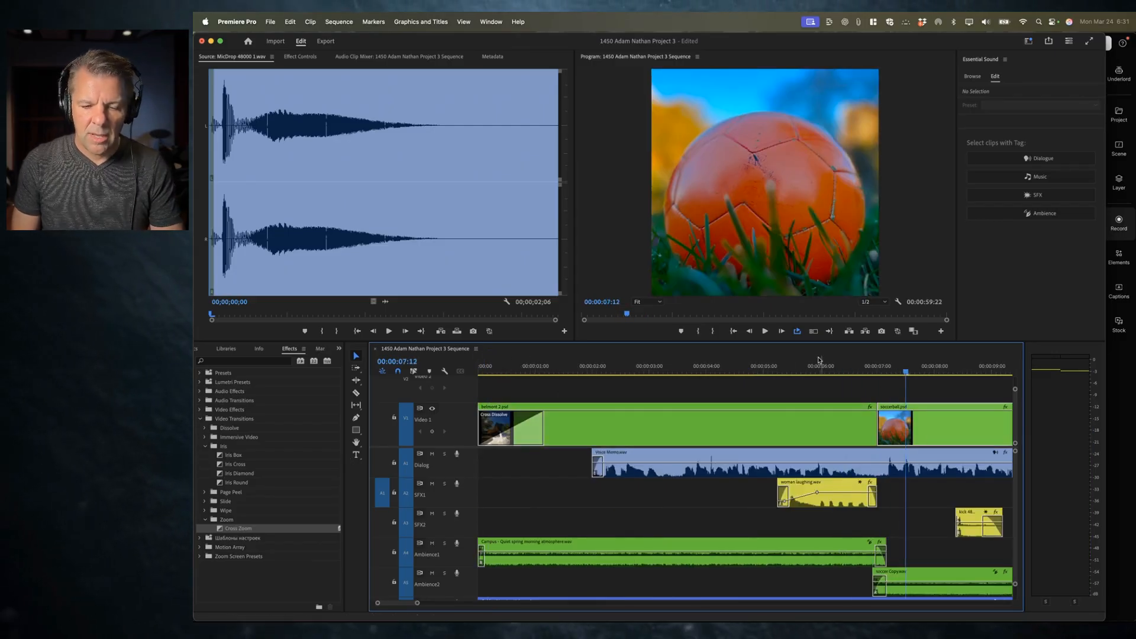
click(805, 366)
key(space)
key(space)
key(space)
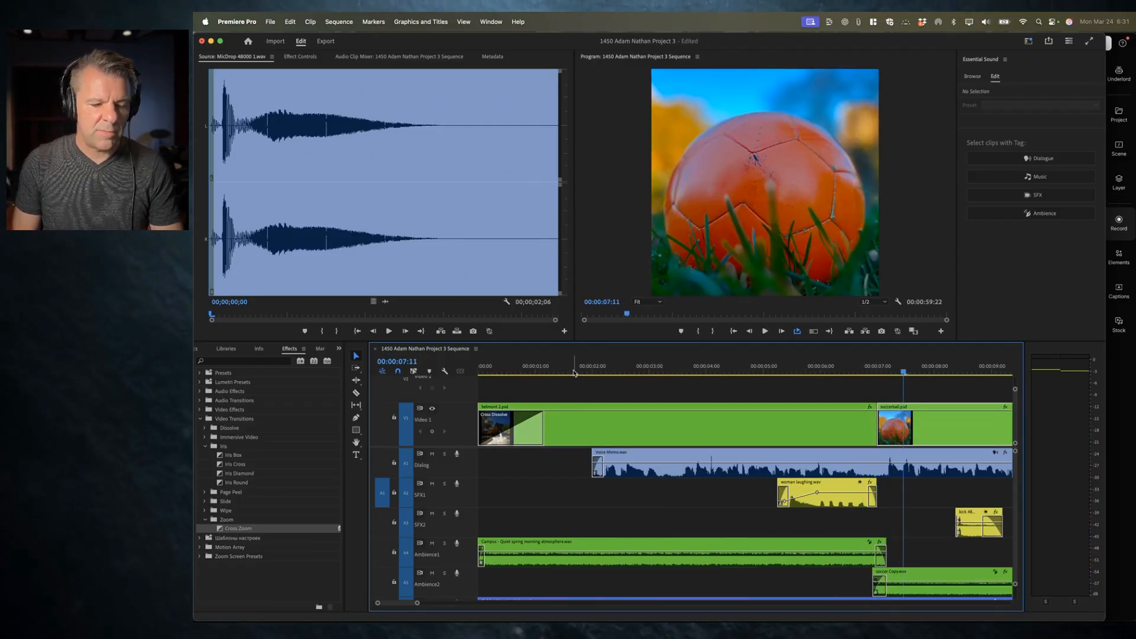
Step: Apply the Wipe transition to the cut between the belmont and soccerball clips and play it back
click(204, 511)
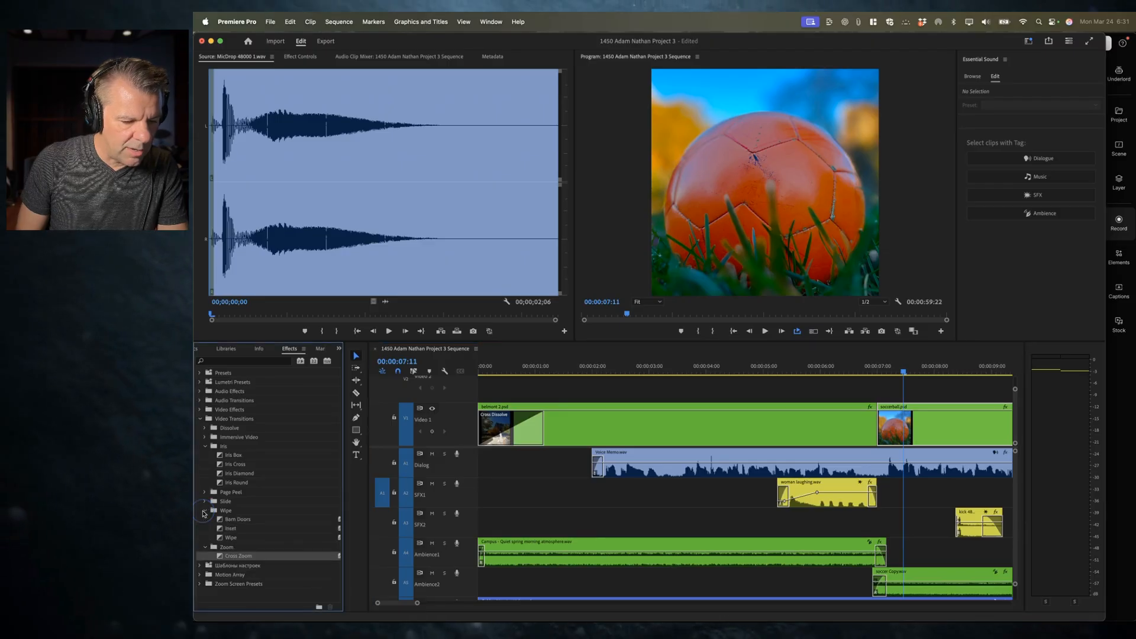
drag(231, 537, 880, 436)
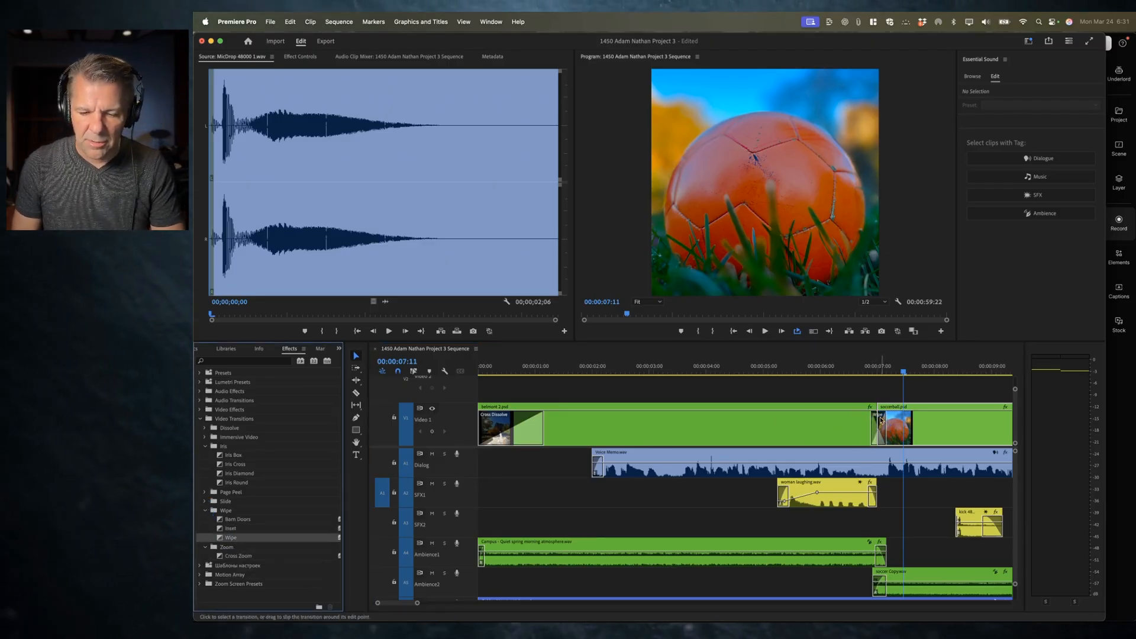
click(828, 367)
key(space)
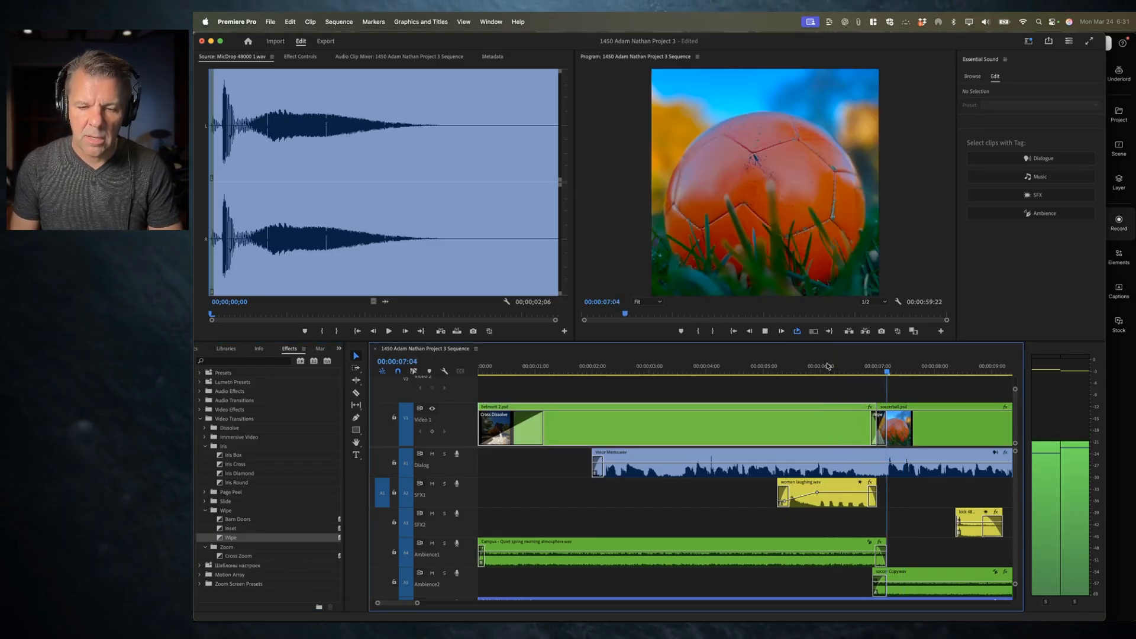
key(space)
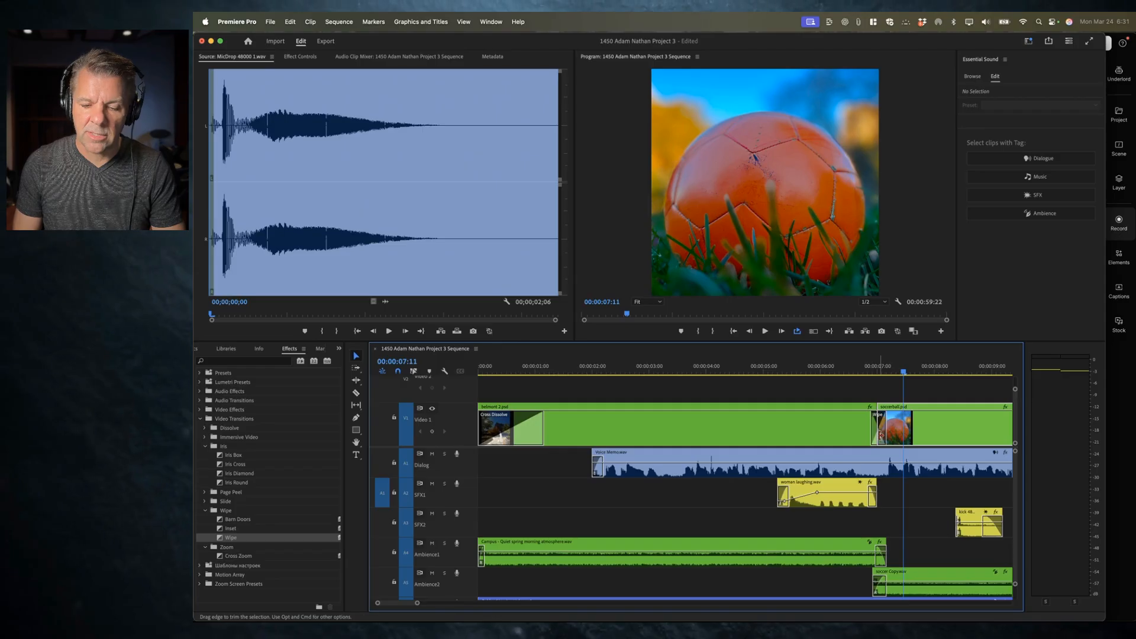
Step: Lengthen the Wipe transition at the belmont–soccerball cut and play back the result
click(880, 428)
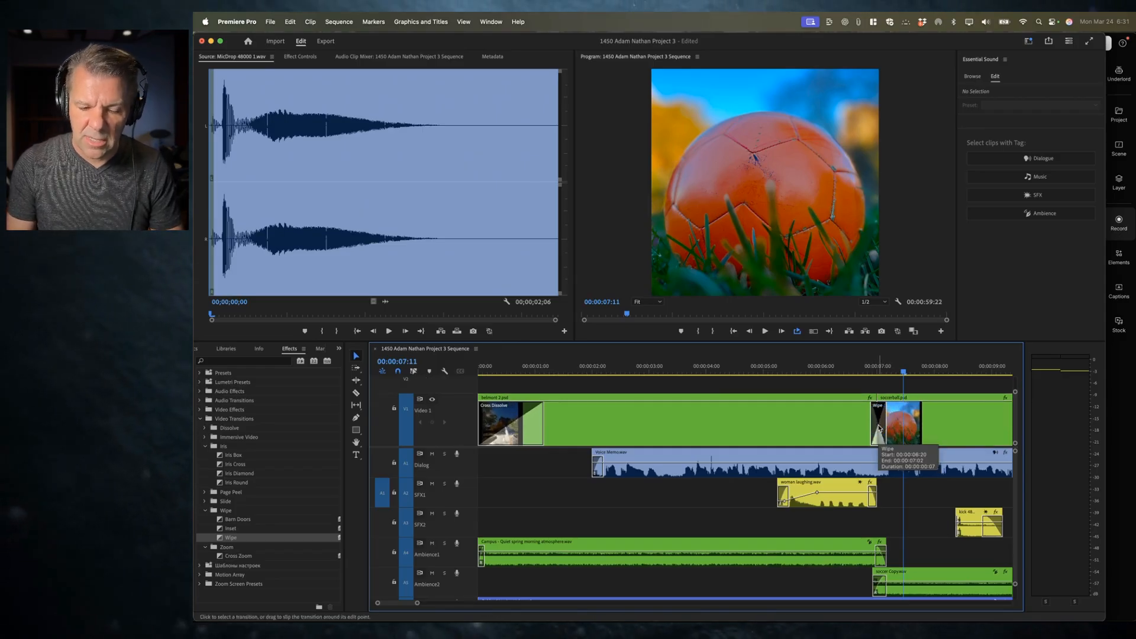
key(=)
drag(675, 432, 684, 432)
click(582, 368)
key(space)
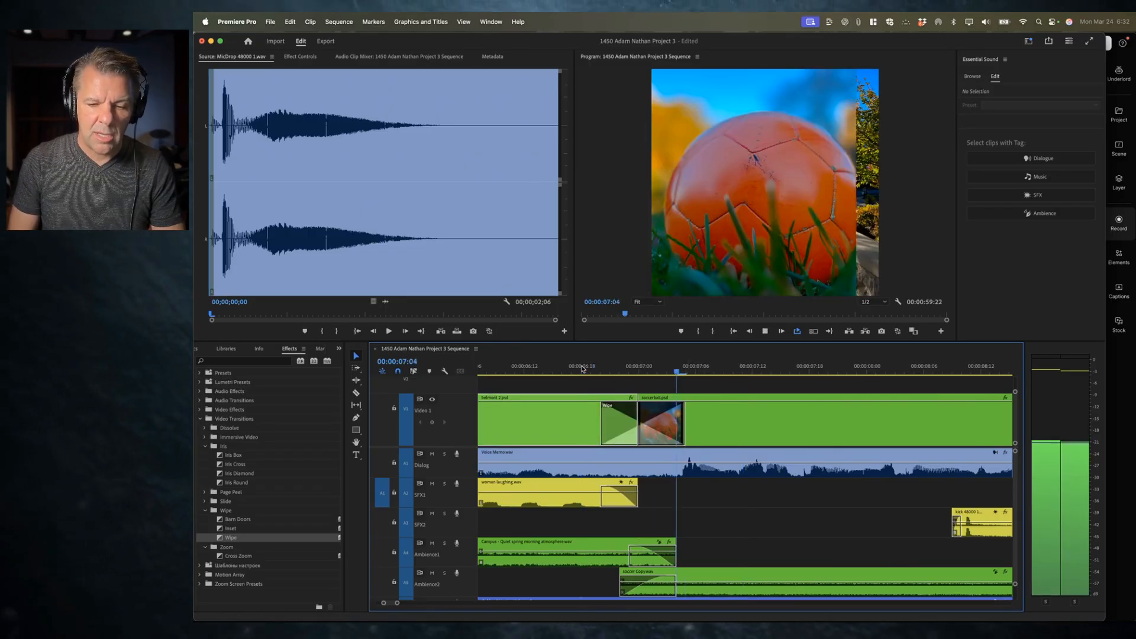
Step: Select the Wipe transition and play back the section across it
key(-)
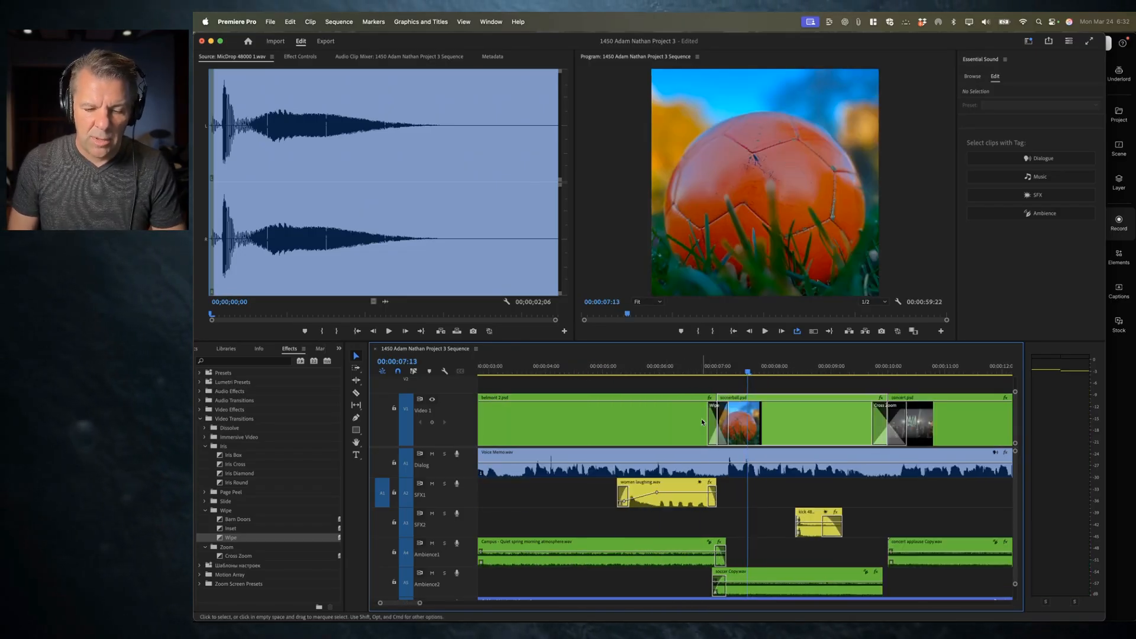
click(720, 424)
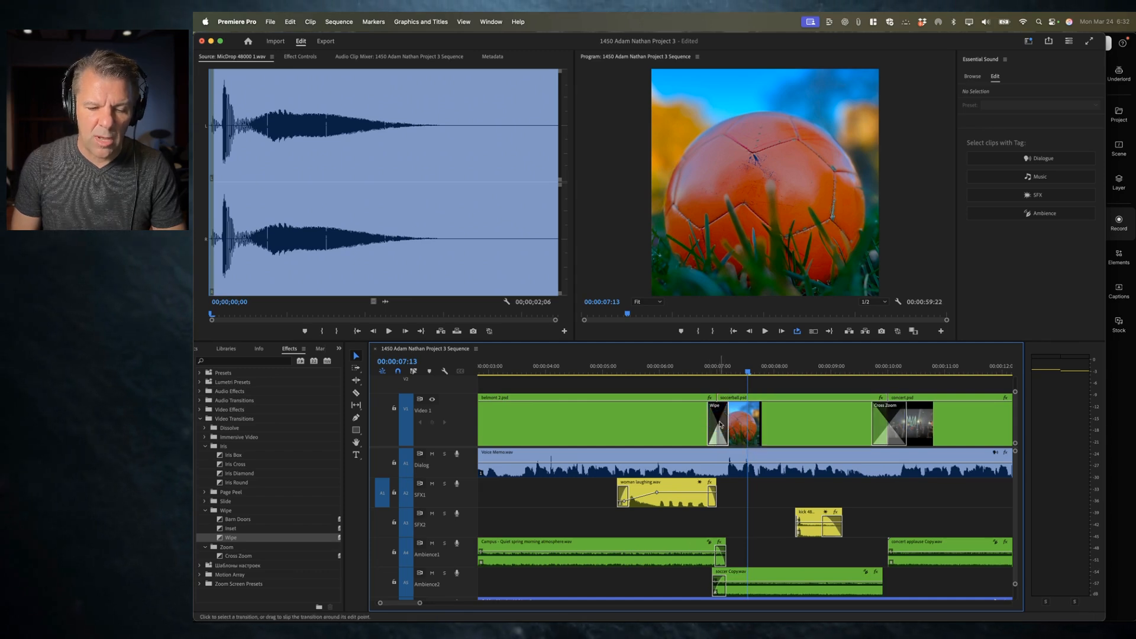
click(705, 366)
key(space)
key(space)
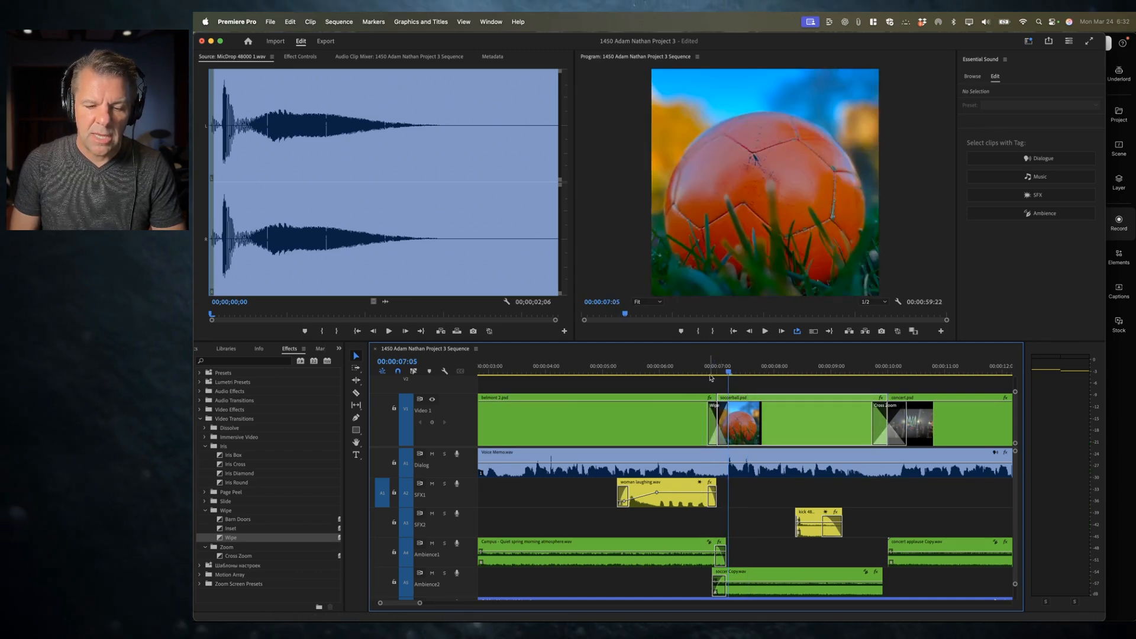
Step: Open the Wipe transition's settings, change its wipe direction to a diagonal corner, and play it back
click(721, 423)
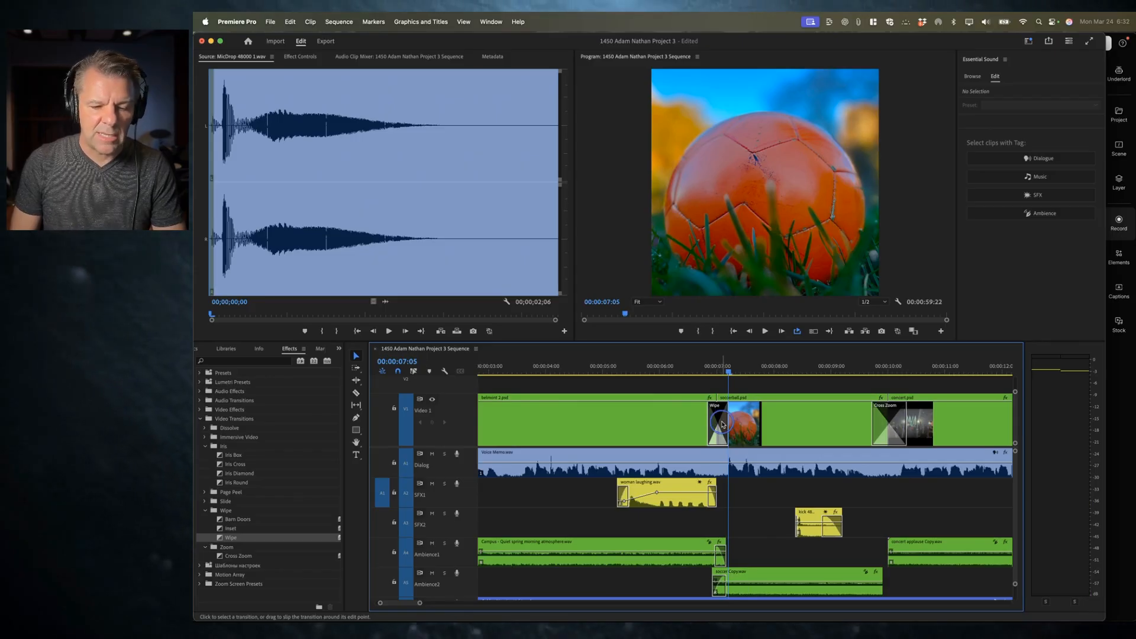
double_click(721, 424)
click(698, 329)
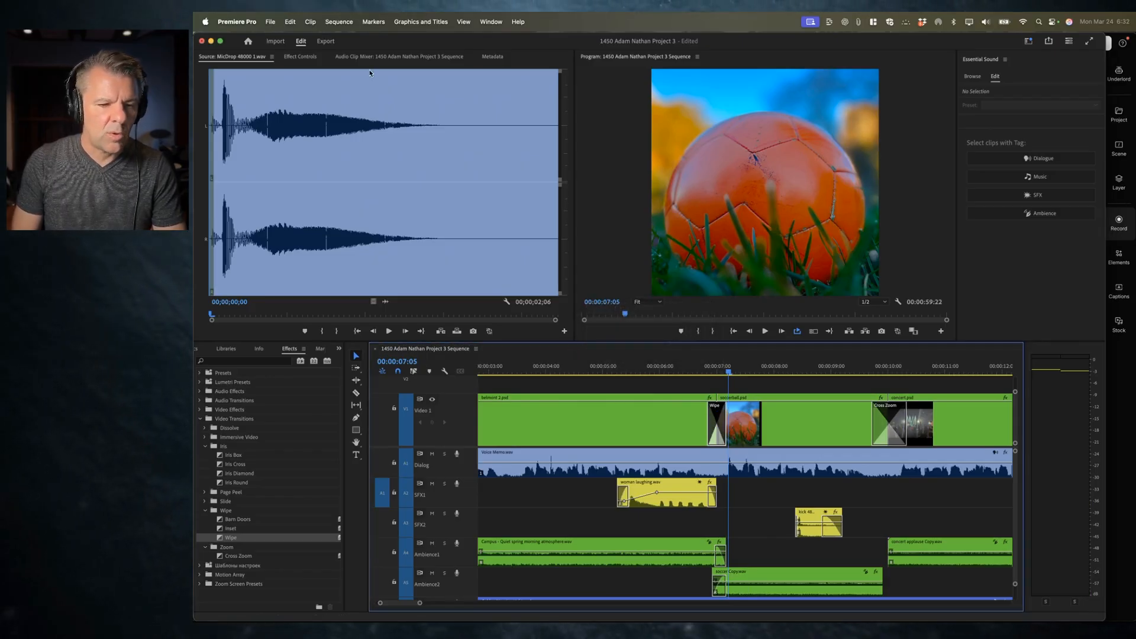
click(298, 57)
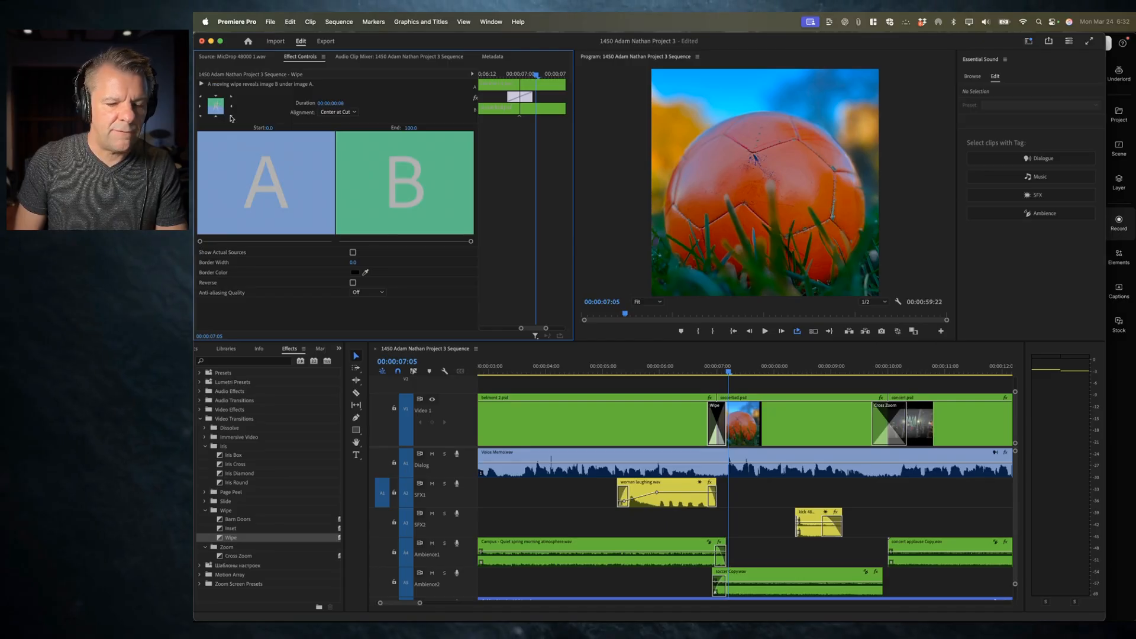
mouse_move(717, 372)
mouse_down()
mouse_move(702, 373)
mouse_move(728, 373)
mouse_up()
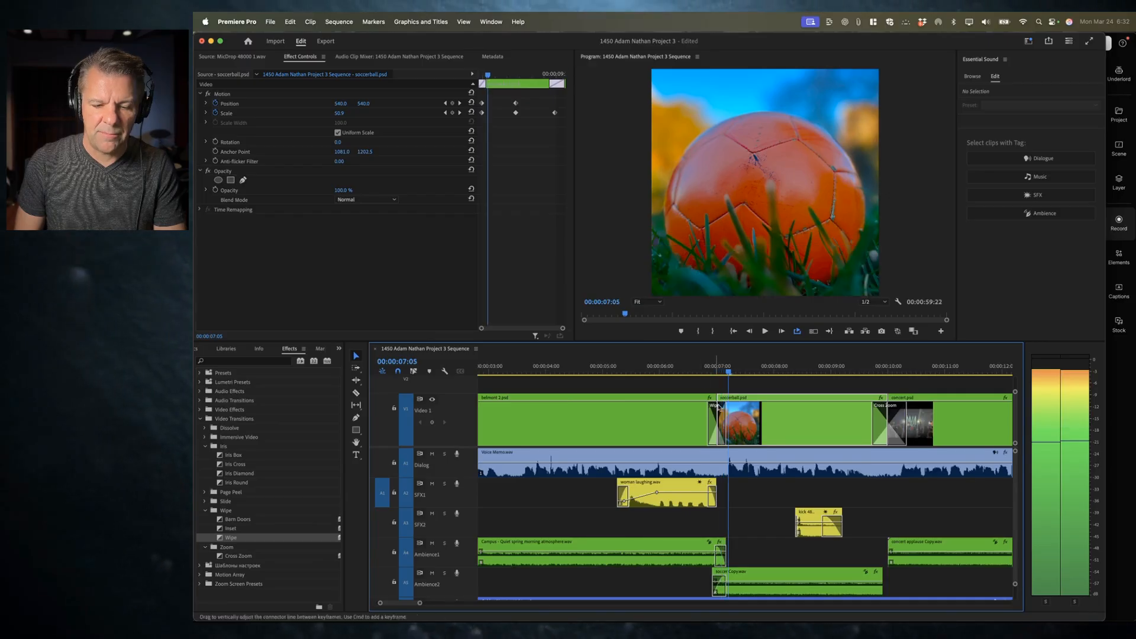
click(719, 426)
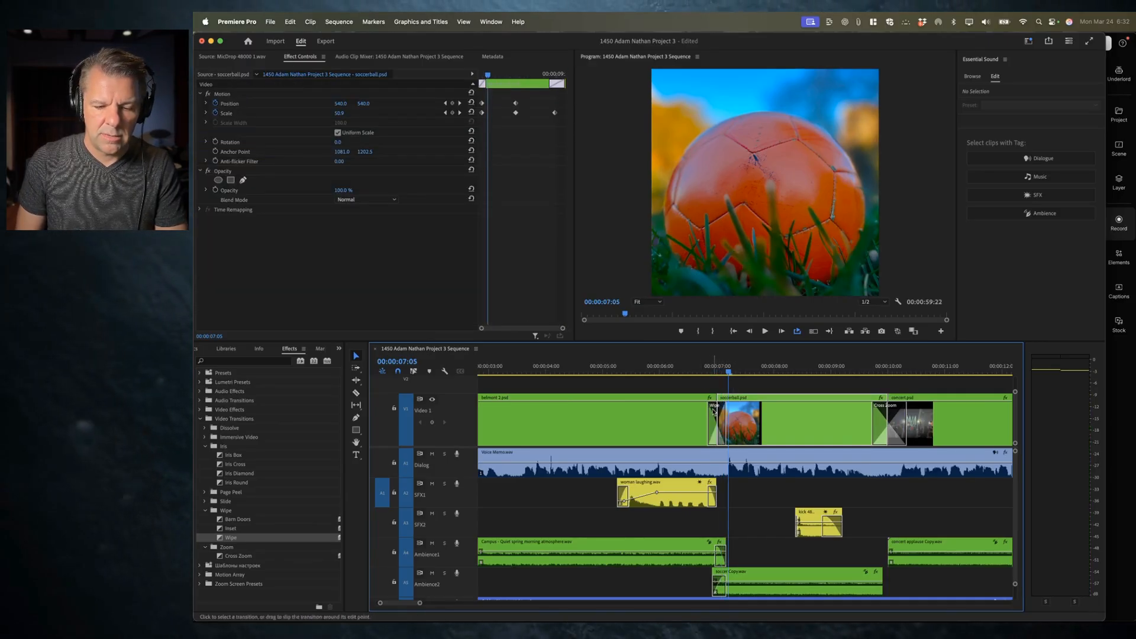
click(714, 426)
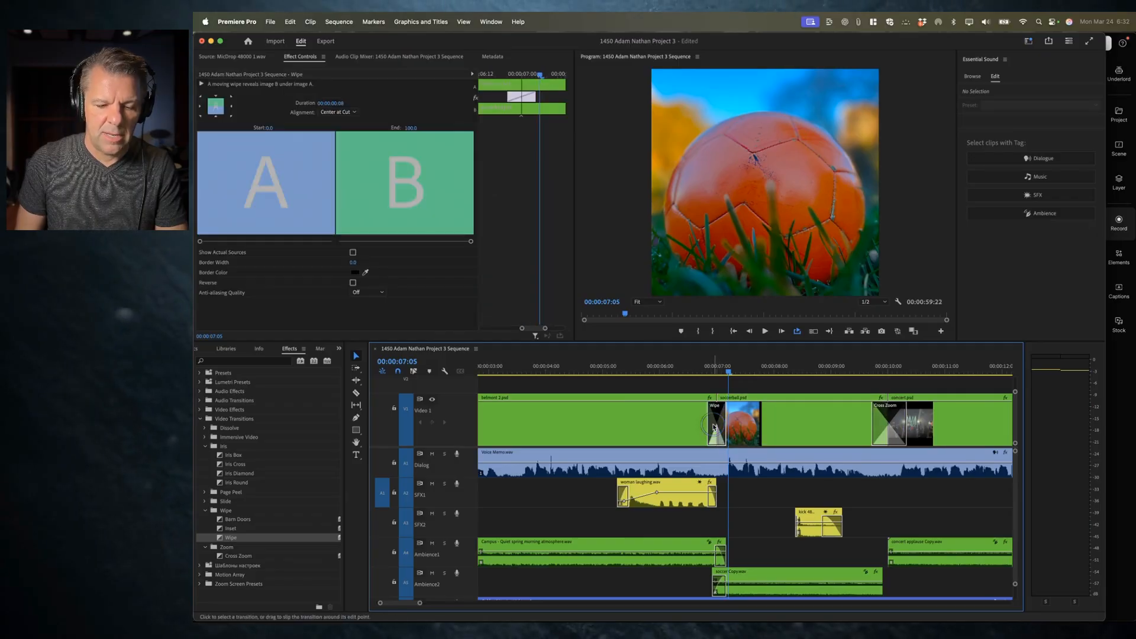
click(231, 117)
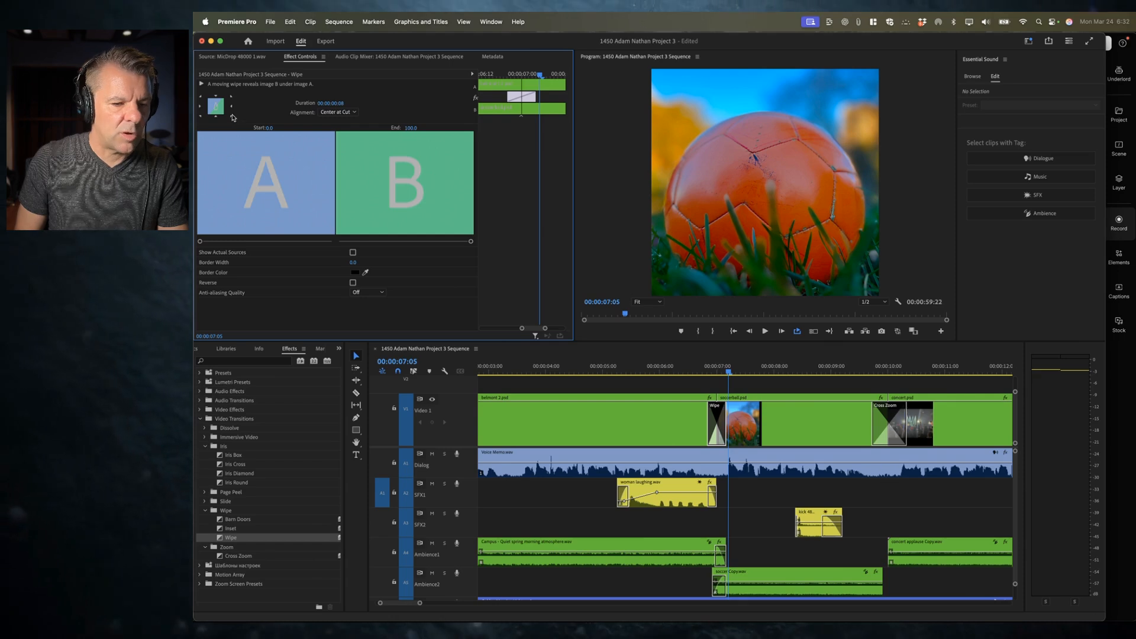
click(695, 366)
key(space)
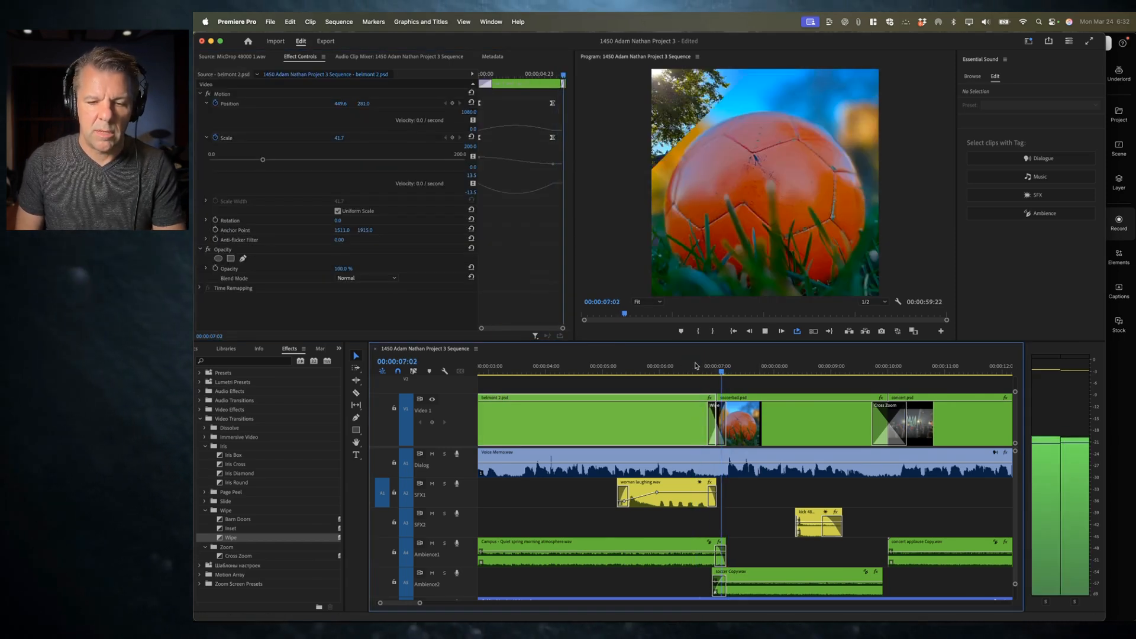
key(space)
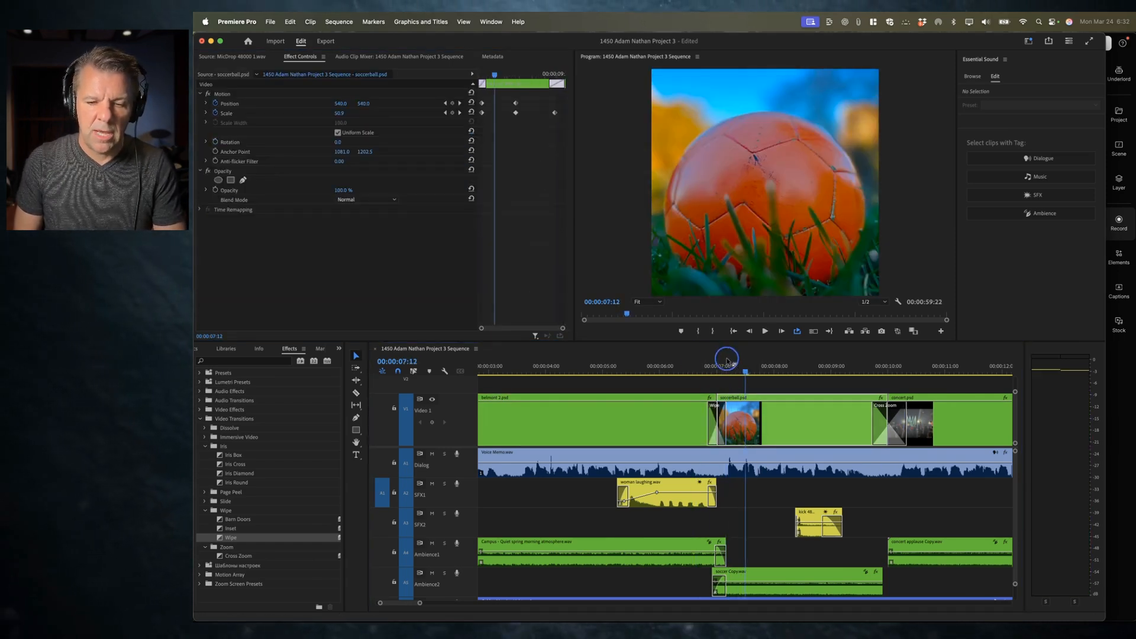
Step: Set the Wipe transition to wipe from the left edge and play it back
click(714, 366)
click(714, 423)
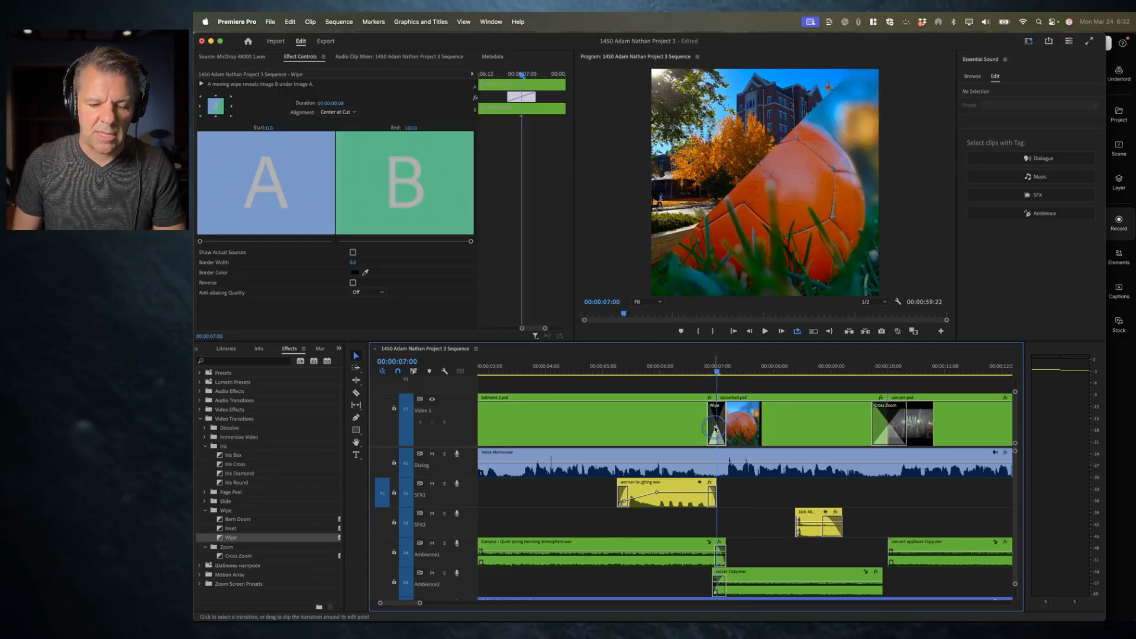
click(201, 109)
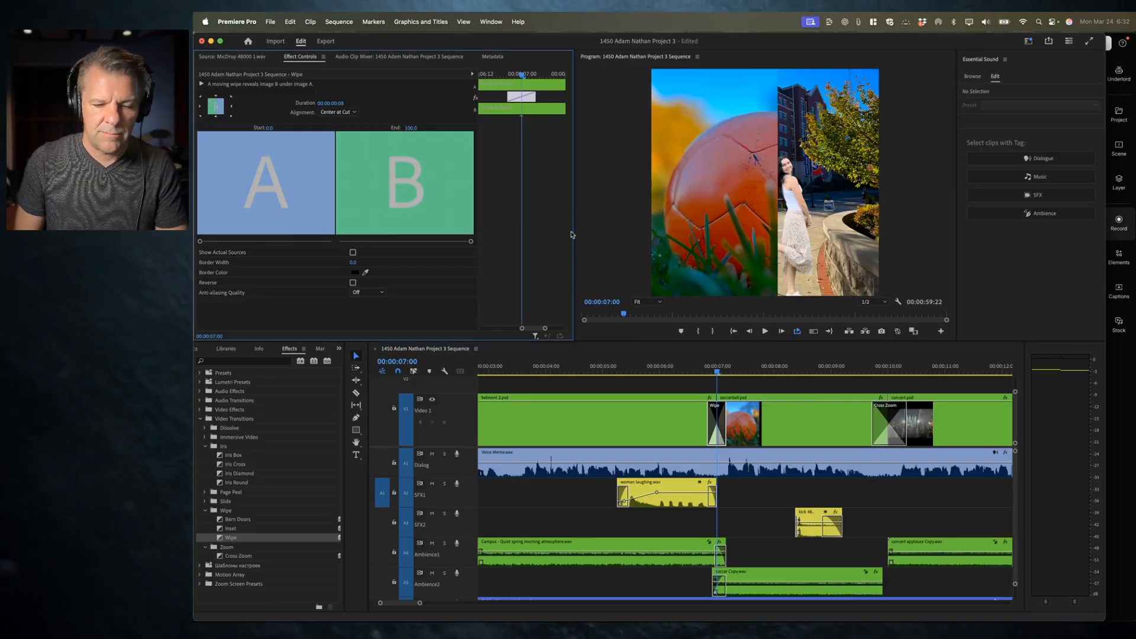
click(682, 371)
key(space)
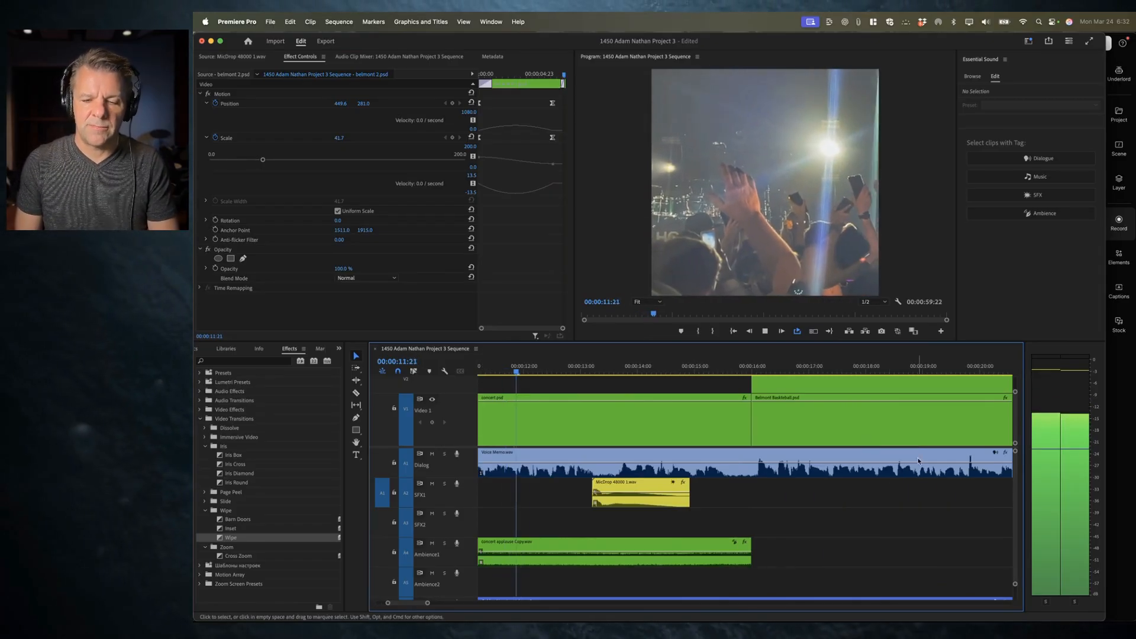
key(space)
Step: Collapse the Video Transitions folder and enlarge the Video 1 track height in the timeline
scroll(742, 461, down, 3)
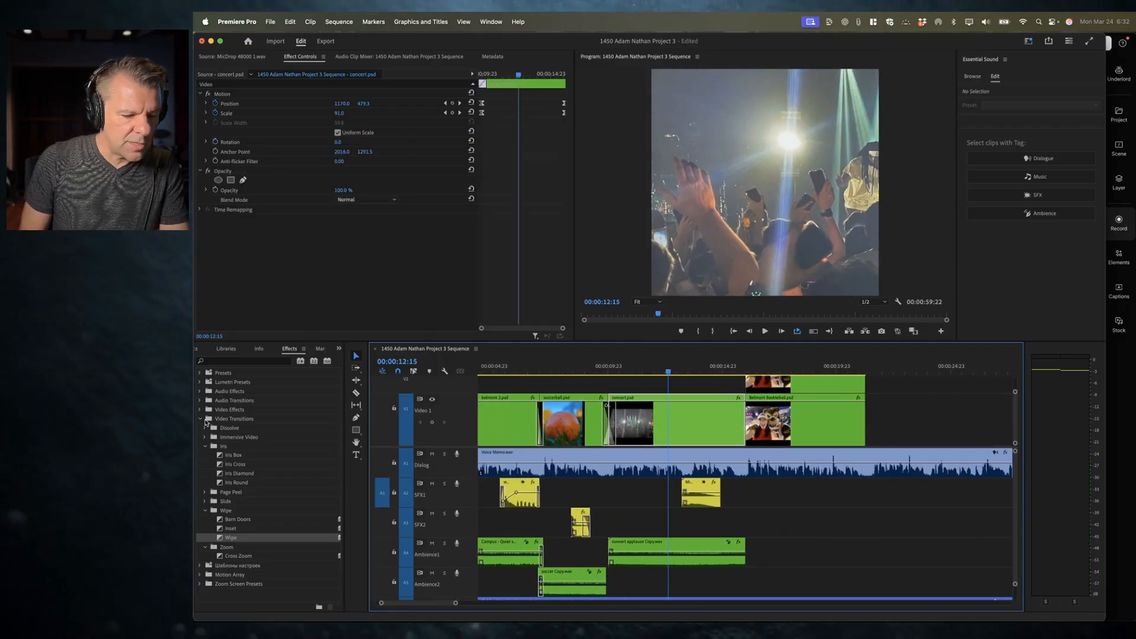
click(202, 420)
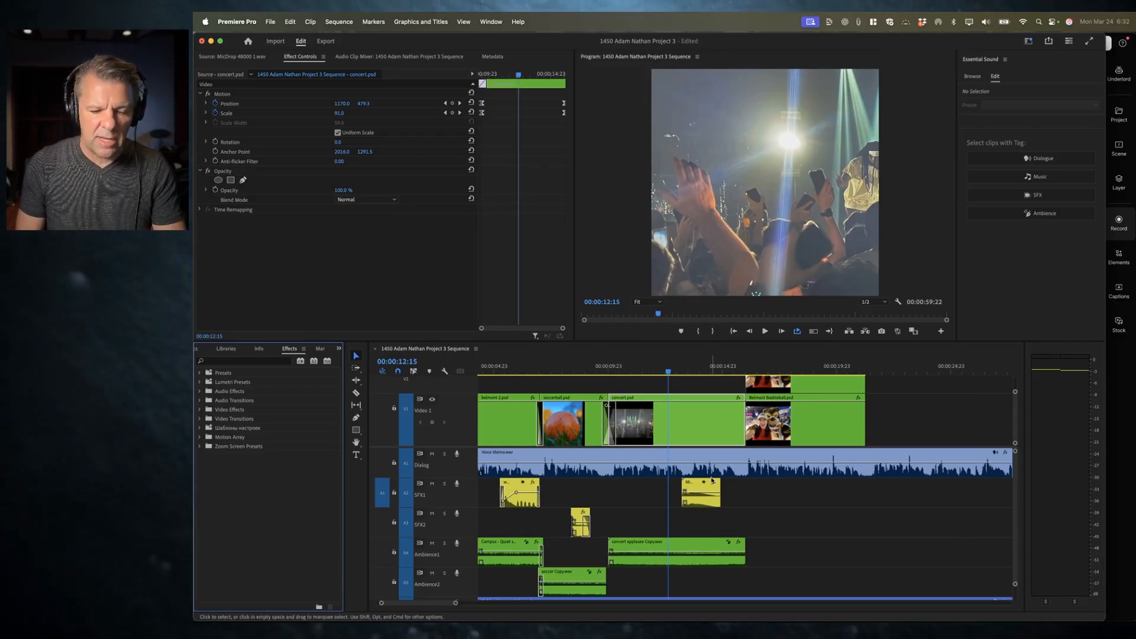
scroll(736, 436, up, 3)
scroll(736, 437, right, 2)
scroll(736, 436, down, 2)
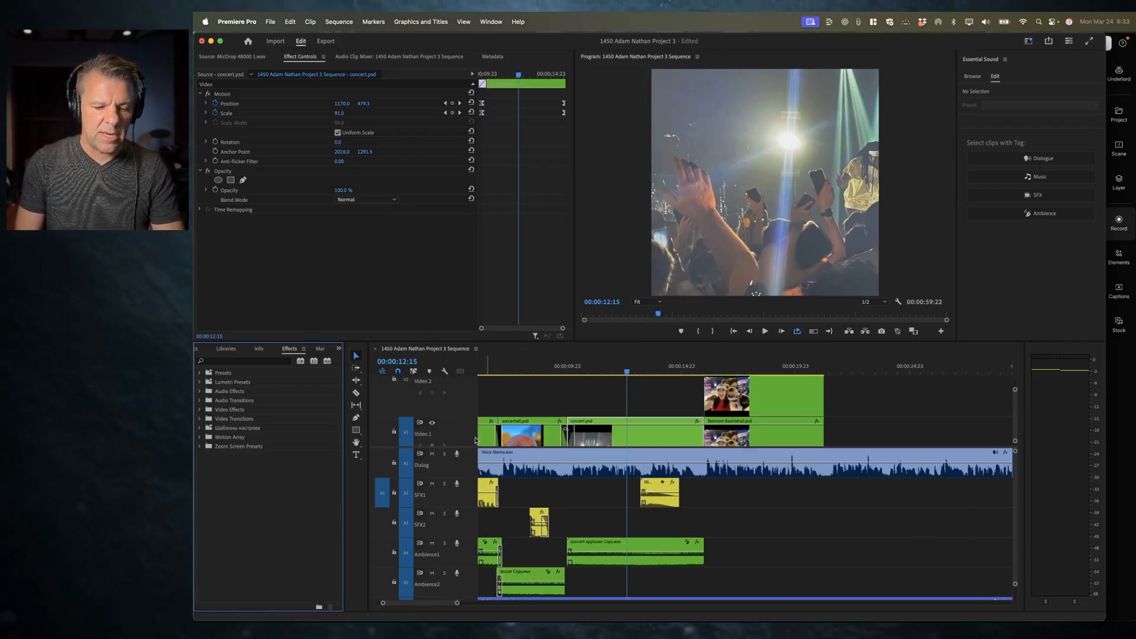
drag(466, 449, 467, 474)
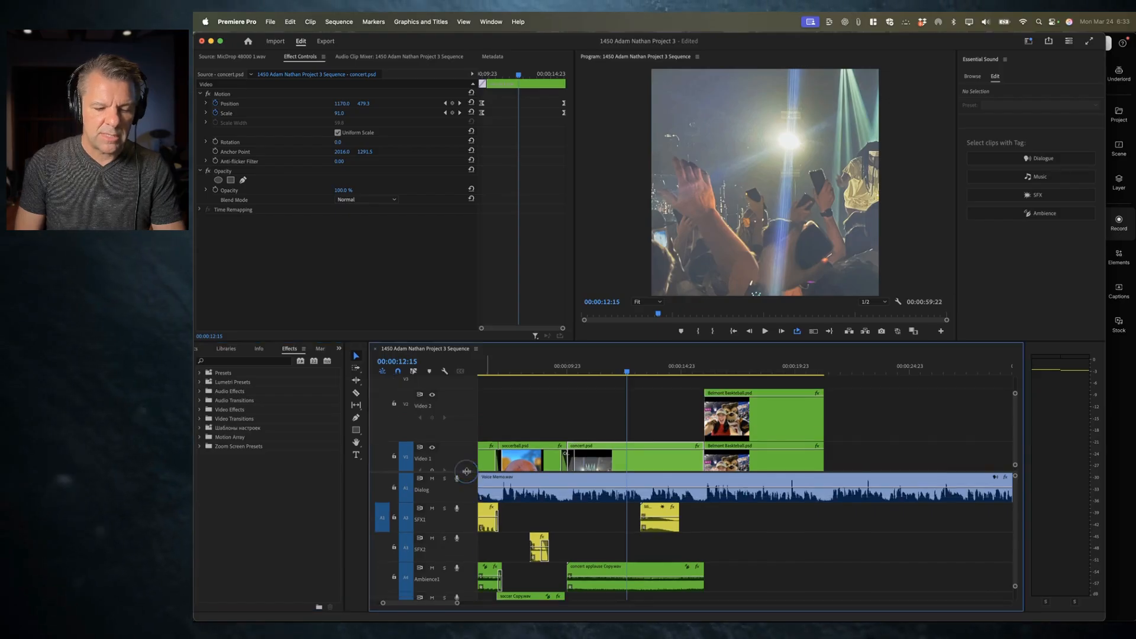
Step: Play back the section from the concert clip into the Belmont Basketball clip
click(674, 366)
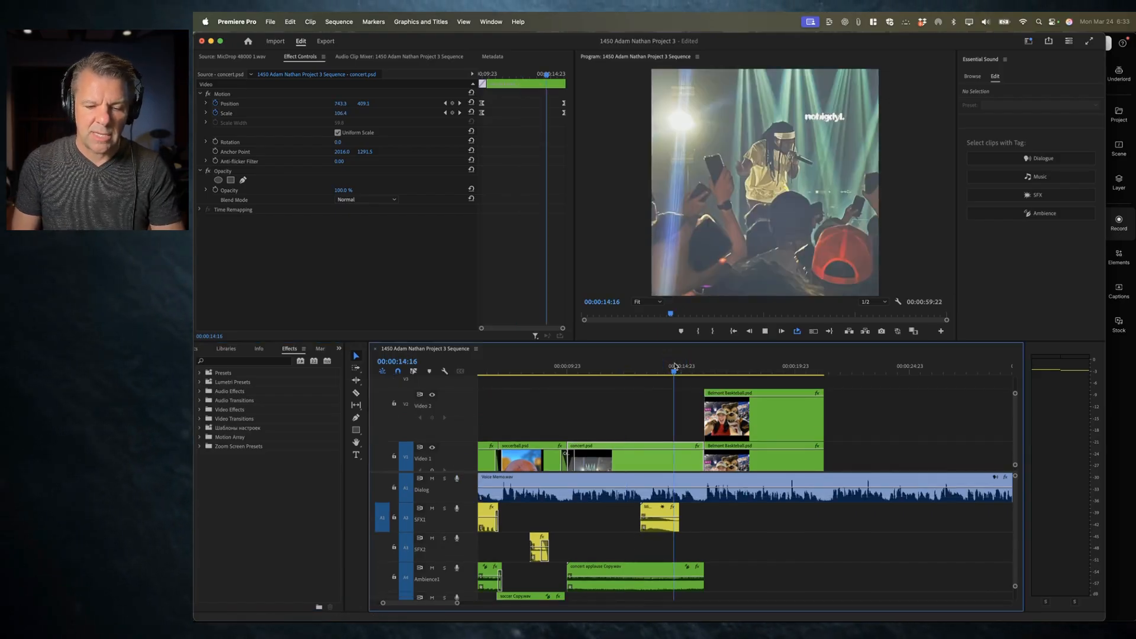
key(space)
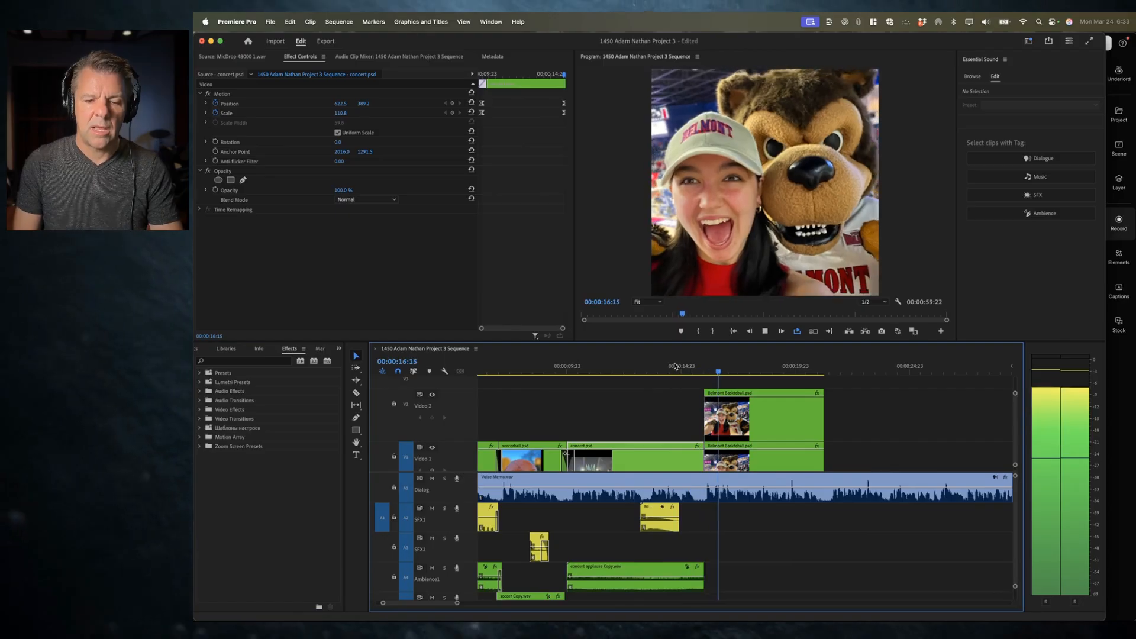
key(space)
scroll(710, 526, down, 2)
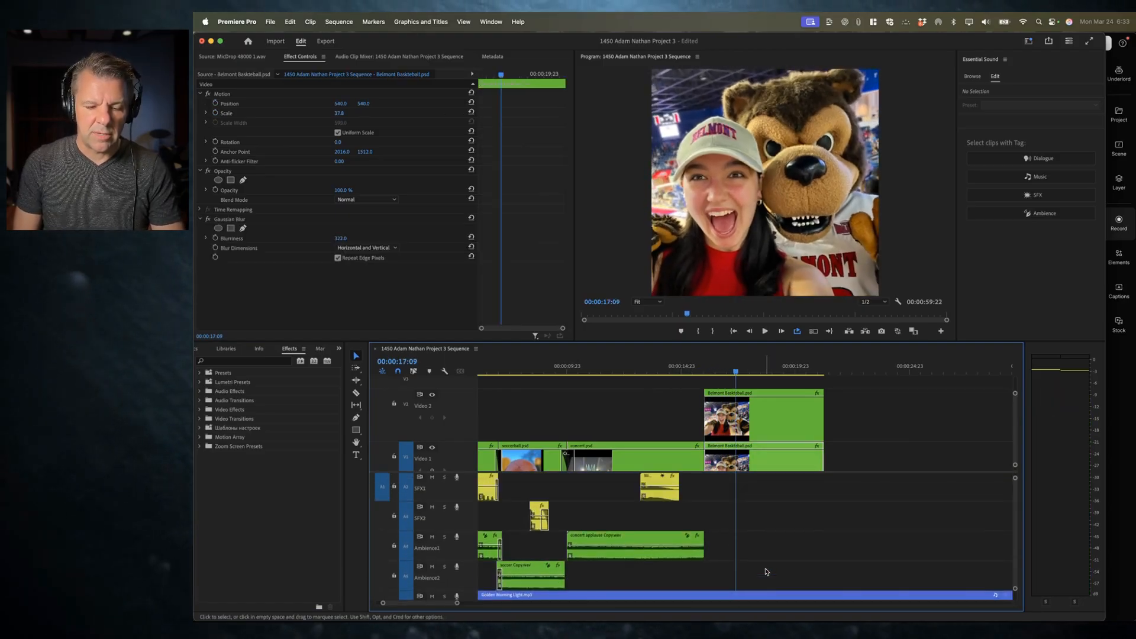
Step: Scrub the playhead into the concert clip and save the project
mouse_move(686, 370)
mouse_down()
mouse_move(714, 372)
mouse_move(700, 373)
mouse_up()
key(super+s)
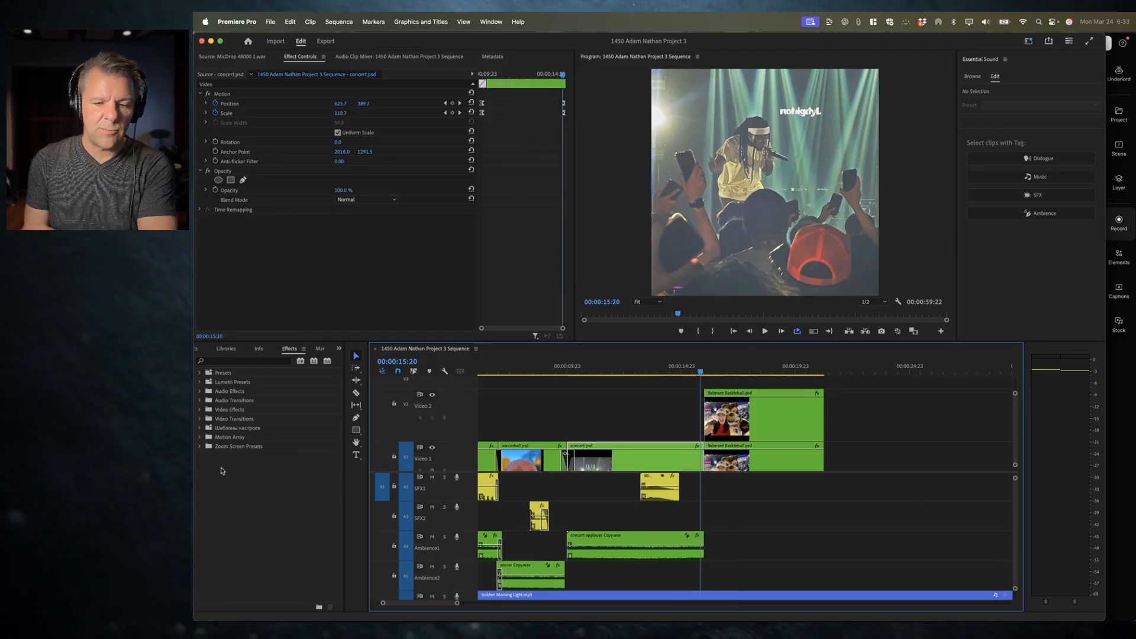
Step: Switch to Chrome, open a new tab and search Google for "free premiere pro transitions"
key(super+Tab)
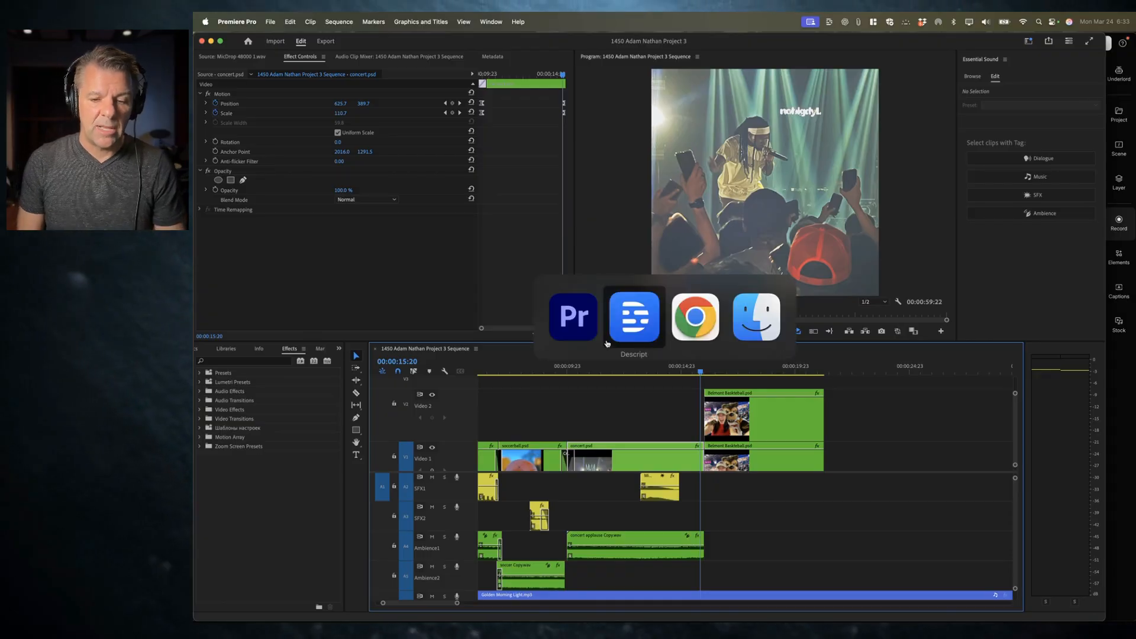
click(688, 322)
key(super+t)
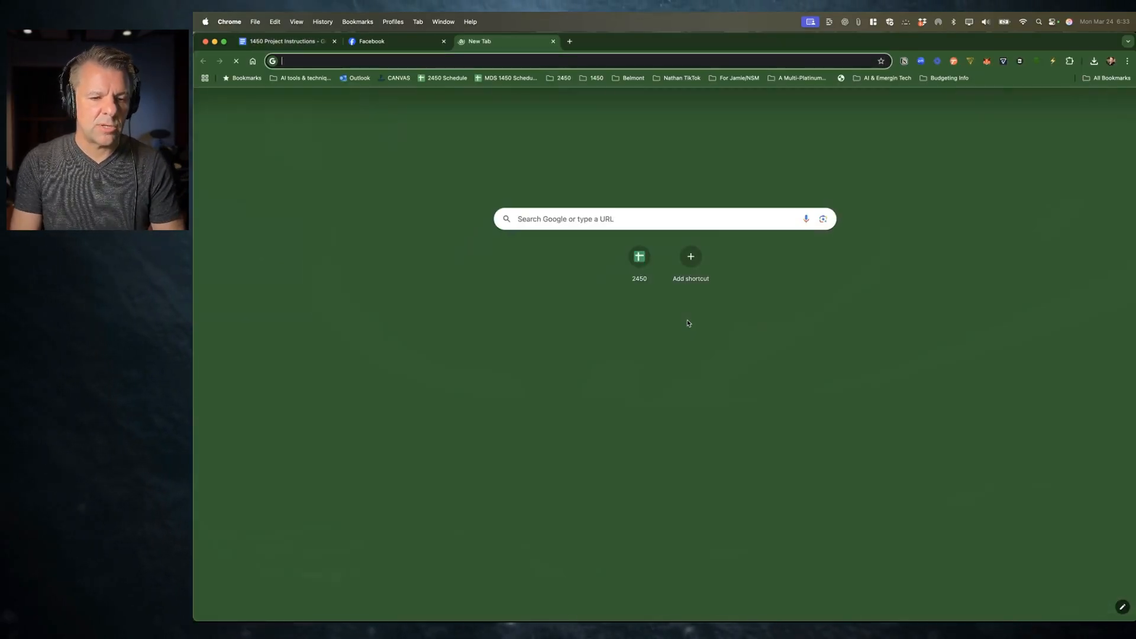
text(free premeie)
key(BackSpace)
key(BackSpace)
key(BackSpace)
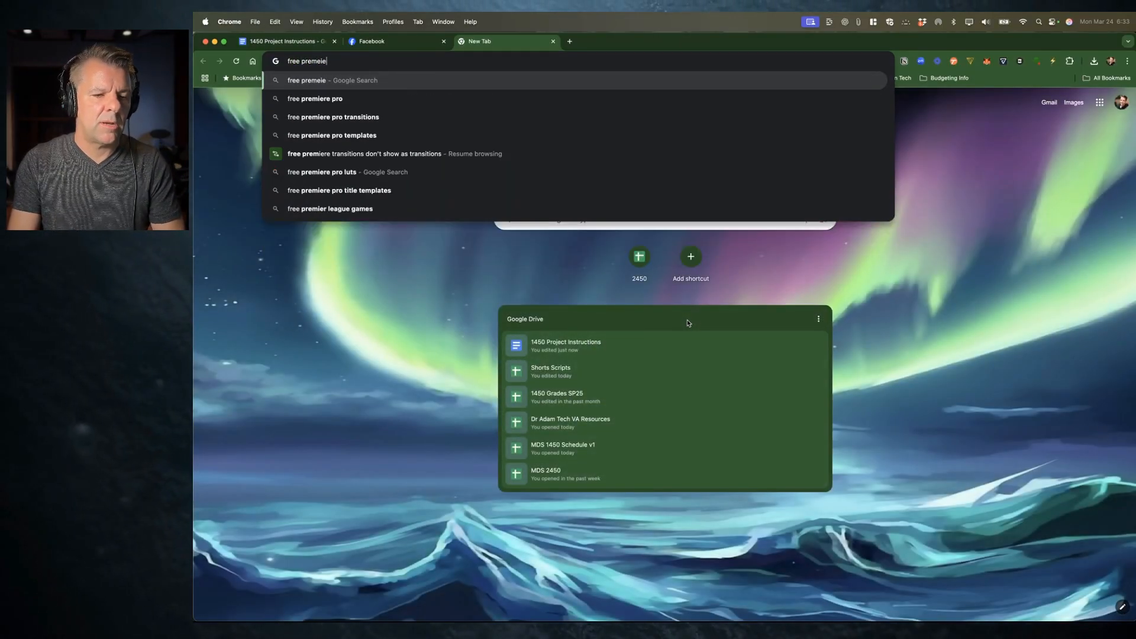
text(iere pro transitions)
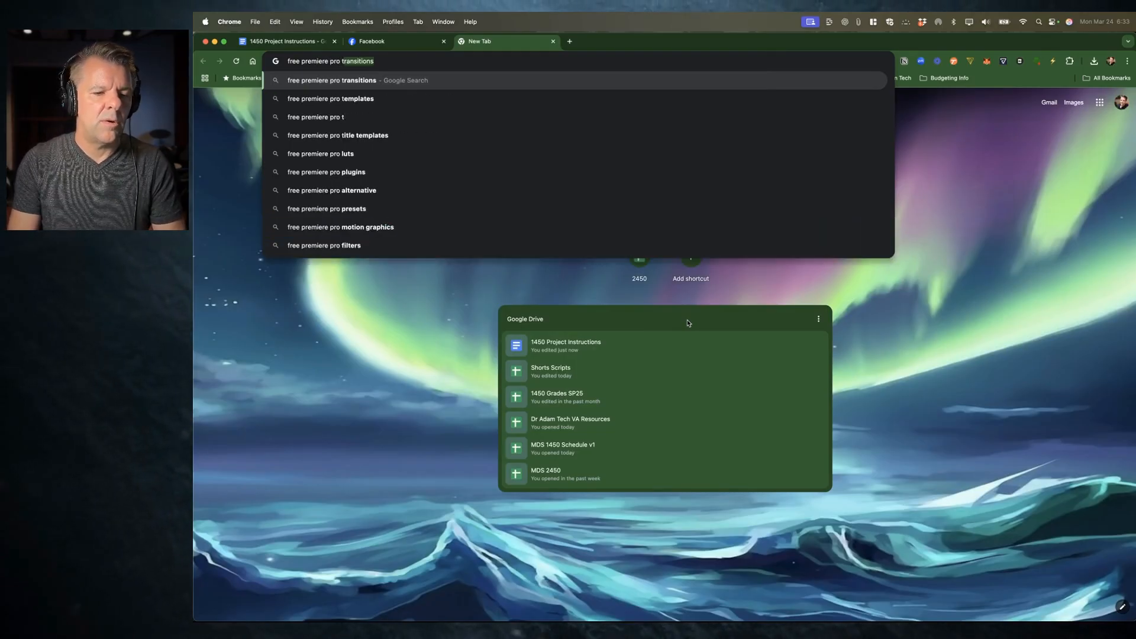
key(Return)
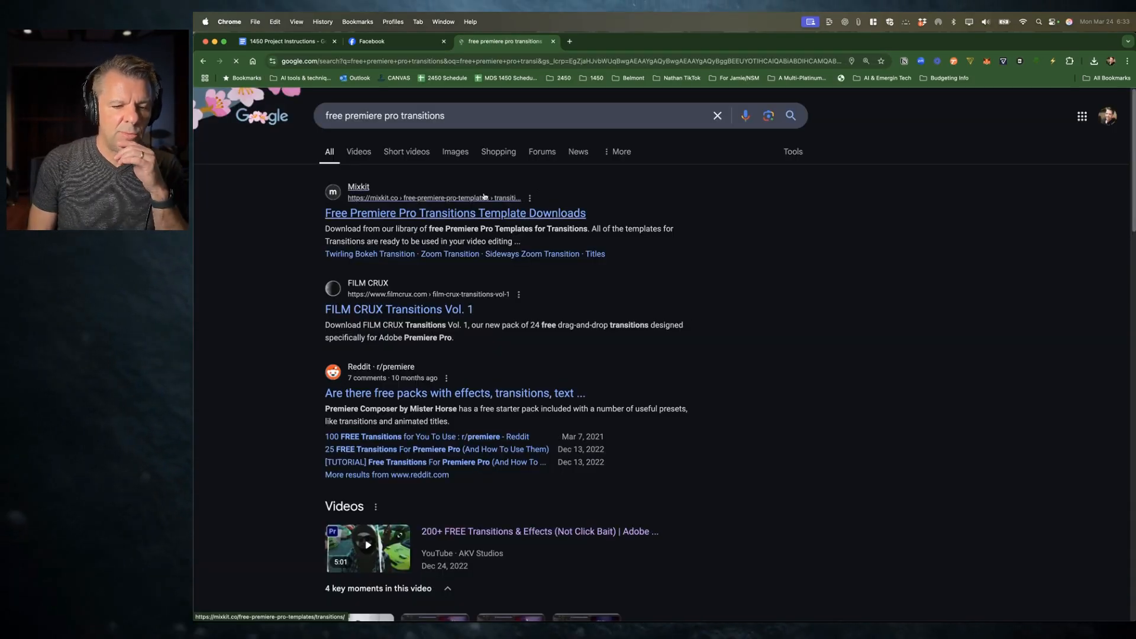
Step: Open the FILM CRUX Transitions Vol. 1 page from the search results and scroll to its download form
click(391, 305)
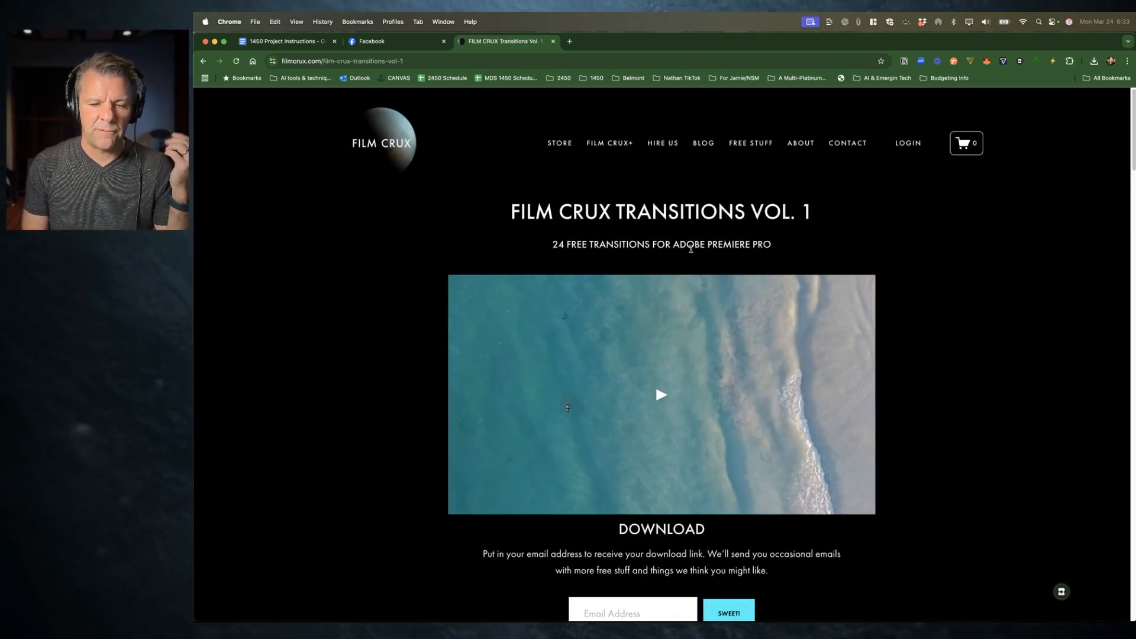
scroll(659, 537, down, 2)
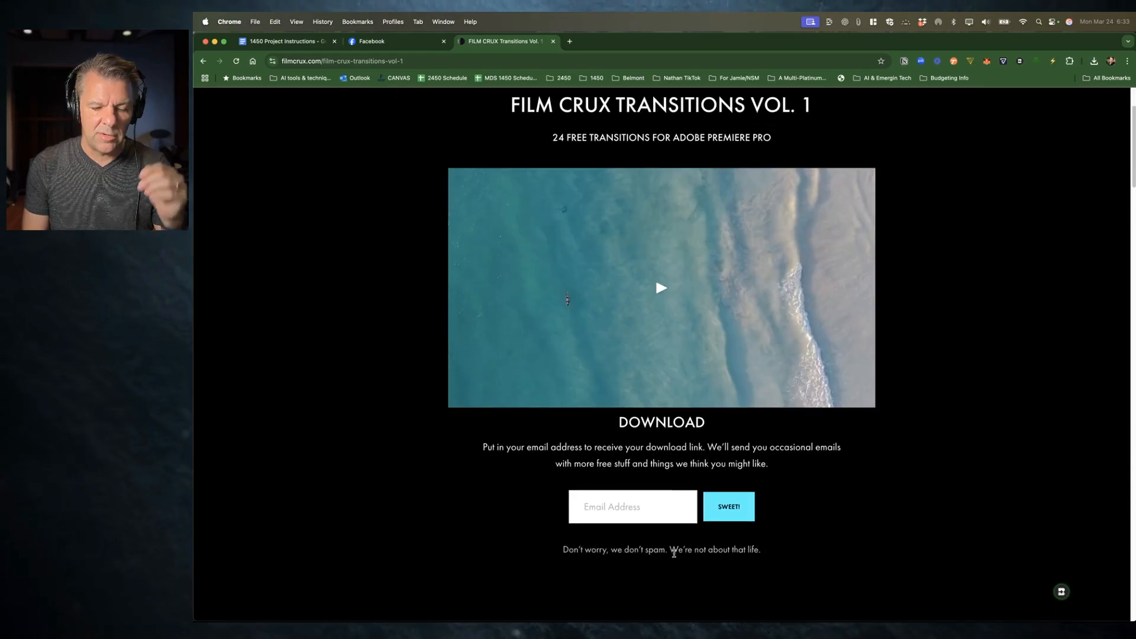
click(822, 502)
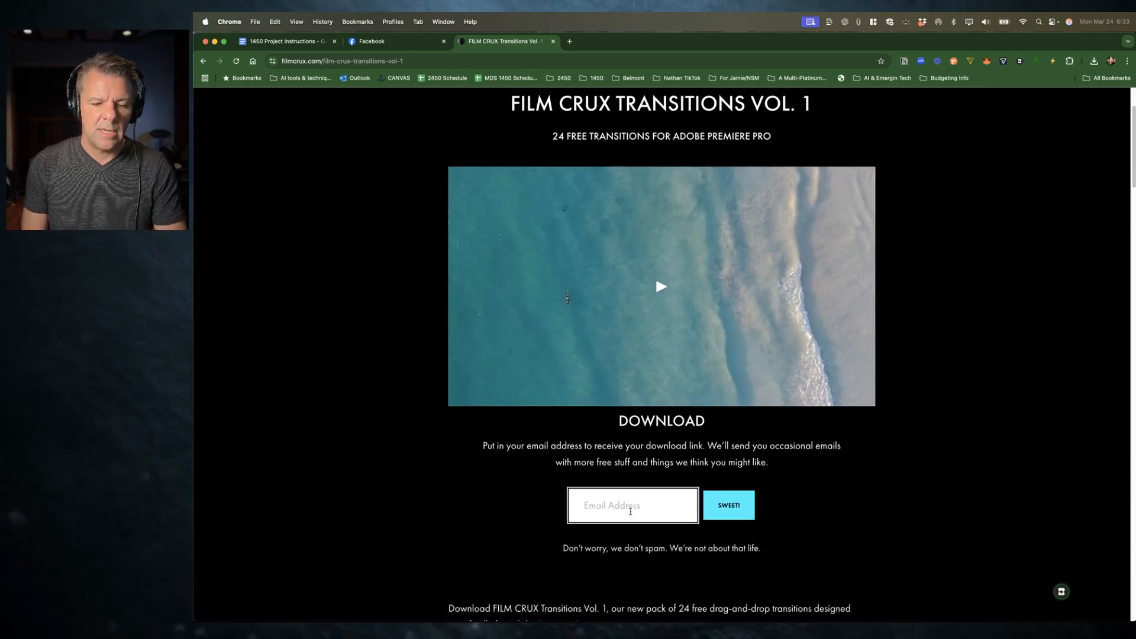
Step: Play the FILM CRUX Transitions Vol. 1 trailer video with its sound muted, then pause it
click(662, 292)
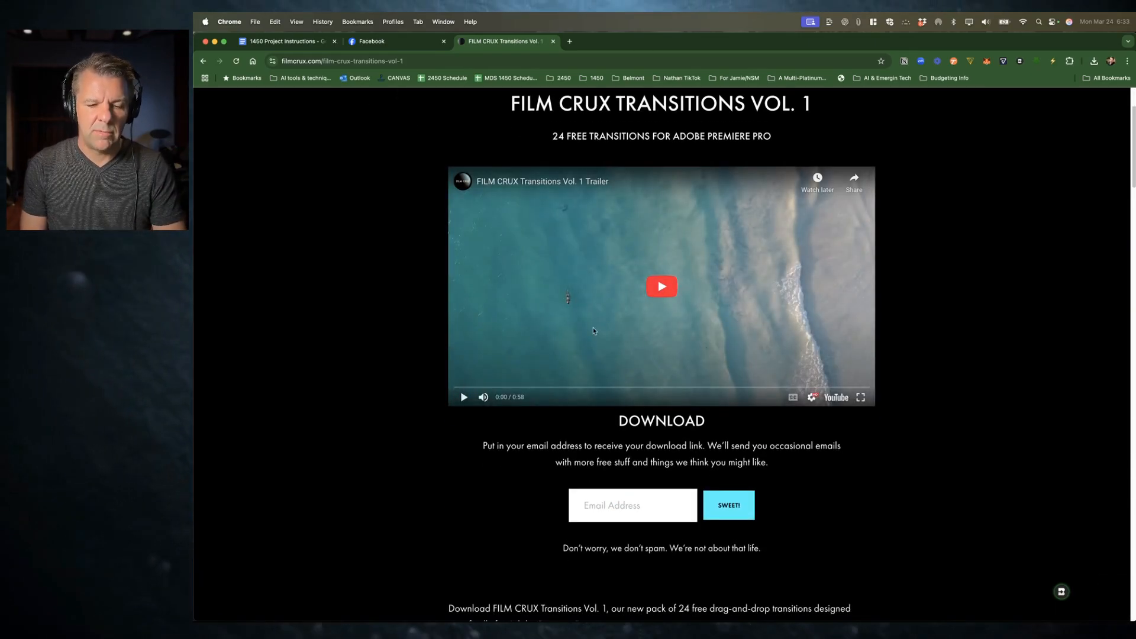
click(671, 288)
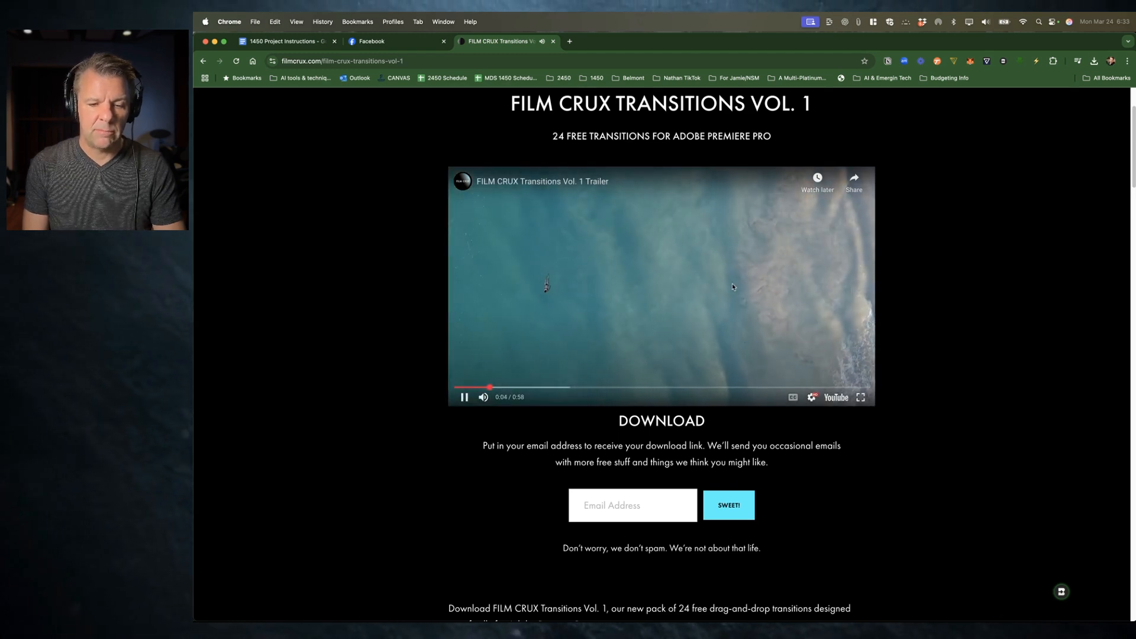
click(679, 278)
click(483, 397)
click(748, 257)
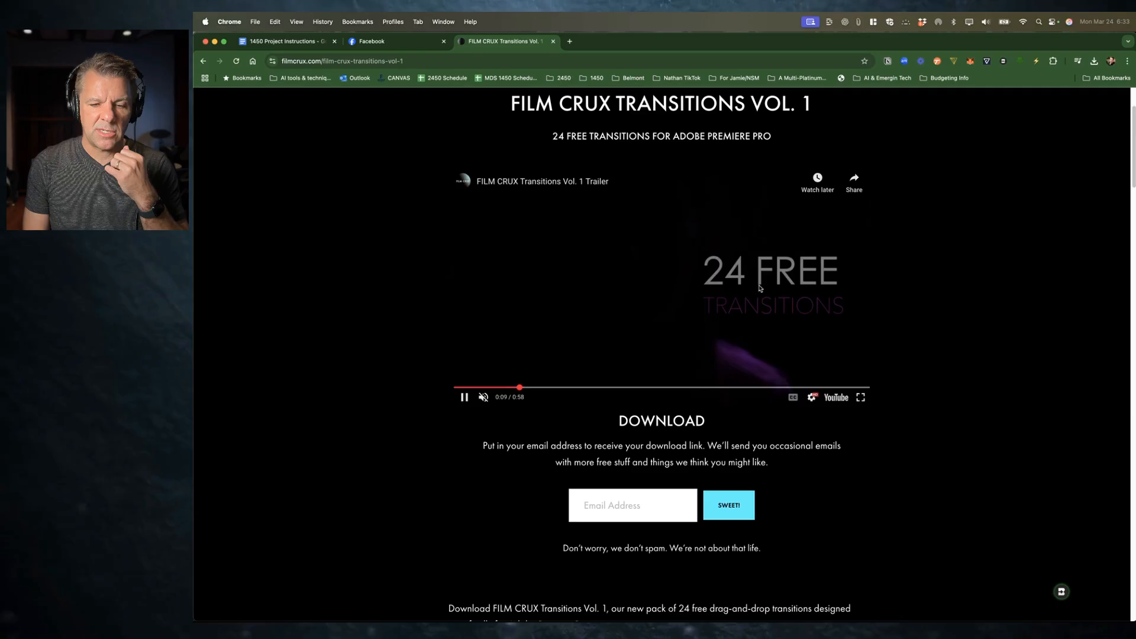
click(768, 290)
Step: Paste the user's e-mail address into the download form and submit it
click(606, 508)
key(super+v)
click(686, 507)
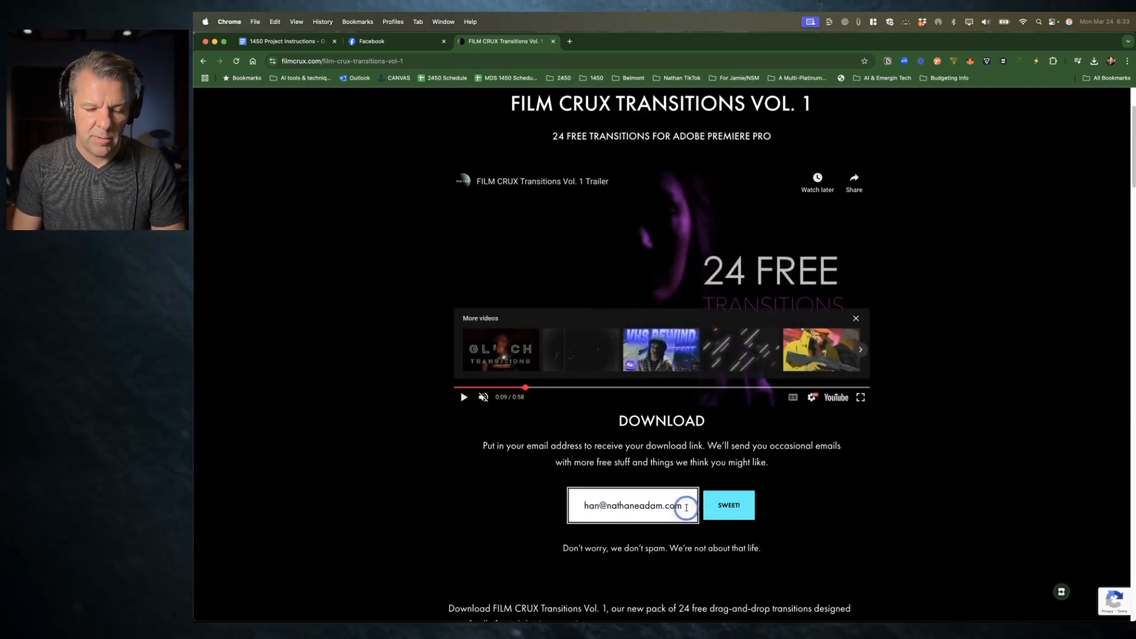
key(Return)
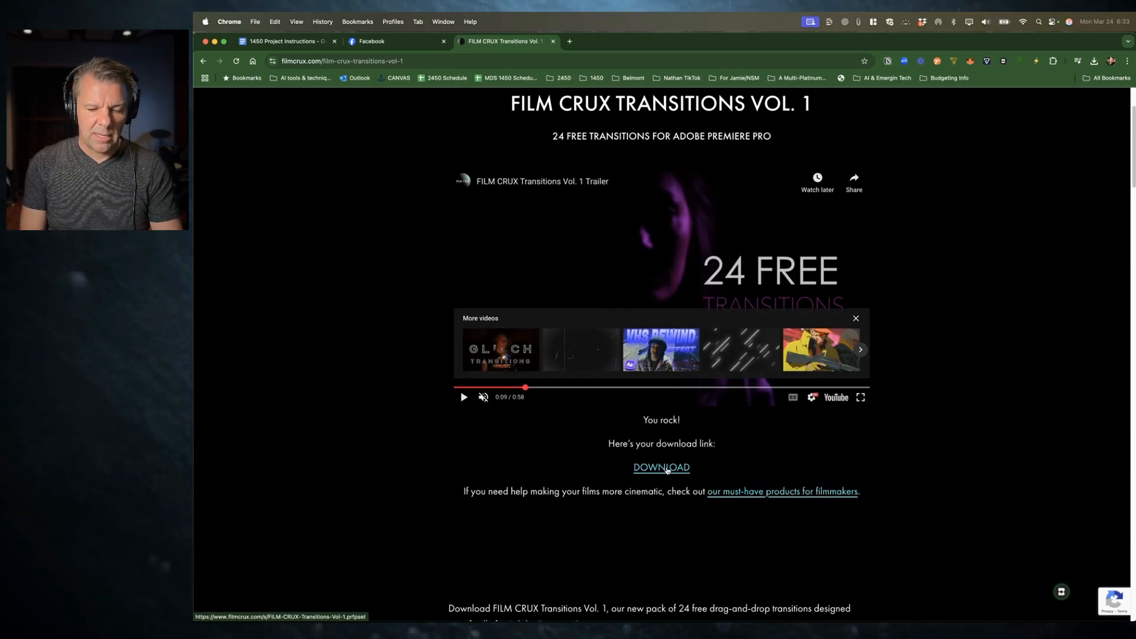
Step: Download the FILM CRUX Transitions preset file into the 1450 Adam Nathan Project 3 MW folder and reveal it in Finder
click(661, 467)
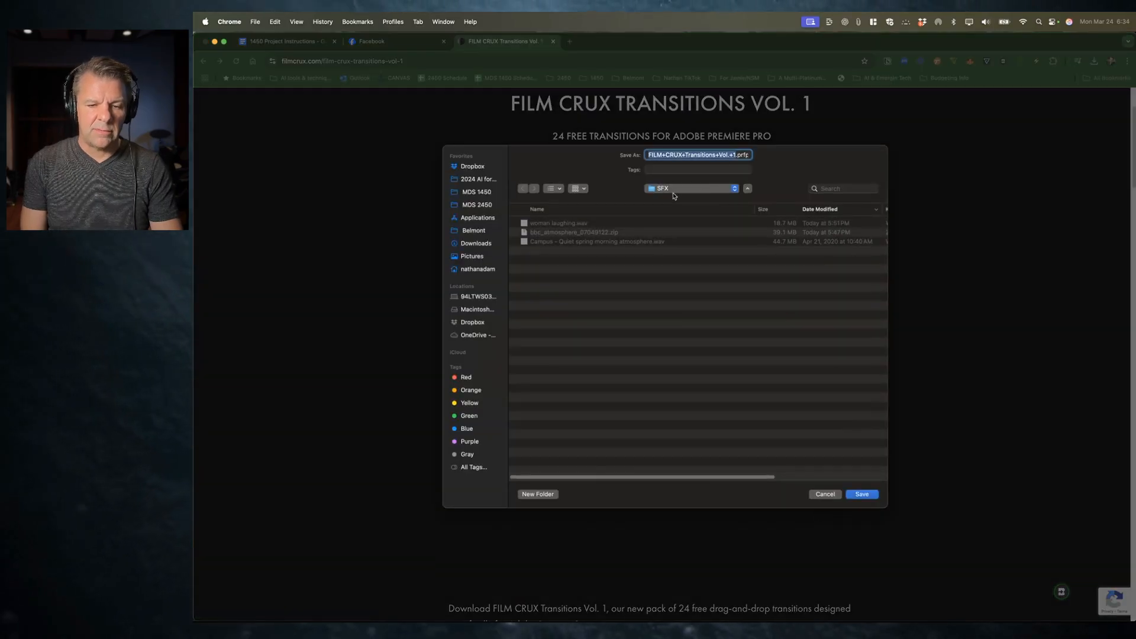
click(711, 188)
click(713, 197)
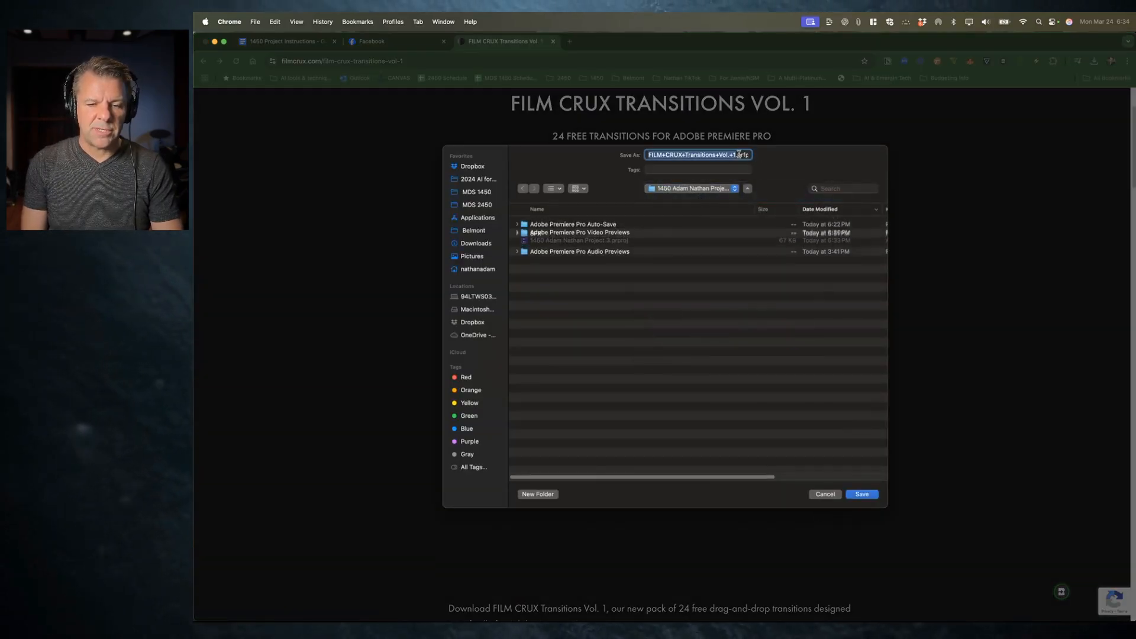
click(749, 154)
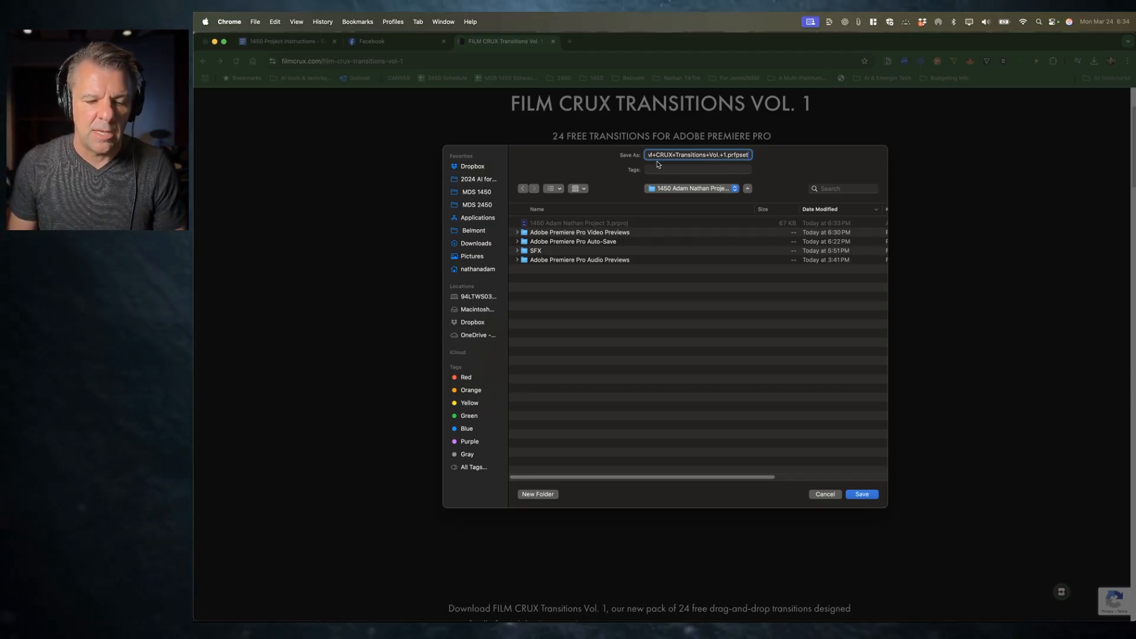
key(Return)
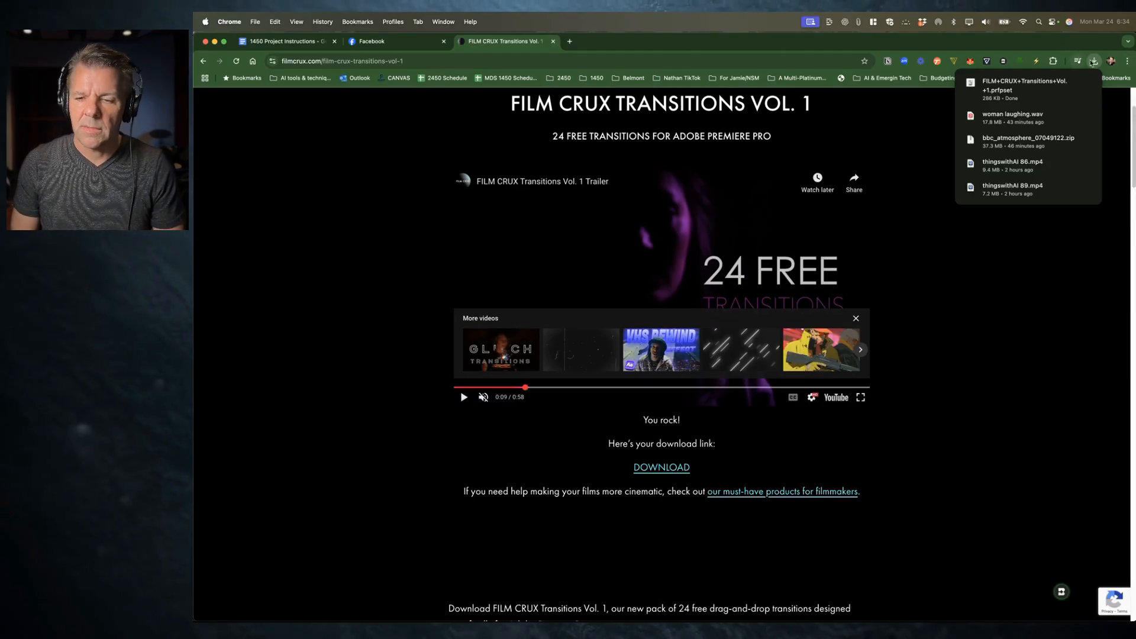
click(1070, 84)
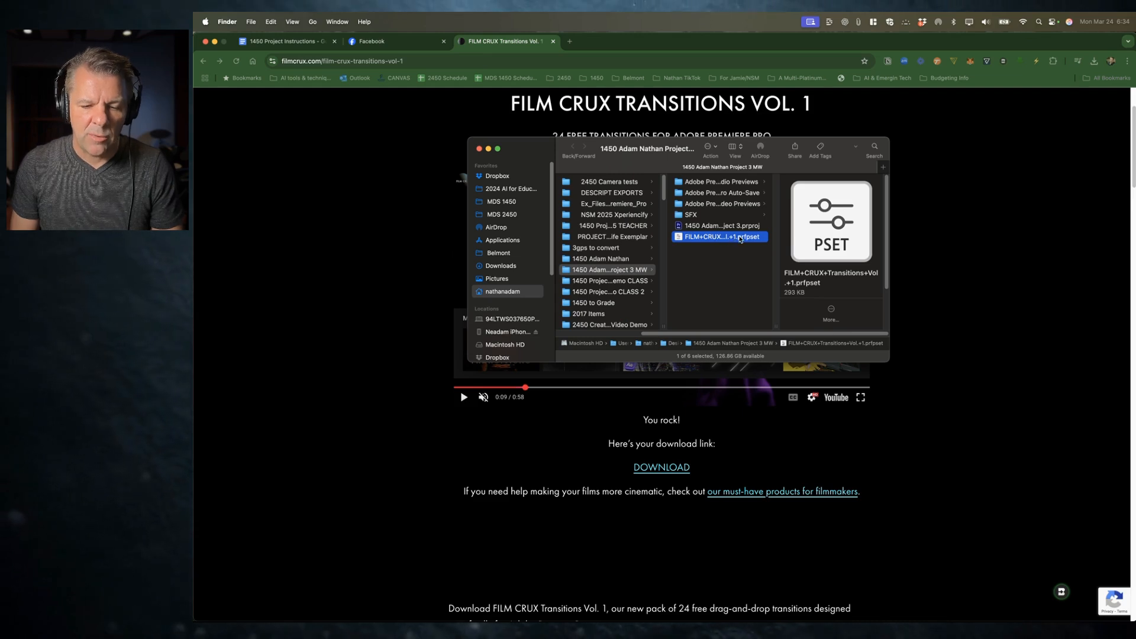
Step: Switch back to Premiere Pro and widen the Effects panel
key(super+Tab)
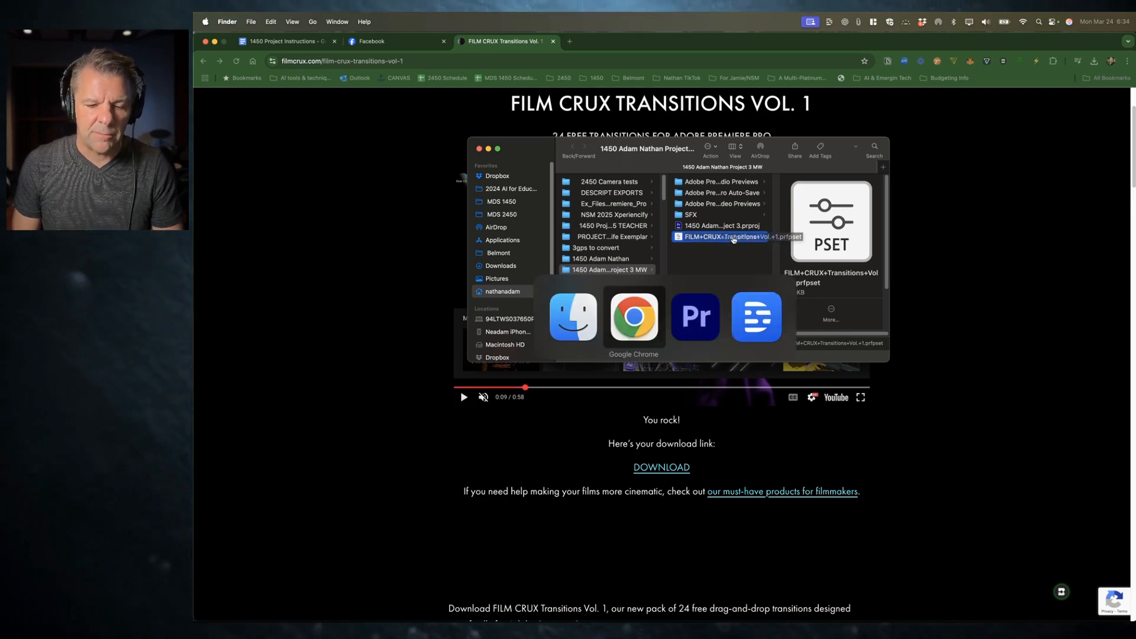
key(super+Tab)
click(239, 483)
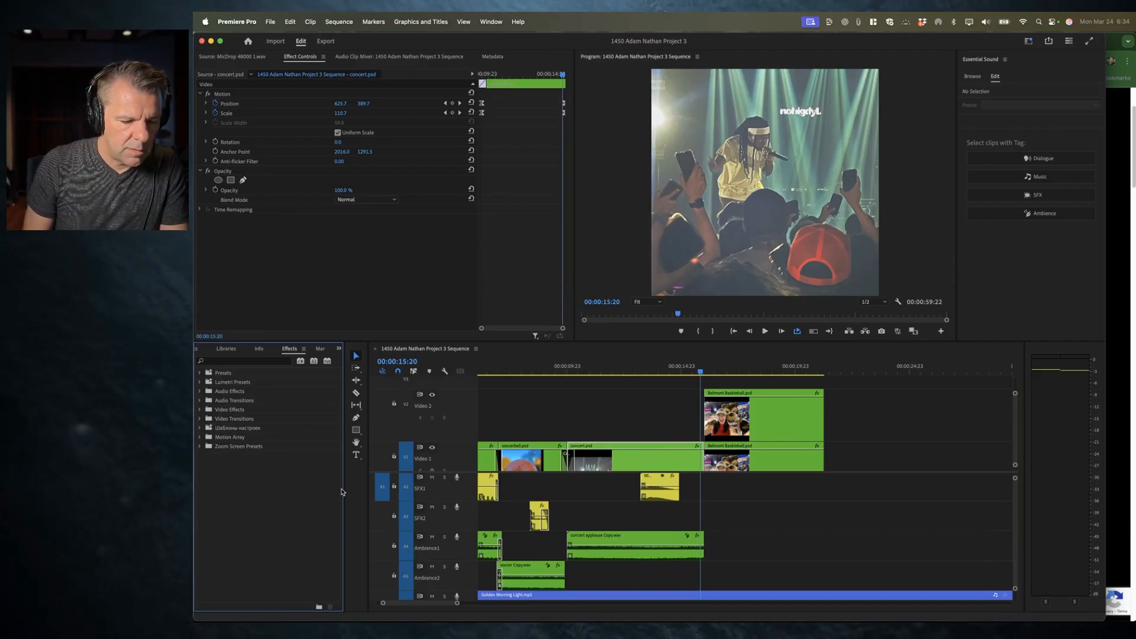
drag(343, 488, 457, 485)
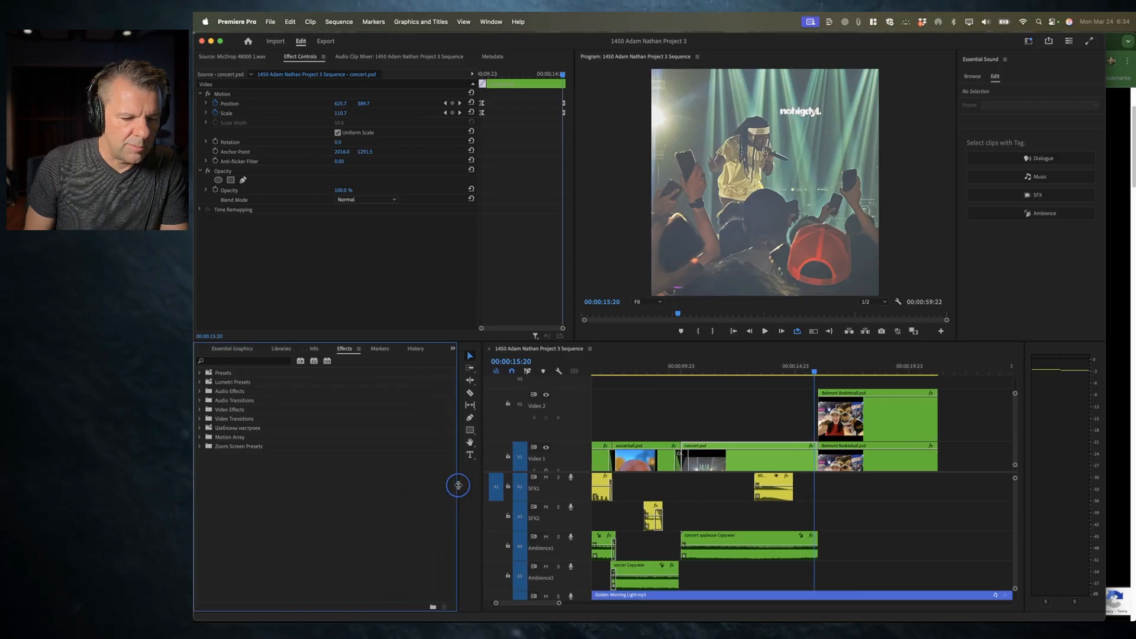
Step: Import the FILM+CRUX+Transitions+Vol.+1.prfpset preset file into the Effects panel from the project folder
click(262, 480)
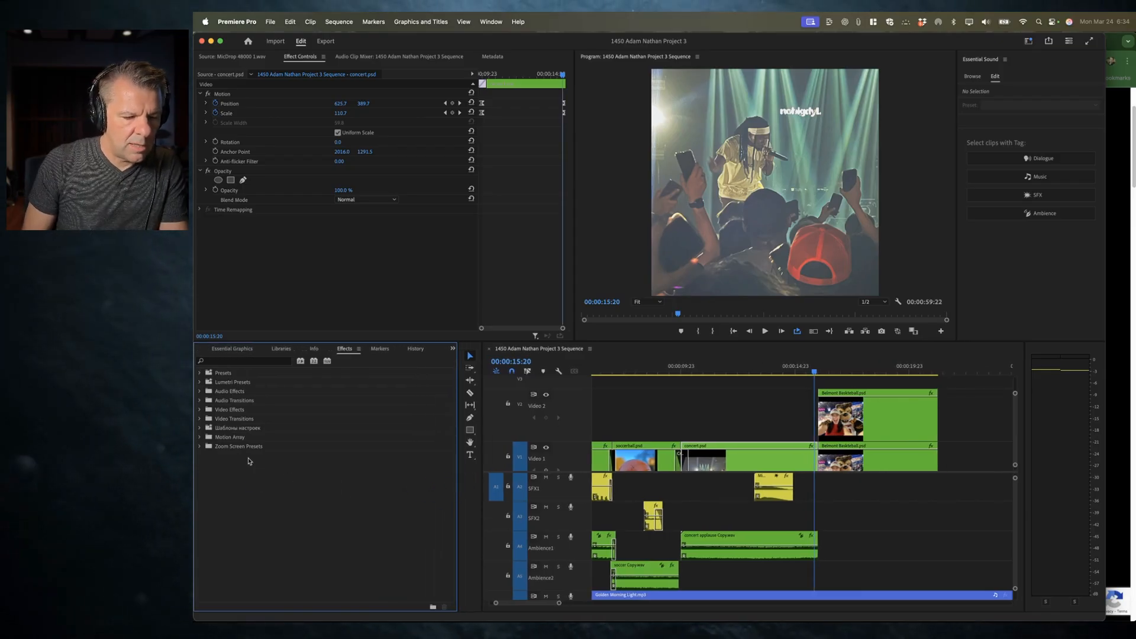
click(358, 350)
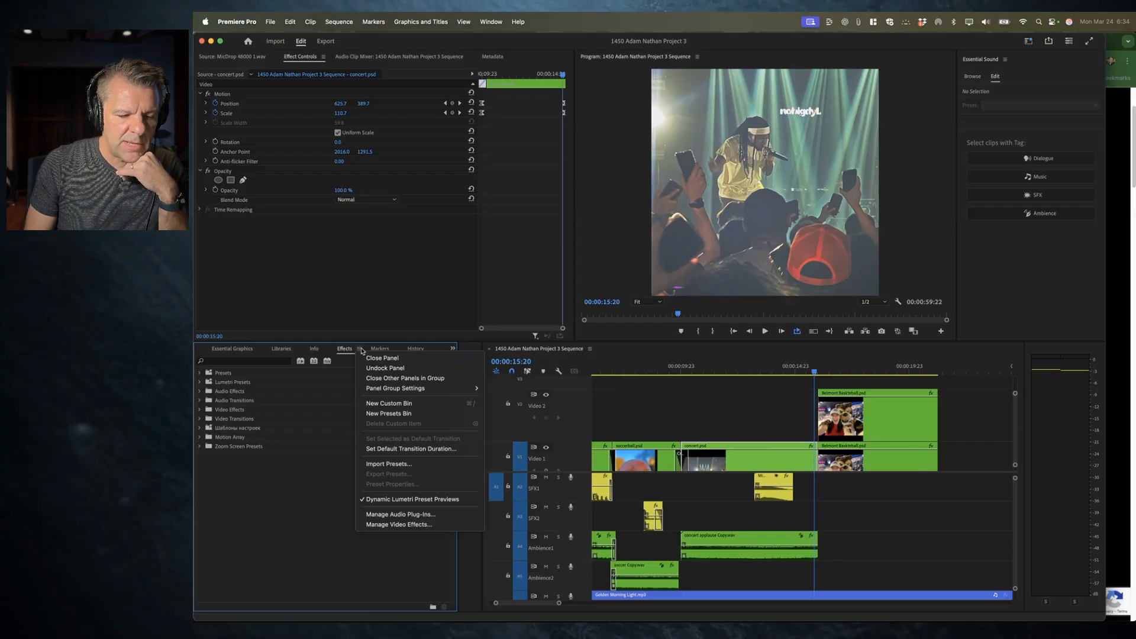
click(404, 465)
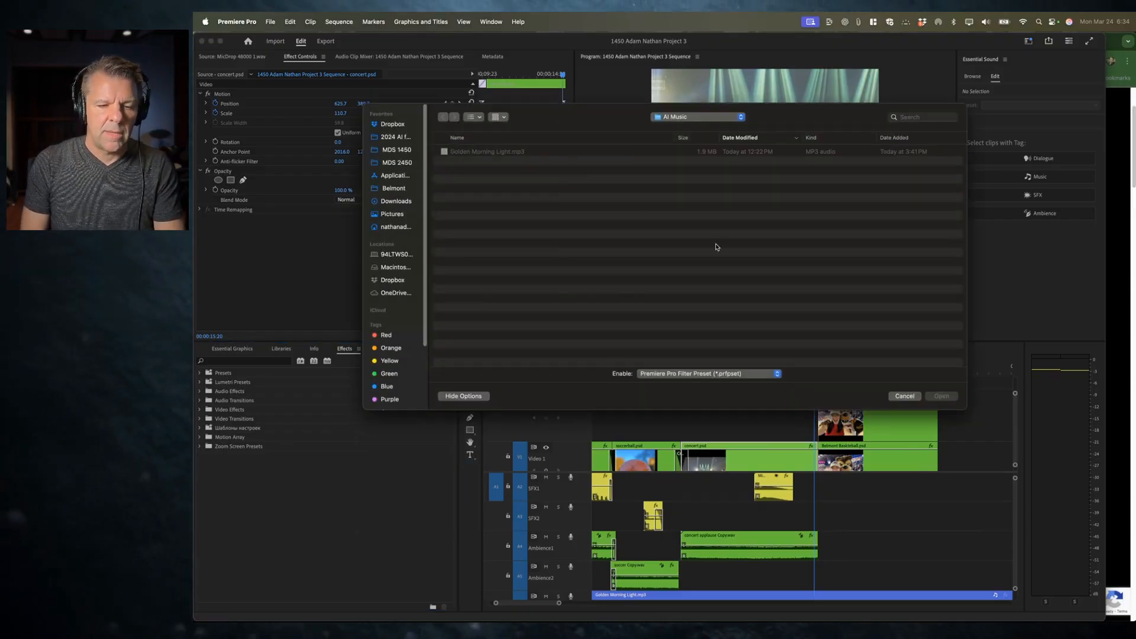
key(super+Tab)
drag(715, 237, 465, 197)
click(543, 115)
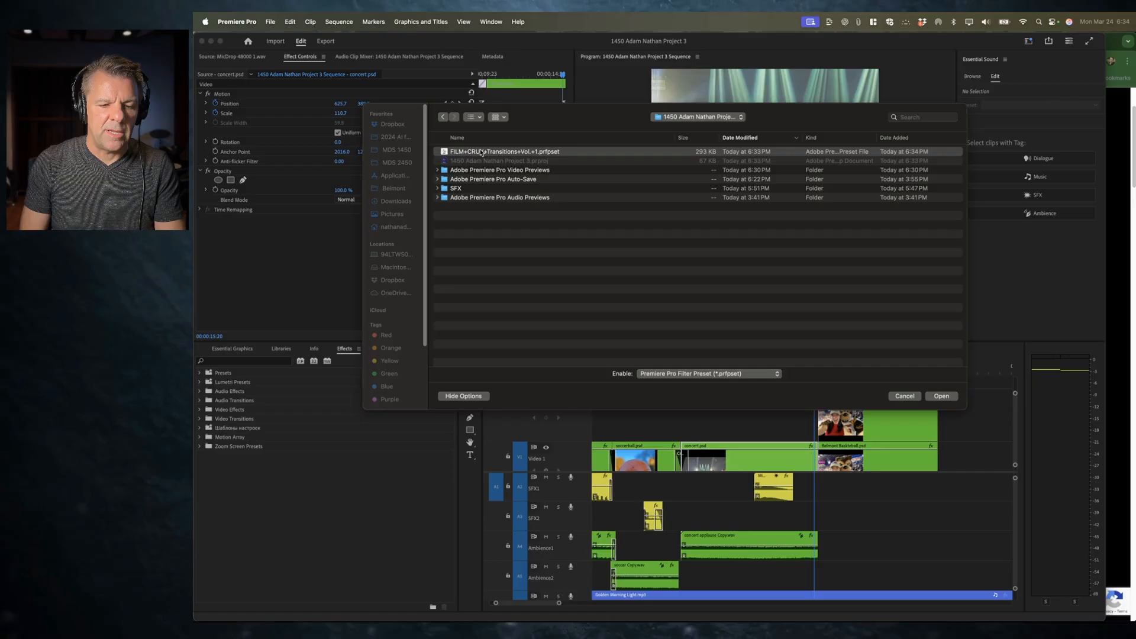
click(941, 396)
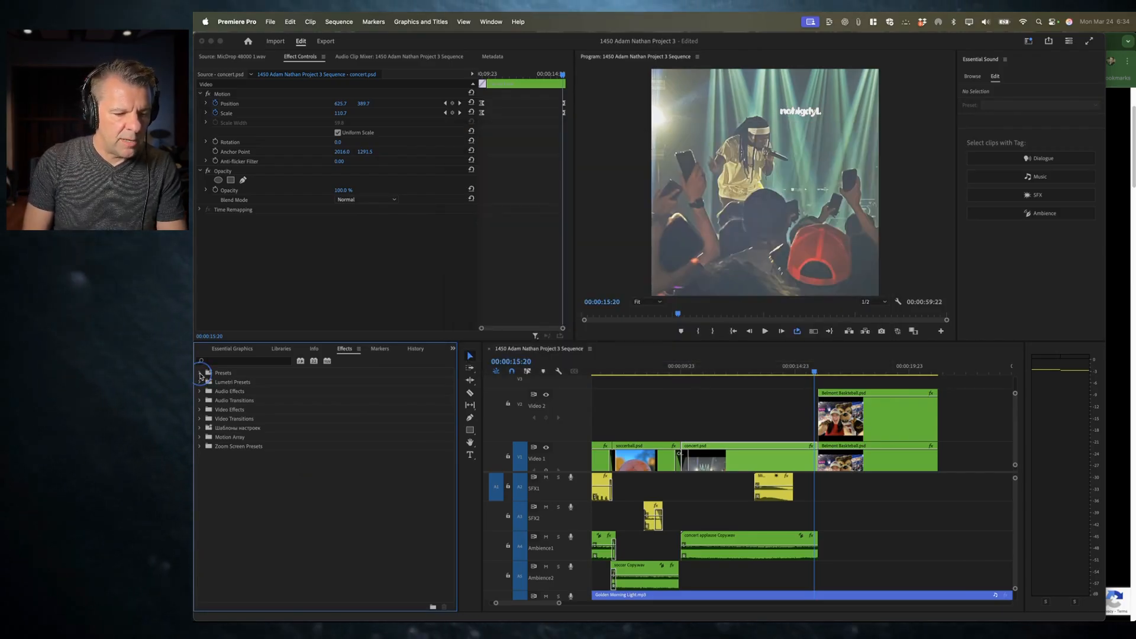
Step: Expand the Presets folder and its FILM CRUX Transitions Vol. 1 bin to view the imported presets
click(200, 374)
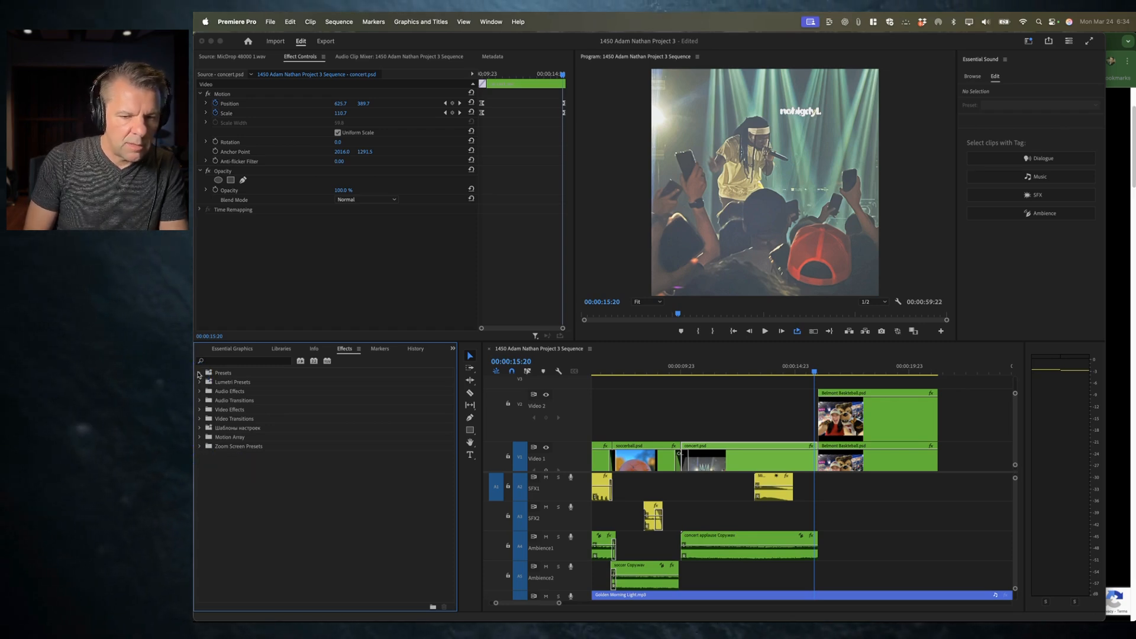
double_click(227, 374)
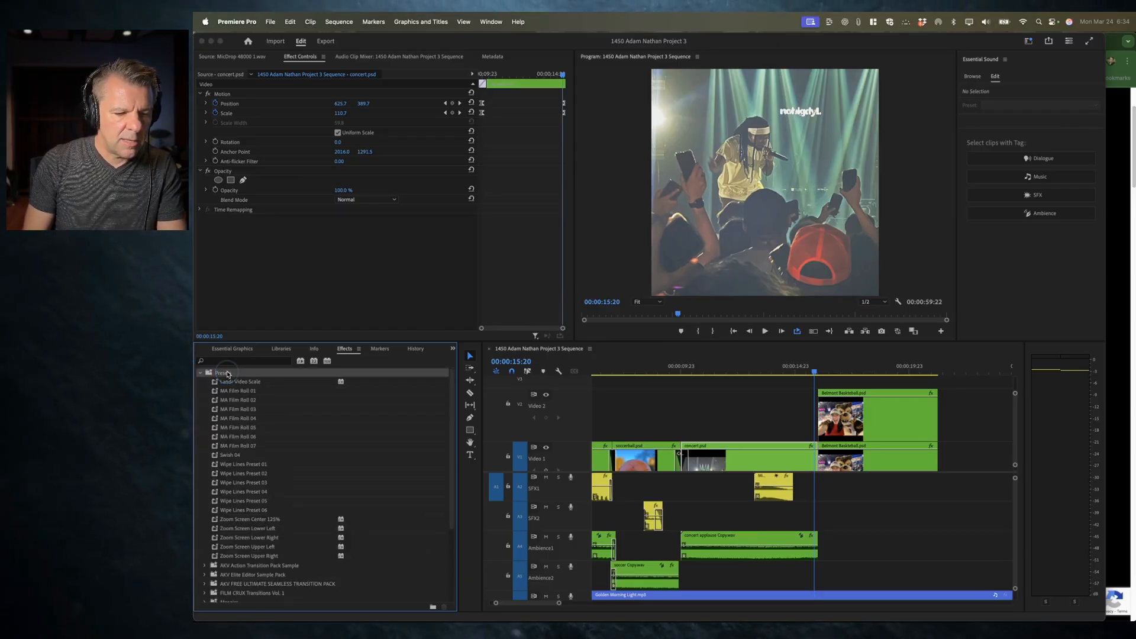
scroll(283, 433, down, 3)
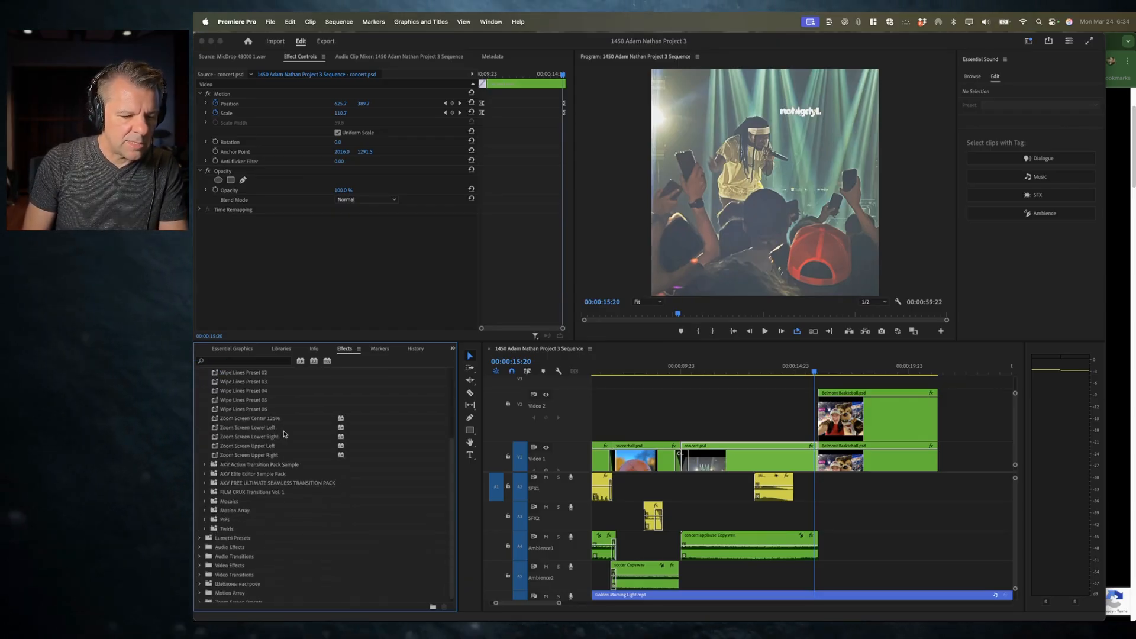
scroll(231, 414, down, 1)
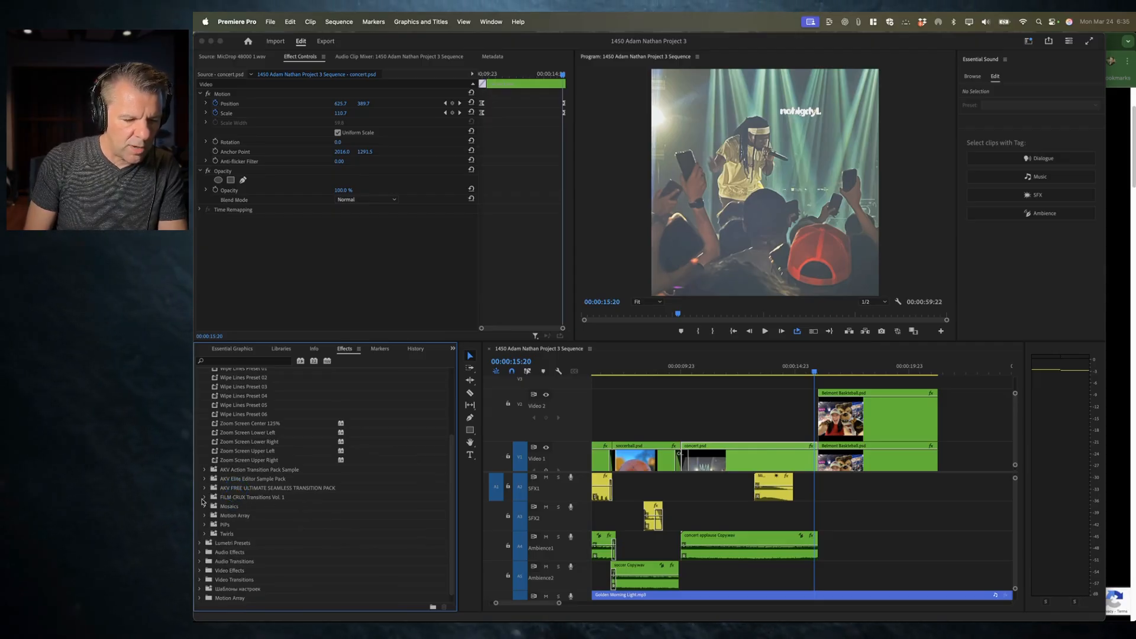
key(super+Tab)
key(super+Tab)
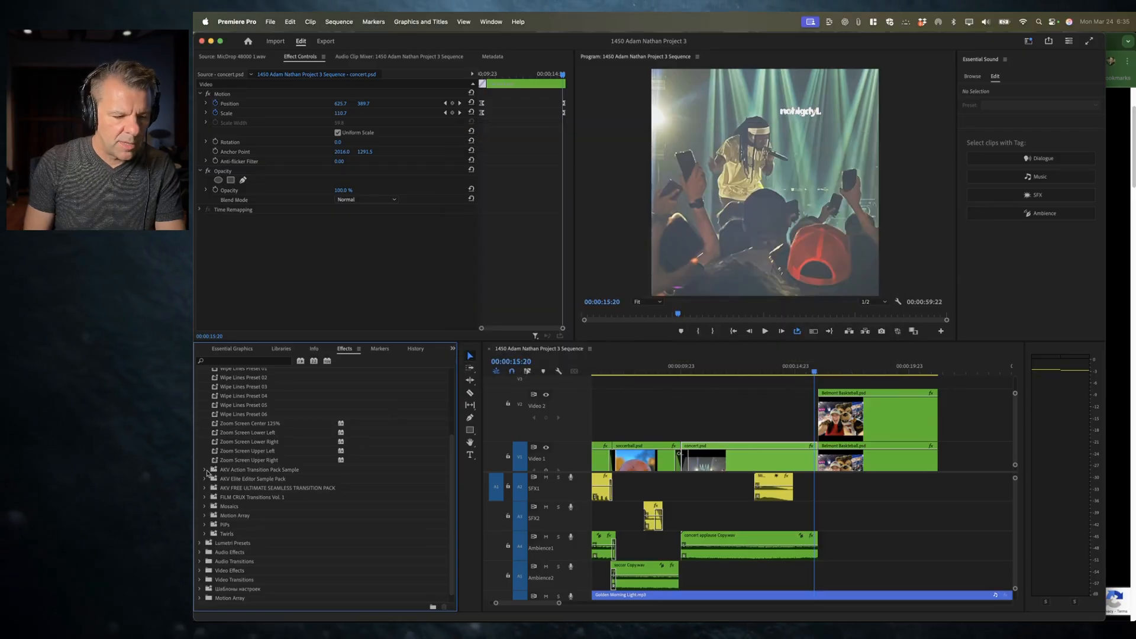
click(206, 497)
scroll(294, 500, down, 5)
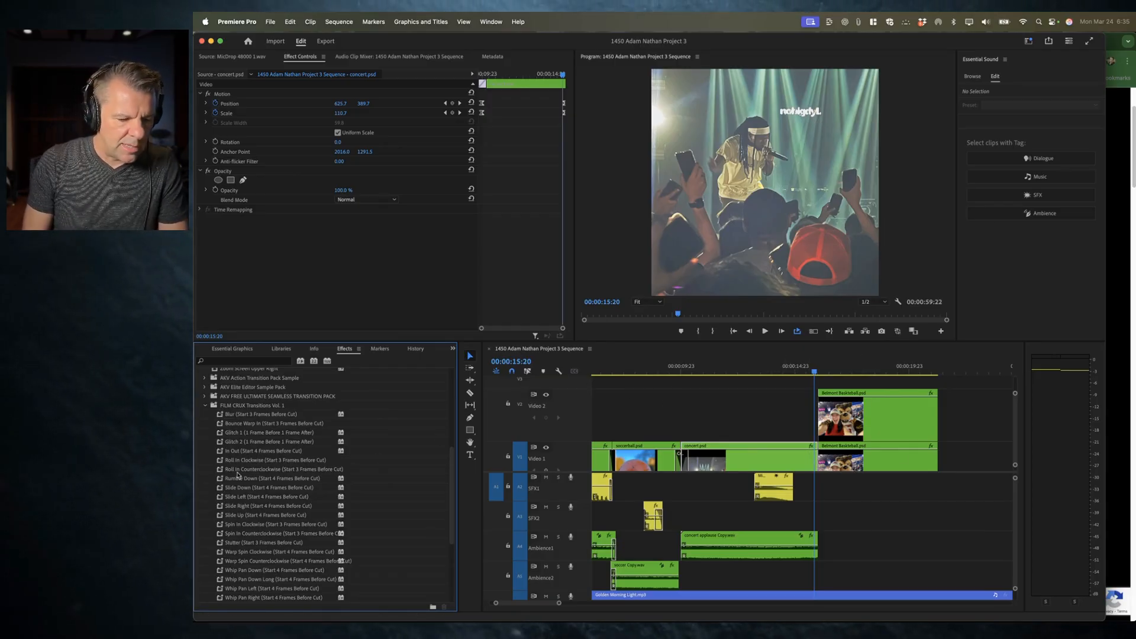
Step: Apply the Glitch 1 (1 Frame Before 1 Frame After) preset to the Belmont Basketball clip on Video 2 and scrub through it
drag(236, 435, 823, 416)
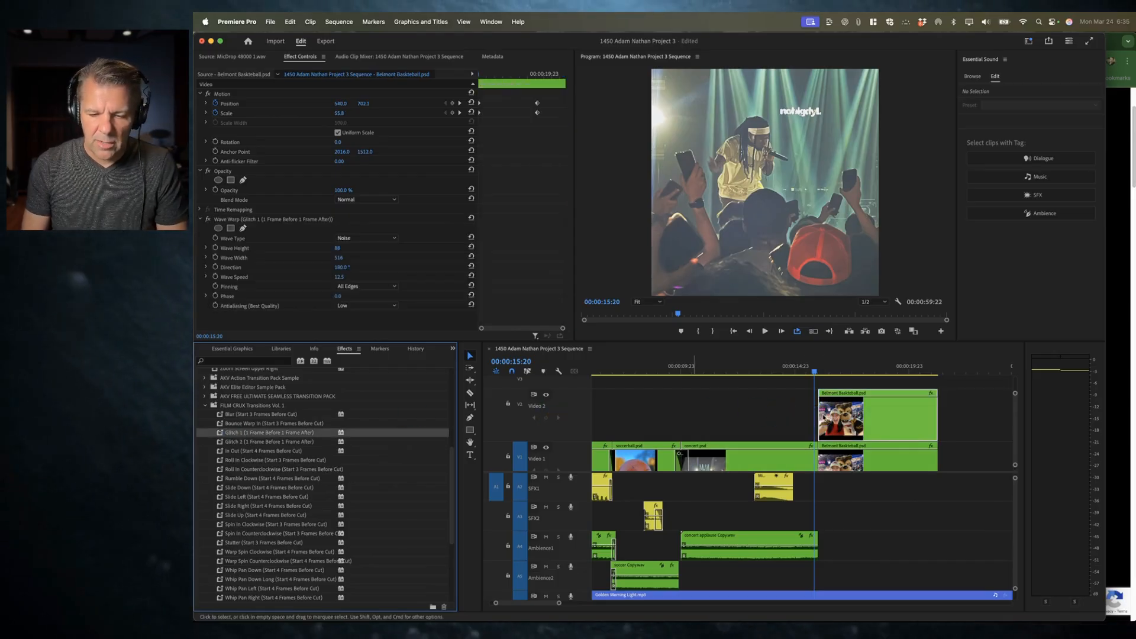
click(840, 371)
drag(840, 372, 852, 371)
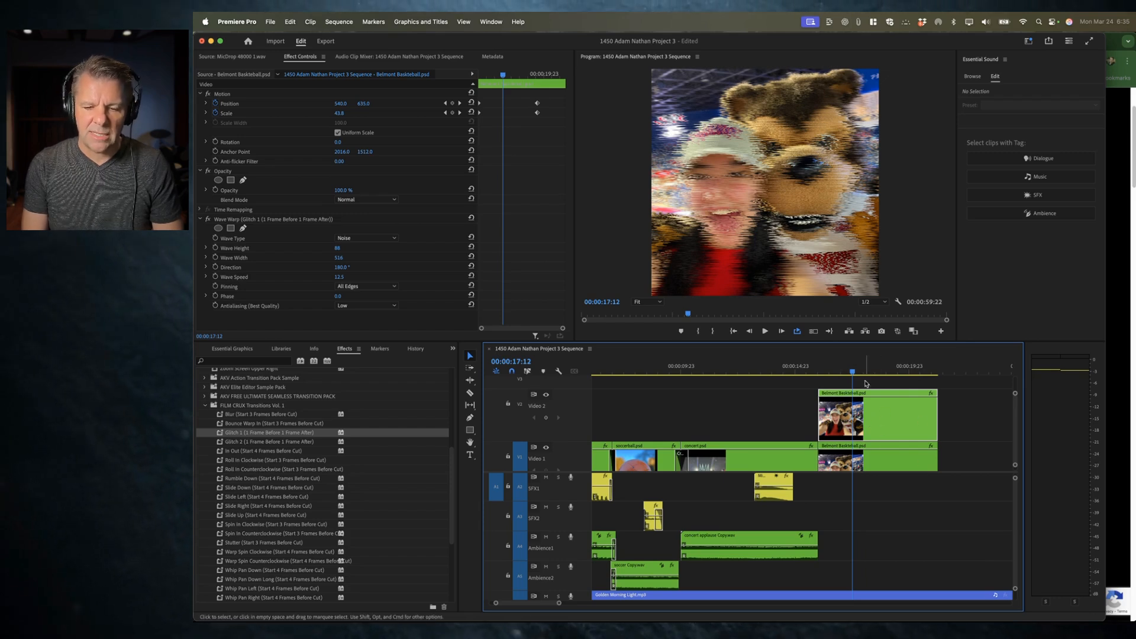
Step: Undo the Glitch 1 preset applied to the Belmont Basketball clip
key(super+z)
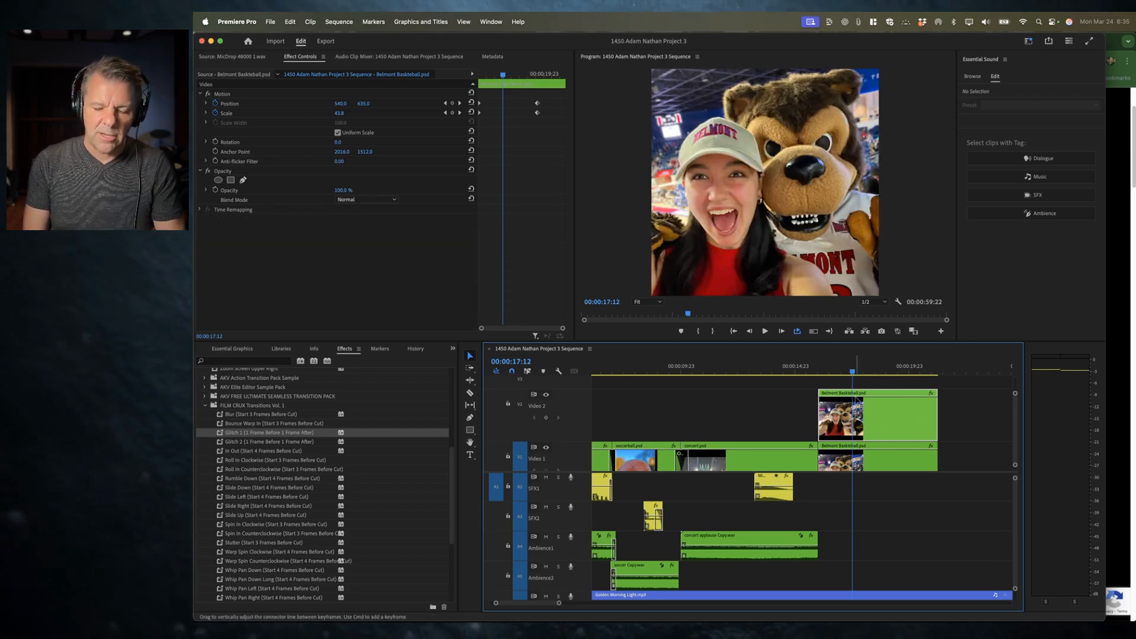
key(shift+minus)
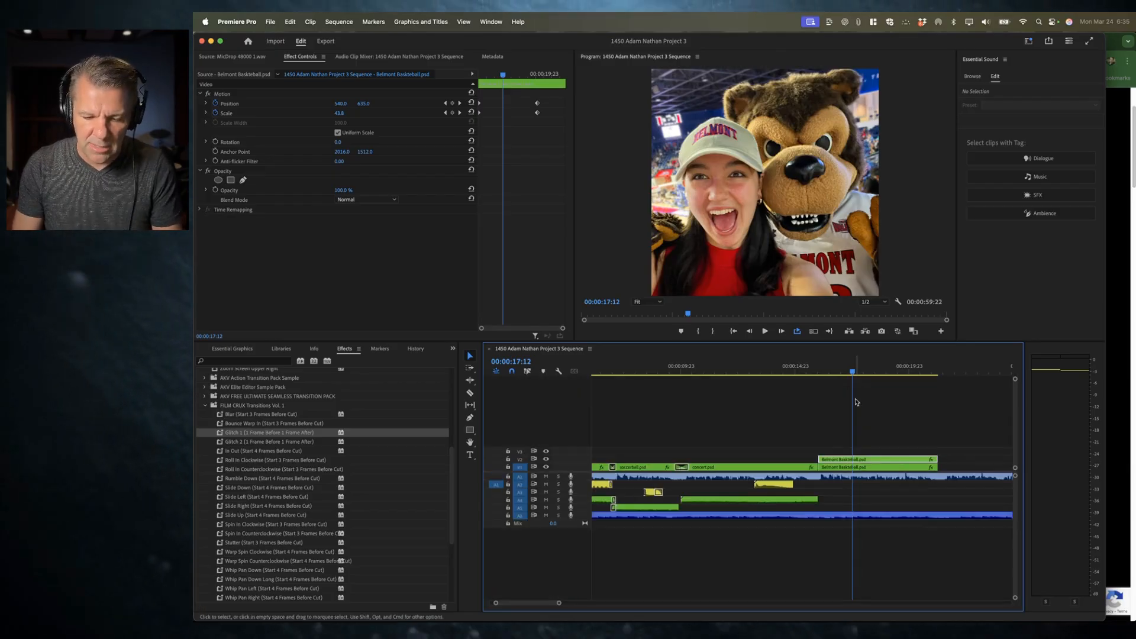
click(827, 436)
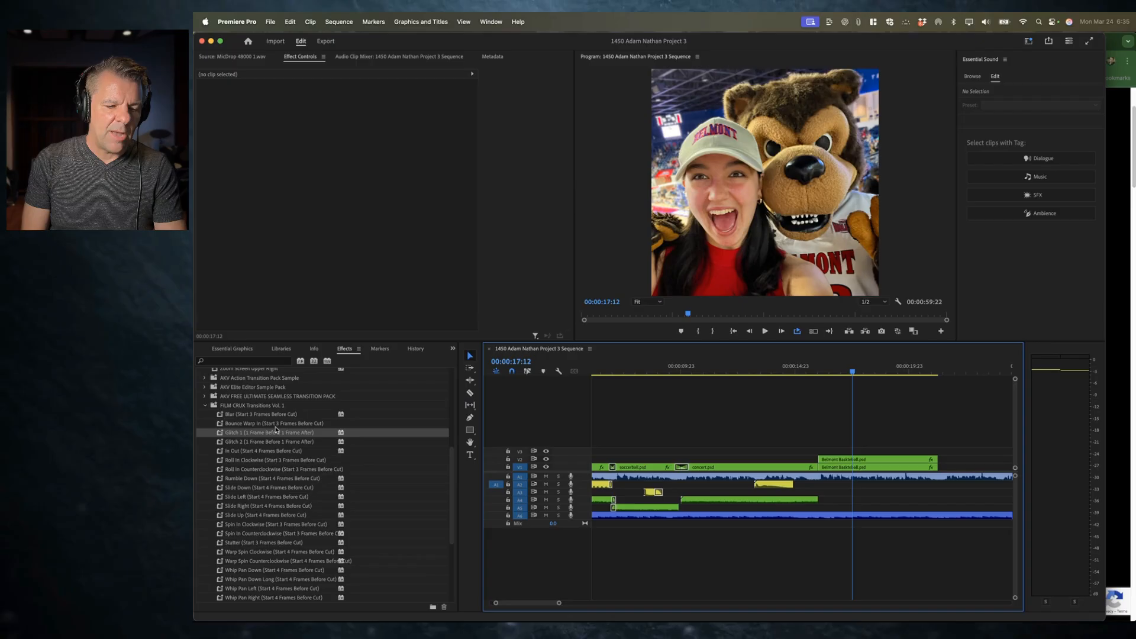
Step: Create a new 1080 × 1080 adjustment layer at 23.976 fps in the project panel
key(shift+1)
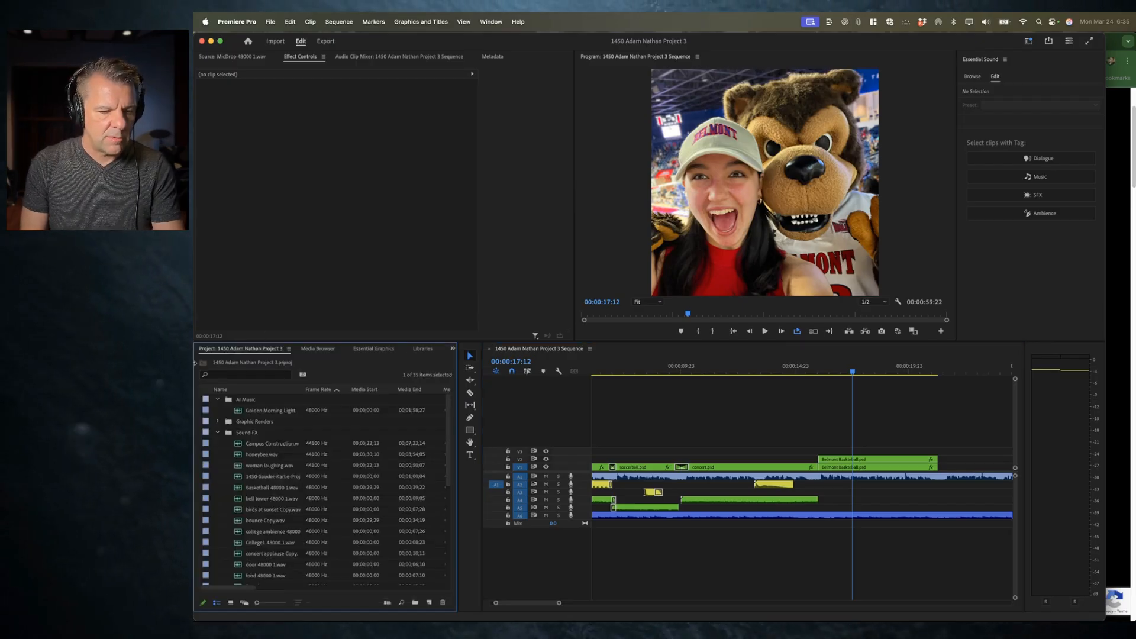
click(219, 433)
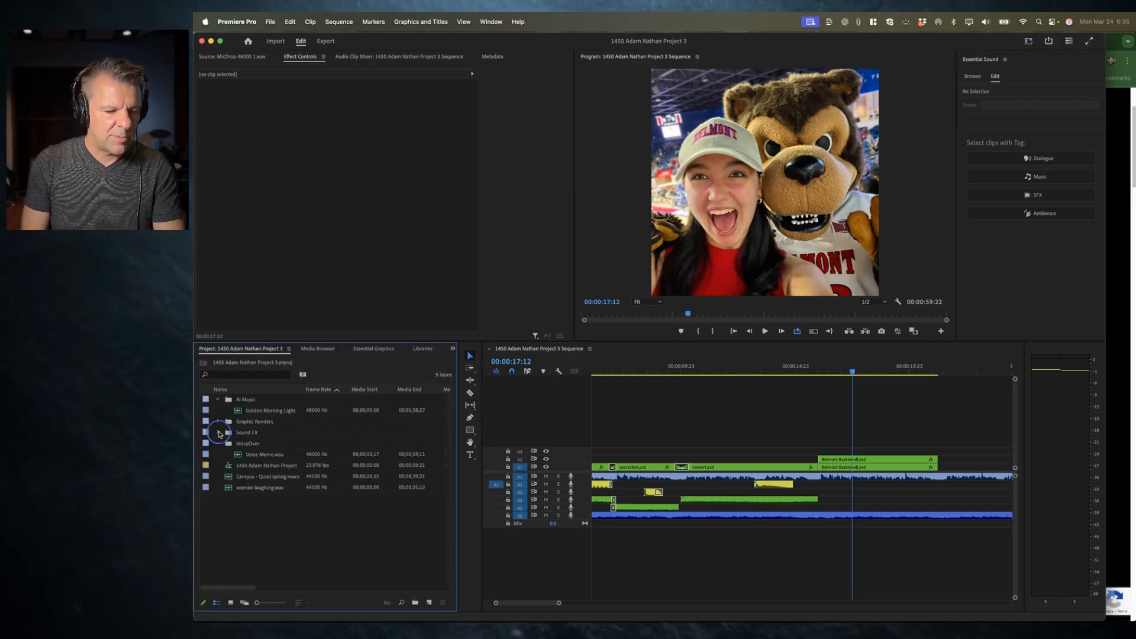
click(218, 400)
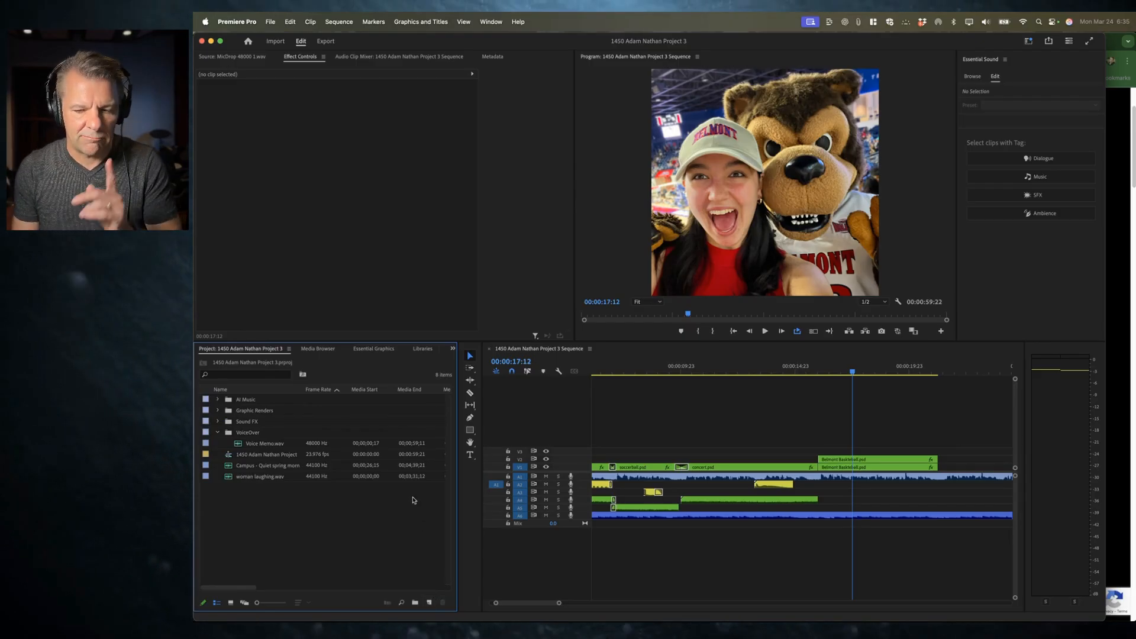
click(430, 603)
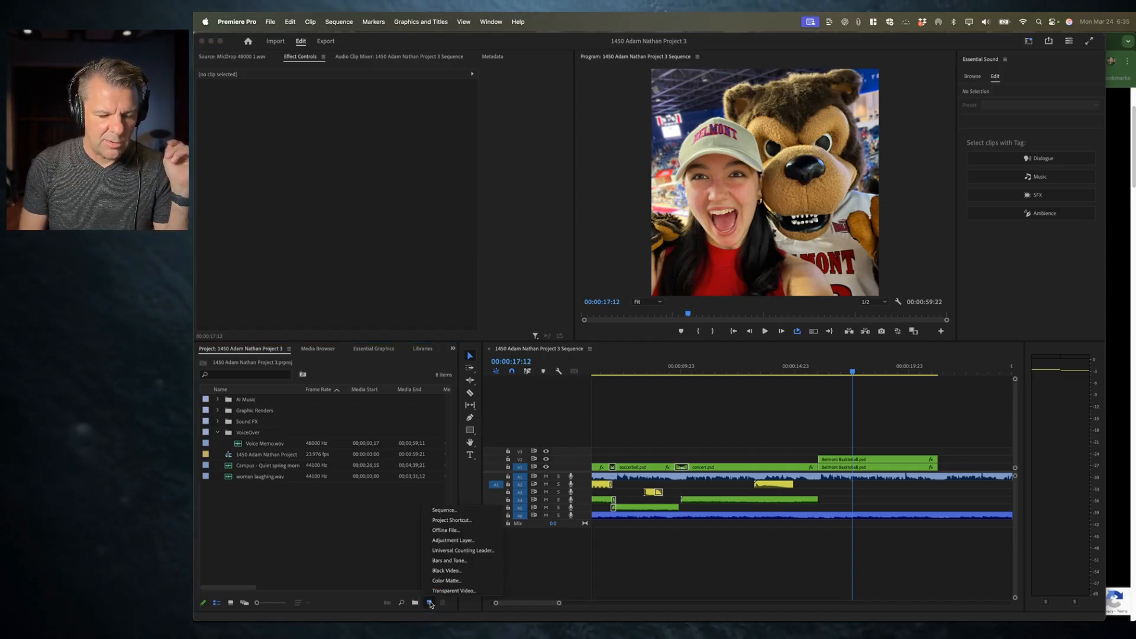
click(455, 541)
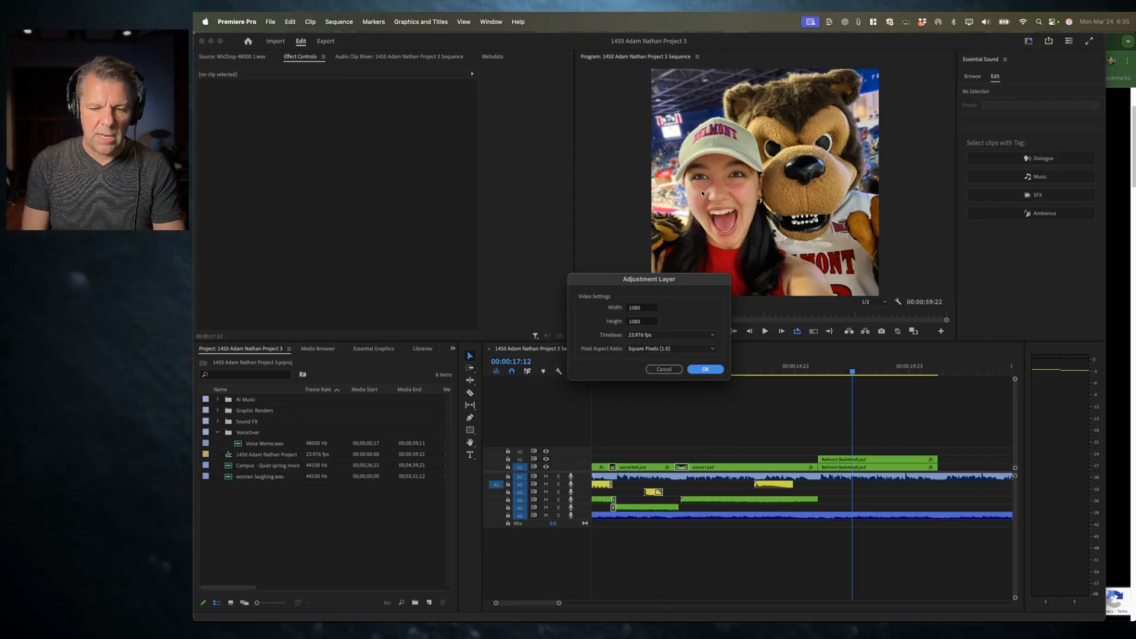
click(706, 369)
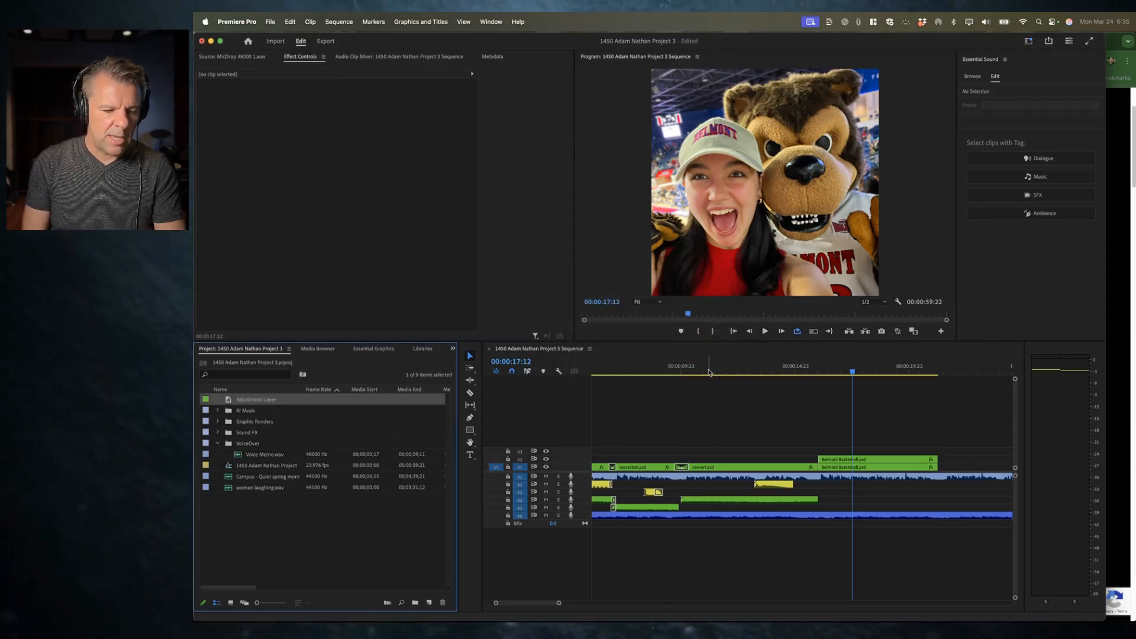
Step: Rename the adjustment layer as Transition Adjustment Layer
click(257, 401)
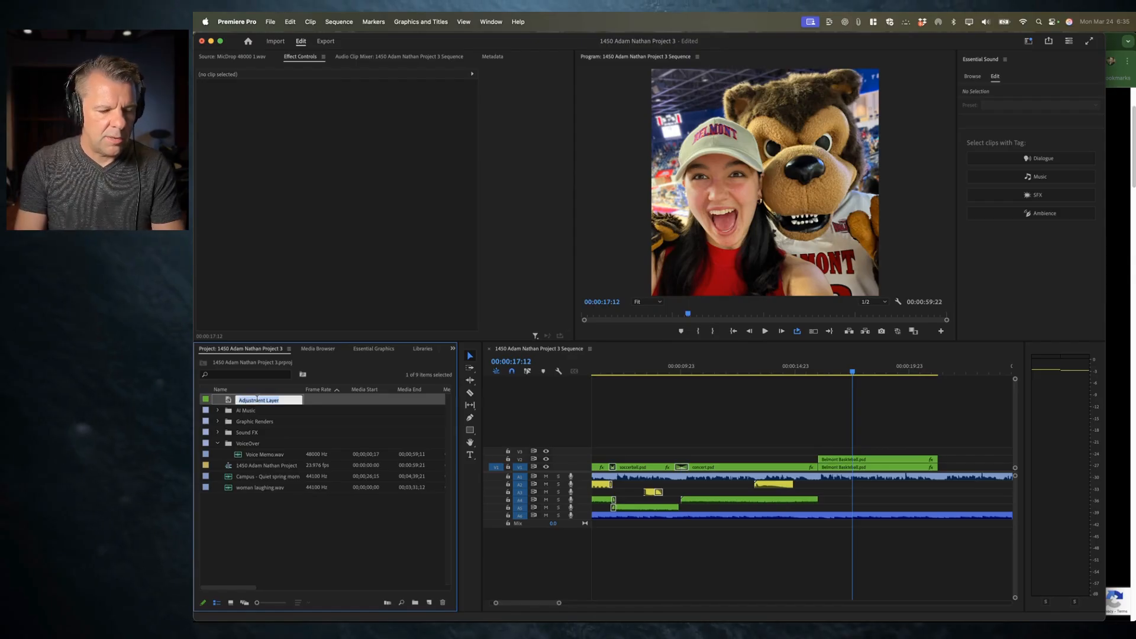
key(Left)
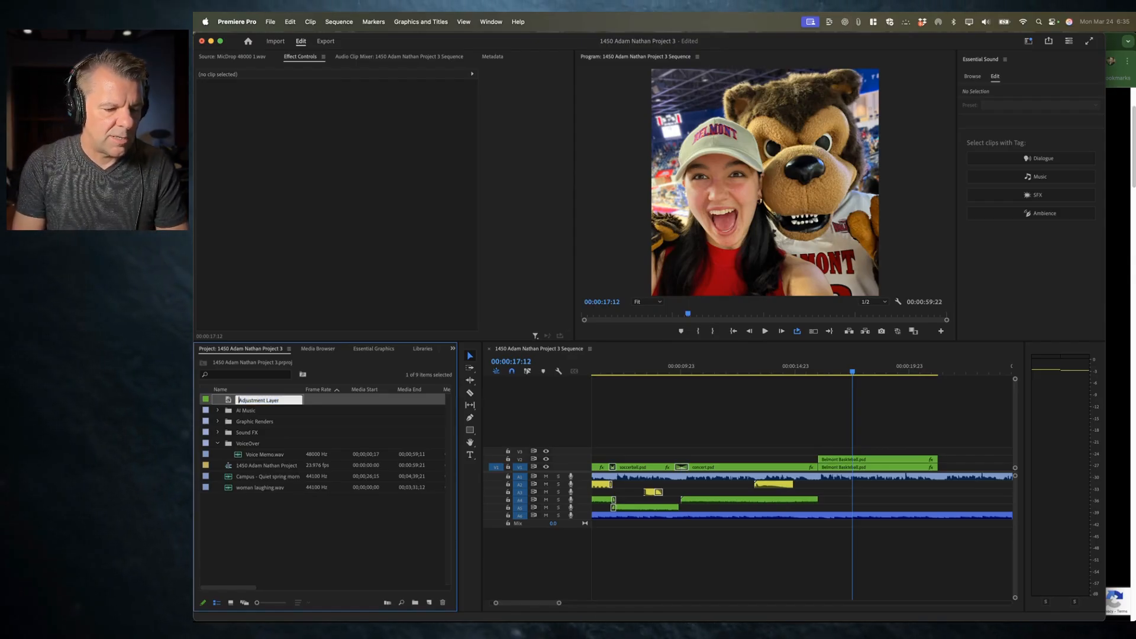
key(Return)
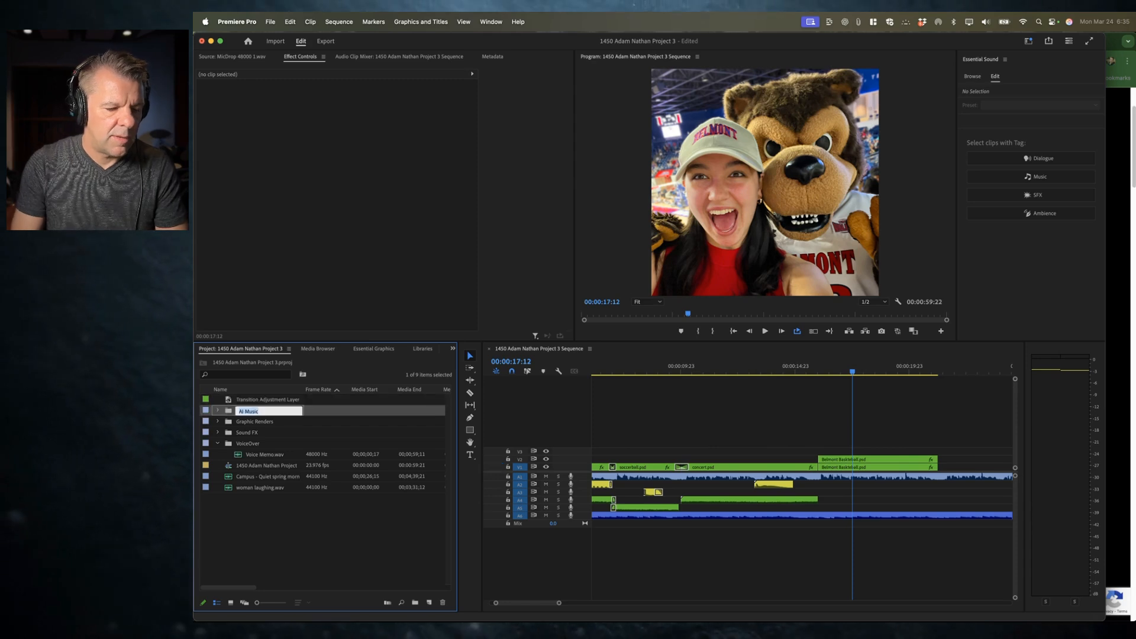
Step: Place the Transition Adjustment Layer on Video 3 and trim it to straddle the cut into the Belmont Basketball clip
click(256, 499)
click(256, 403)
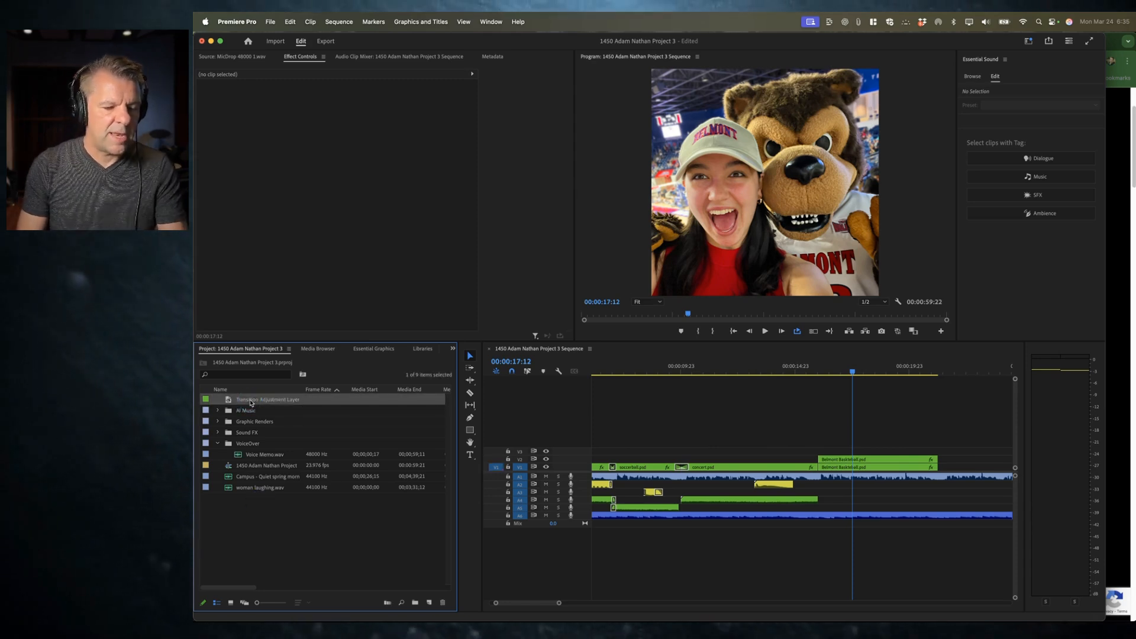
drag(230, 402, 764, 453)
drag(865, 451, 828, 452)
drag(757, 451, 807, 451)
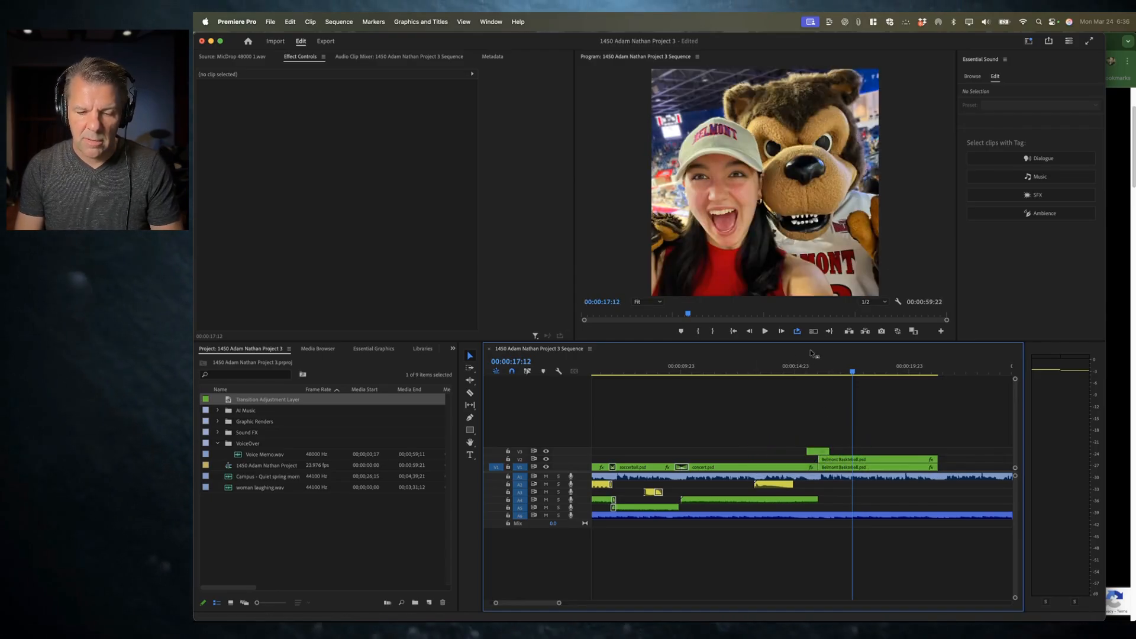
click(802, 362)
key(shift+equal)
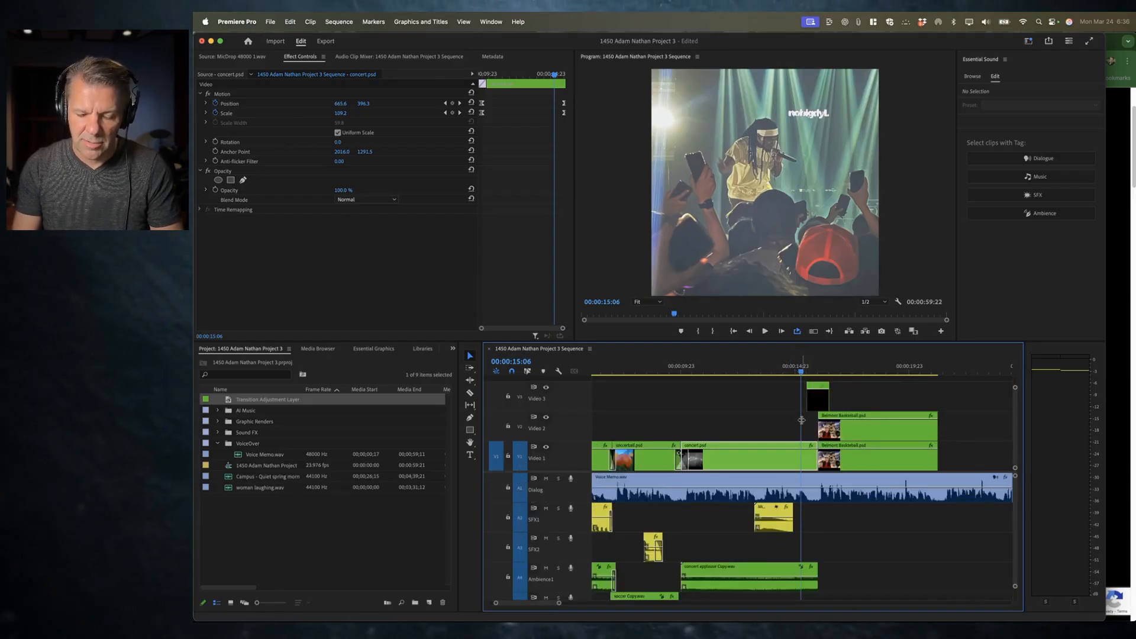
key(equal)
drag(825, 402, 874, 404)
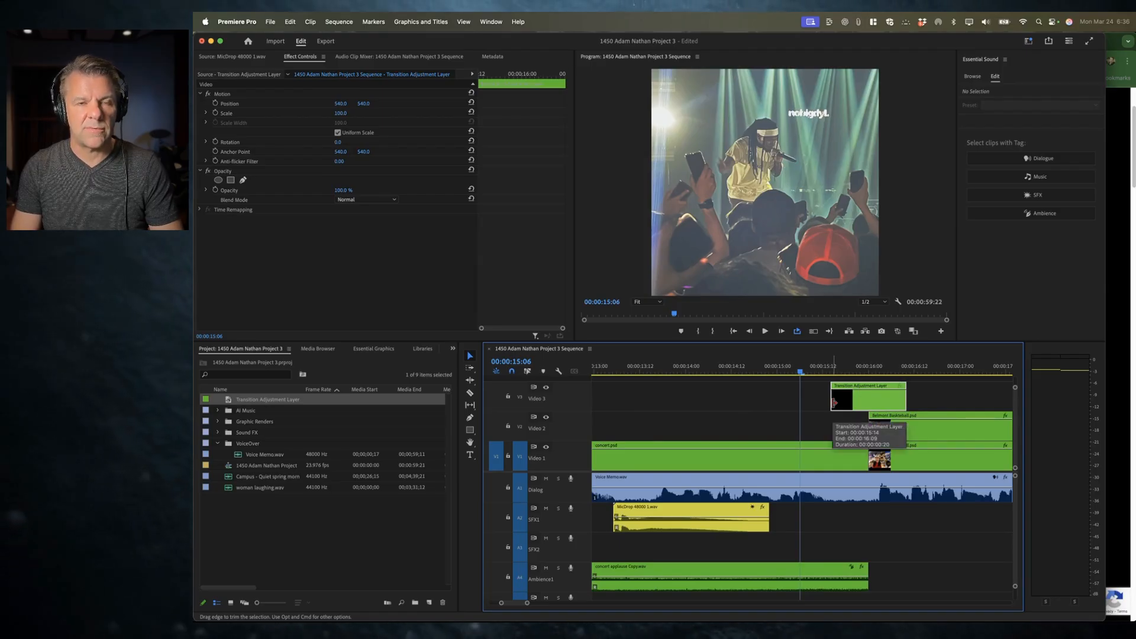
drag(835, 402, 867, 402)
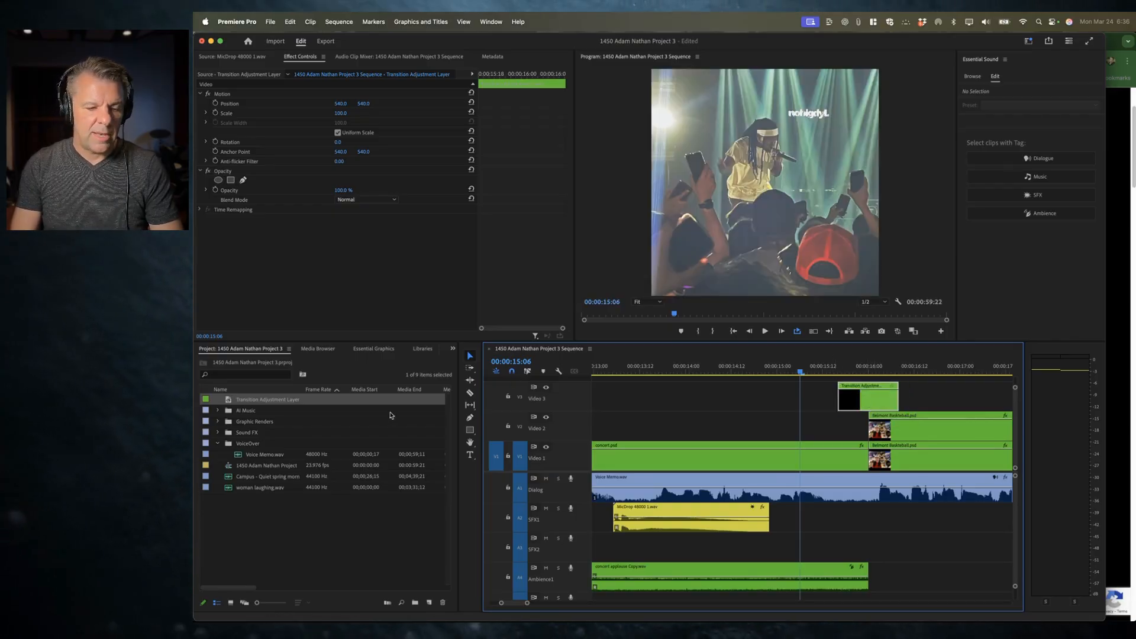
Step: Apply the Glitch 1 (1 Frame Before 1 Frame After) preset to the adjustment layer and play the cut
key(shift+5)
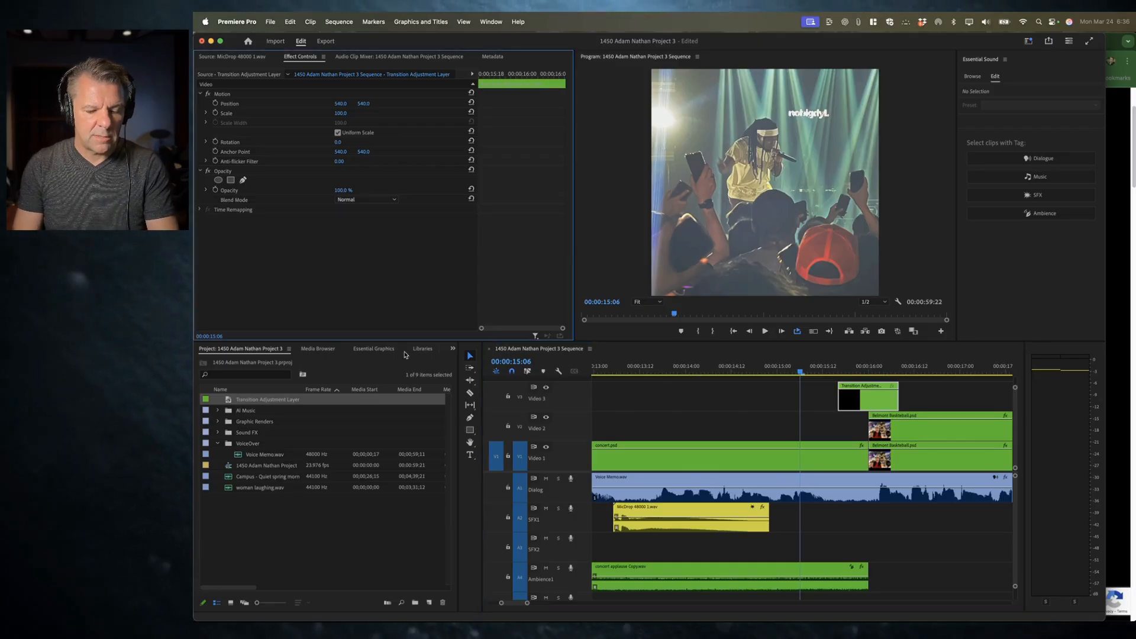
key(shift+7)
drag(230, 435, 871, 399)
click(788, 367)
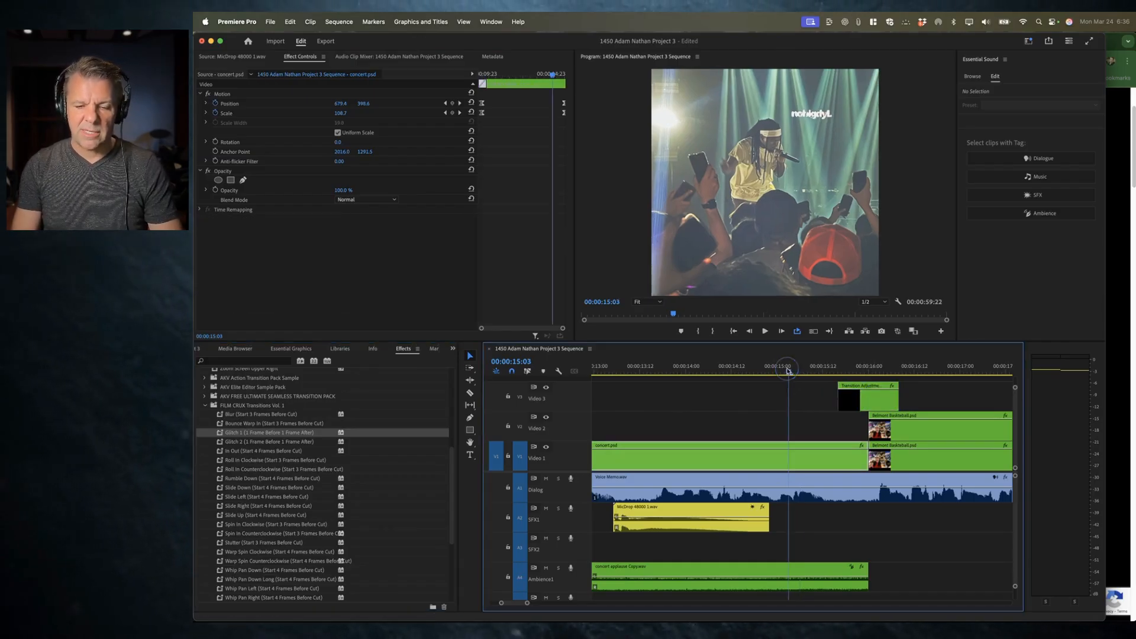
click(686, 368)
key(space)
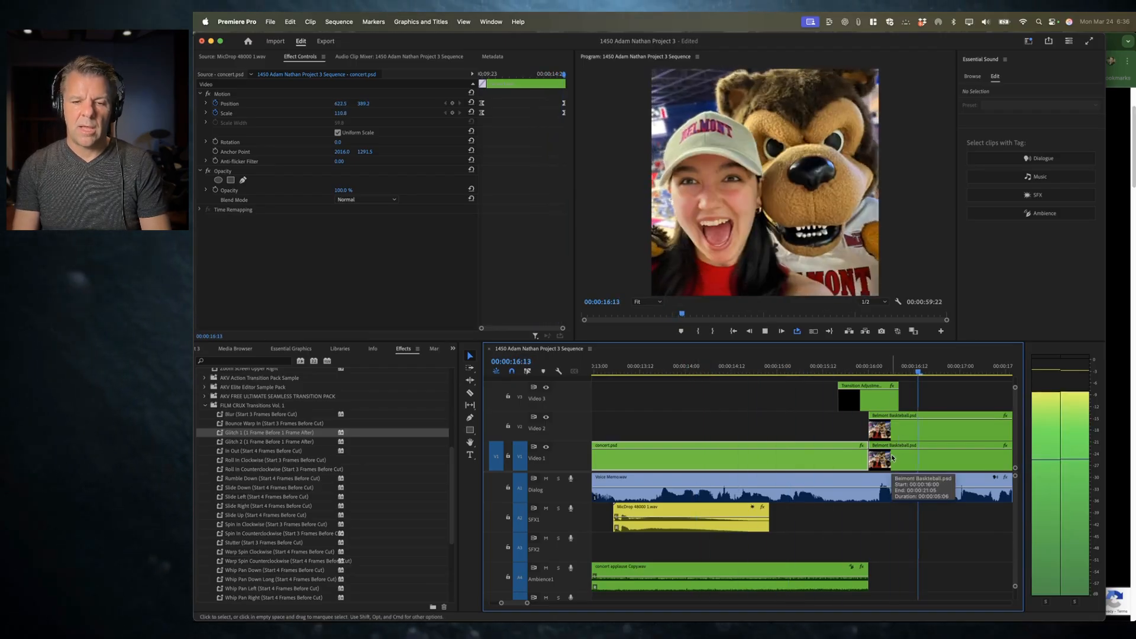
key(space)
Step: Set the adjustment layer's Wave Warp pinning to Center and its phase to 41°
click(834, 366)
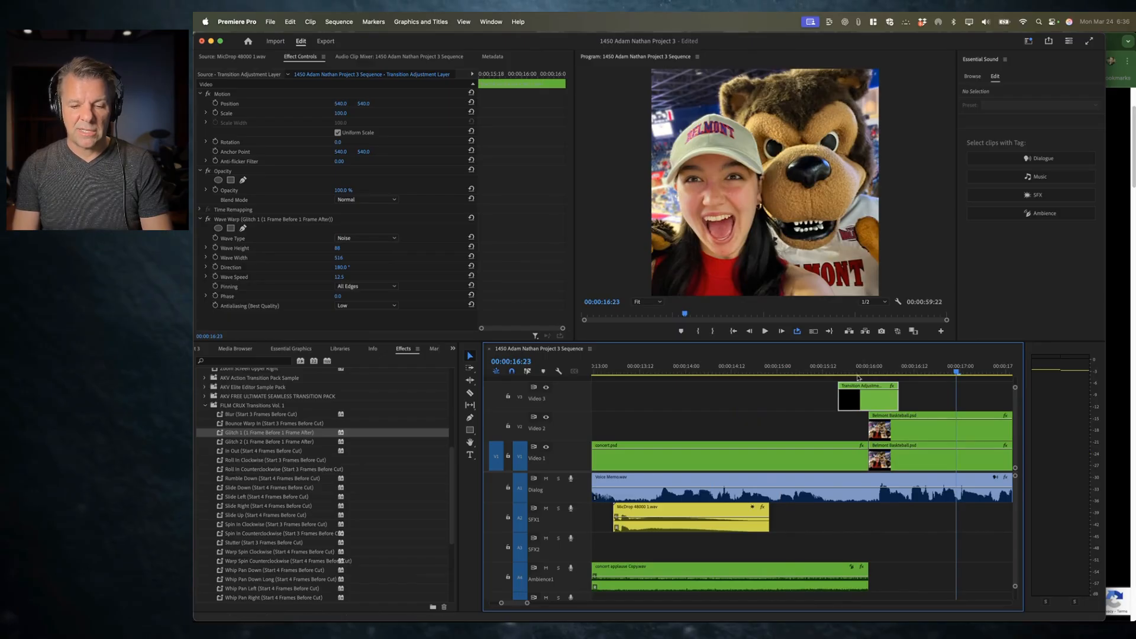
drag(836, 368, 884, 376)
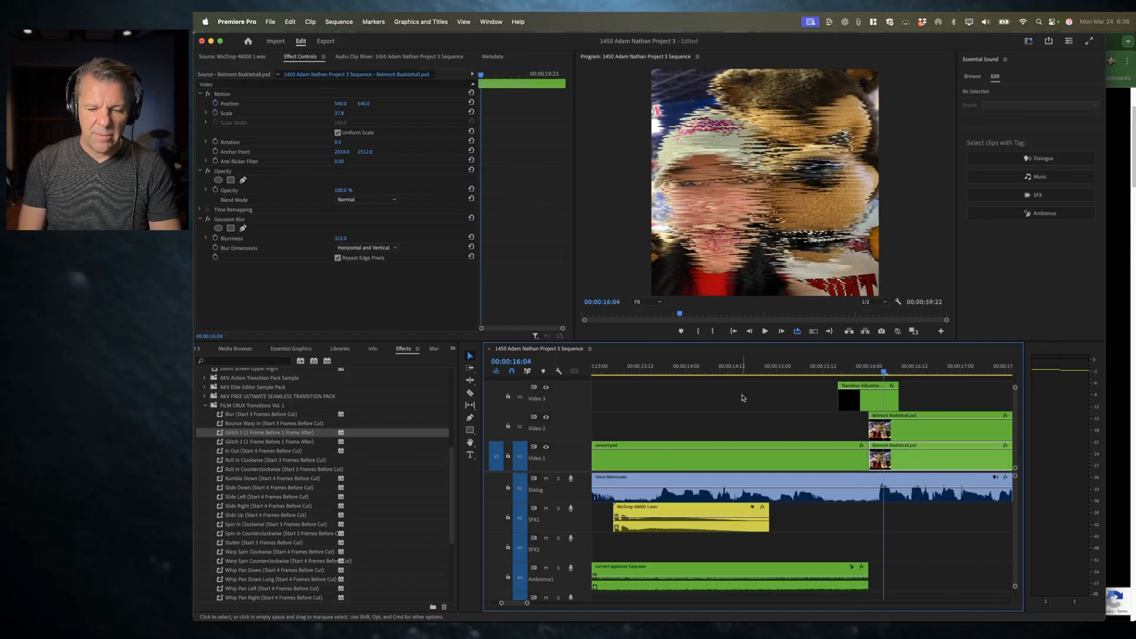
click(864, 401)
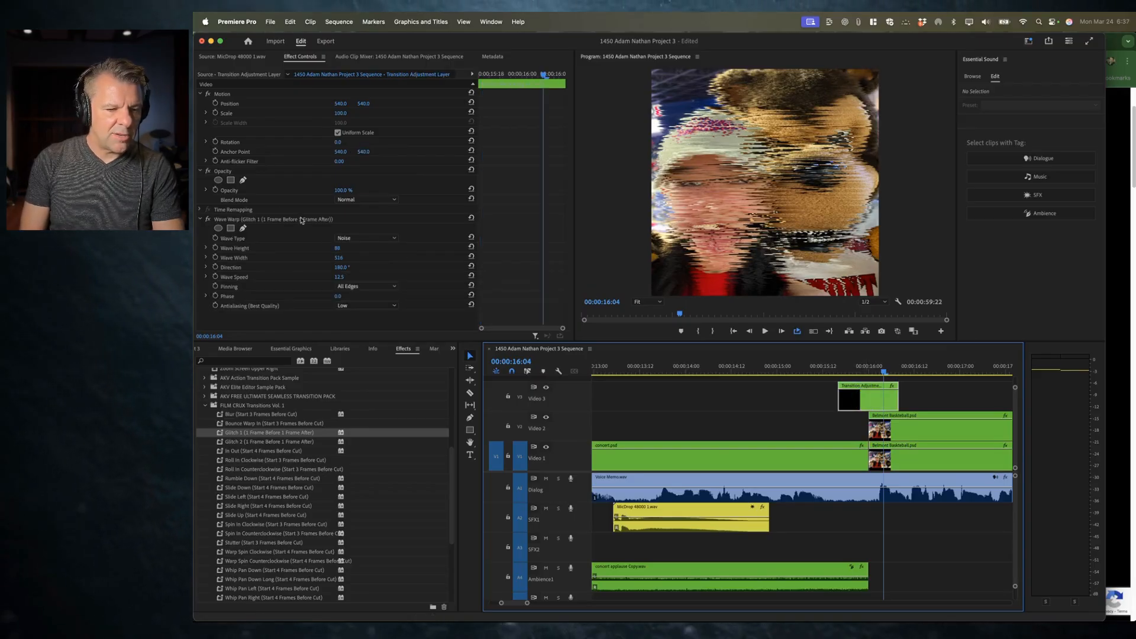
click(201, 94)
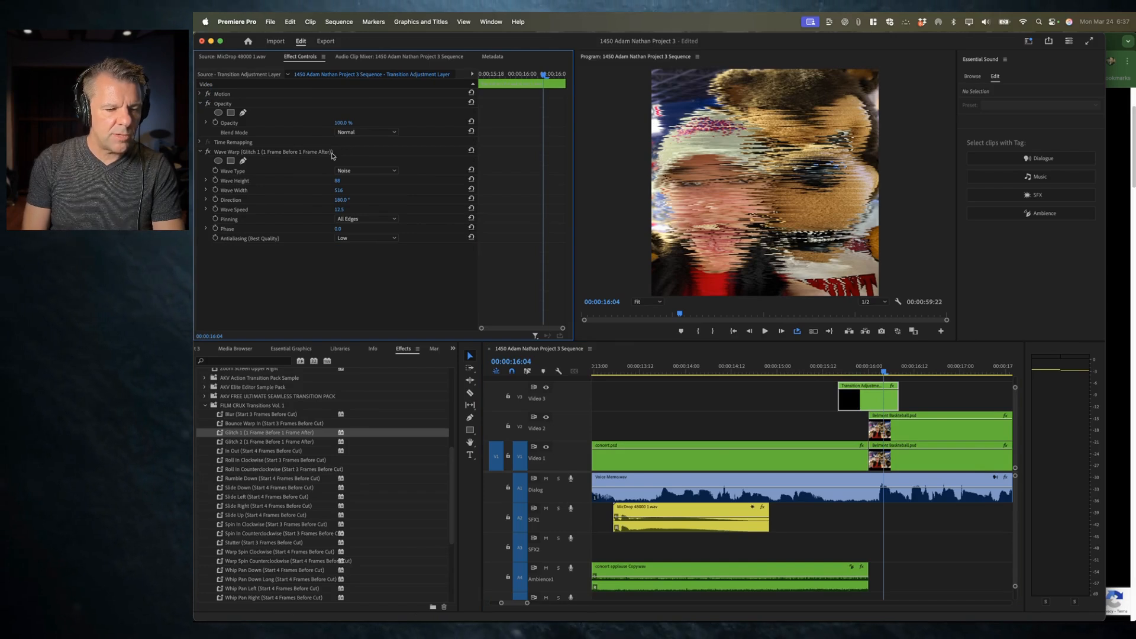
click(364, 218)
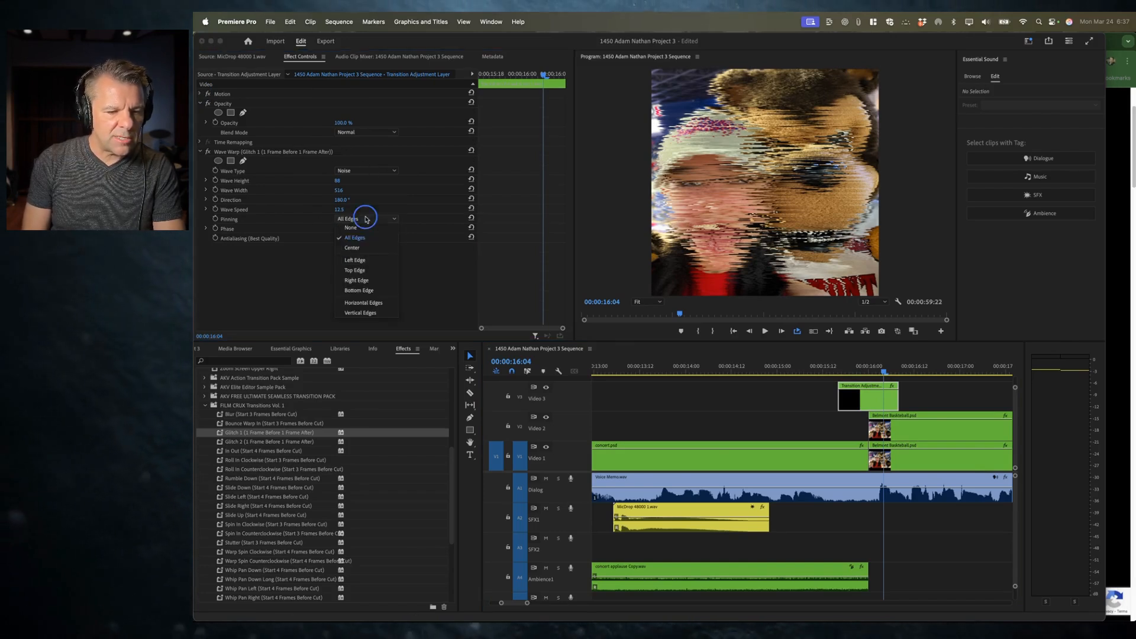
click(362, 248)
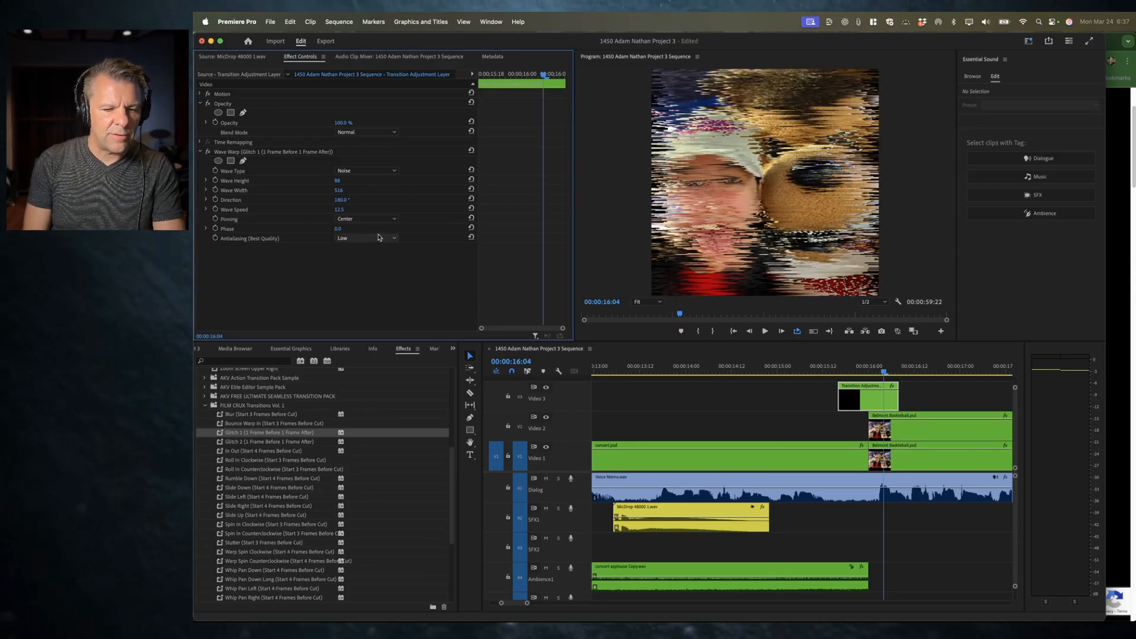
drag(338, 228, 352, 230)
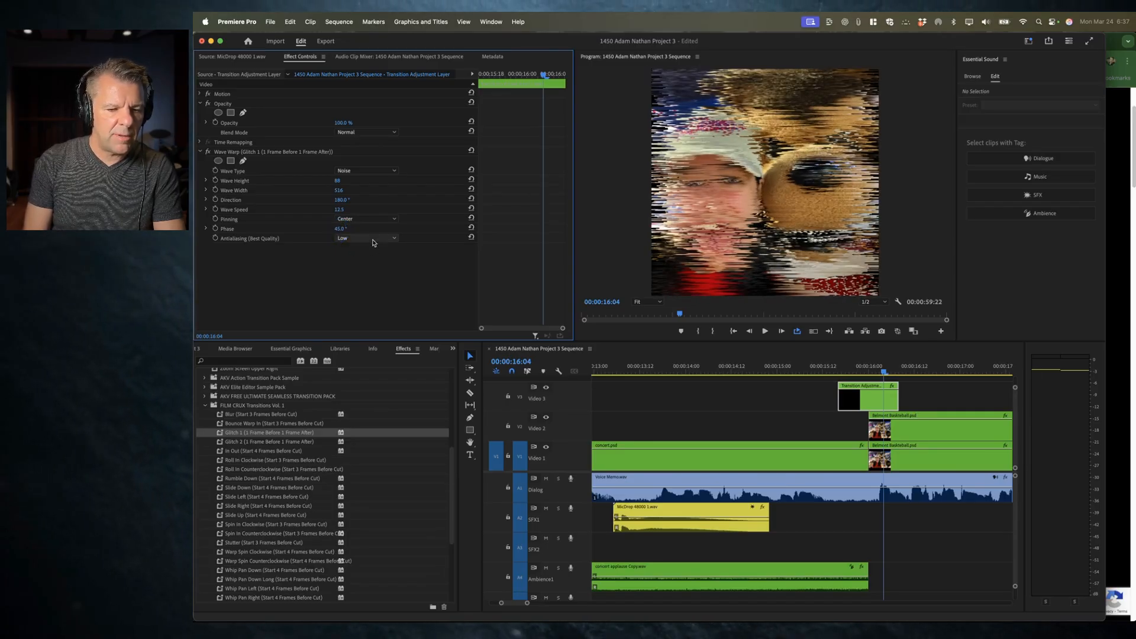
Step: Try the Square and then Sine wave types on the Wave Warp and play the transition
click(353, 172)
click(369, 187)
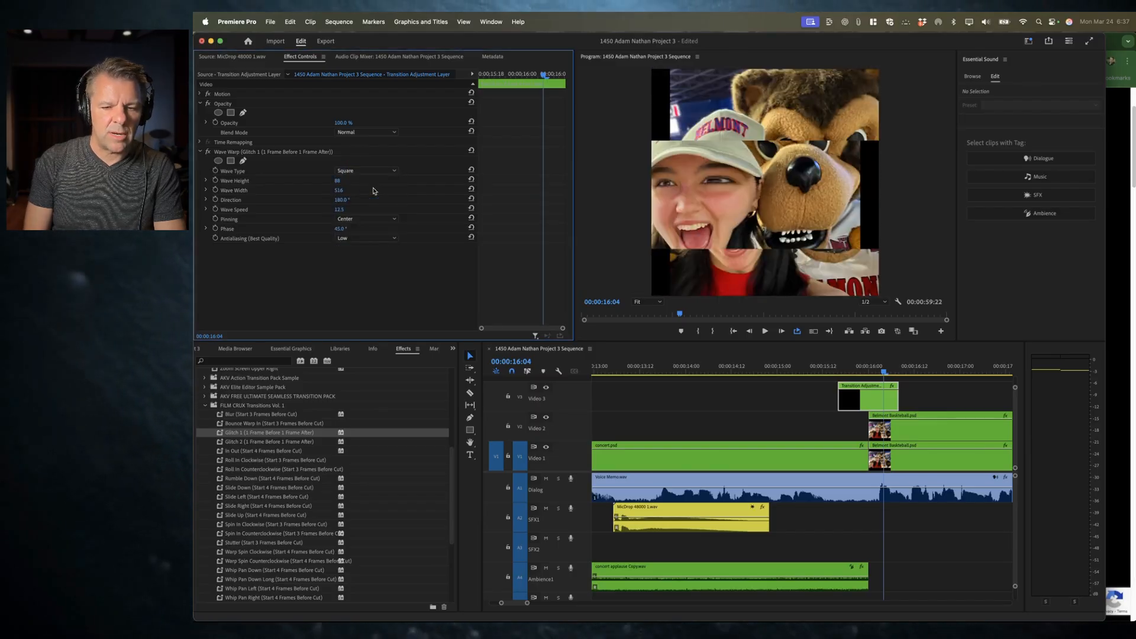
click(355, 171)
click(357, 178)
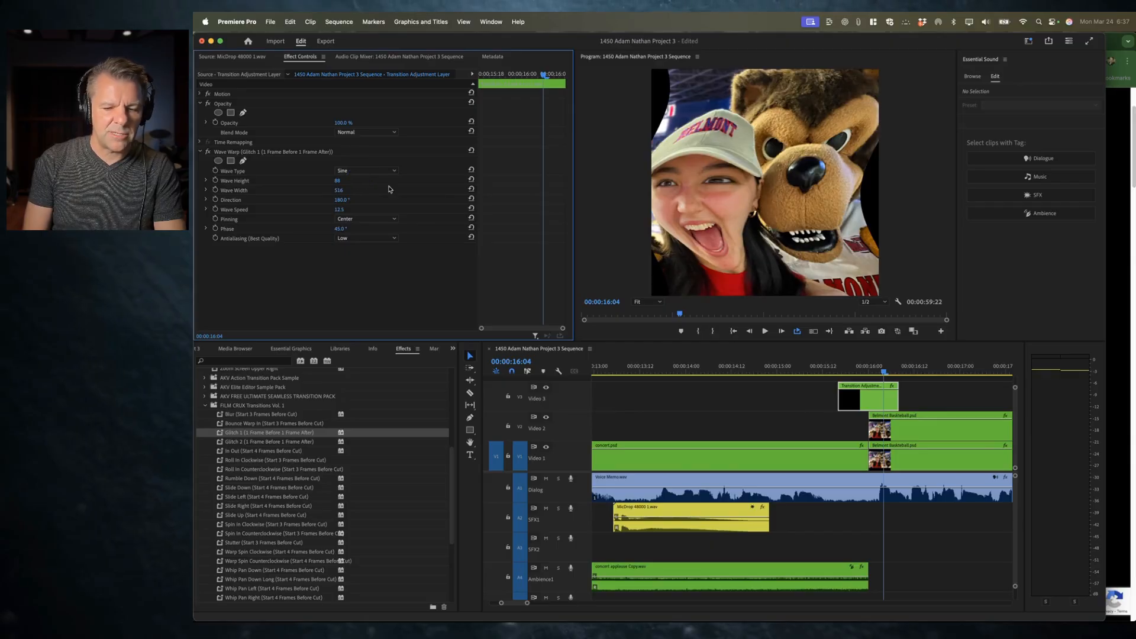
click(819, 368)
key(space)
key(space)
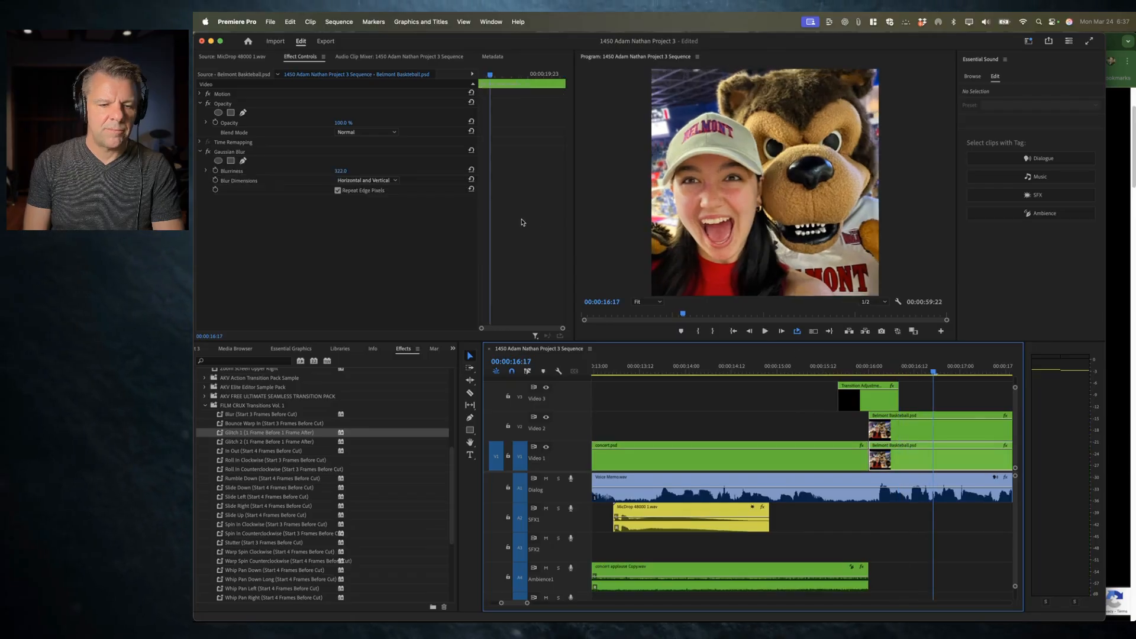
Step: Try the Unicircle wave type on the adjustment layer's Wave Warp and scrub the transition
click(878, 400)
click(352, 171)
click(354, 240)
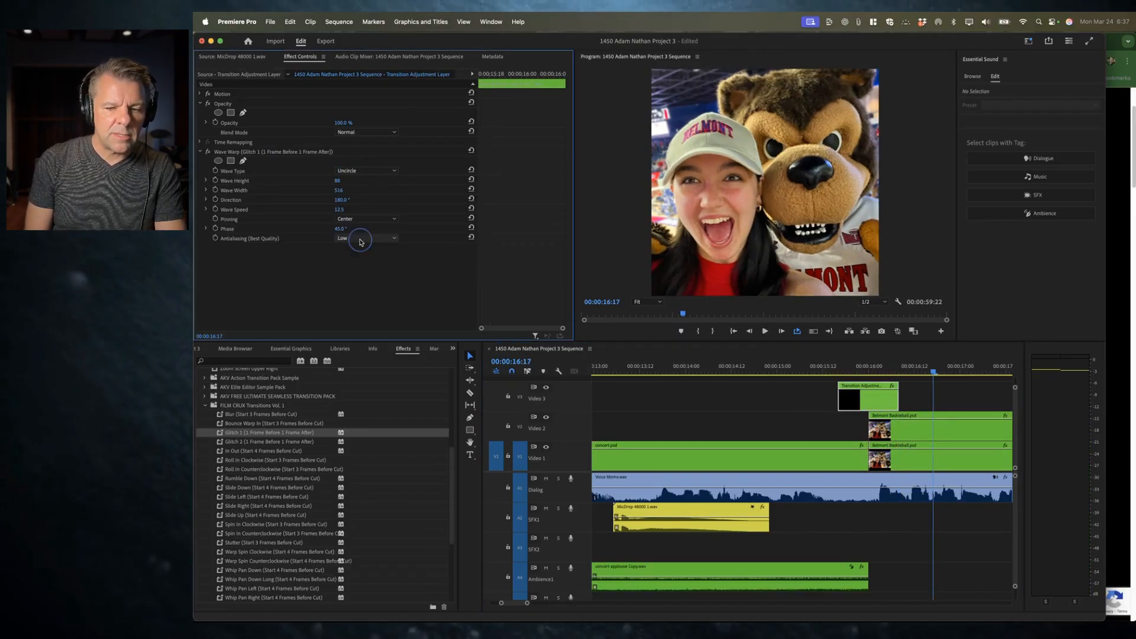
mouse_move(842, 370)
mouse_down()
mouse_move(865, 370)
mouse_move(830, 370)
mouse_move(878, 368)
mouse_move(851, 371)
mouse_up()
Step: Set the Wave Warp wave type back to Noise and preview the transition
click(867, 395)
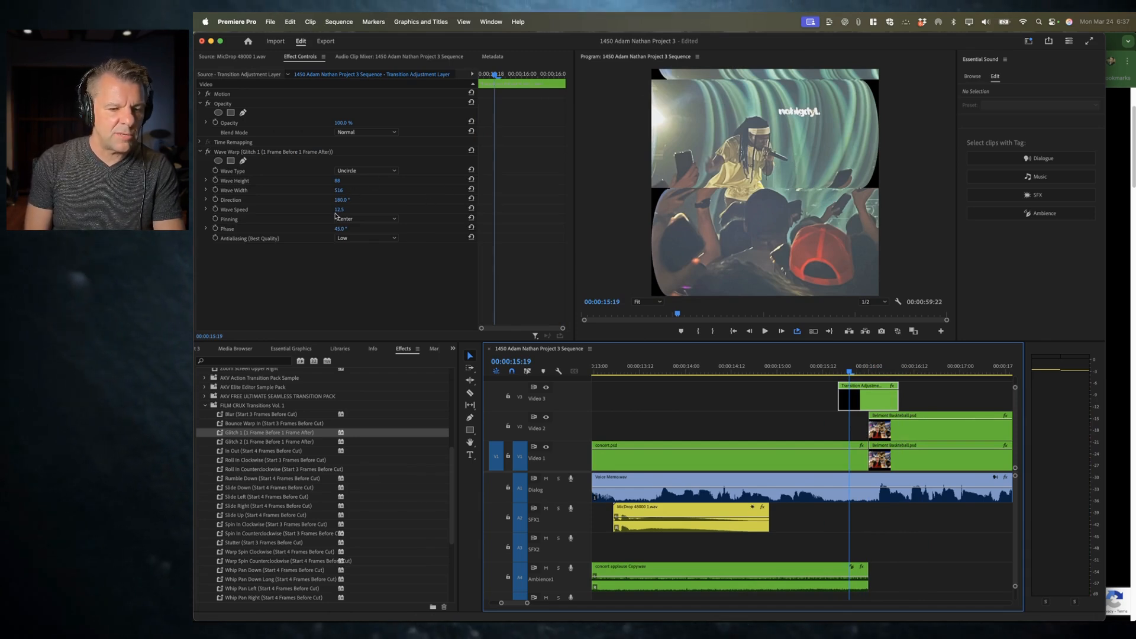
click(359, 171)
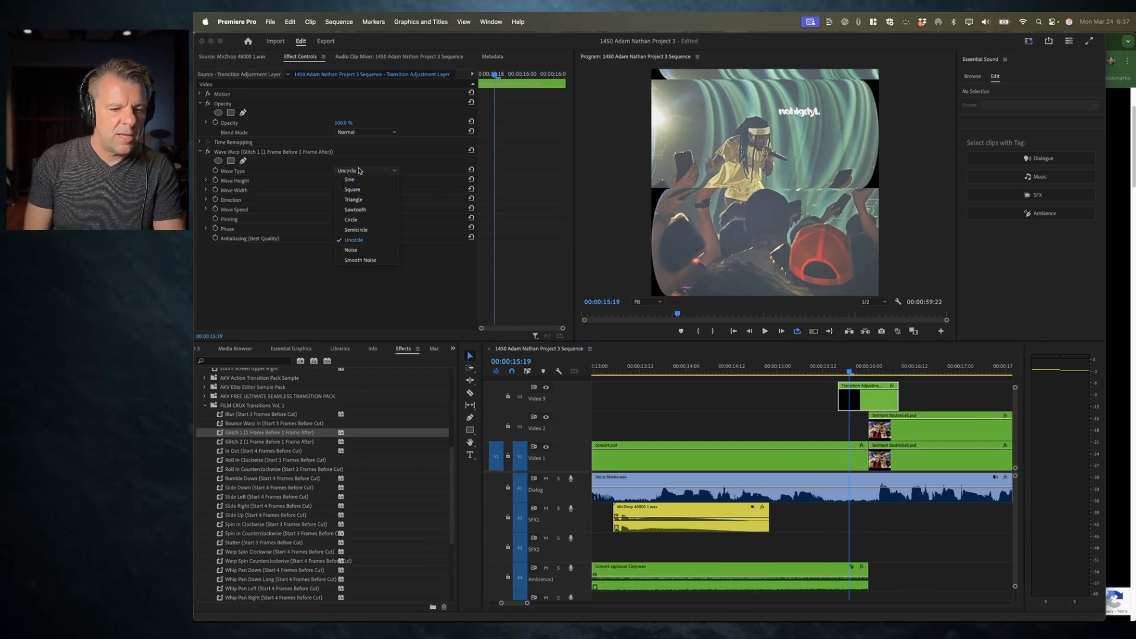
click(354, 251)
click(829, 368)
key(space)
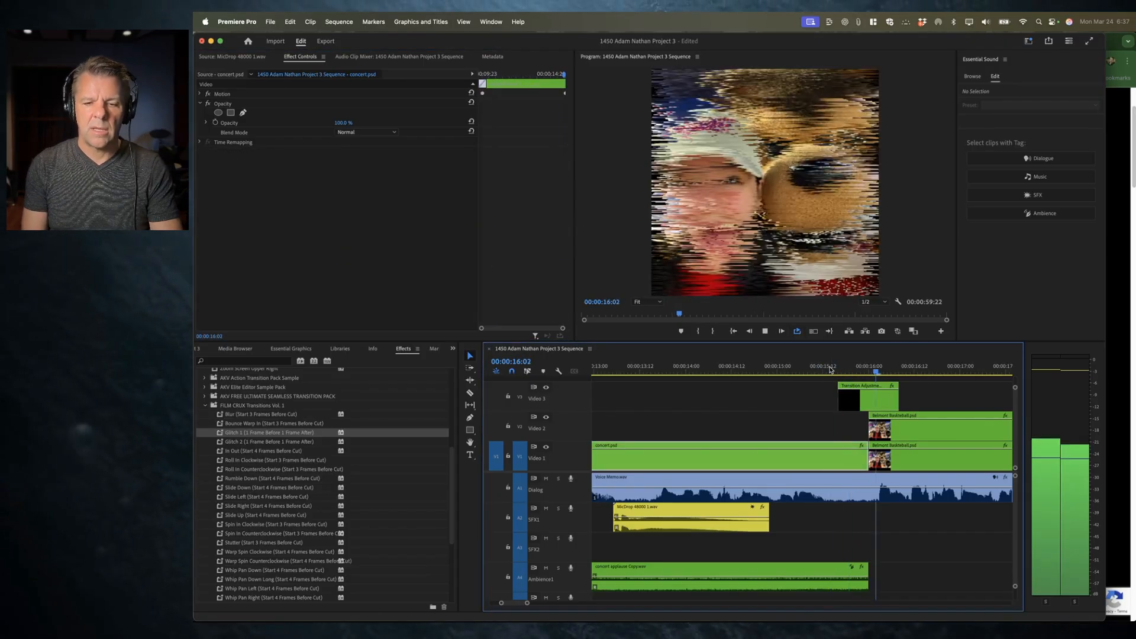
key(space)
mouse_move(835, 369)
mouse_down()
mouse_move(904, 371)
mouse_move(847, 374)
mouse_up()
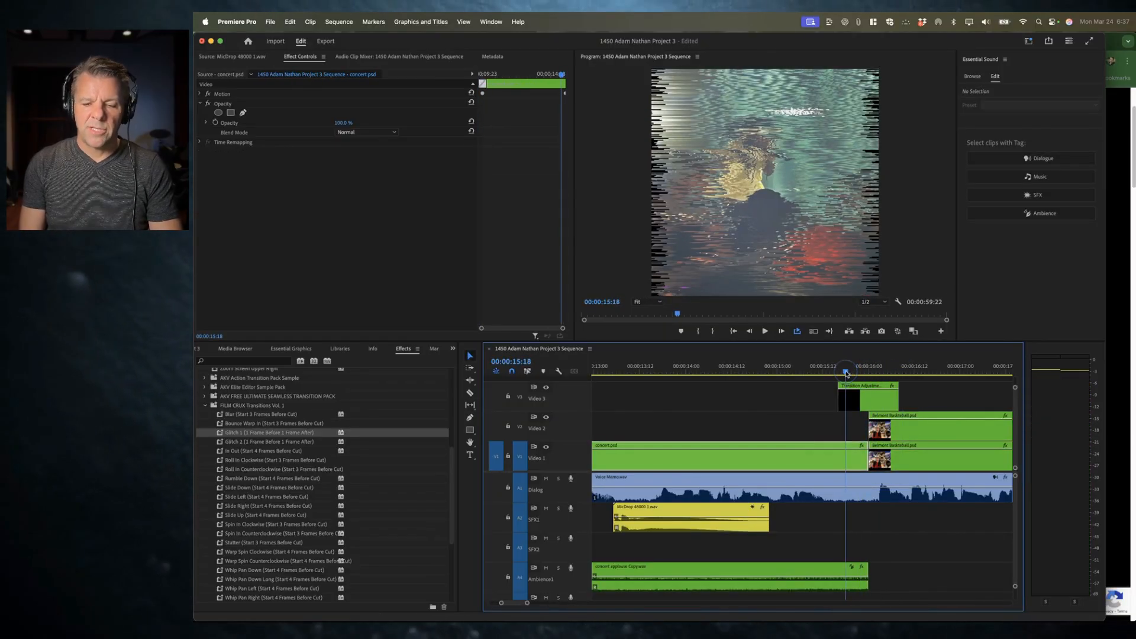
Step: Remove the Glitch 1 Wave Warp effect from the transition adjustment layer
click(875, 398)
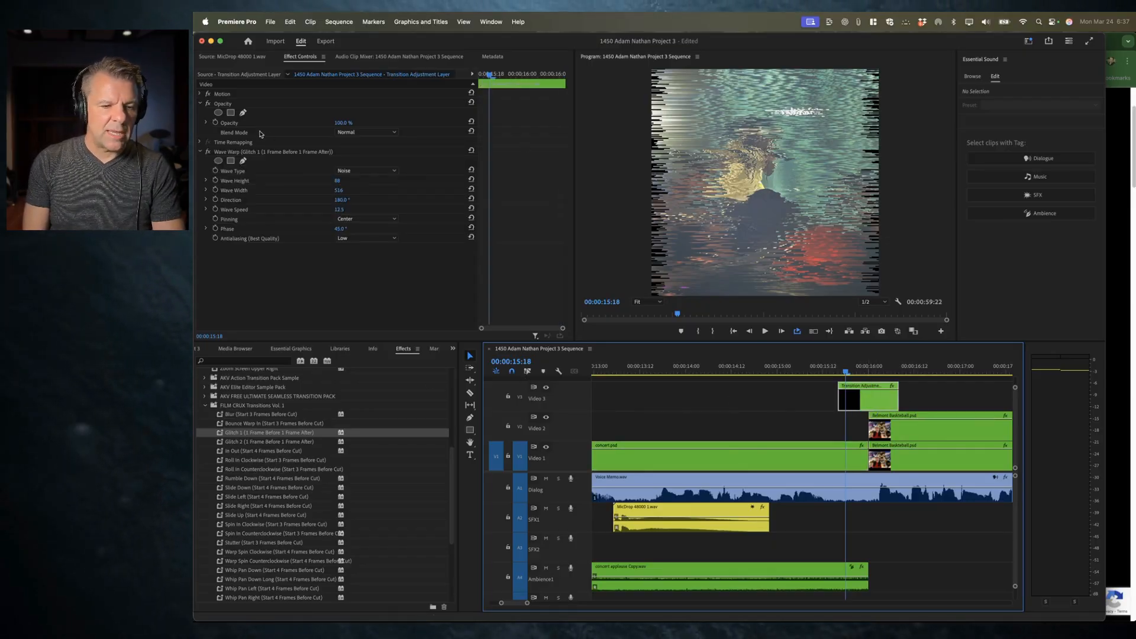
click(231, 151)
key(Delete)
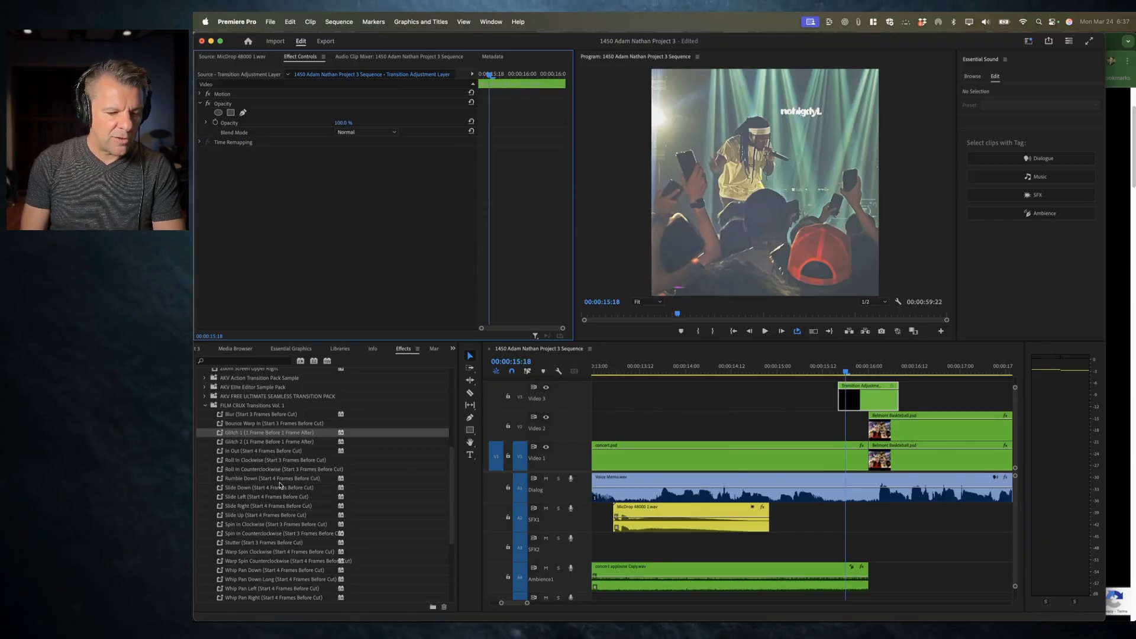
Step: Apply the Stutter (Start 3 Frames Before Cut) preset to the adjustment layer and preview the transition
scroll(281, 485, down, 4)
drag(239, 481, 864, 397)
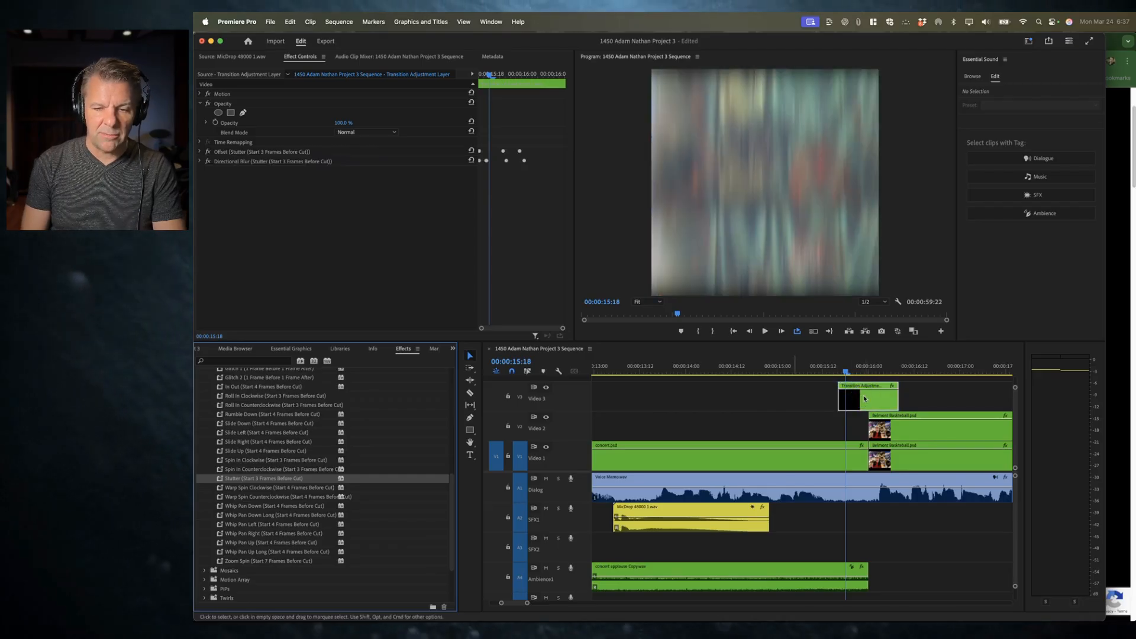
click(832, 373)
key(space)
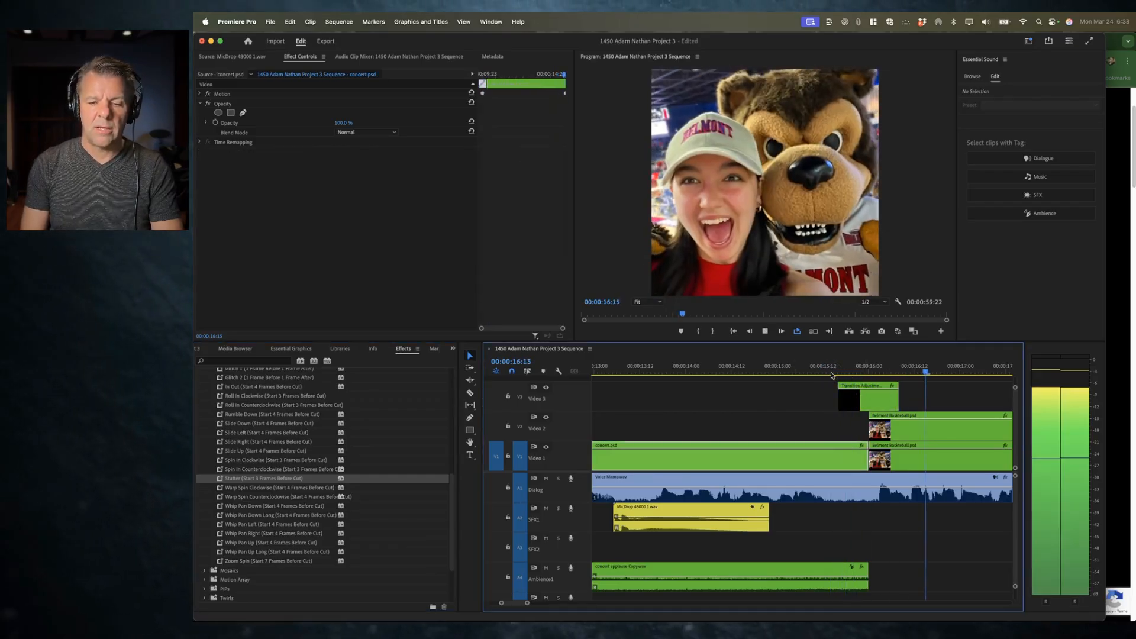
click(827, 373)
key(space)
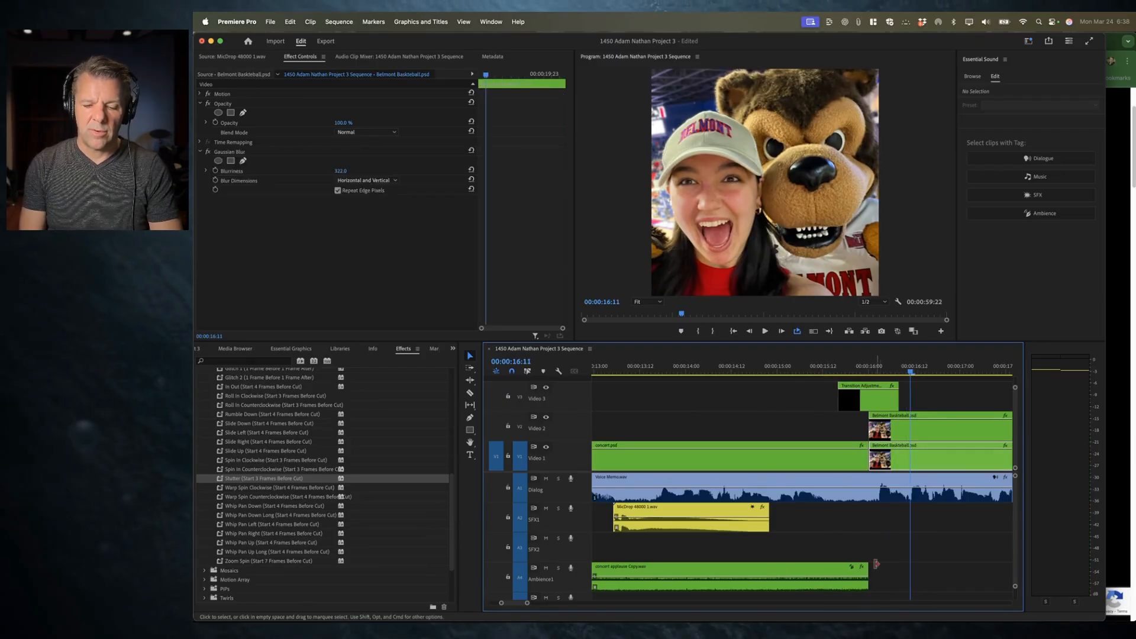
Step: Lengthen the audio fades at the ends of the applause ambience clip and the MicDrop Laser sound effect clip
mouse_move(868, 571)
mouse_down()
mouse_move(881, 571)
mouse_move(861, 573)
mouse_up()
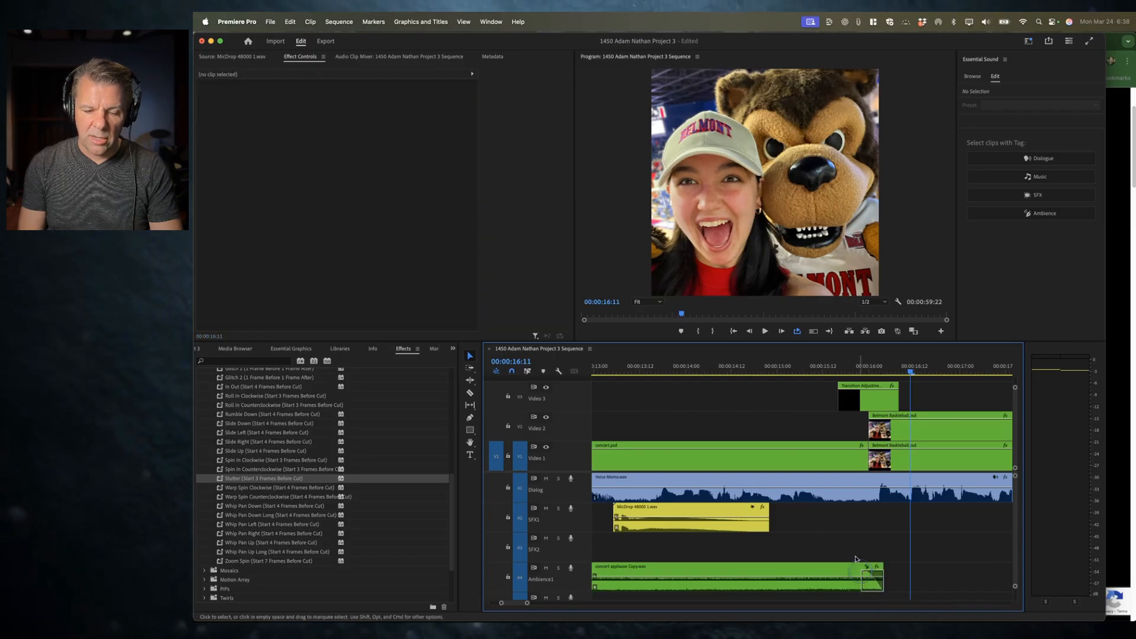
click(763, 514)
drag(763, 514, 743, 513)
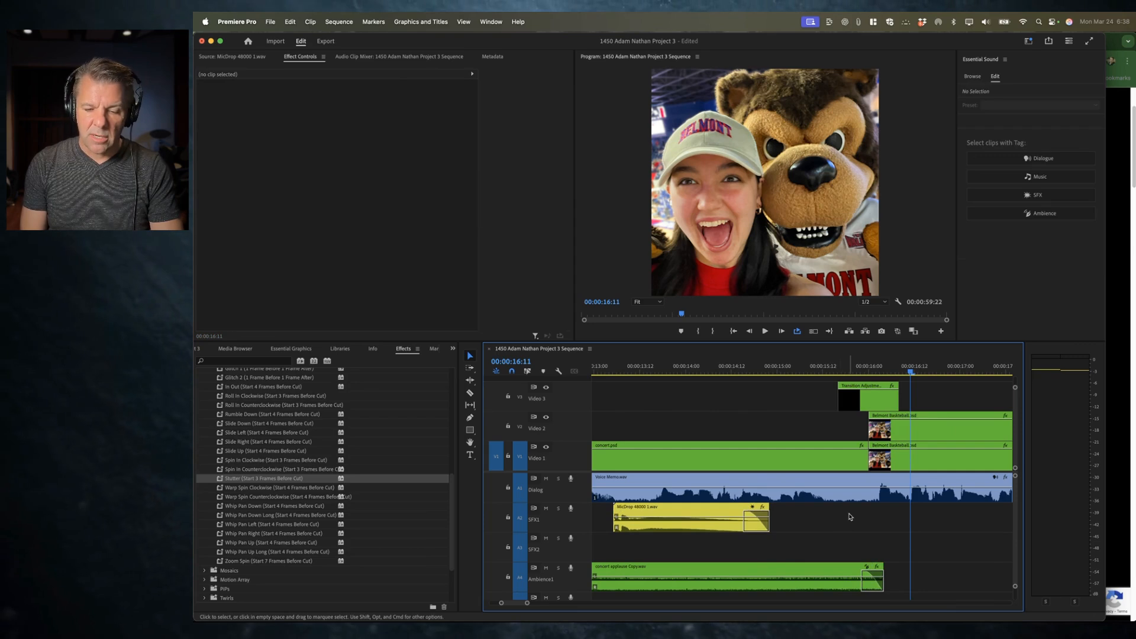
mouse_move(847, 368)
mouse_down()
mouse_move(862, 368)
mouse_move(836, 368)
mouse_up()
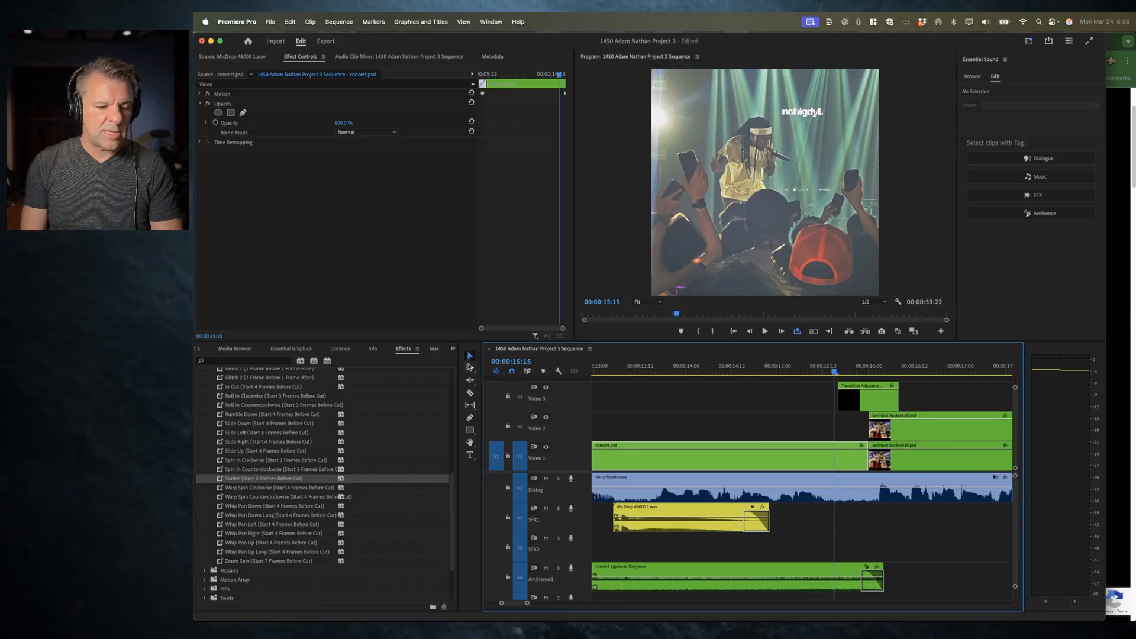
scroll(322, 485, up, 5)
key(super+Tab)
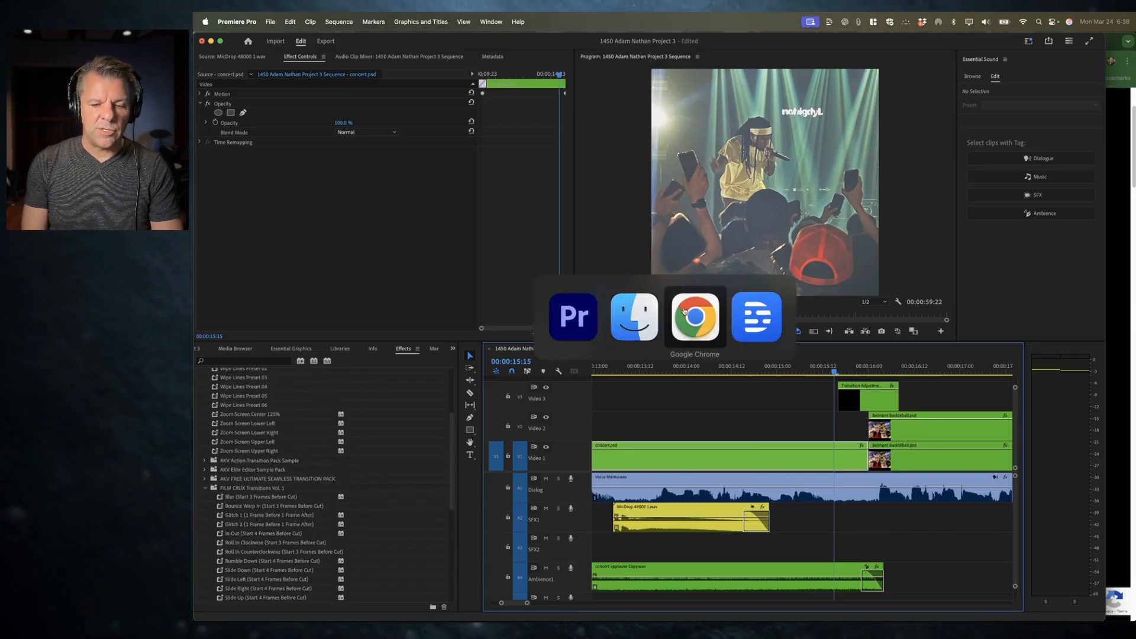
key(super+Tab)
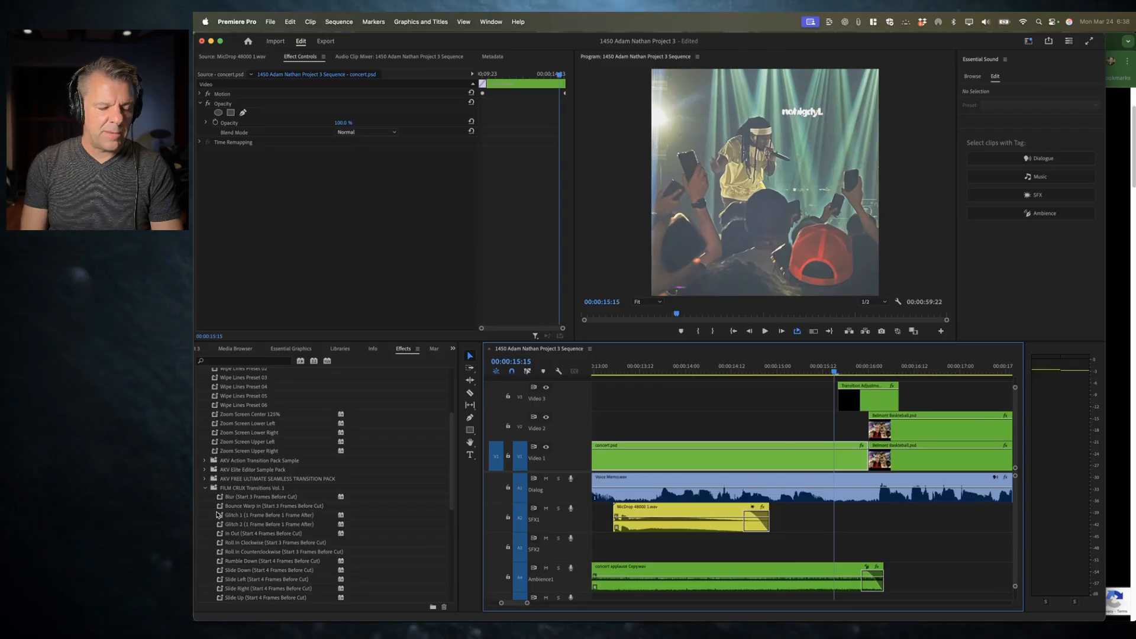
scroll(217, 514, down, 3)
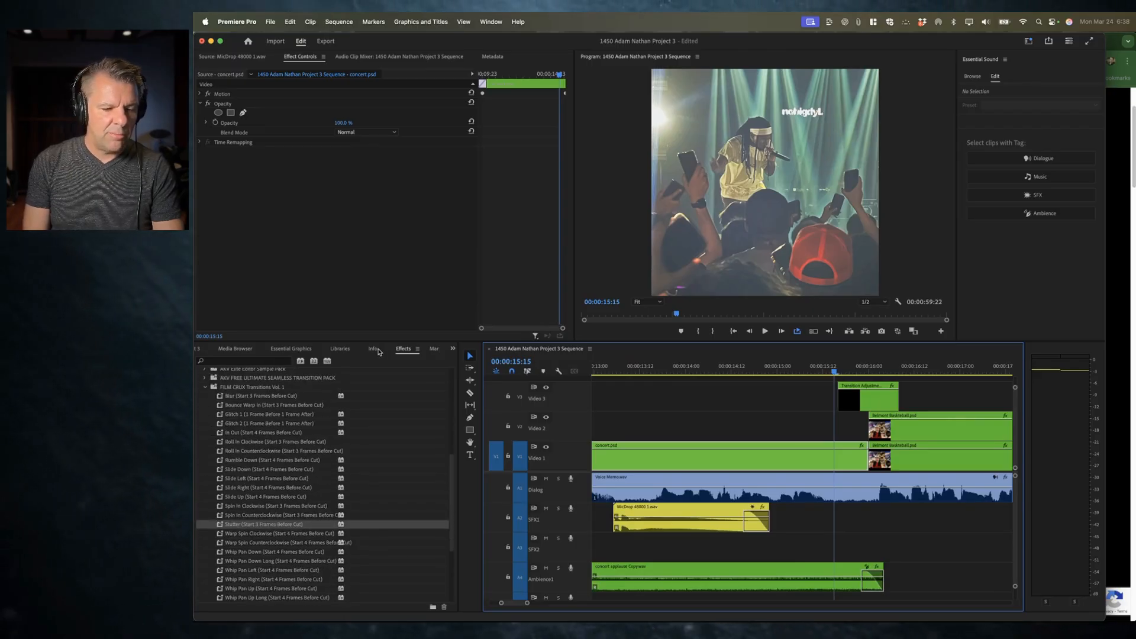
click(417, 350)
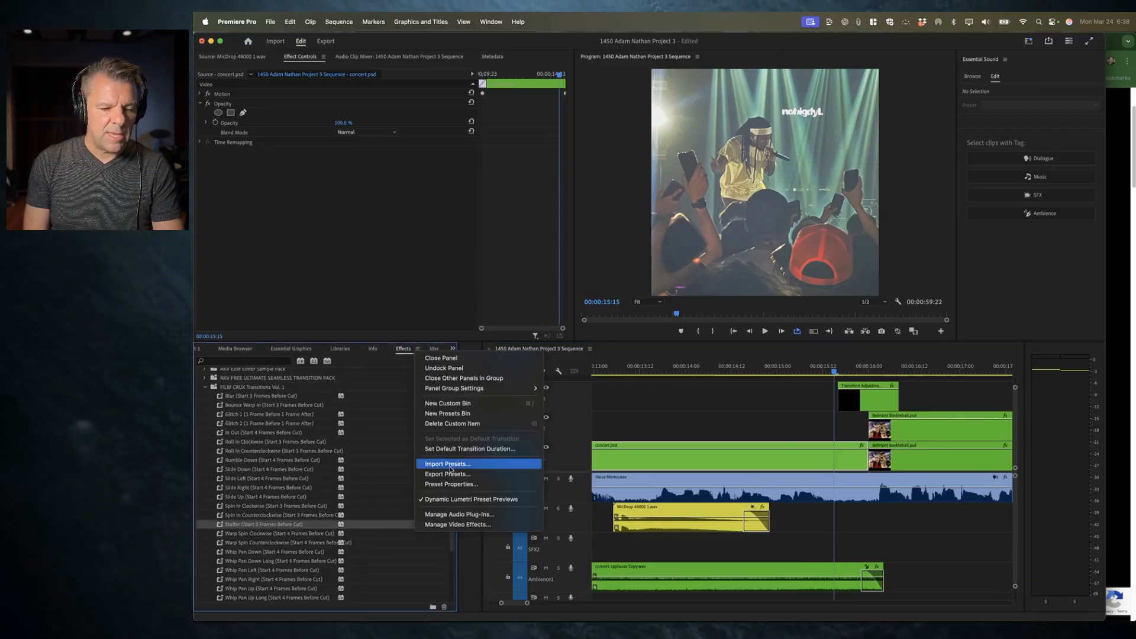
click(372, 449)
scroll(300, 481, down, 3)
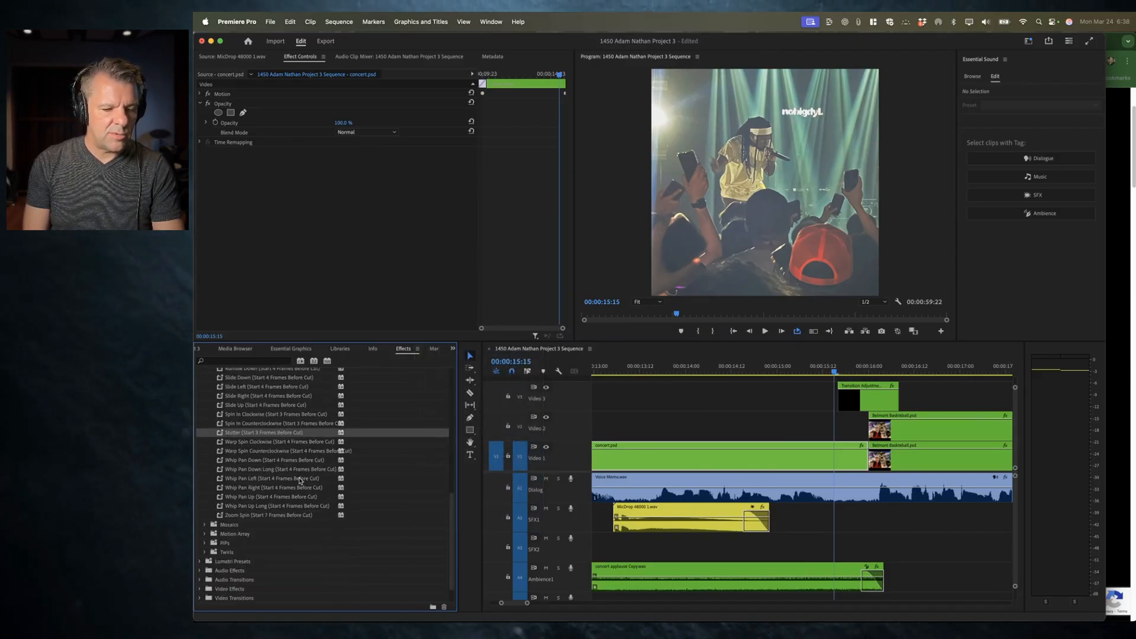
click(417, 350)
click(336, 458)
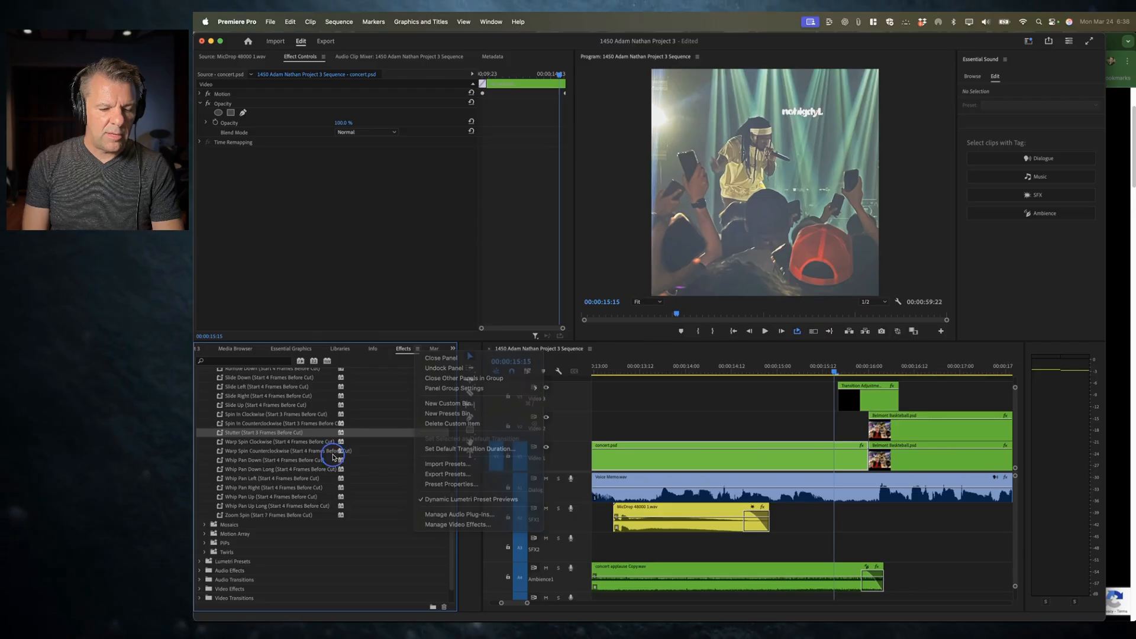
Step: Delete the Stutter preset's Offset and Directional Blur effects from the adjustment layer
drag(493, 438, 863, 409)
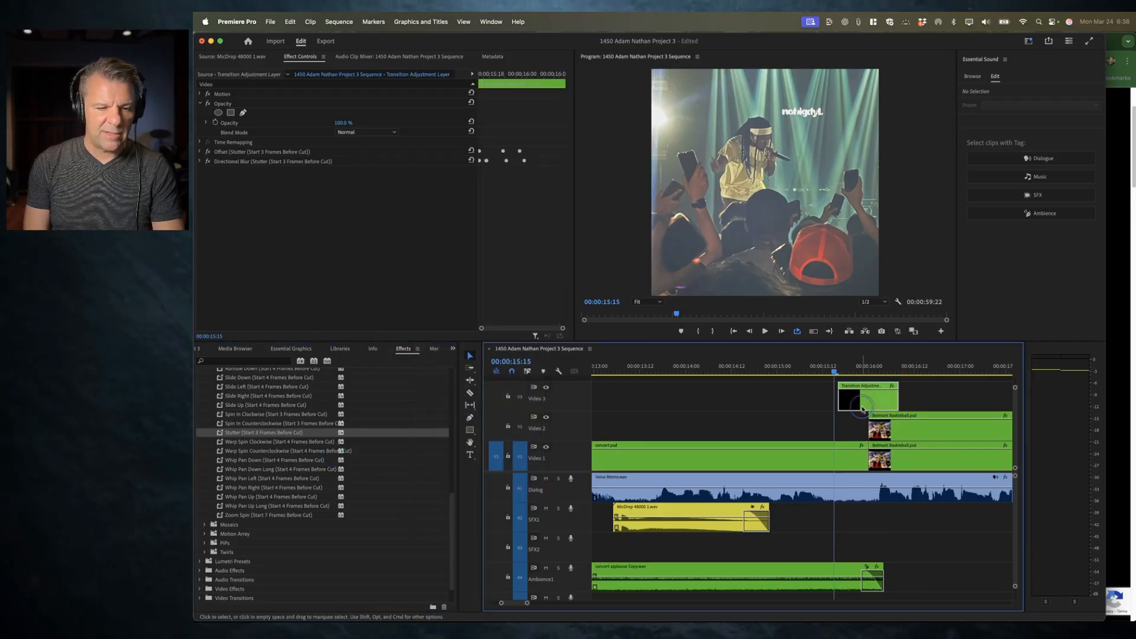
click(242, 152)
key(Delete)
click(242, 154)
key(Delete)
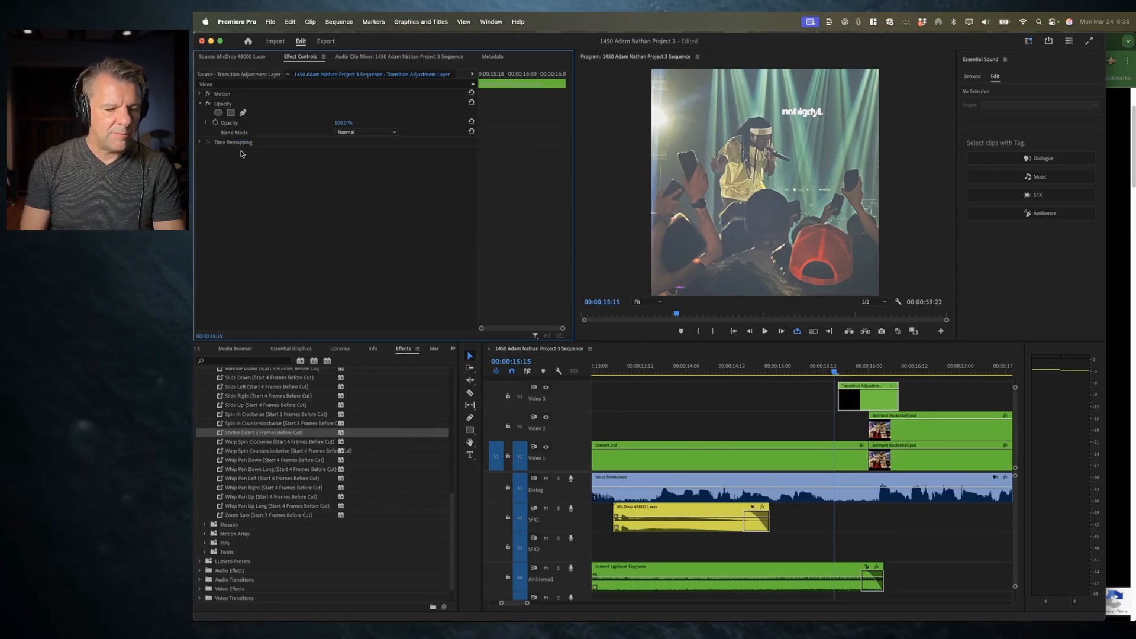
Step: Apply the Whip Pan Left (Start 4 Frames Before Cut) preset to the adjustment layer and scrub through the transition
click(243, 479)
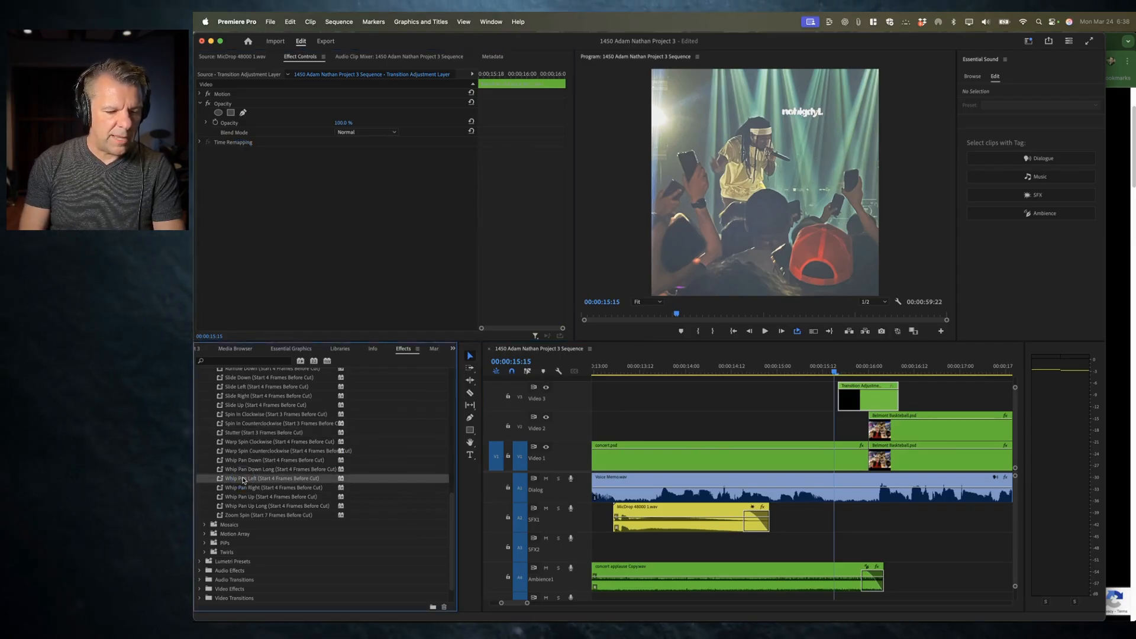
drag(830, 395, 849, 399)
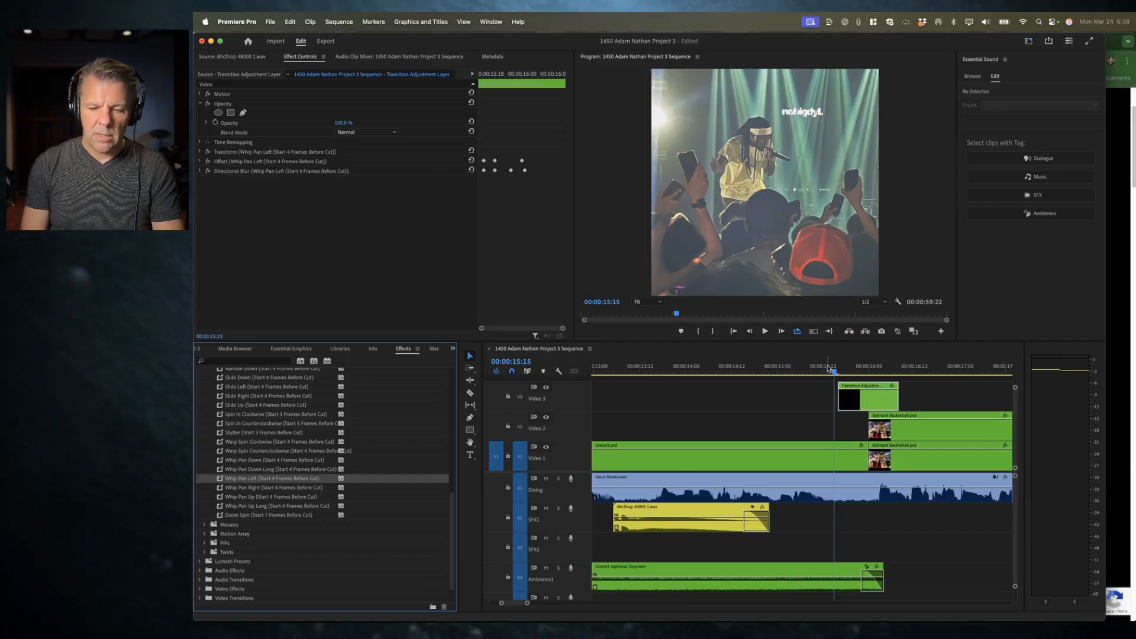
key(space)
click(856, 370)
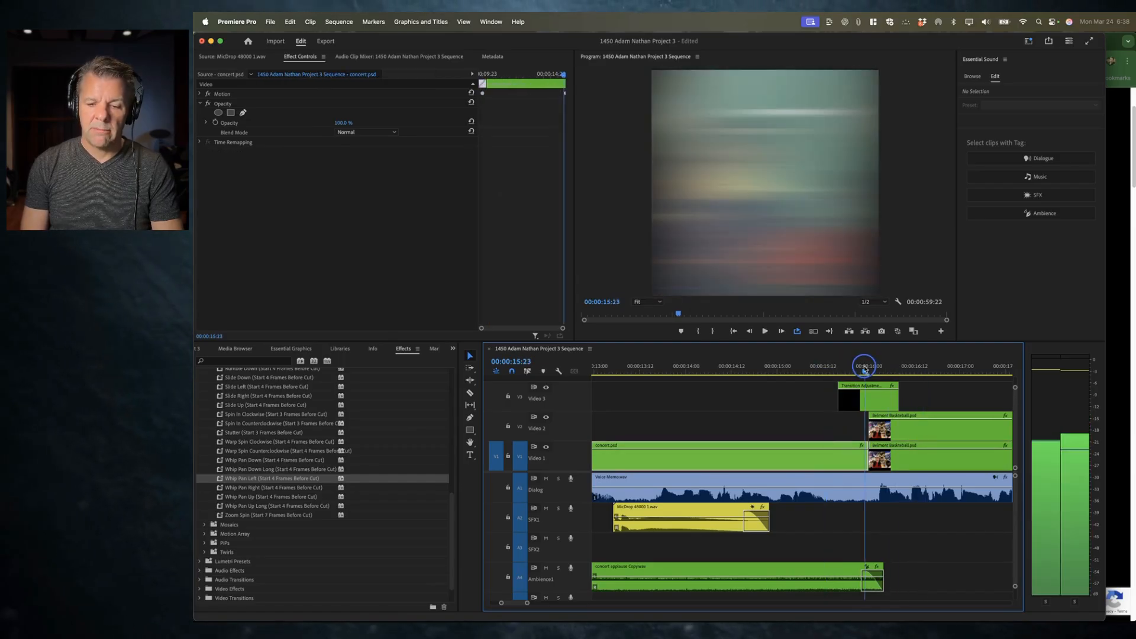
drag(856, 370, 877, 384)
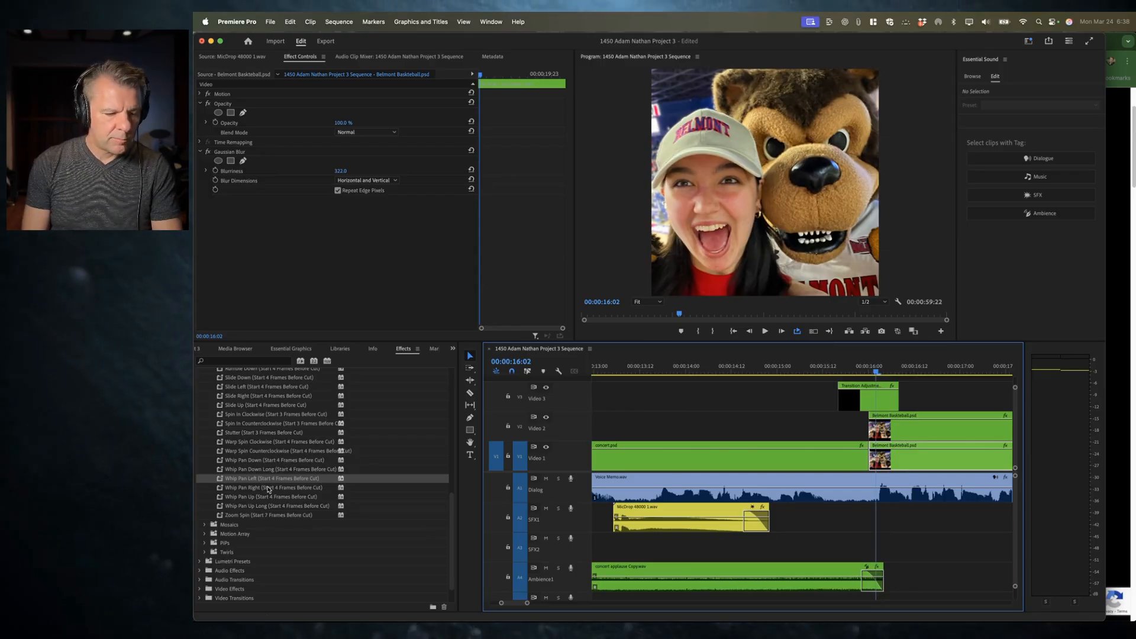
Step: Apply the Zoom Spin (Start 7 Frames Before Cut) preset to the adjustment layer and play the transition
drag(233, 516, 870, 400)
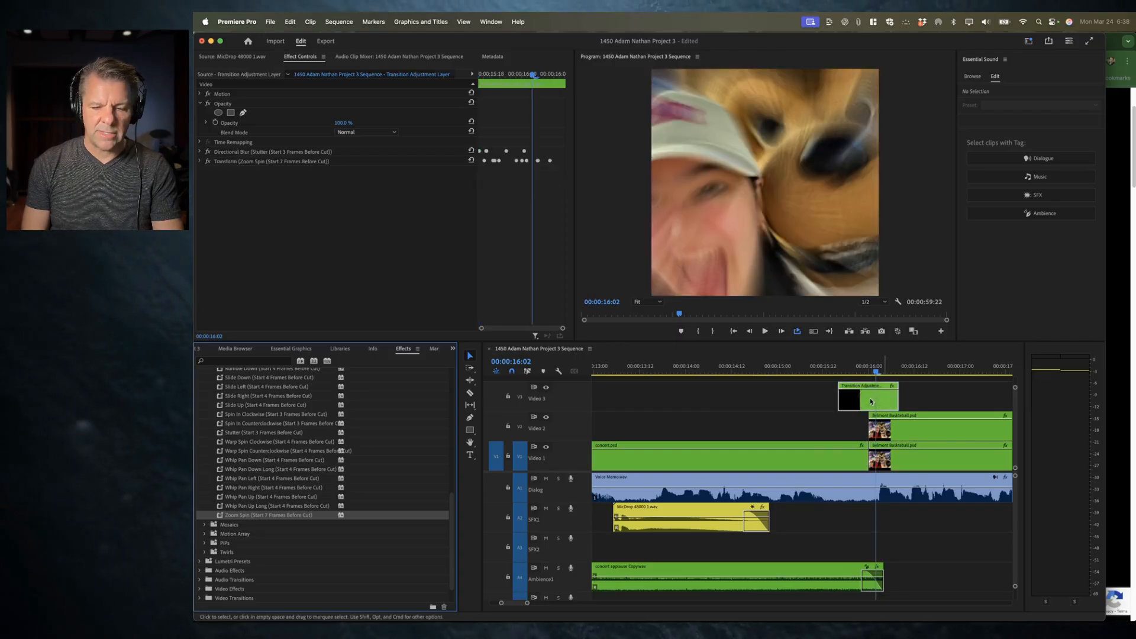
click(779, 372)
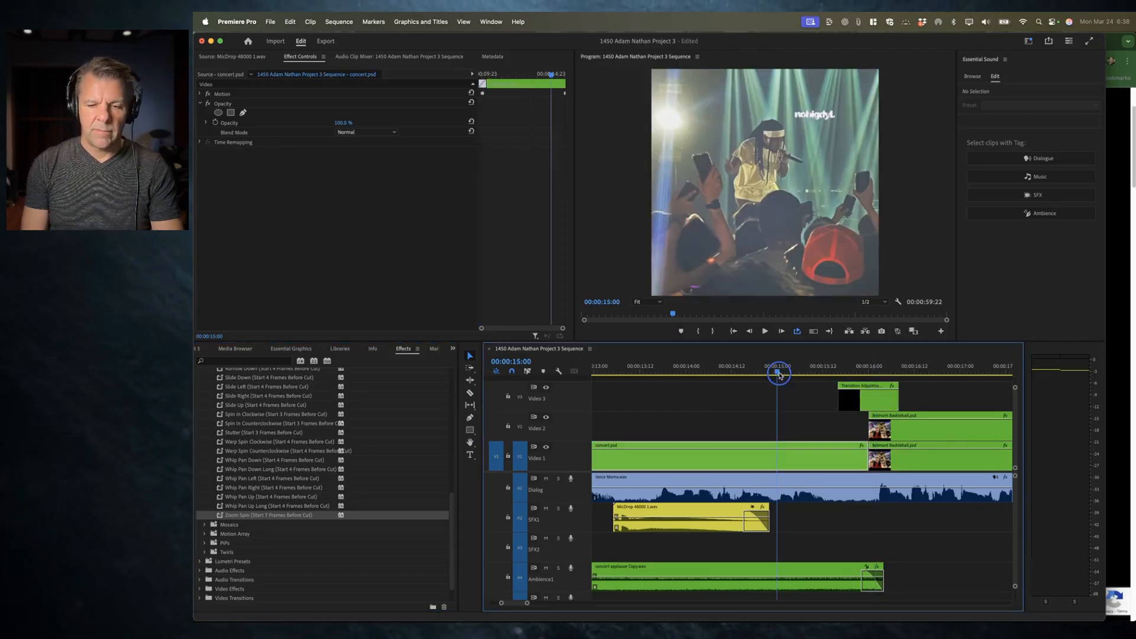
key(space)
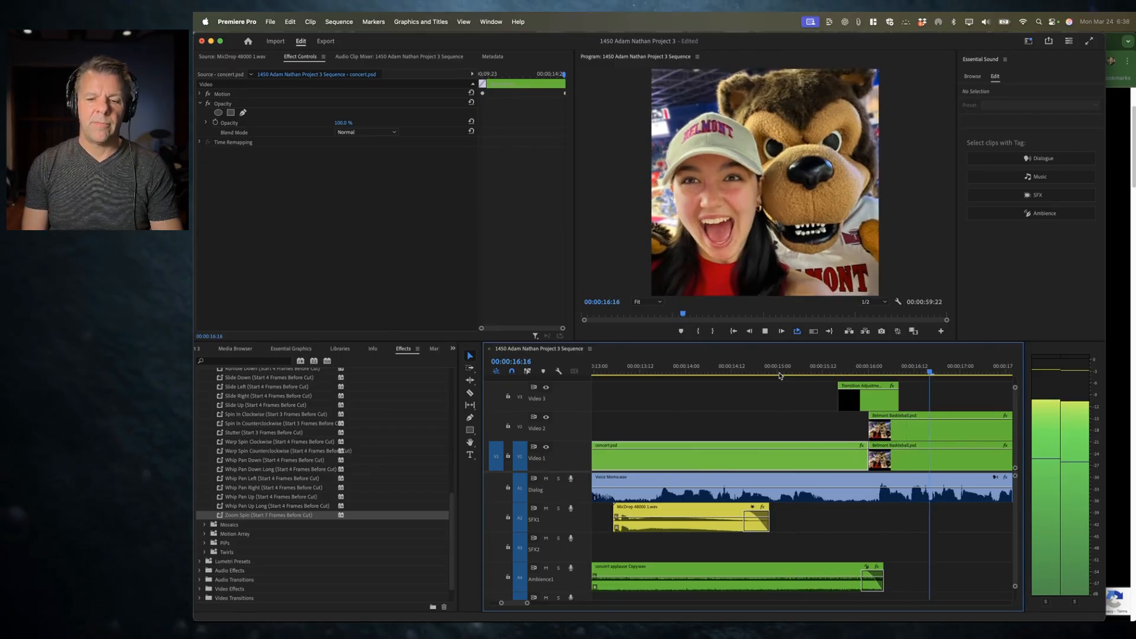
key(space)
click(868, 403)
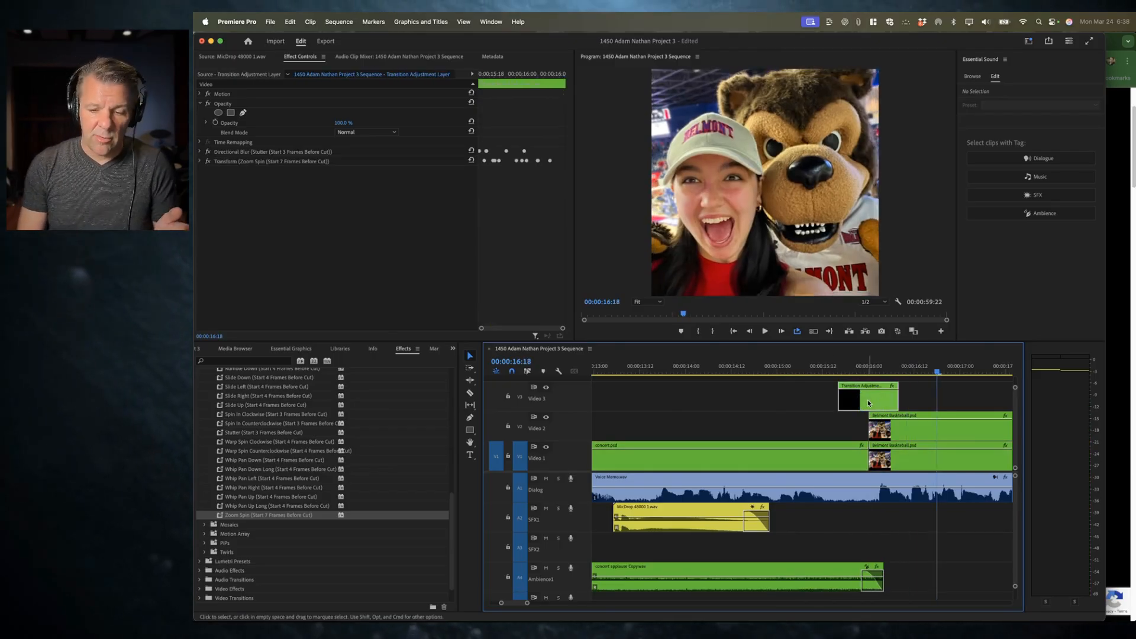
Step: Delete the existing video transition at the cut between the soccerball and concert clips
scroll(868, 402, left, 10)
key(super+minus)
key(super+minus)
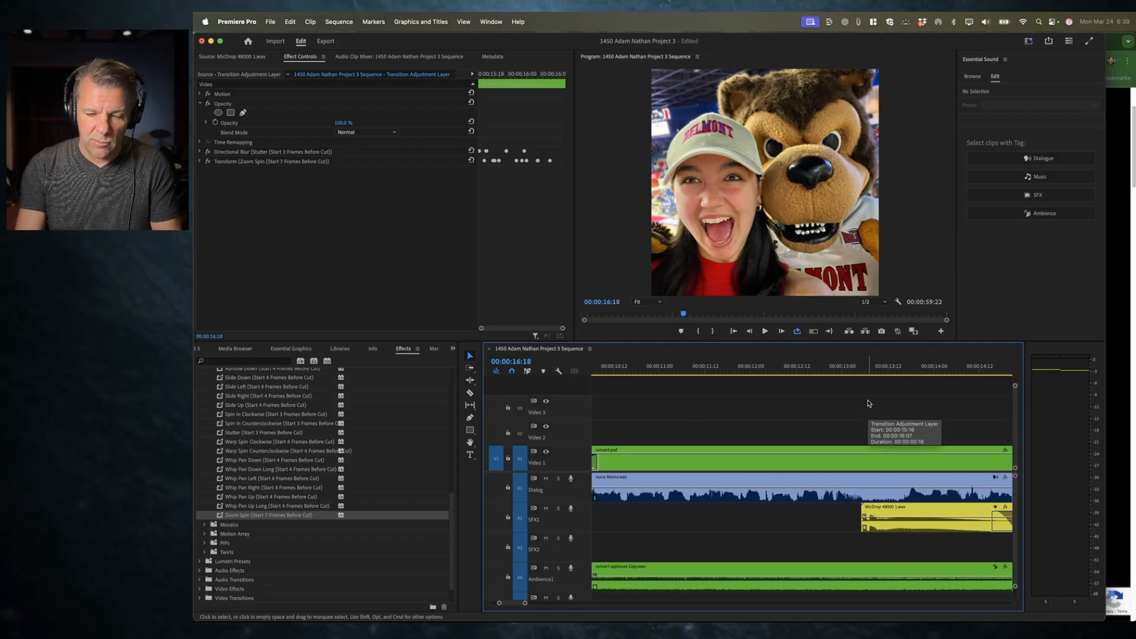
key(super+equal)
key(minus)
key(minus)
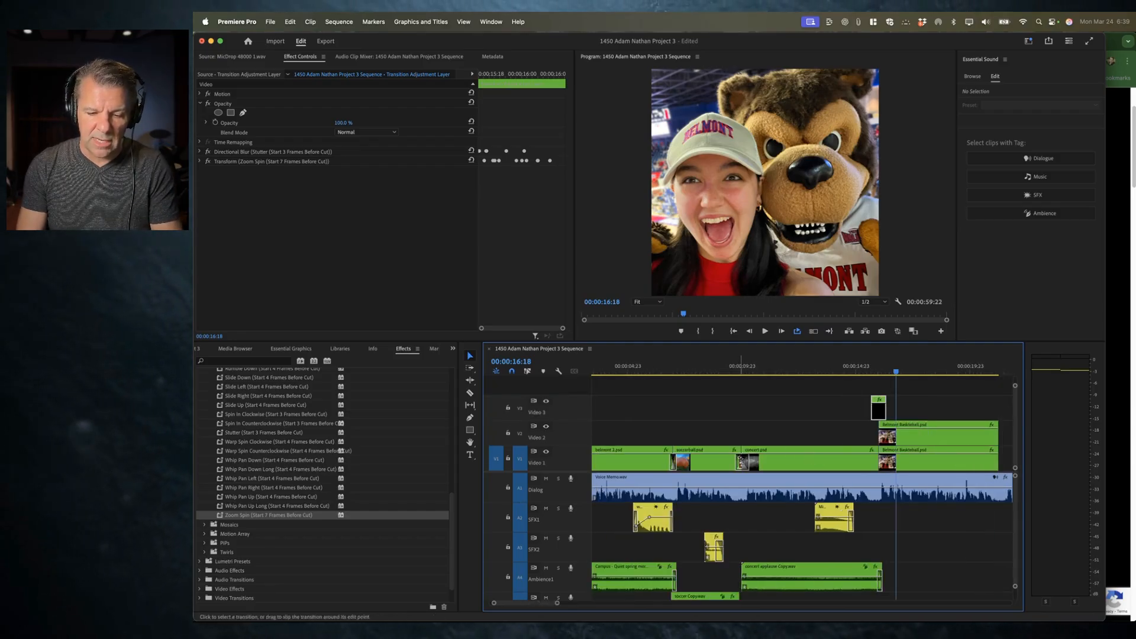
click(745, 465)
key(Delete)
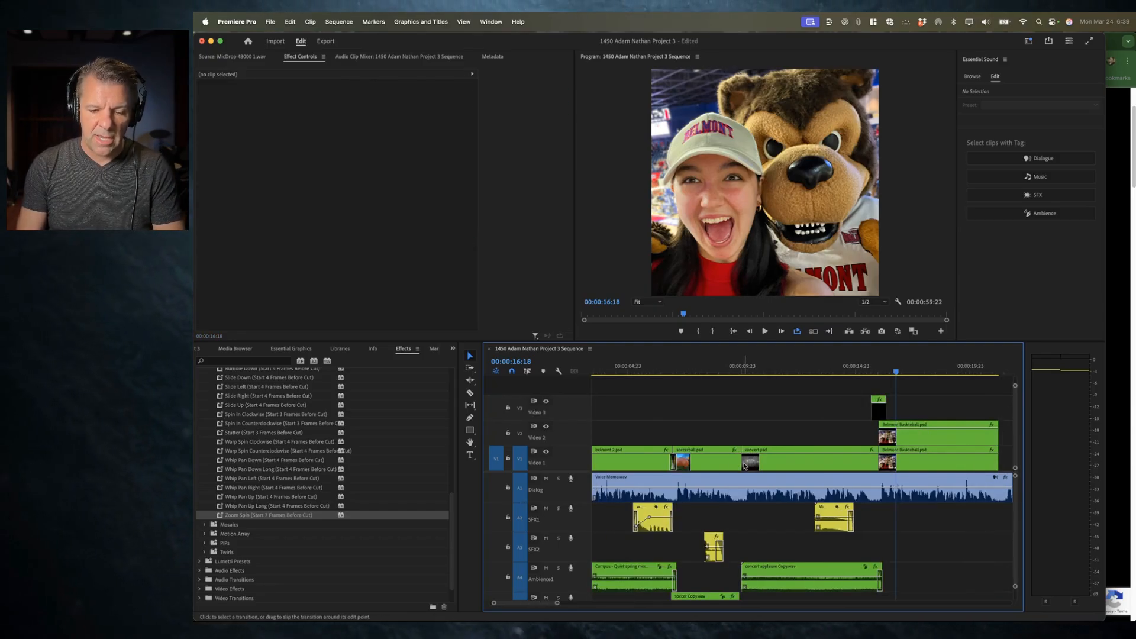
Step: Duplicate the transition adjustment layer onto the cut between the soccerball and concert clips
drag(881, 413, 744, 410)
key(equal)
scroll(754, 413, up, 6)
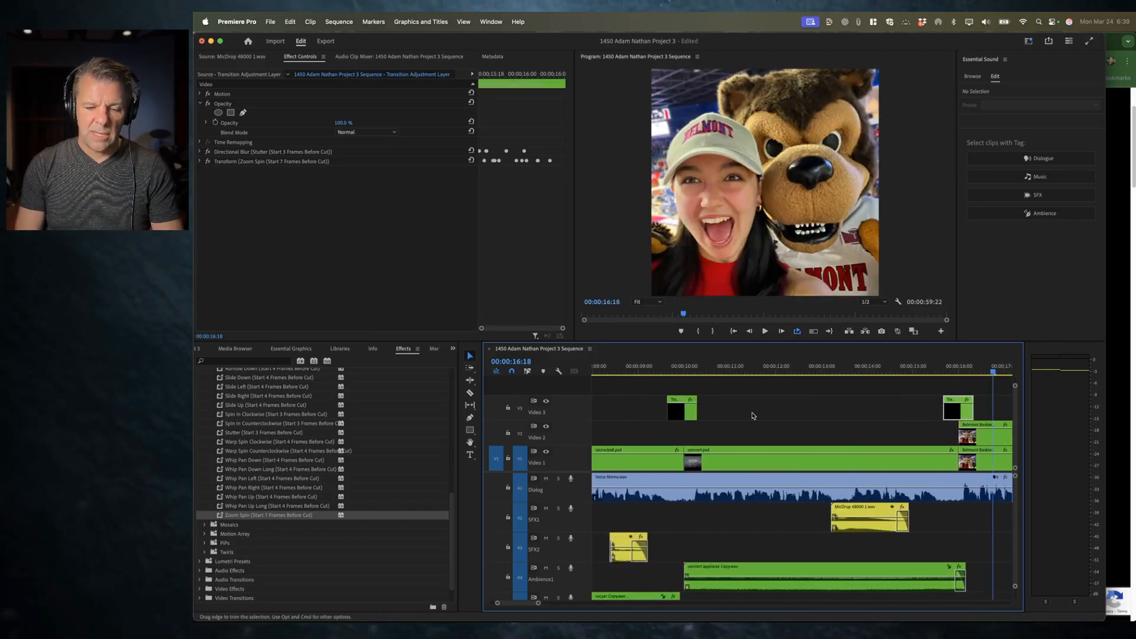
Step: Remove the Zoom Spin effects from the copied adjustment layer over the soccerball cut
click(786, 366)
click(791, 407)
scroll(799, 411, down, 3)
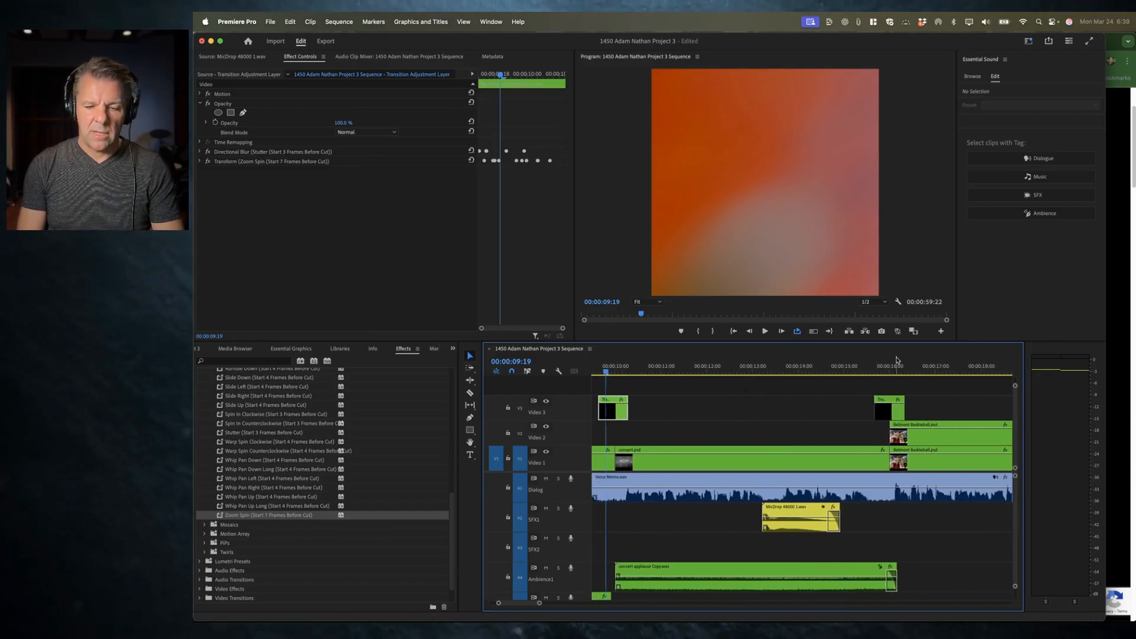
click(896, 363)
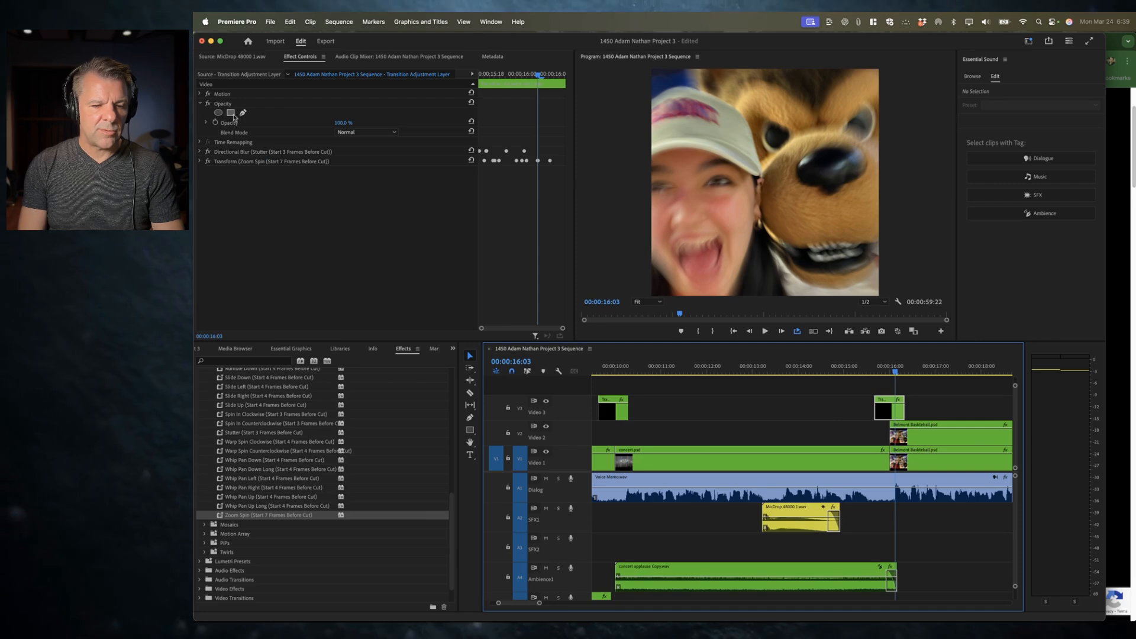
scroll(804, 414, up, 3)
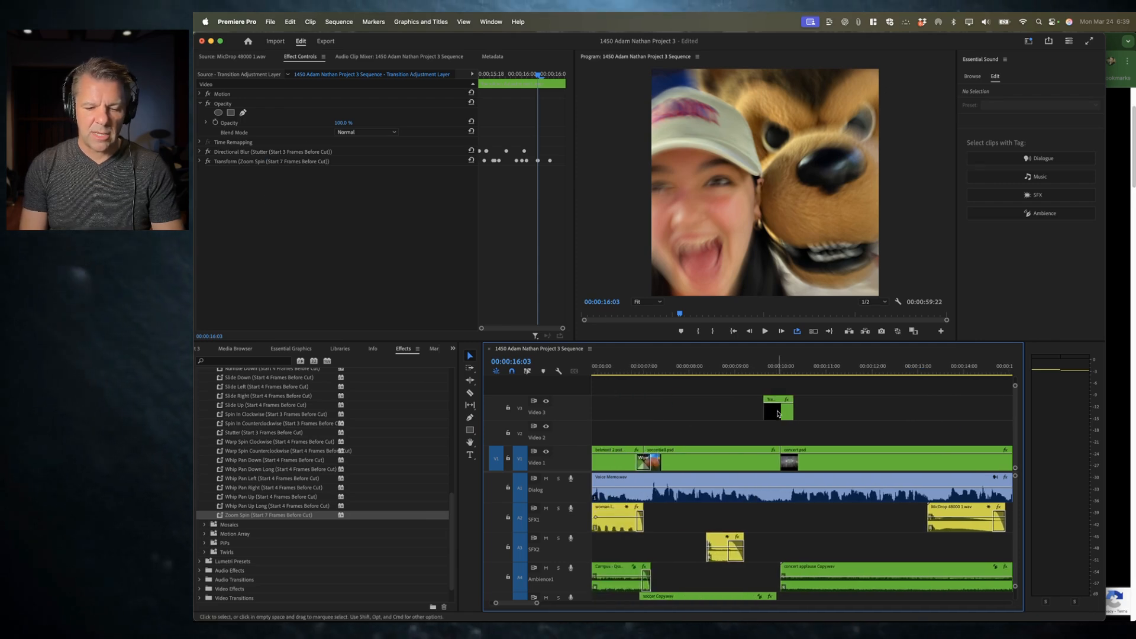
click(261, 155)
key(Delete)
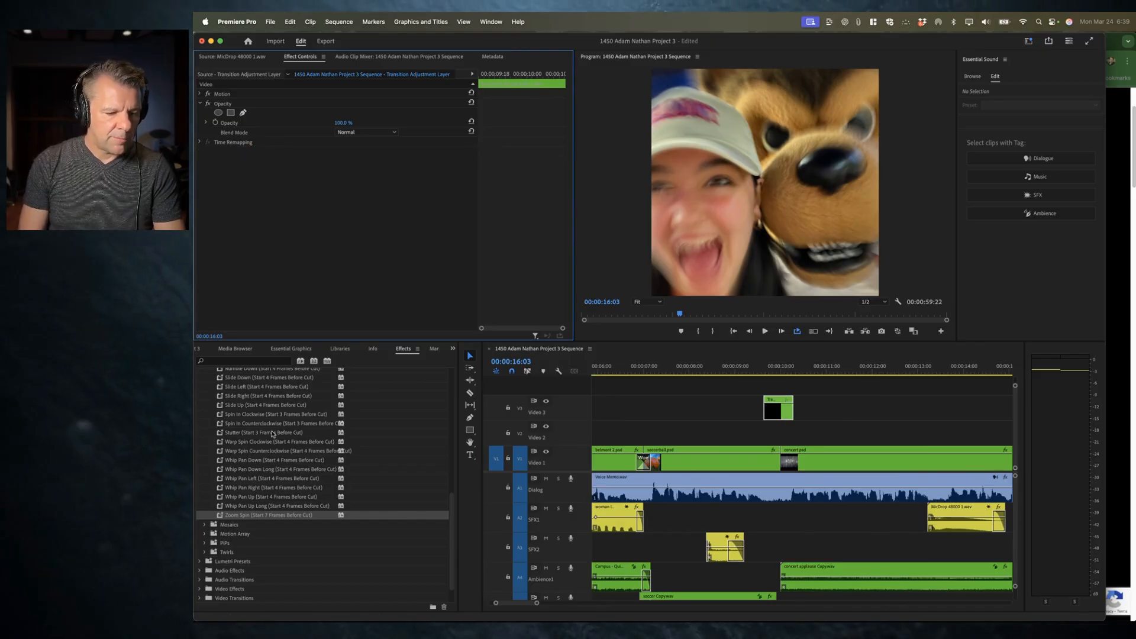
Step: Apply the Mosaic In preset to the copied adjustment layer and play the transition
scroll(252, 464, down, 2)
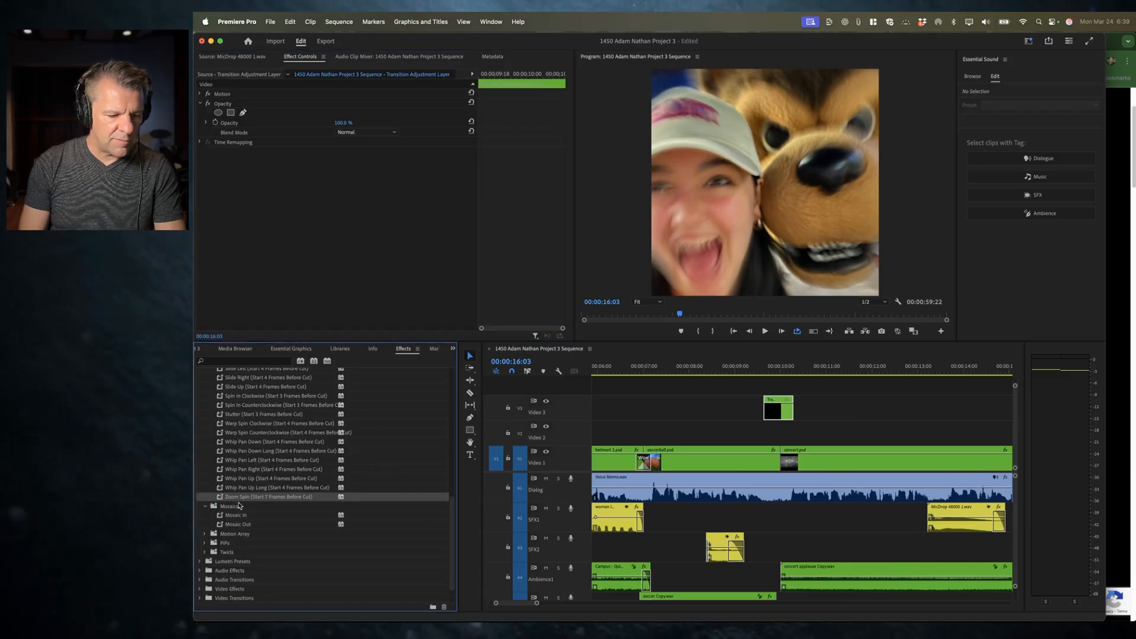
click(206, 508)
drag(236, 488, 775, 409)
click(754, 367)
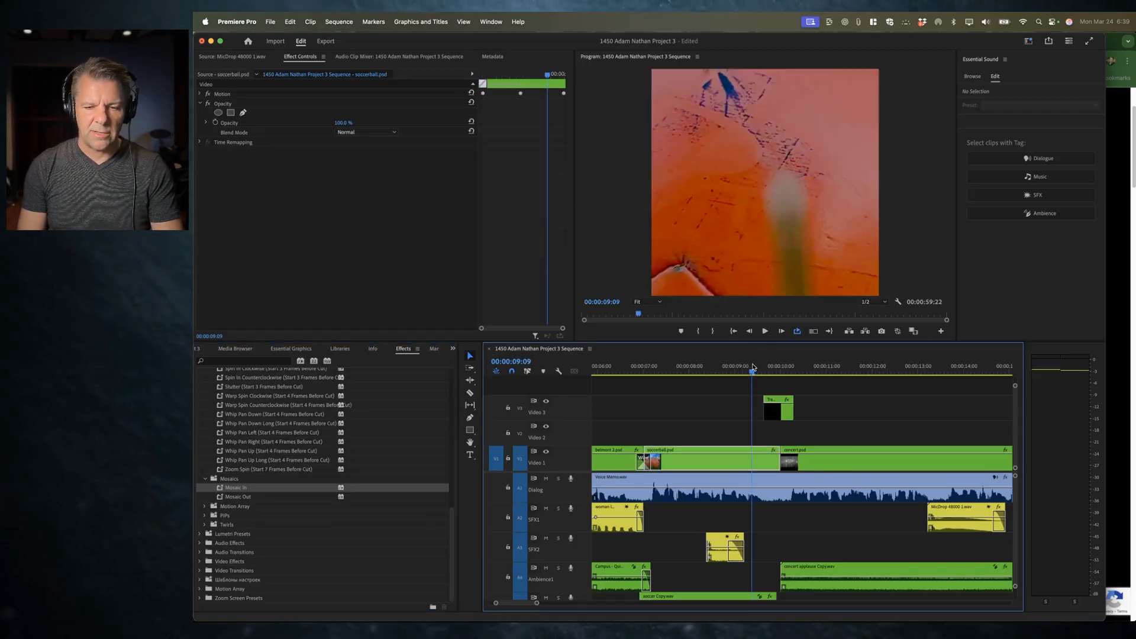
key(space)
key(space)
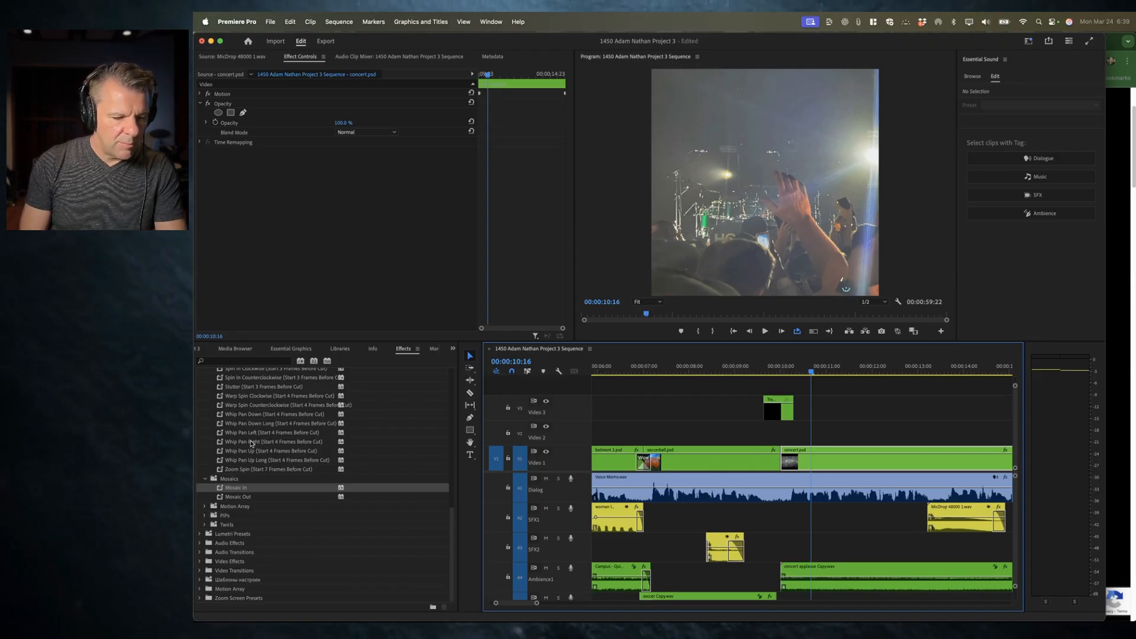
Step: Play back the new transition at the cut between the soccerball and concert clips
click(241, 460)
drag(594, 371, 779, 408)
click(750, 367)
key(space)
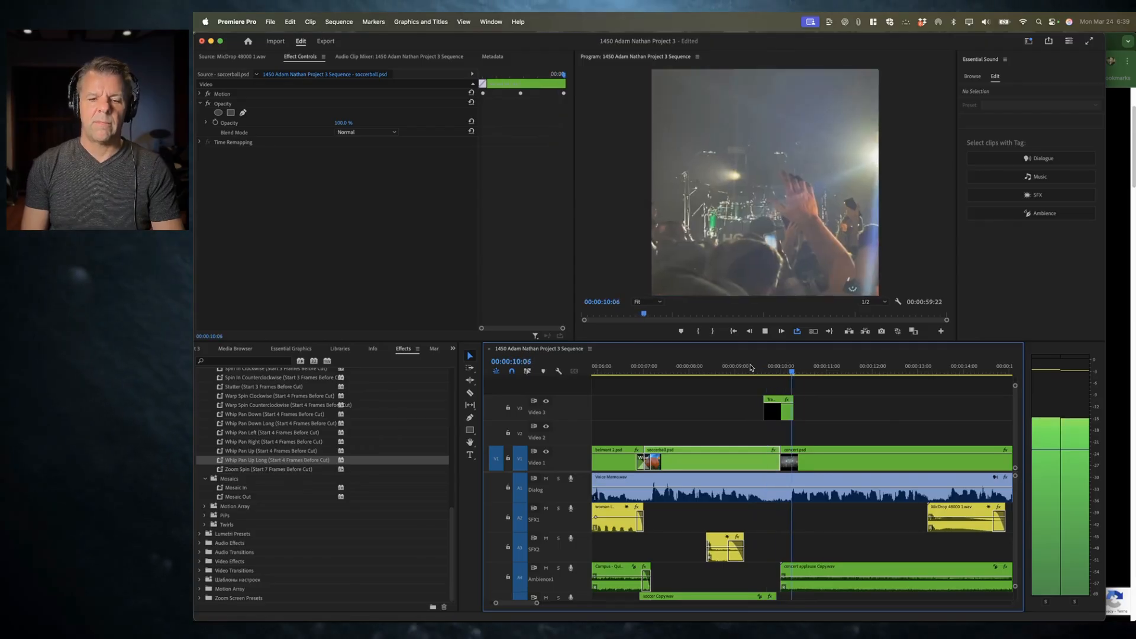
key(space)
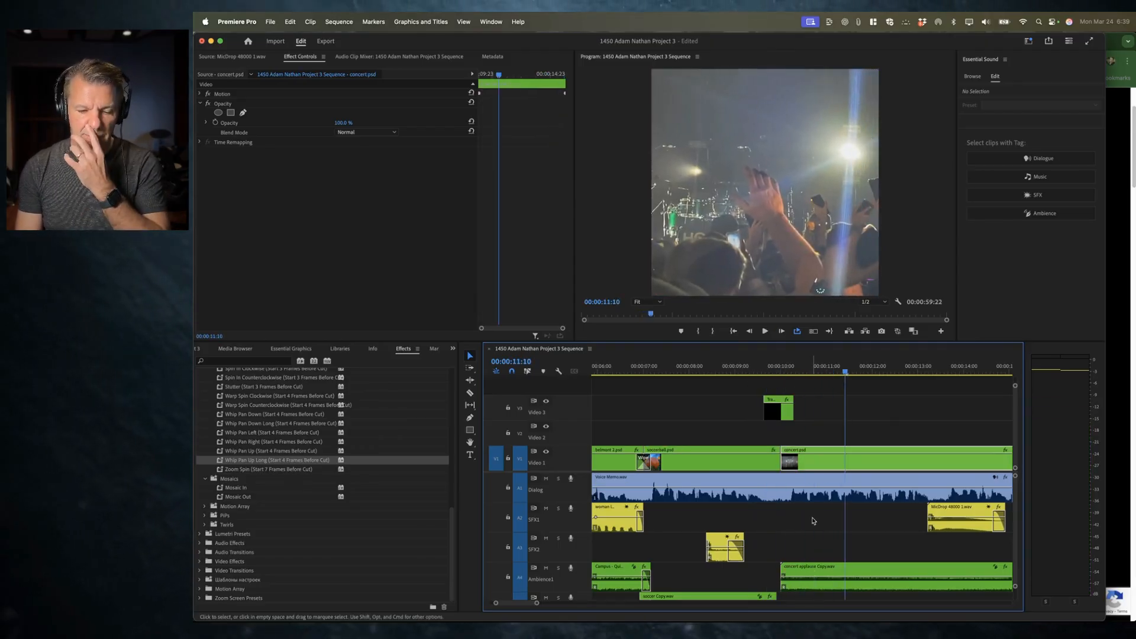
Step: Adjust the end of the soccer ambience audio clip near the concert cut
scroll(813, 521, down, 3)
drag(774, 541, 787, 542)
key(equal)
key(equal)
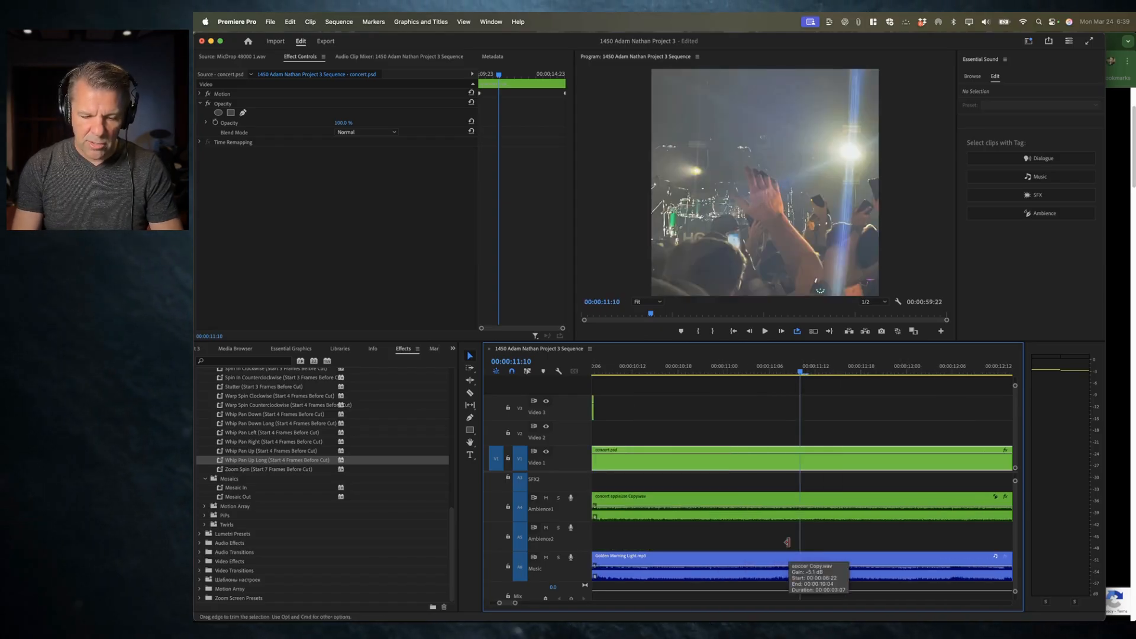
scroll(725, 535, left, 3)
mouse_move(697, 530)
mouse_down()
mouse_move(657, 535)
mouse_move(700, 504)
mouse_up()
click(669, 499)
key(minus)
key(minus)
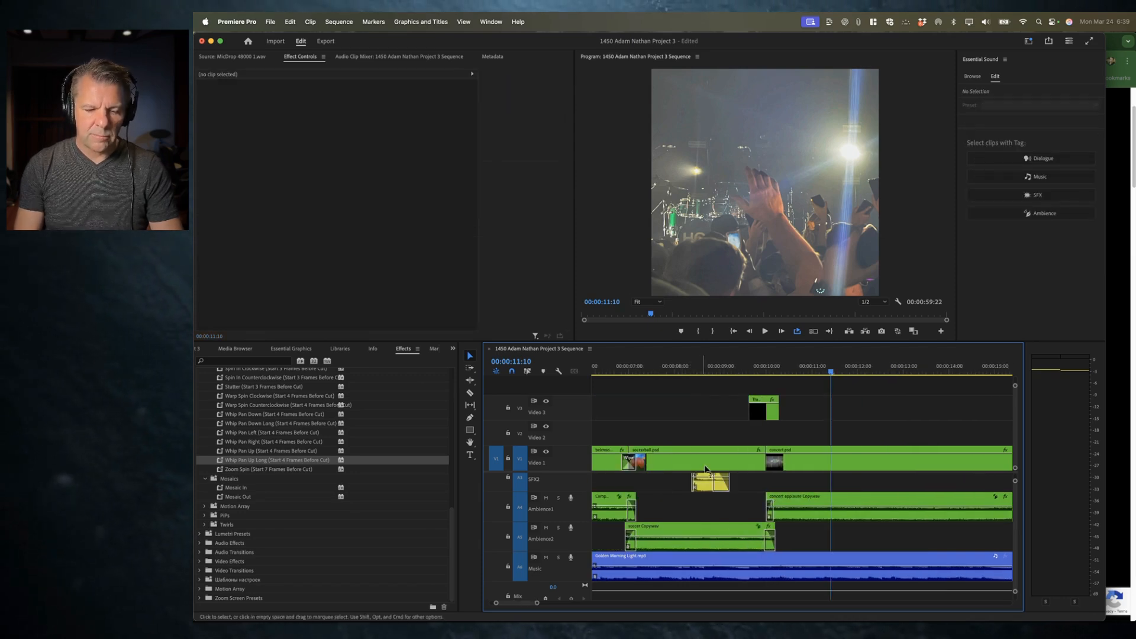
Step: Play back the sequence around the concert clip to review its audio
click(609, 368)
key(space)
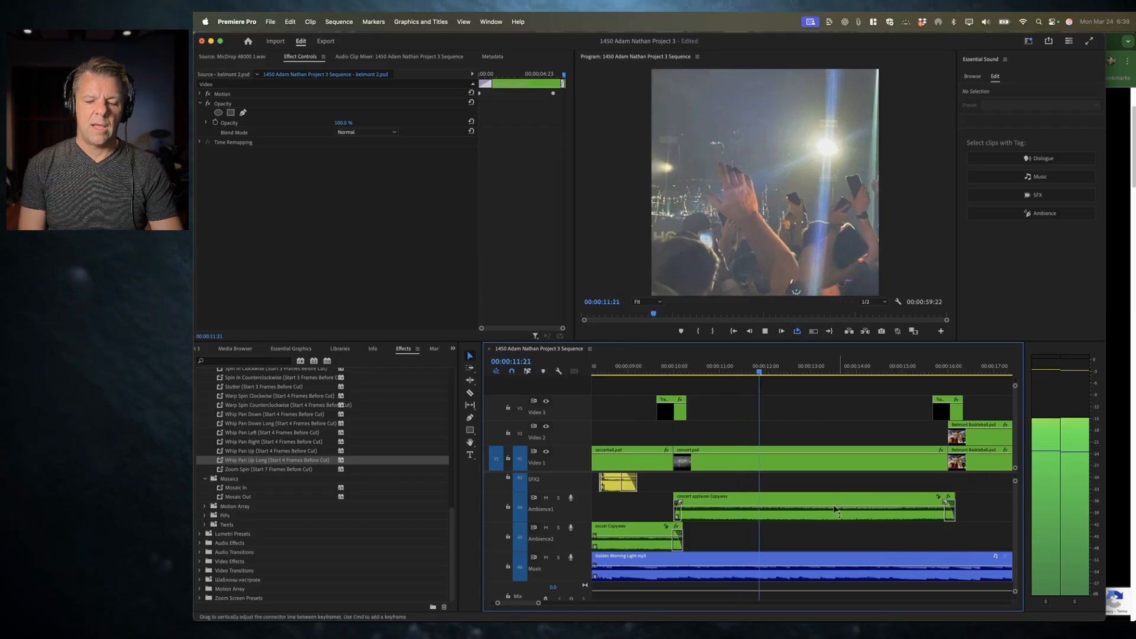
click(889, 507)
key(minus)
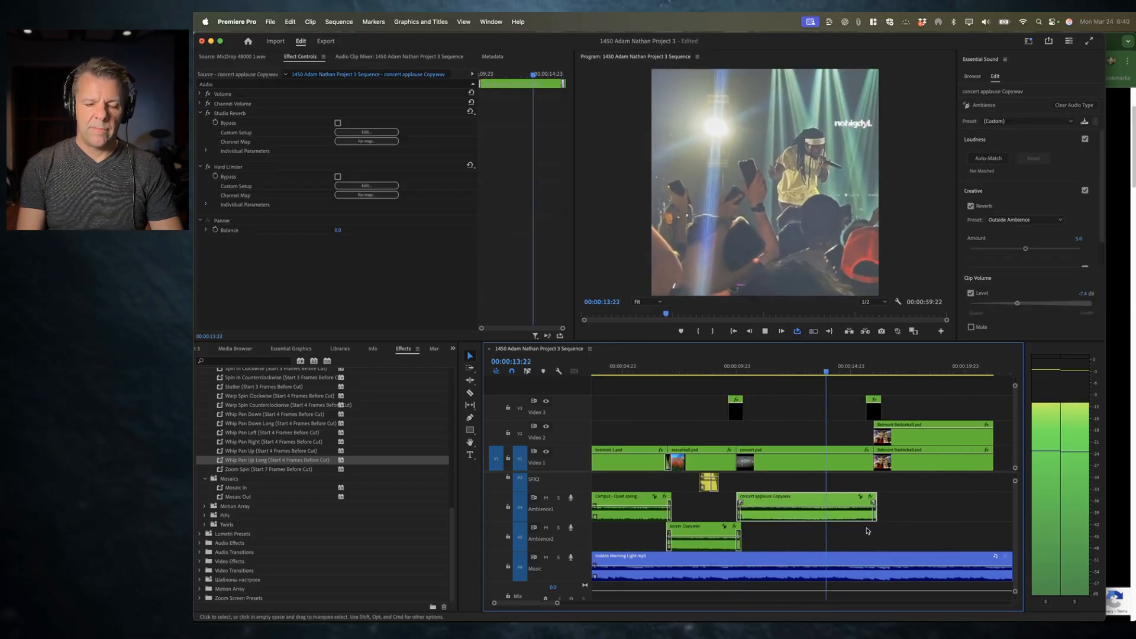
key(space)
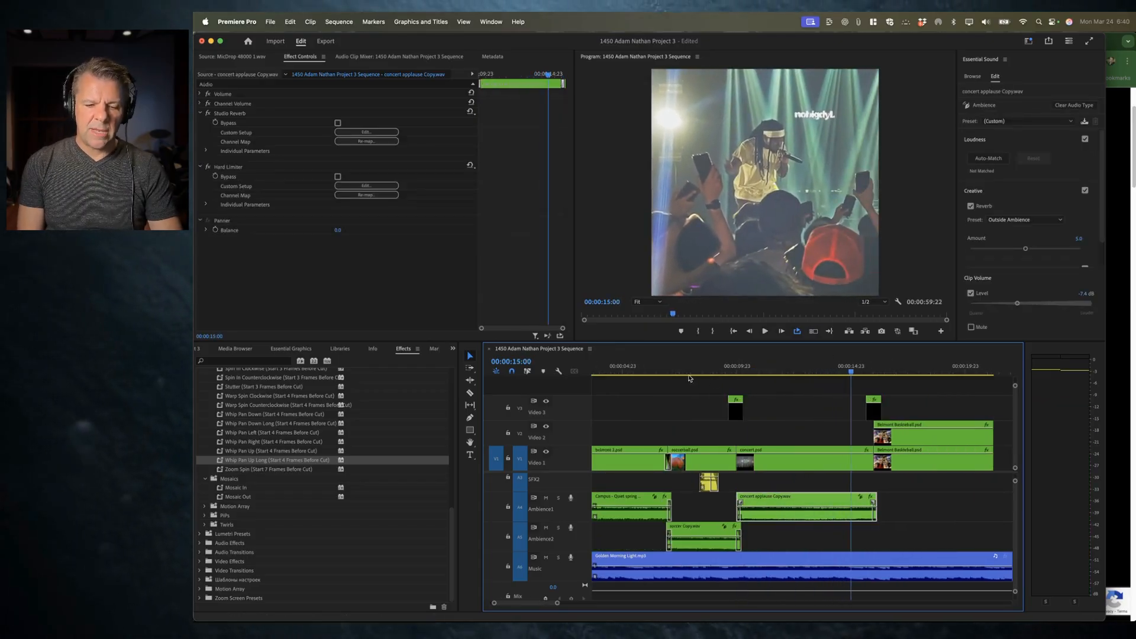
click(675, 363)
click(777, 548)
key(space)
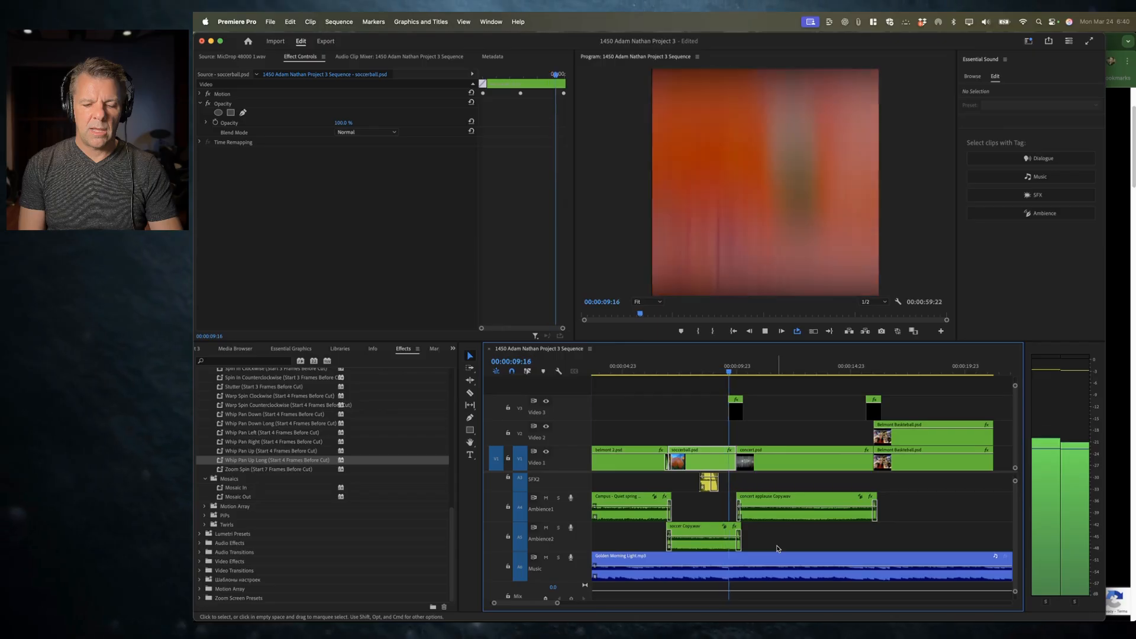
key(space)
Step: Raise the concert applause clip's volume level to -3.7 dB, previewing it in between
click(800, 519)
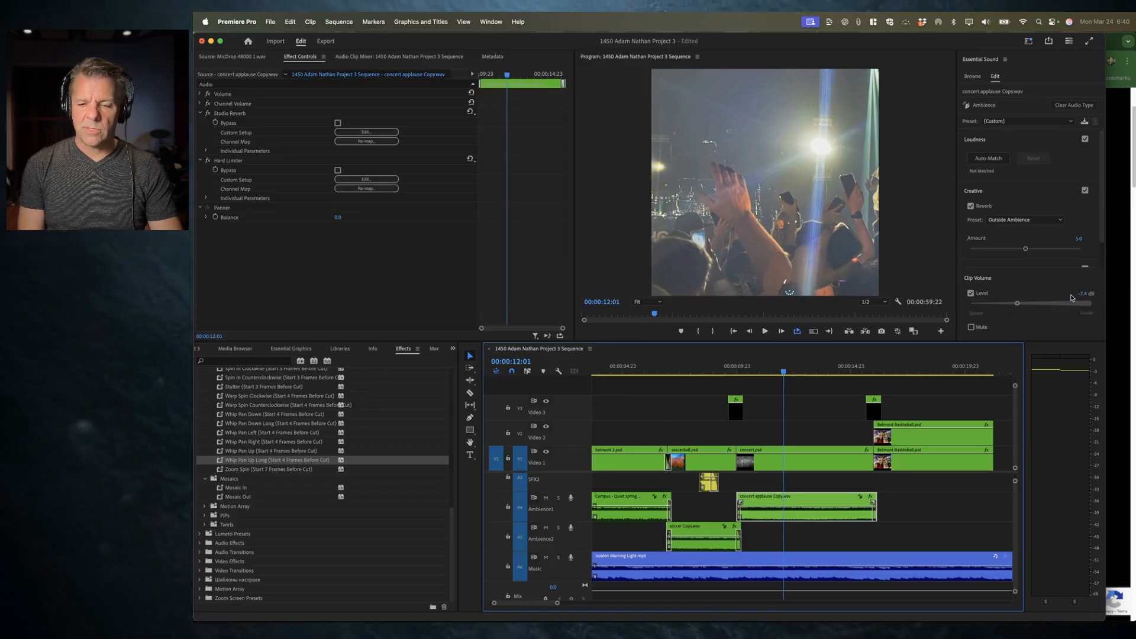
click(1018, 304)
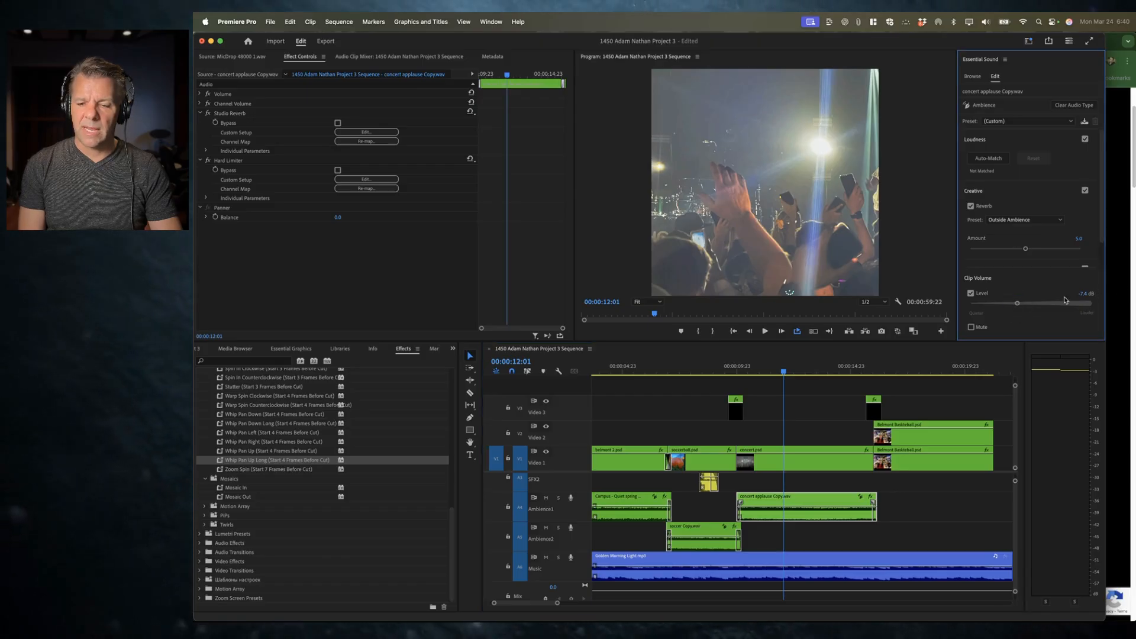
drag(1012, 305, 1021, 306)
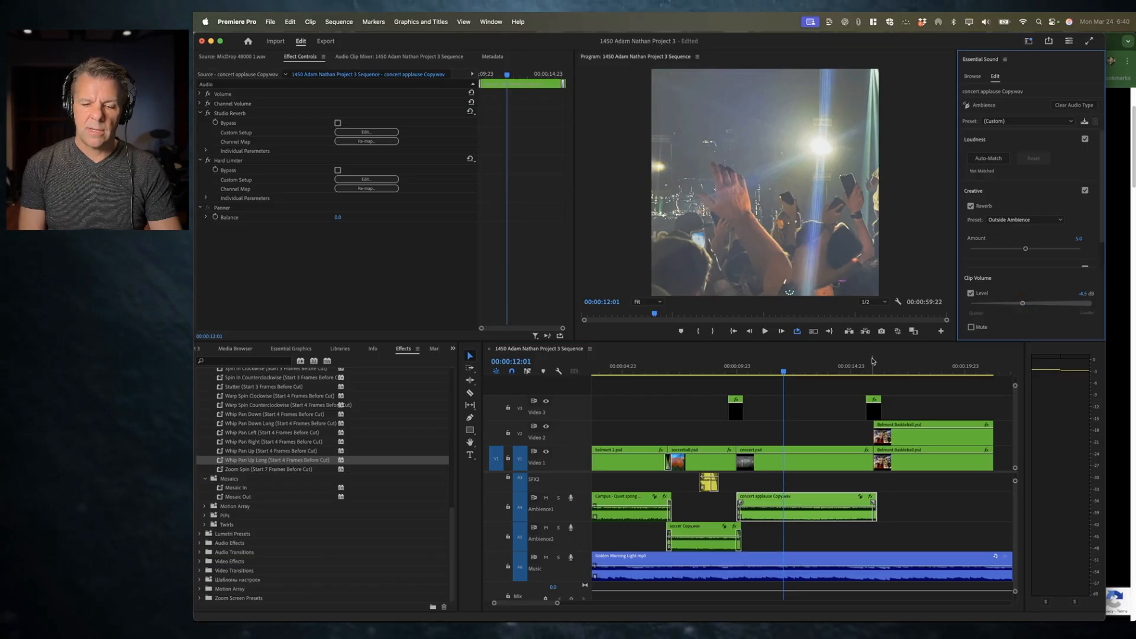
click(721, 367)
key(space)
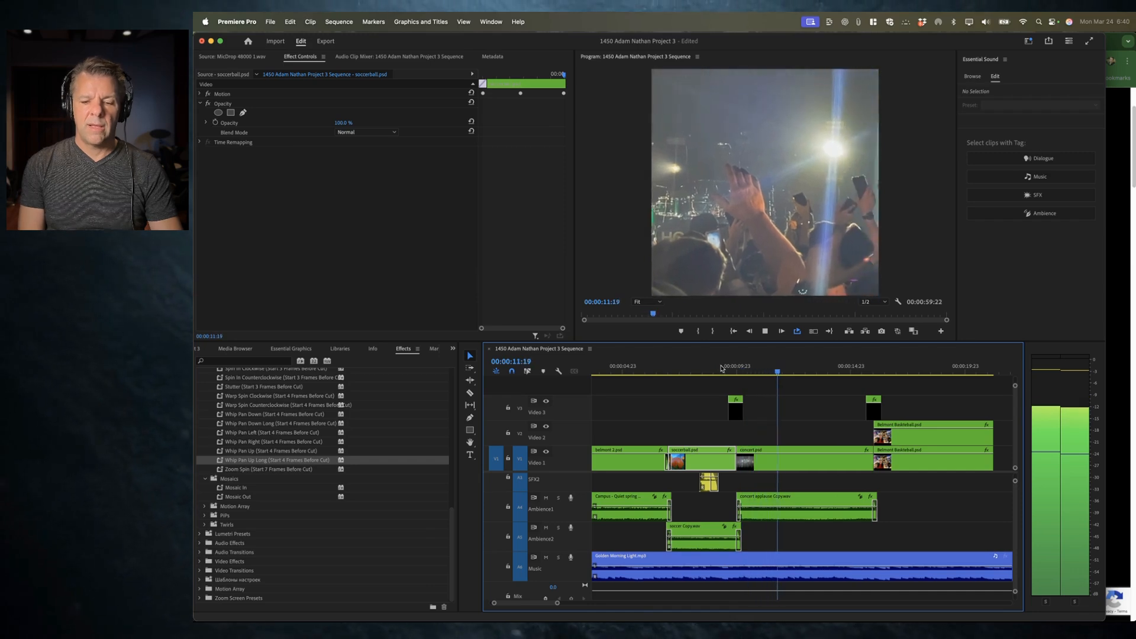
click(806, 503)
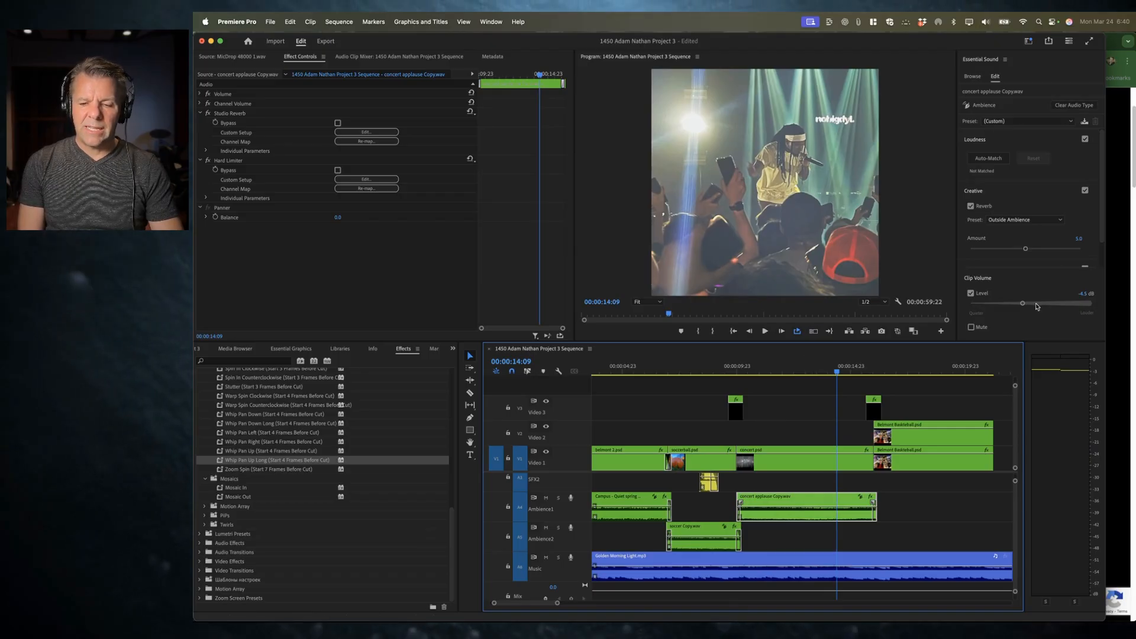
drag(1024, 305, 1023, 305)
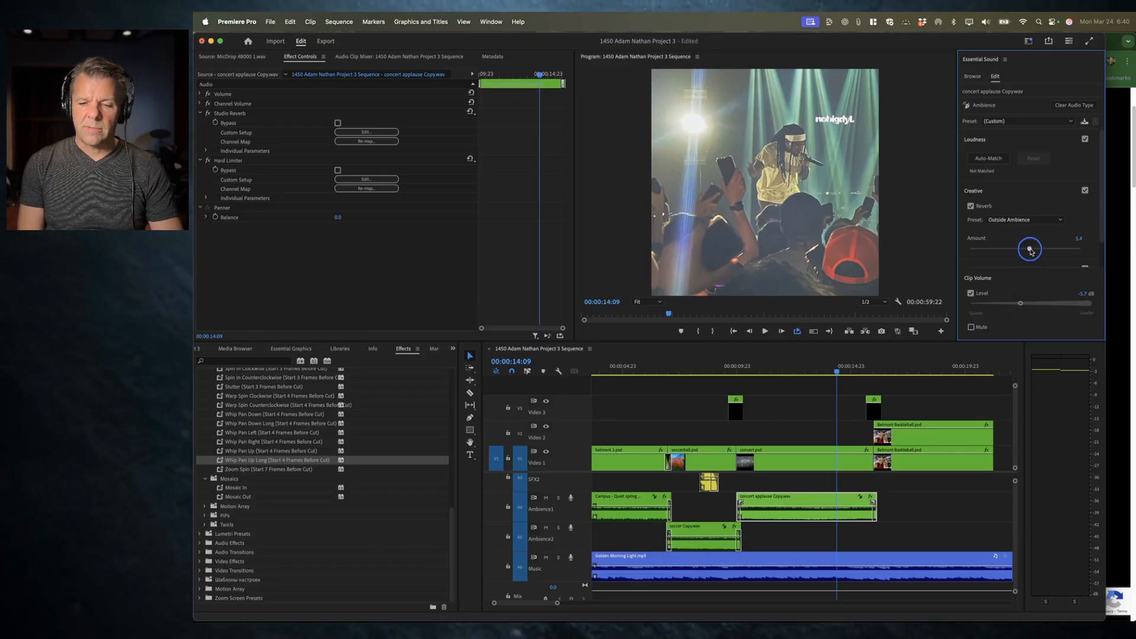
Step: Play the sequence from before the concert clip and undo the last edit
click(704, 373)
key(space)
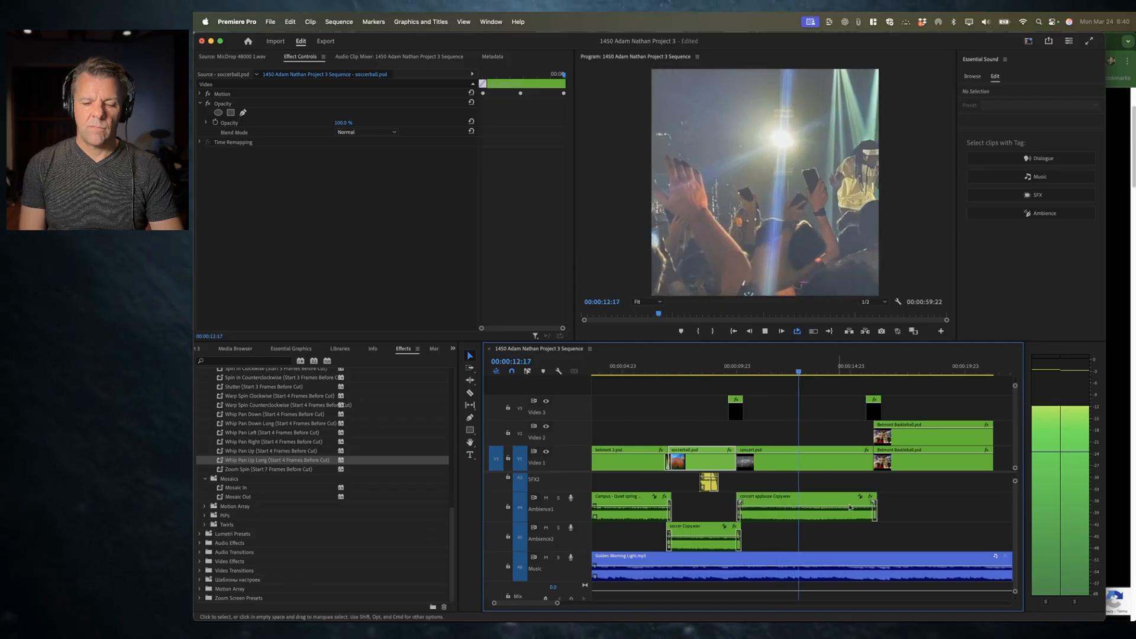
scroll(831, 497, up, 2)
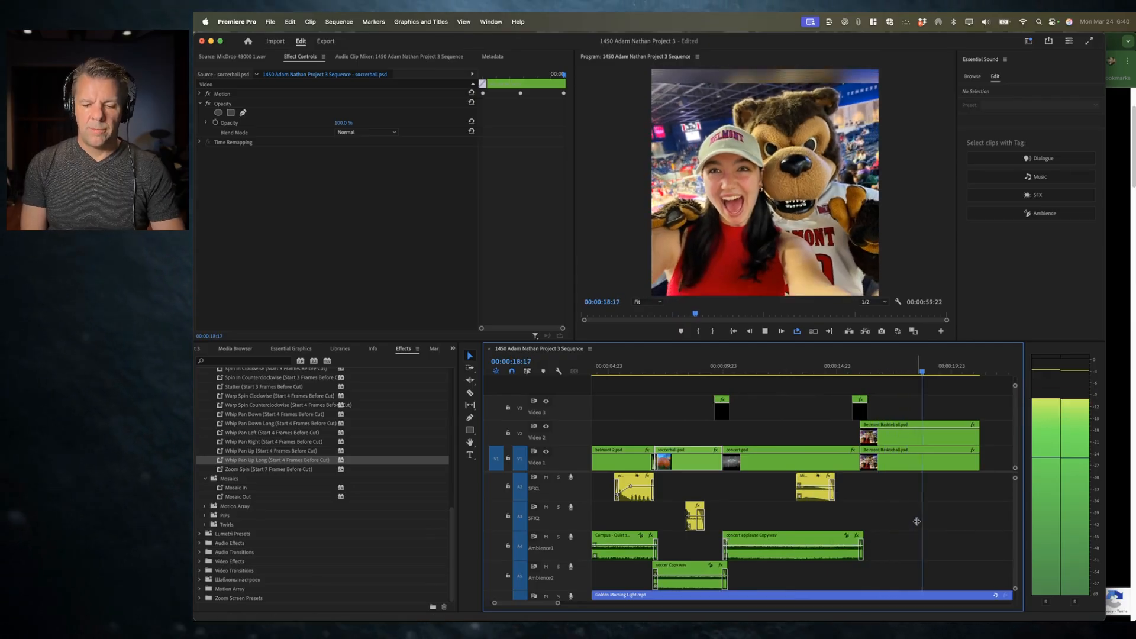
key(space)
key(super+z)
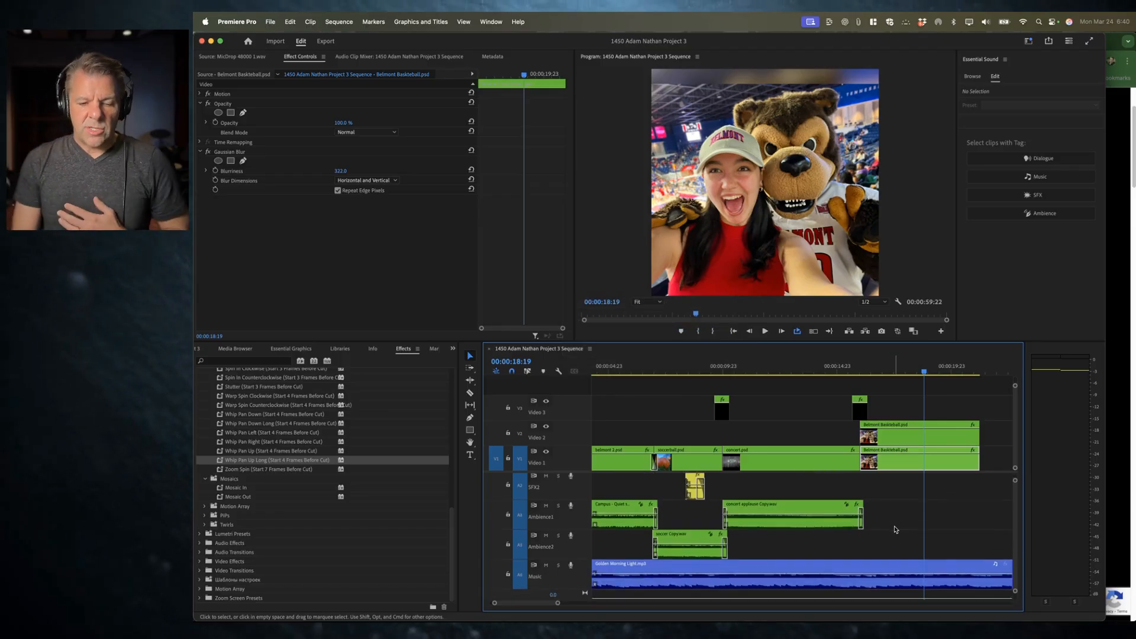
Step: Scrub and play back the sequence through the concert and basketball clips to review the edits
drag(724, 358, 808, 377)
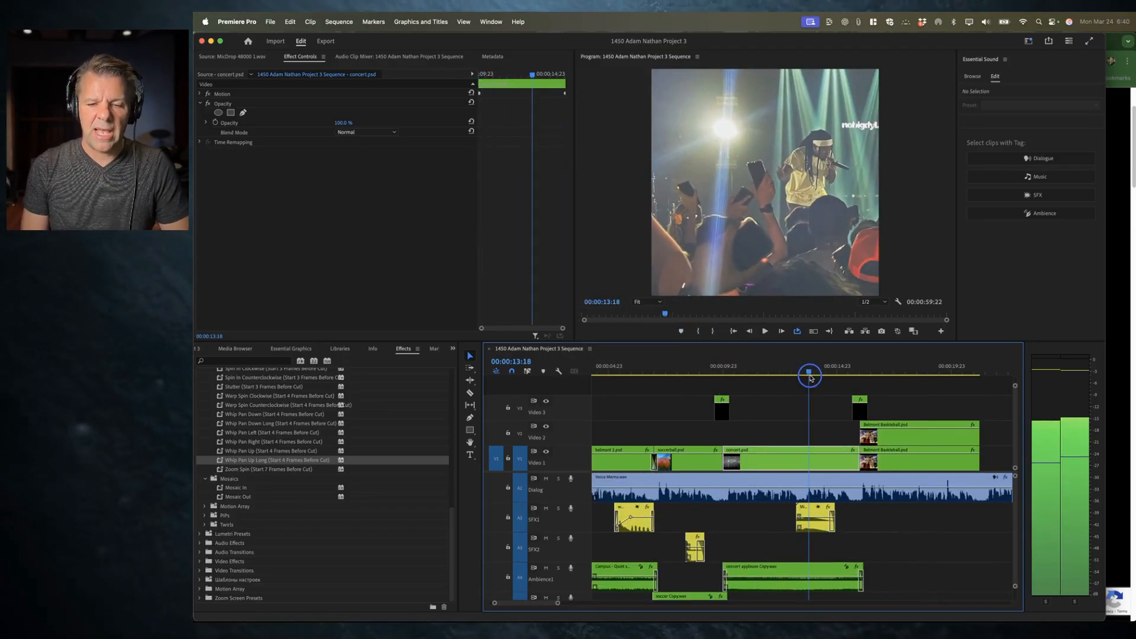
scroll(892, 556, down, 3)
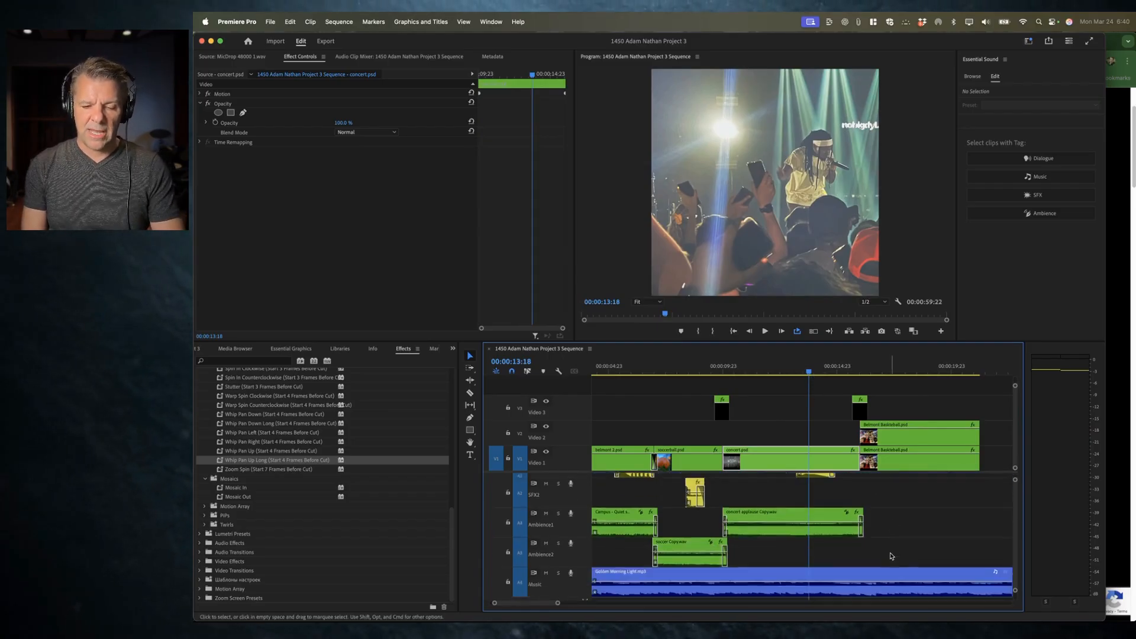
scroll(891, 556, up, 3)
click(839, 367)
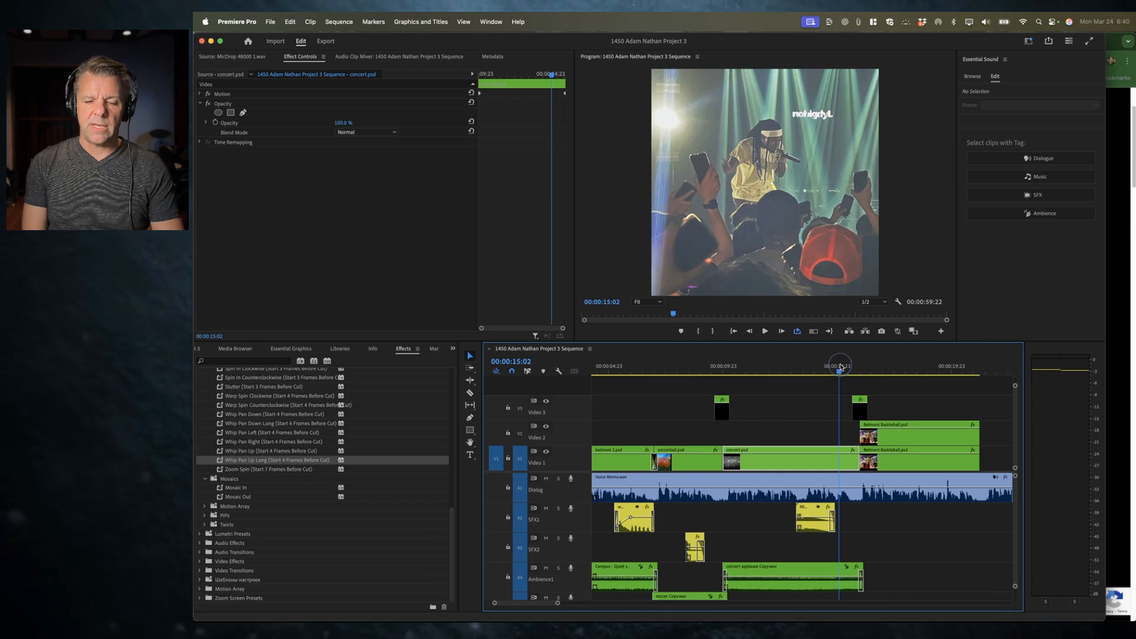
key(space)
key(space)
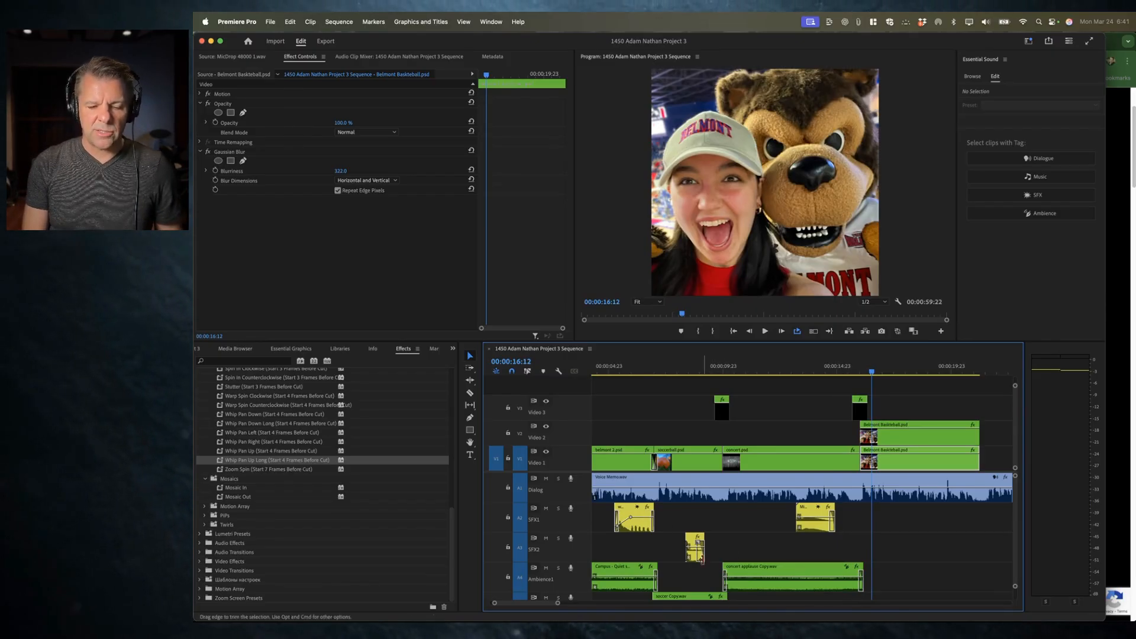
scroll(737, 538, down, 3)
scroll(737, 537, left, 3)
scroll(736, 537, up, 2)
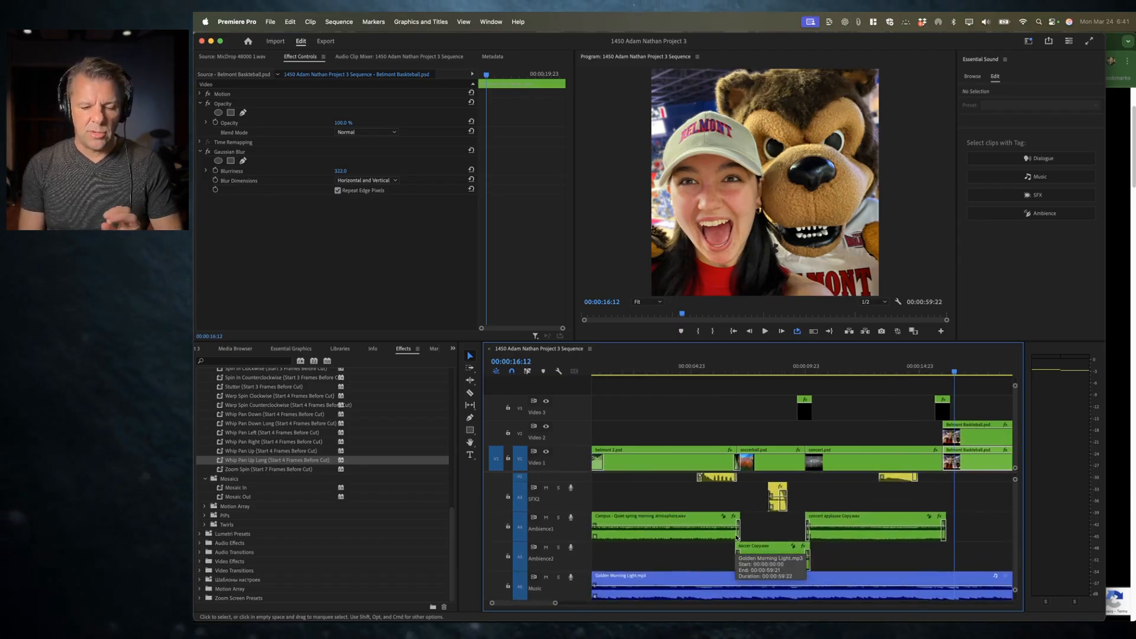
scroll(844, 492, down, 4)
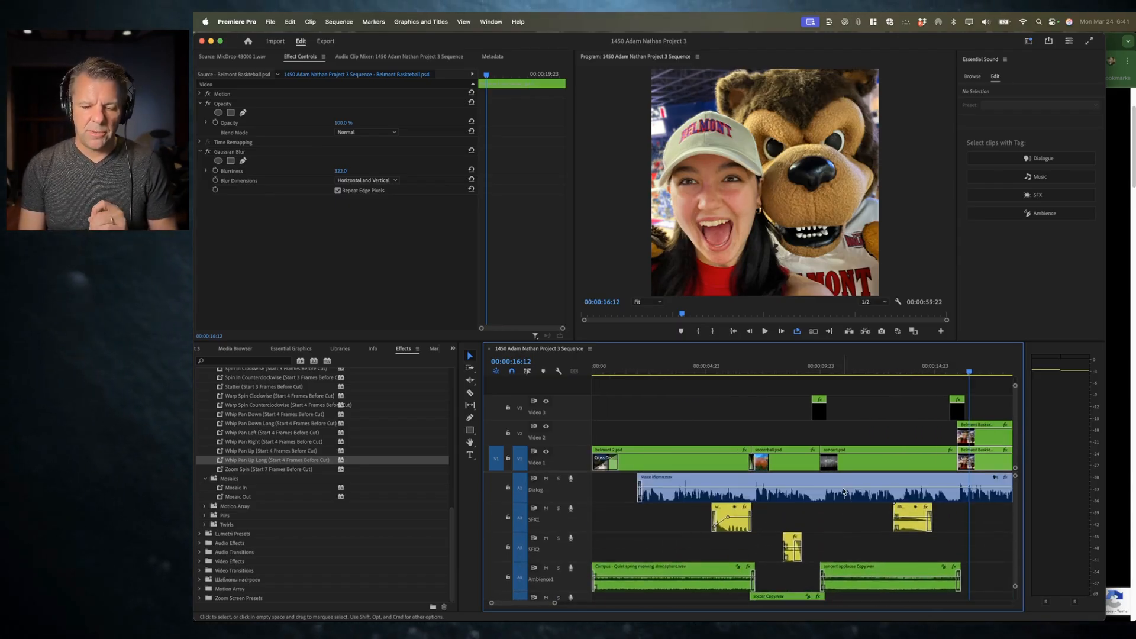
scroll(844, 491, up, 4)
key(space)
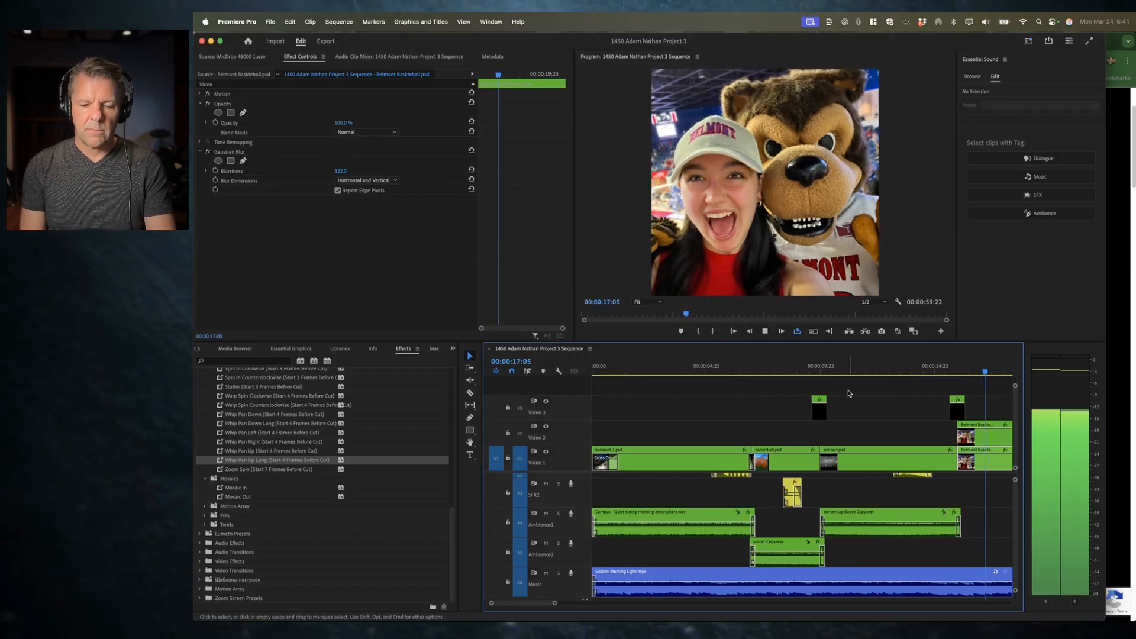
click(844, 354)
click(835, 366)
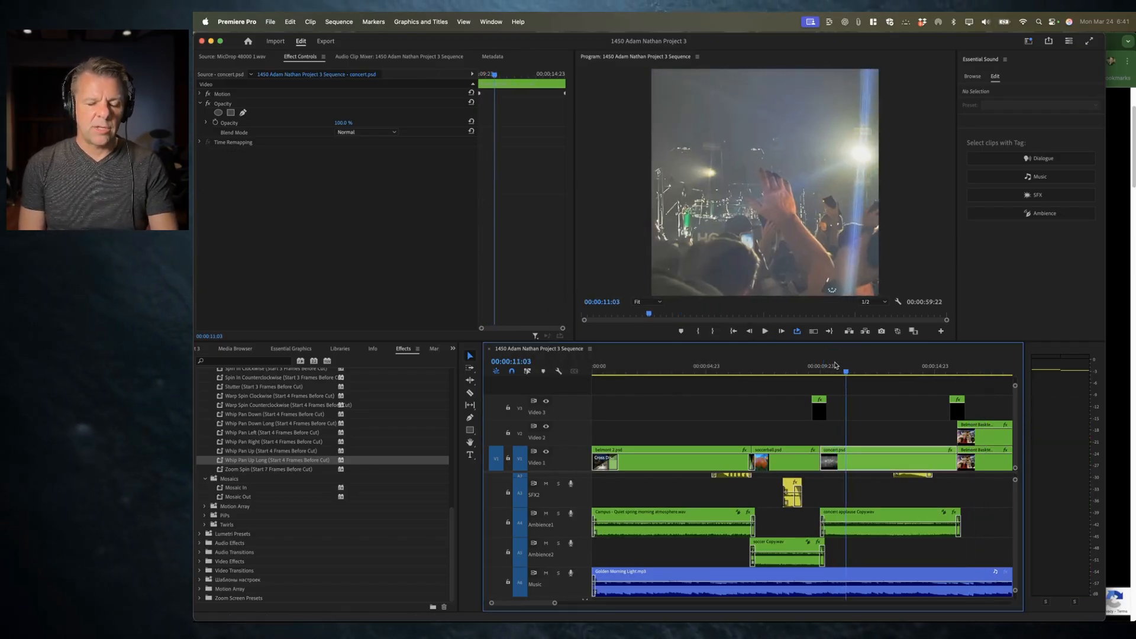